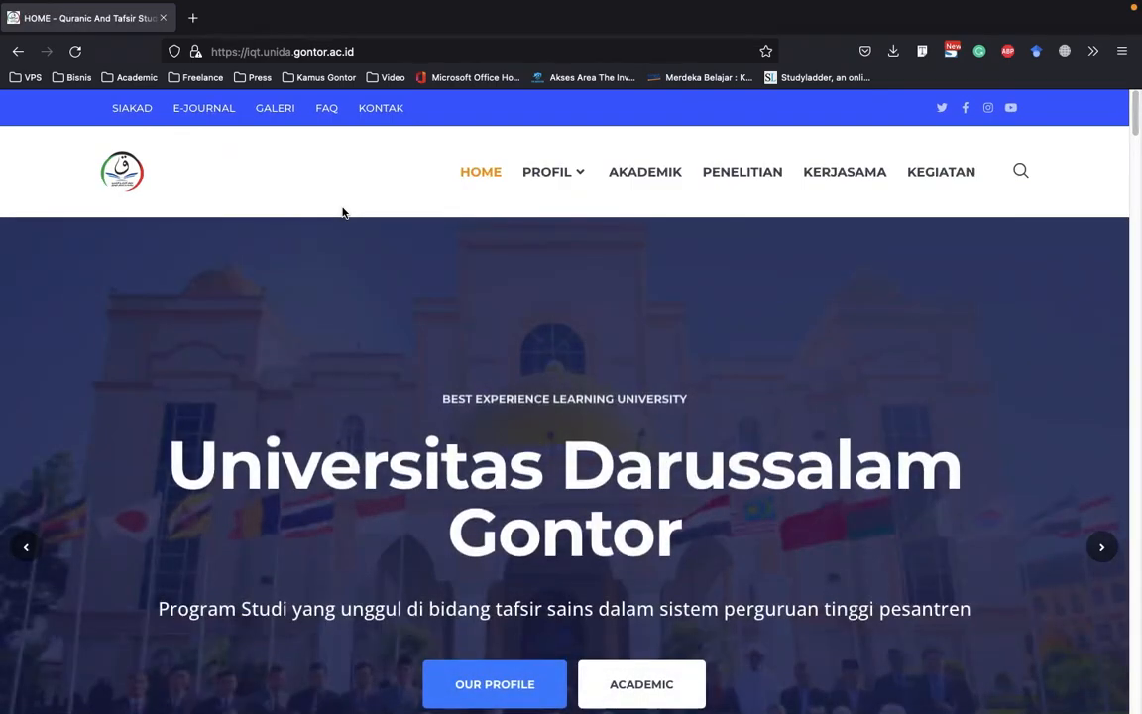
Go to iqt.unida.gontor.ac.id/wp-admin/ and log in to WordPress with the saved credentials
{"action": "left_click", "coordinate": [342, 208]}
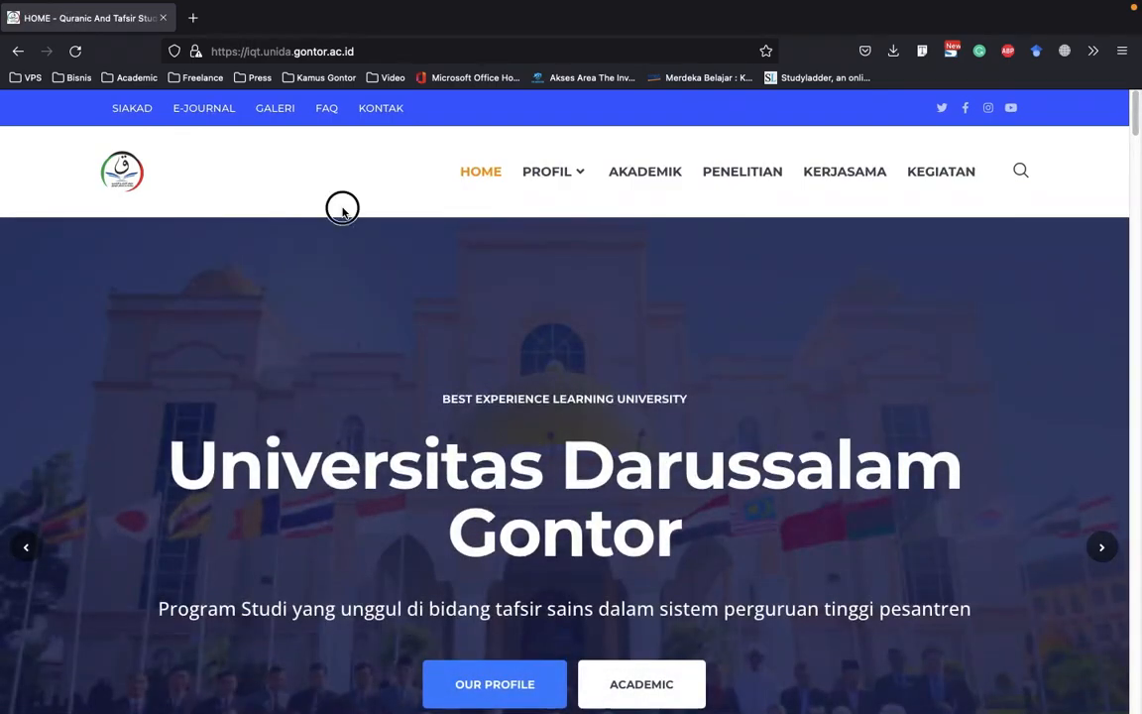
{"action": "left_click", "coordinate": [417, 57]}
{"action": "key", "text": "Right"}
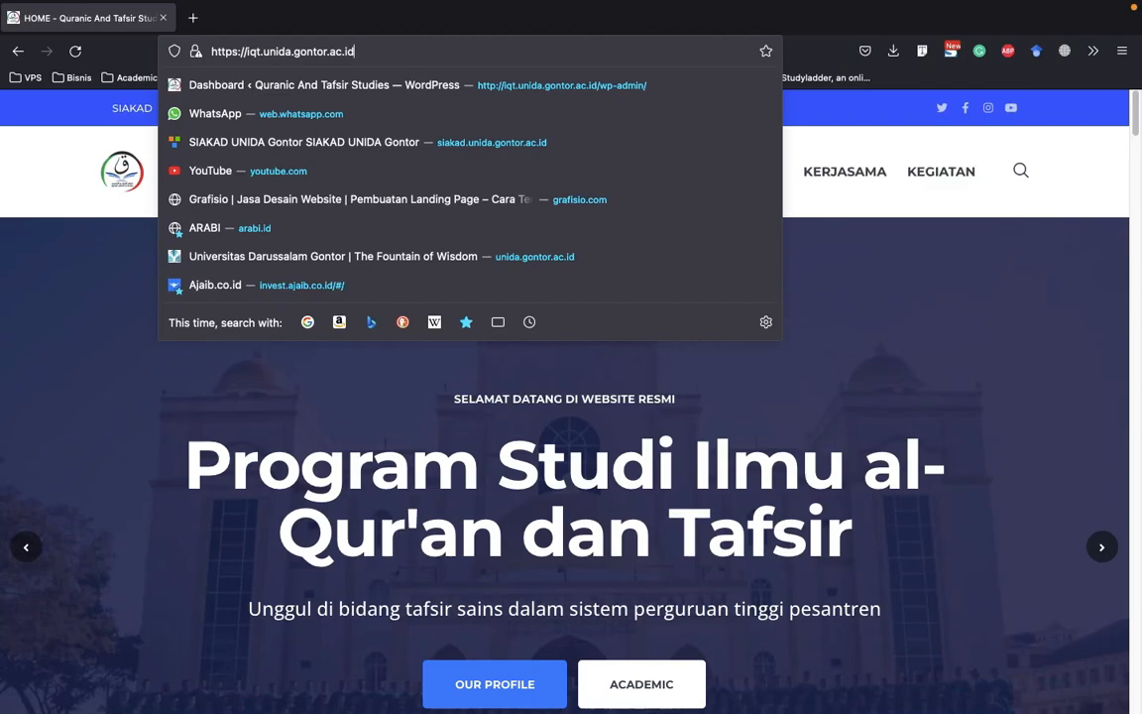
{"action": "type", "text": "/wp-admin/"}
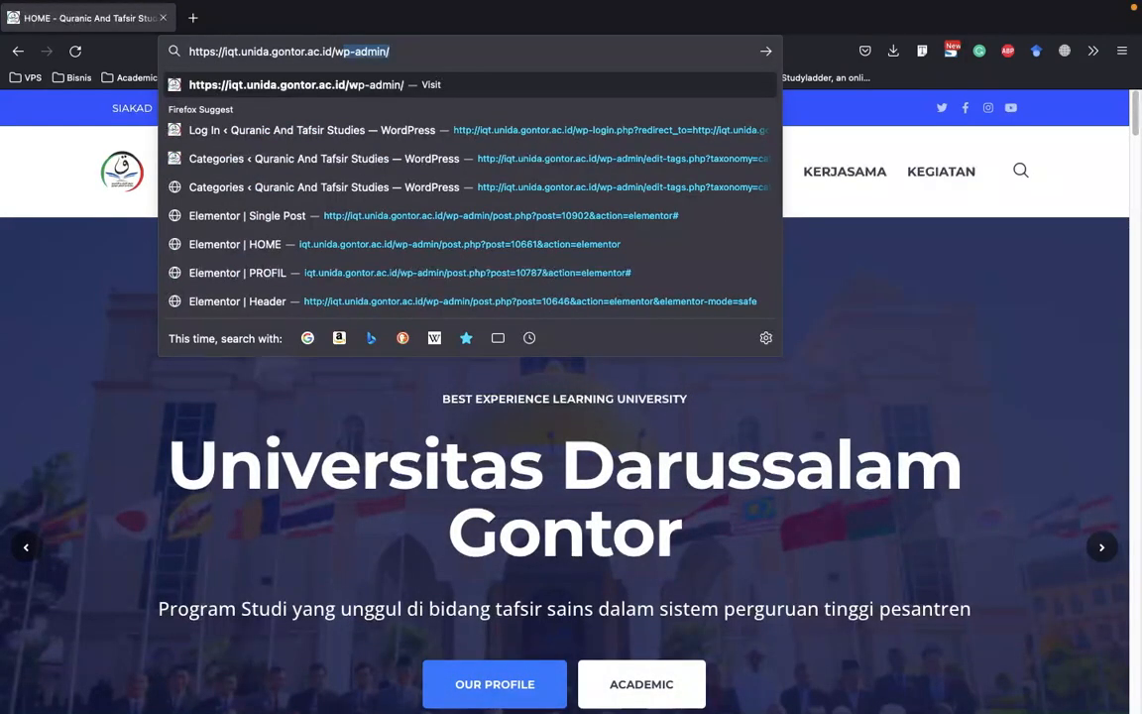
{"action": "key", "text": "Return"}
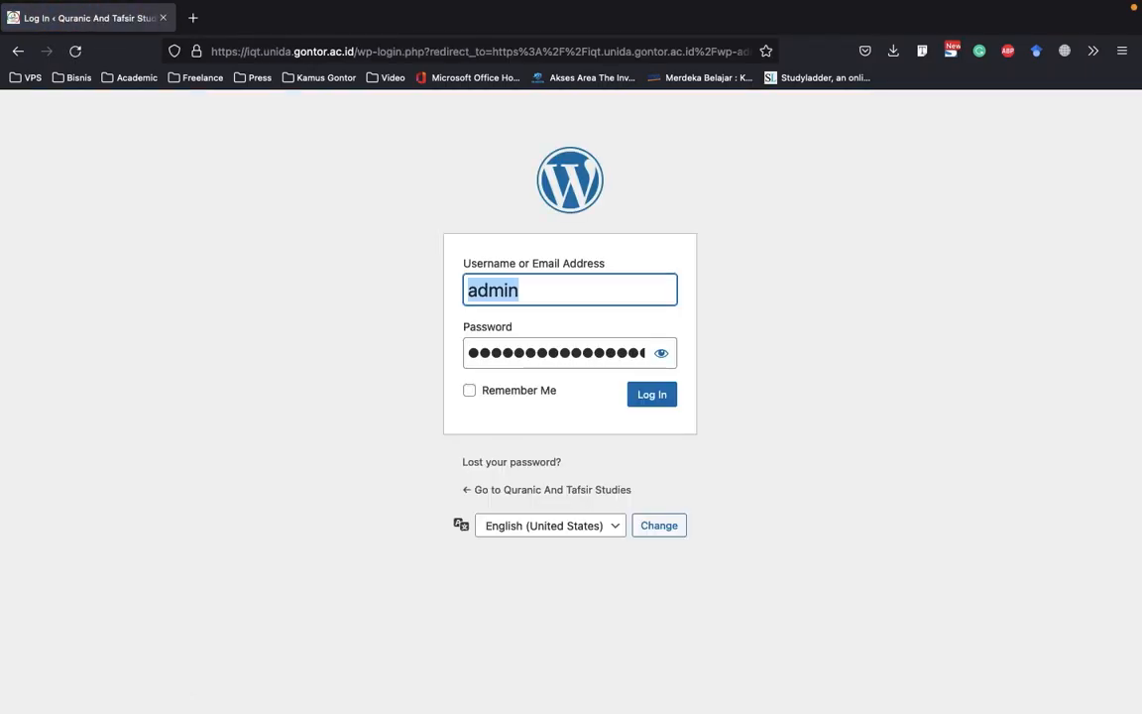
{"action": "left_click", "coordinate": [670, 397]}
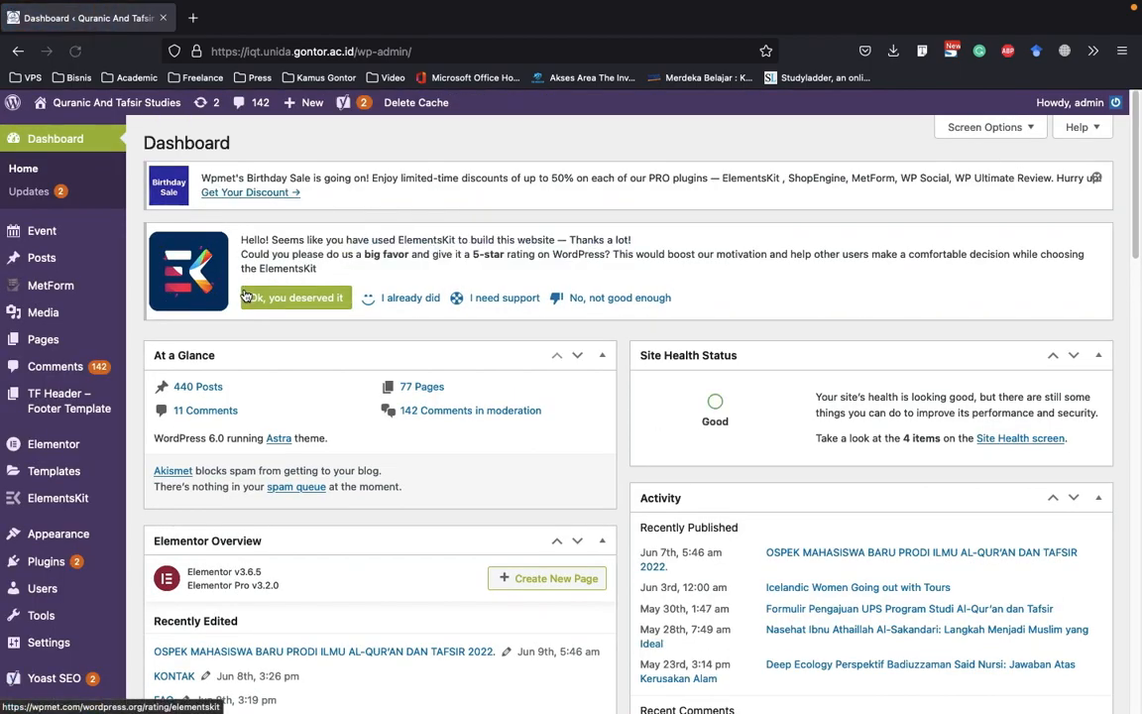
Open the Quranic And Tafsir Studies live site in a new browser tab from the admin dashboard
{"action": "mouse_move", "coordinate": [115, 99]}
{"action": "right_click", "coordinate": [80, 131]}
{"action": "left_click", "coordinate": [88, 140]}
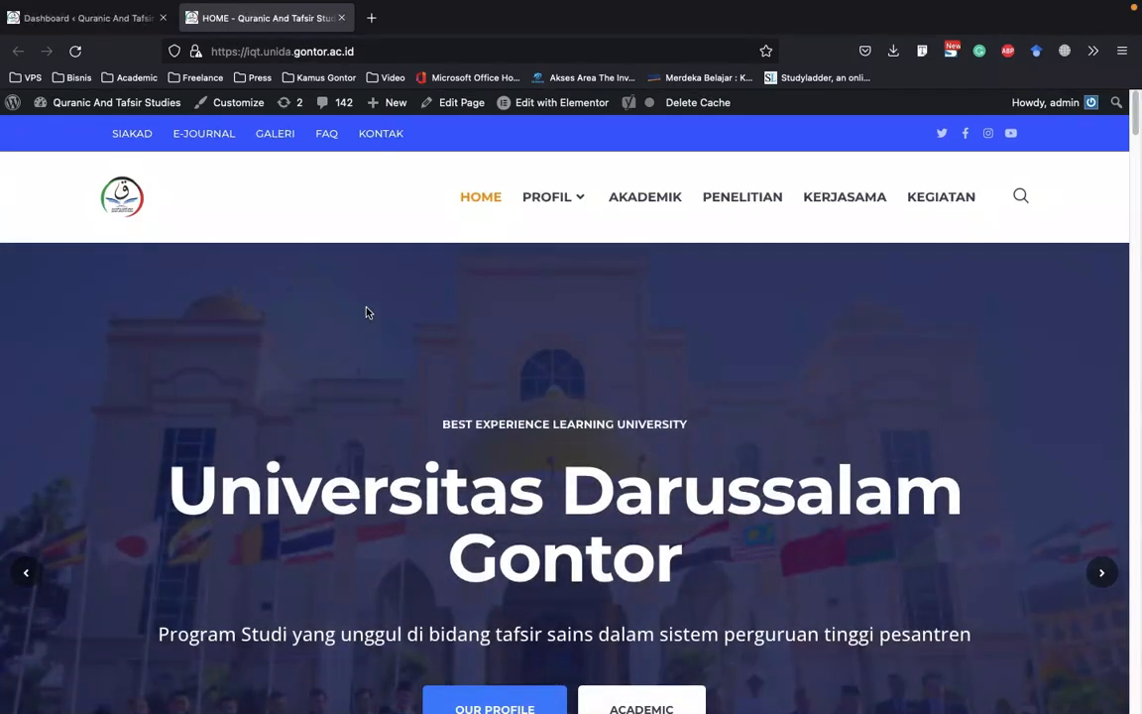
Look through the live homepage from the hero slider down to the footer and return to its beginning
{"action": "scroll", "coordinate": [366, 312], "scroll_direction": "down", "scroll_amount": 3}
{"action": "scroll", "coordinate": [366, 312], "scroll_direction": "down", "scroll_amount": 10}
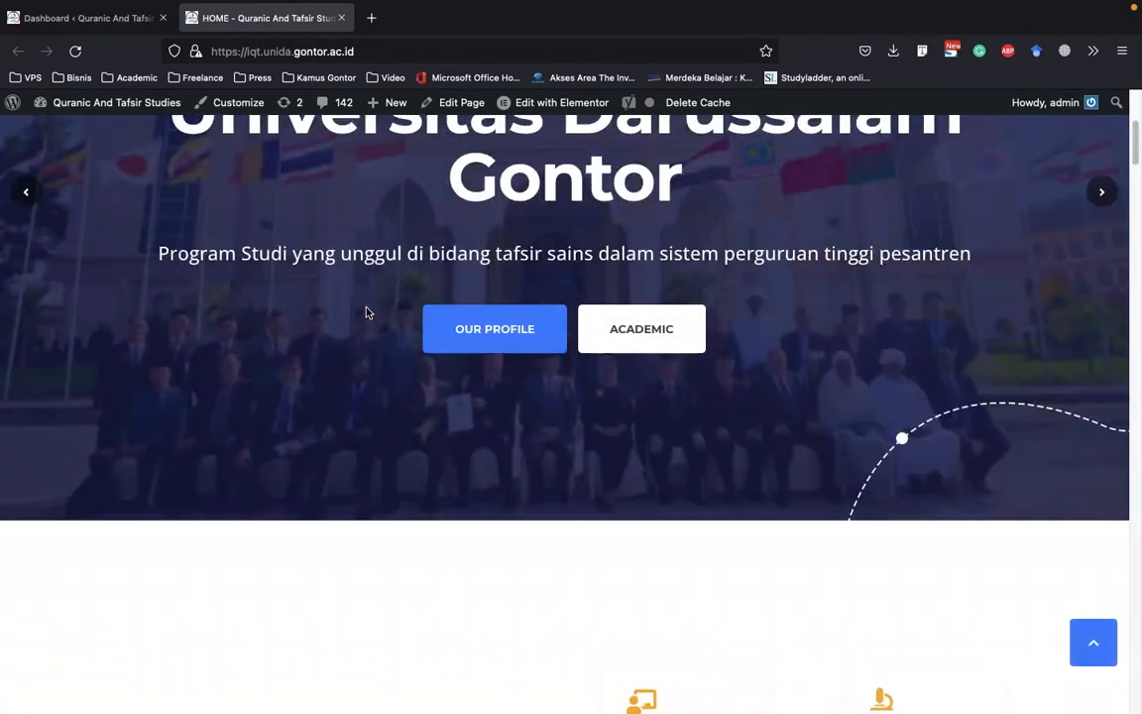
{"action": "scroll", "coordinate": [366, 311], "scroll_direction": "down", "scroll_amount": 11}
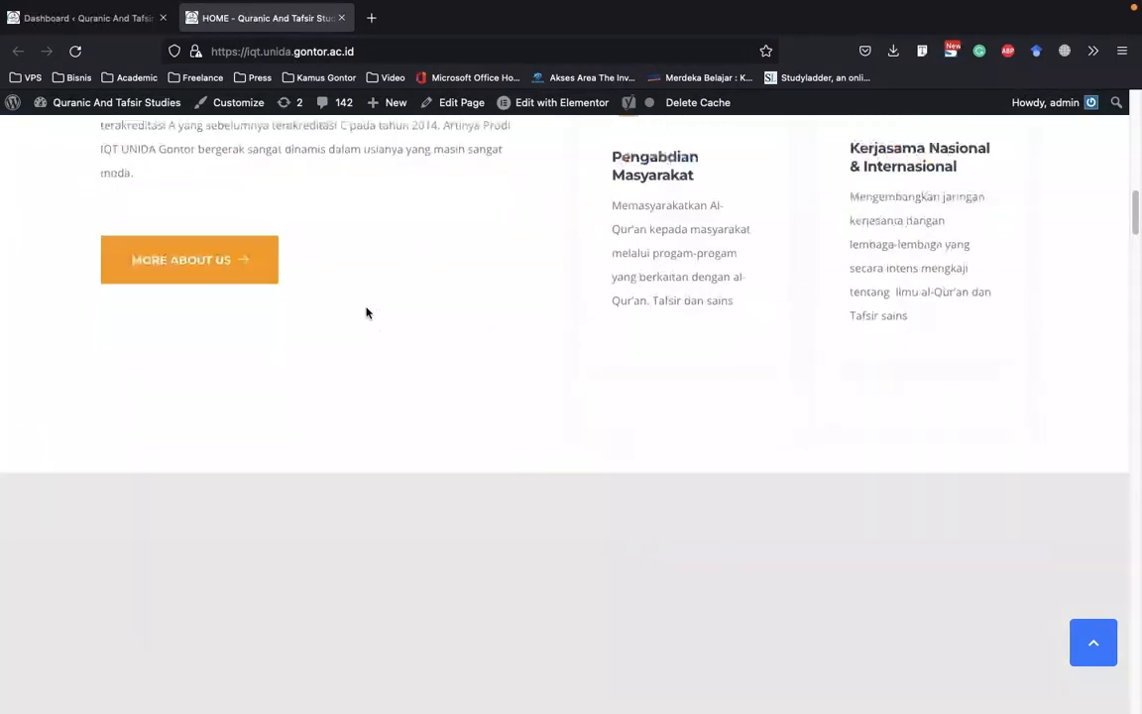
{"action": "scroll", "coordinate": [366, 312], "scroll_direction": "down", "scroll_amount": 20}
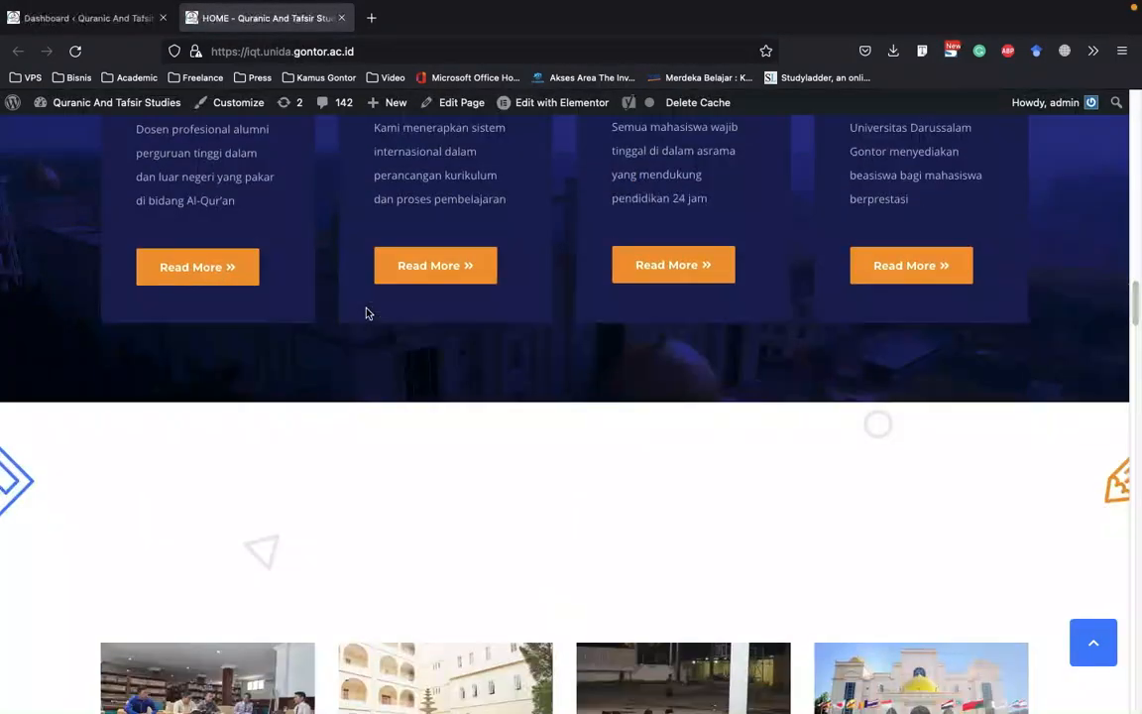
{"action": "scroll", "coordinate": [365, 313], "scroll_direction": "down", "scroll_amount": 20}
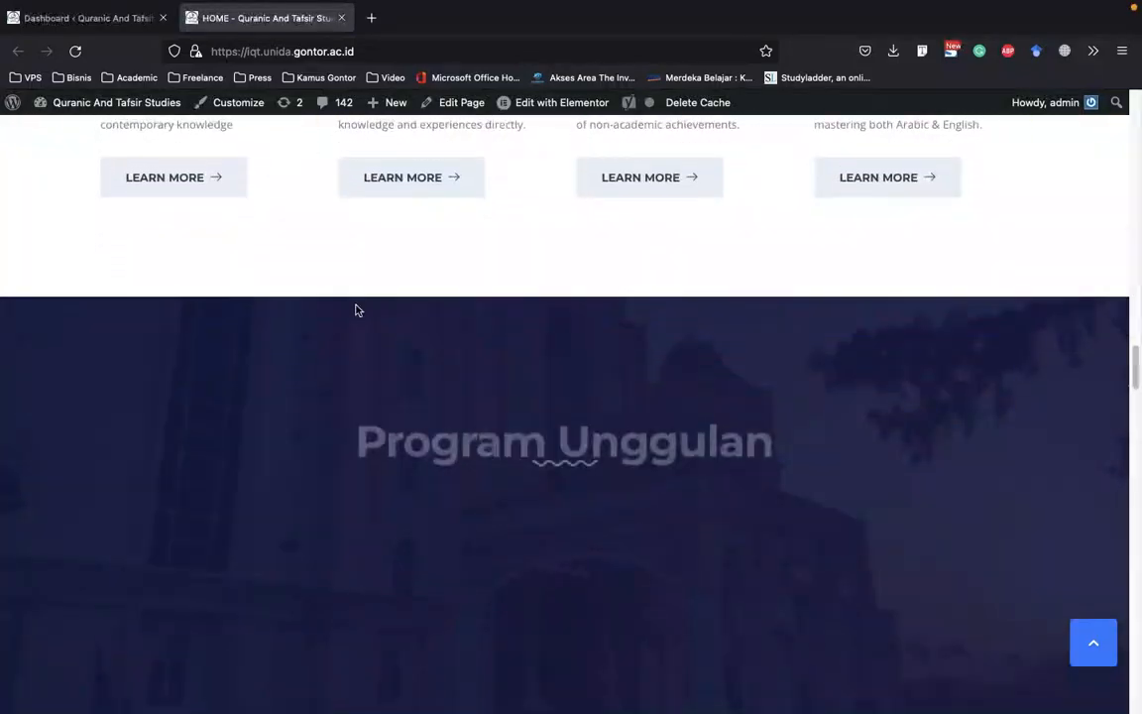
{"action": "scroll", "coordinate": [359, 310], "scroll_direction": "down", "scroll_amount": 20}
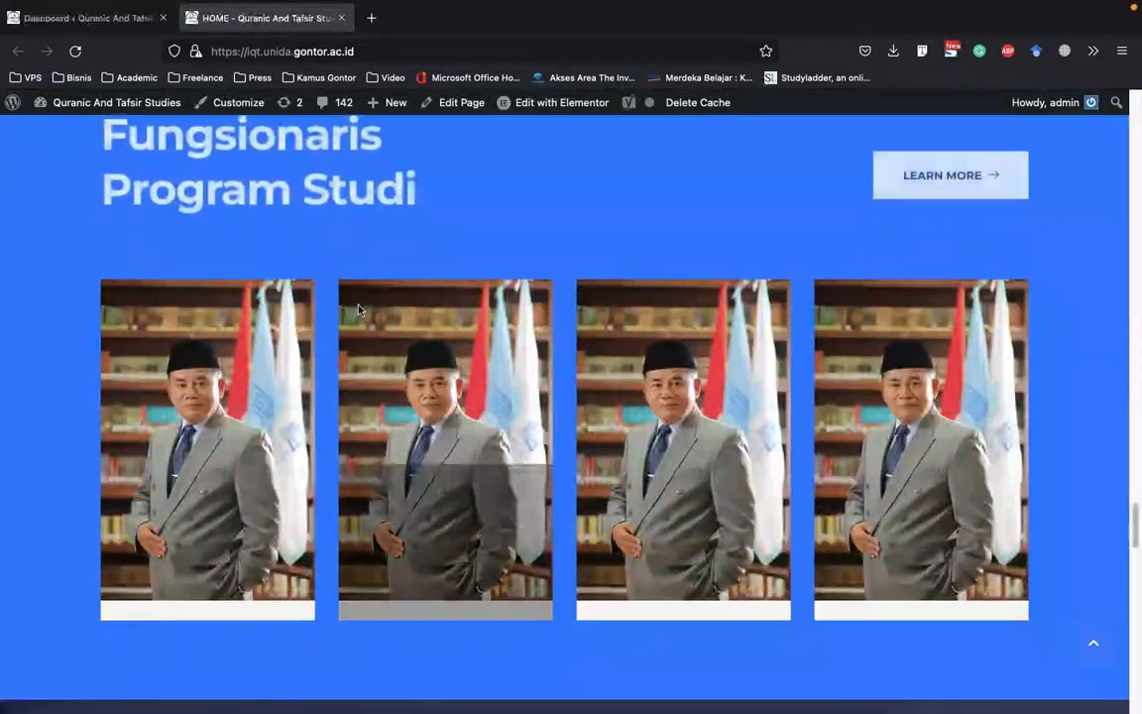
{"action": "scroll", "coordinate": [359, 310], "scroll_direction": "down", "scroll_amount": 10}
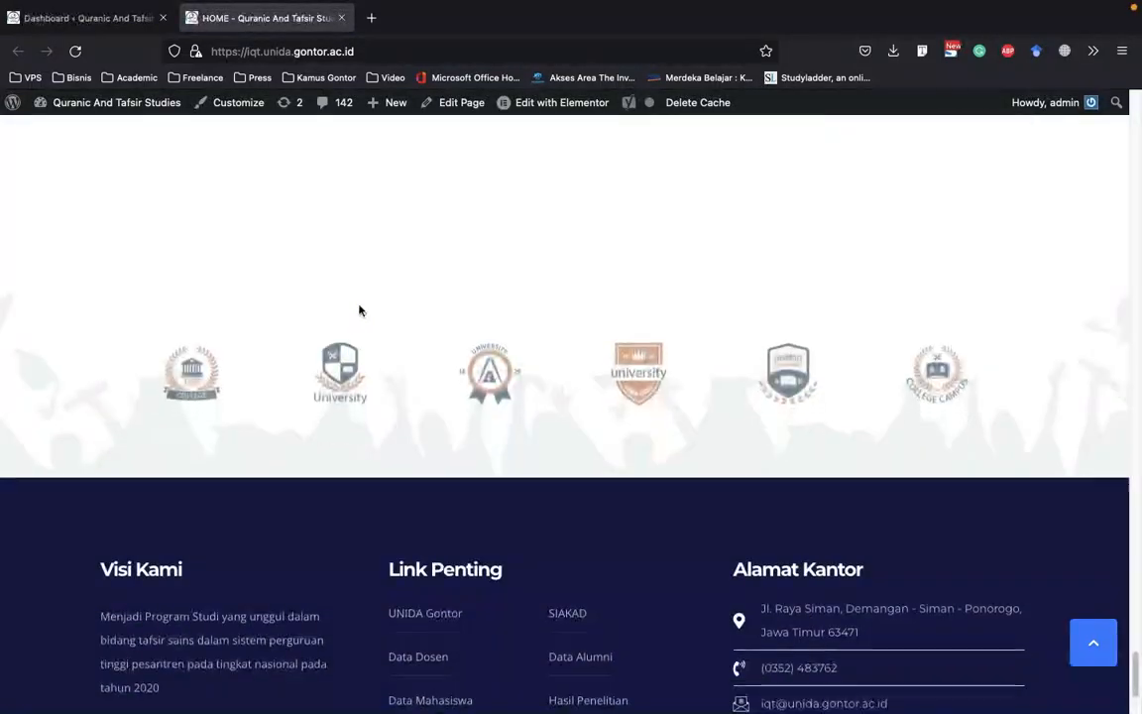
{"action": "scroll", "coordinate": [361, 311], "scroll_direction": "up", "scroll_amount": 15}
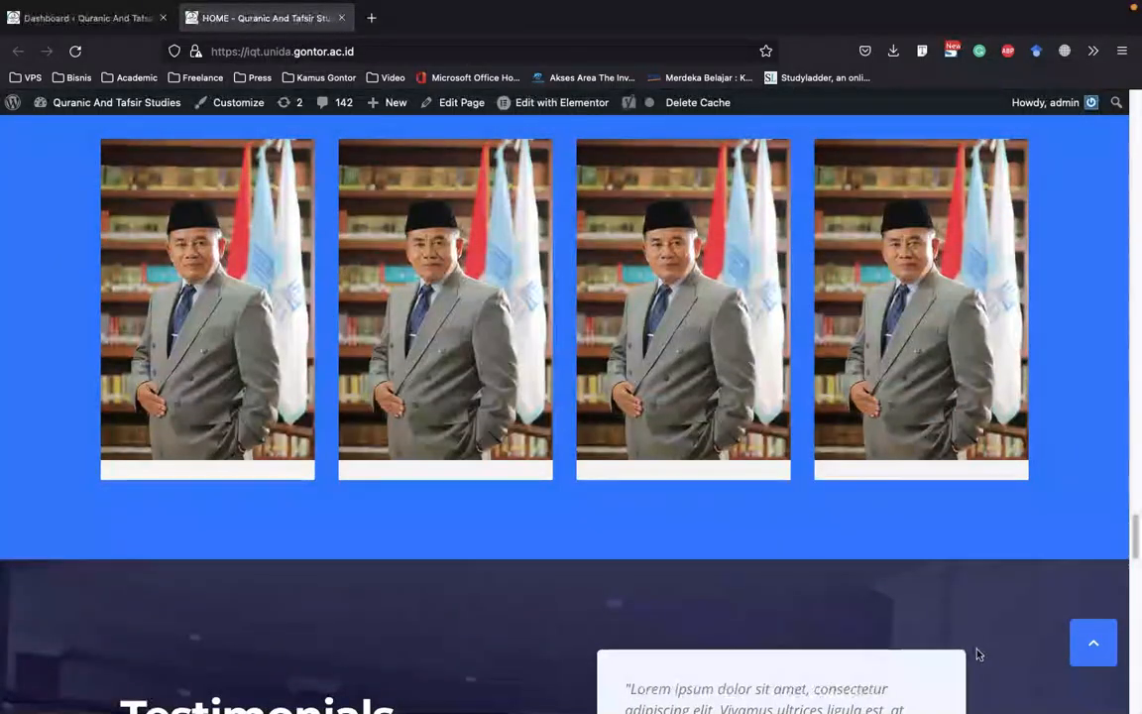
{"action": "left_click", "coordinate": [1092, 609]}
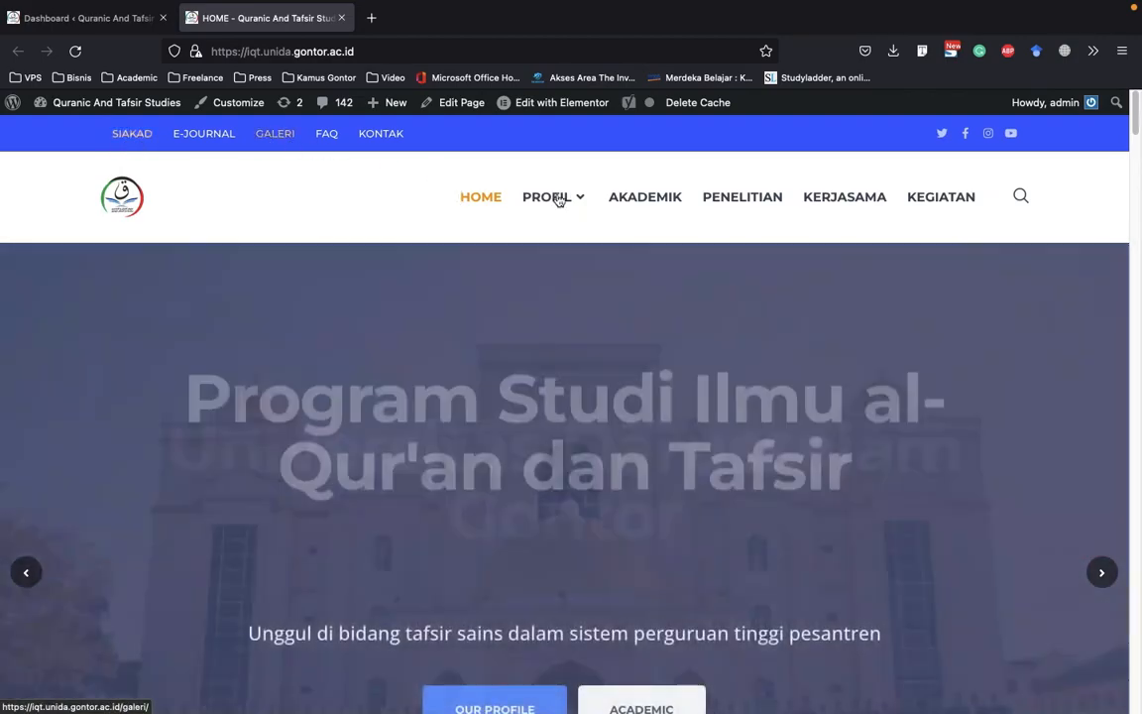
Inspect the site's header navigation, including the entries nested under PROFIL
{"action": "mouse_move", "coordinate": [563, 201]}
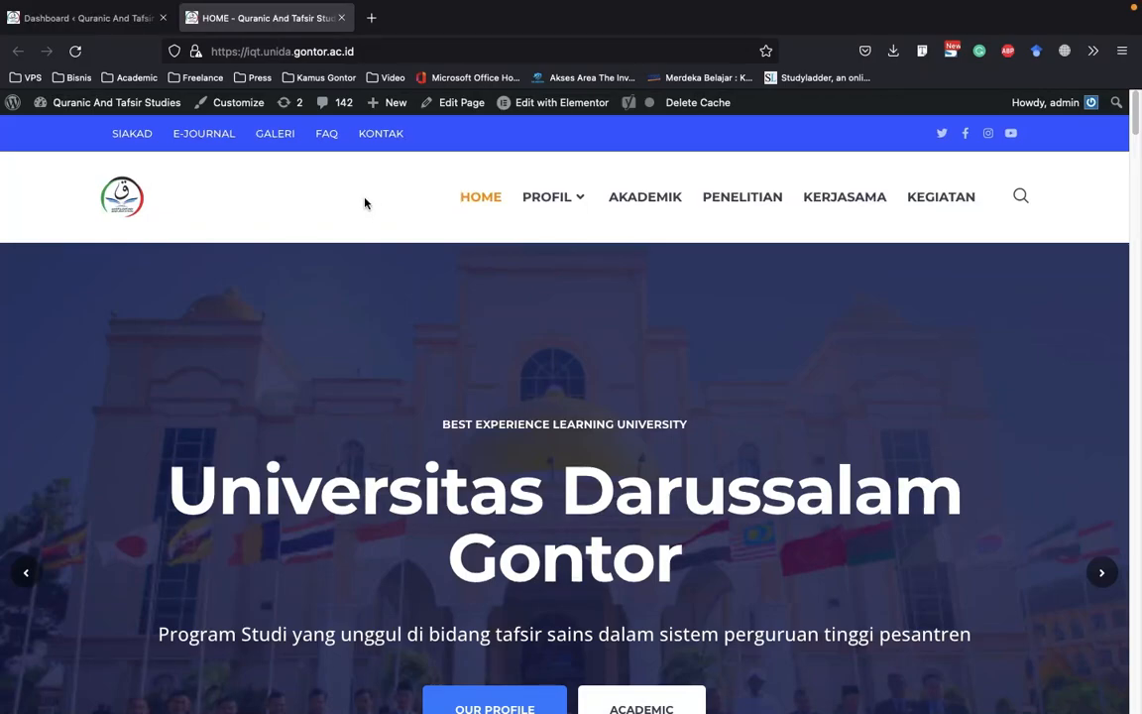
{"action": "scroll", "coordinate": [365, 203], "scroll_direction": "down", "scroll_amount": 1}
{"action": "scroll", "coordinate": [365, 203], "scroll_direction": "up", "scroll_amount": 1}
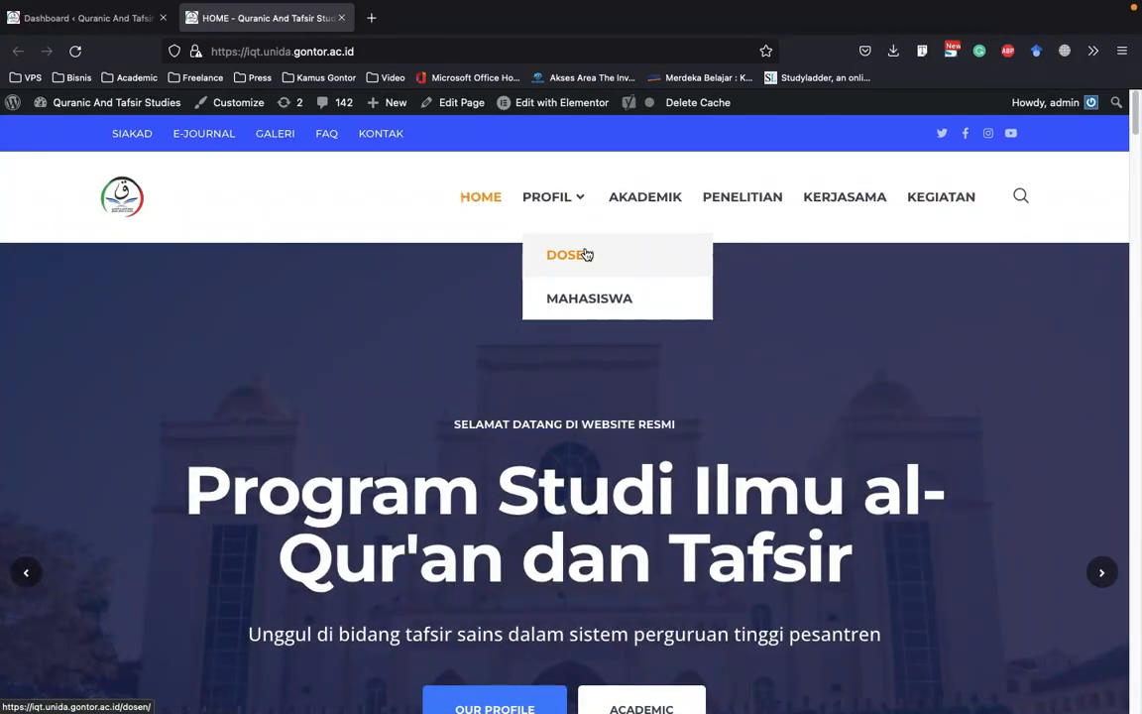
{"action": "left_click", "coordinate": [389, 215]}
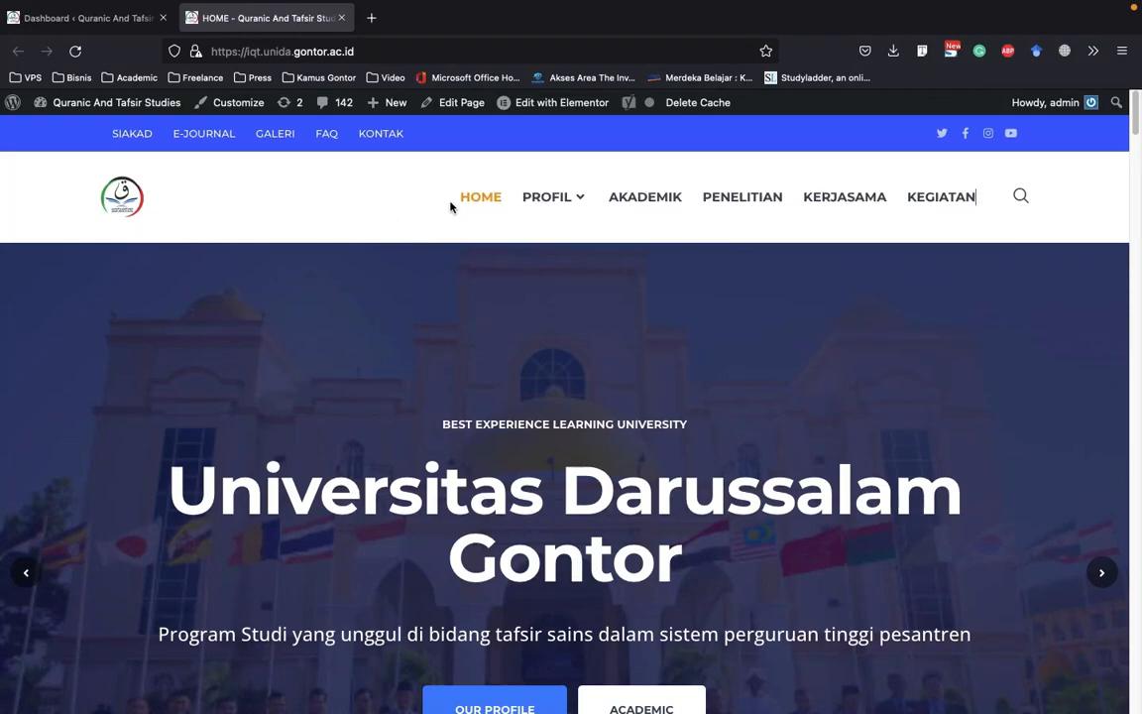
{"action": "mouse_move", "coordinate": [571, 198]}
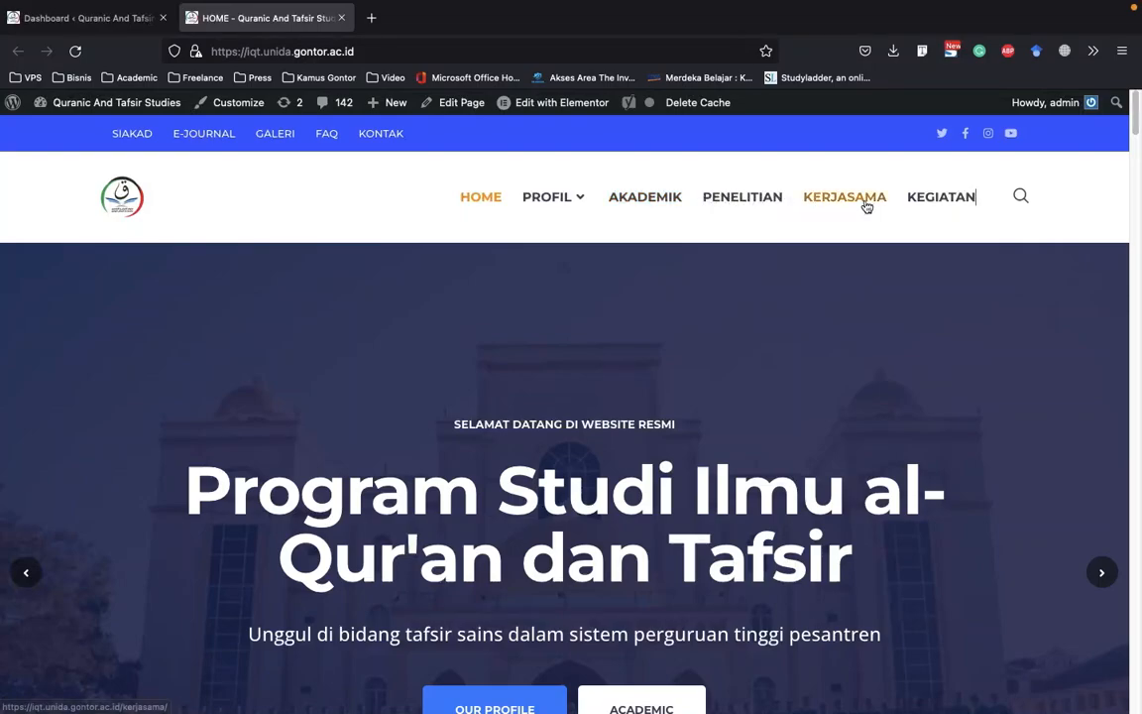
Return to the WordPress dashboard and open the list of all pages
{"action": "left_click", "coordinate": [90, 18]}
{"action": "mouse_move", "coordinate": [61, 333]}
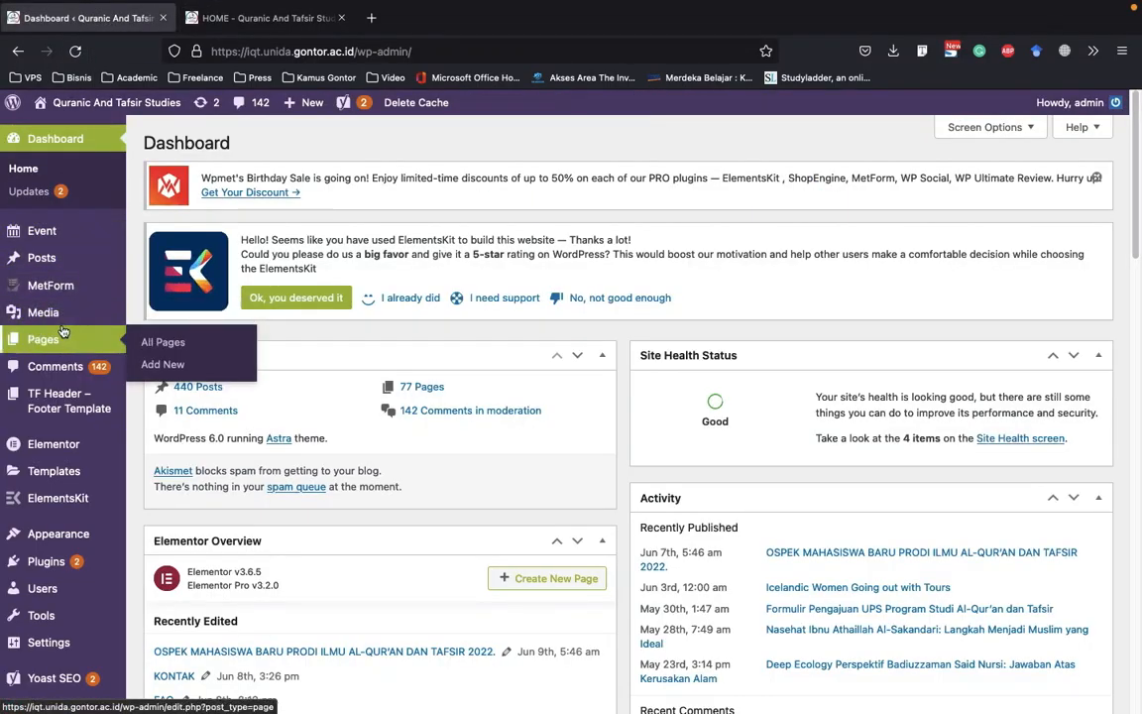
{"action": "left_click", "coordinate": [170, 344]}
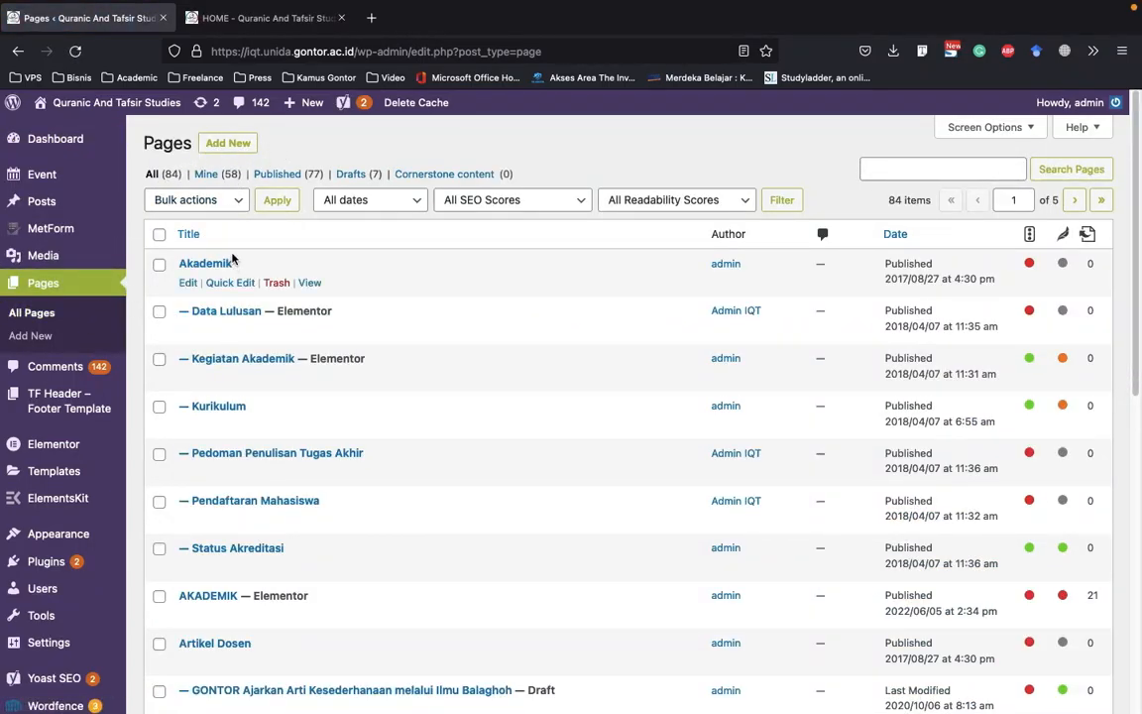
{"action": "left_click", "coordinate": [282, 17]}
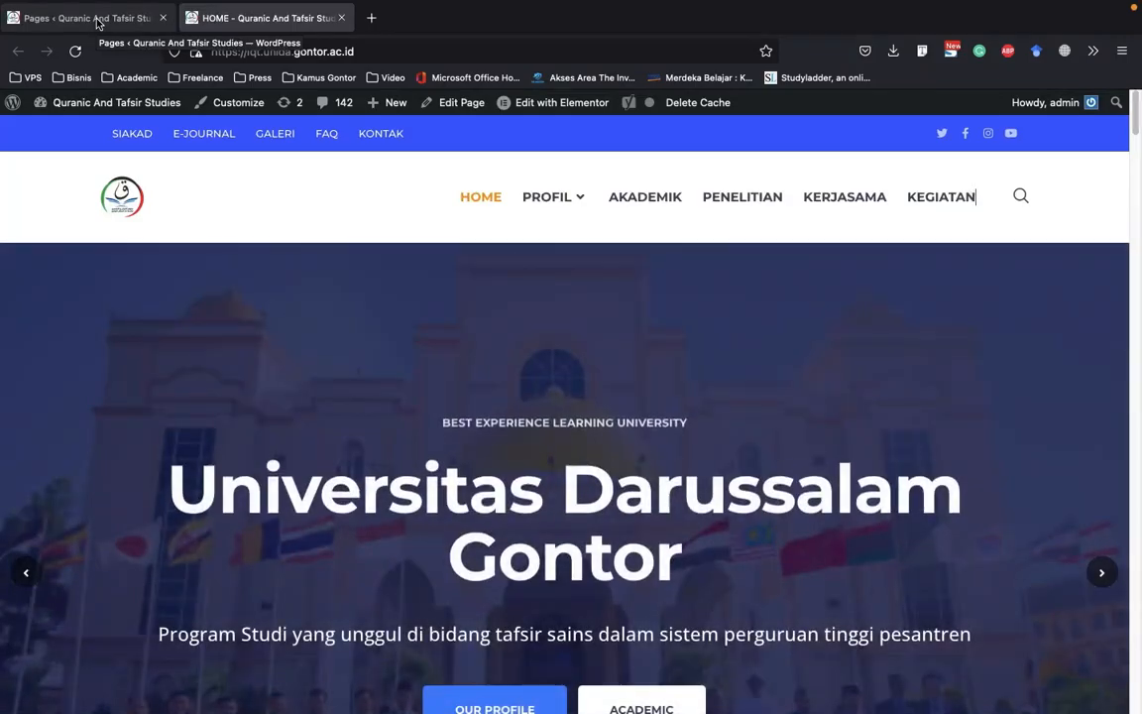
{"action": "left_click", "coordinate": [98, 20]}
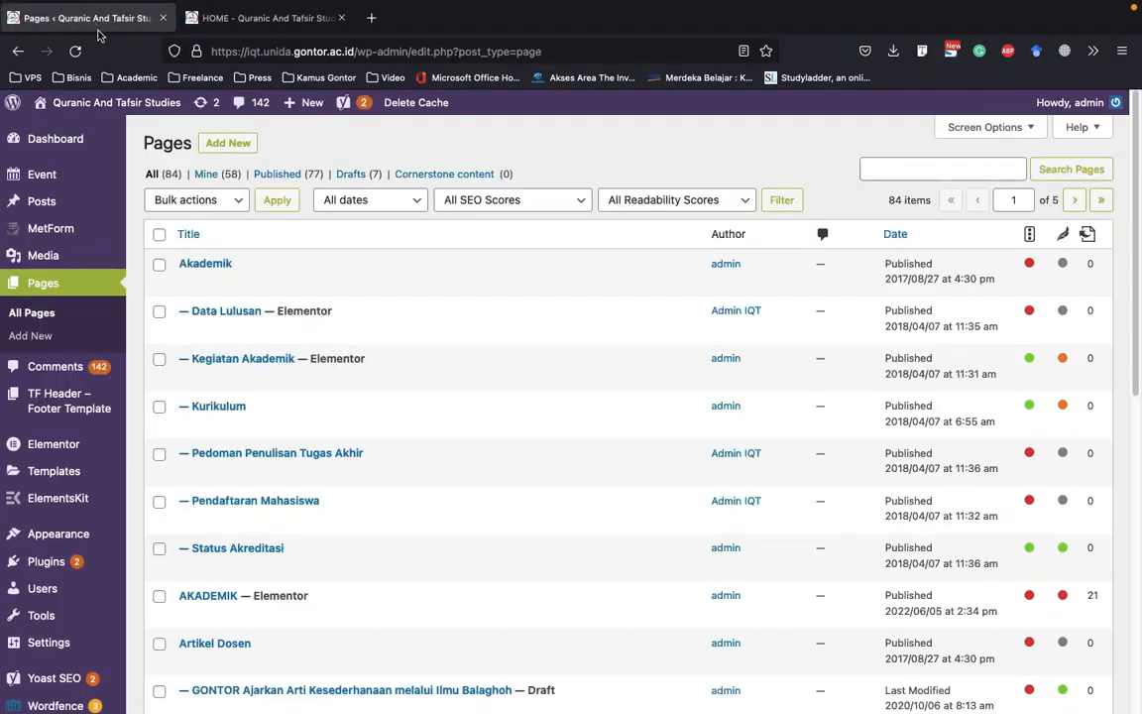
{"action": "mouse_move", "coordinate": [210, 342]}
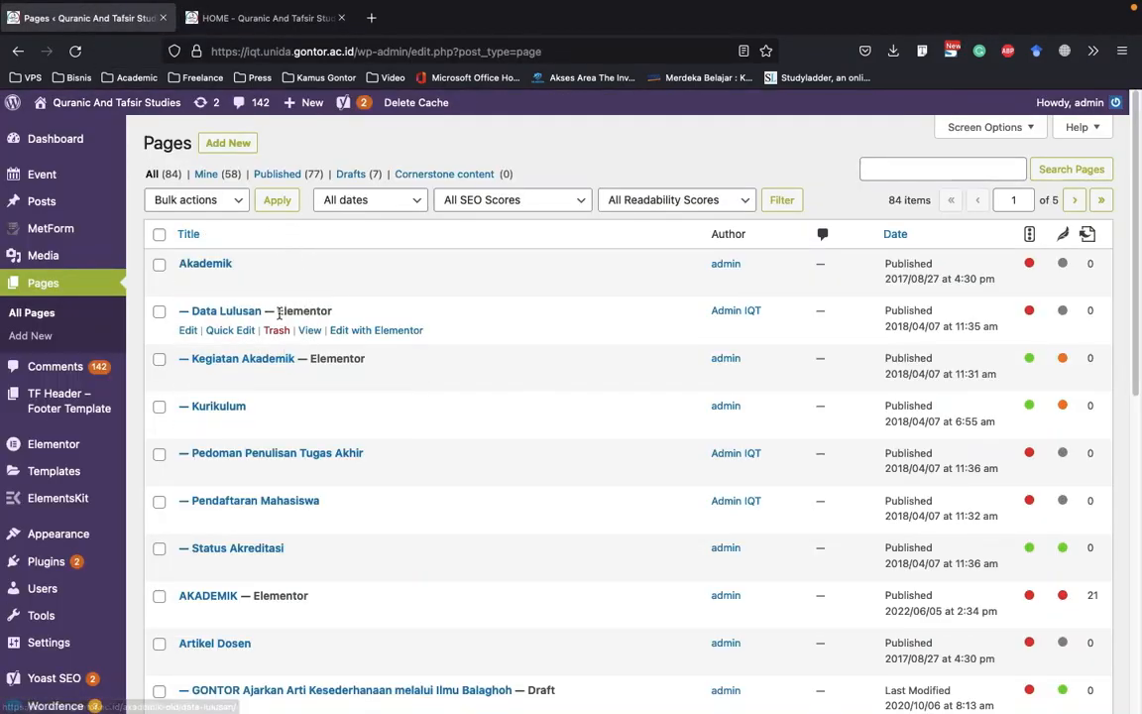
Examine the live homepage's content sections, from the department introduction and Living Wisdom to the agenda and footer, and return to the admin Pages list
{"action": "key", "text": "ctrl+Tab"}
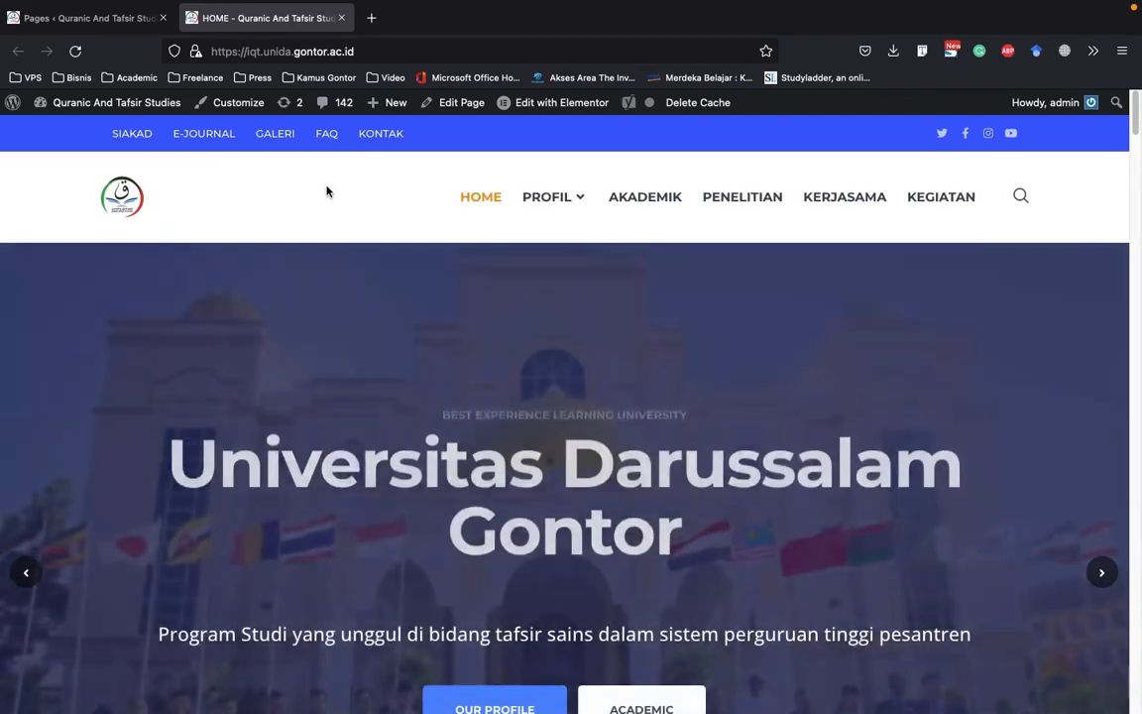
{"action": "scroll", "coordinate": [327, 219], "scroll_direction": "down", "scroll_amount": 5}
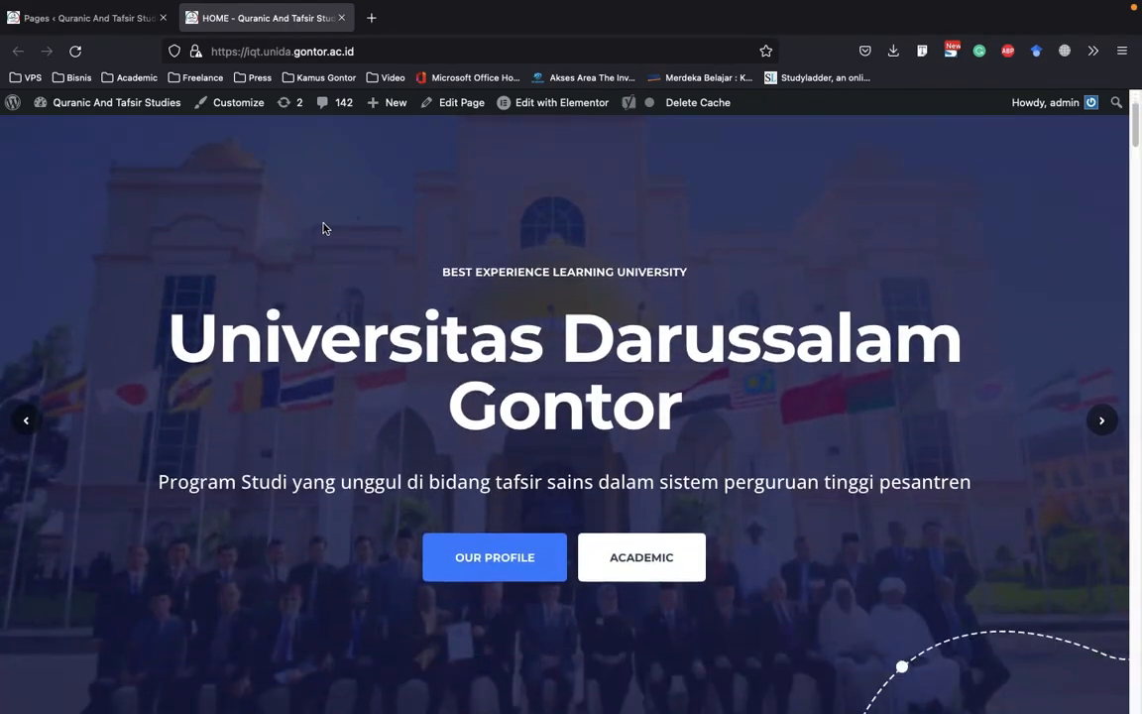
{"action": "scroll", "coordinate": [313, 235], "scroll_direction": "up", "scroll_amount": 3}
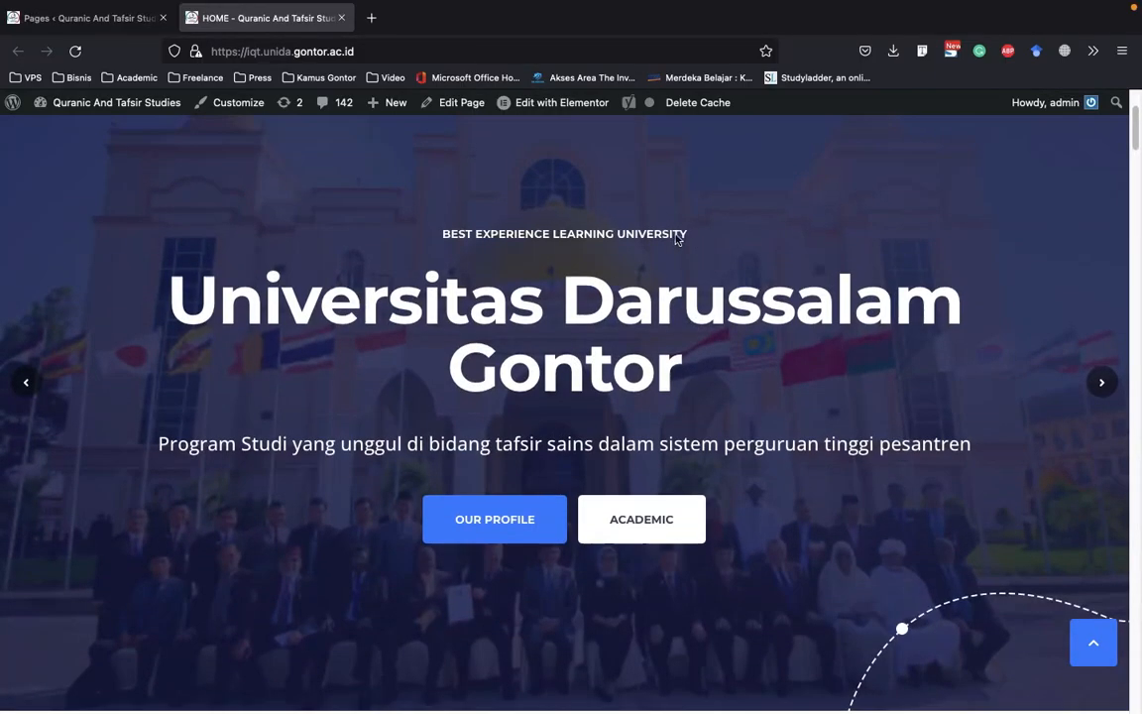
{"action": "scroll", "coordinate": [428, 272], "scroll_direction": "down", "scroll_amount": 6}
{"action": "scroll", "coordinate": [407, 347], "scroll_direction": "down", "scroll_amount": 2}
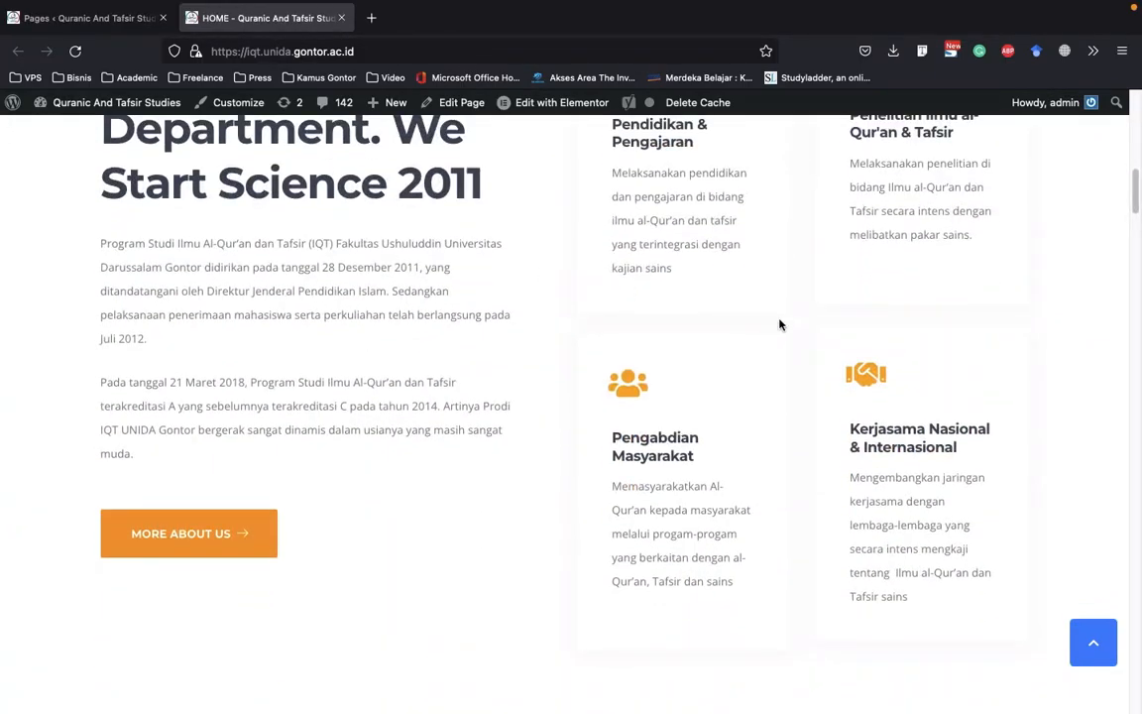
{"action": "scroll", "coordinate": [779, 322], "scroll_direction": "down", "scroll_amount": 15}
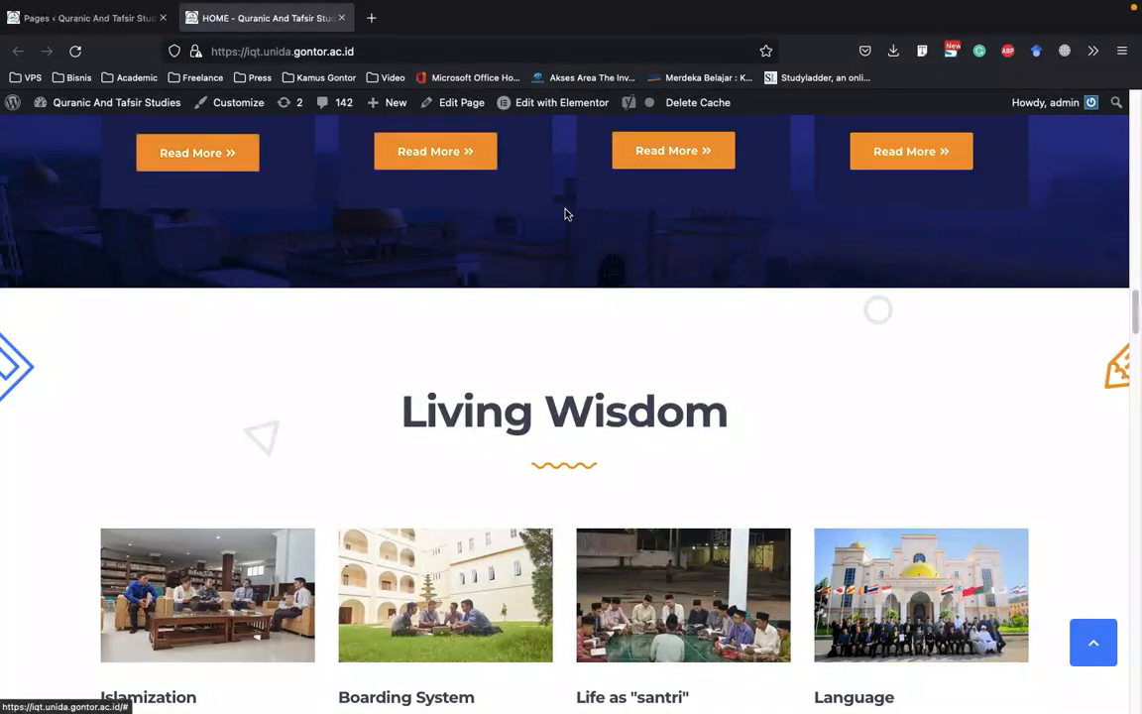
{"action": "scroll", "coordinate": [566, 214], "scroll_direction": "up", "scroll_amount": 3}
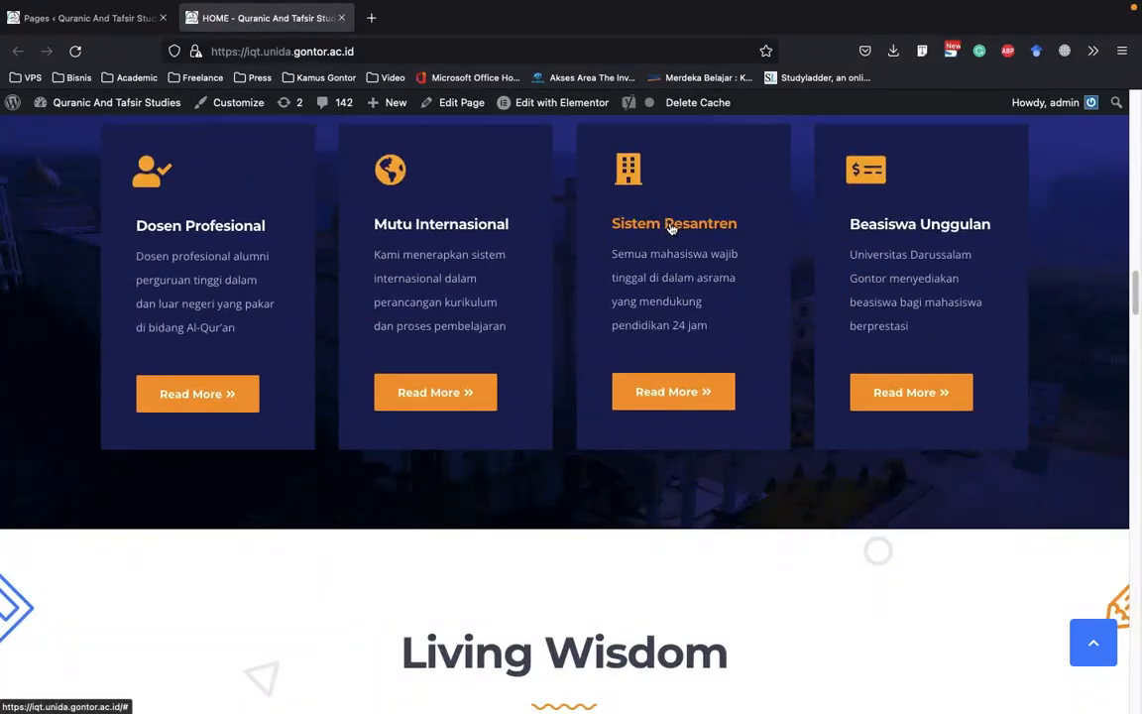
{"action": "scroll", "coordinate": [671, 226], "scroll_direction": "down", "scroll_amount": 5}
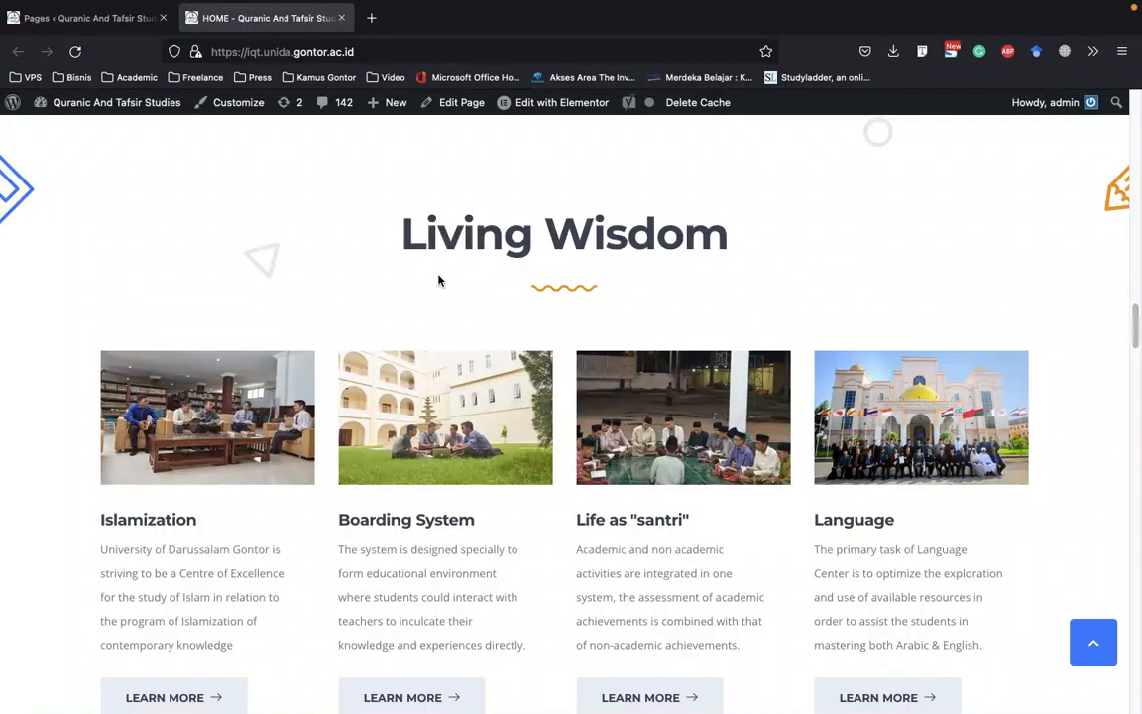
{"action": "scroll", "coordinate": [440, 280], "scroll_direction": "down", "scroll_amount": 2}
{"action": "scroll", "coordinate": [500, 298], "scroll_direction": "down", "scroll_amount": 10}
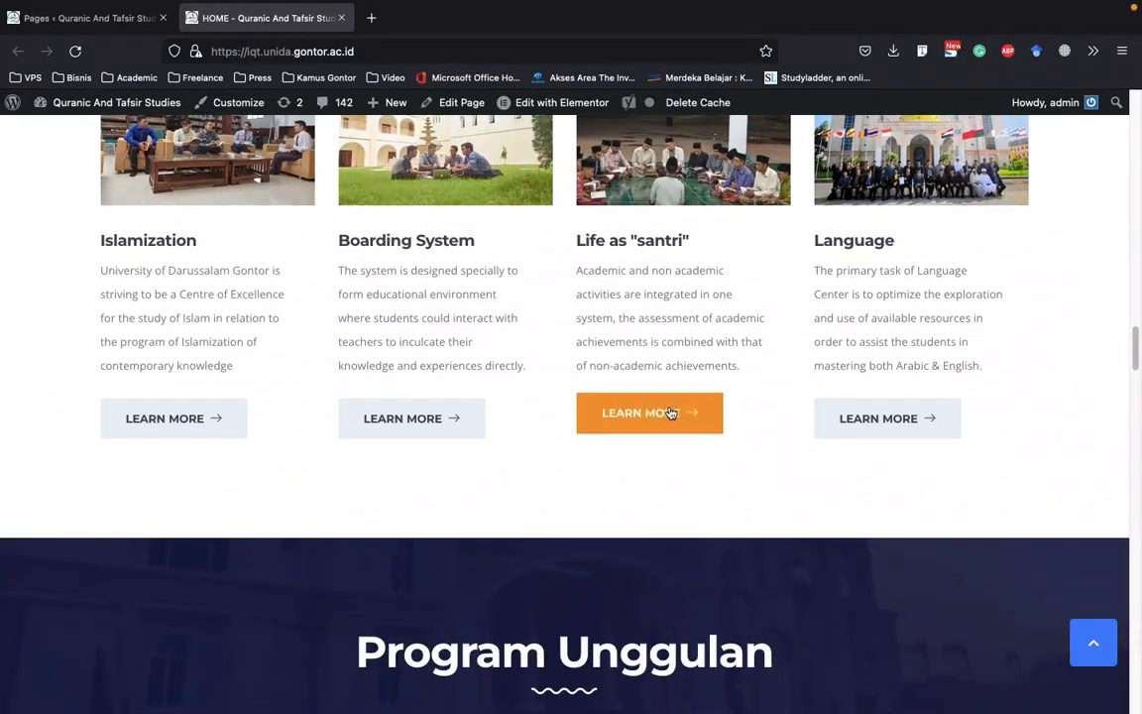
{"action": "scroll", "coordinate": [480, 366], "scroll_direction": "down", "scroll_amount": 20}
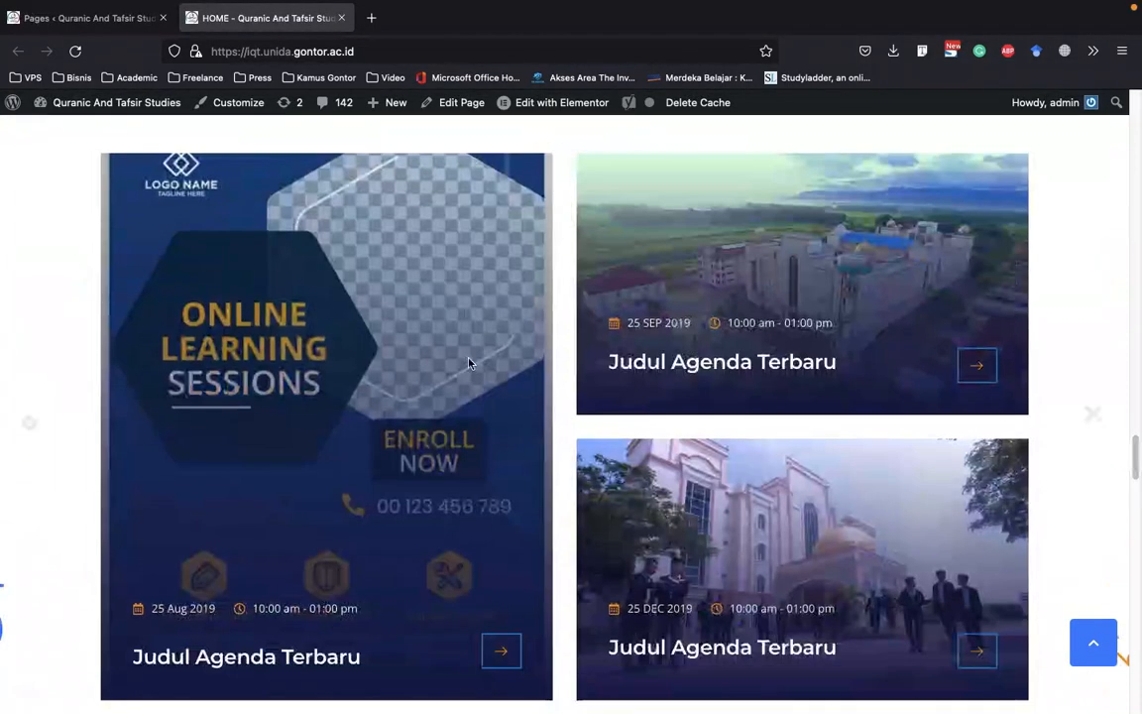
{"action": "scroll", "coordinate": [475, 367], "scroll_direction": "down", "scroll_amount": 15}
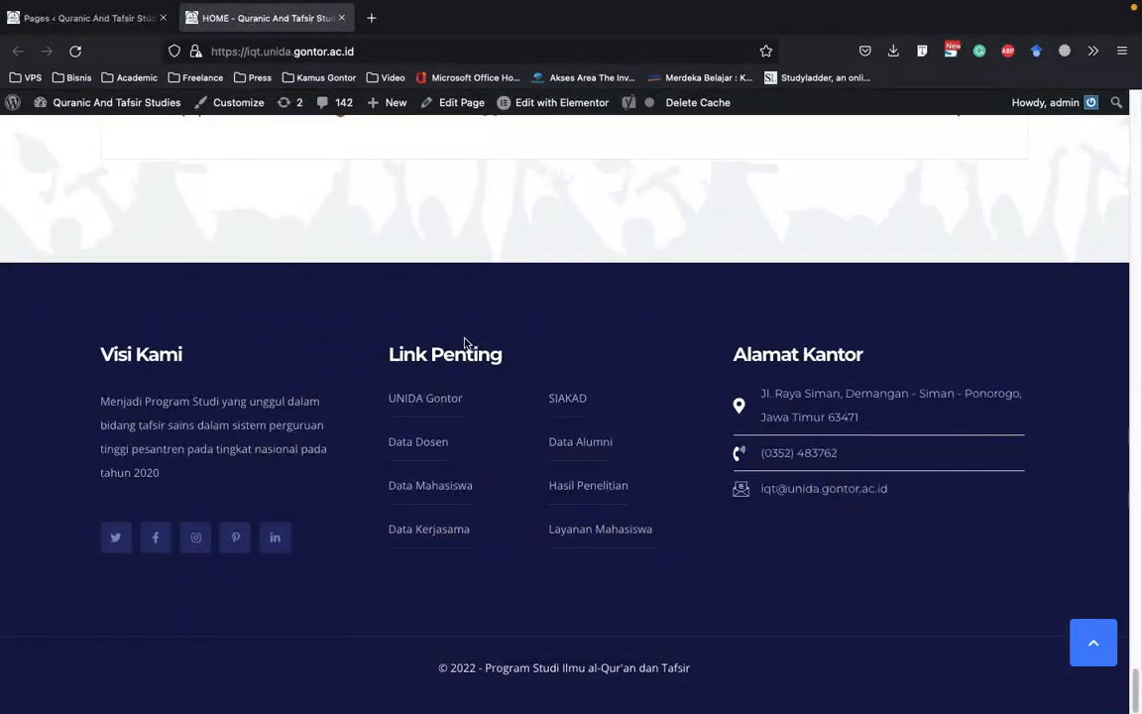
{"action": "scroll", "coordinate": [469, 354], "scroll_direction": "up", "scroll_amount": 20}
{"action": "scroll", "coordinate": [467, 346], "scroll_direction": "up", "scroll_amount": 15}
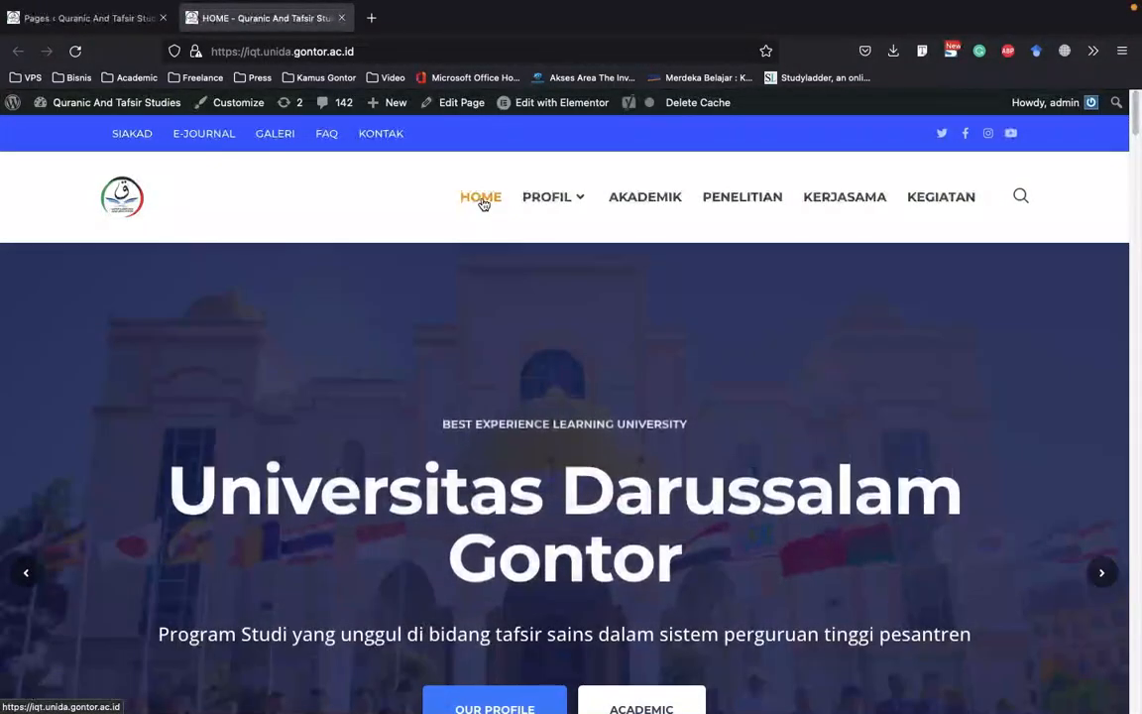
{"action": "left_click", "coordinate": [87, 17]}
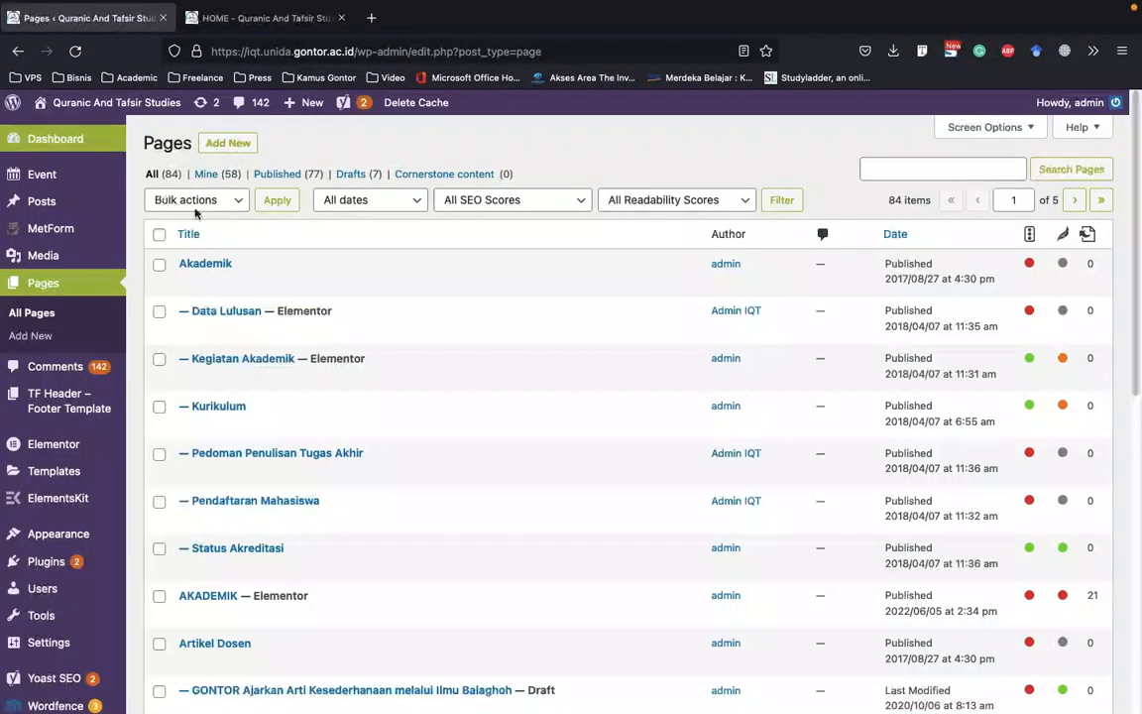
Check the total page count in the Pages list and view the live homepage's header before returning to the list
{"action": "left_click", "coordinate": [878, 172]}
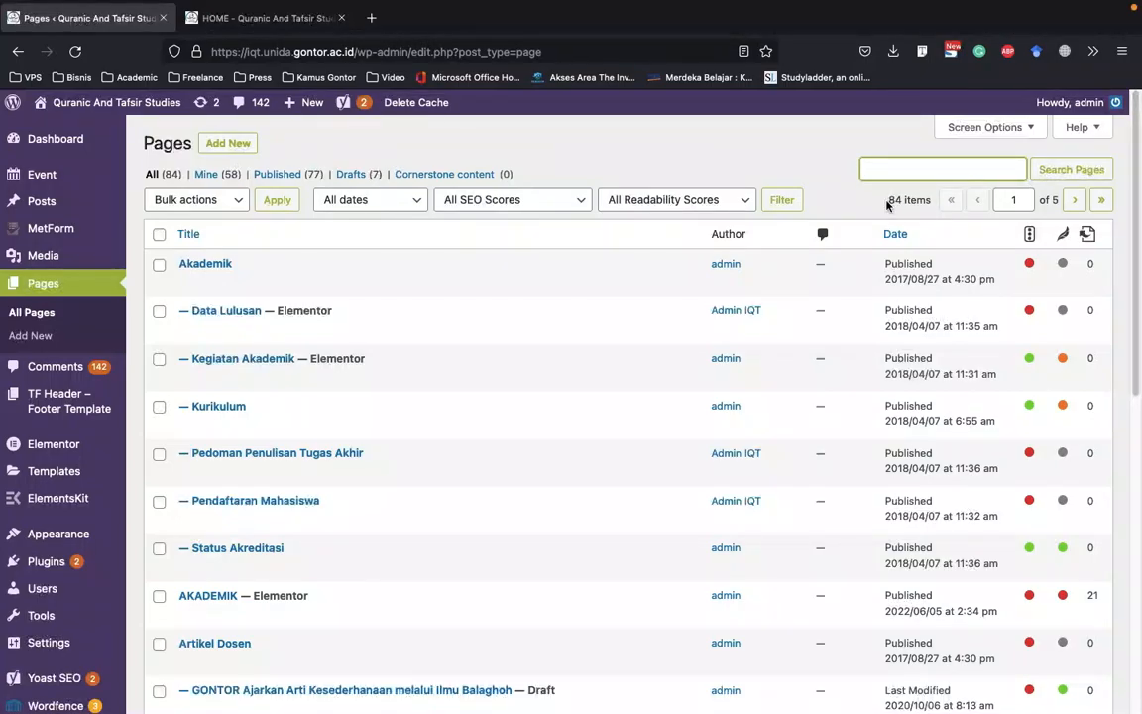
{"action": "left_click_drag", "start_coordinate": [888, 202], "coordinate": [924, 201]}
{"action": "left_click", "coordinate": [852, 208]}
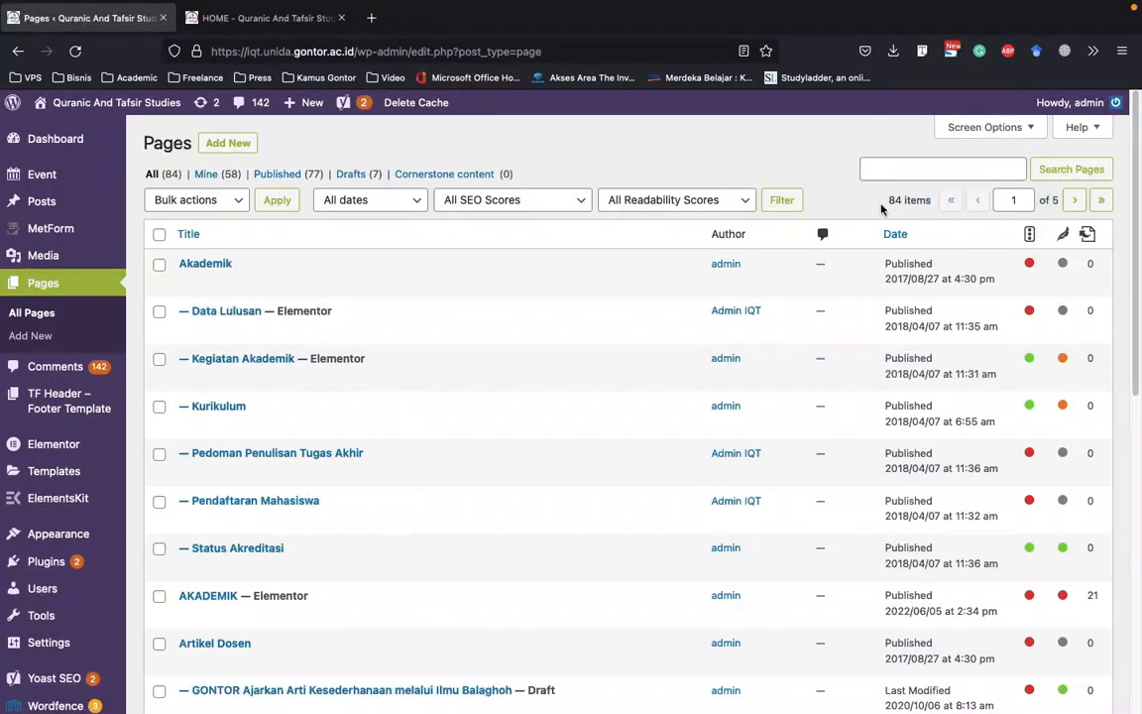
{"action": "left_click_drag", "start_coordinate": [903, 199], "coordinate": [890, 203]}
{"action": "mouse_move", "coordinate": [260, 26]}
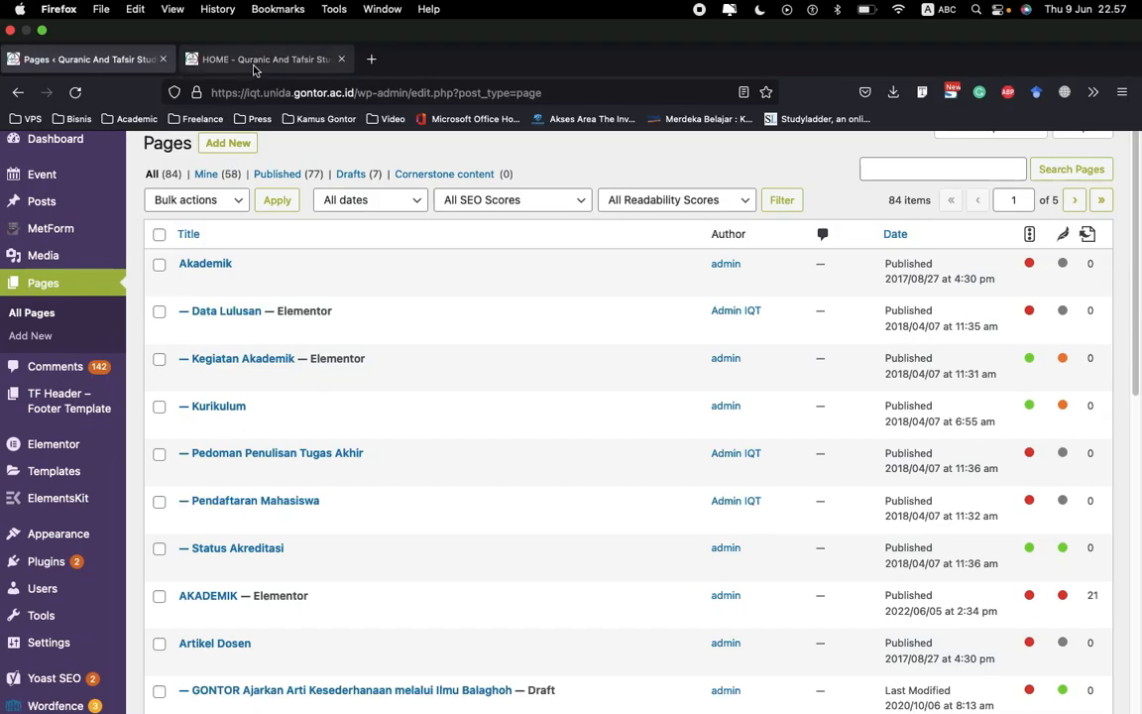
{"action": "left_click", "coordinate": [255, 61]}
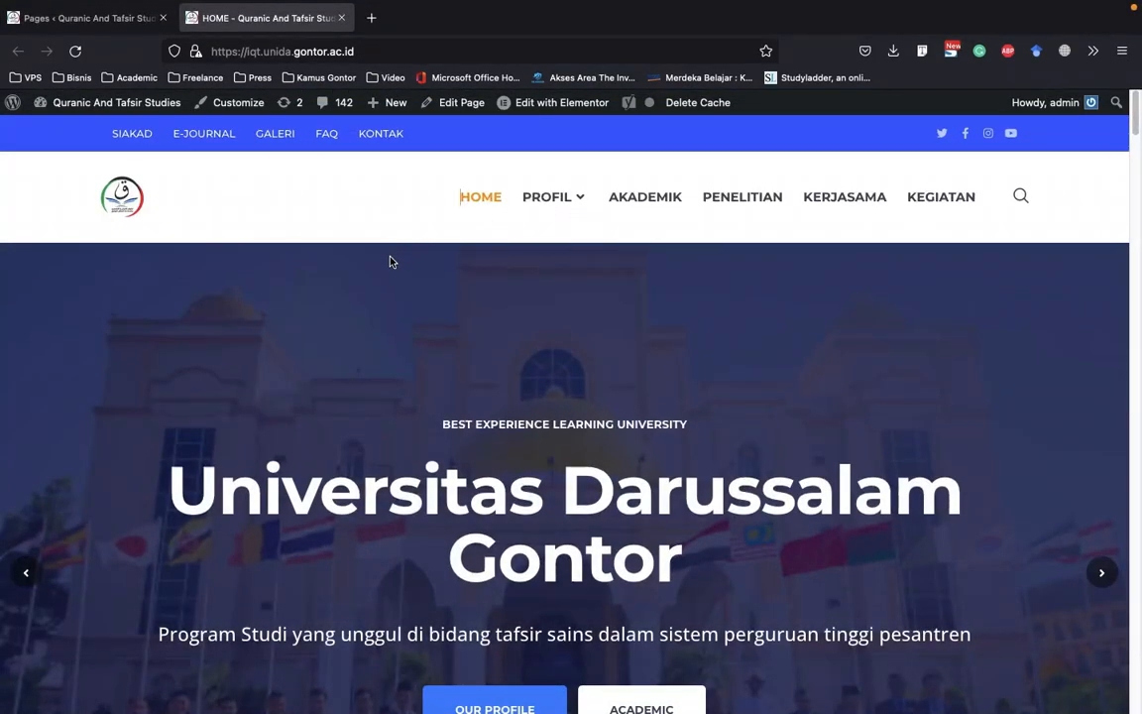
{"action": "left_click", "coordinate": [87, 24]}
Search the Pages list for "home" and compare the listing with the live homepage's HOME entry
{"action": "left_click", "coordinate": [943, 169]}
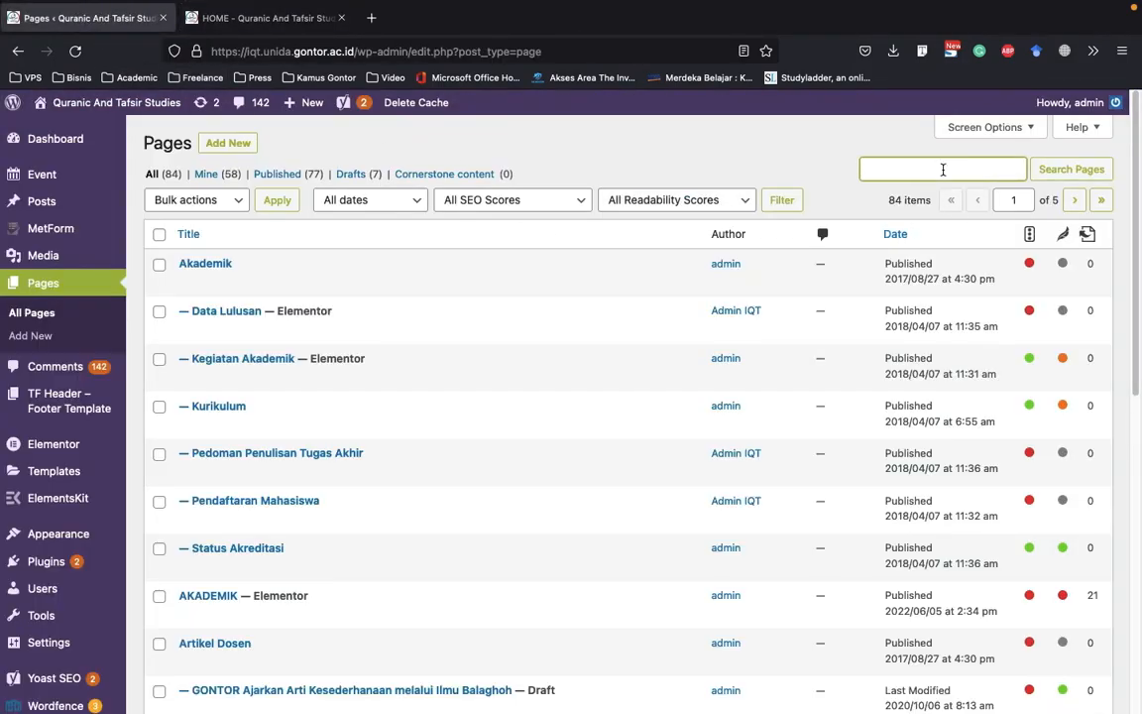
{"action": "type", "text": "home"}
{"action": "key", "text": "Return"}
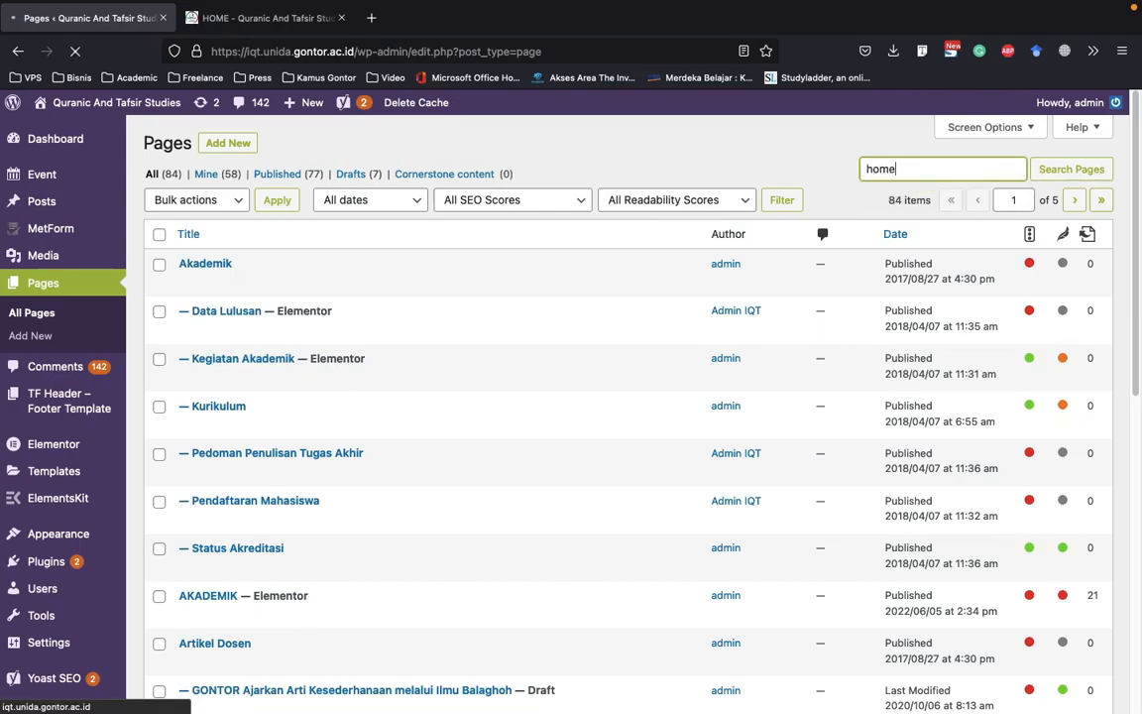
{"action": "left_click", "coordinate": [273, 18]}
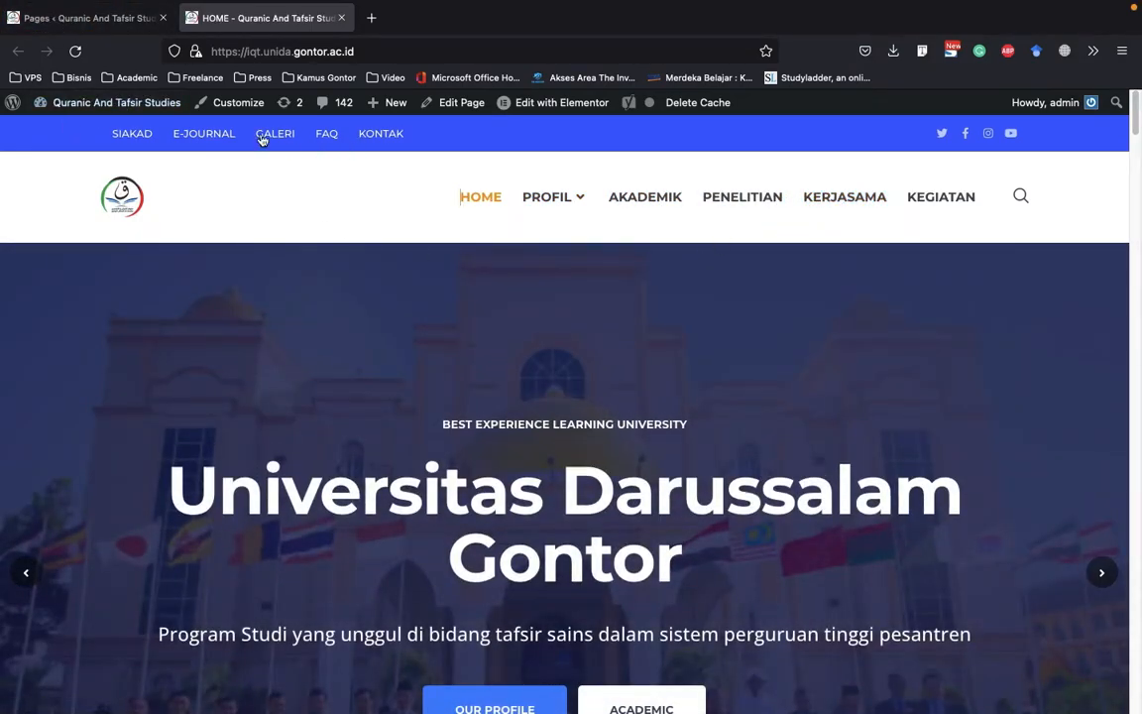
{"action": "left_click", "coordinate": [88, 20]}
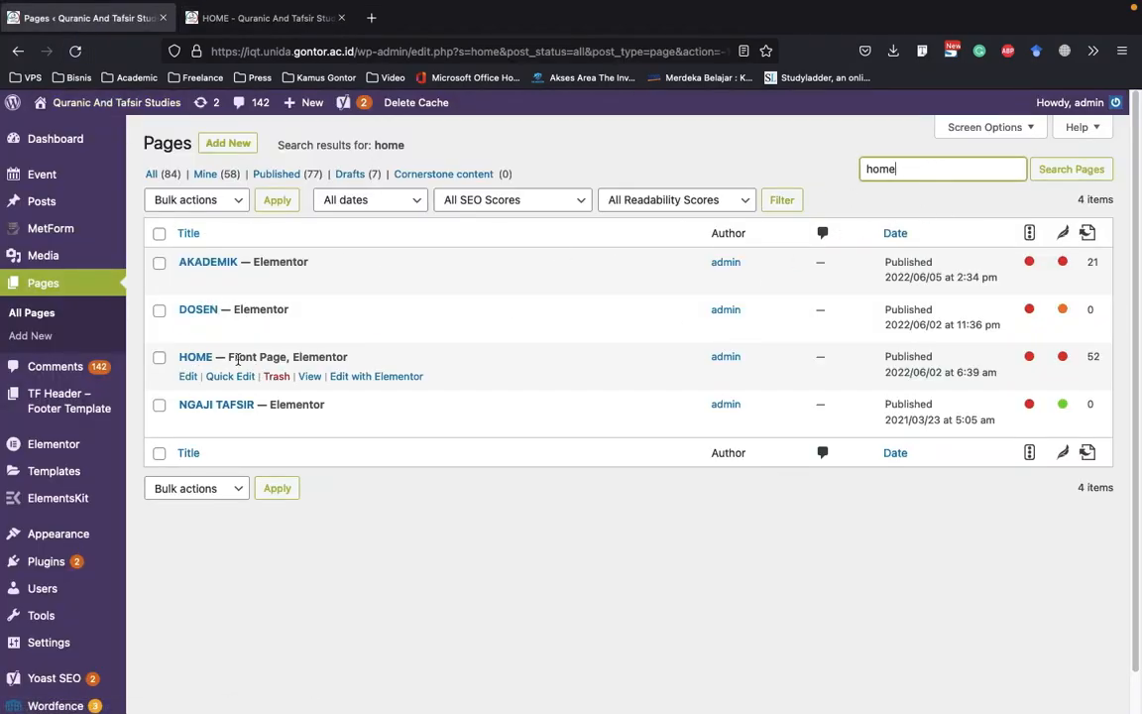
Open the HOME front page for editing with Elementor in a new browser tab
{"action": "left_click_drag", "start_coordinate": [233, 359], "coordinate": [285, 357]}
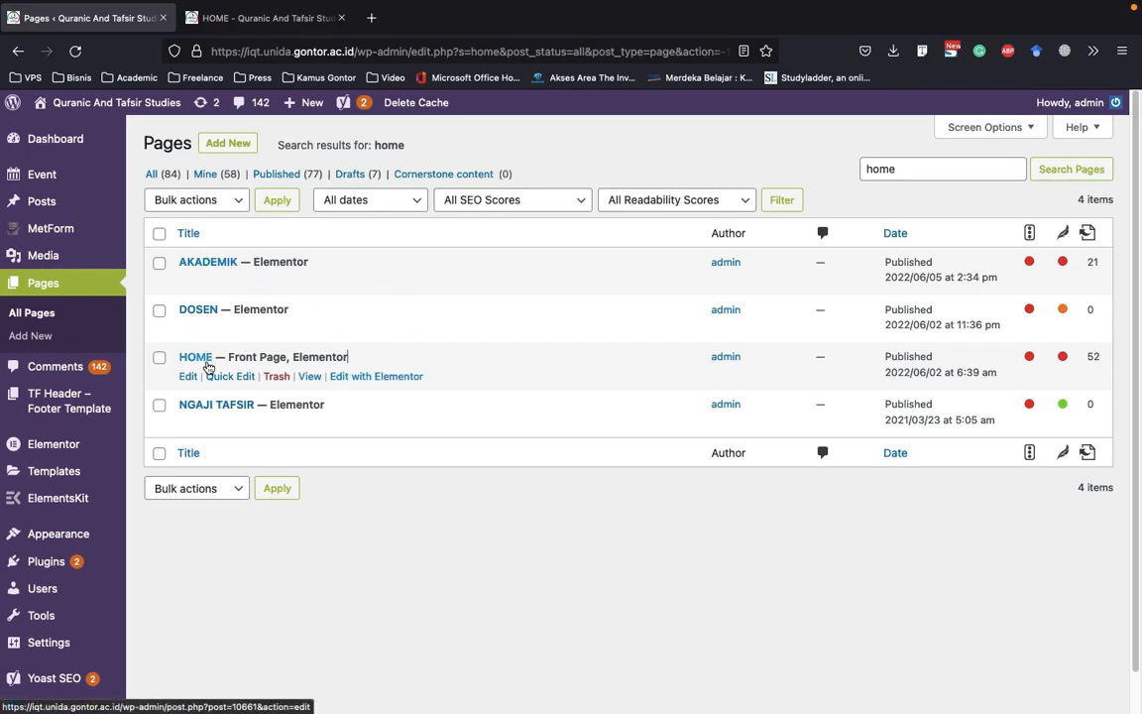
{"action": "left_click", "coordinate": [260, 22]}
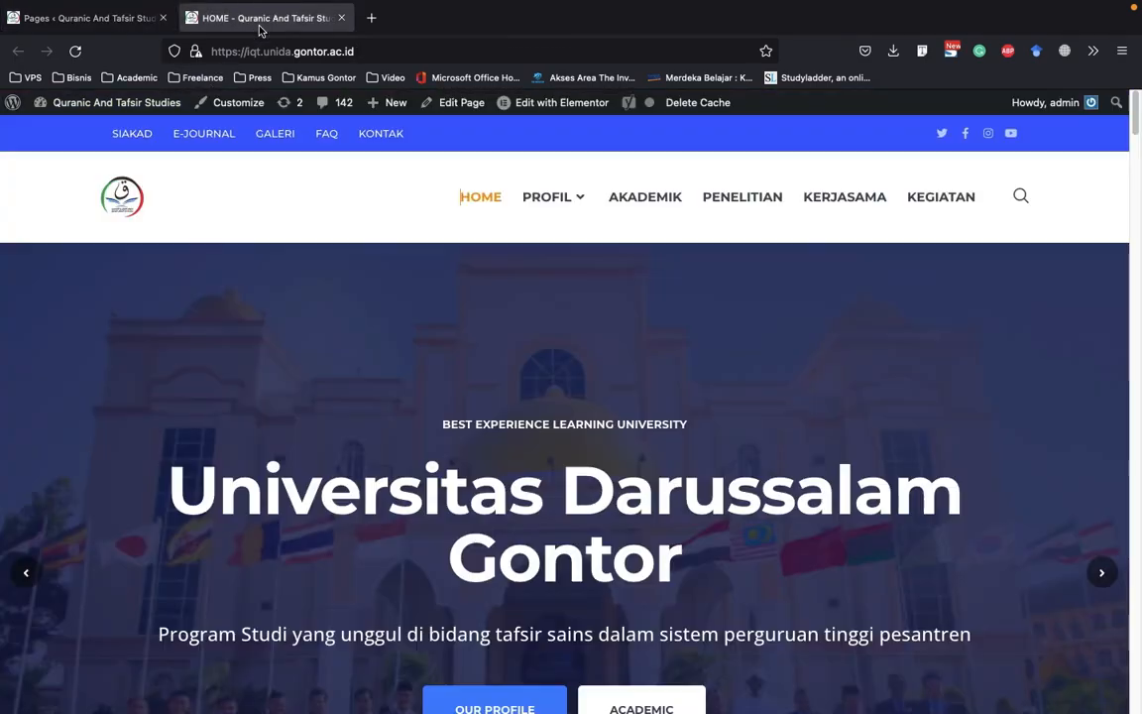
{"action": "left_click", "coordinate": [84, 18]}
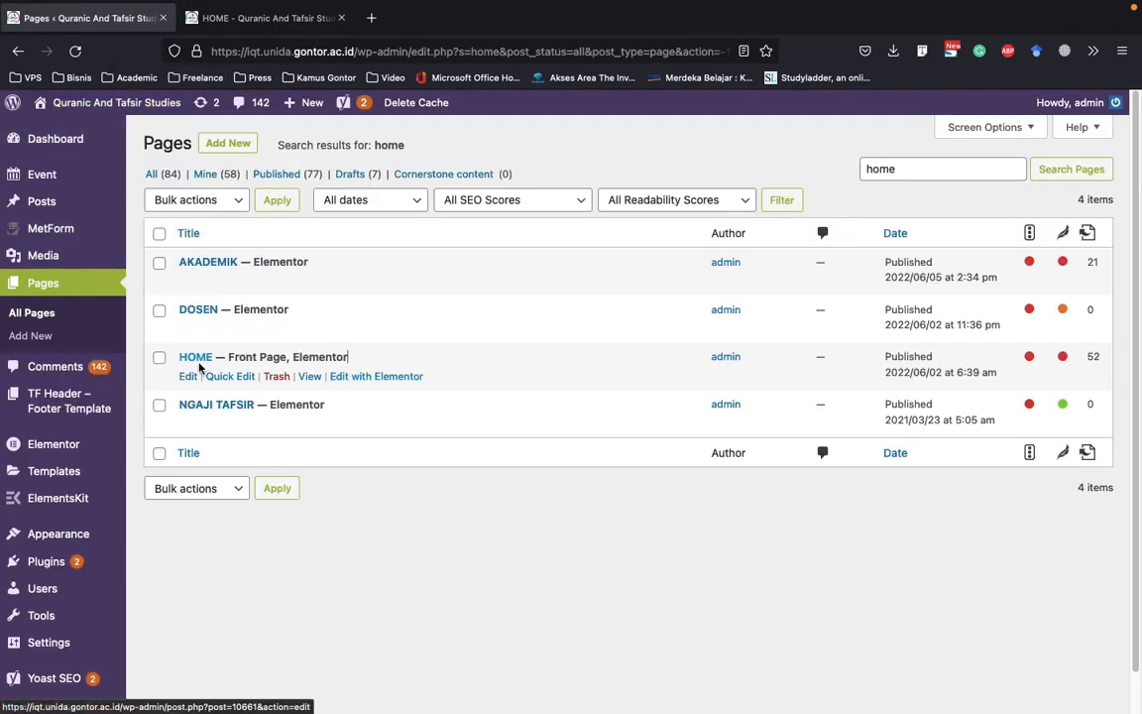
{"action": "right_click", "coordinate": [365, 380]}
{"action": "left_click", "coordinate": [342, 385]}
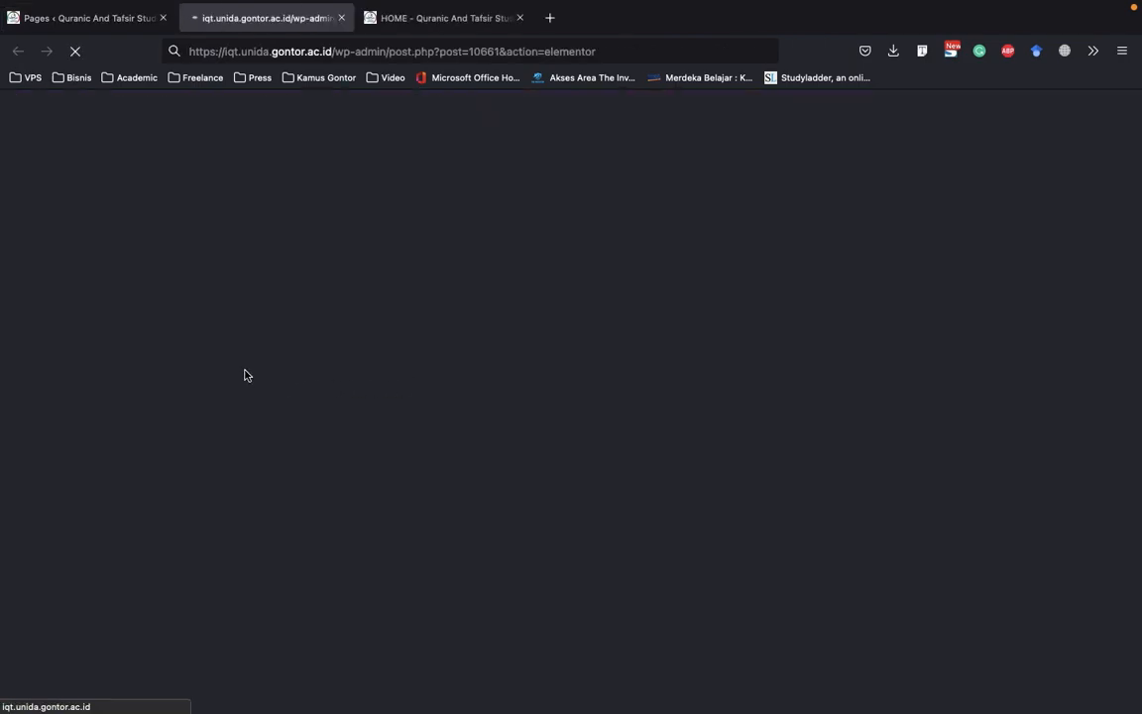
Check the PROFIL entry in the live site's navigation and search the Pages list for "profil"
{"action": "left_click", "coordinate": [75, 22]}
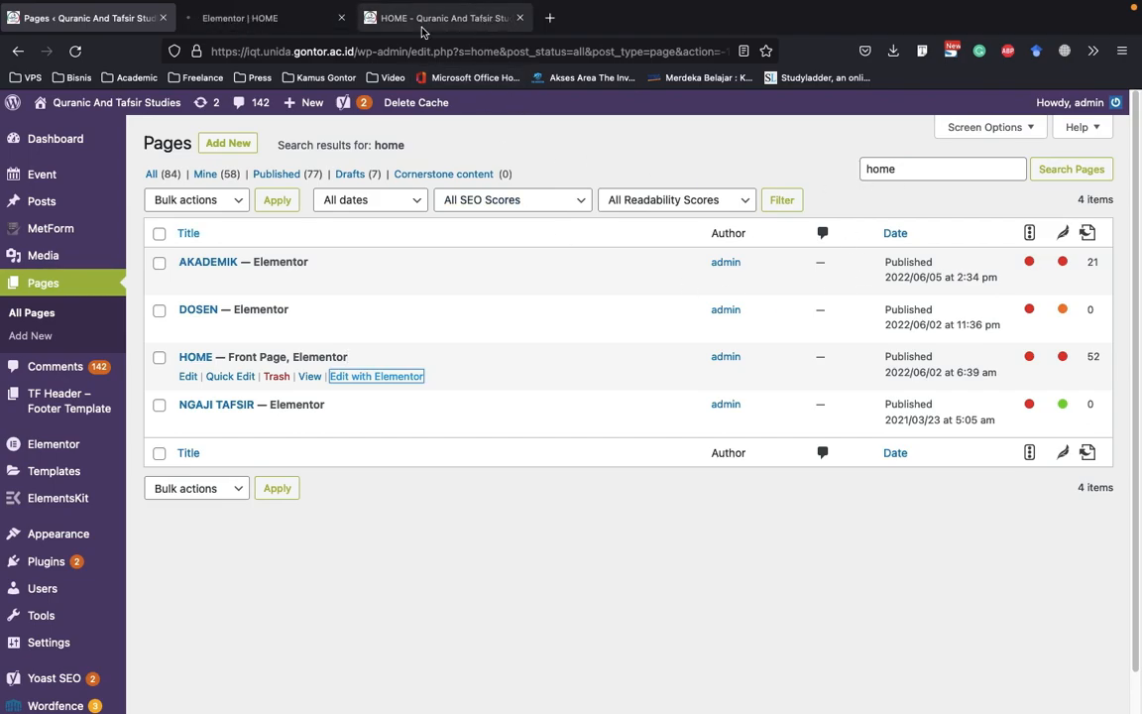
{"action": "left_click", "coordinate": [298, 20]}
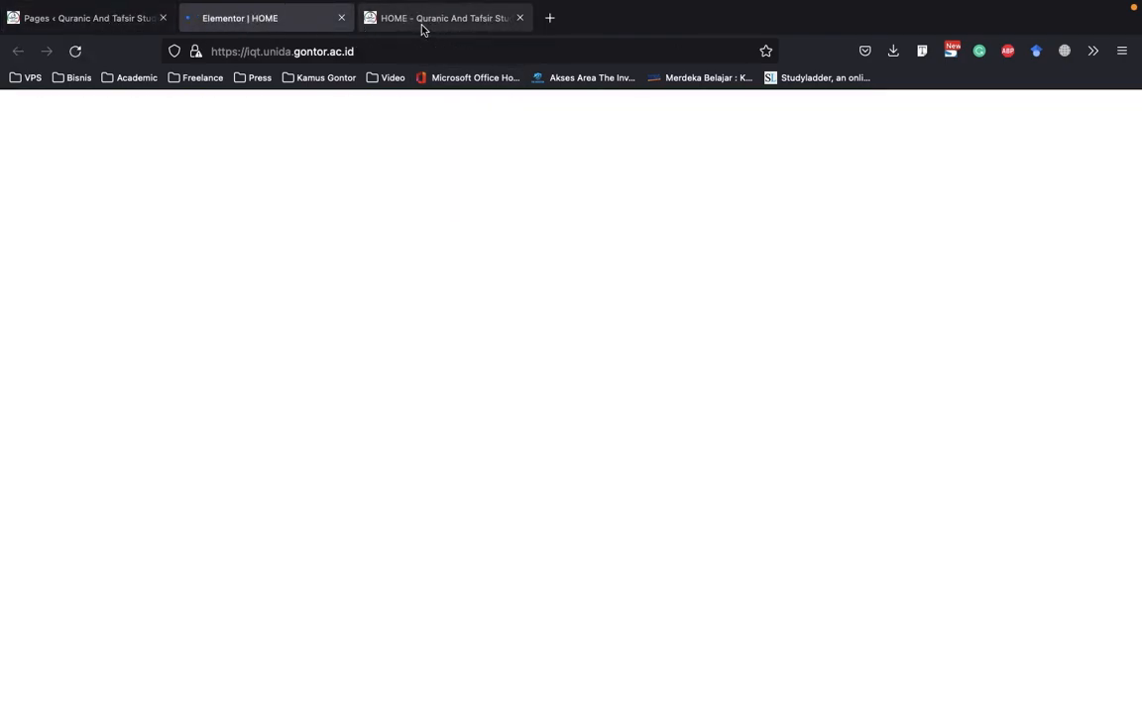
{"action": "left_click", "coordinate": [421, 22]}
{"action": "mouse_move", "coordinate": [584, 198]}
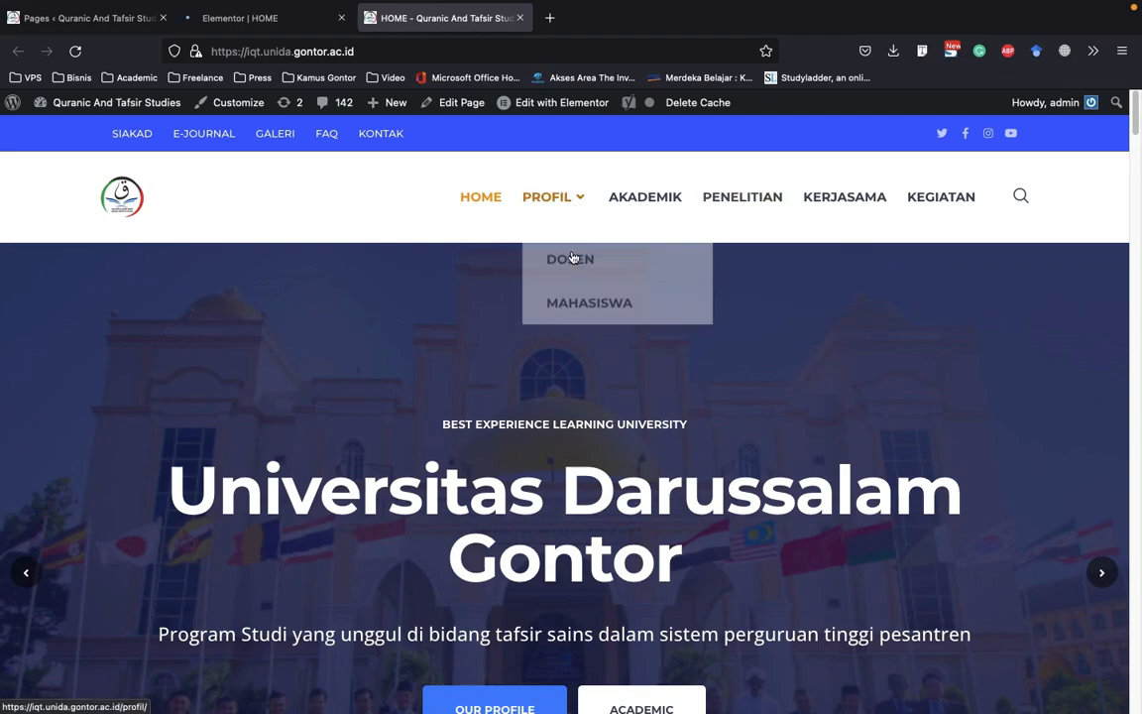
{"action": "left_click", "coordinate": [86, 20]}
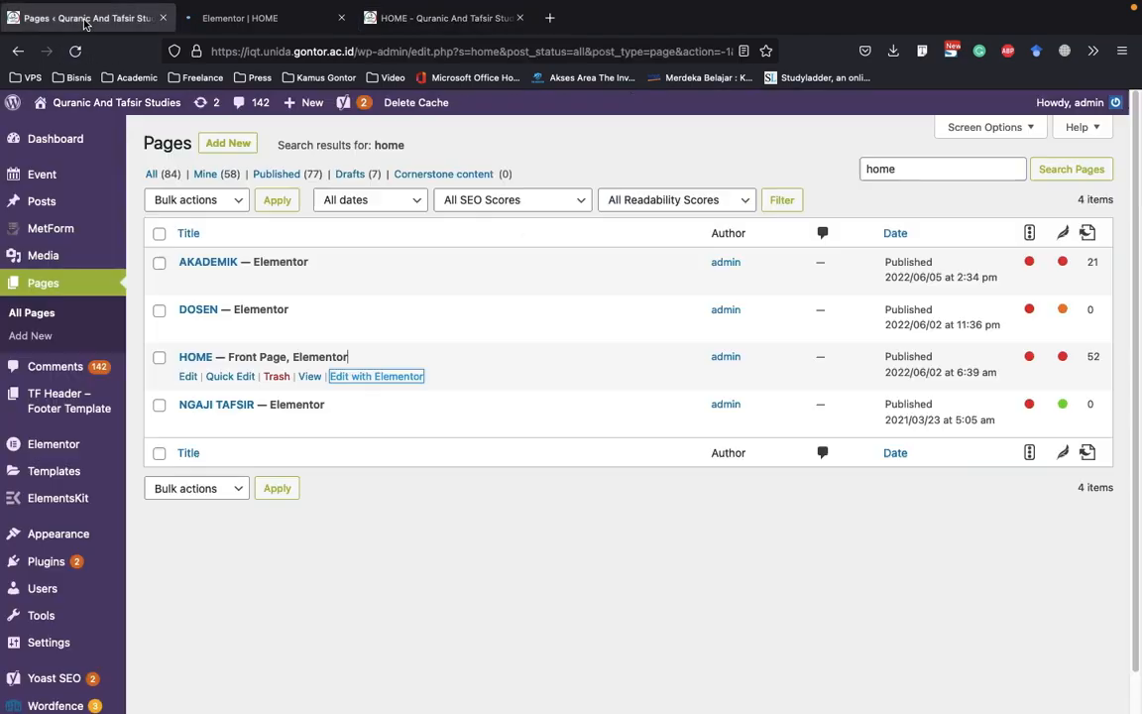
{"action": "double_click", "coordinate": [935, 162]}
{"action": "type", "text": "pro"}
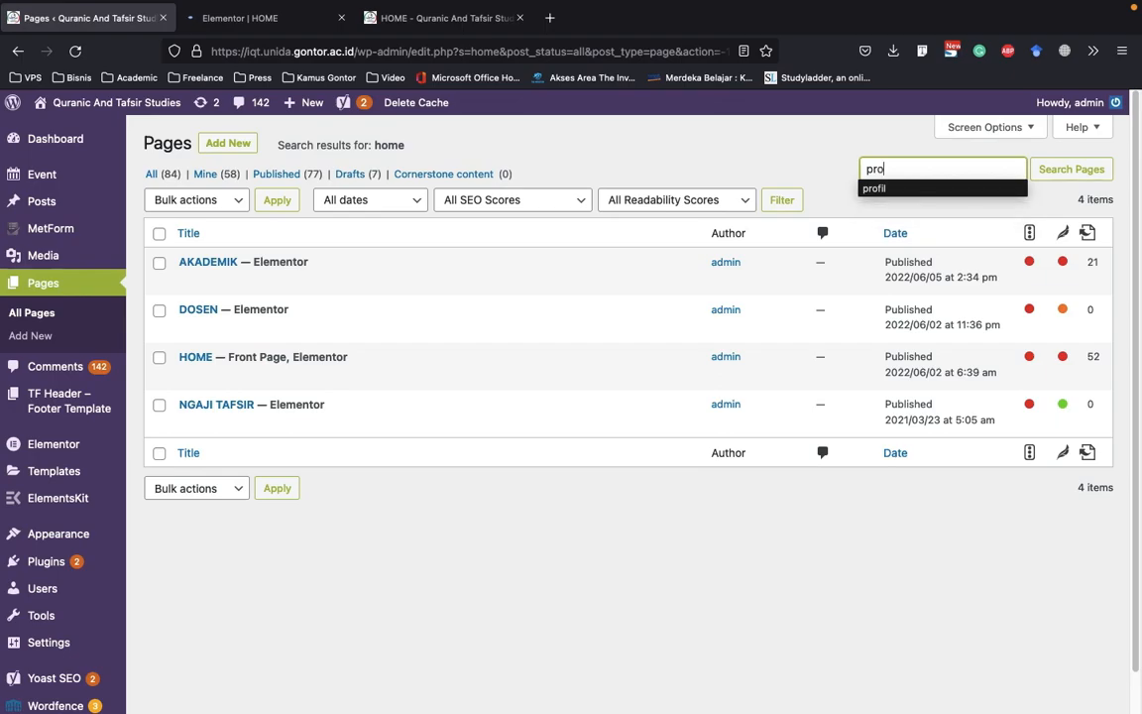
{"action": "type", "text": "fil"}
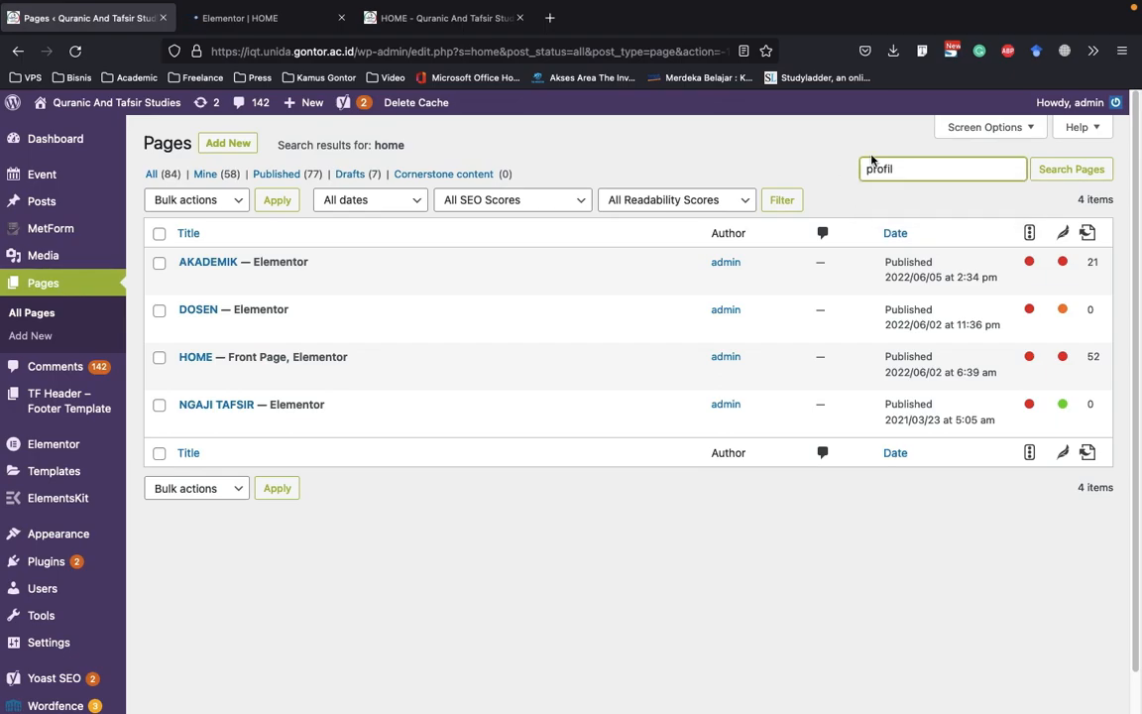
{"action": "left_click", "coordinate": [1067, 168]}
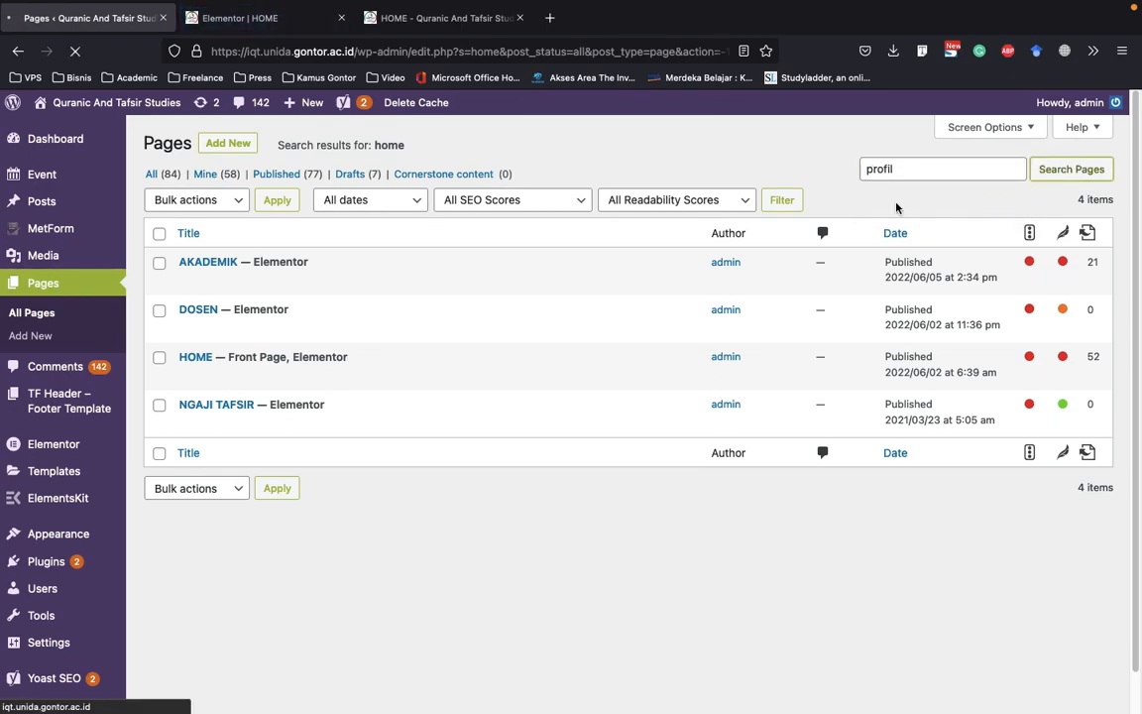
Open the PROFIL page built with Elementor for editing with Elementor in a new browser tab
{"action": "left_click", "coordinate": [260, 19]}
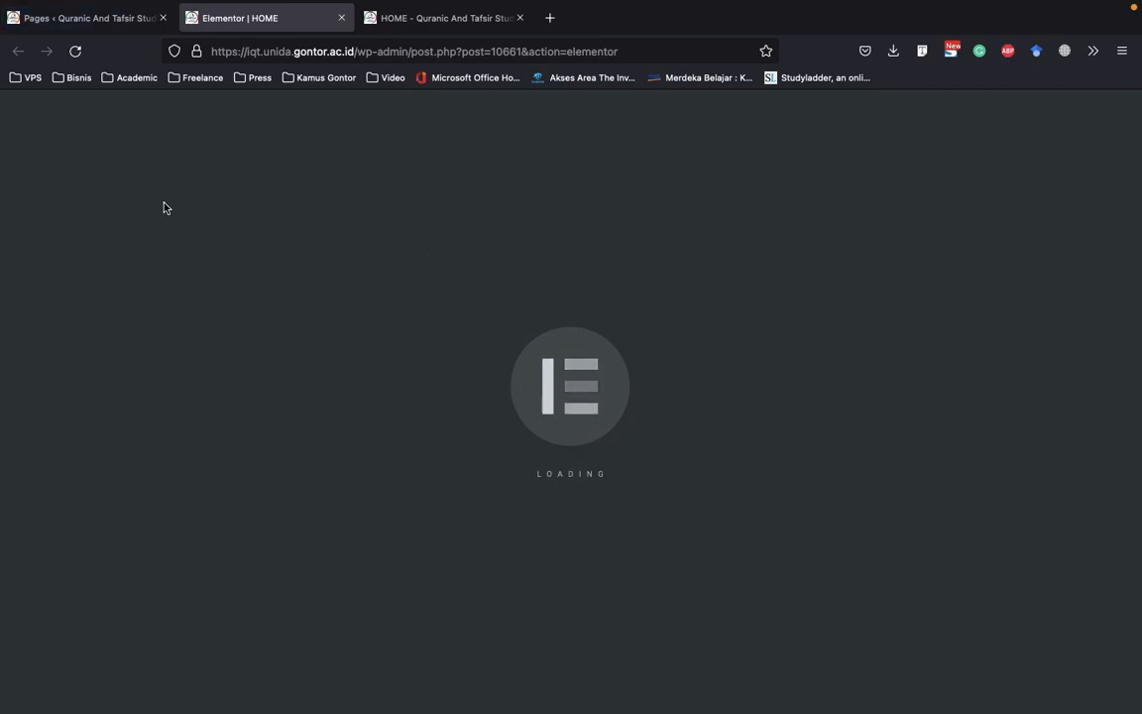
{"action": "left_click", "coordinate": [99, 18]}
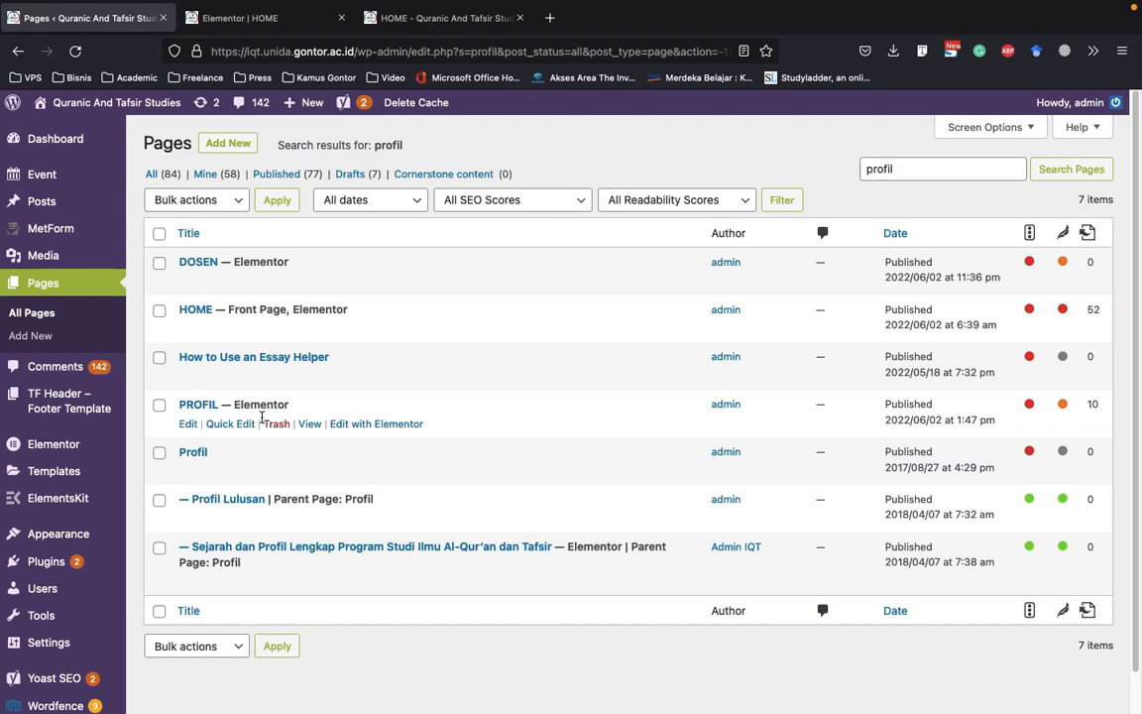
{"action": "right_click", "coordinate": [375, 427]}
{"action": "left_click", "coordinate": [281, 375]}
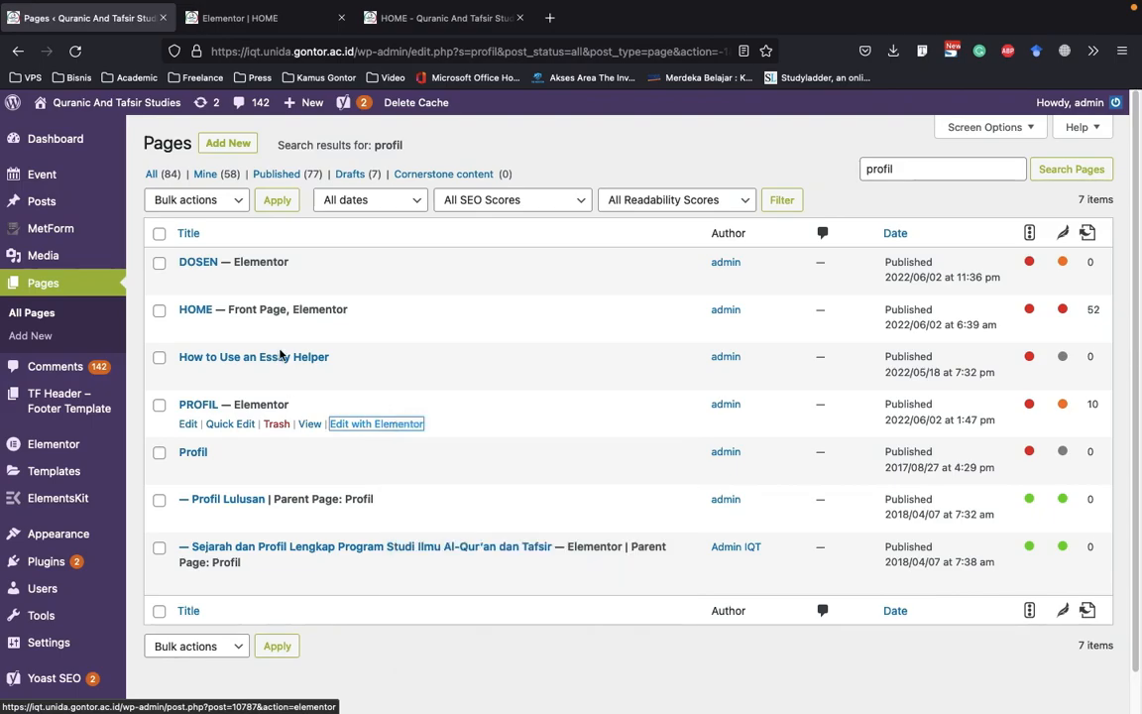
Look through the HOME page in the Elementor editor from its header down to the footer and back up
{"action": "left_click", "coordinate": [459, 28]}
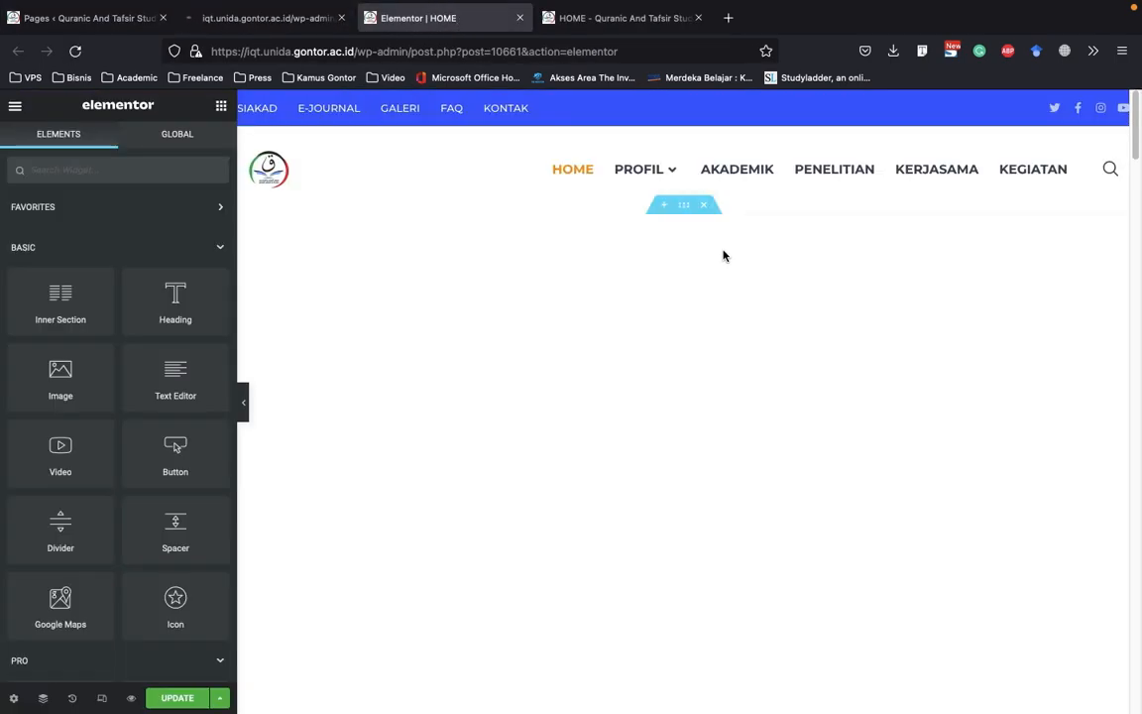
{"action": "scroll", "coordinate": [729, 248], "scroll_direction": "down", "scroll_amount": 5}
{"action": "scroll", "coordinate": [734, 297], "scroll_direction": "up", "scroll_amount": 5}
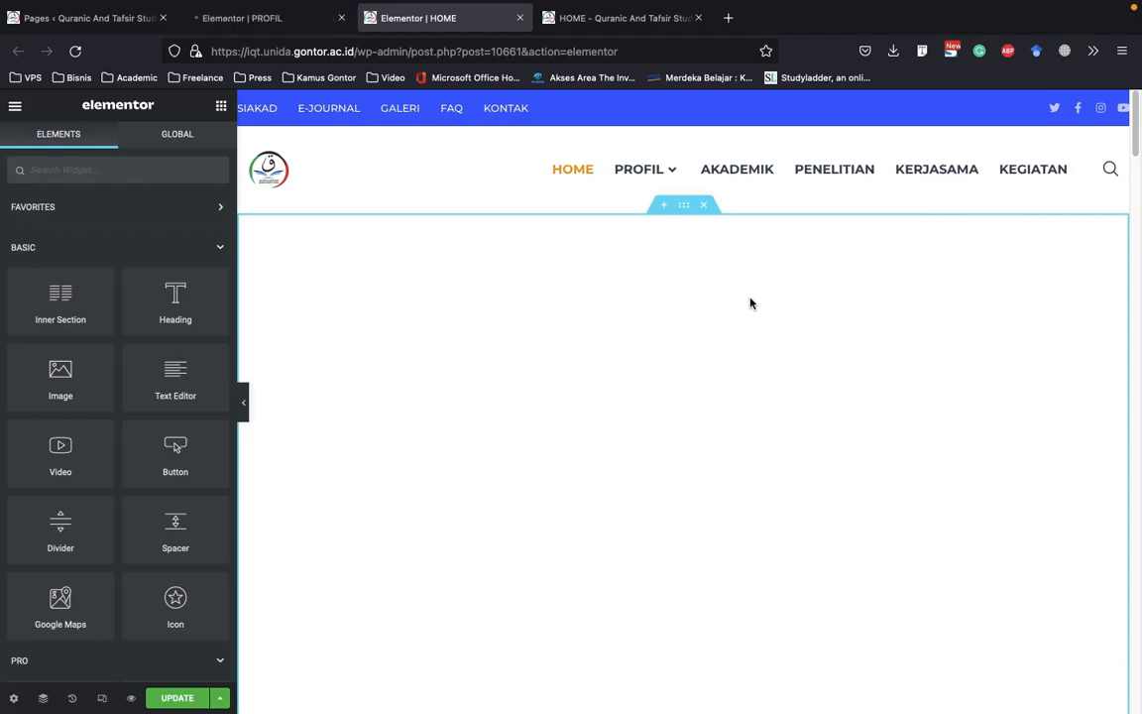
{"action": "scroll", "coordinate": [751, 304], "scroll_direction": "down", "scroll_amount": 6}
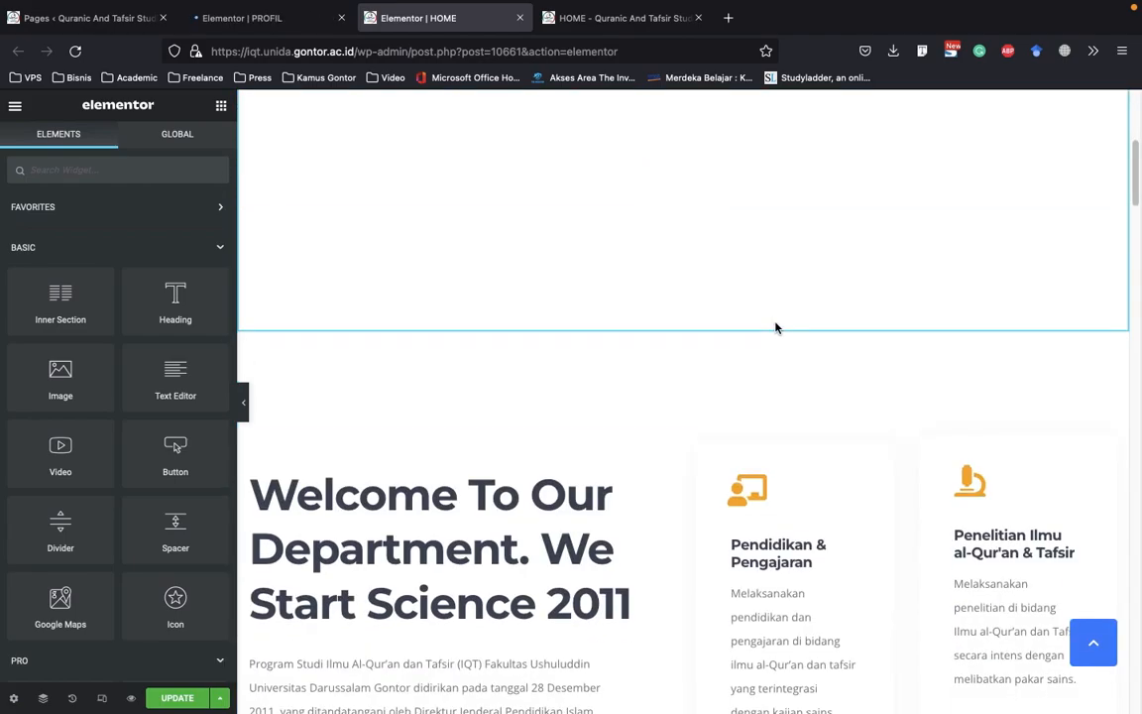
{"action": "scroll", "coordinate": [777, 329], "scroll_direction": "up", "scroll_amount": 6}
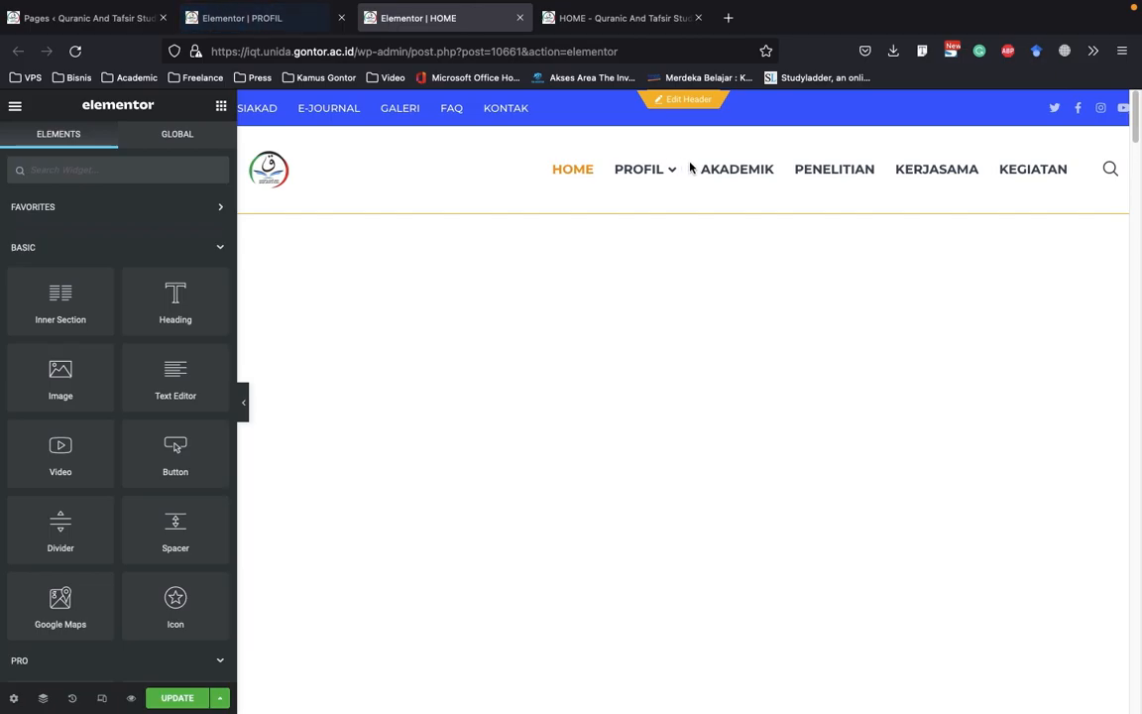
{"action": "scroll", "coordinate": [671, 155], "scroll_direction": "down", "scroll_amount": 20}
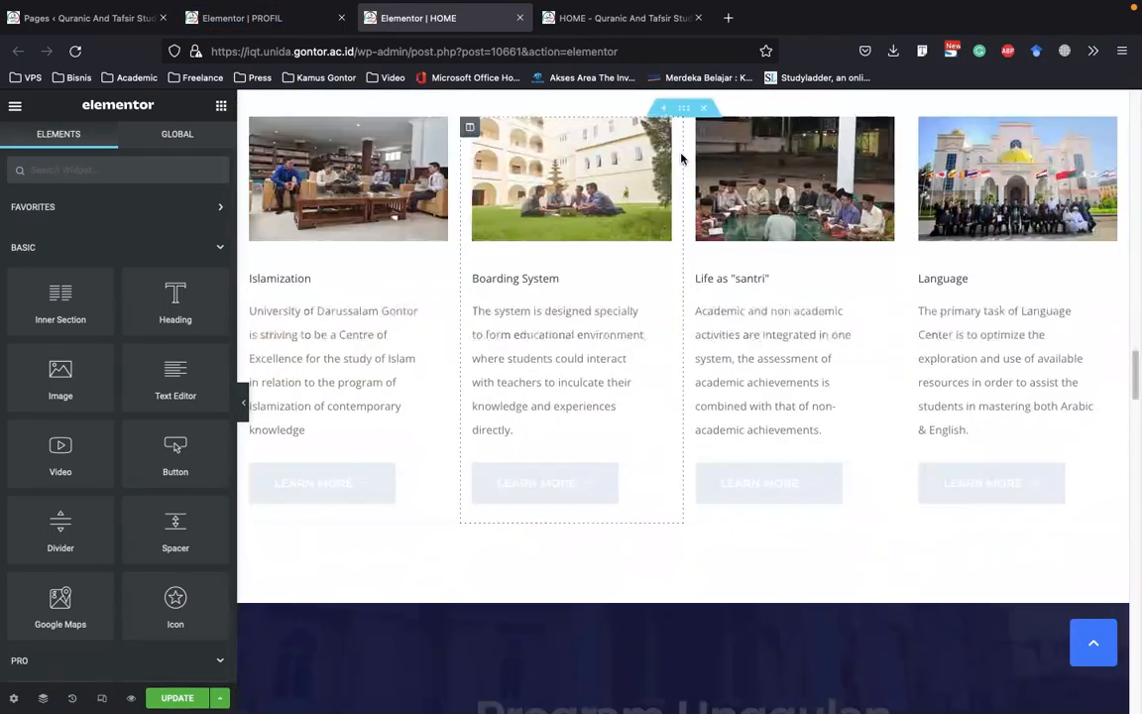
{"action": "scroll", "coordinate": [721, 392], "scroll_direction": "down", "scroll_amount": 15}
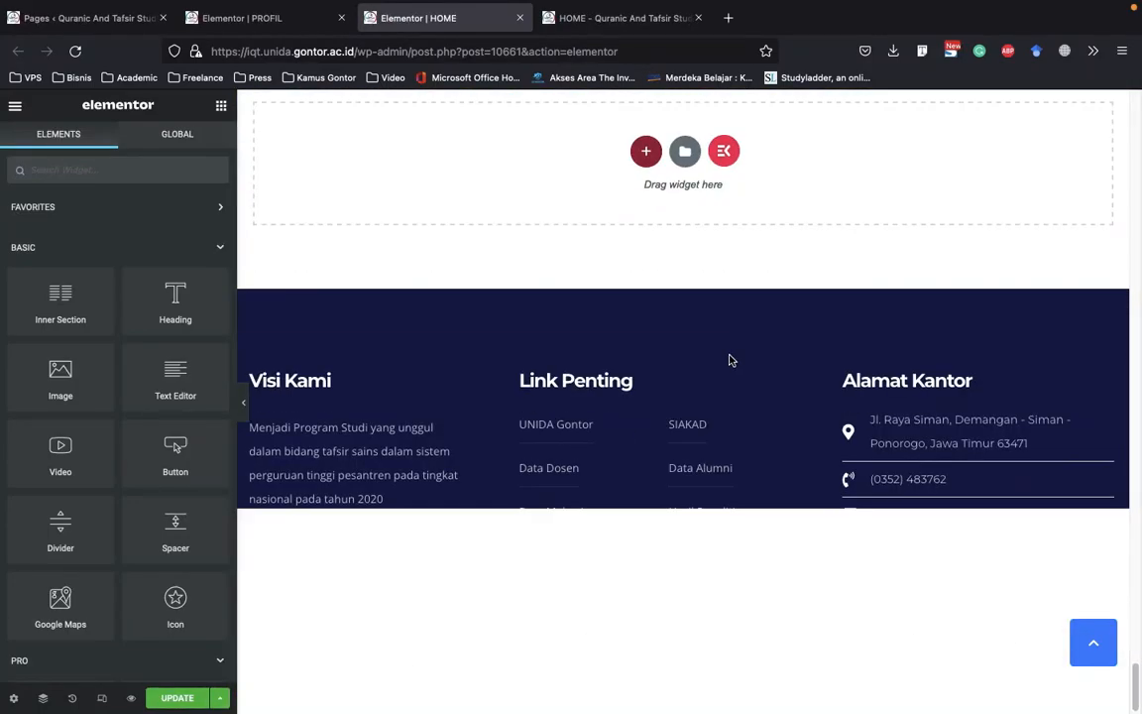
{"action": "left_click_drag", "start_coordinate": [629, 359], "coordinate": [573, 353]}
{"action": "left_click", "coordinate": [587, 211]}
{"action": "scroll", "coordinate": [589, 217], "scroll_direction": "up", "scroll_amount": 15}
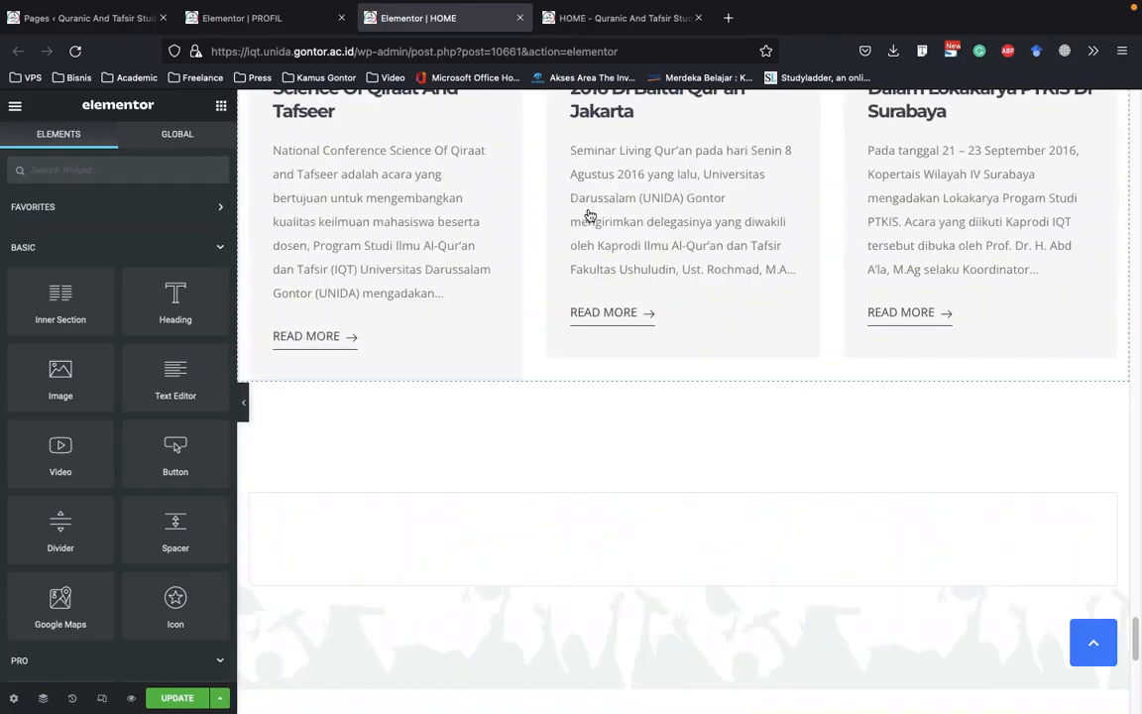
{"action": "scroll", "coordinate": [595, 220], "scroll_direction": "up", "scroll_amount": 10}
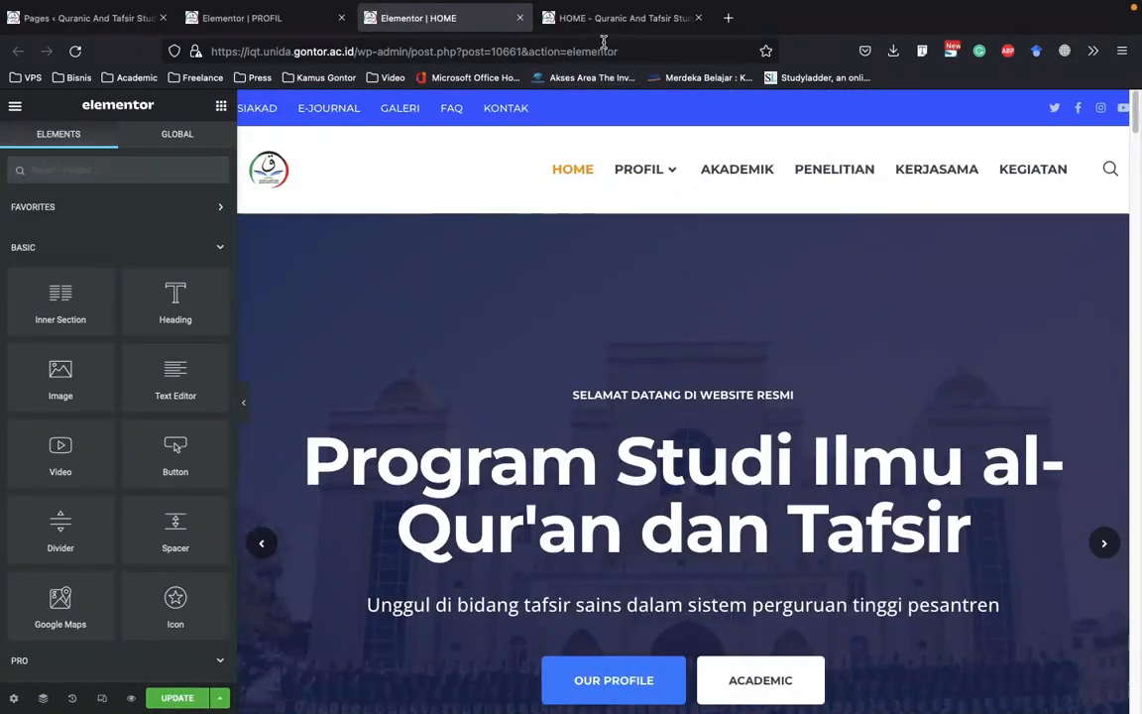
Examine the HOME page's hero slider and the department introduction section in the Elementor editor
{"action": "scroll", "coordinate": [818, 289], "scroll_direction": "down", "scroll_amount": 2}
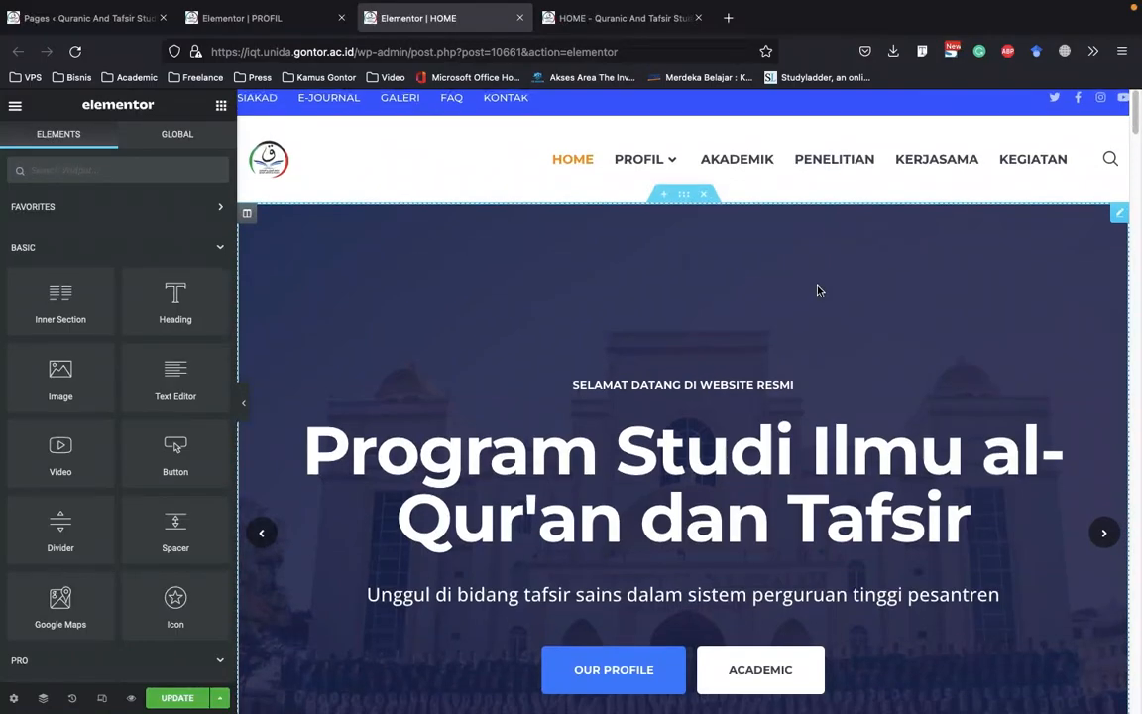
{"action": "scroll", "coordinate": [818, 290], "scroll_direction": "down", "scroll_amount": 1}
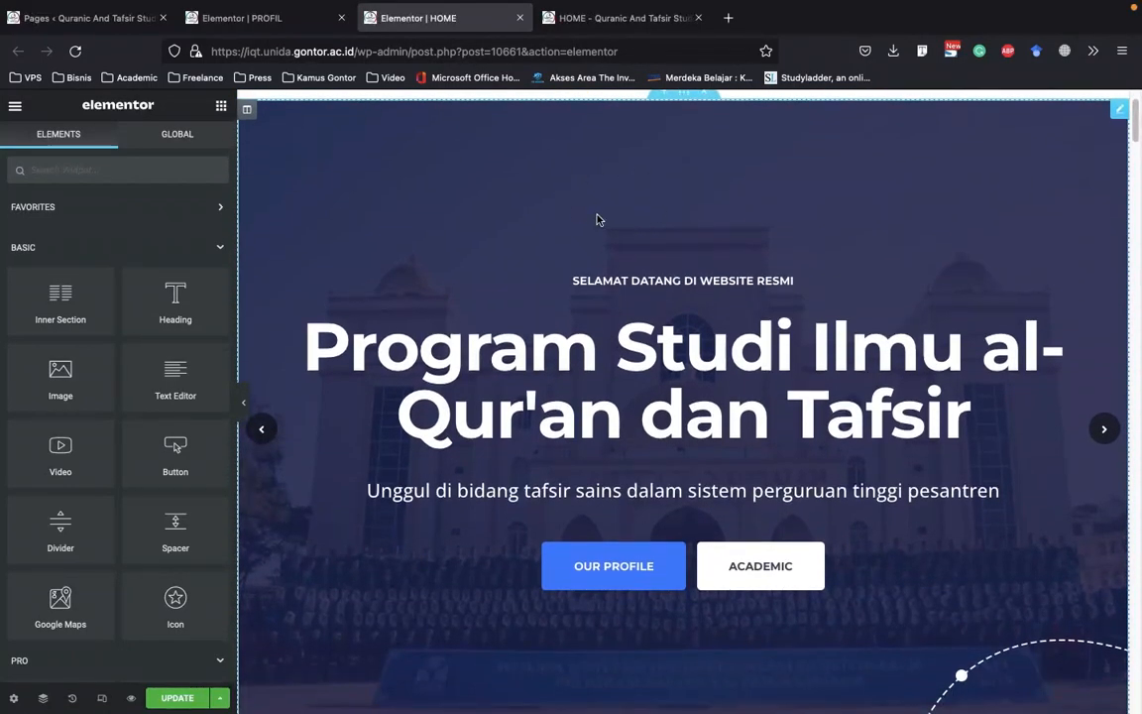
{"action": "scroll", "coordinate": [585, 206], "scroll_direction": "up", "scroll_amount": 1}
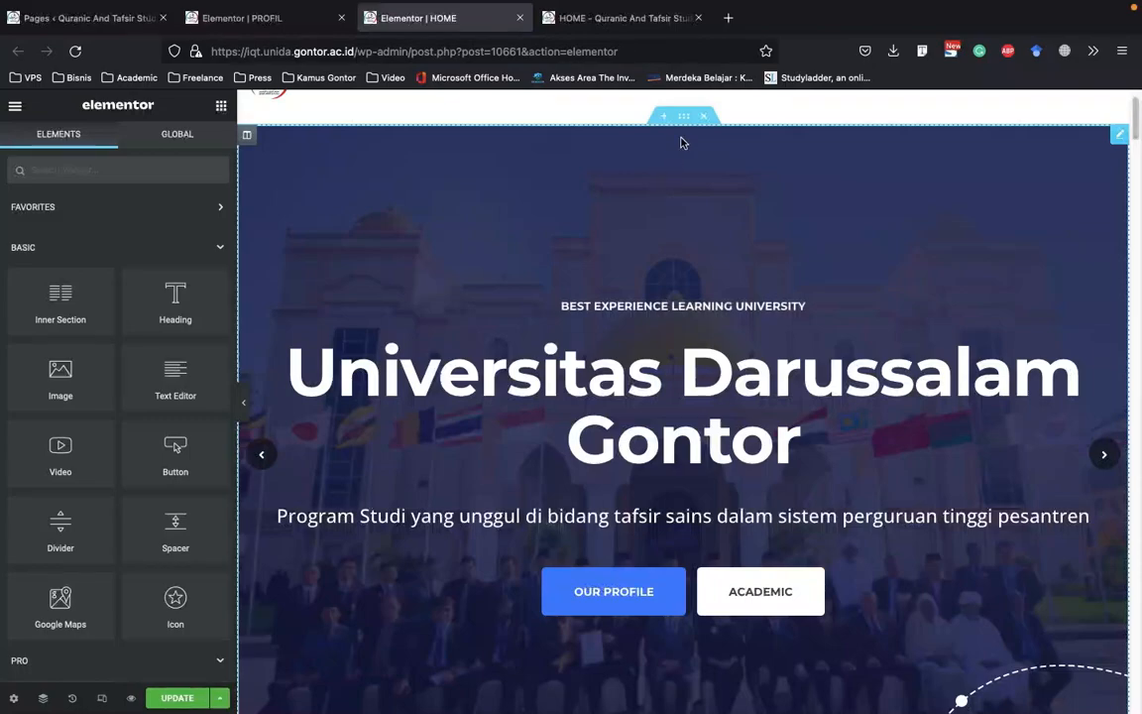
{"action": "scroll", "coordinate": [709, 218], "scroll_direction": "down", "scroll_amount": 10}
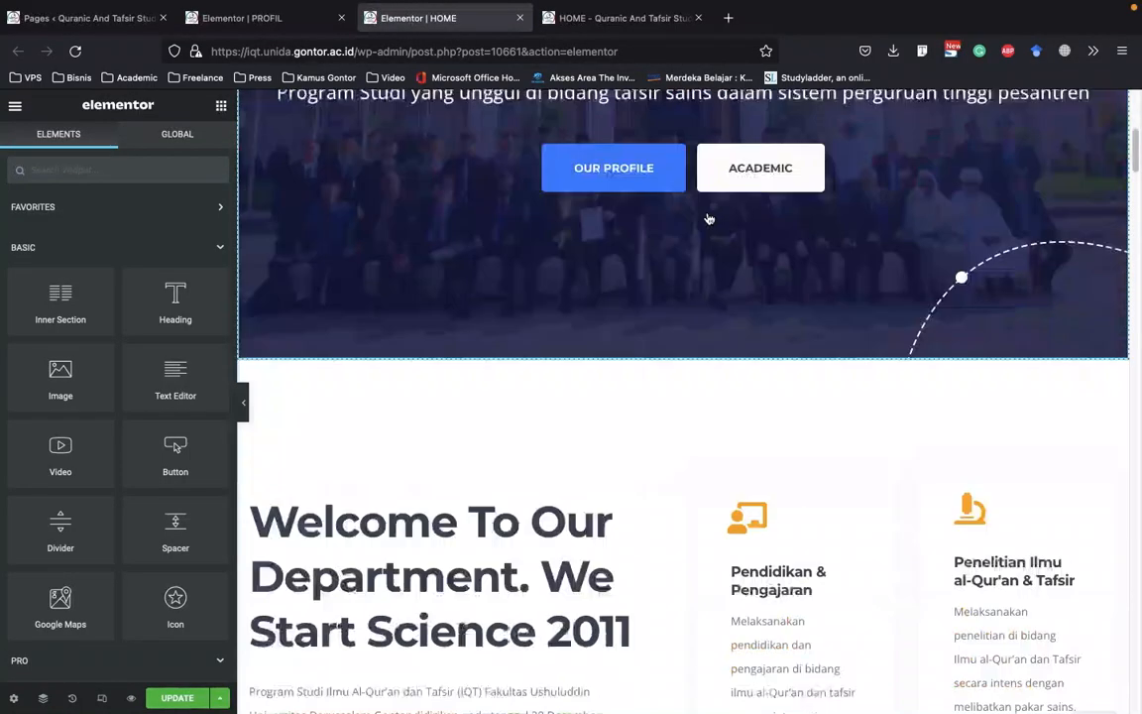
{"action": "scroll", "coordinate": [709, 219], "scroll_direction": "down", "scroll_amount": 4}
{"action": "scroll", "coordinate": [714, 224], "scroll_direction": "up", "scroll_amount": 13}
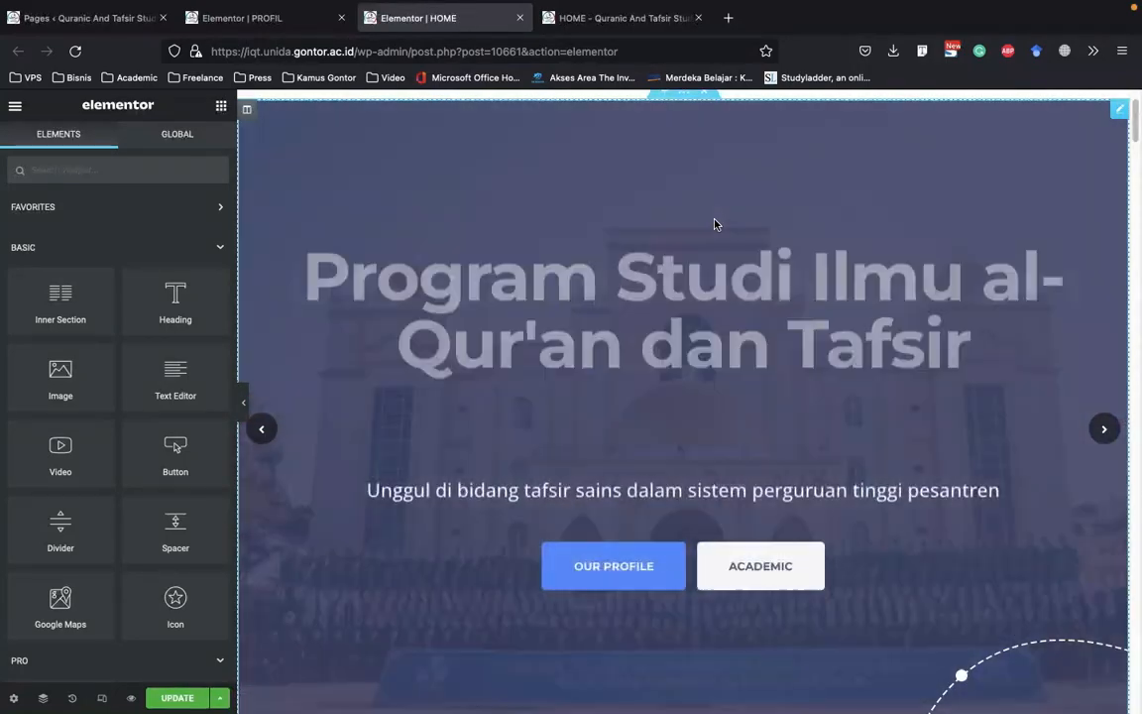
Open the HOME page's hero slider (TF E Slider) for editing
{"action": "scroll", "coordinate": [716, 227], "scroll_direction": "up", "scroll_amount": 1}
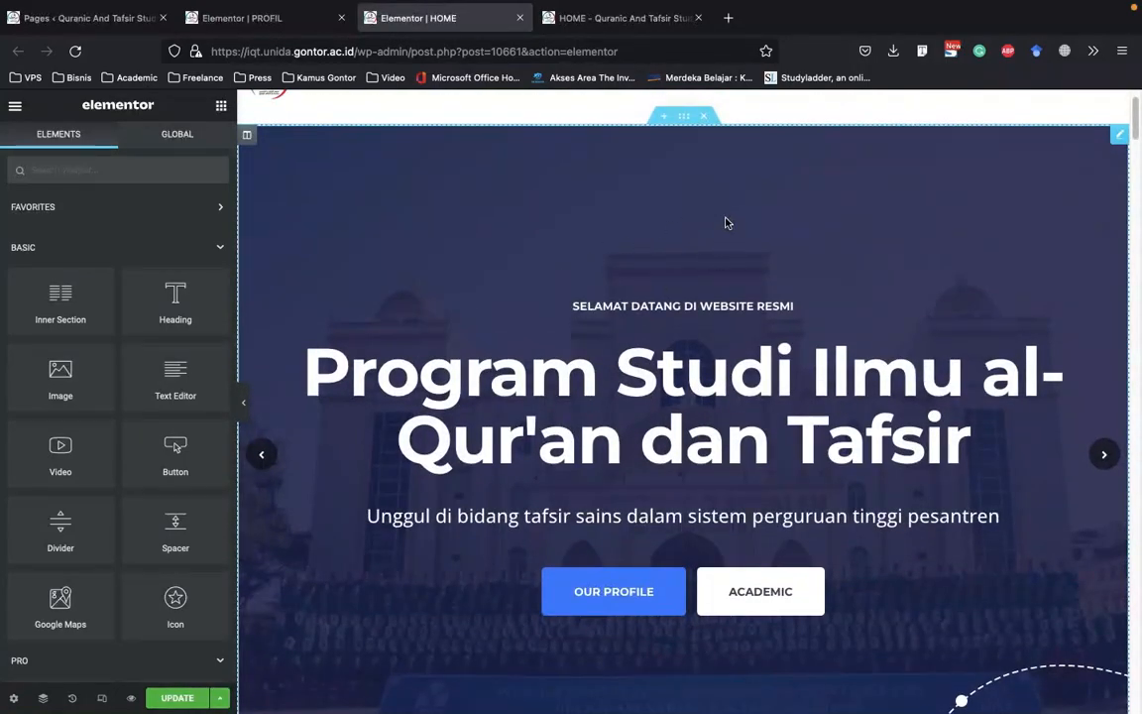
{"action": "scroll", "coordinate": [684, 186], "scroll_direction": "down", "scroll_amount": 2}
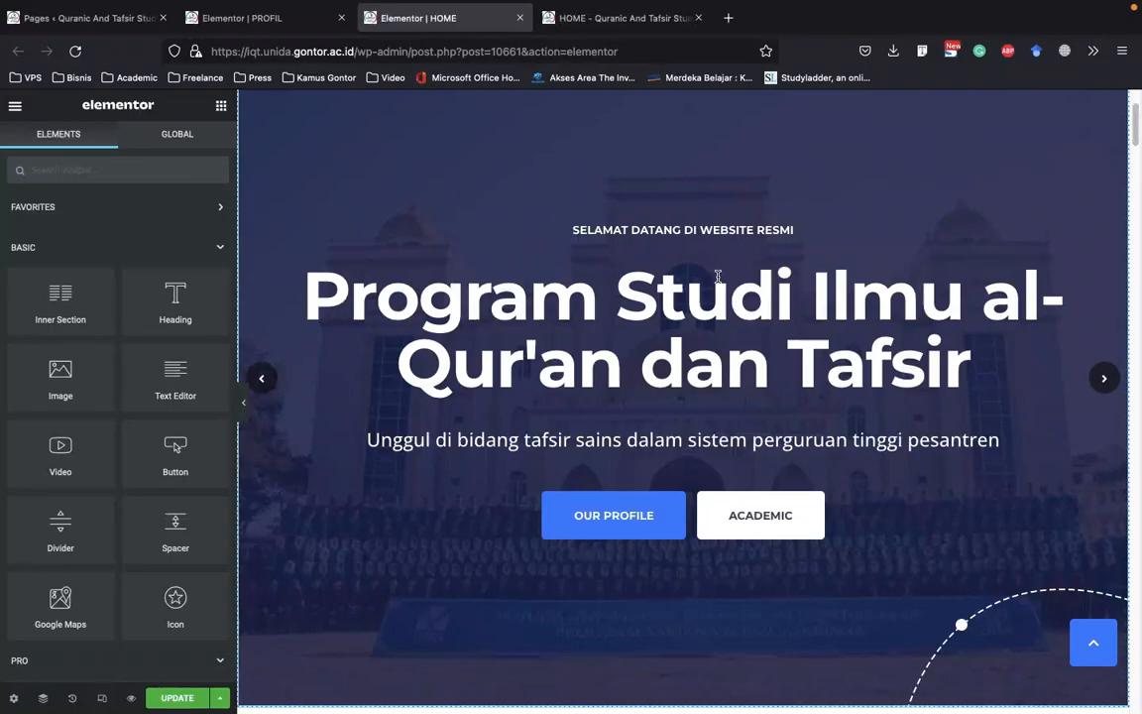
{"action": "scroll", "coordinate": [718, 255], "scroll_direction": "up", "scroll_amount": 2}
{"action": "right_click", "coordinate": [746, 316]}
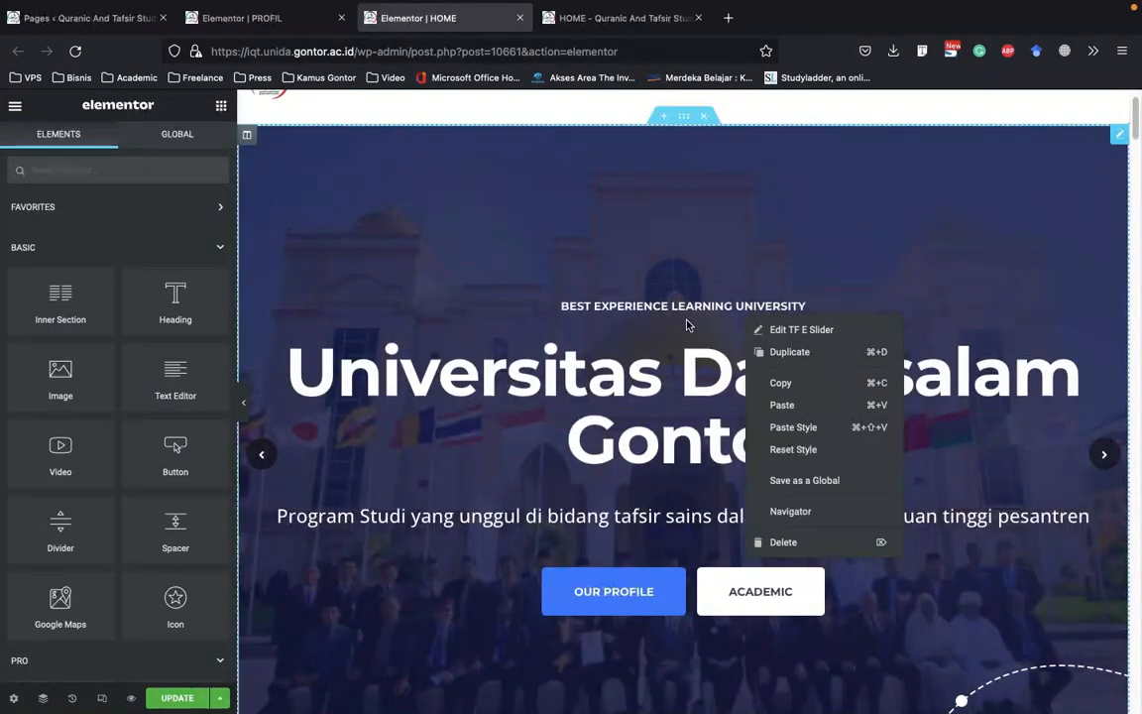
{"action": "left_click", "coordinate": [684, 237]}
{"action": "right_click", "coordinate": [727, 253]}
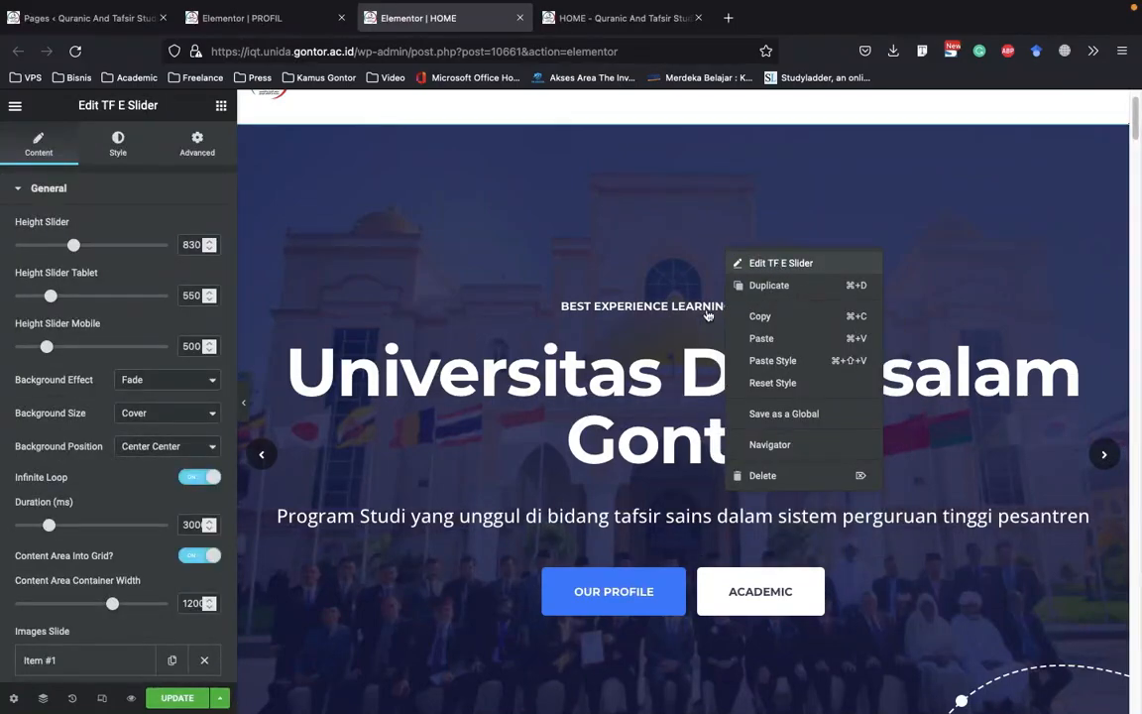
{"action": "left_click", "coordinate": [592, 315]}
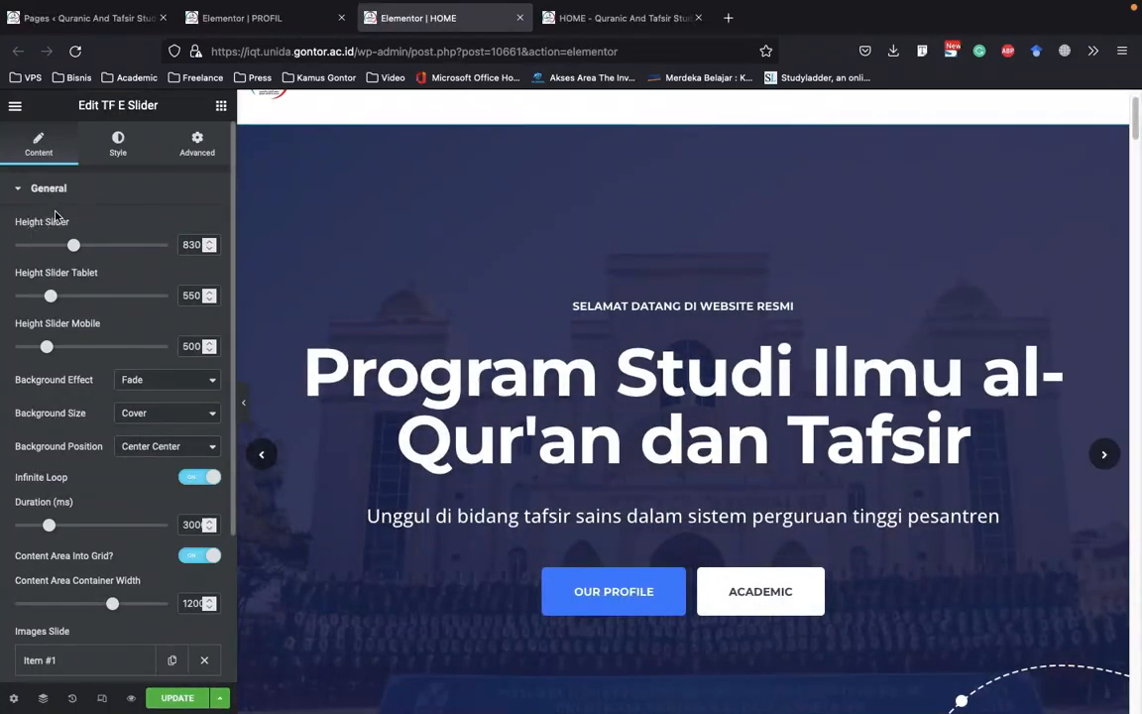
Examine the hero slider's general settings, from the height and background options down to the Images Slide items
{"action": "scroll", "coordinate": [72, 201], "scroll_direction": "down", "scroll_amount": 1}
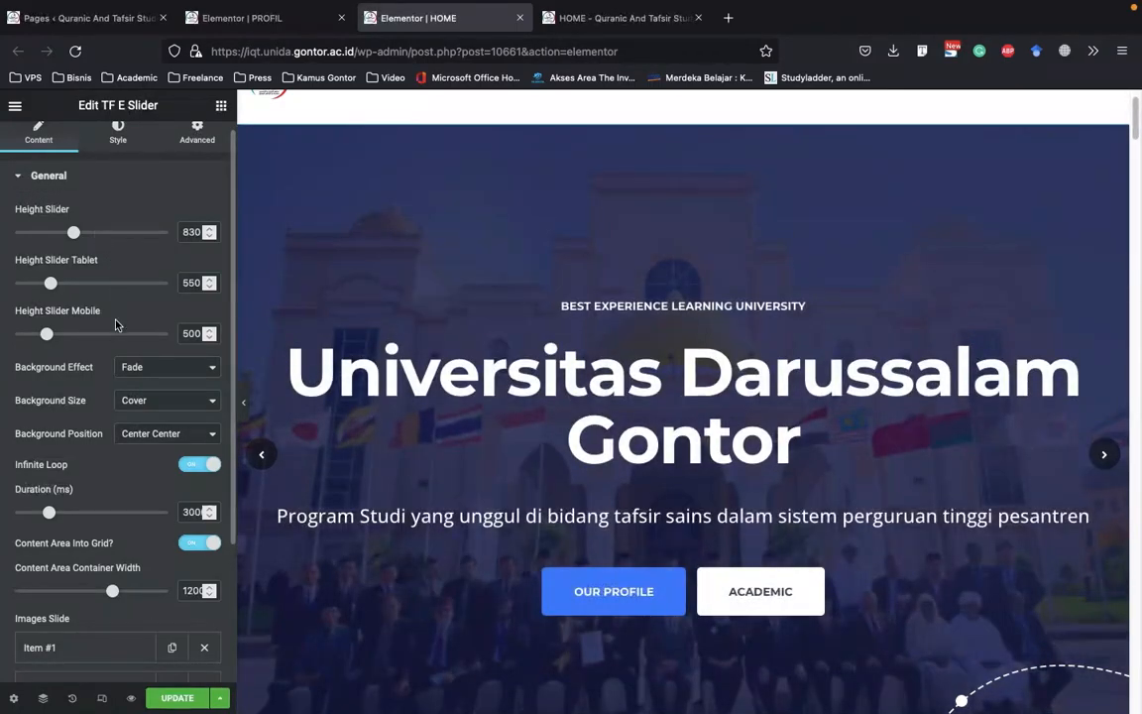
{"action": "scroll", "coordinate": [683, 350], "scroll_direction": "down", "scroll_amount": 1}
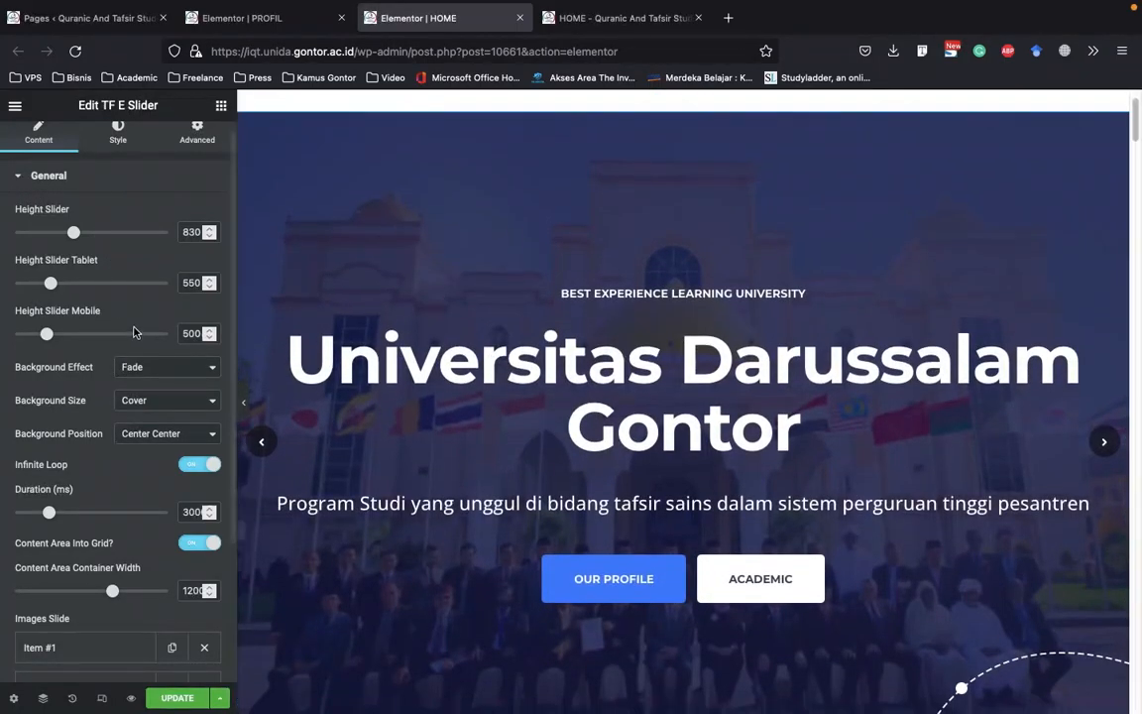
{"action": "scroll", "coordinate": [161, 324], "scroll_direction": "down", "scroll_amount": 5}
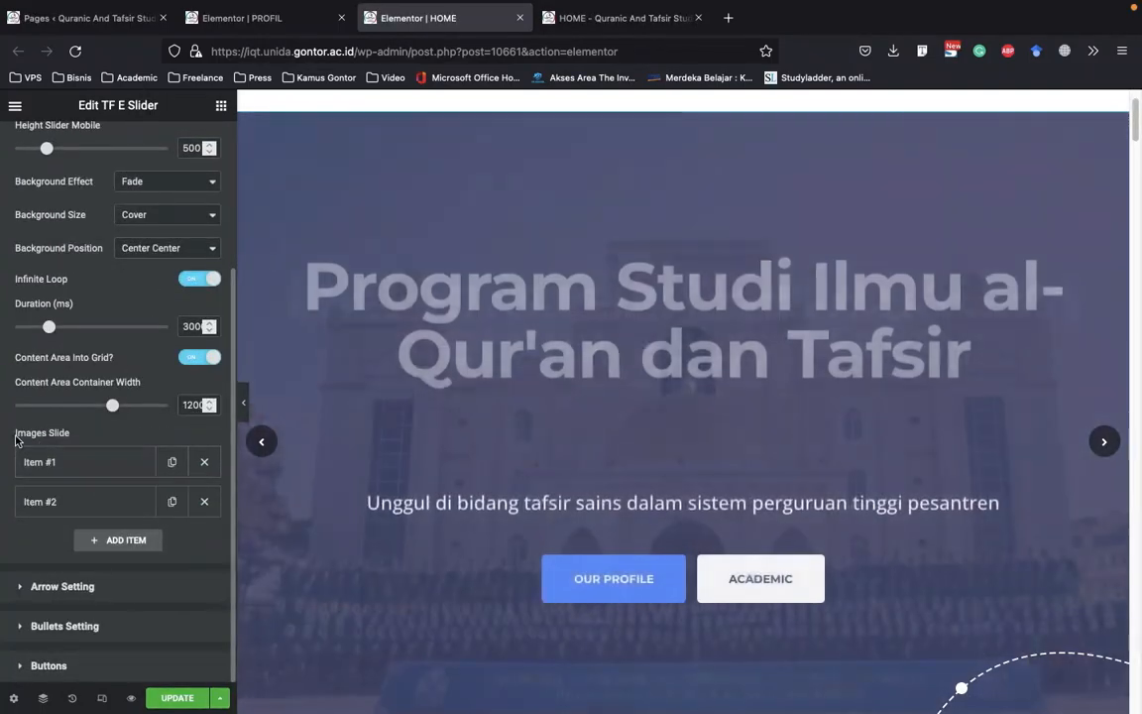
{"action": "left_click_drag", "start_coordinate": [13, 433], "coordinate": [94, 437]}
{"action": "left_click", "coordinate": [94, 437]}
{"action": "scroll", "coordinate": [59, 244], "scroll_direction": "up", "scroll_amount": 3}
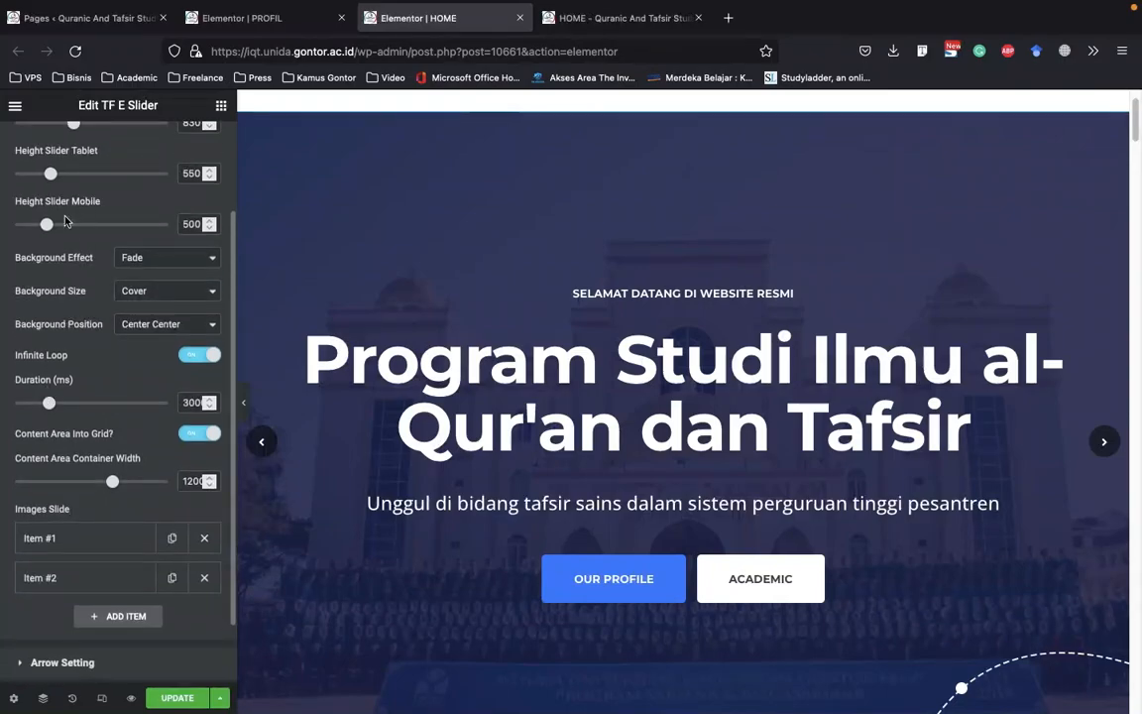
{"action": "left_click_drag", "start_coordinate": [67, 181], "coordinate": [20, 182]}
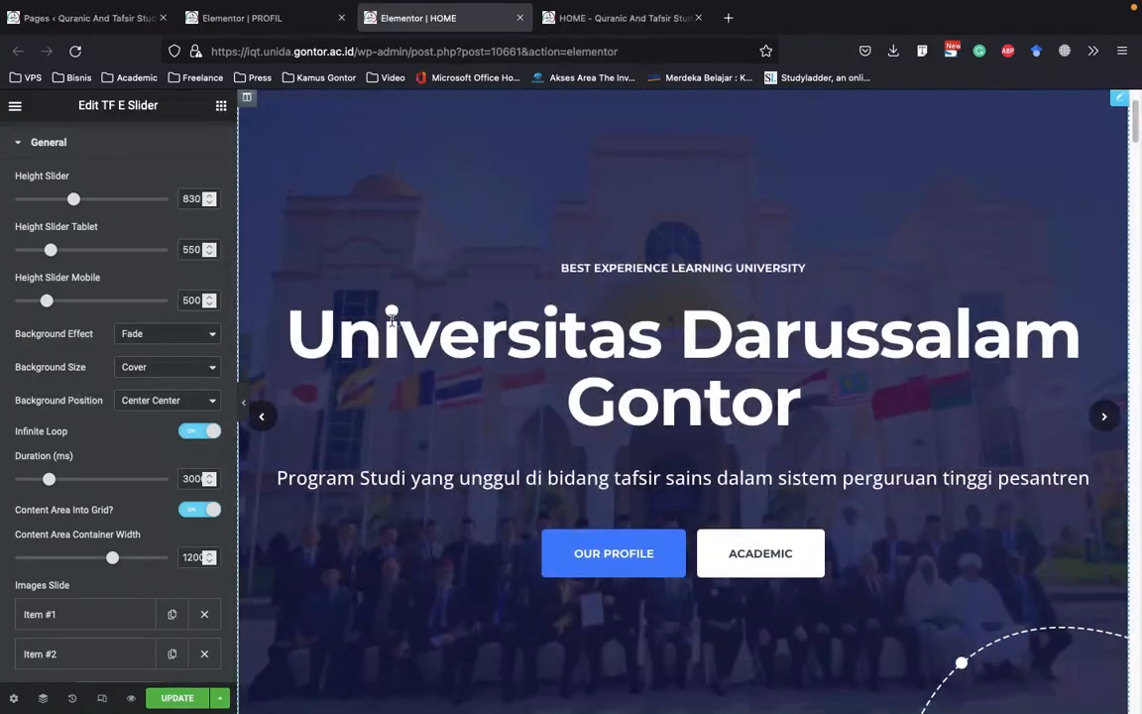
{"action": "left_click_drag", "start_coordinate": [113, 231], "coordinate": [61, 229]}
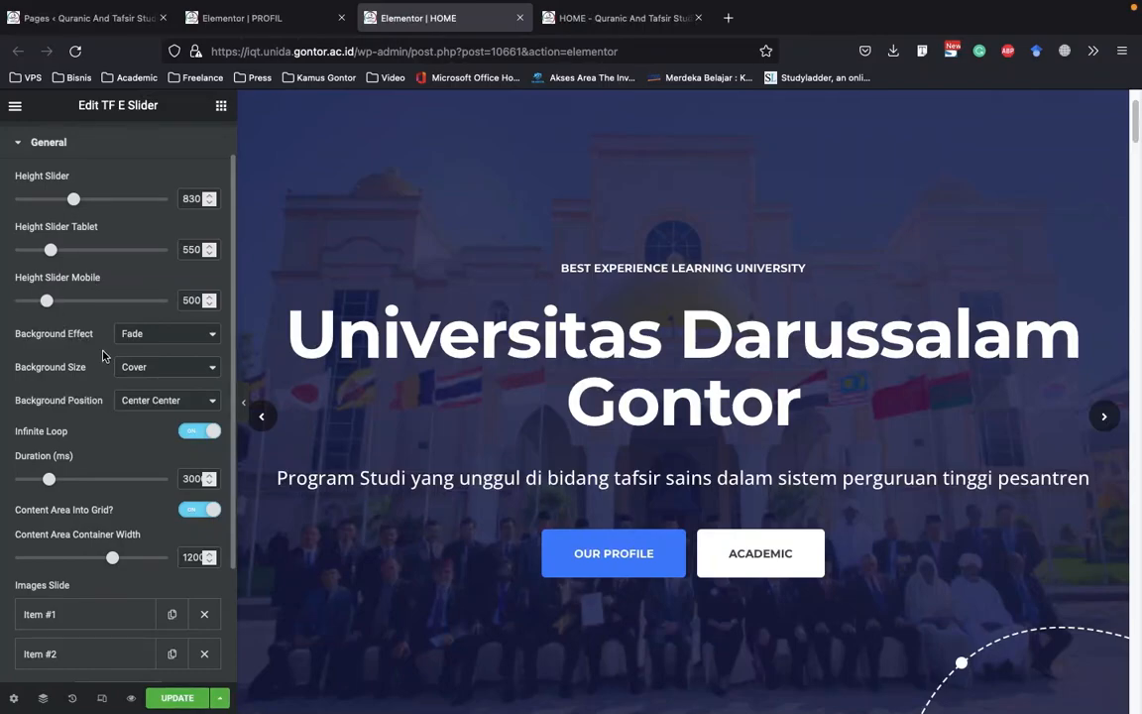
{"action": "scroll", "coordinate": [83, 310], "scroll_direction": "down", "scroll_amount": 3}
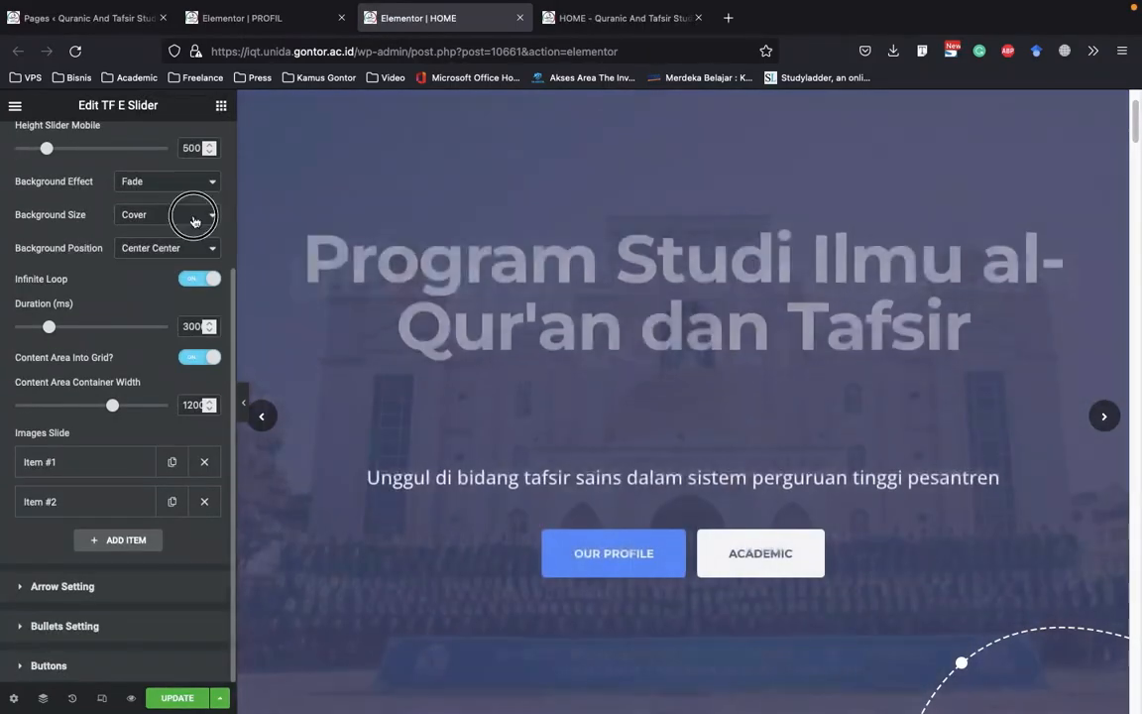
{"action": "left_click", "coordinate": [195, 220]}
{"action": "left_click", "coordinate": [67, 204]}
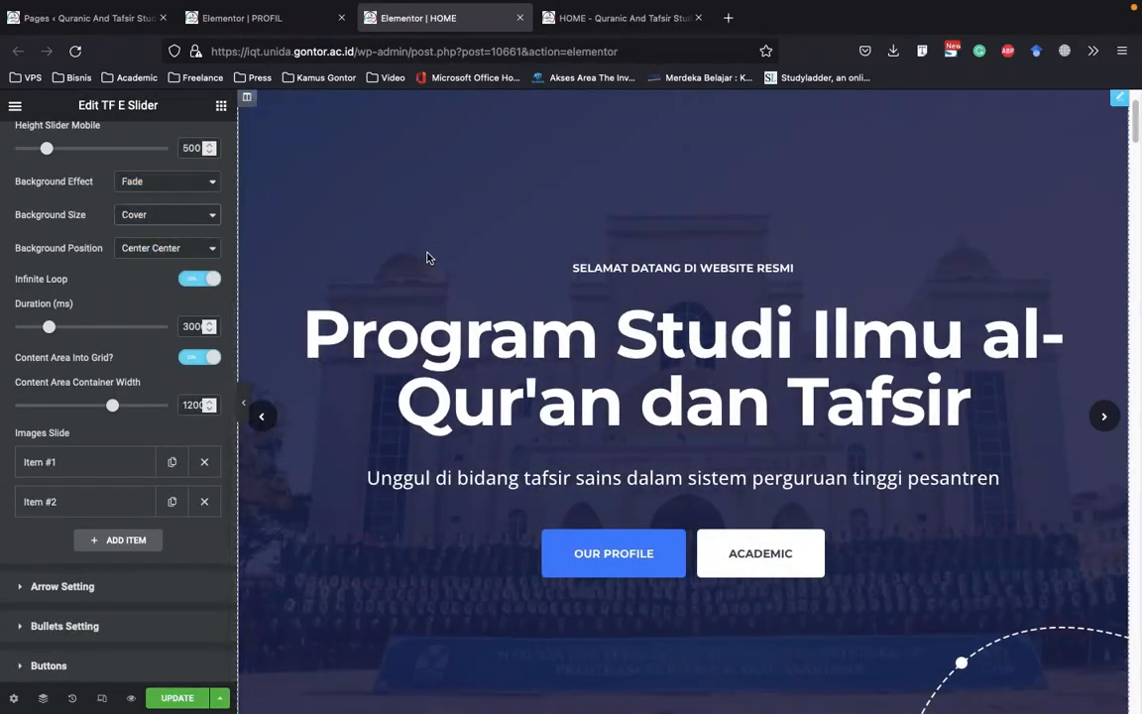
Expand Item #1 under Images Slide and bring its matching slide up in the page preview
{"action": "scroll", "coordinate": [439, 260], "scroll_direction": "up", "scroll_amount": 1}
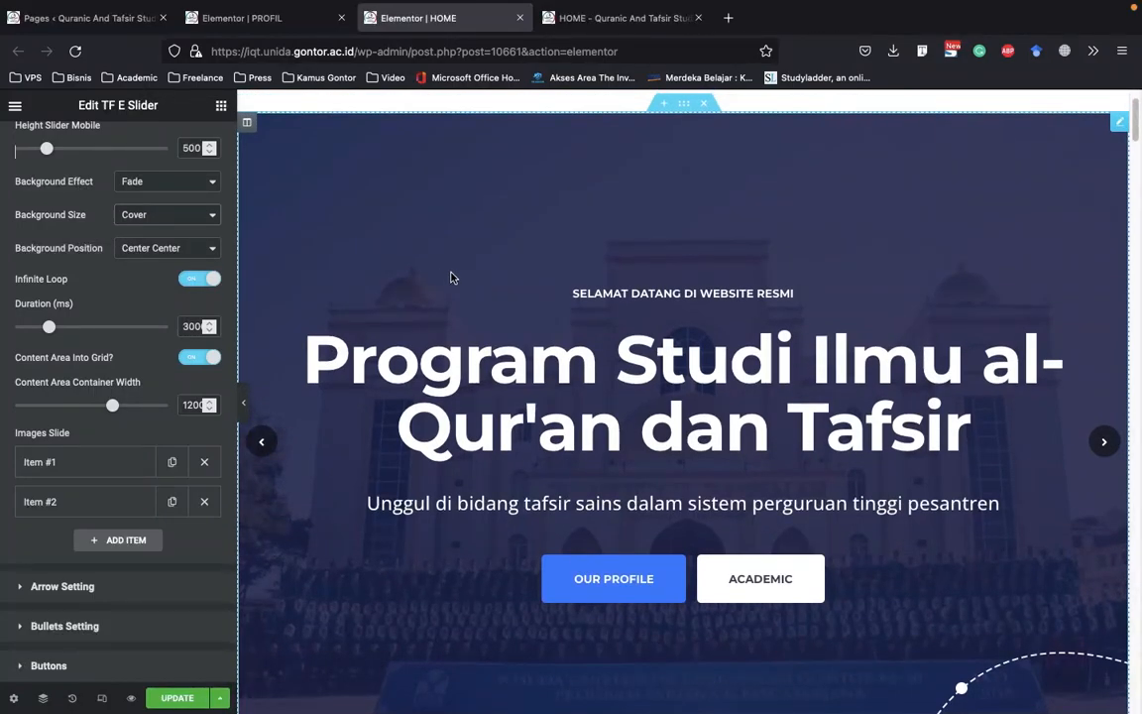
{"action": "scroll", "coordinate": [467, 280], "scroll_direction": "down", "scroll_amount": 1}
{"action": "scroll", "coordinate": [506, 276], "scroll_direction": "down", "scroll_amount": 1}
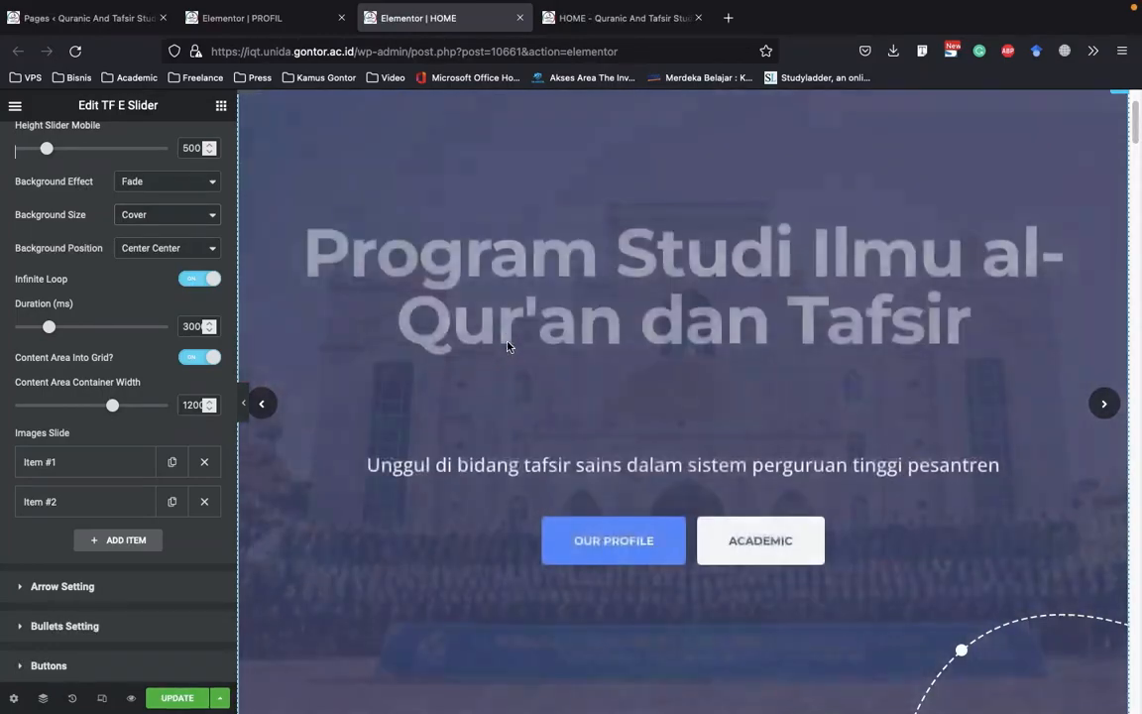
{"action": "scroll", "coordinate": [685, 333], "scroll_direction": "down", "scroll_amount": 2}
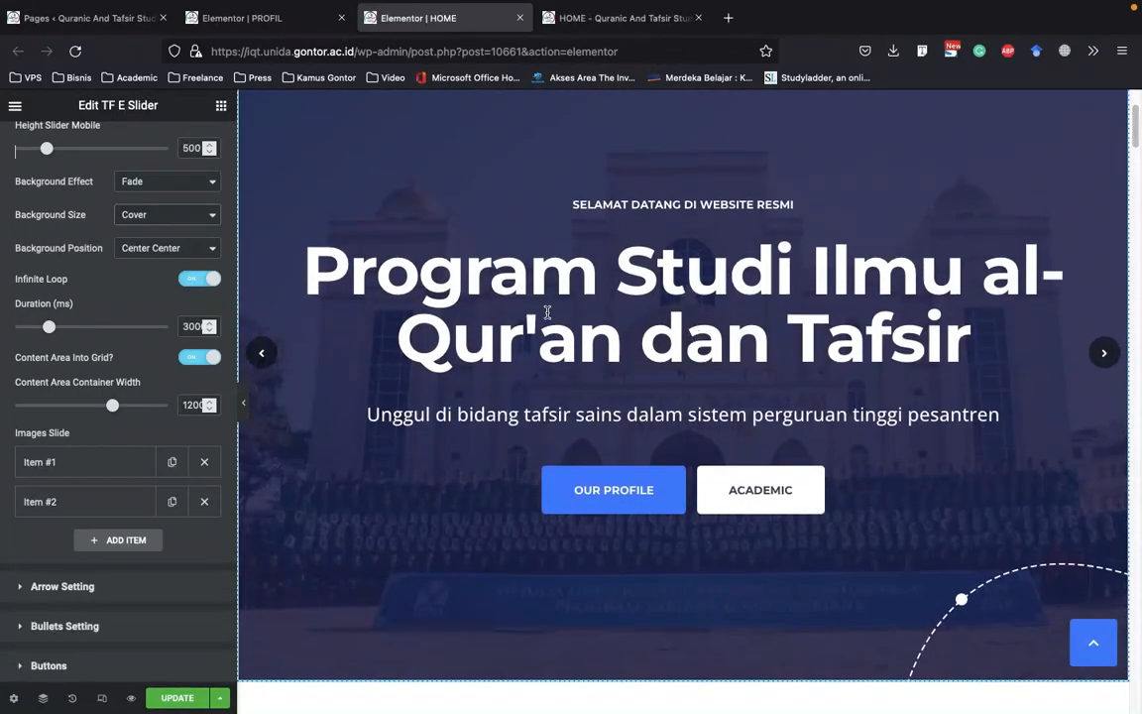
{"action": "left_click", "coordinate": [126, 466]}
{"action": "scroll", "coordinate": [114, 367], "scroll_direction": "down", "scroll_amount": 4}
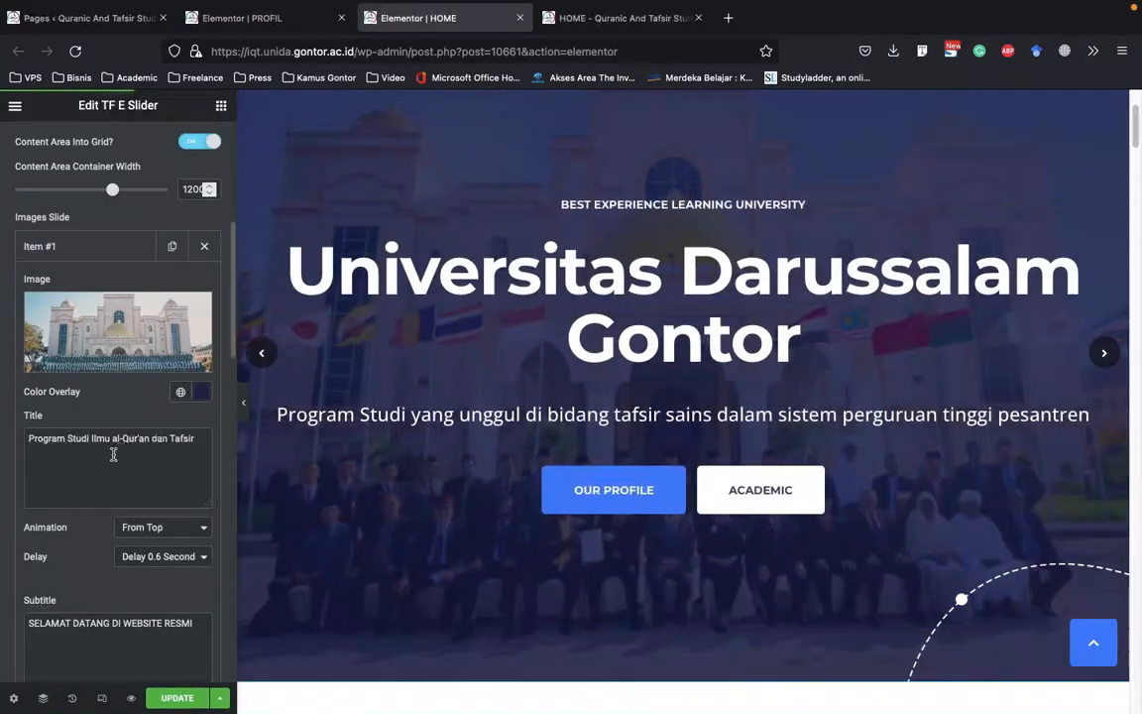
{"action": "mouse_move", "coordinate": [129, 321]}
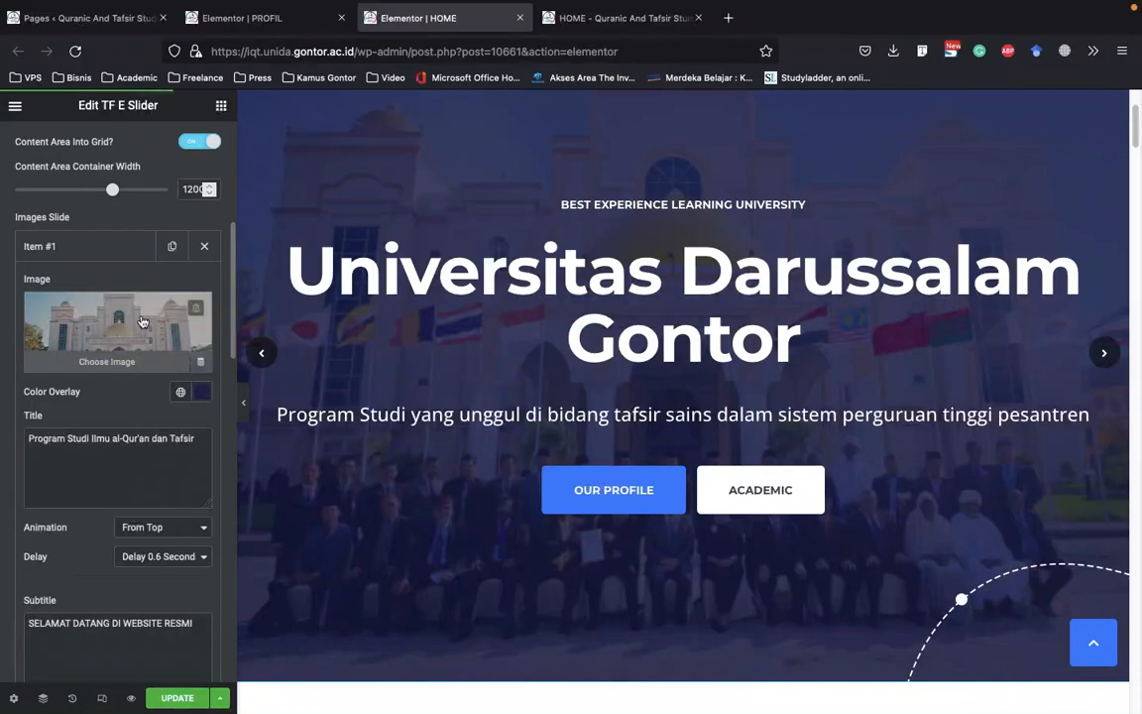
{"action": "left_click", "coordinate": [265, 353]}
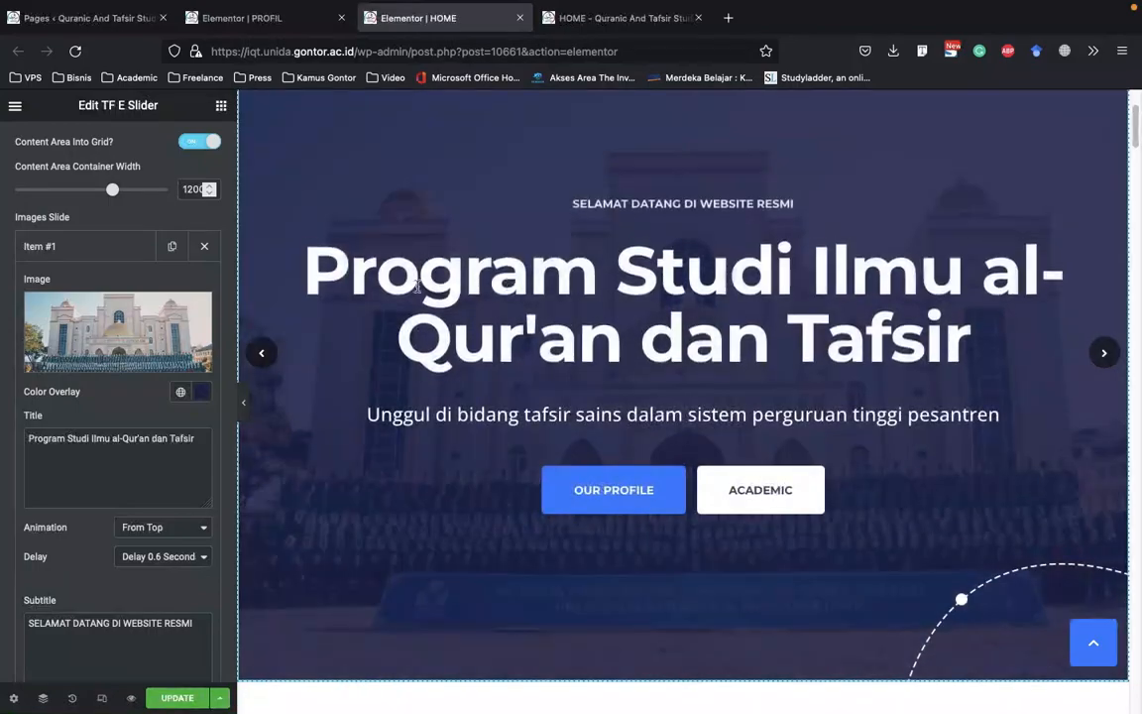
Replace the image of slide Item #1 with riset-sains-scaled-1.jpg from the Media Library
{"action": "mouse_move", "coordinate": [139, 324]}
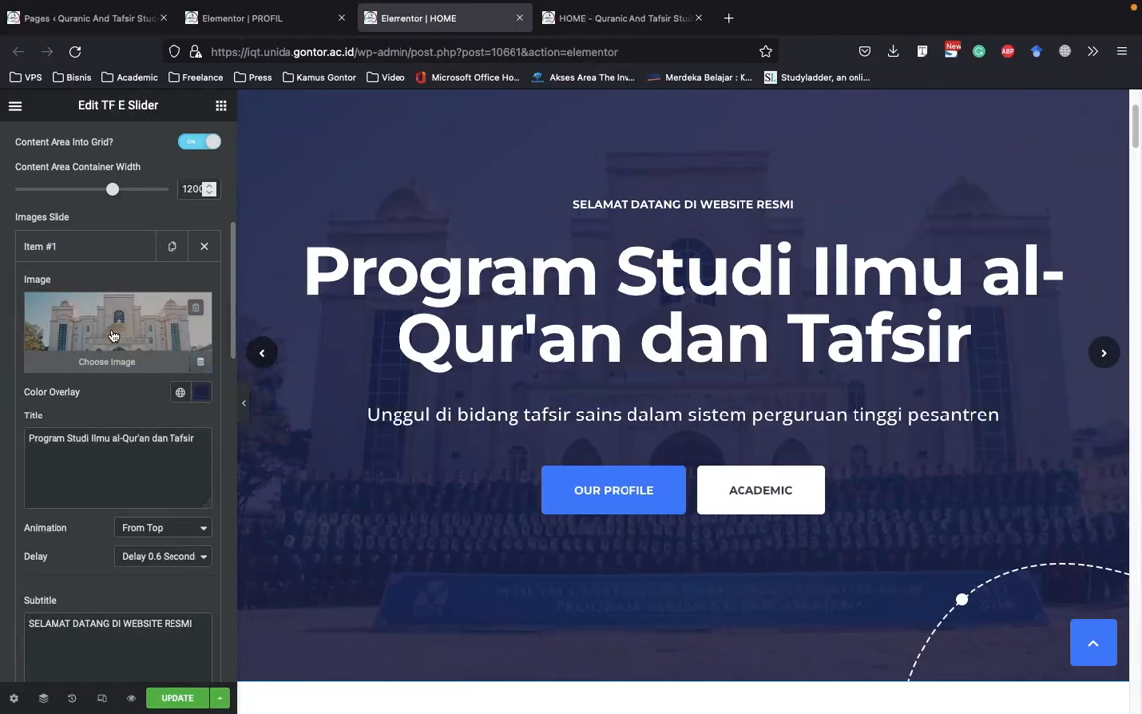
{"action": "left_click", "coordinate": [115, 363]}
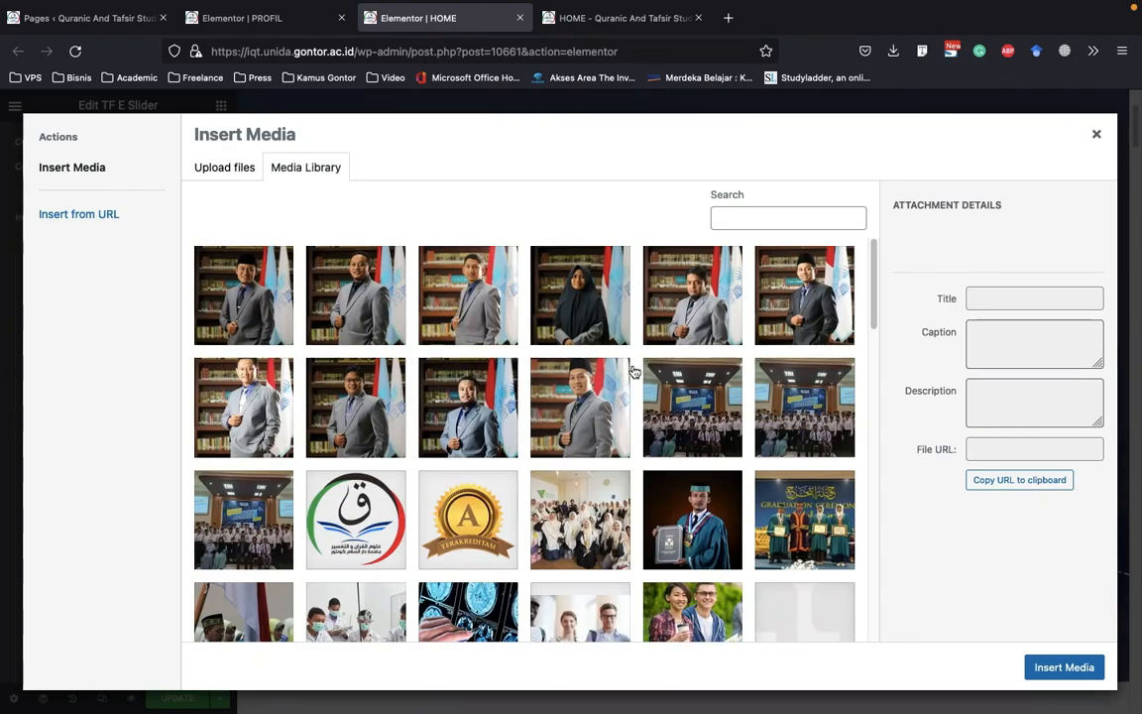
{"action": "scroll", "coordinate": [592, 359], "scroll_direction": "down", "scroll_amount": 2}
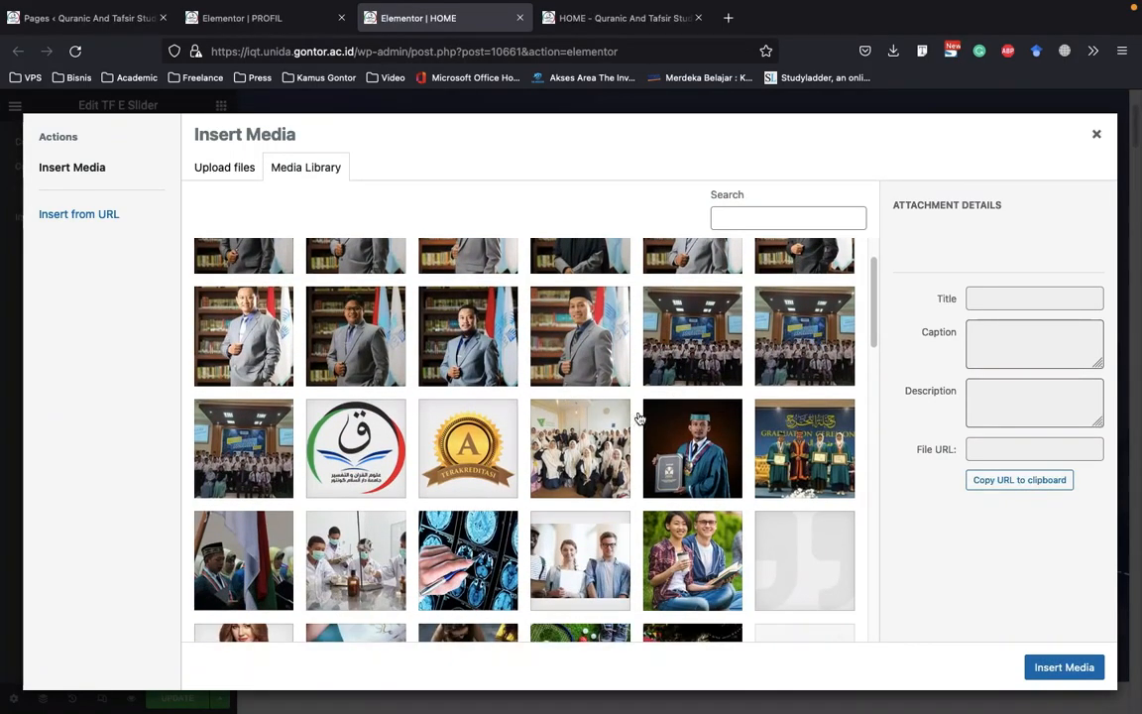
{"action": "scroll", "coordinate": [662, 412], "scroll_direction": "down", "scroll_amount": 3}
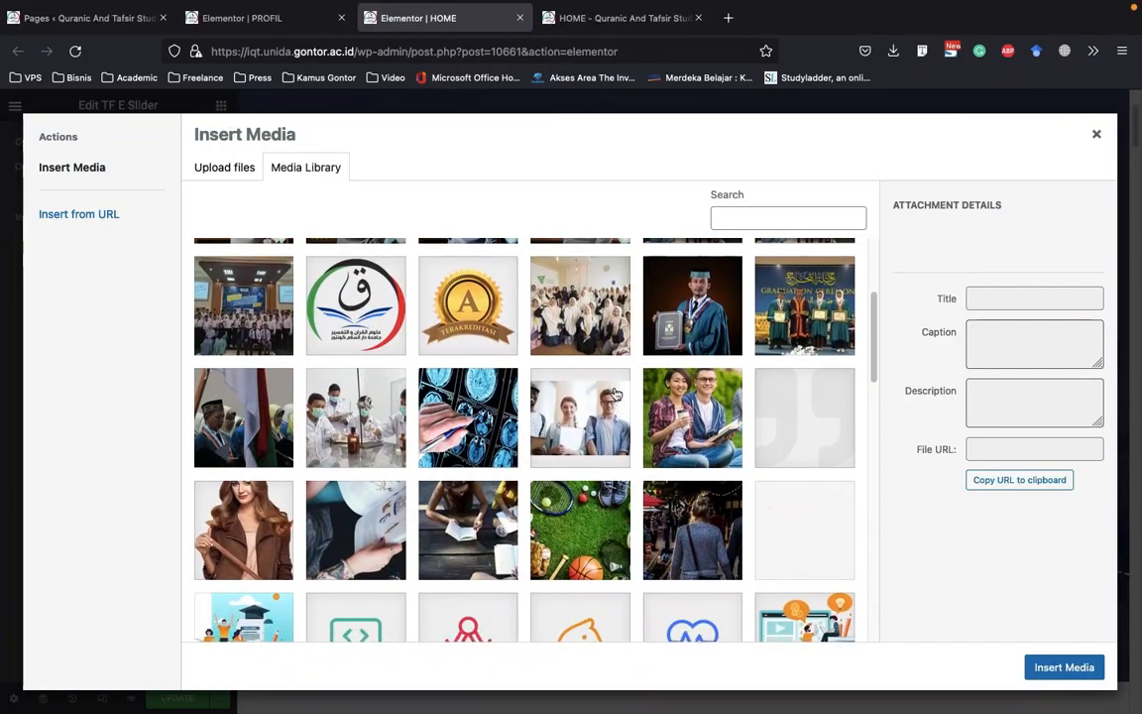
{"action": "left_click", "coordinate": [349, 419]}
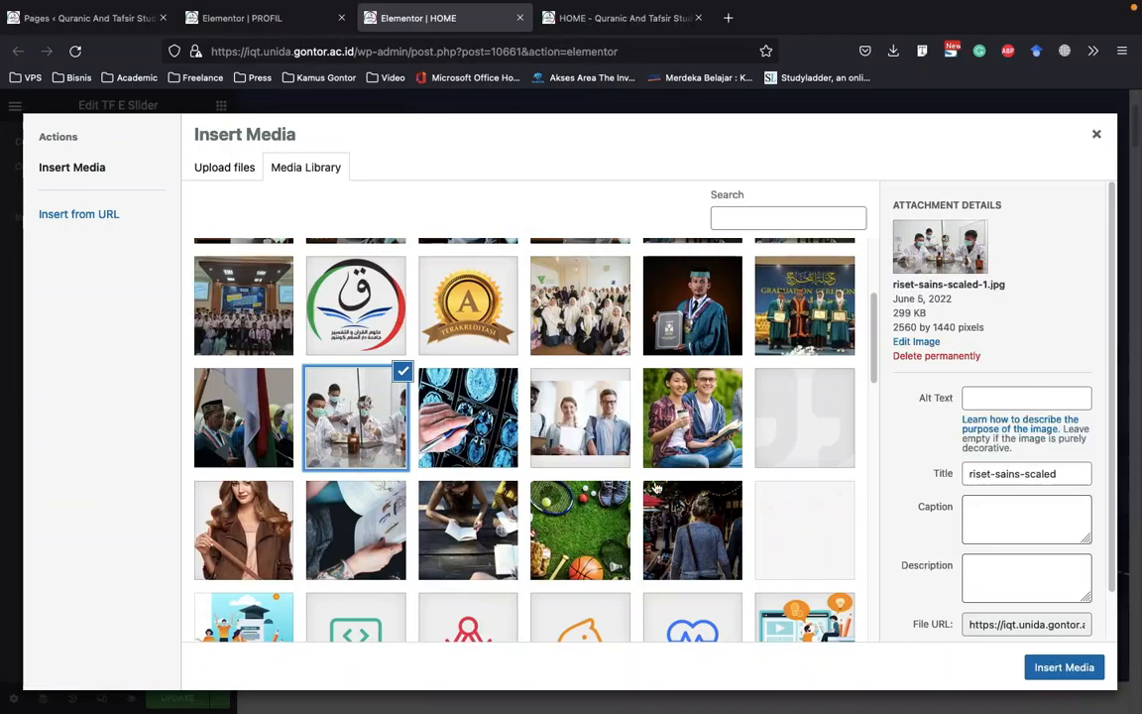
{"action": "left_click", "coordinate": [1064, 666]}
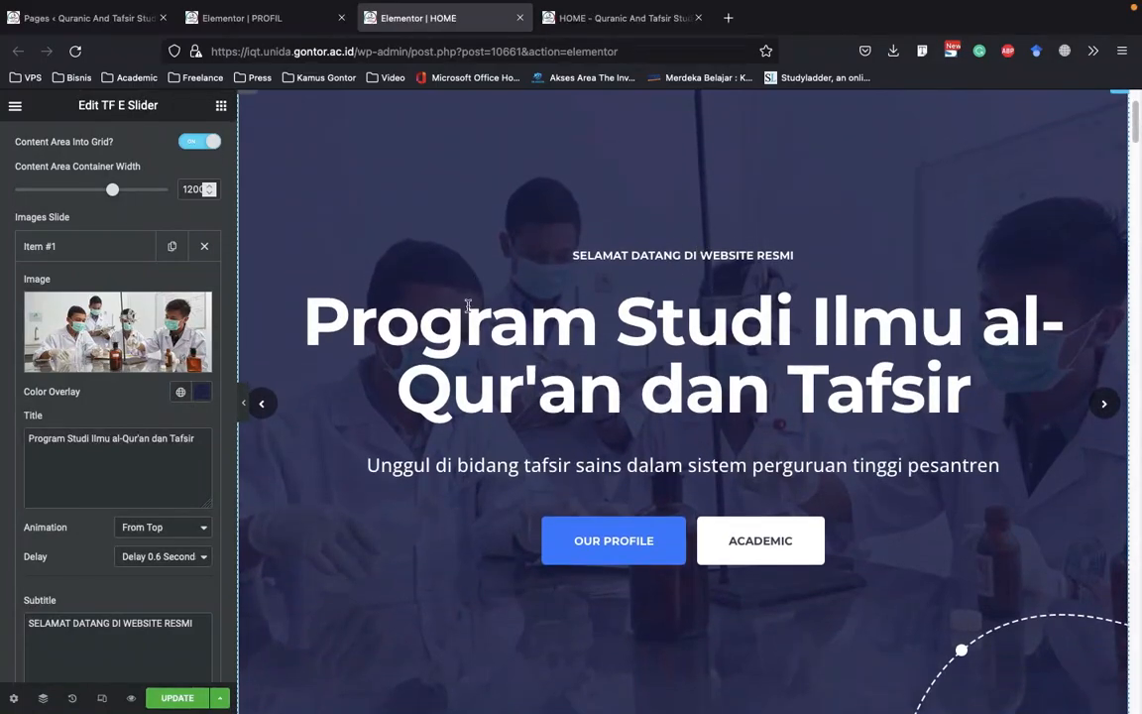
Examine the title and subtitle texts of slide Item #1 and compare them with the slide preview
{"action": "scroll", "coordinate": [164, 401], "scroll_direction": "down", "scroll_amount": 2}
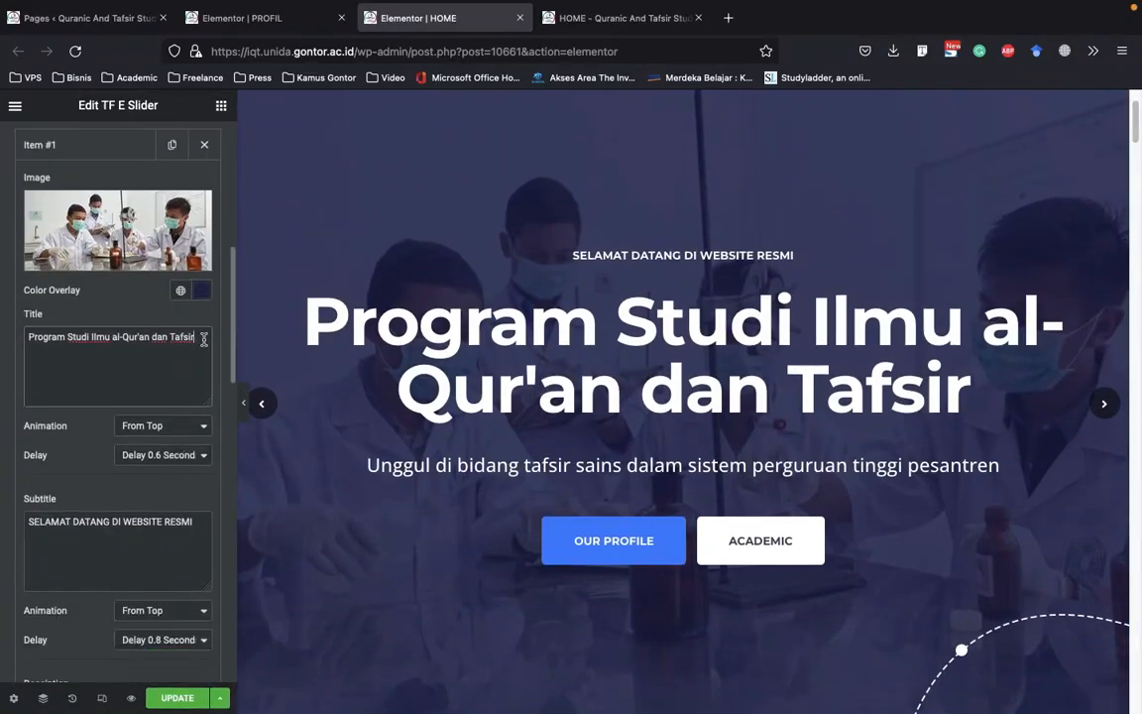
{"action": "left_click", "coordinate": [200, 338]}
{"action": "left_click_drag", "start_coordinate": [200, 337], "coordinate": [36, 340]}
{"action": "left_click", "coordinate": [151, 359]}
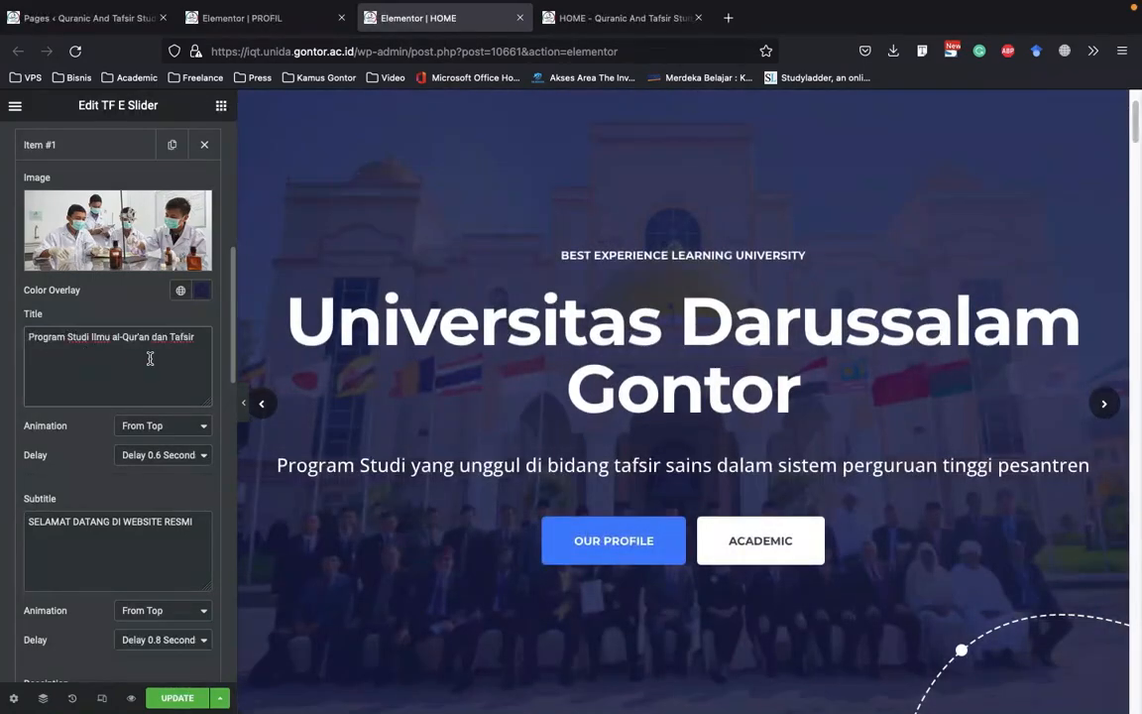
{"action": "scroll", "coordinate": [97, 377], "scroll_direction": "down", "scroll_amount": 1}
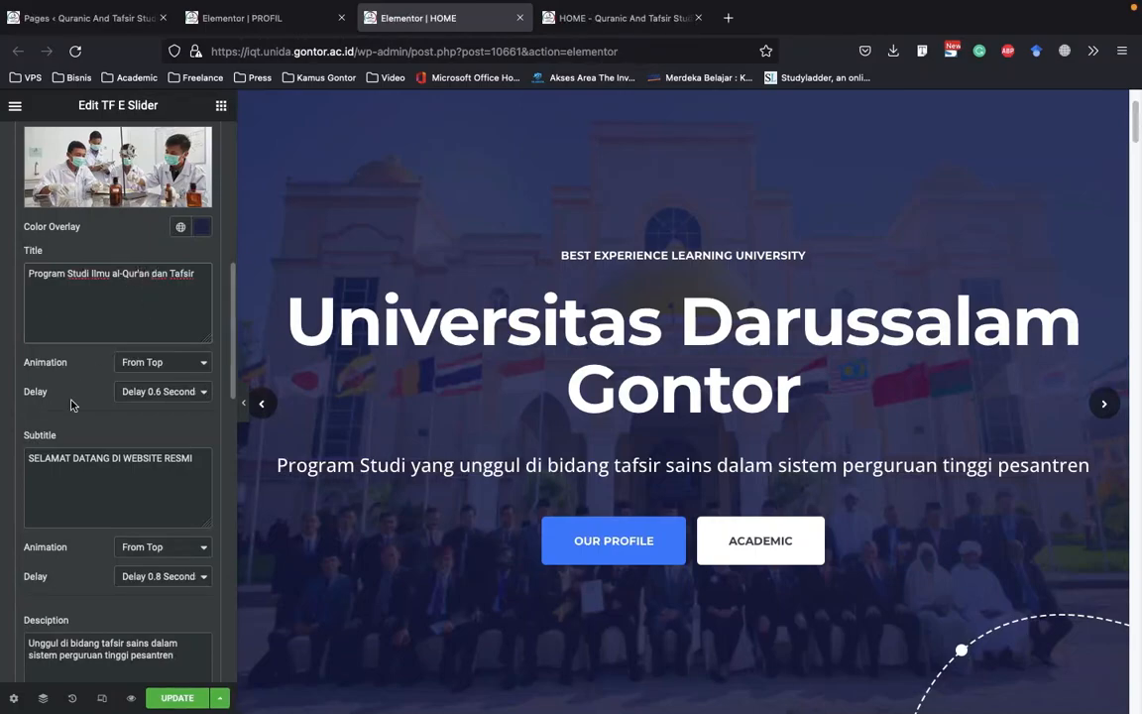
{"action": "left_click_drag", "start_coordinate": [180, 463], "coordinate": [10, 459]}
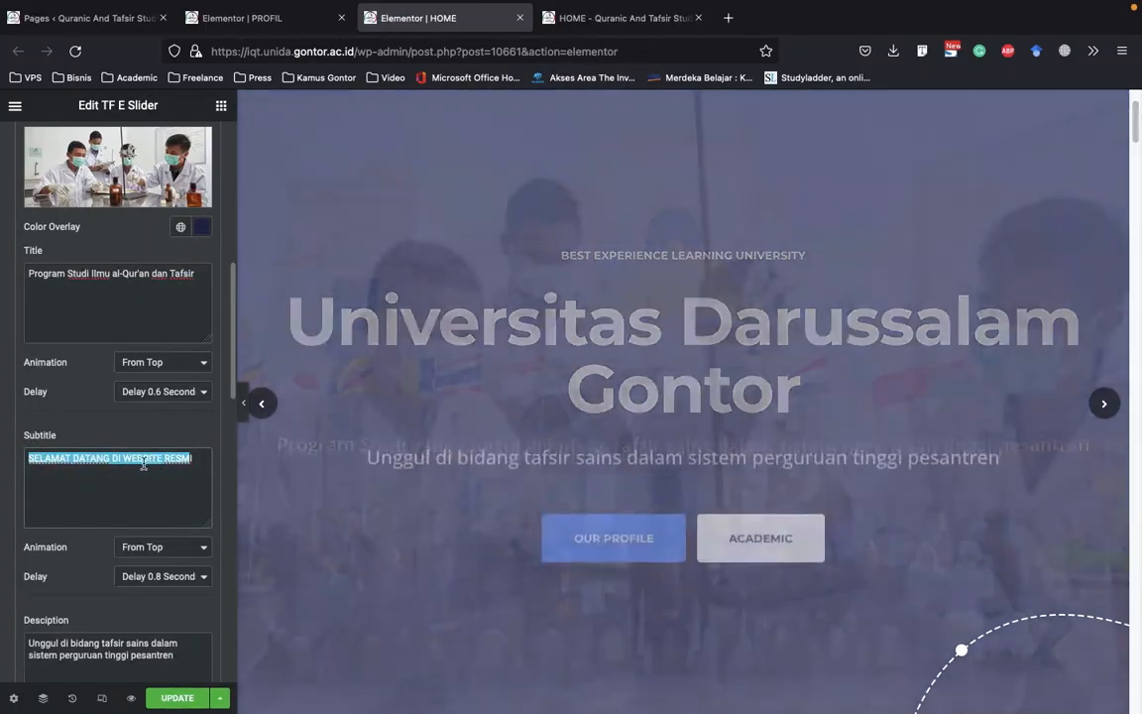
{"action": "scroll", "coordinate": [117, 461], "scroll_direction": "down", "scroll_amount": 1}
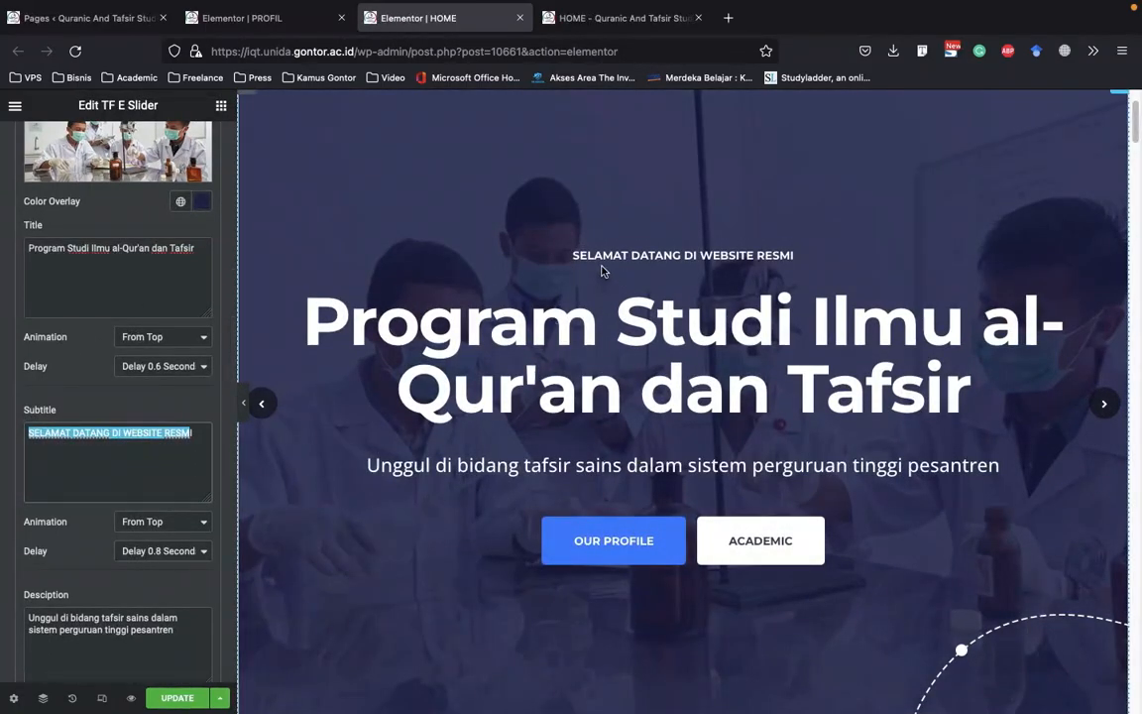
{"action": "left_click", "coordinate": [193, 426]}
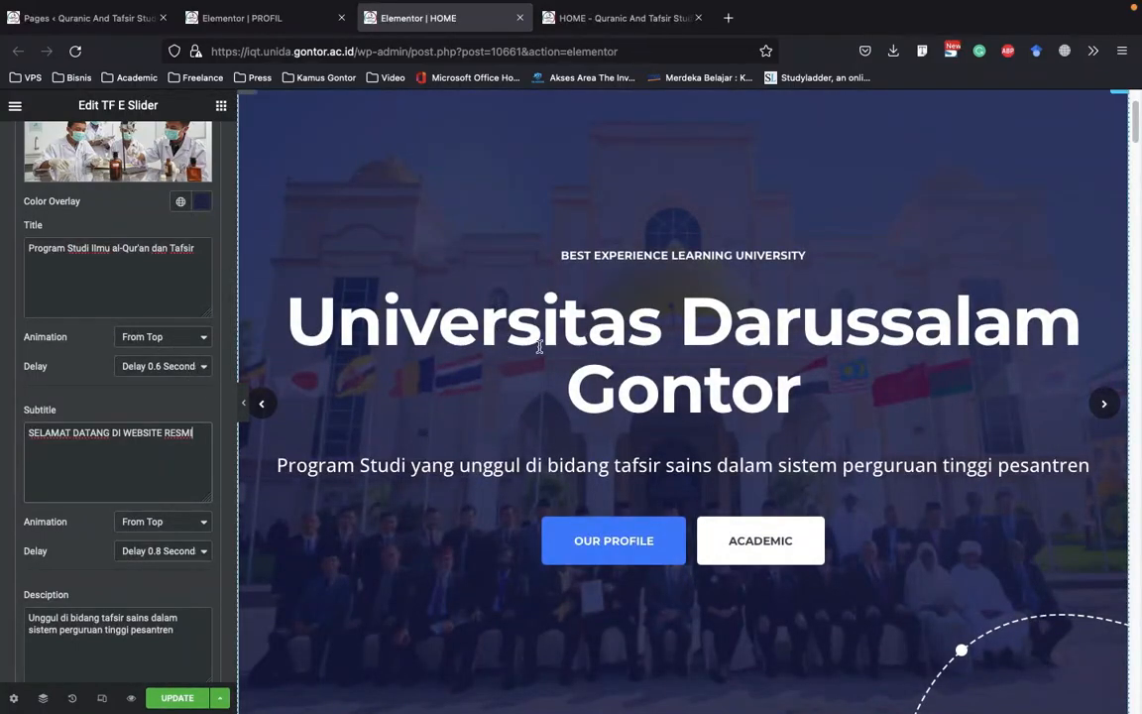
Examine the description text of slide Item #1 together with its animation choices, delay and shape settings
{"action": "scroll", "coordinate": [151, 467], "scroll_direction": "down", "scroll_amount": 3}
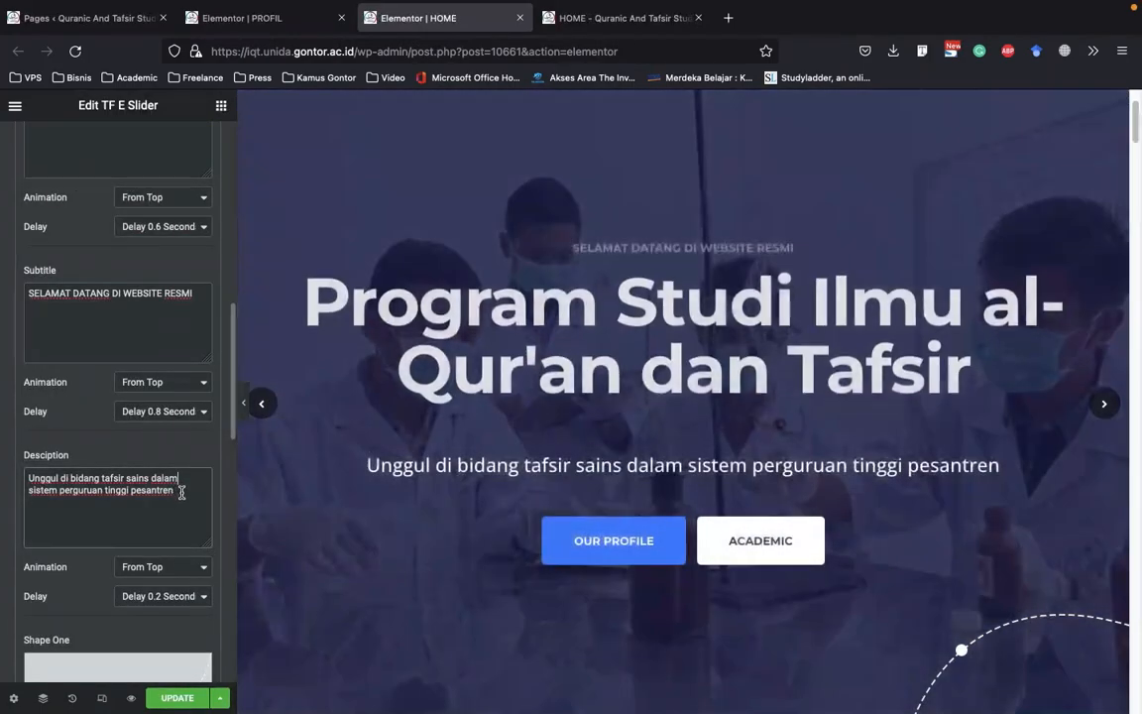
{"action": "left_click_drag", "start_coordinate": [182, 492], "coordinate": [12, 478]}
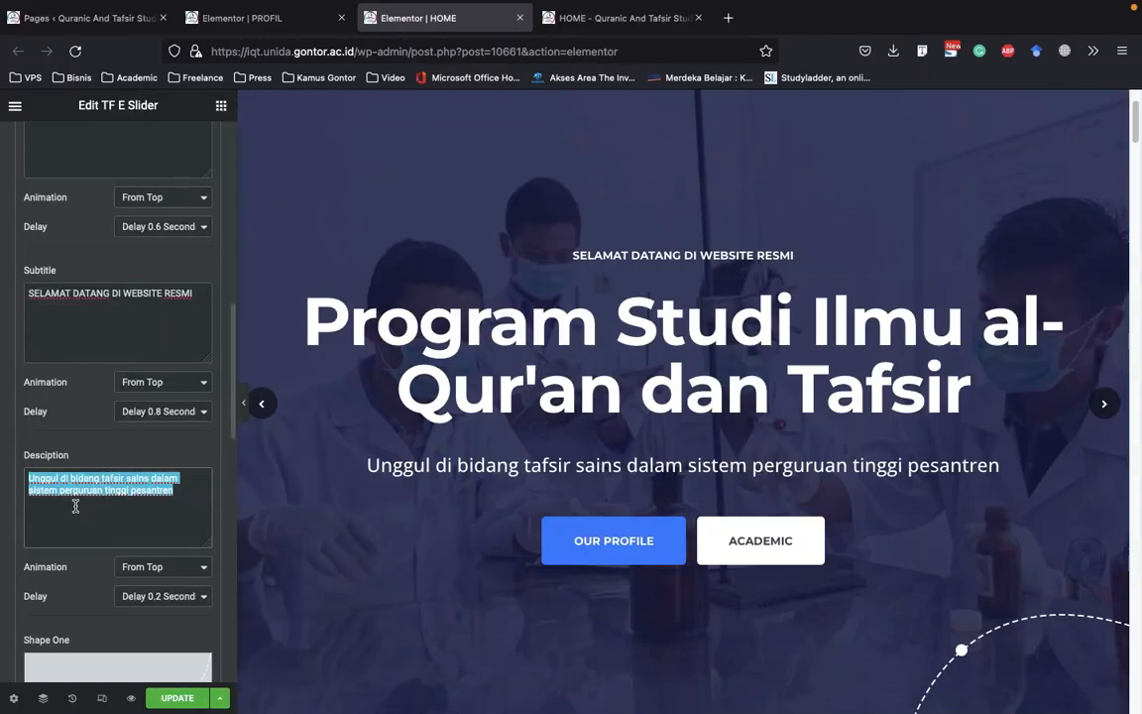
{"action": "scroll", "coordinate": [128, 505], "scroll_direction": "down", "scroll_amount": 2}
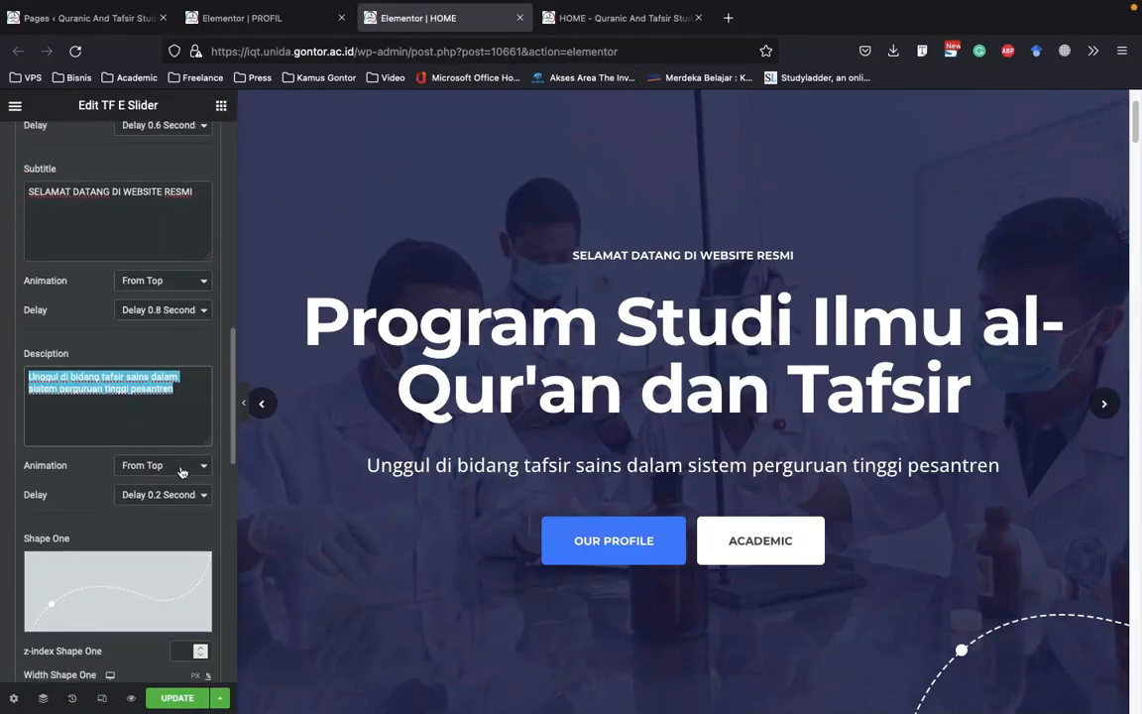
{"action": "left_click", "coordinate": [181, 468]}
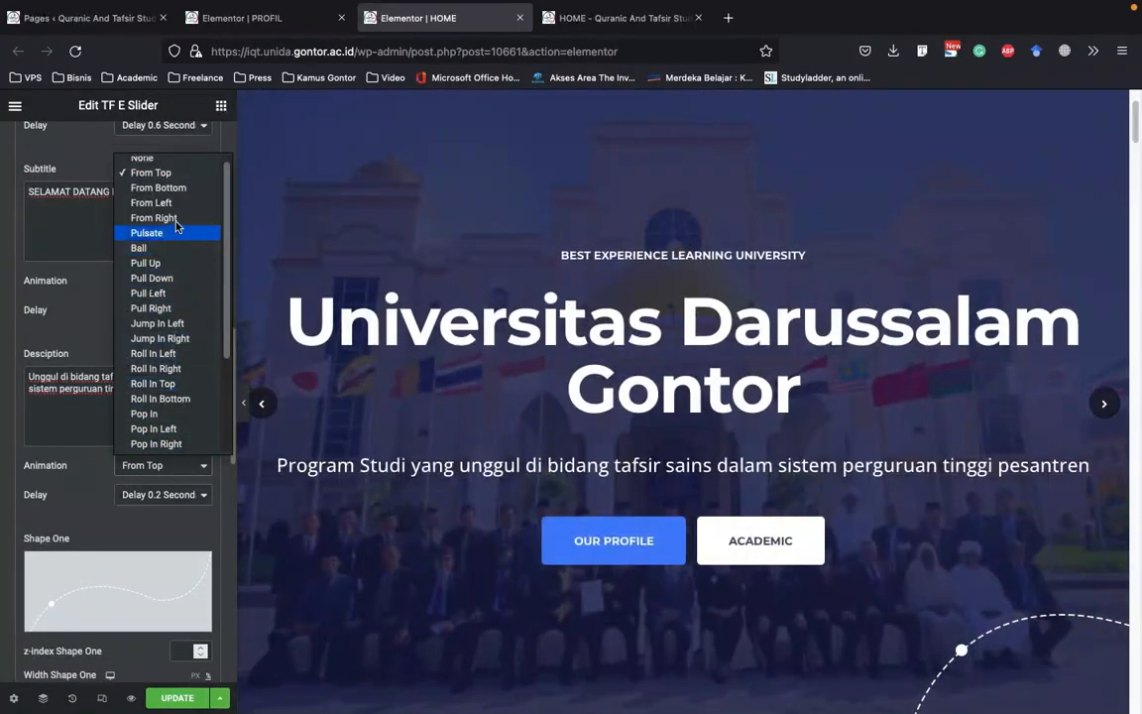
{"action": "scroll", "coordinate": [173, 200], "scroll_direction": "down", "scroll_amount": 3}
{"action": "left_click", "coordinate": [79, 478]}
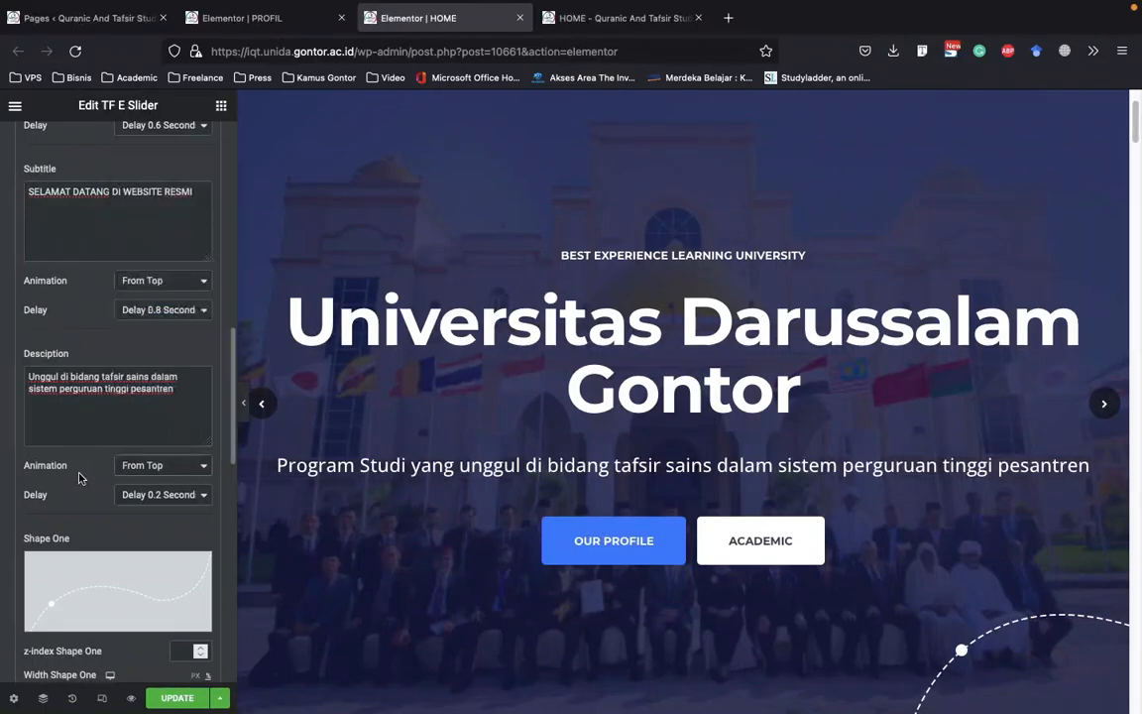
{"action": "scroll", "coordinate": [80, 495], "scroll_direction": "down", "scroll_amount": 2}
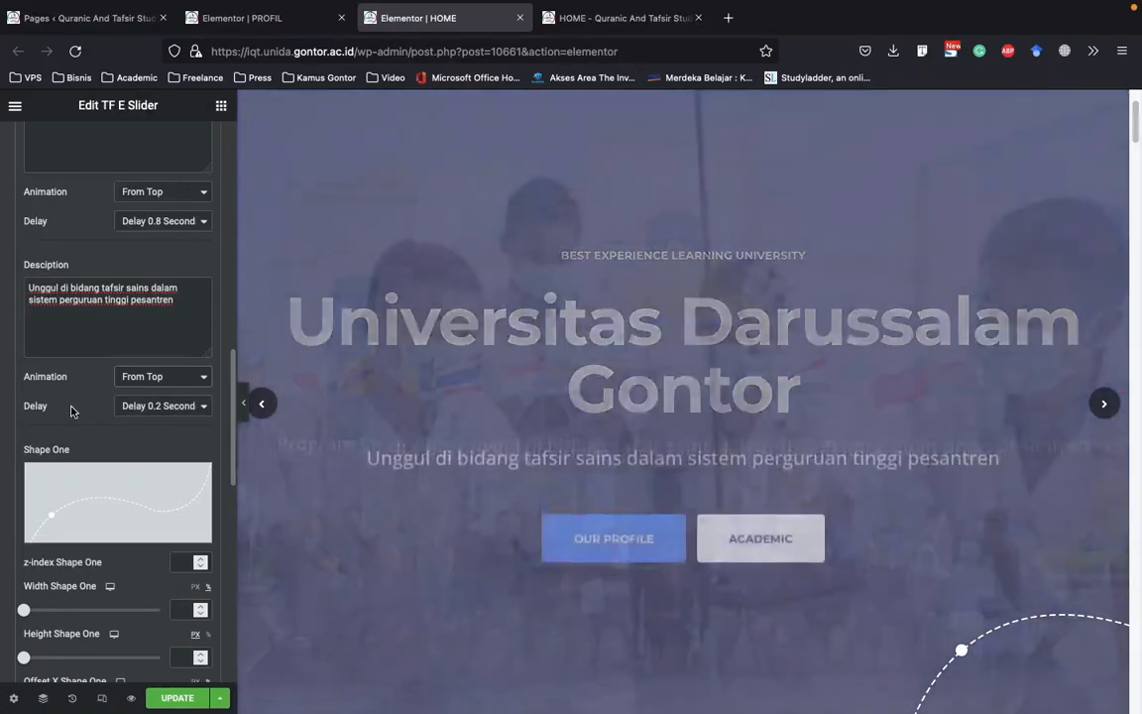
{"action": "scroll", "coordinate": [75, 421], "scroll_direction": "down", "scroll_amount": 5}
{"action": "scroll", "coordinate": [75, 421], "scroll_direction": "up", "scroll_amount": 10}
{"action": "scroll", "coordinate": [77, 414], "scroll_direction": "up", "scroll_amount": 5}
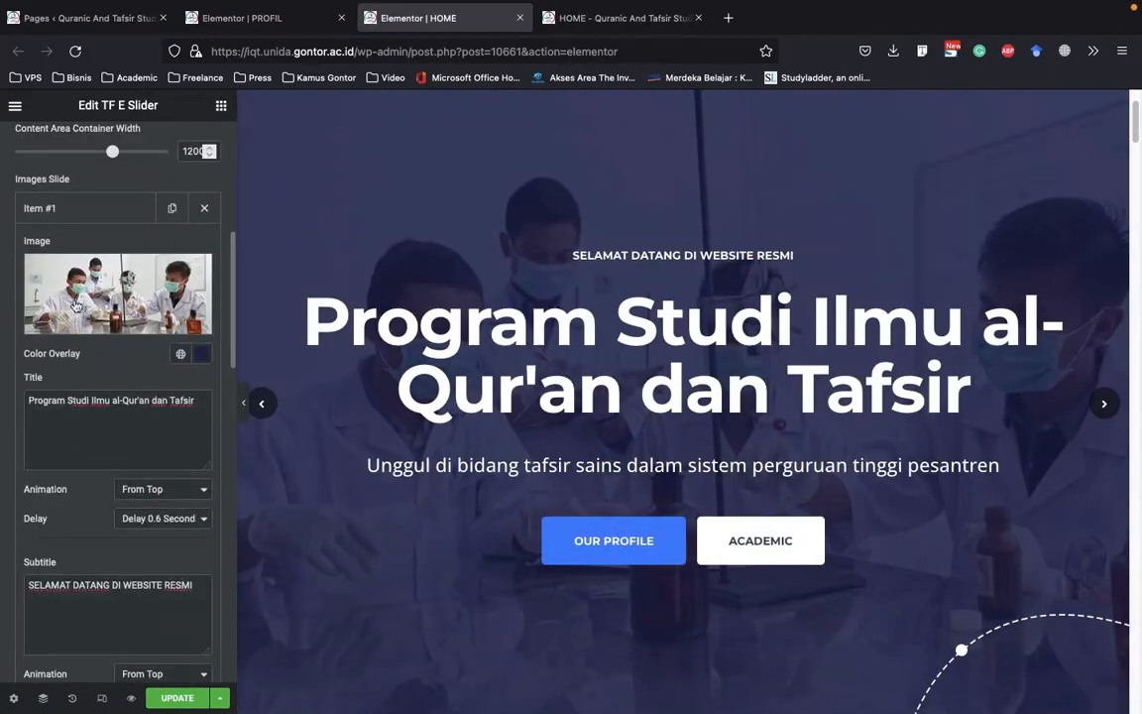
Switch from slide Item #1 to Item #2 and review its image and text settings, including its image picker
{"action": "left_click", "coordinate": [57, 210]}
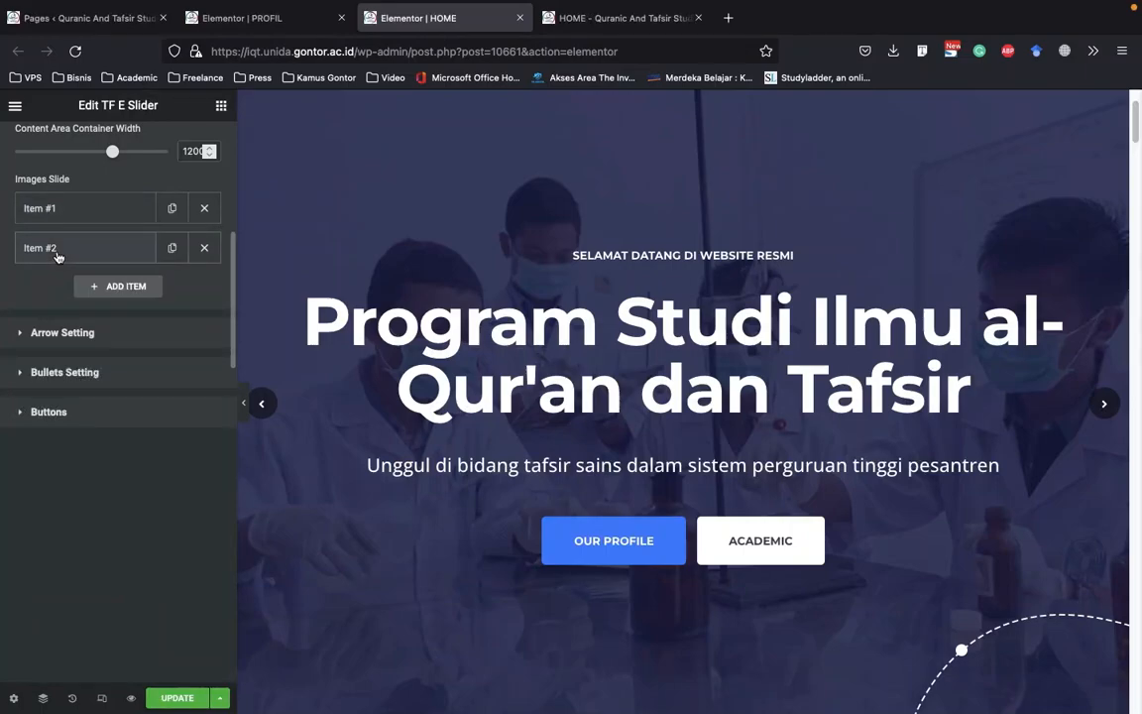
{"action": "left_click", "coordinate": [57, 254]}
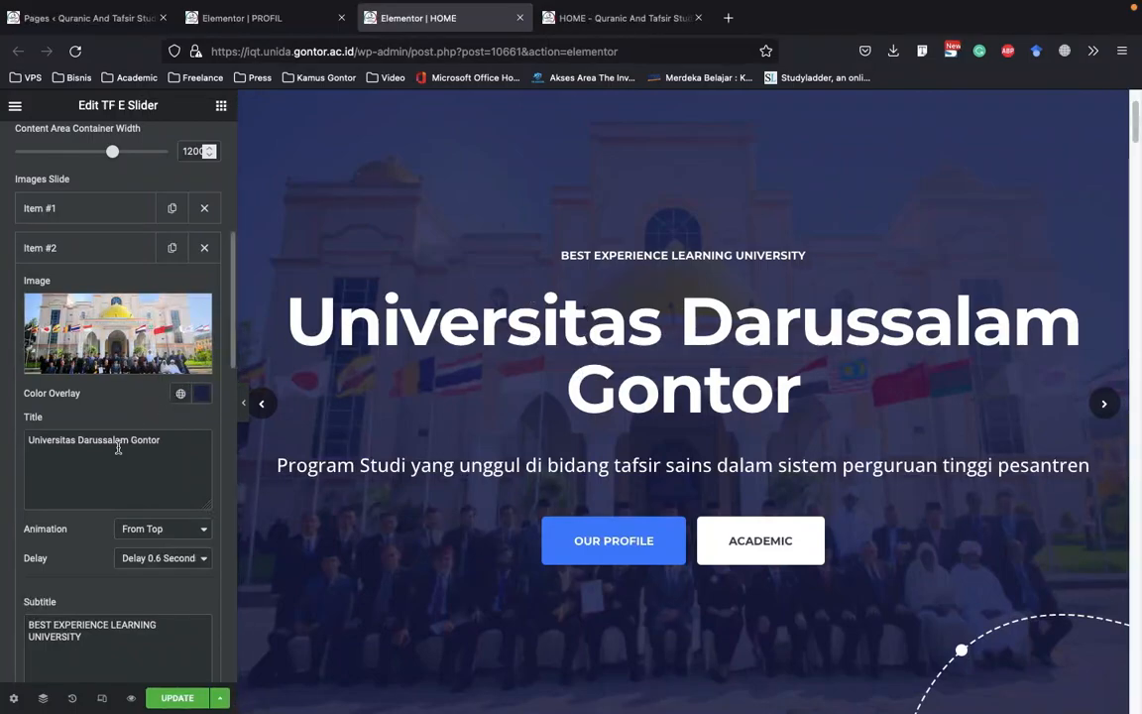
{"action": "scroll", "coordinate": [113, 449], "scroll_direction": "down", "scroll_amount": 1}
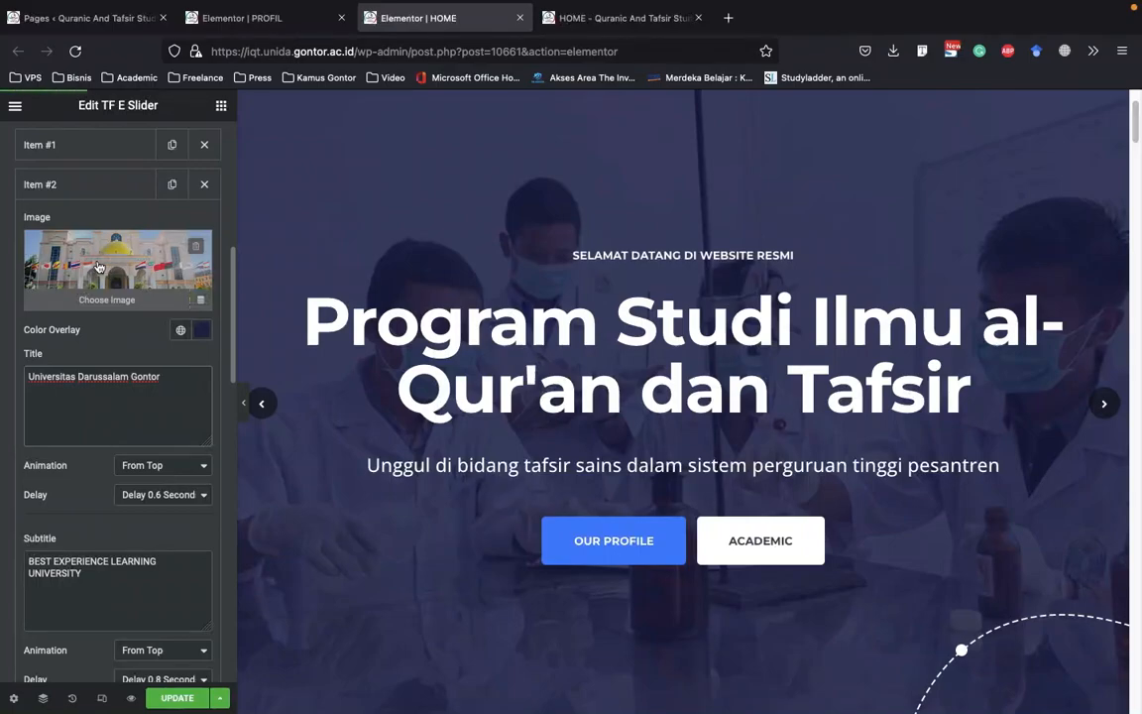
{"action": "left_click", "coordinate": [99, 267]}
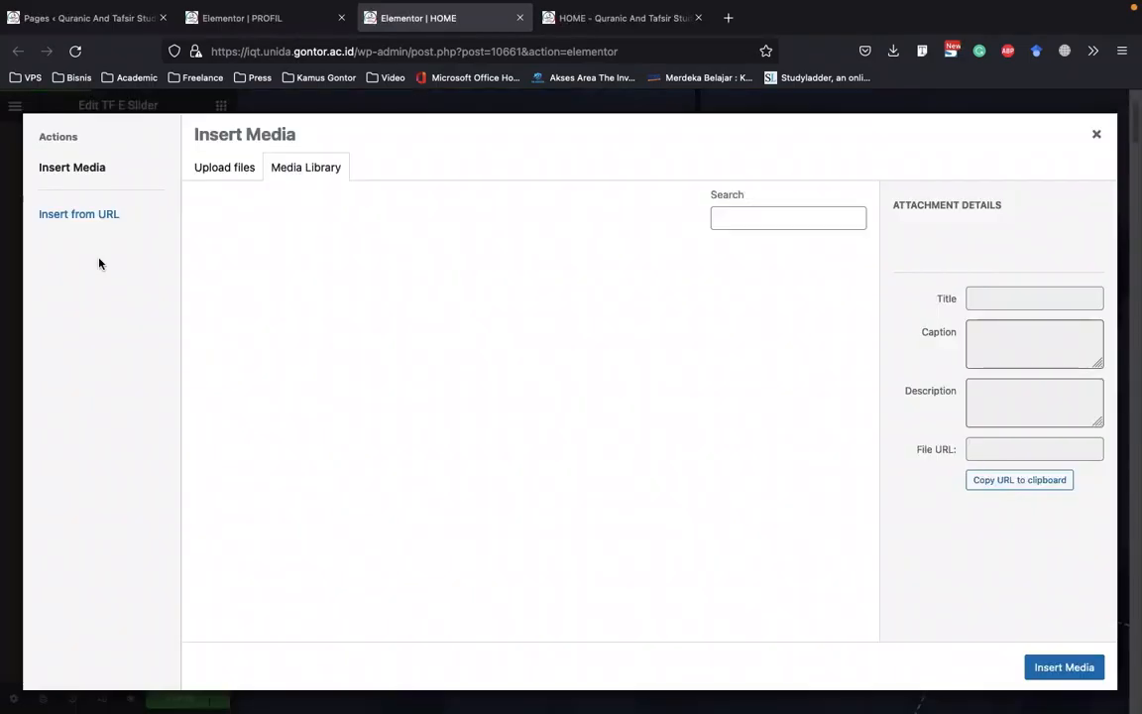
{"action": "left_click", "coordinate": [1097, 135]}
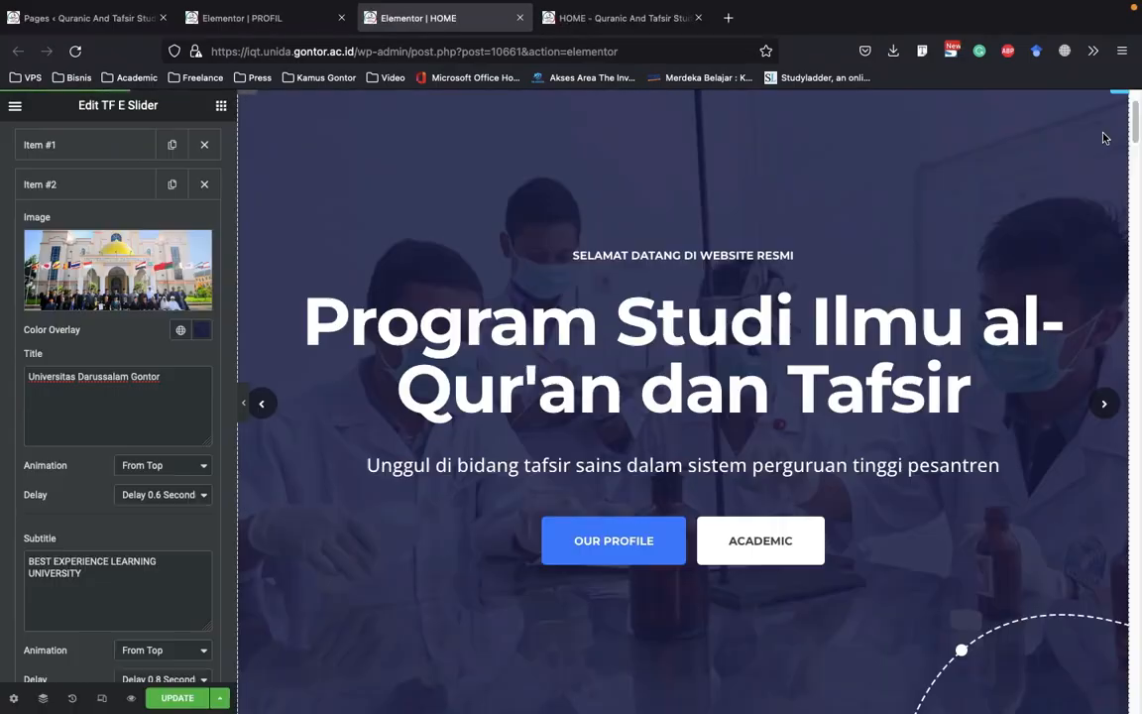
{"action": "left_click", "coordinate": [108, 186]}
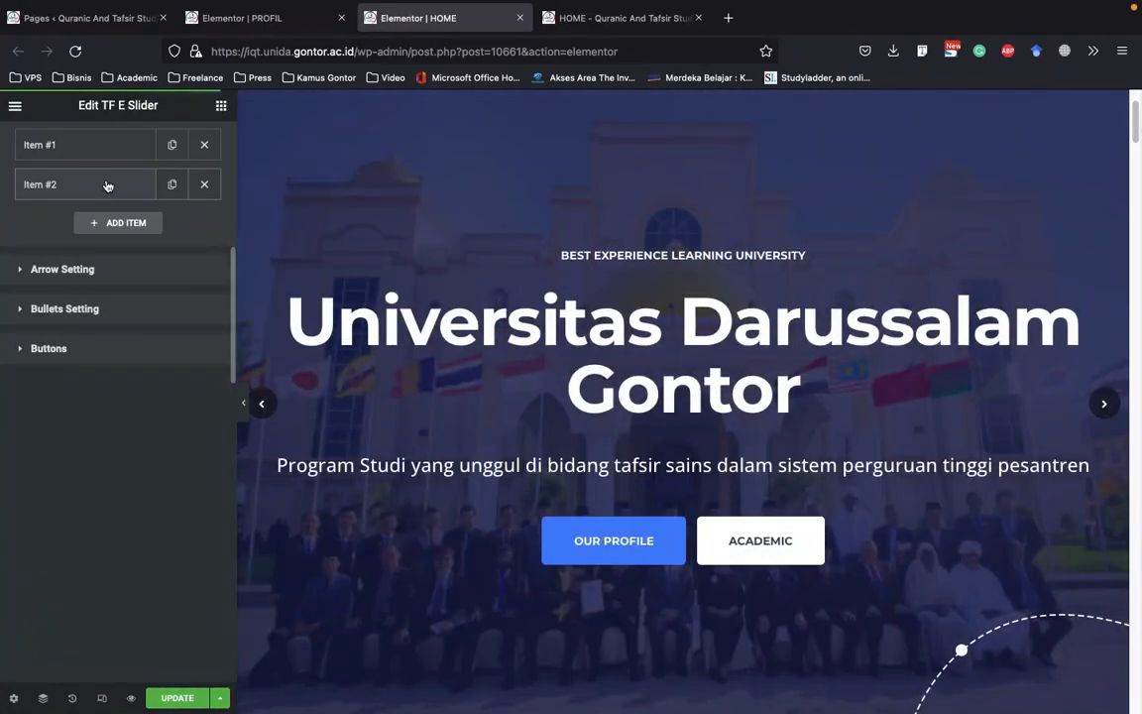
Add a third item to Images Slide and bring its slide up in the page preview
{"action": "scroll", "coordinate": [85, 232], "scroll_direction": "up", "scroll_amount": 1}
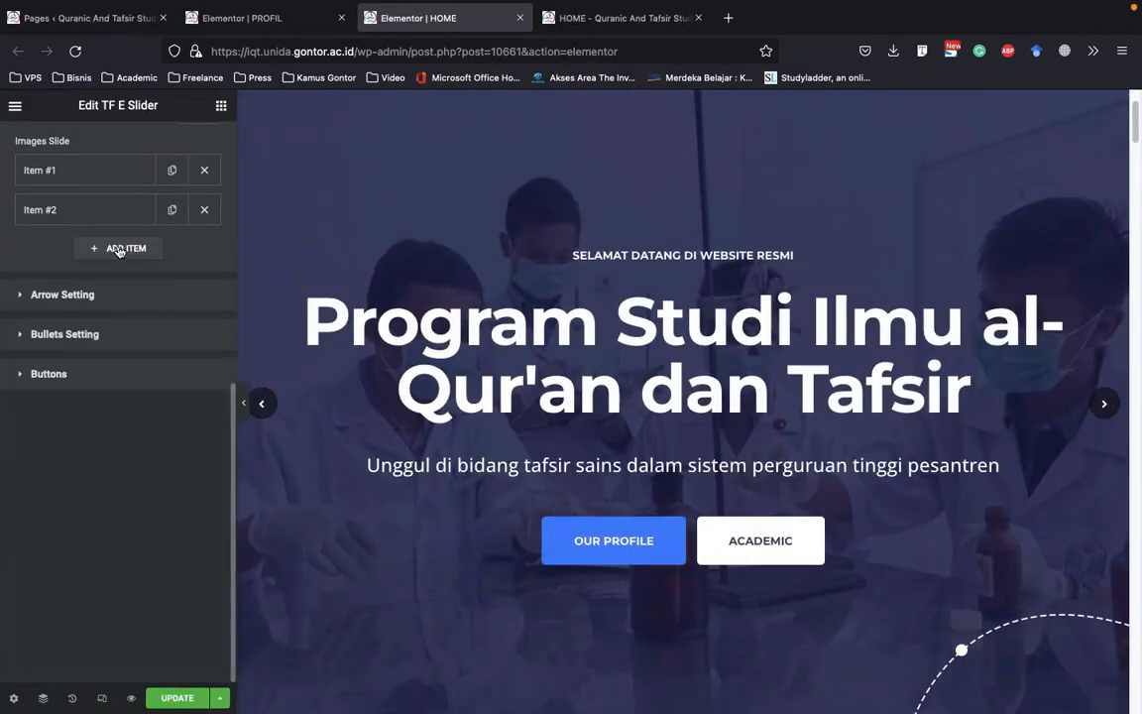
{"action": "left_click", "coordinate": [119, 247]}
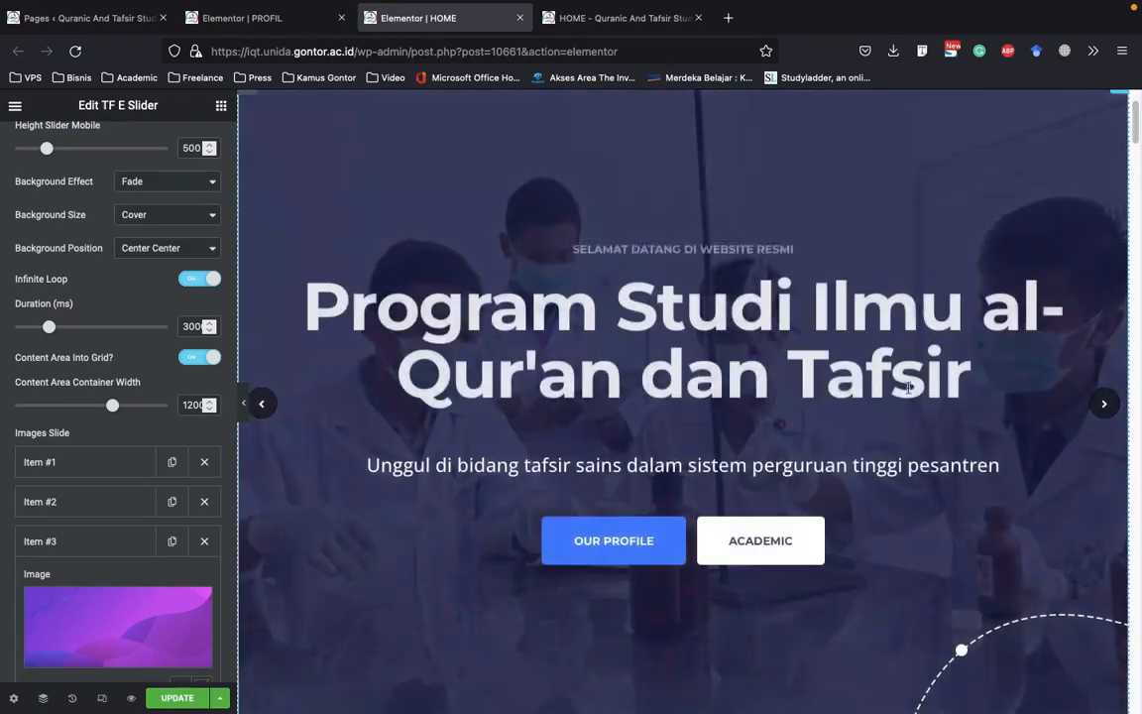
{"action": "left_click", "coordinate": [1104, 404]}
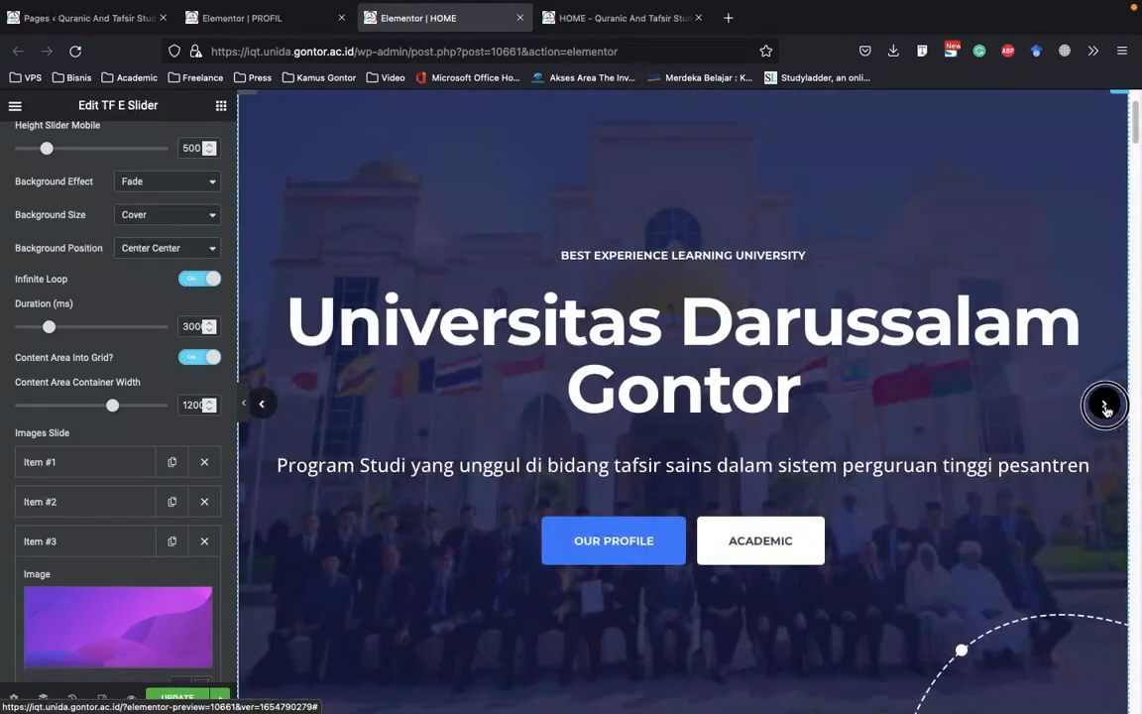
{"action": "left_click", "coordinate": [1104, 405]}
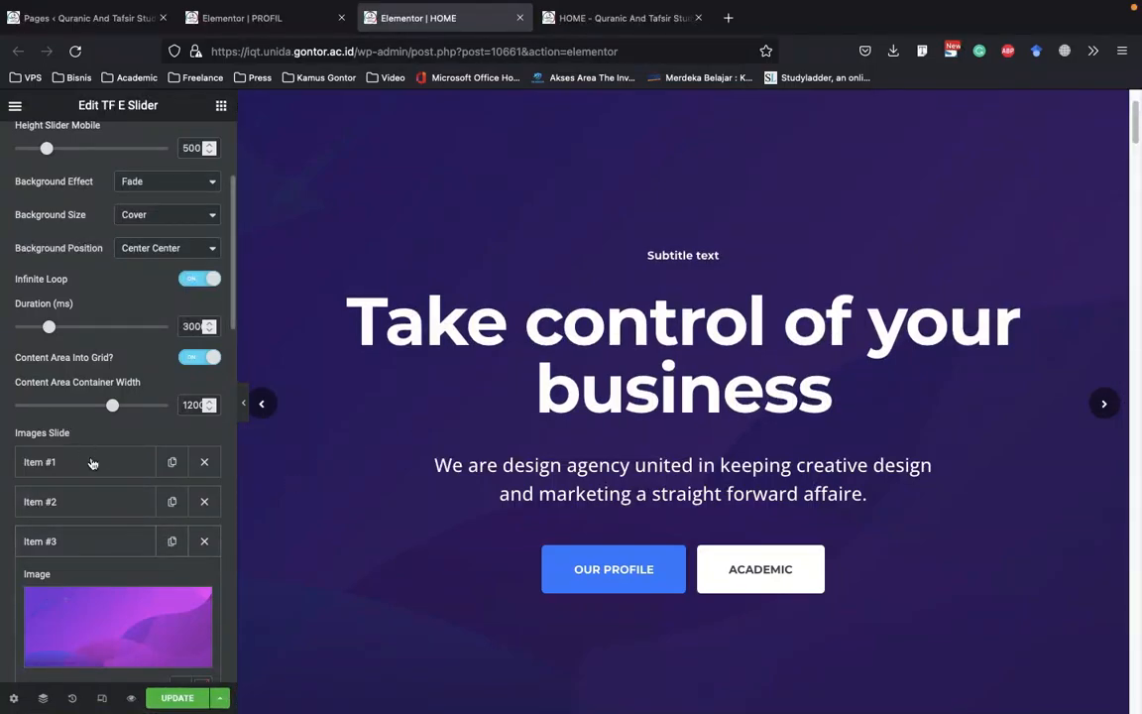
Look over the default image and texts of slide Item #3, and delete that item from Images Slide
{"action": "scroll", "coordinate": [91, 463], "scroll_direction": "down", "scroll_amount": 5}
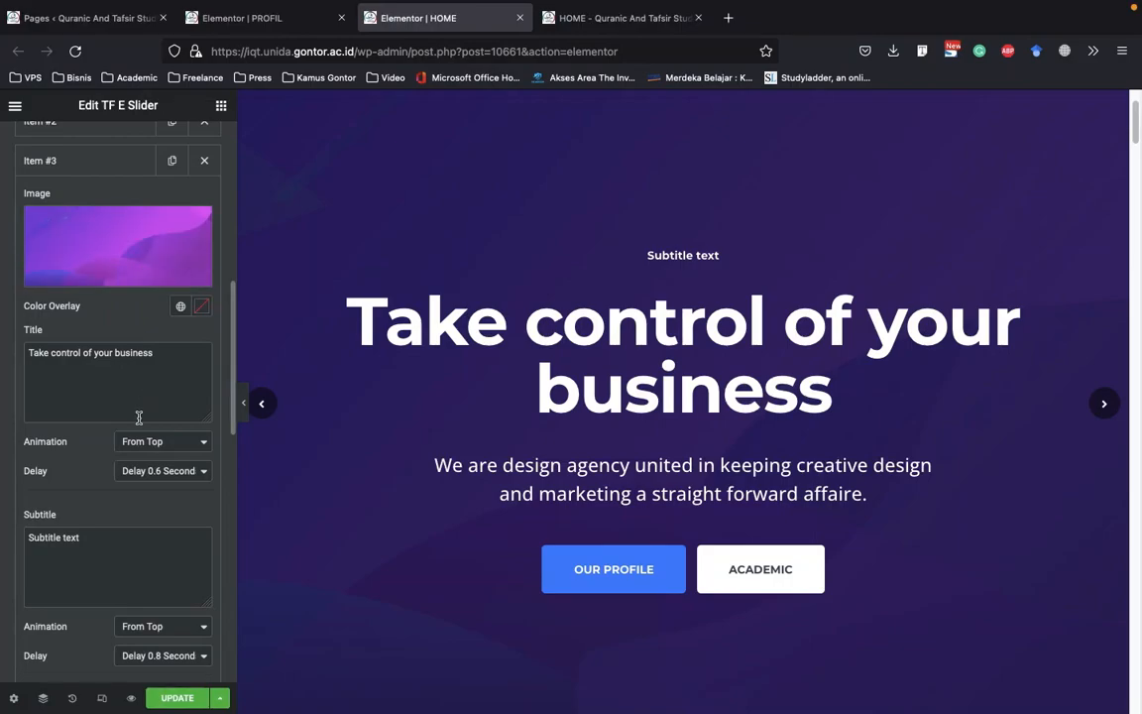
{"action": "scroll", "coordinate": [139, 527], "scroll_direction": "down", "scroll_amount": 3}
{"action": "scroll", "coordinate": [111, 357], "scroll_direction": "up", "scroll_amount": 4}
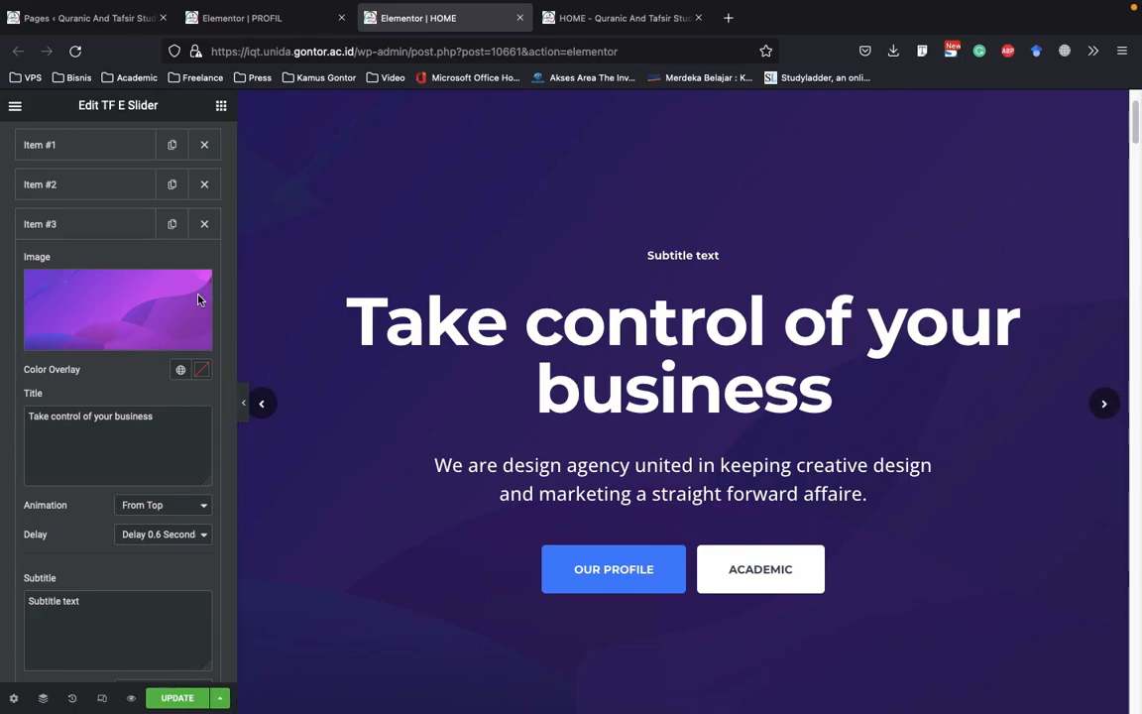
{"action": "left_click", "coordinate": [205, 226]}
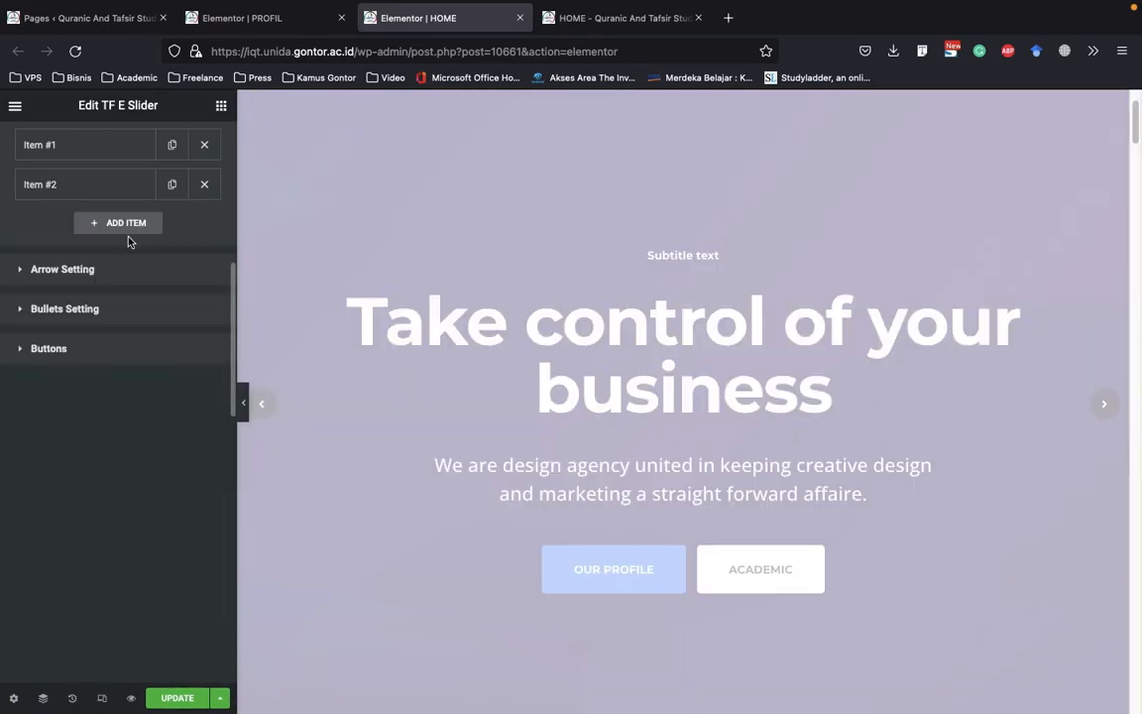
{"action": "scroll", "coordinate": [115, 212], "scroll_direction": "up", "scroll_amount": 3}
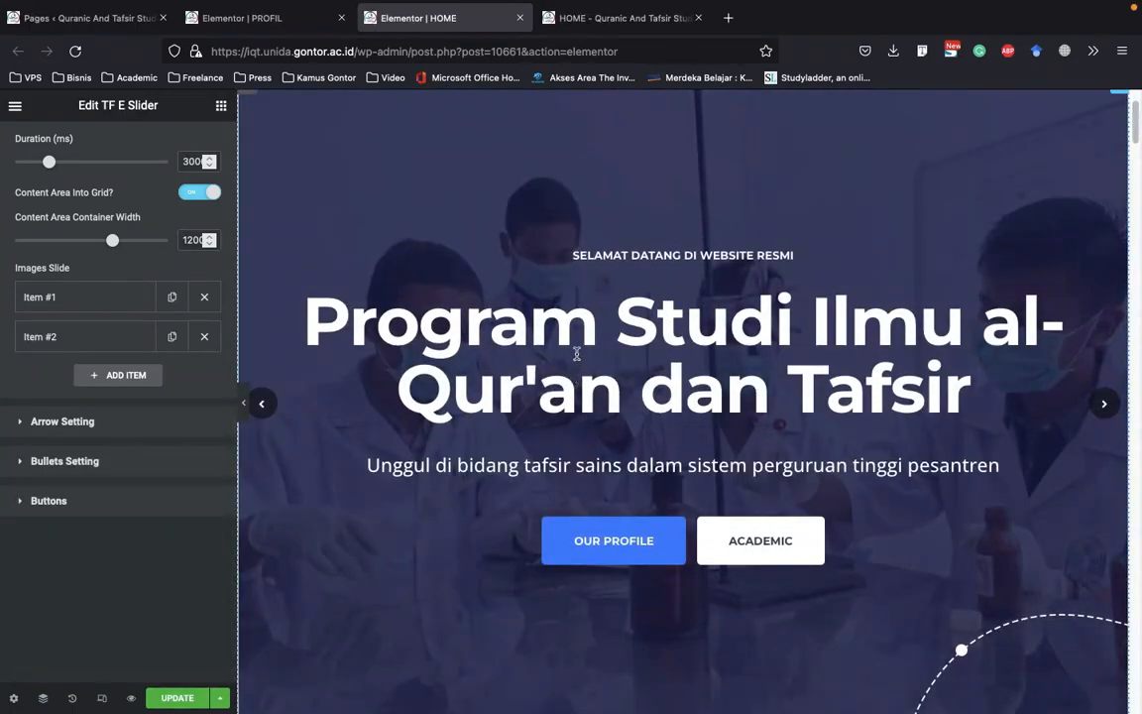
Expand the OUR PROFILE button in the slider's Buttons settings and examine its content and style options
{"action": "scroll", "coordinate": [568, 351], "scroll_direction": "down", "scroll_amount": 1}
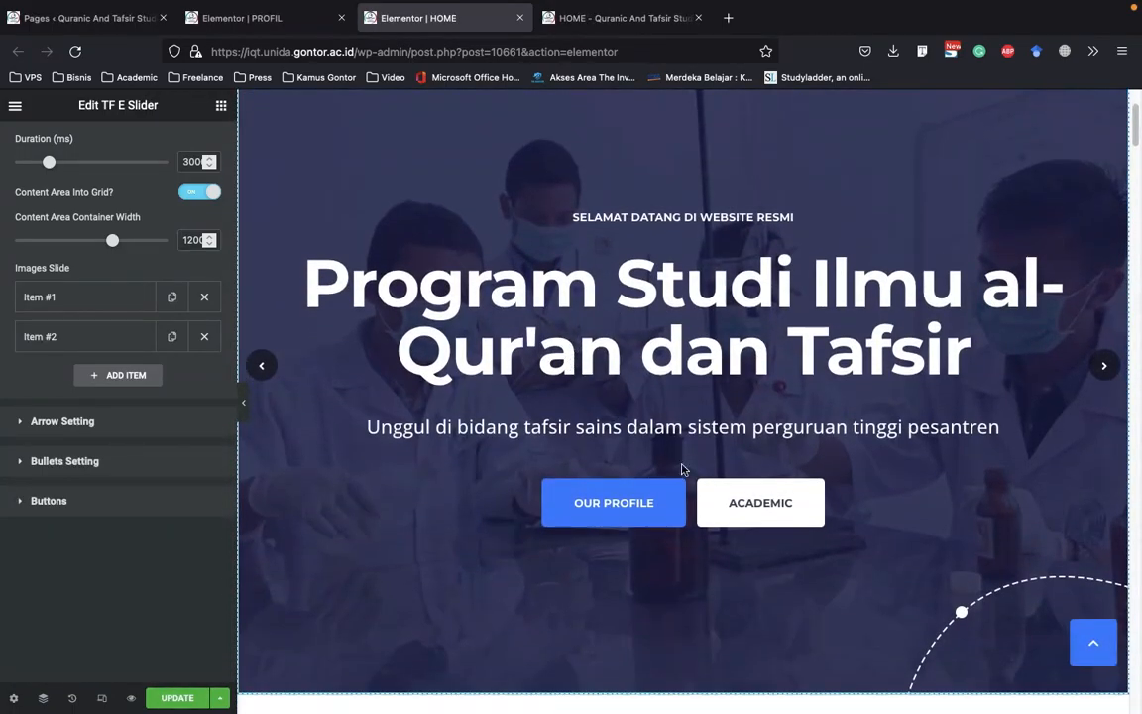
{"action": "scroll", "coordinate": [698, 492], "scroll_direction": "down", "scroll_amount": 2}
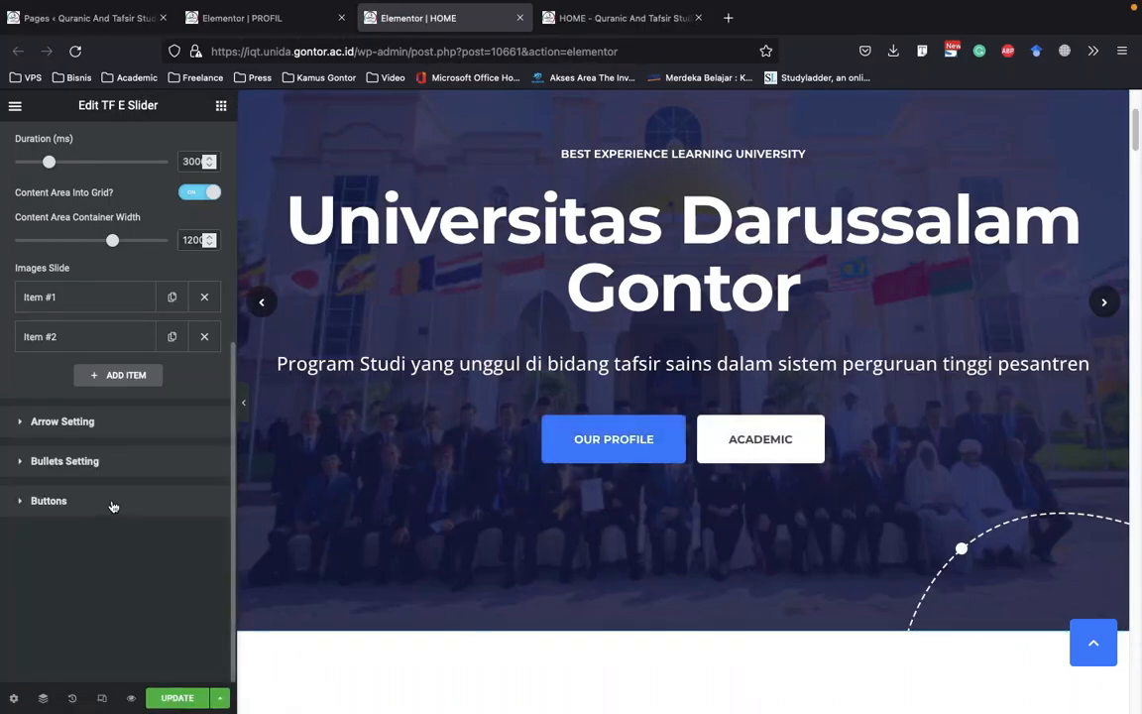
{"action": "left_click", "coordinate": [50, 499]}
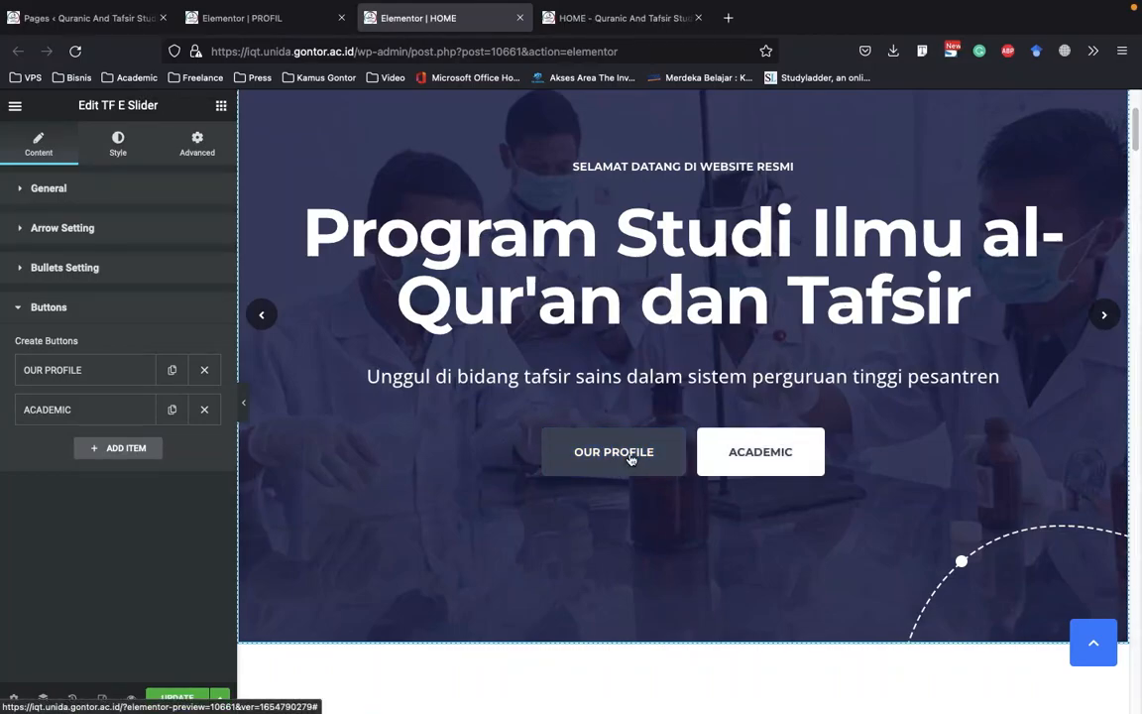
{"action": "left_click", "coordinate": [132, 383]}
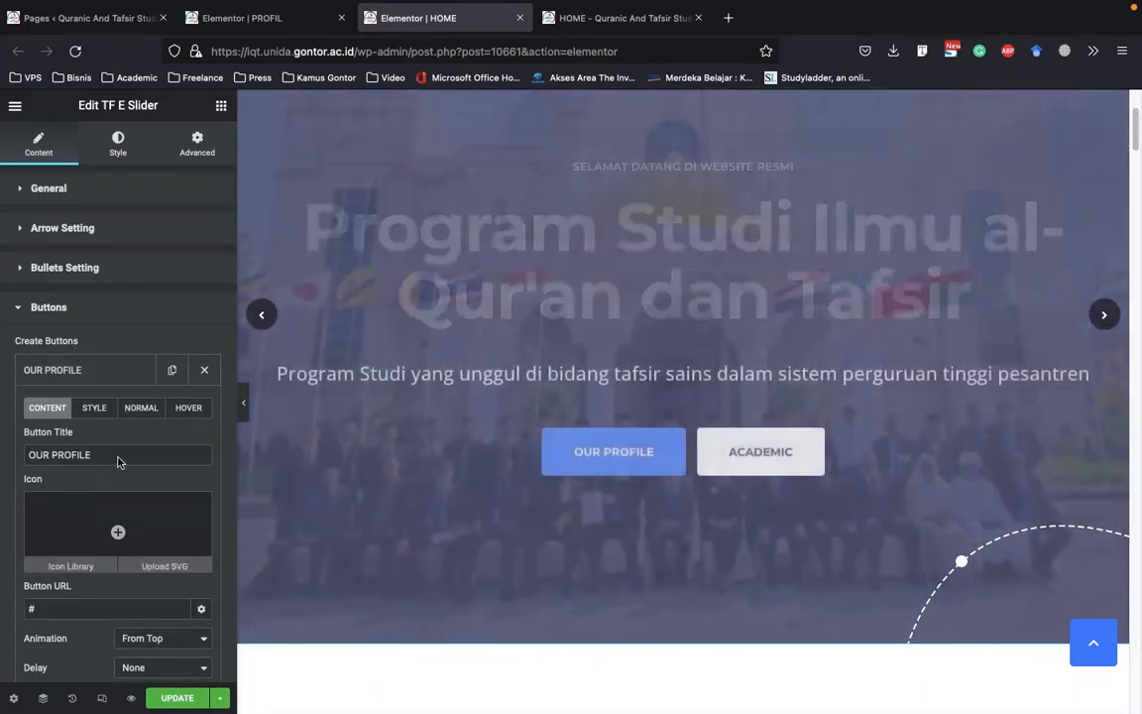
{"action": "left_click", "coordinate": [119, 456]}
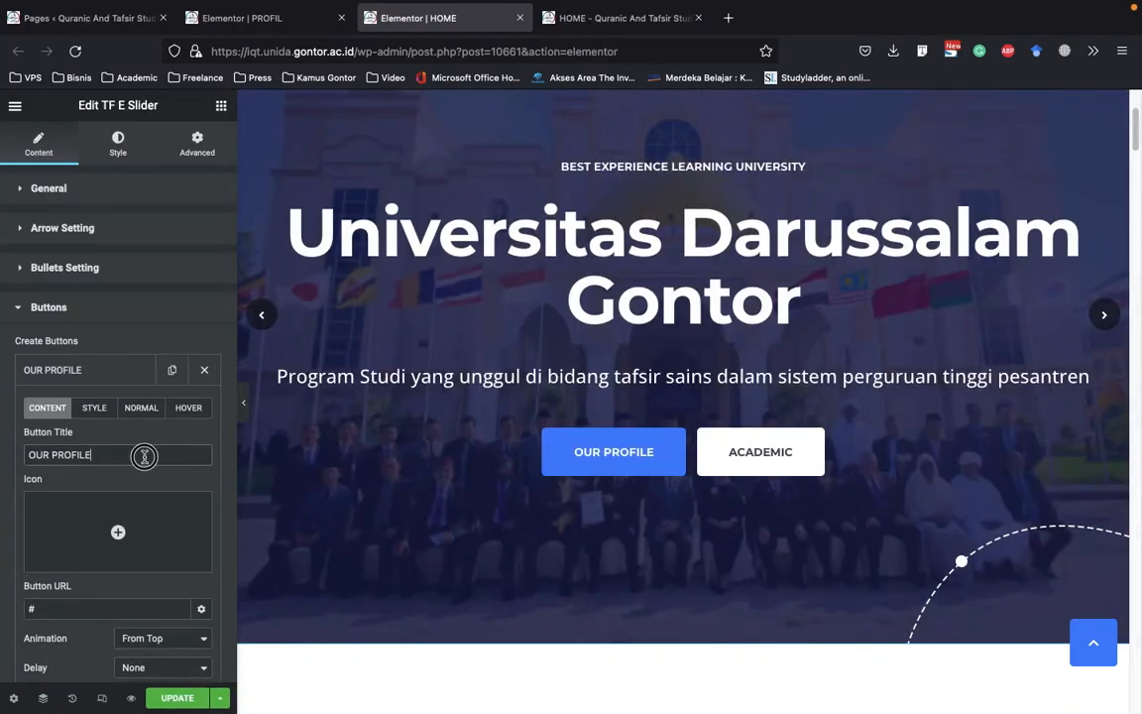
{"action": "scroll", "coordinate": [139, 446], "scroll_direction": "down", "scroll_amount": 2}
{"action": "left_click", "coordinate": [88, 320]}
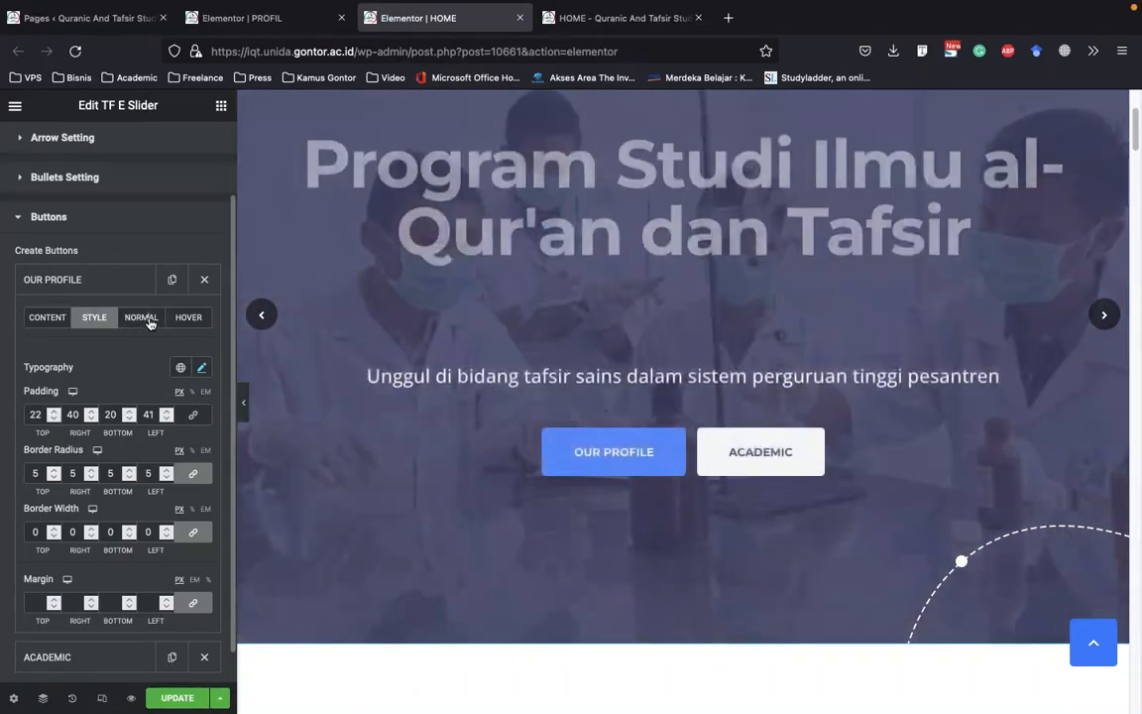
Set the OUR PROFILE button's normal-state background color to orange #FF9F45
{"action": "left_click", "coordinate": [141, 317]}
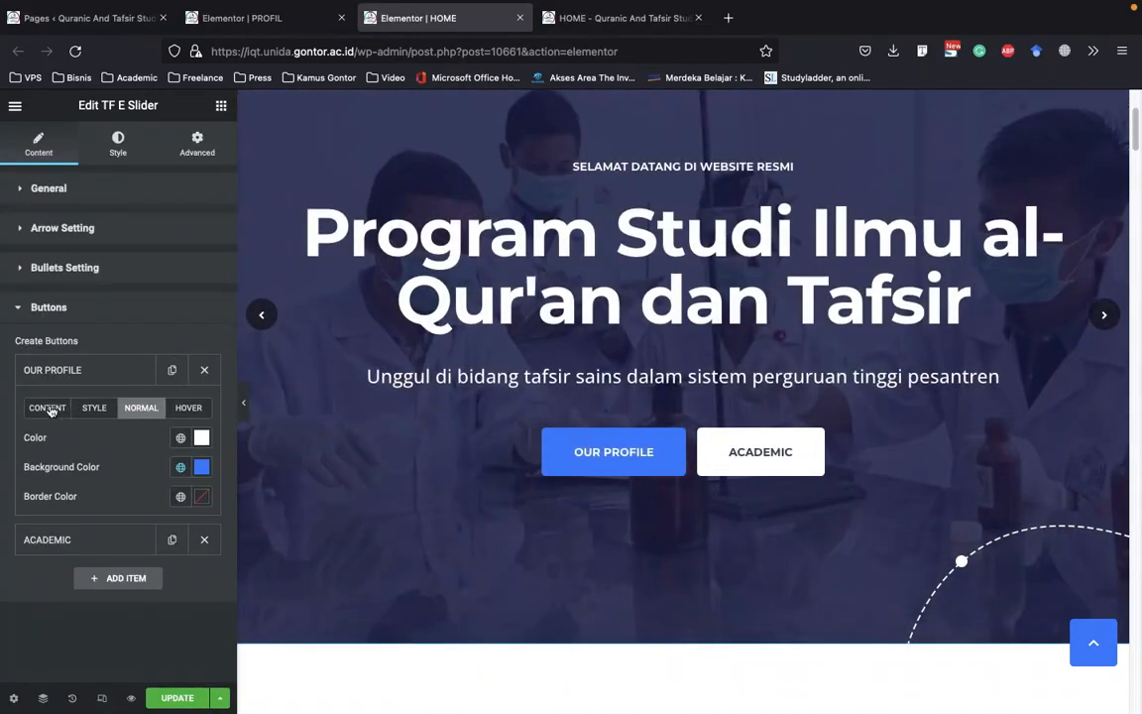
{"action": "left_click", "coordinate": [201, 468]}
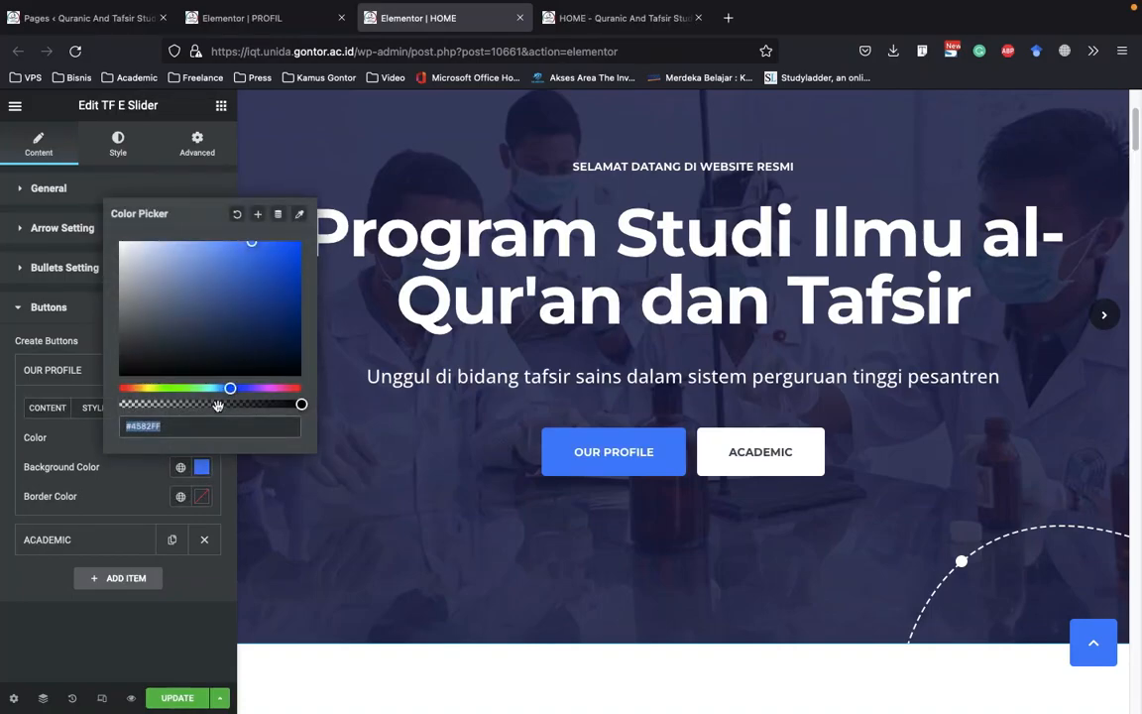
{"action": "left_click", "coordinate": [133, 388]}
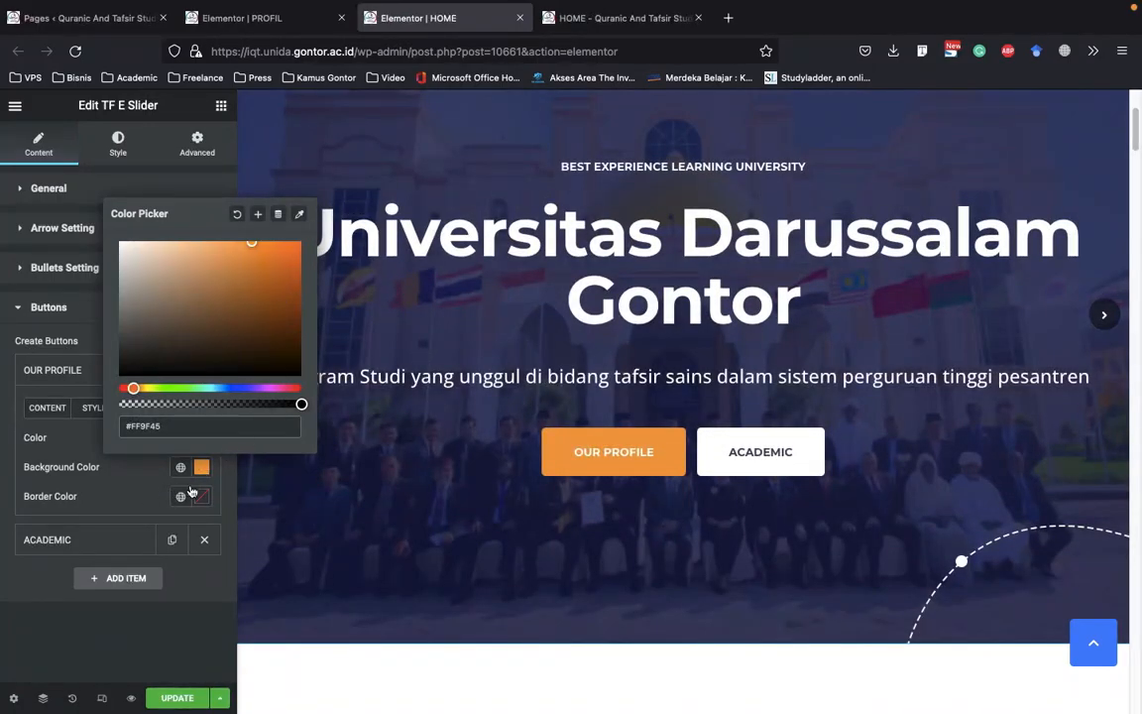
{"action": "left_click", "coordinate": [140, 497]}
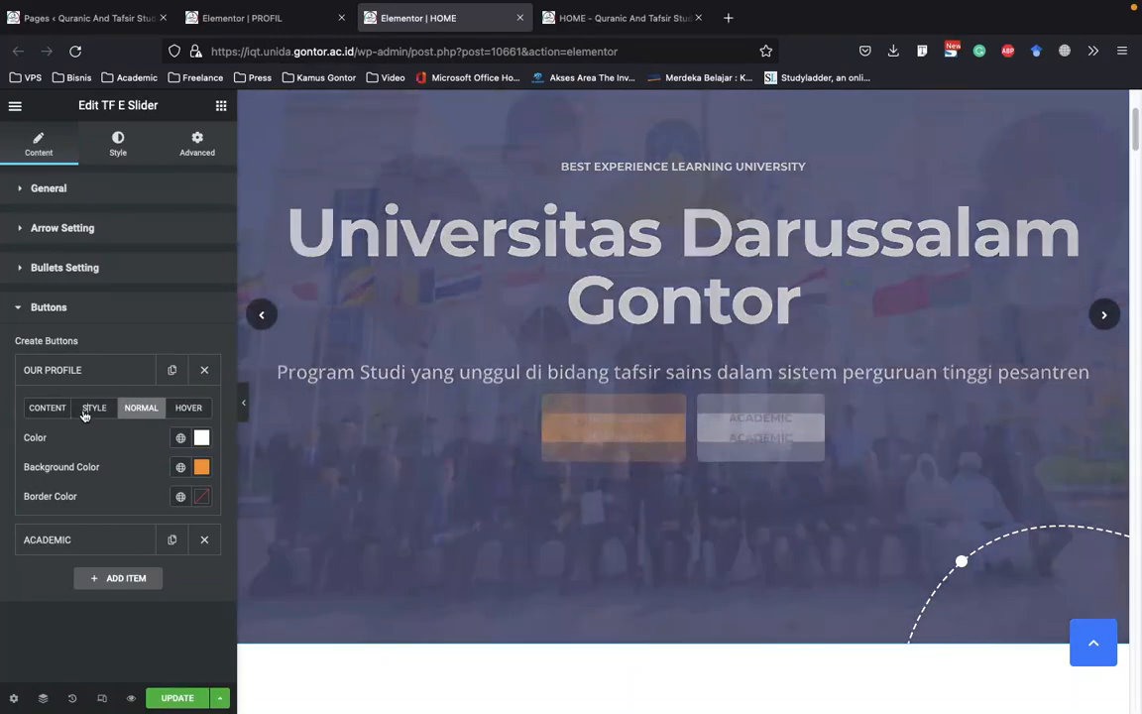
Shorten the title of the slider's OUR PROFILE button to PROFILE
{"action": "left_click", "coordinate": [94, 408]}
{"action": "left_click", "coordinate": [47, 407]}
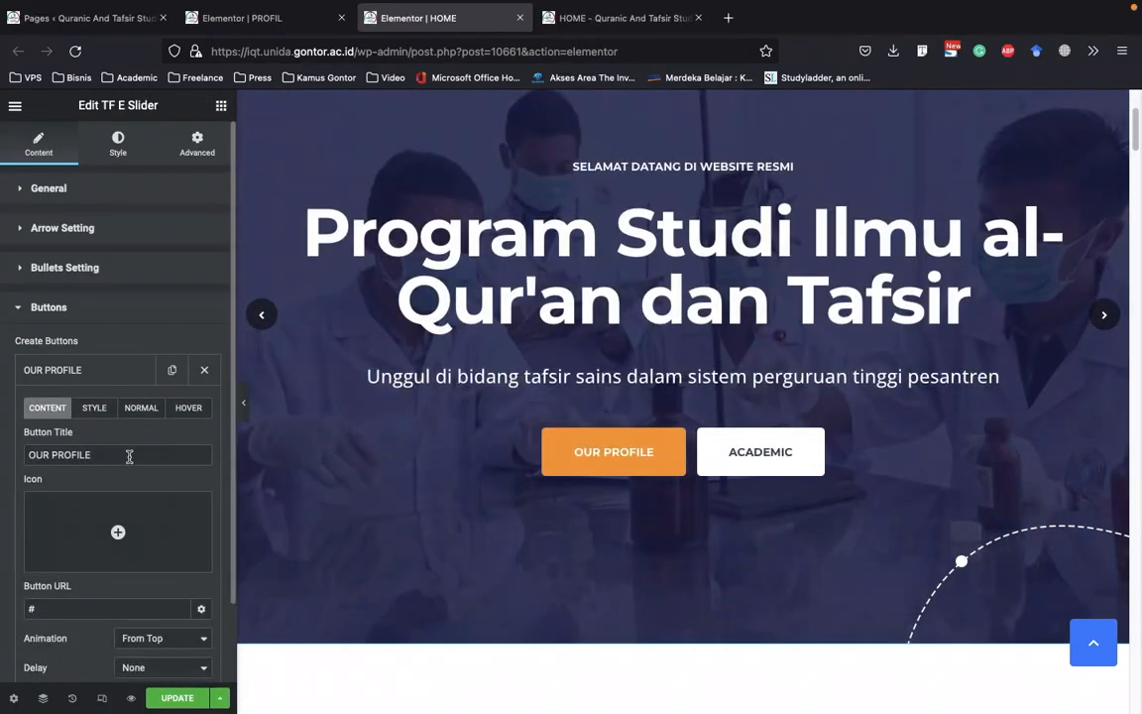
{"action": "left_click_drag", "start_coordinate": [55, 455], "coordinate": [26, 455]}
{"action": "key", "text": "BackSpace"}
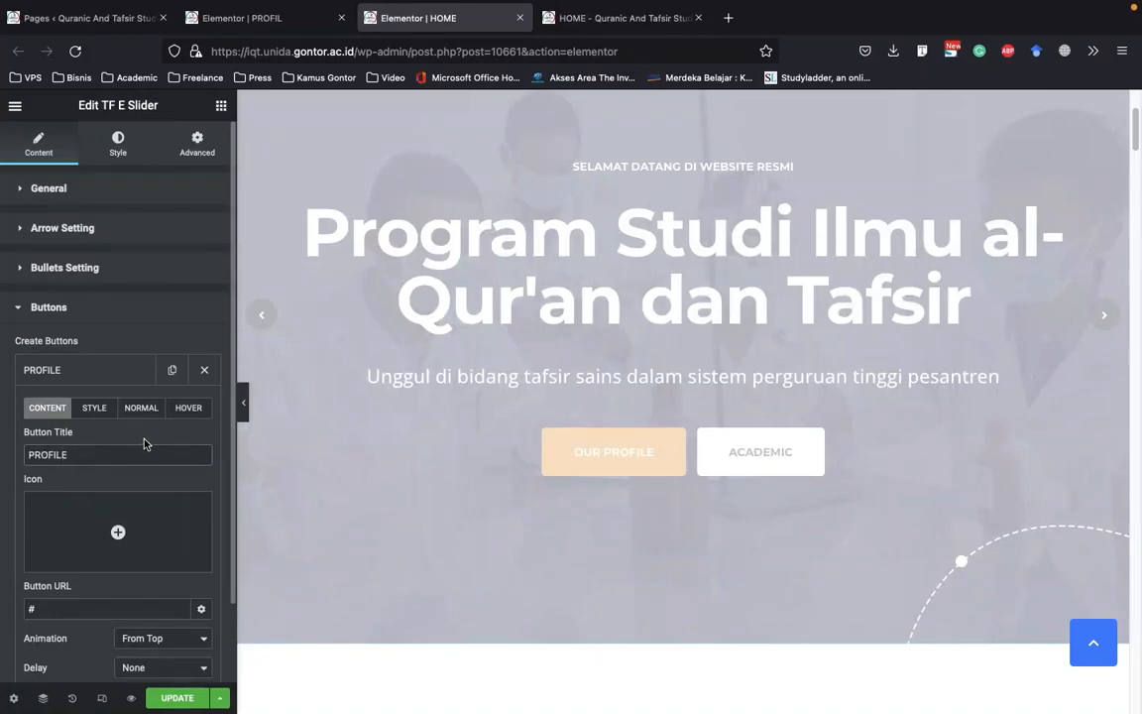
Open the PROFIL page on the live site and copy its address for the slider's PROFILE button
{"action": "scroll", "coordinate": [141, 444], "scroll_direction": "down", "scroll_amount": 2}
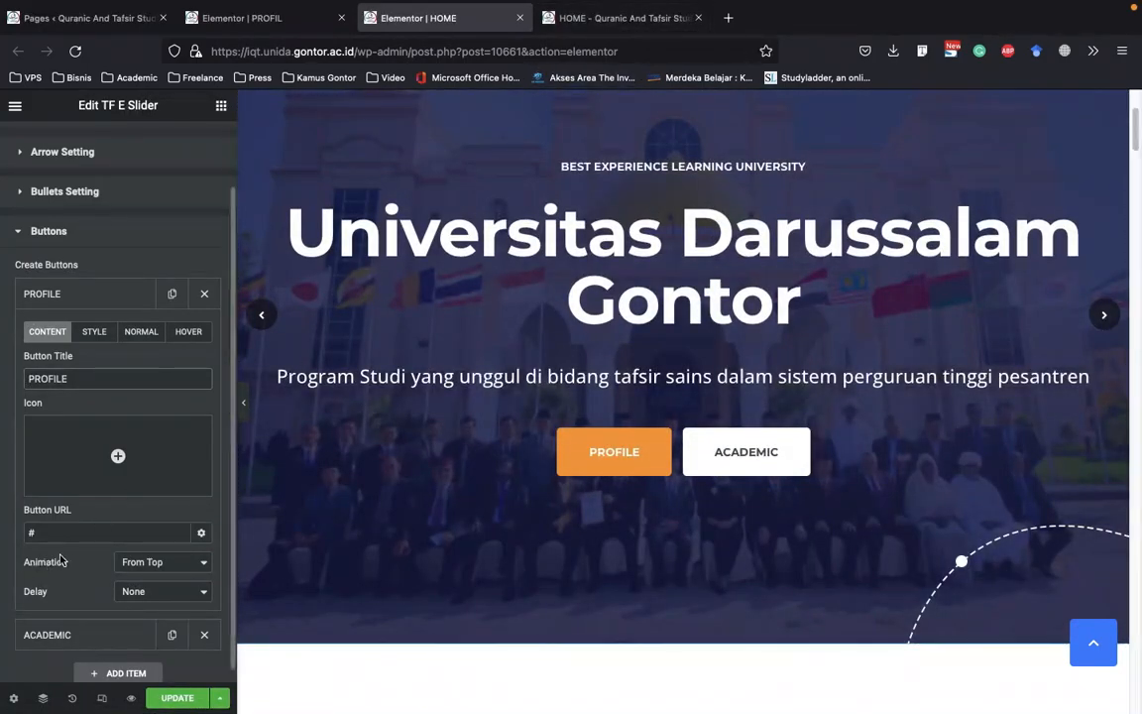
{"action": "scroll", "coordinate": [99, 538], "scroll_direction": "down", "scroll_amount": 1}
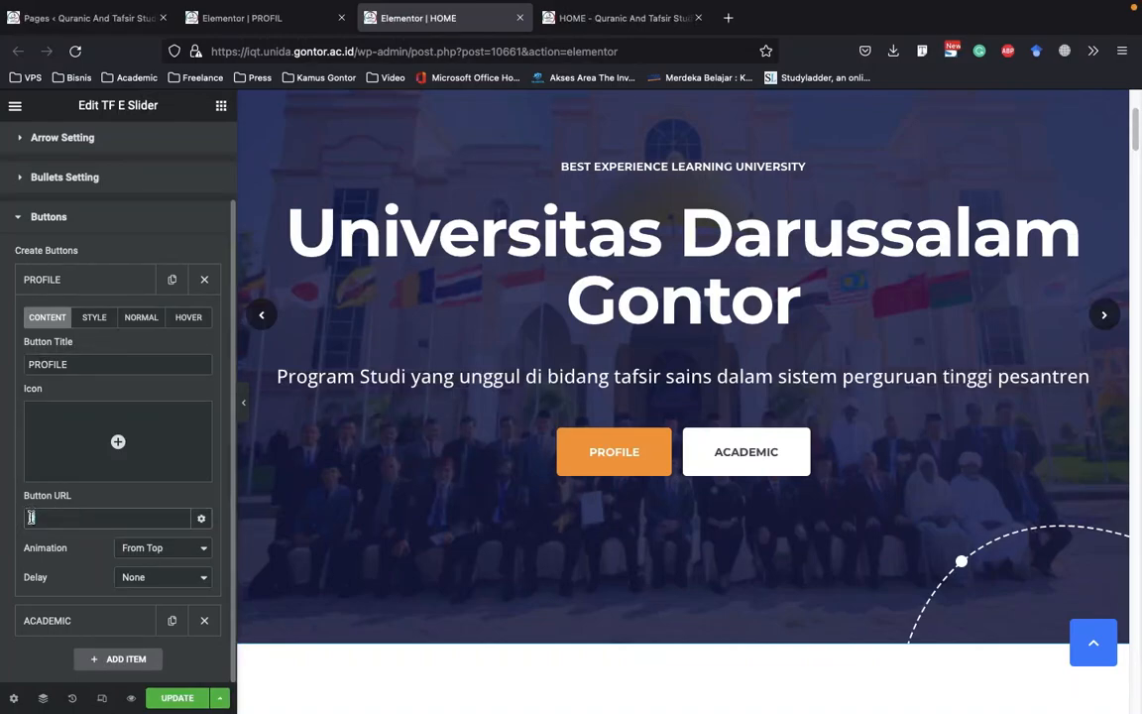
{"action": "left_click", "coordinate": [621, 20]}
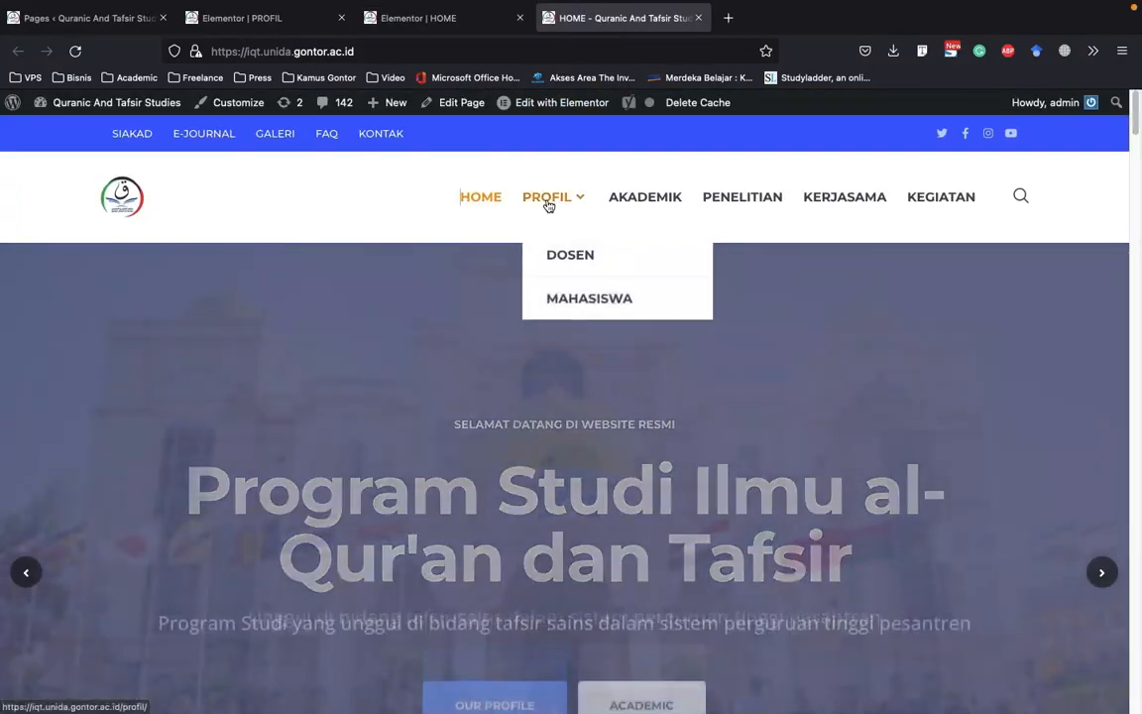
{"action": "left_click", "coordinate": [548, 204]}
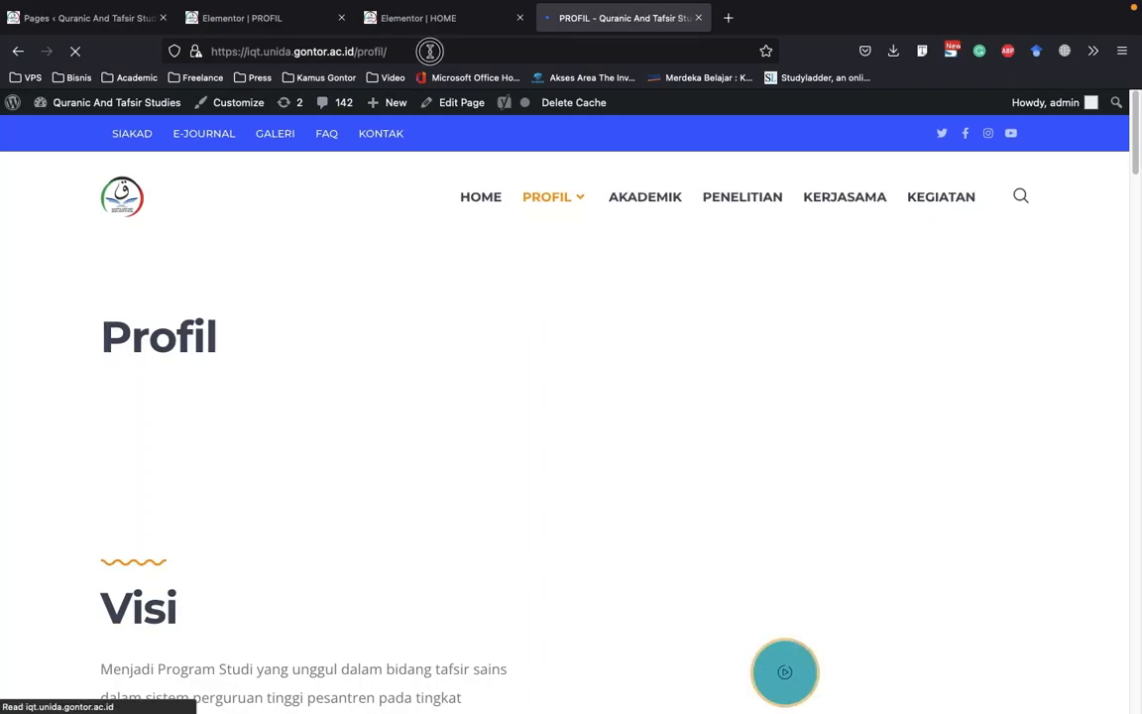
{"action": "left_click", "coordinate": [429, 50]}
{"action": "right_click", "coordinate": [372, 52]}
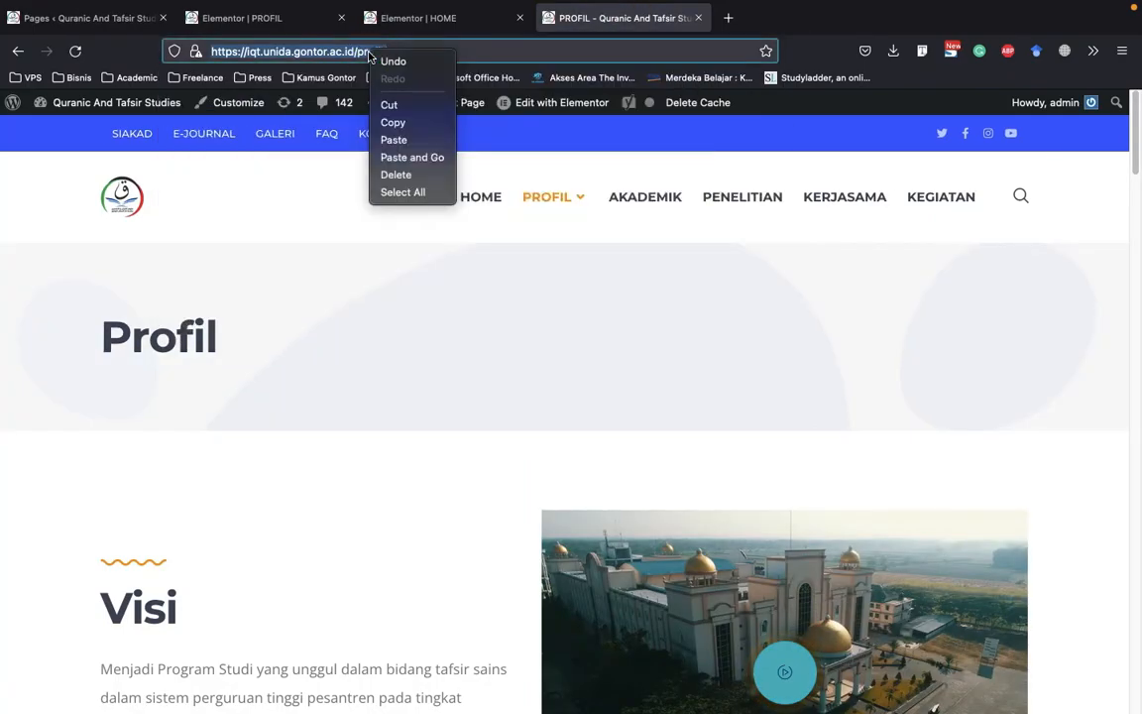
{"action": "left_click", "coordinate": [393, 122]}
{"action": "left_click", "coordinate": [259, 18]}
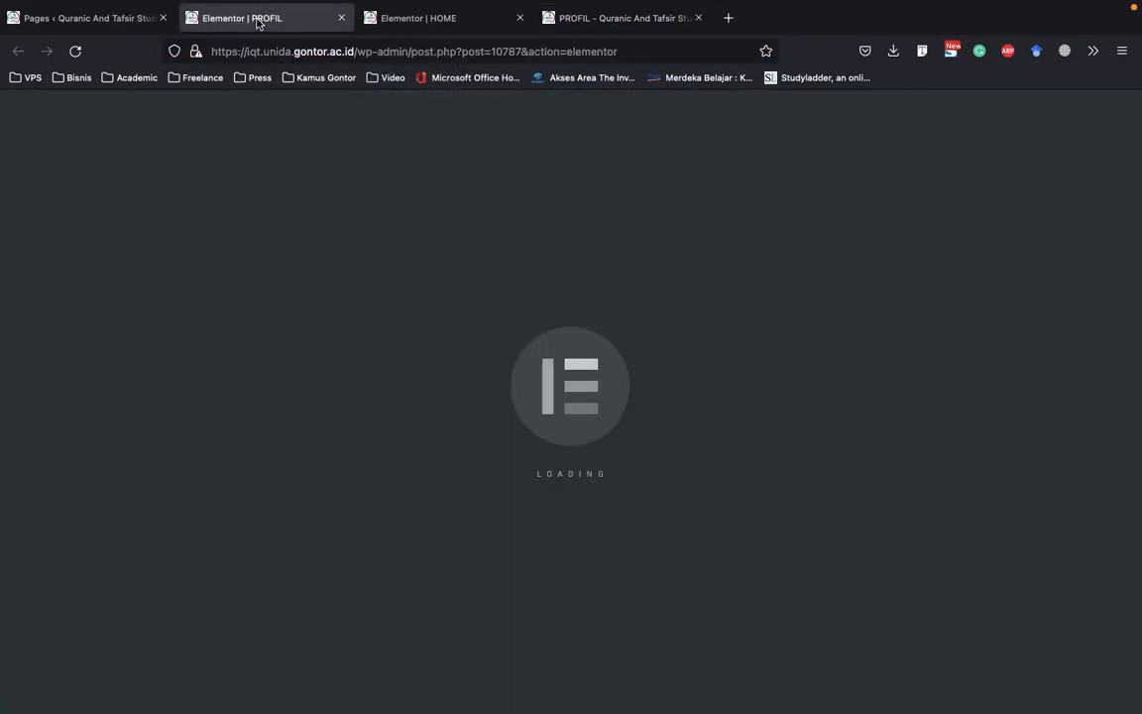
{"action": "left_click", "coordinate": [413, 18]}
{"action": "double_click", "coordinate": [86, 517]}
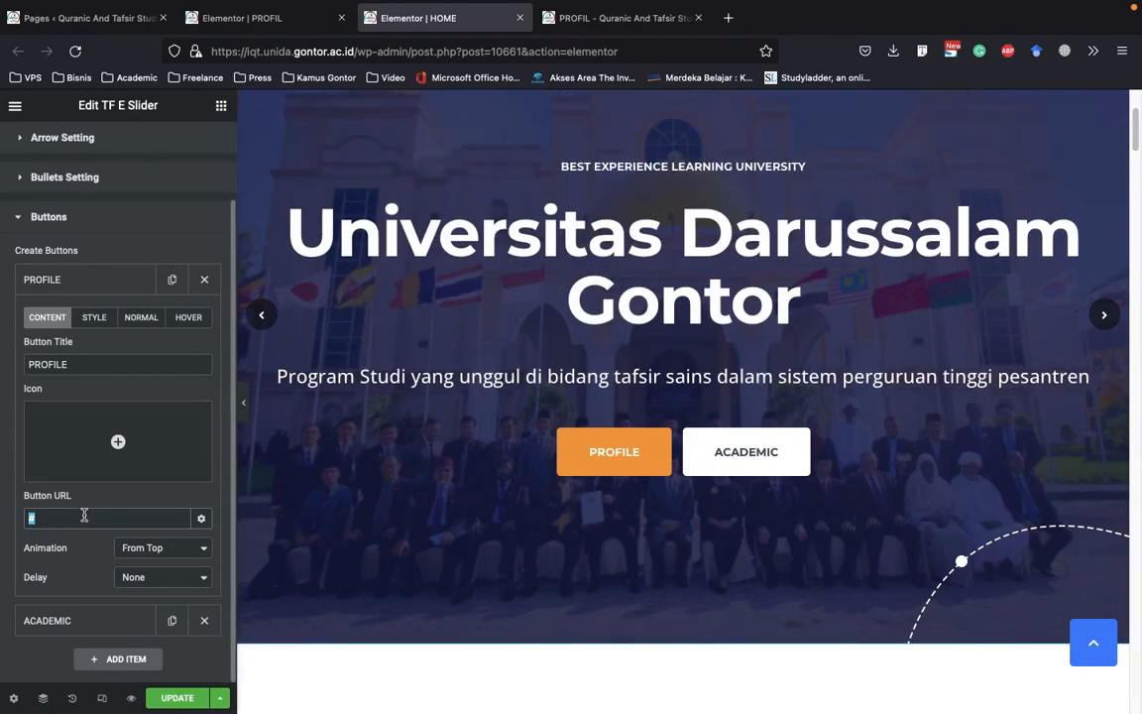
{"action": "right_click", "coordinate": [85, 517]}
{"action": "left_click", "coordinate": [104, 448]}
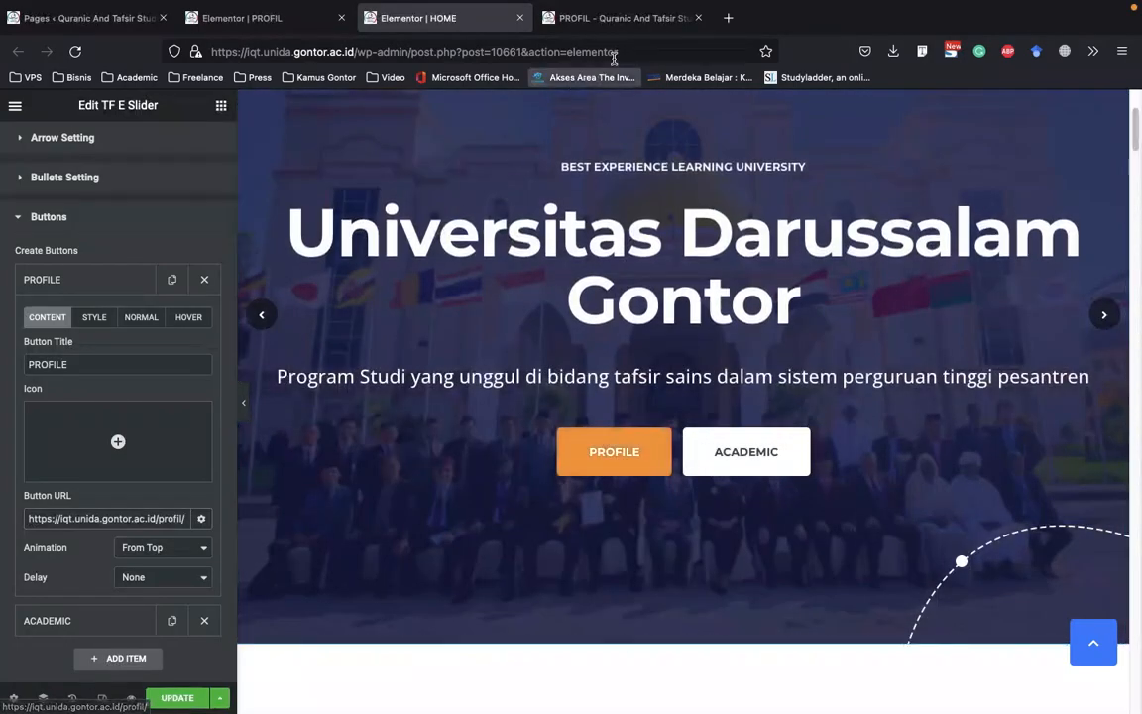
Open the AKADEMIK page on the live site and copy its address
{"action": "left_click", "coordinate": [631, 20]}
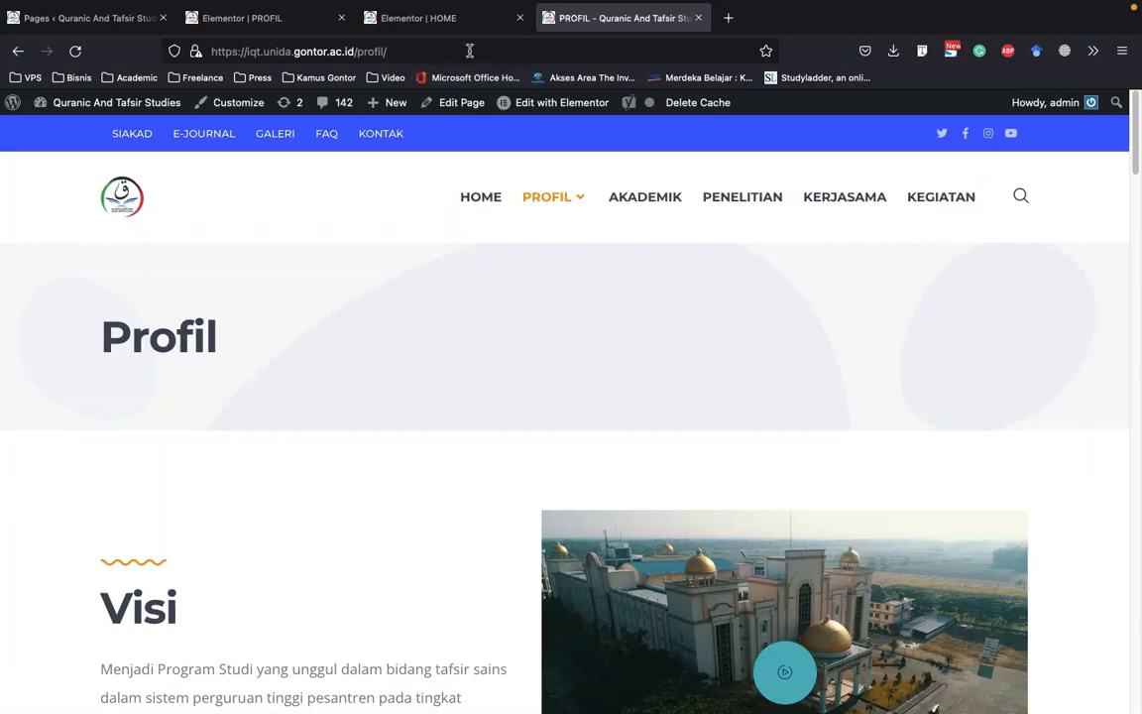
{"action": "left_click", "coordinate": [426, 18]}
{"action": "left_click", "coordinate": [555, 18]}
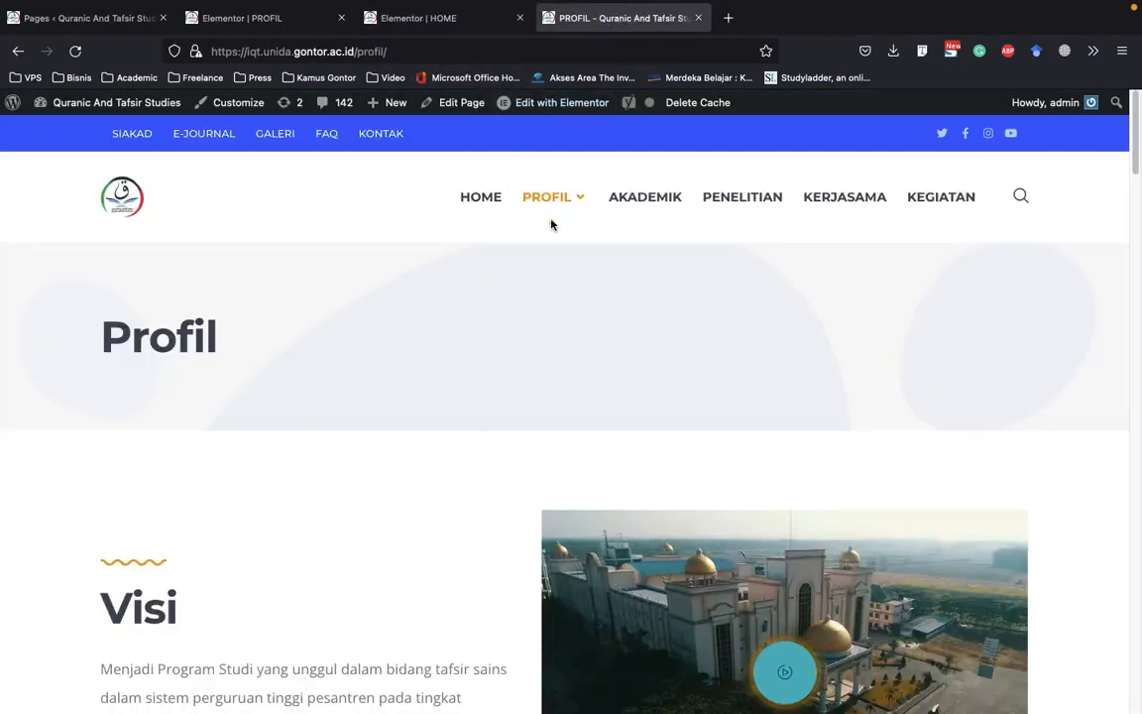
{"action": "left_click", "coordinate": [658, 208]}
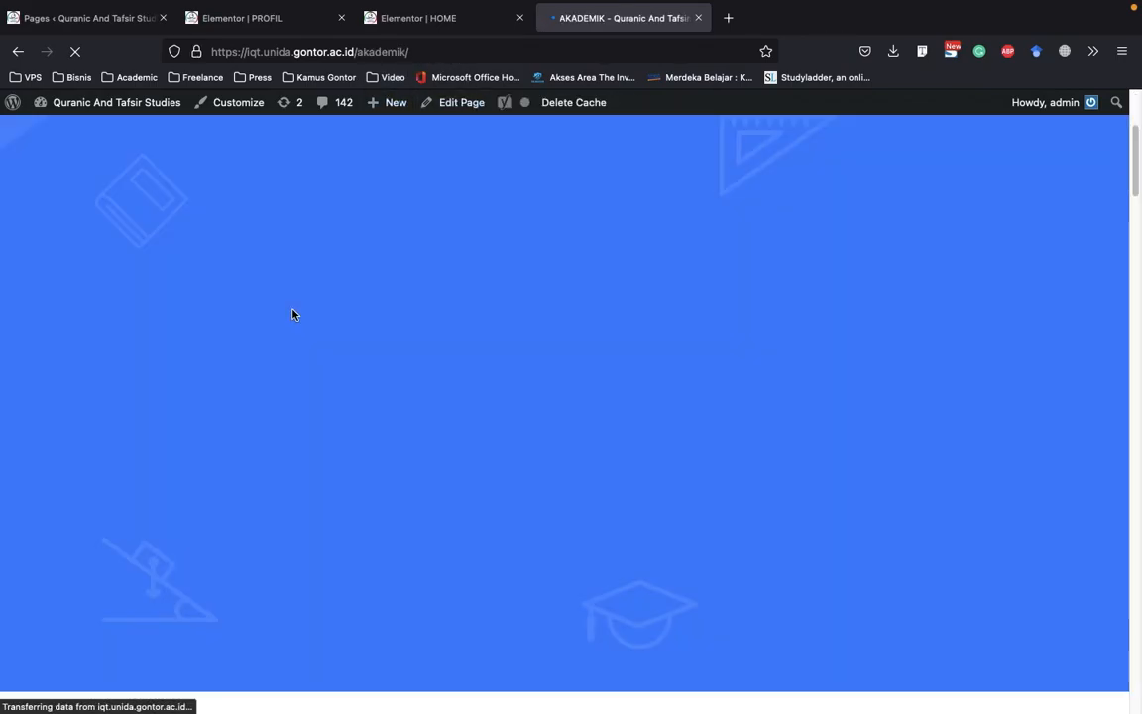
{"action": "left_click", "coordinate": [420, 51]}
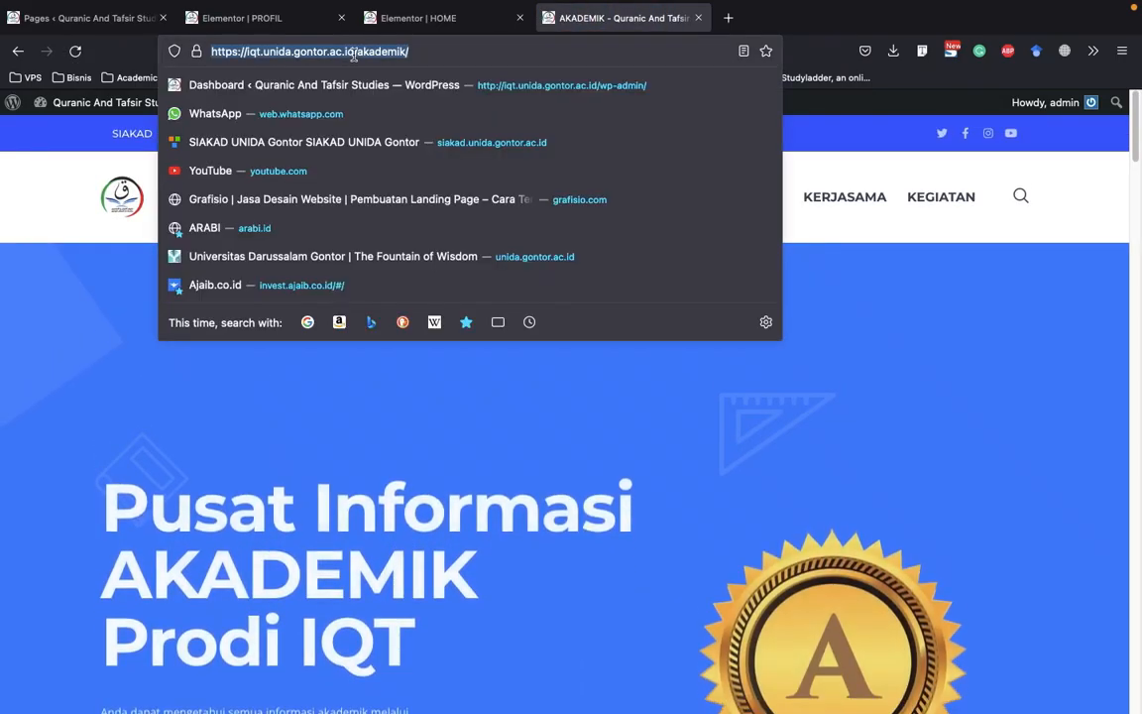
{"action": "right_click", "coordinate": [357, 52]}
{"action": "left_click", "coordinate": [405, 118]}
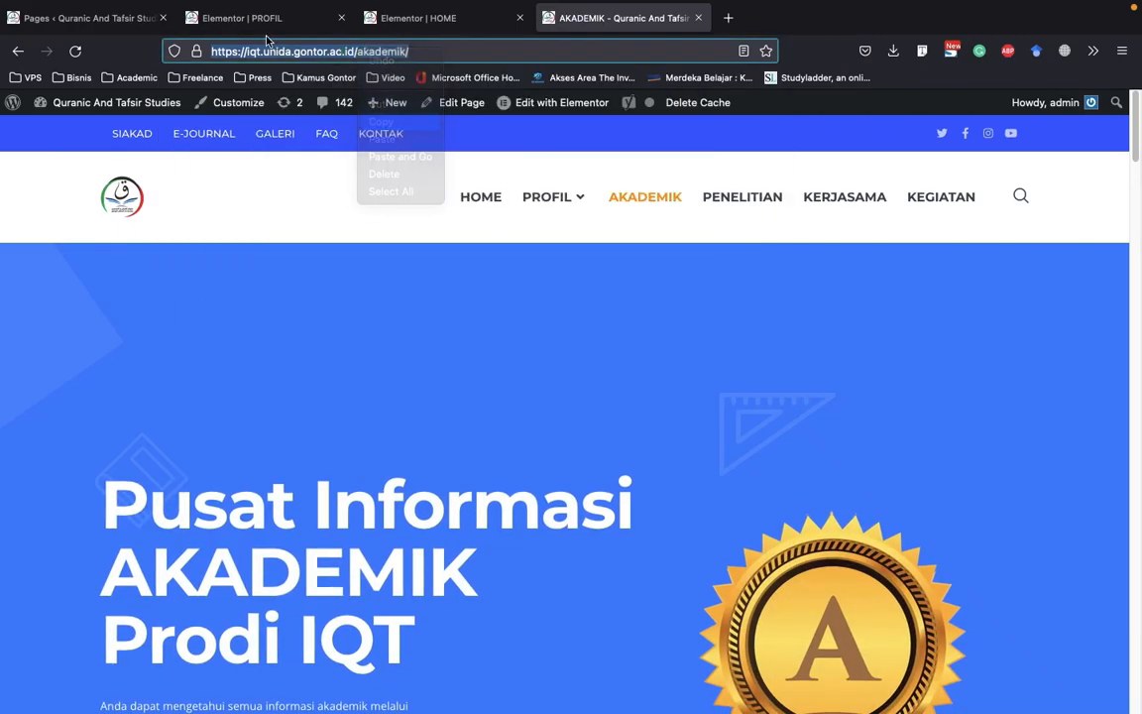
{"action": "left_click", "coordinate": [416, 17]}
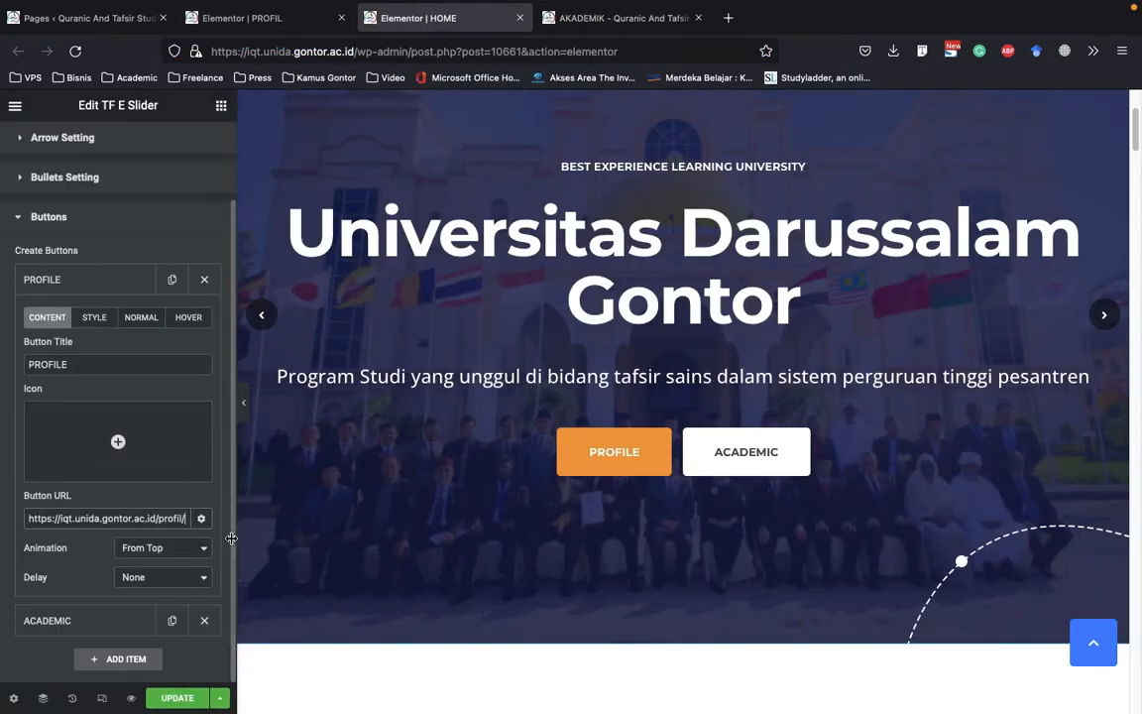
{"action": "left_click", "coordinate": [69, 280]}
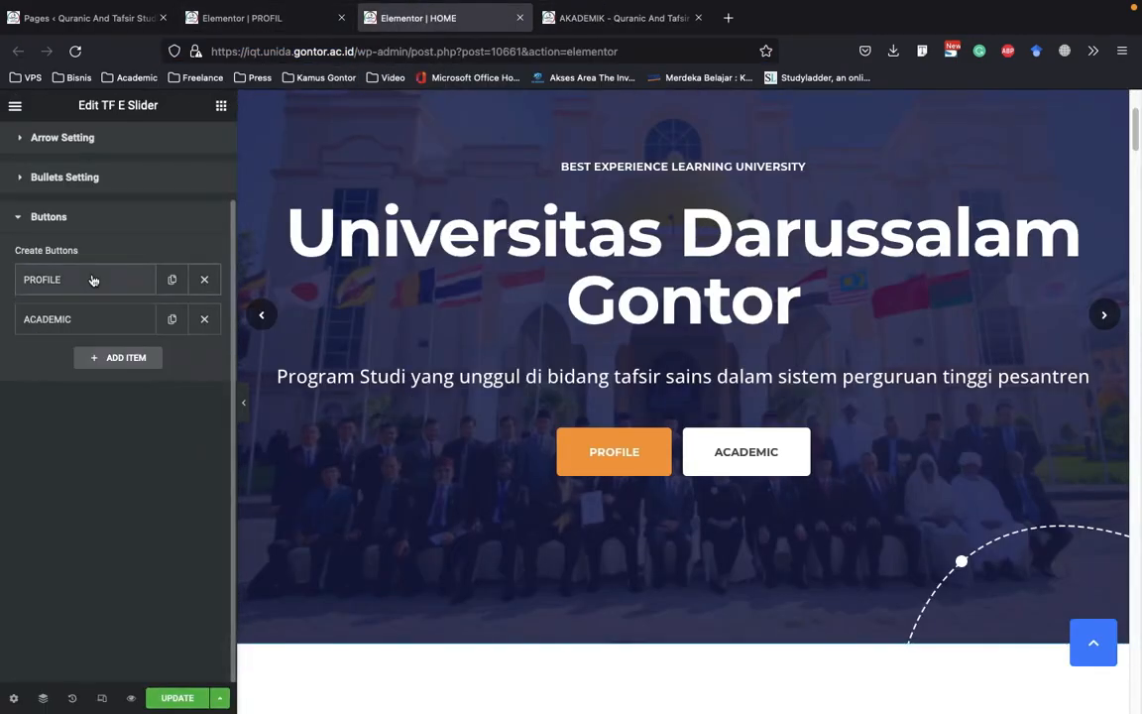
{"action": "left_click", "coordinate": [71, 324]}
{"action": "left_click", "coordinate": [16, 556]}
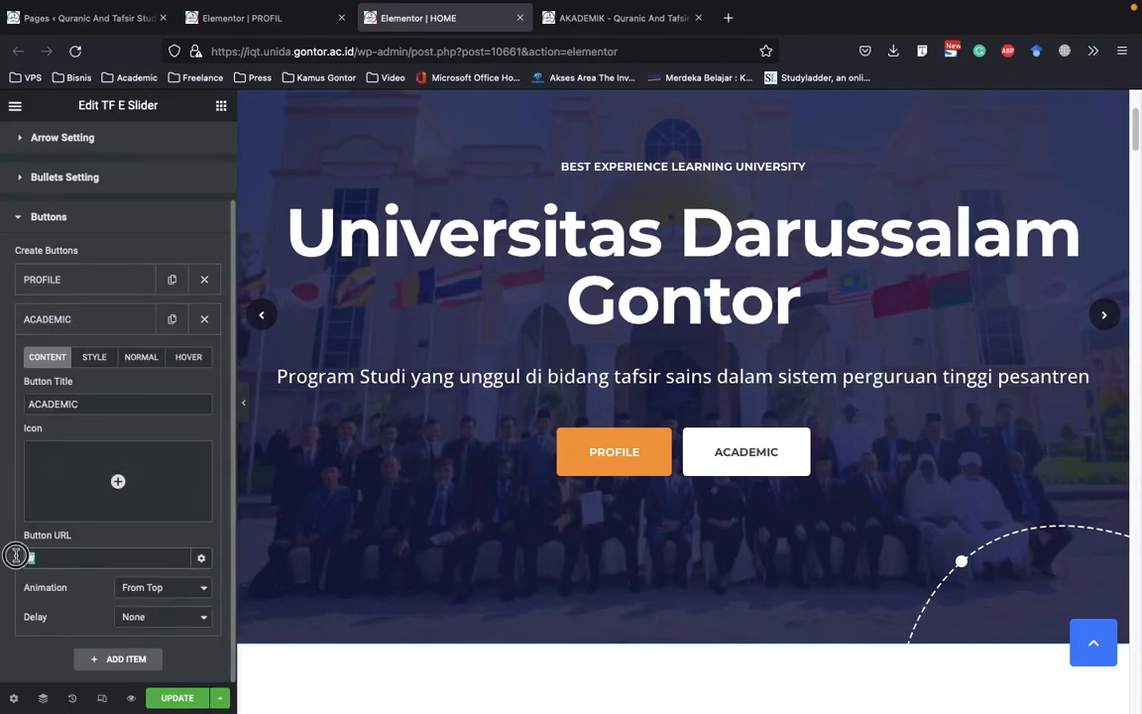
{"action": "right_click", "coordinate": [35, 557]}
{"action": "left_click", "coordinate": [79, 521]}
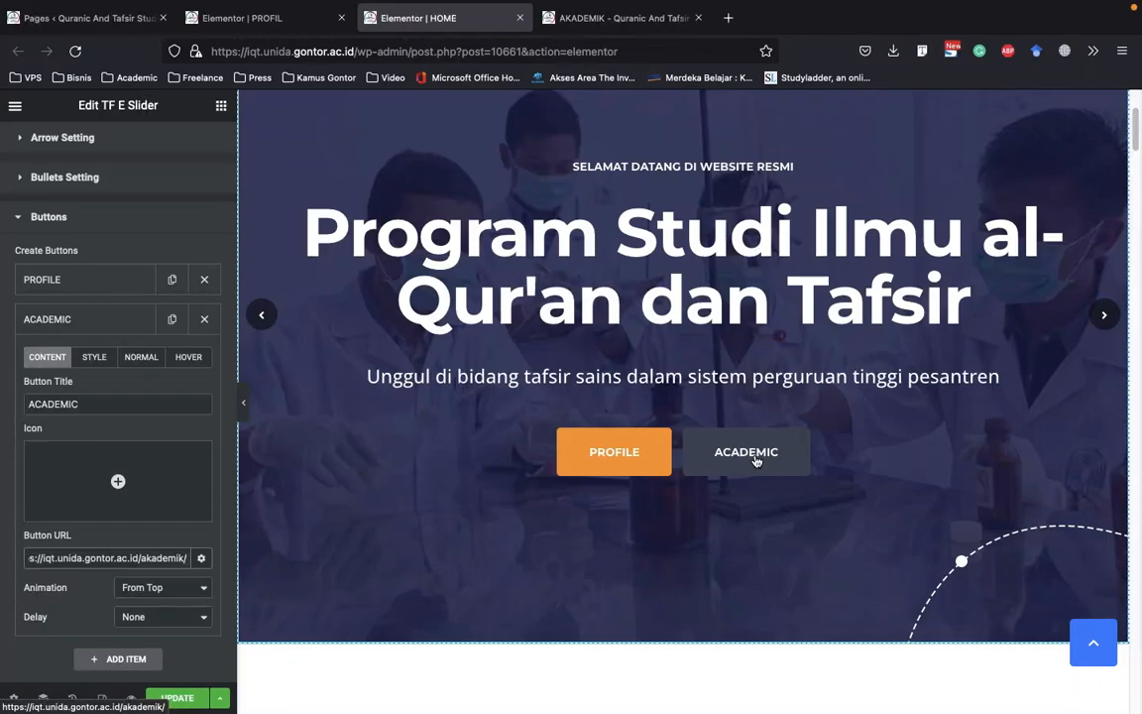
{"action": "left_click", "coordinate": [96, 323]}
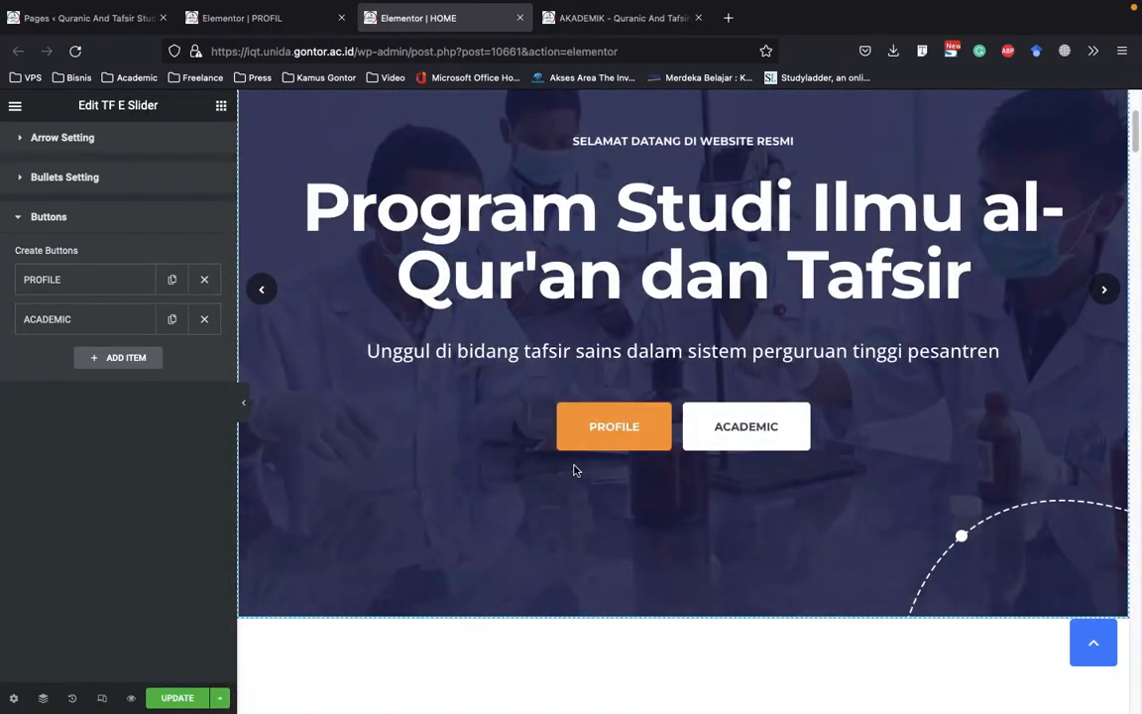
Look over the edited hero slider and update the HOME page to save the changes
{"action": "scroll", "coordinate": [733, 397], "scroll_direction": "up", "scroll_amount": 3}
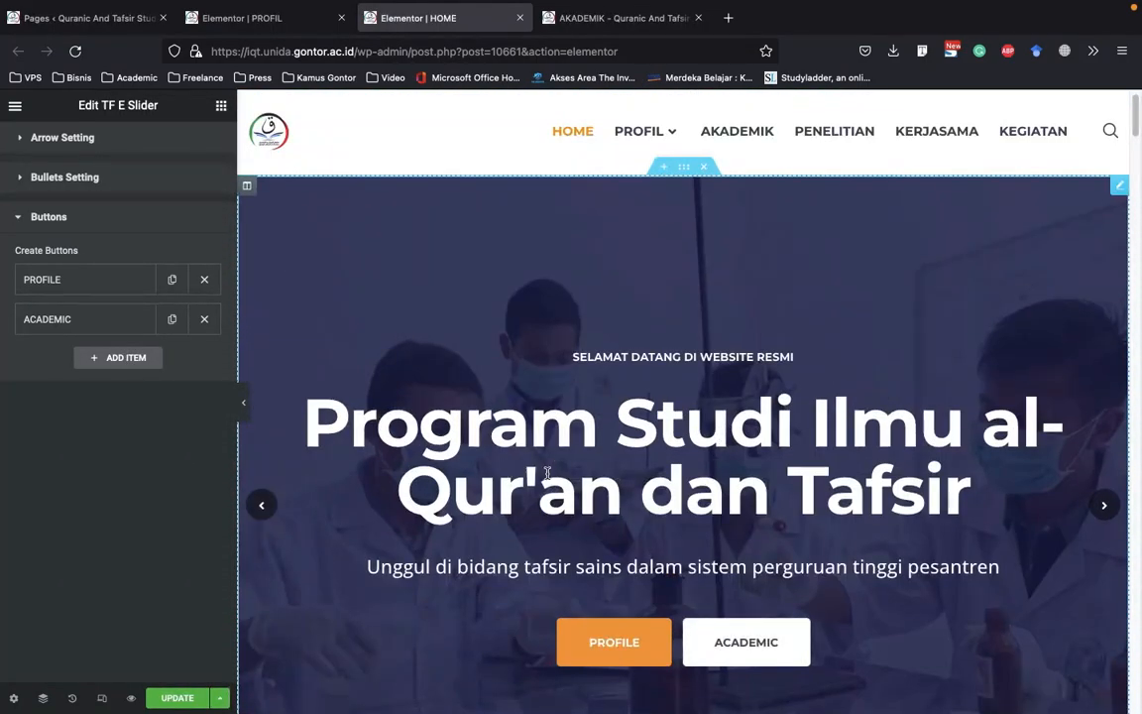
{"action": "scroll", "coordinate": [572, 363], "scroll_direction": "down", "scroll_amount": 3}
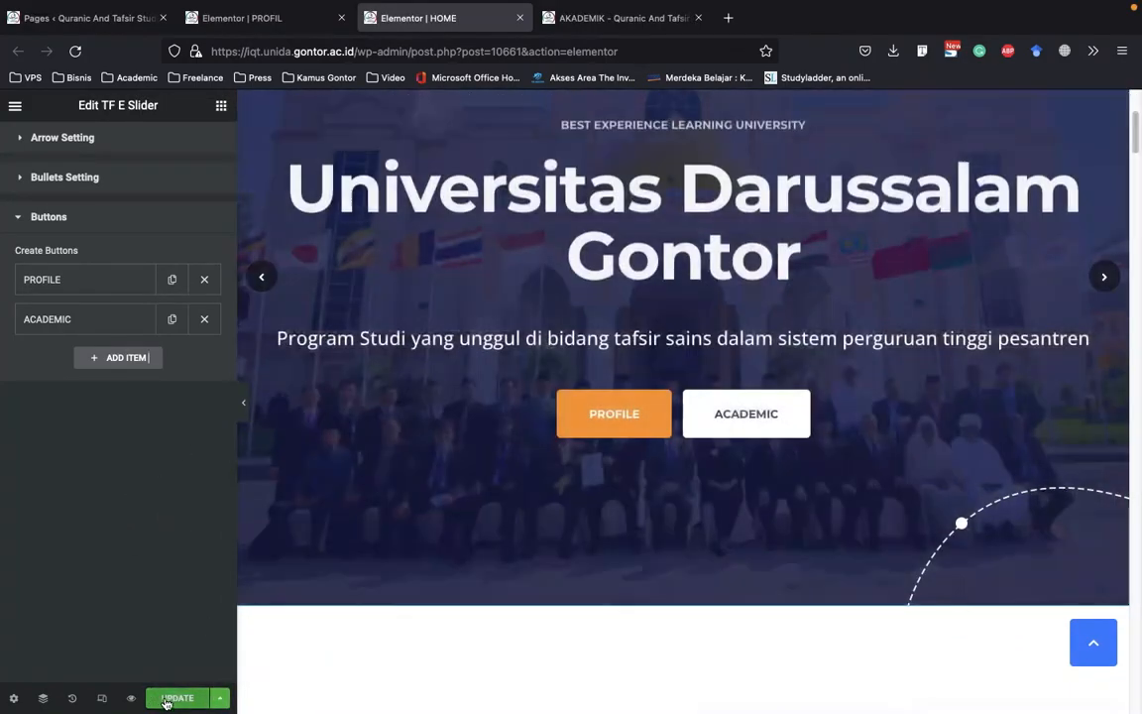
{"action": "left_click", "coordinate": [178, 700]}
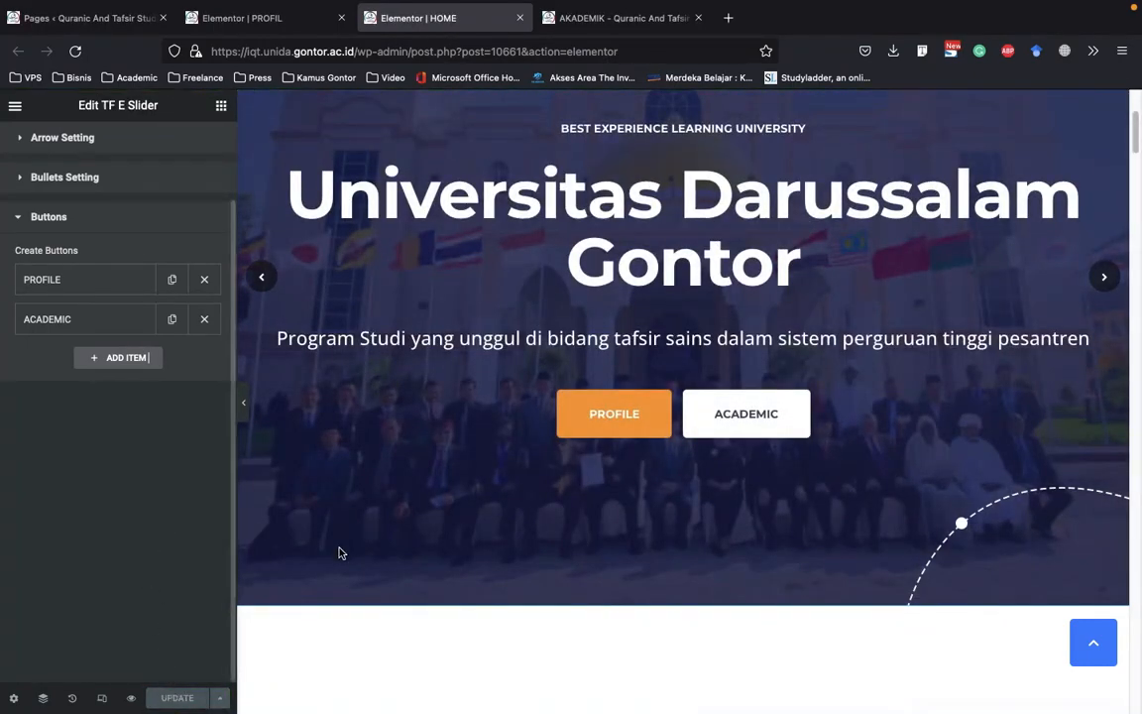
Open the "Welcome To Our Department. We Start Science 2011" heading for editing and examine its title text
{"action": "scroll", "coordinate": [395, 562], "scroll_direction": "down", "scroll_amount": 2}
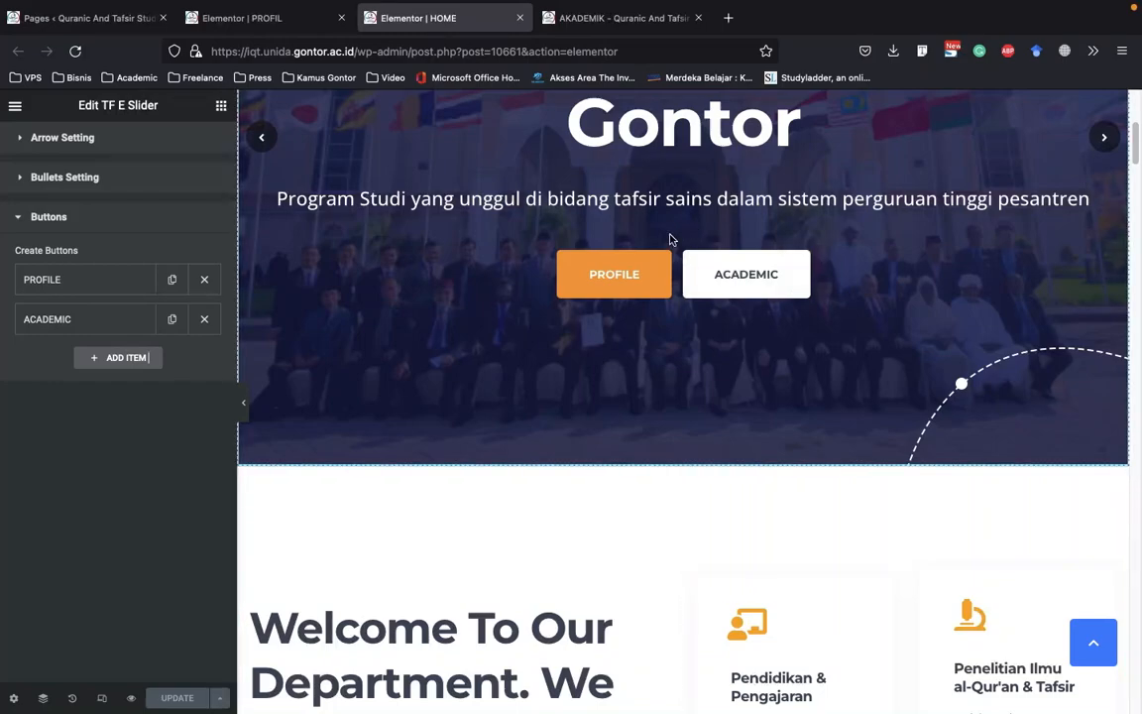
{"action": "scroll", "coordinate": [501, 308], "scroll_direction": "down", "scroll_amount": 2}
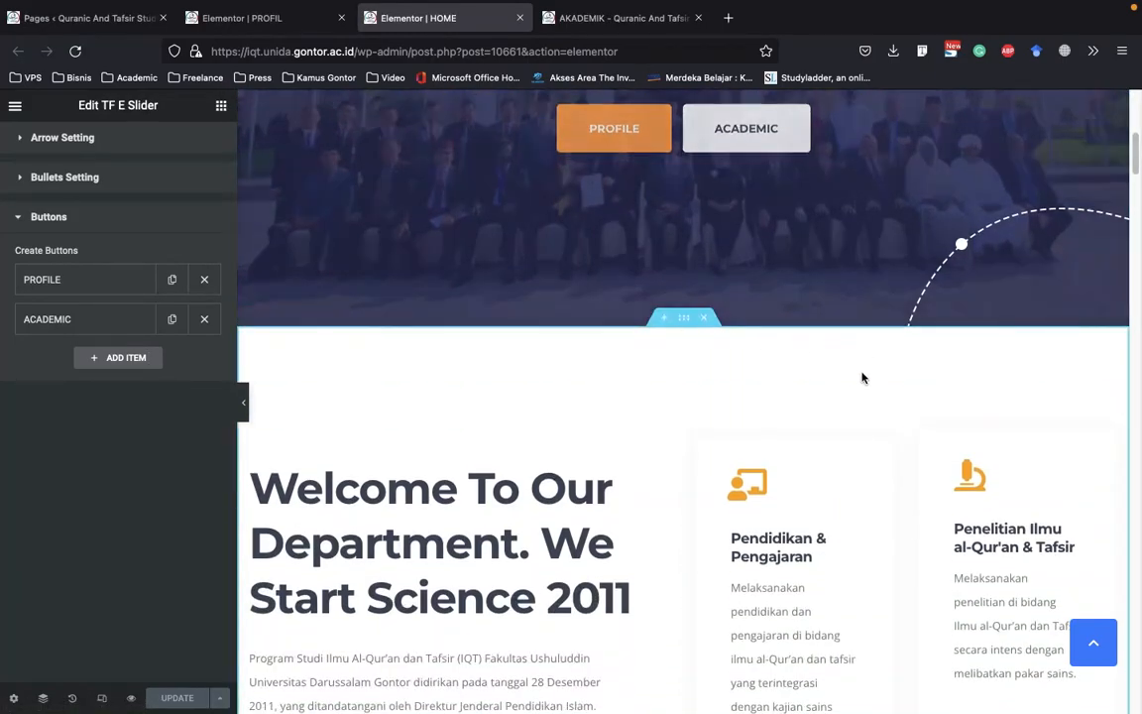
{"action": "scroll", "coordinate": [863, 378], "scroll_direction": "down", "scroll_amount": 4}
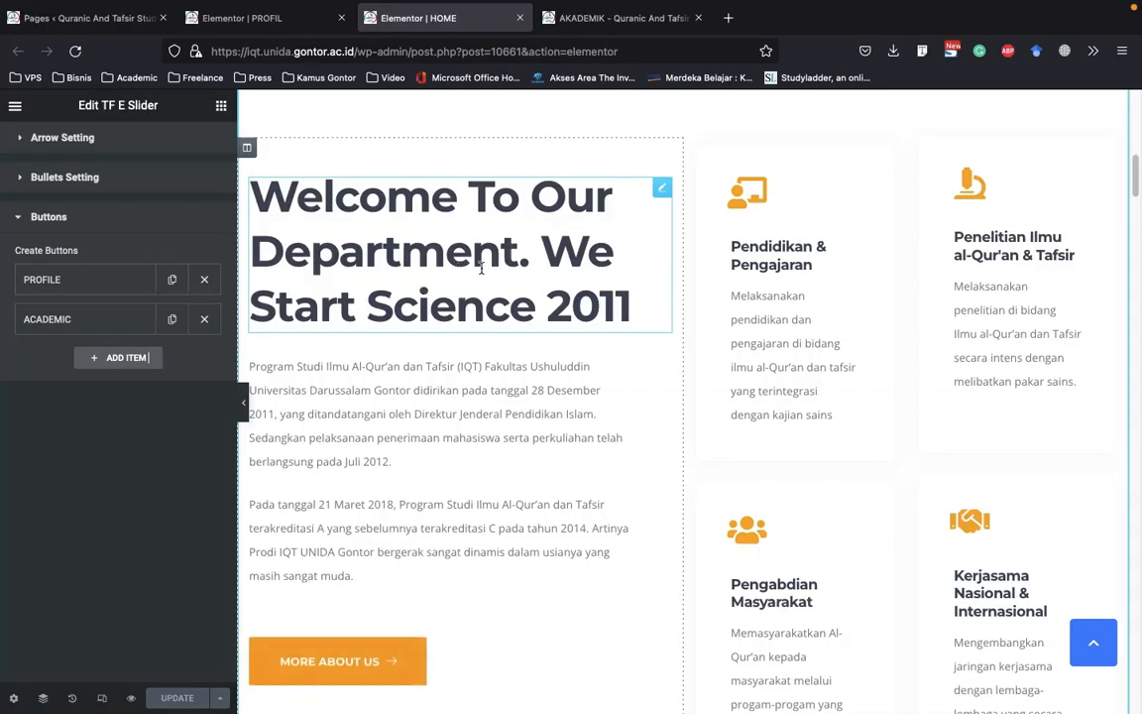
{"action": "left_click", "coordinate": [446, 242]}
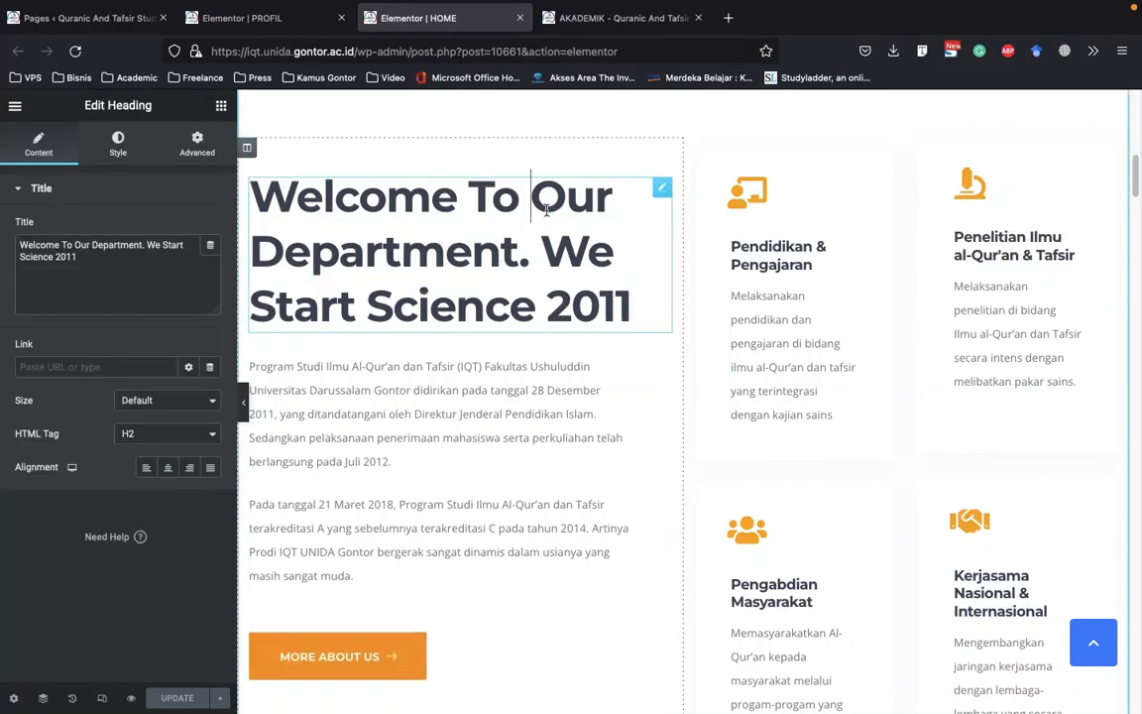
{"action": "left_click", "coordinate": [665, 188]}
{"action": "left_click_drag", "start_coordinate": [94, 258], "coordinate": [3, 238]}
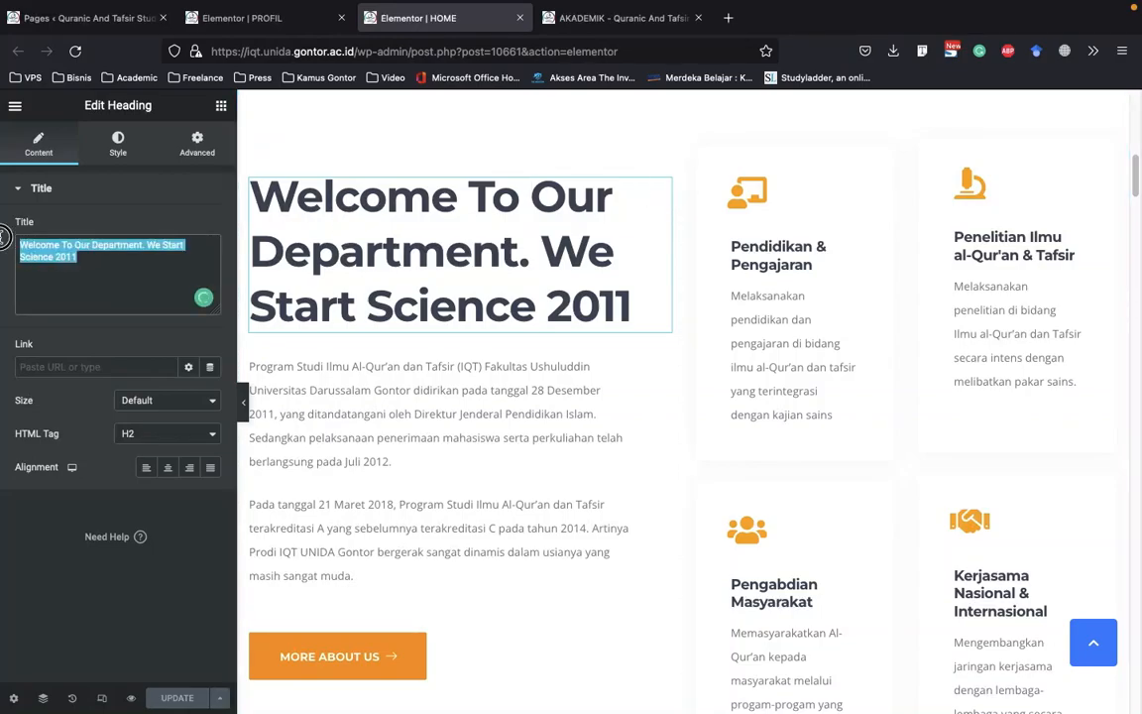
{"action": "left_click", "coordinate": [97, 262]}
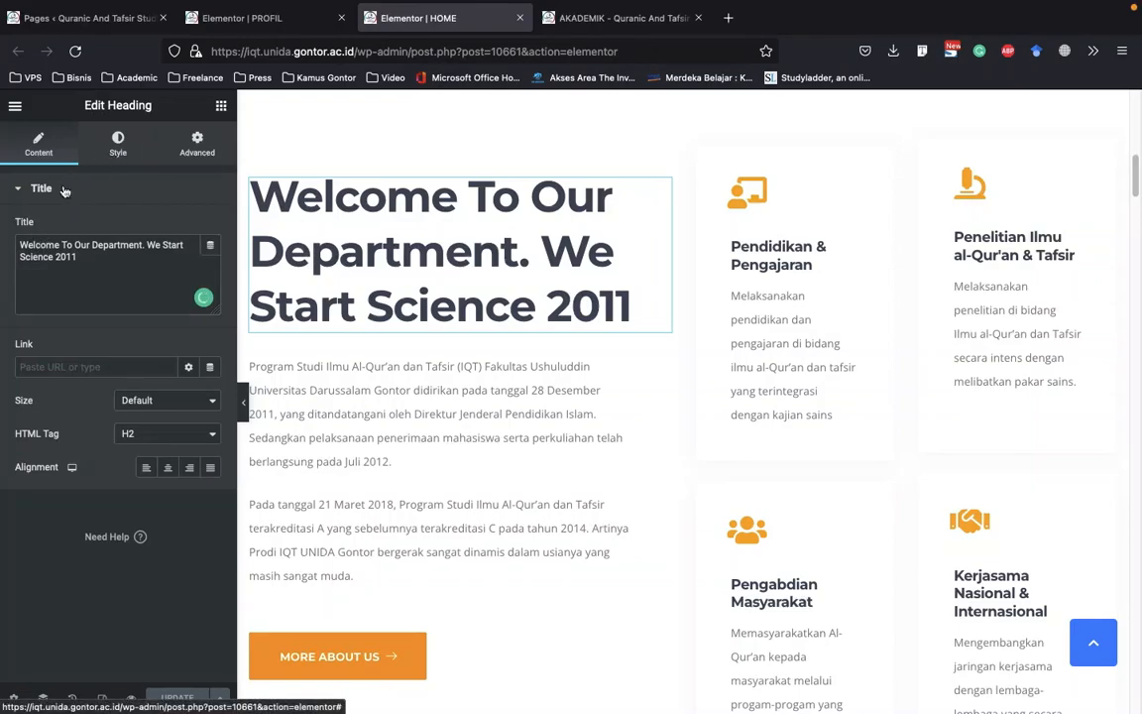
Set the welcome heading's text color to dark blue #062360
{"action": "left_click", "coordinate": [118, 145]}
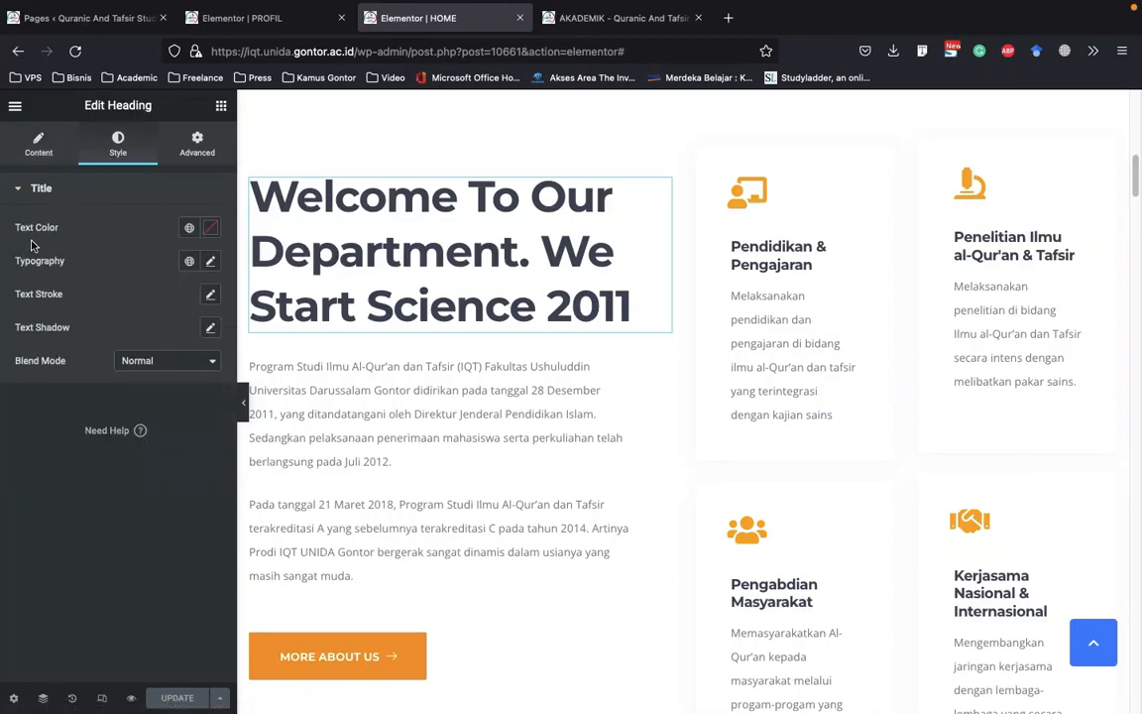
{"action": "left_click", "coordinate": [212, 229]}
{"action": "left_click", "coordinate": [173, 347]}
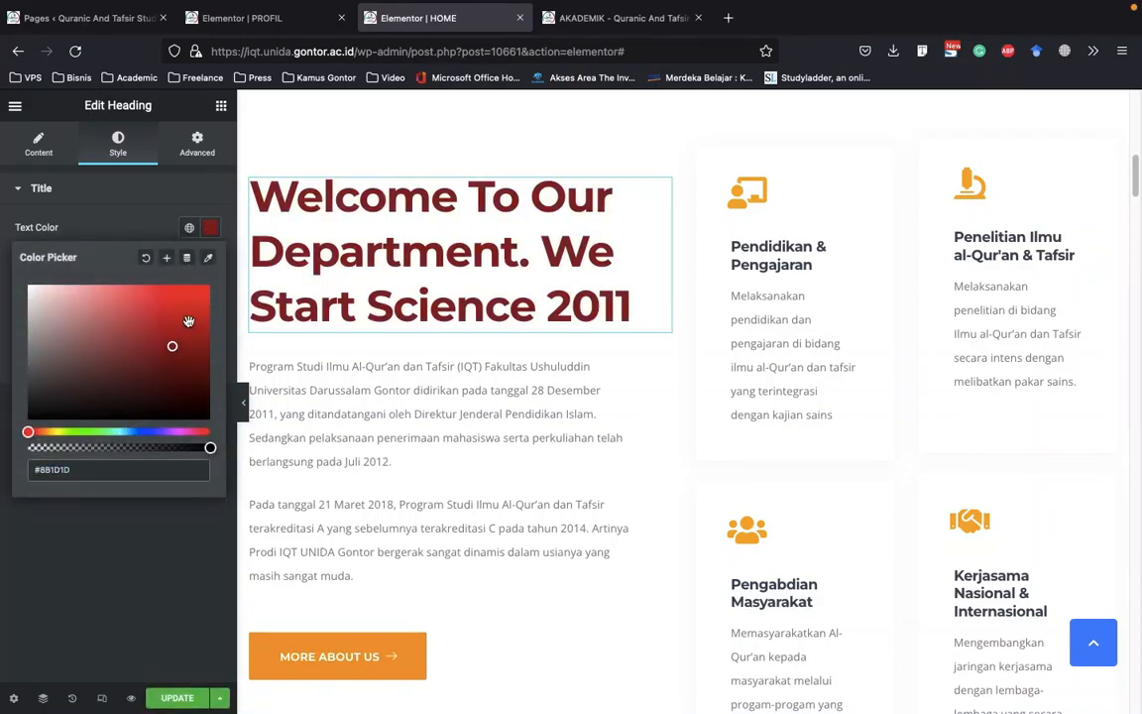
{"action": "left_click", "coordinate": [124, 432]}
{"action": "left_click", "coordinate": [187, 380]}
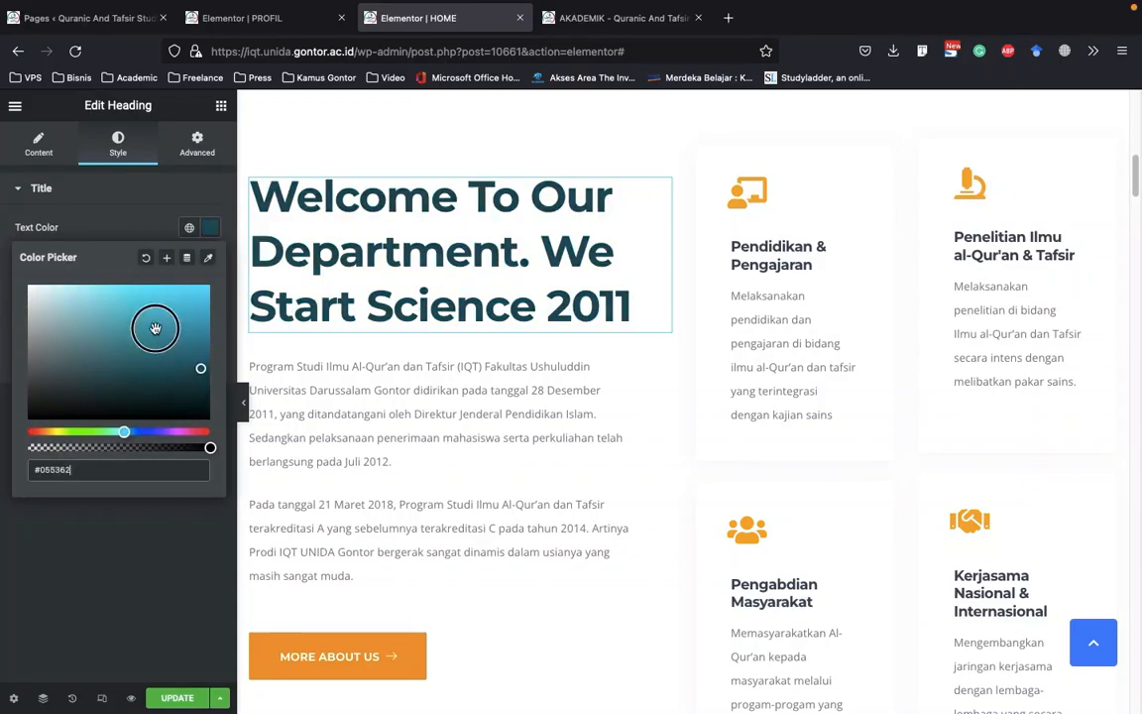
{"action": "left_click_drag", "start_coordinate": [189, 381], "coordinate": [197, 382]}
{"action": "left_click_drag", "start_coordinate": [124, 433], "coordinate": [140, 432]}
{"action": "left_click_drag", "start_coordinate": [196, 339], "coordinate": [198, 347]}
{"action": "left_click", "coordinate": [199, 369]}
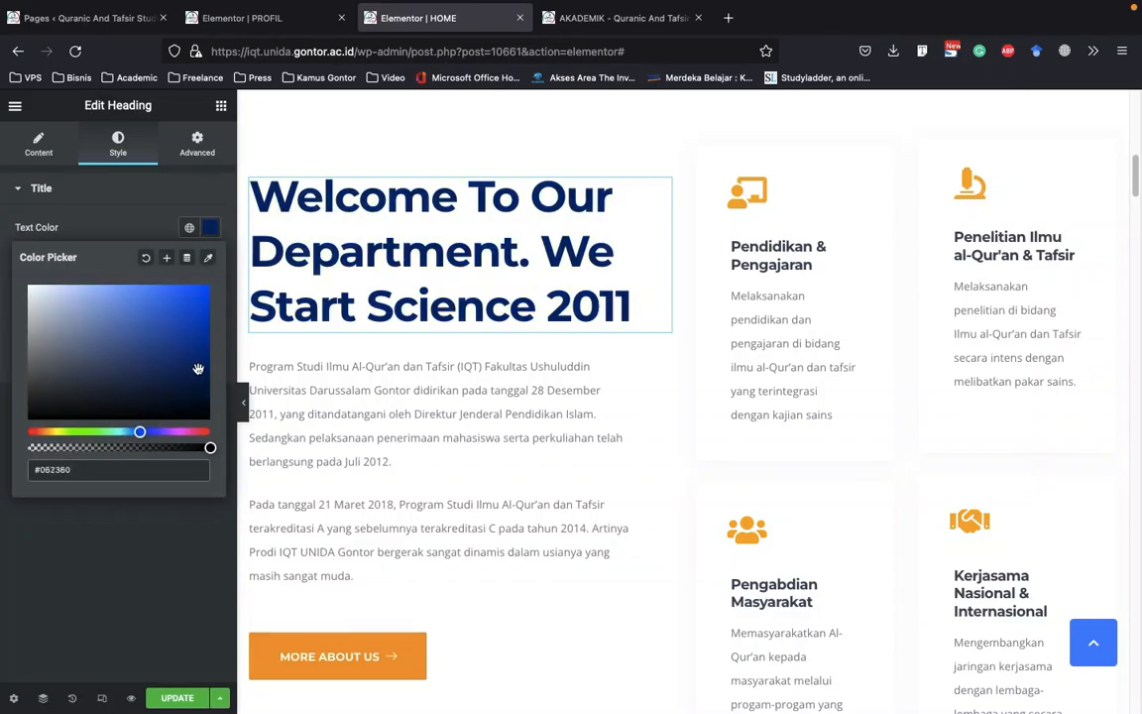
{"action": "left_click", "coordinate": [210, 228]}
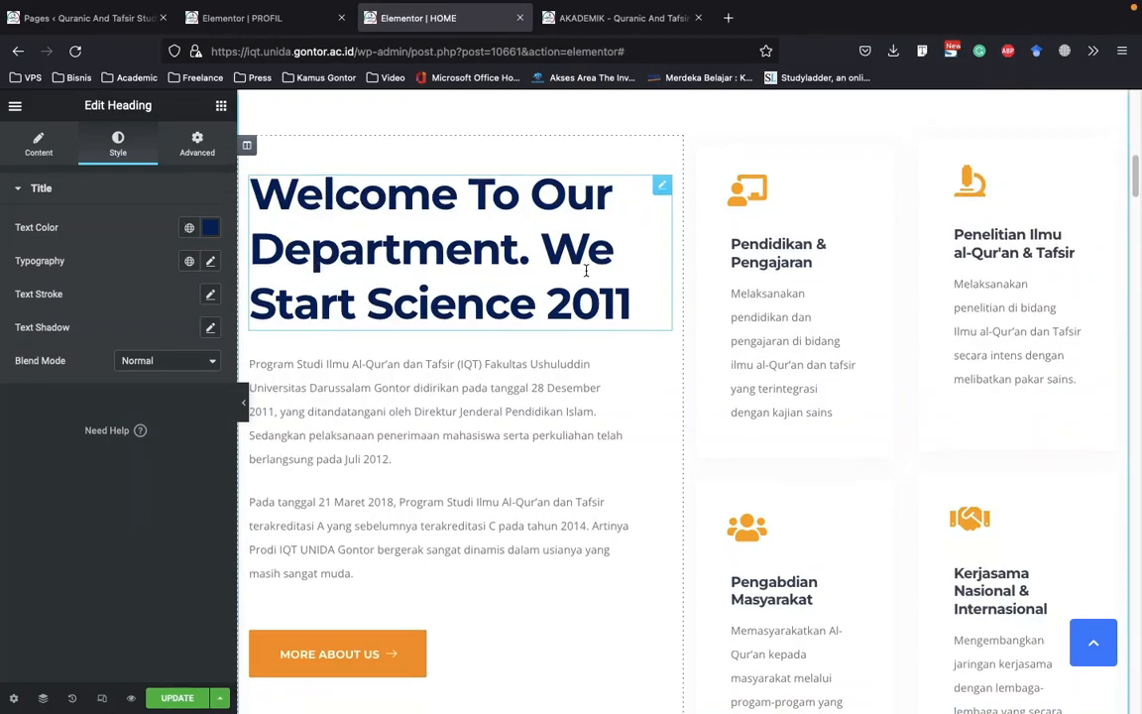
Examine the welcome heading's typography options, including the available font families
{"action": "scroll", "coordinate": [586, 269], "scroll_direction": "down", "scroll_amount": 1}
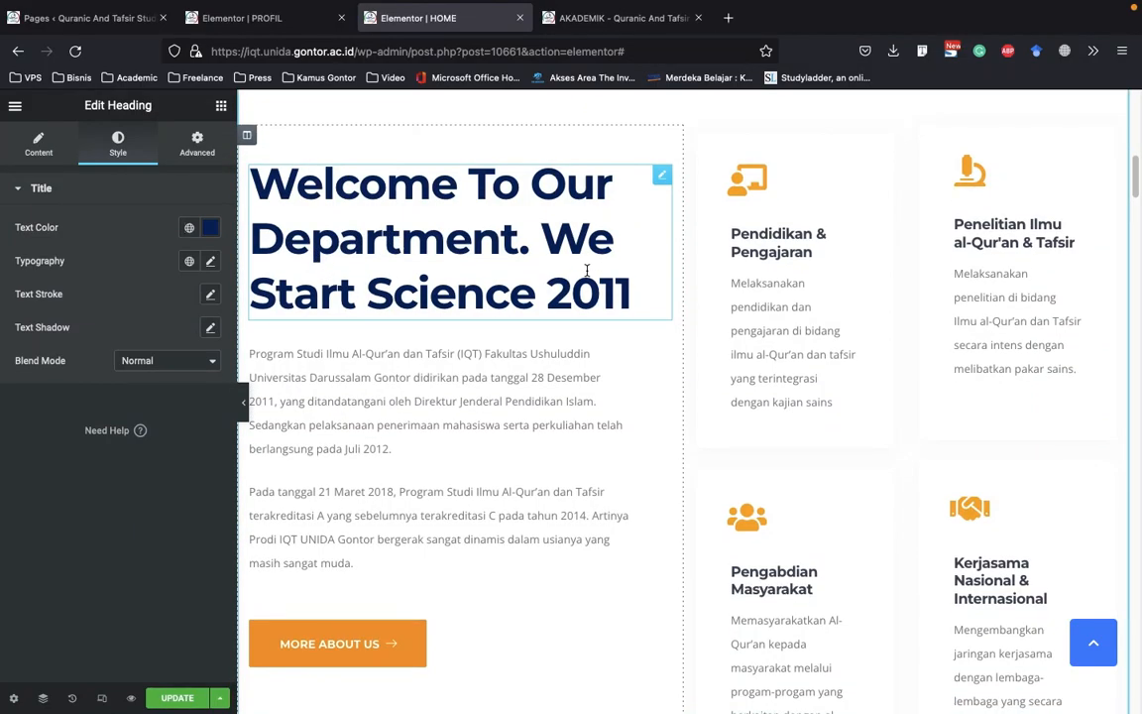
{"action": "left_click_drag", "start_coordinate": [69, 266], "coordinate": [16, 262]}
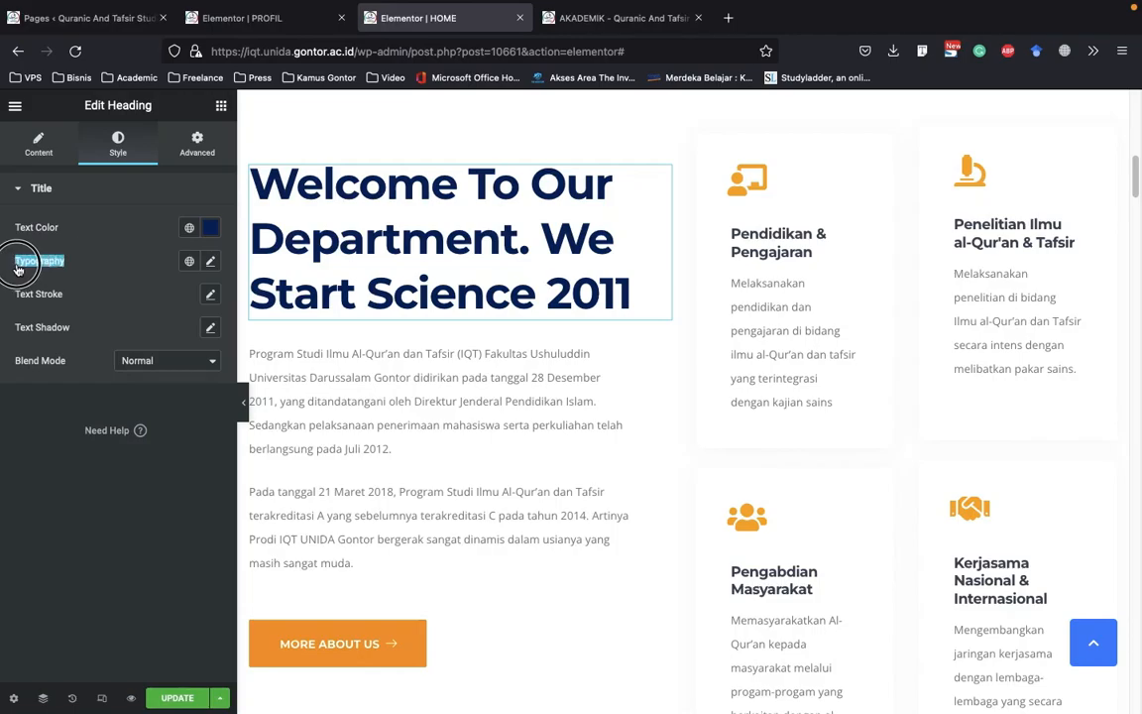
{"action": "left_click", "coordinate": [209, 263]}
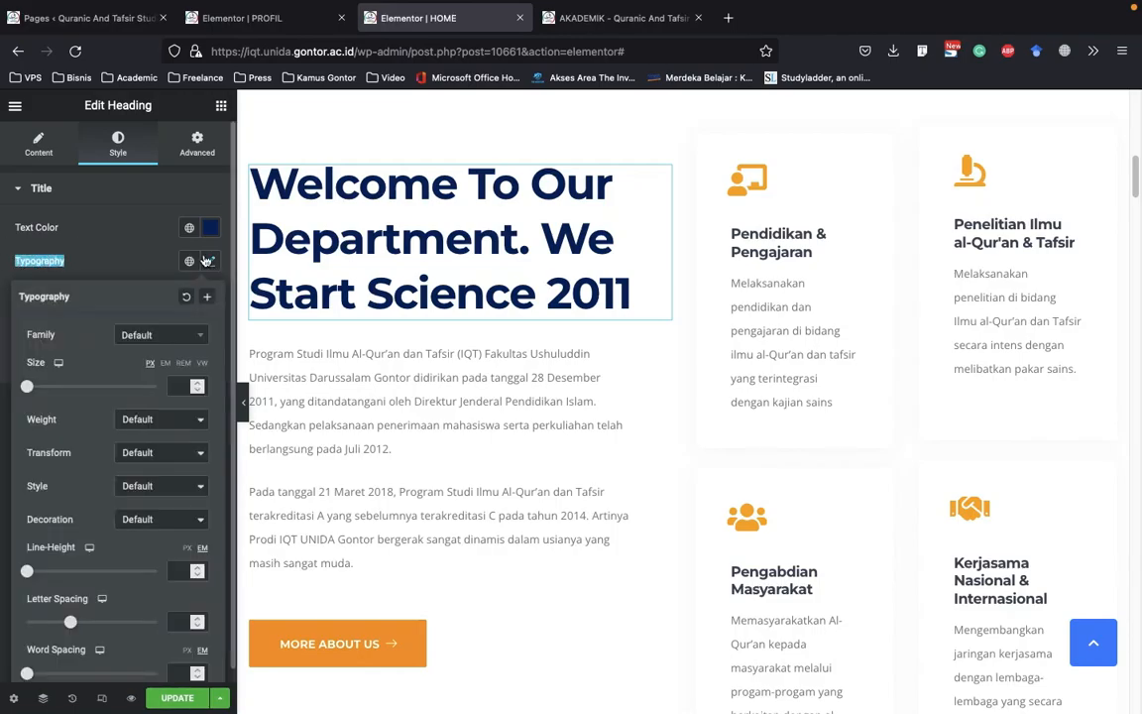
{"action": "scroll", "coordinate": [76, 337], "scroll_direction": "down", "scroll_amount": 1}
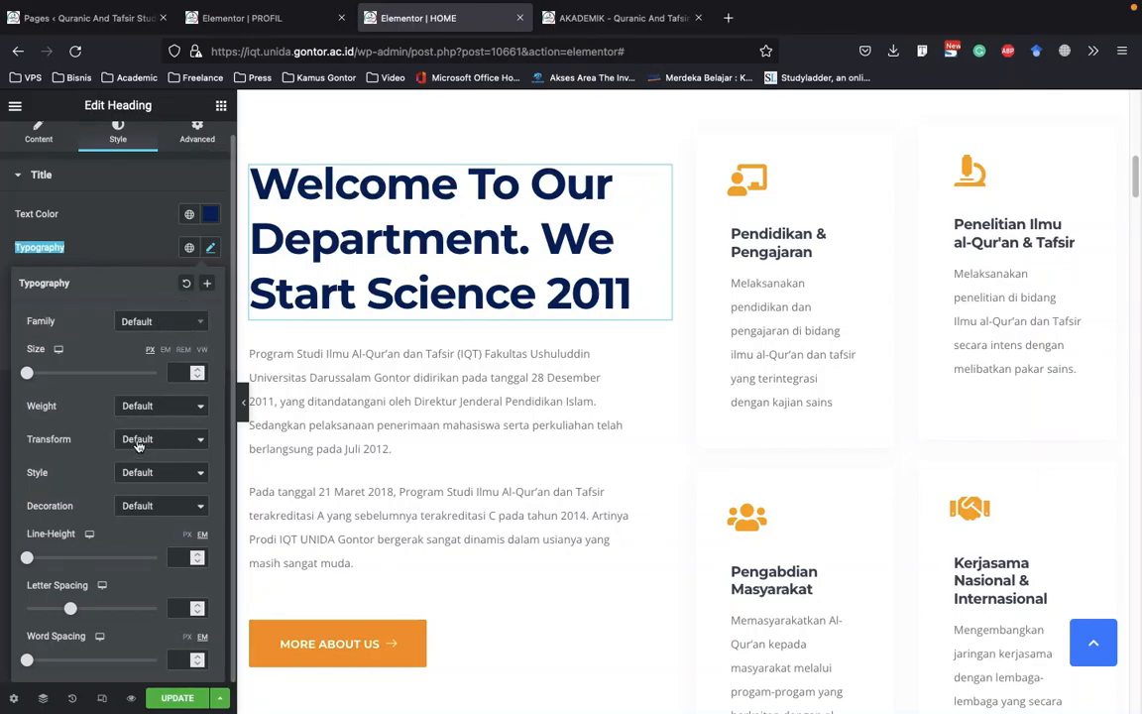
{"action": "left_click", "coordinate": [153, 322]}
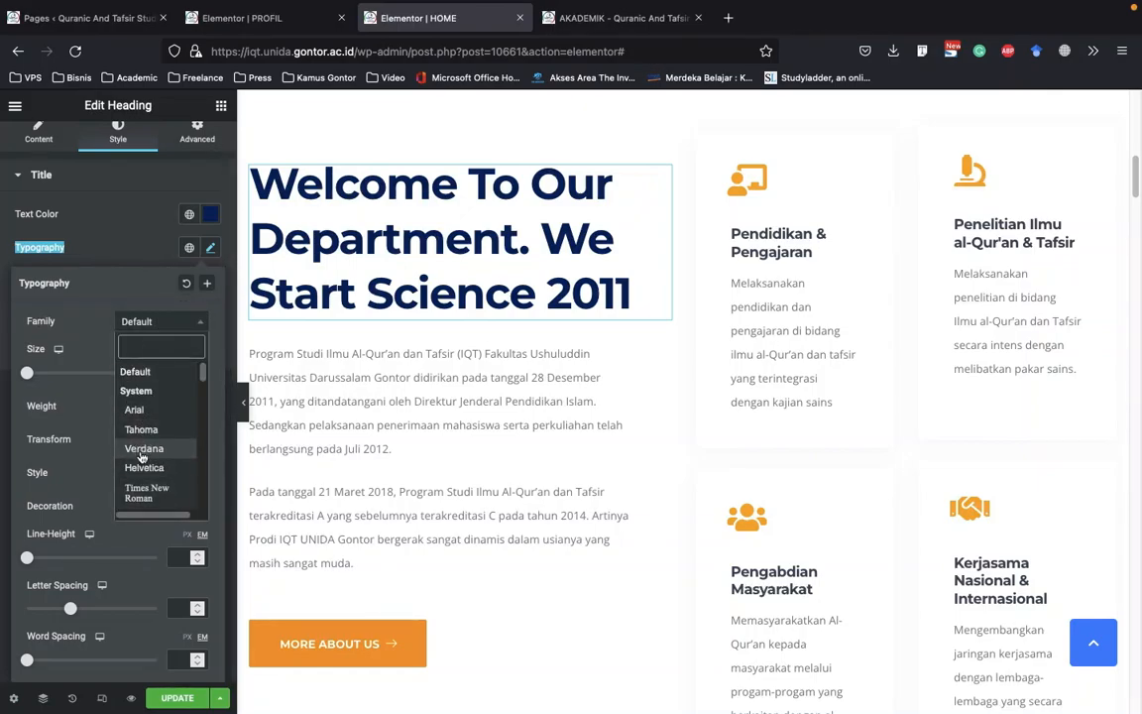
{"action": "left_click", "coordinate": [105, 244]}
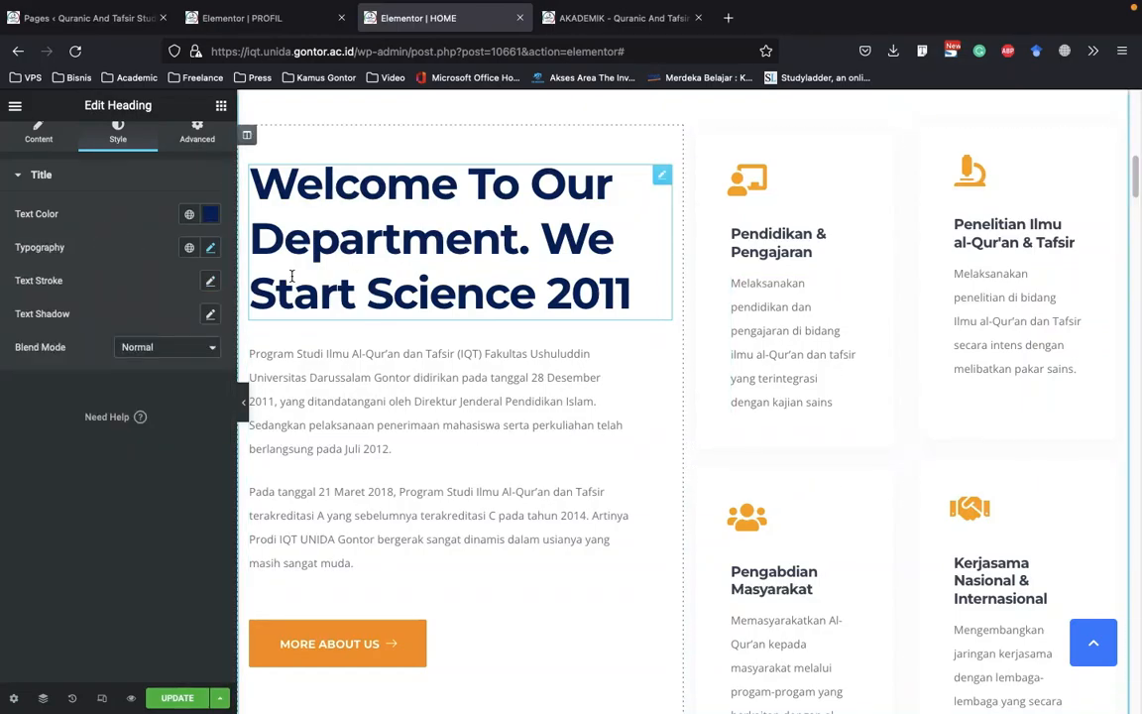
{"action": "scroll", "coordinate": [337, 277], "scroll_direction": "up", "scroll_amount": 2}
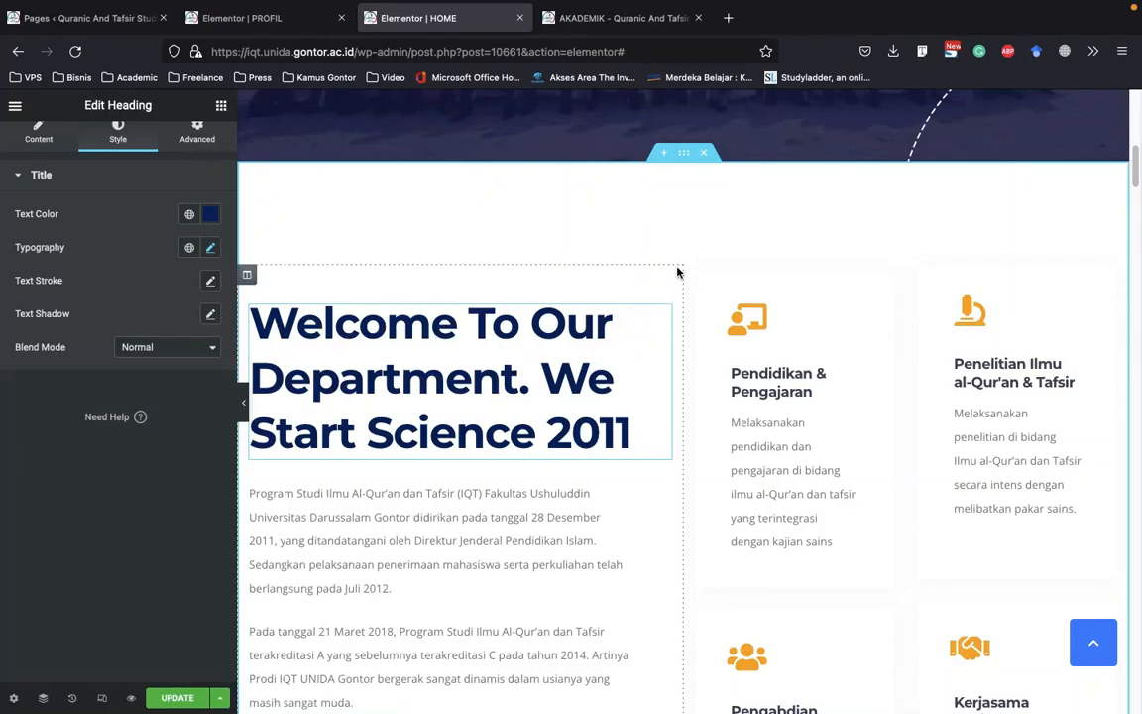
{"action": "scroll", "coordinate": [589, 255], "scroll_direction": "down", "scroll_amount": 2}
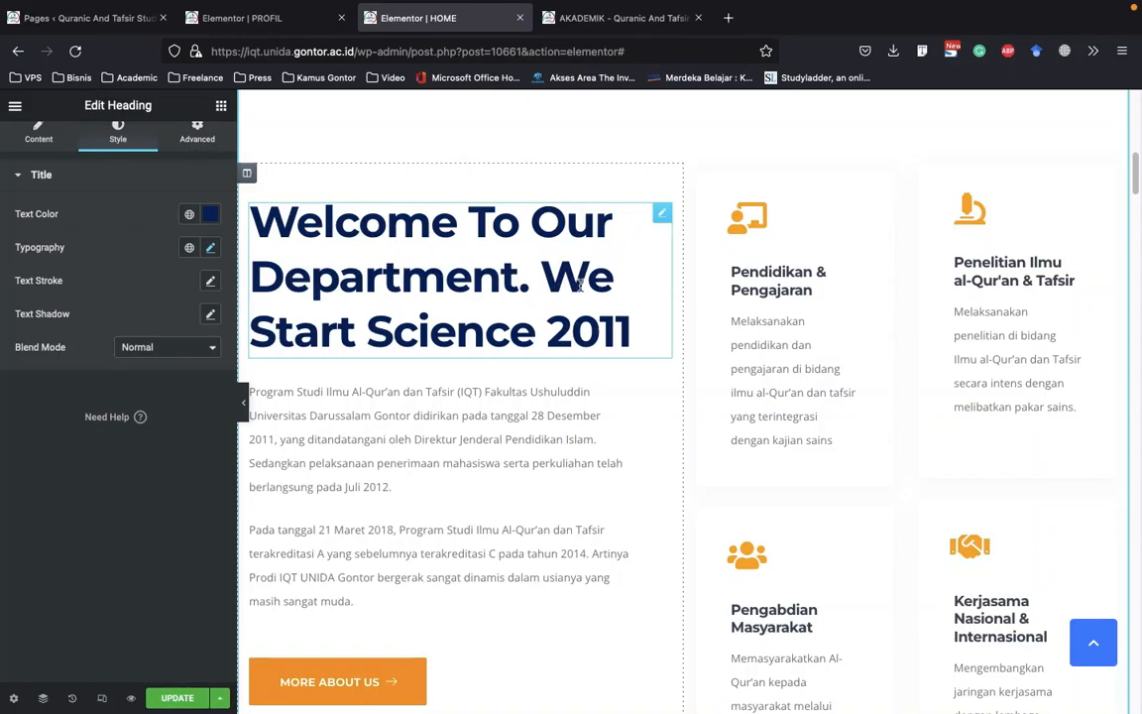
Open the paragraph text below the welcome heading for editing and read through its content
{"action": "scroll", "coordinate": [416, 332], "scroll_direction": "down", "scroll_amount": 1}
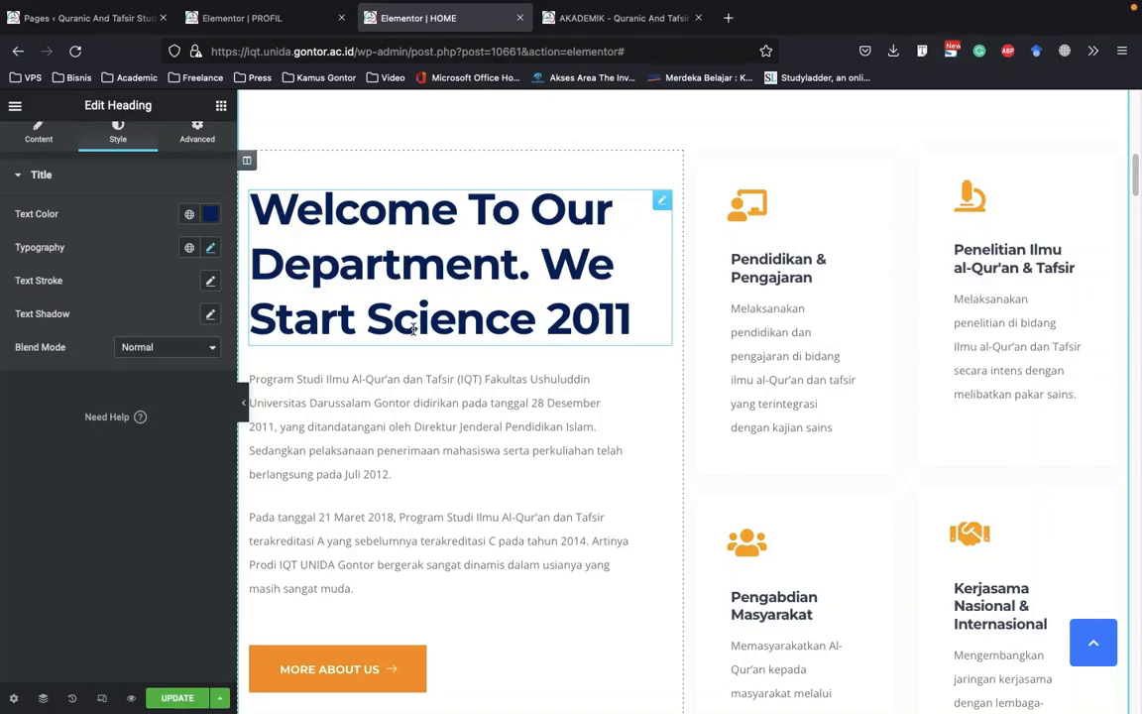
{"action": "scroll", "coordinate": [413, 328], "scroll_direction": "down", "scroll_amount": 2}
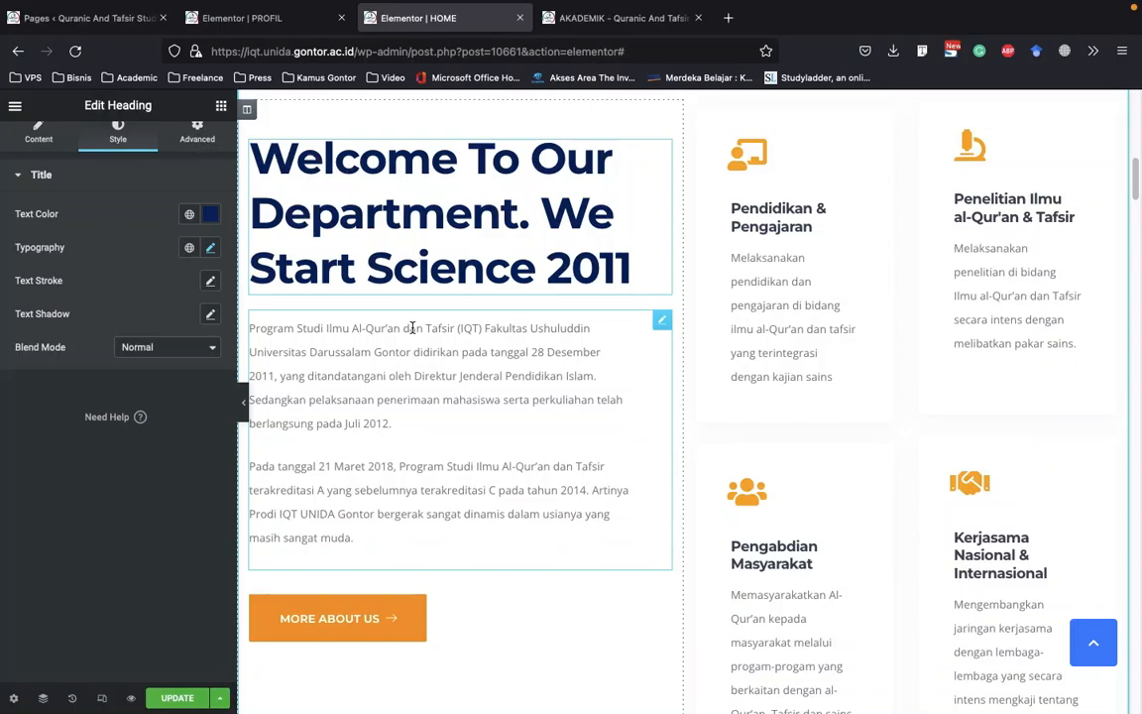
{"action": "scroll", "coordinate": [413, 328], "scroll_direction": "down", "scroll_amount": 2}
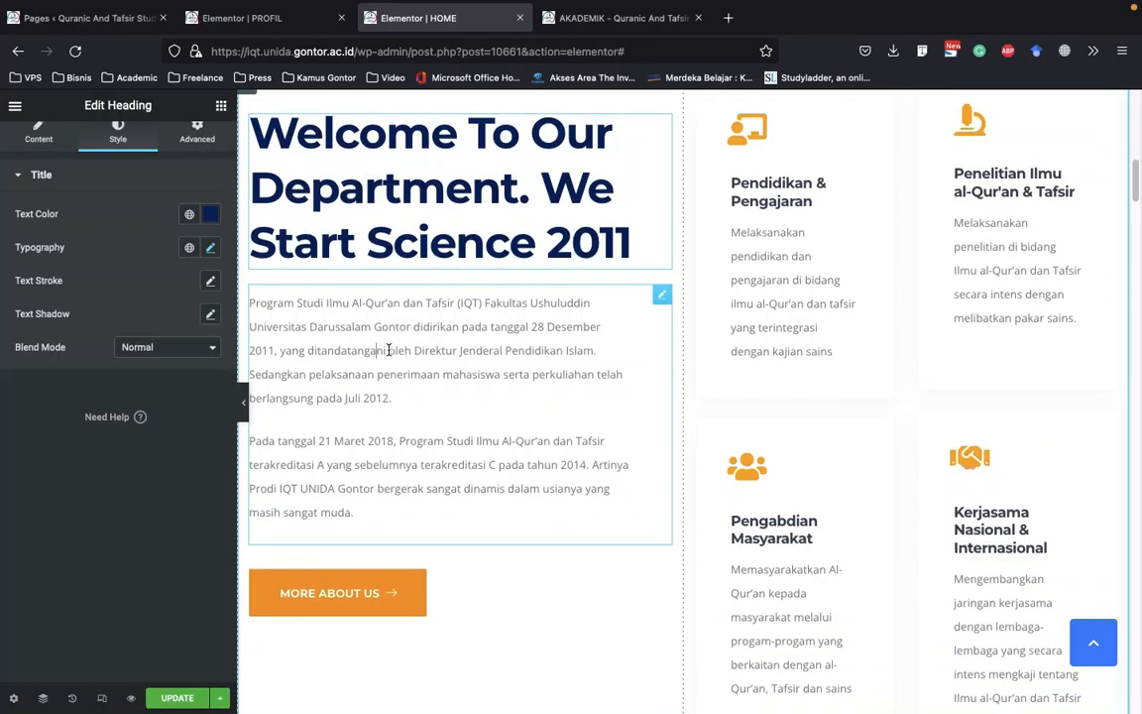
{"action": "left_click", "coordinate": [340, 318]}
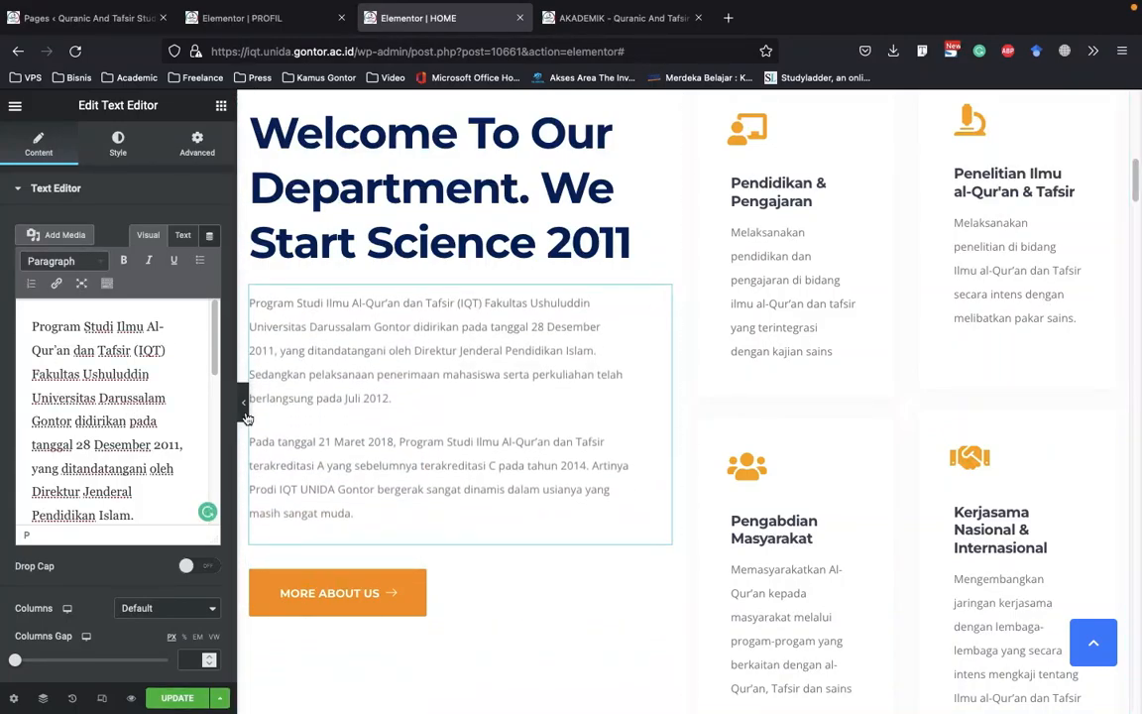
{"action": "scroll", "coordinate": [122, 400], "scroll_direction": "down", "scroll_amount": 5}
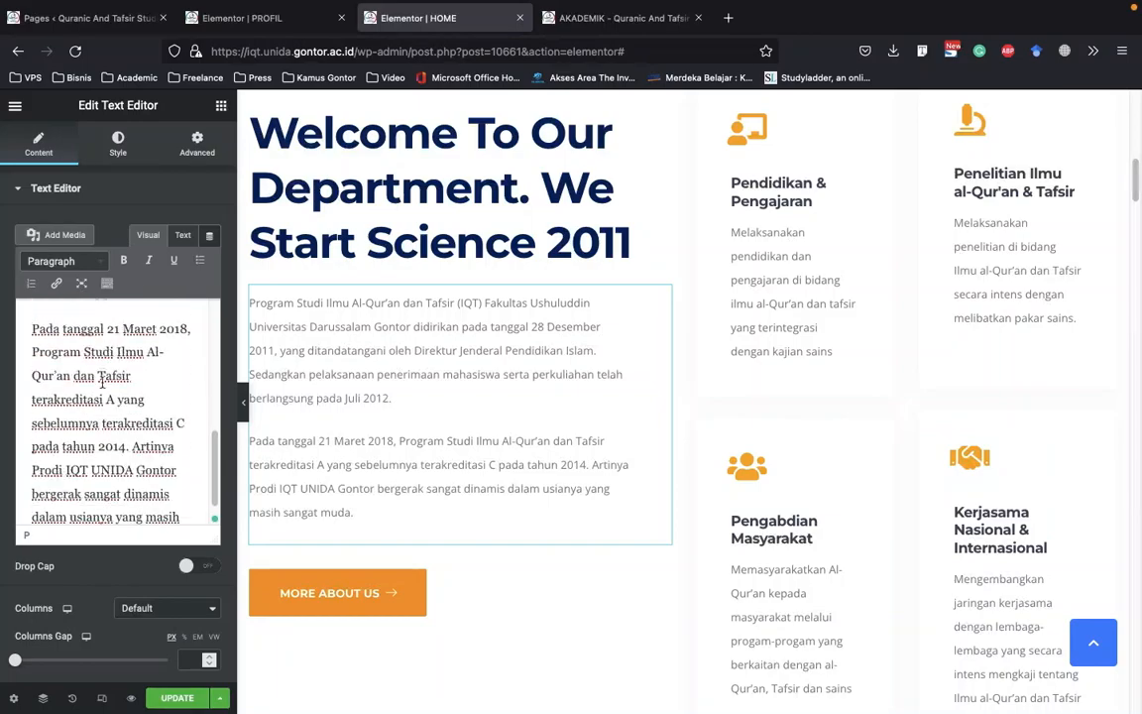
{"action": "scroll", "coordinate": [117, 442], "scroll_direction": "down", "scroll_amount": 2}
{"action": "scroll", "coordinate": [2, 538], "scroll_direction": "down", "scroll_amount": 2}
{"action": "scroll", "coordinate": [12, 511], "scroll_direction": "up", "scroll_amount": 2}
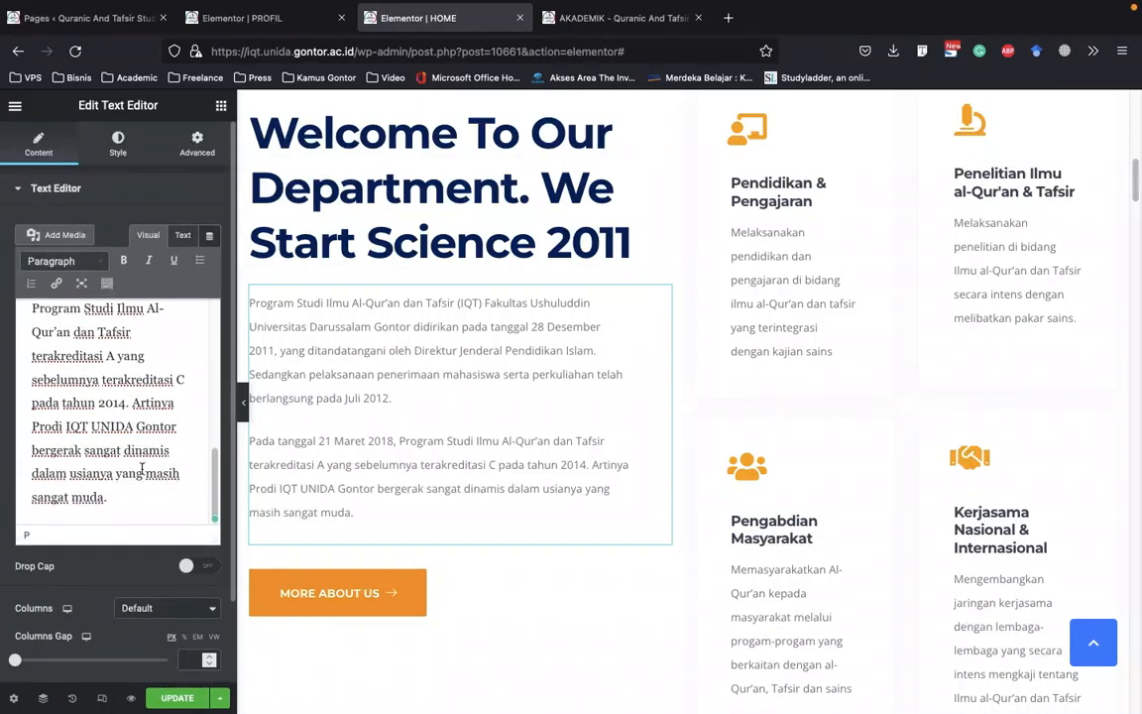
Set the welcome paragraph's text color to black
{"action": "left_click", "coordinate": [123, 154]}
{"action": "left_click", "coordinate": [211, 262]}
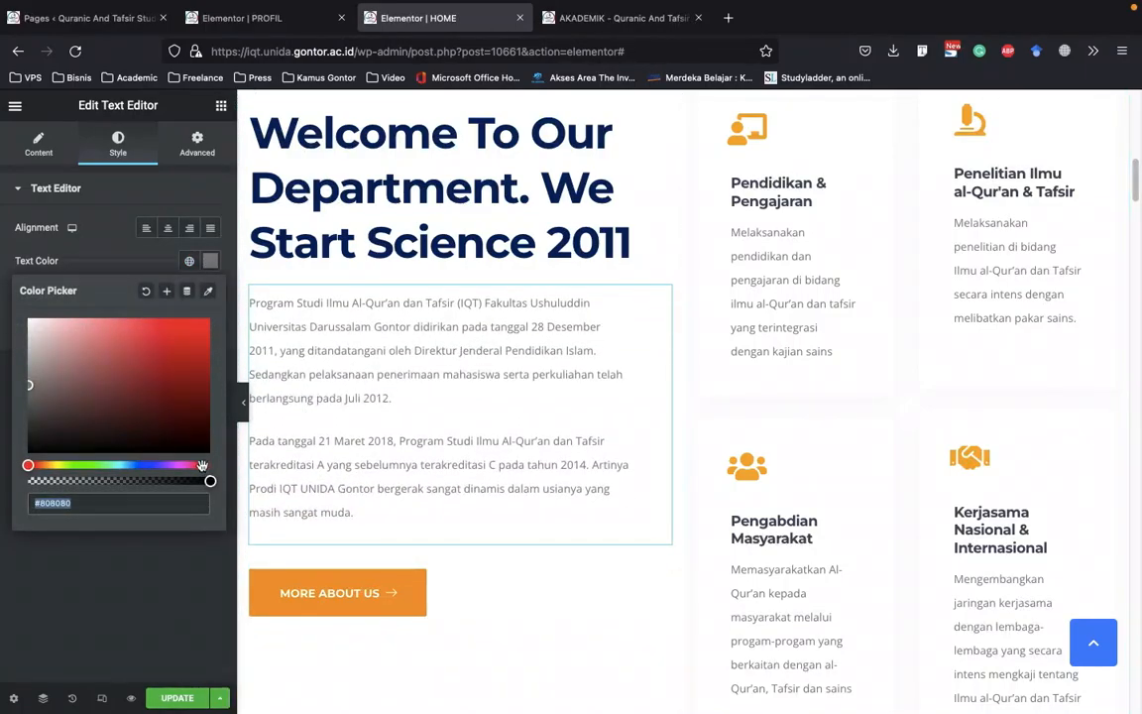
{"action": "left_click", "coordinate": [180, 441]}
{"action": "left_click_drag", "start_coordinate": [179, 439], "coordinate": [224, 459]}
{"action": "left_click", "coordinate": [160, 259]}
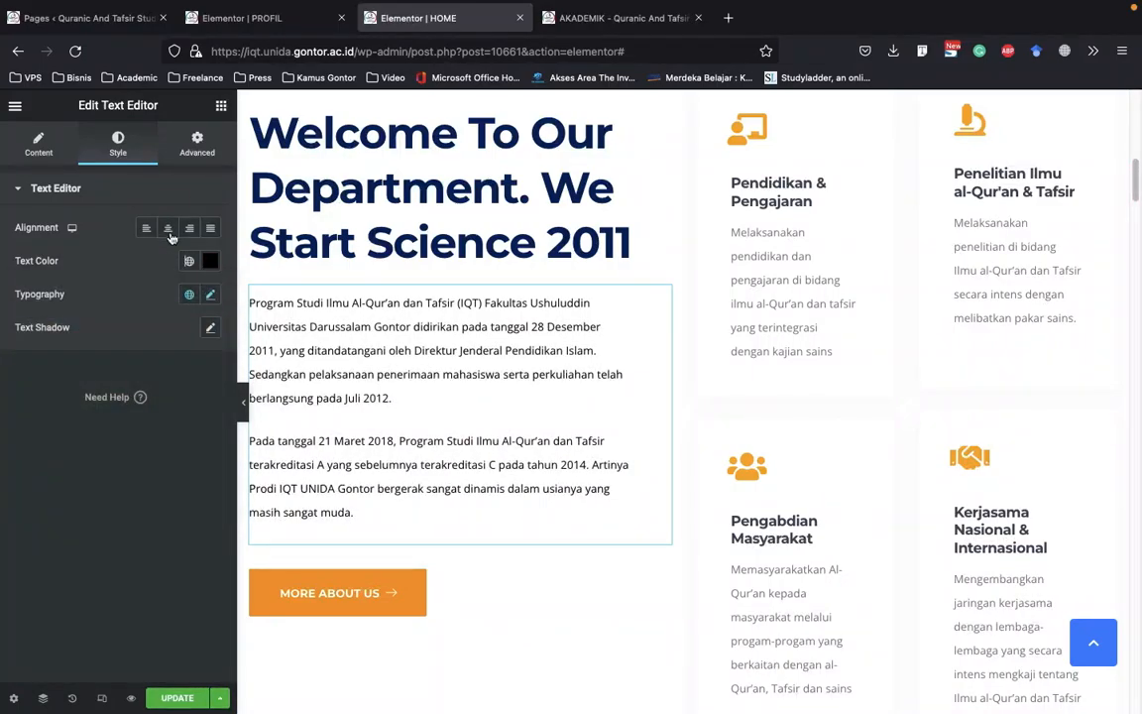
Examine the welcome paragraph's typography options, such as font family, size, weight and line height
{"action": "left_click", "coordinate": [210, 294]}
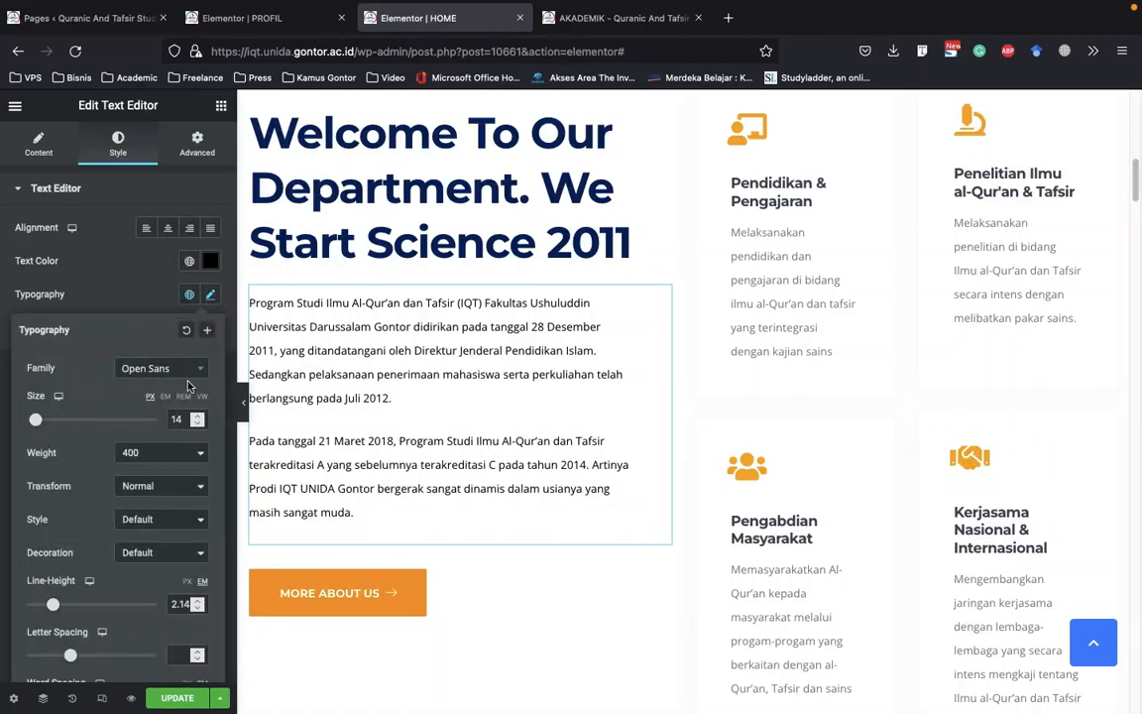
{"action": "scroll", "coordinate": [88, 375], "scroll_direction": "down", "scroll_amount": 1}
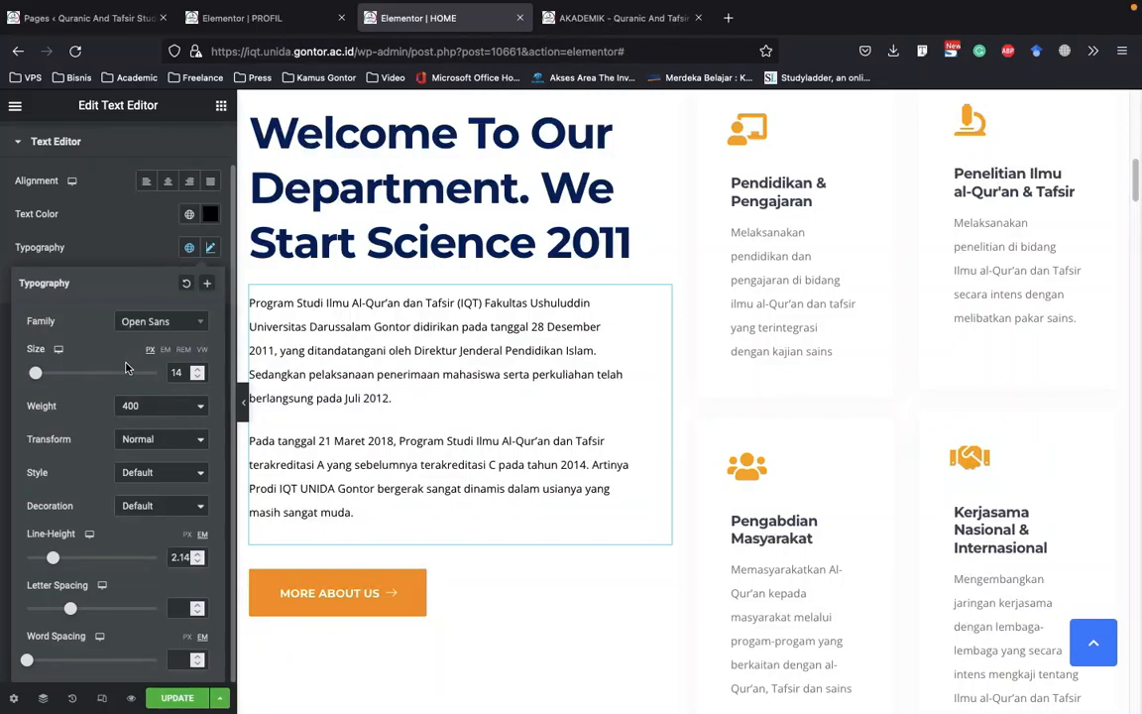
{"action": "left_click", "coordinate": [130, 232]}
{"action": "scroll", "coordinate": [359, 396], "scroll_direction": "down", "scroll_amount": 3}
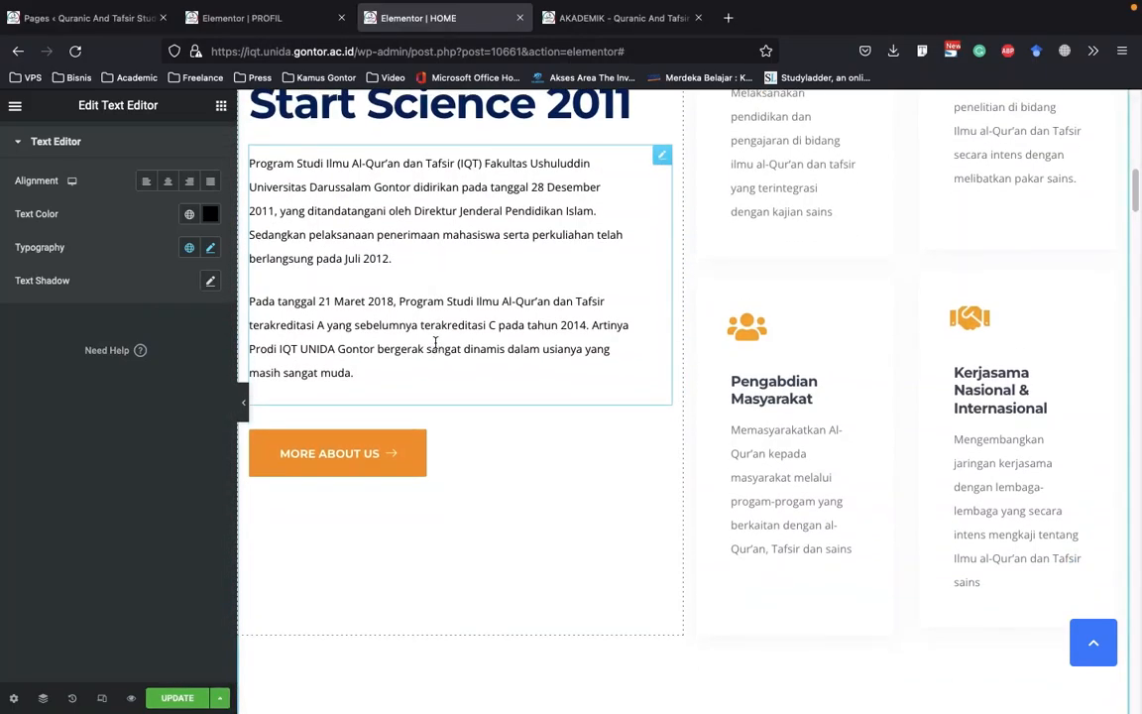
{"action": "left_click", "coordinate": [367, 455]}
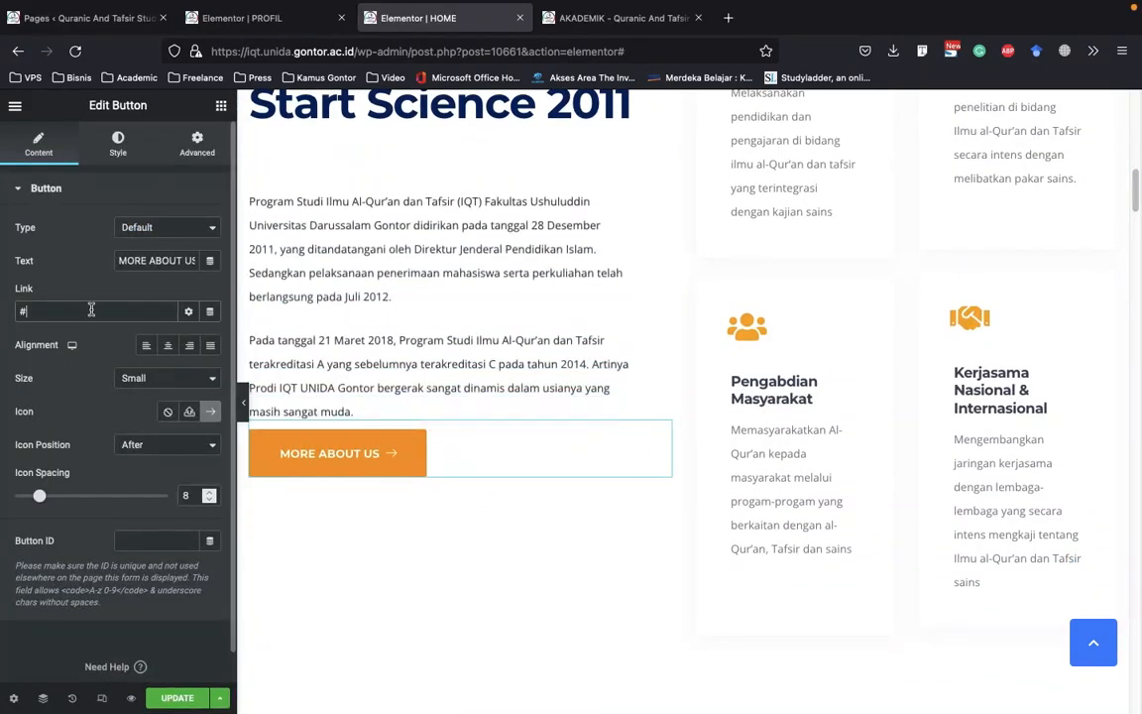
{"action": "left_click", "coordinate": [122, 313]}
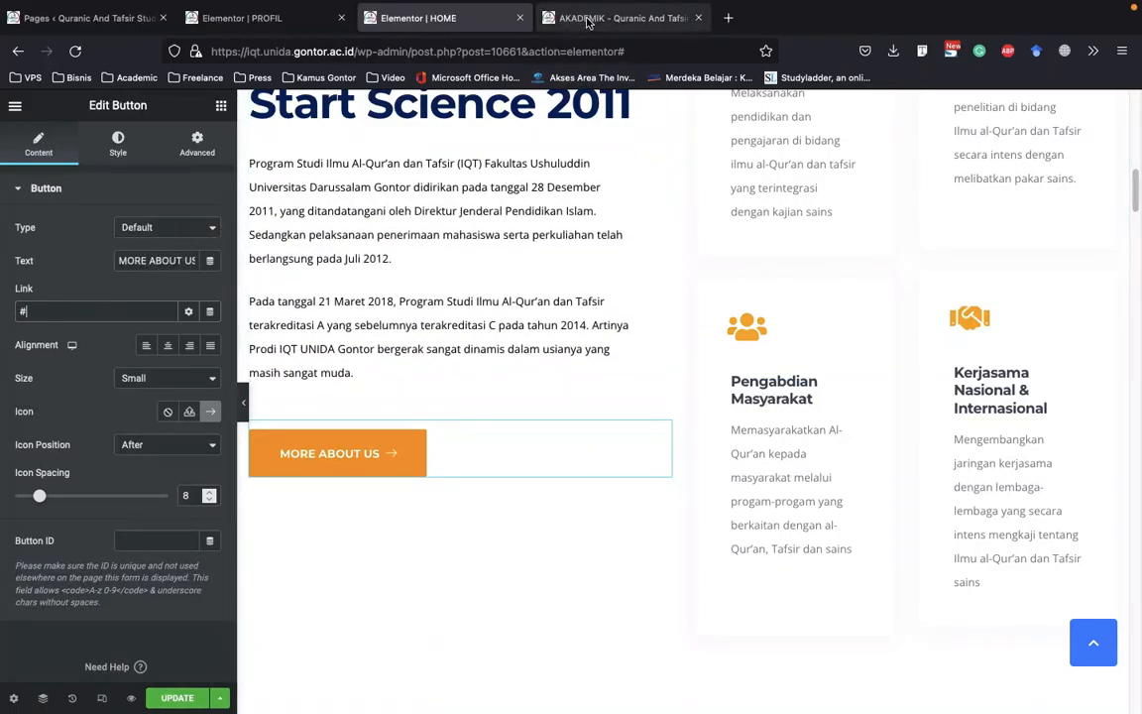
{"action": "double_click", "coordinate": [24, 311]}
{"action": "right_click", "coordinate": [37, 312]}
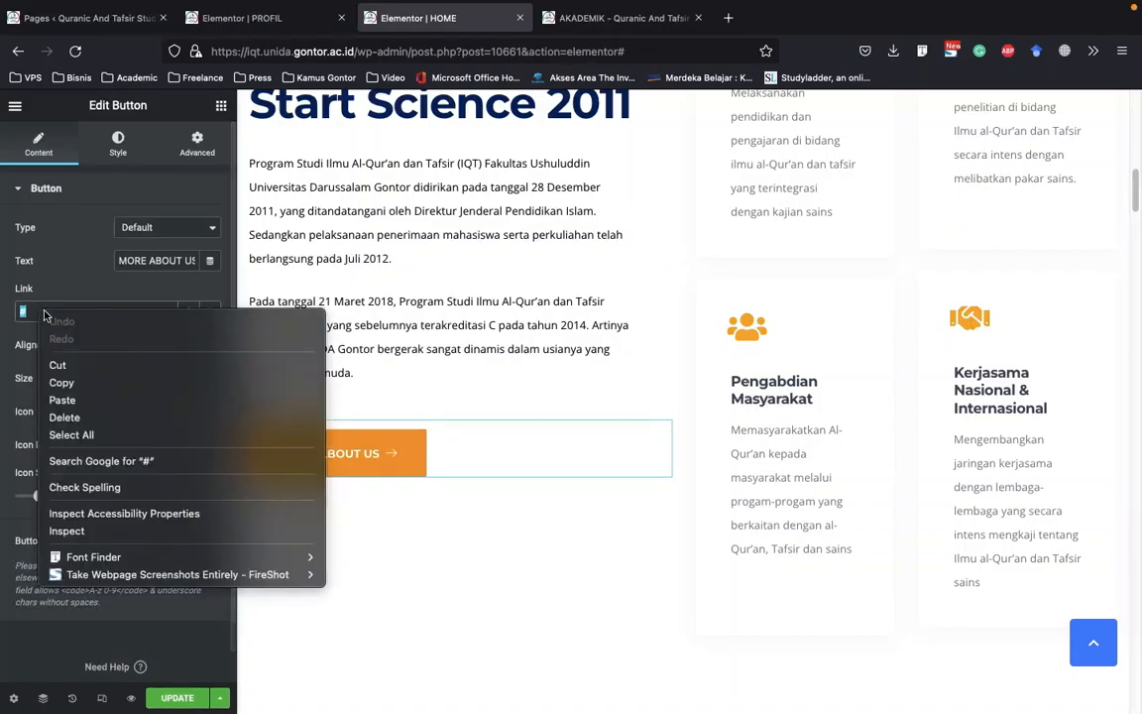
{"action": "left_click", "coordinate": [89, 400]}
{"action": "double_click", "coordinate": [146, 311]}
{"action": "type", "text": "profil/"}
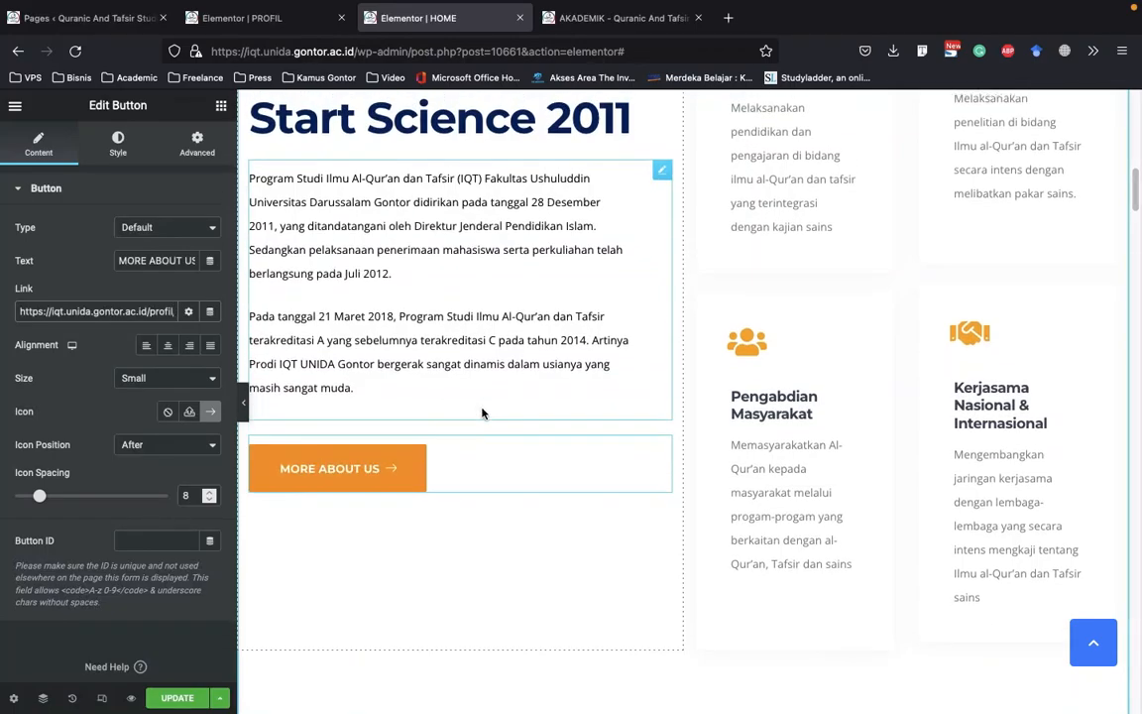
Open the Pendidikan & Pengajaran card's icon for editing and insert the chalkboard icon with a person from the Icon Library
{"action": "scroll", "coordinate": [477, 410], "scroll_direction": "up", "scroll_amount": 3}
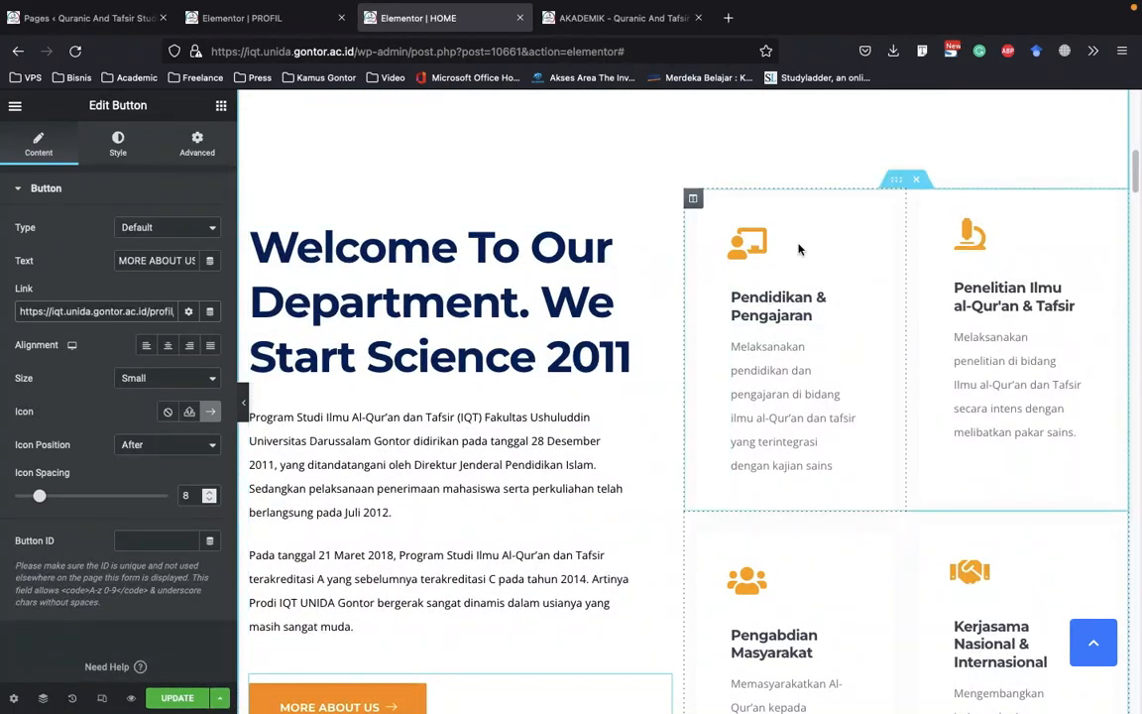
{"action": "left_click", "coordinate": [752, 260]}
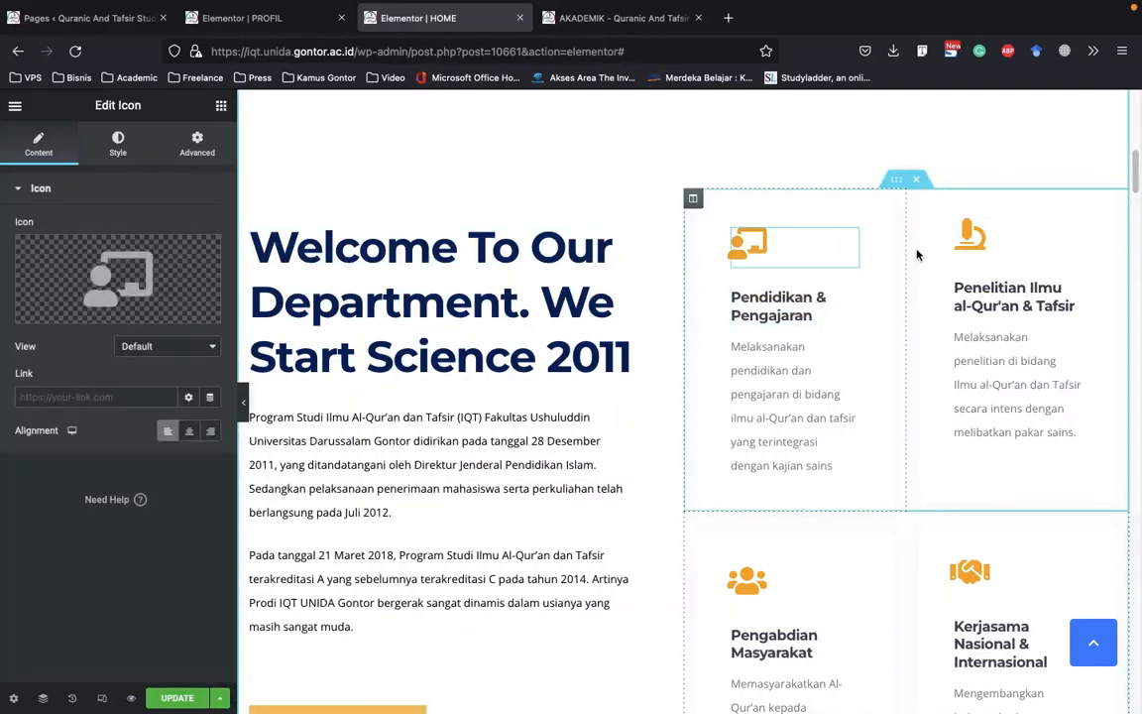
{"action": "mouse_move", "coordinate": [140, 291]}
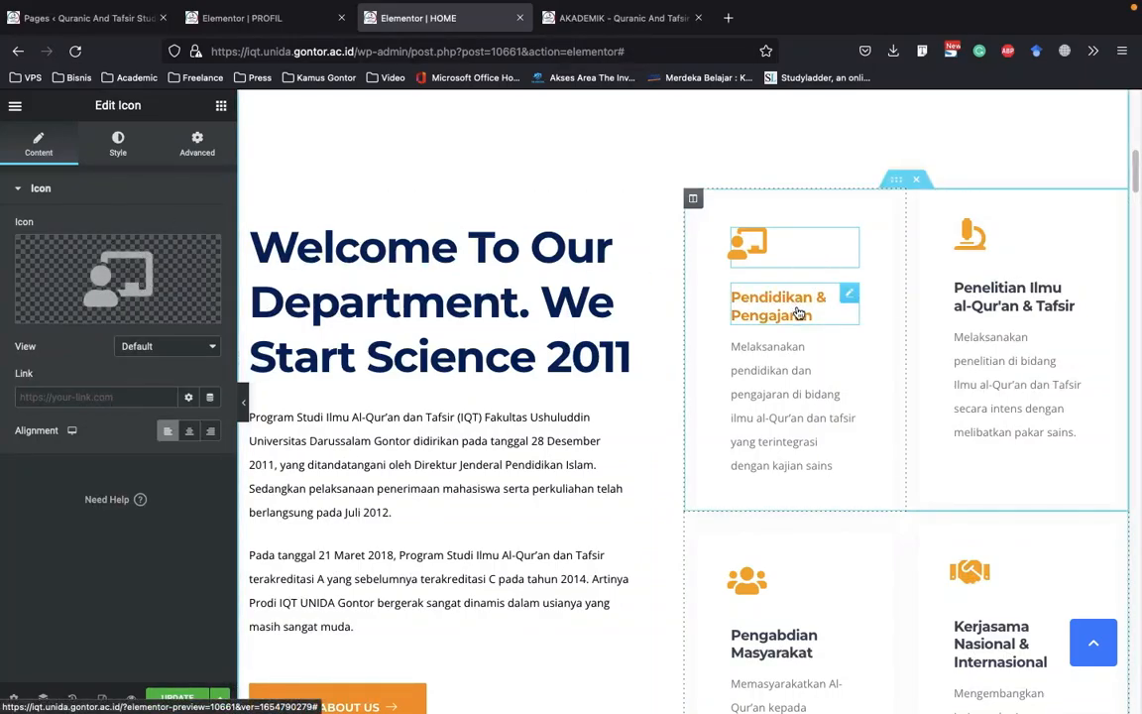
{"action": "left_click", "coordinate": [167, 265]}
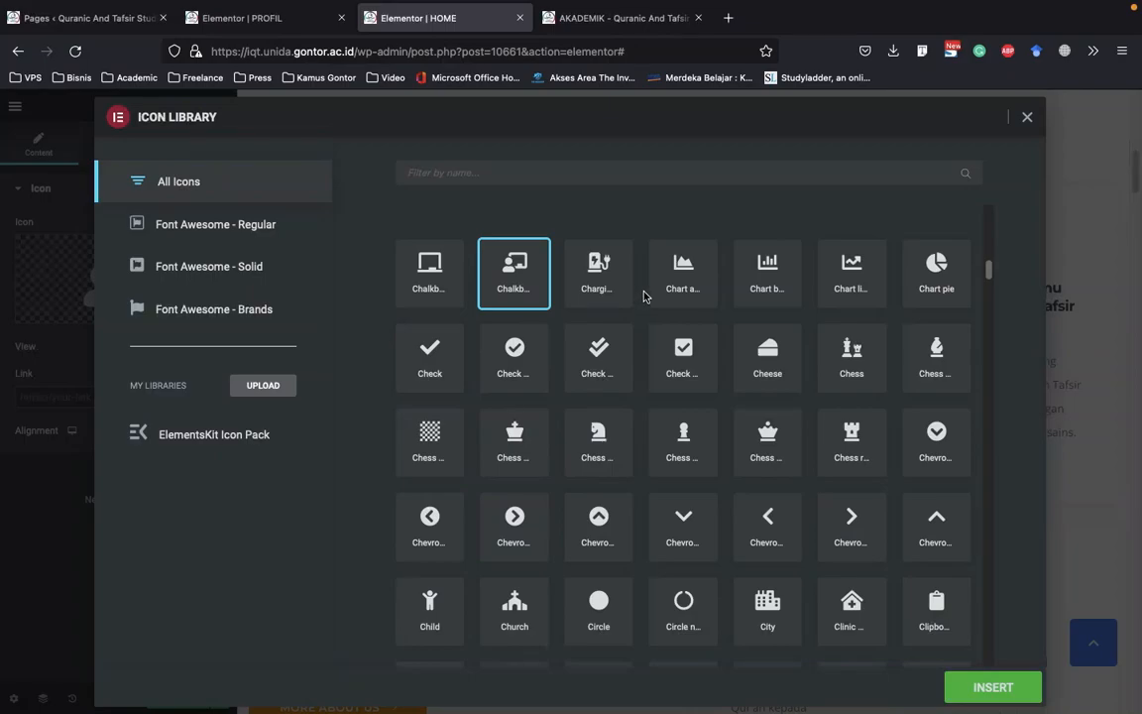
{"action": "left_click", "coordinate": [987, 684]}
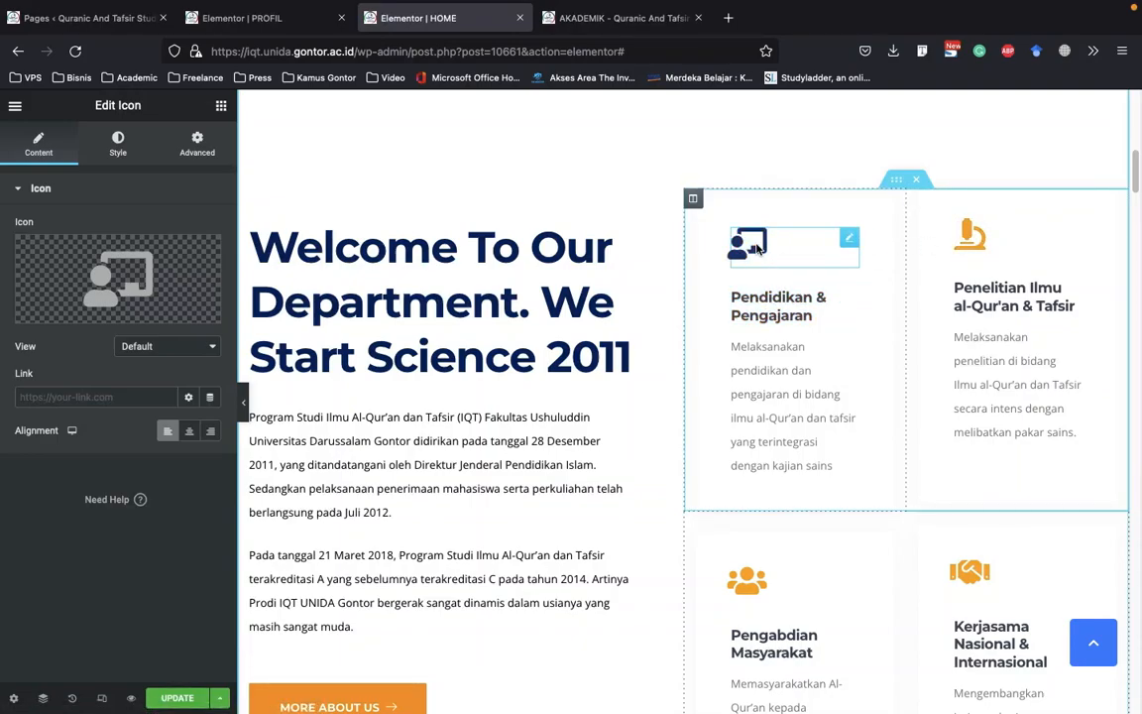
Examine the primary color used for the Pendidikan & Pengajaran icon's hover state
{"action": "left_click", "coordinate": [129, 151]}
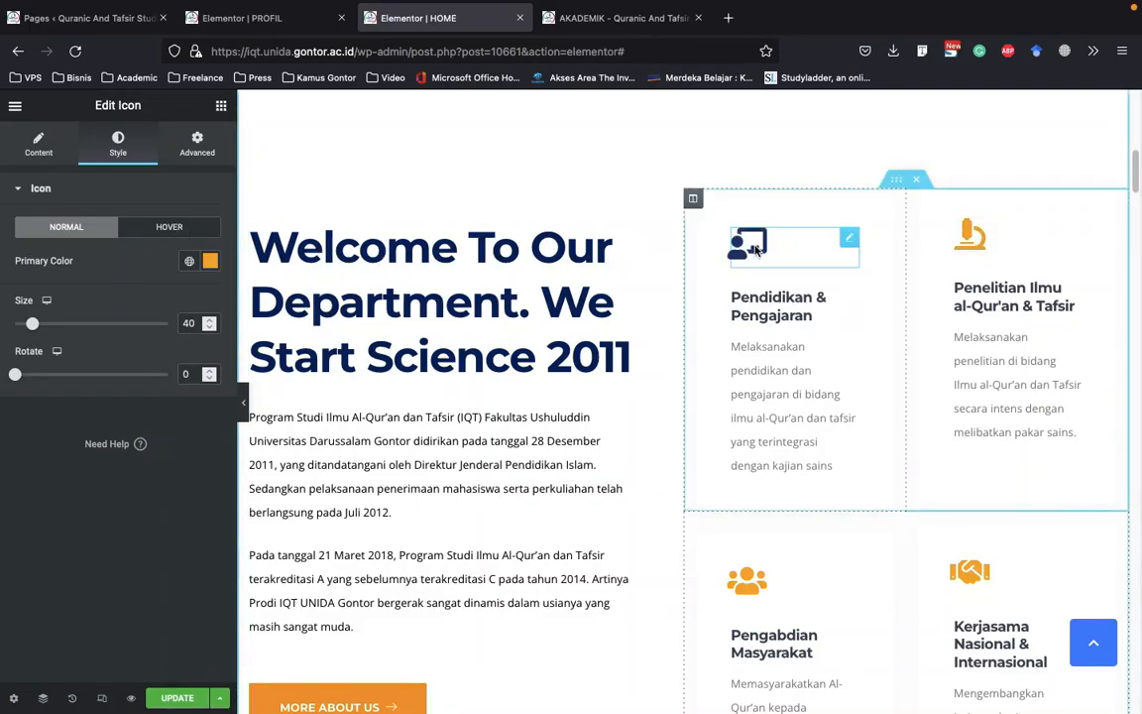
{"action": "left_click", "coordinate": [180, 230]}
{"action": "left_click", "coordinate": [208, 262]}
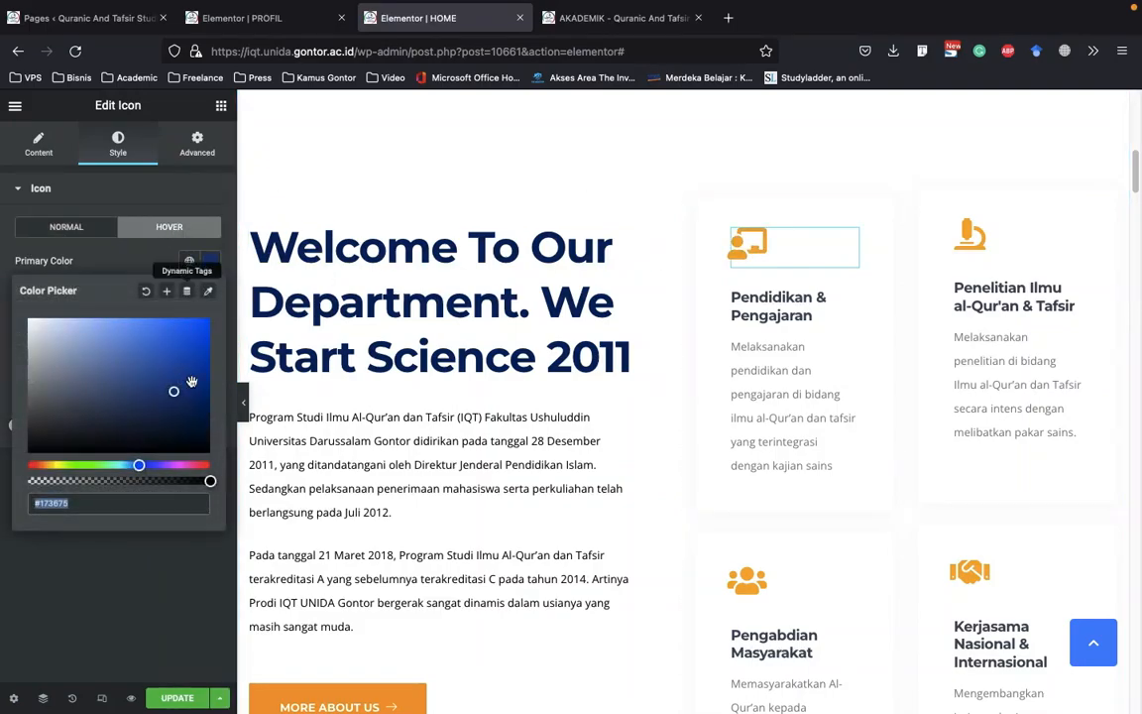
{"action": "left_click", "coordinate": [209, 261]}
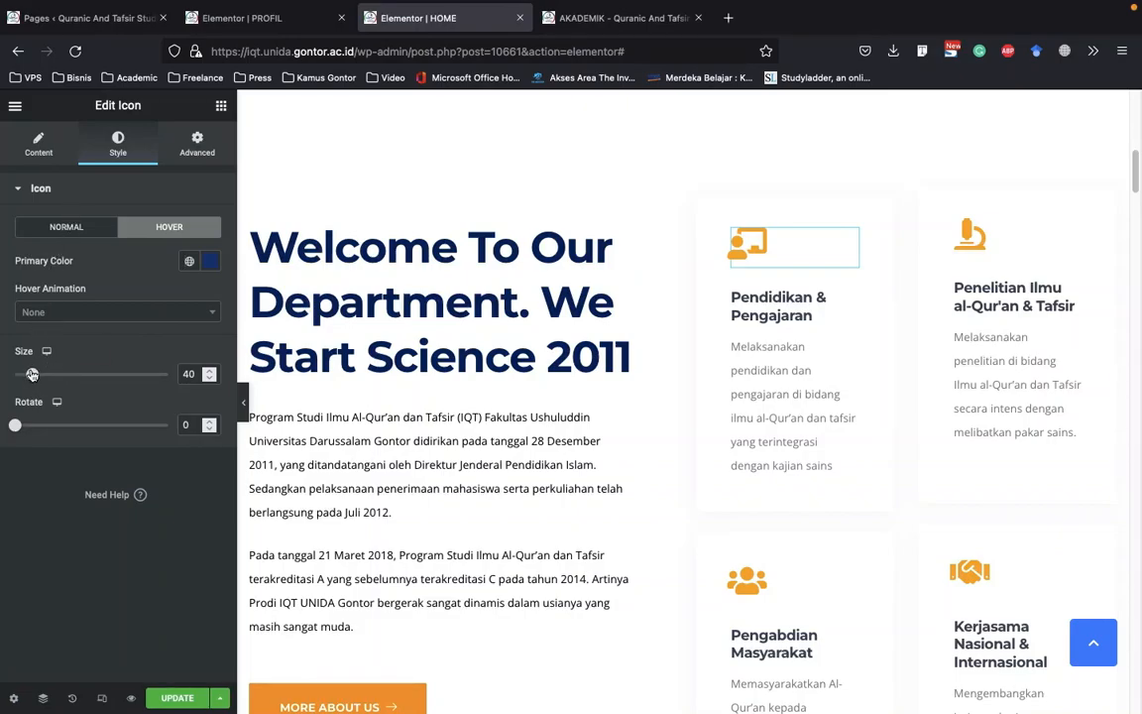
Set the Pendidikan & Pengajaran icon's size to 60
{"action": "double_click", "coordinate": [188, 375]}
{"action": "type", "text": "550"}
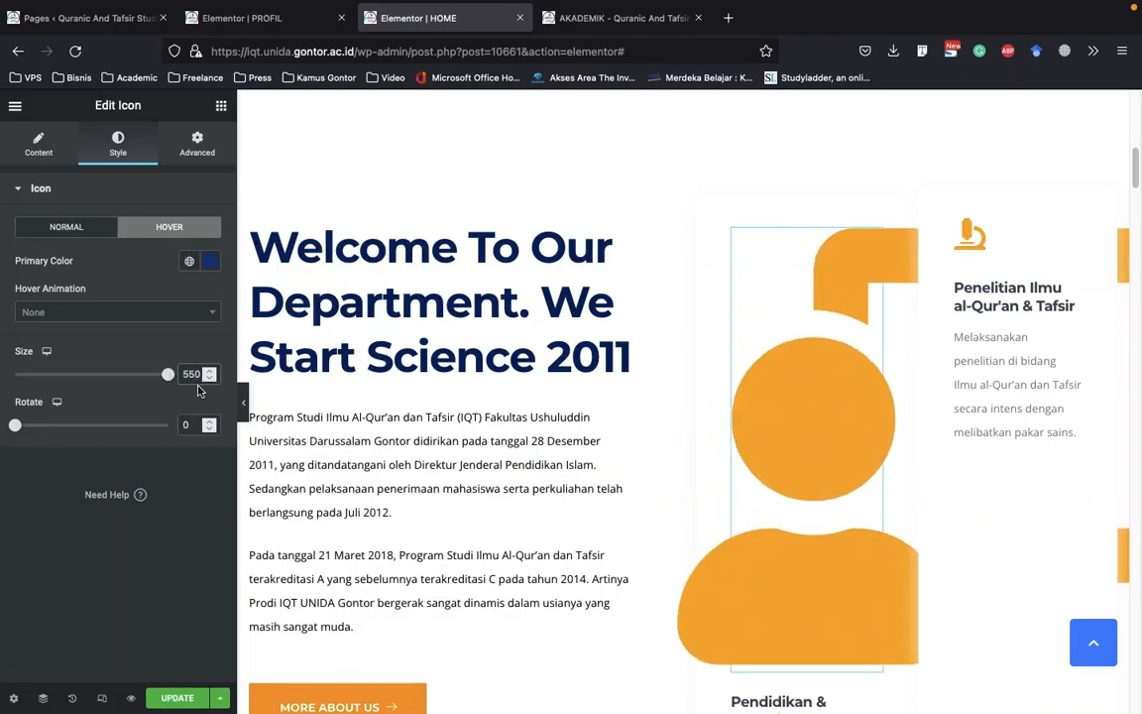
{"action": "key", "text": "BackSpace"}
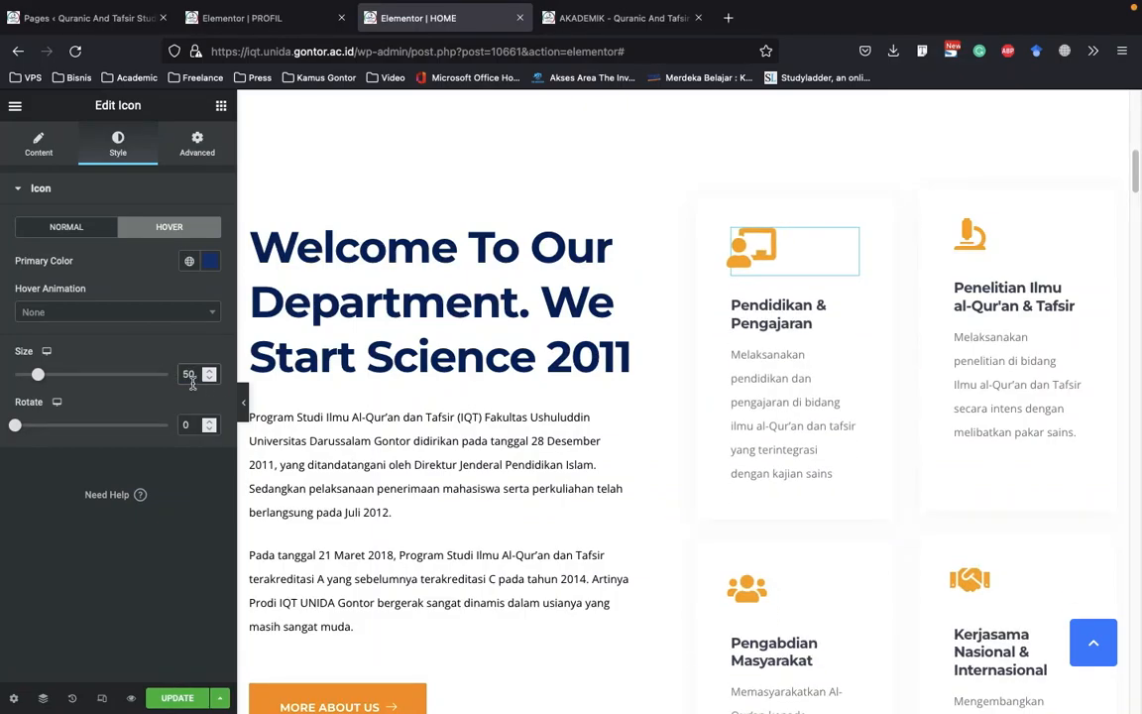
{"action": "key", "text": "BackSpace"}
{"action": "type", "text": "6"}
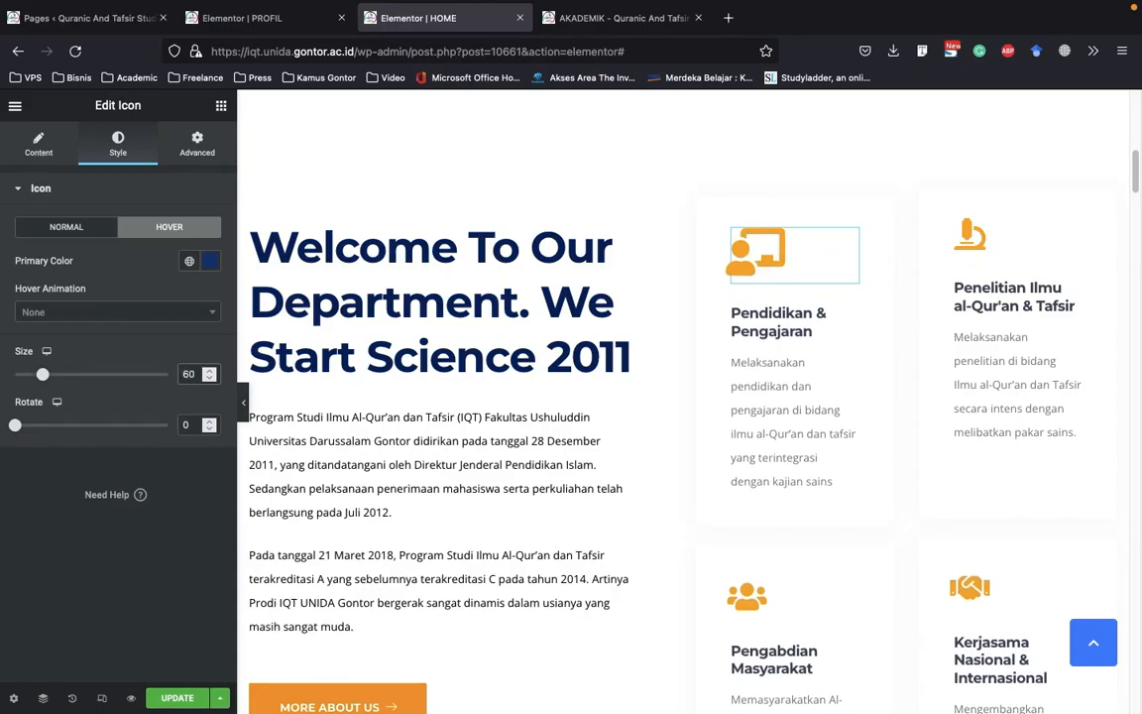
{"action": "scroll", "coordinate": [926, 297], "scroll_direction": "down", "scroll_amount": 1}
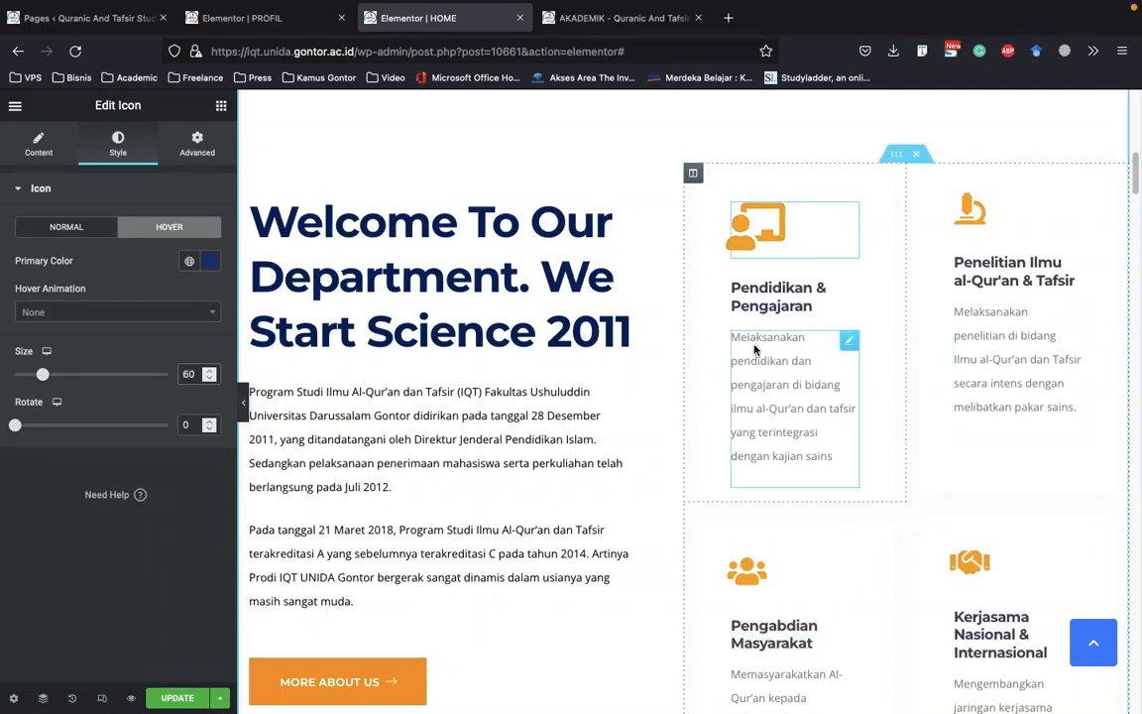
Copy the Pendidikan & Pengajaran icon and paste its style onto the Penelitian Ilmu al-Qur'an & Tafsir icon
{"action": "right_click", "coordinate": [793, 235]}
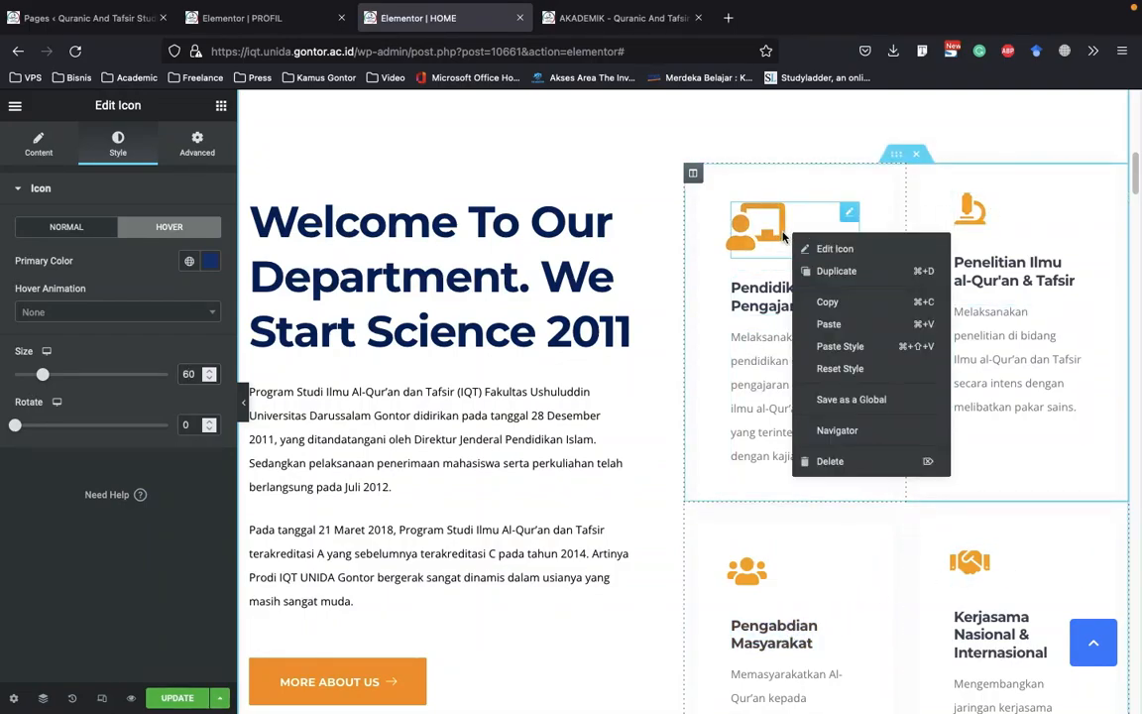
{"action": "left_click", "coordinate": [833, 306]}
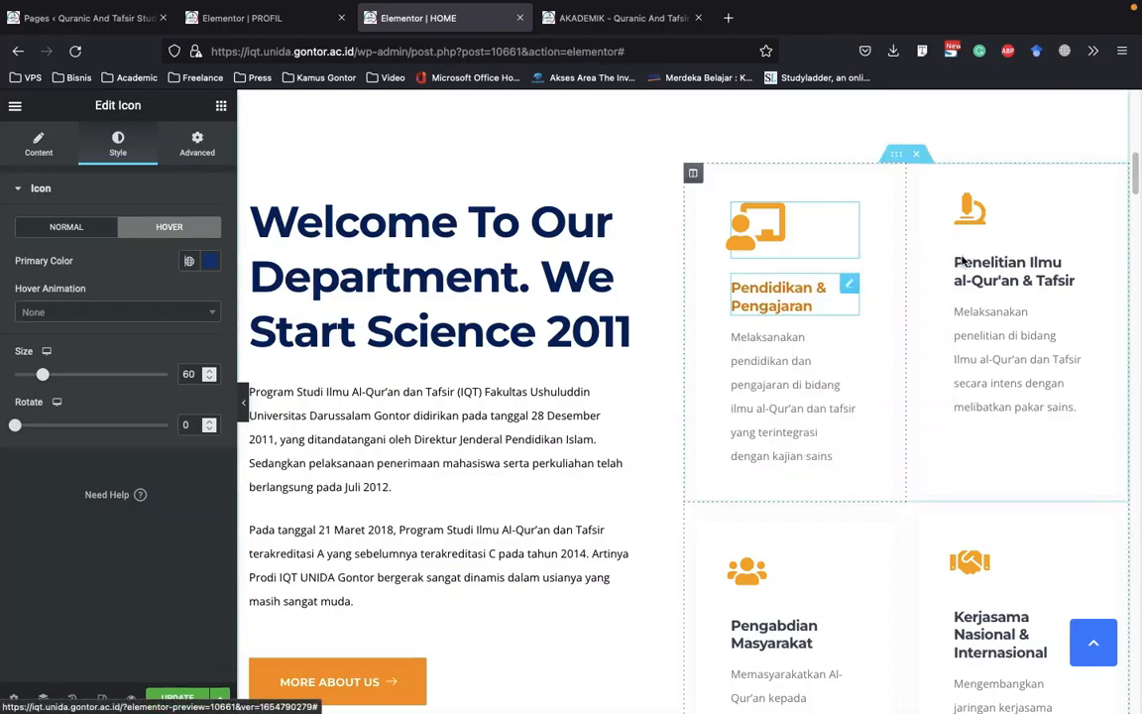
{"action": "right_click", "coordinate": [977, 223]}
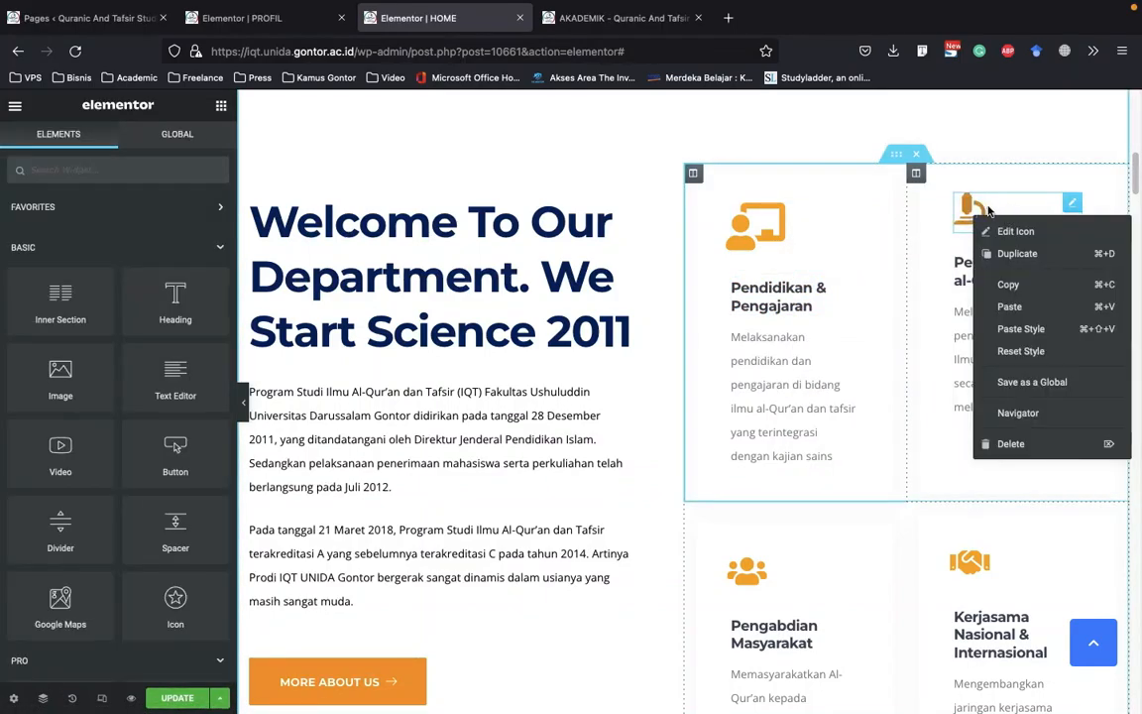
{"action": "left_click", "coordinate": [1021, 329]}
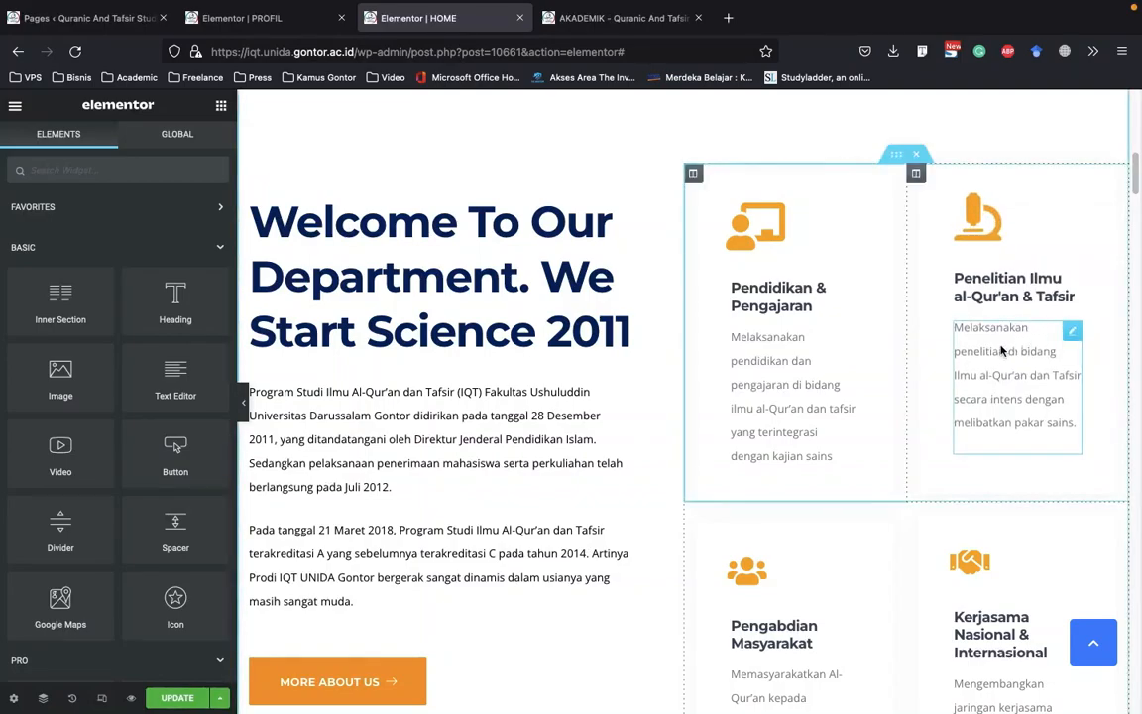
Open the Penelitian Ilmu al-Qur'an & Tafsir card's icon for editing and set its size to 40
{"action": "right_click", "coordinate": [997, 224]}
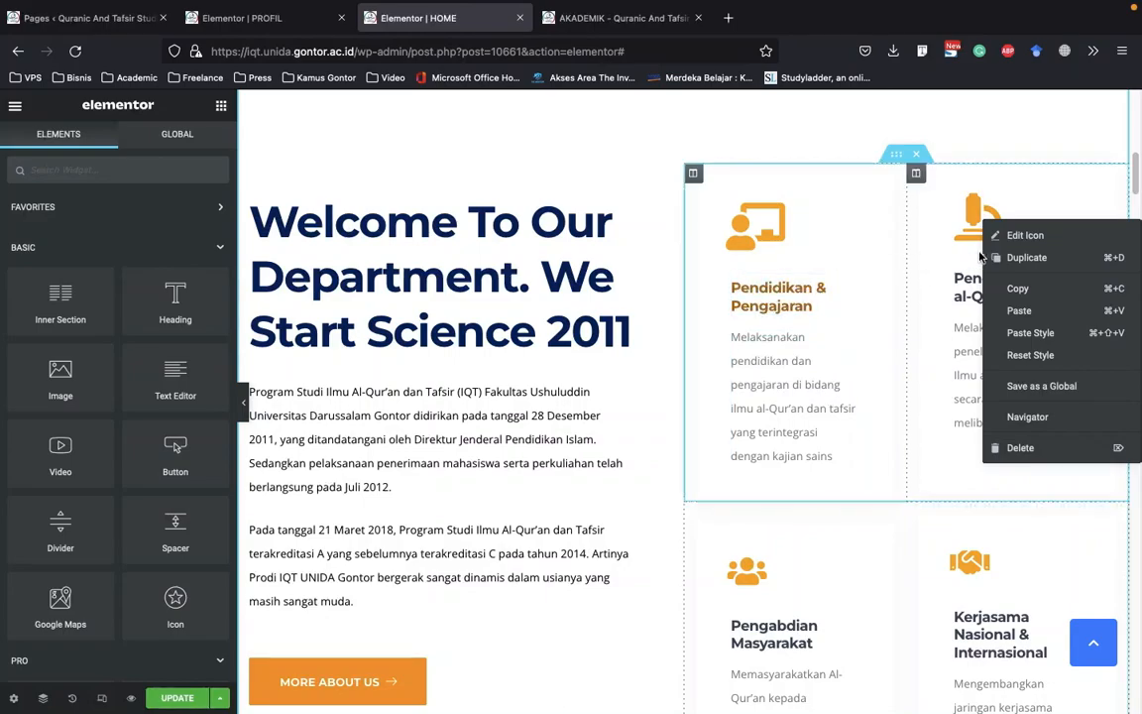
{"action": "right_click", "coordinate": [978, 214]}
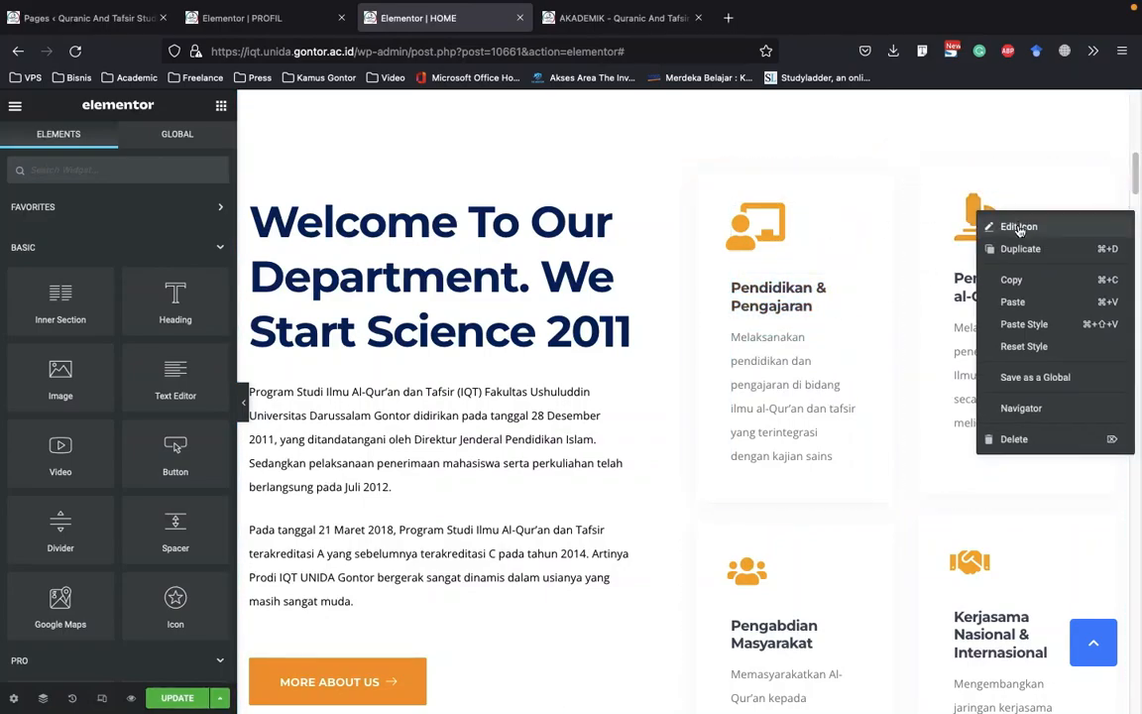
{"action": "left_click", "coordinate": [1015, 228]}
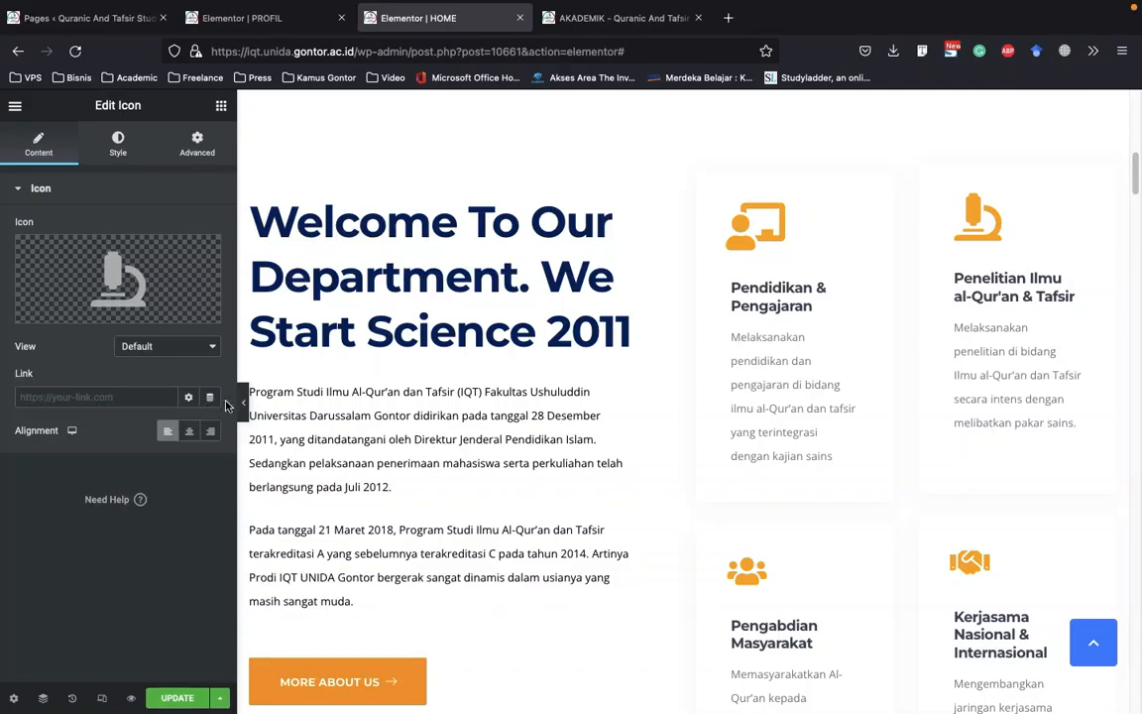
{"action": "left_click", "coordinate": [117, 142]}
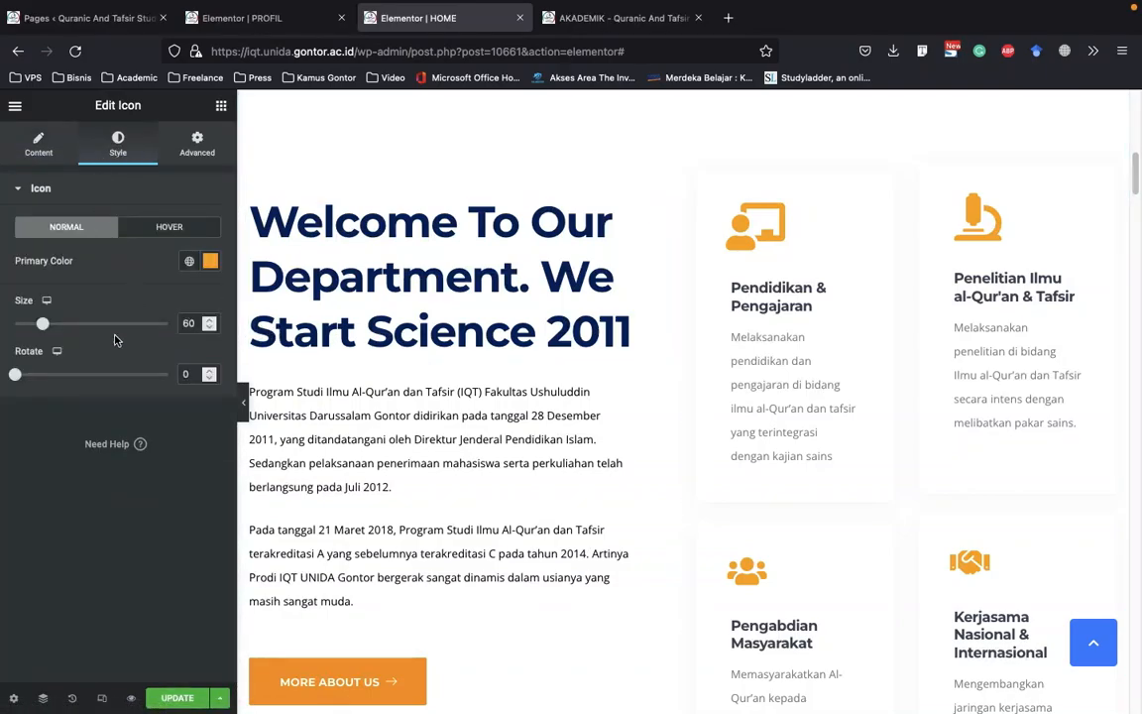
{"action": "left_click_drag", "start_coordinate": [188, 324], "coordinate": [173, 323]}
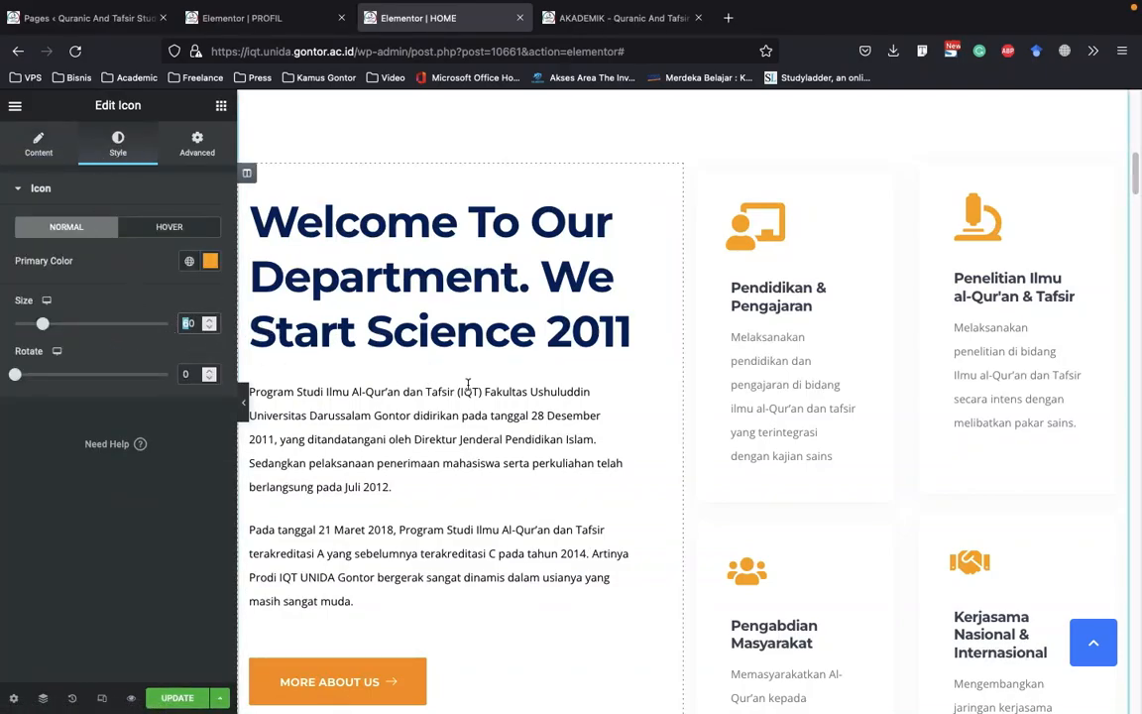
{"action": "type", "text": "40"}
Copy the Penelitian Ilmu al-Qur'an & Tafsir icon and paste its style onto the Pendidikan & Pengajaran icon
{"action": "right_click", "coordinate": [977, 216]}
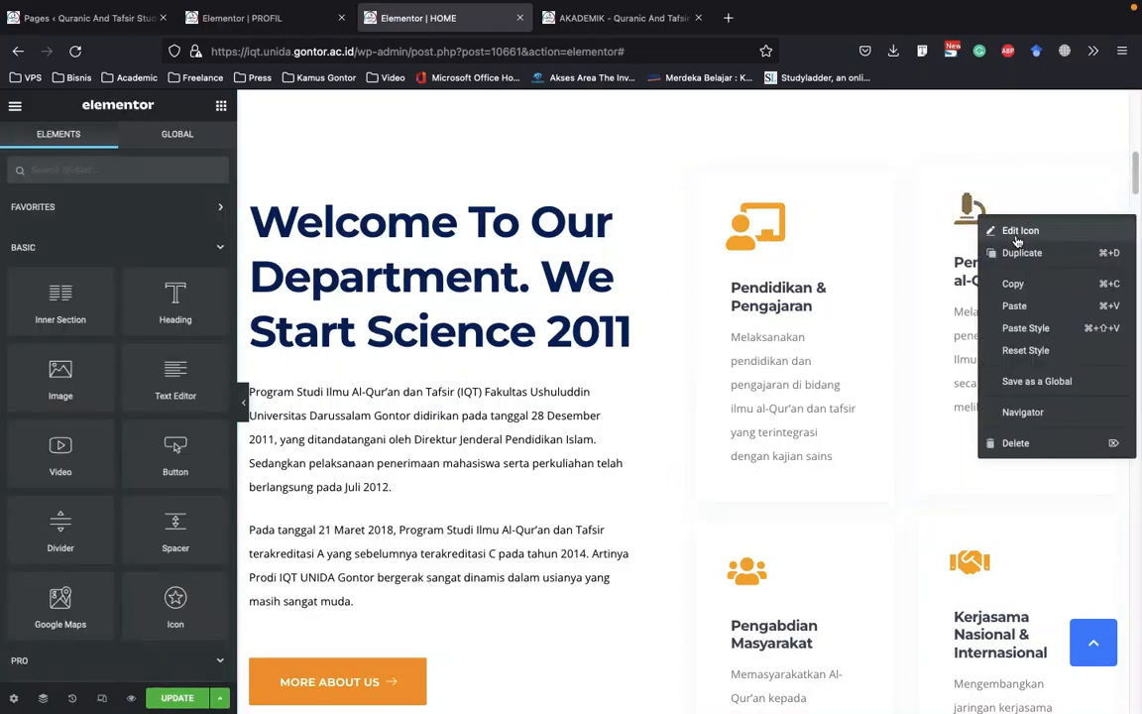
{"action": "left_click", "coordinate": [1018, 287]}
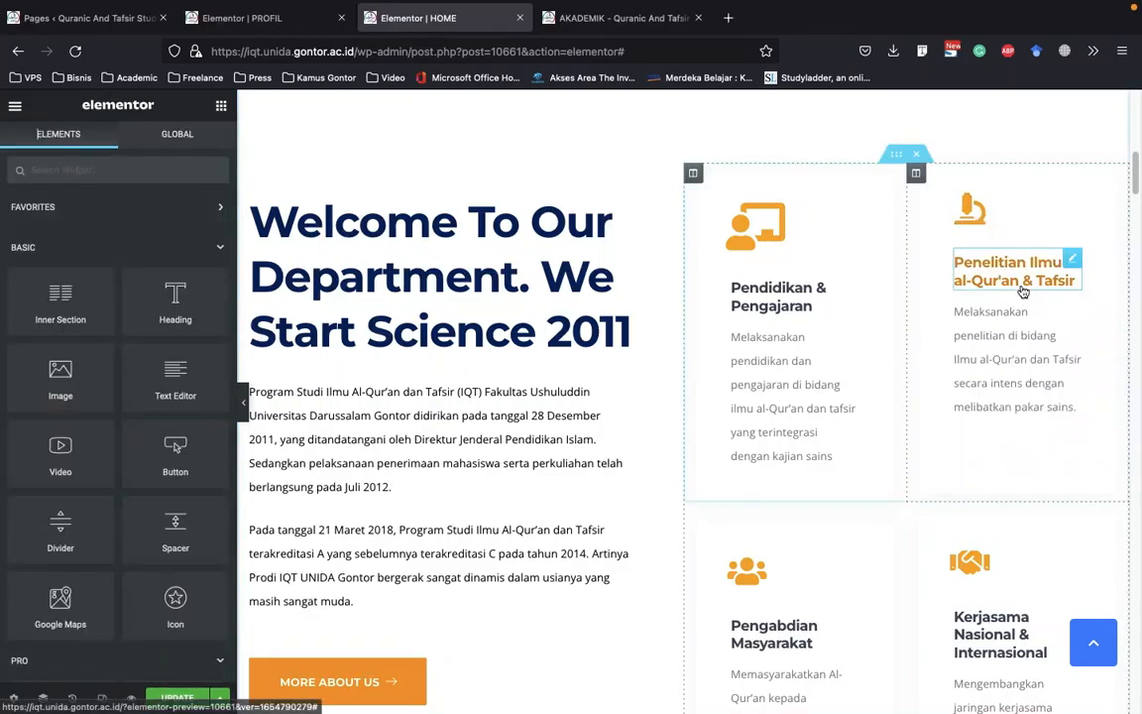
{"action": "right_click", "coordinate": [764, 220]}
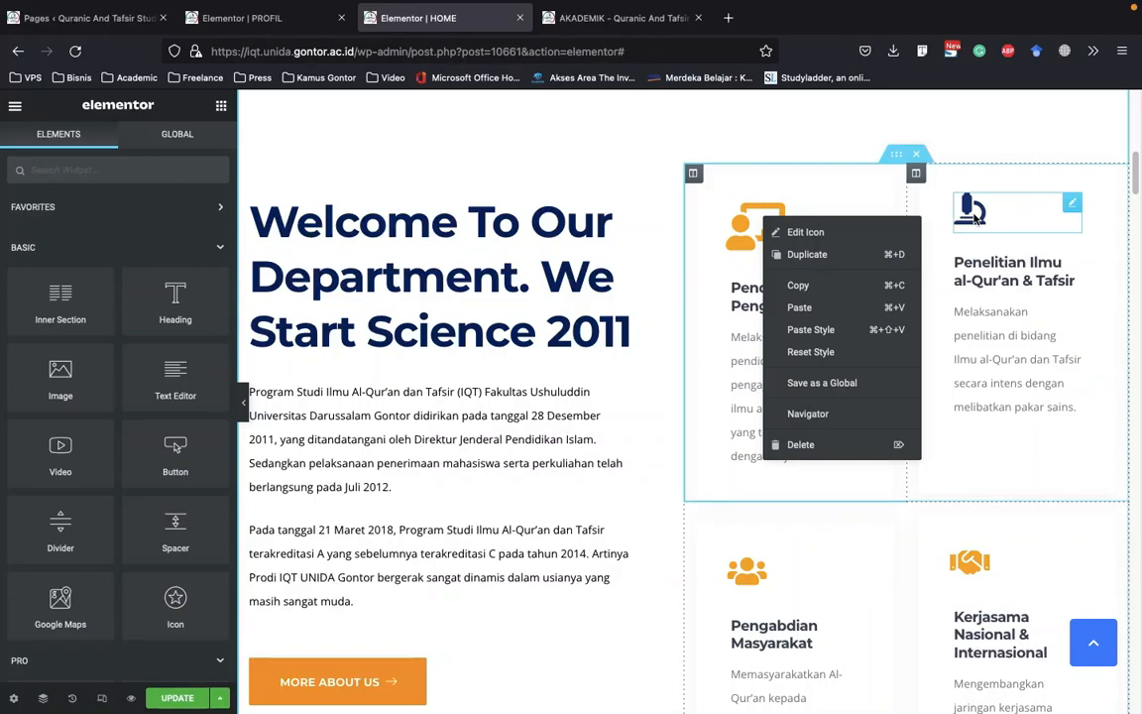
{"action": "left_click", "coordinate": [820, 339]}
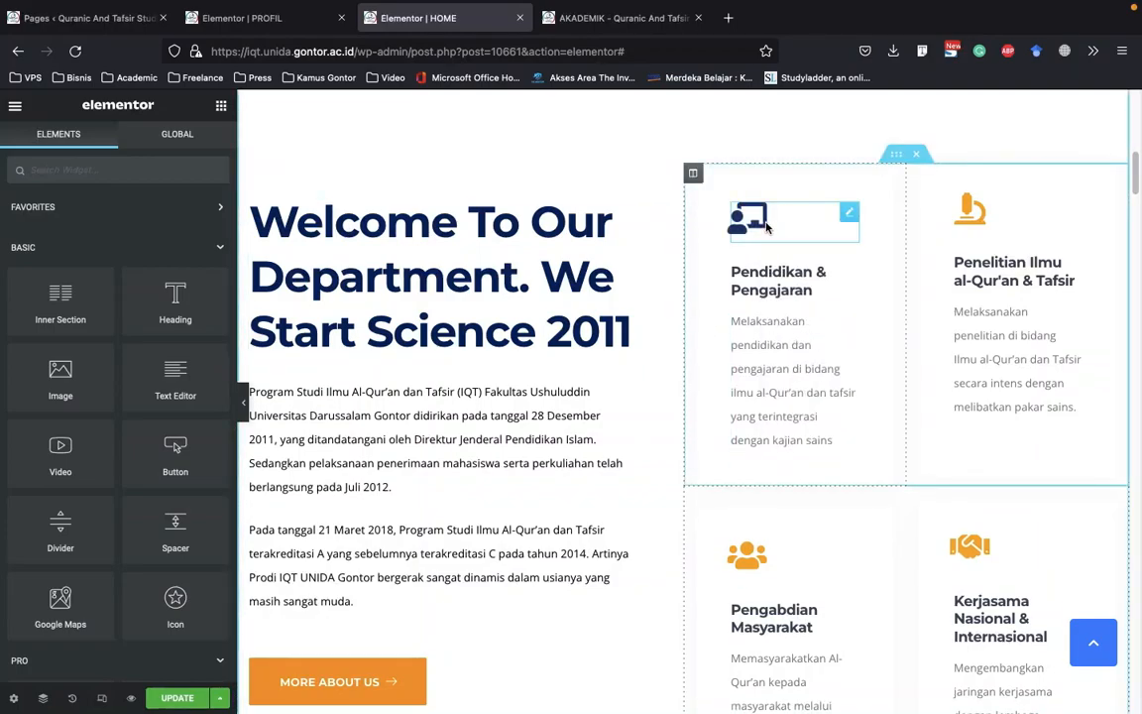
Examine the text and link of the Pendidikan & Pengajaran card's title item, and open the card's description text for editing
{"action": "scroll", "coordinate": [808, 293], "scroll_direction": "down", "scroll_amount": 1}
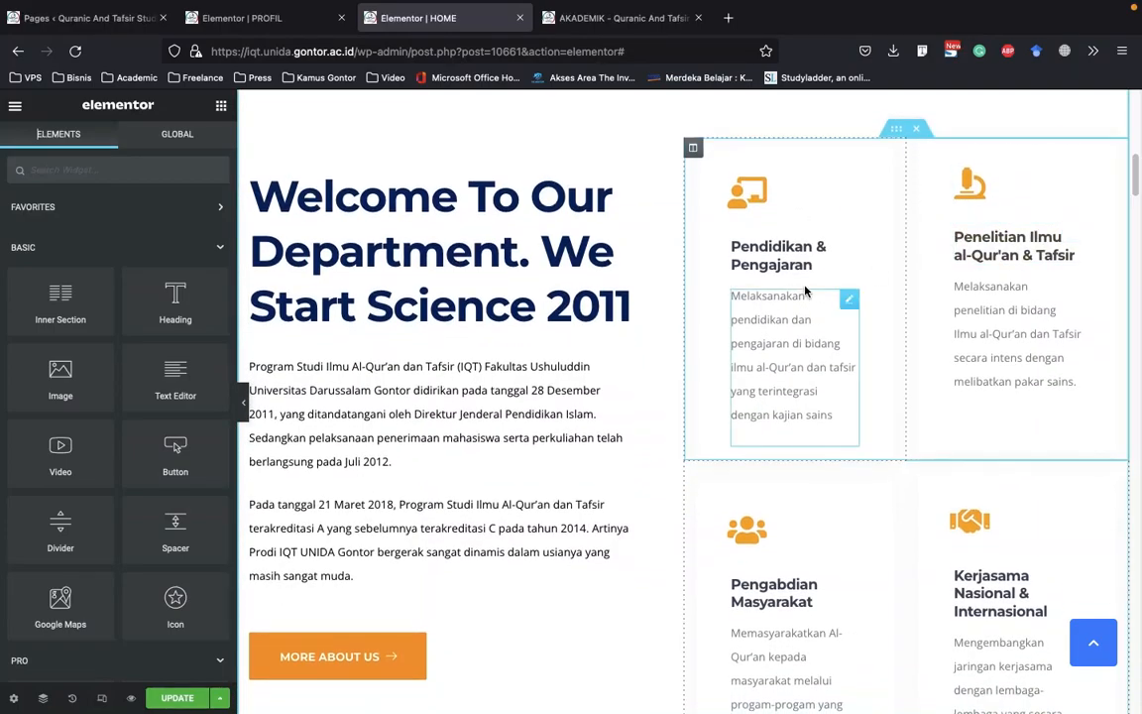
{"action": "left_click", "coordinate": [806, 255]}
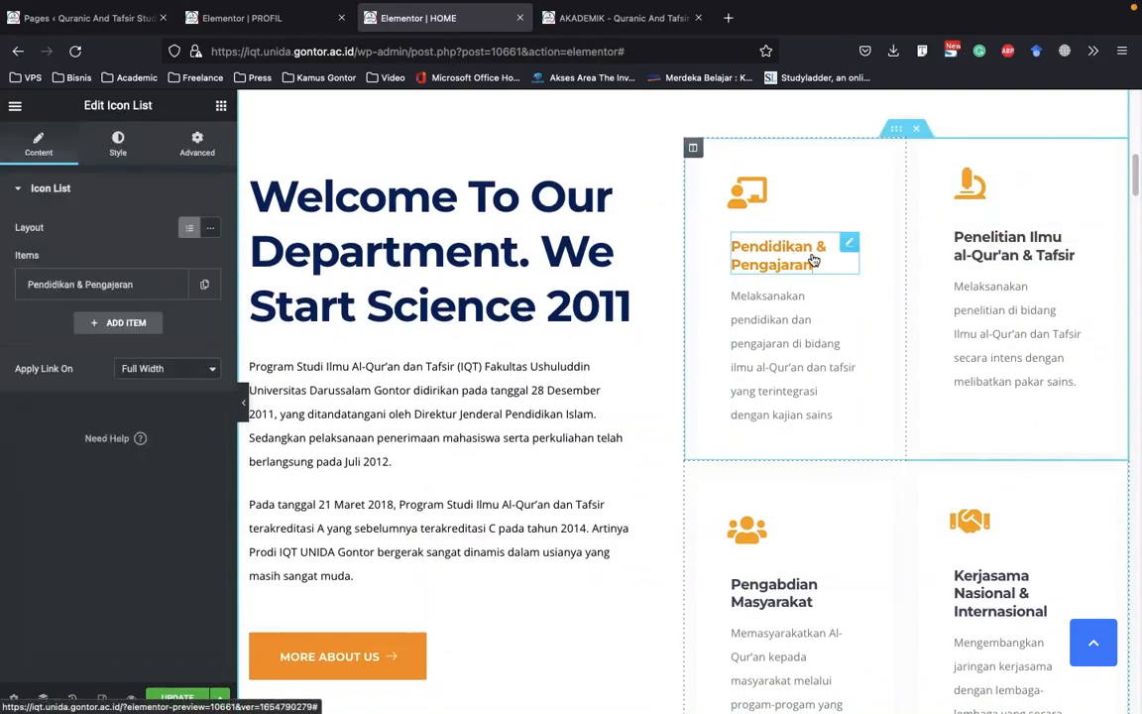
{"action": "left_click", "coordinate": [111, 288]}
{"action": "left_click_drag", "start_coordinate": [152, 340], "coordinate": [64, 333]}
{"action": "left_click", "coordinate": [101, 338]}
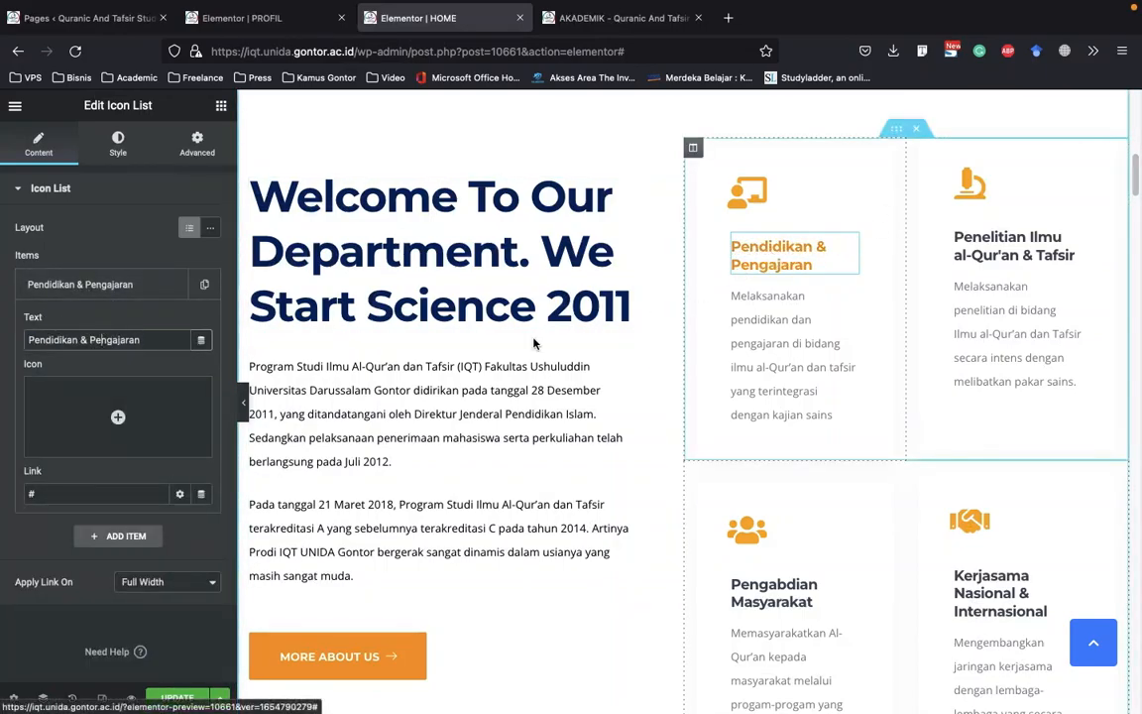
{"action": "left_click_drag", "start_coordinate": [62, 494], "coordinate": [10, 488]}
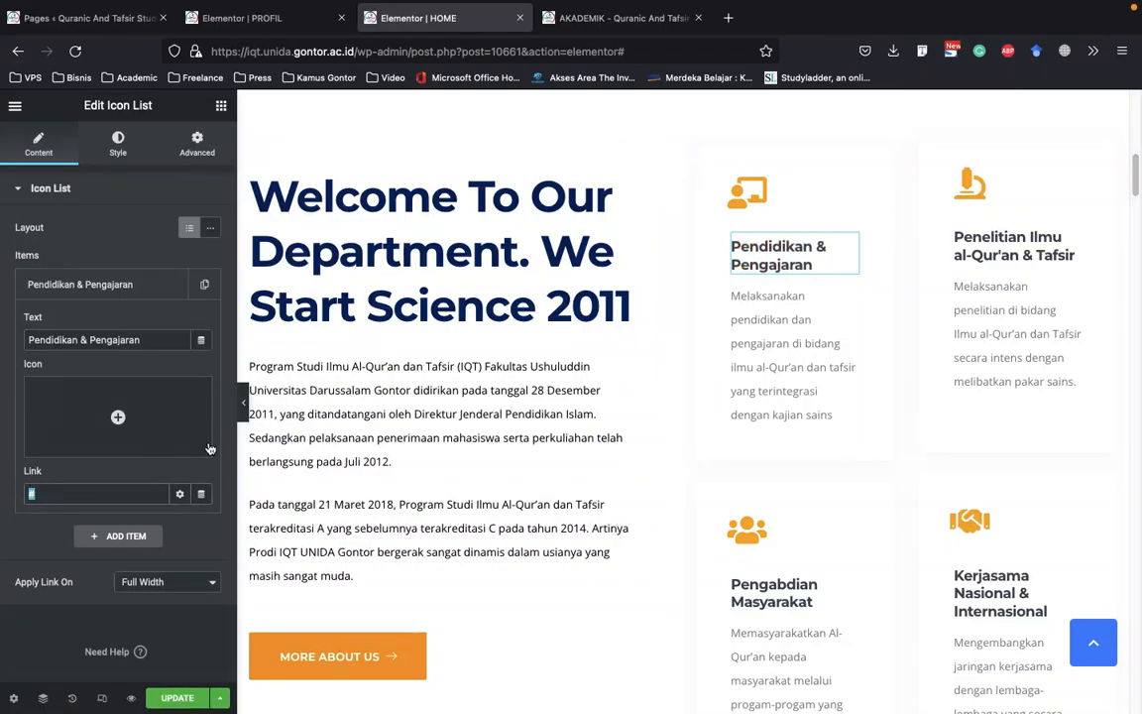
{"action": "left_click", "coordinate": [796, 340]}
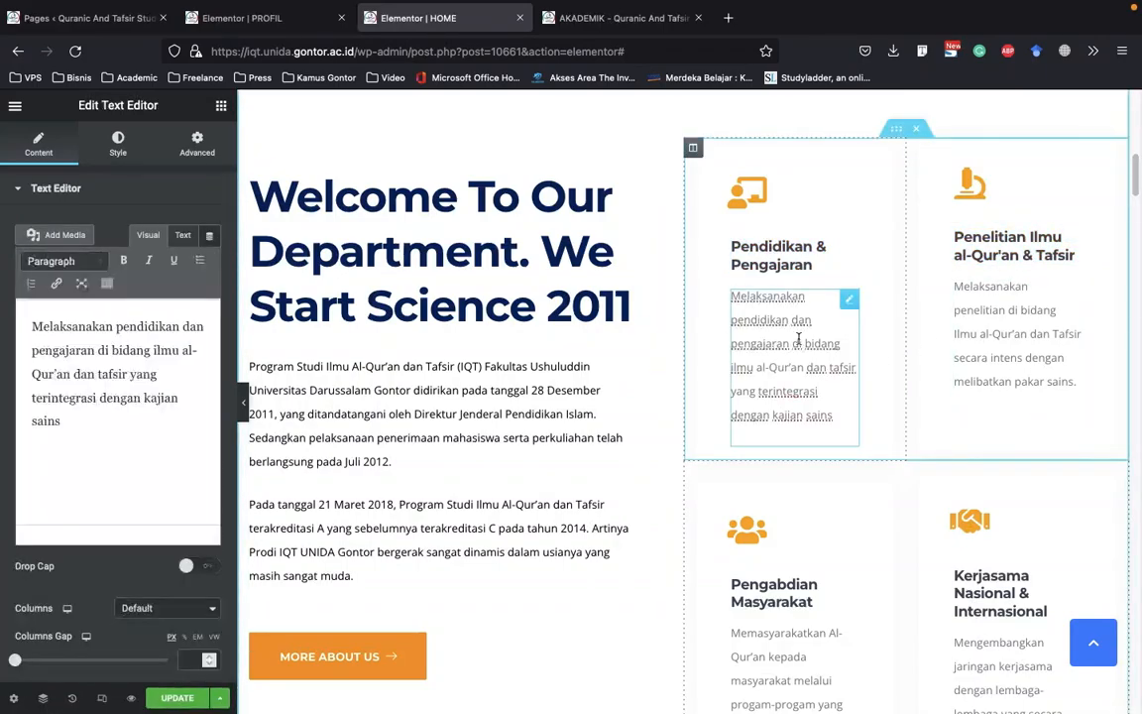
Examine the welcome section and its four icon cards, including at full width with the editor panel hidden
{"action": "scroll", "coordinate": [798, 340], "scroll_direction": "down", "scroll_amount": 3}
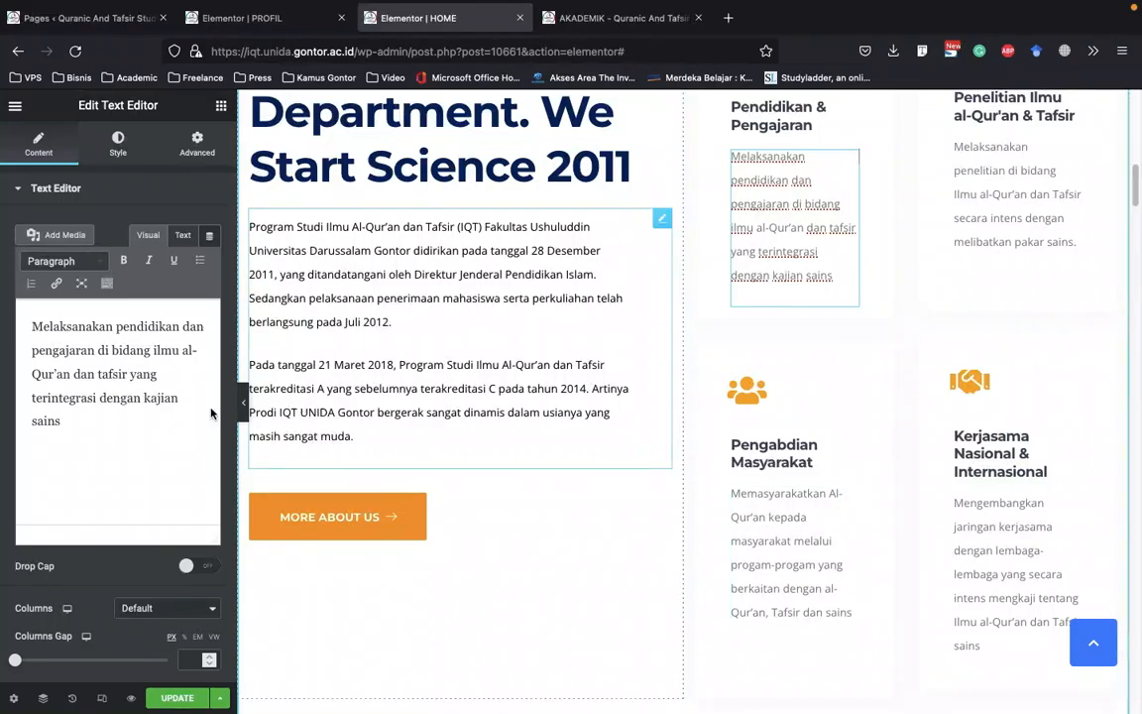
{"action": "scroll", "coordinate": [892, 389], "scroll_direction": "down", "scroll_amount": 2}
{"action": "scroll", "coordinate": [833, 377], "scroll_direction": "up", "scroll_amount": 3}
{"action": "scroll", "coordinate": [821, 372], "scroll_direction": "down", "scroll_amount": 5}
{"action": "scroll", "coordinate": [818, 373], "scroll_direction": "down", "scroll_amount": 5}
{"action": "scroll", "coordinate": [819, 375], "scroll_direction": "up", "scroll_amount": 12}
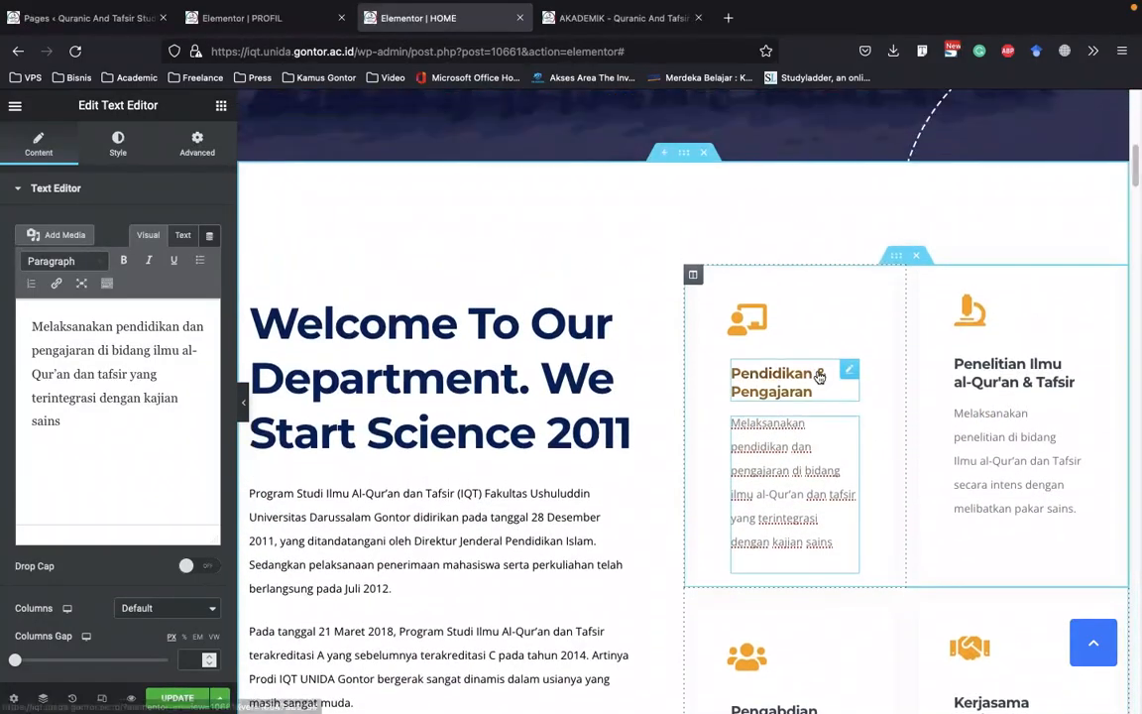
{"action": "left_click", "coordinate": [248, 410]}
{"action": "scroll", "coordinate": [282, 363], "scroll_direction": "down", "scroll_amount": 4}
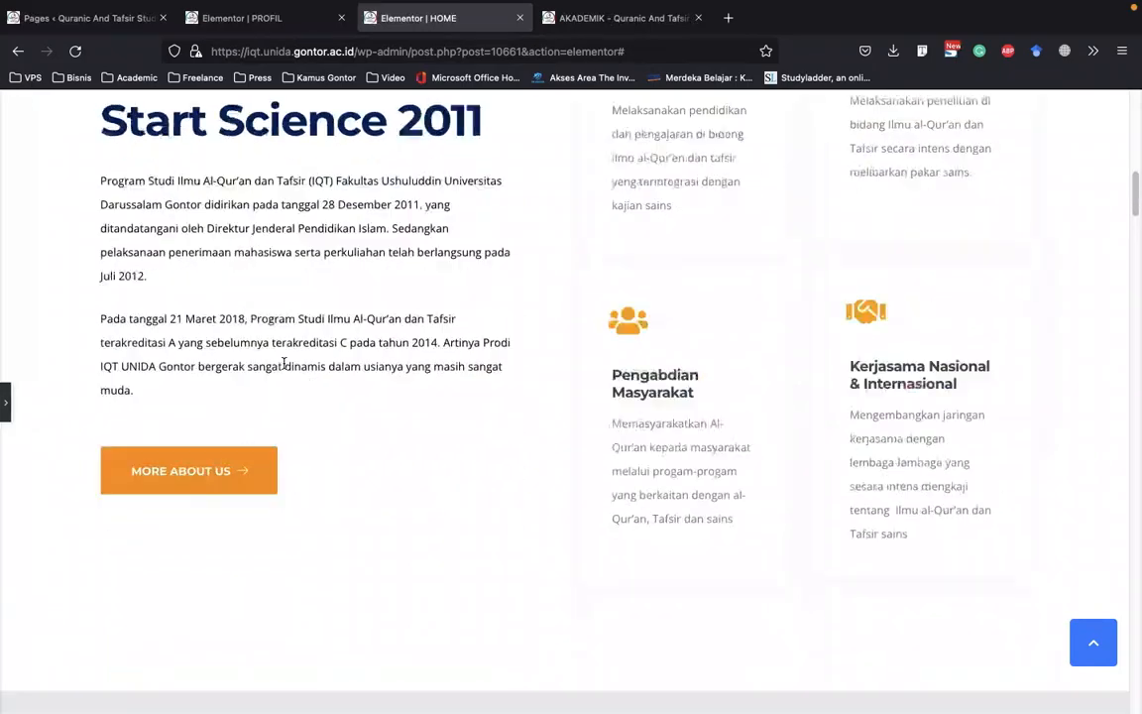
{"action": "scroll", "coordinate": [296, 357], "scroll_direction": "up", "scroll_amount": 3}
{"action": "left_click", "coordinate": [5, 406]}
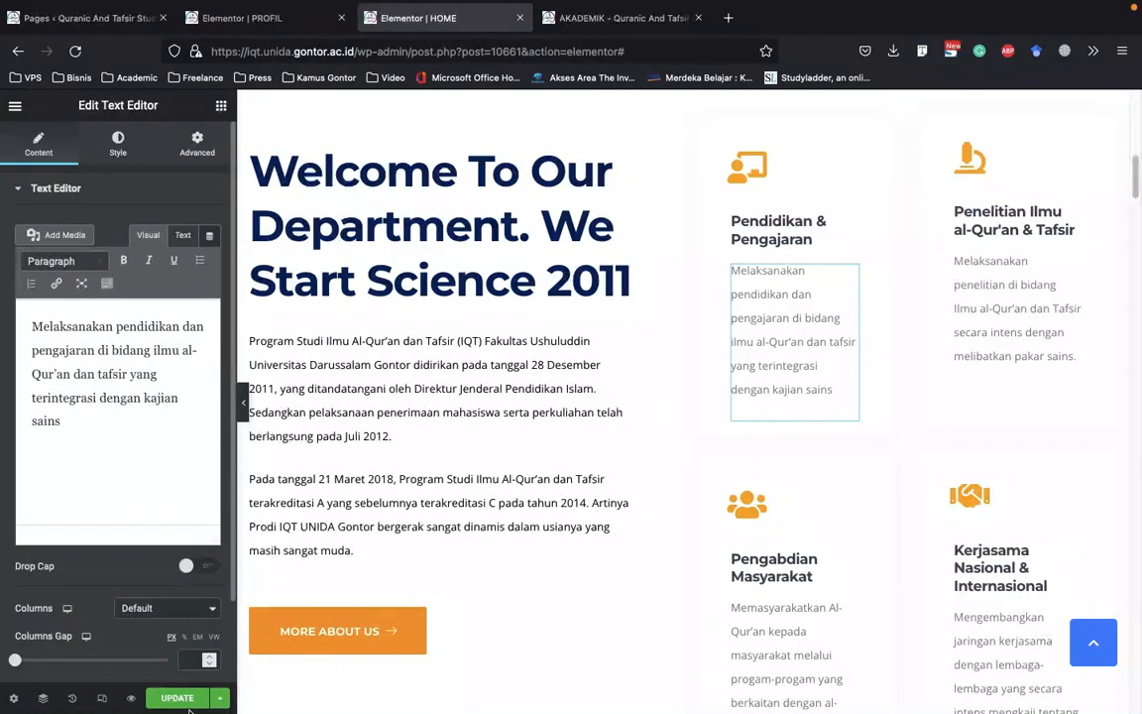
Save the changes made to the HOME page
{"action": "key", "text": "ctrl+s"}
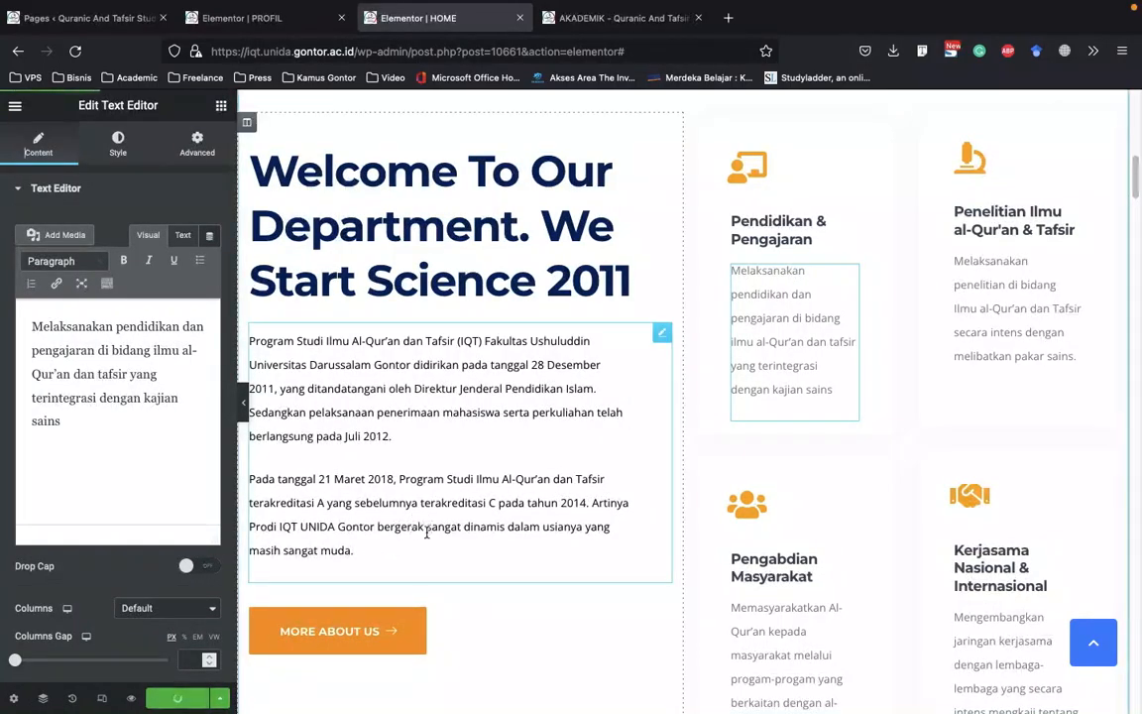
{"action": "scroll", "coordinate": [489, 504], "scroll_direction": "down", "scroll_amount": 7}
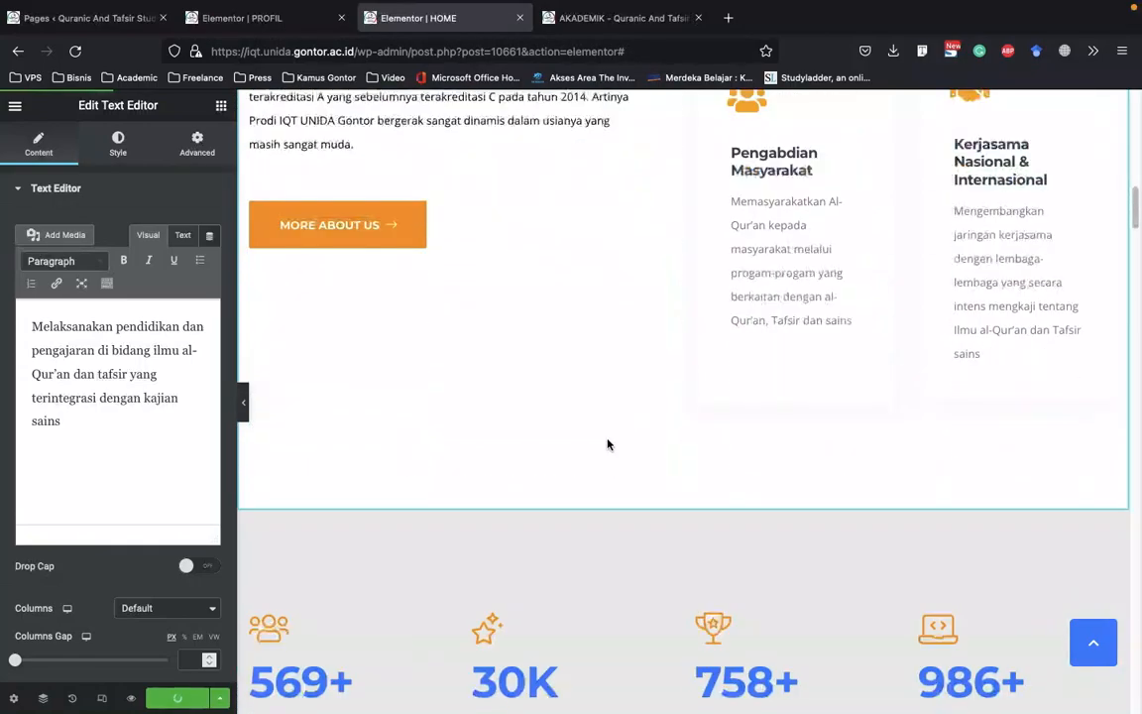
{"action": "scroll", "coordinate": [472, 460], "scroll_direction": "down", "scroll_amount": 2}
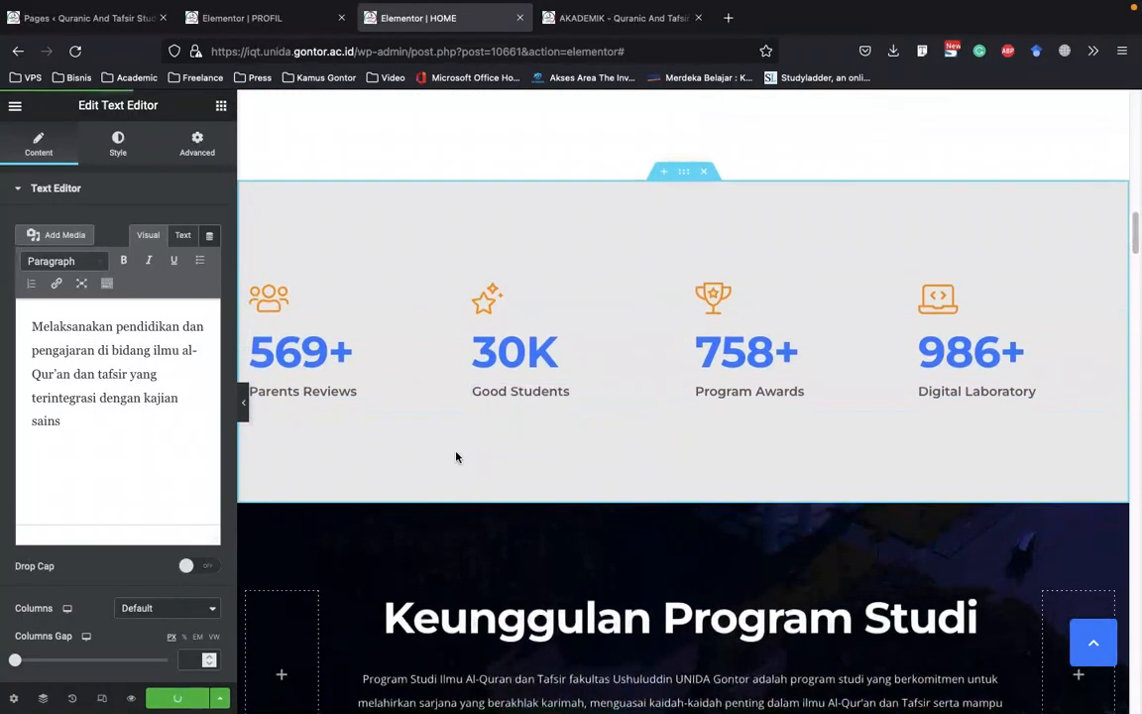
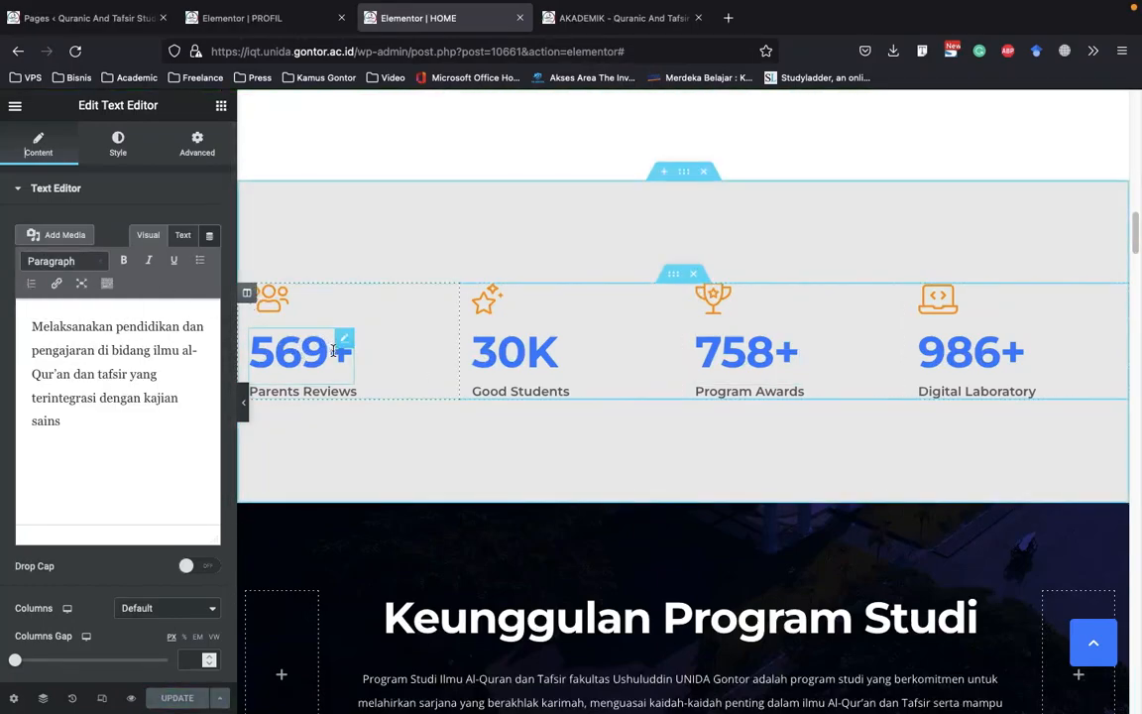
Set the ending number of the Parents Reviews counter to 240
{"action": "left_click", "coordinate": [330, 355]}
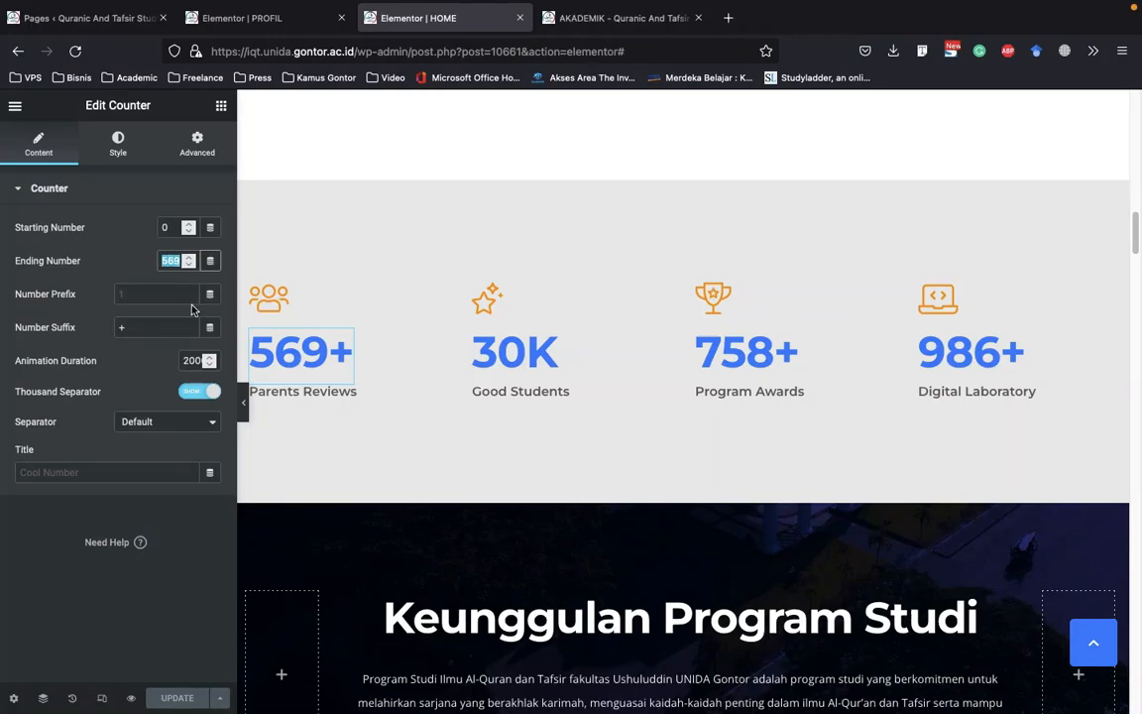
{"action": "type", "text": "24"}
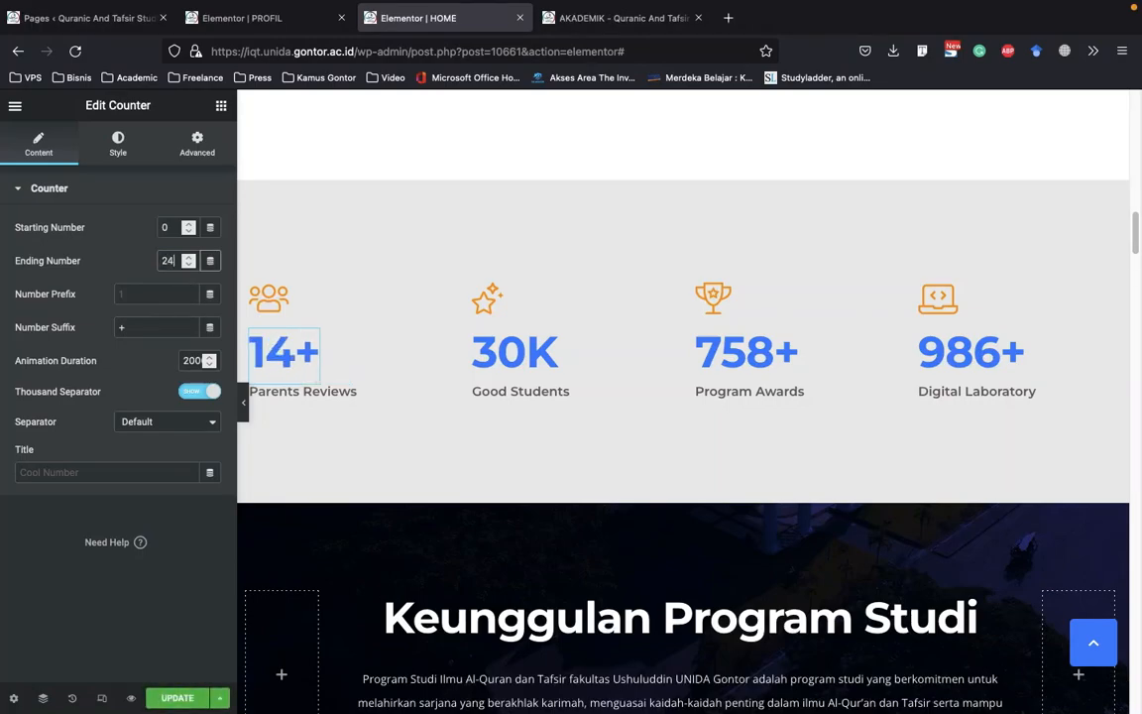
{"action": "type", "text": "00"}
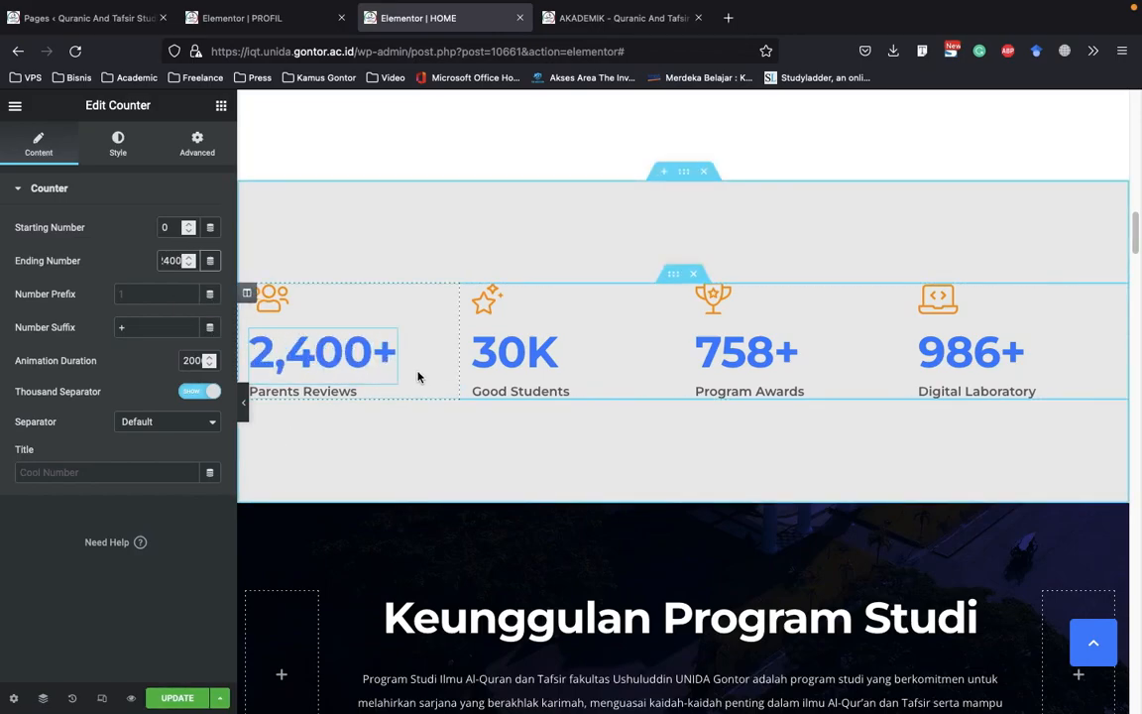
{"action": "key", "text": "BackSpace"}
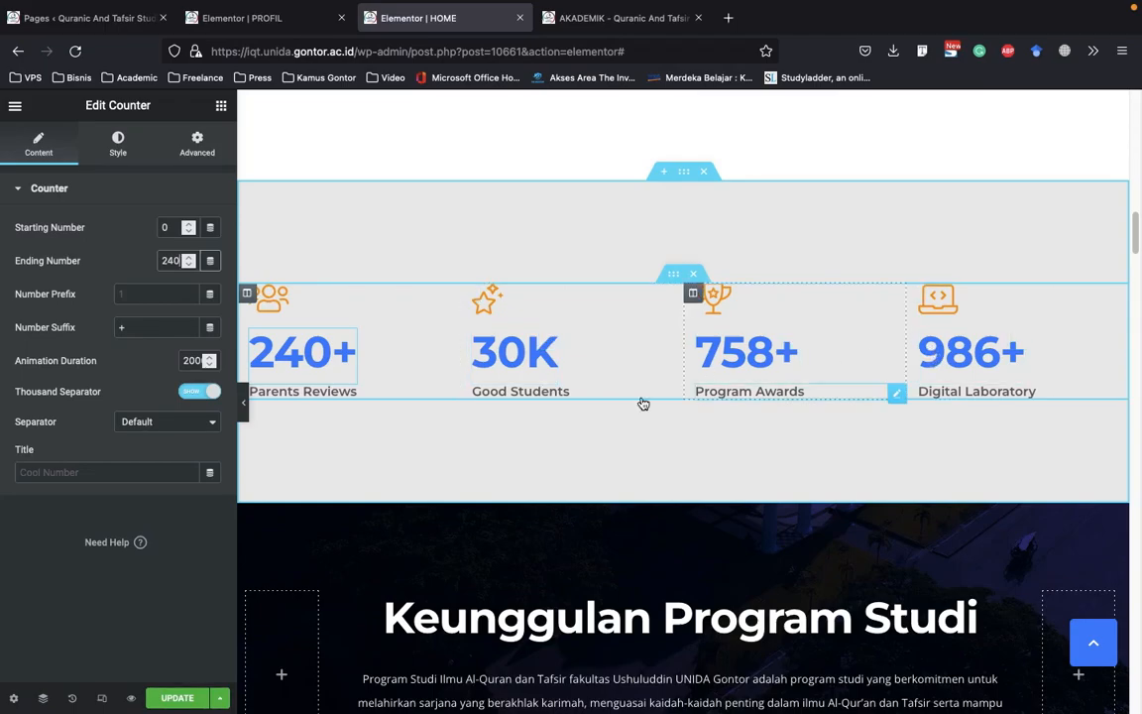
Examine the title and link settings of the Parents Reviews heading, its icon image, and the Good Students heading
{"action": "left_click", "coordinate": [306, 389]}
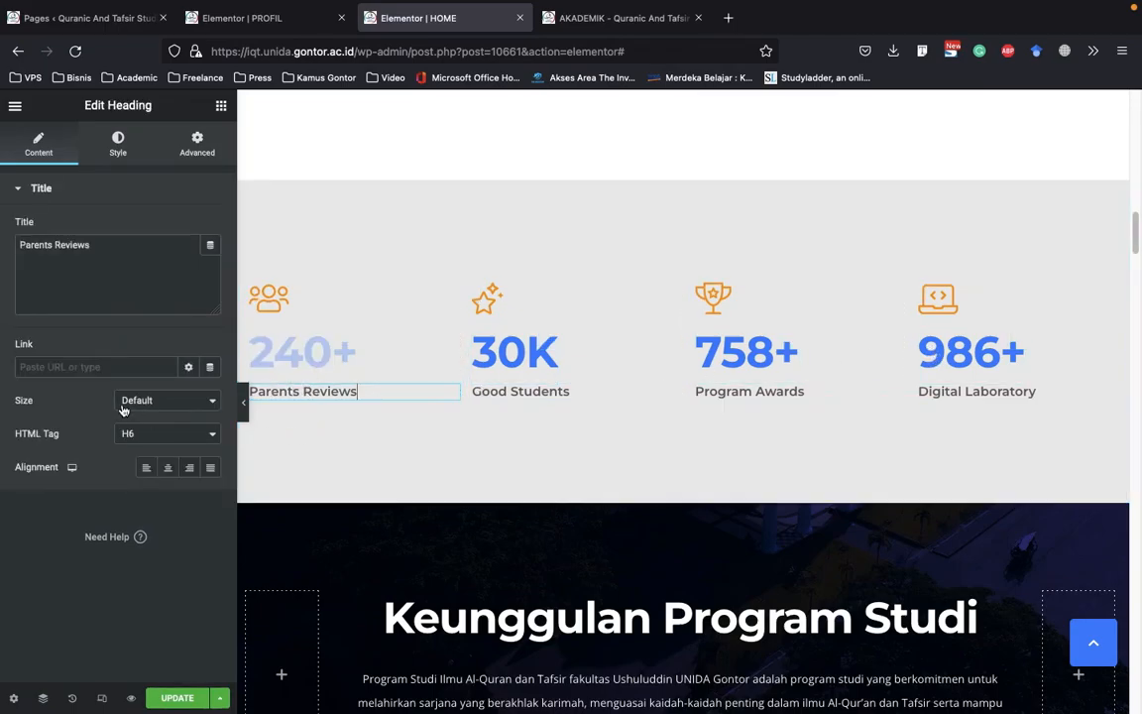
{"action": "triple_click", "coordinate": [105, 244]}
{"action": "left_click", "coordinate": [81, 258]}
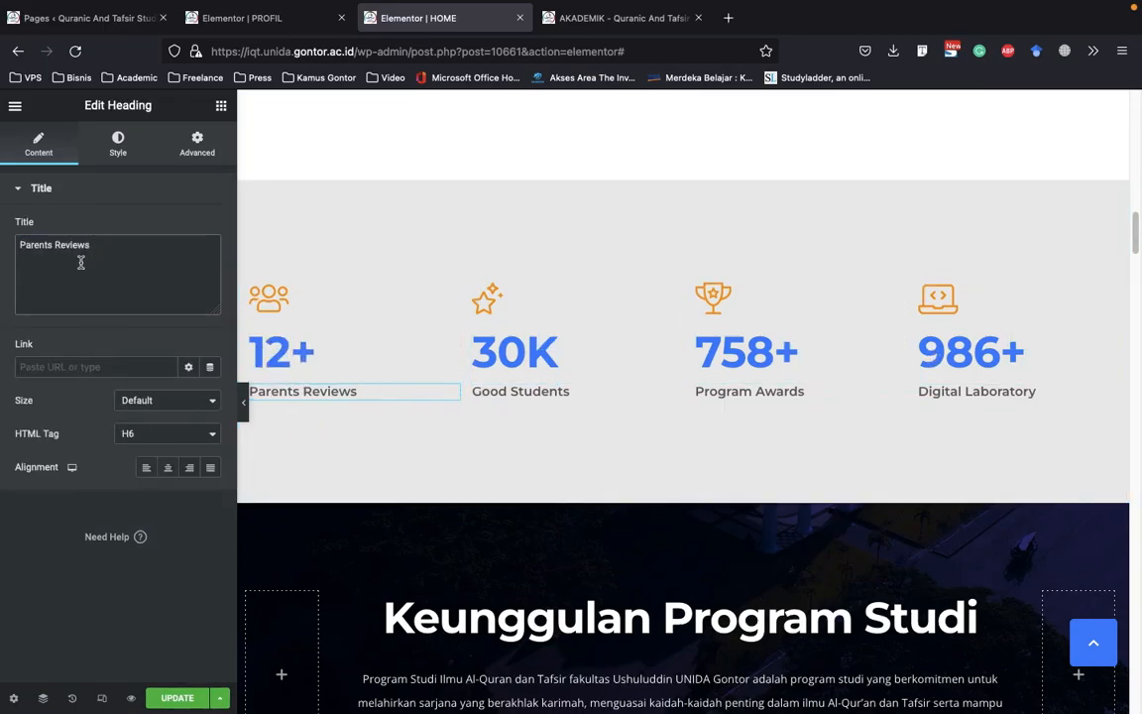
{"action": "left_click_drag", "start_coordinate": [96, 247], "coordinate": [23, 244]}
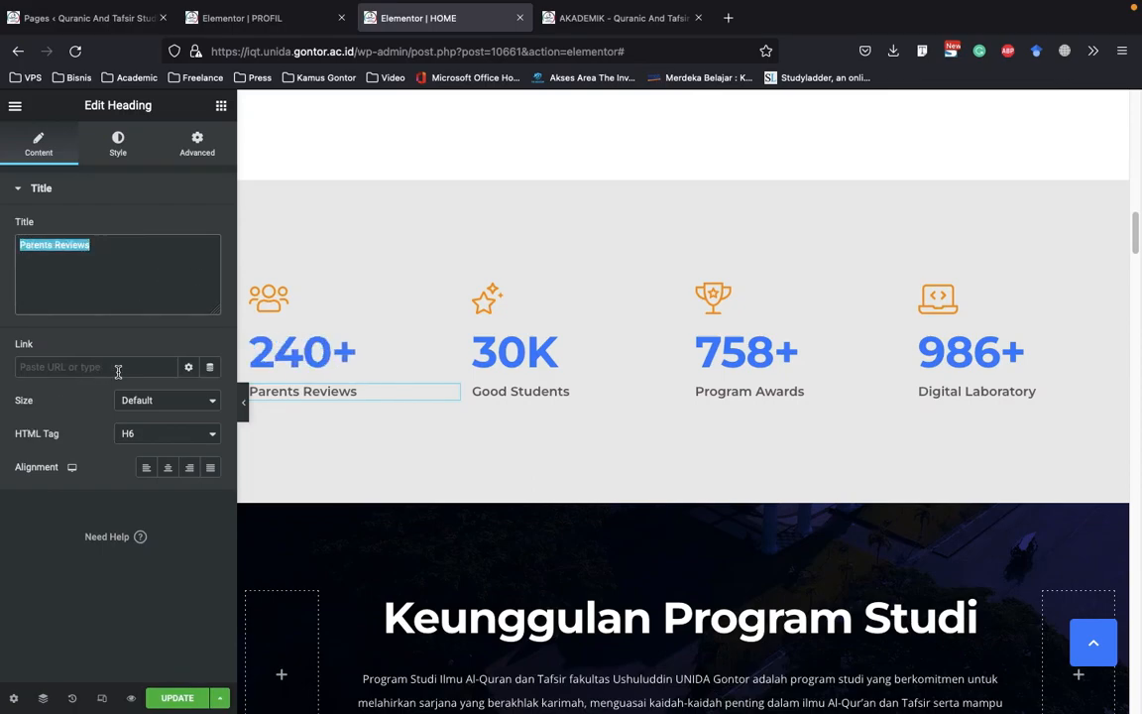
{"action": "left_click", "coordinate": [50, 368]}
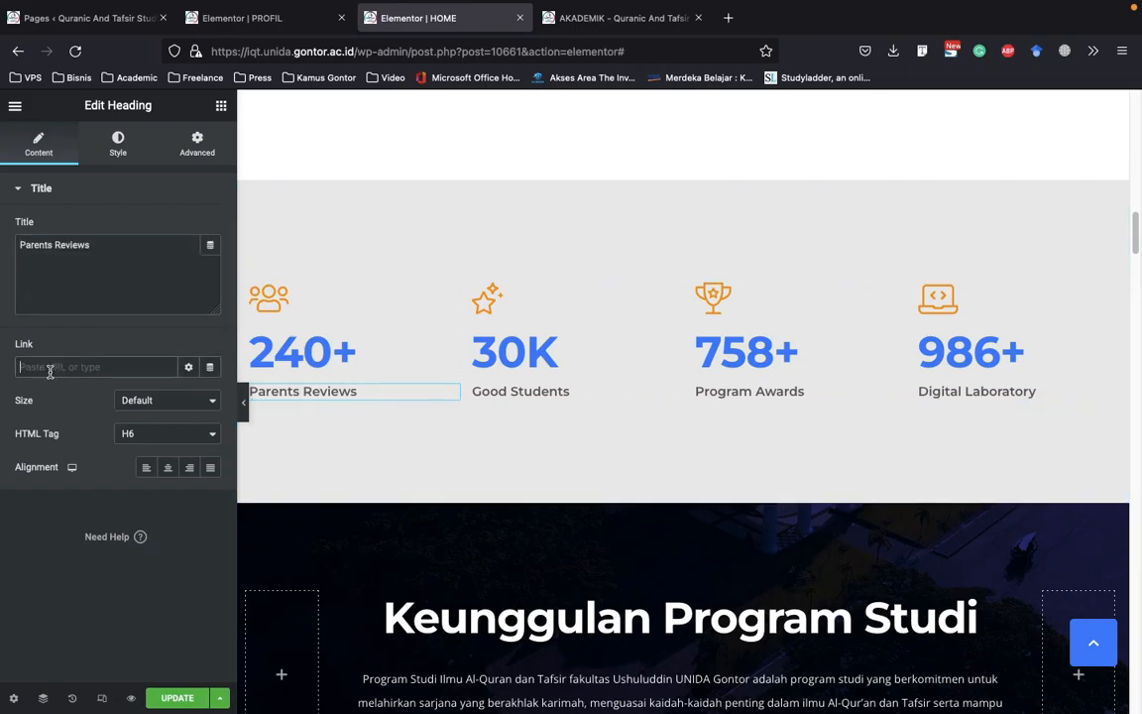
{"action": "left_click", "coordinate": [549, 392]}
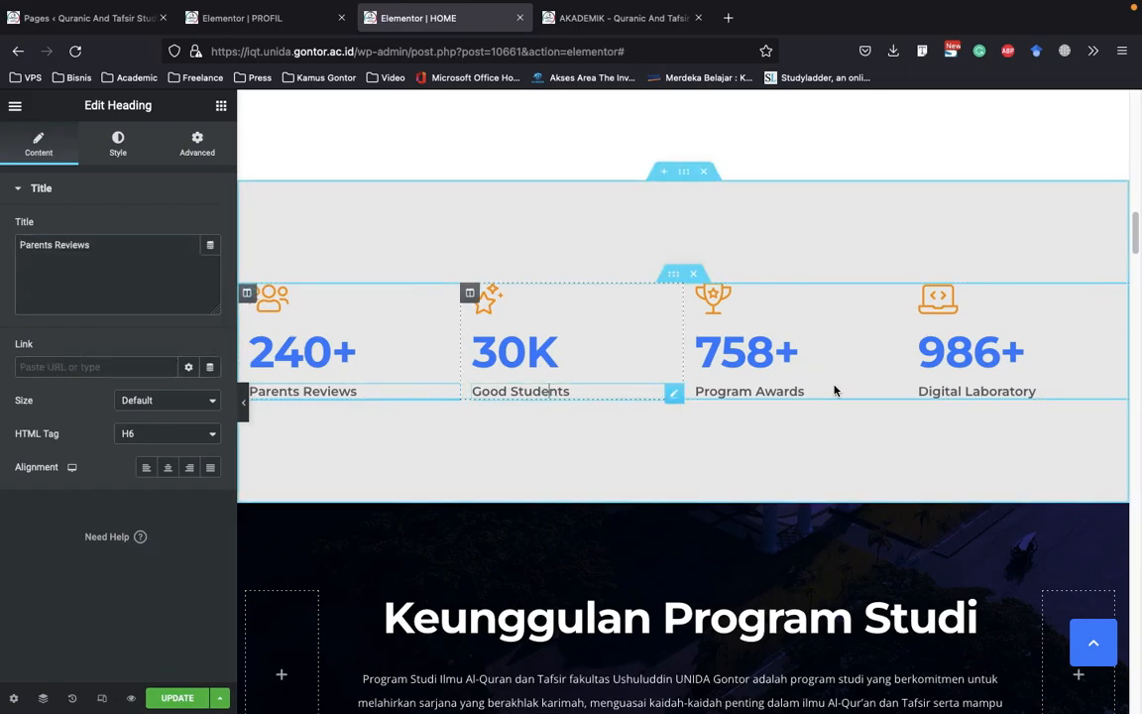
{"action": "left_click", "coordinate": [311, 308]}
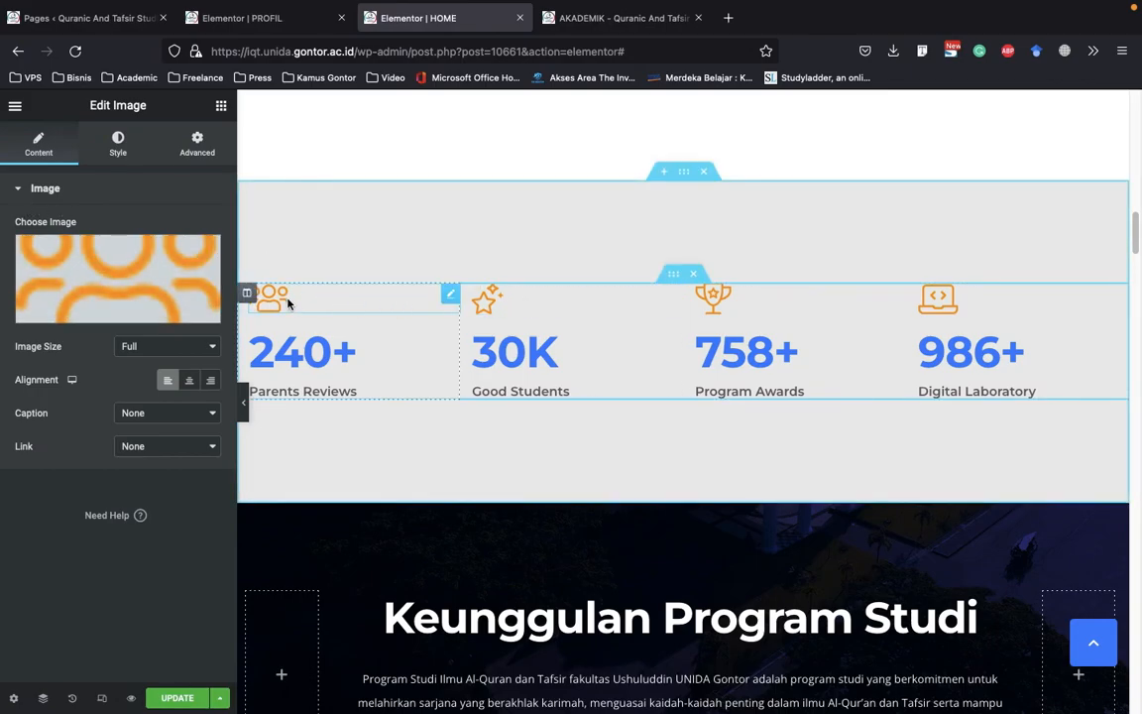
{"action": "scroll", "coordinate": [303, 304], "scroll_direction": "up", "scroll_amount": 3}
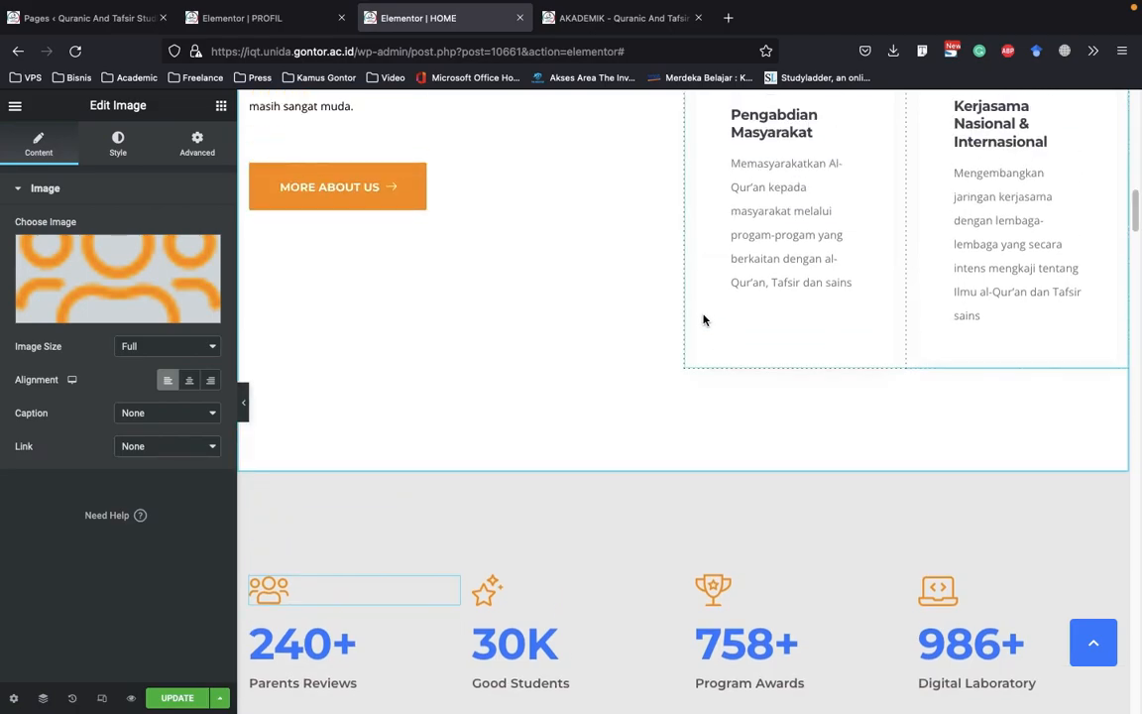
{"action": "scroll", "coordinate": [569, 447], "scroll_direction": "down", "scroll_amount": 2}
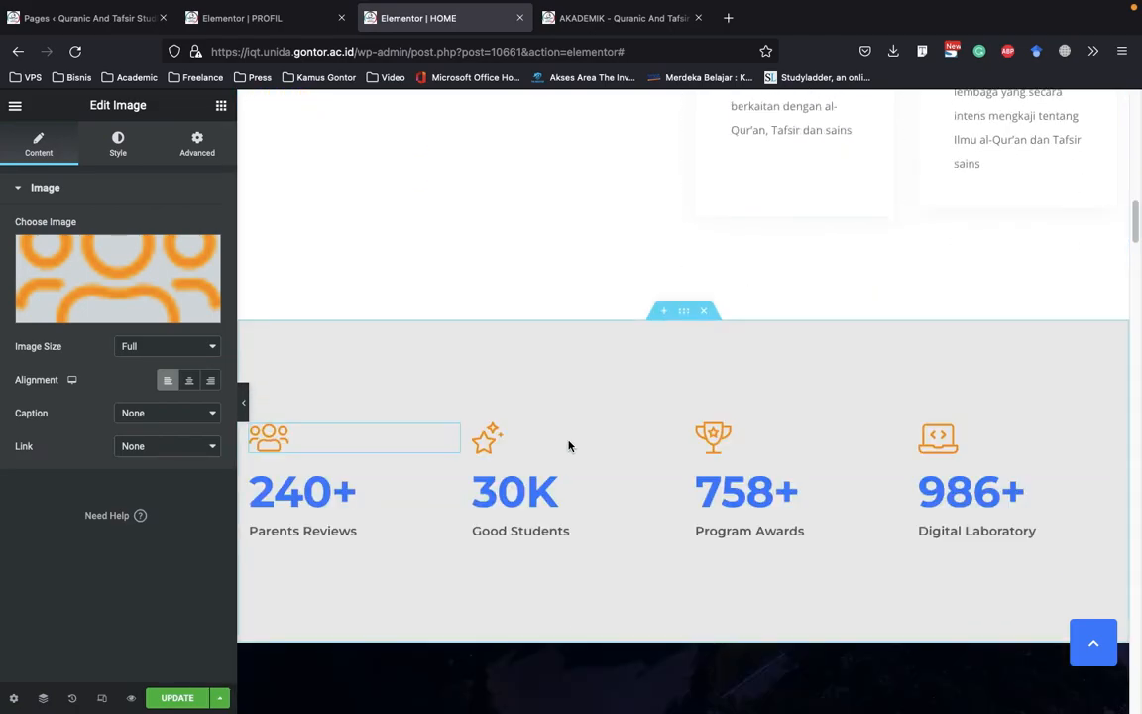
{"action": "left_click", "coordinate": [567, 531]}
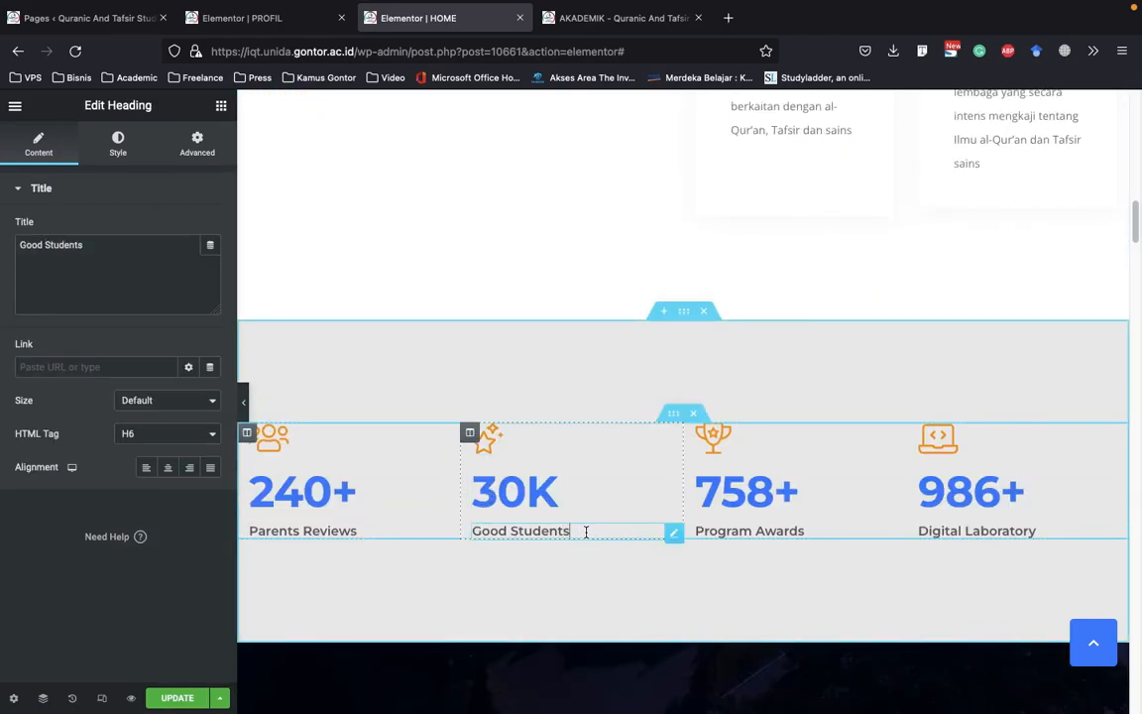
Copy the Pengabdian Masyarakat card's icon and paste it below the star image in the Good Students column
{"action": "scroll", "coordinate": [959, 328], "scroll_direction": "up", "scroll_amount": 3}
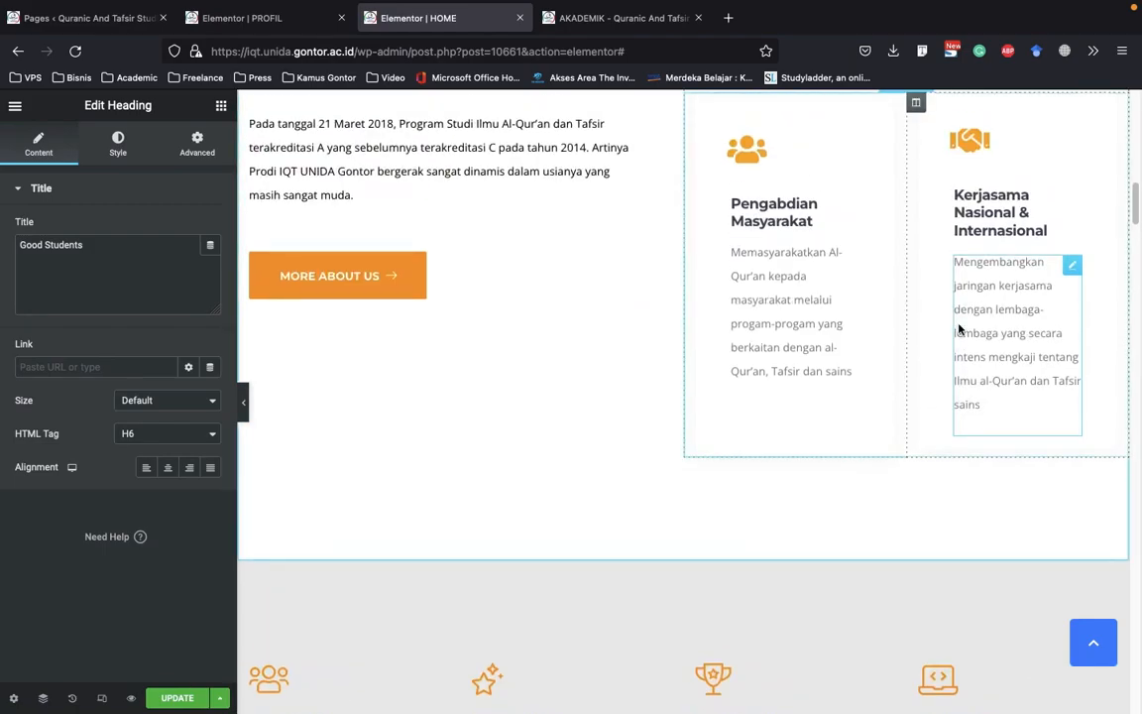
{"action": "scroll", "coordinate": [936, 222], "scroll_direction": "up", "scroll_amount": 1}
{"action": "right_click", "coordinate": [769, 179]}
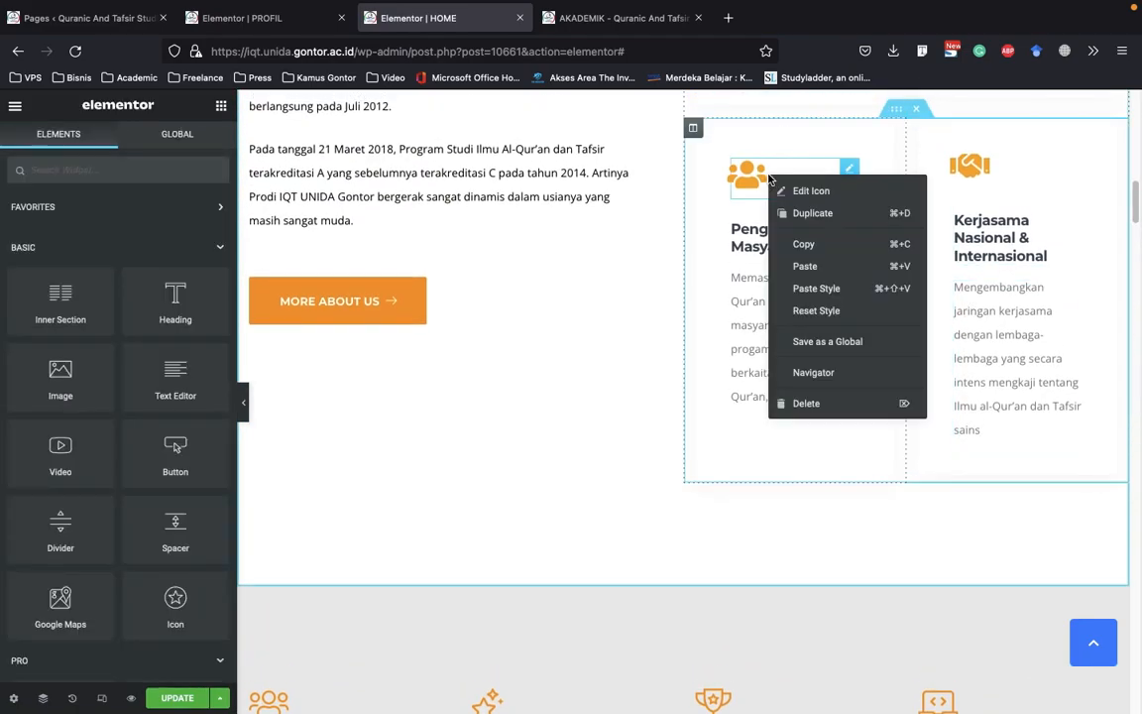
{"action": "left_click", "coordinate": [836, 250]}
{"action": "scroll", "coordinate": [835, 255], "scroll_direction": "down", "scroll_amount": 5}
{"action": "scroll", "coordinate": [835, 255], "scroll_direction": "down", "scroll_amount": 3}
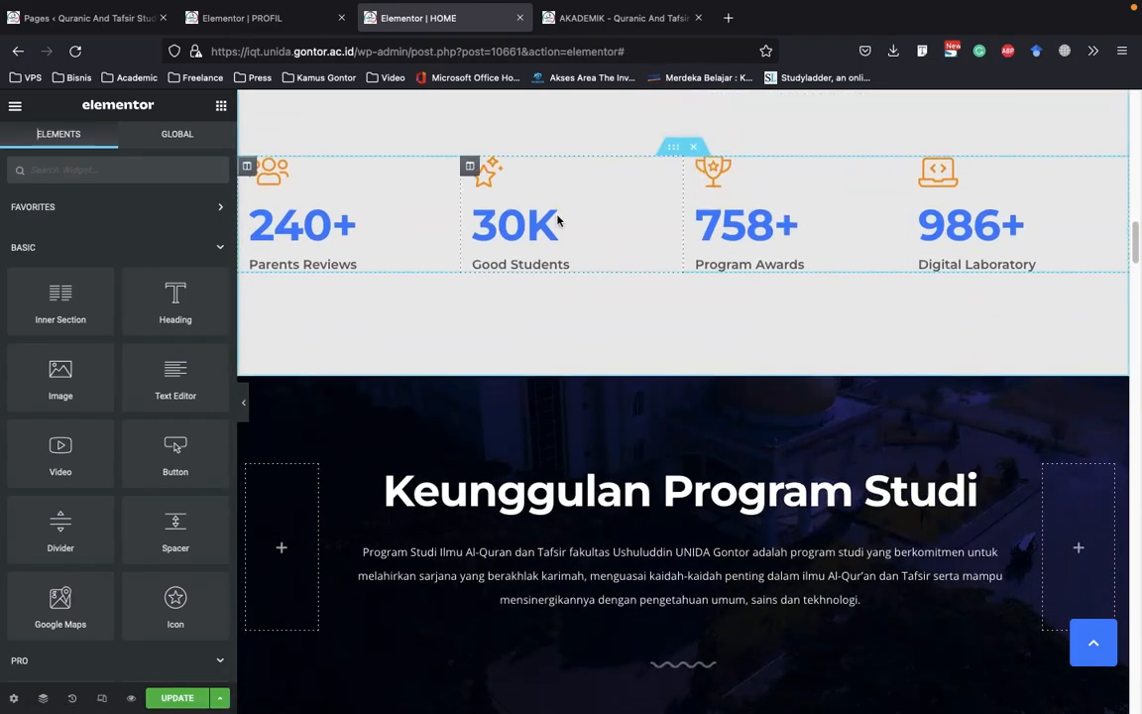
{"action": "right_click", "coordinate": [514, 177]}
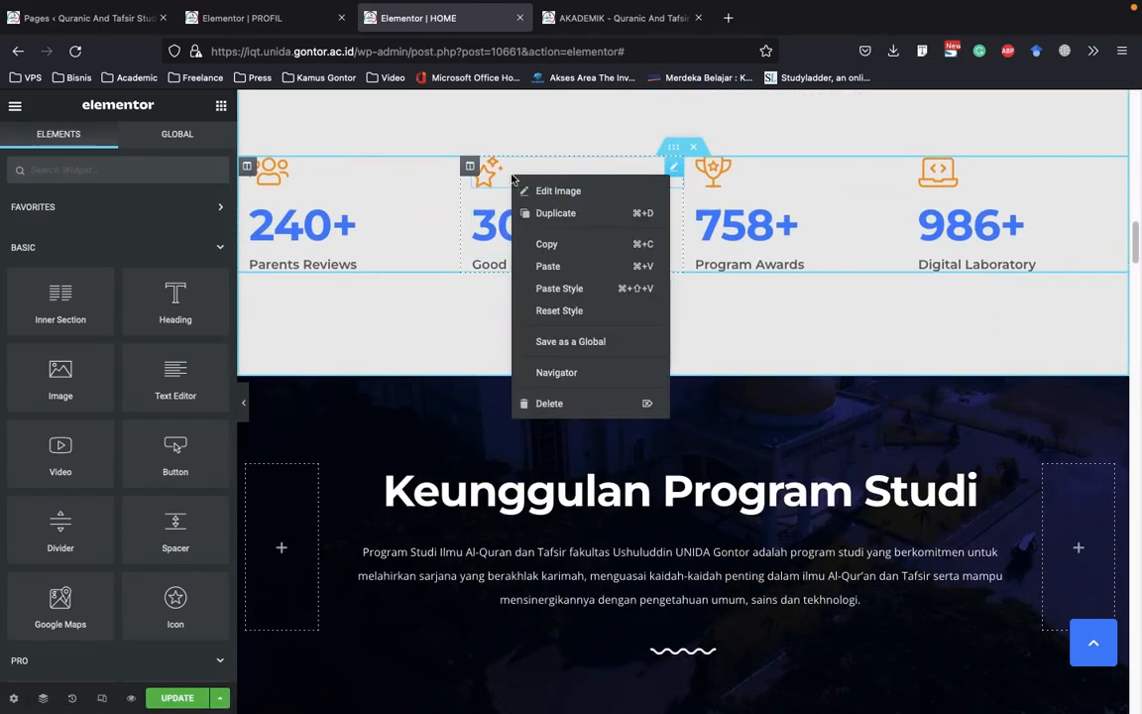
{"action": "left_click", "coordinate": [549, 266]}
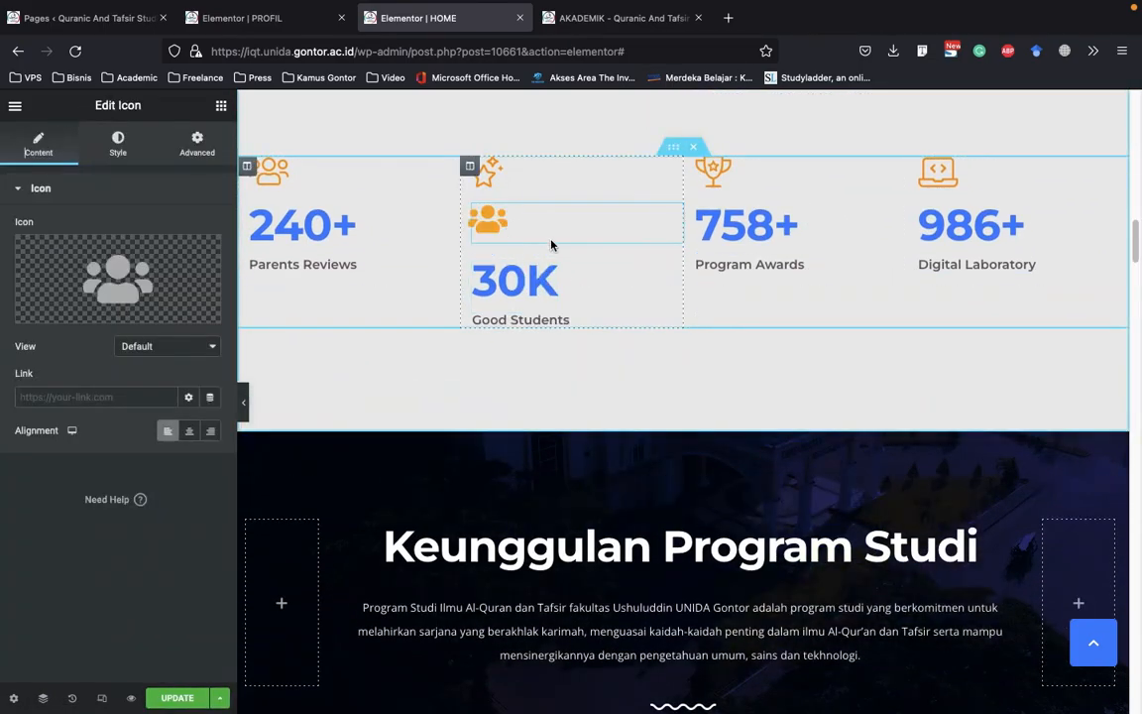
Delete the pasted people icon from the Good Students column
{"action": "scroll", "coordinate": [551, 245], "scroll_direction": "up", "scroll_amount": 5}
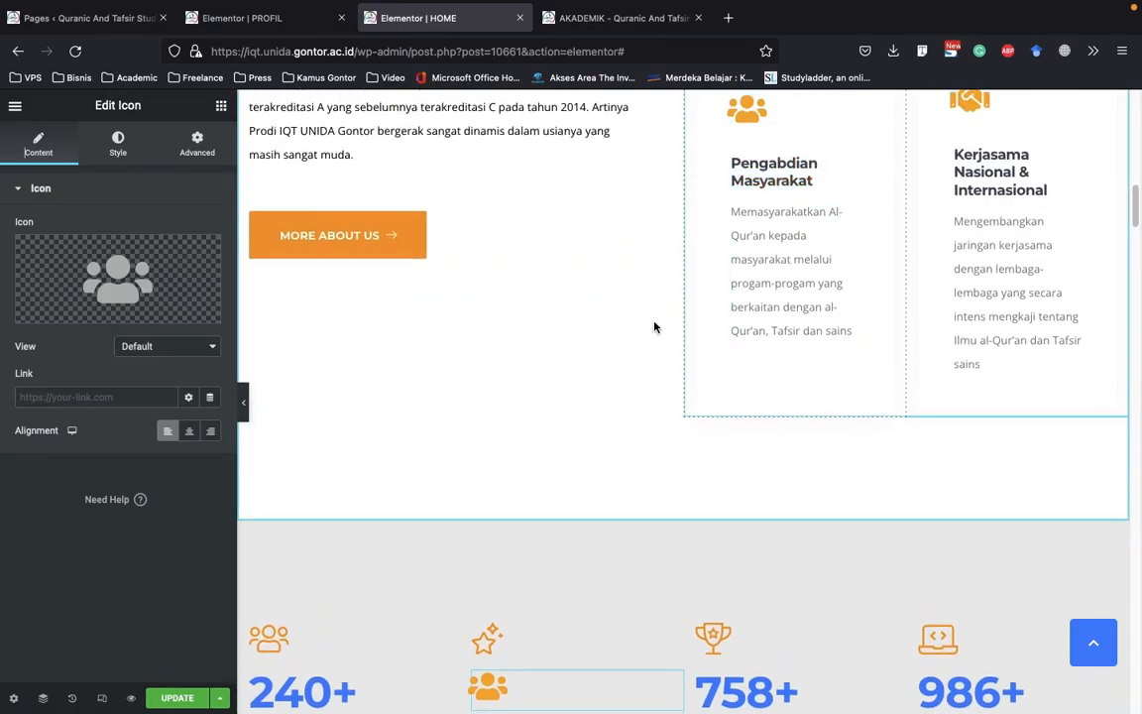
{"action": "scroll", "coordinate": [655, 327], "scroll_direction": "down", "scroll_amount": 5}
{"action": "mouse_move", "coordinate": [154, 294]}
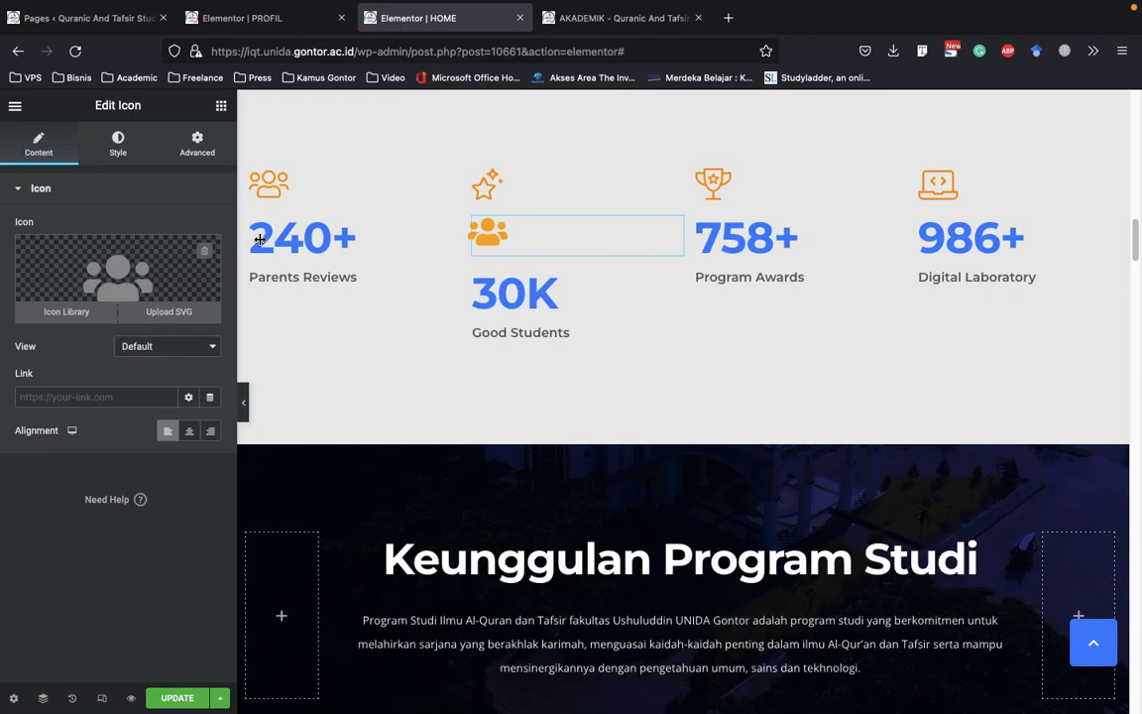
{"action": "left_click", "coordinate": [510, 187]}
{"action": "left_click", "coordinate": [485, 228]}
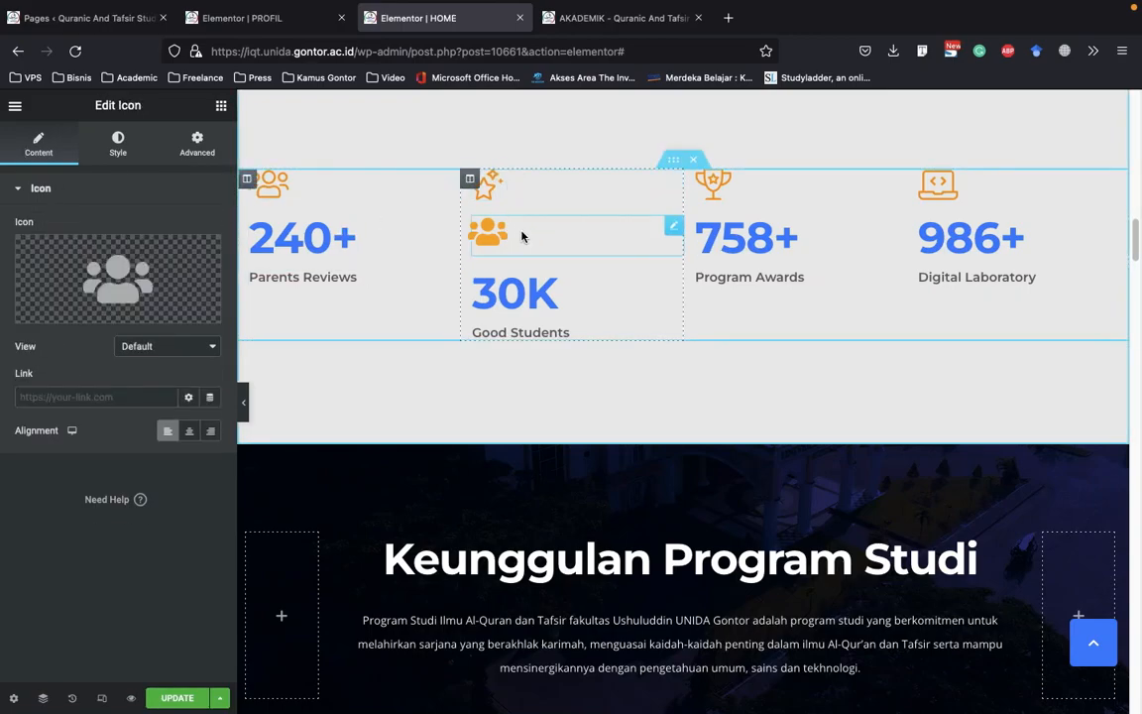
{"action": "right_click", "coordinate": [517, 190]}
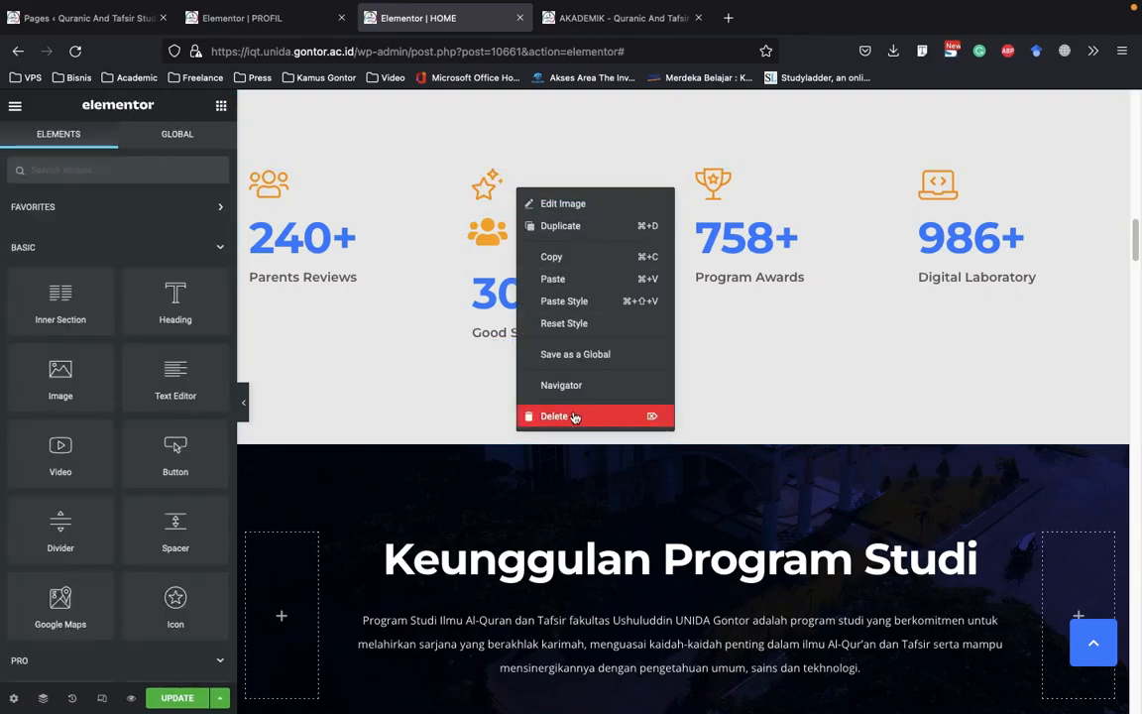
{"action": "left_click", "coordinate": [489, 234]}
{"action": "right_click", "coordinate": [520, 247]}
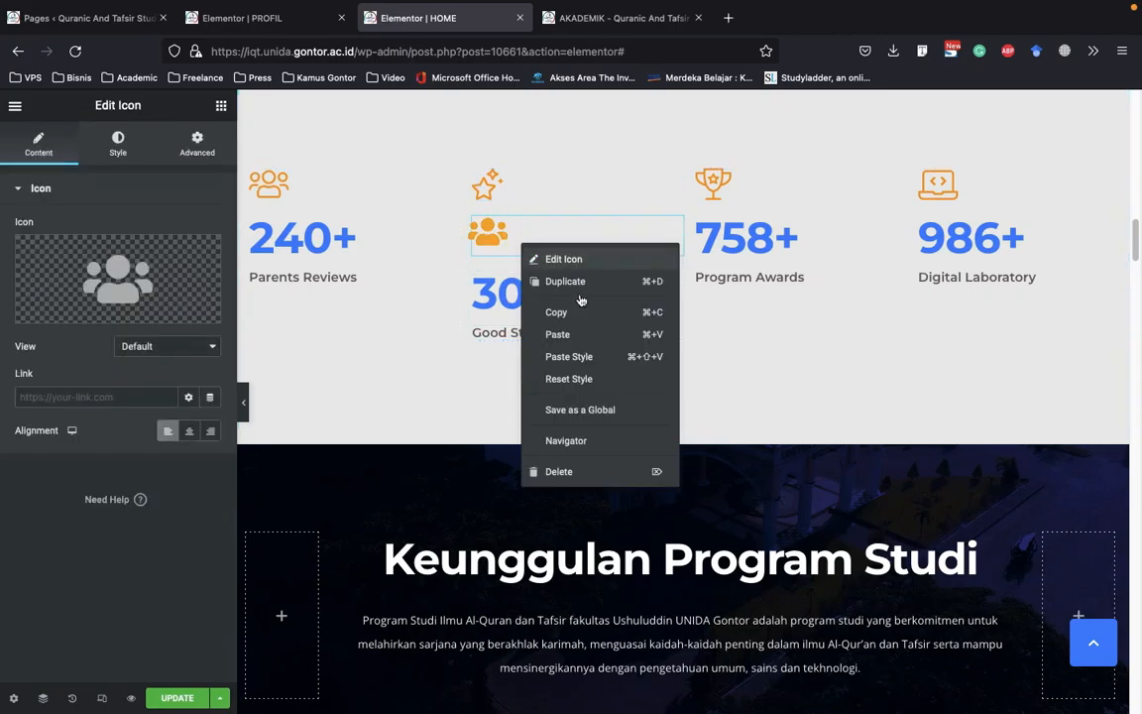
{"action": "key", "text": "Delete"}
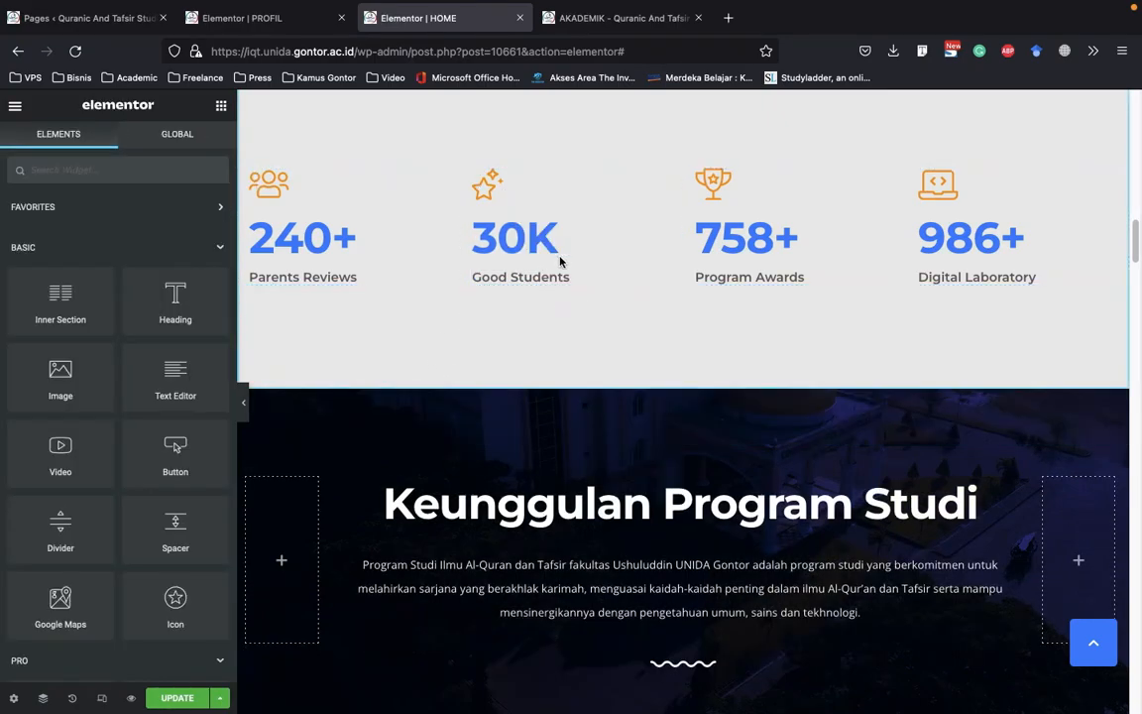
Examine the Keunggulan Program Studi section's heading, description and four cards, including the Dosen Profesional card's title item and text
{"action": "scroll", "coordinate": [645, 372], "scroll_direction": "down", "scroll_amount": 3}
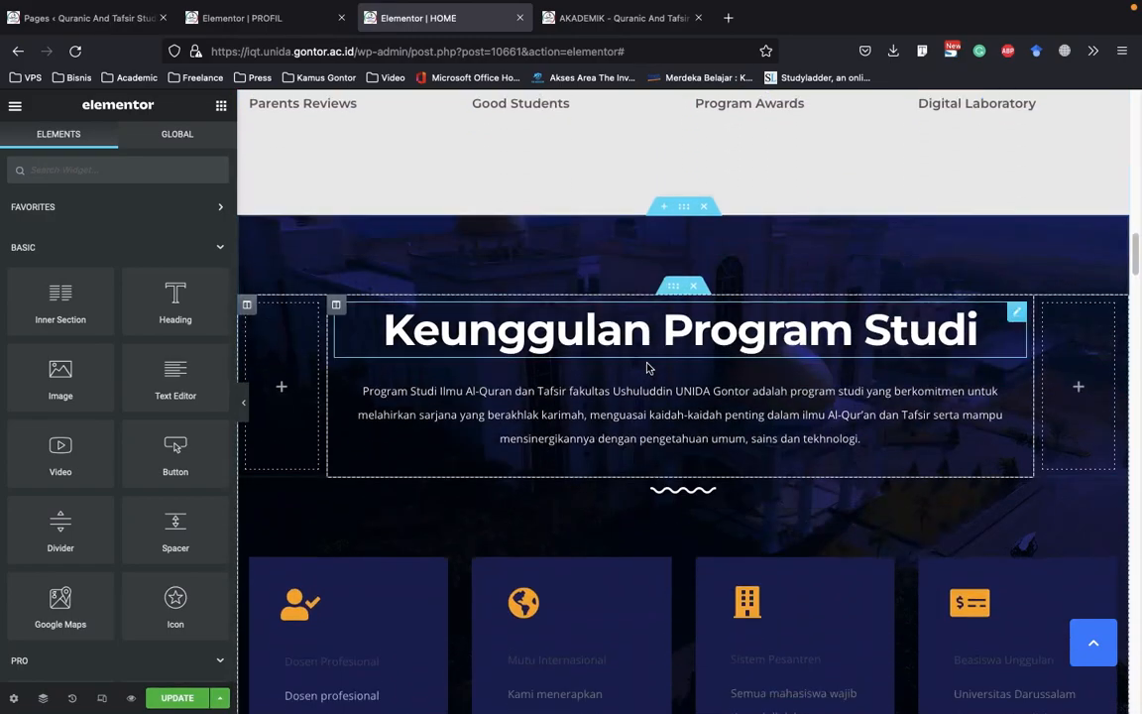
{"action": "scroll", "coordinate": [547, 241], "scroll_direction": "down", "scroll_amount": 2}
{"action": "scroll", "coordinate": [547, 241], "scroll_direction": "down", "scroll_amount": 1}
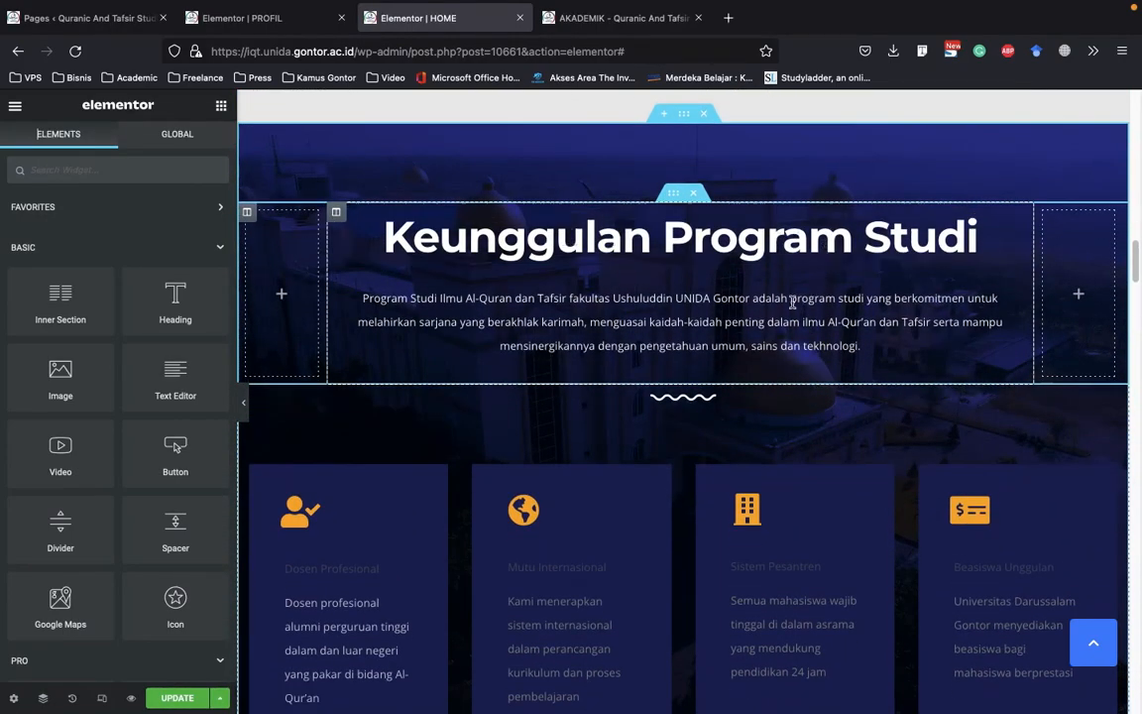
{"action": "left_click", "coordinate": [552, 254]}
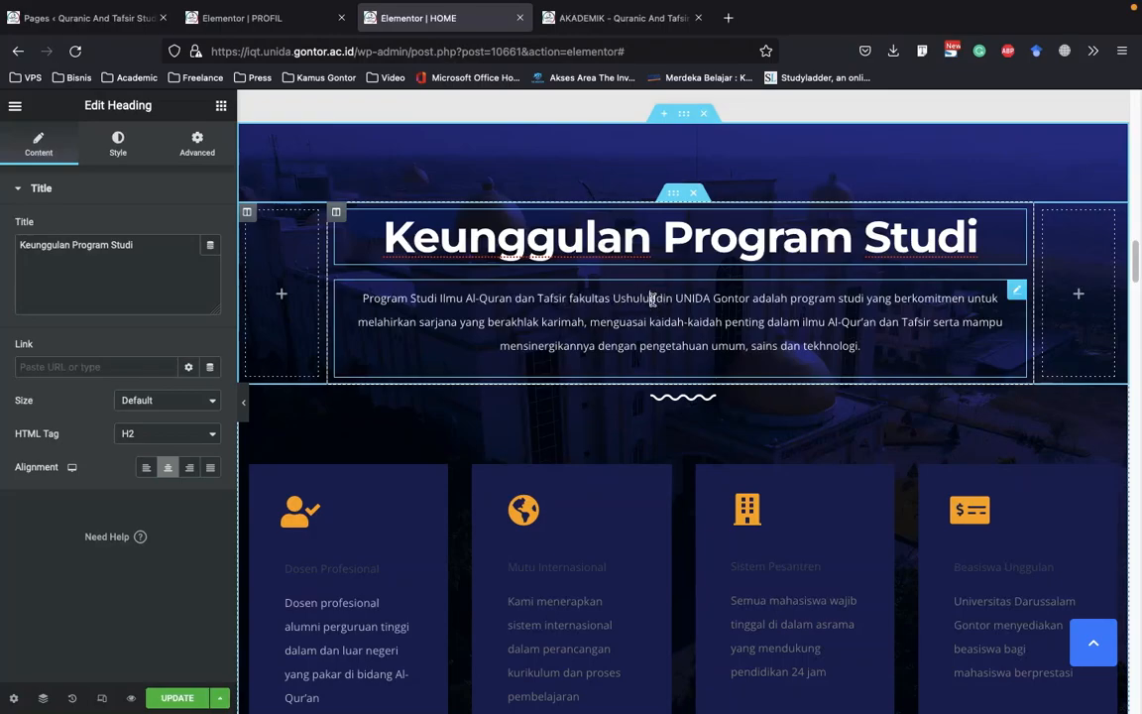
{"action": "left_click", "coordinate": [583, 290]}
{"action": "scroll", "coordinate": [628, 388], "scroll_direction": "down", "scroll_amount": 2}
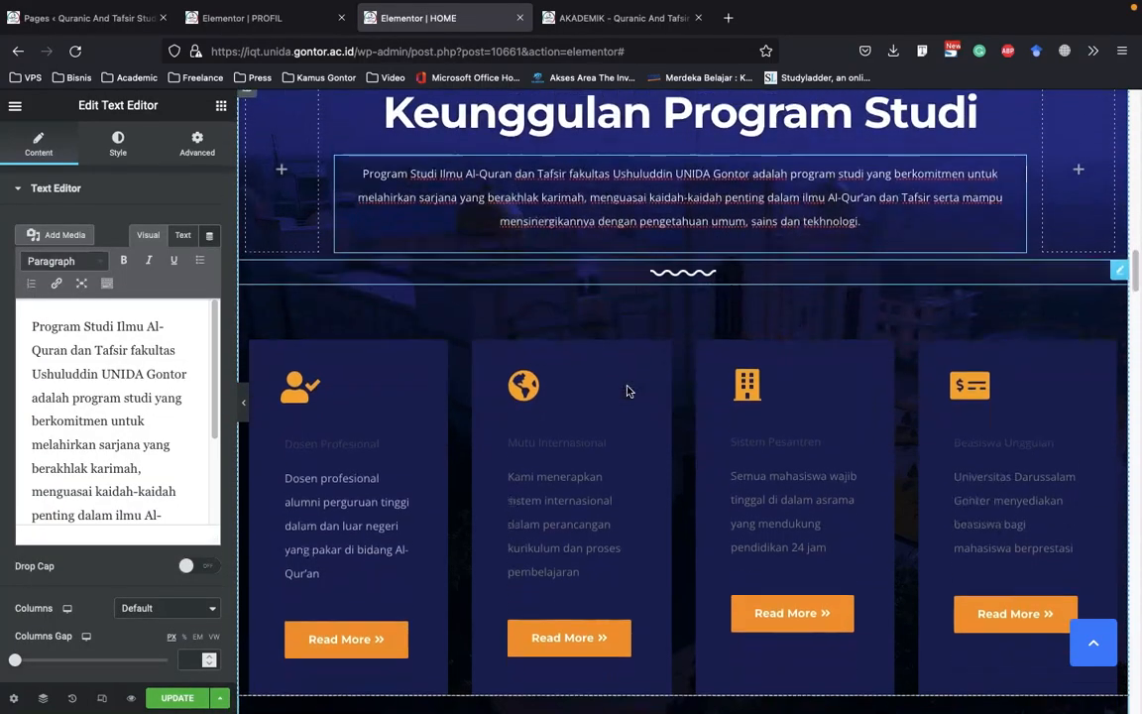
{"action": "left_click", "coordinate": [369, 432]}
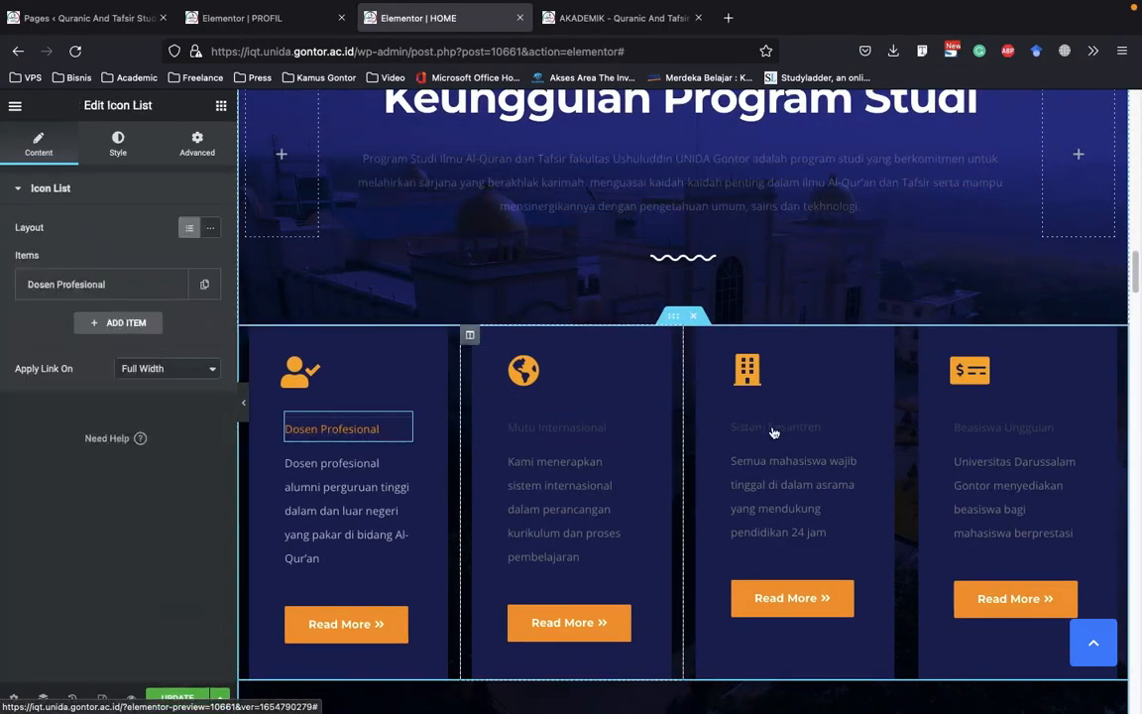
{"action": "scroll", "coordinate": [595, 297], "scroll_direction": "down", "scroll_amount": 2}
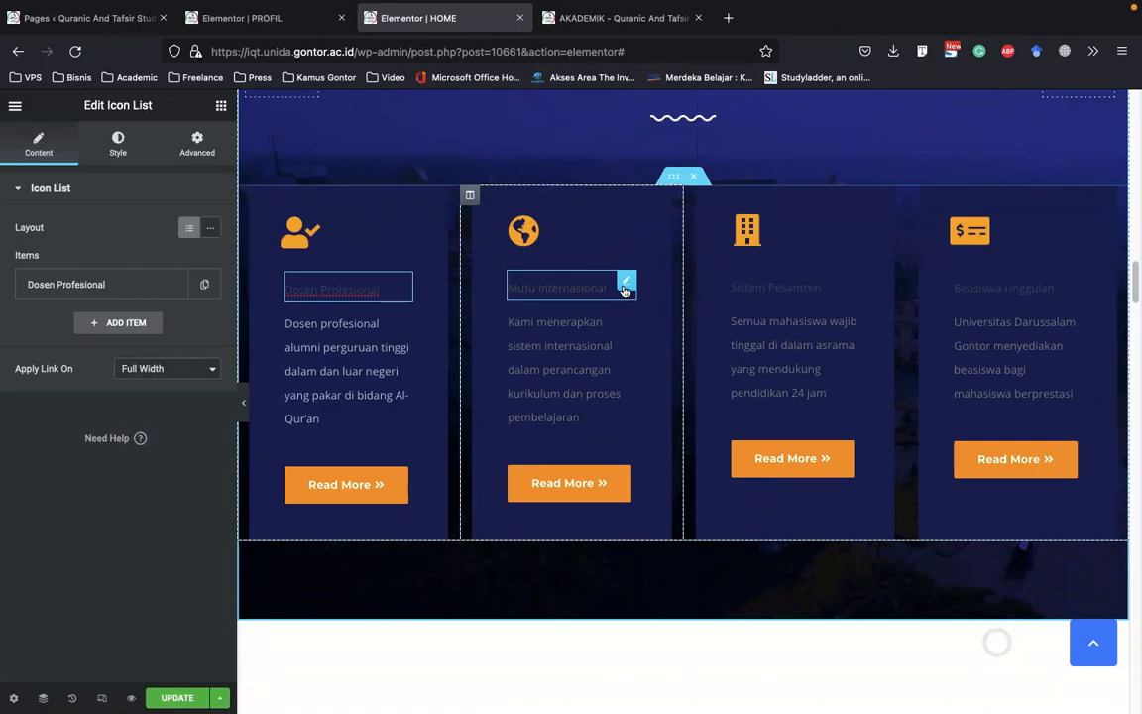
{"action": "left_click", "coordinate": [327, 289]}
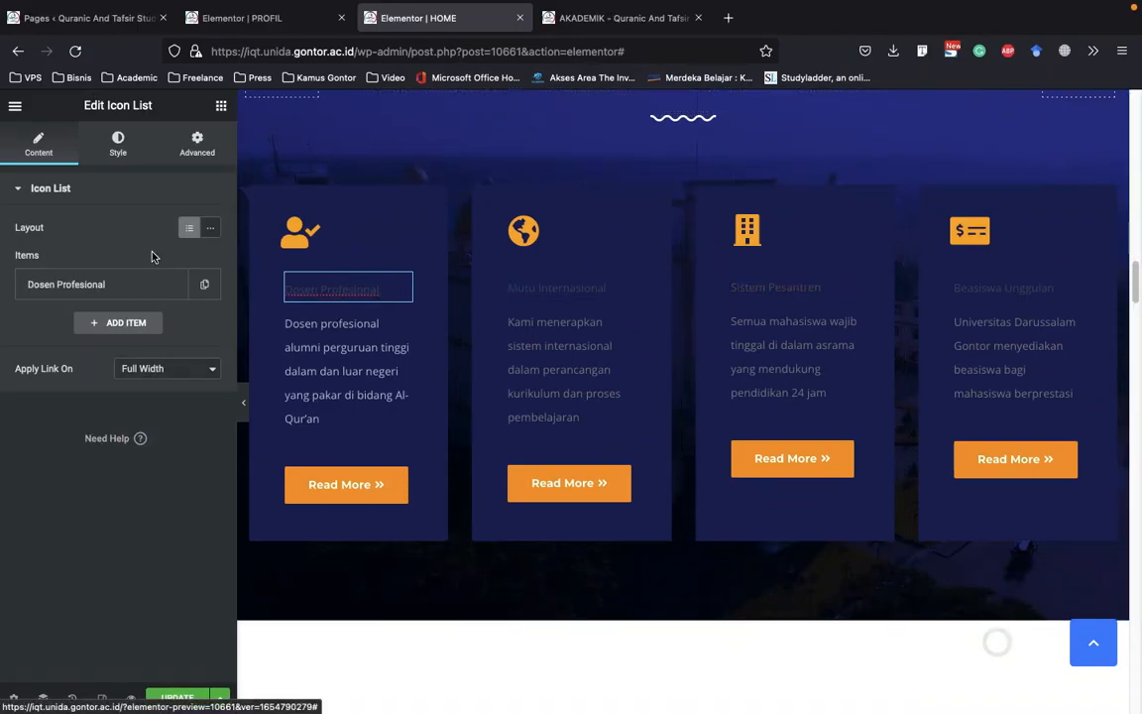
{"action": "left_click", "coordinate": [368, 339]}
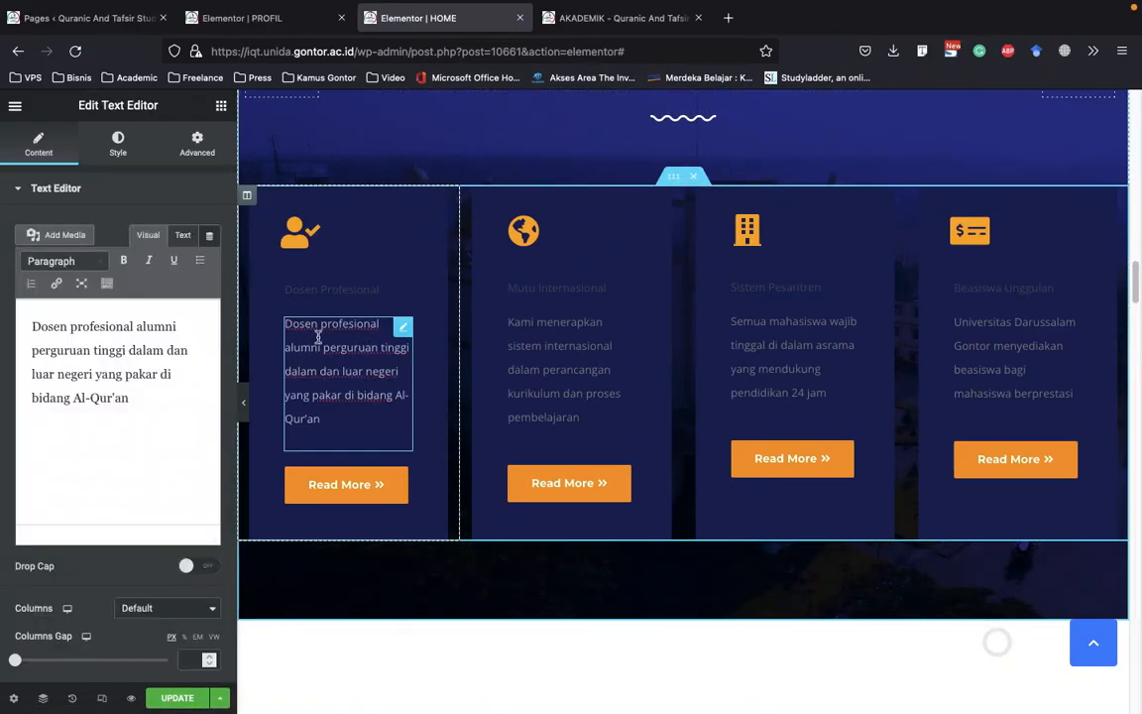
Open the live site's HOME page in place of the AKADEMIK page, and switch to the PROFIL page's Elementor editor
{"action": "left_click", "coordinate": [583, 18]}
{"action": "scroll", "coordinate": [511, 358], "scroll_direction": "down", "scroll_amount": 10}
{"action": "scroll", "coordinate": [512, 358], "scroll_direction": "up", "scroll_amount": 10}
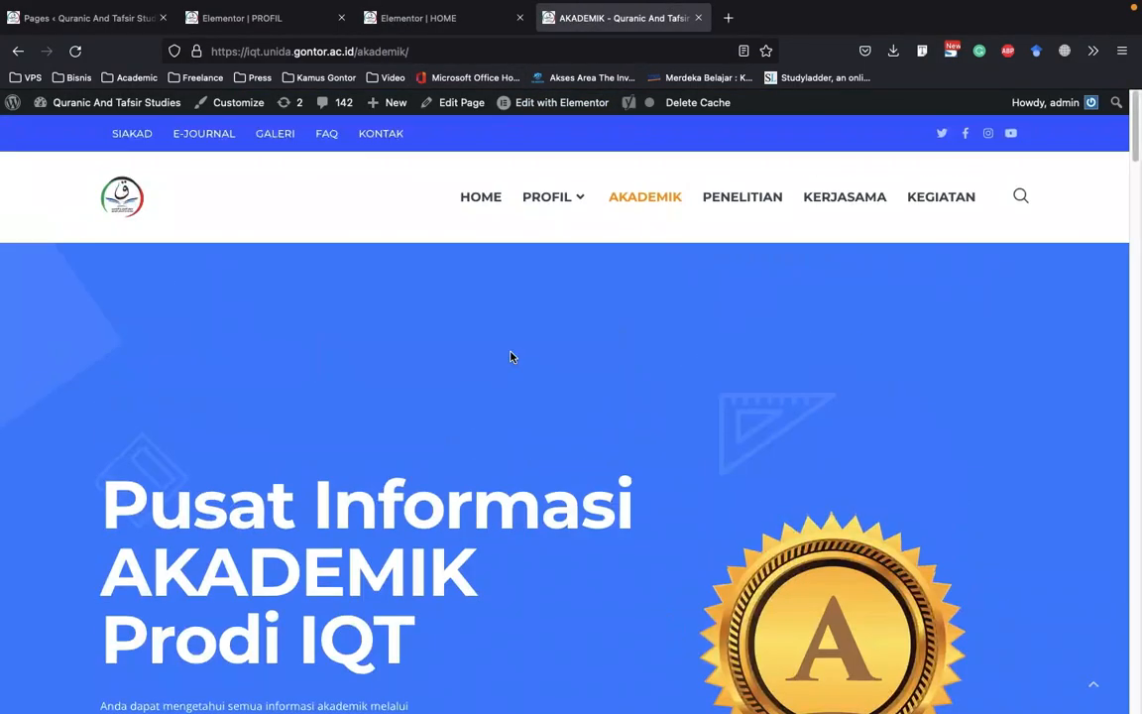
{"action": "left_click", "coordinate": [487, 202]}
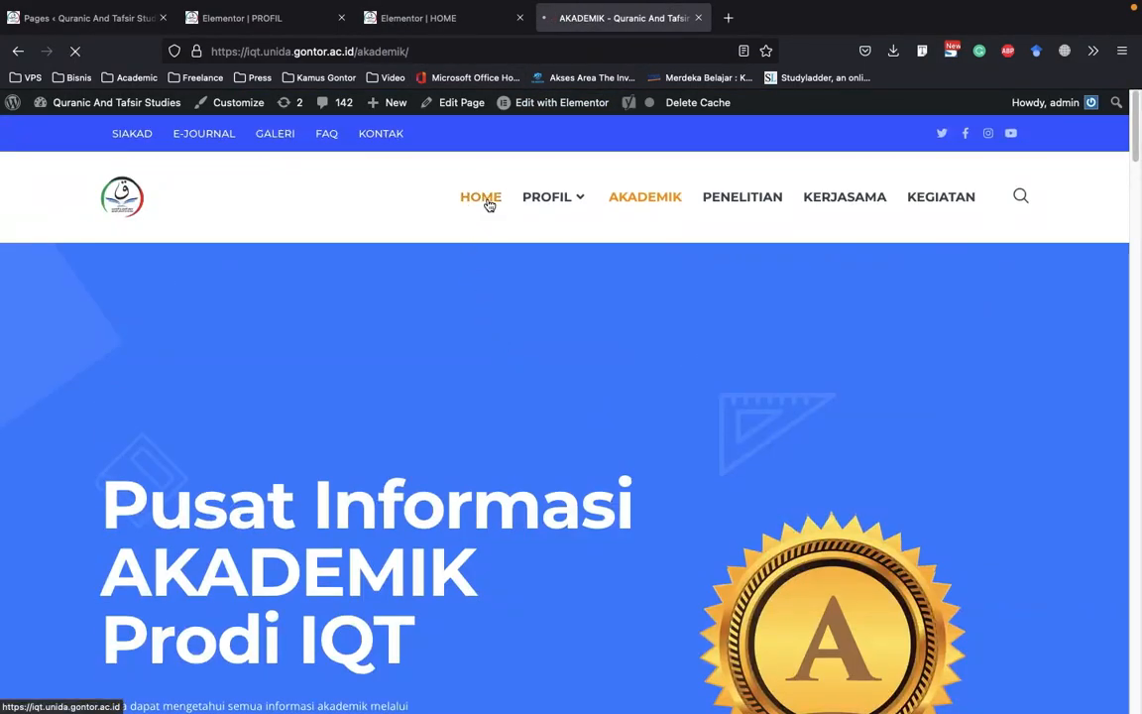
{"action": "left_click", "coordinate": [250, 28]}
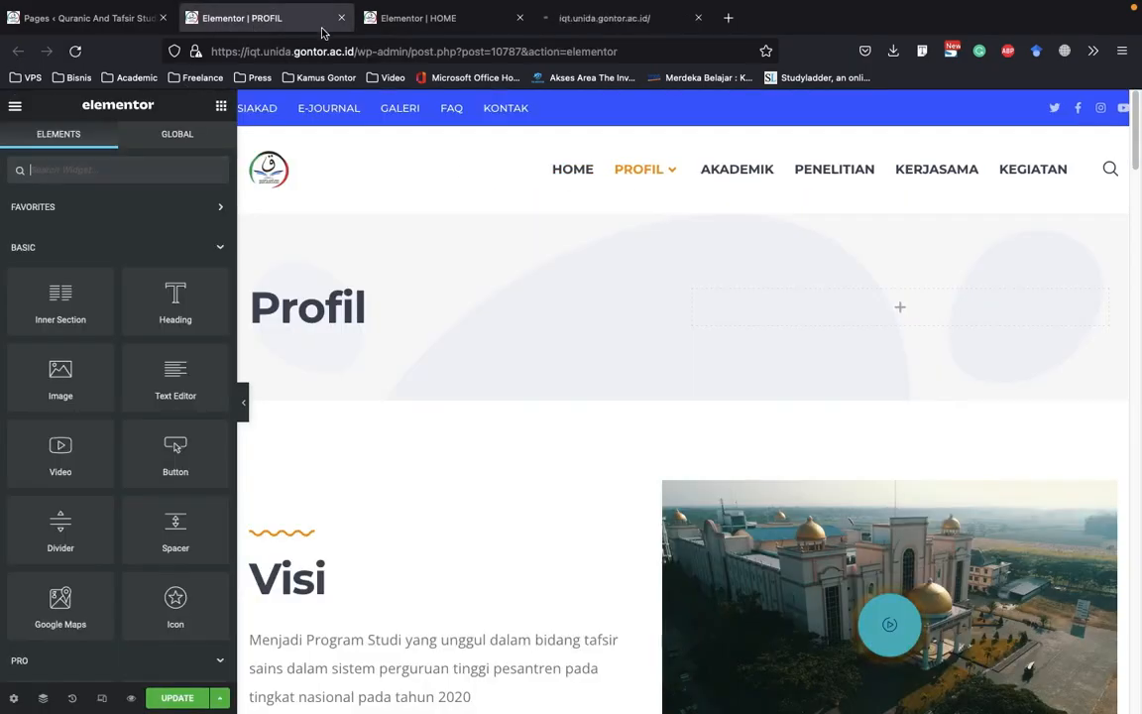
Switch to the HOME page's Elementor editor and open the text color of the Dosen Profesional title for editing
{"action": "left_click", "coordinate": [434, 19]}
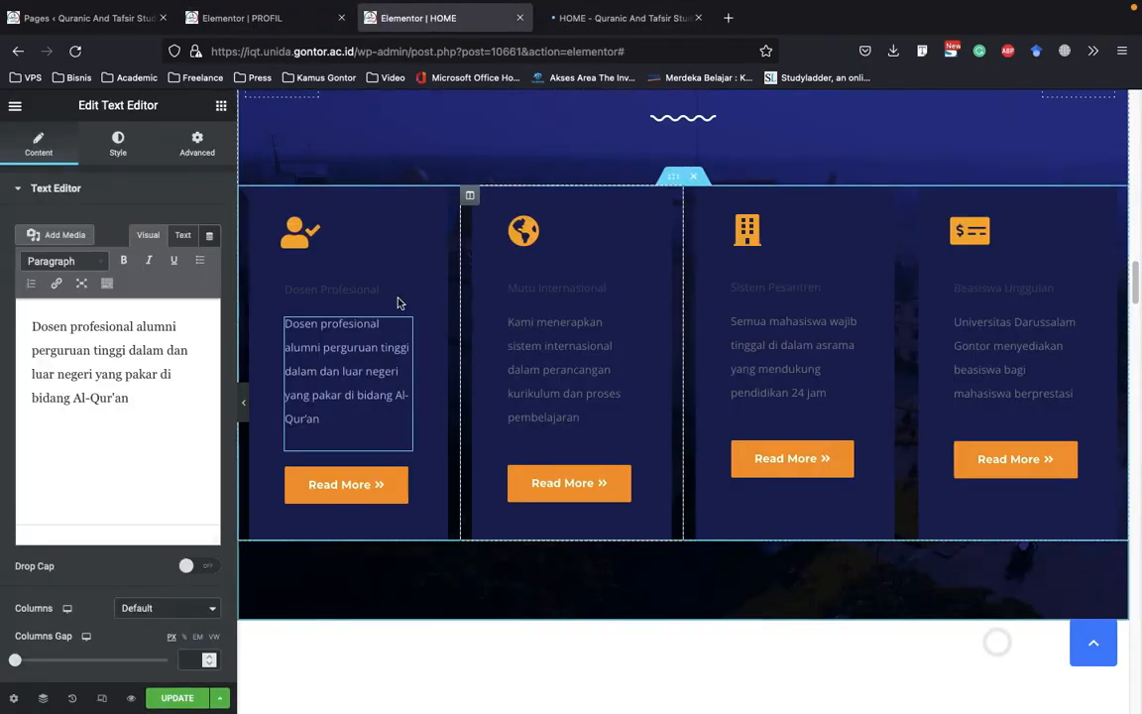
{"action": "left_click", "coordinate": [352, 290]}
{"action": "left_click", "coordinate": [132, 149]}
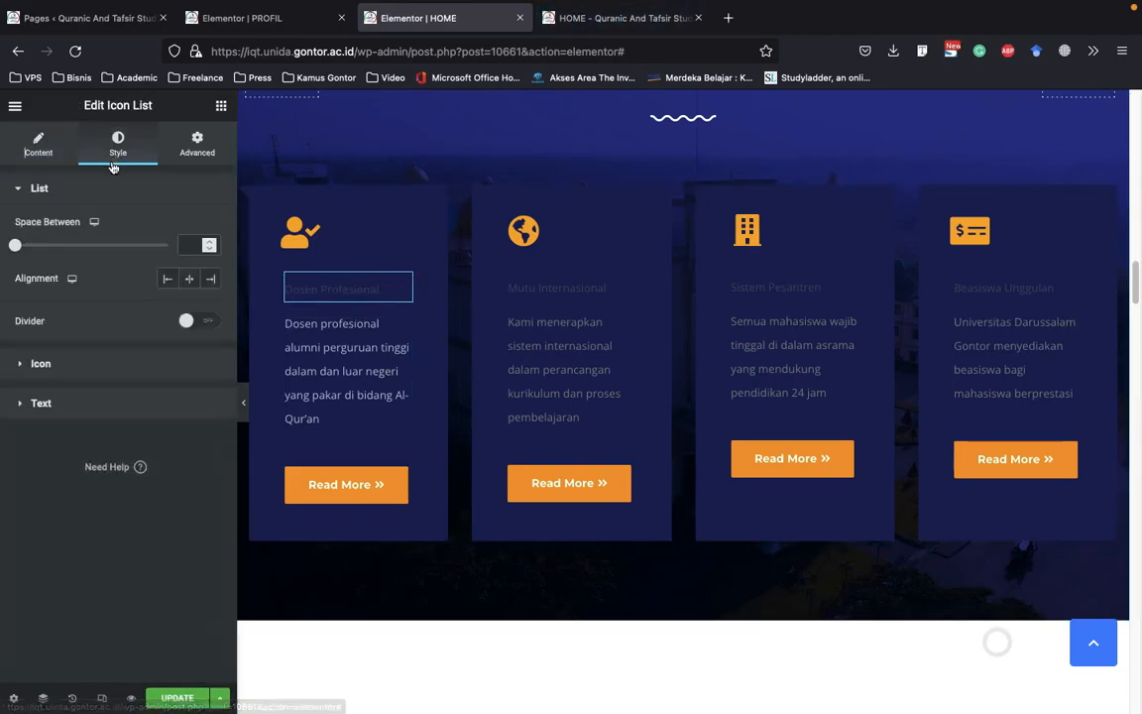
{"action": "left_click", "coordinate": [109, 373]}
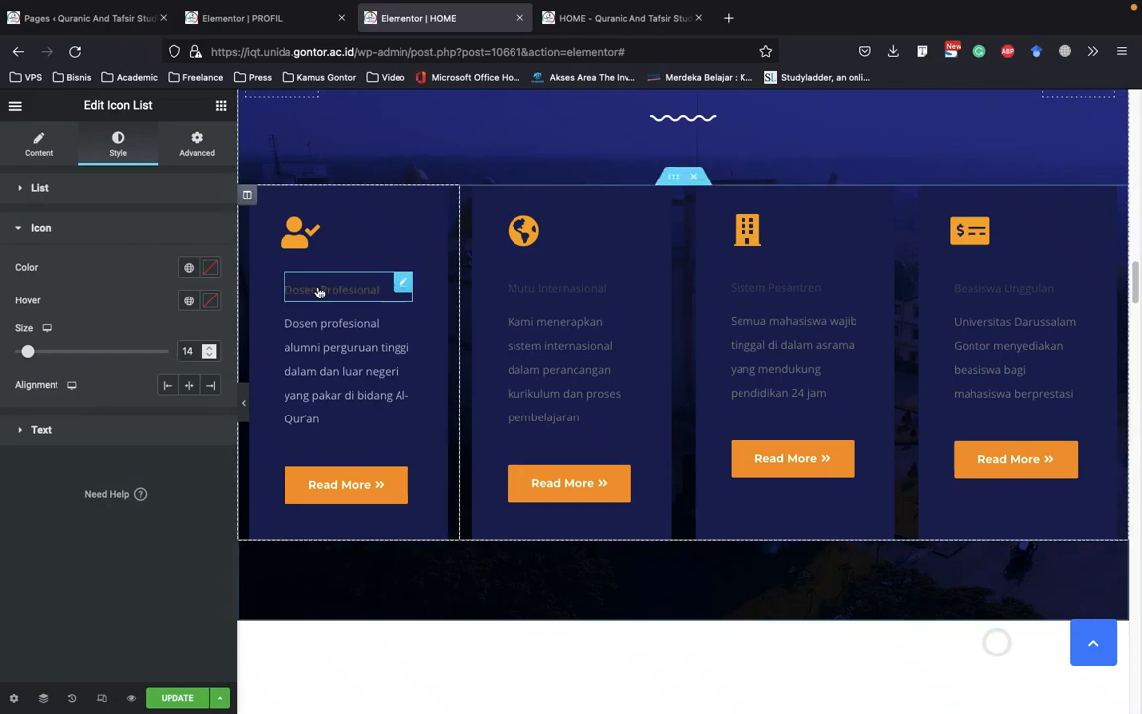
{"action": "left_click", "coordinate": [138, 188]}
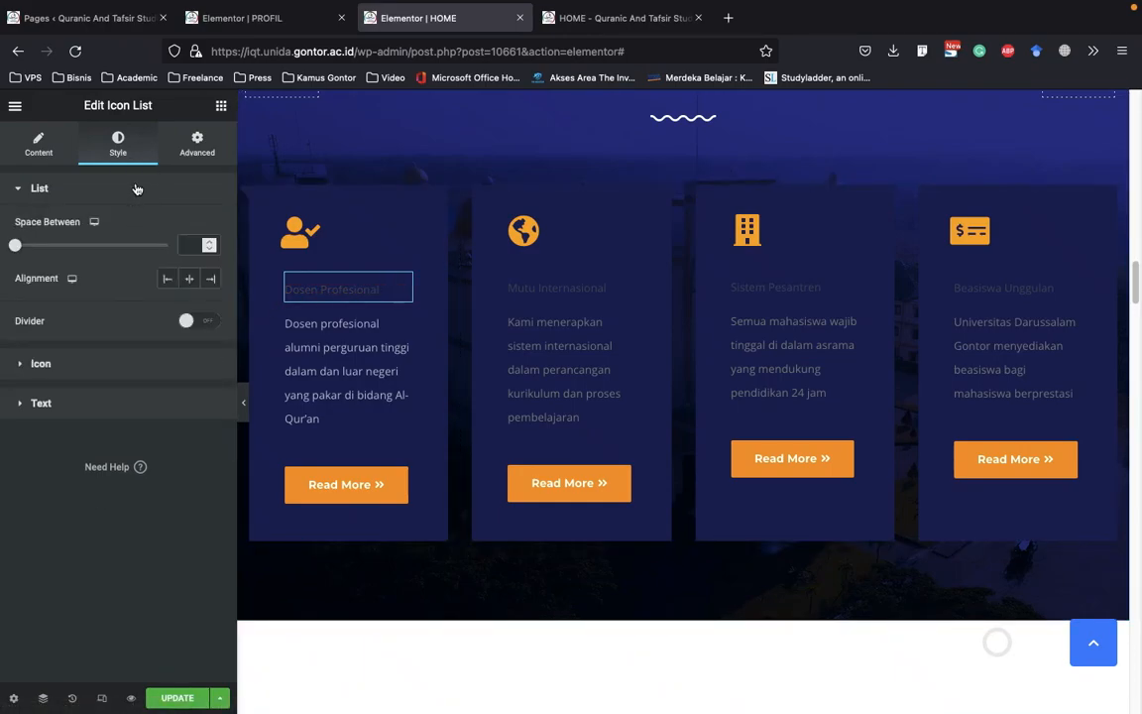
{"action": "left_click", "coordinate": [138, 406]}
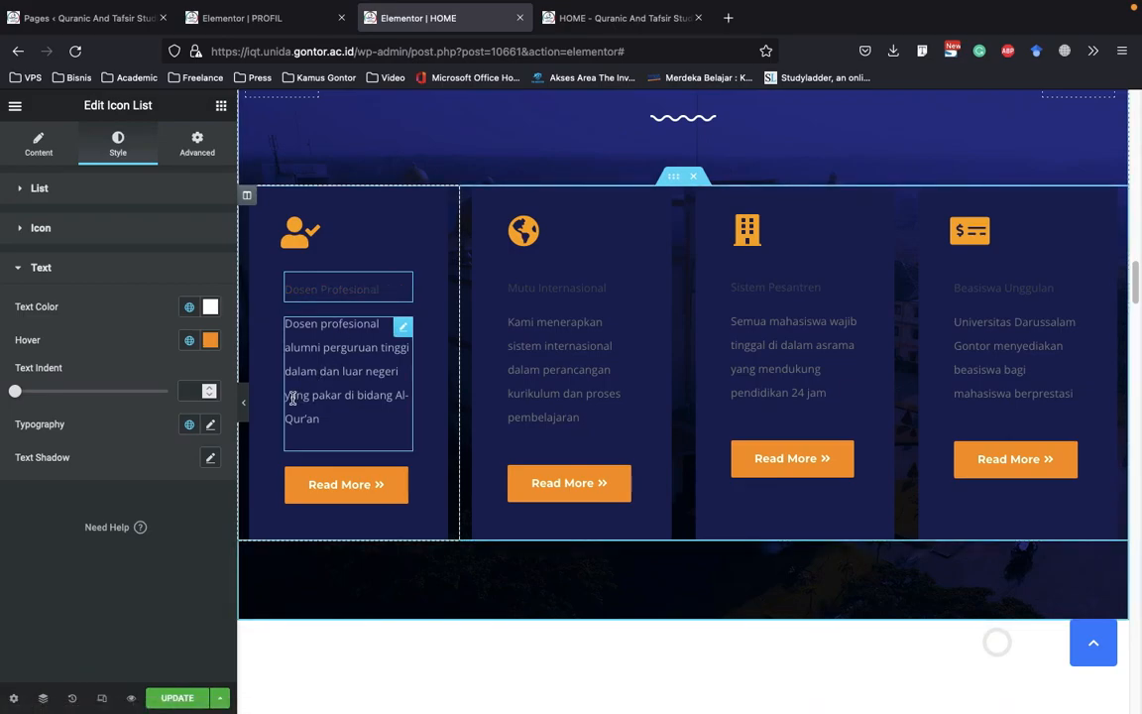
{"action": "left_click", "coordinate": [212, 307]}
{"action": "left_click", "coordinate": [122, 313]}
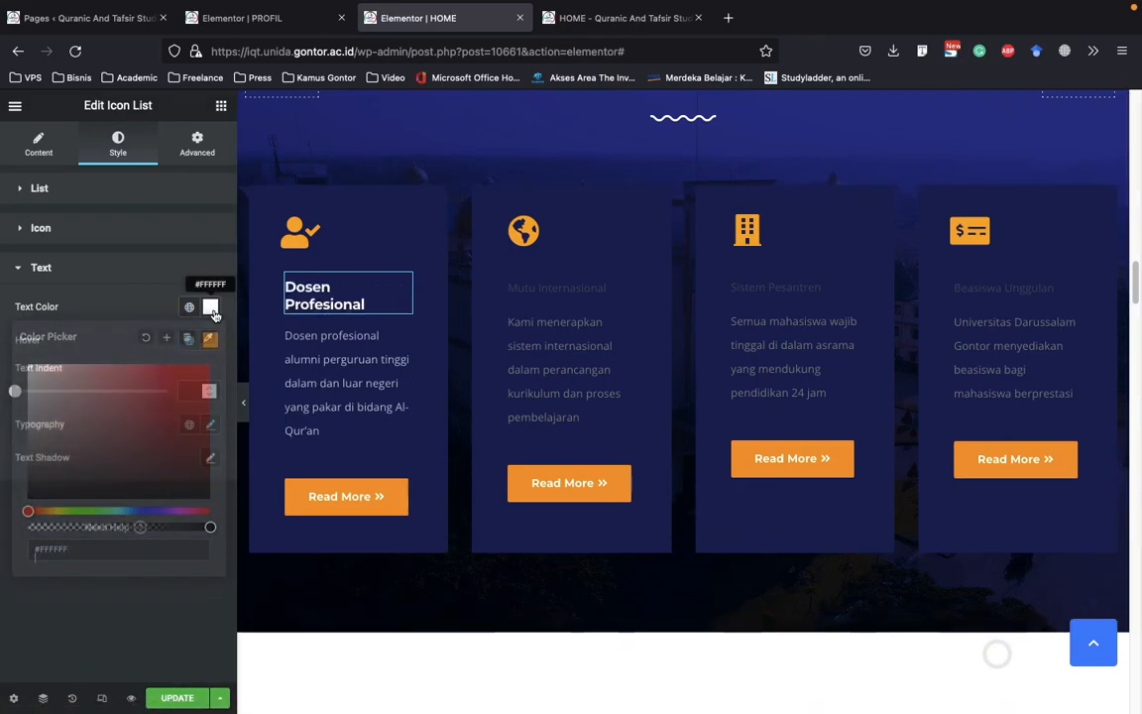
Open the text color of the Mutu Internasional title for editing
{"action": "left_click", "coordinate": [544, 295]}
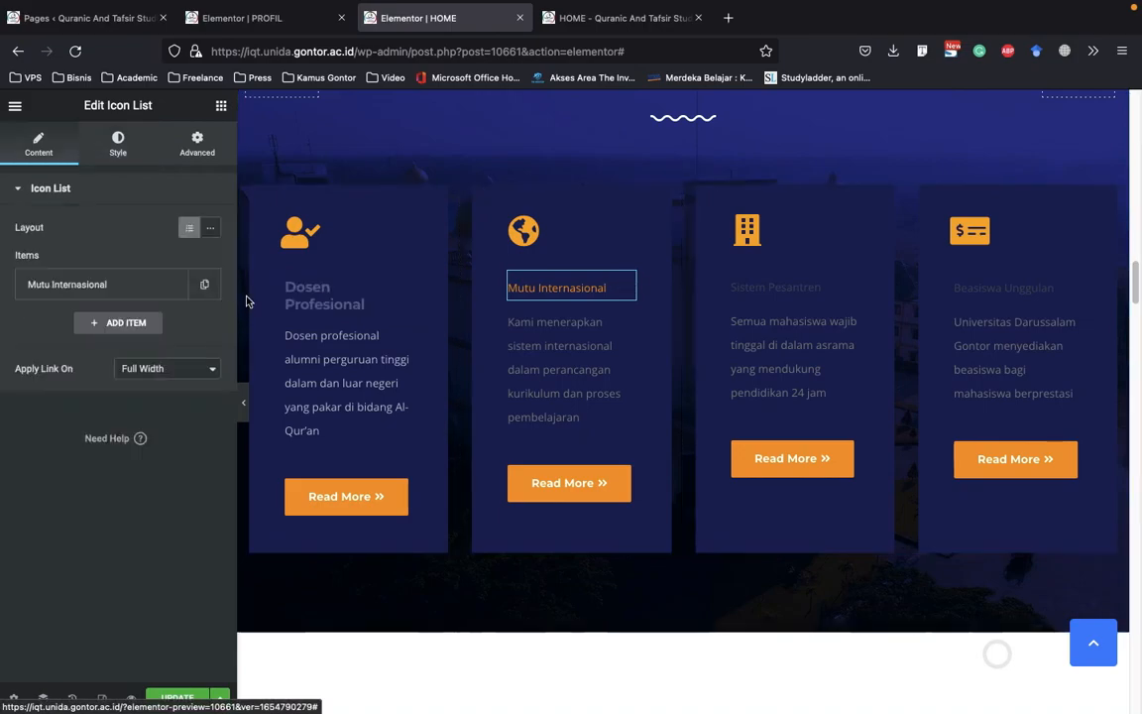
{"action": "left_click", "coordinate": [109, 284]}
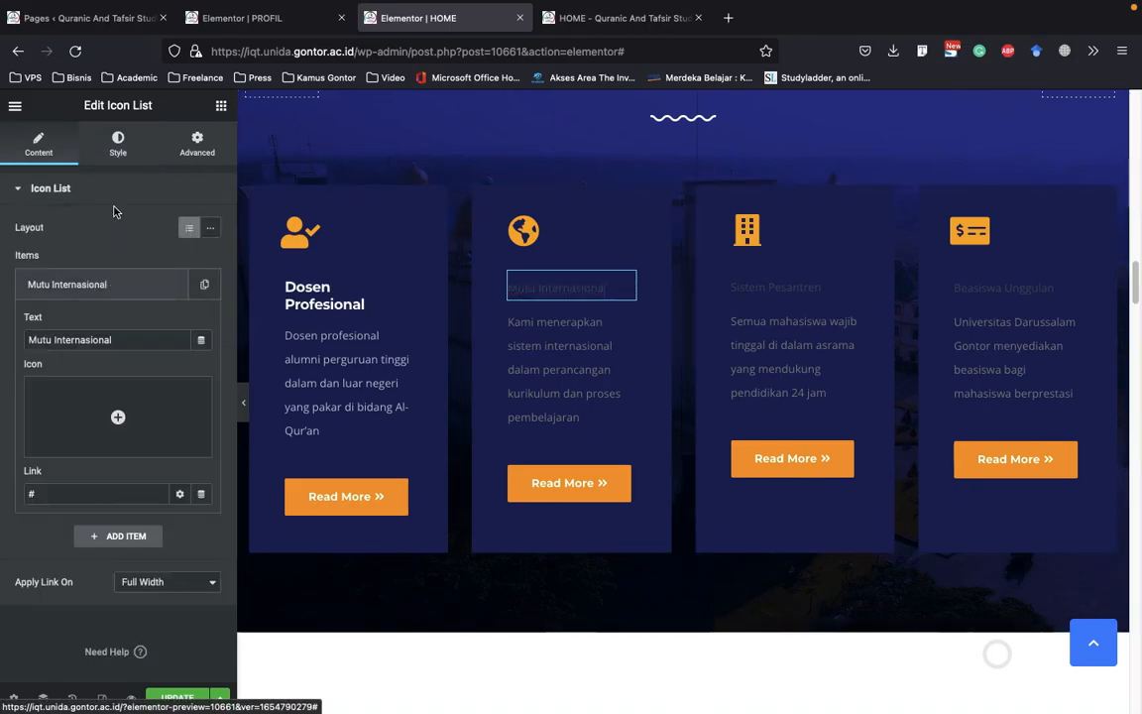
{"action": "left_click", "coordinate": [118, 144]}
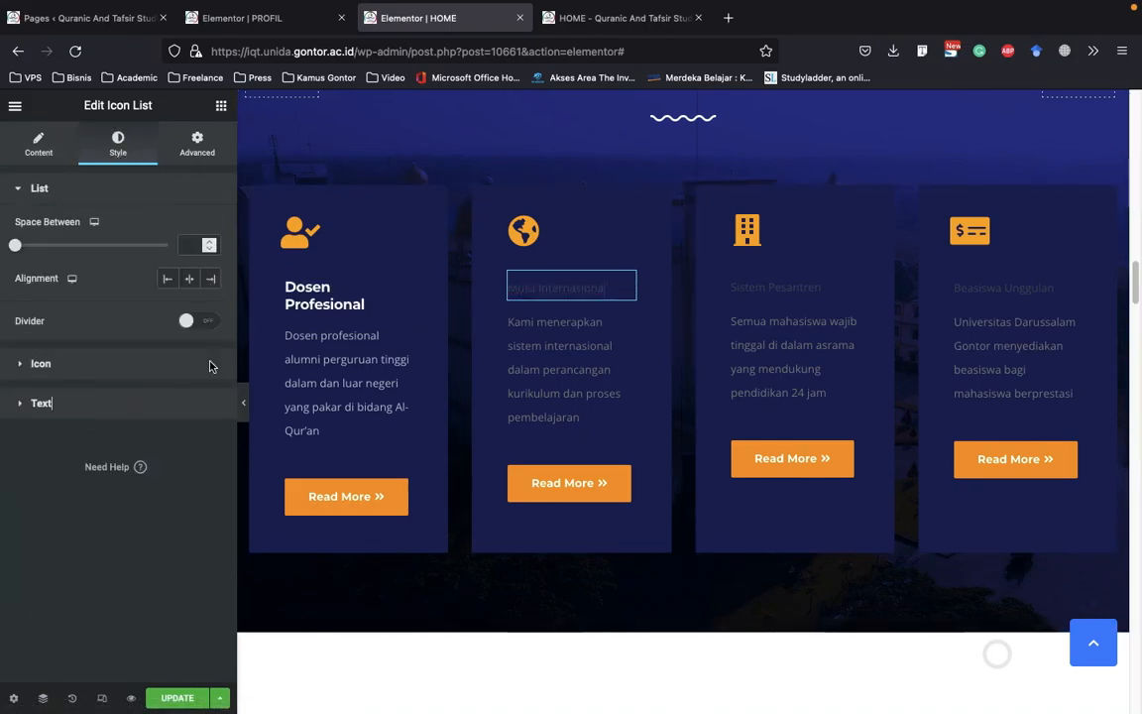
{"action": "left_click", "coordinate": [198, 403]}
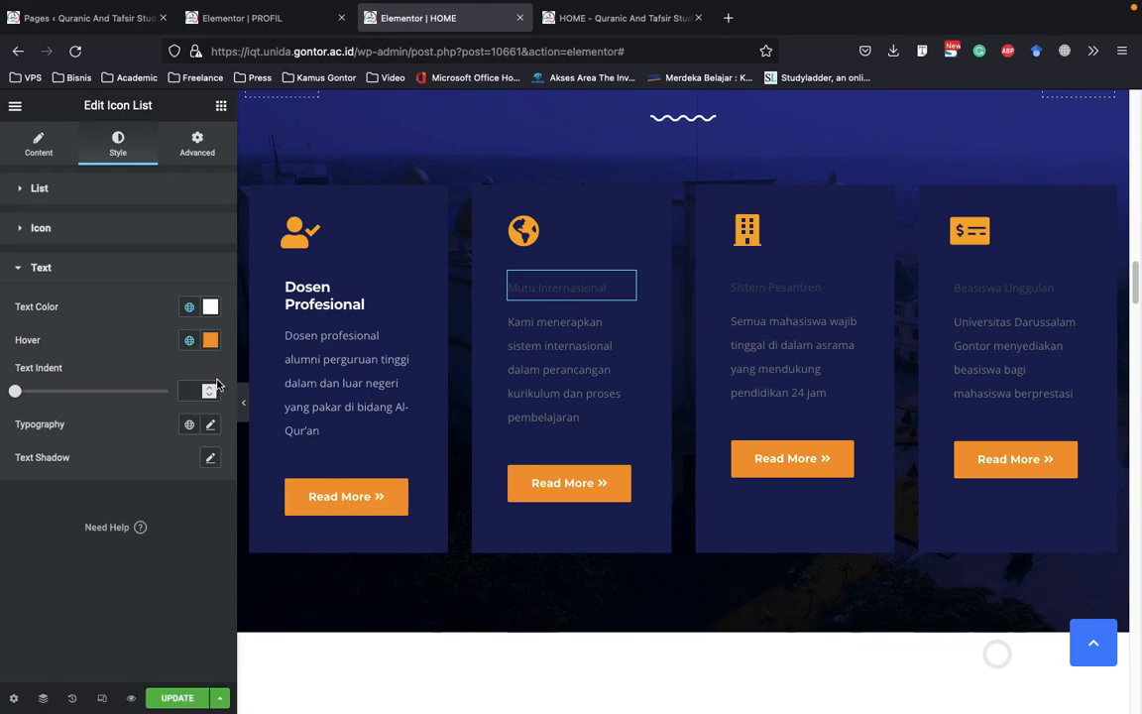
{"action": "left_click", "coordinate": [211, 309]}
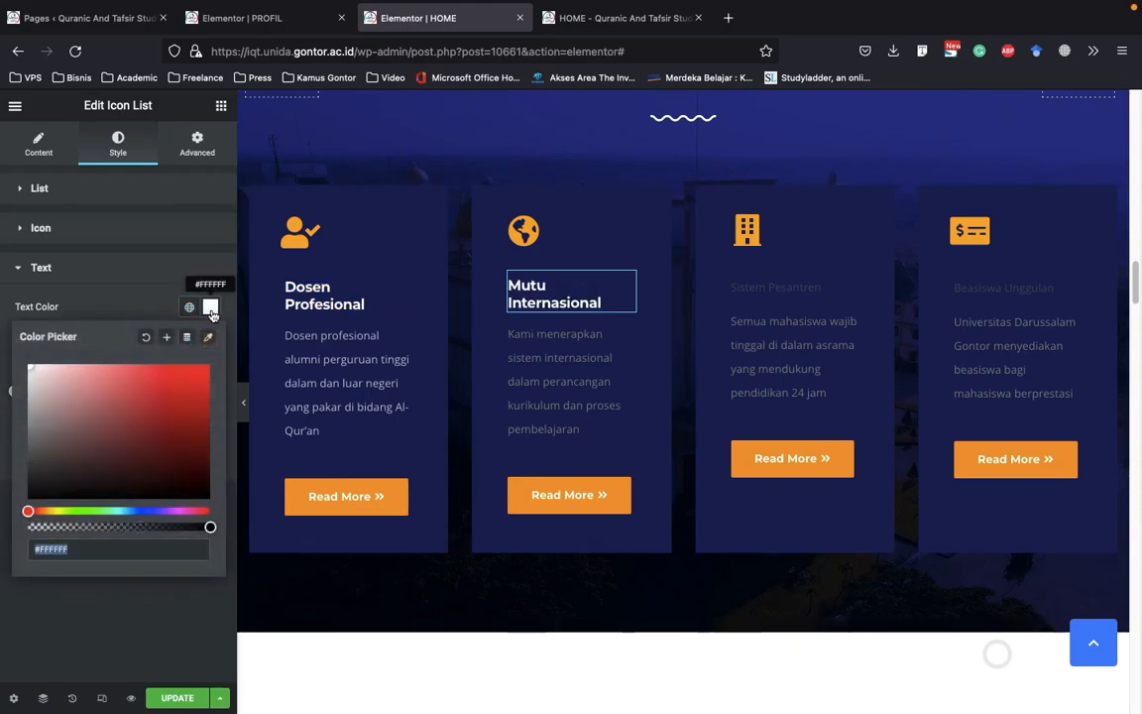
Select the Sistem Pesantren title, then reload the HOME editor and leave the page without saving the changes
{"action": "left_click", "coordinate": [776, 286]}
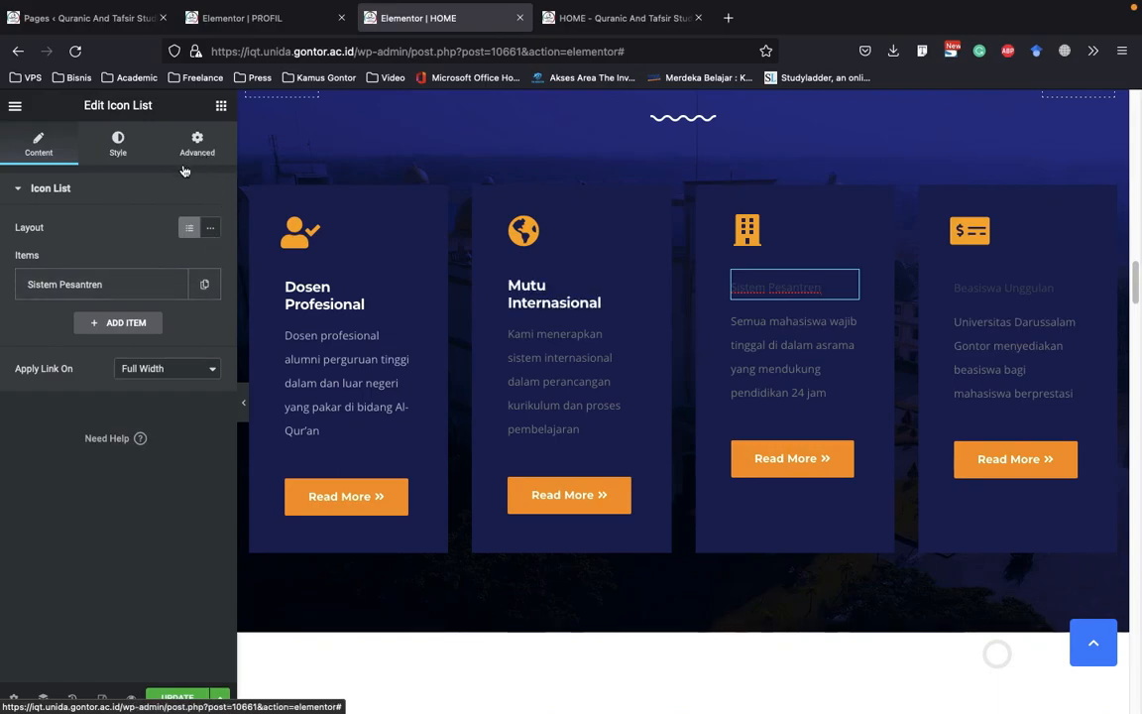
{"action": "left_click", "coordinate": [295, 51]}
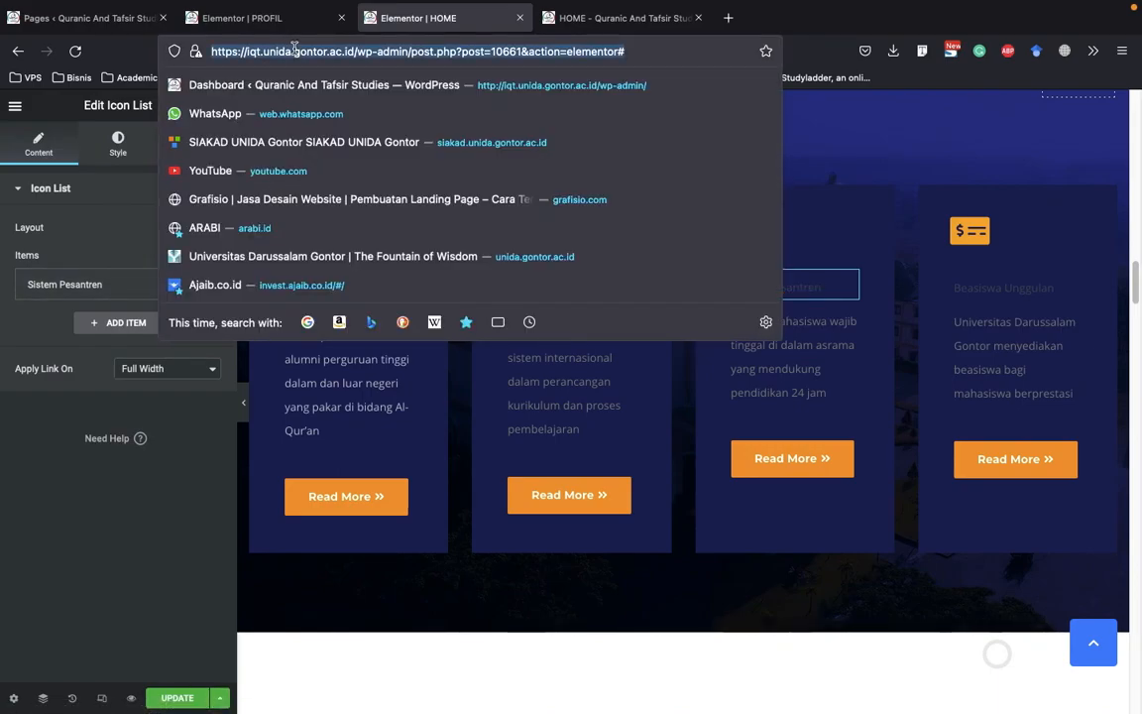
{"action": "key", "text": "Return"}
{"action": "left_click", "coordinate": [76, 50]}
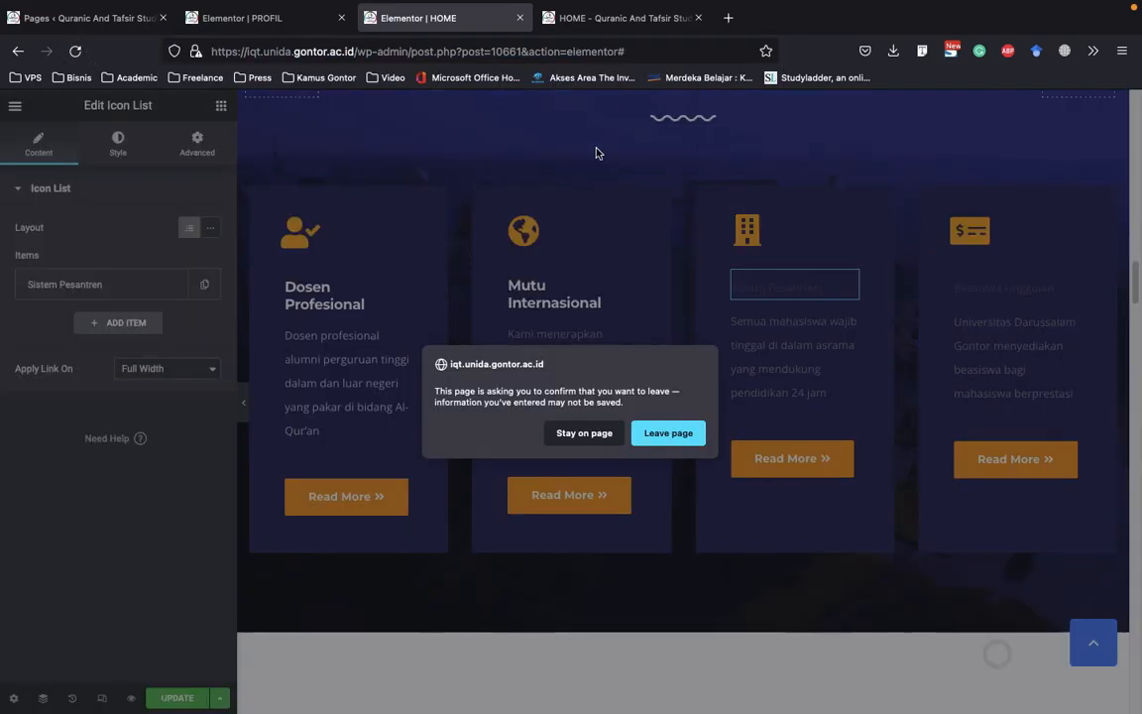
{"action": "left_click", "coordinate": [671, 433]}
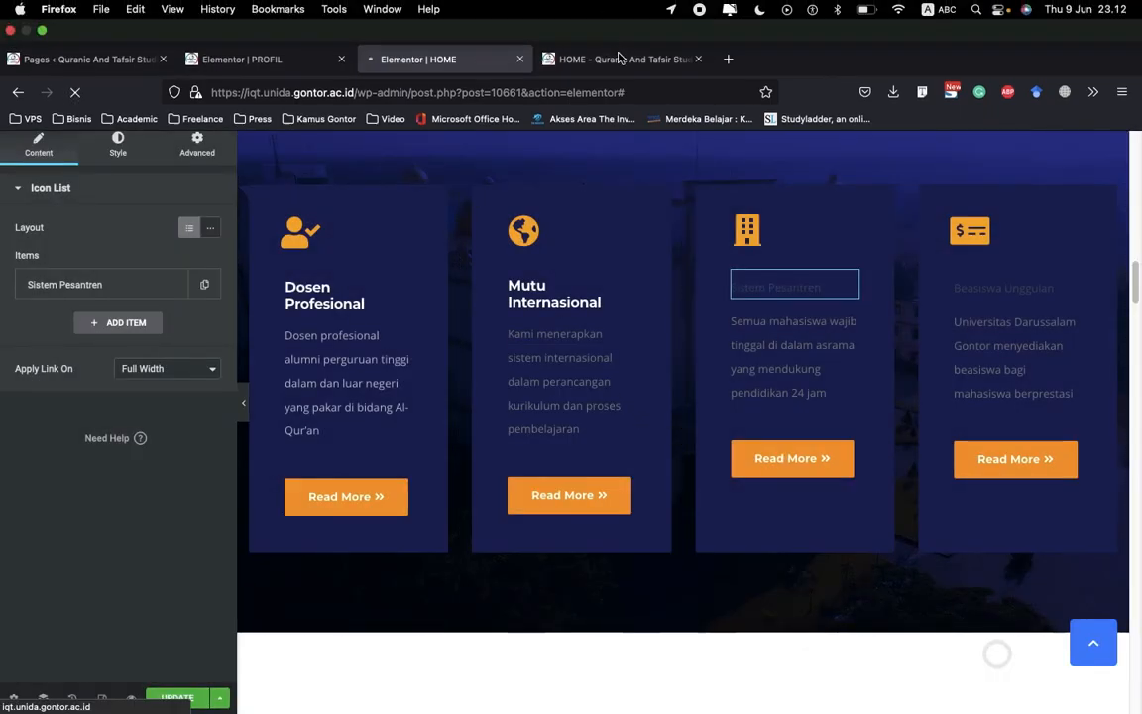
Review the live HOME page from the welcome section down to the four Keunggulan Program Studi cards
{"action": "left_click", "coordinate": [619, 27]}
{"action": "scroll", "coordinate": [524, 270], "scroll_direction": "down", "scroll_amount": 10}
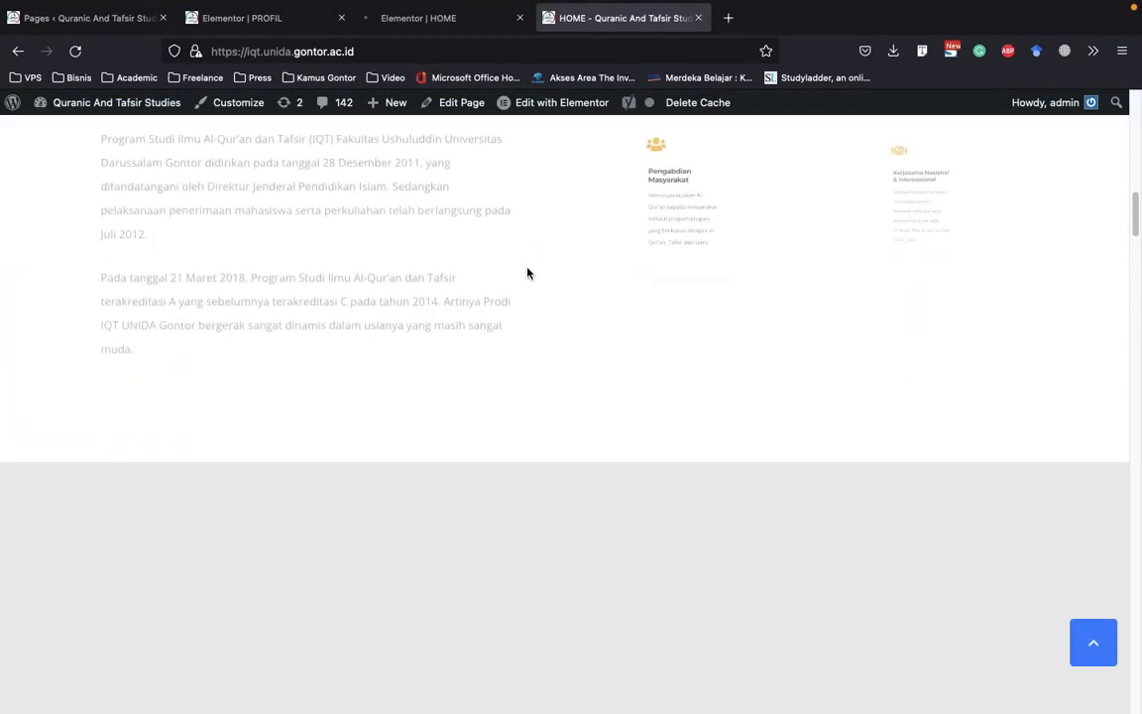
{"action": "scroll", "coordinate": [408, 273], "scroll_direction": "up", "scroll_amount": 3}
{"action": "scroll", "coordinate": [408, 270], "scroll_direction": "up", "scroll_amount": 1}
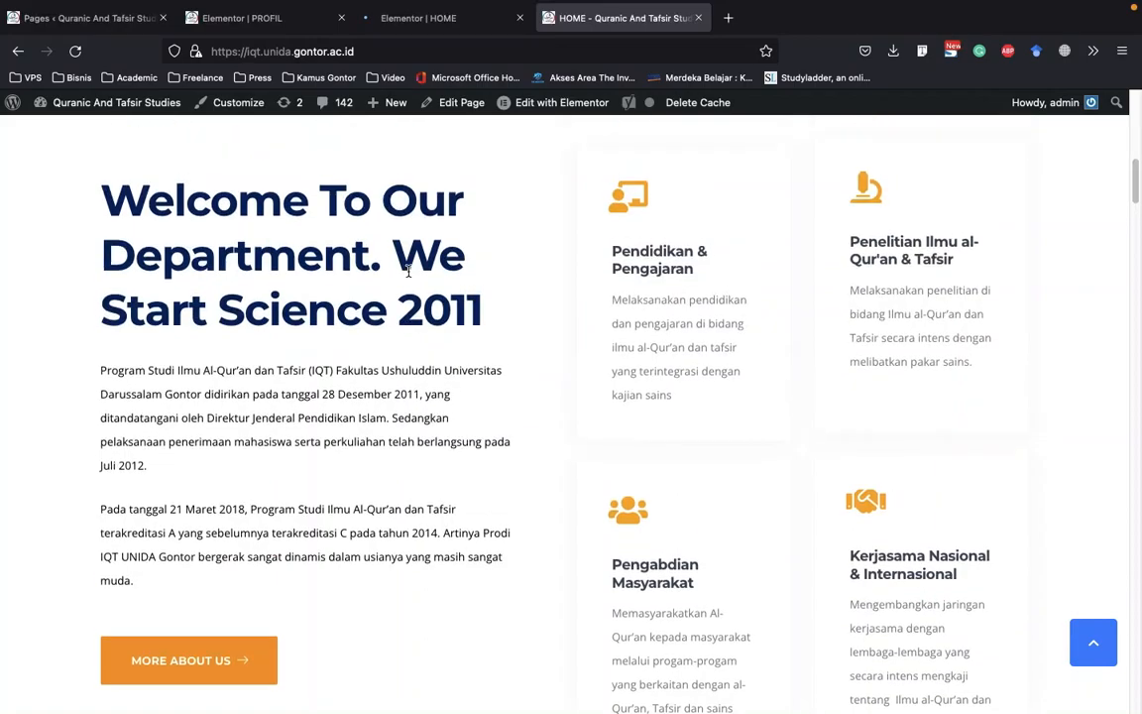
{"action": "scroll", "coordinate": [407, 273], "scroll_direction": "down", "scroll_amount": 10}
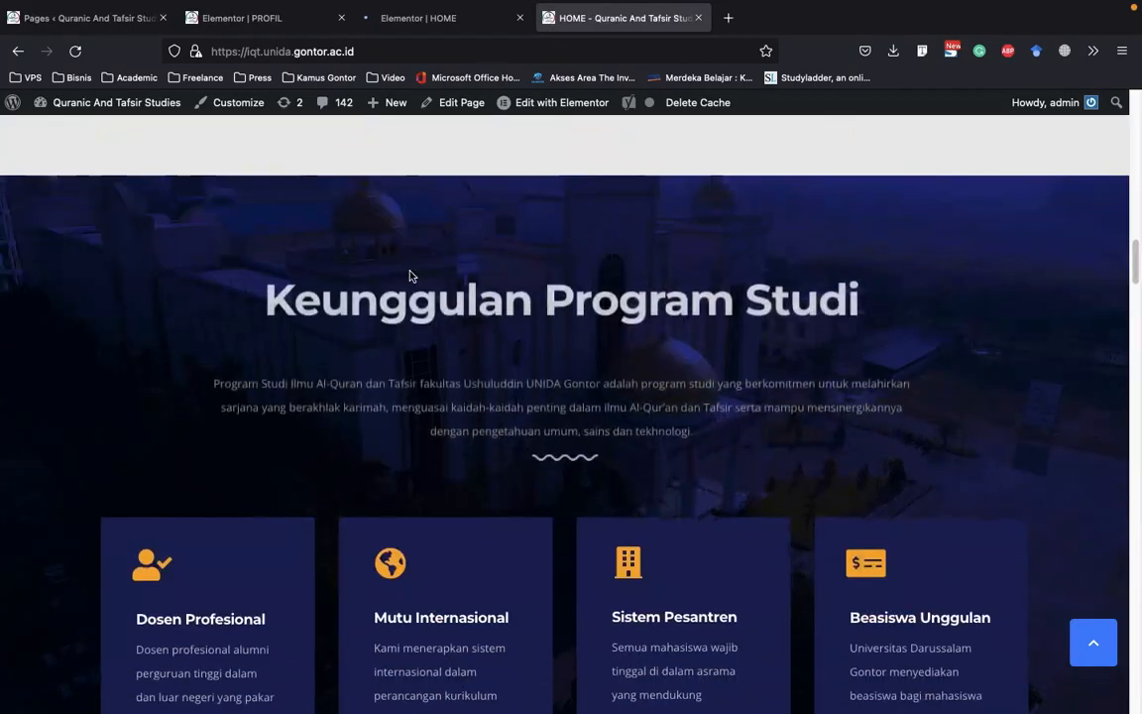
{"action": "scroll", "coordinate": [516, 346], "scroll_direction": "down", "scroll_amount": 4}
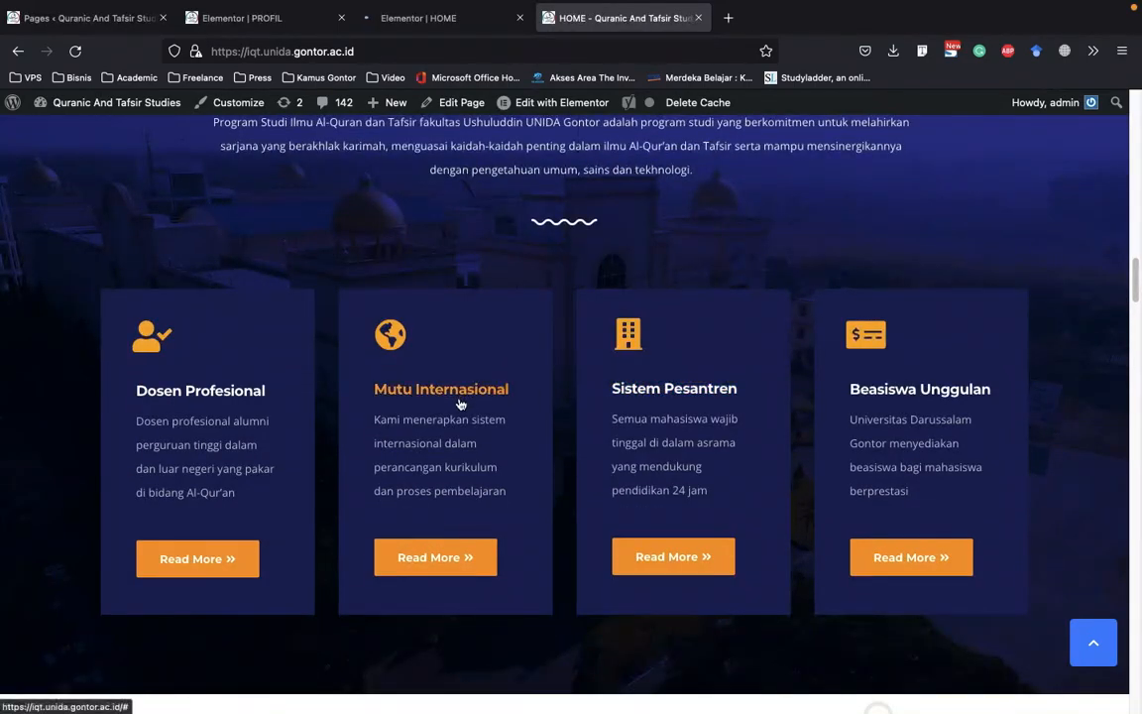
Check the reloading HOME editor and examine the Keunggulan Program Studi heading, description and background on the live page
{"action": "left_click", "coordinate": [417, 18]}
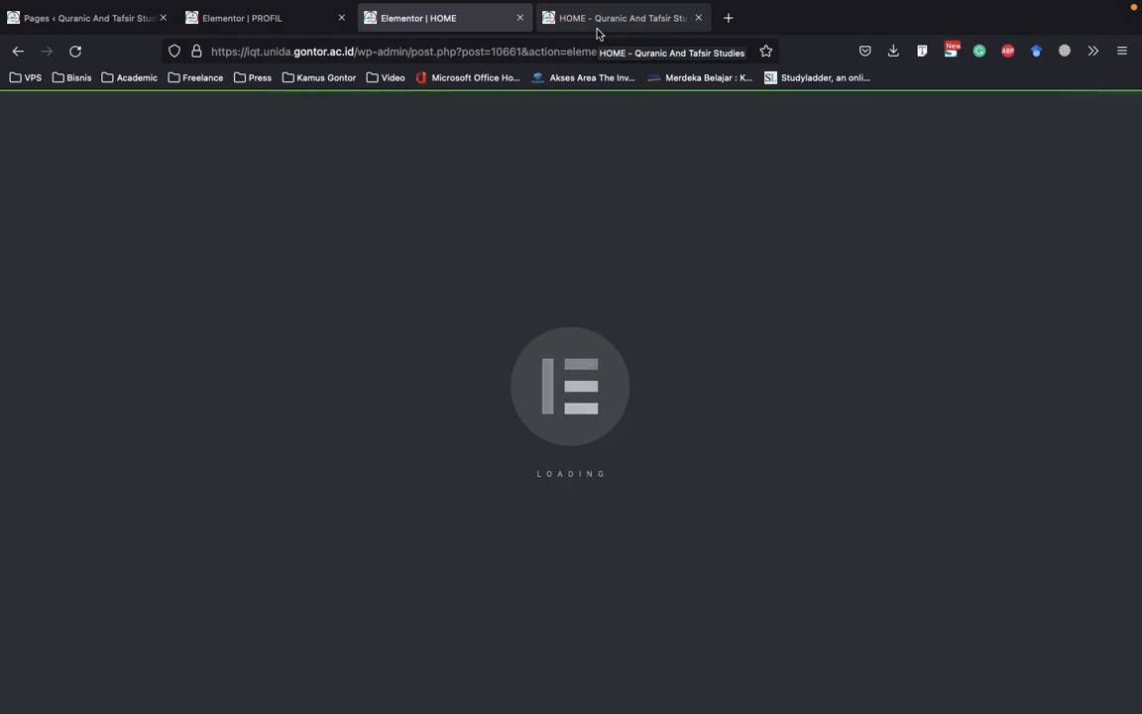
{"action": "left_click", "coordinate": [597, 30]}
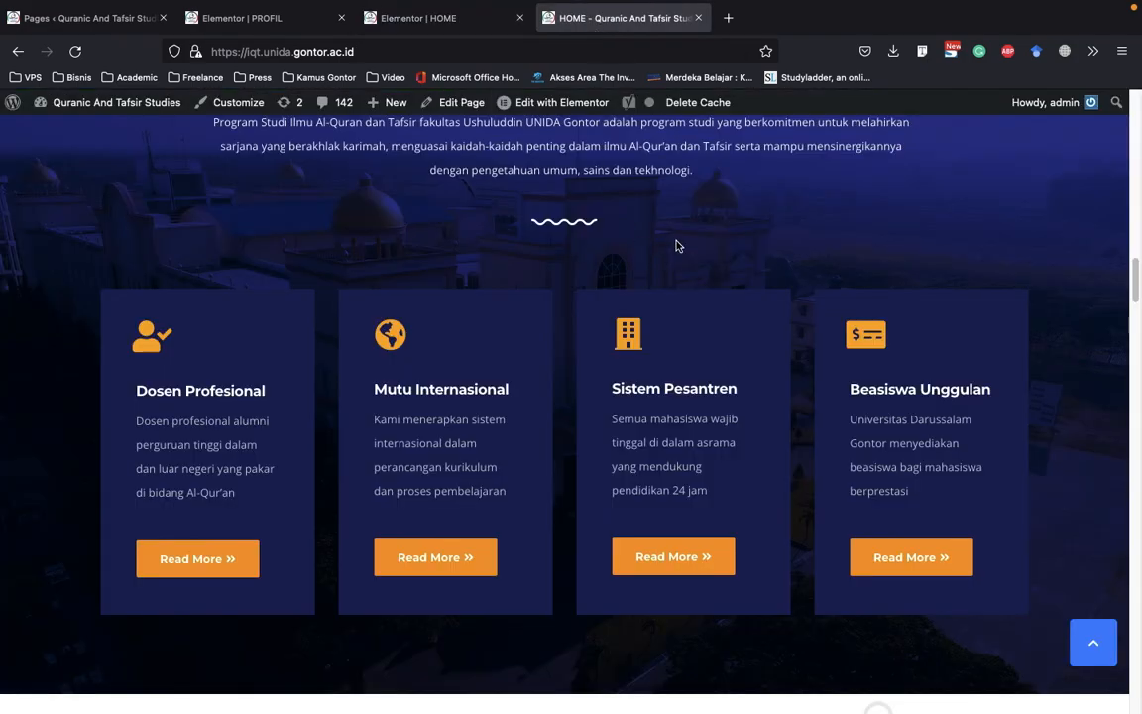
{"action": "scroll", "coordinate": [676, 246], "scroll_direction": "up", "scroll_amount": 3}
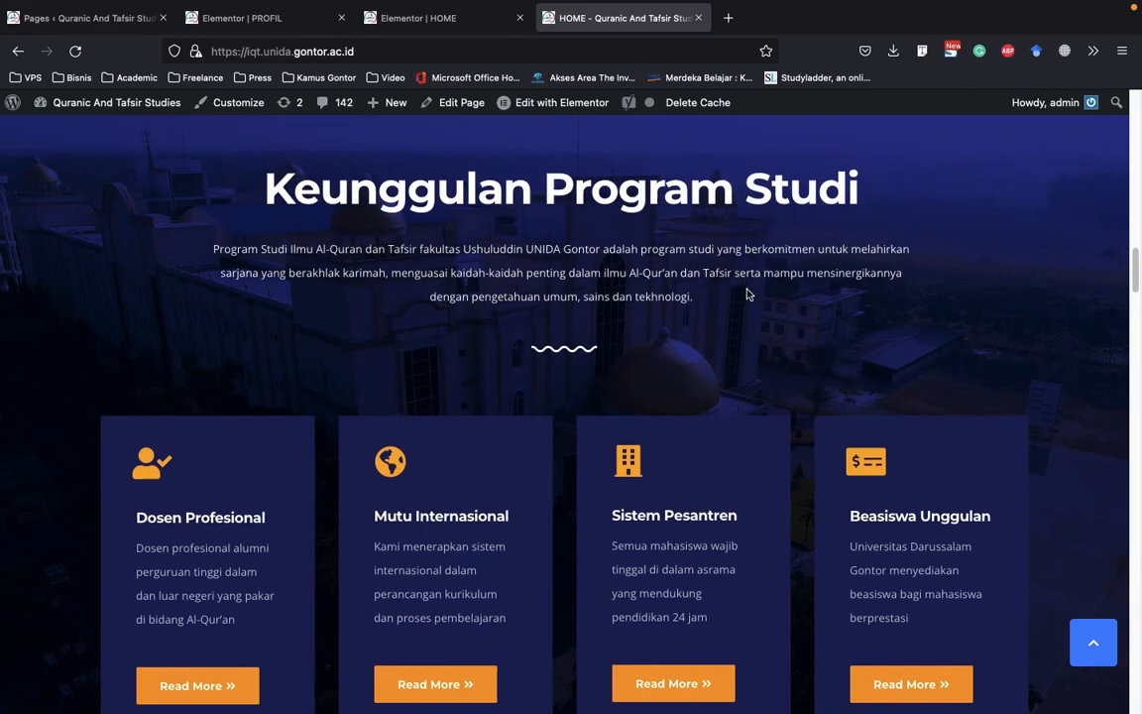
{"action": "scroll", "coordinate": [748, 294], "scroll_direction": "up", "scroll_amount": 3}
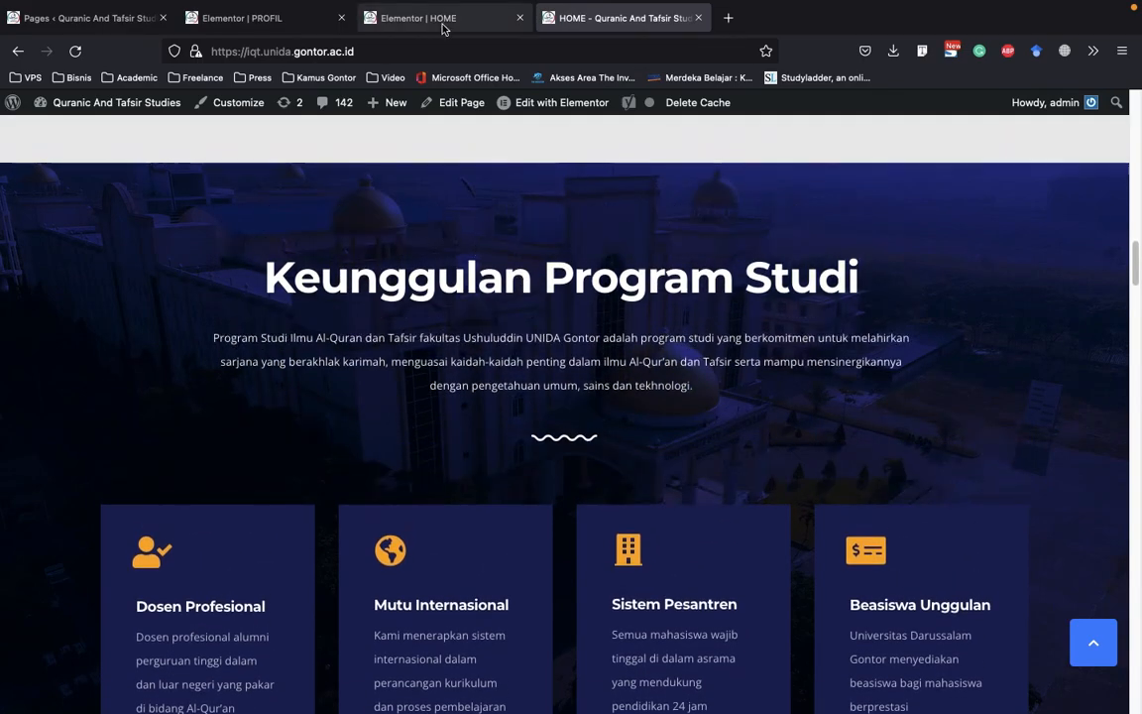
{"action": "left_click", "coordinate": [444, 28]}
{"action": "left_click", "coordinate": [607, 28]}
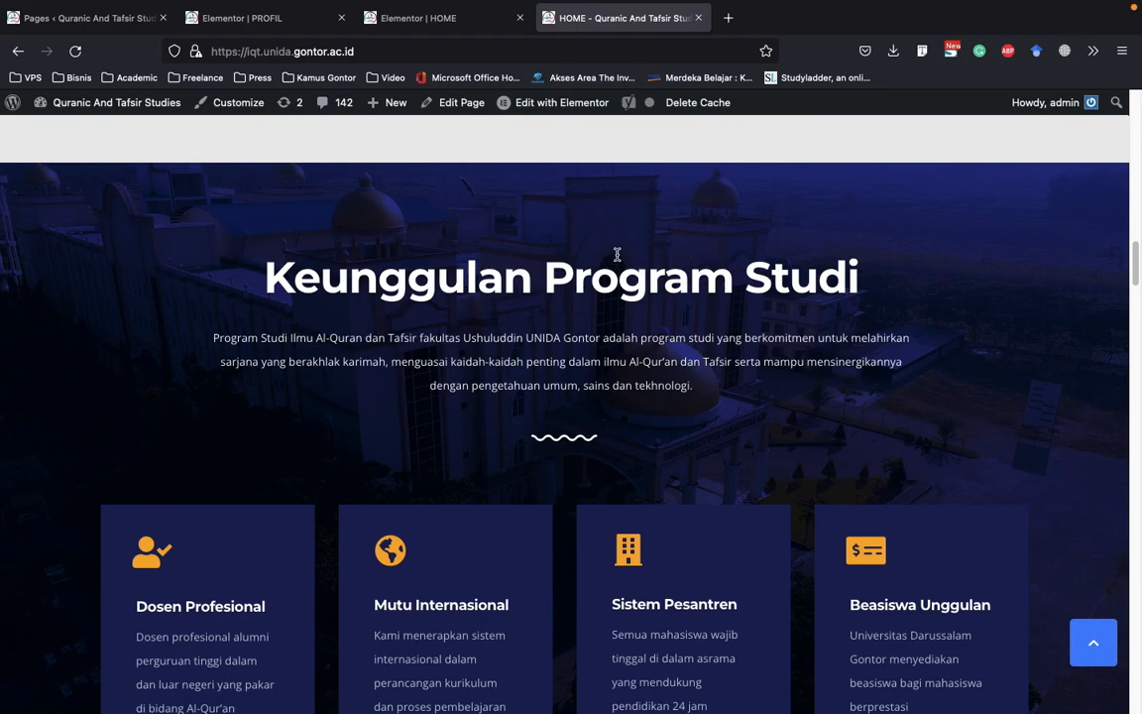
{"action": "scroll", "coordinate": [694, 327], "scroll_direction": "down", "scroll_amount": 2}
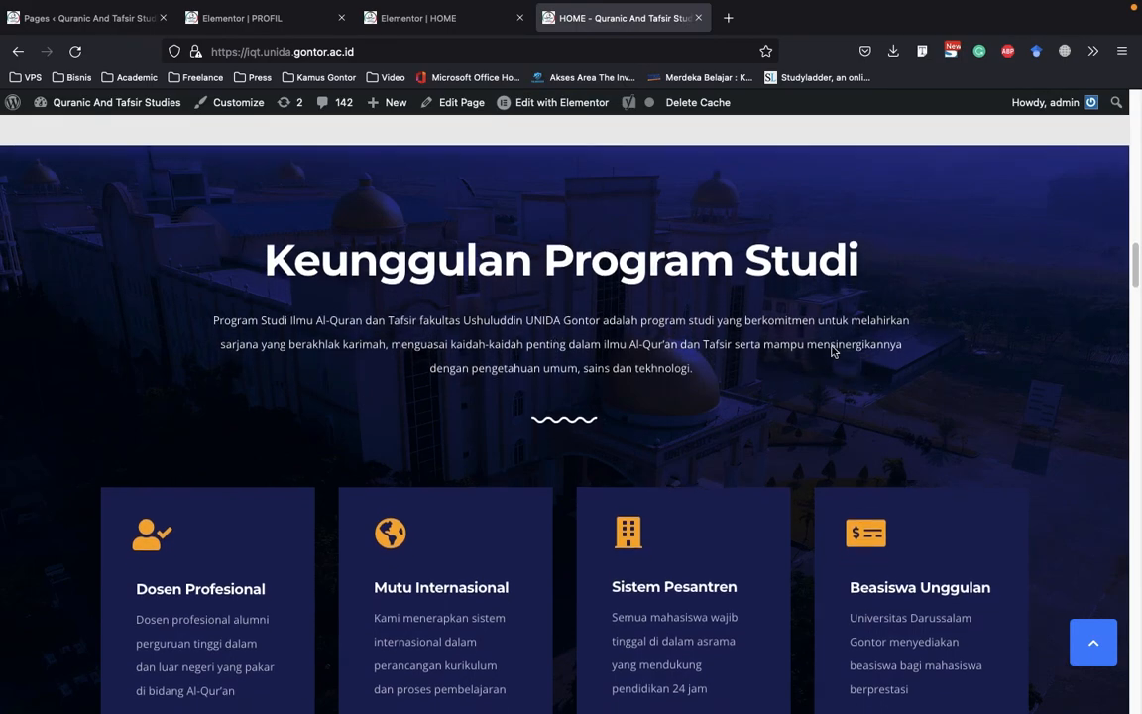
Return to the HOME editor and open the Keunggulan Program Studi section for editing
{"action": "left_click", "coordinate": [416, 29]}
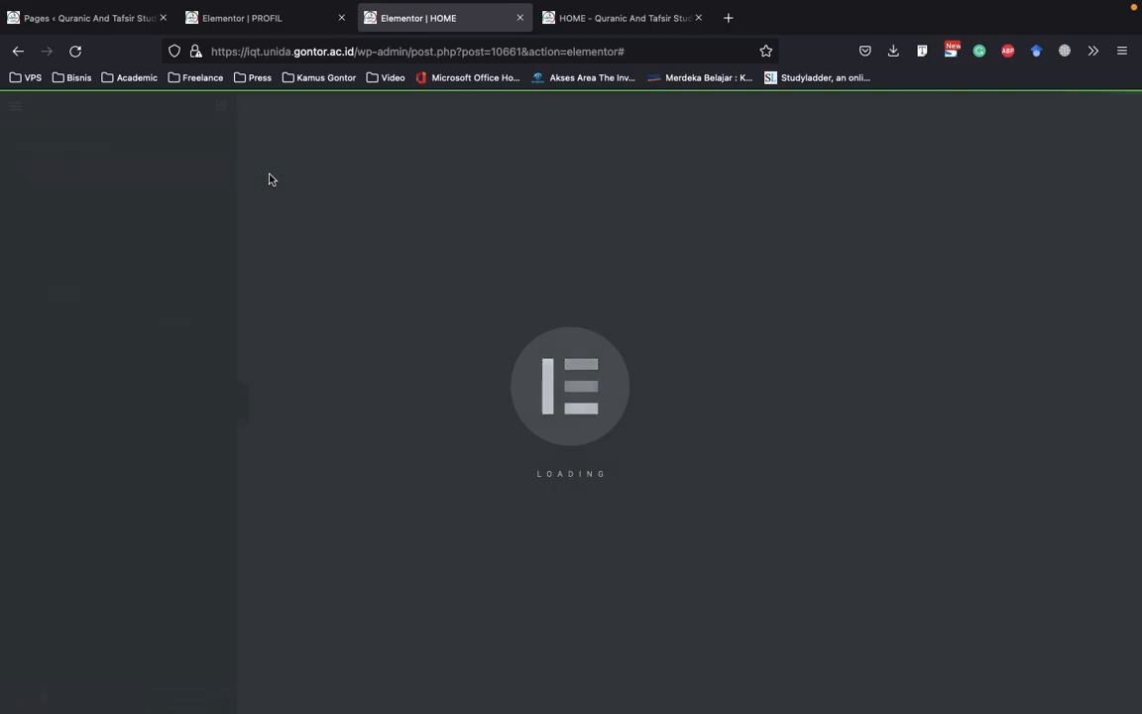
{"action": "scroll", "coordinate": [437, 268], "scroll_direction": "down", "scroll_amount": 3}
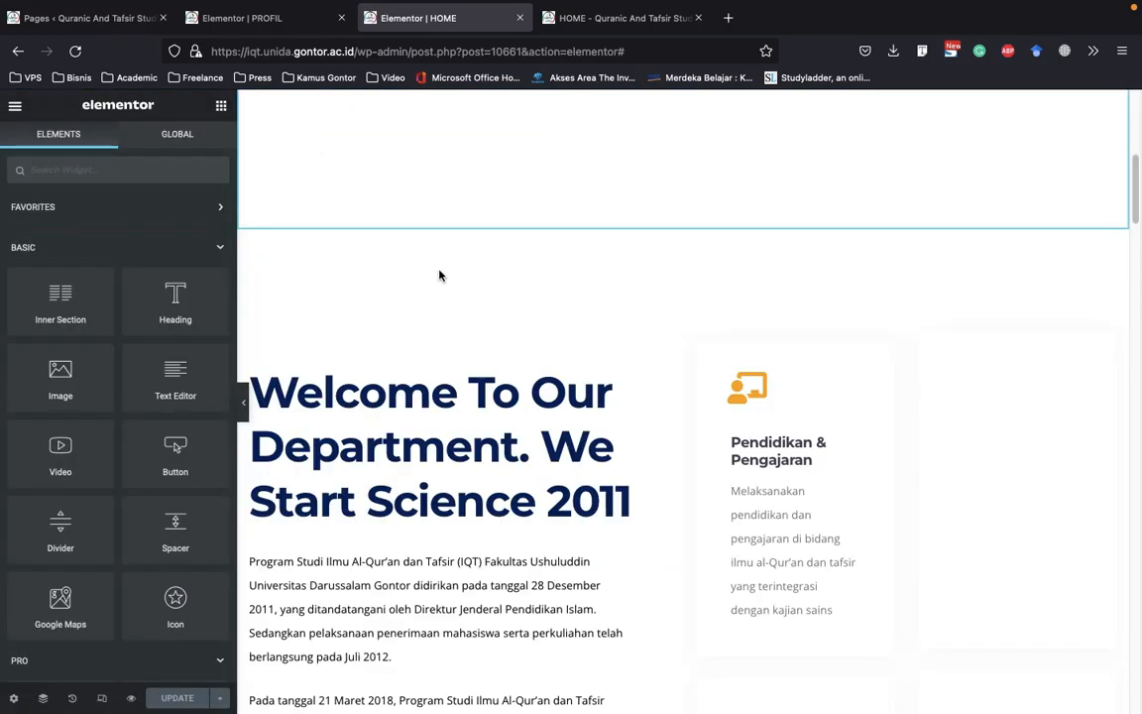
{"action": "scroll", "coordinate": [766, 334], "scroll_direction": "down", "scroll_amount": 12}
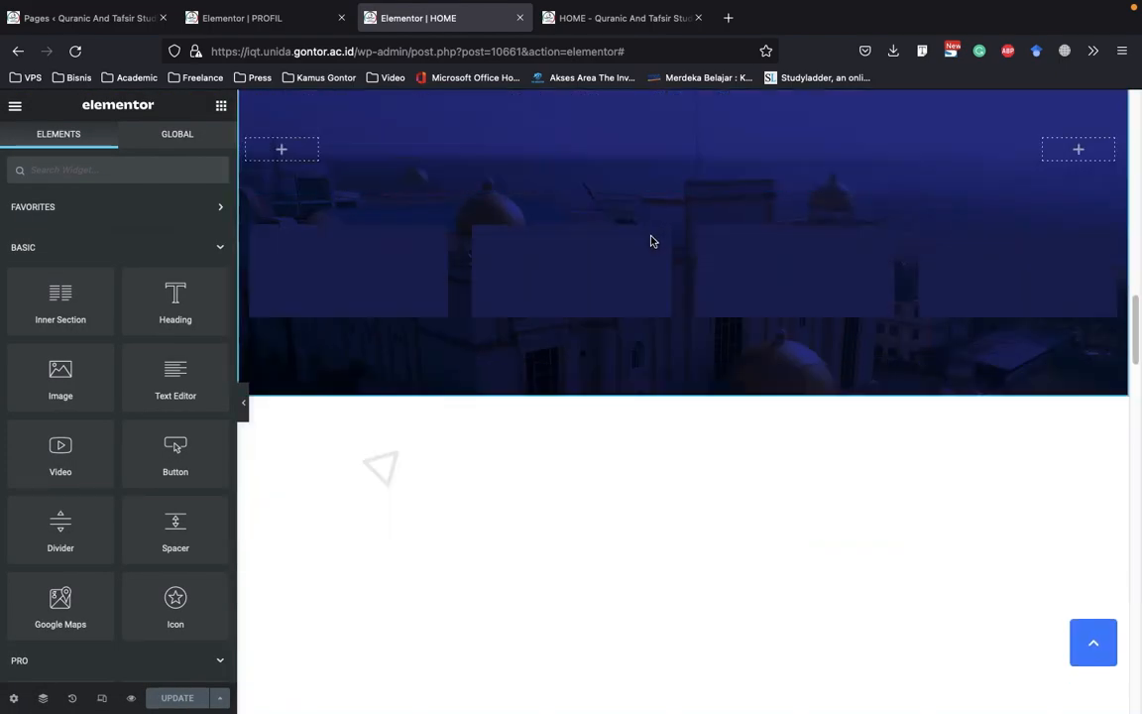
{"action": "scroll", "coordinate": [669, 240], "scroll_direction": "up", "scroll_amount": 5}
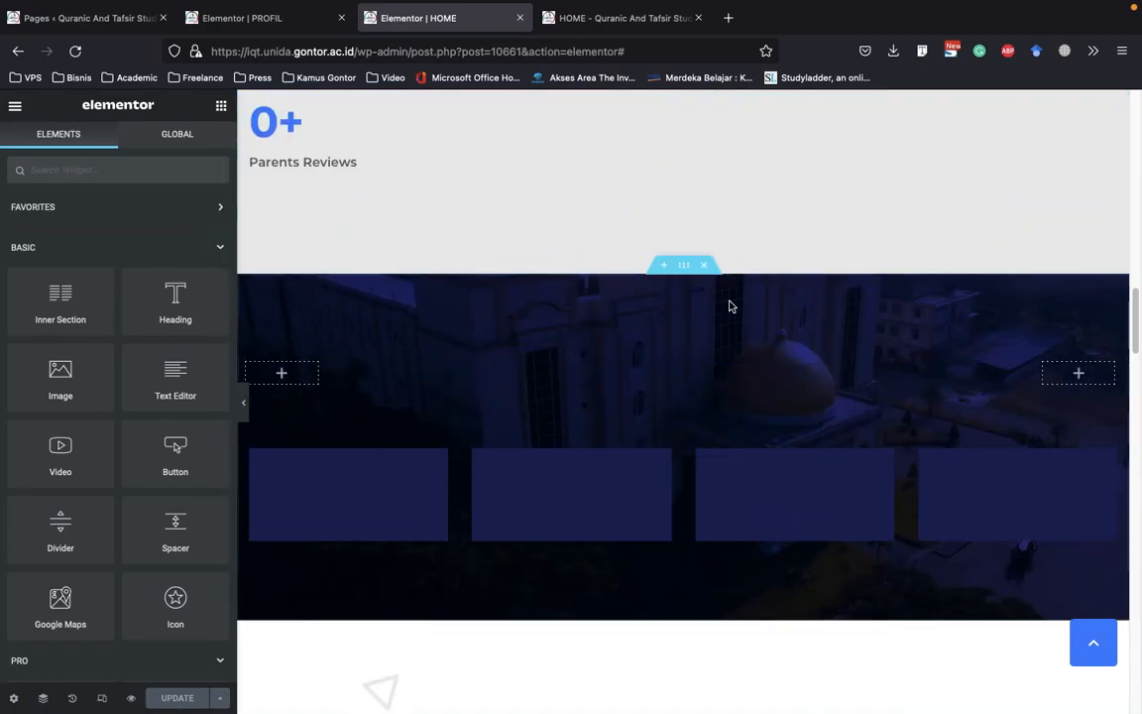
{"action": "scroll", "coordinate": [734, 334], "scroll_direction": "down", "scroll_amount": 3}
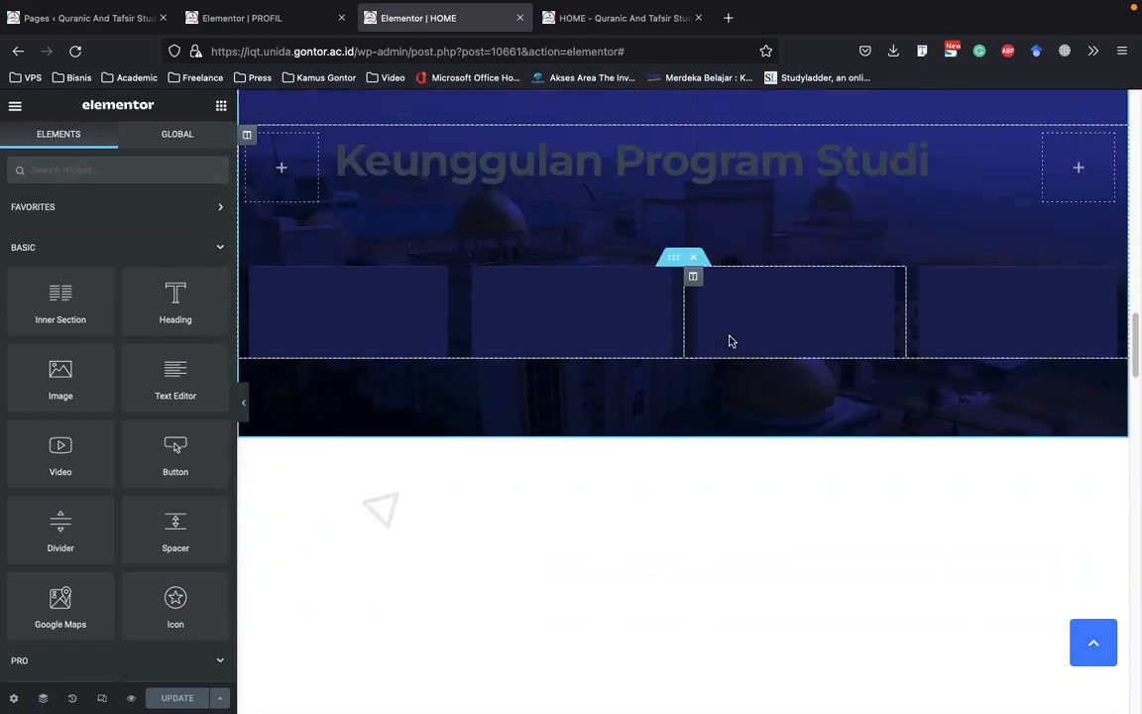
{"action": "scroll", "coordinate": [731, 340], "scroll_direction": "up", "scroll_amount": 1}
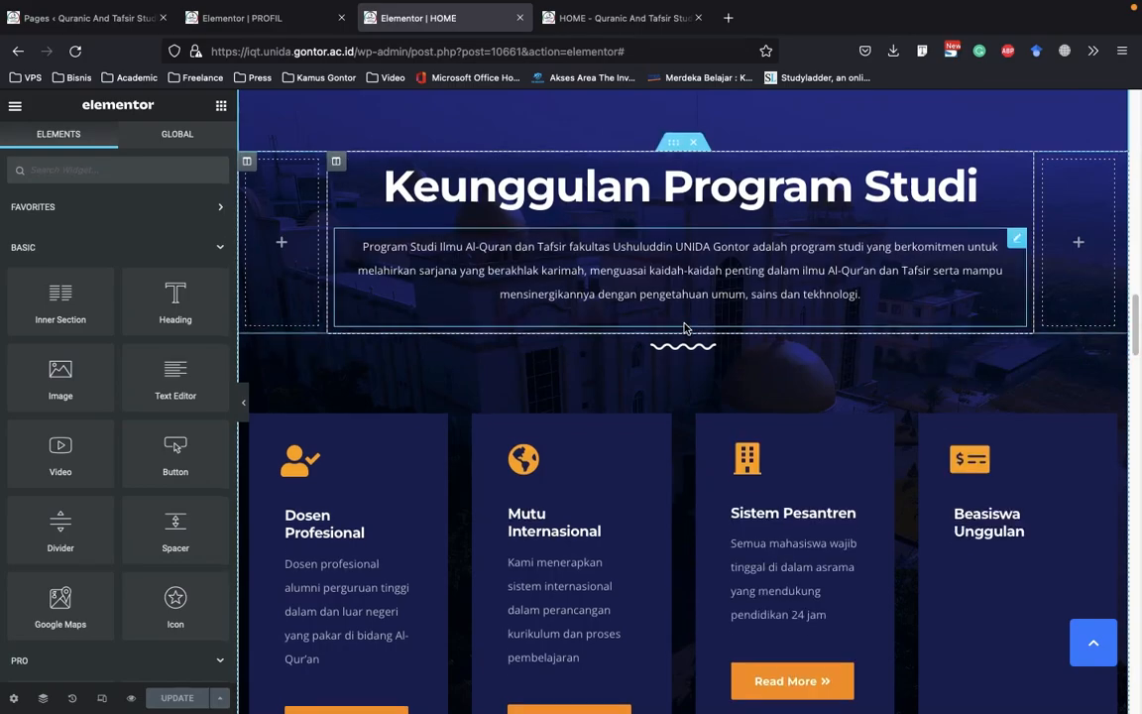
{"action": "scroll", "coordinate": [683, 327], "scroll_direction": "up", "scroll_amount": 2}
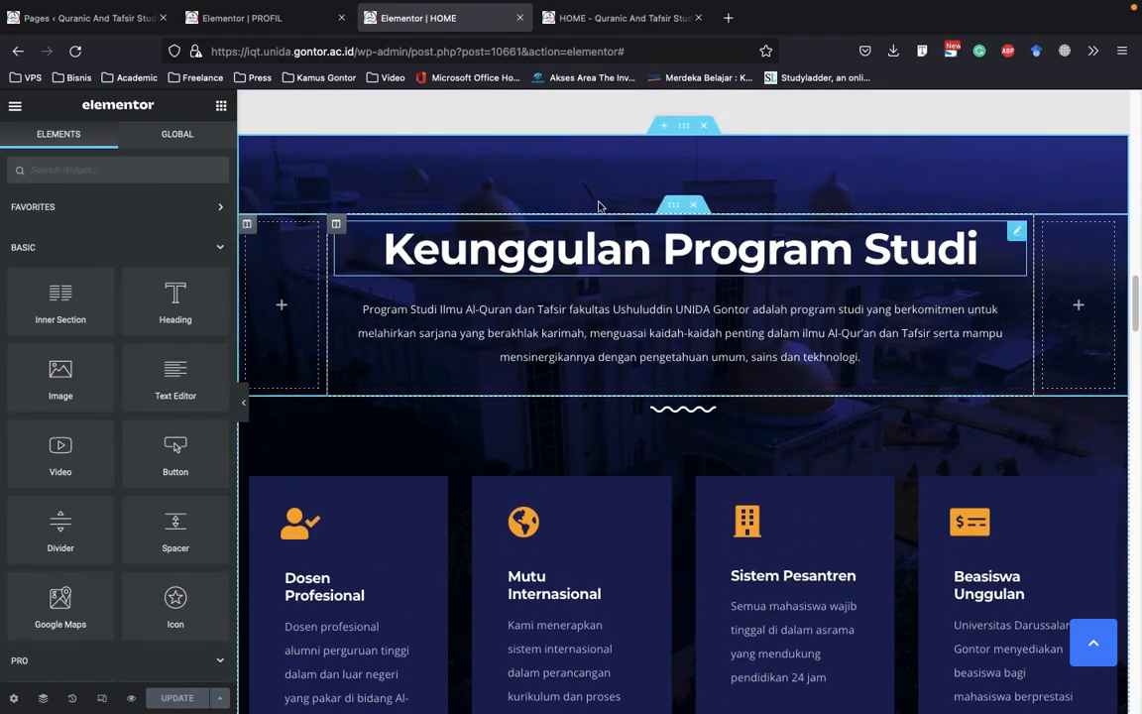
{"action": "right_click", "coordinate": [686, 129]}
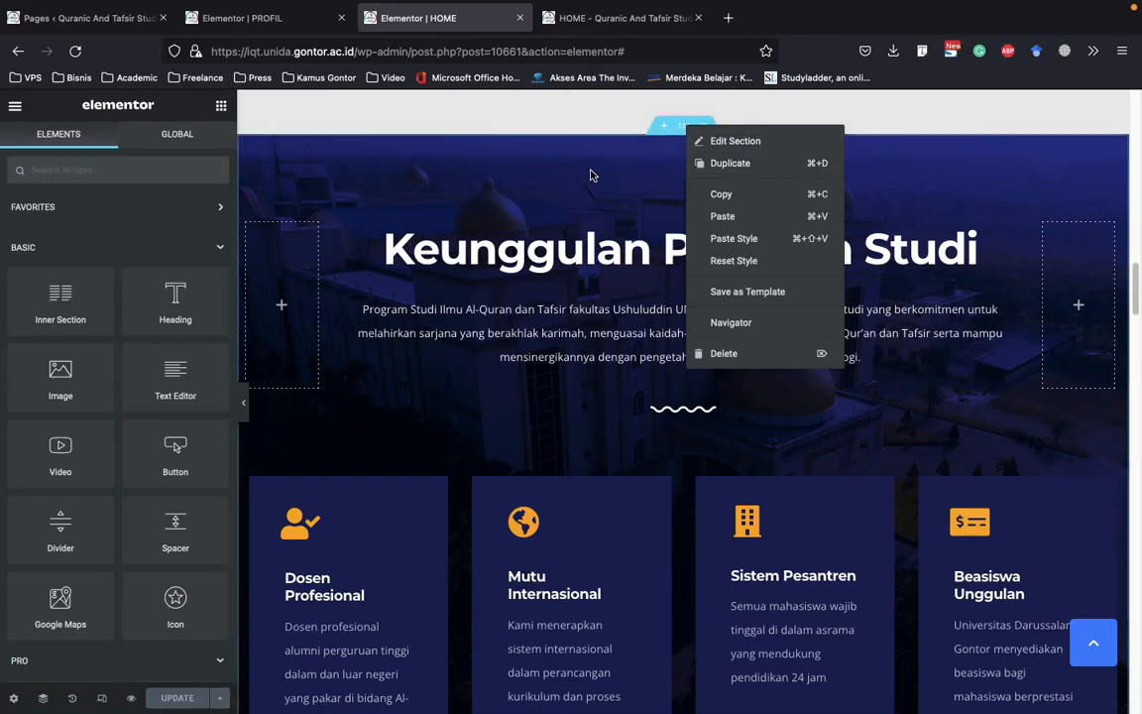
{"action": "left_click", "coordinate": [682, 135]}
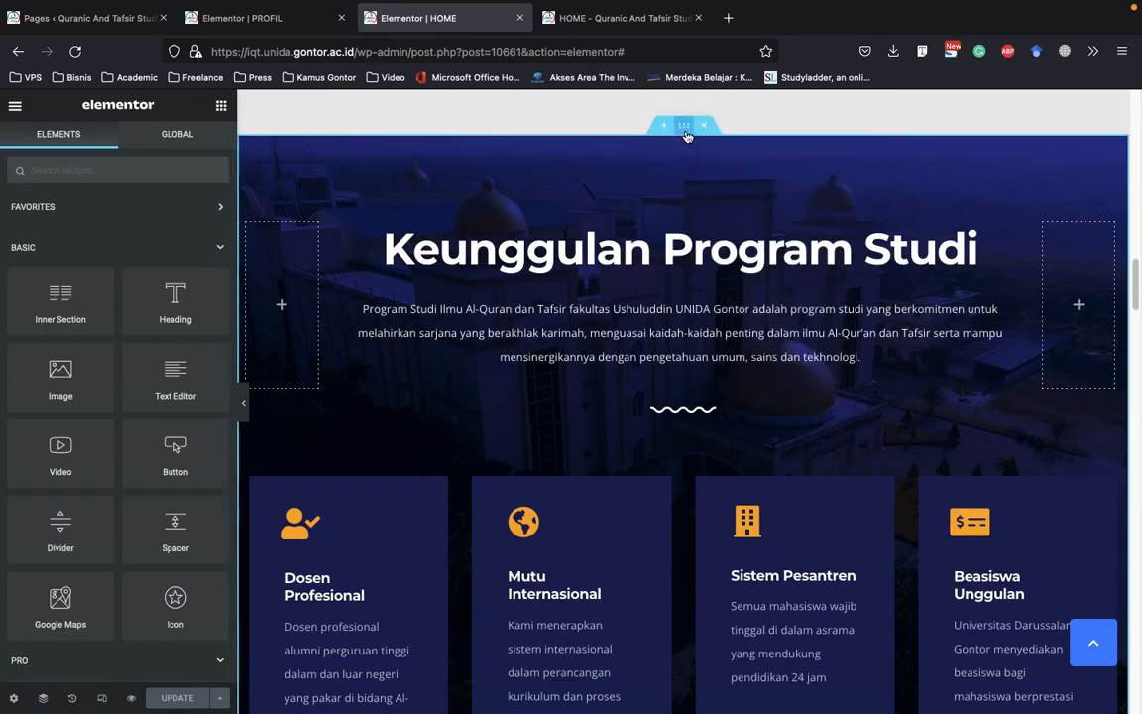
{"action": "right_click", "coordinate": [687, 136]}
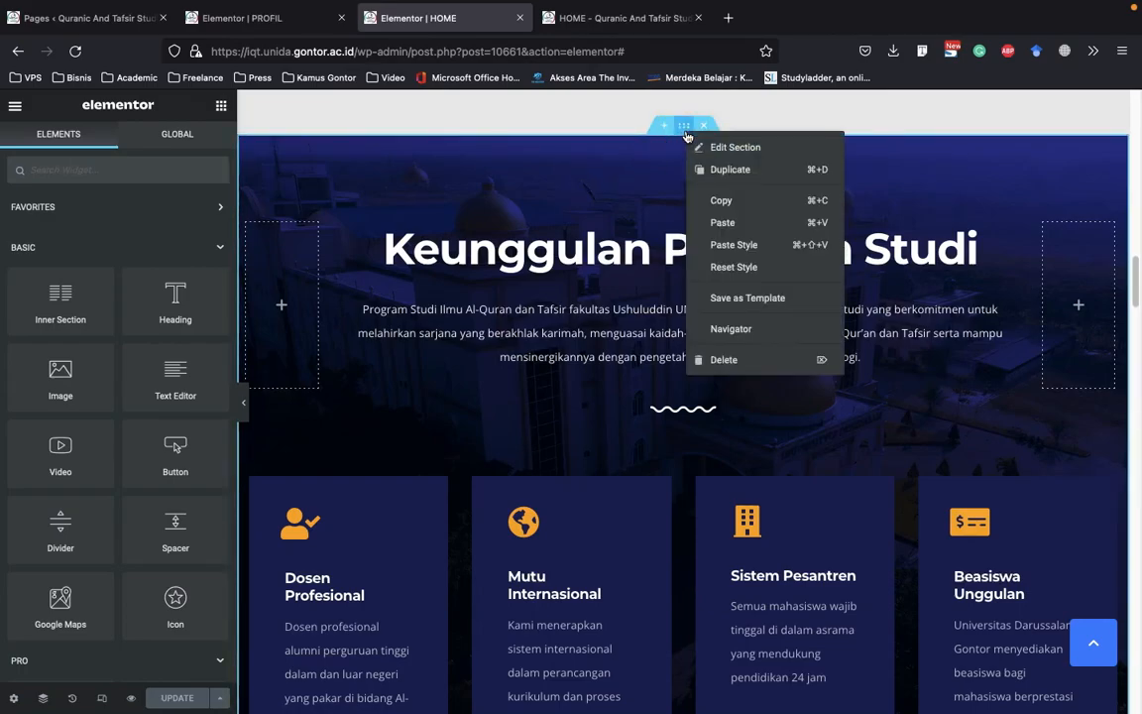
{"action": "left_click", "coordinate": [753, 149]}
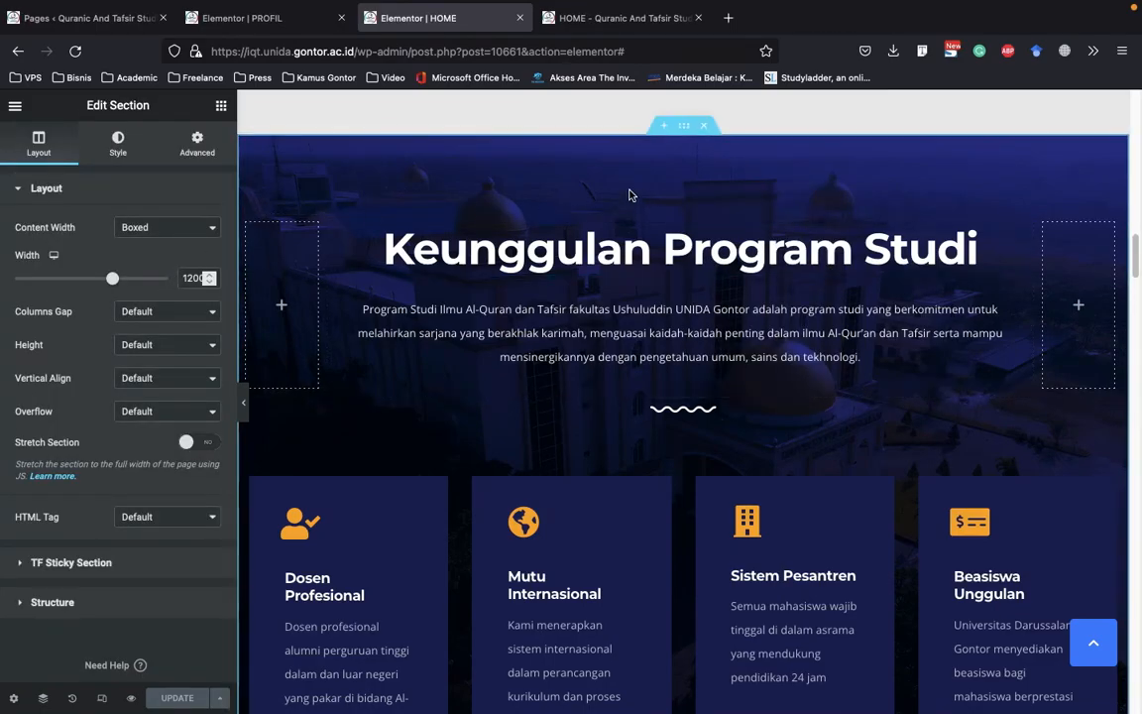
Show the background style settings of the Keunggulan Program Studi section
{"action": "scroll", "coordinate": [631, 196], "scroll_direction": "up", "scroll_amount": 20}
{"action": "scroll", "coordinate": [591, 262], "scroll_direction": "down", "scroll_amount": 15}
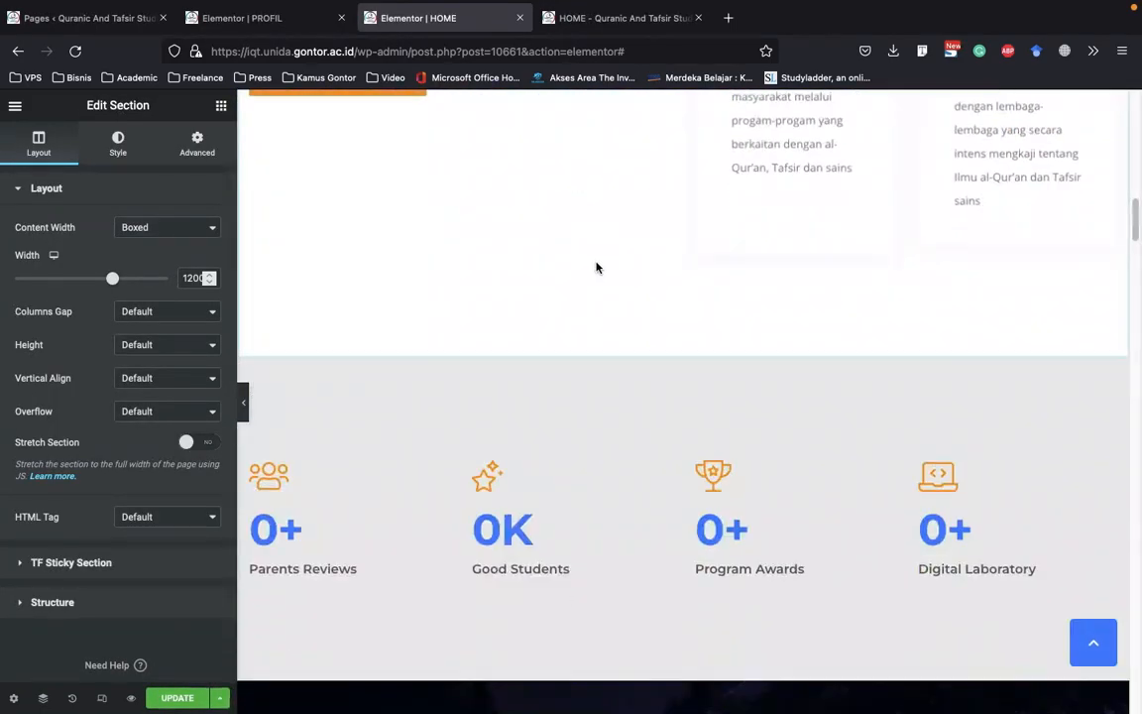
{"action": "scroll", "coordinate": [596, 267], "scroll_direction": "down", "scroll_amount": 5}
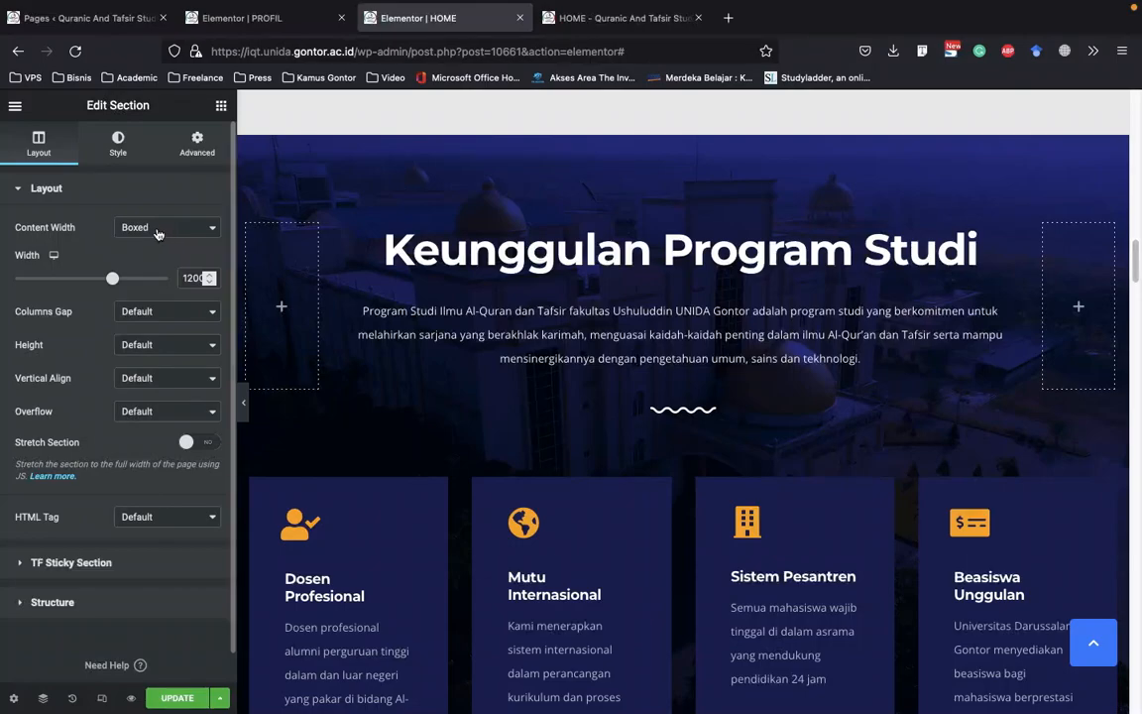
{"action": "left_click", "coordinate": [97, 160]}
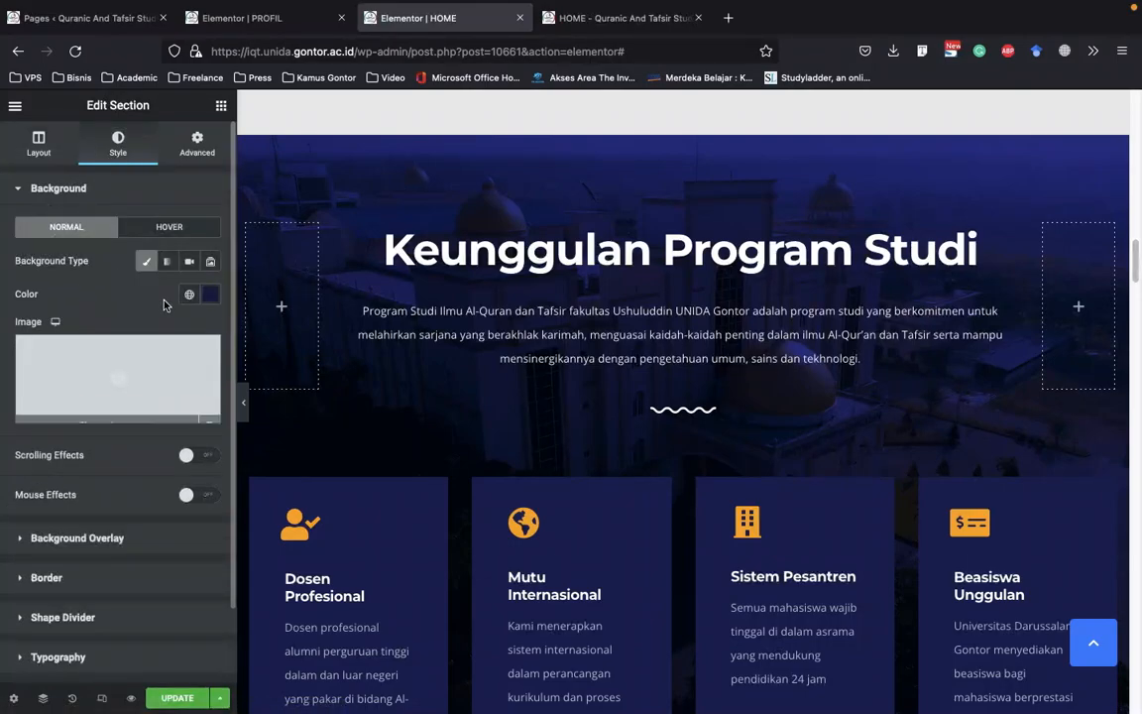
{"action": "scroll", "coordinate": [89, 273], "scroll_direction": "down", "scroll_amount": 1}
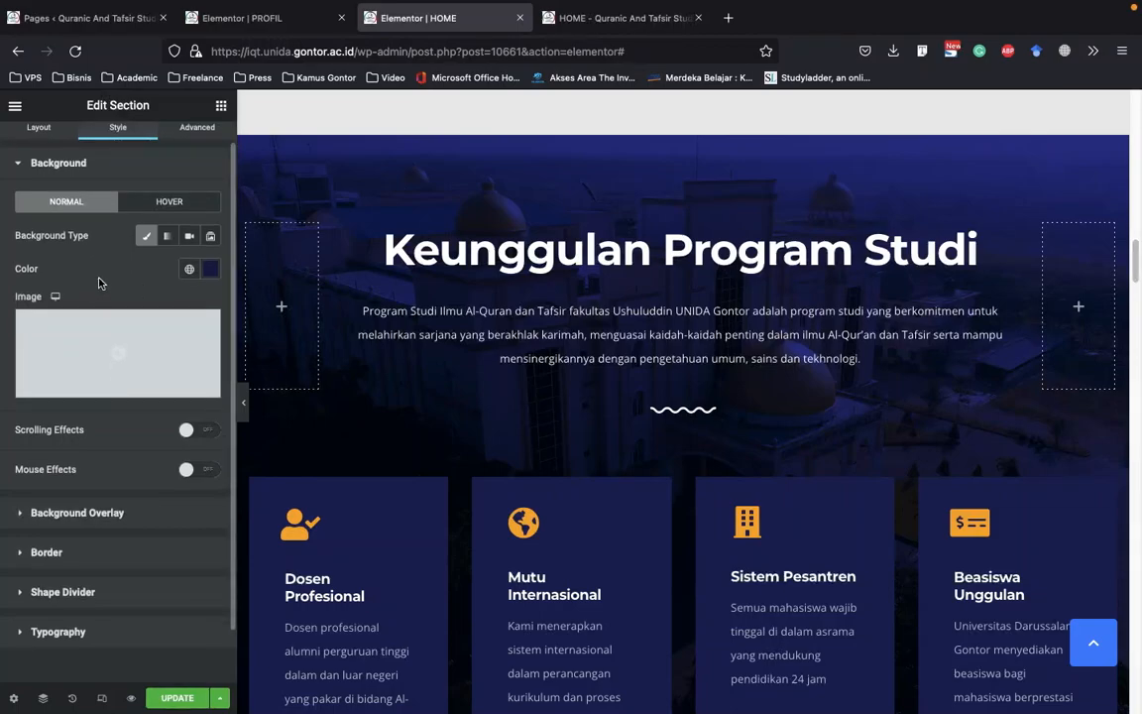
Set the section's background color to semi-transparent black, #000000DB
{"action": "left_click", "coordinate": [209, 273]}
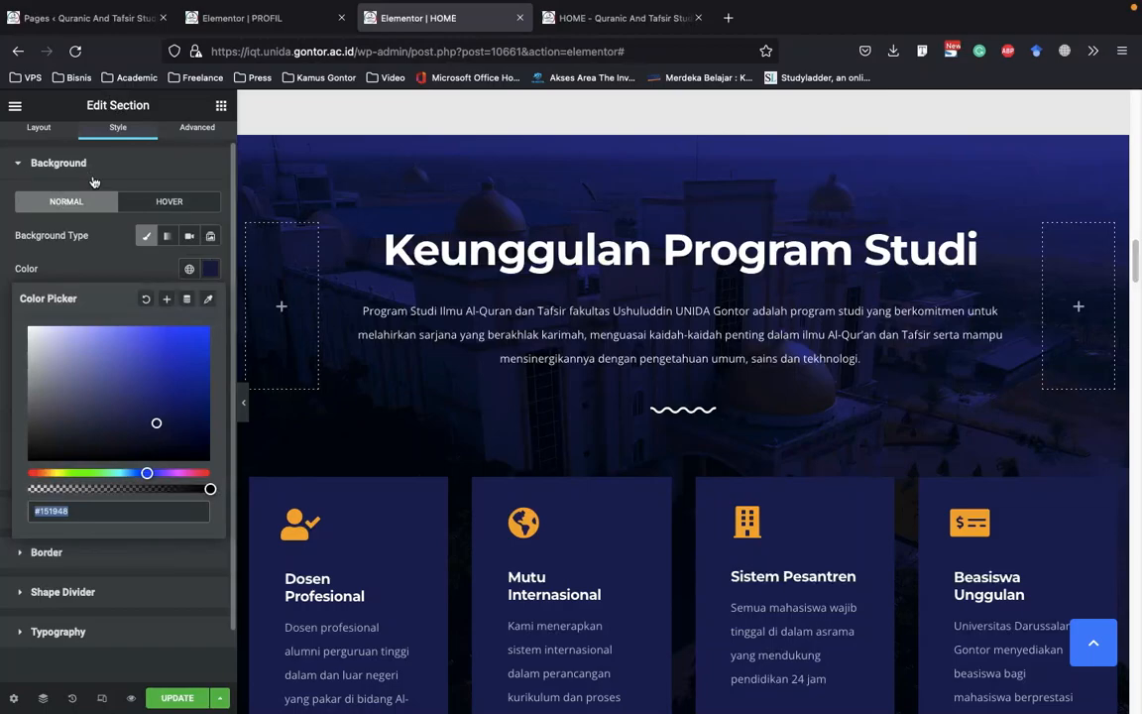
{"action": "left_click_drag", "start_coordinate": [181, 435], "coordinate": [189, 488]}
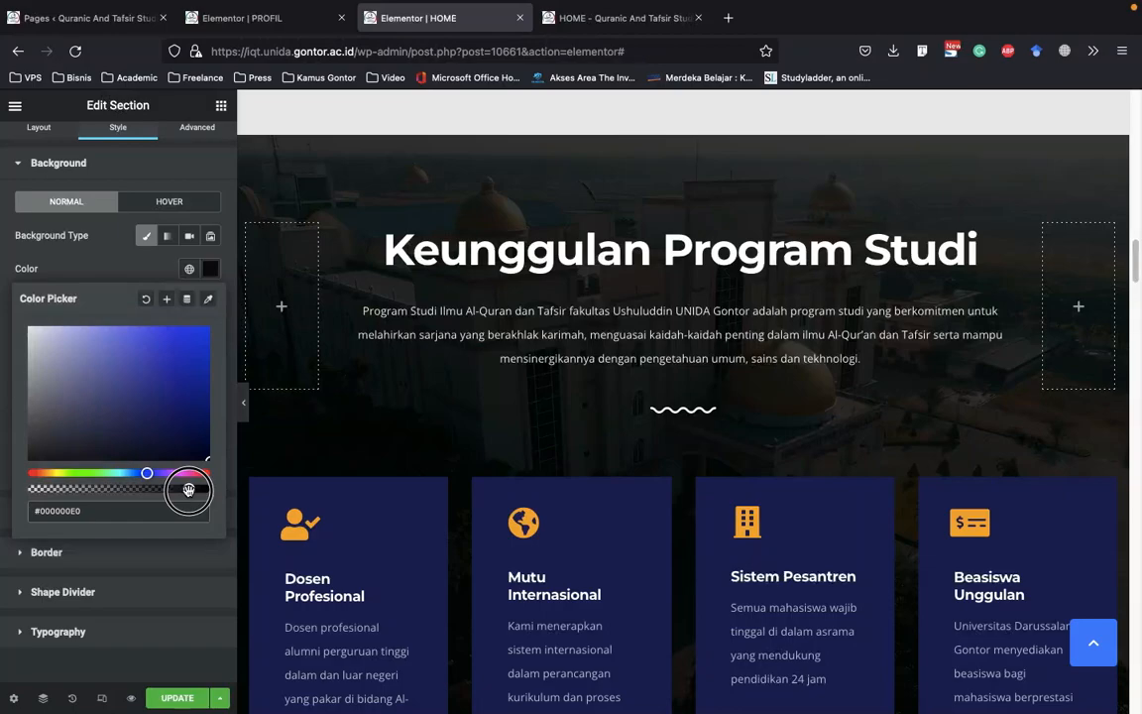
{"action": "left_click_drag", "start_coordinate": [190, 490], "coordinate": [184, 489]}
{"action": "left_click", "coordinate": [99, 163]}
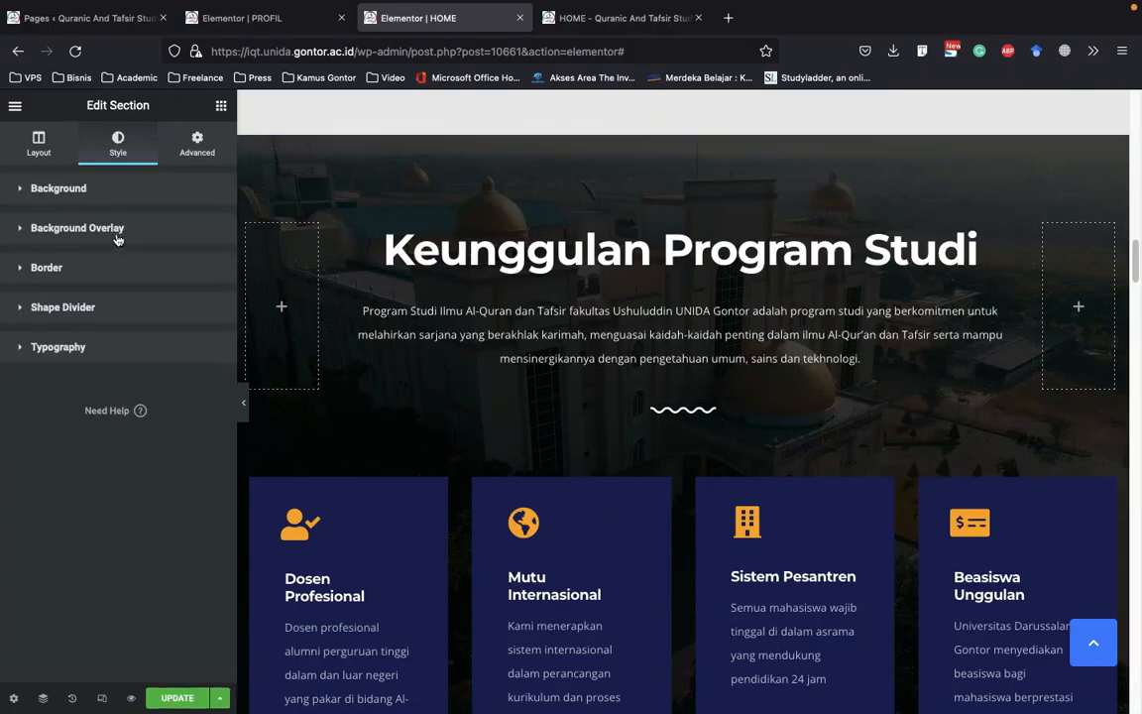
Open the section's background overlay settings and examine the overlay image
{"action": "left_click", "coordinate": [121, 238]}
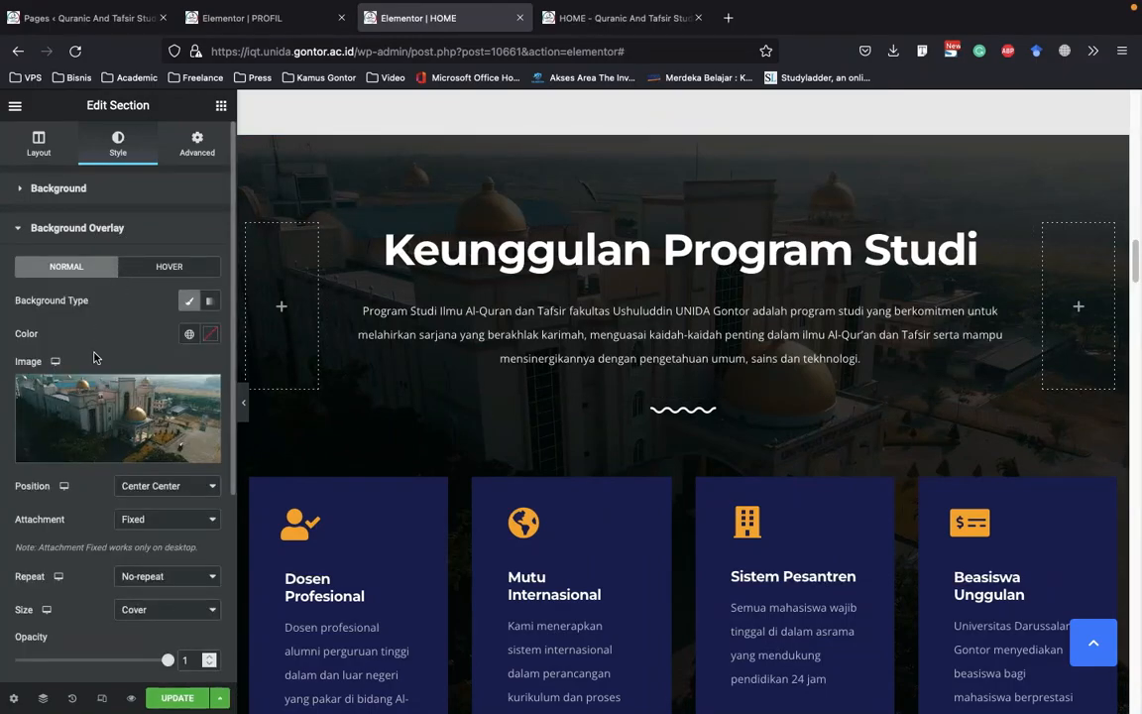
{"action": "mouse_move", "coordinate": [154, 405]}
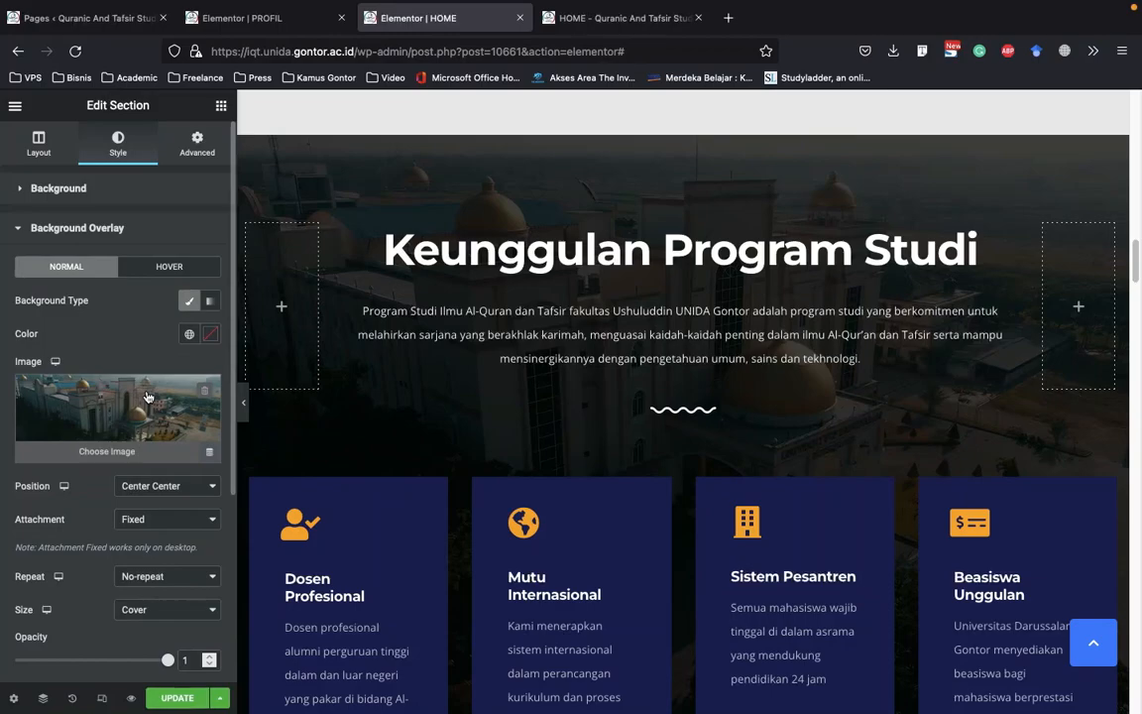
{"action": "scroll", "coordinate": [466, 248], "scroll_direction": "down", "scroll_amount": 3}
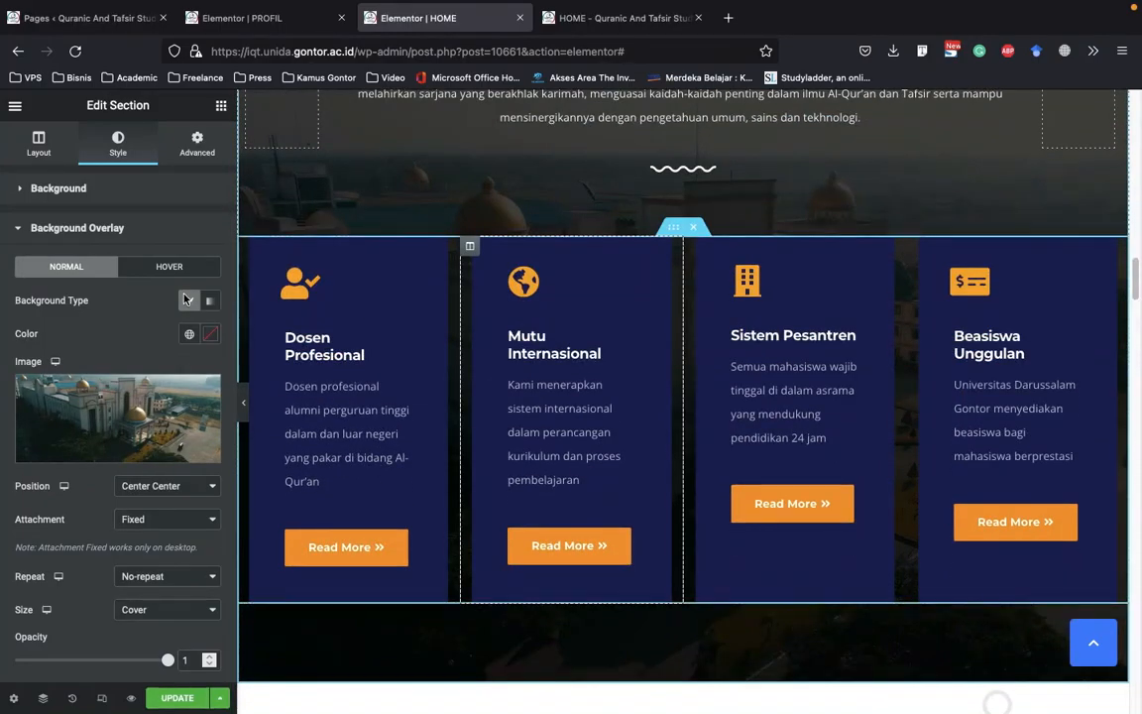
Change the Keunggulan Program Studi section's background color to a semi-transparent dark navy, about #01052B, and check it on the page
{"action": "left_click", "coordinate": [119, 188]}
{"action": "left_click", "coordinate": [210, 293]}
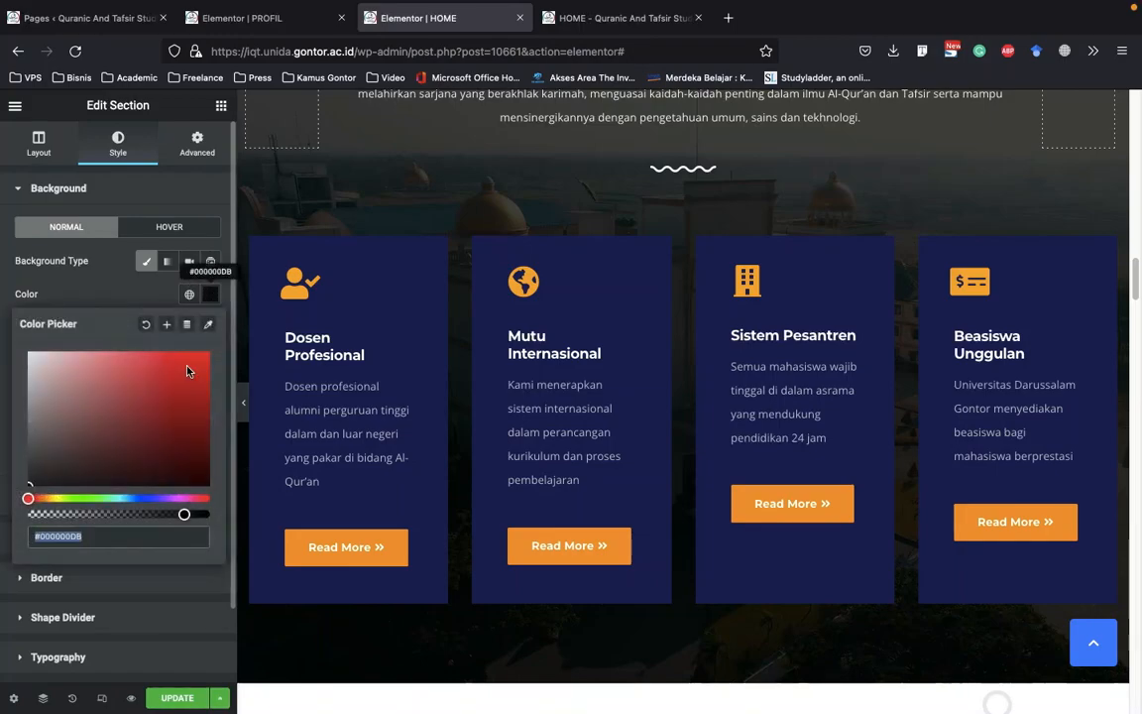
{"action": "left_click", "coordinate": [147, 498]}
{"action": "left_click", "coordinate": [179, 424]}
{"action": "left_click_drag", "start_coordinate": [188, 443], "coordinate": [206, 464]}
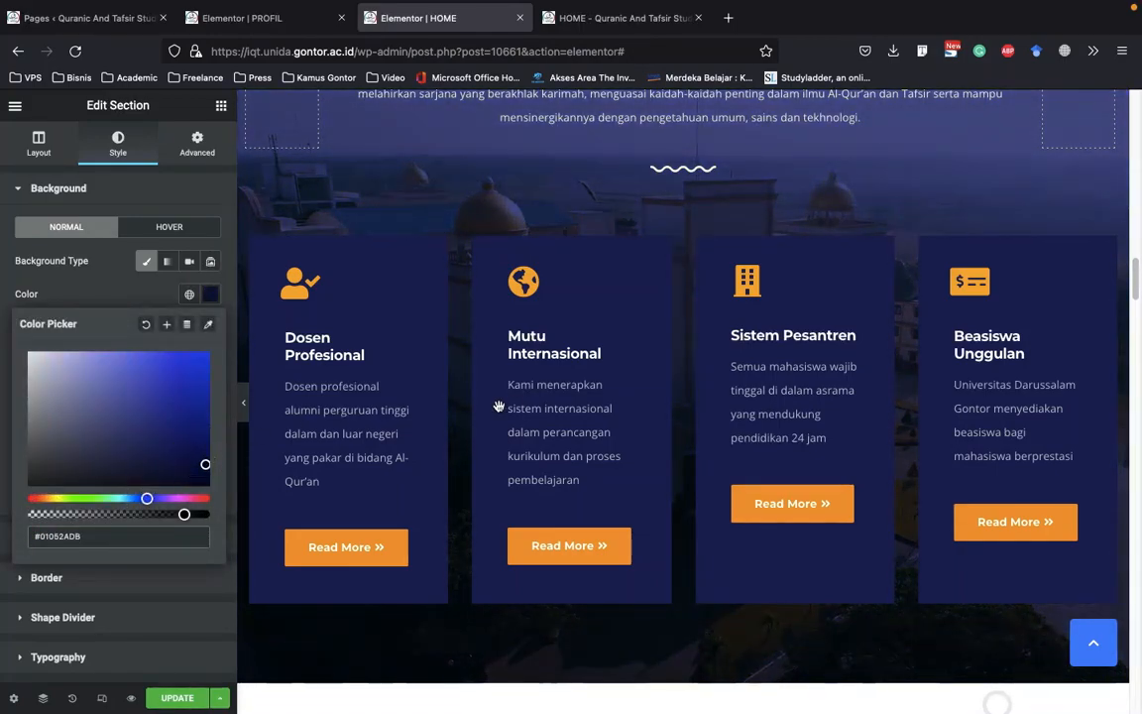
{"action": "scroll", "coordinate": [499, 407], "scroll_direction": "up", "scroll_amount": 3}
{"action": "left_click", "coordinate": [207, 529]}
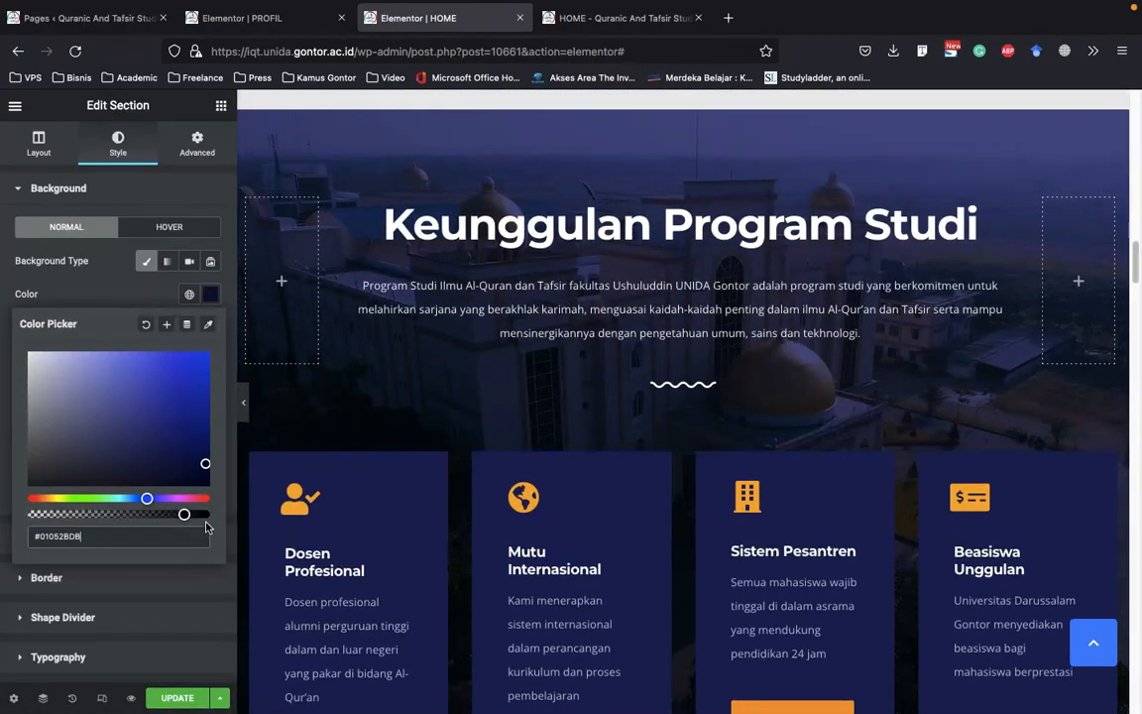
{"action": "mouse_move", "coordinate": [186, 513]}
{"action": "left_mouse_down"}
{"action": "mouse_move", "coordinate": [196, 516]}
{"action": "mouse_move", "coordinate": [184, 518]}
{"action": "left_mouse_up"}
{"action": "left_click", "coordinate": [133, 292]}
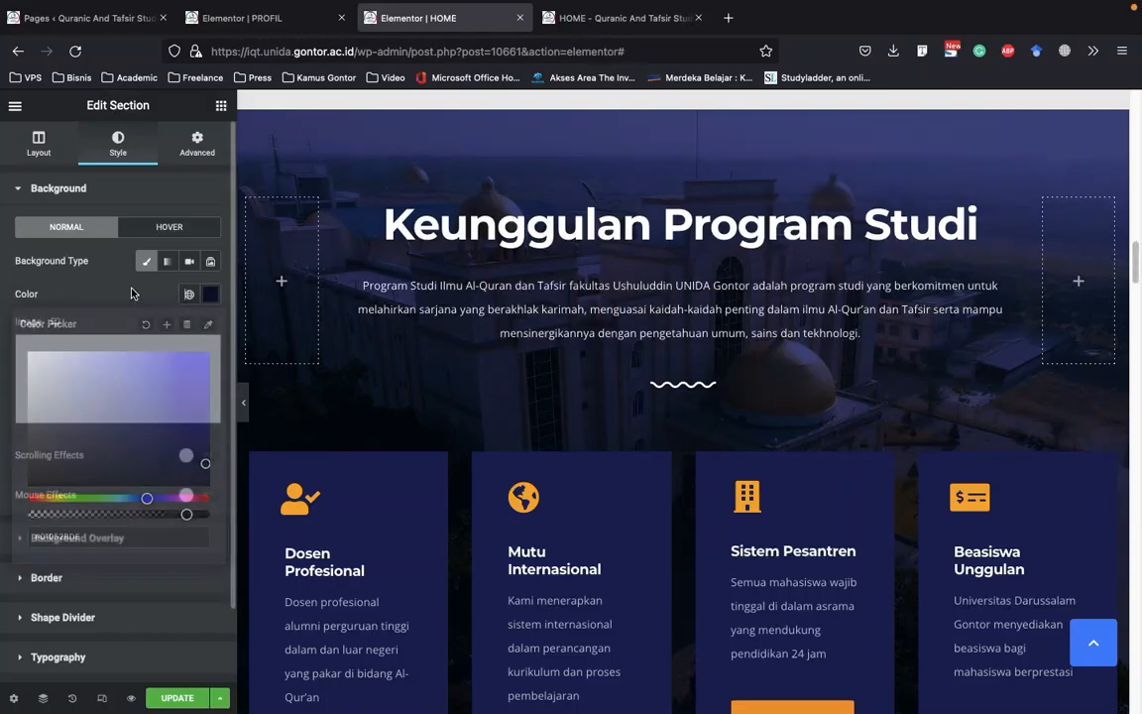
{"action": "scroll", "coordinate": [663, 489], "scroll_direction": "up", "scroll_amount": 3}
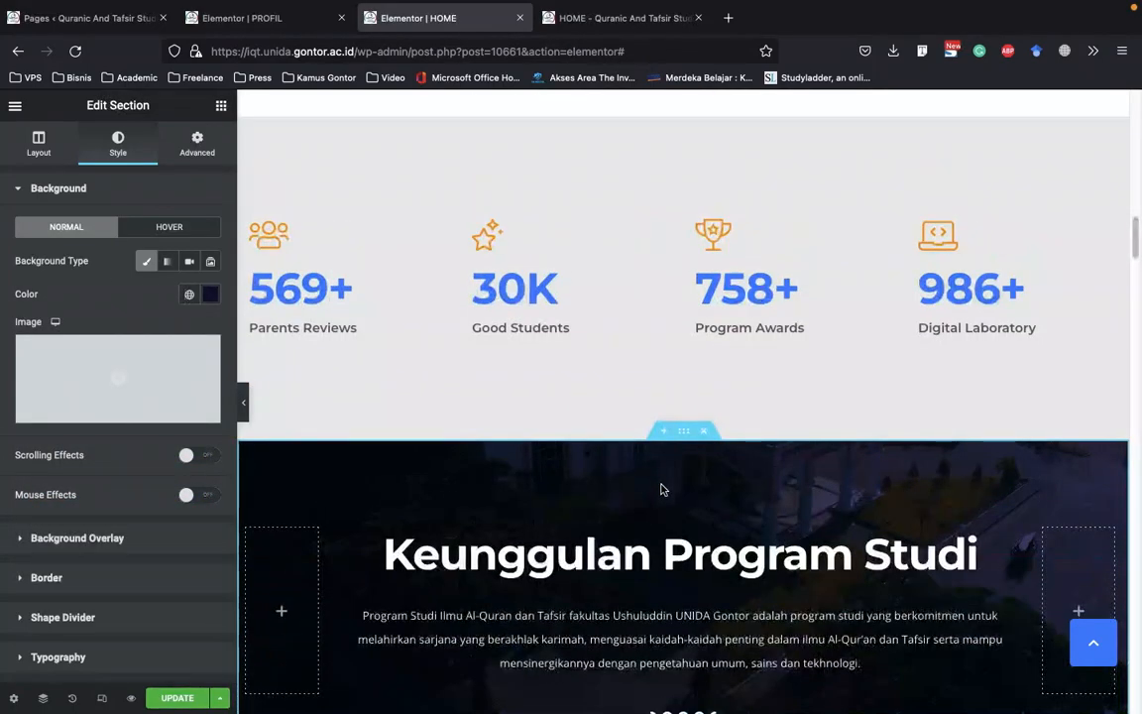
{"action": "scroll", "coordinate": [663, 491], "scroll_direction": "down", "scroll_amount": 8}
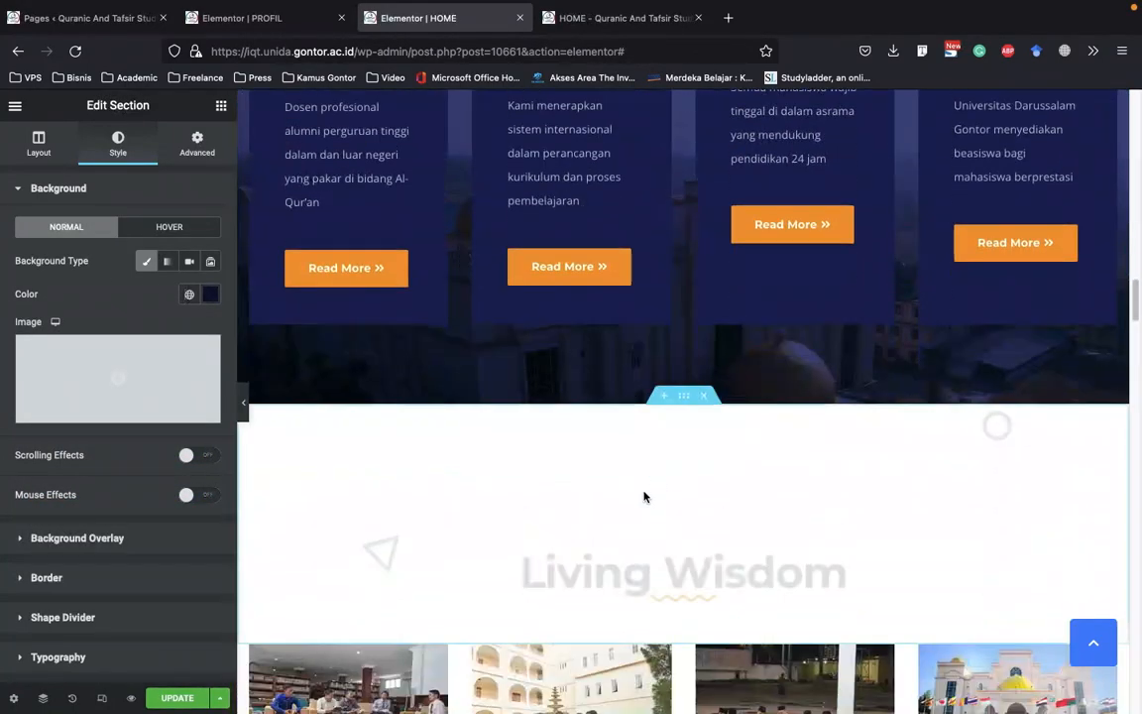
Examine the icon settings and the title text settings of the Dosen Profesional card
{"action": "scroll", "coordinate": [646, 495], "scroll_direction": "up", "scroll_amount": 3}
{"action": "scroll", "coordinate": [651, 491], "scroll_direction": "up", "scroll_amount": 2}
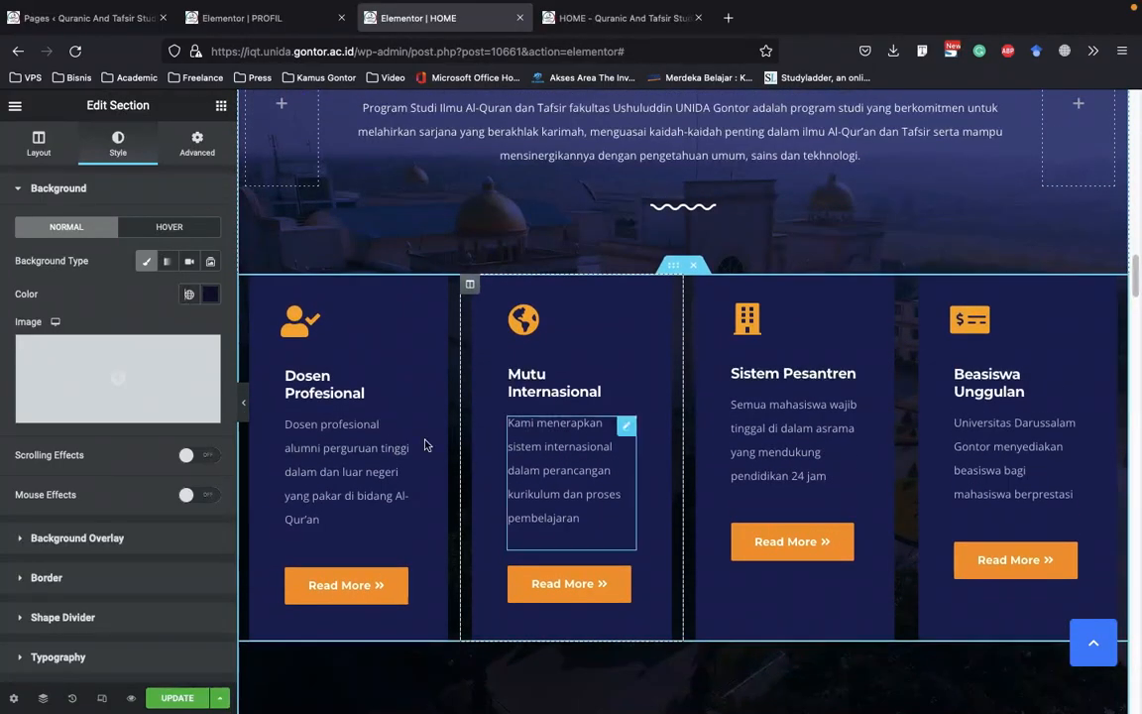
{"action": "scroll", "coordinate": [429, 347], "scroll_direction": "down", "scroll_amount": 1}
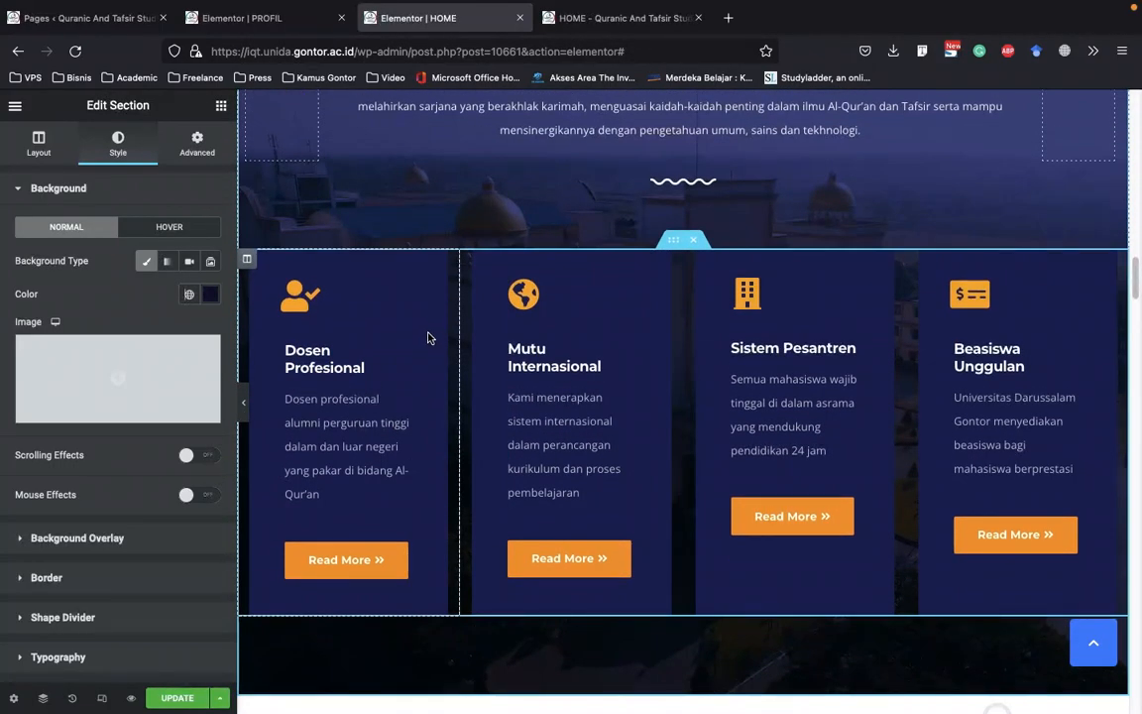
{"action": "left_click", "coordinate": [301, 295]}
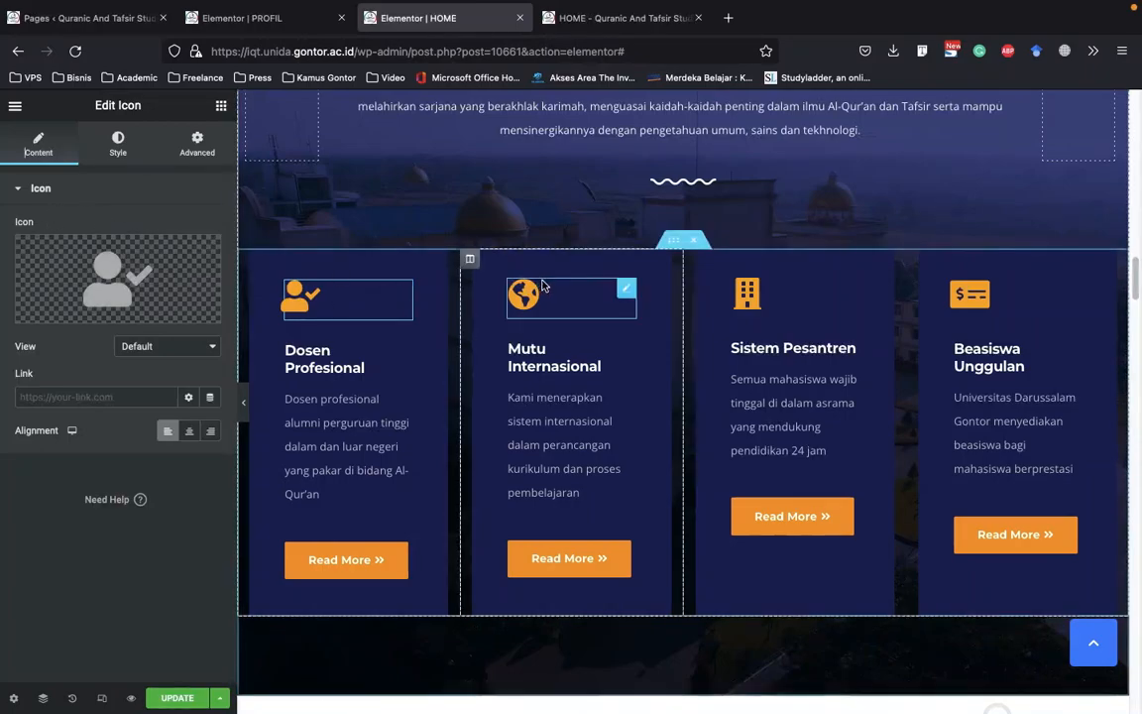
{"action": "left_click", "coordinate": [329, 369]}
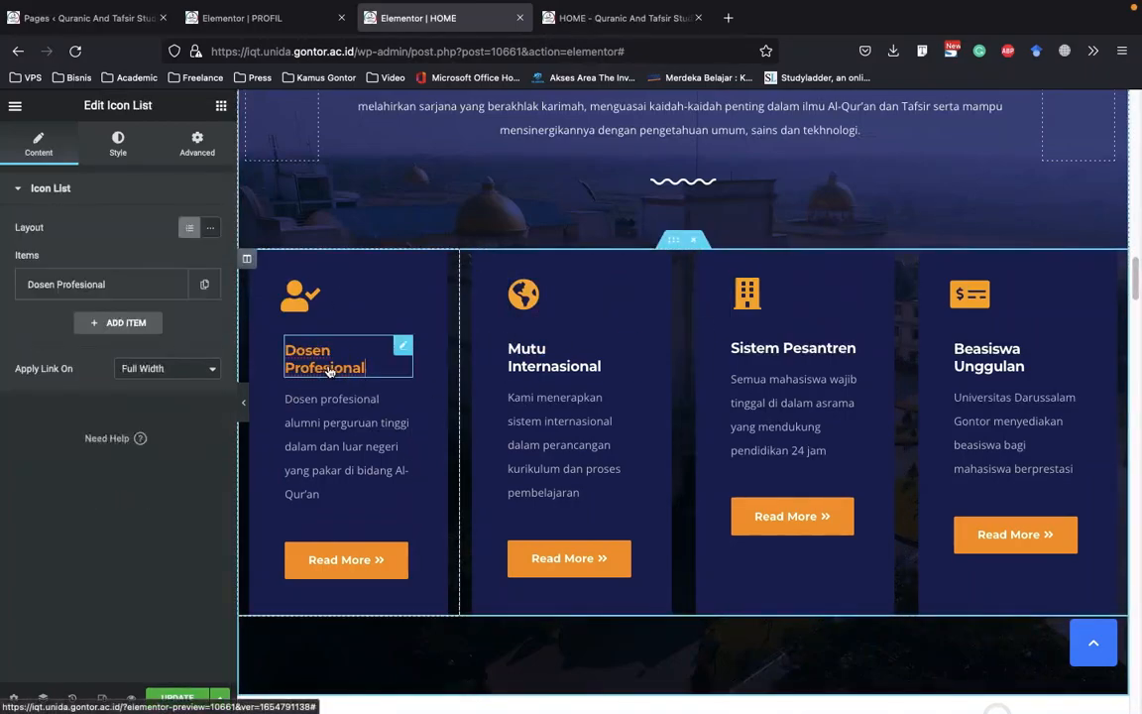
{"action": "left_click", "coordinate": [99, 285]}
{"action": "mouse_move", "coordinate": [136, 341]}
{"action": "left_mouse_down"}
{"action": "mouse_move", "coordinate": [59, 335]}
{"action": "mouse_move", "coordinate": [131, 338]}
{"action": "left_mouse_up"}
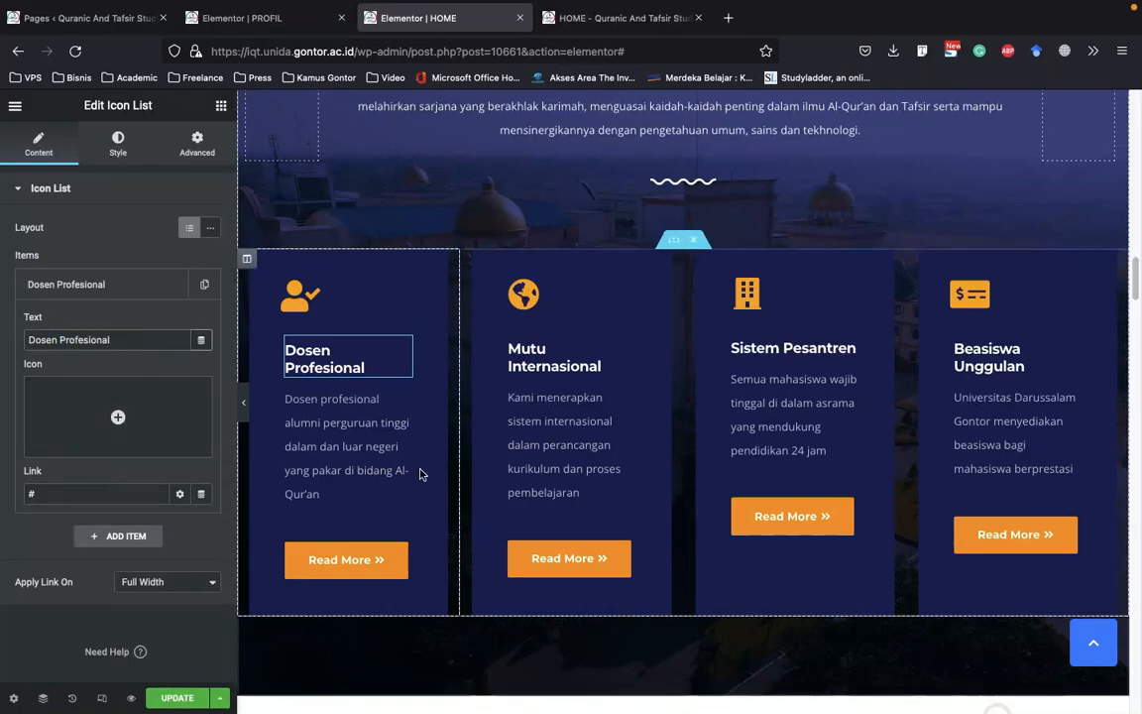
Examine the Dosen Profesional card's description in the text editor and its Read More button settings
{"action": "scroll", "coordinate": [396, 426], "scroll_direction": "down", "scroll_amount": 1}
{"action": "left_click", "coordinate": [364, 418]}
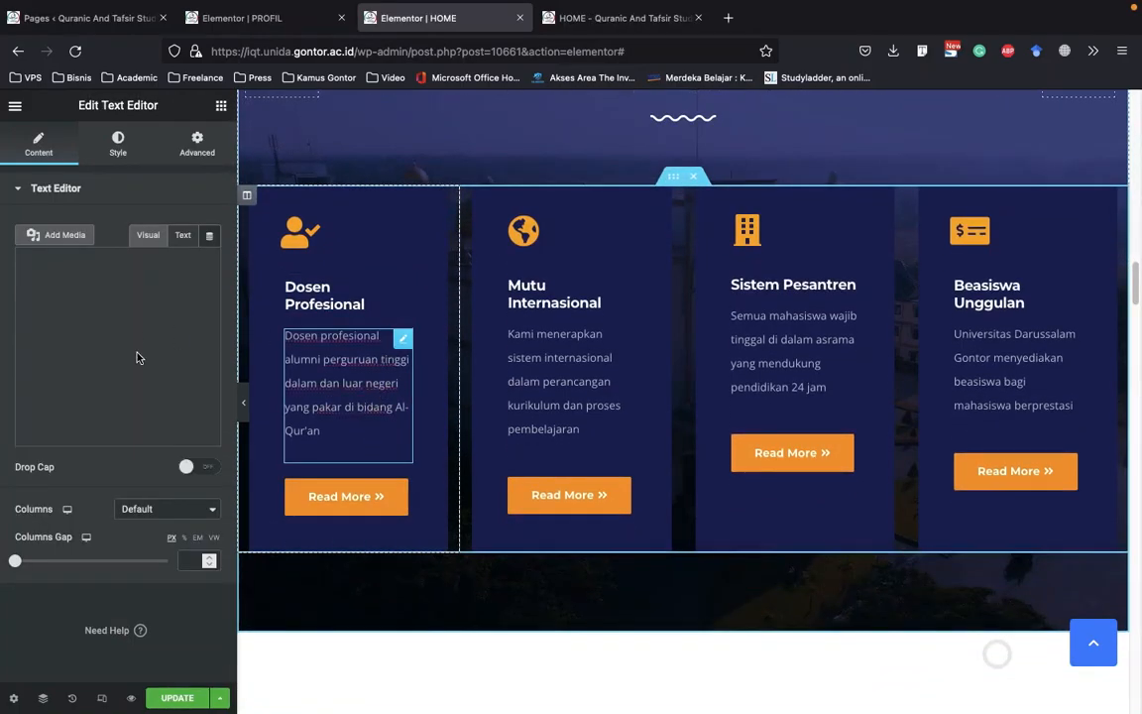
{"action": "left_click", "coordinate": [334, 496]}
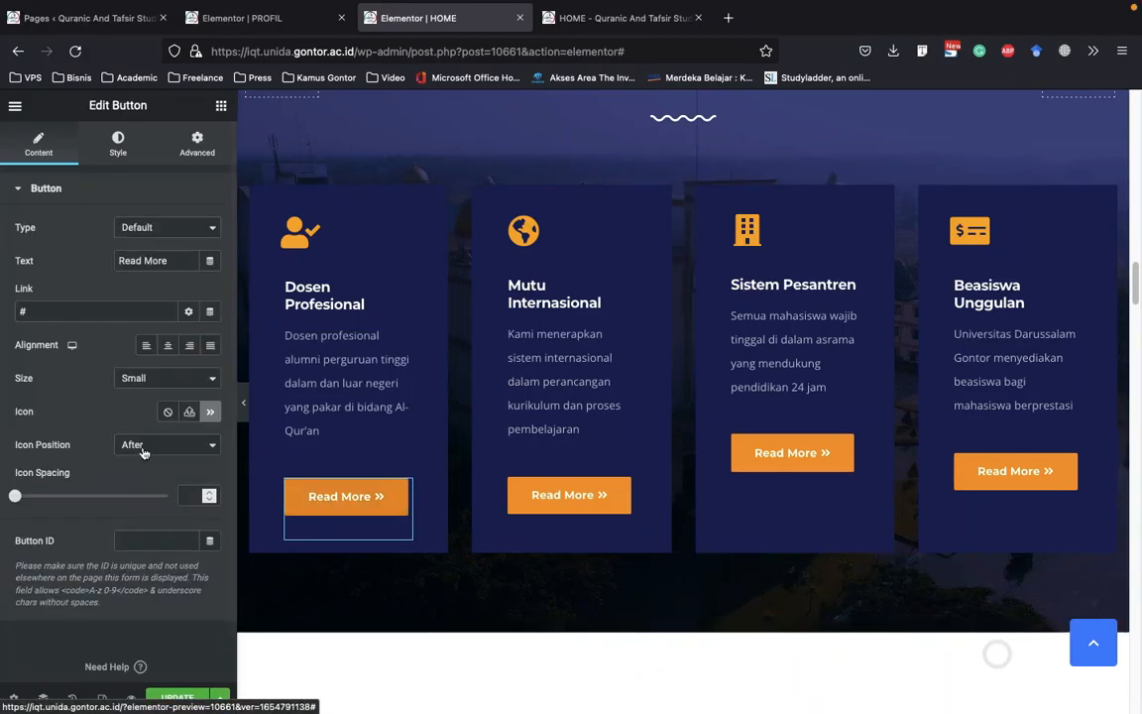
{"action": "scroll", "coordinate": [502, 314], "scroll_direction": "up", "scroll_amount": 1}
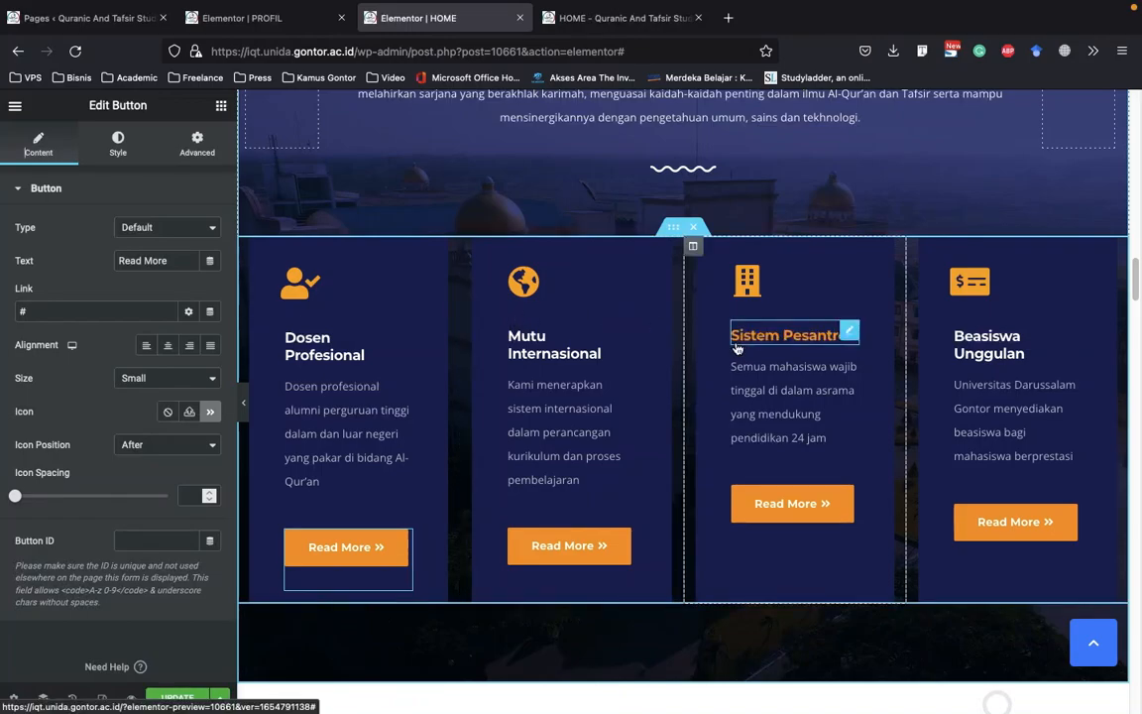
Duplicate the inner section holding the four Keunggulan Program Studi cards and check both rows in the full-width preview
{"action": "left_click", "coordinate": [243, 402]}
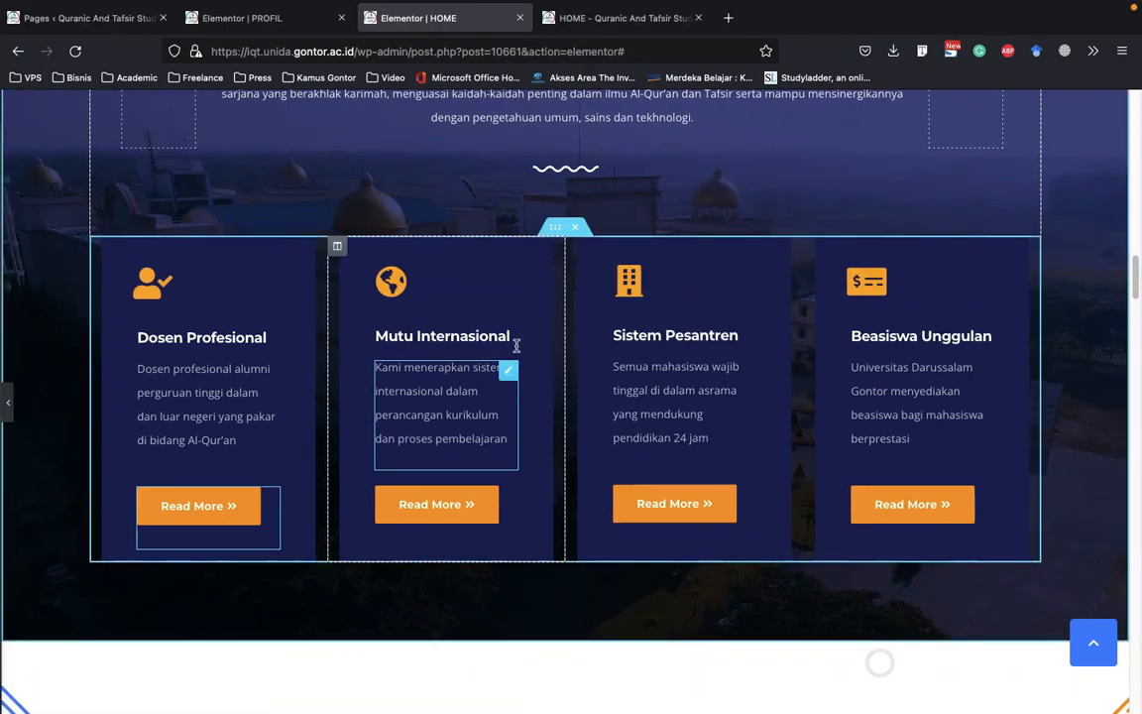
{"action": "key", "text": "super+p"}
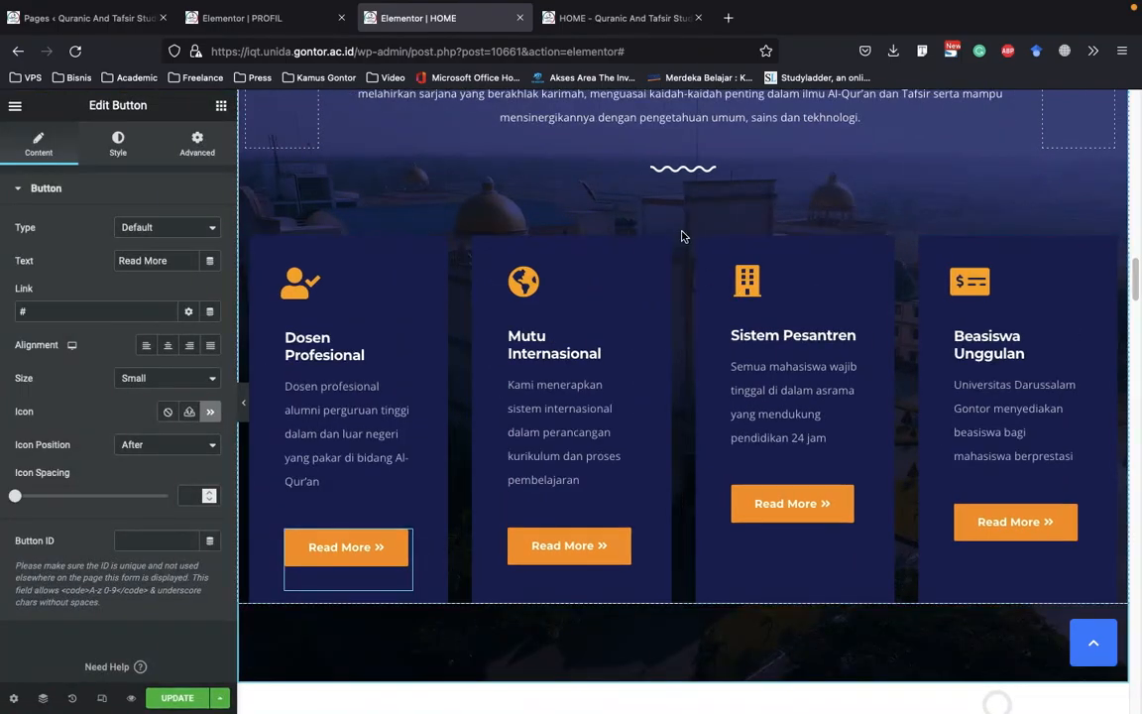
{"action": "right_click", "coordinate": [673, 229]}
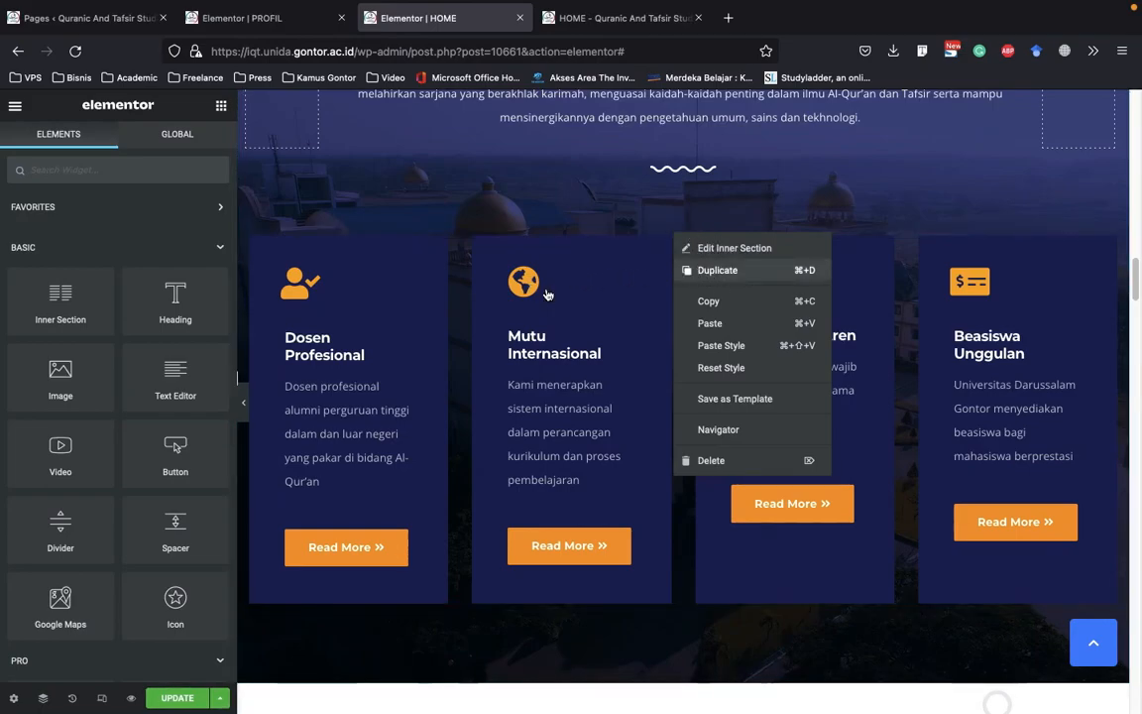
{"action": "key", "text": "Return"}
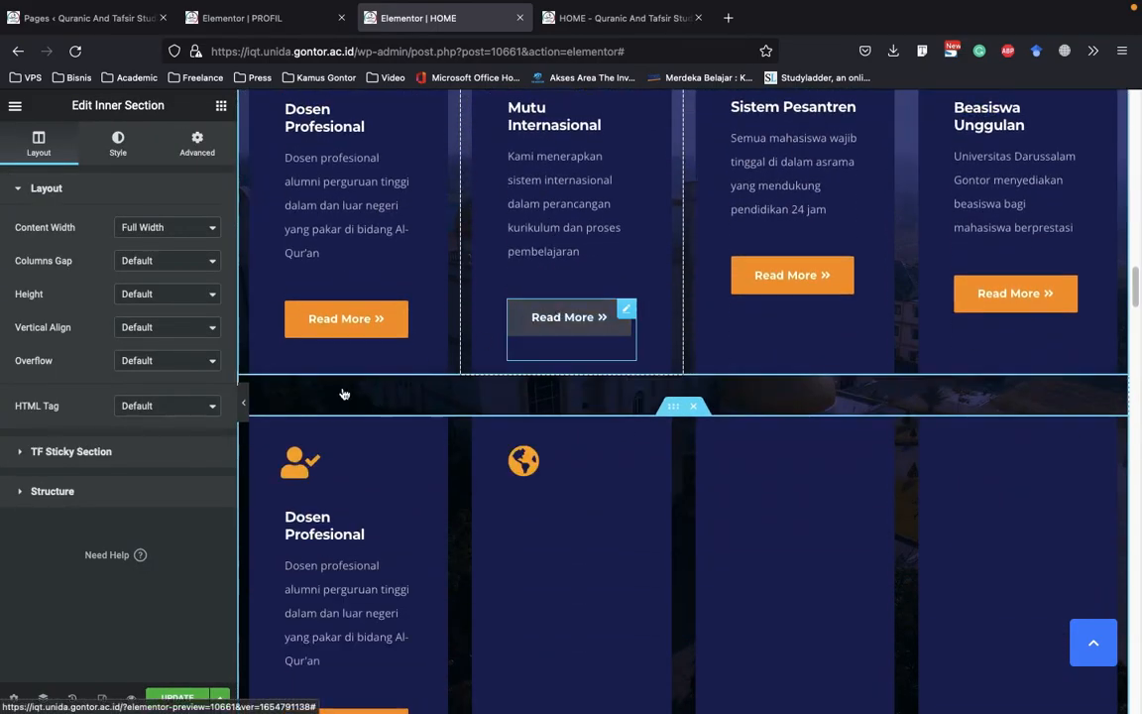
{"action": "left_click", "coordinate": [245, 405]}
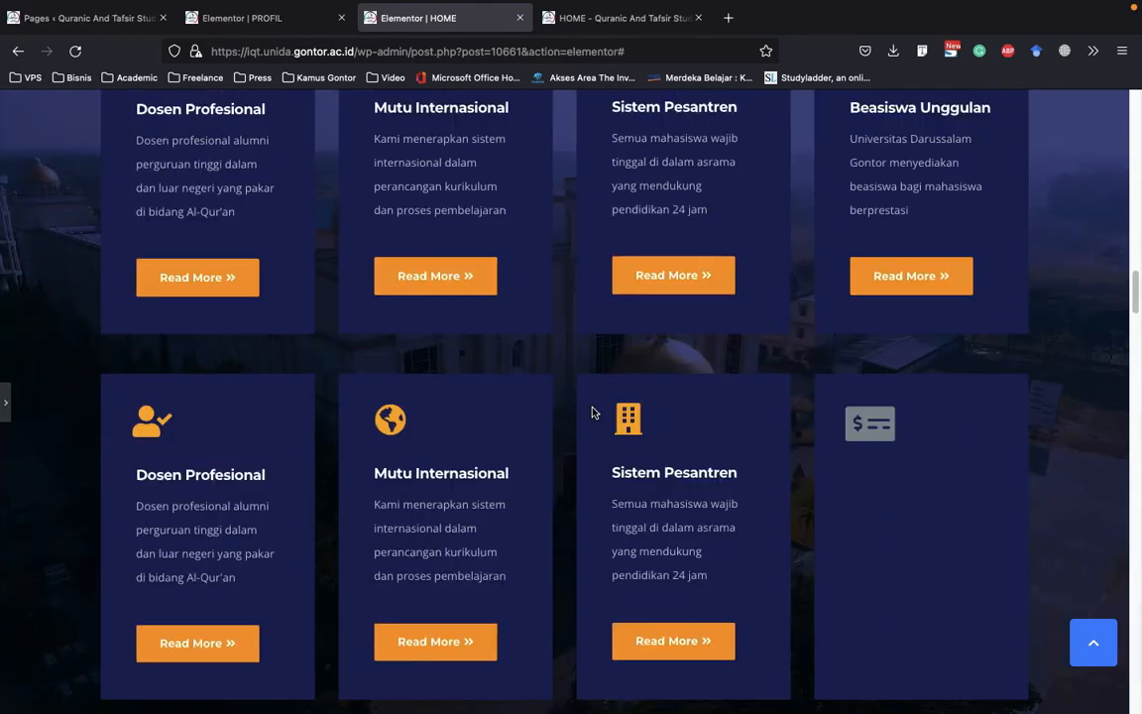
{"action": "scroll", "coordinate": [594, 416], "scroll_direction": "up", "scroll_amount": 3}
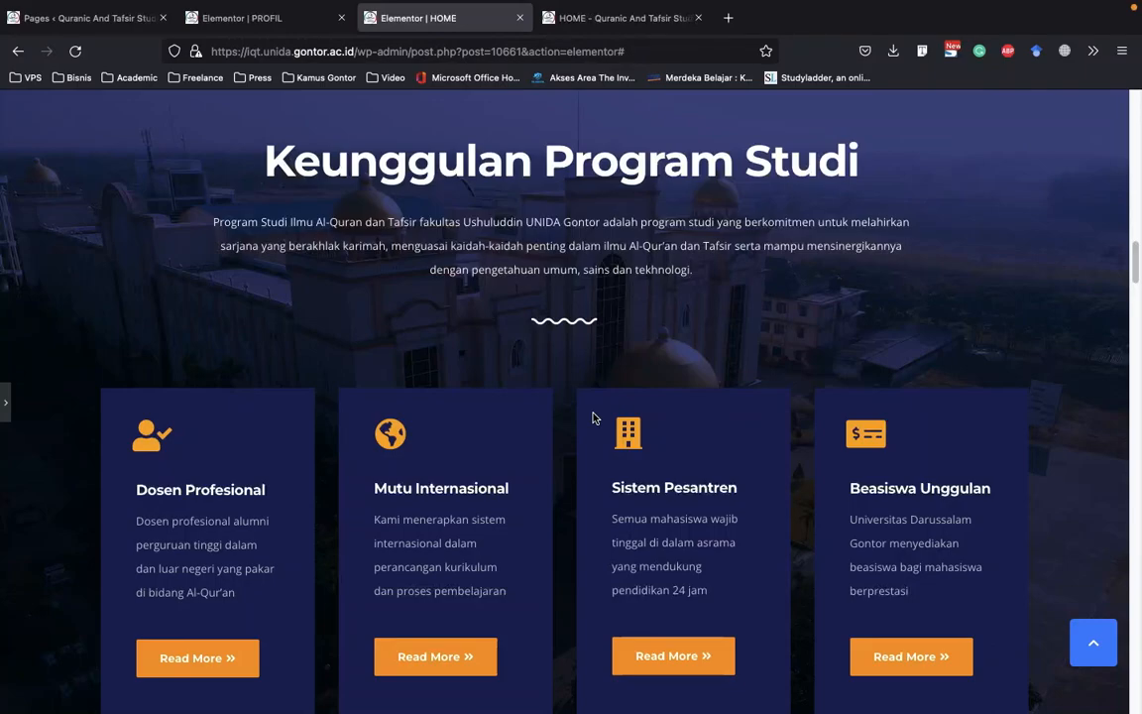
{"action": "scroll", "coordinate": [594, 416], "scroll_direction": "down", "scroll_amount": 4}
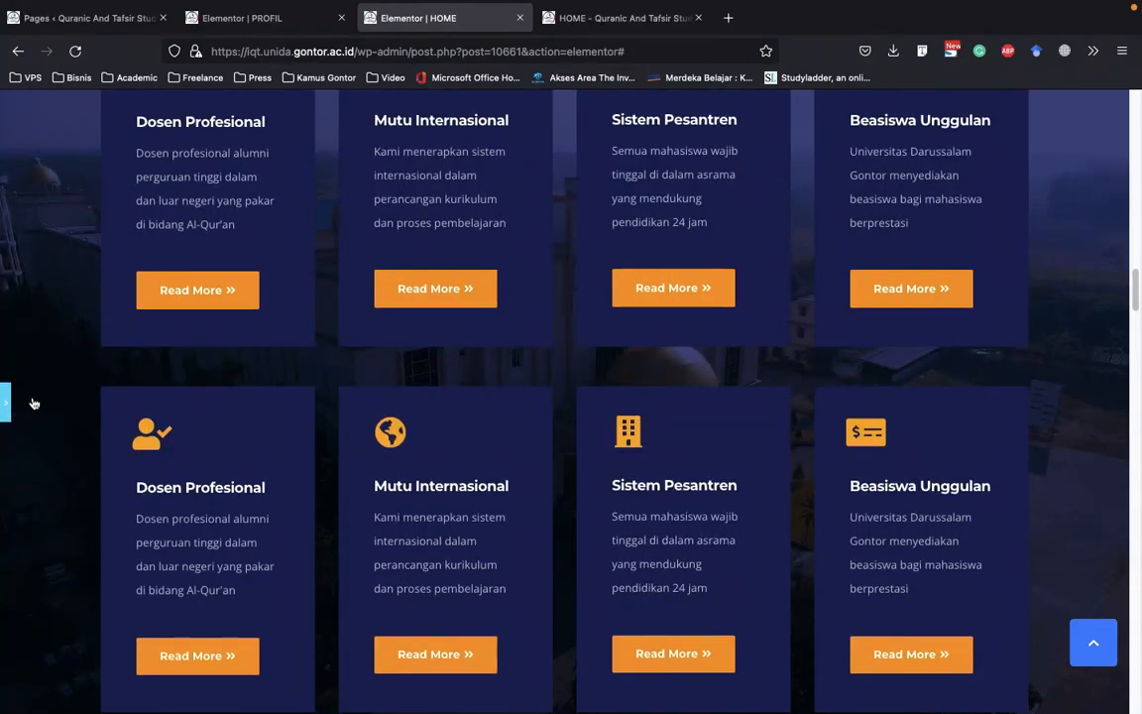
{"action": "key", "text": "super+p"}
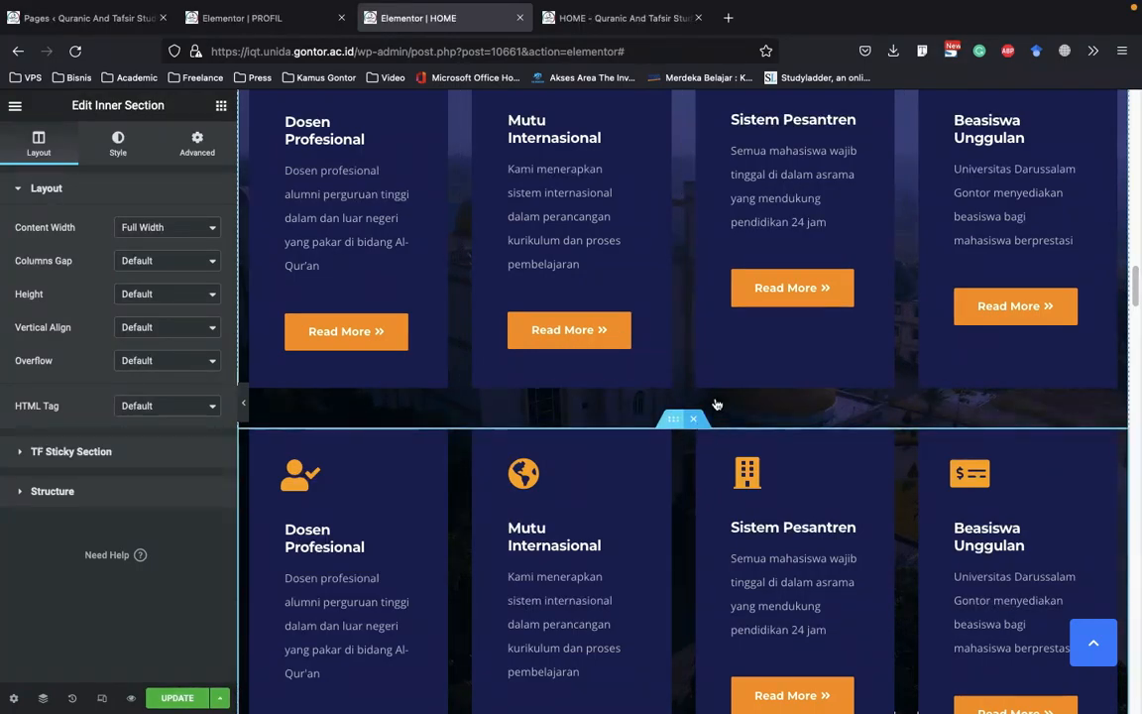
Delete the duplicated row of cards and check the Keunggulan Program Studi section again
{"action": "scroll", "coordinate": [634, 398], "scroll_direction": "down", "scroll_amount": 2}
{"action": "key", "text": "Delete"}
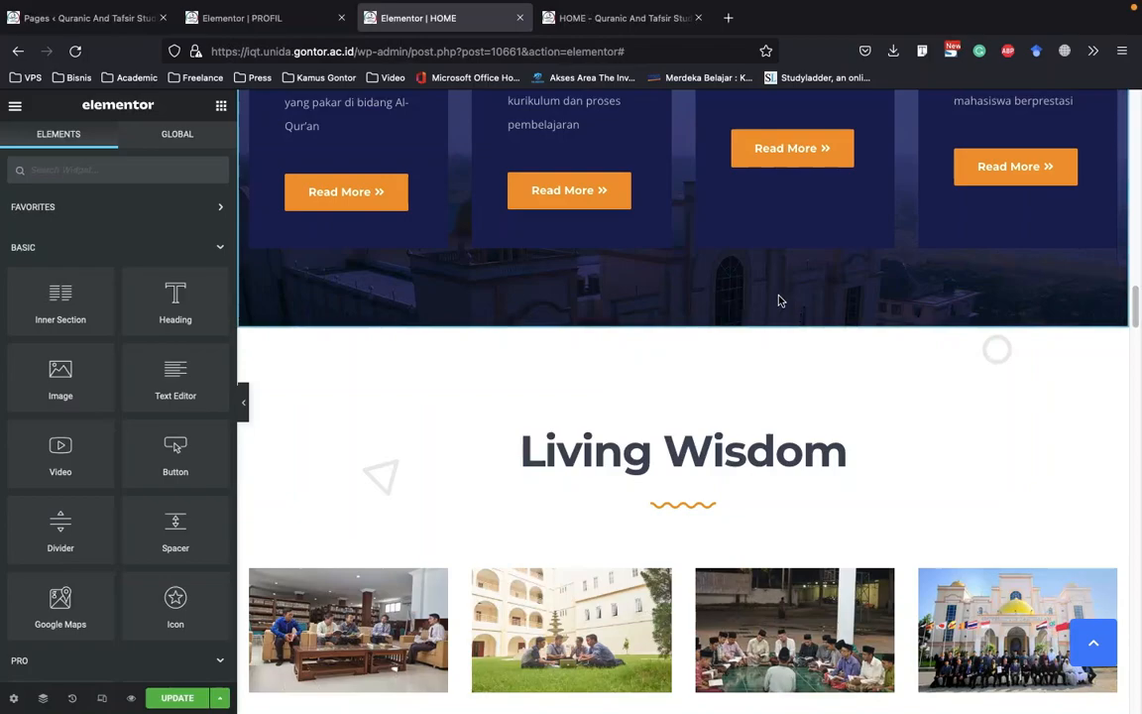
{"action": "scroll", "coordinate": [783, 303], "scroll_direction": "up", "scroll_amount": 1}
{"action": "scroll", "coordinate": [782, 303], "scroll_direction": "up", "scroll_amount": 1}
{"action": "scroll", "coordinate": [783, 302], "scroll_direction": "up", "scroll_amount": 1}
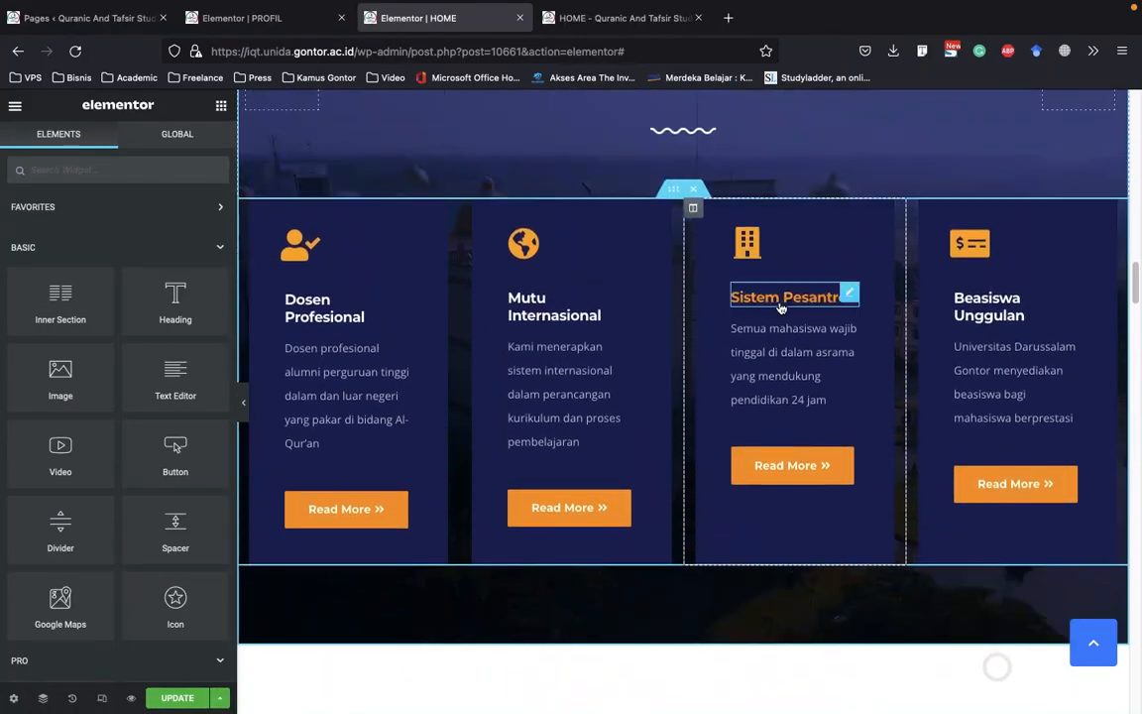
{"action": "scroll", "coordinate": [739, 378], "scroll_direction": "down", "scroll_amount": 5}
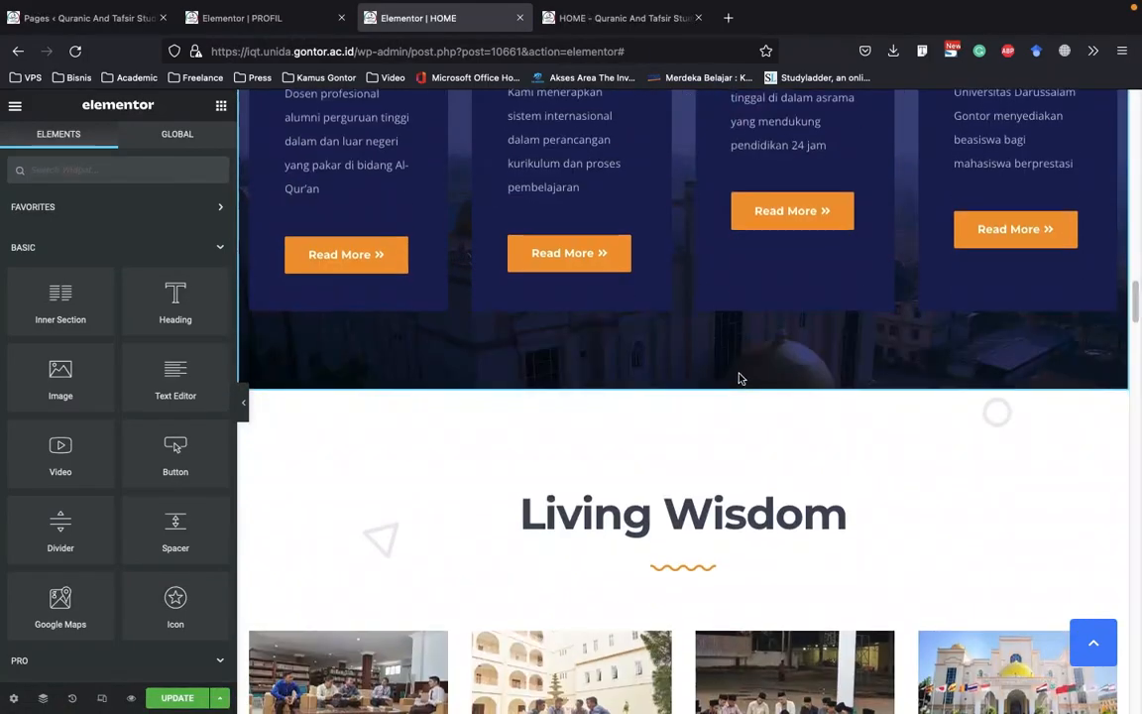
Examine the Living Wisdom heading's settings and the image settings of the Islamization and Boarding System cards
{"action": "left_click", "coordinate": [779, 311]}
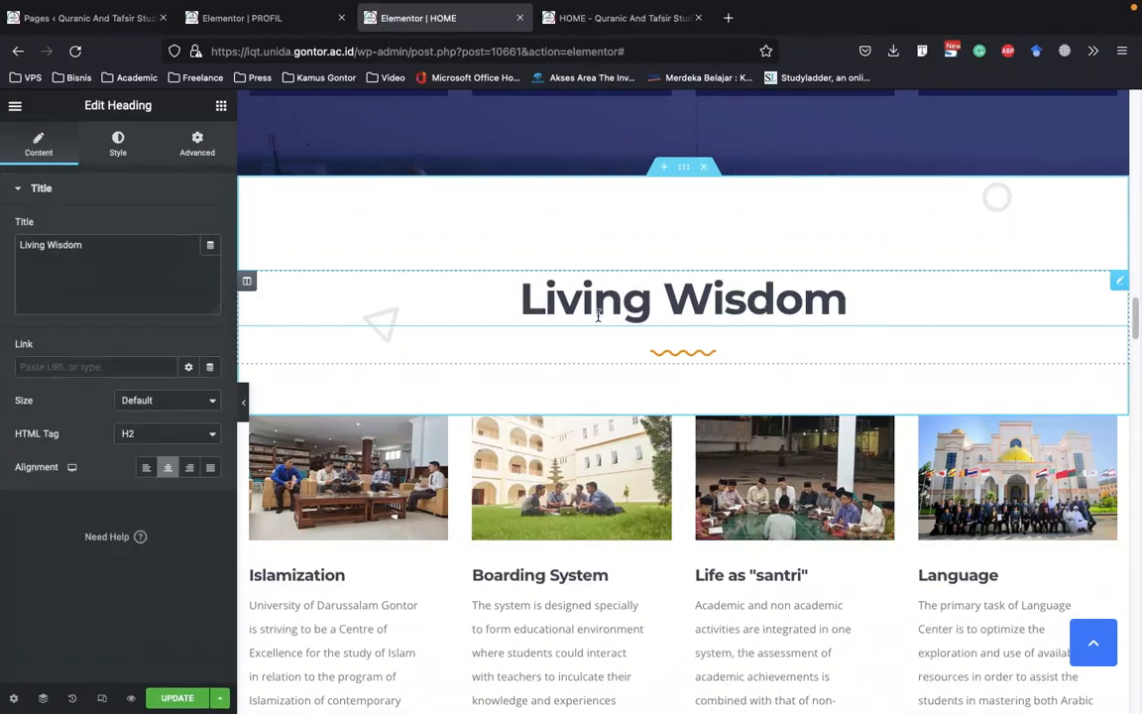
{"action": "scroll", "coordinate": [600, 317], "scroll_direction": "down", "scroll_amount": 1}
{"action": "scroll", "coordinate": [337, 395], "scroll_direction": "down", "scroll_amount": 1}
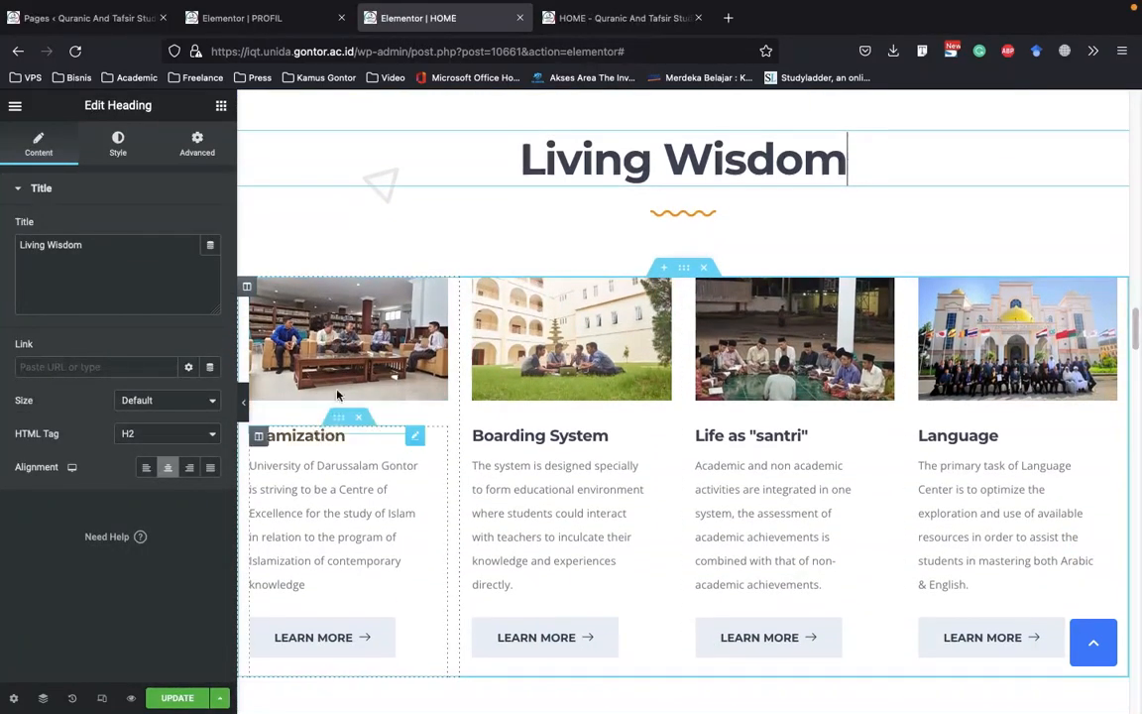
{"action": "scroll", "coordinate": [662, 403], "scroll_direction": "down", "scroll_amount": 1}
{"action": "scroll", "coordinate": [662, 403], "scroll_direction": "up", "scroll_amount": 2}
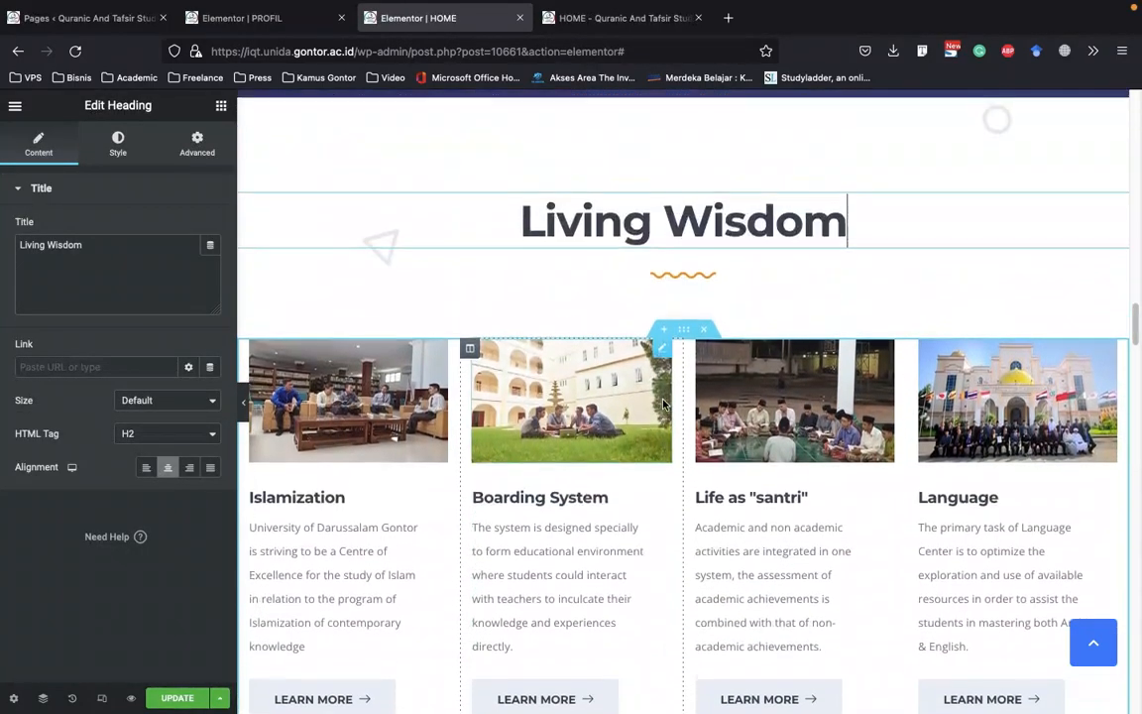
{"action": "scroll", "coordinate": [446, 386], "scroll_direction": "down", "scroll_amount": 1}
{"action": "left_click", "coordinate": [303, 302]}
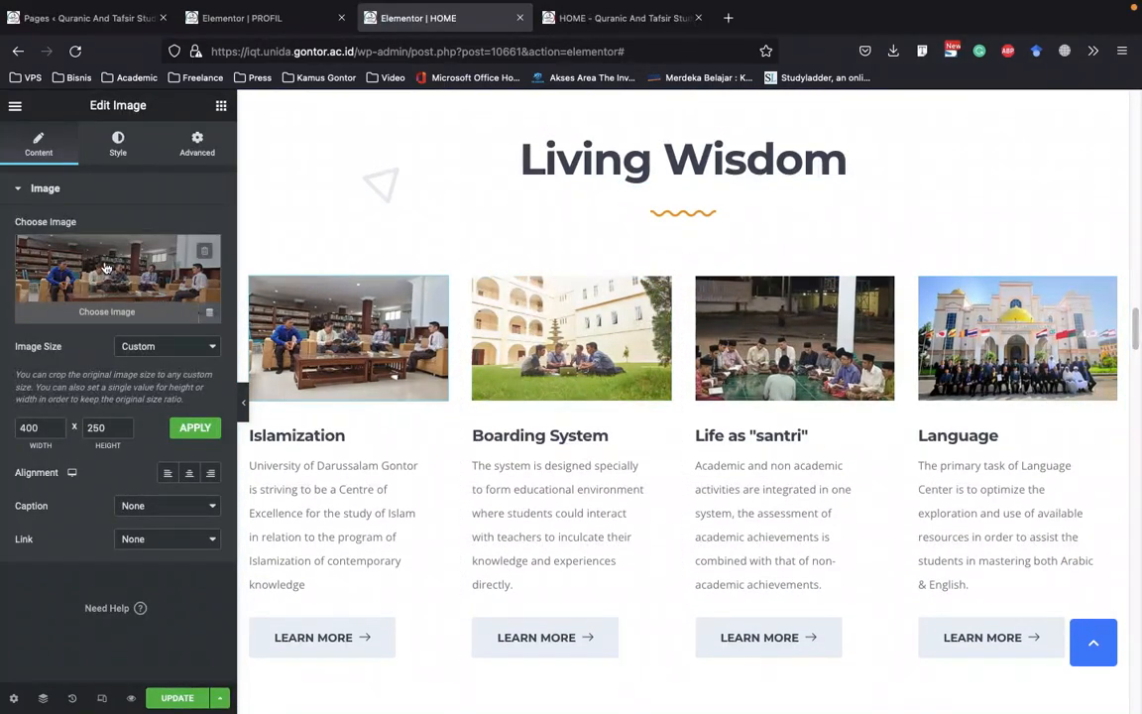
{"action": "left_click", "coordinate": [540, 328]}
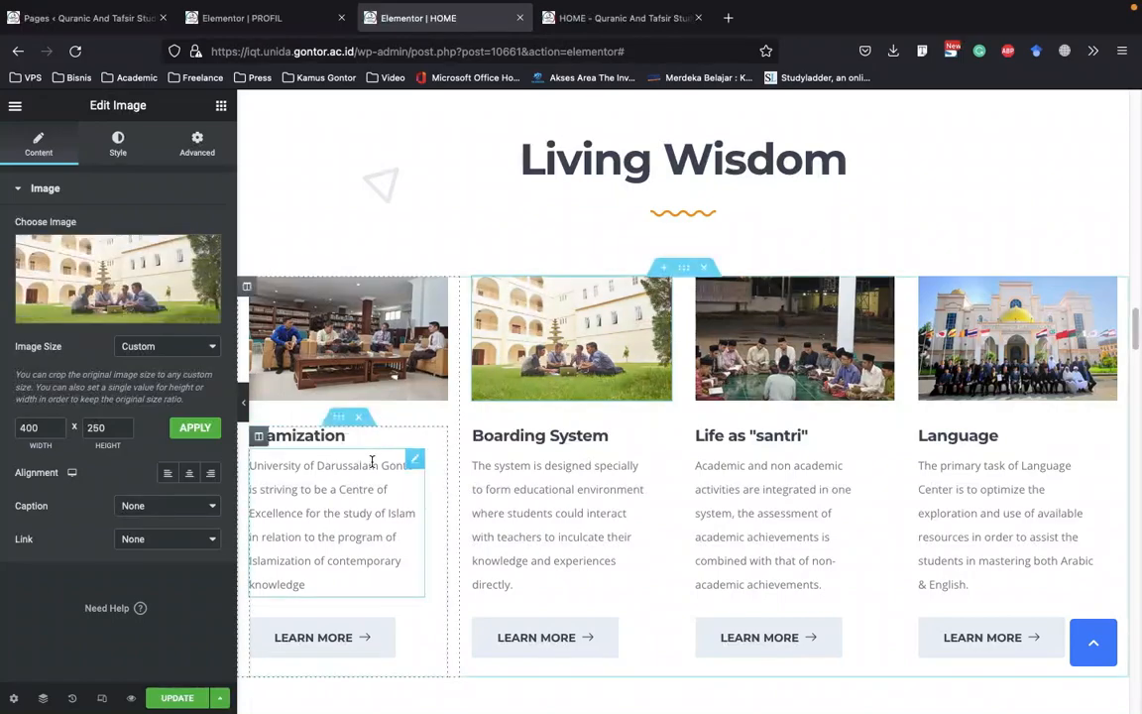
Examine the Islamization card title's item text and link, and its icon and text style settings
{"action": "left_click", "coordinate": [303, 436]}
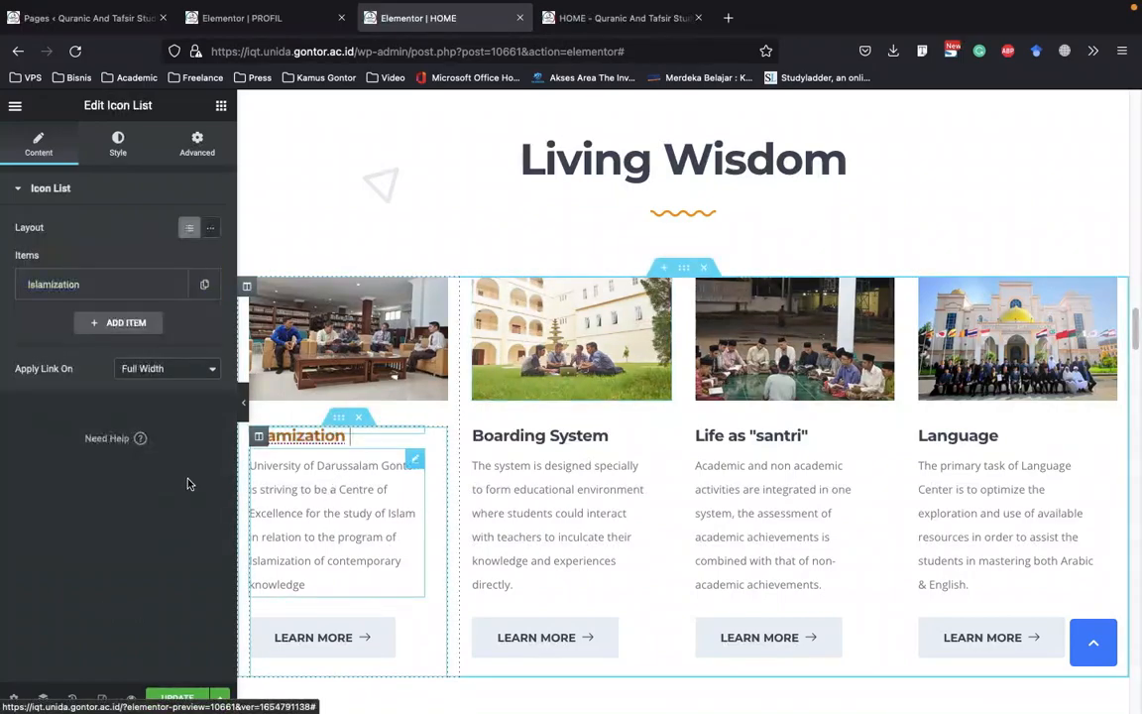
{"action": "left_click", "coordinate": [90, 286]}
{"action": "left_click", "coordinate": [122, 343]}
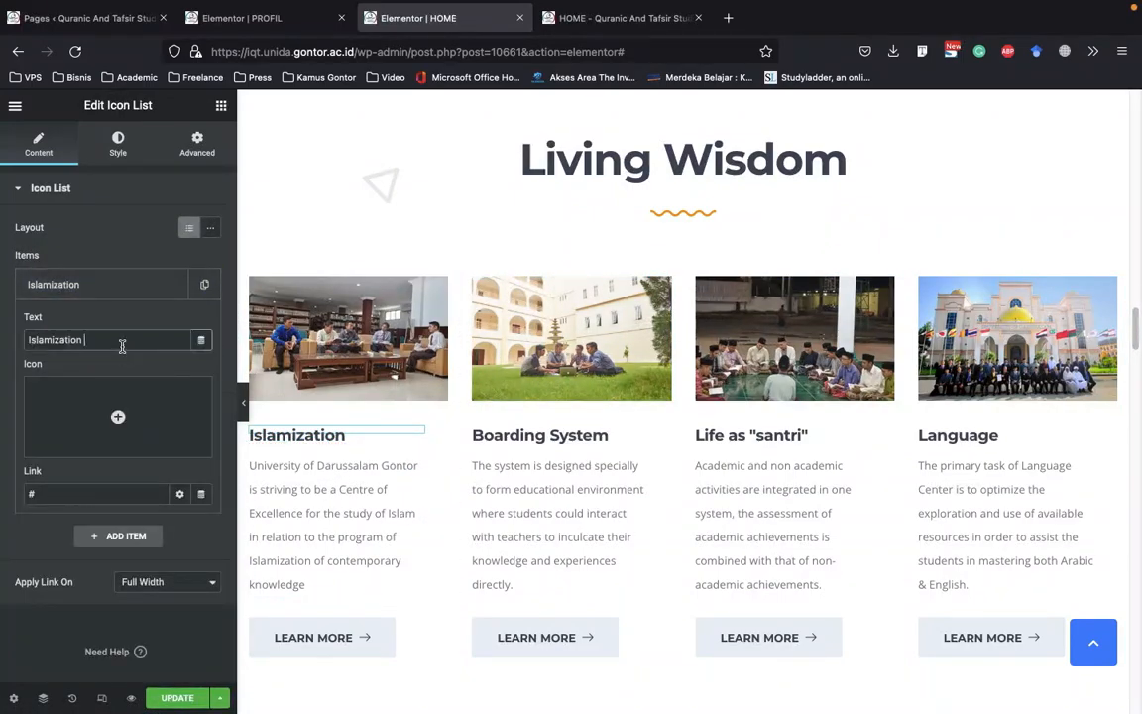
{"action": "left_click", "coordinate": [115, 154]}
{"action": "left_click", "coordinate": [74, 375]}
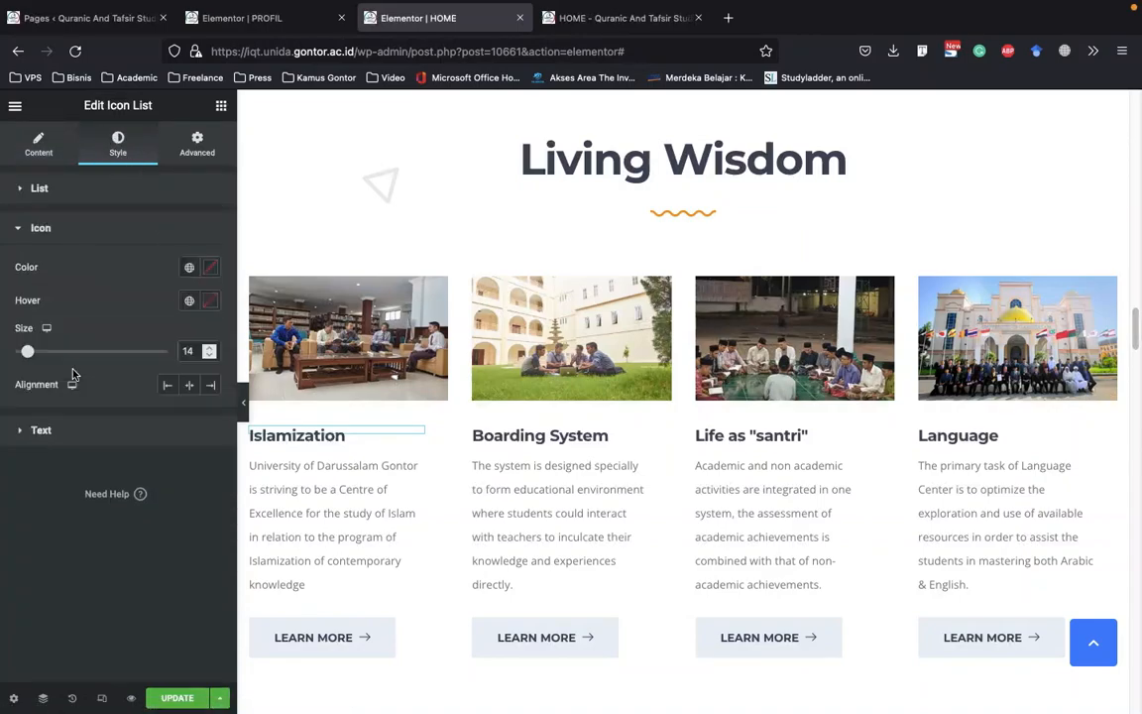
{"action": "left_click", "coordinate": [59, 428]}
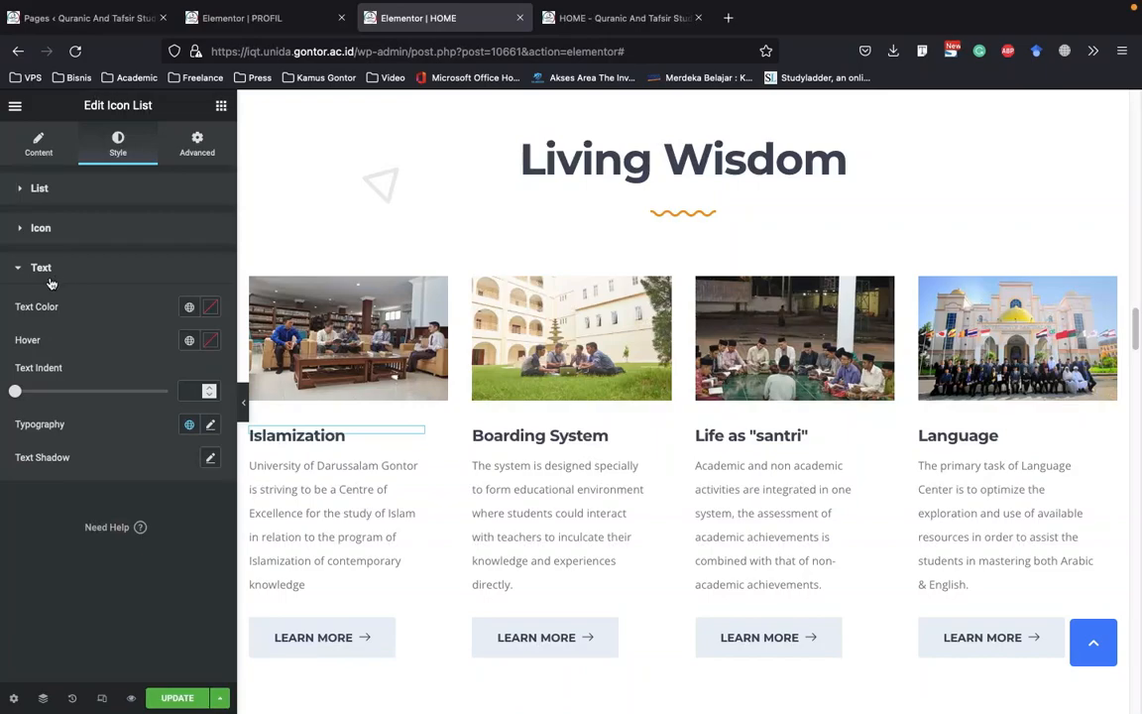
Examine the Islamization card's description and its LEARN MORE button's content, normal and hover style settings
{"action": "scroll", "coordinate": [339, 485], "scroll_direction": "down", "scroll_amount": 4}
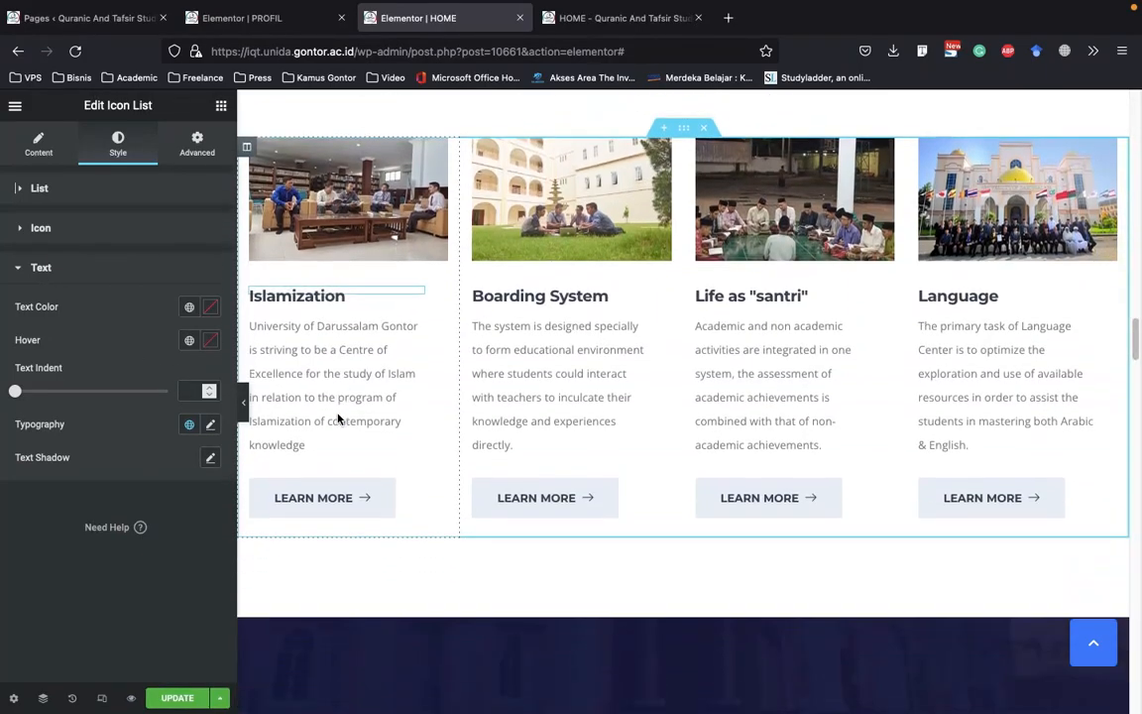
{"action": "left_click", "coordinate": [333, 407]}
{"action": "left_click", "coordinate": [348, 456]}
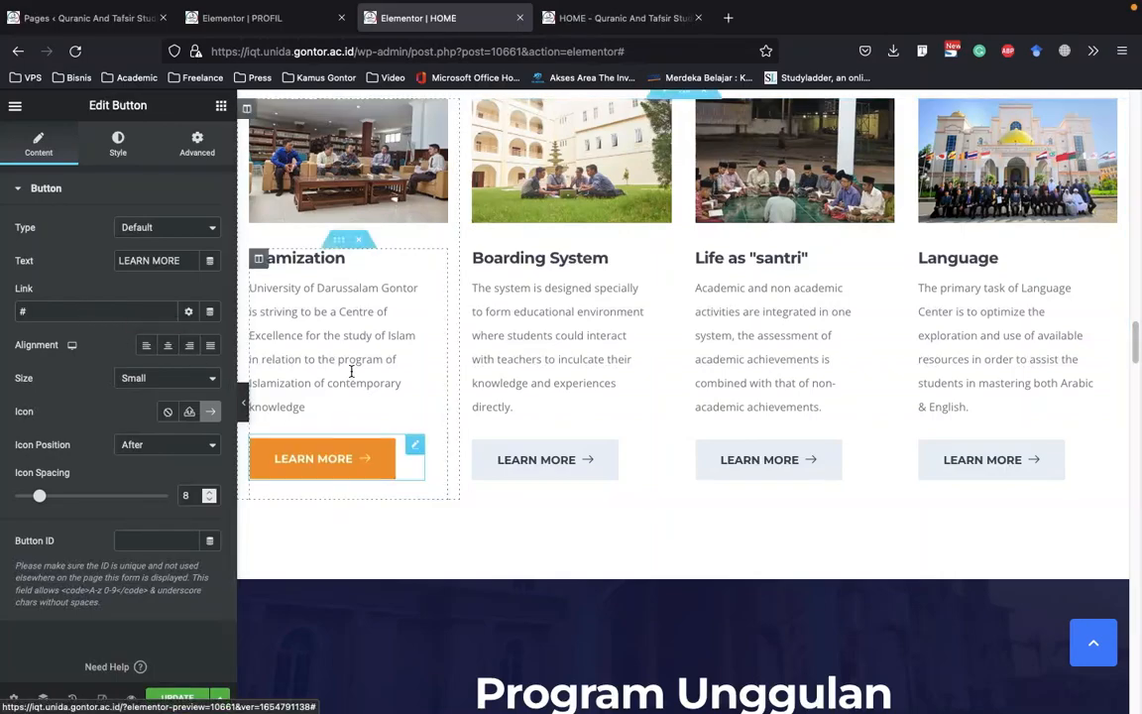
{"action": "left_click", "coordinate": [119, 142]}
{"action": "left_click", "coordinate": [195, 296]}
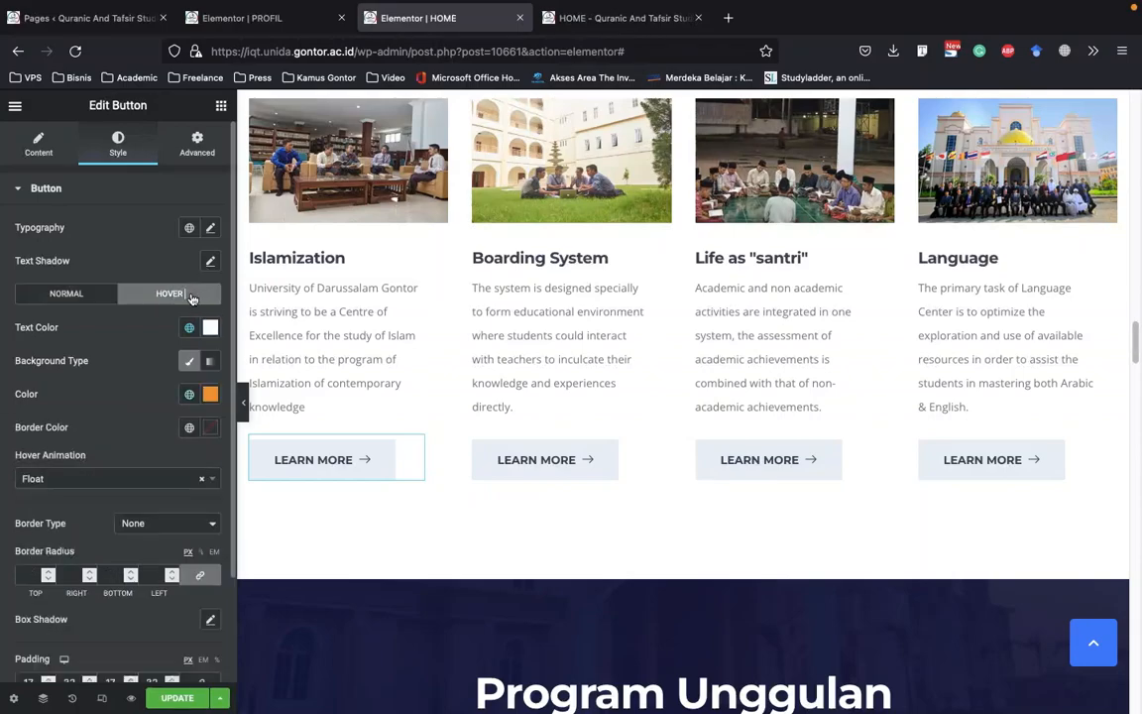
{"action": "left_click", "coordinate": [90, 293]}
Review the Living Wisdom and Keunggulan Program Studi cards in full width, comparing the Dosen Profesional and Mutu Internasional description lengths
{"action": "scroll", "coordinate": [555, 298], "scroll_direction": "up", "scroll_amount": 1}
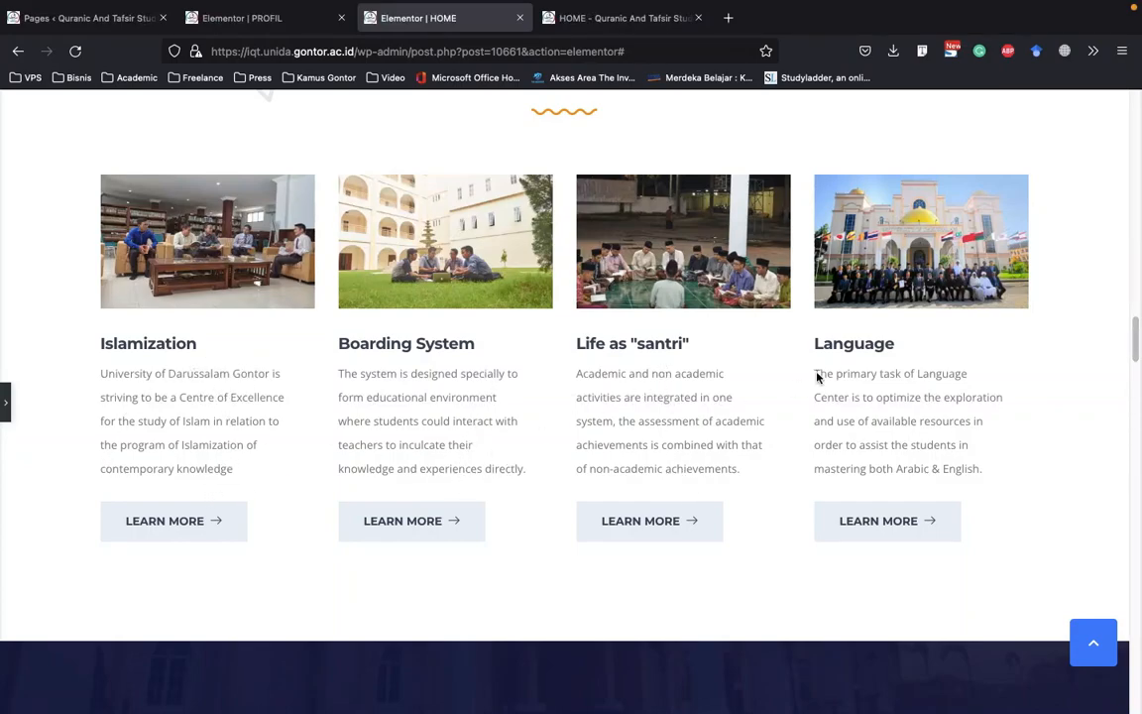
{"action": "scroll", "coordinate": [777, 437], "scroll_direction": "up", "scroll_amount": 6}
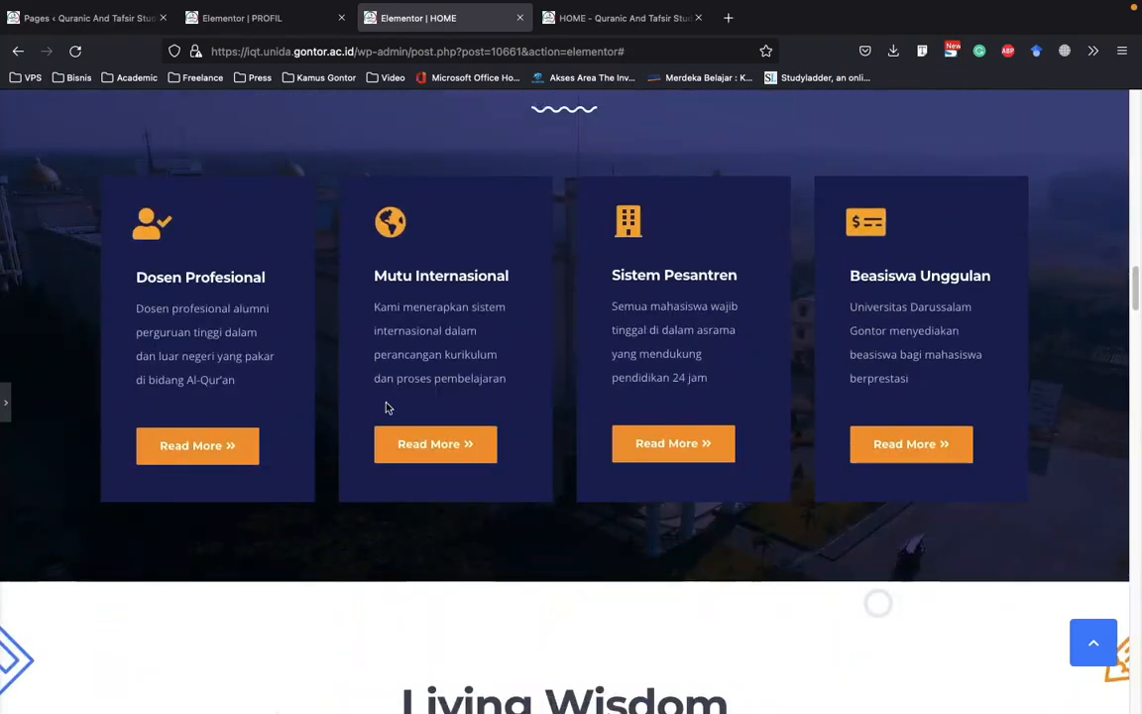
{"action": "scroll", "coordinate": [696, 372], "scroll_direction": "up", "scroll_amount": 1}
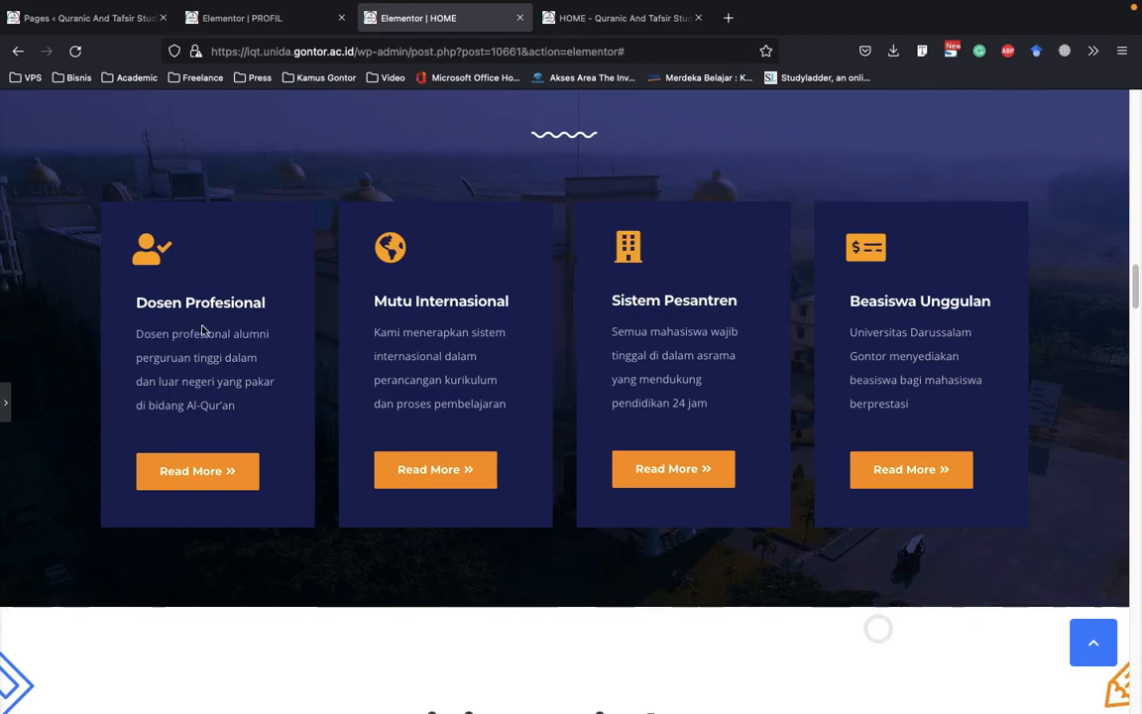
{"action": "left_click_drag", "start_coordinate": [172, 337], "coordinate": [148, 392]}
{"action": "left_click", "coordinate": [174, 397]}
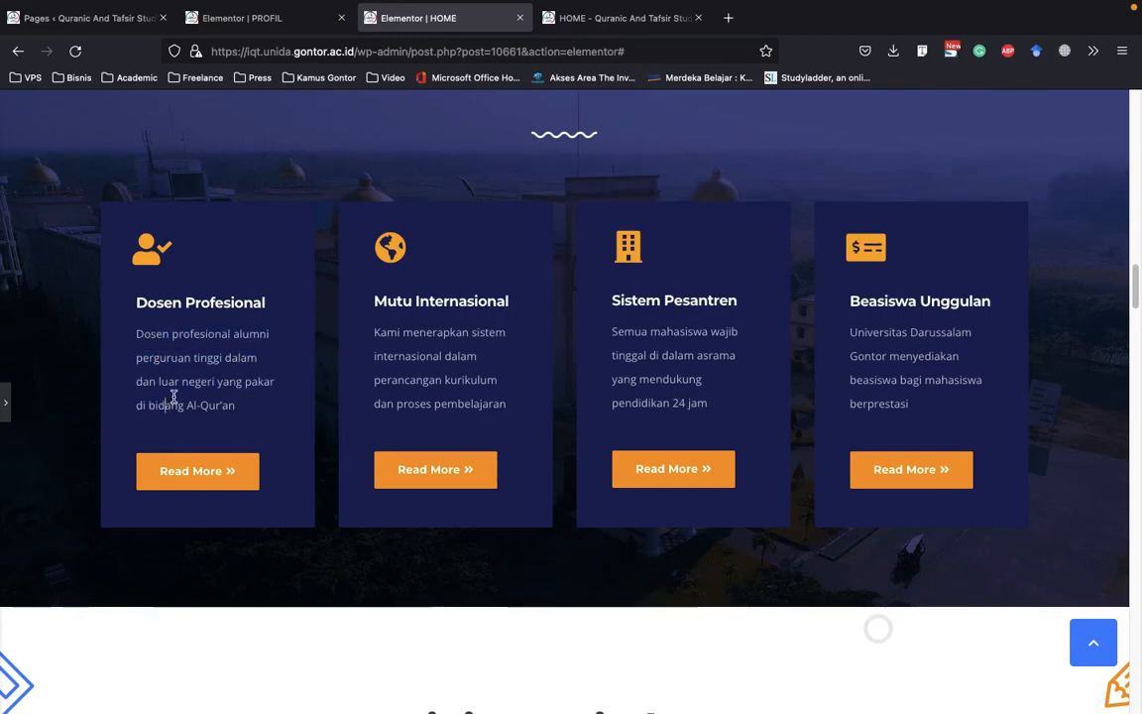
{"action": "left_click_drag", "start_coordinate": [444, 334], "coordinate": [433, 405]}
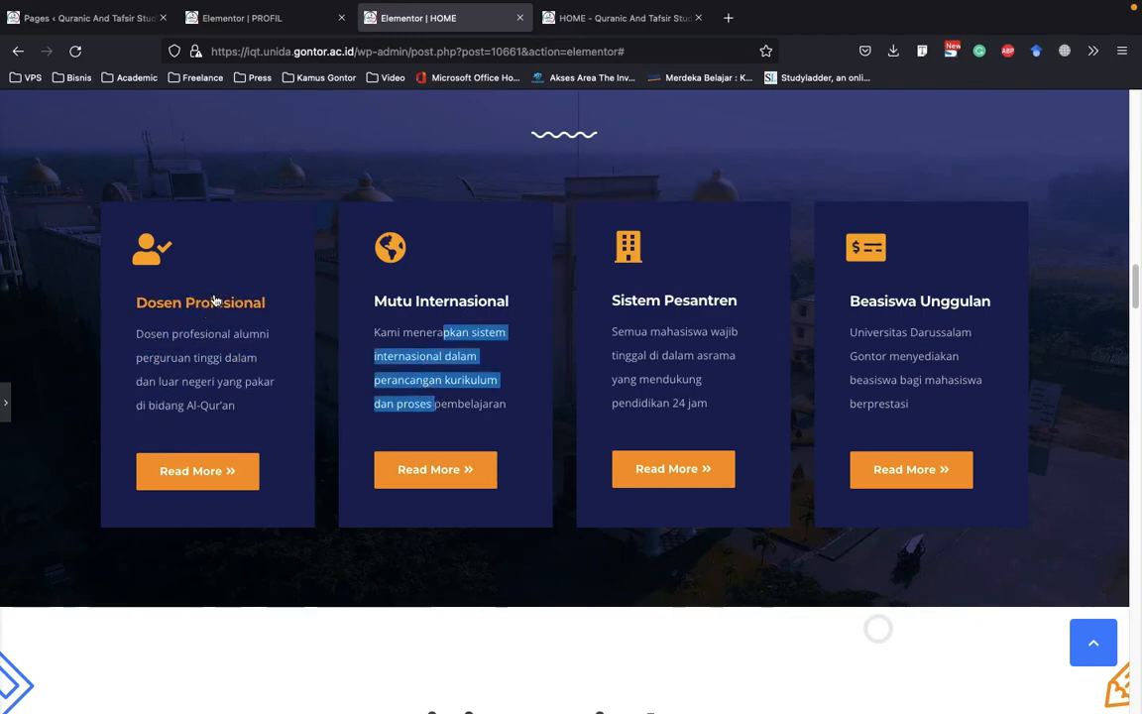
{"action": "left_click", "coordinate": [248, 357]}
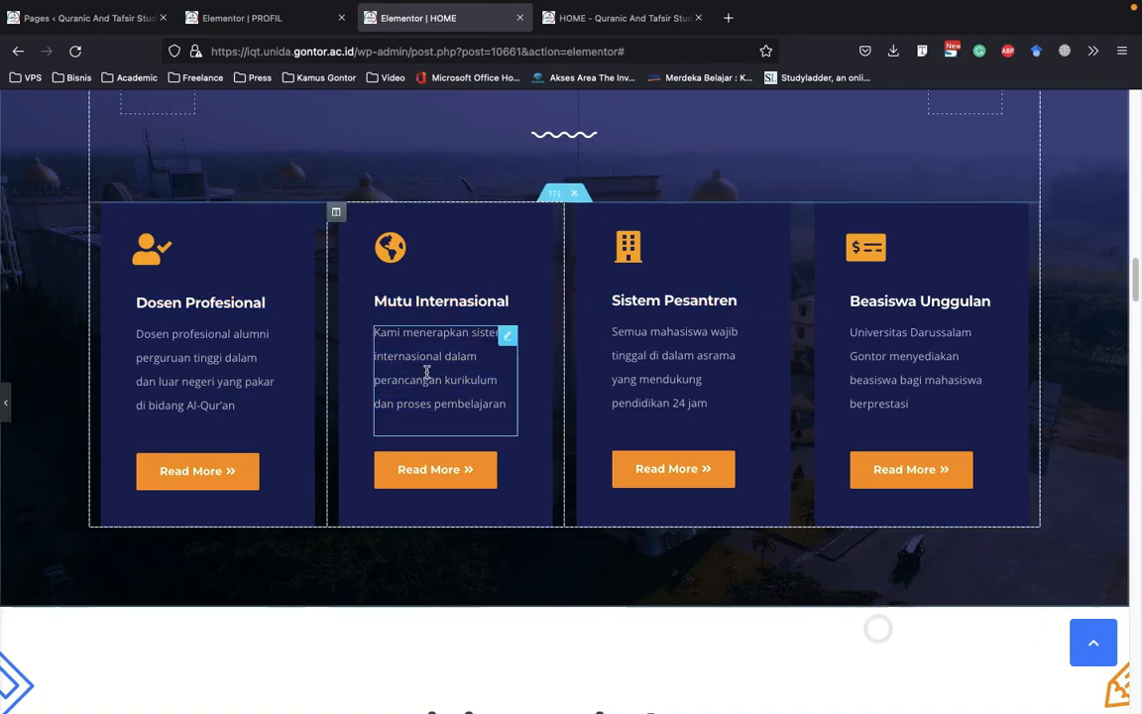
Change the Dosen Profesional card's title to "Dosen Profesional sebuah" and check the card alignment in the full-width preview
{"action": "key", "text": "ctrl+p"}
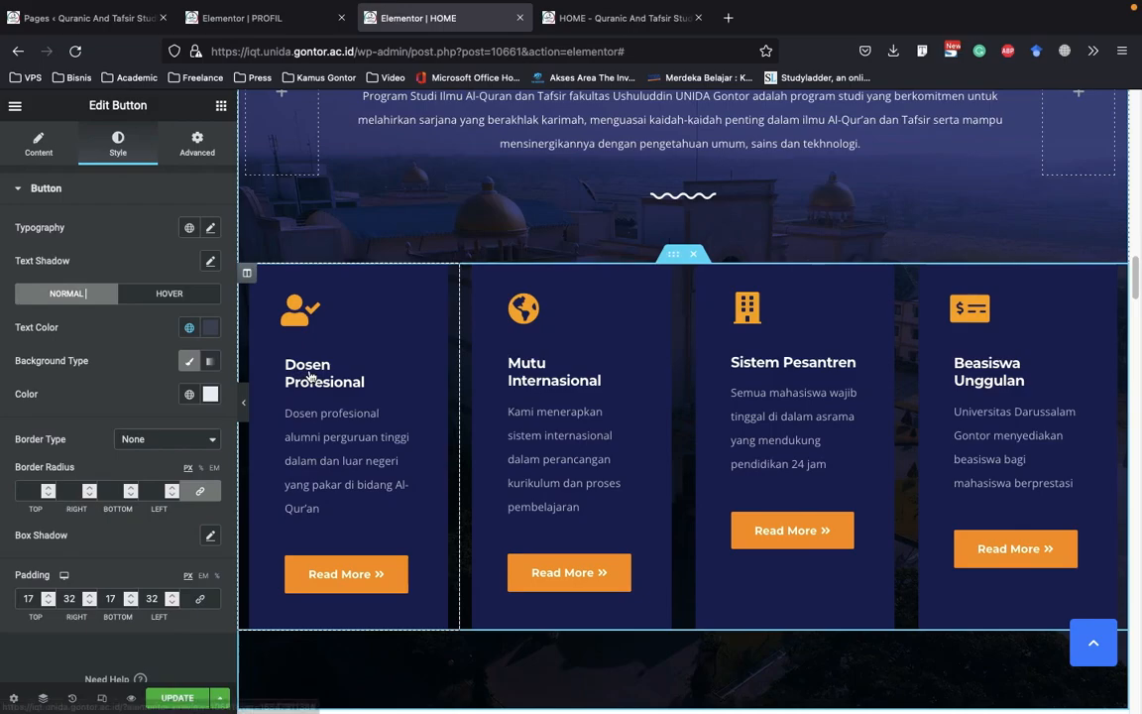
{"action": "left_click", "coordinate": [342, 387]}
{"action": "left_click", "coordinate": [100, 286]}
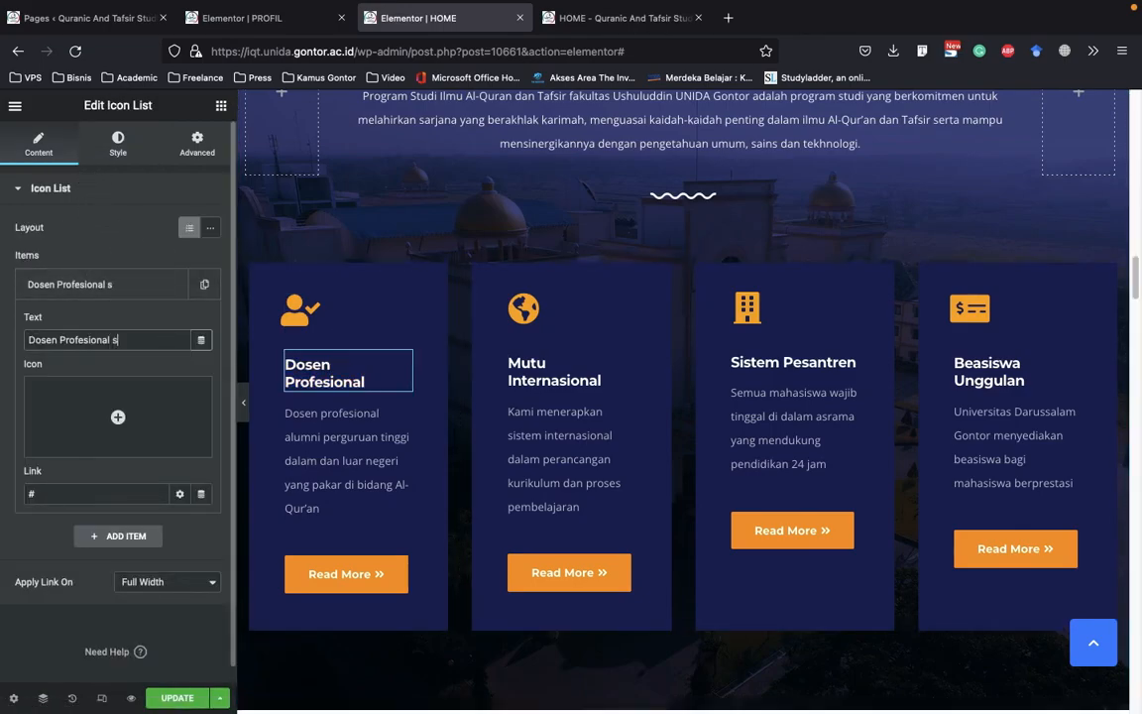
{"action": "type", "text": "sebuah"}
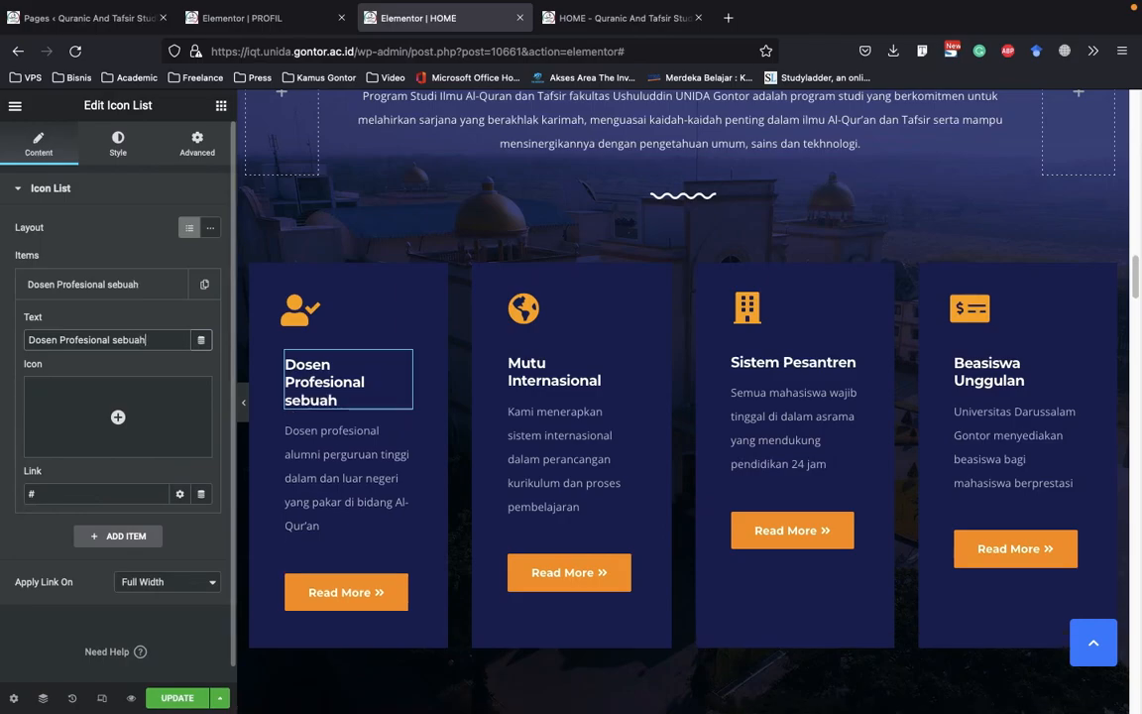
{"action": "left_click", "coordinate": [246, 410]}
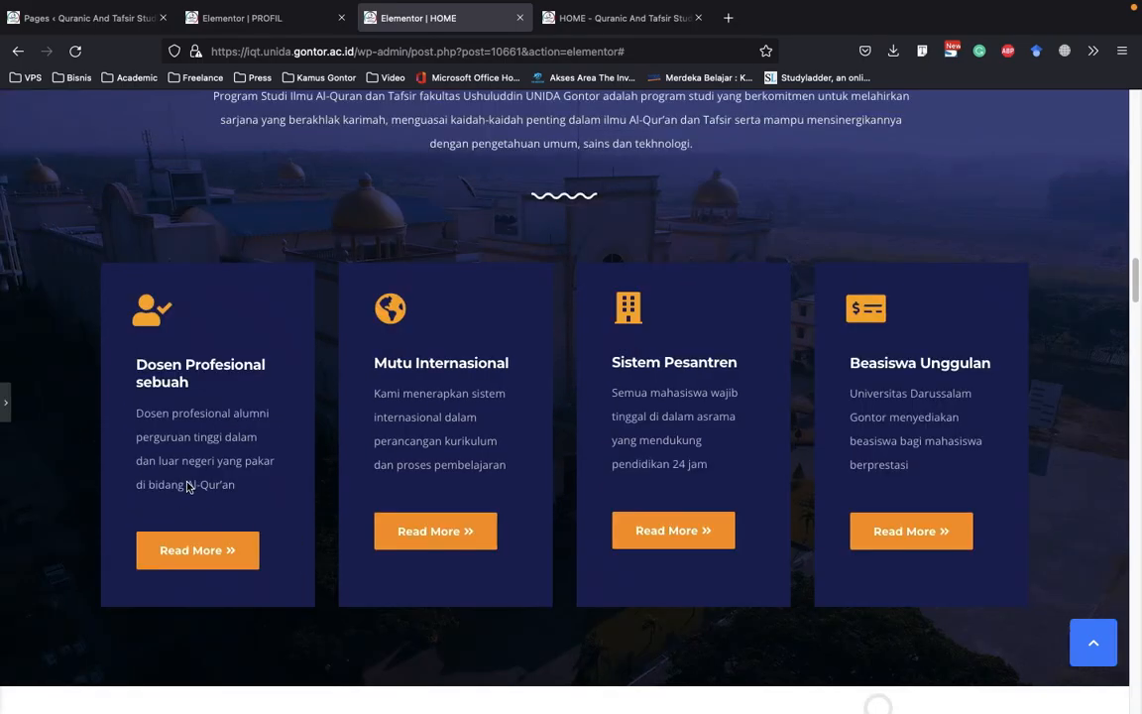
{"action": "scroll", "coordinate": [444, 437], "scroll_direction": "down", "scroll_amount": 2}
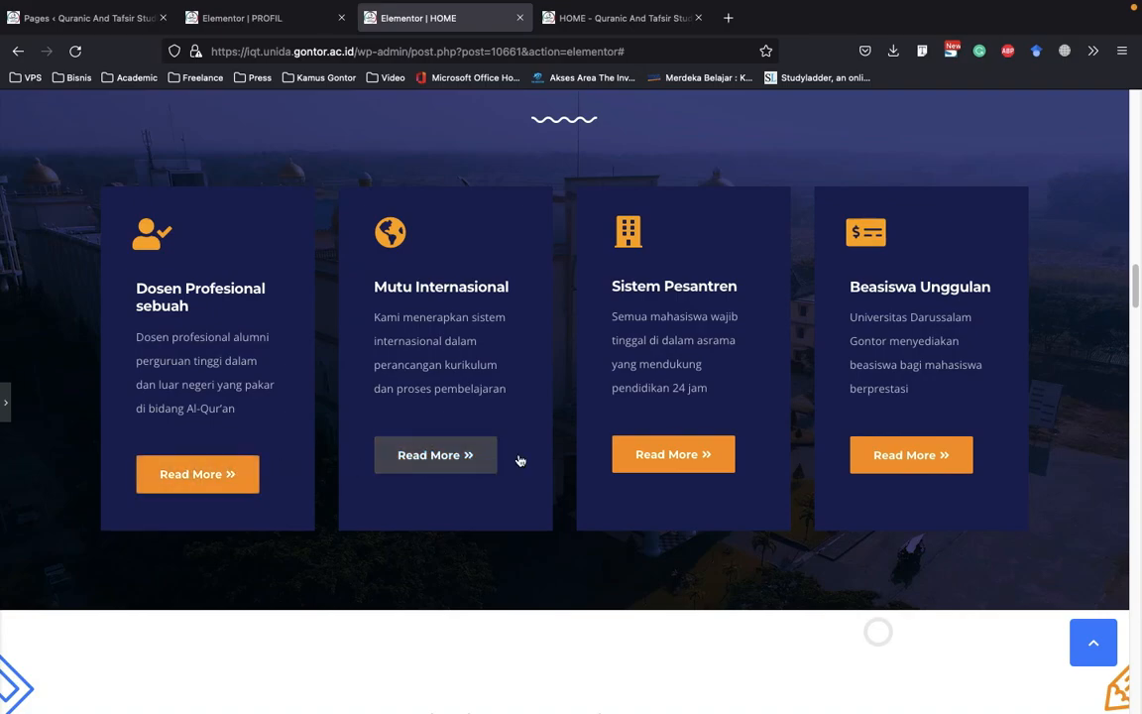
{"action": "scroll", "coordinate": [559, 441], "scroll_direction": "up", "scroll_amount": 5}
{"action": "scroll", "coordinate": [558, 441], "scroll_direction": "up", "scroll_amount": 3}
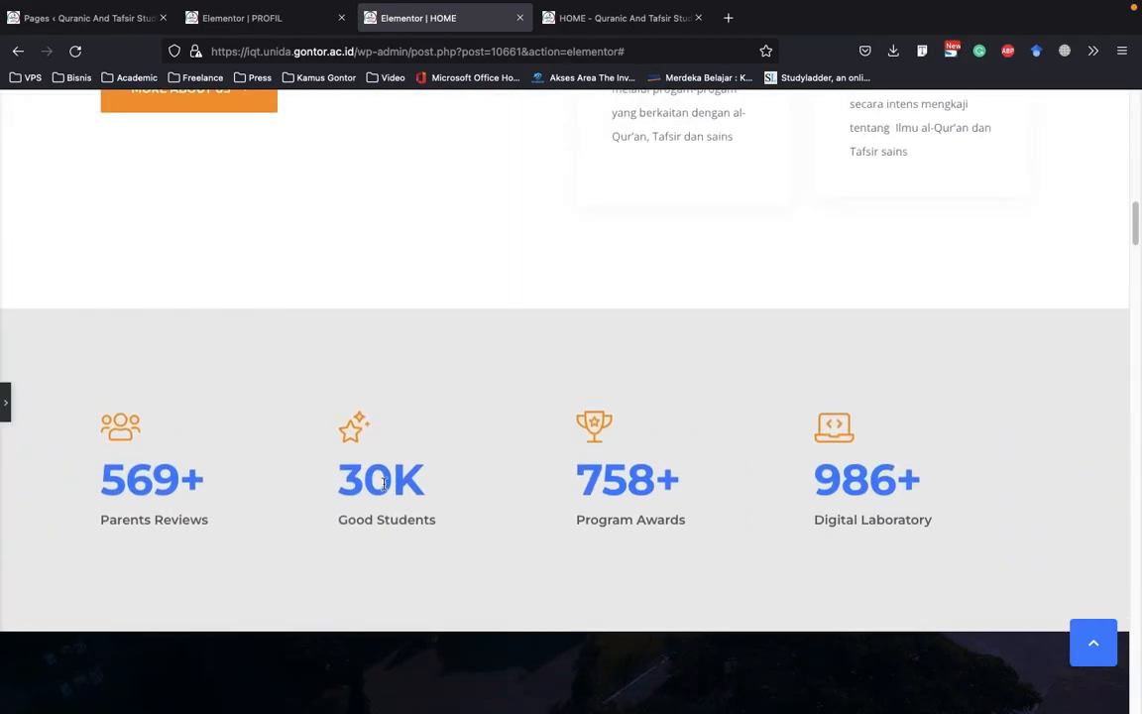
Review the counters, welcome cards, Keunggulan Program Studi cards and Living Wisdom section in the full-width preview
{"action": "left_click_drag", "start_coordinate": [177, 522], "coordinate": [660, 517]}
{"action": "left_click", "coordinate": [693, 508]}
{"action": "scroll", "coordinate": [663, 500], "scroll_direction": "up", "scroll_amount": 1}
{"action": "scroll", "coordinate": [664, 499], "scroll_direction": "up", "scroll_amount": 3}
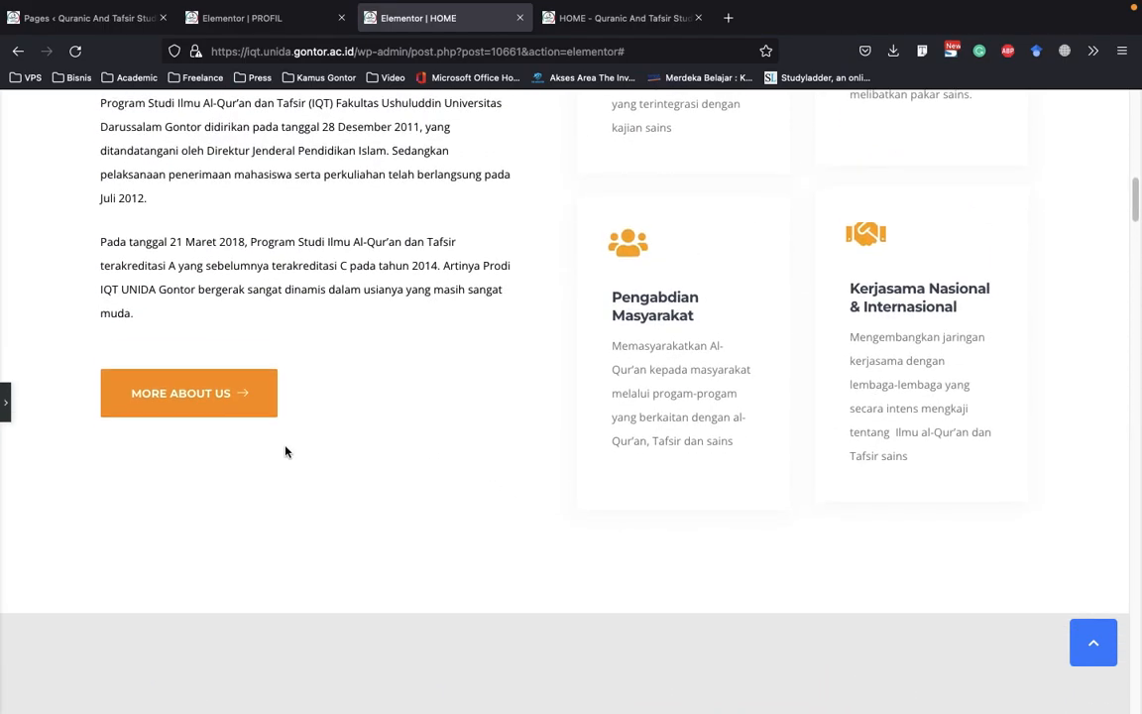
{"action": "scroll", "coordinate": [232, 443], "scroll_direction": "down", "scroll_amount": 7}
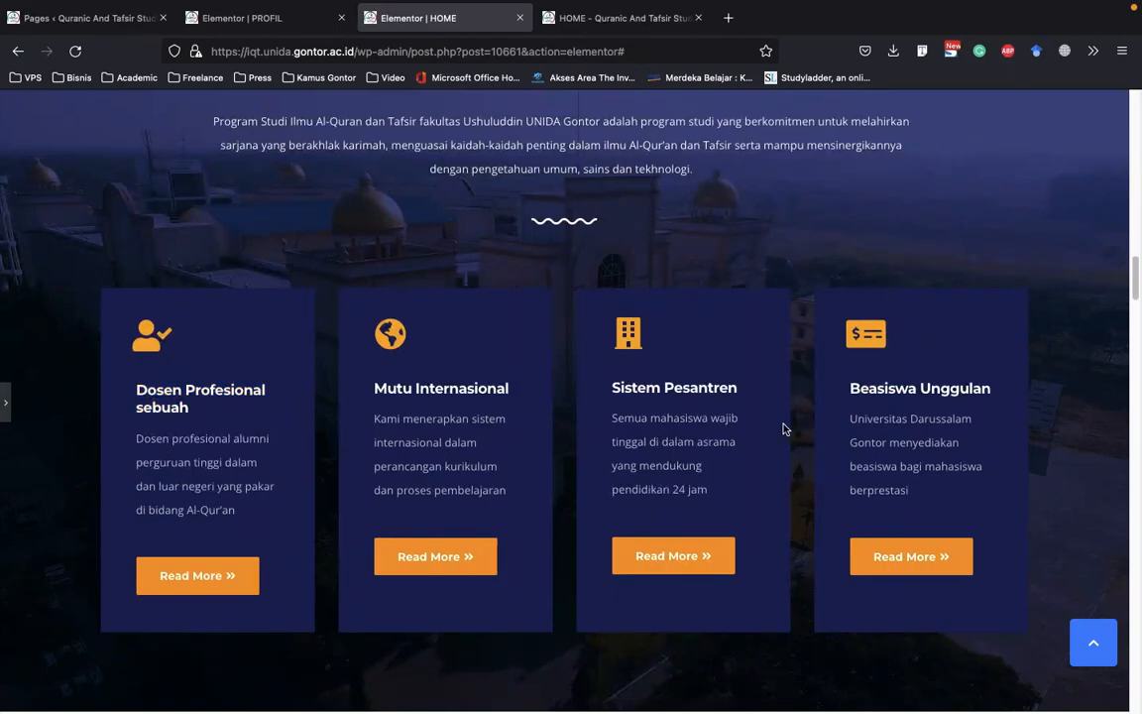
{"action": "scroll", "coordinate": [46, 374], "scroll_direction": "down", "scroll_amount": 8}
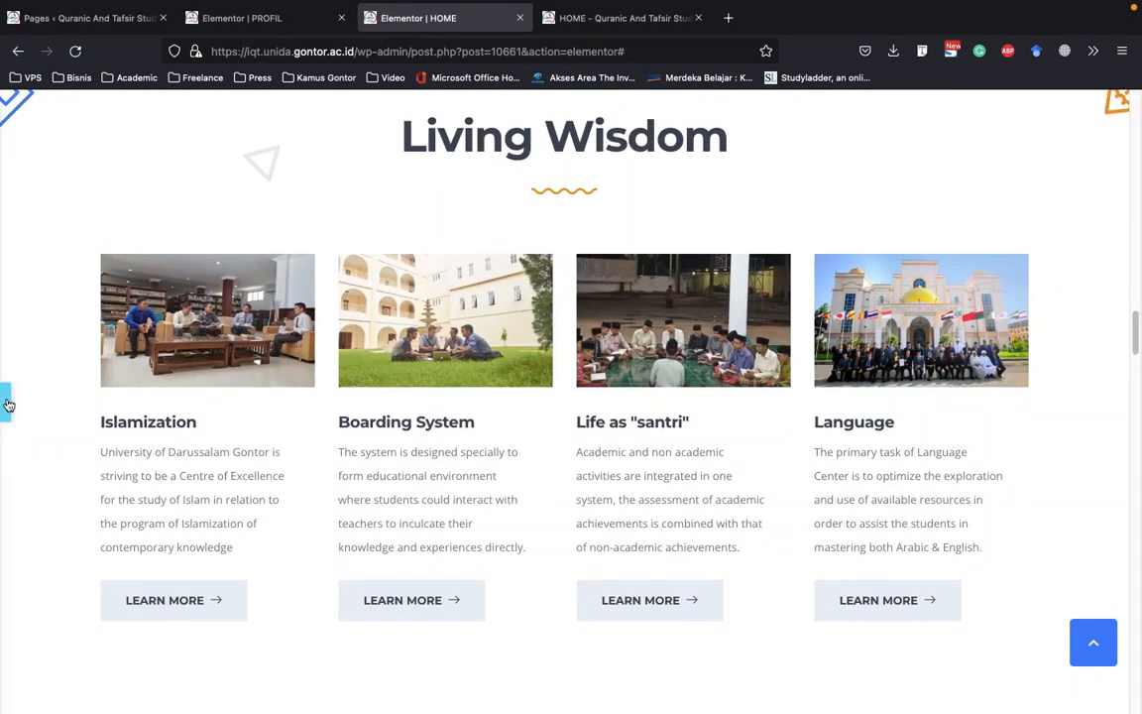
Examine the Boarding System card's description settings and compare the neighbouring Living Wisdom cards
{"action": "left_click", "coordinate": [458, 453]}
{"action": "scroll", "coordinate": [536, 367], "scroll_direction": "down", "scroll_amount": 3}
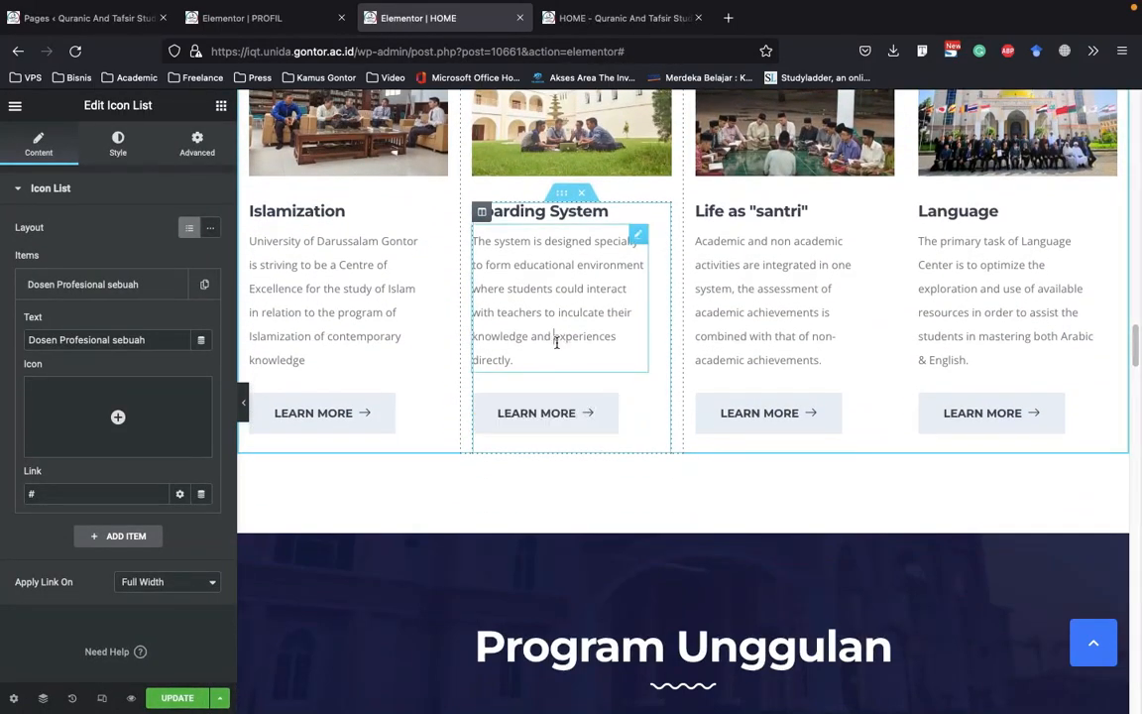
{"action": "left_click", "coordinate": [593, 355]}
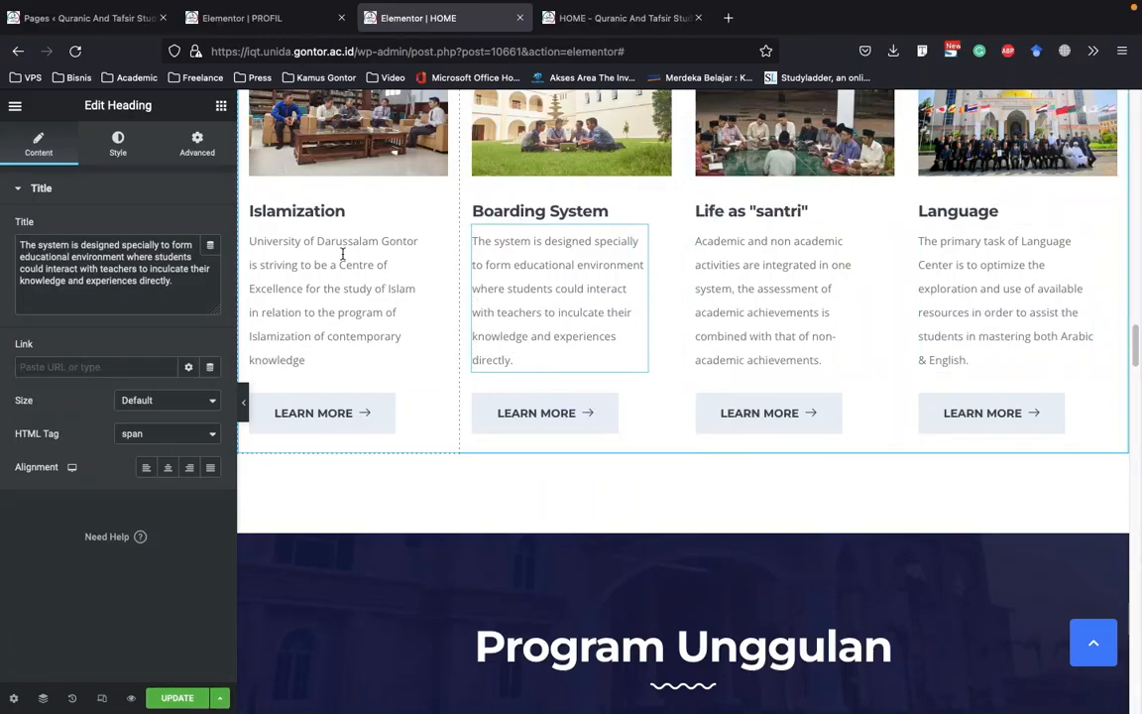
{"action": "scroll", "coordinate": [545, 337], "scroll_direction": "down", "scroll_amount": 1}
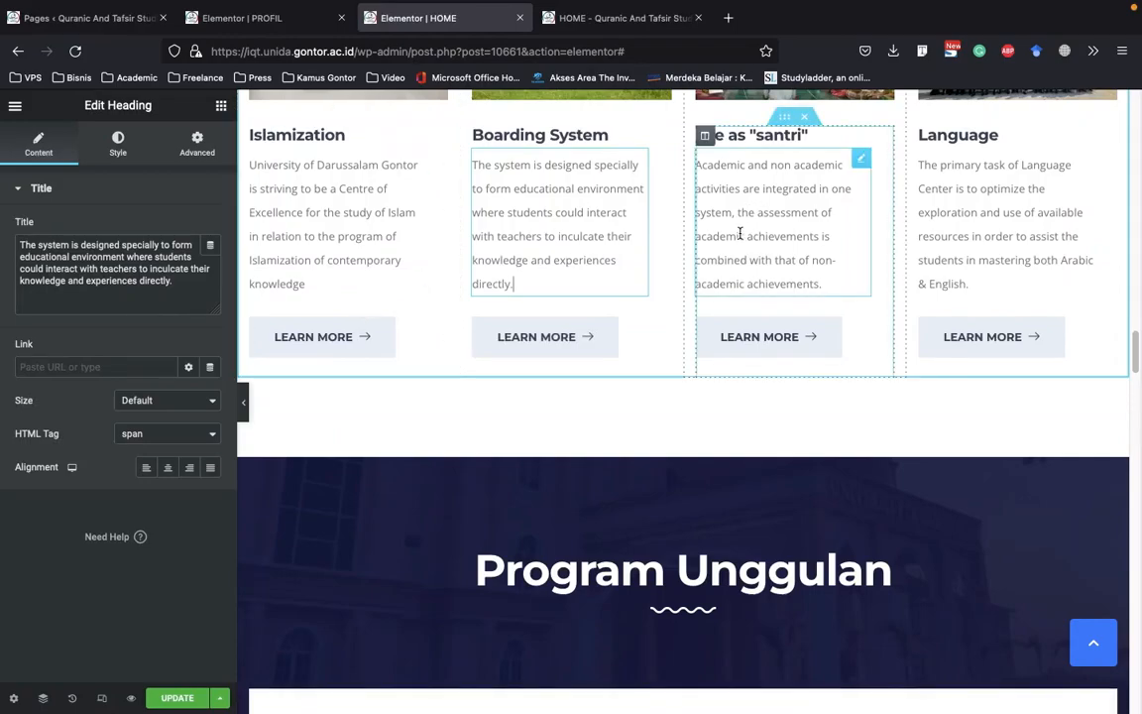
{"action": "scroll", "coordinate": [727, 254], "scroll_direction": "down", "scroll_amount": 5}
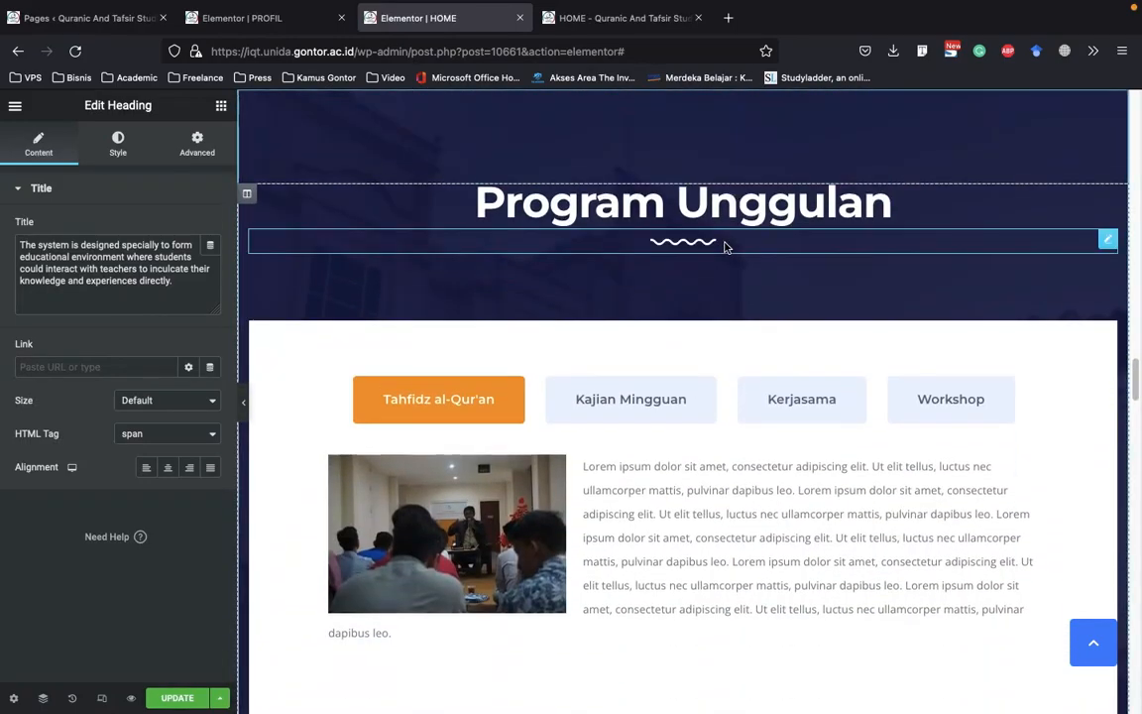
Examine the Program Unggulan heading's settings and try switching between the Kerjasama and Tahfidz al-Qur'an tabs below it
{"action": "left_click", "coordinate": [642, 208]}
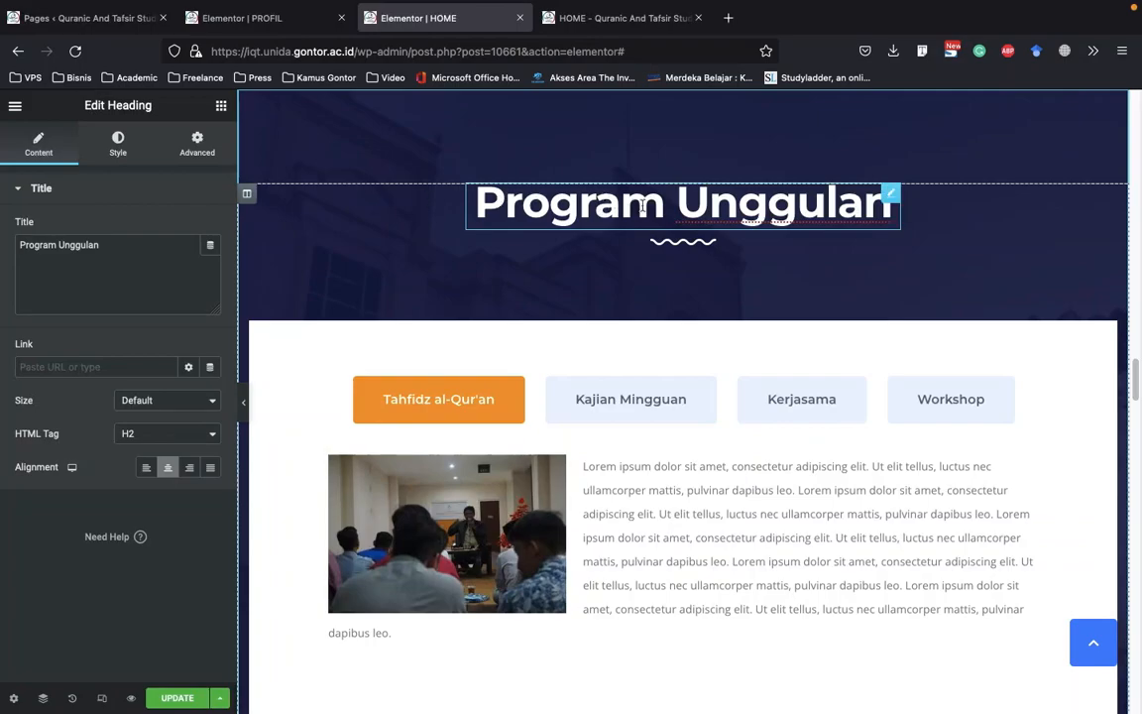
{"action": "scroll", "coordinate": [721, 365], "scroll_direction": "down", "scroll_amount": 2}
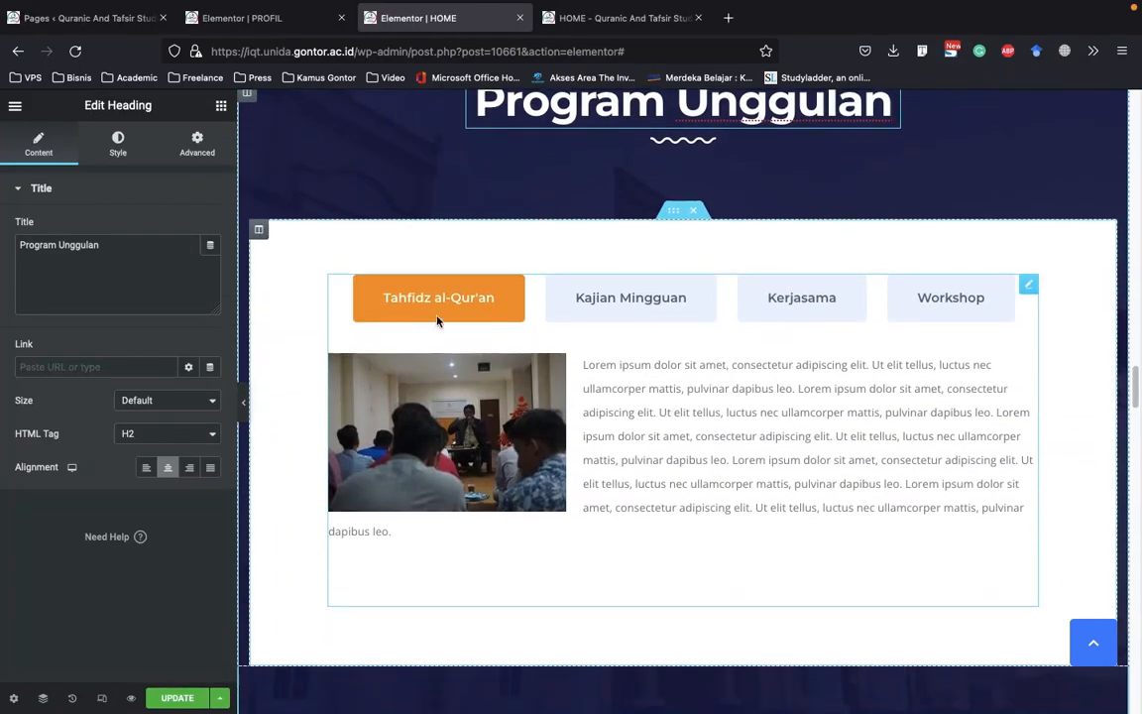
{"action": "left_click", "coordinate": [397, 319]}
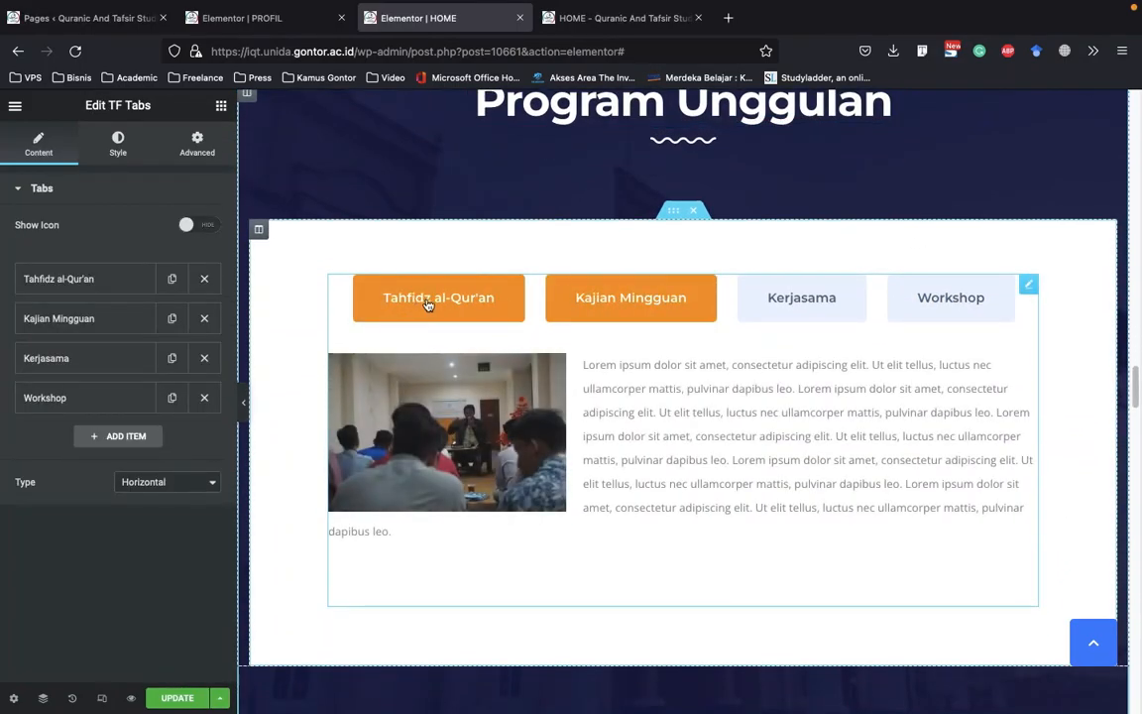
{"action": "left_click", "coordinate": [806, 302]}
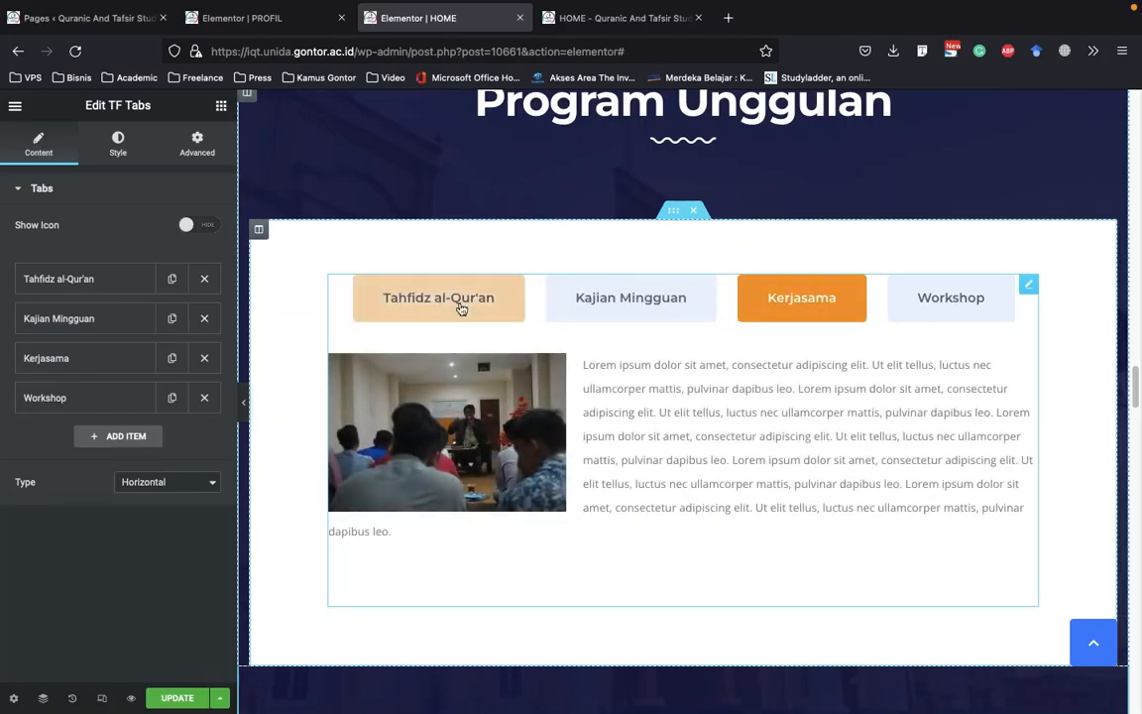
{"action": "left_click", "coordinate": [448, 304]}
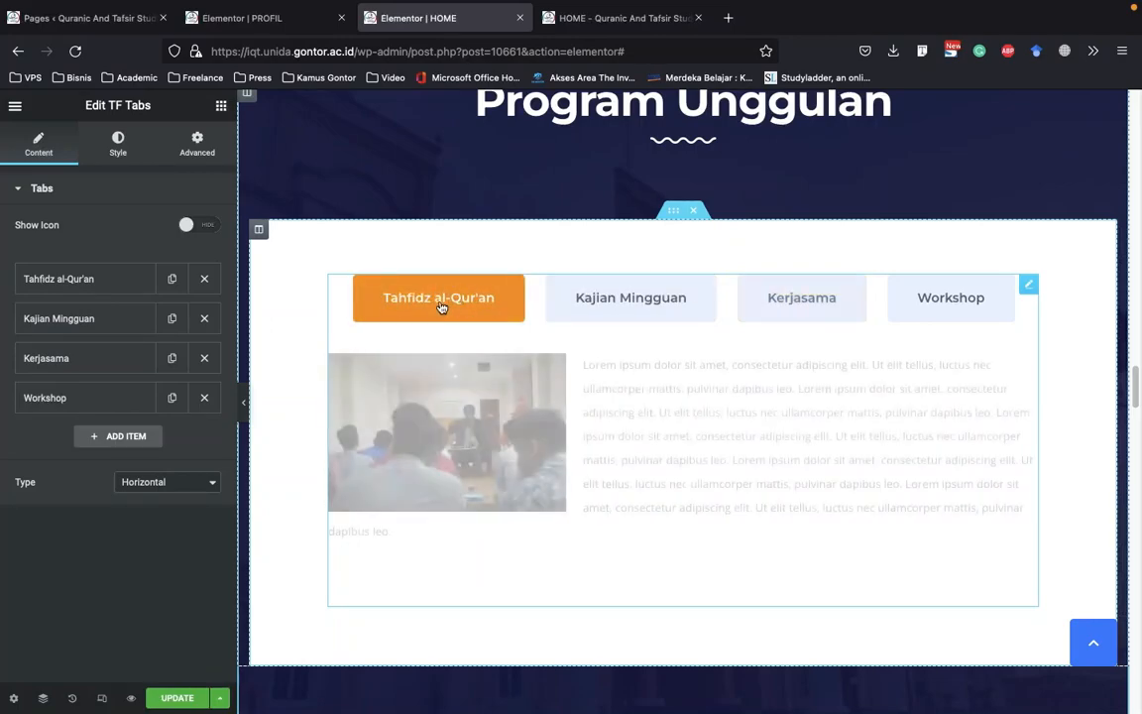
Examine the Tahfidz al-Qur'an tab item's active state, icon, nav text and content settings
{"action": "left_click", "coordinate": [103, 284]}
{"action": "scroll", "coordinate": [103, 294], "scroll_direction": "down", "scroll_amount": 2}
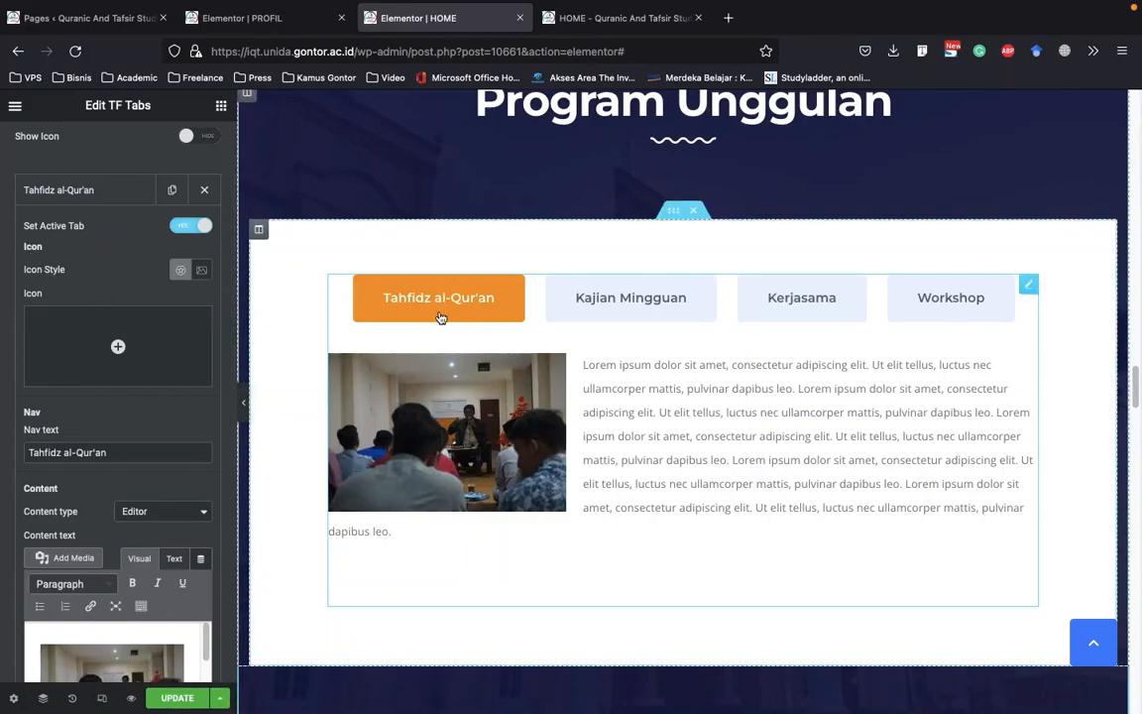
{"action": "left_click", "coordinate": [92, 189]}
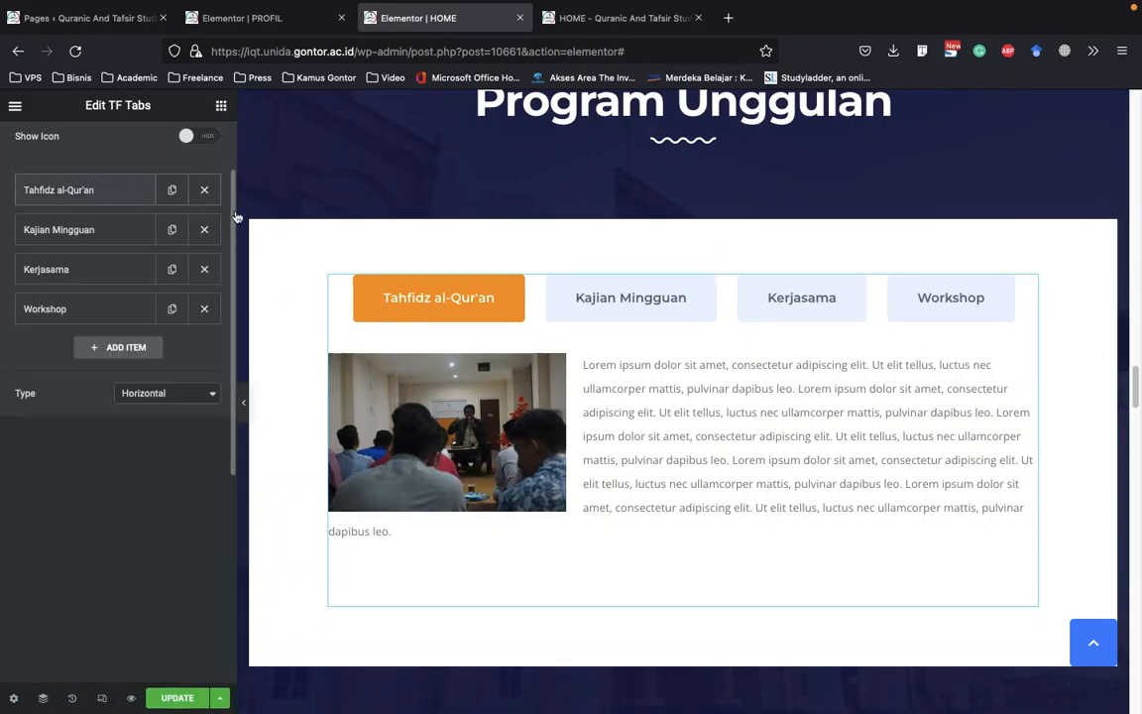
Turn on Set Active Tab for the Workshop item of the Program Unggulan tabs
{"action": "left_click", "coordinate": [942, 307]}
{"action": "left_click", "coordinate": [186, 309]}
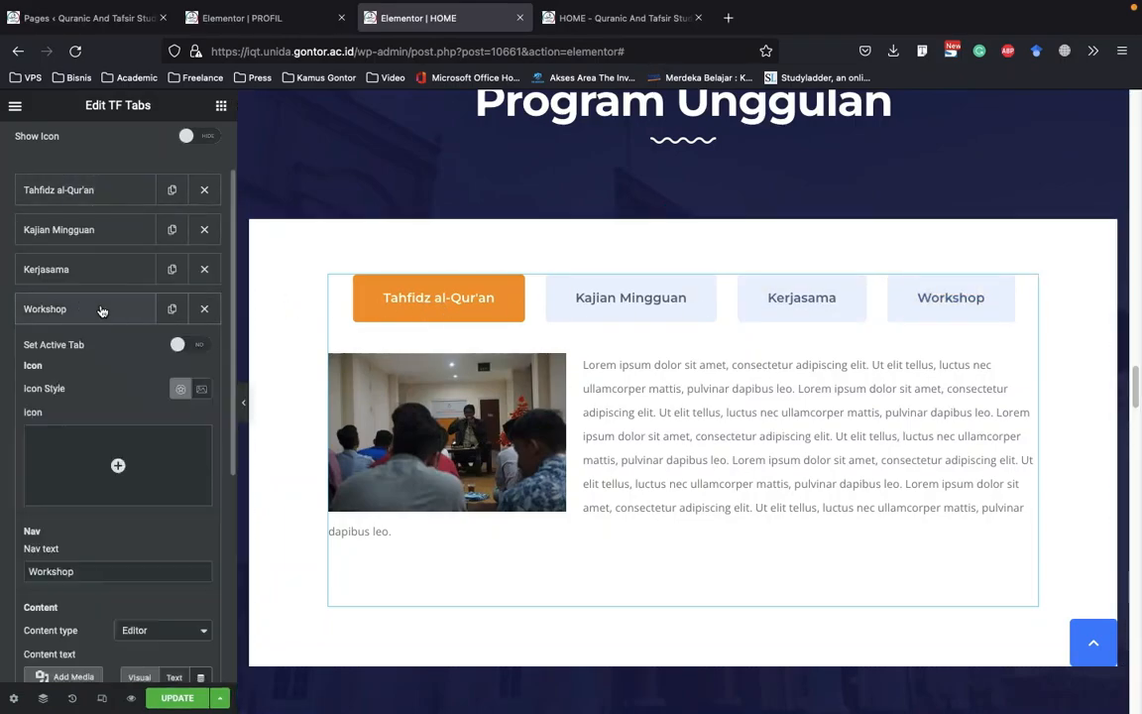
{"action": "left_click", "coordinate": [190, 346]}
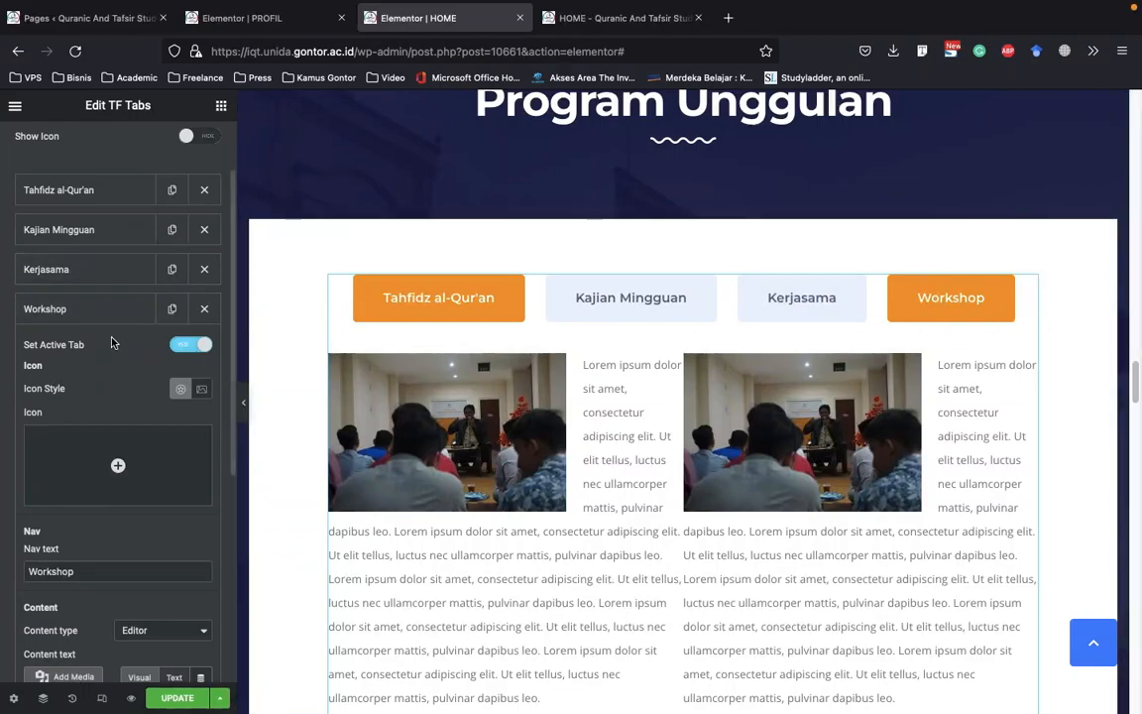
{"action": "left_click", "coordinate": [118, 312]}
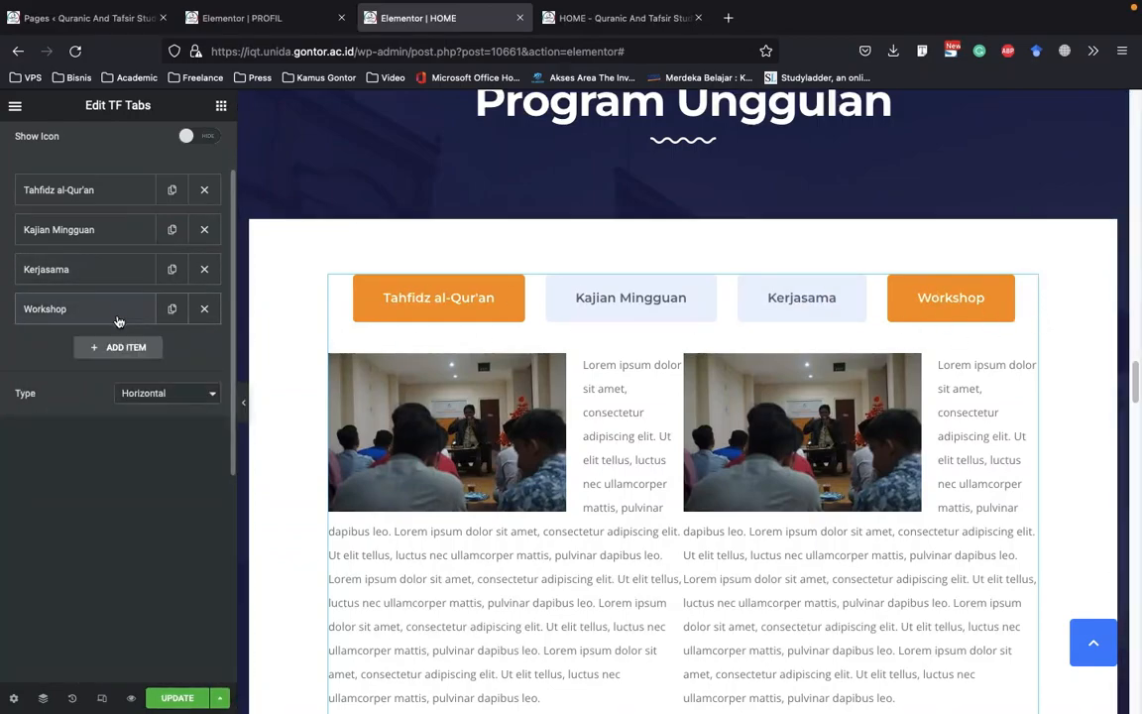
Move the Workshop item to first place in the tabs and turn off Set Active Tab for Tahfidz al-Qur'an
{"action": "left_click_drag", "start_coordinate": [95, 316], "coordinate": [109, 189]}
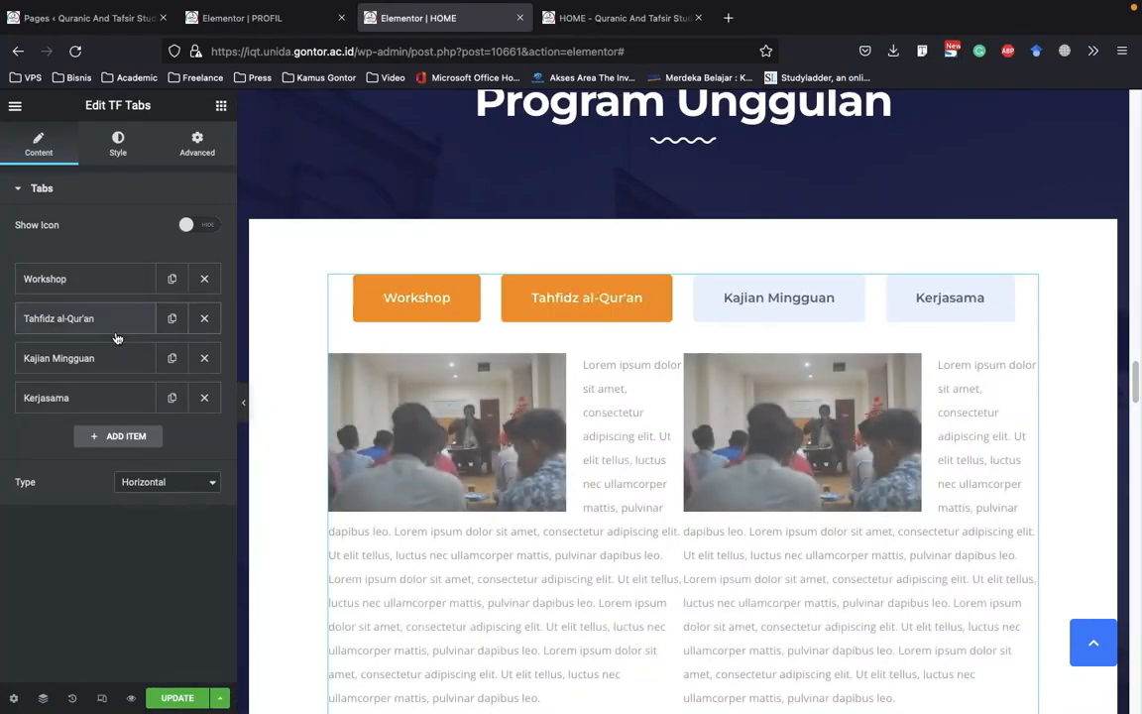
{"action": "scroll", "coordinate": [695, 410], "scroll_direction": "up", "scroll_amount": 2}
{"action": "scroll", "coordinate": [650, 418], "scroll_direction": "down", "scroll_amount": 2}
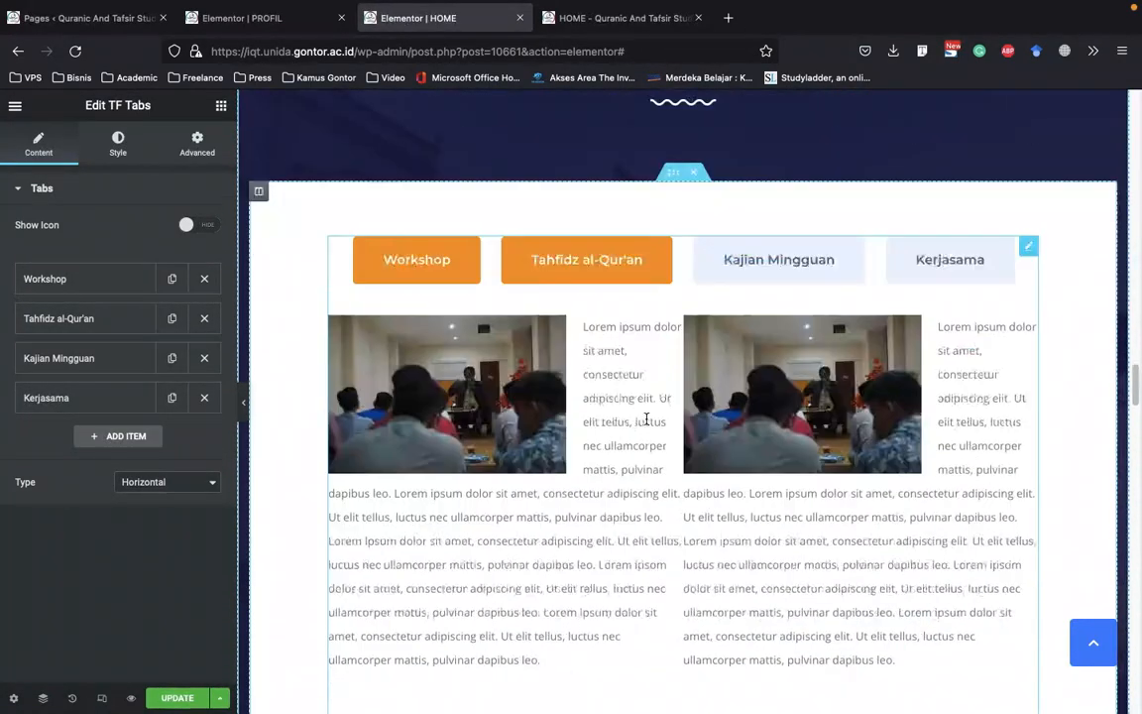
{"action": "left_click", "coordinate": [105, 319]}
{"action": "left_click", "coordinate": [192, 355]}
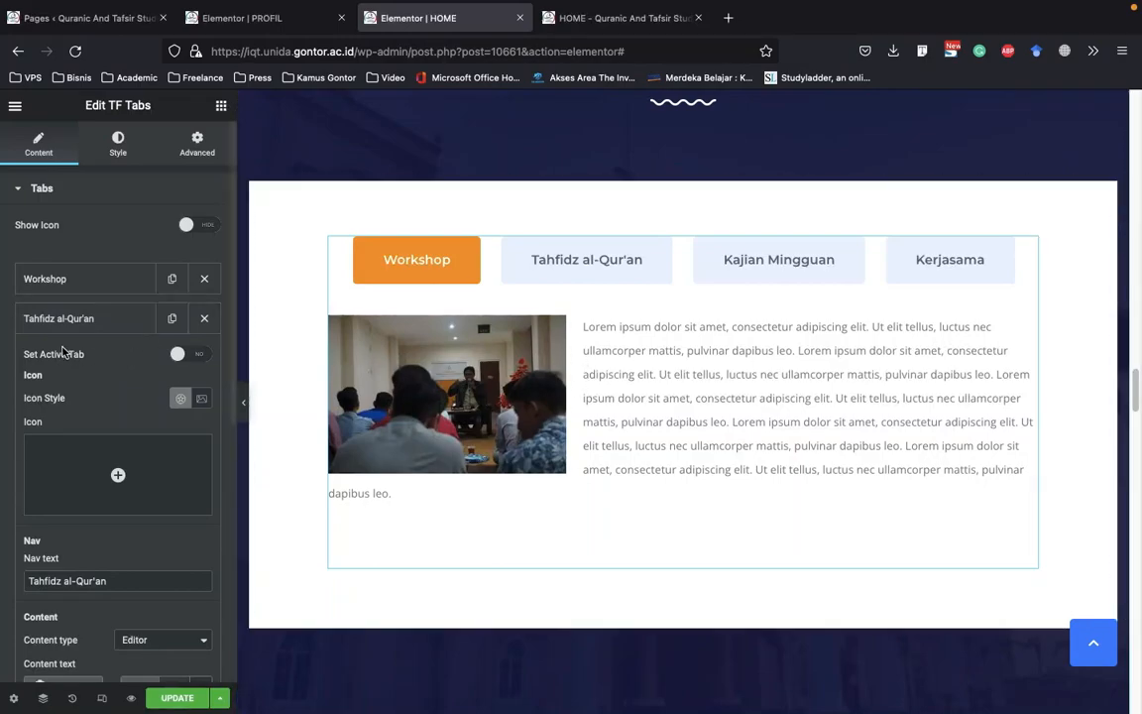
Examine the Tahfidz al-Qur'an item's nav text, content type and content text editor
{"action": "scroll", "coordinate": [39, 347], "scroll_direction": "down", "scroll_amount": 1}
{"action": "scroll", "coordinate": [59, 359], "scroll_direction": "down", "scroll_amount": 3}
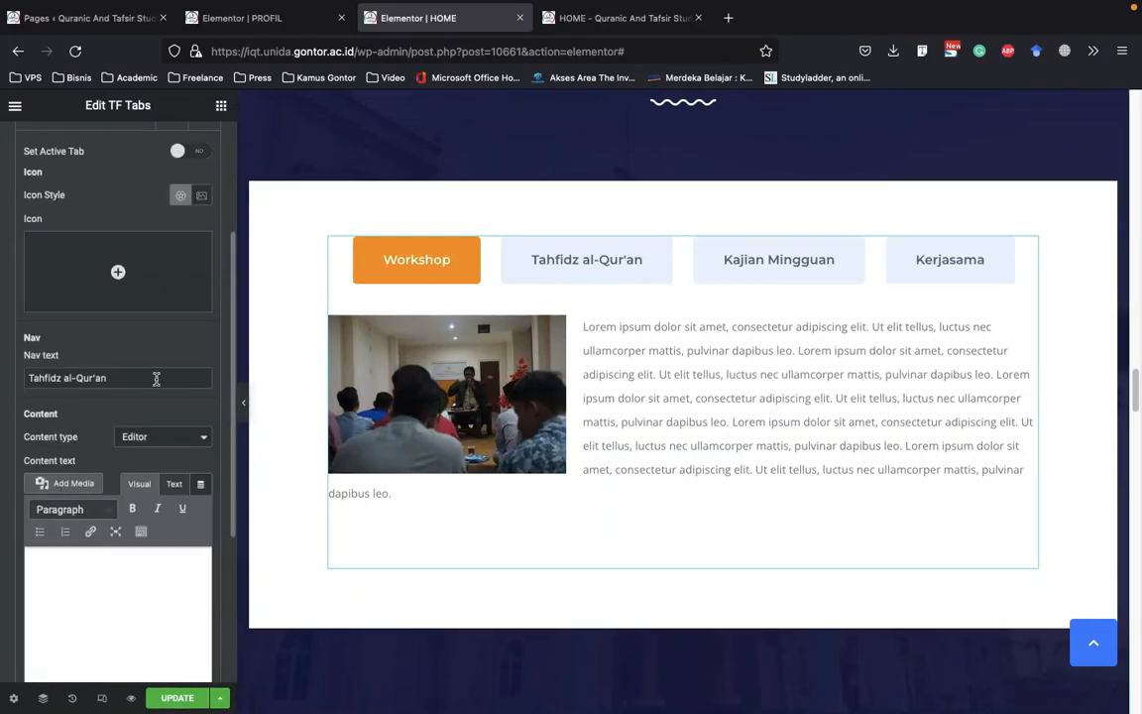
{"action": "left_click_drag", "start_coordinate": [115, 375], "coordinate": [33, 375]}
{"action": "scroll", "coordinate": [49, 401], "scroll_direction": "down", "scroll_amount": 2}
{"action": "left_click", "coordinate": [91, 538]}
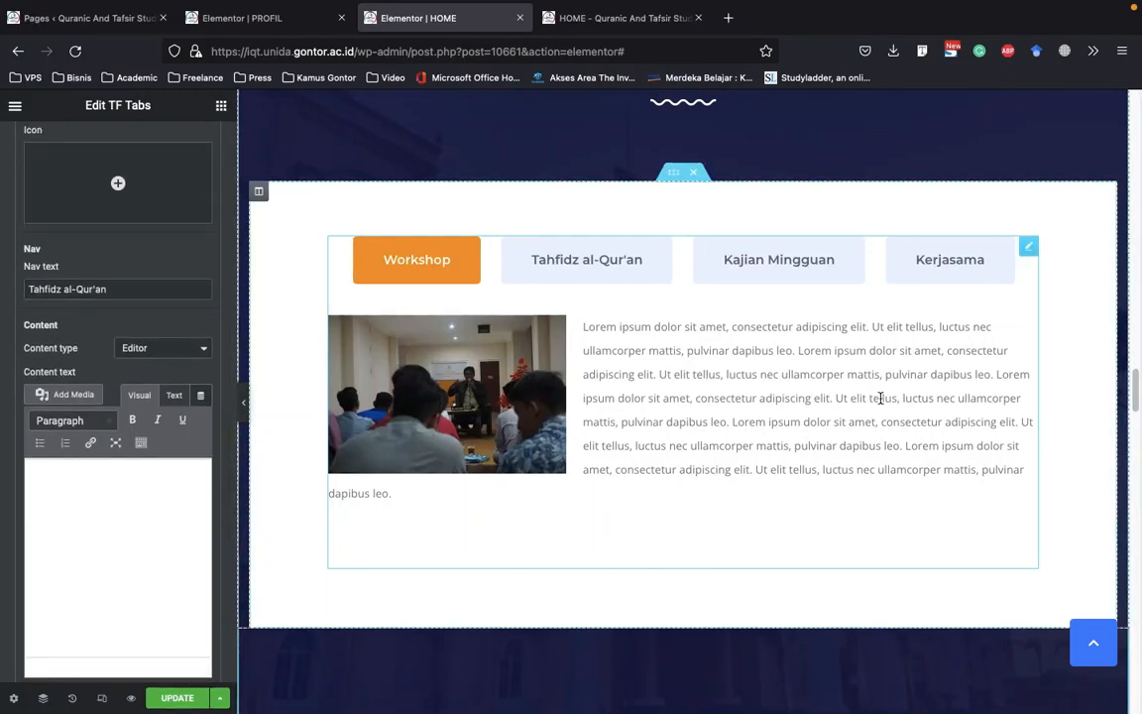
{"action": "scroll", "coordinate": [109, 496], "scroll_direction": "down", "scroll_amount": 1}
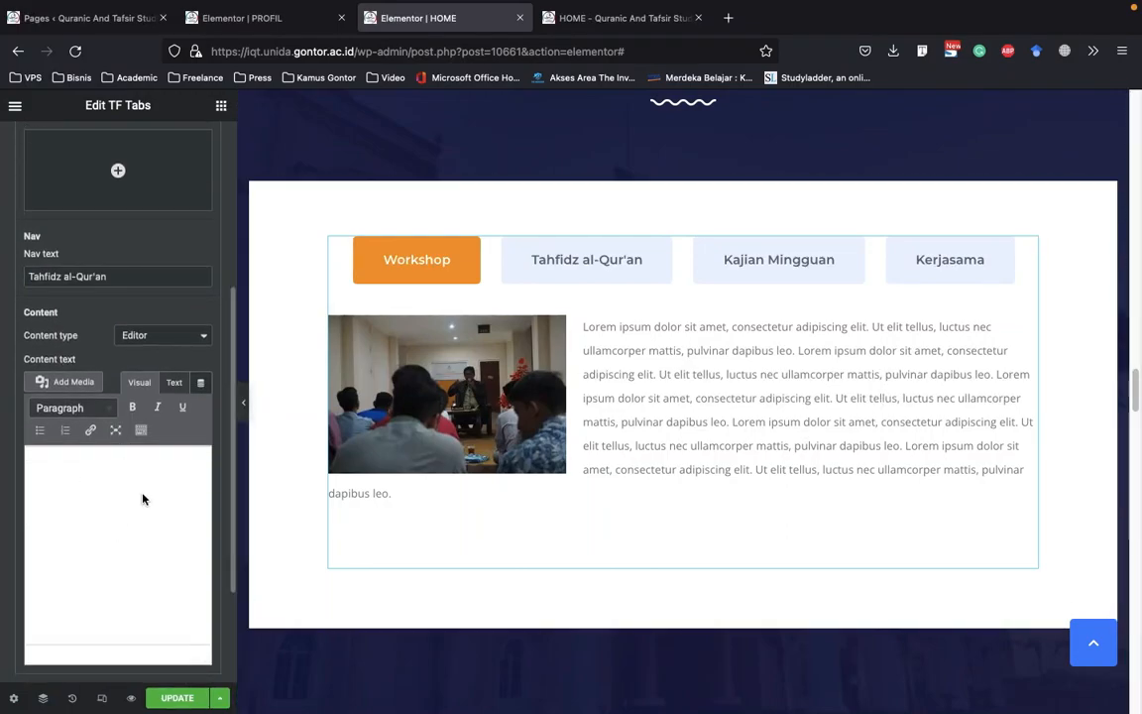
{"action": "scroll", "coordinate": [163, 414], "scroll_direction": "up", "scroll_amount": 6}
{"action": "scroll", "coordinate": [165, 421], "scroll_direction": "down", "scroll_amount": 7}
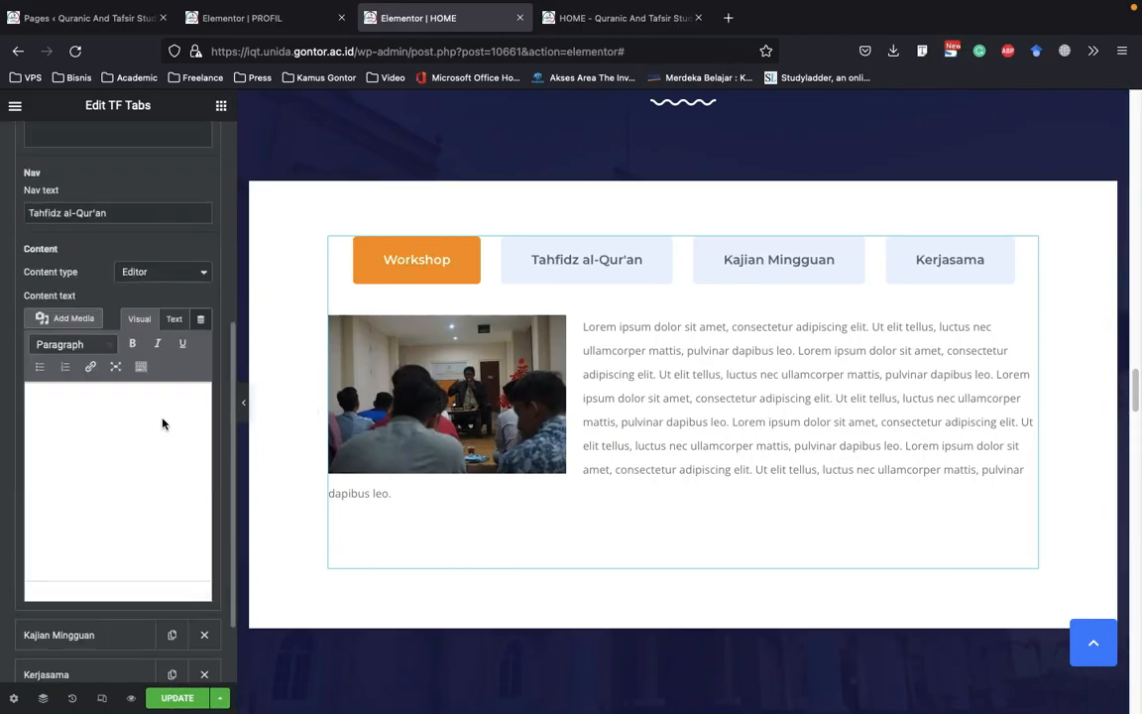
{"action": "scroll", "coordinate": [112, 301], "scroll_direction": "up", "scroll_amount": 5}
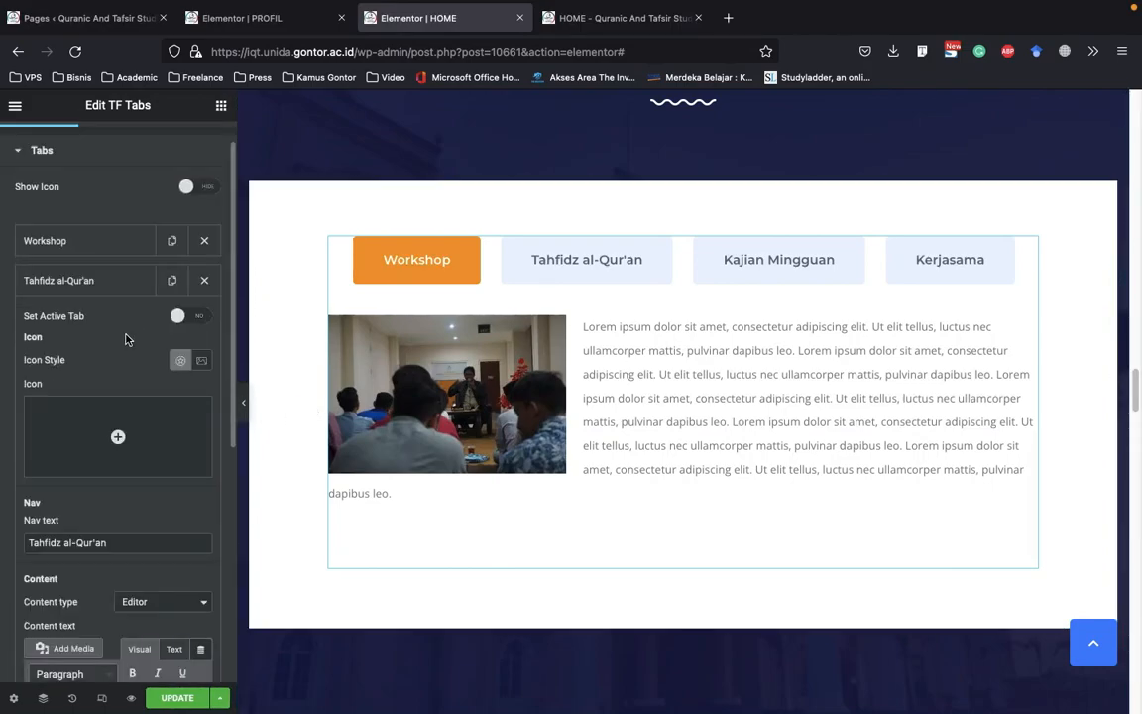
Examine the Workshop item's nav text and content editor, and display the Tahfidz al-Qur'an tab on the page
{"action": "left_click", "coordinate": [92, 287]}
{"action": "left_click", "coordinate": [113, 253]}
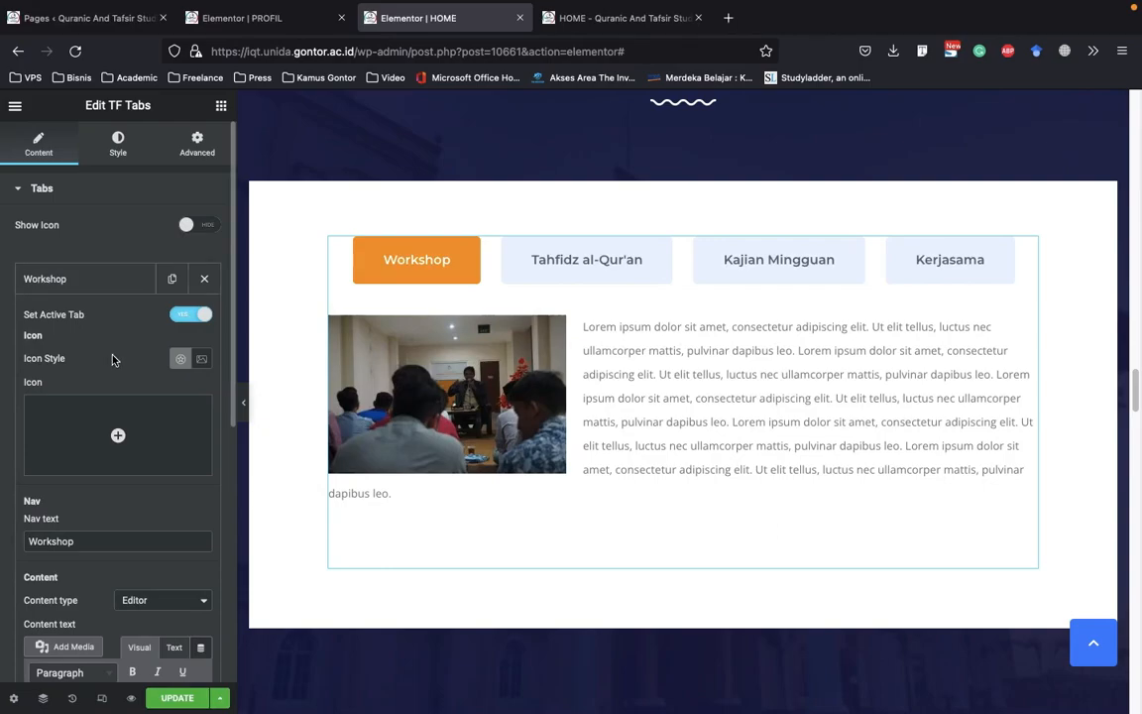
{"action": "scroll", "coordinate": [112, 359], "scroll_direction": "down", "scroll_amount": 5}
{"action": "left_click", "coordinate": [562, 284]}
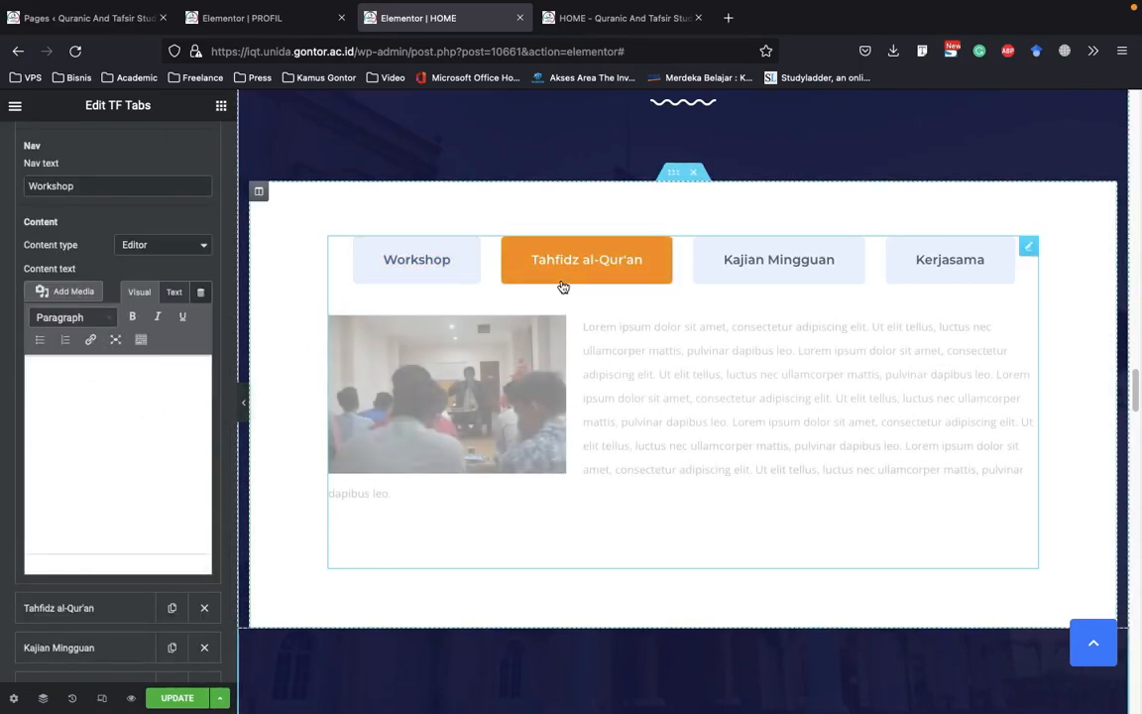
{"action": "right_click", "coordinate": [1028, 247]}
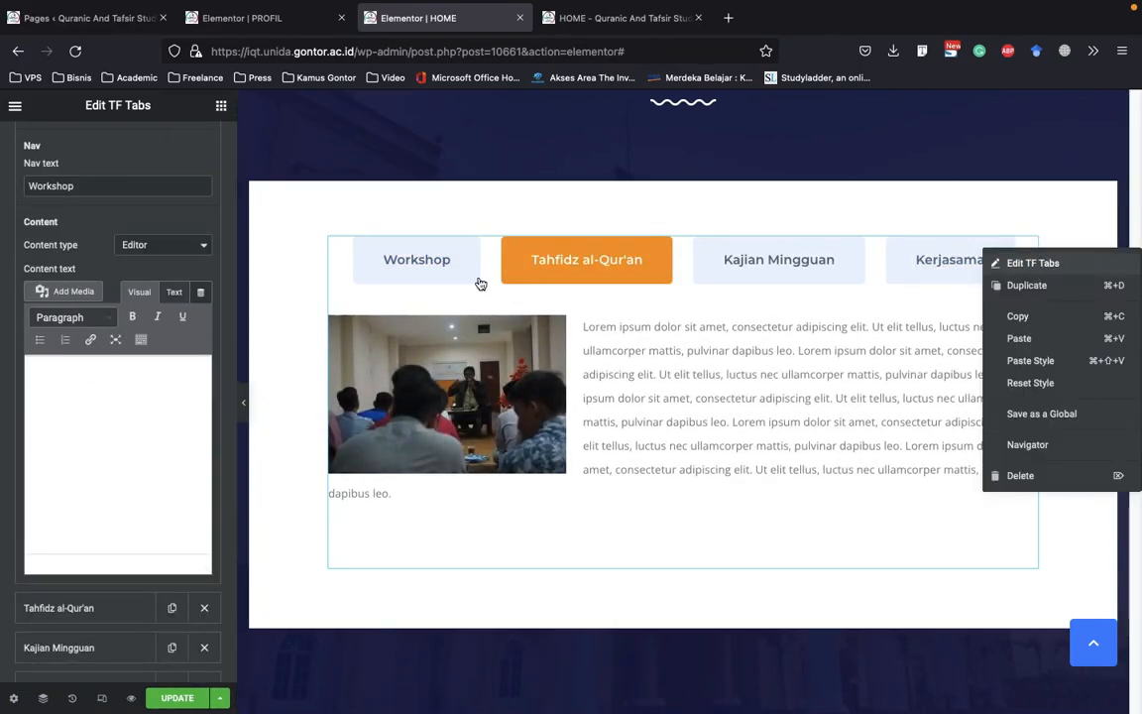
Examine the Kerjasama item's content text with its image and paragraph in the editor
{"action": "left_click", "coordinate": [89, 397]}
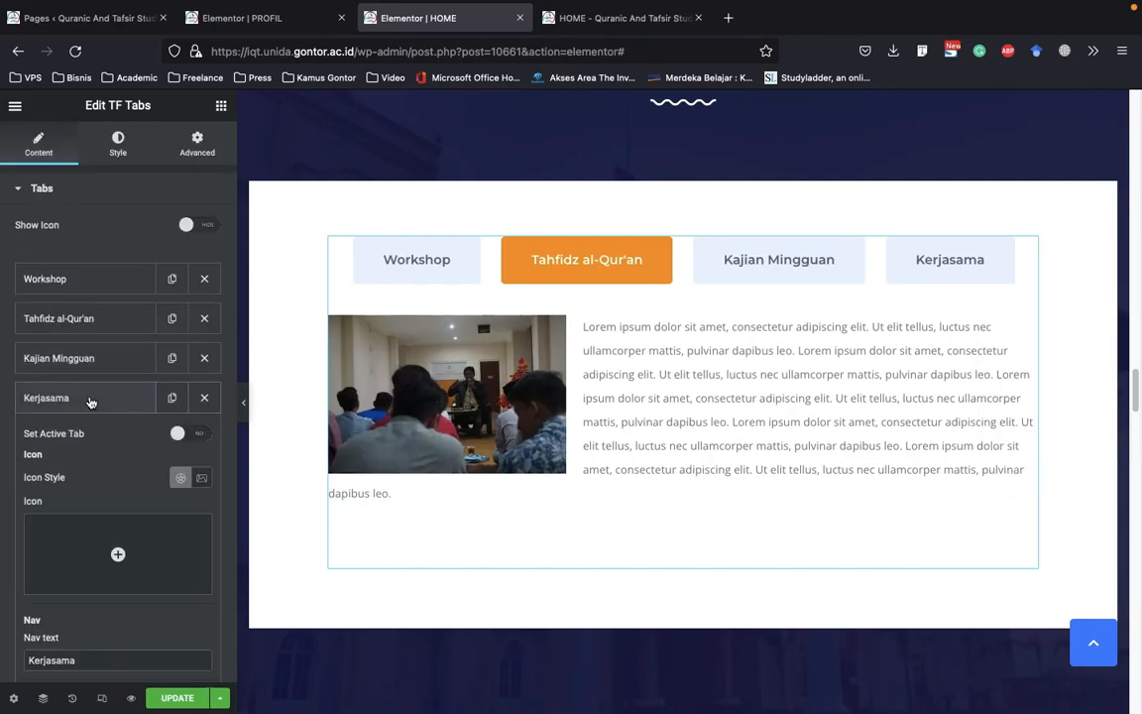
{"action": "scroll", "coordinate": [81, 426], "scroll_direction": "down", "scroll_amount": 5}
{"action": "left_click", "coordinate": [141, 512]}
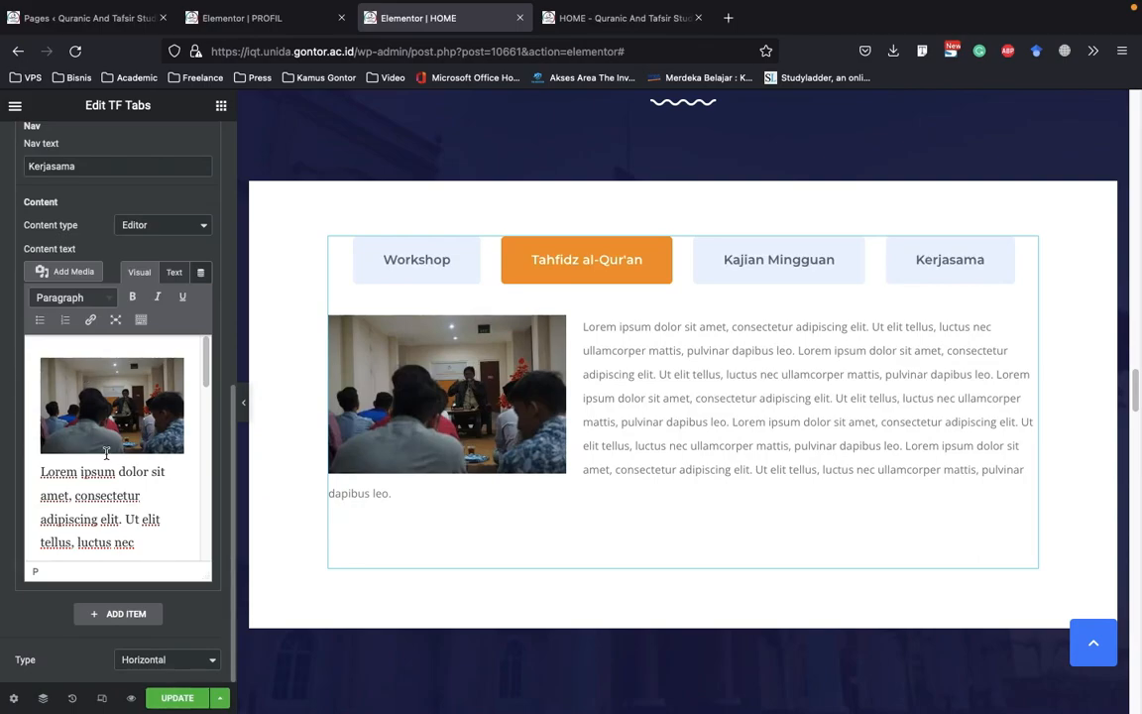
{"action": "scroll", "coordinate": [106, 453], "scroll_direction": "down", "scroll_amount": 3}
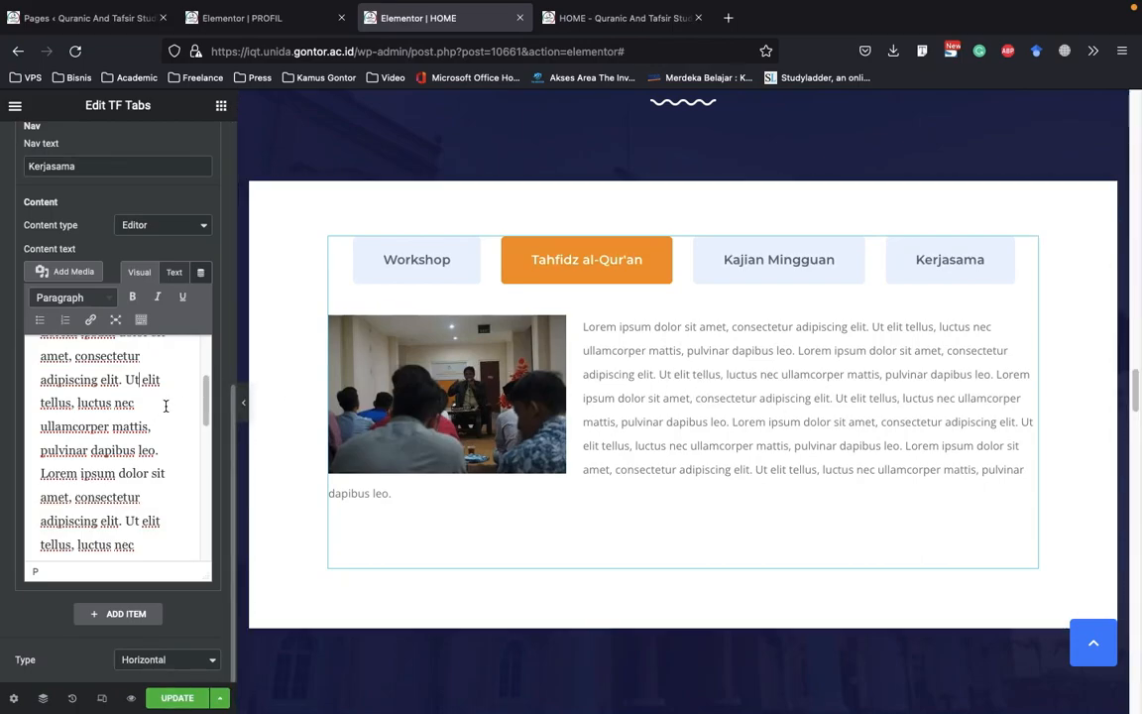
{"action": "scroll", "coordinate": [154, 425], "scroll_direction": "up", "scroll_amount": 3}
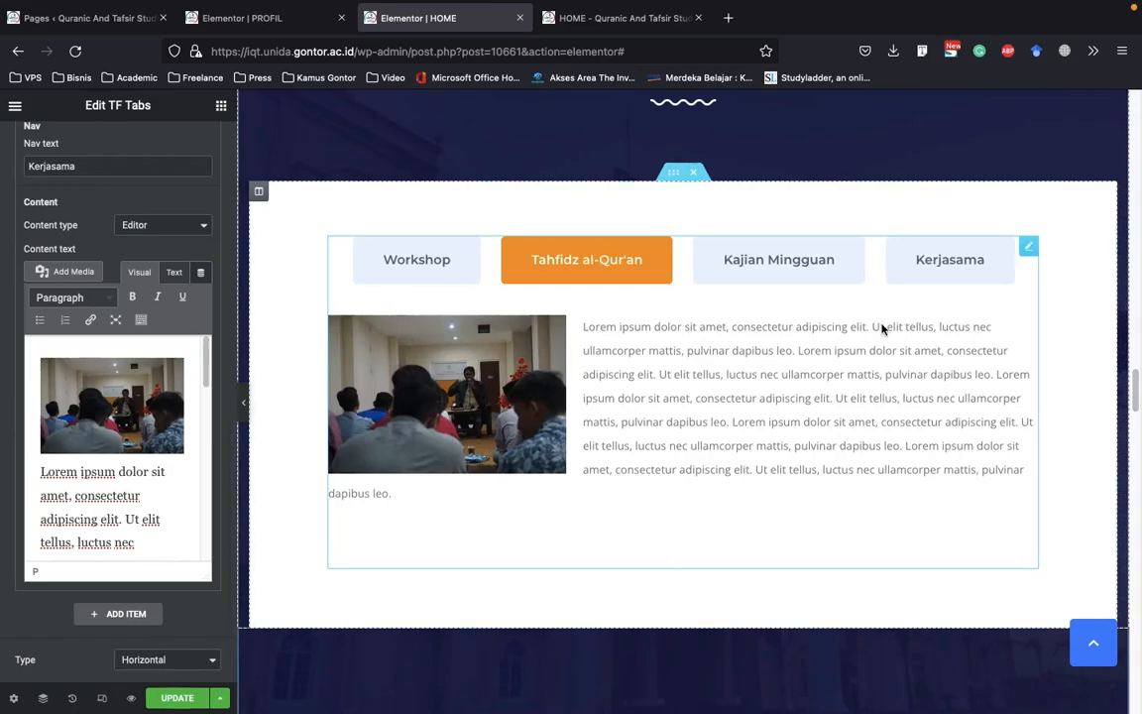
Preview the Program Unggulan tabs on the page by switching between them, and continue to the Agenda Terdekat section
{"action": "left_click", "coordinate": [765, 270]}
{"action": "left_click", "coordinate": [397, 270]}
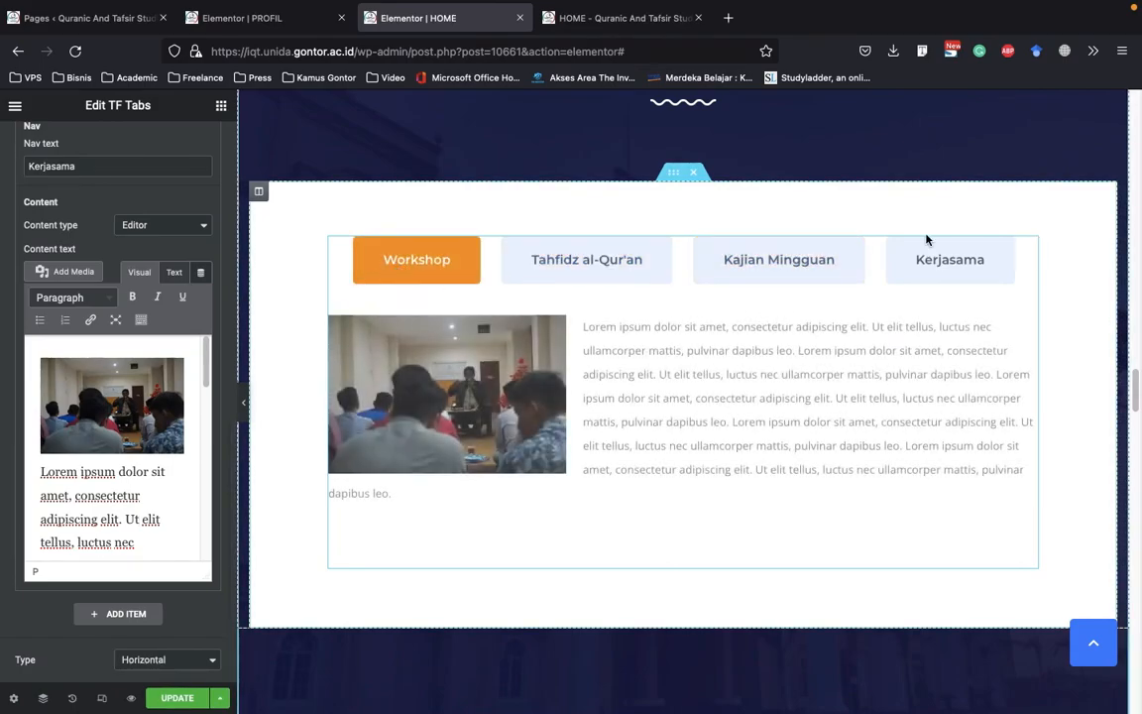
{"action": "left_click", "coordinate": [988, 262]}
{"action": "scroll", "coordinate": [910, 283], "scroll_direction": "up", "scroll_amount": 2}
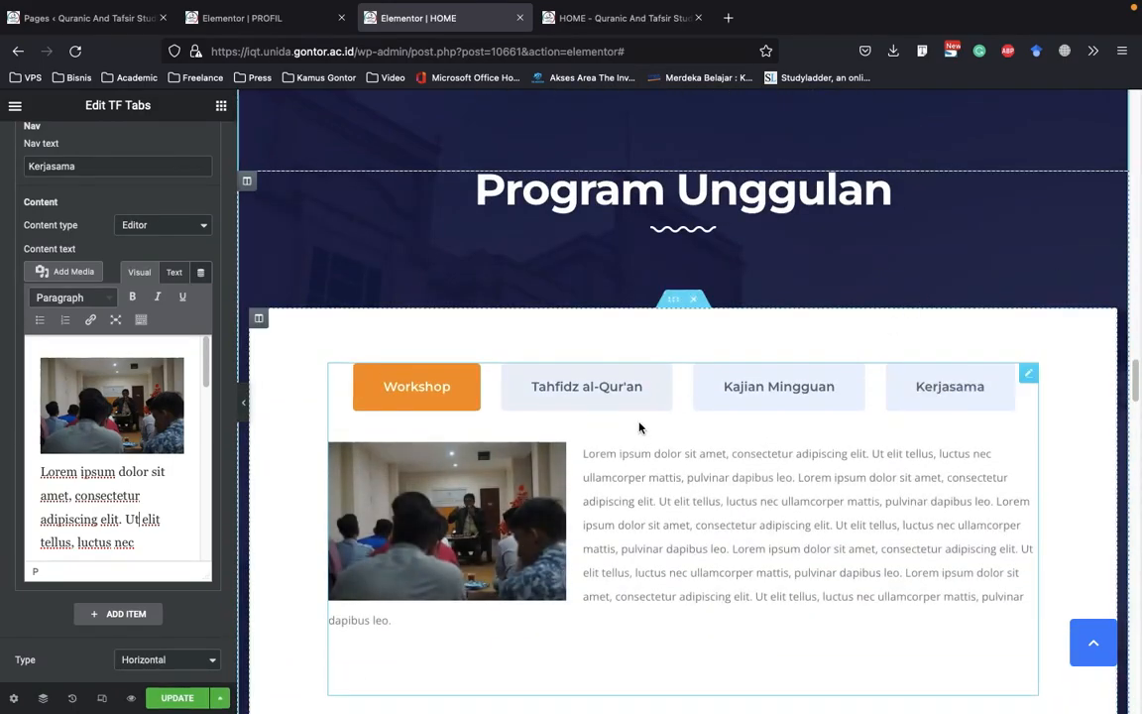
{"action": "scroll", "coordinate": [644, 426], "scroll_direction": "down", "scroll_amount": 3}
{"action": "scroll", "coordinate": [620, 428], "scroll_direction": "down", "scroll_amount": 3}
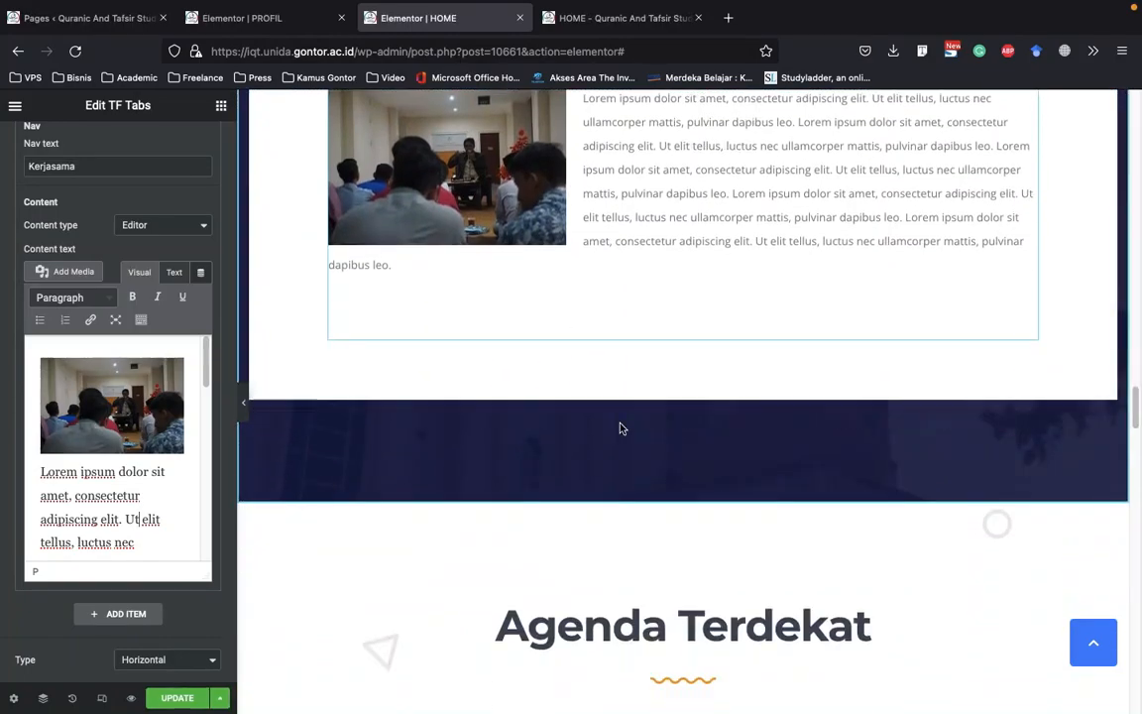
Examine the Agenda Terdekat heading's title settings and the layout and background style of the agenda section beneath it
{"action": "scroll", "coordinate": [596, 443], "scroll_direction": "down", "scroll_amount": 5}
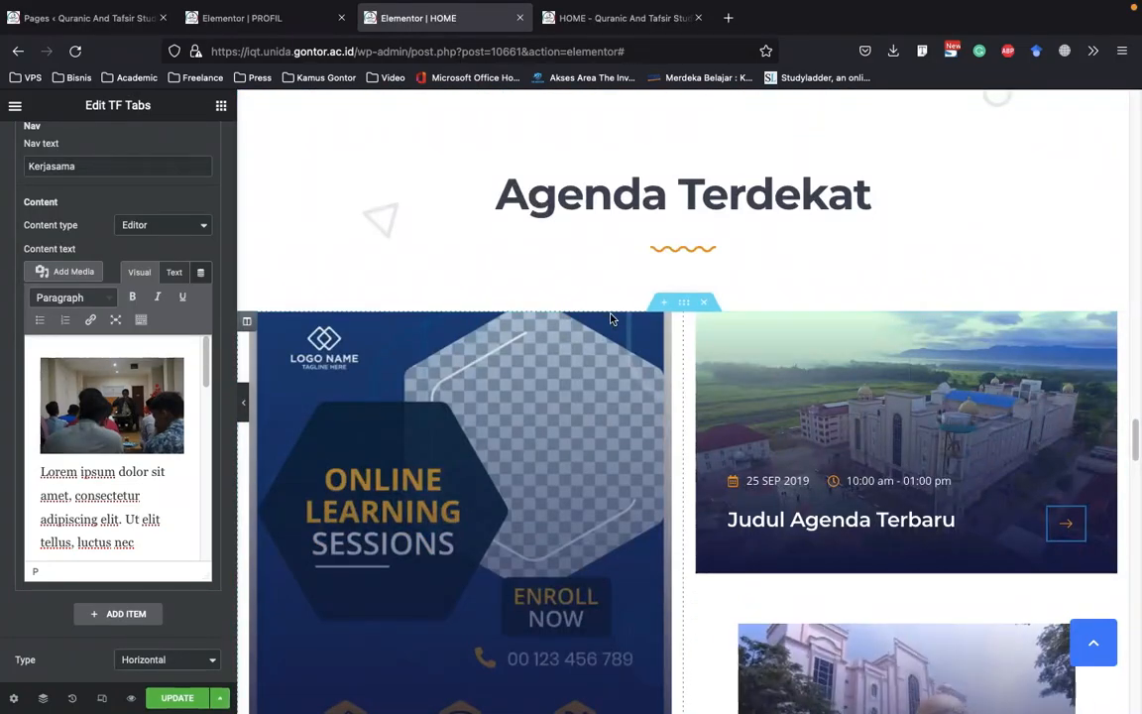
{"action": "left_click", "coordinate": [617, 199]}
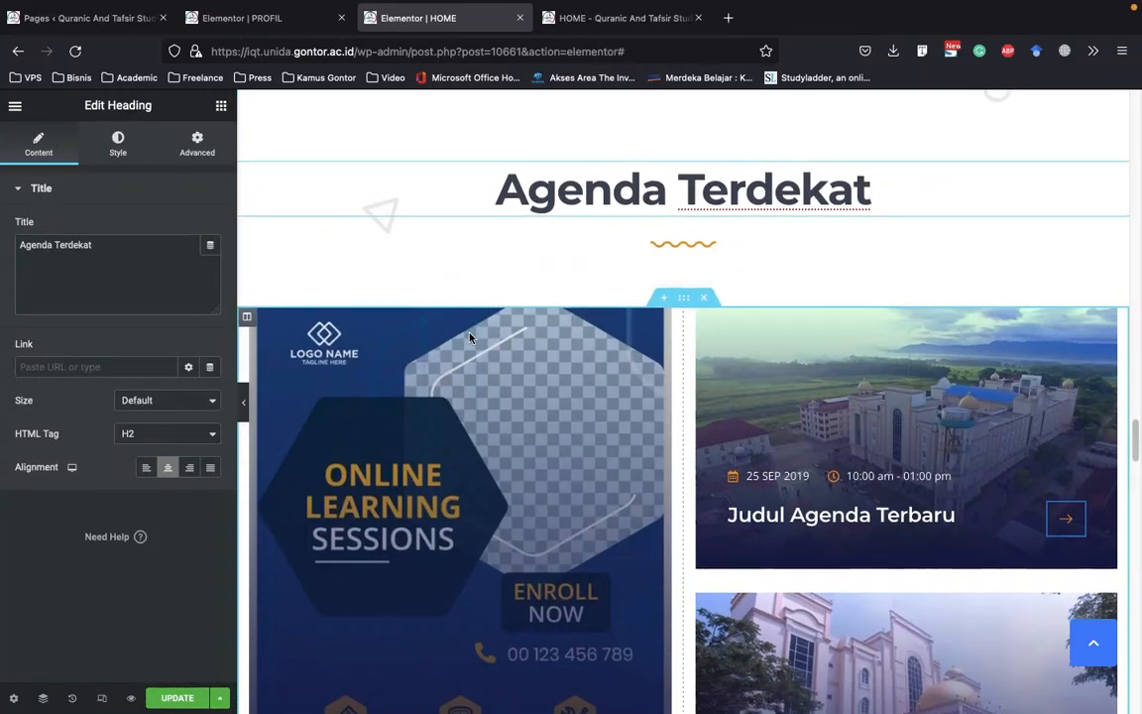
{"action": "scroll", "coordinate": [470, 337], "scroll_direction": "down", "scroll_amount": 3}
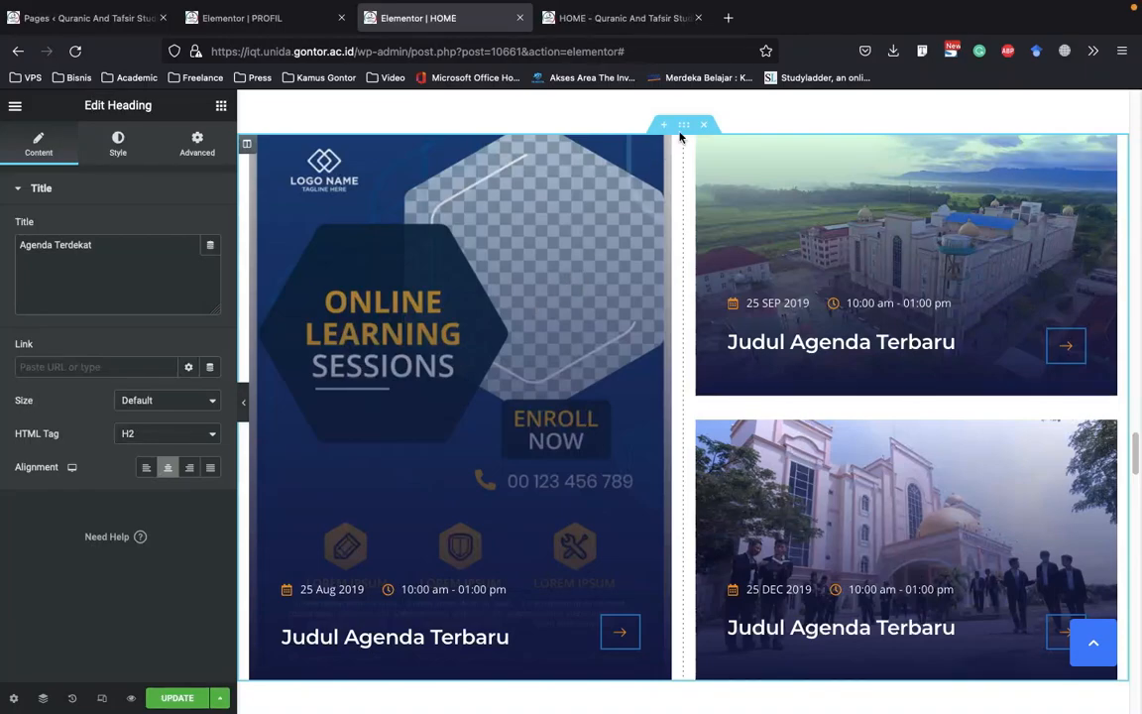
{"action": "right_click", "coordinate": [532, 219]}
{"action": "left_click", "coordinate": [548, 230]}
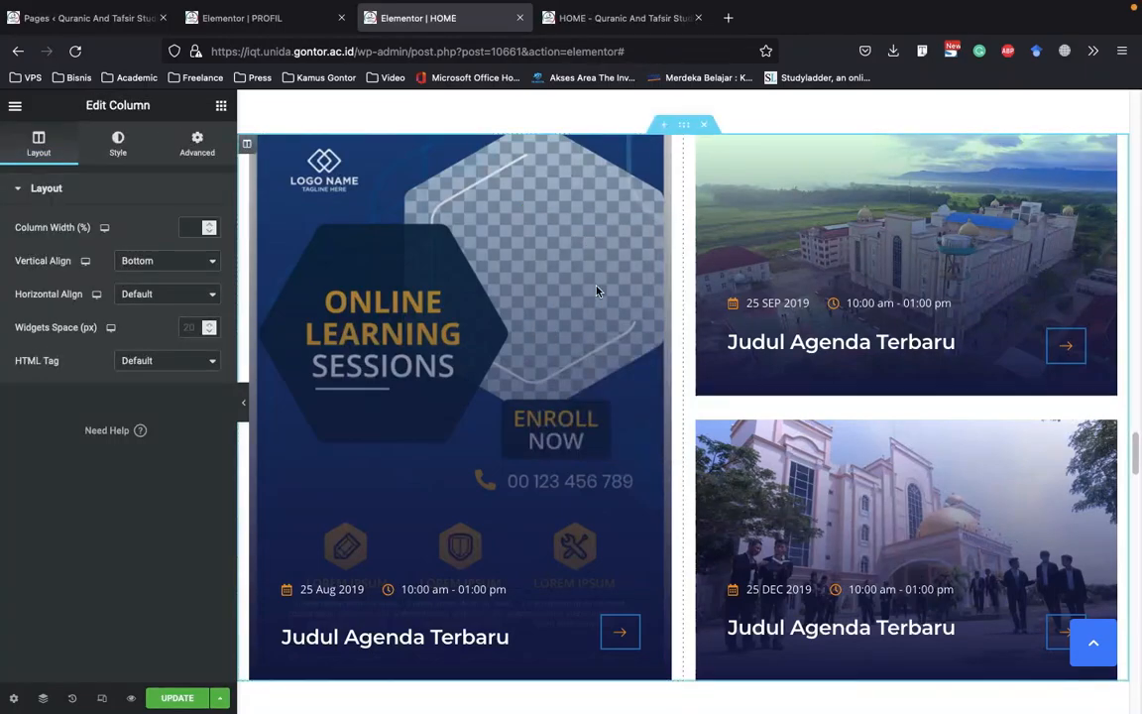
{"action": "left_click", "coordinate": [689, 132]}
{"action": "left_click", "coordinate": [729, 146]}
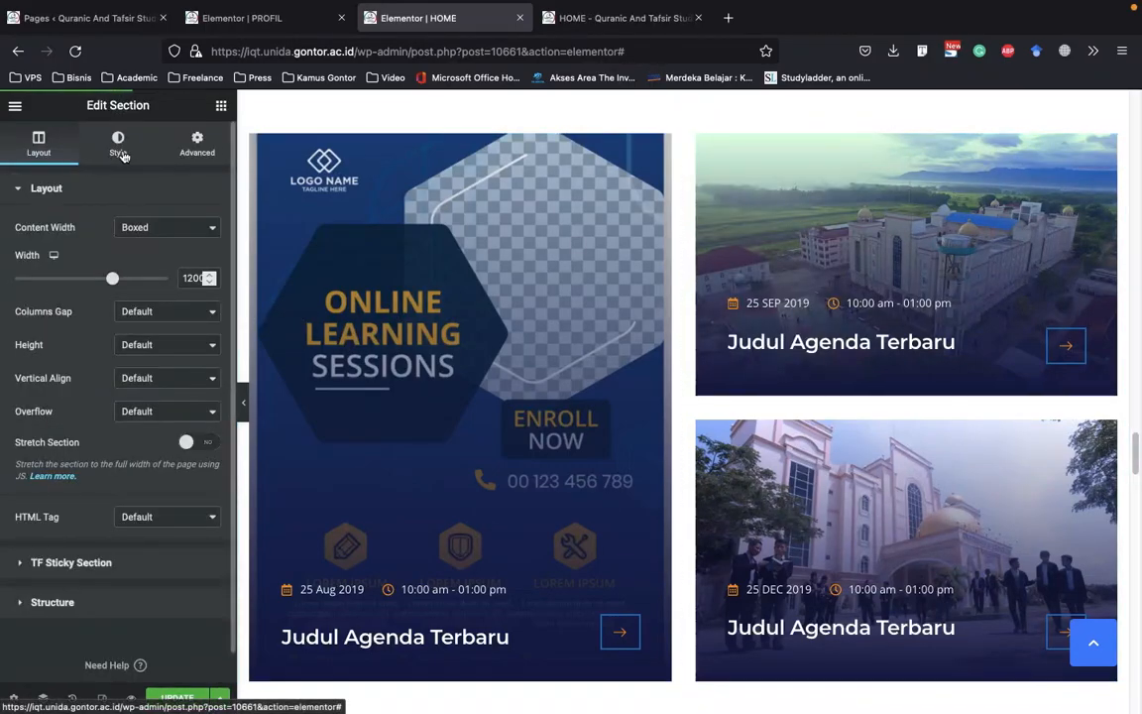
{"action": "left_click", "coordinate": [120, 156]}
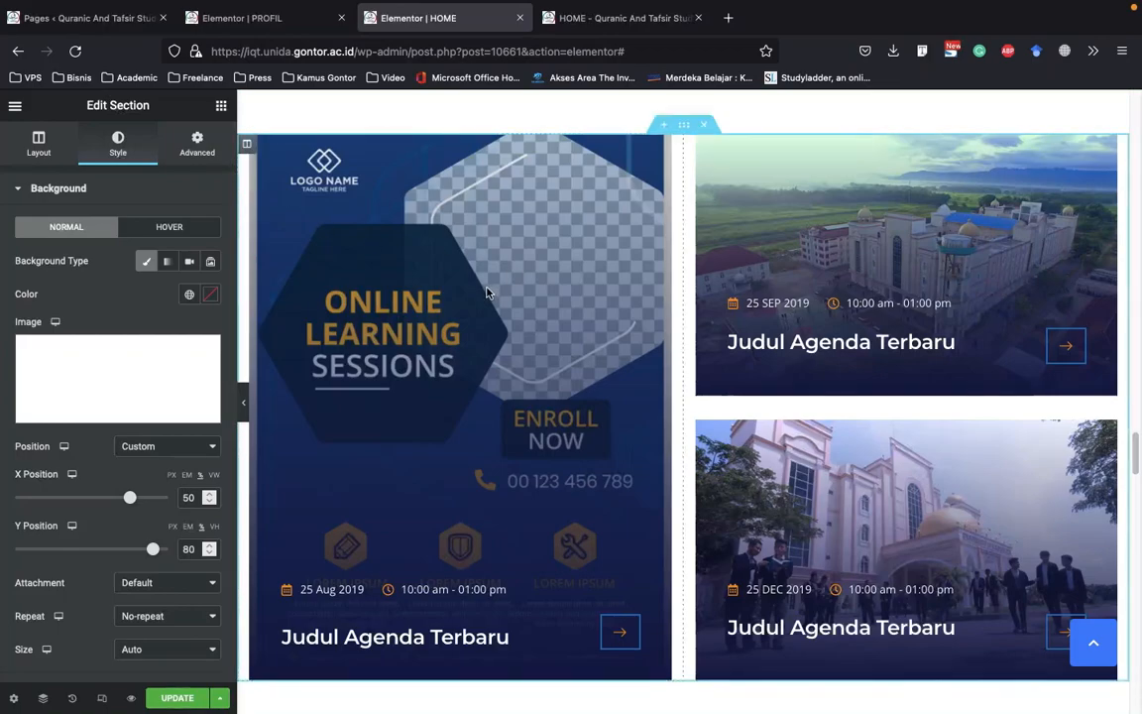
Examine the background style of the agenda column holding the Online Learning Sessions poster
{"action": "scroll", "coordinate": [534, 287], "scroll_direction": "down", "scroll_amount": 2}
{"action": "left_click", "coordinate": [549, 340]}
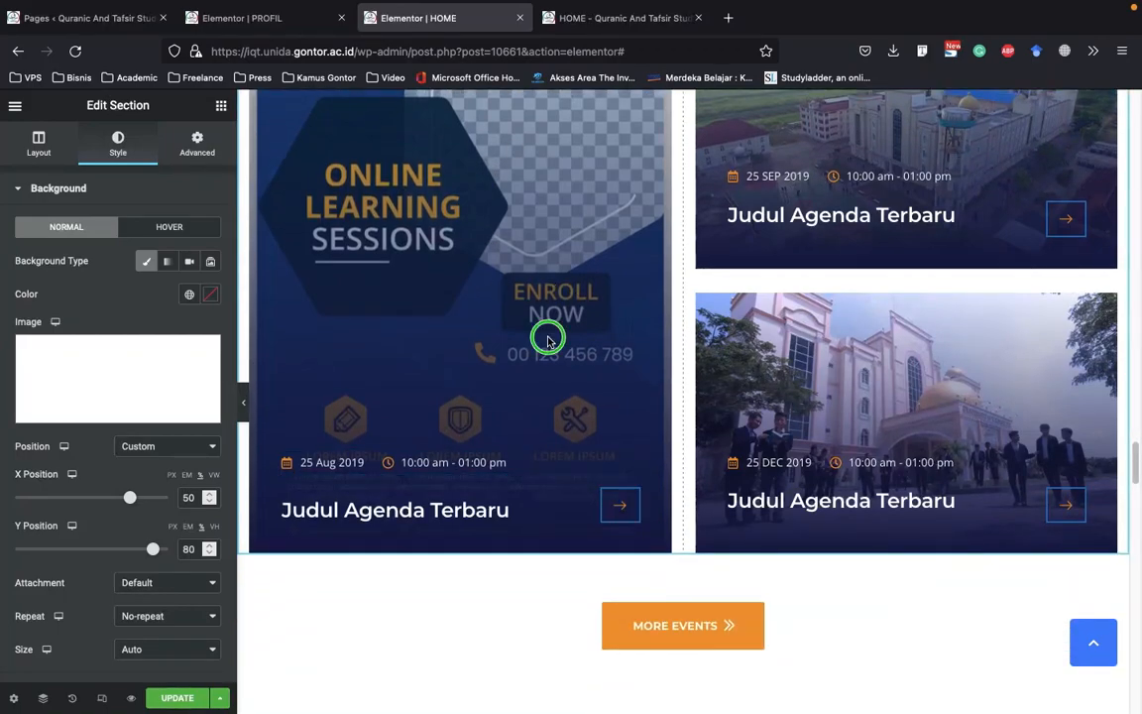
{"action": "right_click", "coordinate": [549, 340]}
{"action": "left_click", "coordinate": [631, 359]}
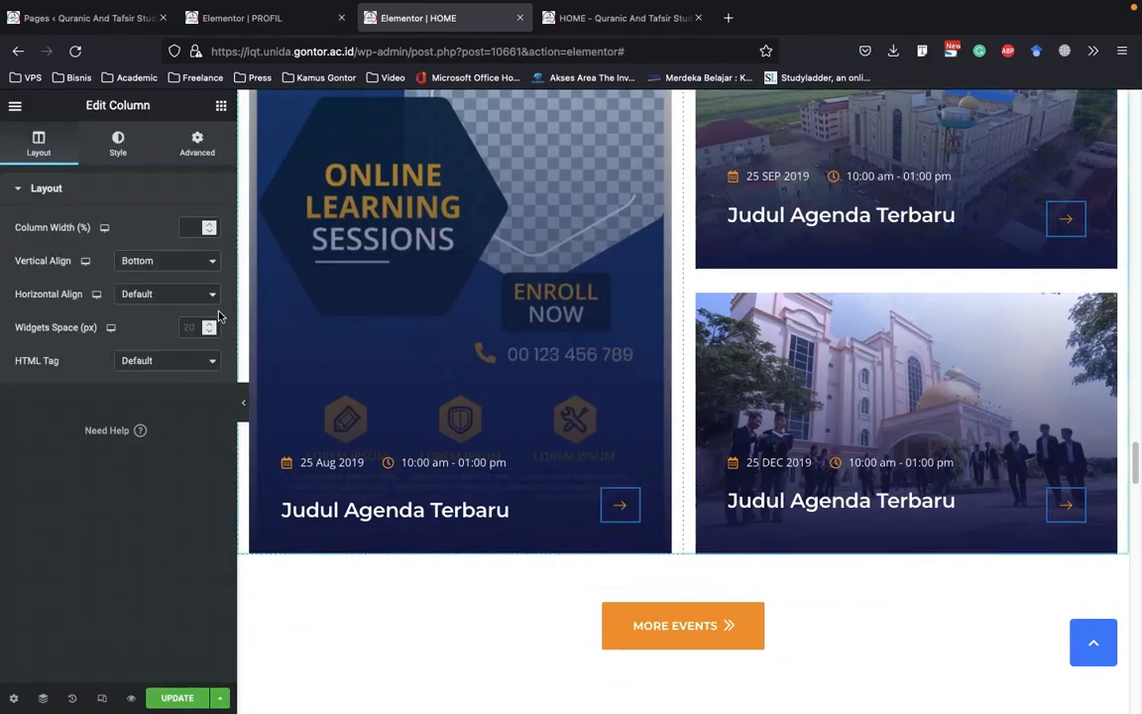
{"action": "scroll", "coordinate": [918, 239], "scroll_direction": "up", "scroll_amount": 2}
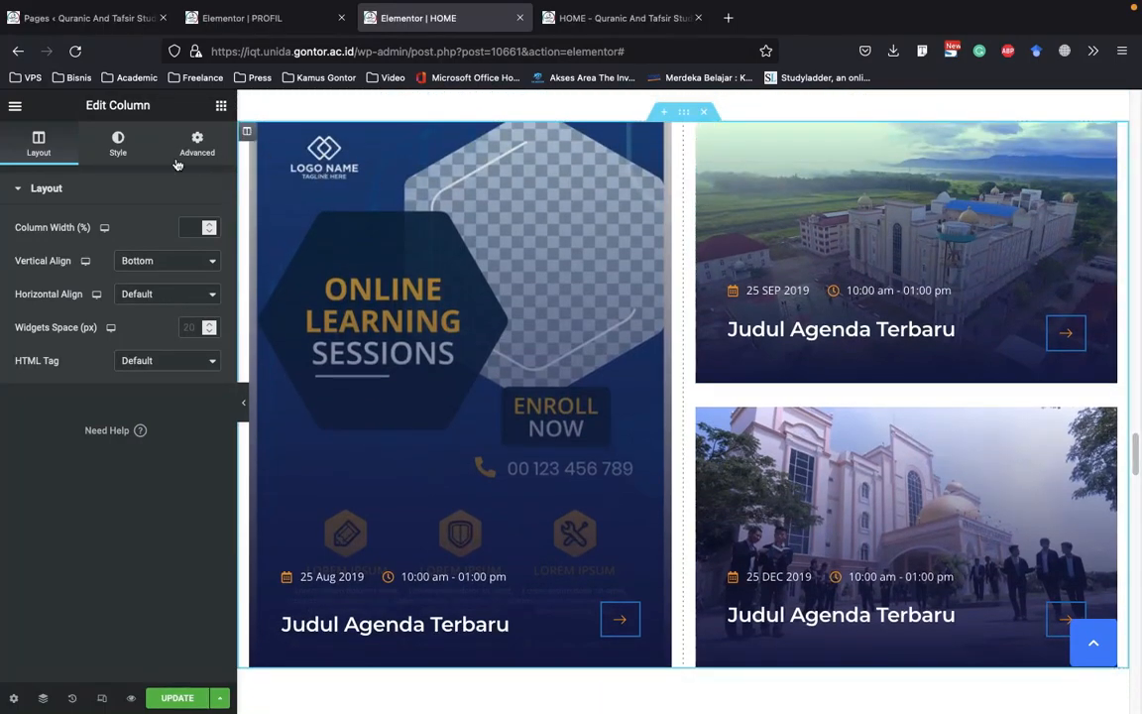
{"action": "left_click", "coordinate": [118, 144]}
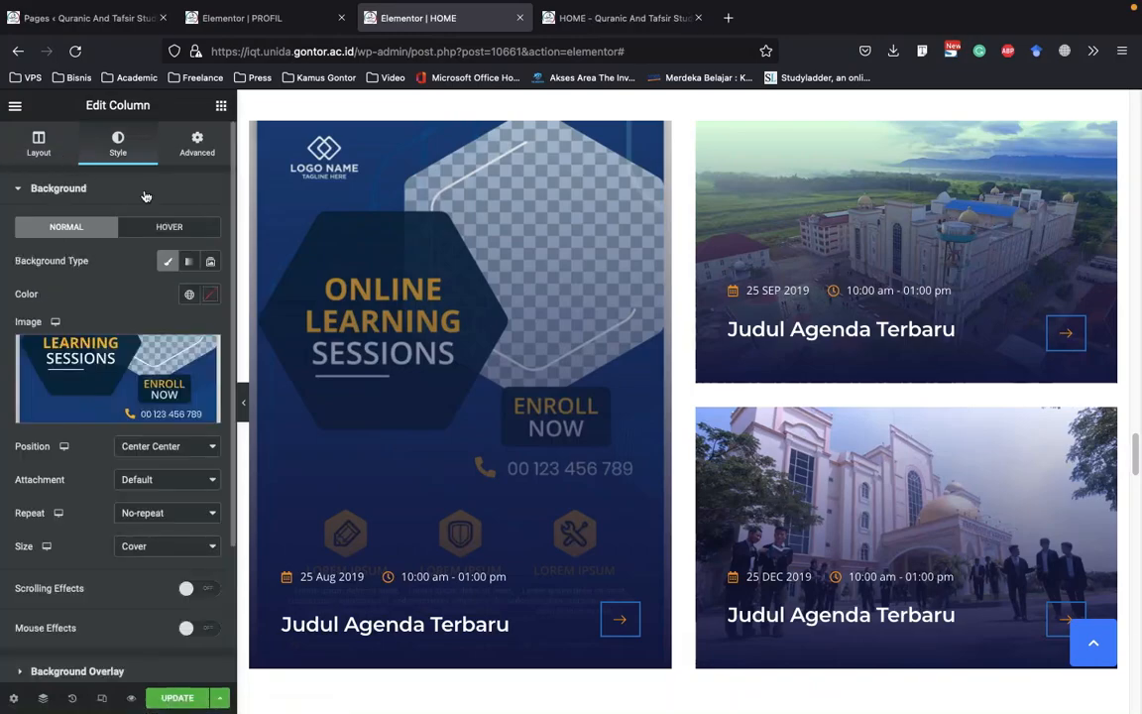
{"action": "scroll", "coordinate": [496, 228], "scroll_direction": "up", "scroll_amount": 1}
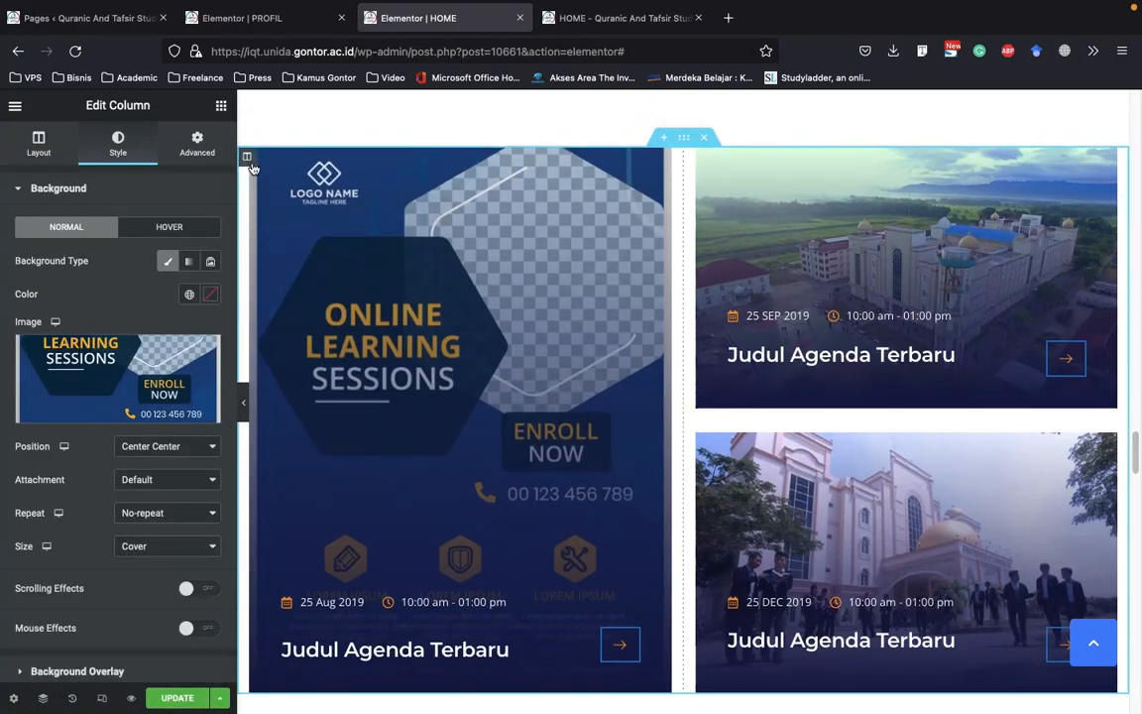
Reopen the poster column for editing, review its background image options, and look over the neighbouring agenda cards
{"action": "right_click", "coordinate": [345, 190]}
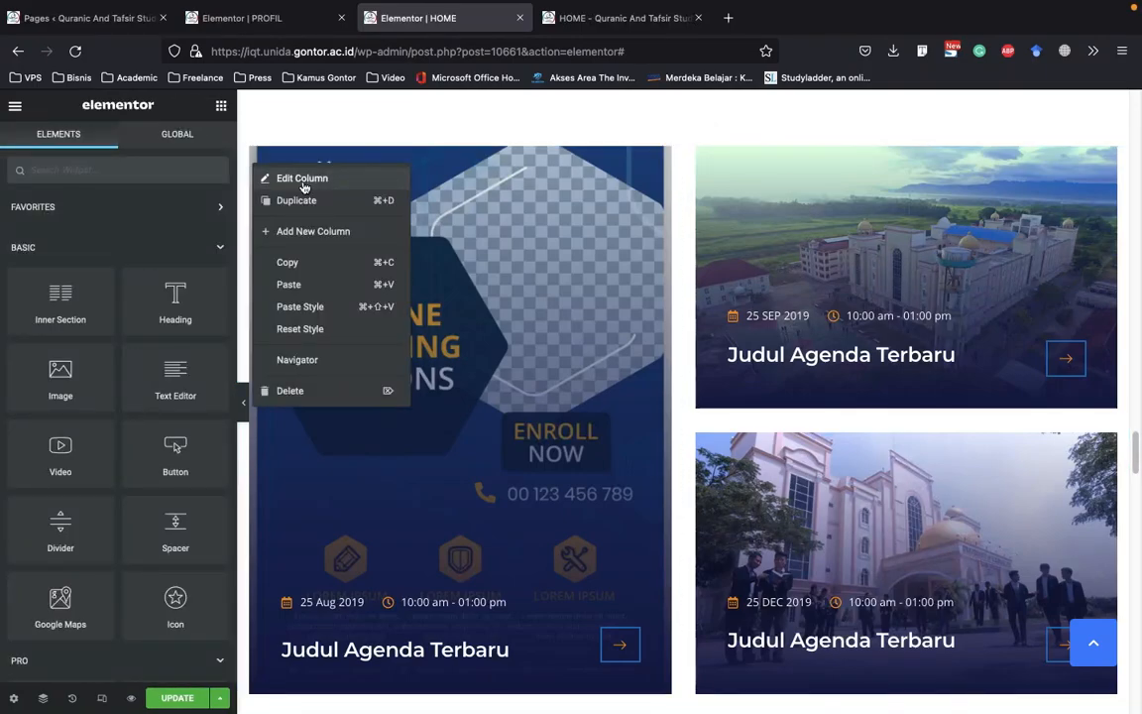
{"action": "left_click", "coordinate": [303, 179]}
{"action": "scroll", "coordinate": [142, 275], "scroll_direction": "down", "scroll_amount": 1}
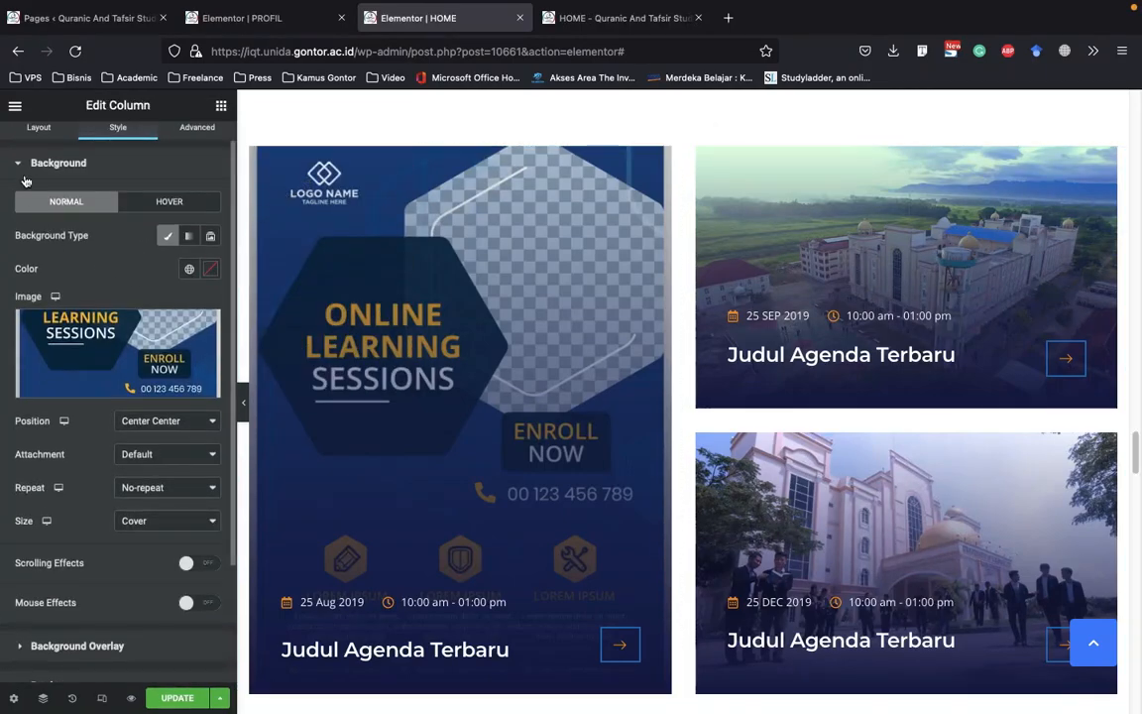
{"action": "mouse_move", "coordinate": [140, 367]}
{"action": "scroll", "coordinate": [141, 363], "scroll_direction": "down", "scroll_amount": 1}
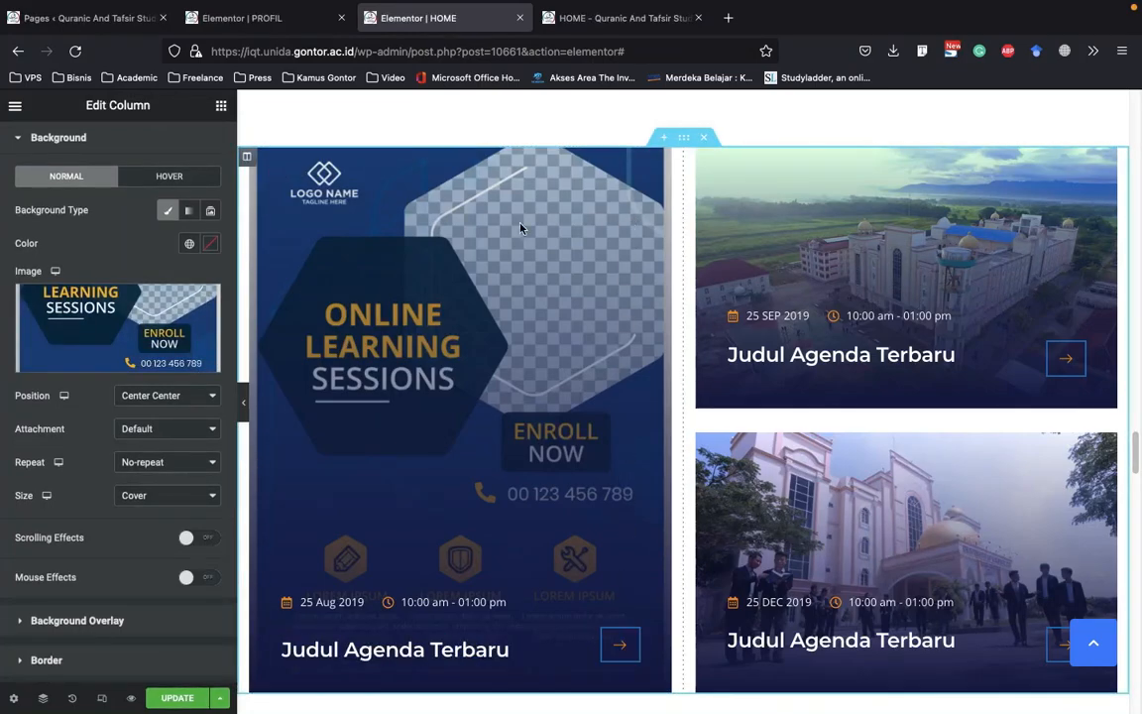
{"action": "scroll", "coordinate": [496, 220], "scroll_direction": "down", "scroll_amount": 1}
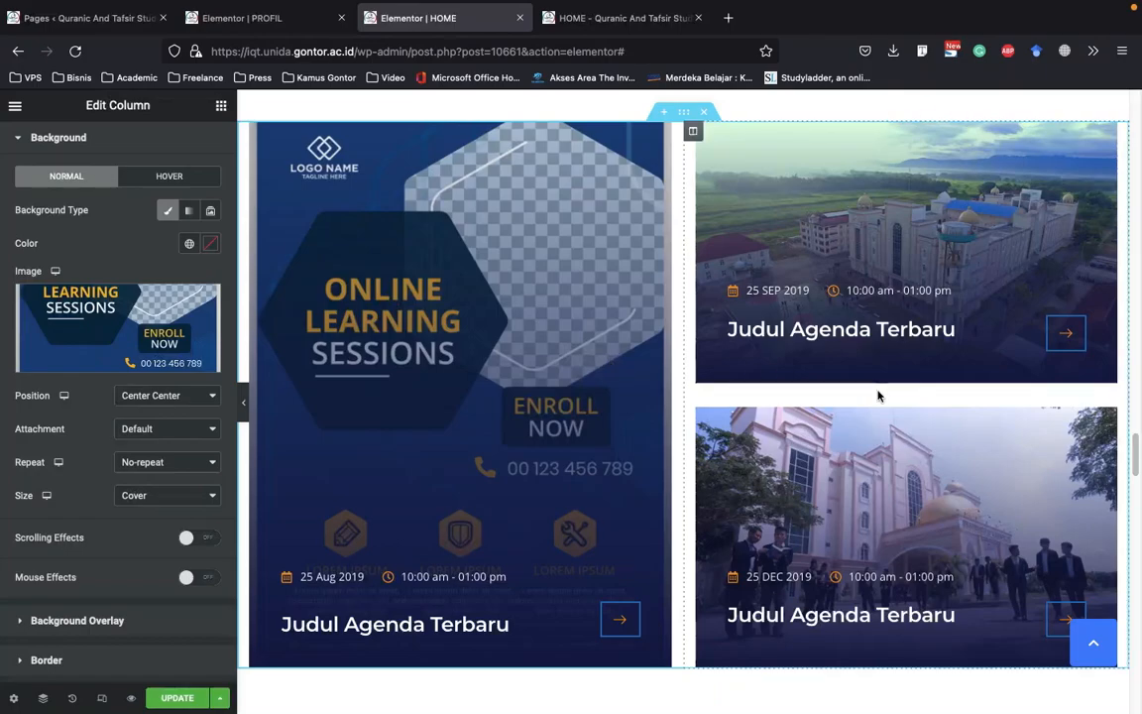
{"action": "scroll", "coordinate": [877, 396], "scroll_direction": "down", "scroll_amount": 1}
{"action": "scroll", "coordinate": [852, 595], "scroll_direction": "down", "scroll_amount": 1}
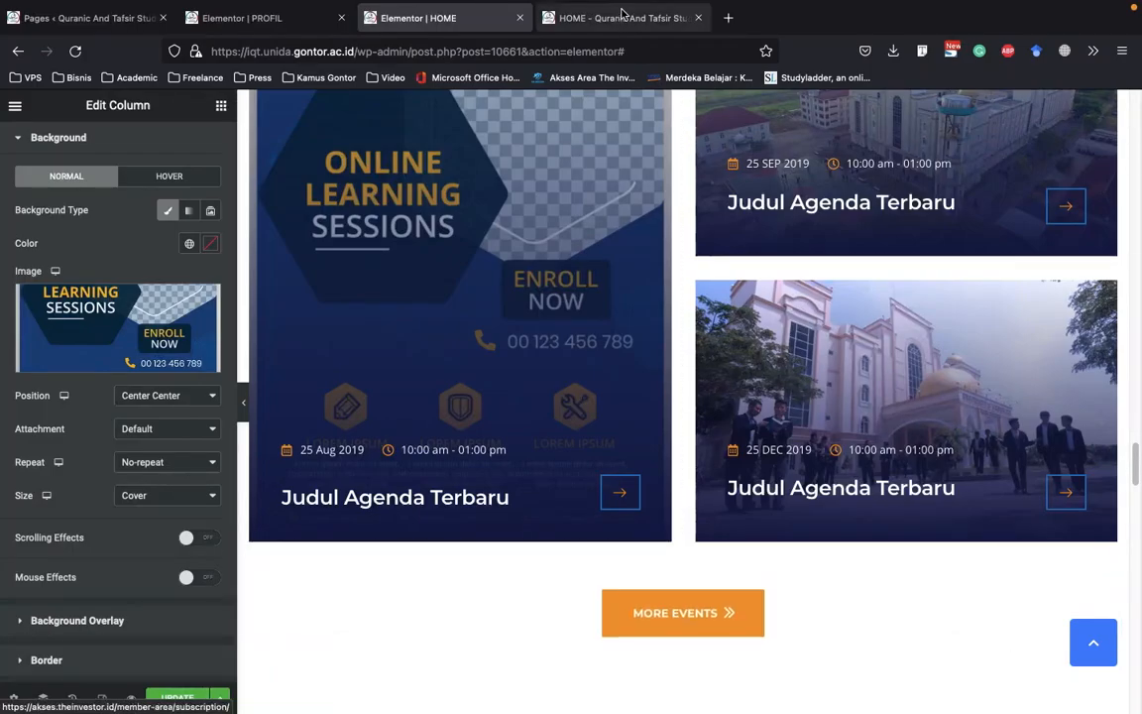
View the Upcoming Events cards on the live site's KEGIATAN page and return to the HOME page editor
{"action": "left_click", "coordinate": [620, 15]}
{"action": "scroll", "coordinate": [1027, 262], "scroll_direction": "up", "scroll_amount": 14}
{"action": "scroll", "coordinate": [1027, 261], "scroll_direction": "up", "scroll_amount": 5}
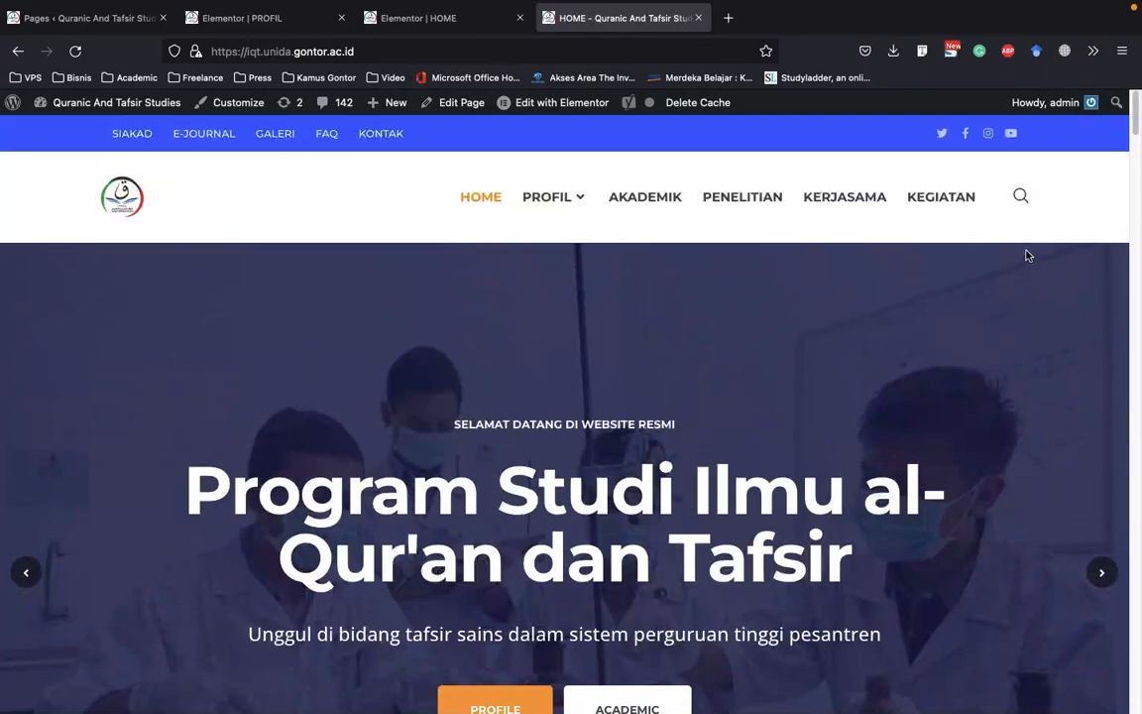
{"action": "left_click", "coordinate": [947, 209]}
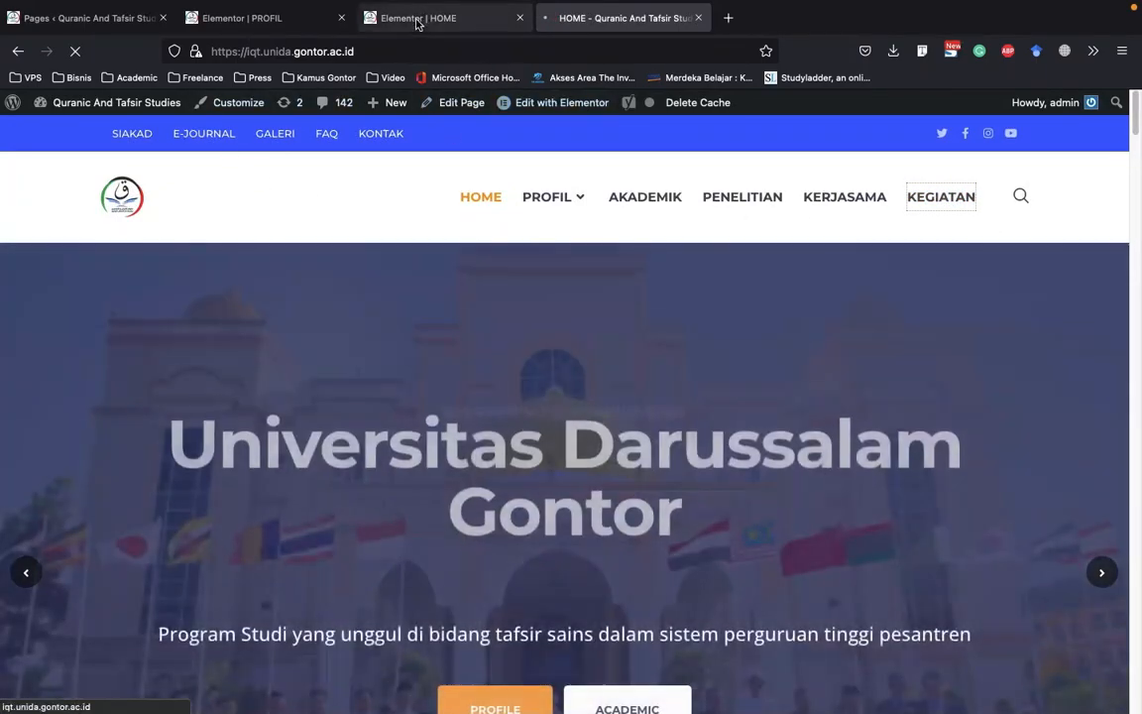
{"action": "left_click", "coordinate": [412, 18]}
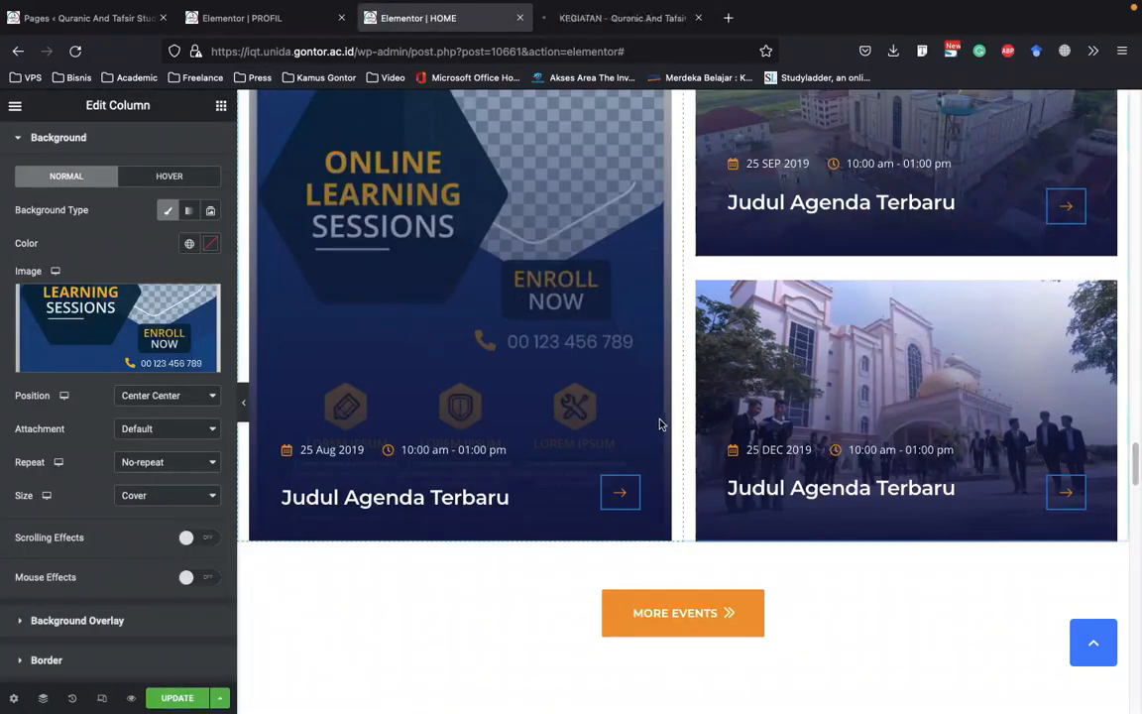
{"action": "left_click", "coordinate": [615, 18]}
{"action": "scroll", "coordinate": [512, 439], "scroll_direction": "down", "scroll_amount": 6}
{"action": "scroll", "coordinate": [512, 438], "scroll_direction": "down", "scroll_amount": 10}
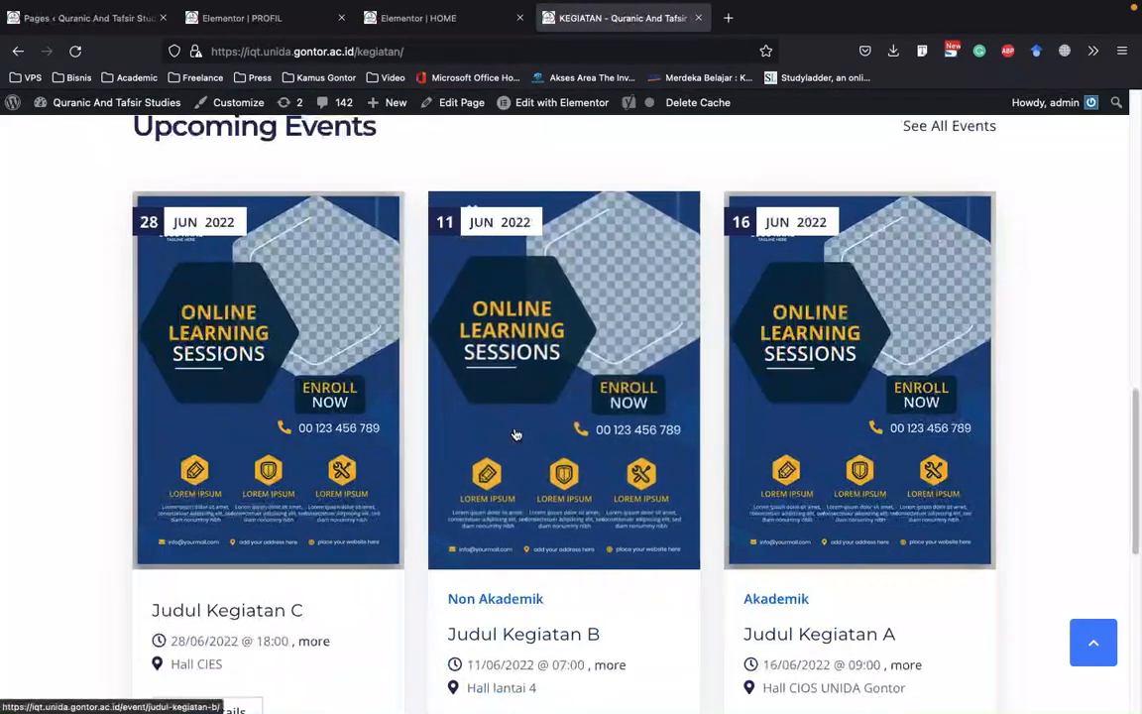
{"action": "left_click", "coordinate": [449, 30]}
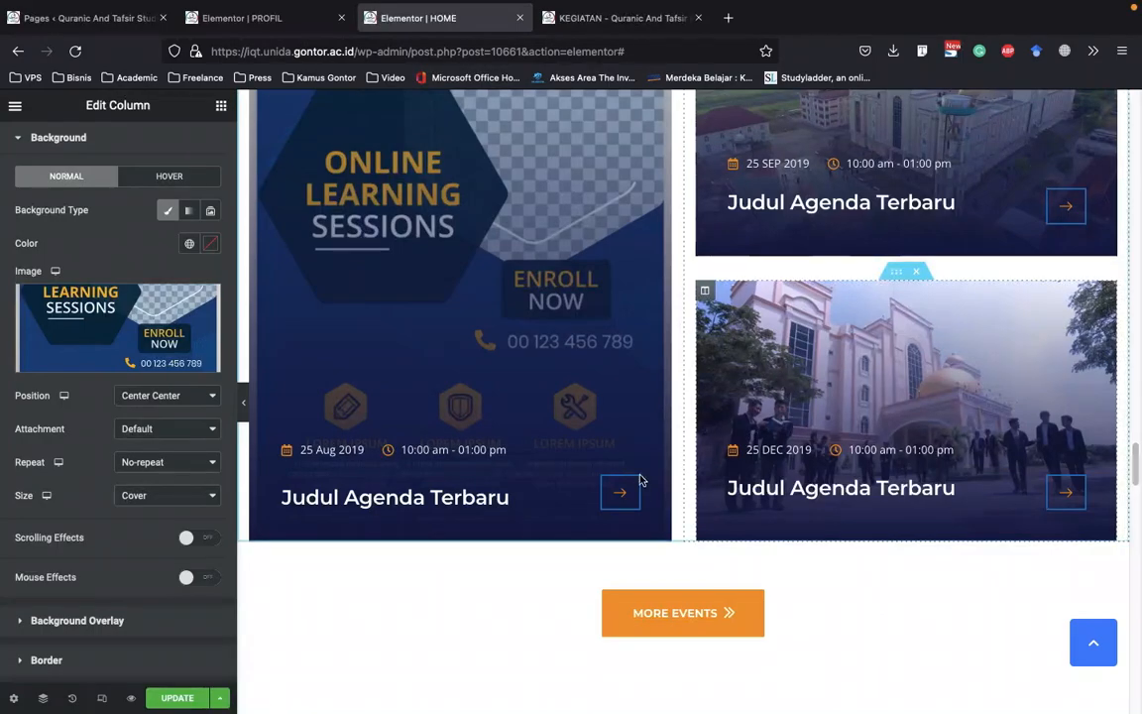
Examine the text, link and icon settings of the MORE EVENTS button below the agenda cards
{"action": "scroll", "coordinate": [624, 496], "scroll_direction": "up", "scroll_amount": 2}
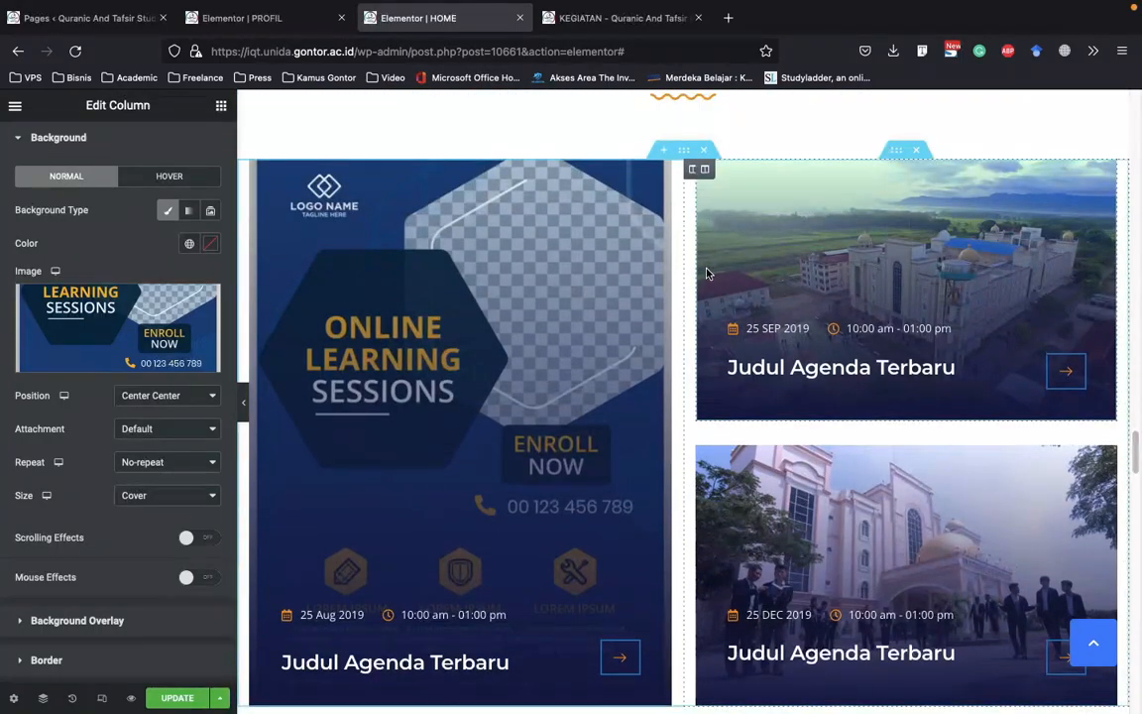
{"action": "scroll", "coordinate": [774, 396], "scroll_direction": "down", "scroll_amount": 5}
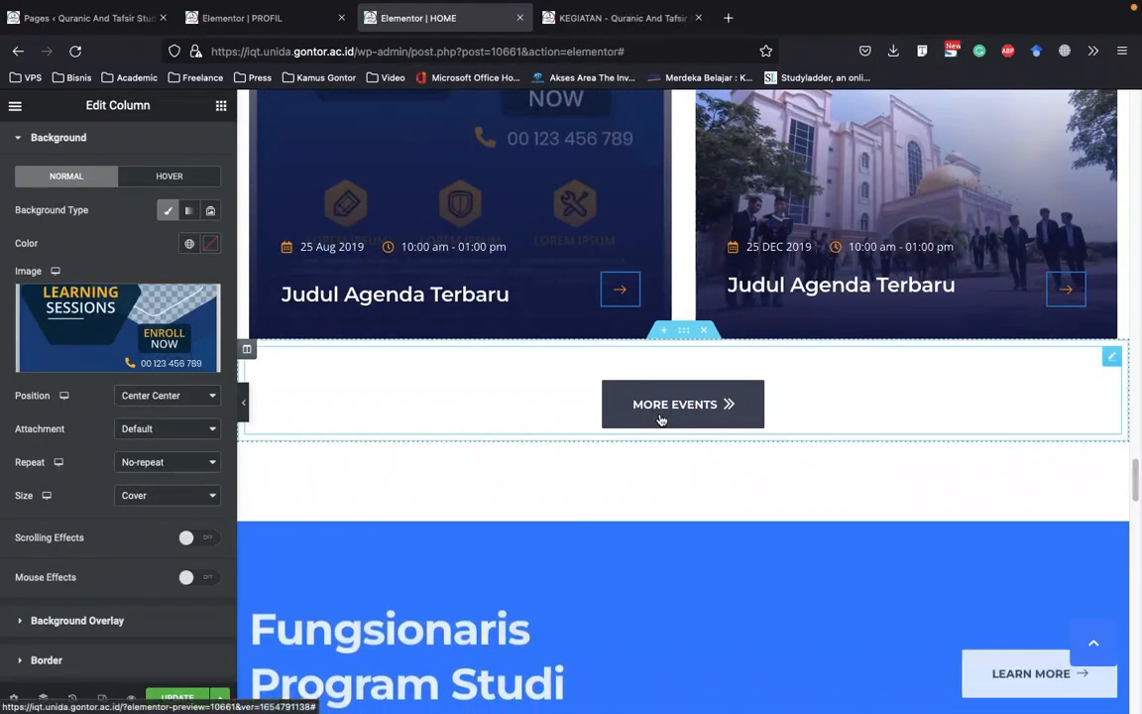
{"action": "left_click", "coordinate": [658, 407]}
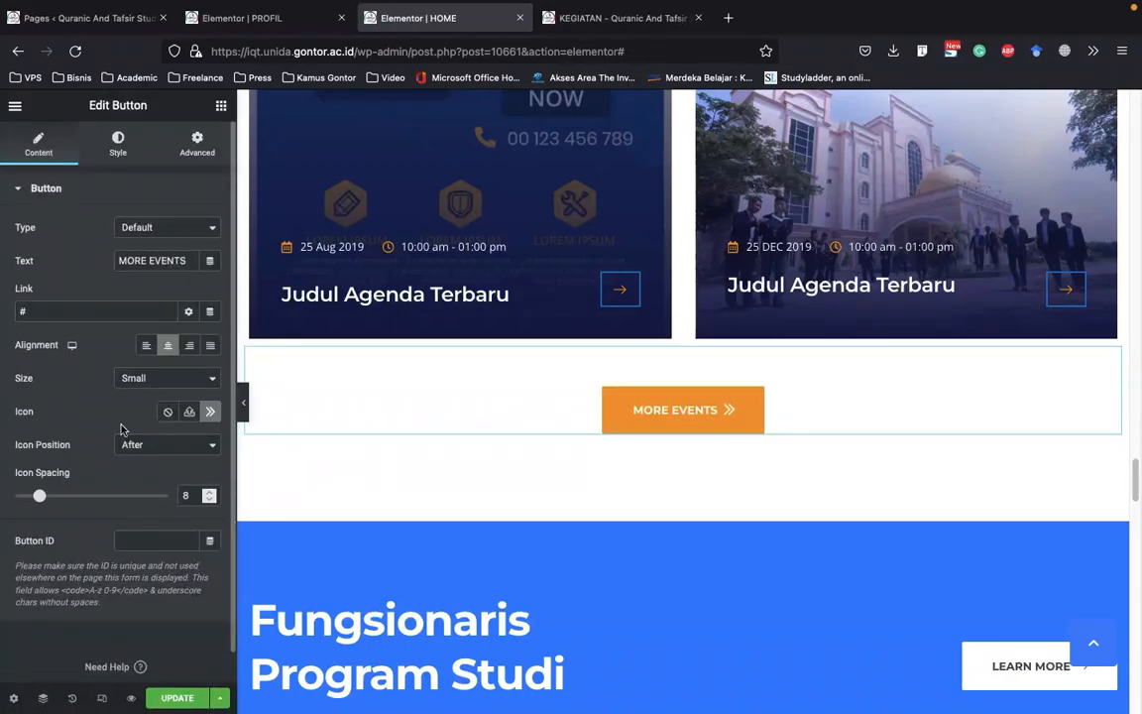
{"action": "scroll", "coordinate": [122, 405], "scroll_direction": "down", "scroll_amount": 1}
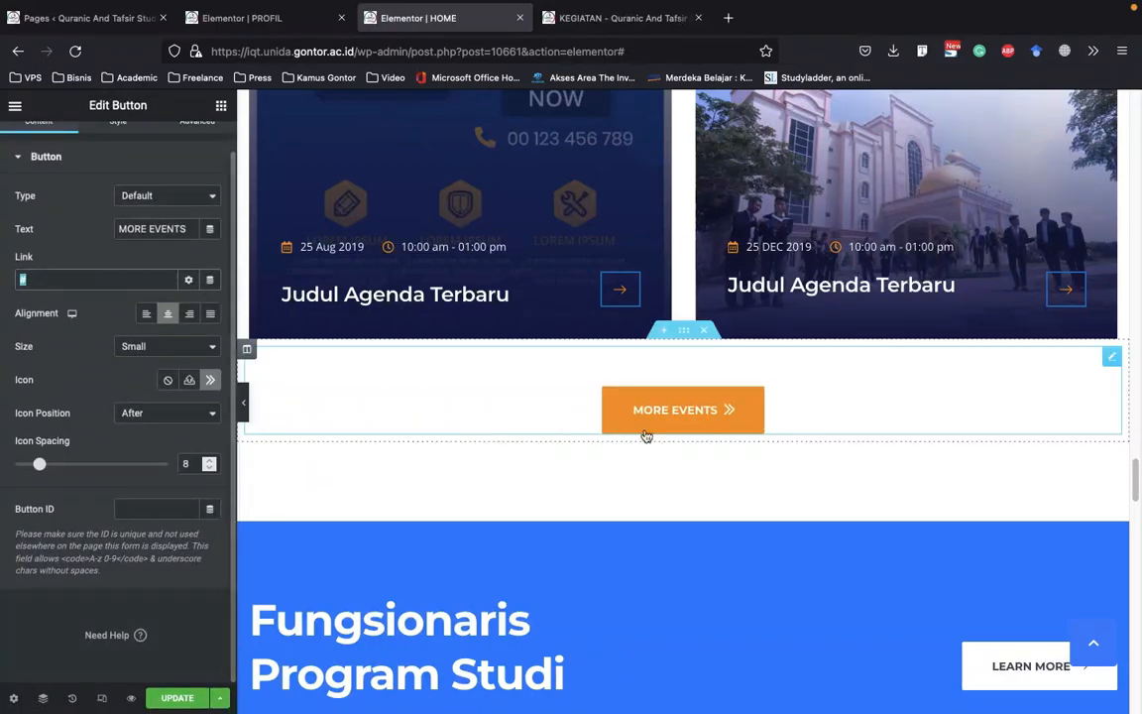
Examine the Fungsionaris Program Studi section and the name overlays on its team member cards
{"action": "scroll", "coordinate": [701, 428], "scroll_direction": "down", "scroll_amount": 3}
{"action": "scroll", "coordinate": [486, 439], "scroll_direction": "down", "scroll_amount": 3}
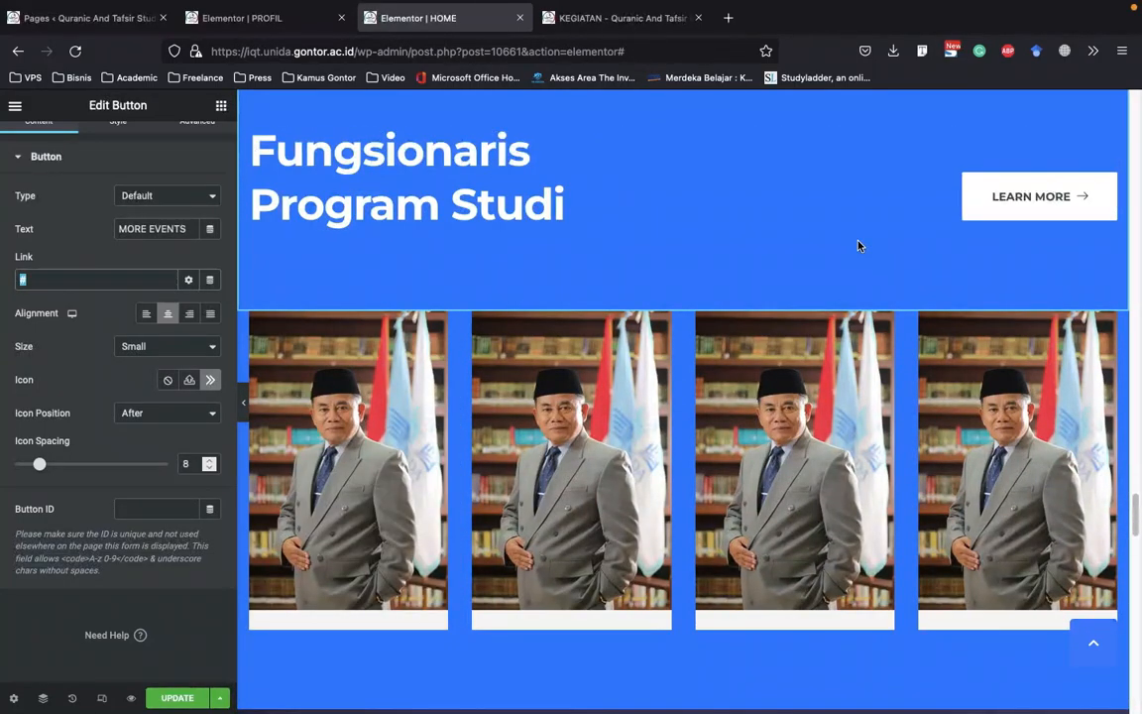
{"action": "scroll", "coordinate": [418, 345], "scroll_direction": "down", "scroll_amount": 1}
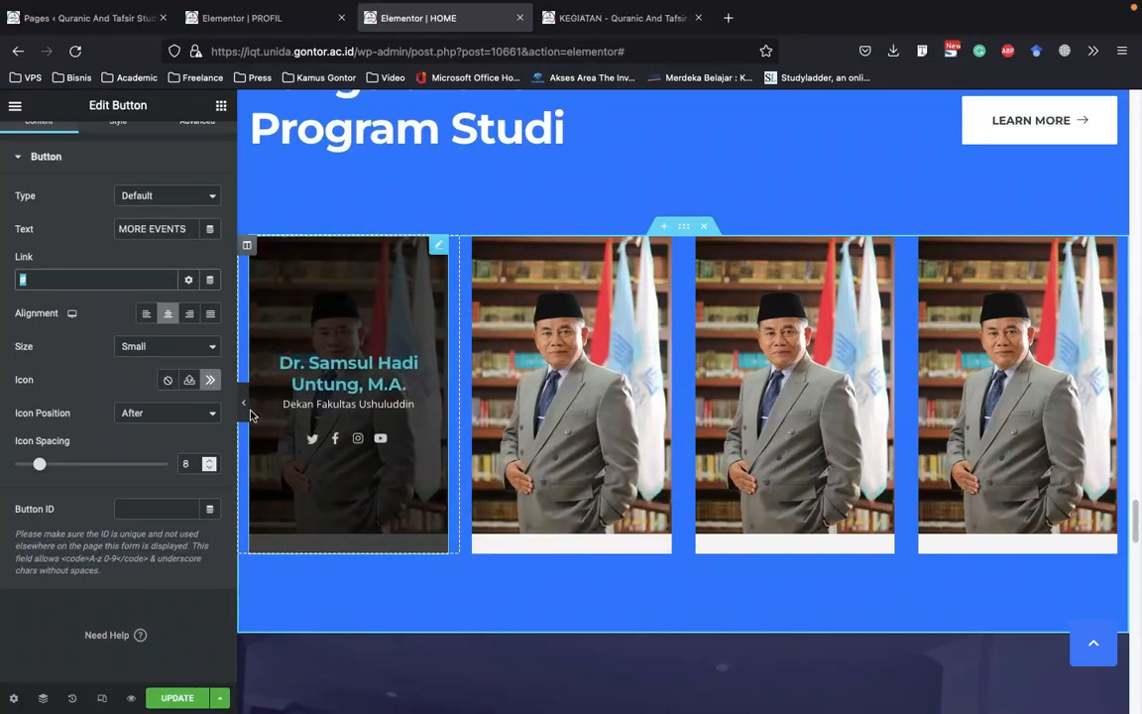
{"action": "scroll", "coordinate": [565, 328], "scroll_direction": "down", "scroll_amount": 3}
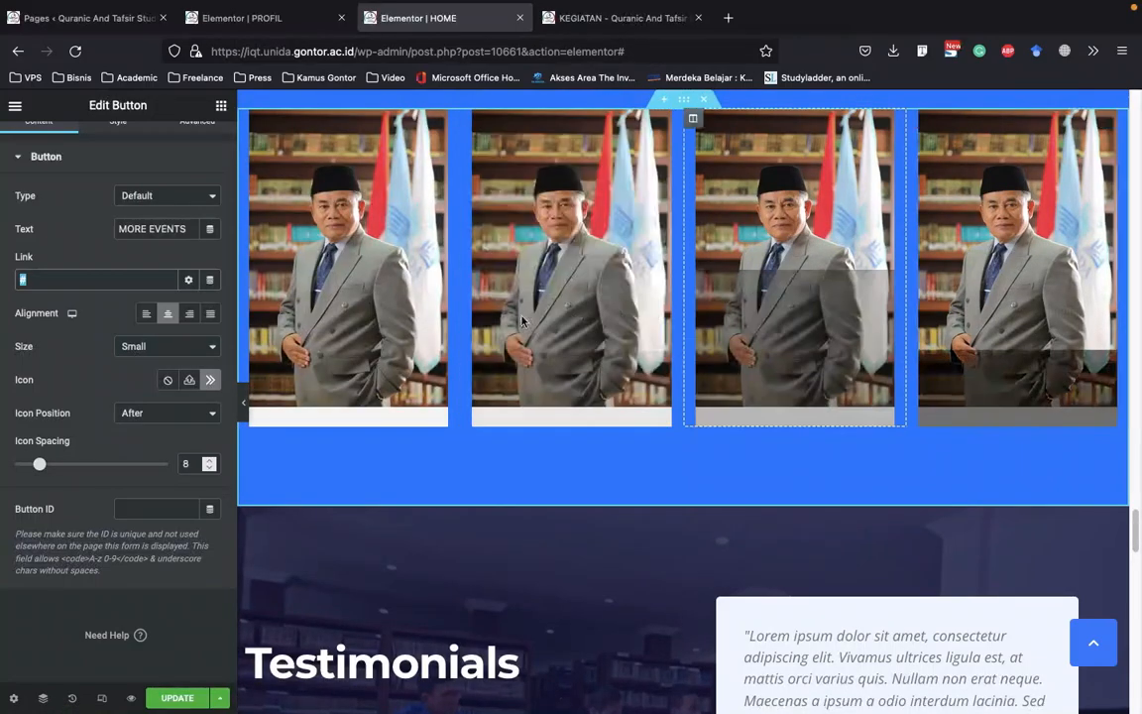
{"action": "scroll", "coordinate": [852, 349], "scroll_direction": "up", "scroll_amount": 1}
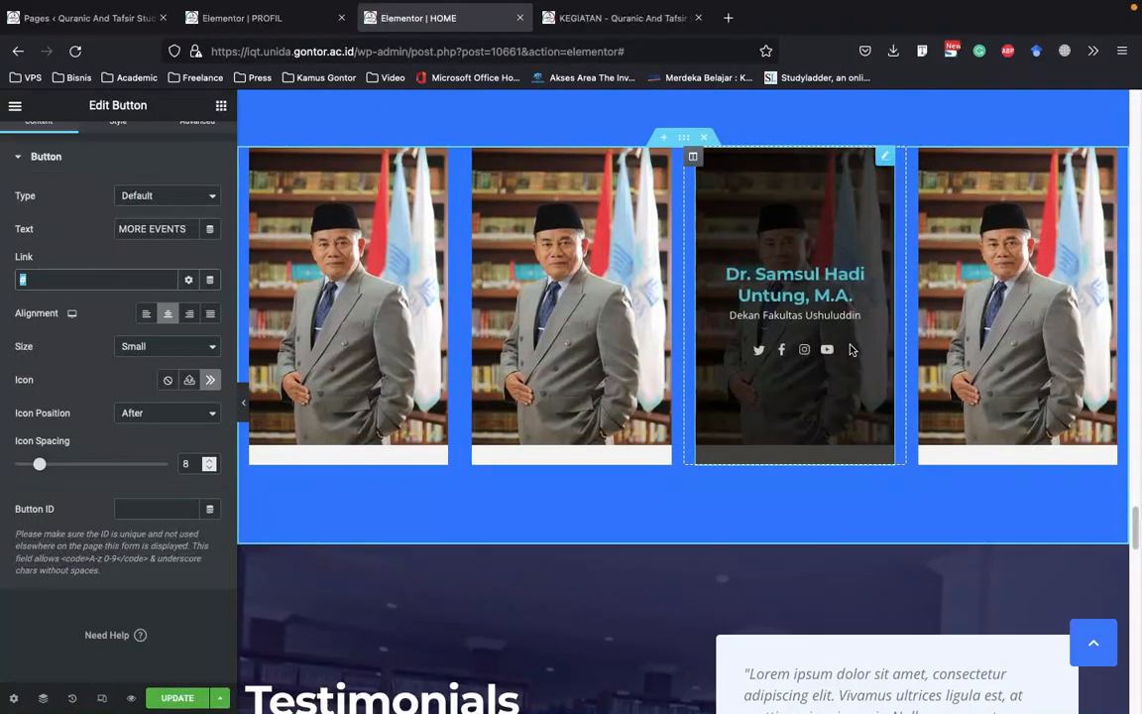
{"action": "scroll", "coordinate": [852, 349], "scroll_direction": "up", "scroll_amount": 1}
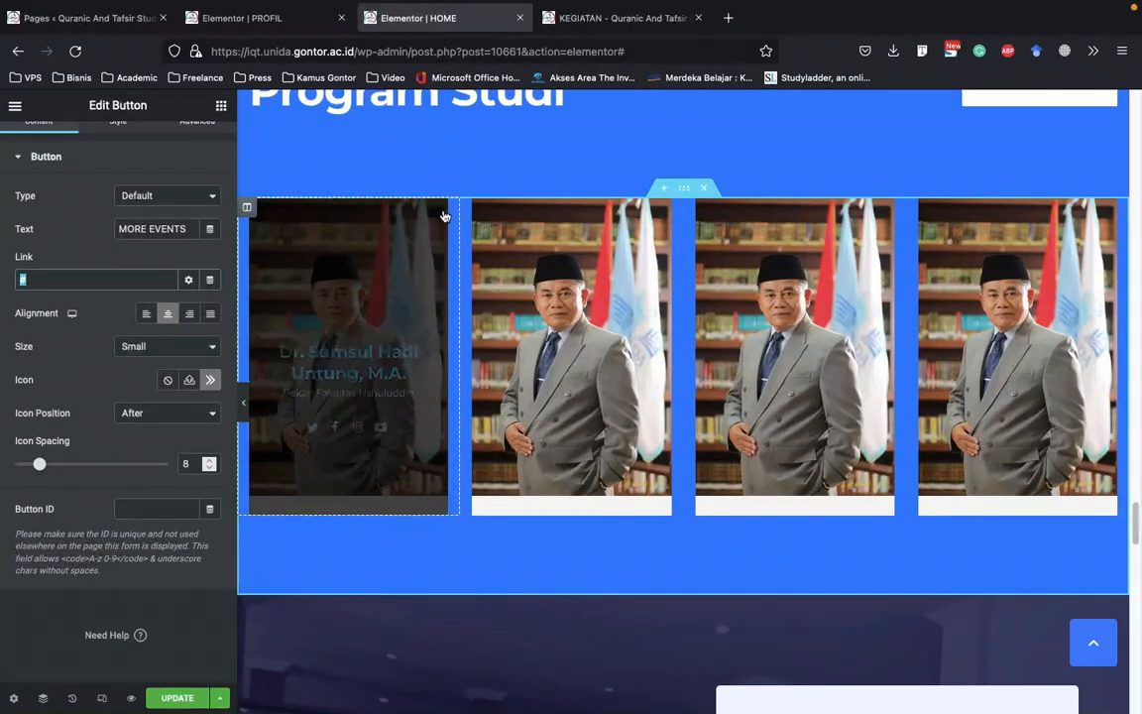
Replace the first Fungsionaris team member's image with the fourth portrait in the media library's second row
{"action": "right_click", "coordinate": [444, 216]}
{"action": "left_click", "coordinate": [493, 227]}
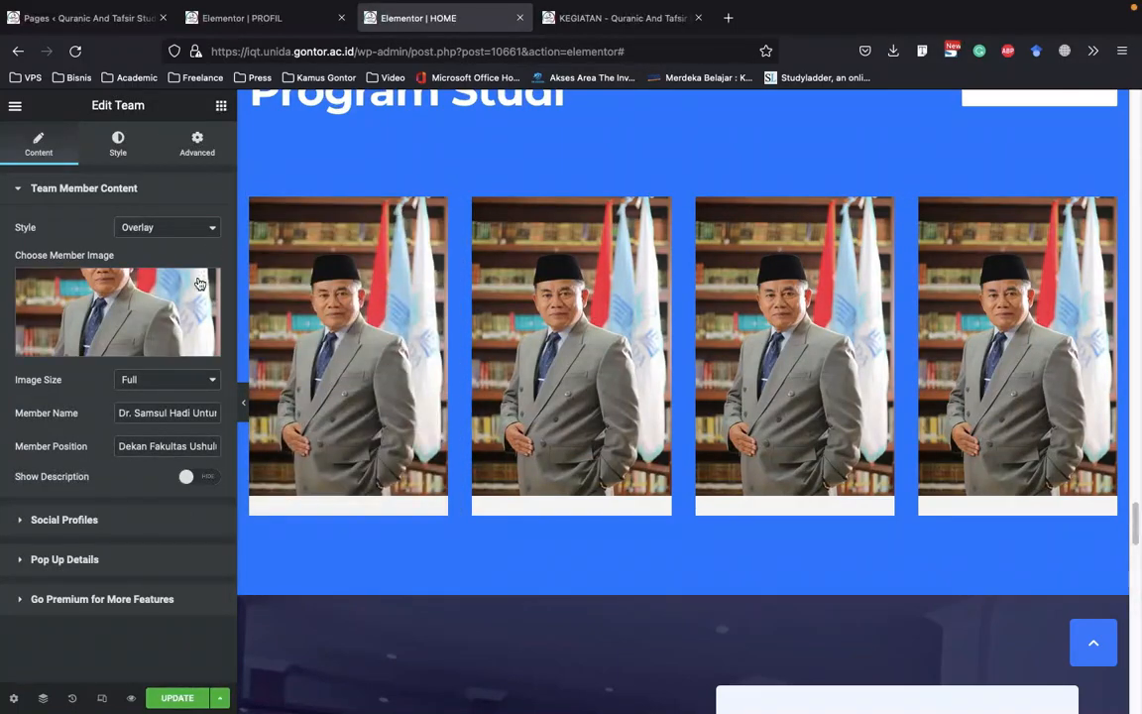
{"action": "mouse_move", "coordinate": [142, 310]}
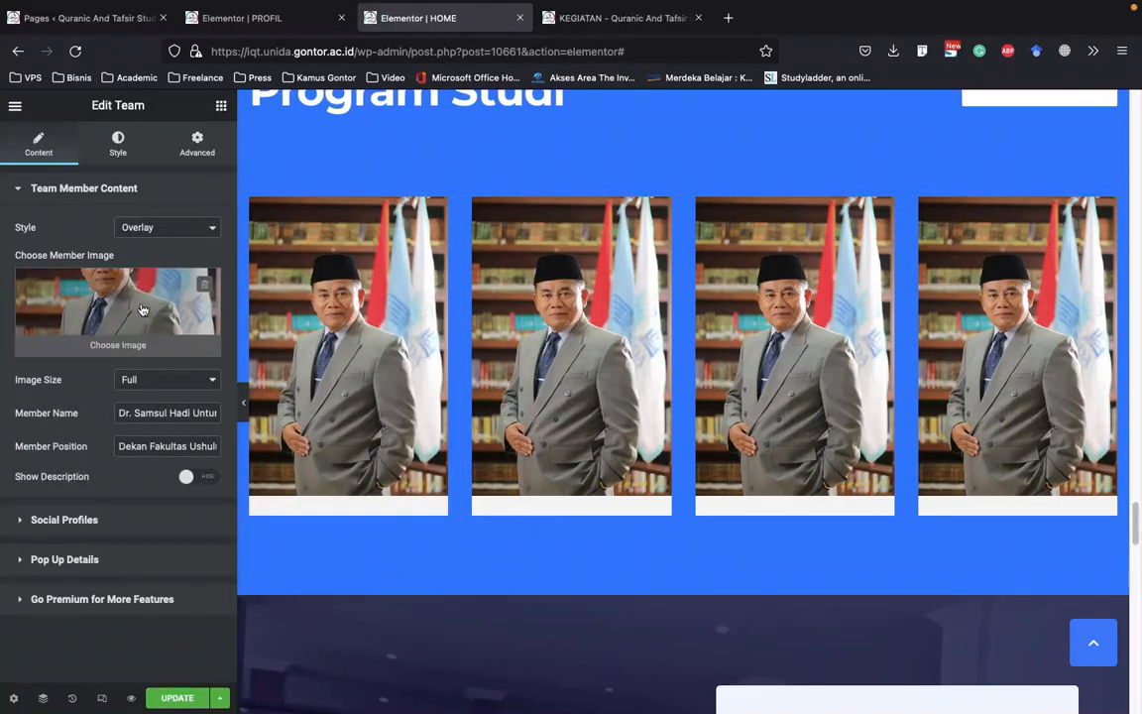
{"action": "left_click", "coordinate": [139, 306]}
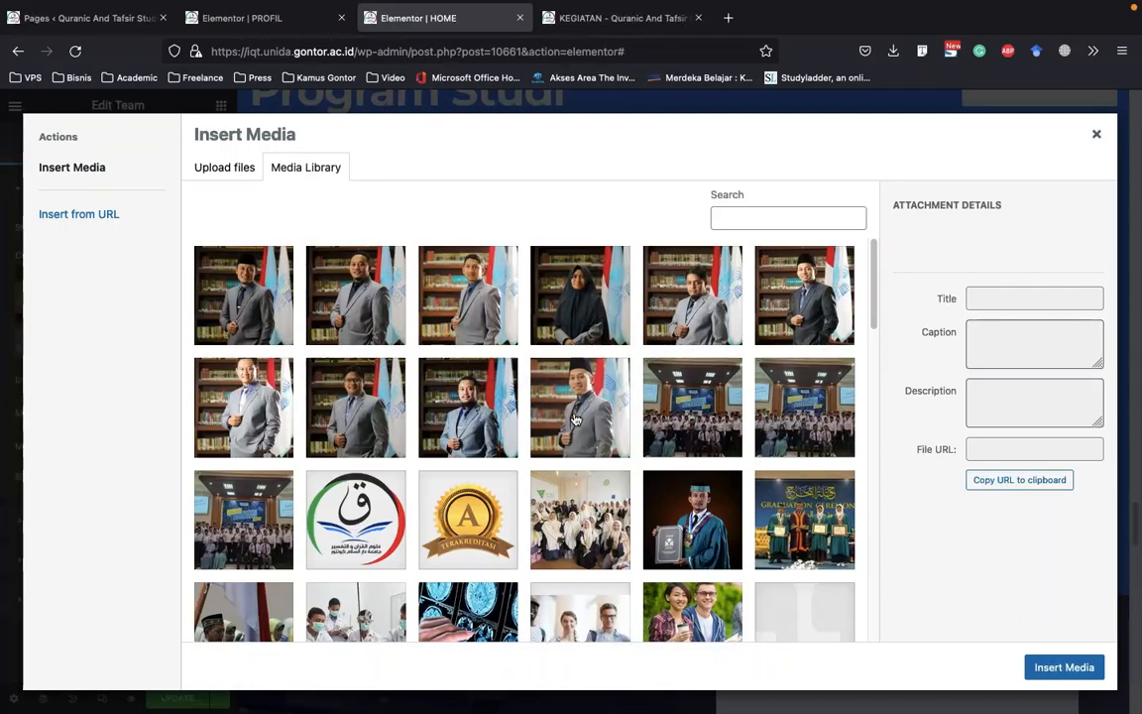
{"action": "left_click", "coordinate": [607, 420]}
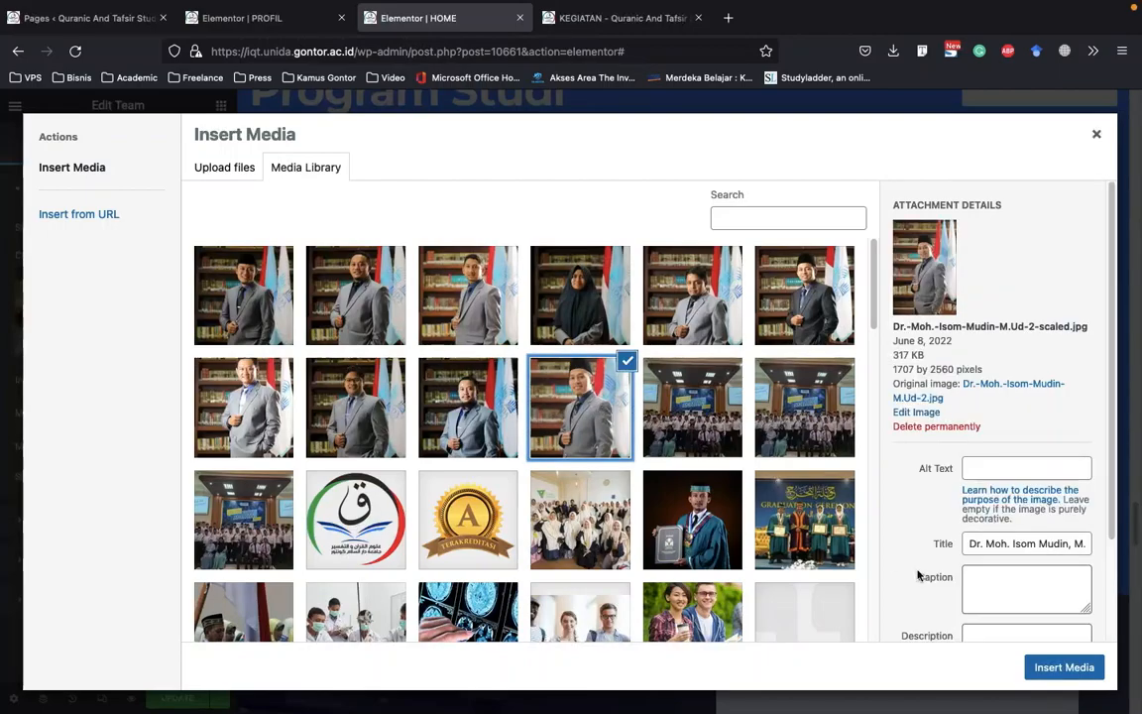
{"action": "left_click", "coordinate": [1064, 667]}
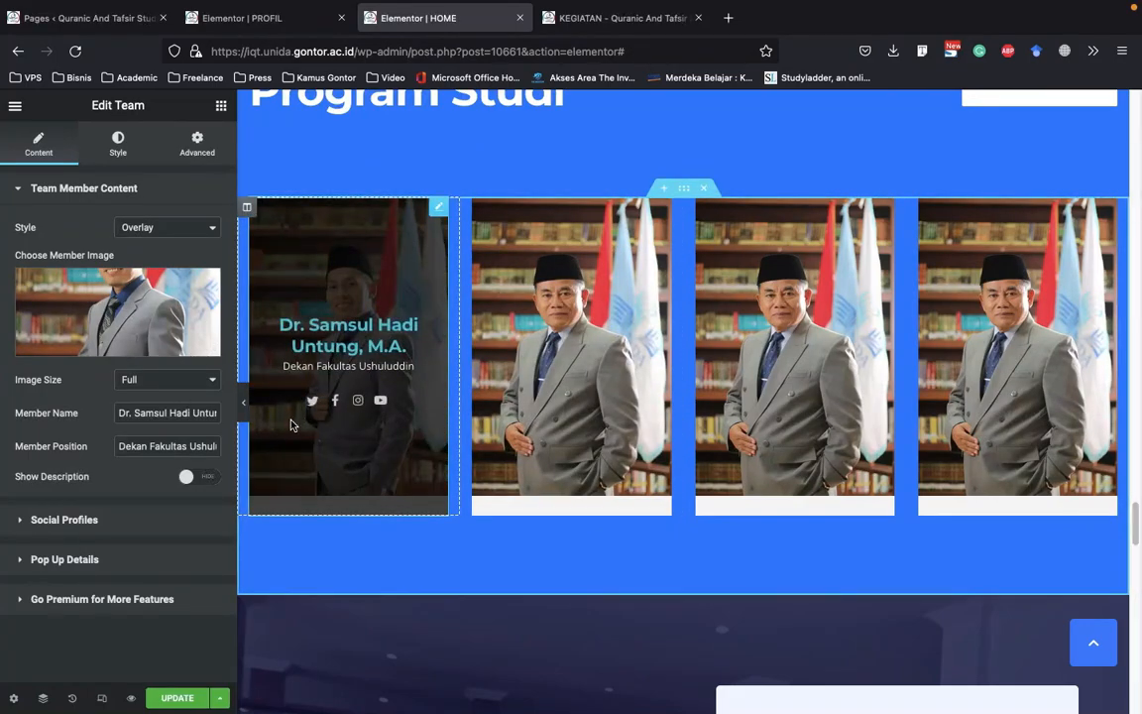
Replace the first Fungsionaris team member's name, keeping the academic titles, and set the position to Wakil Dekan Ushuluddin
{"action": "mouse_move", "coordinate": [120, 417]}
{"action": "left_mouse_down"}
{"action": "mouse_move", "coordinate": [240, 413]}
{"action": "mouse_move", "coordinate": [97, 410]}
{"action": "mouse_move", "coordinate": [140, 416]}
{"action": "left_mouse_up"}
{"action": "left_click", "coordinate": [190, 421]}
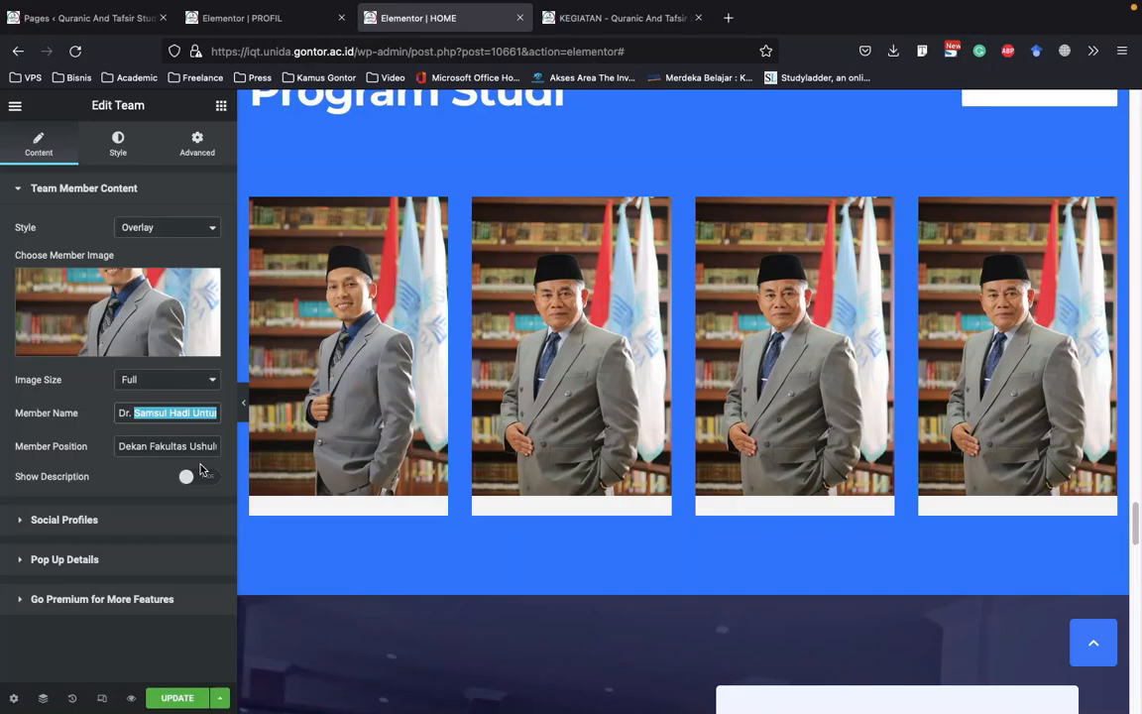
{"action": "type", "text": "Isomuddin, M.A."}
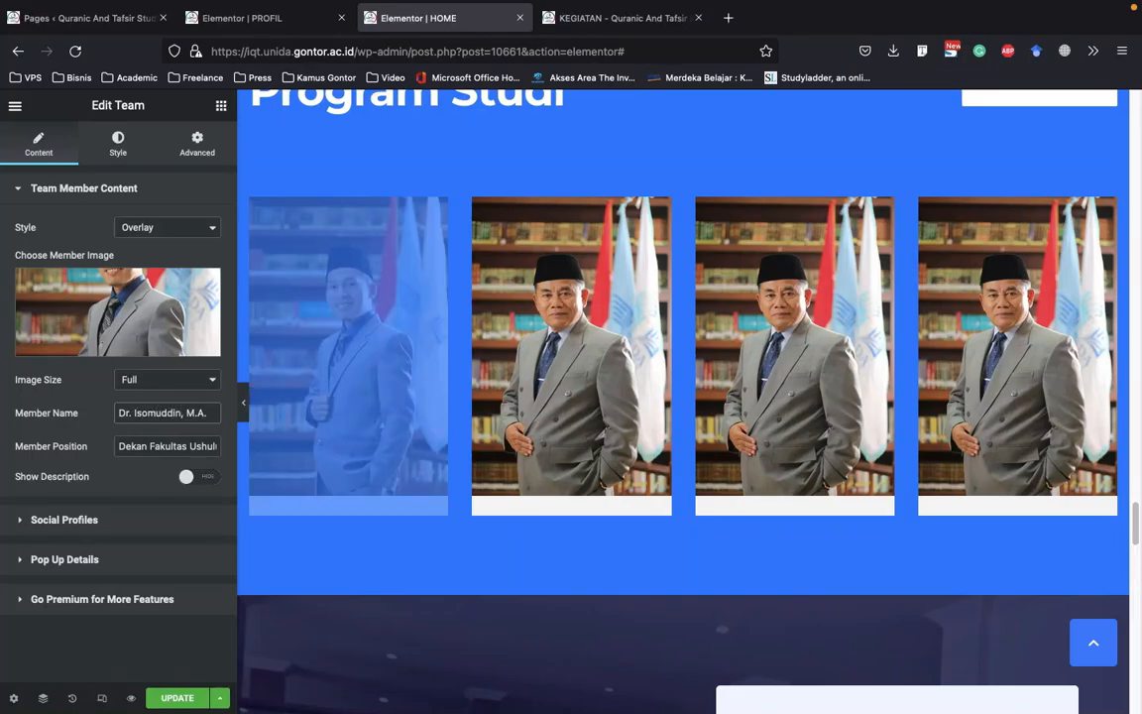
{"action": "double_click", "coordinate": [132, 446]}
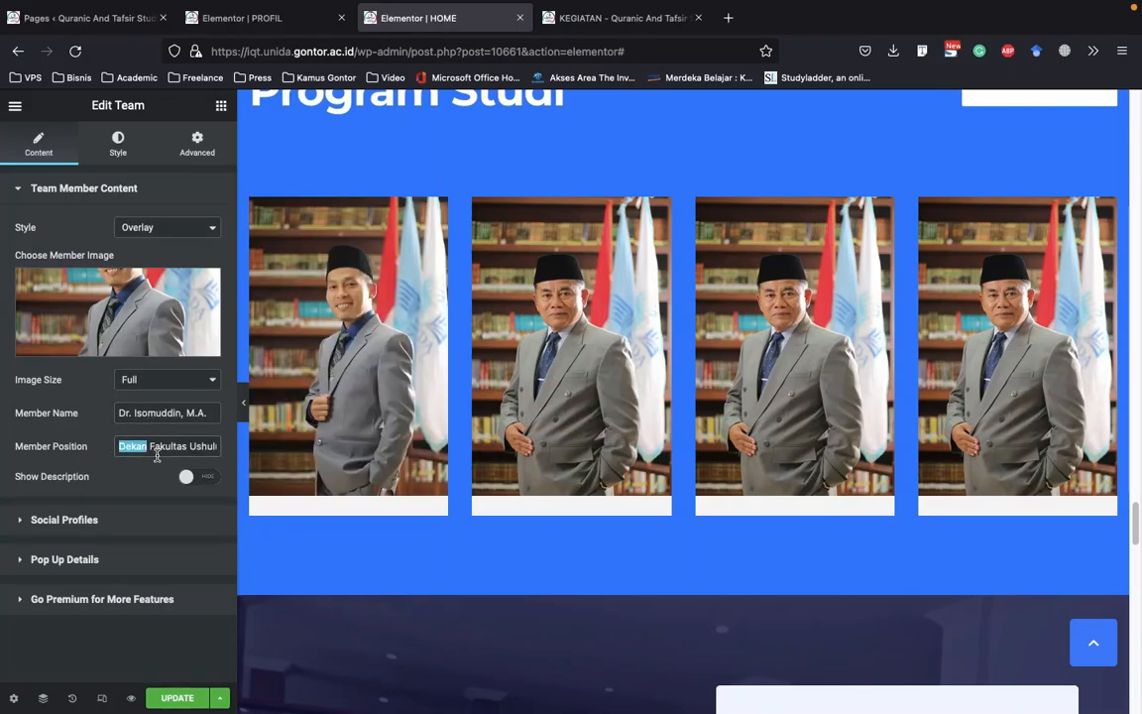
{"action": "type", "text": "Wakil"}
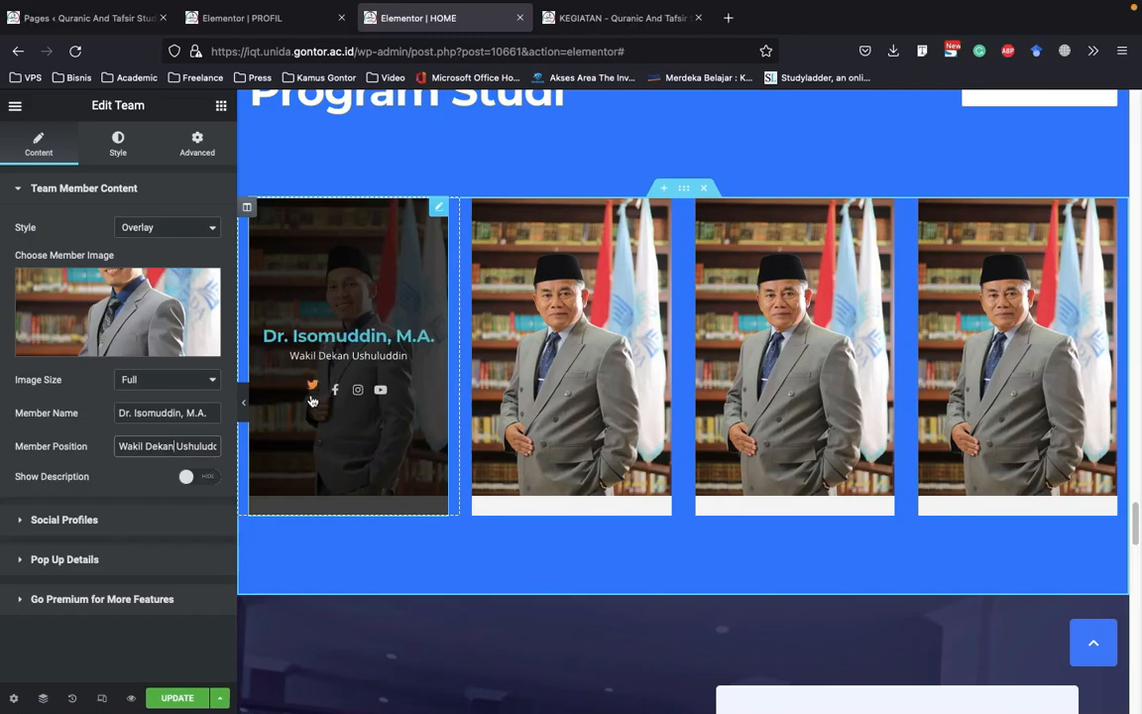
Examine the icon and link settings of the first team member's Twitter, Facebook and Instagram social profiles
{"action": "left_click", "coordinate": [172, 506]}
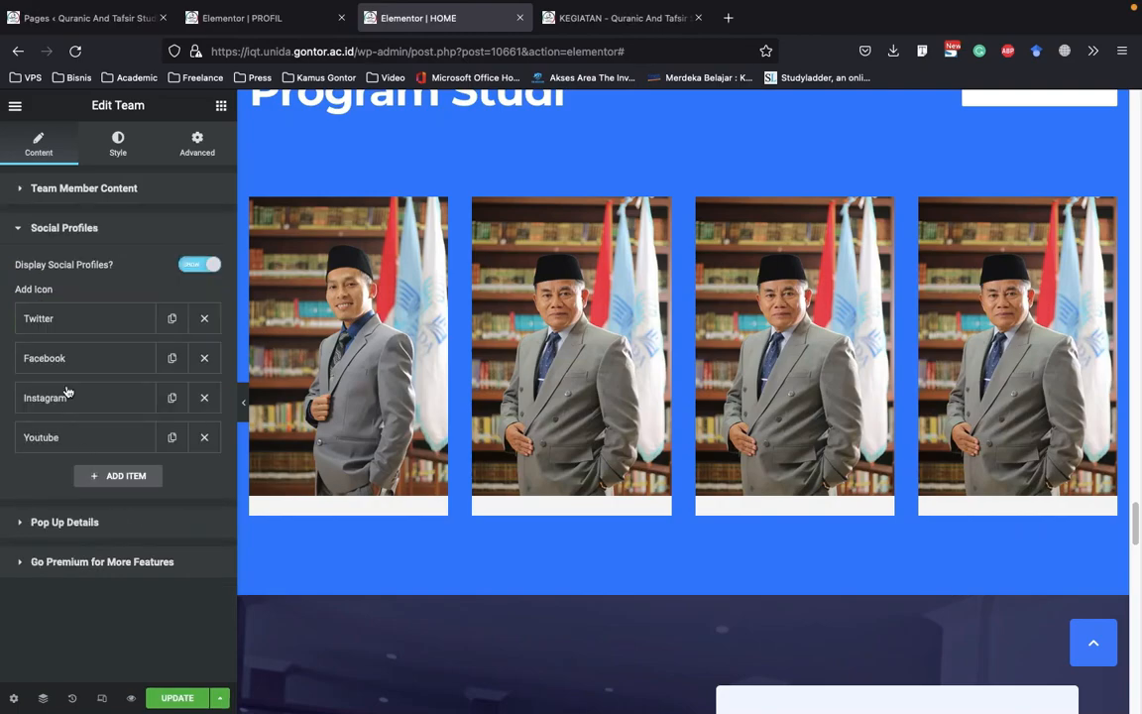
{"action": "left_click", "coordinate": [97, 328]}
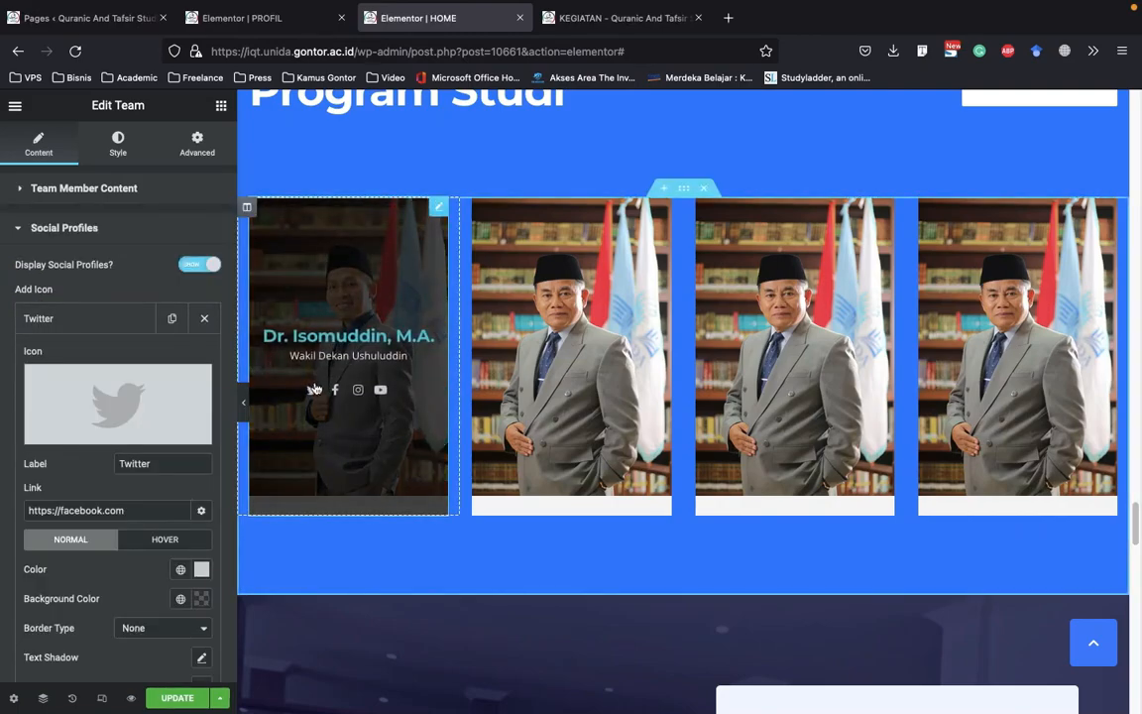
{"action": "left_click", "coordinate": [150, 510]}
{"action": "scroll", "coordinate": [169, 504], "scroll_direction": "down", "scroll_amount": 1}
{"action": "left_click_drag", "start_coordinate": [155, 448], "coordinate": [9, 445]}
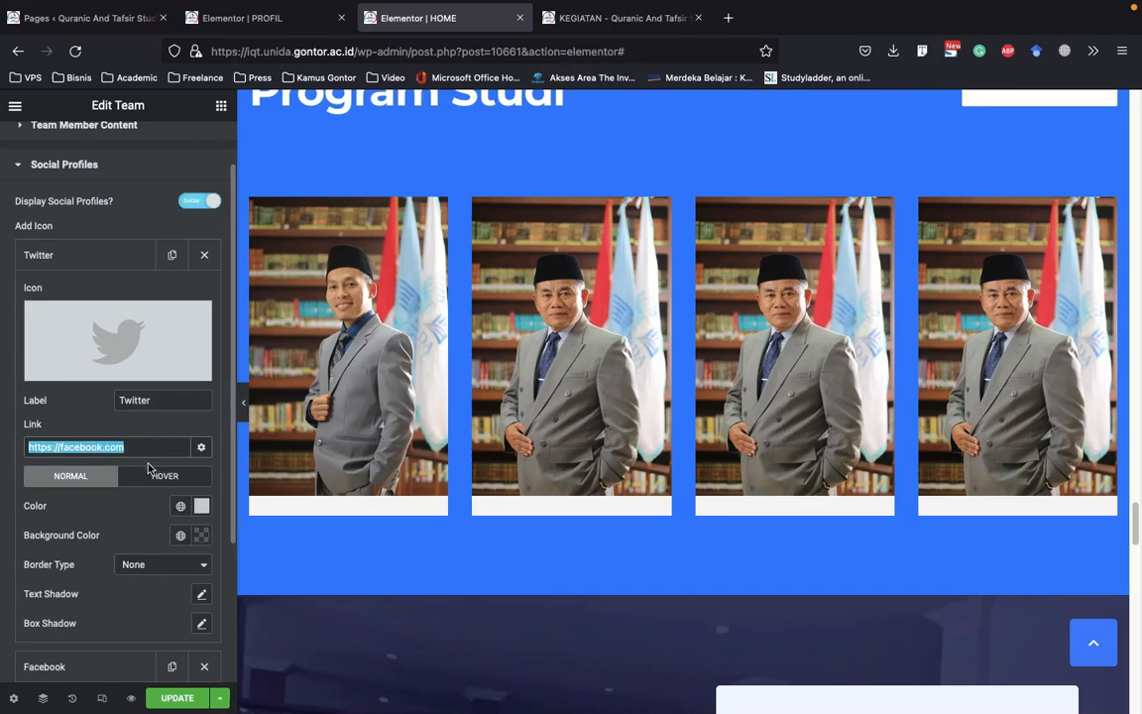
{"action": "left_click", "coordinate": [94, 255]}
{"action": "left_click", "coordinate": [97, 296]}
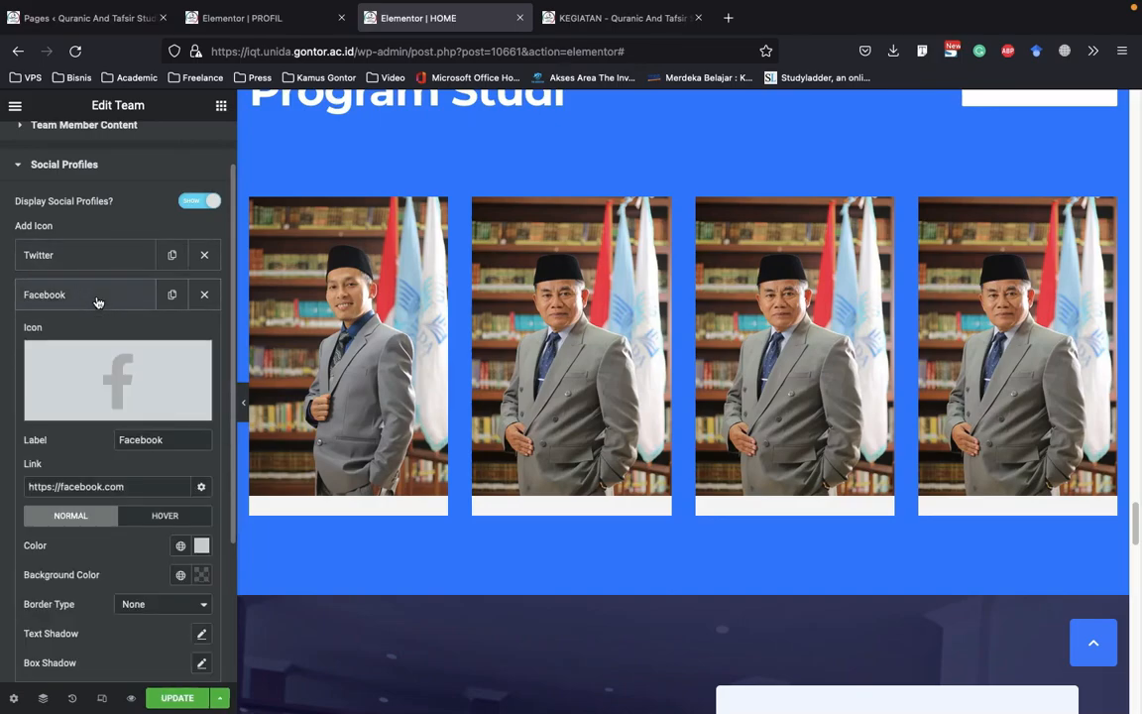
{"action": "left_click_drag", "start_coordinate": [123, 485], "coordinate": [26, 479]}
{"action": "left_click", "coordinate": [71, 294]}
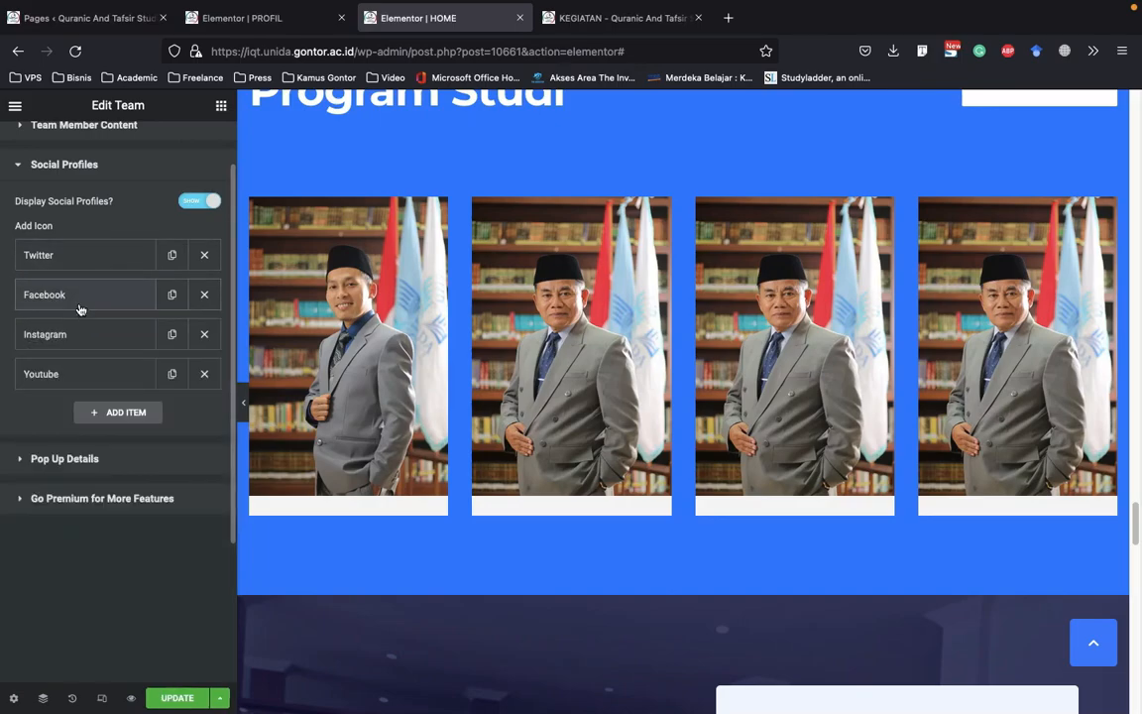
{"action": "left_click", "coordinate": [107, 337]}
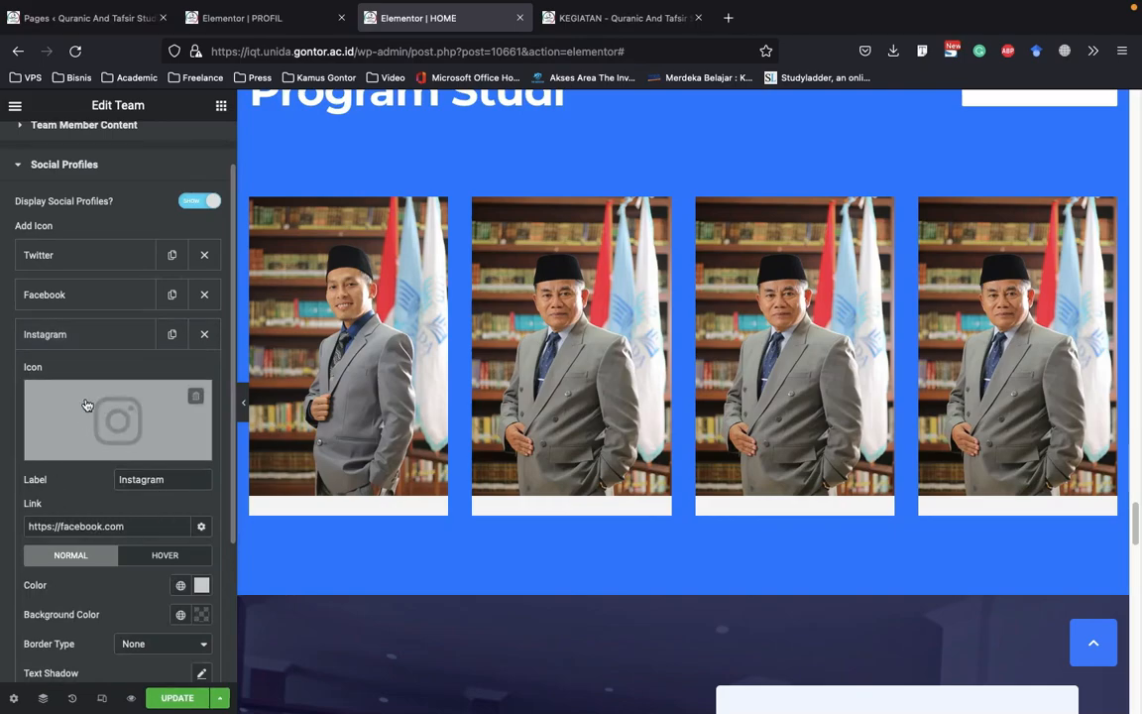
{"action": "left_click", "coordinate": [104, 336]}
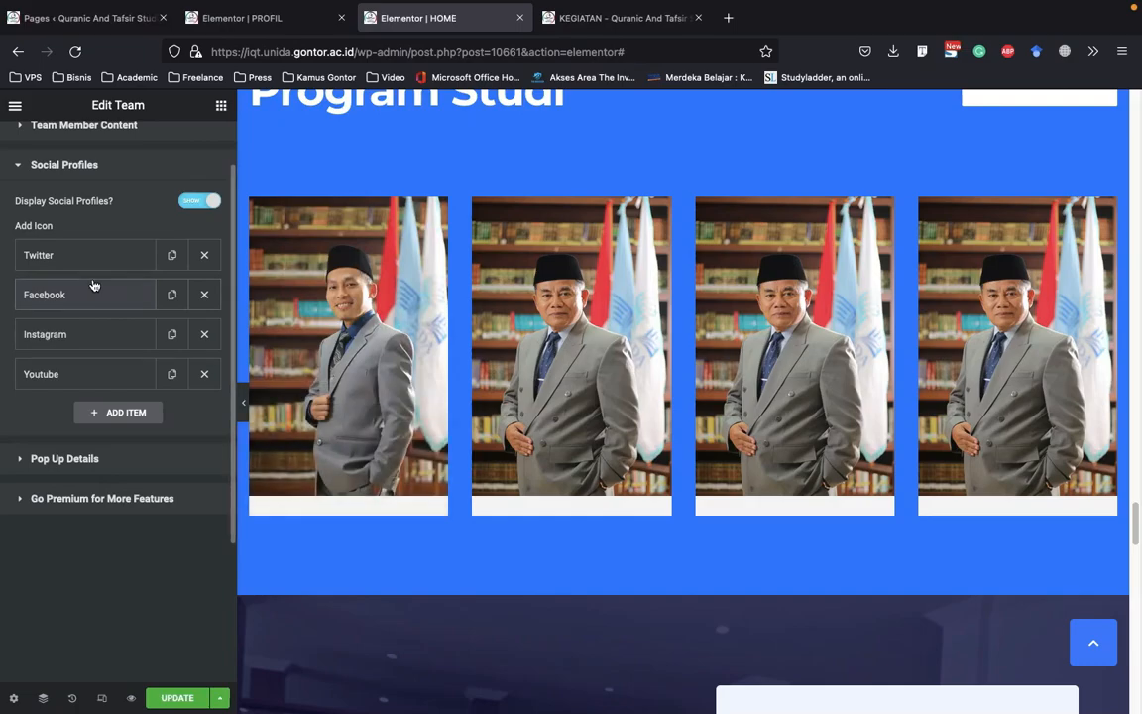
Hide the social profiles on the first team member's card and check its overlay
{"action": "mouse_move", "coordinate": [339, 390]}
{"action": "left_click", "coordinate": [192, 203]}
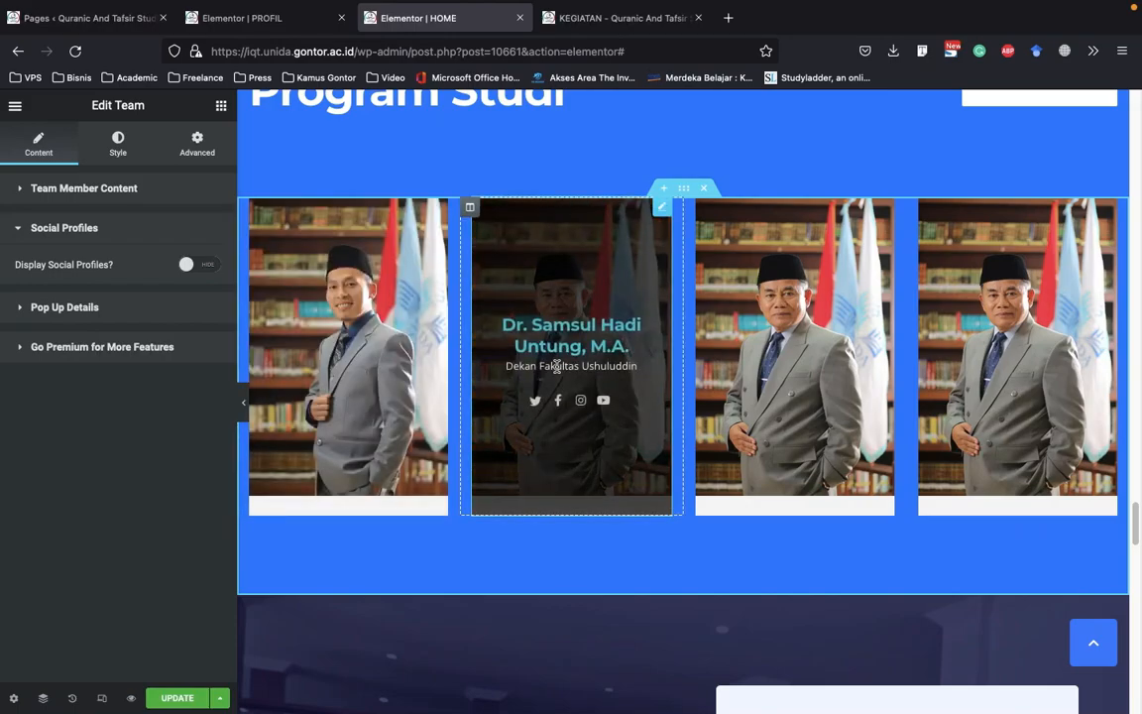
{"action": "scroll", "coordinate": [412, 389], "scroll_direction": "down", "scroll_amount": 2}
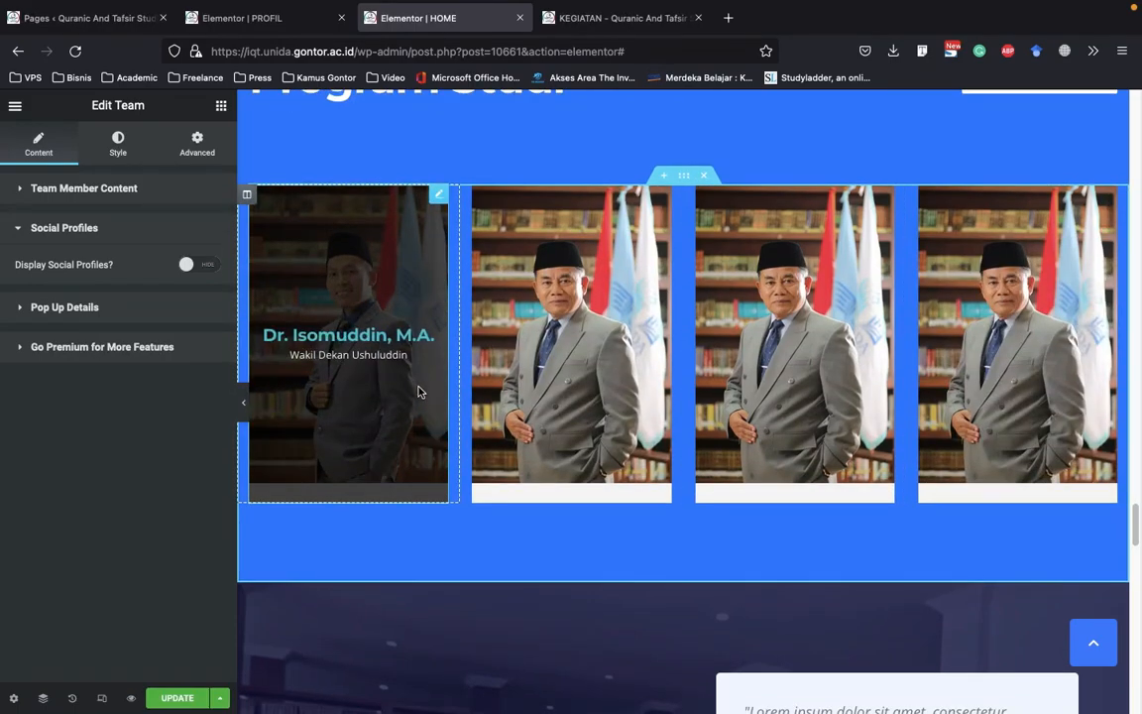
Examine the Testimonials section's description text and the content settings of its TRACER ALUMNI button
{"action": "scroll", "coordinate": [433, 393], "scroll_direction": "down", "scroll_amount": 5}
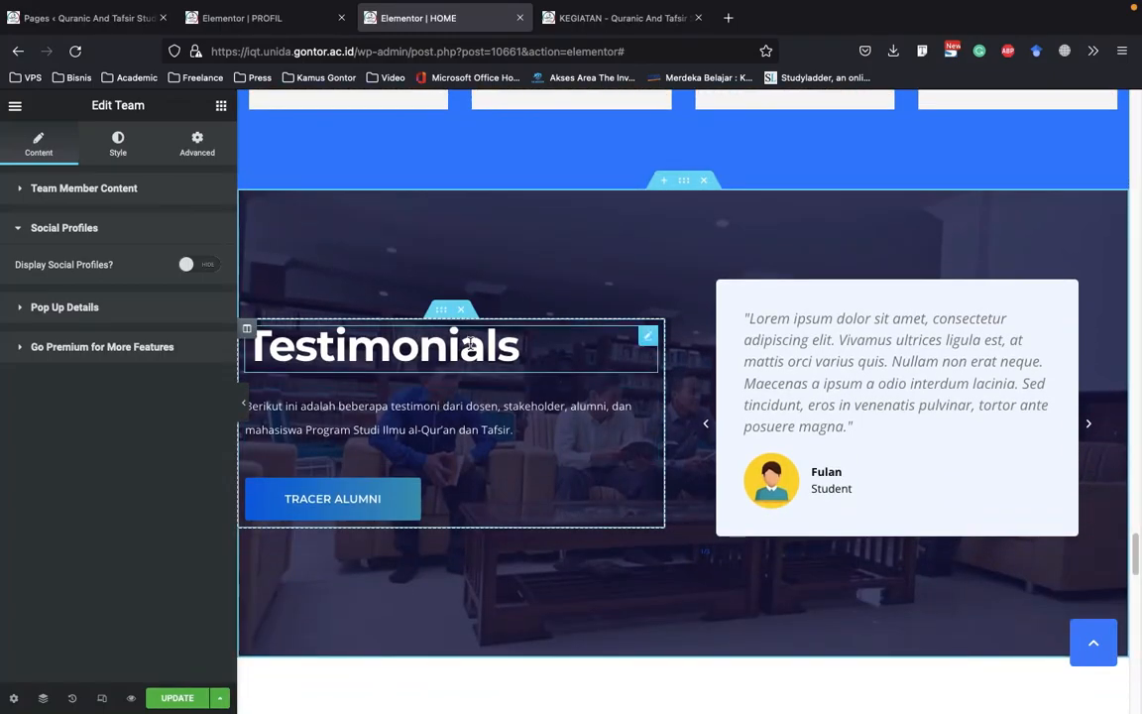
{"action": "scroll", "coordinate": [478, 359], "scroll_direction": "down", "scroll_amount": 1}
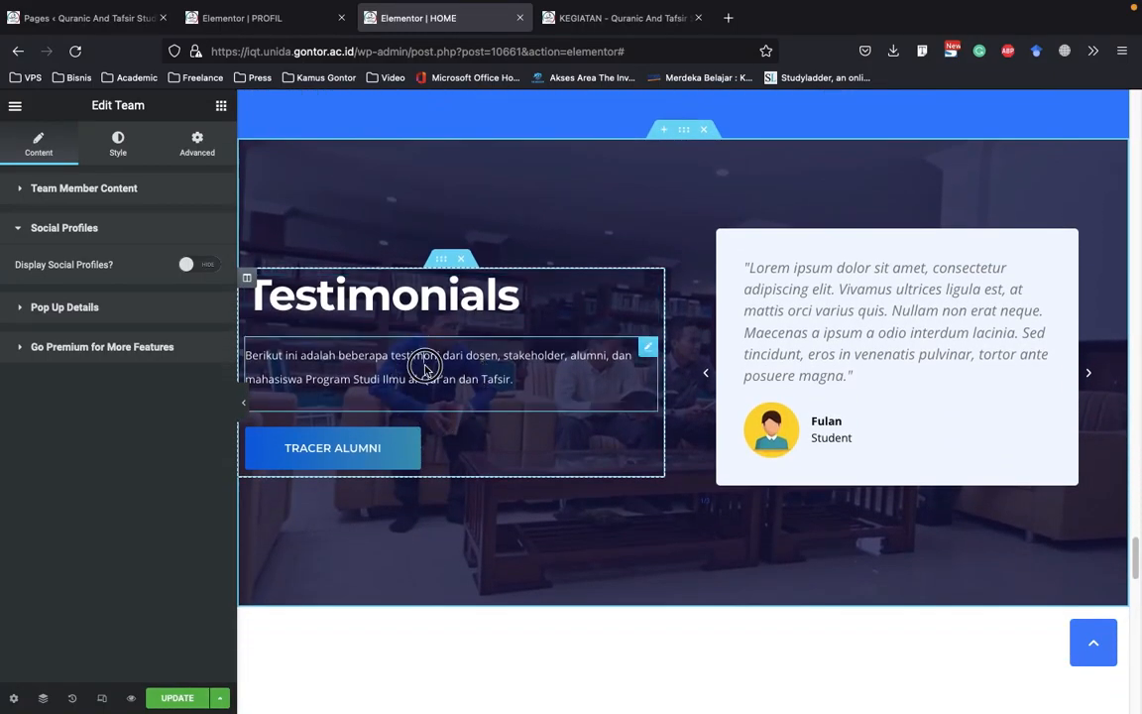
{"action": "left_click", "coordinate": [466, 382]}
{"action": "left_click", "coordinate": [377, 448]}
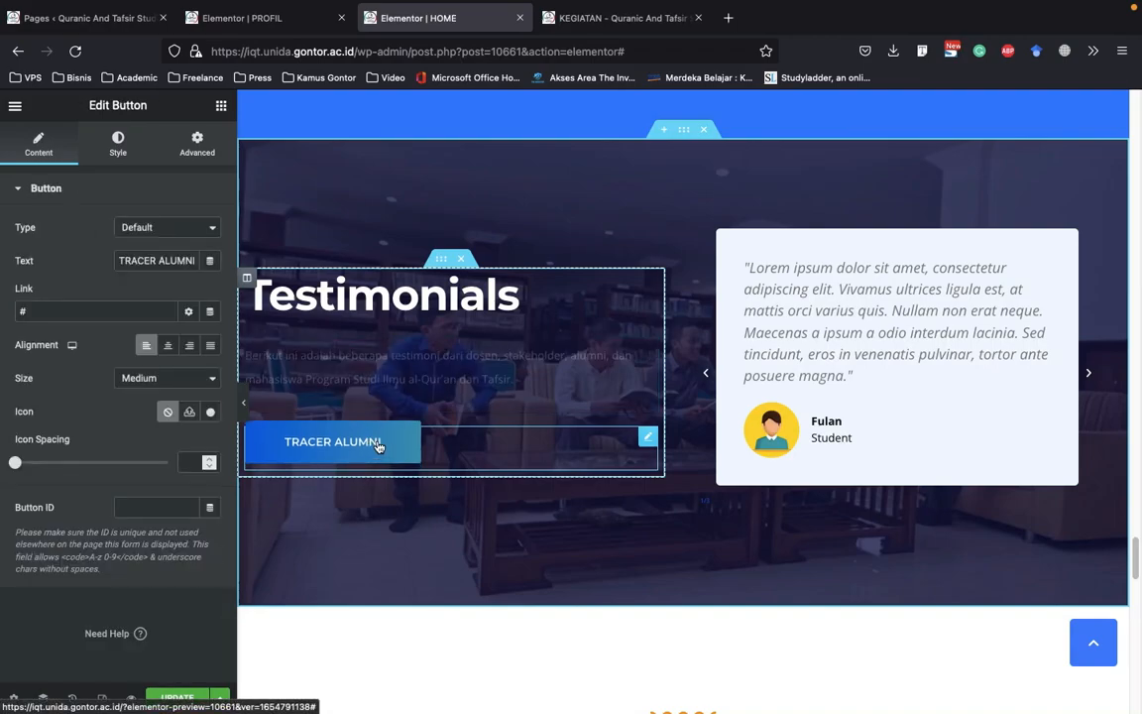
Examine the TRACER ALUMNI button's style settings, including the first color of its gradient background
{"action": "left_click", "coordinate": [118, 147]}
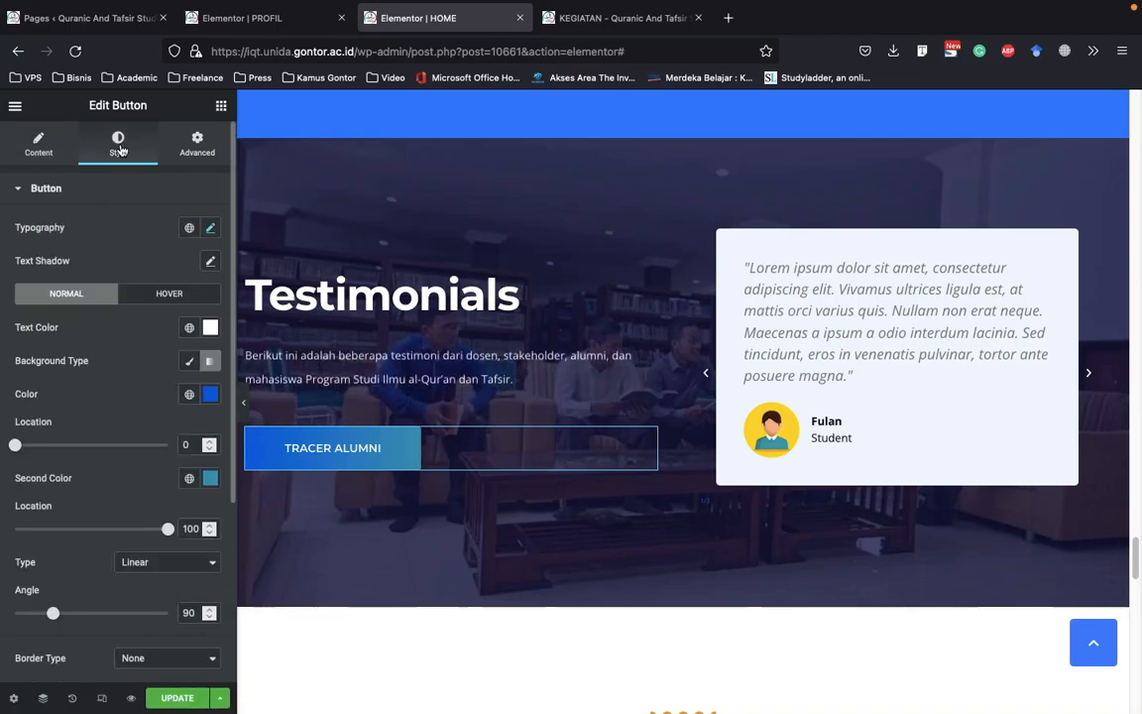
{"action": "scroll", "coordinate": [116, 402], "scroll_direction": "down", "scroll_amount": 1}
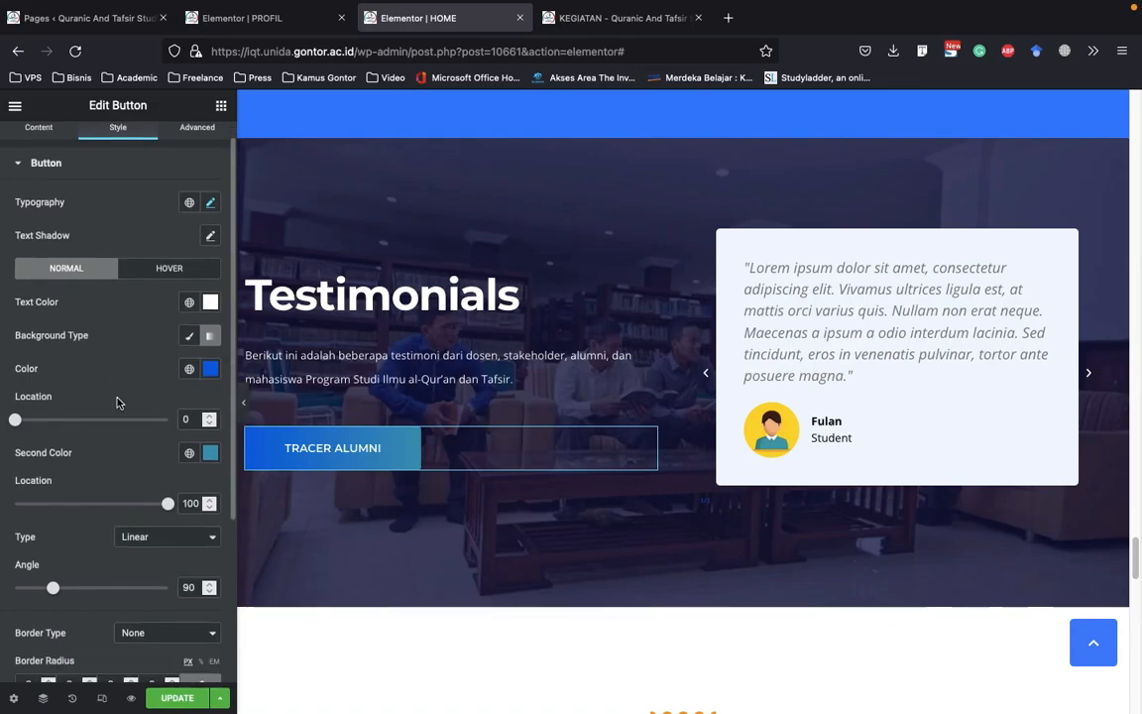
{"action": "scroll", "coordinate": [100, 186], "scroll_direction": "up", "scroll_amount": 1}
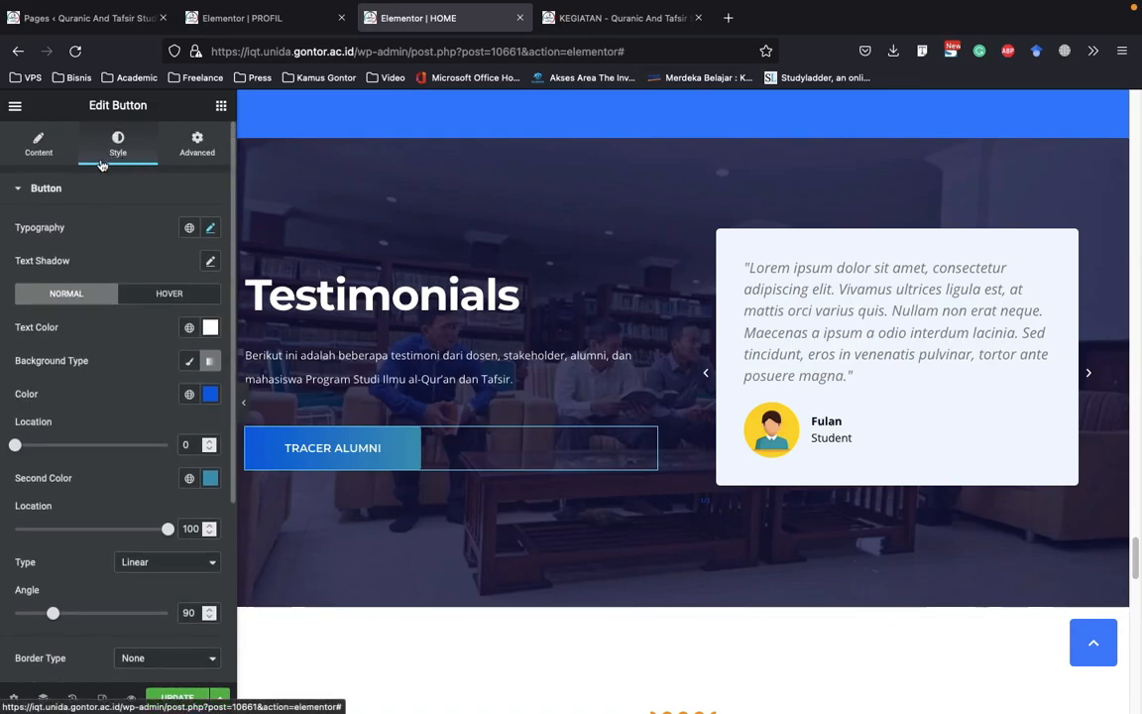
{"action": "scroll", "coordinate": [66, 381], "scroll_direction": "down", "scroll_amount": 1}
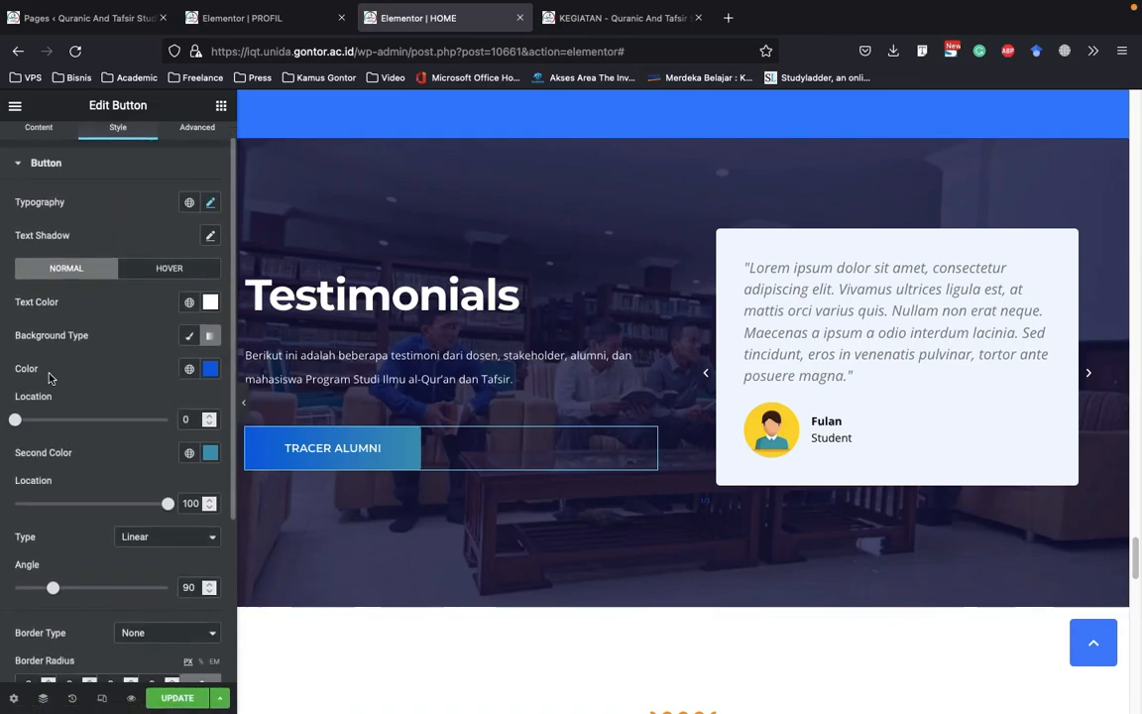
{"action": "left_click", "coordinate": [211, 370]}
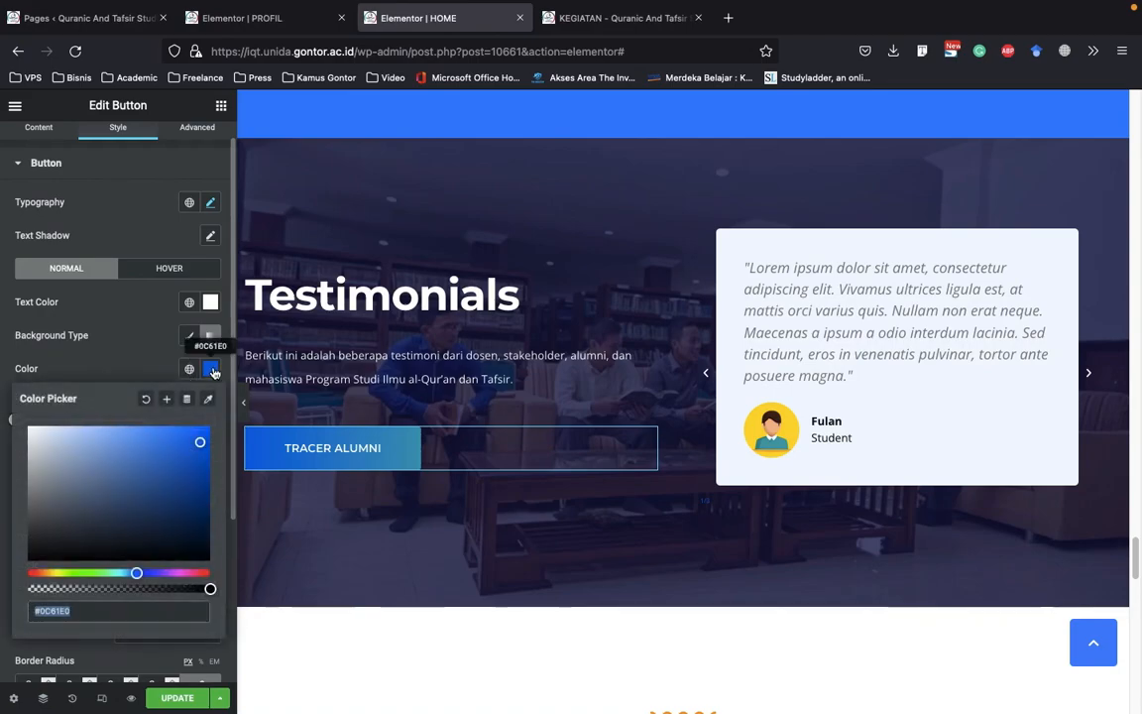
{"action": "left_click", "coordinate": [212, 369]}
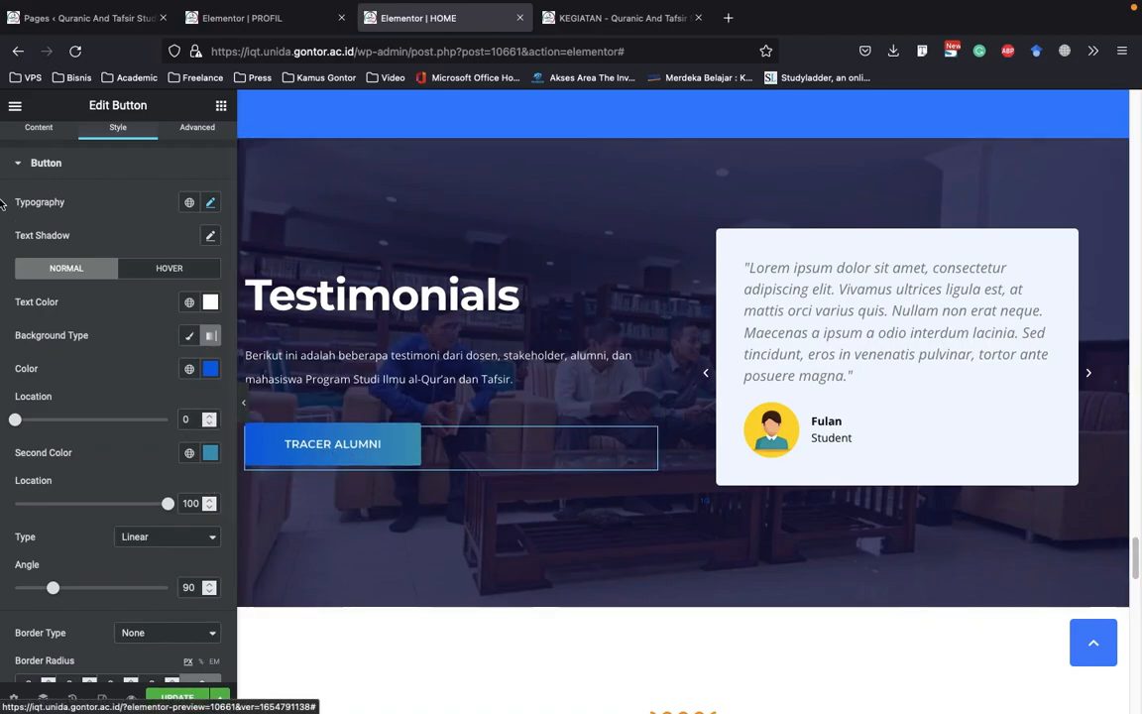
{"action": "left_click", "coordinate": [93, 165]}
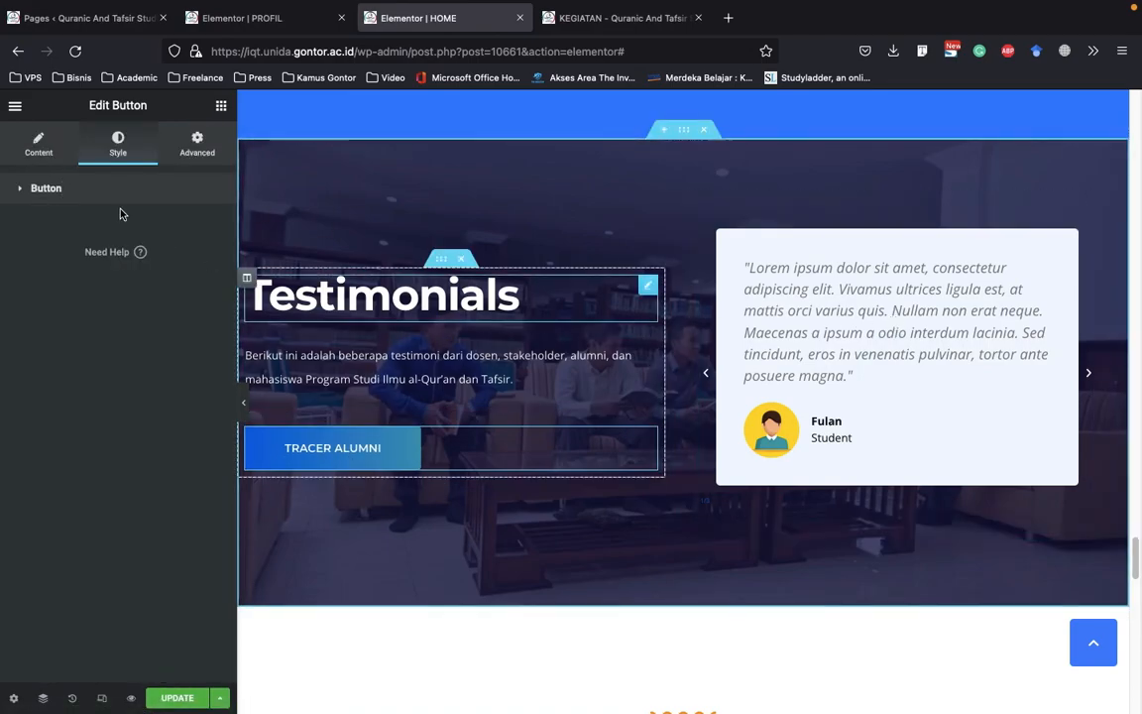
{"action": "left_click", "coordinate": [47, 148]}
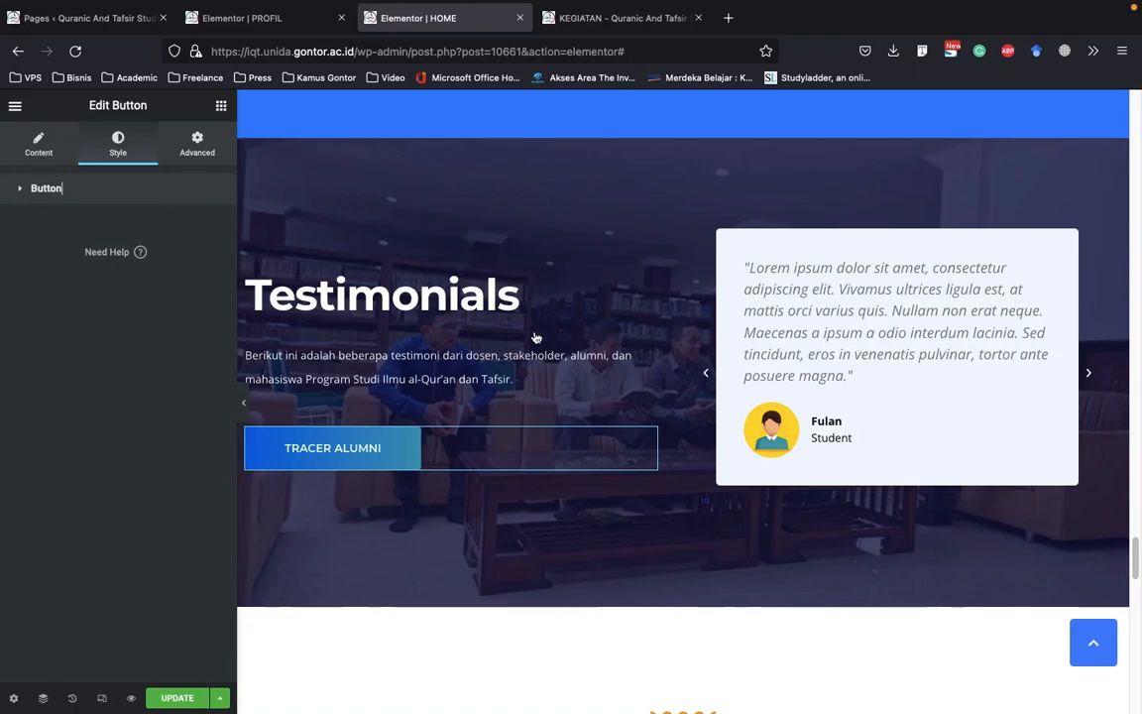
Open the testimonial carousel for editing and examine the first slide's content, image, name and title fields
{"action": "right_click", "coordinate": [932, 282]}
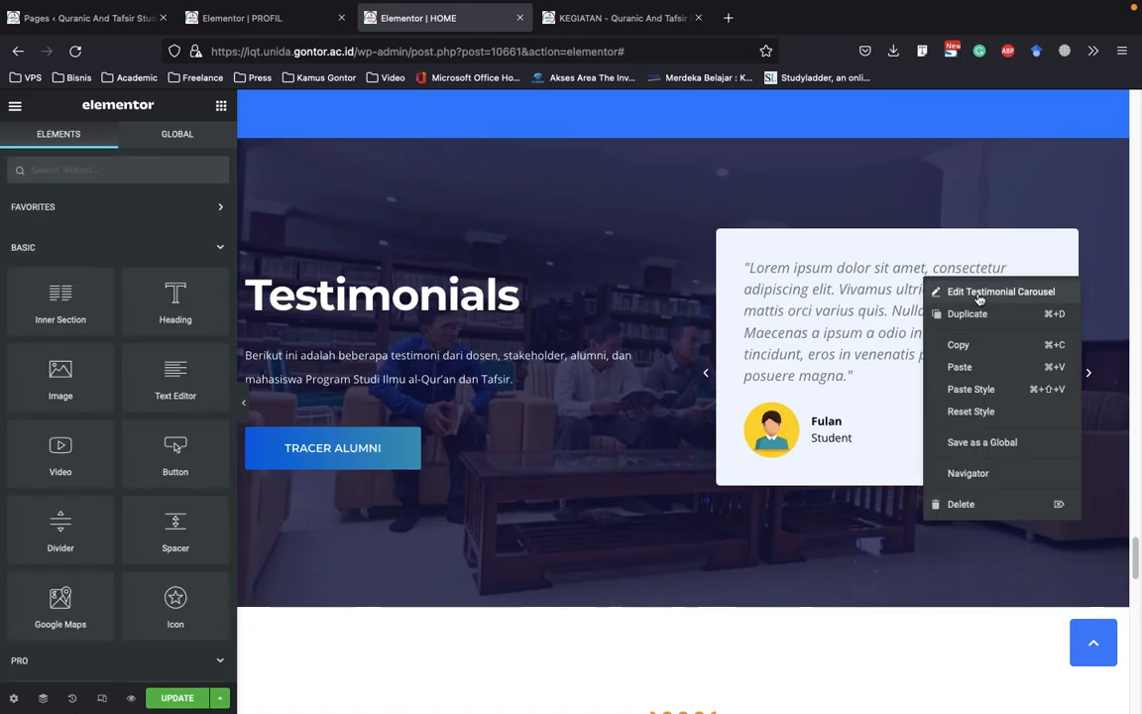
{"action": "left_click", "coordinate": [979, 294]}
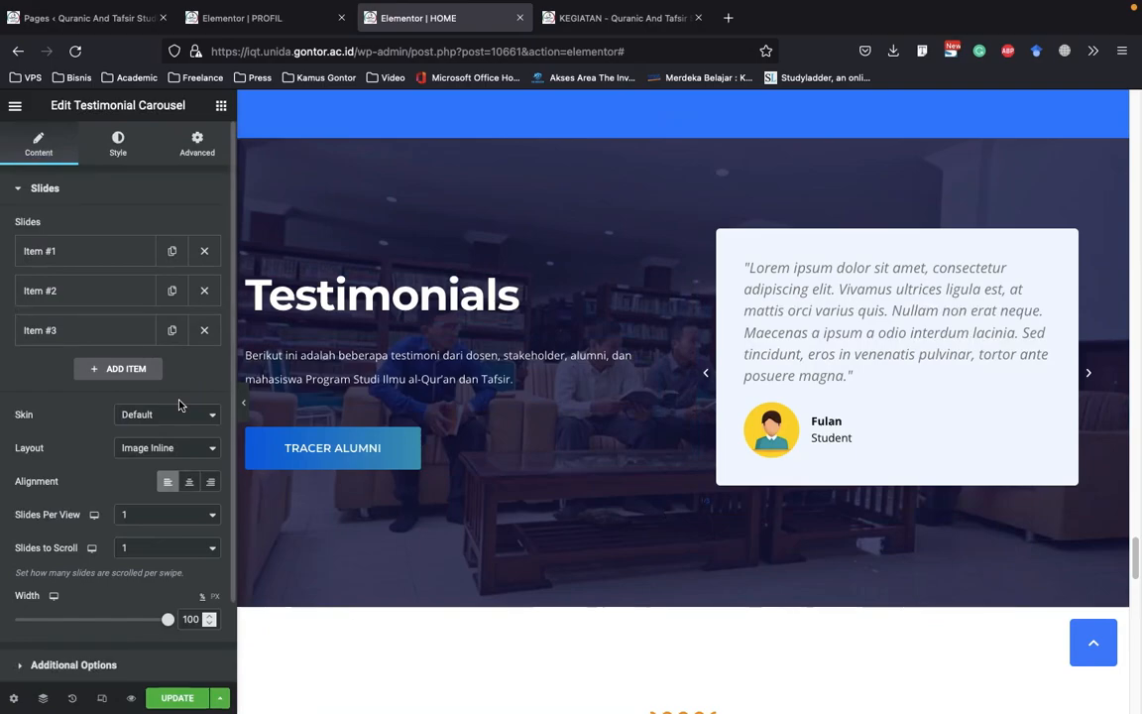
{"action": "left_click", "coordinate": [67, 260]}
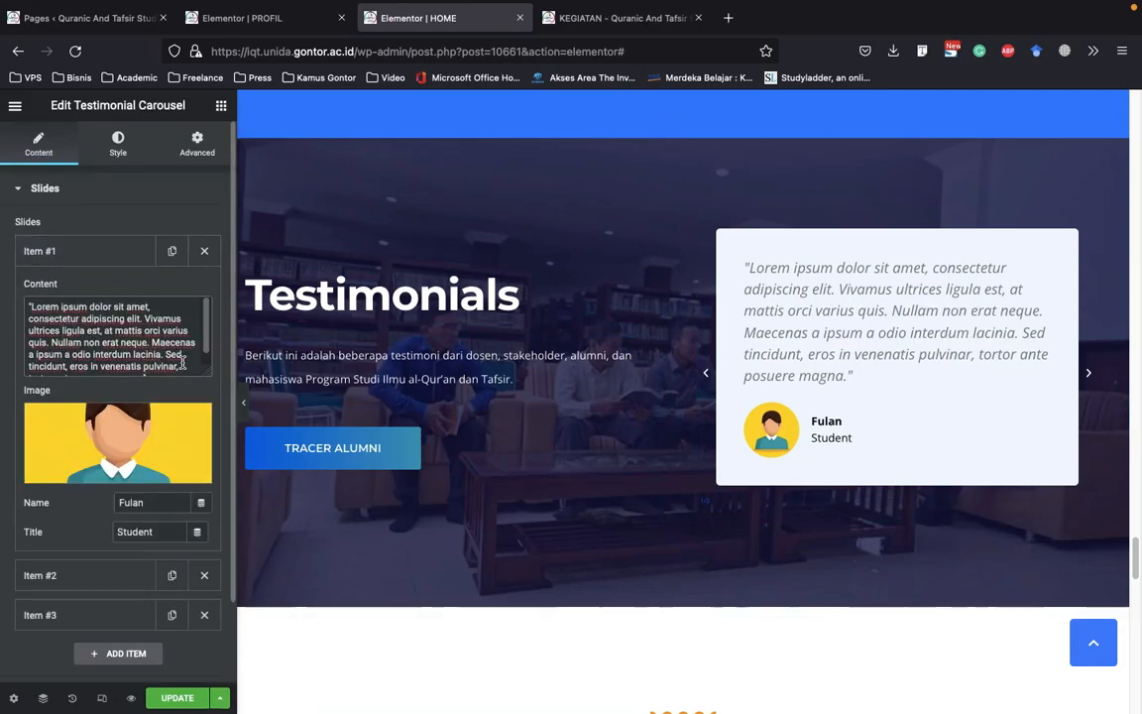
{"action": "left_click_drag", "start_coordinate": [183, 363], "coordinate": [13, 288]}
{"action": "left_click", "coordinate": [118, 314]}
{"action": "mouse_move", "coordinate": [112, 437]}
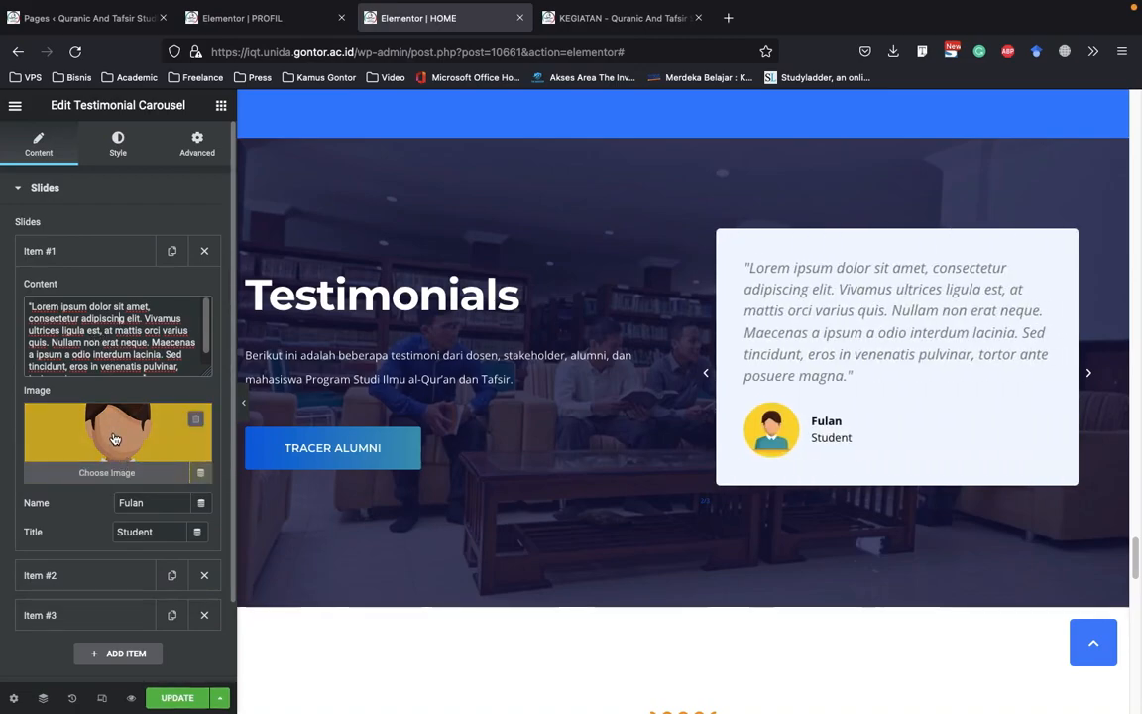
{"action": "double_click", "coordinate": [131, 503]}
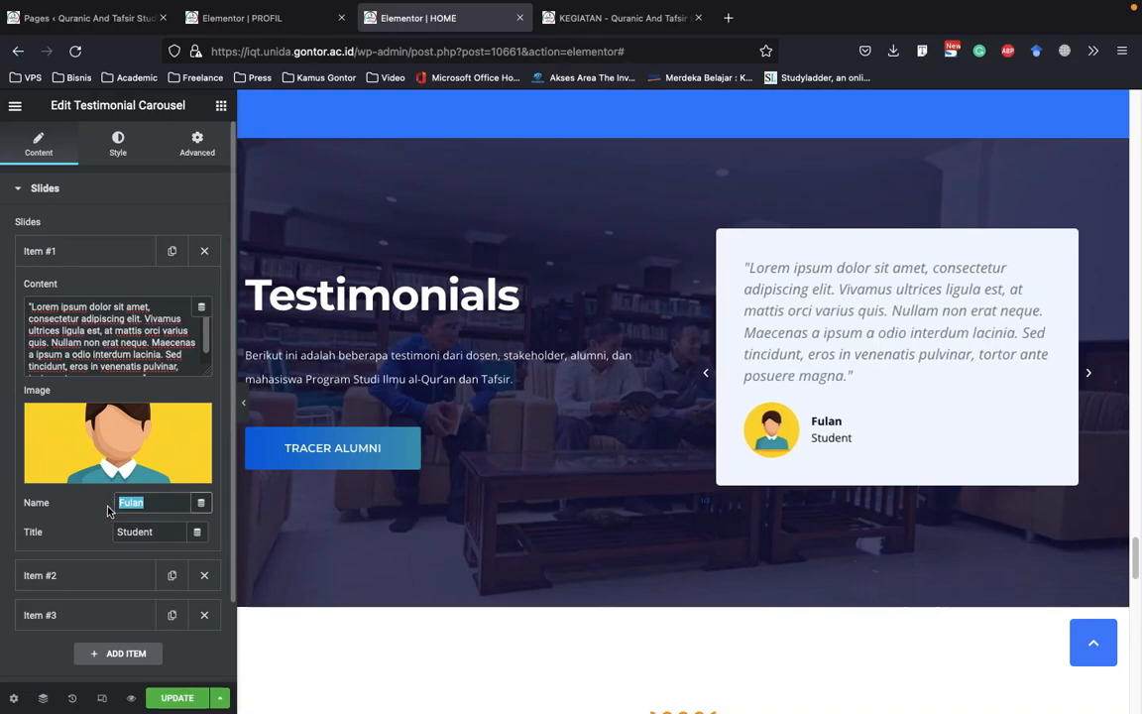
{"action": "left_click", "coordinate": [158, 505]}
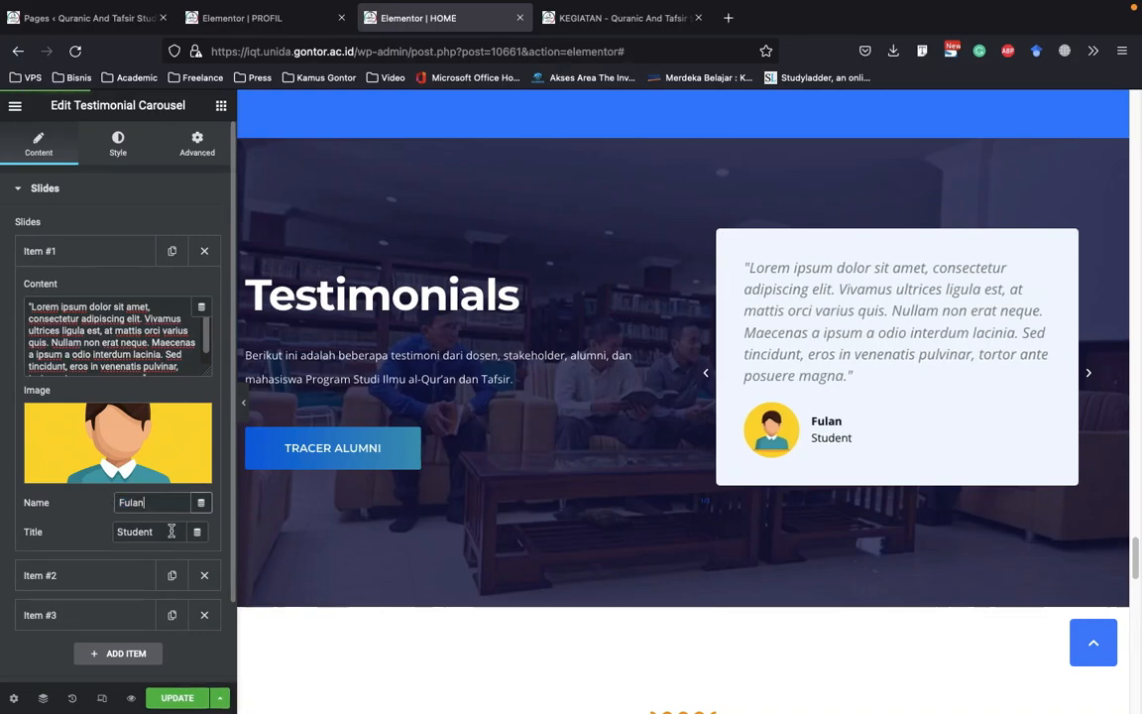
{"action": "double_click", "coordinate": [133, 533]}
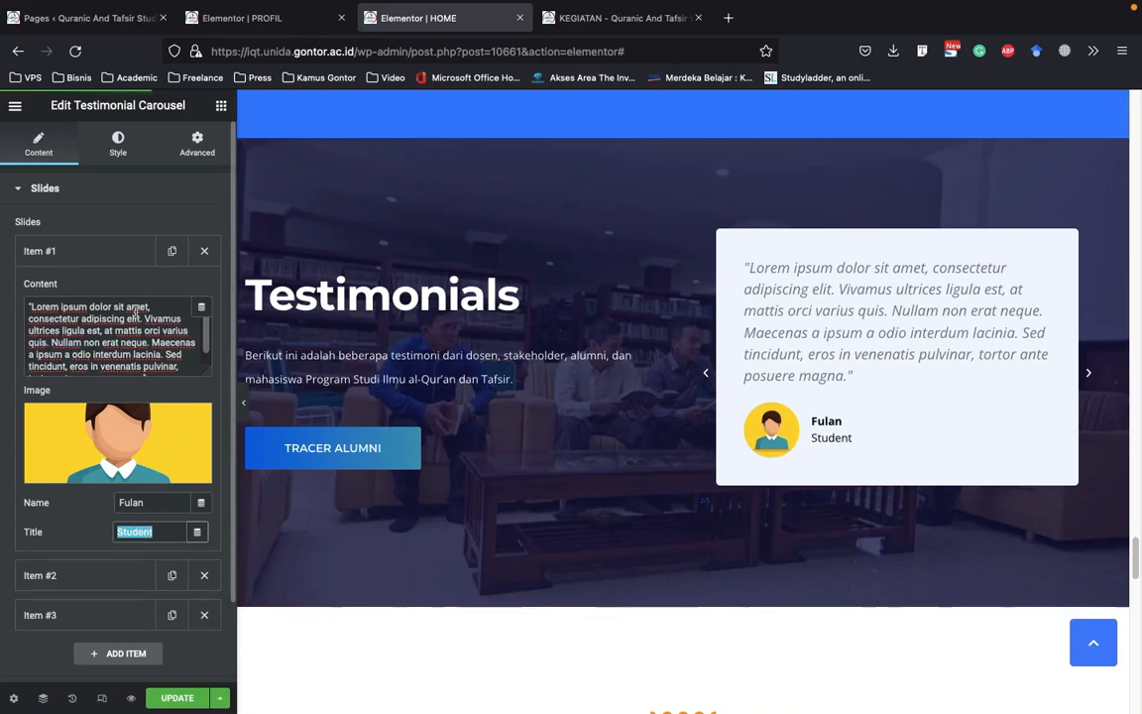
{"action": "left_click", "coordinate": [112, 257]}
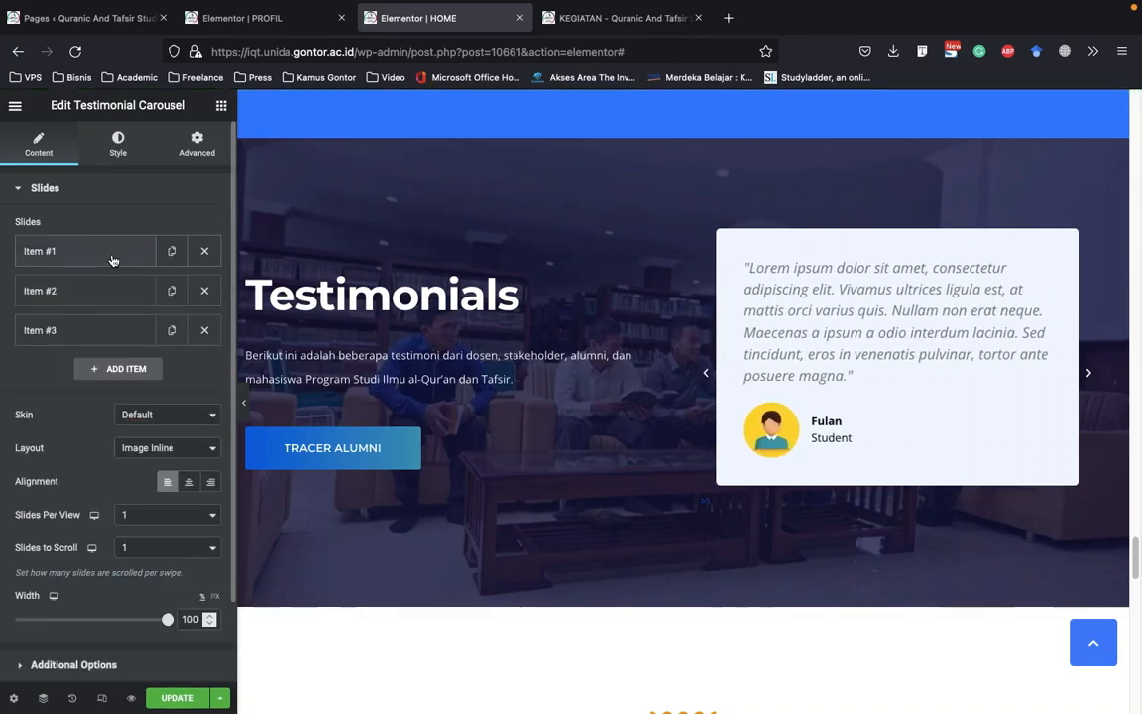
Add two testimonial slides by duplicating Item #3 and the resulting Item #4, and advance the carousel to the next slide
{"action": "left_click", "coordinate": [169, 334]}
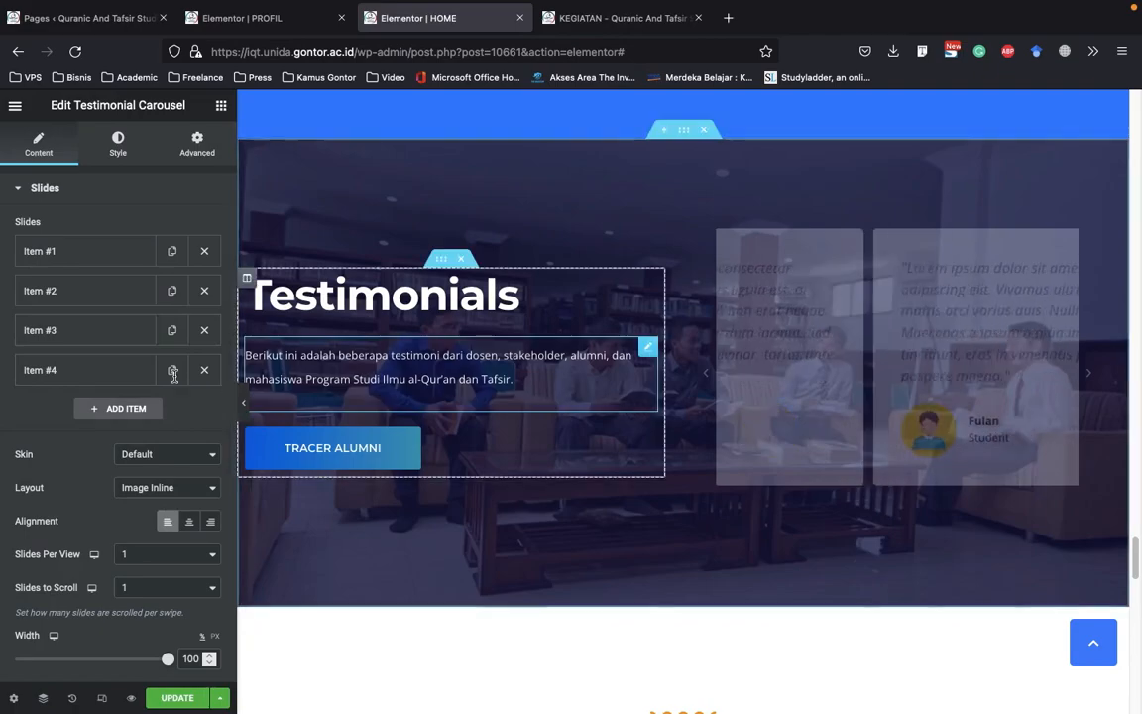
{"action": "left_click", "coordinate": [171, 369]}
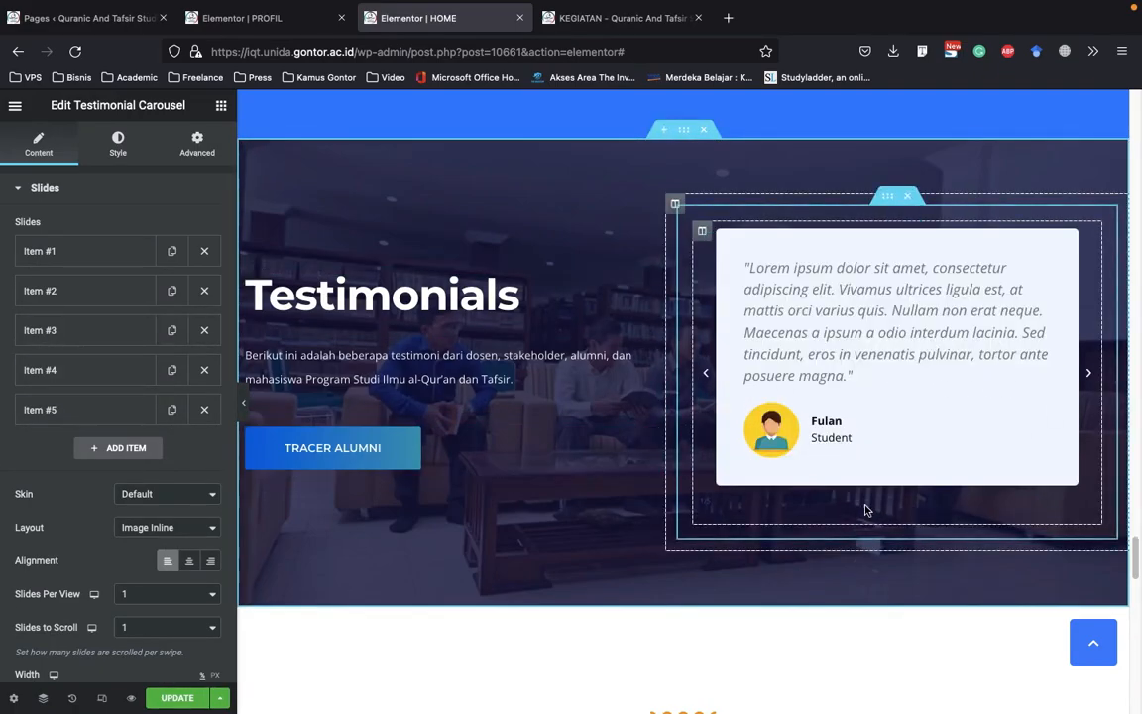
{"action": "left_click", "coordinate": [1088, 377]}
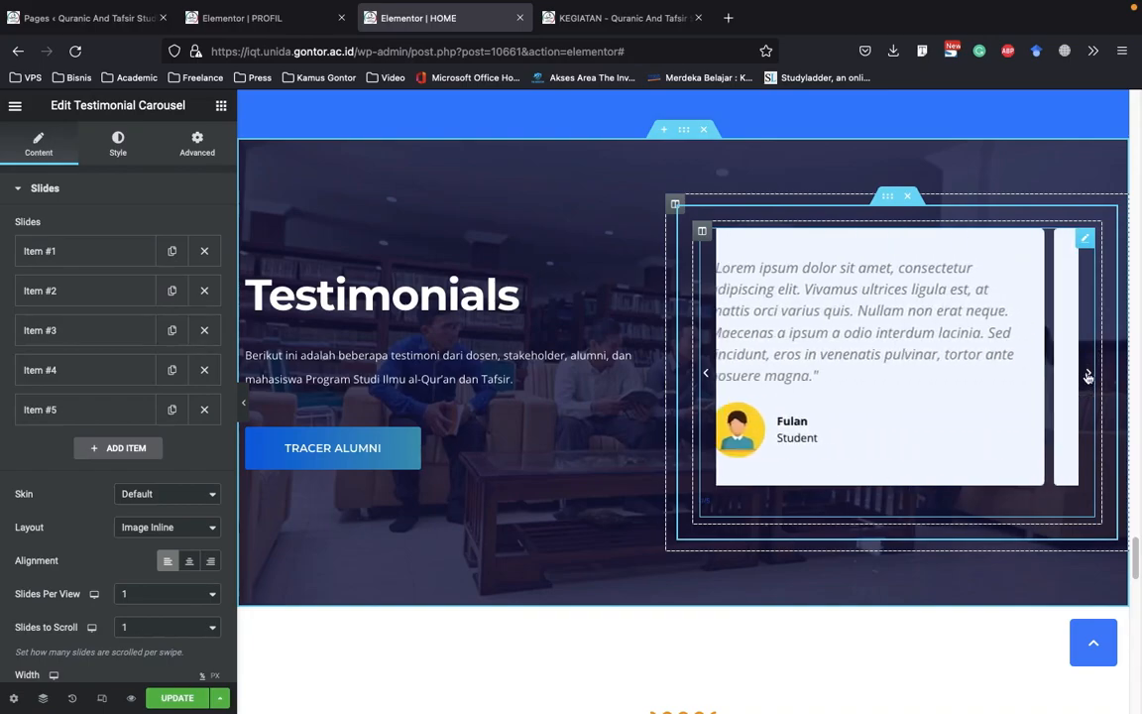
Advance the testimonial carousel and examine its Slides and Content style settings
{"action": "left_click", "coordinate": [1087, 378]}
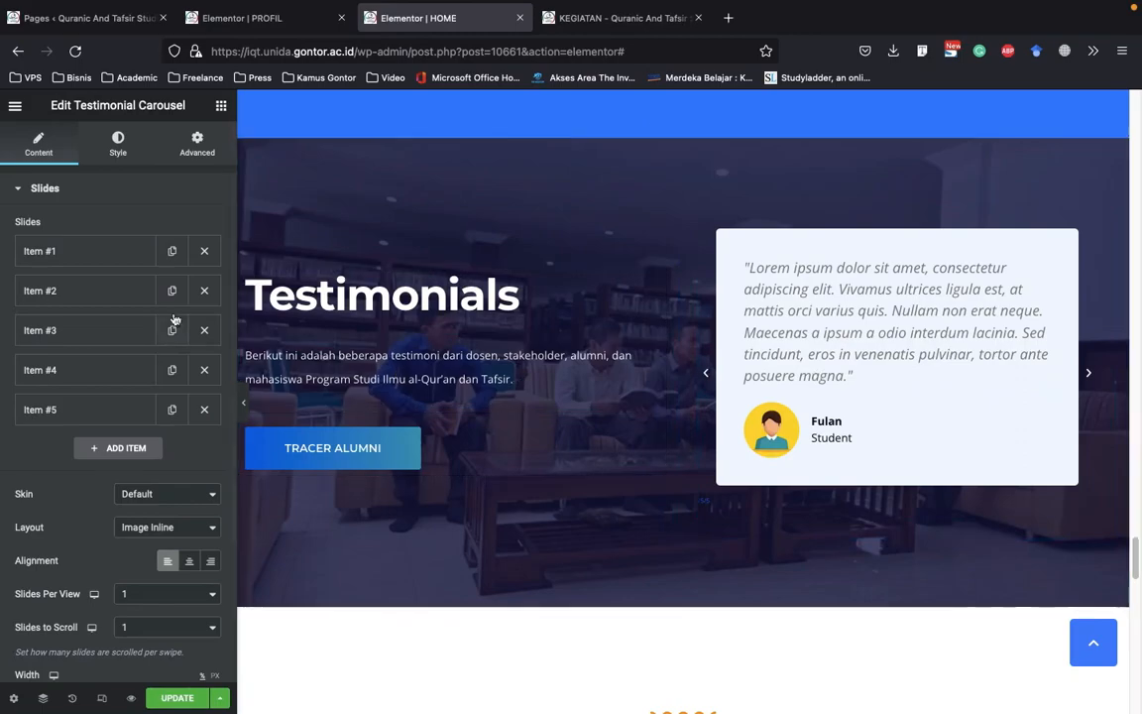
{"action": "scroll", "coordinate": [124, 253], "scroll_direction": "down", "scroll_amount": 1}
{"action": "scroll", "coordinate": [124, 253], "scroll_direction": "up", "scroll_amount": 1}
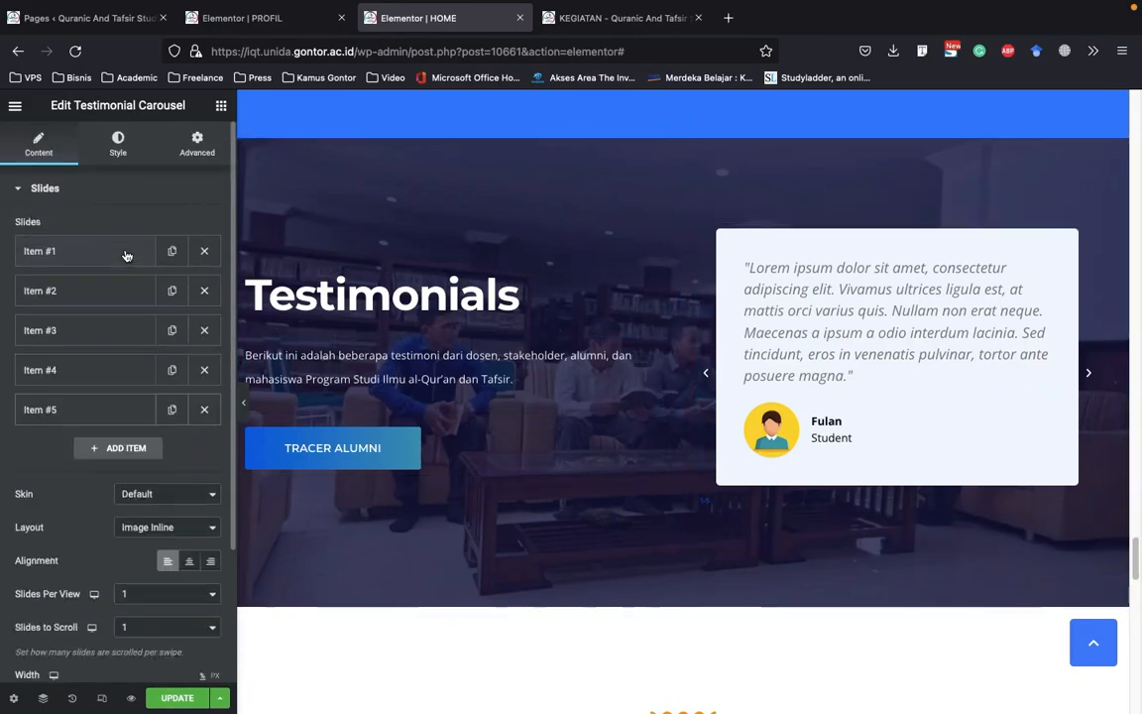
{"action": "left_click", "coordinate": [101, 188]}
{"action": "left_click", "coordinate": [117, 149]}
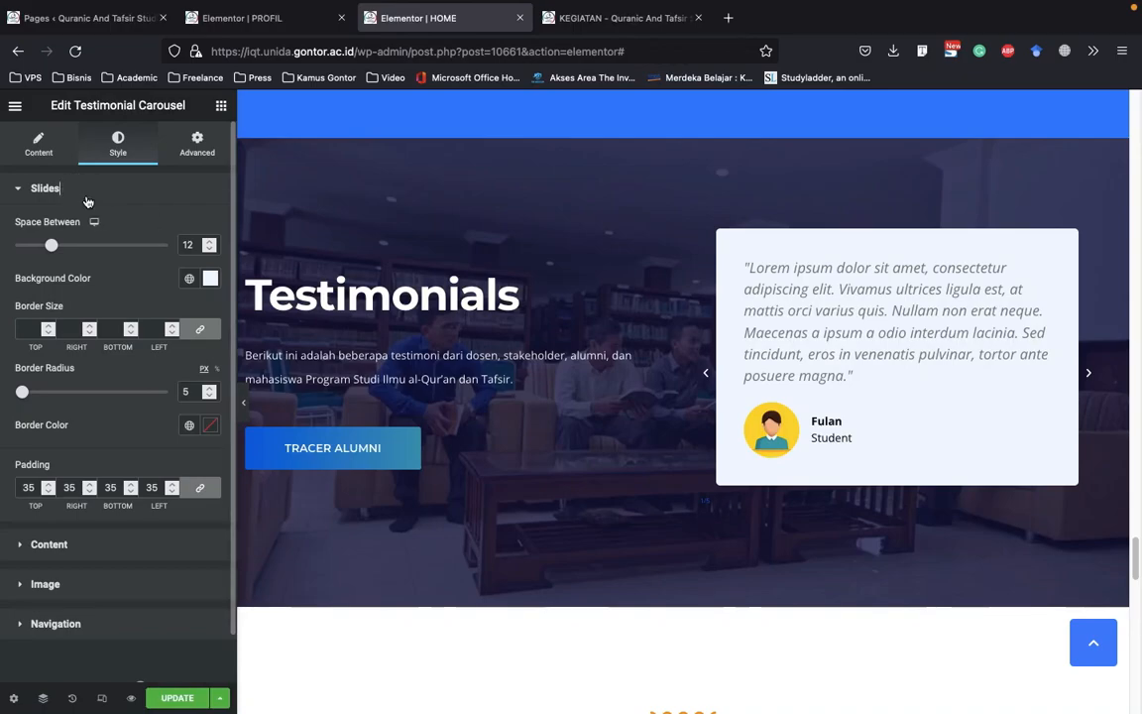
{"action": "left_click", "coordinate": [88, 198]}
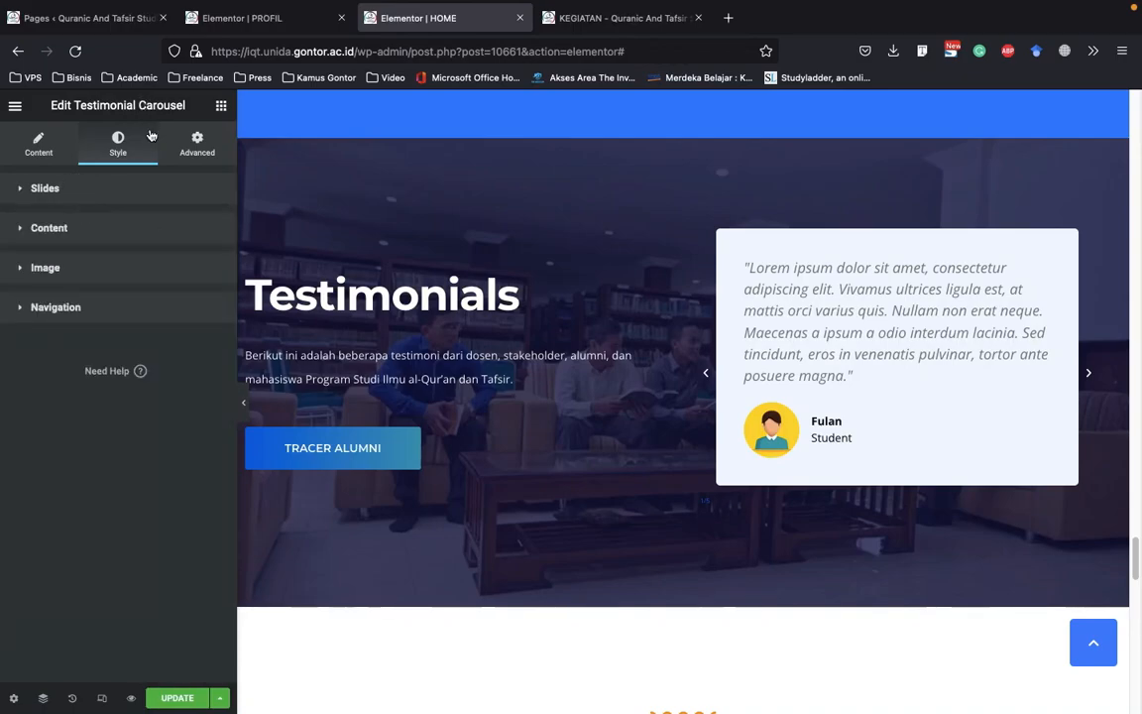
{"action": "left_click", "coordinate": [134, 276]}
{"action": "left_click", "coordinate": [127, 234]}
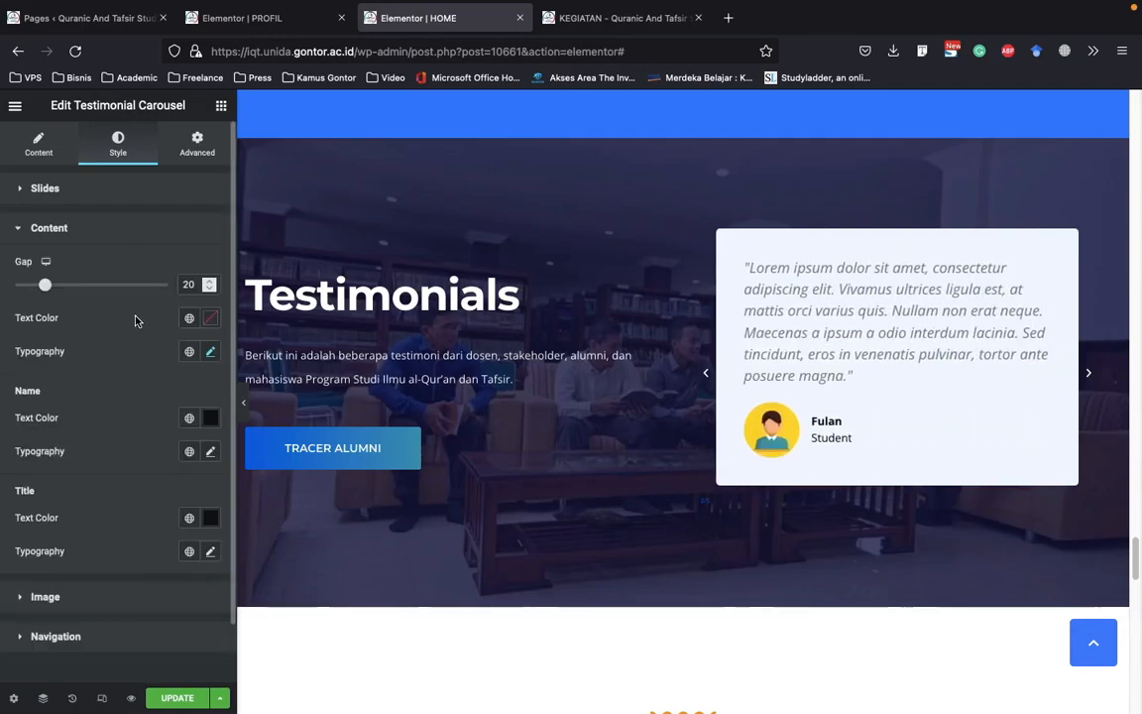
{"action": "scroll", "coordinate": [133, 347], "scroll_direction": "down", "scroll_amount": 2}
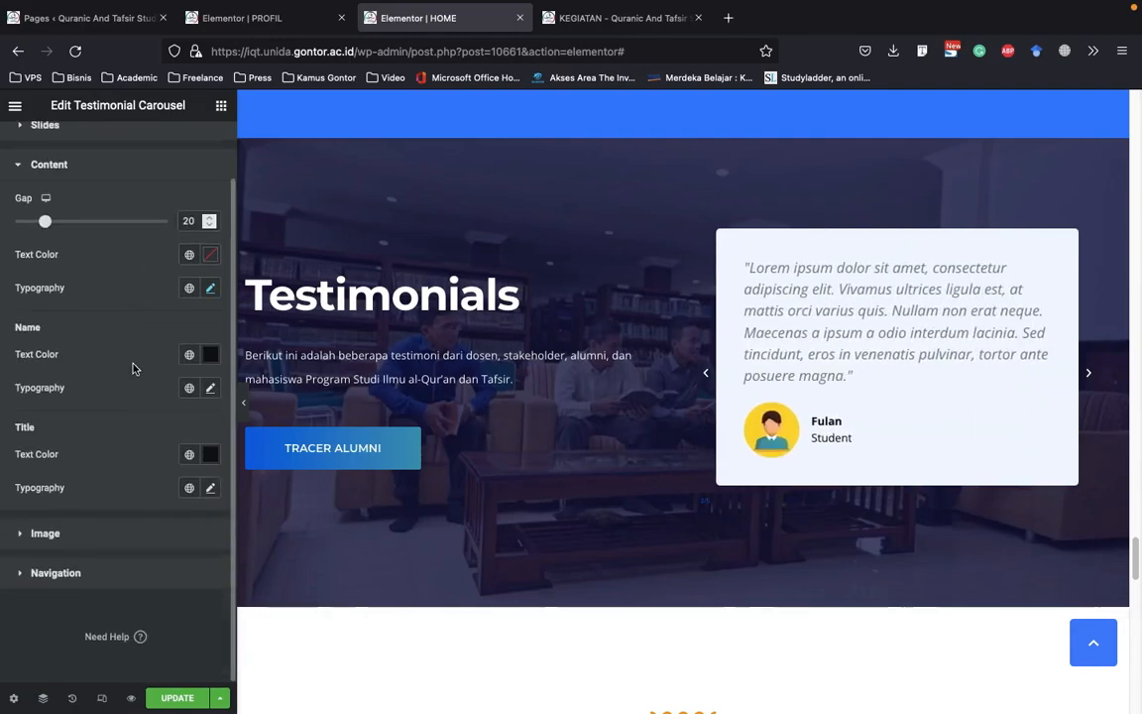
Set the text color of the testimonial names to #414448
{"action": "left_click", "coordinate": [209, 359]}
{"action": "left_click", "coordinate": [45, 508]}
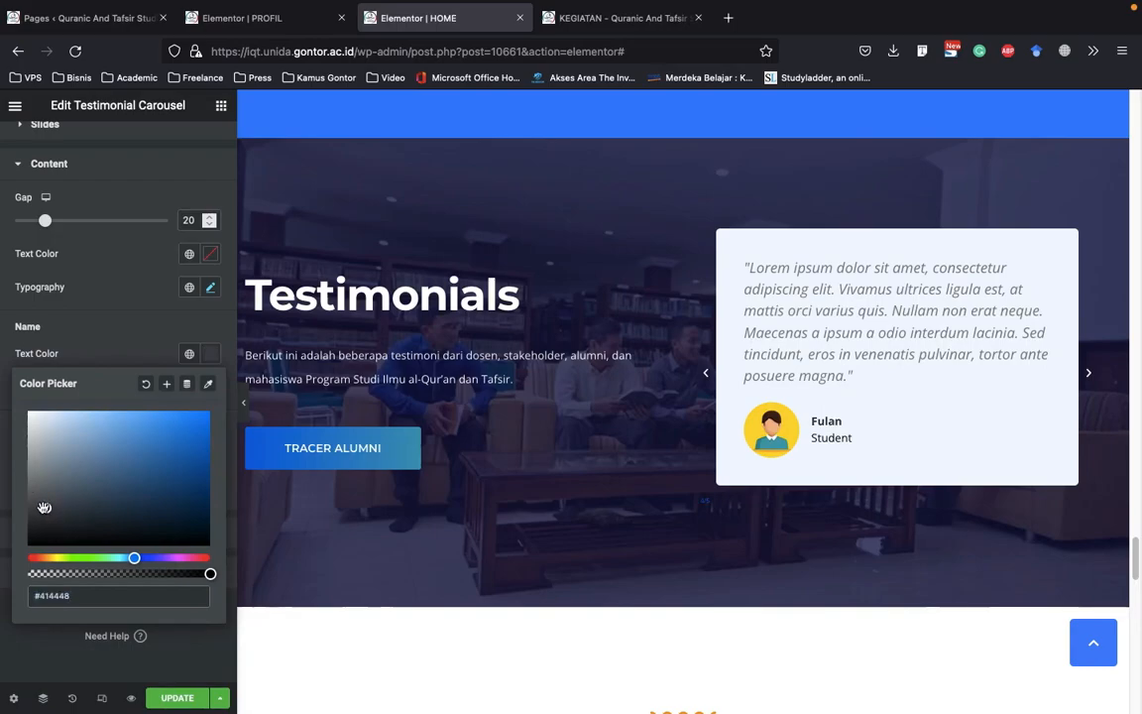
{"action": "left_click", "coordinate": [208, 357]}
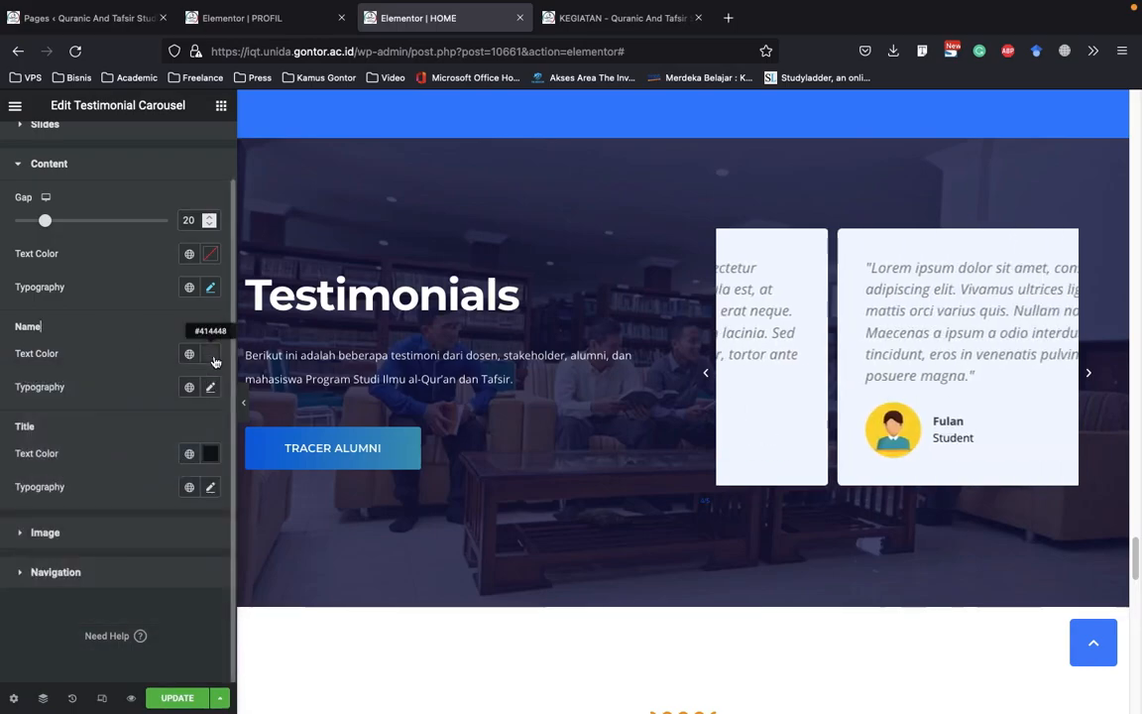
{"action": "left_click", "coordinate": [210, 357]}
{"action": "left_click", "coordinate": [87, 306]}
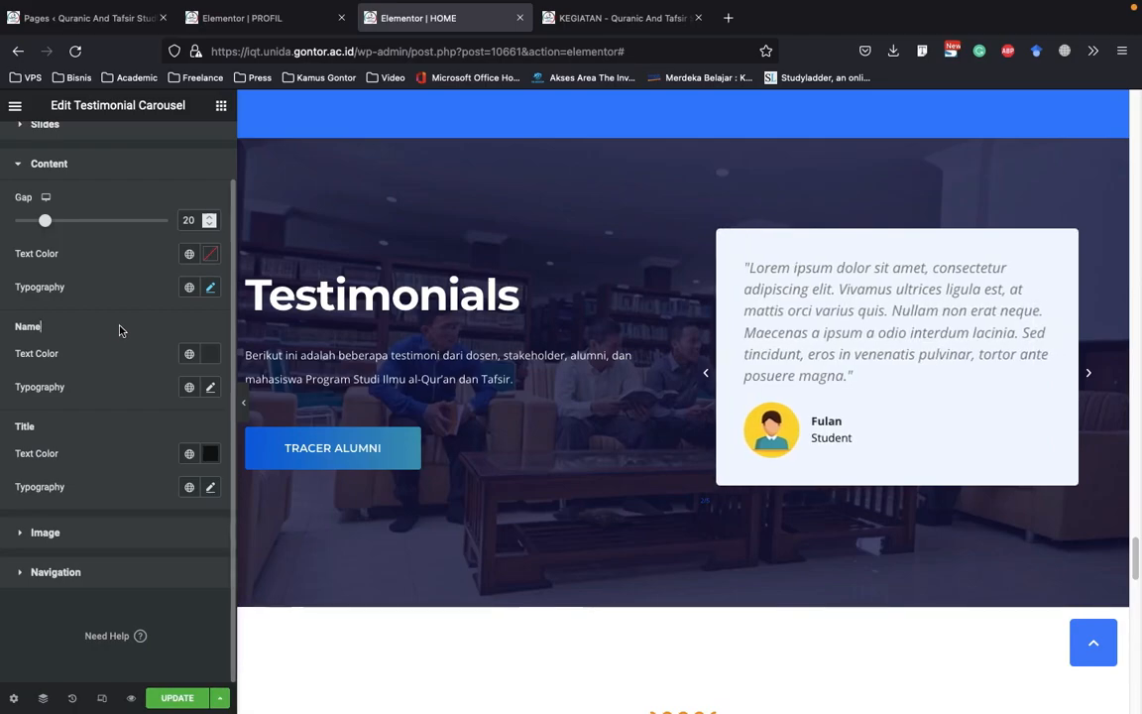
Examine the color setting of the testimonial text and collapse the carousel's content style settings
{"action": "left_click", "coordinate": [210, 255]}
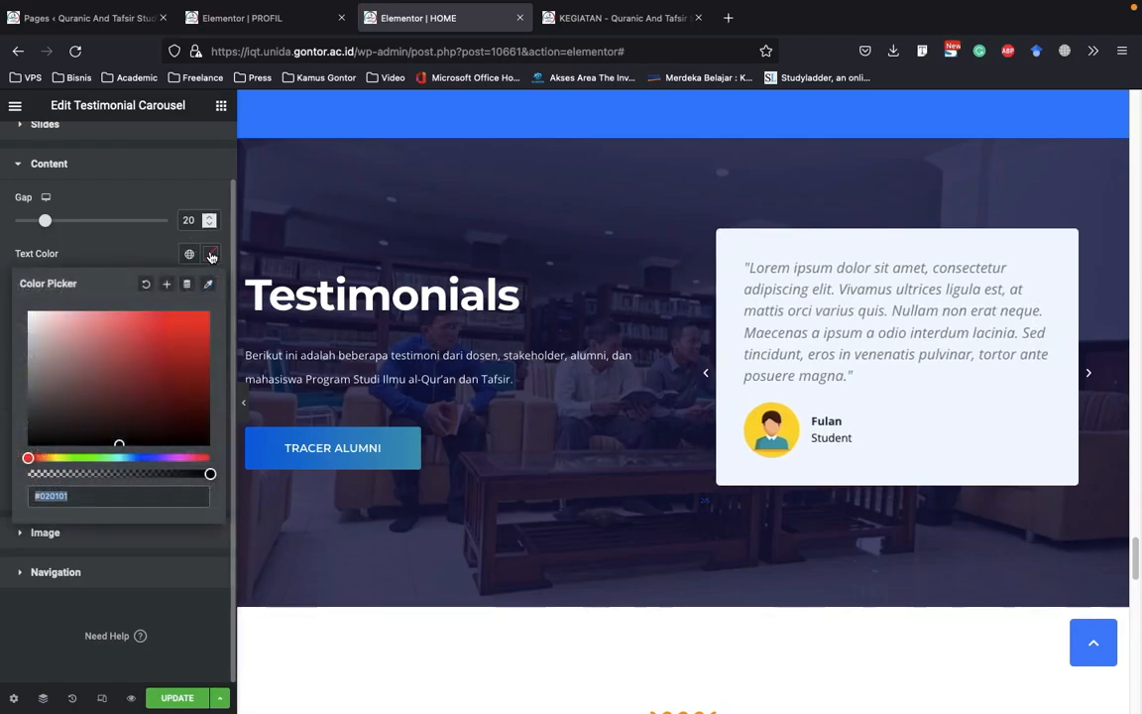
{"action": "left_click", "coordinate": [89, 238]}
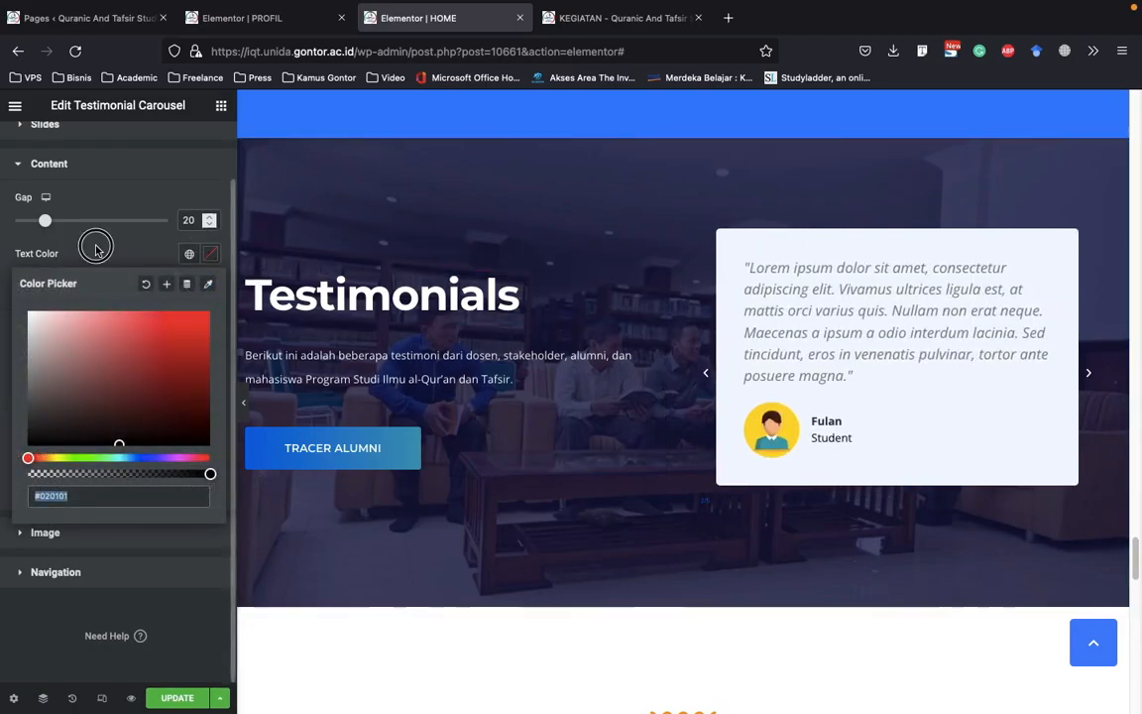
{"action": "left_click", "coordinate": [109, 189]}
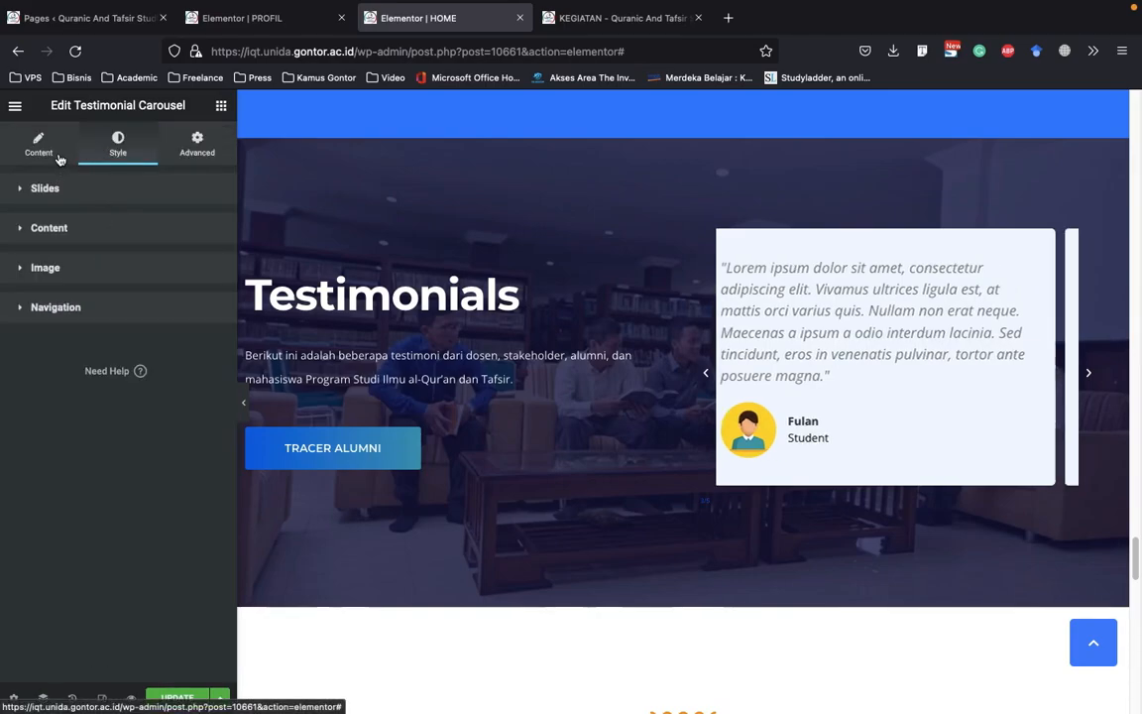
Go to the Berita Terbaru news posts and open the layout settings of their section
{"action": "left_click", "coordinate": [571, 437]}
{"action": "scroll", "coordinate": [544, 415], "scroll_direction": "down", "scroll_amount": 3}
{"action": "scroll", "coordinate": [544, 414], "scroll_direction": "down", "scroll_amount": 5}
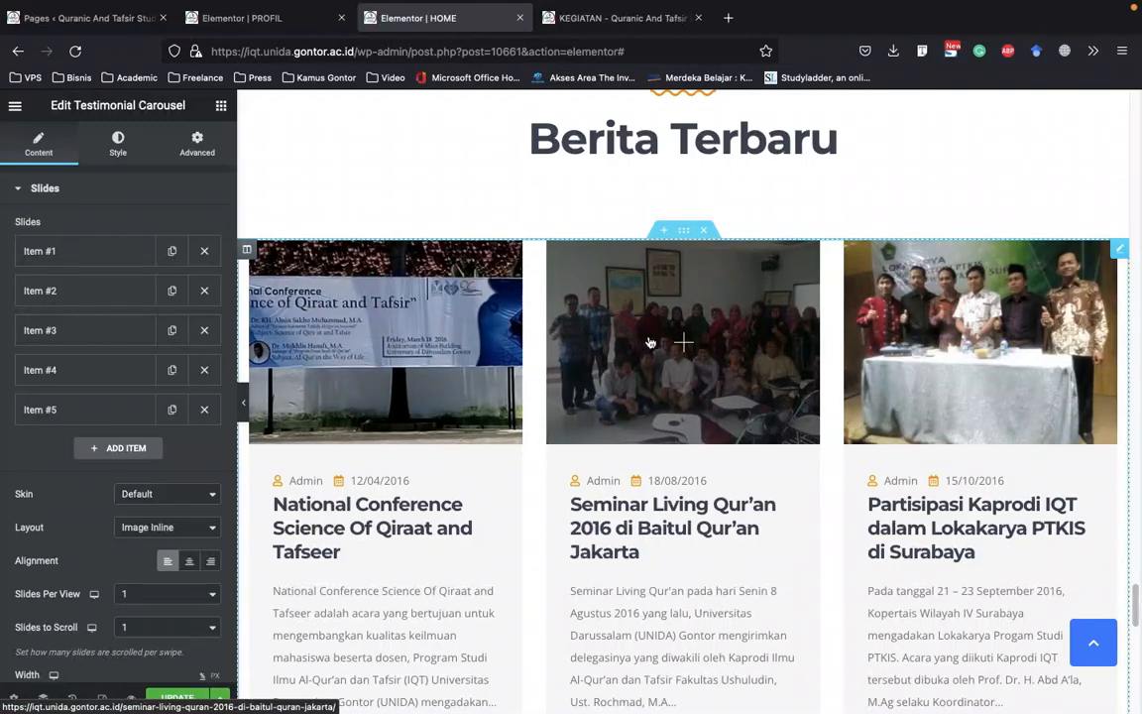
{"action": "left_click", "coordinate": [685, 231]}
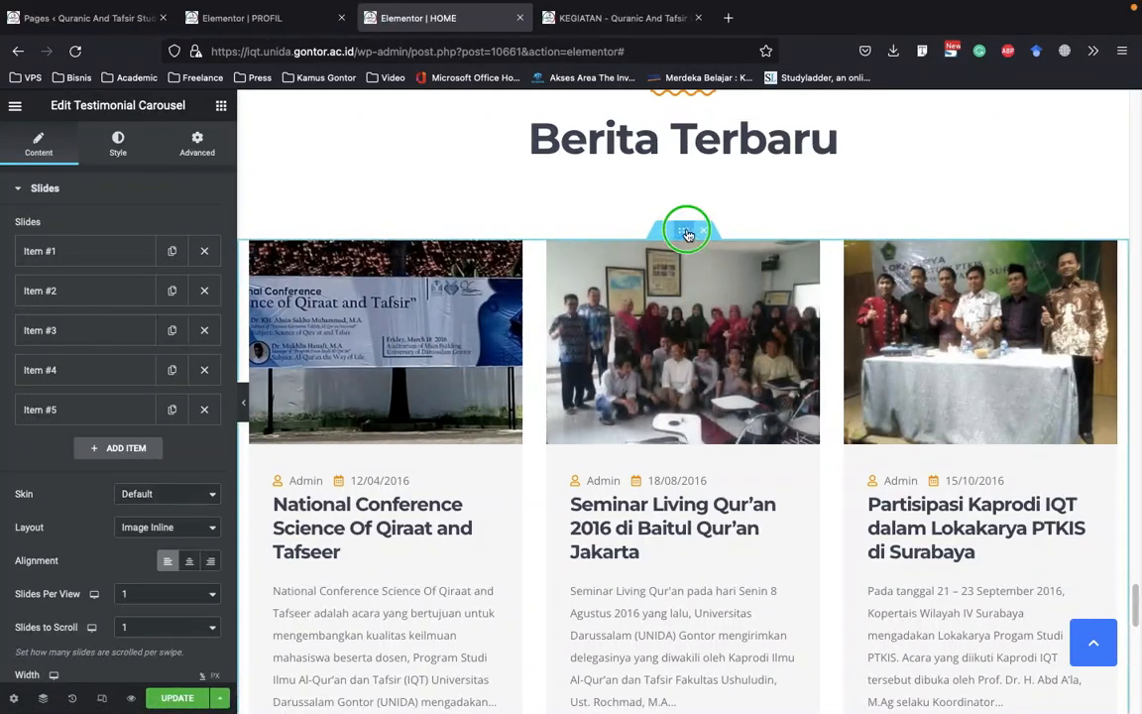
{"action": "right_click", "coordinate": [746, 246]}
{"action": "left_click", "coordinate": [744, 244]}
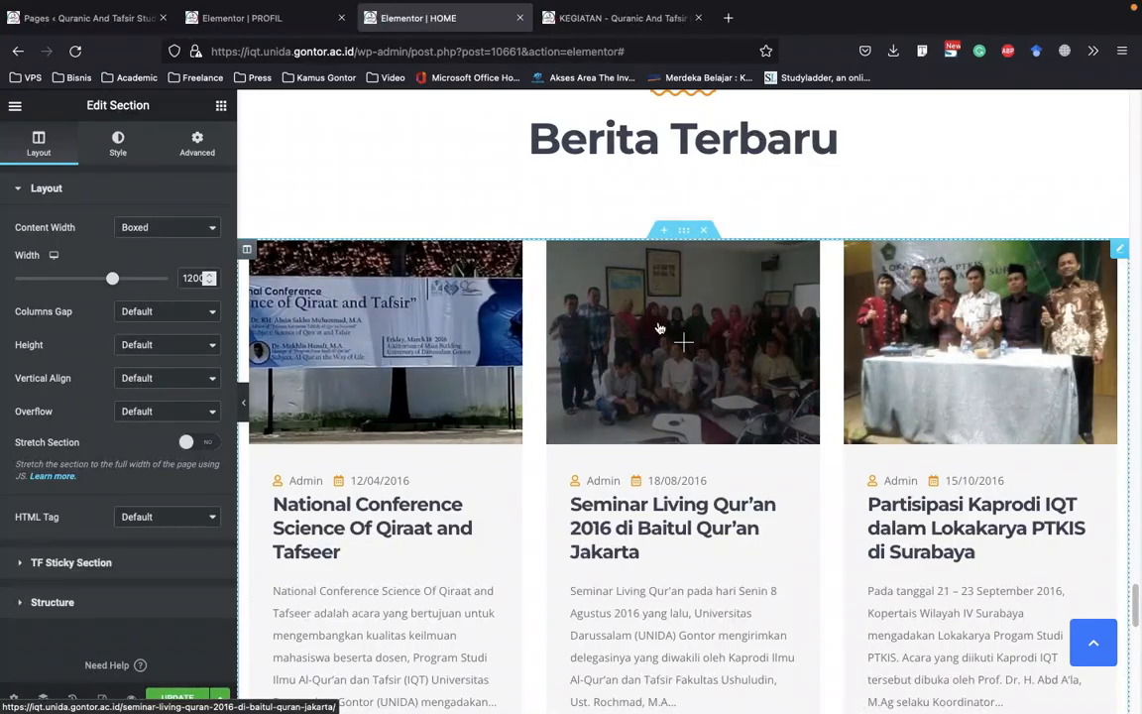
Open the list of all posts in the WordPress admin and return to the HOME page editor
{"action": "left_click", "coordinate": [109, 17]}
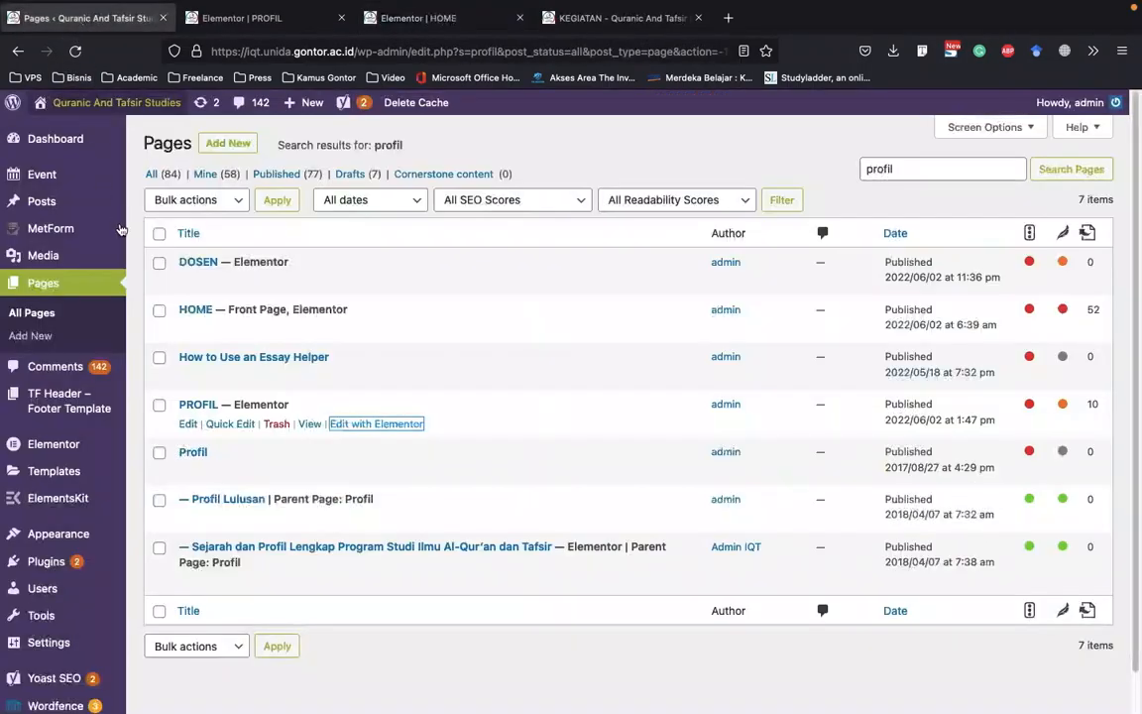
{"action": "left_click", "coordinate": [191, 204]}
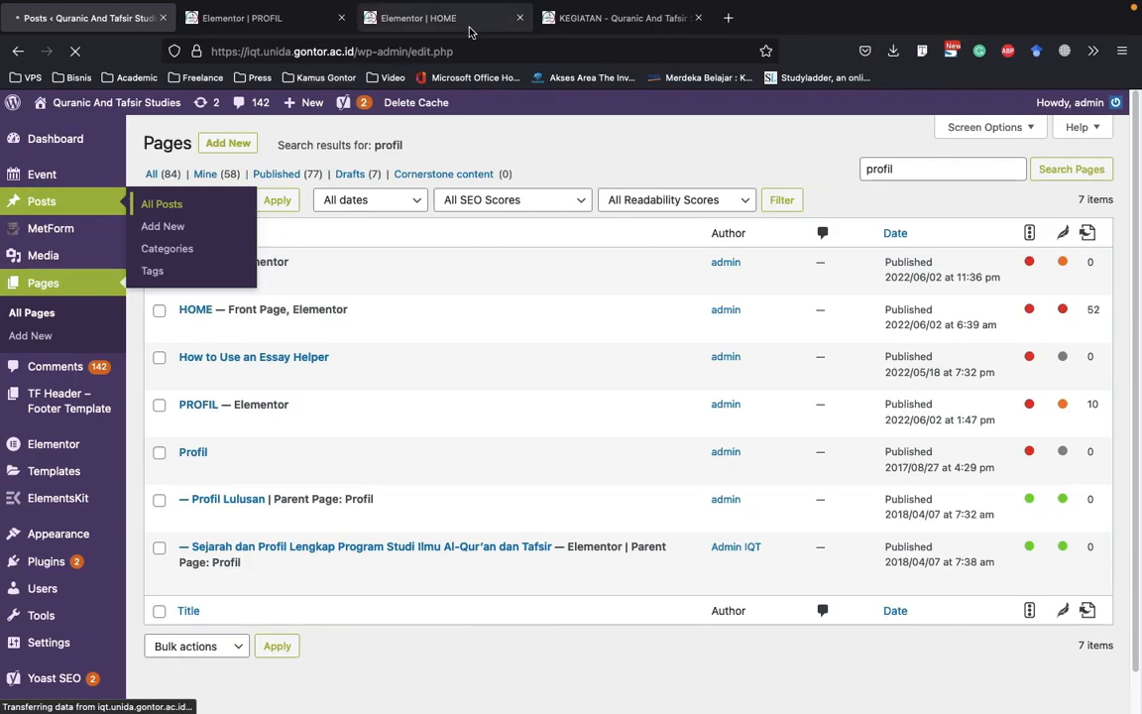
{"action": "left_click", "coordinate": [423, 27]}
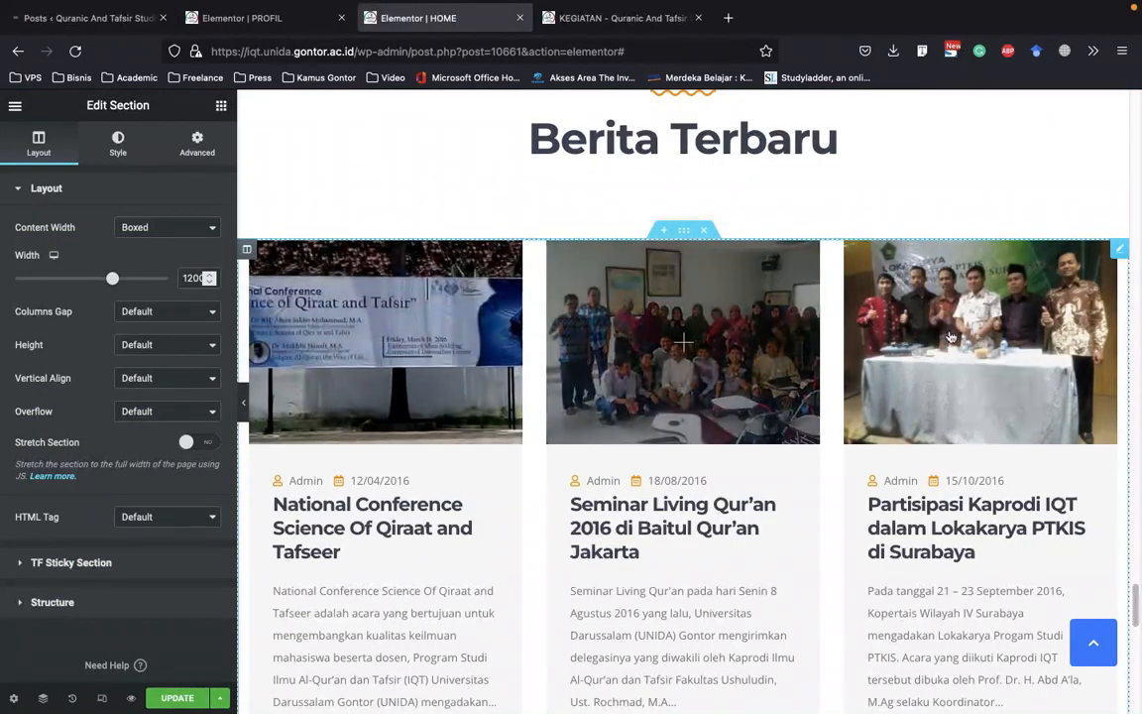
Look over the Berita Terbaru section and open its TF Posts widget for editing
{"action": "scroll", "coordinate": [653, 371], "scroll_direction": "down", "scroll_amount": 4}
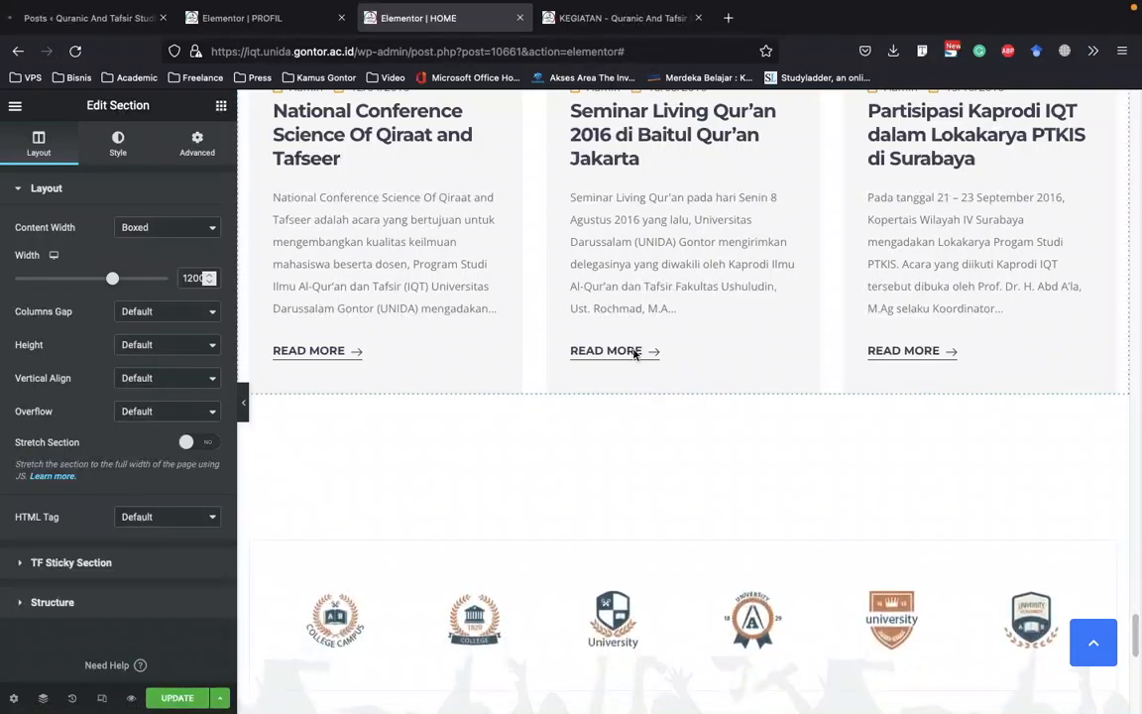
{"action": "scroll", "coordinate": [949, 308], "scroll_direction": "up", "scroll_amount": 5}
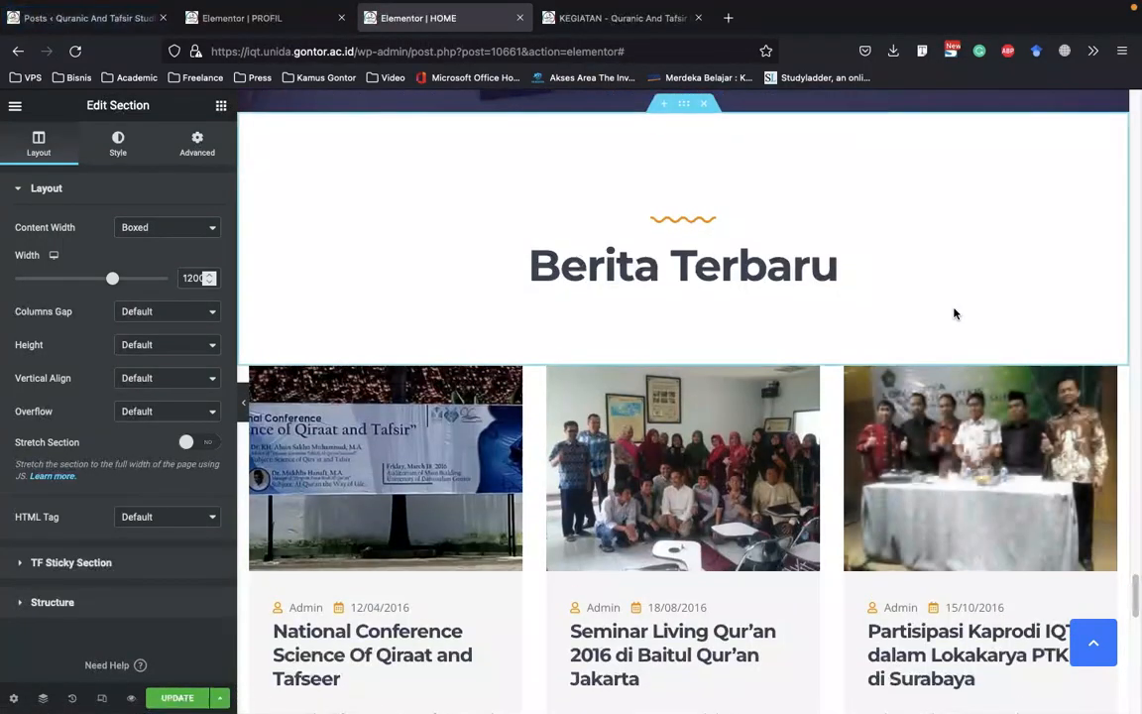
{"action": "scroll", "coordinate": [954, 313], "scroll_direction": "down", "scroll_amount": 2}
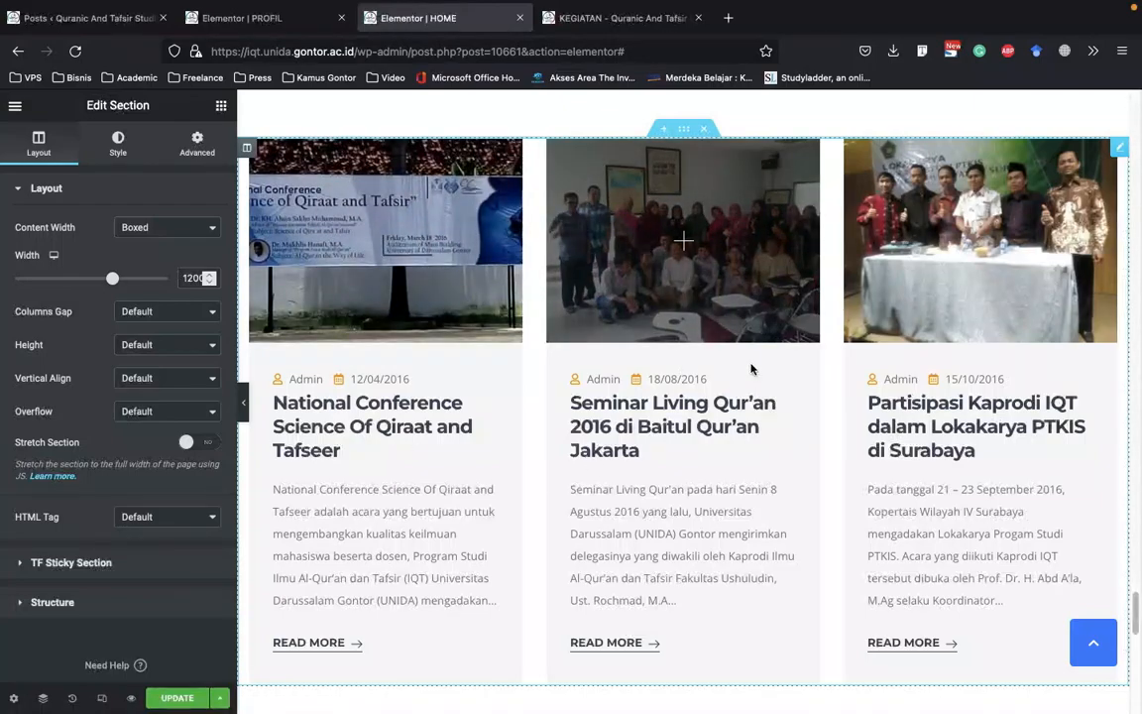
{"action": "right_click", "coordinate": [1058, 175]}
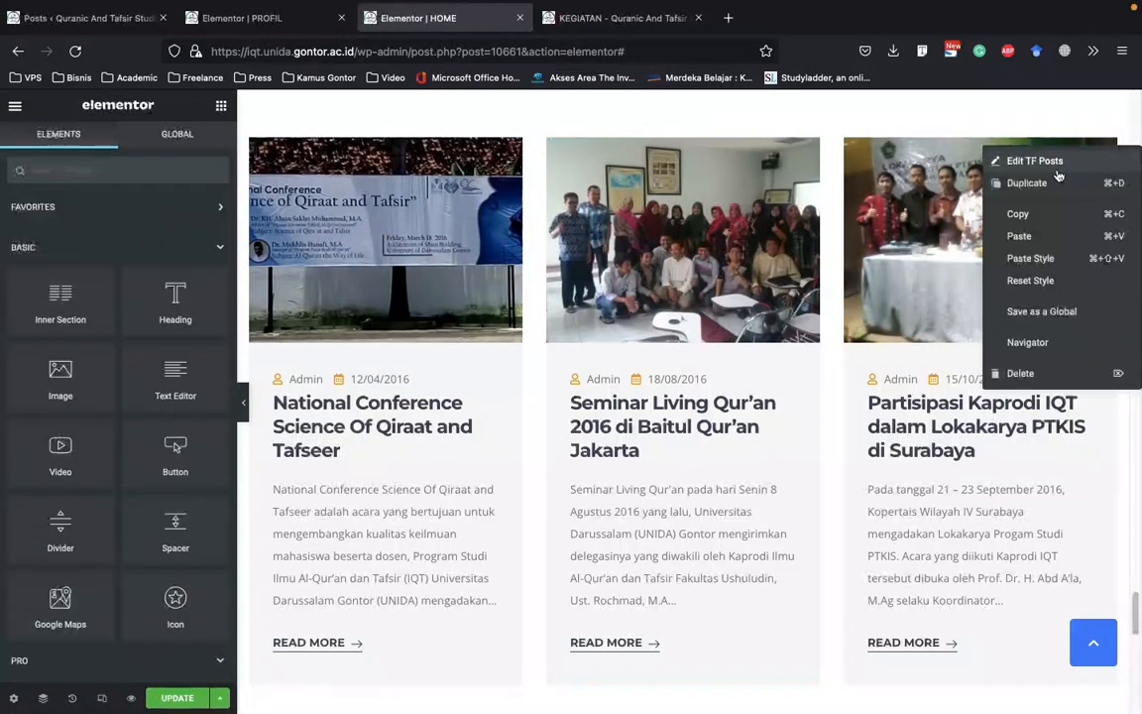
{"action": "left_click", "coordinate": [1046, 162]}
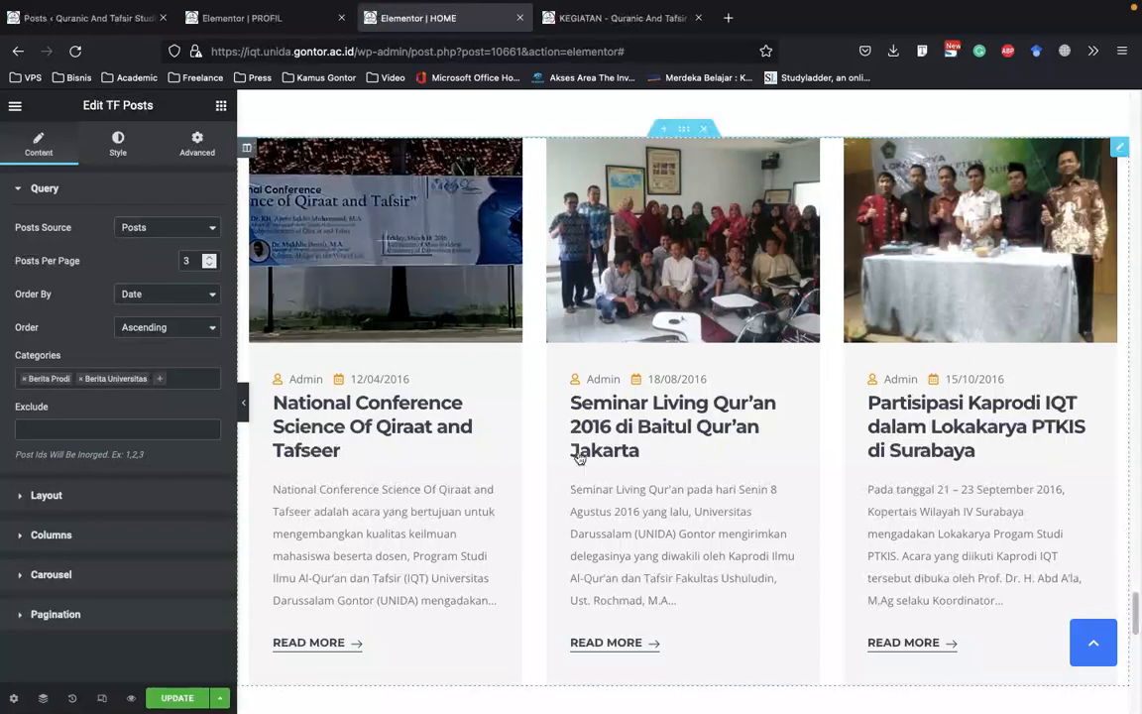
Set the news widget to 6 posts per page, open its layout settings and preview the grid at full width
{"action": "scroll", "coordinate": [571, 463], "scroll_direction": "down", "scroll_amount": 3}
{"action": "left_click", "coordinate": [209, 257]}
{"action": "left_click", "coordinate": [209, 257]}
{"action": "left_click", "coordinate": [209, 257]}
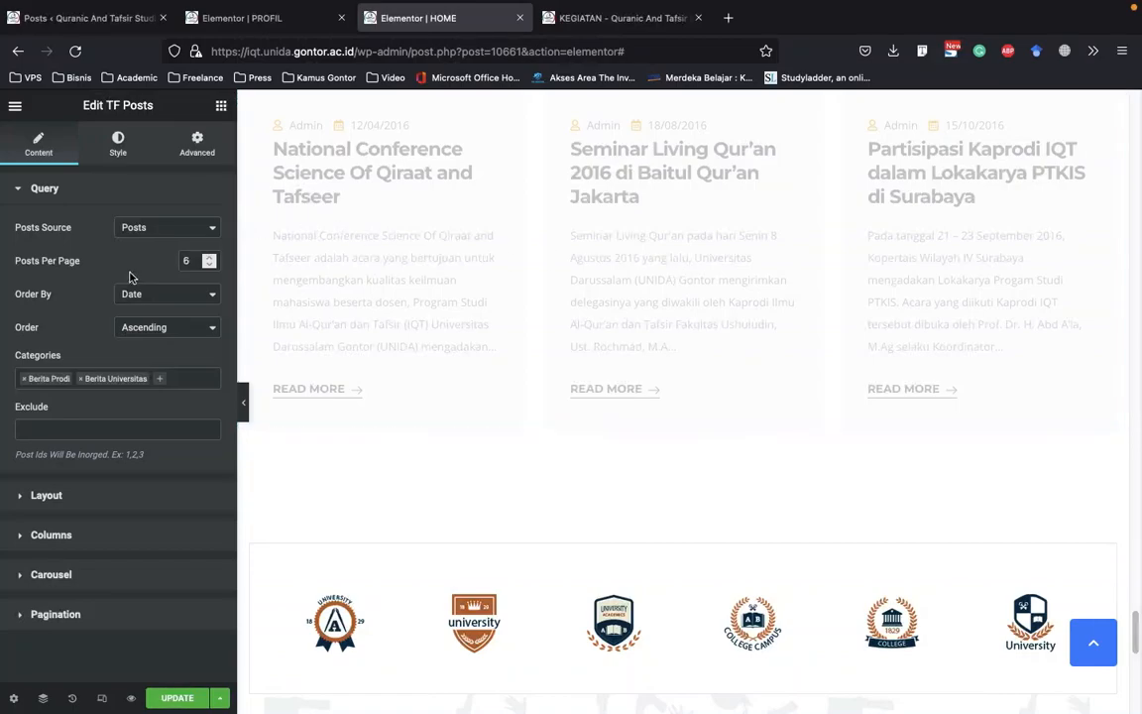
{"action": "left_click", "coordinate": [156, 498]}
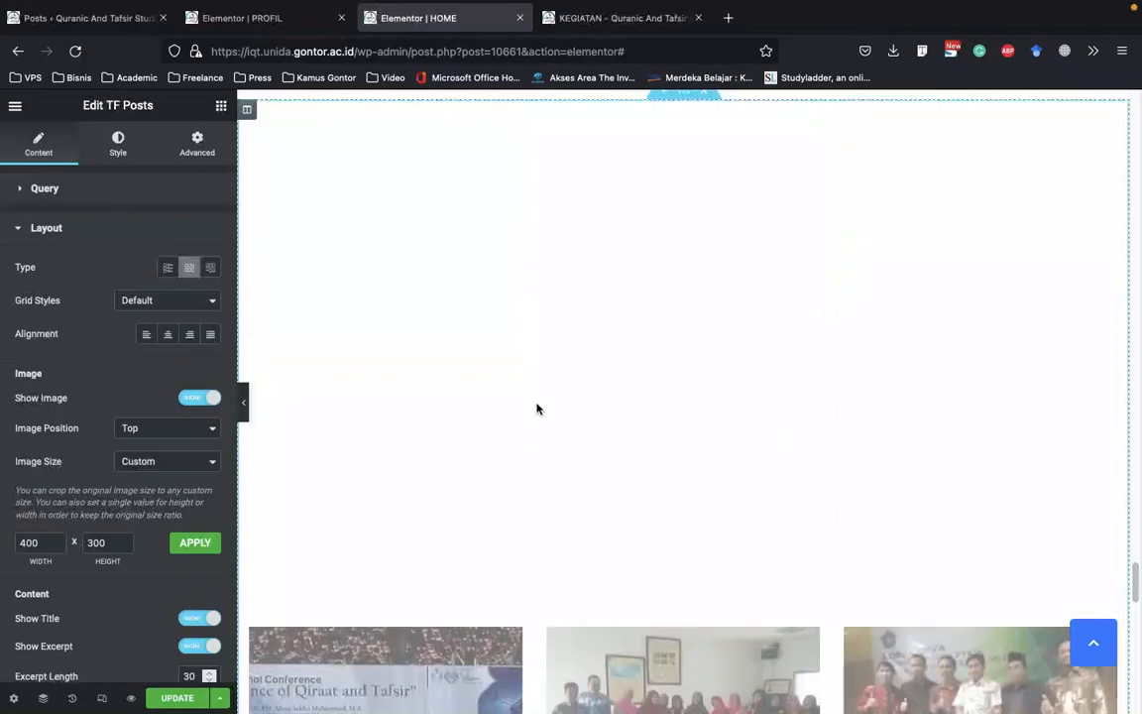
{"action": "scroll", "coordinate": [453, 395], "scroll_direction": "down", "scroll_amount": 3}
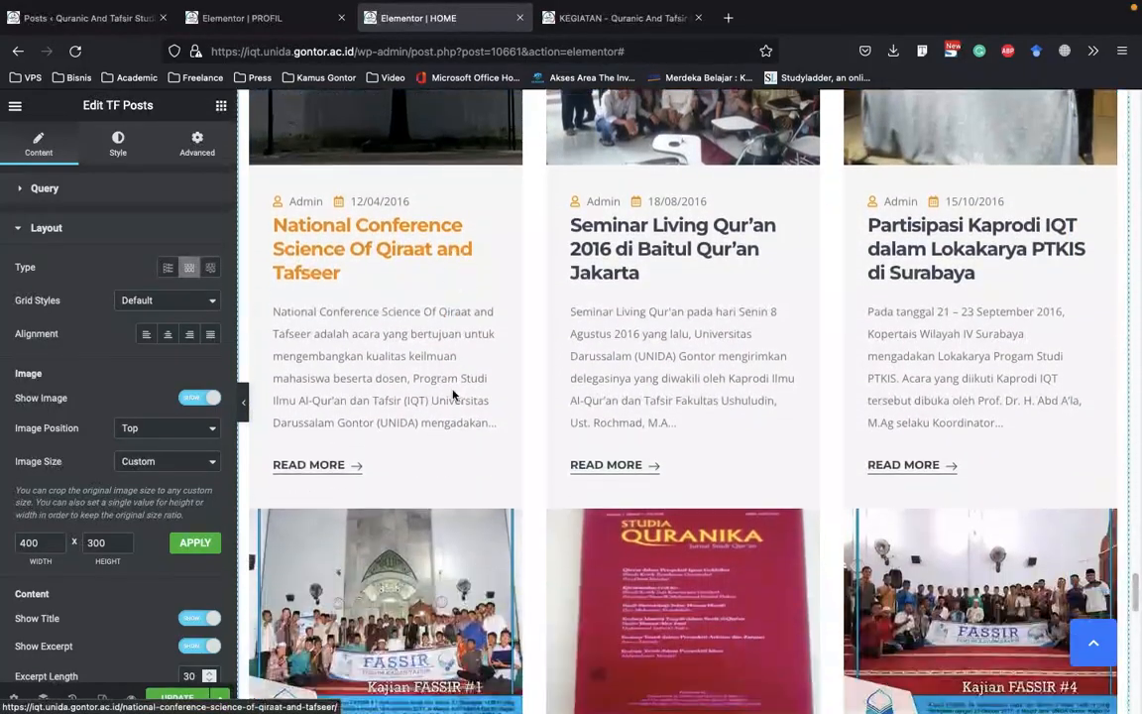
{"action": "left_click", "coordinate": [243, 402]}
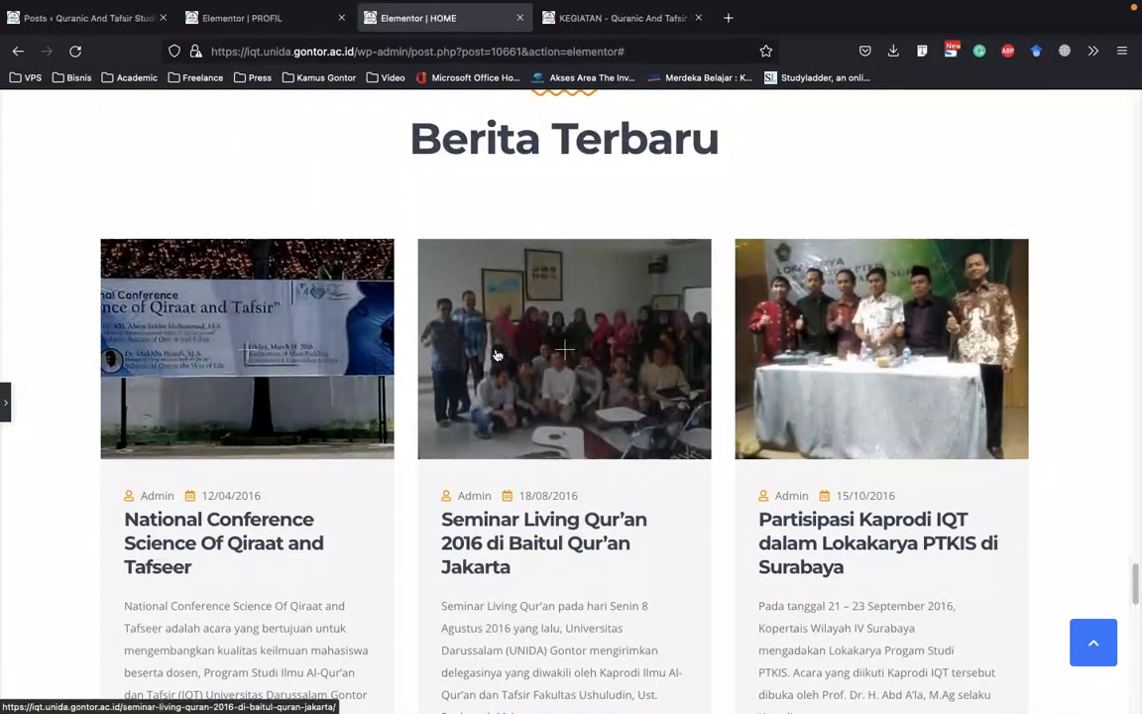
{"action": "scroll", "coordinate": [496, 349], "scroll_direction": "down", "scroll_amount": 5}
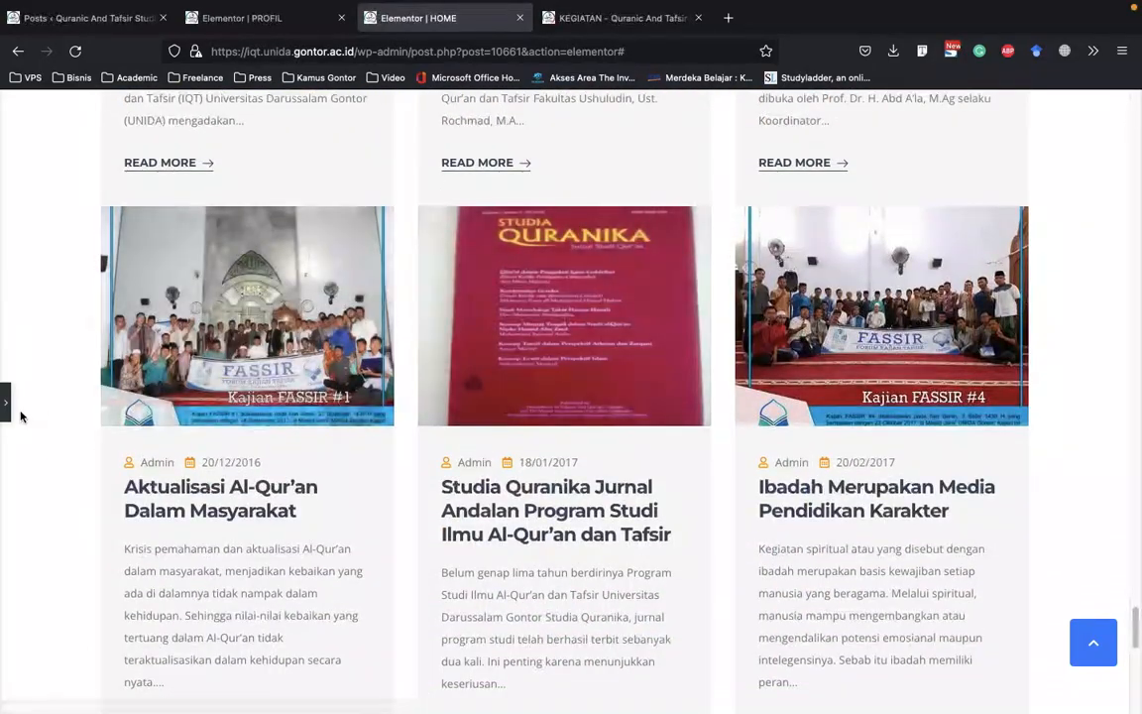
{"action": "left_click", "coordinate": [770, 429]}
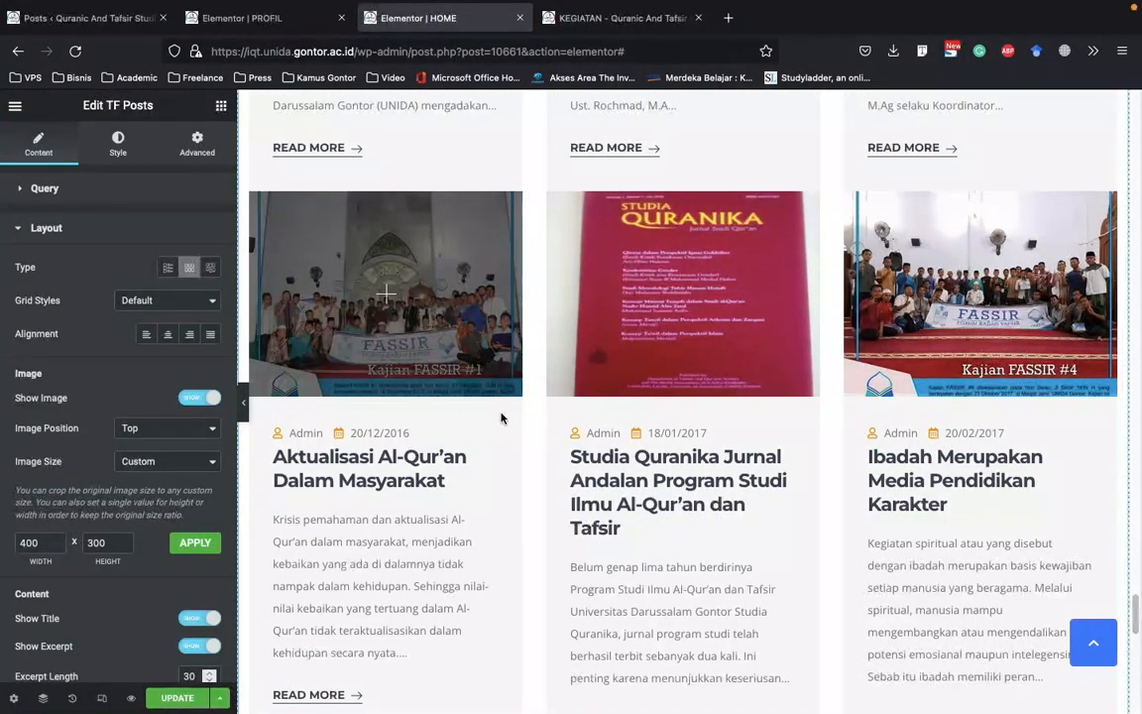
{"action": "scroll", "coordinate": [501, 418], "scroll_direction": "up", "scroll_amount": 1}
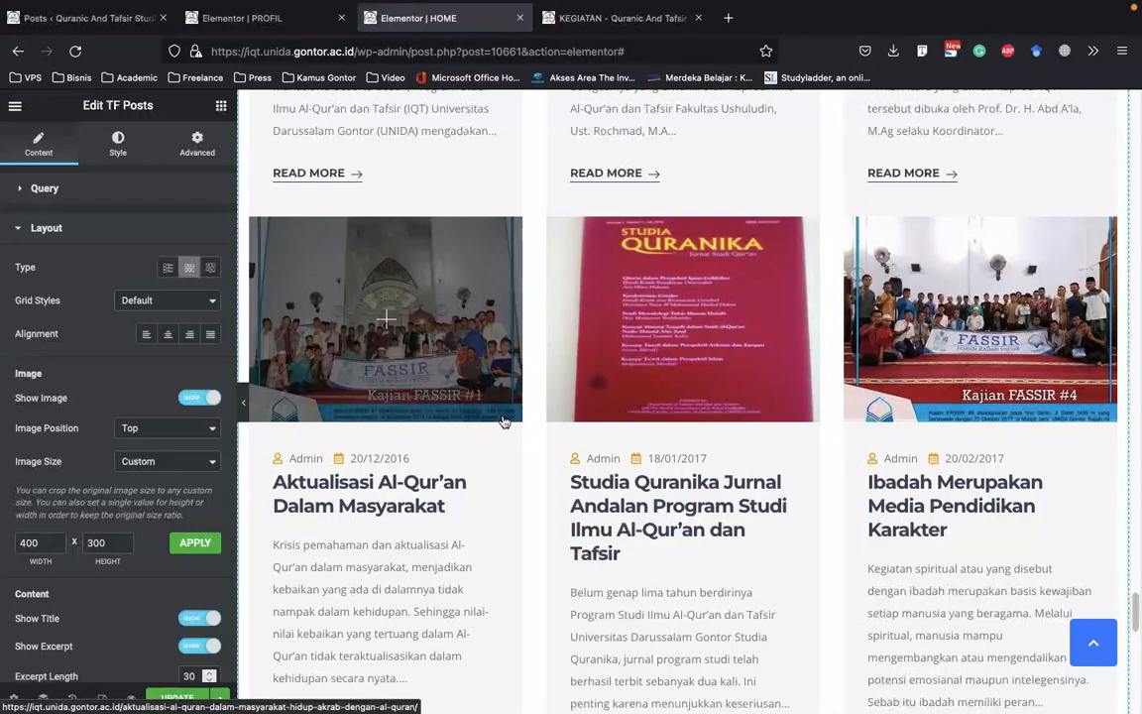
Set the news widget's posts per page back to 3 in its query settings
{"action": "left_click", "coordinate": [69, 186]}
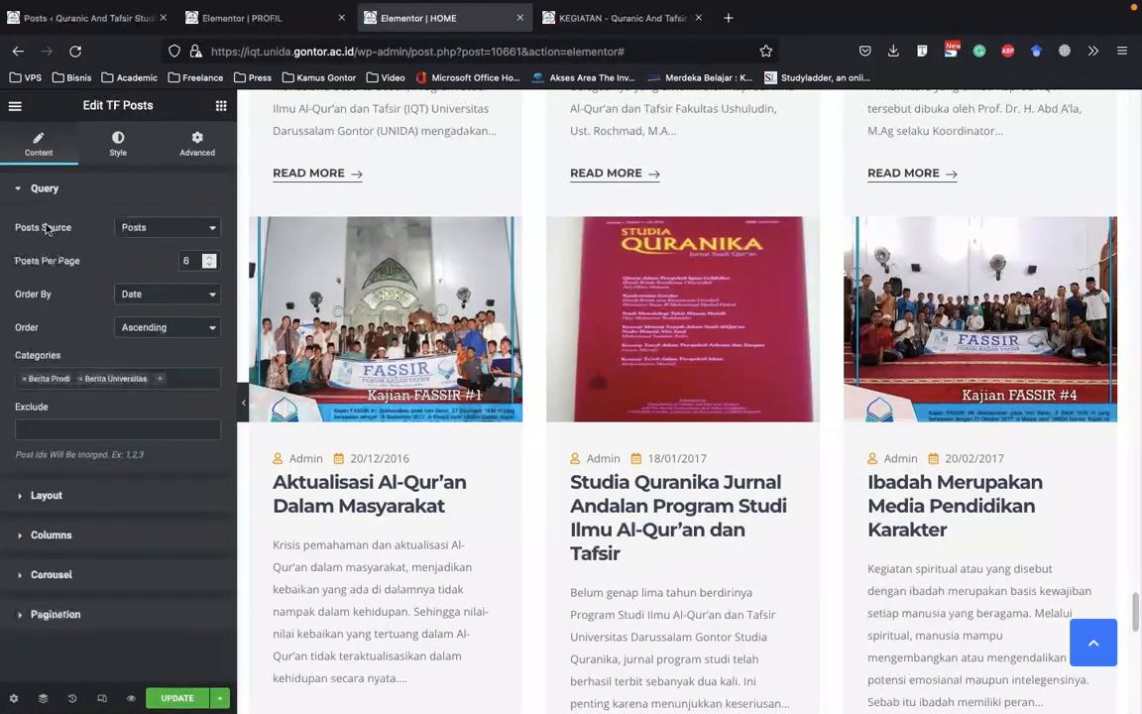
{"action": "double_click", "coordinate": [188, 261]}
{"action": "type", "text": "3"}
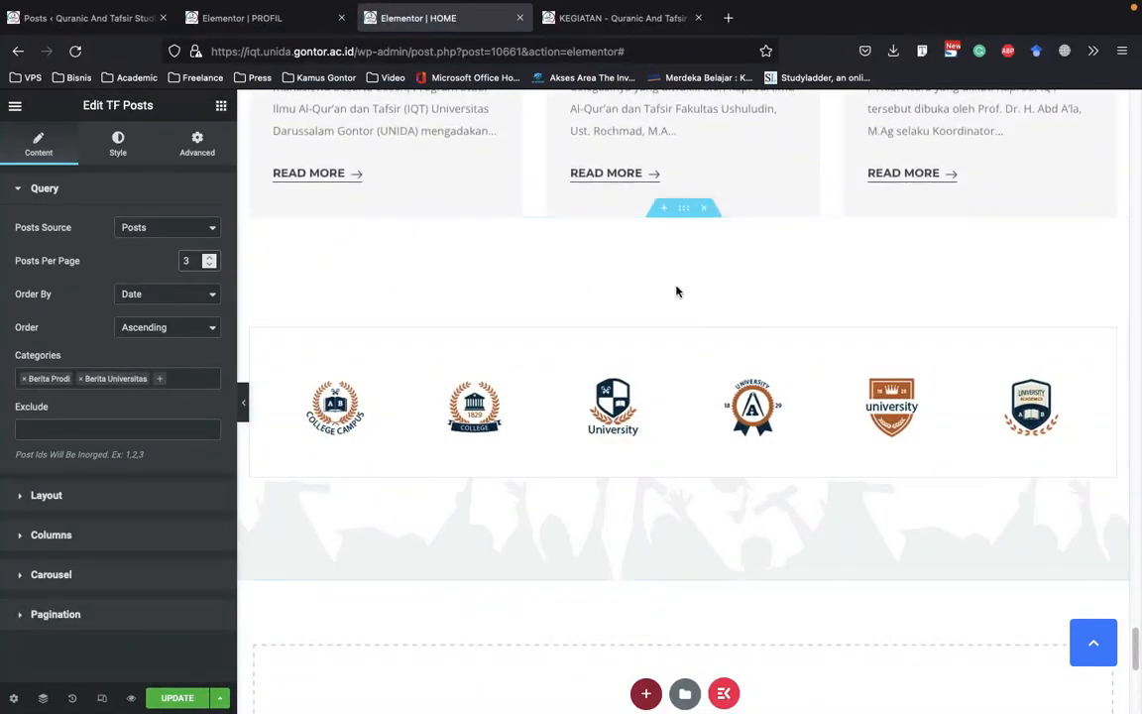
Add the Berita HMP category to the news widget's query
{"action": "scroll", "coordinate": [677, 291], "scroll_direction": "up", "scroll_amount": 4}
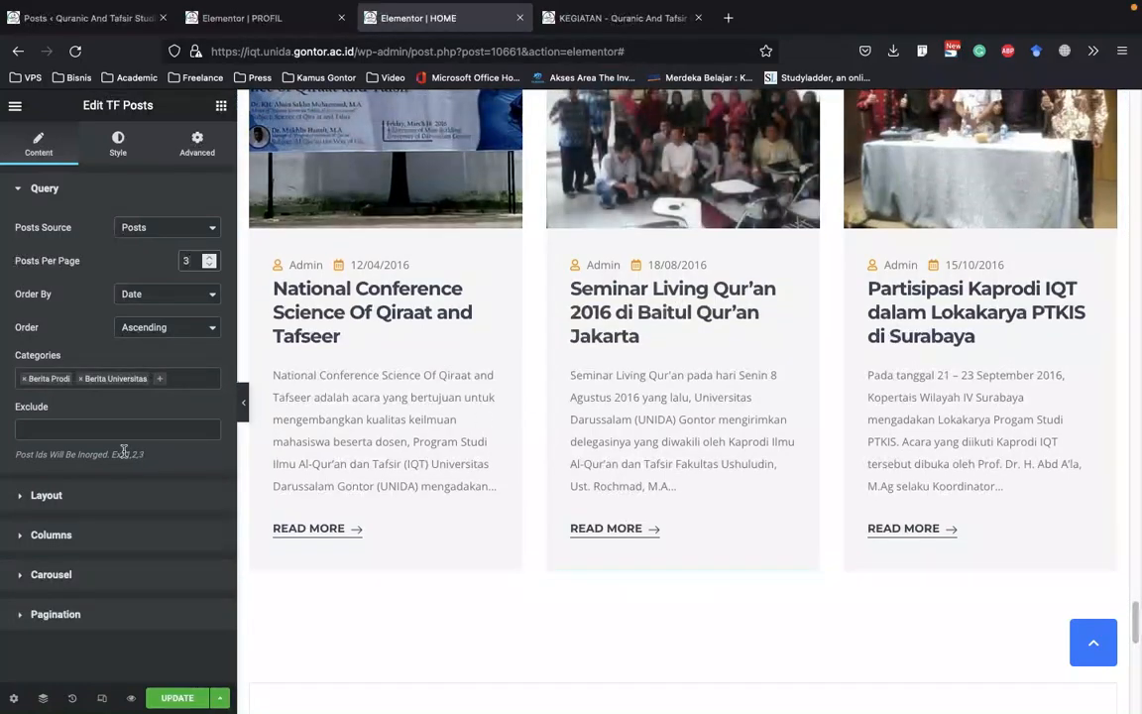
{"action": "left_click", "coordinate": [164, 385]}
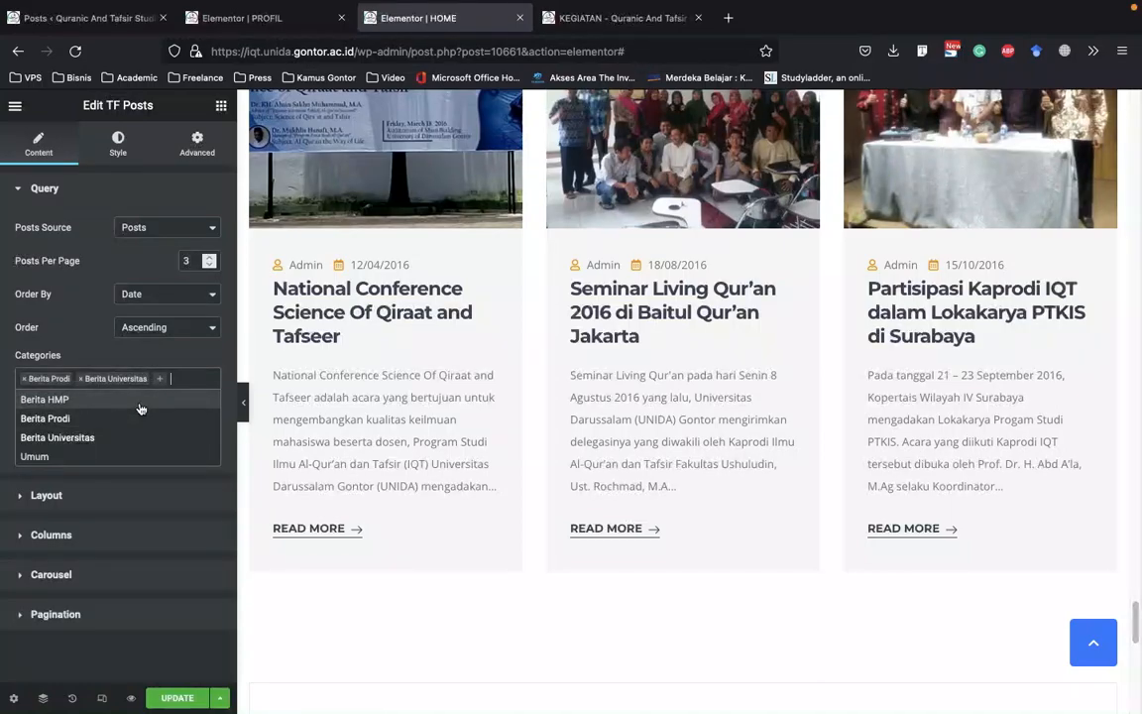
{"action": "left_click", "coordinate": [140, 407]}
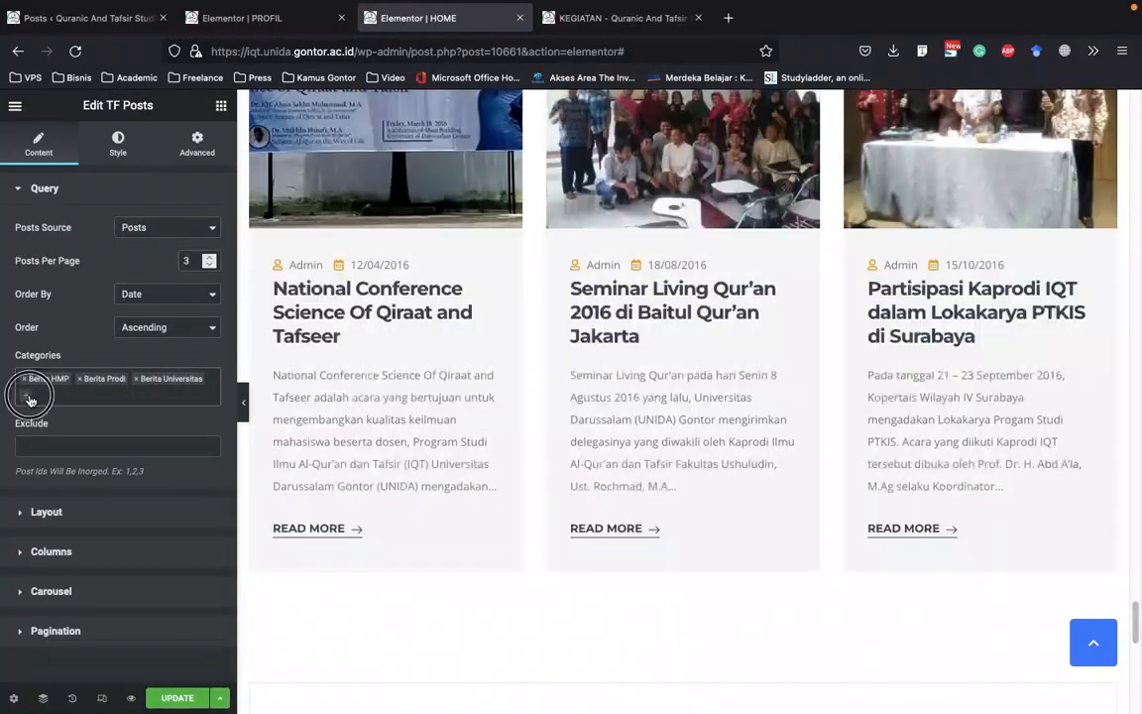
Add the Umum category to the news widget's query, preview the posts and remove that category again
{"action": "left_click", "coordinate": [30, 395]}
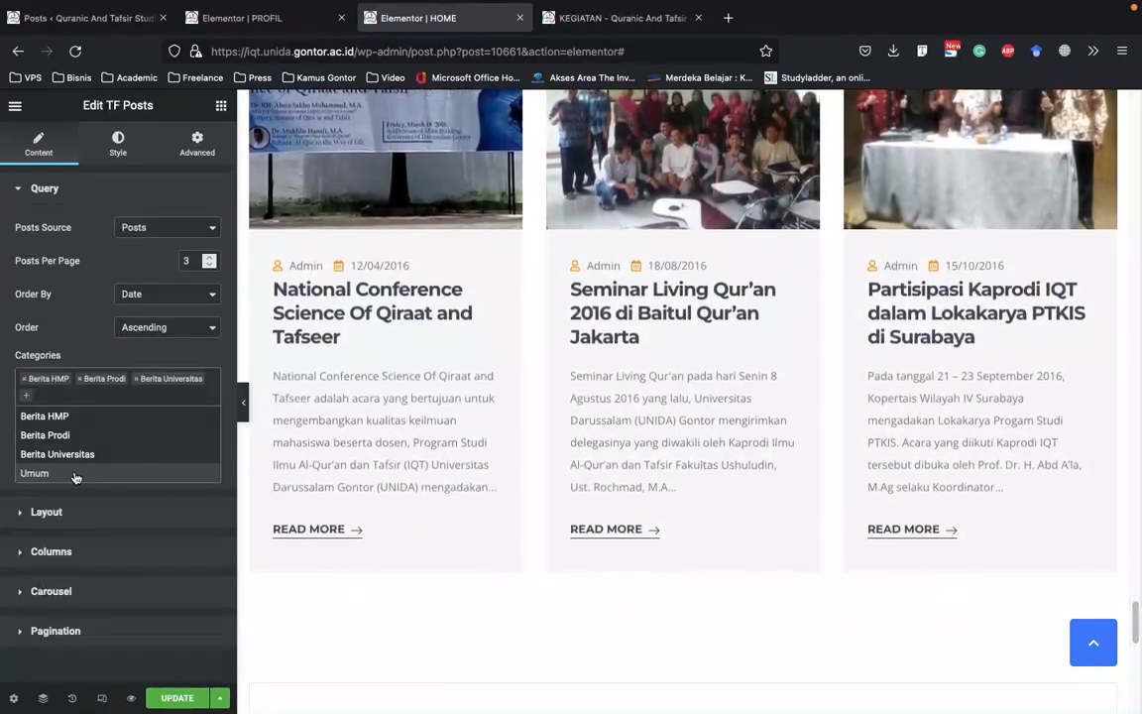
{"action": "left_click", "coordinate": [75, 475]}
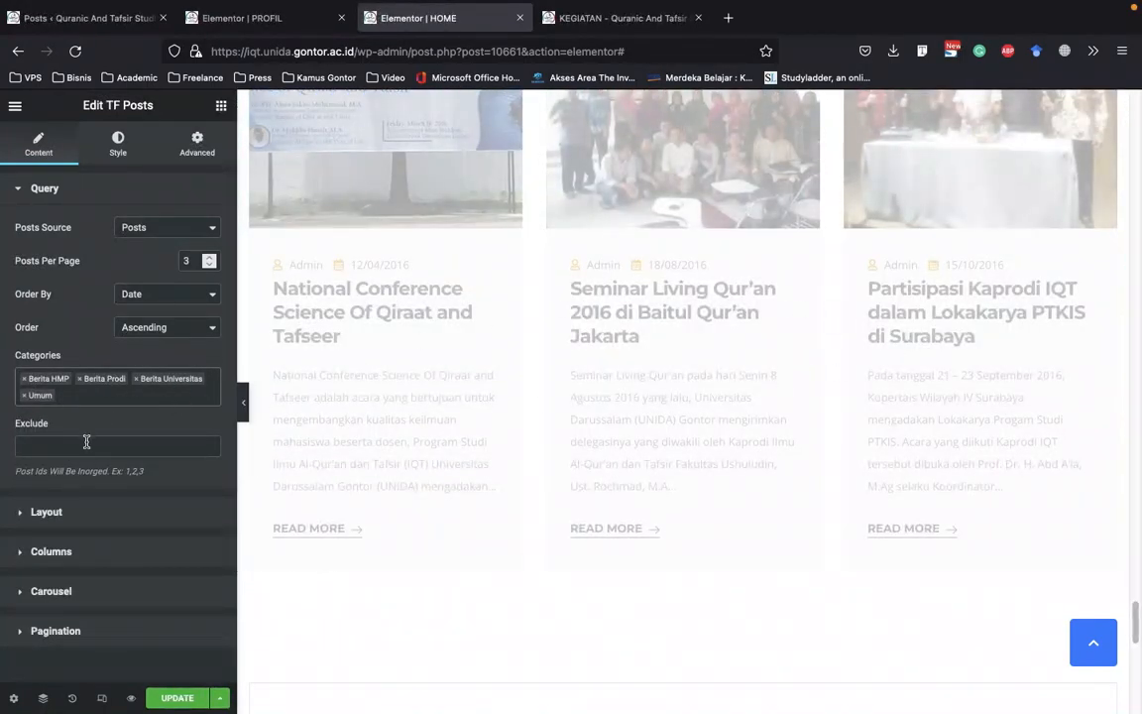
{"action": "scroll", "coordinate": [589, 415], "scroll_direction": "down", "scroll_amount": 3}
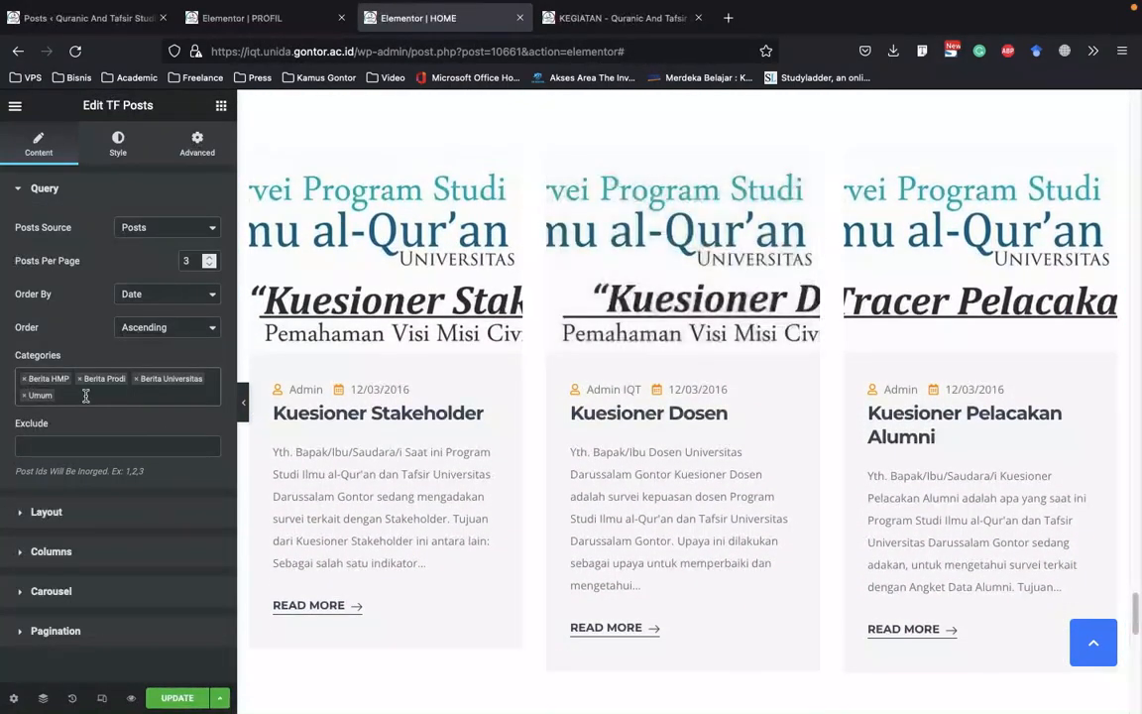
{"action": "left_click", "coordinate": [78, 397]}
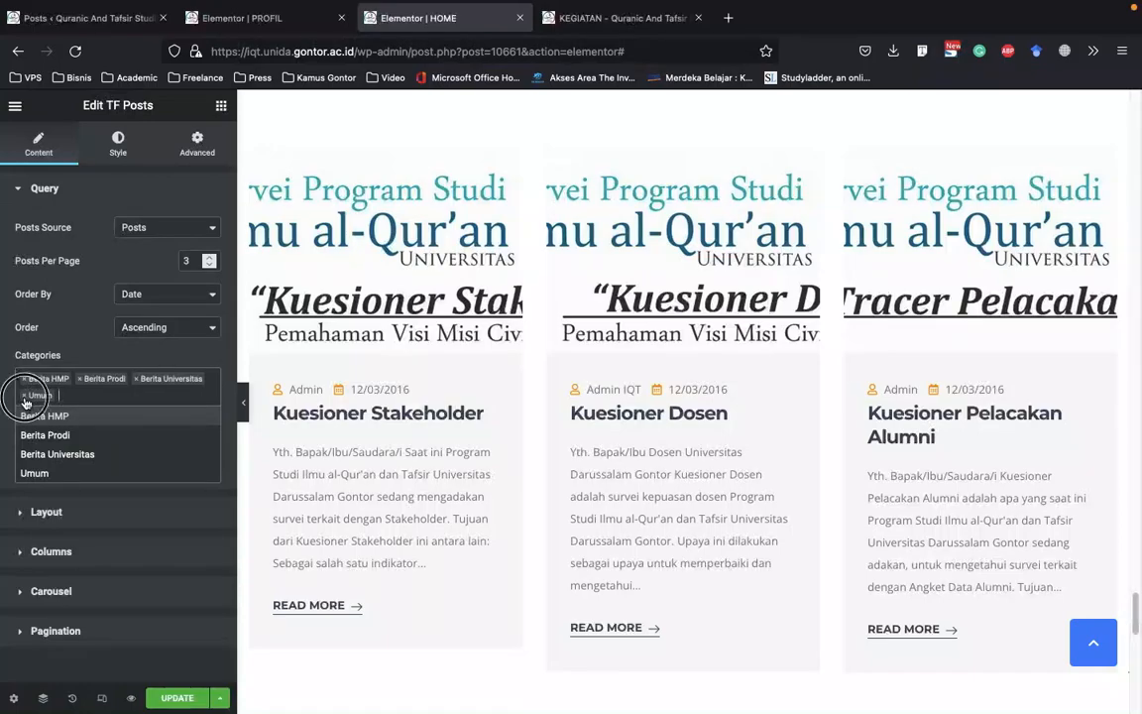
{"action": "left_click", "coordinate": [24, 394]}
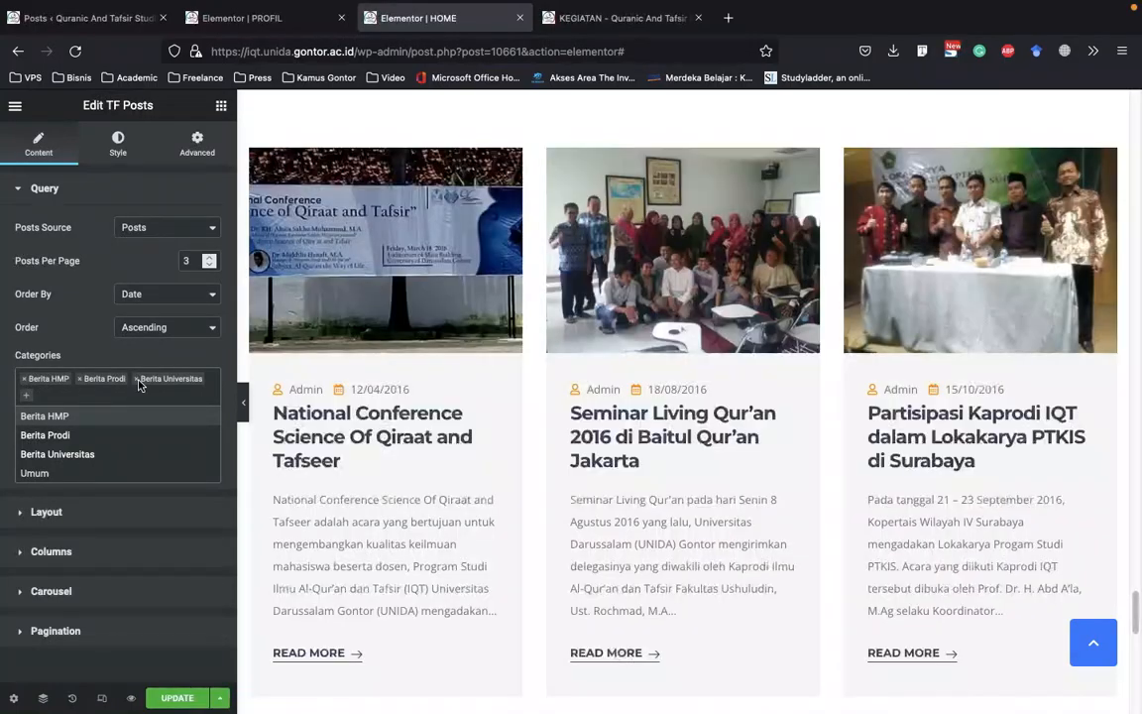
Open the university logo carousel below the news section for editing and bring up its image gallery
{"action": "scroll", "coordinate": [557, 387], "scroll_direction": "down", "scroll_amount": 5}
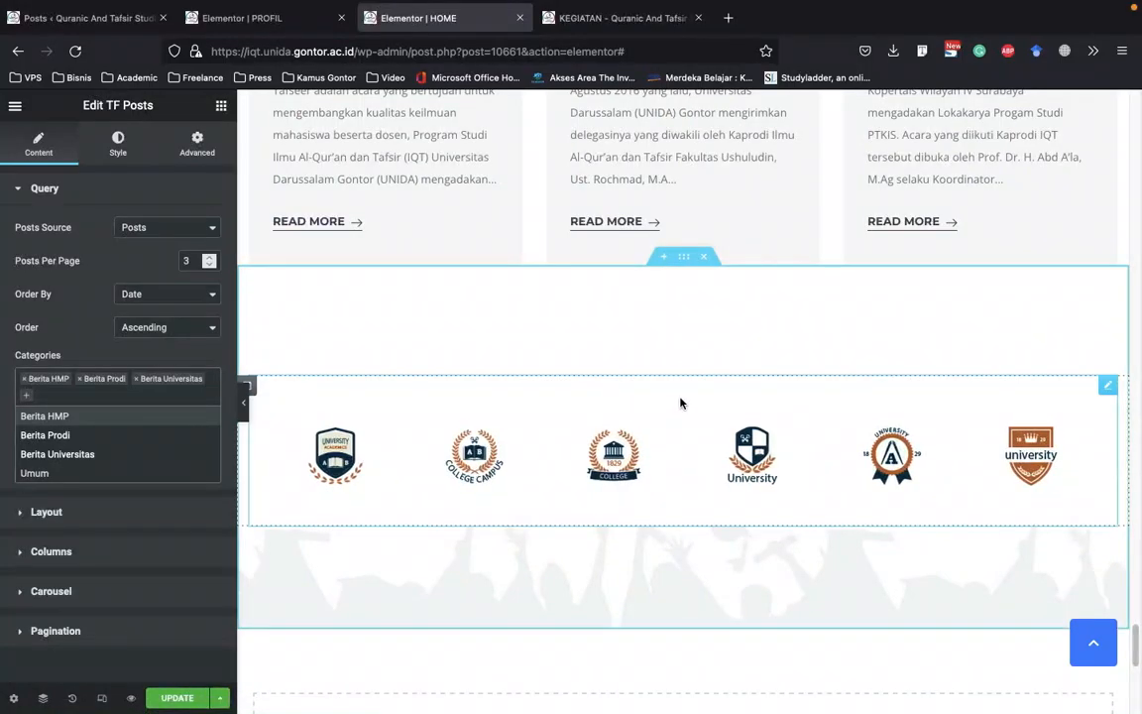
{"action": "left_click", "coordinate": [734, 401]}
{"action": "right_click", "coordinate": [987, 392]}
{"action": "left_click", "coordinate": [1045, 402]}
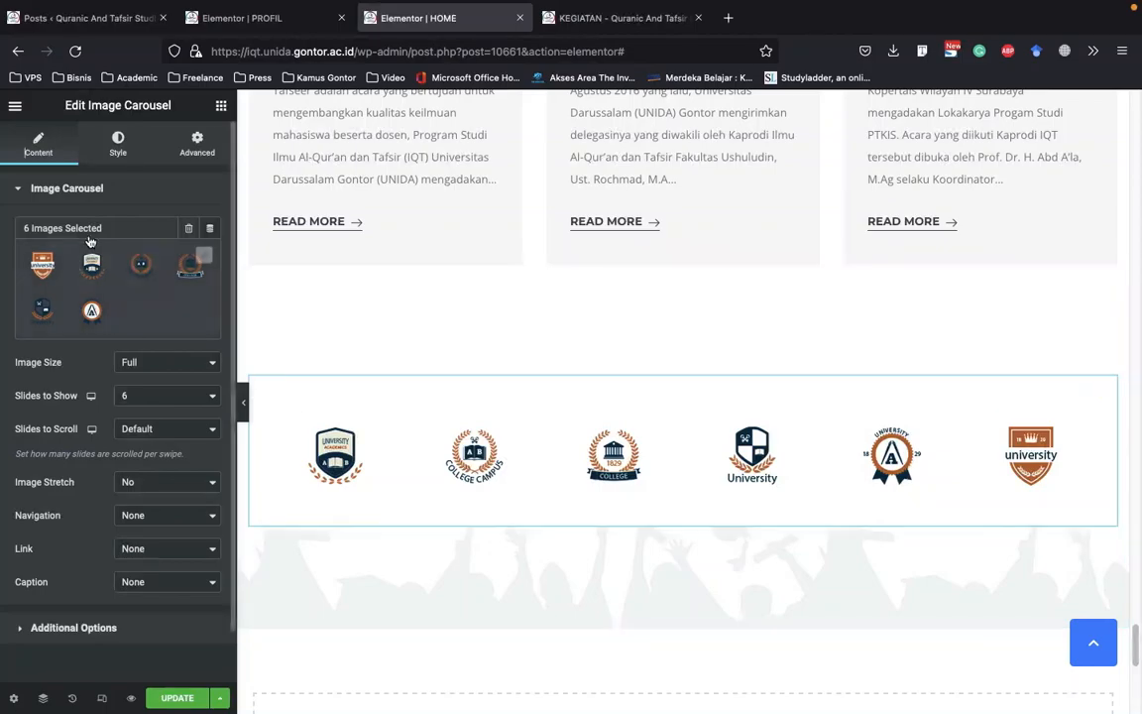
{"action": "left_click", "coordinate": [127, 283]}
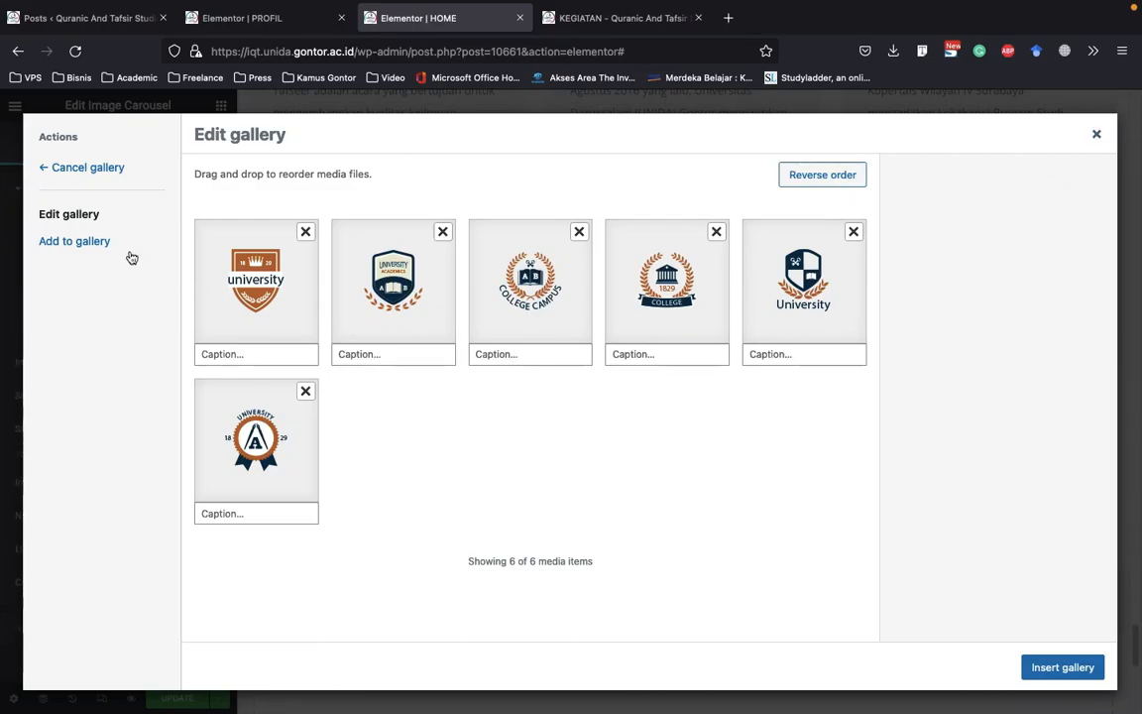
Add the Terakreditasi badge and the cropped-logo_iqt-removebg-preview.png logo from the media library to the carousel's gallery and preview the carousel
{"action": "left_click", "coordinate": [80, 242]}
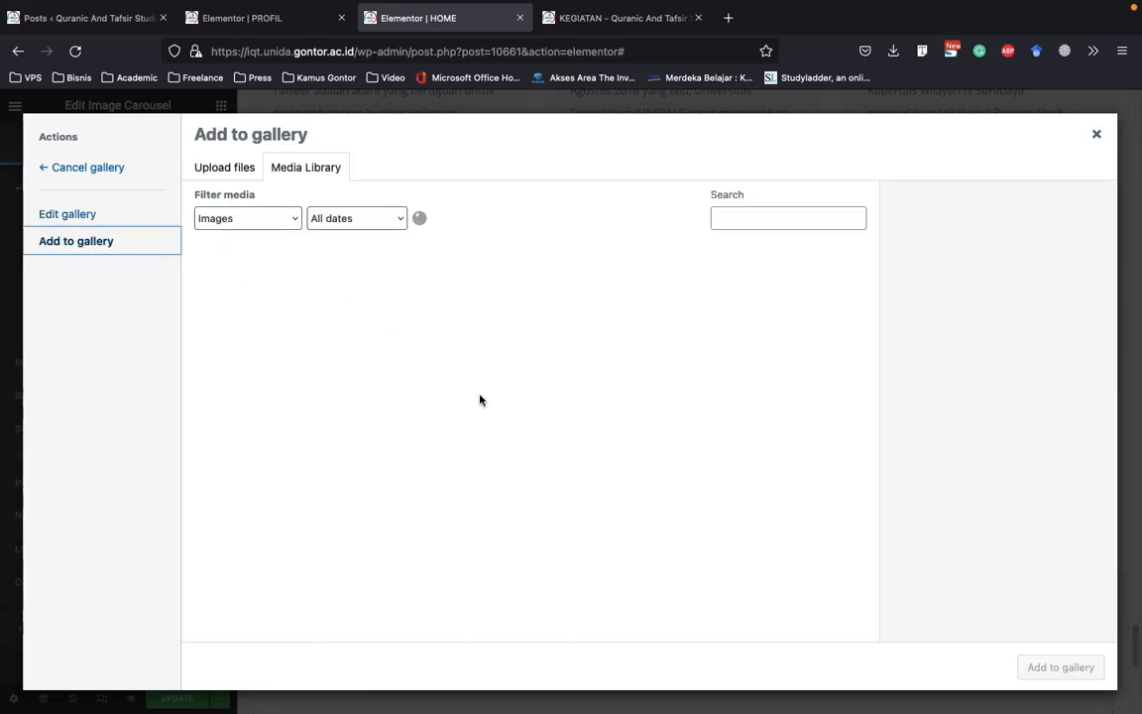
{"action": "scroll", "coordinate": [426, 446], "scroll_direction": "down", "scroll_amount": 2}
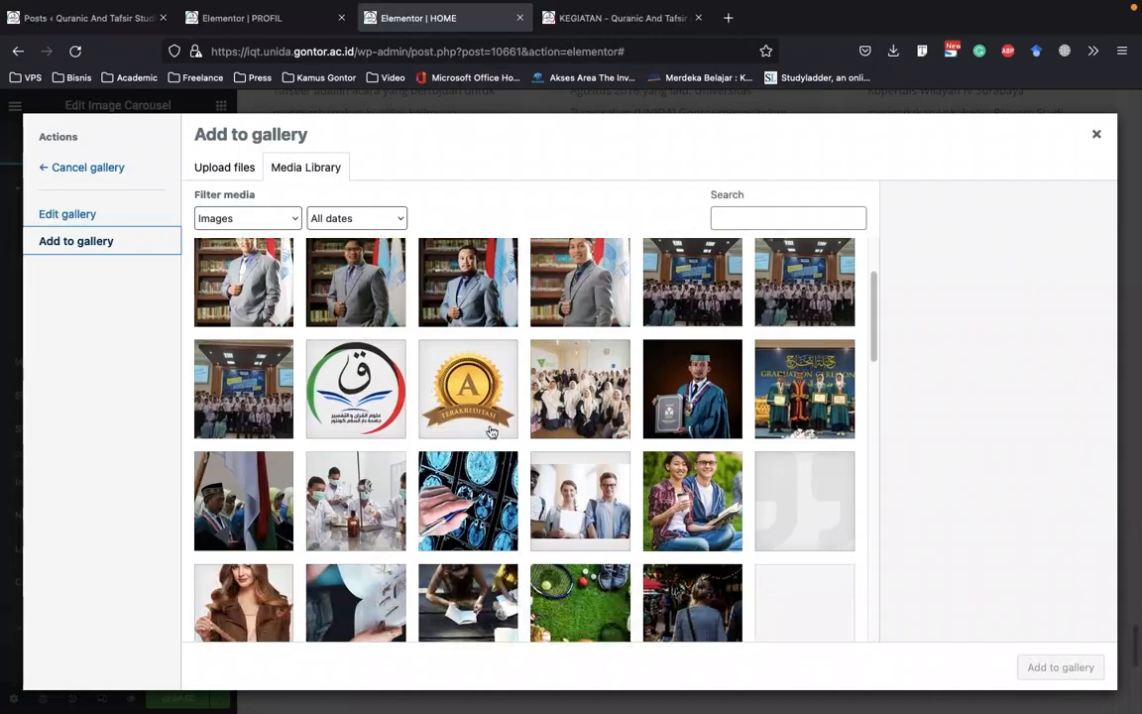
{"action": "left_click", "coordinate": [483, 387]}
{"action": "left_click", "coordinate": [350, 365]}
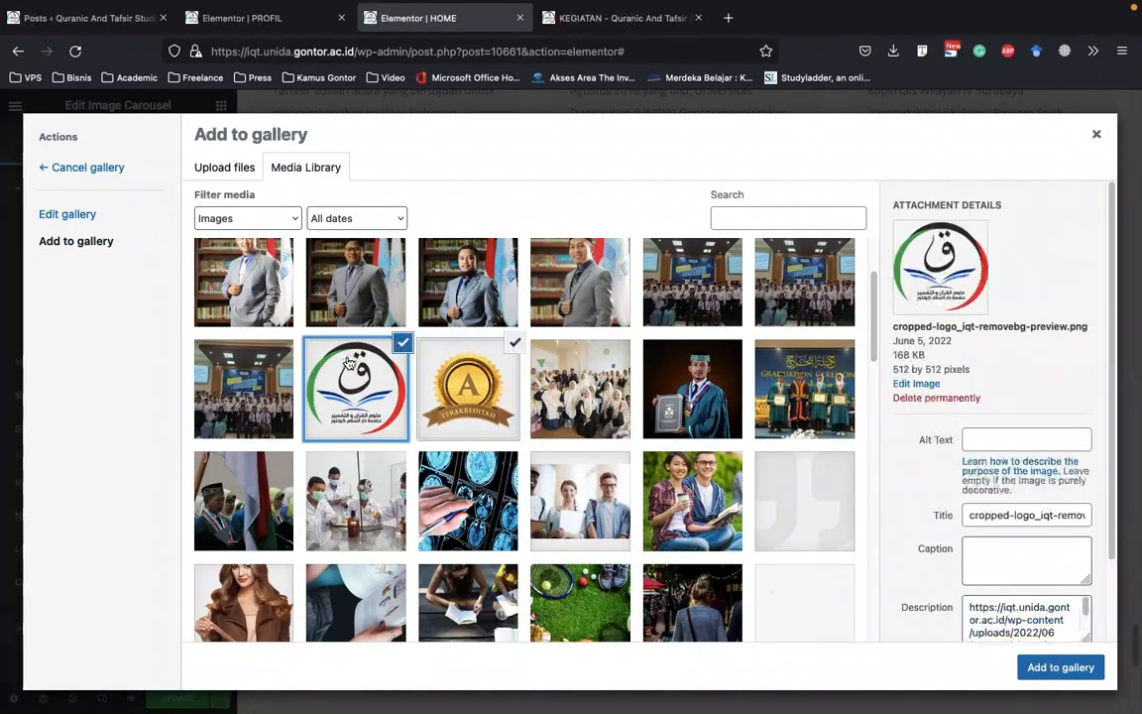
{"action": "left_click", "coordinate": [1059, 663]}
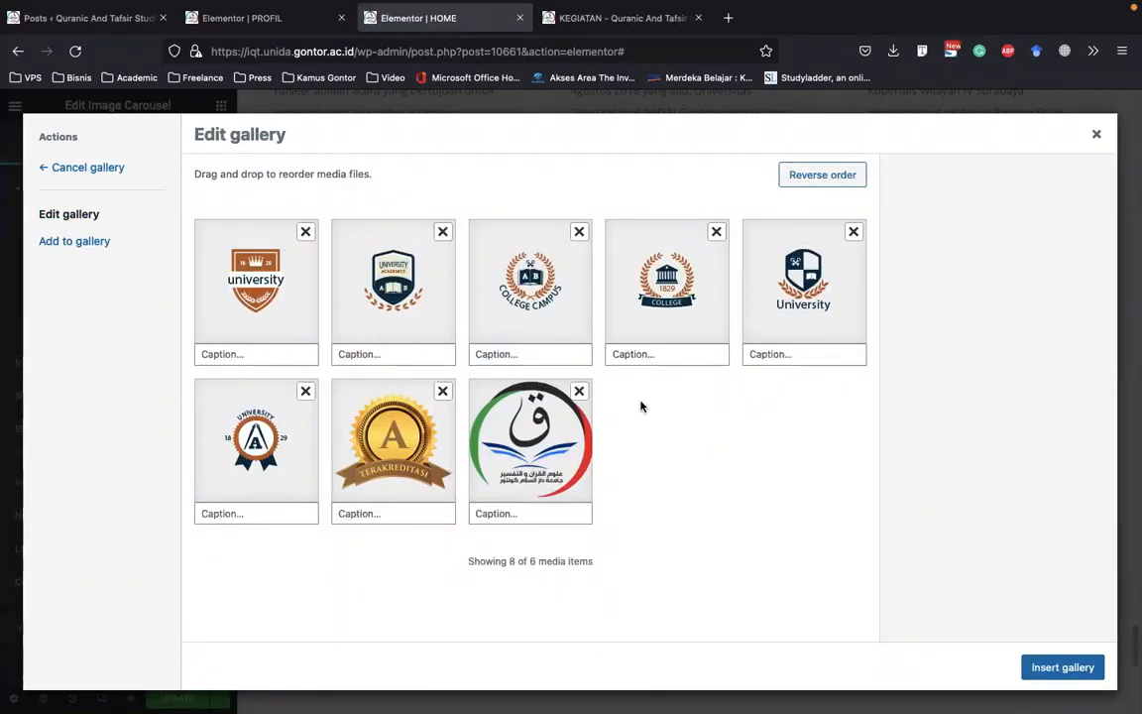
{"action": "left_click", "coordinate": [1081, 667]}
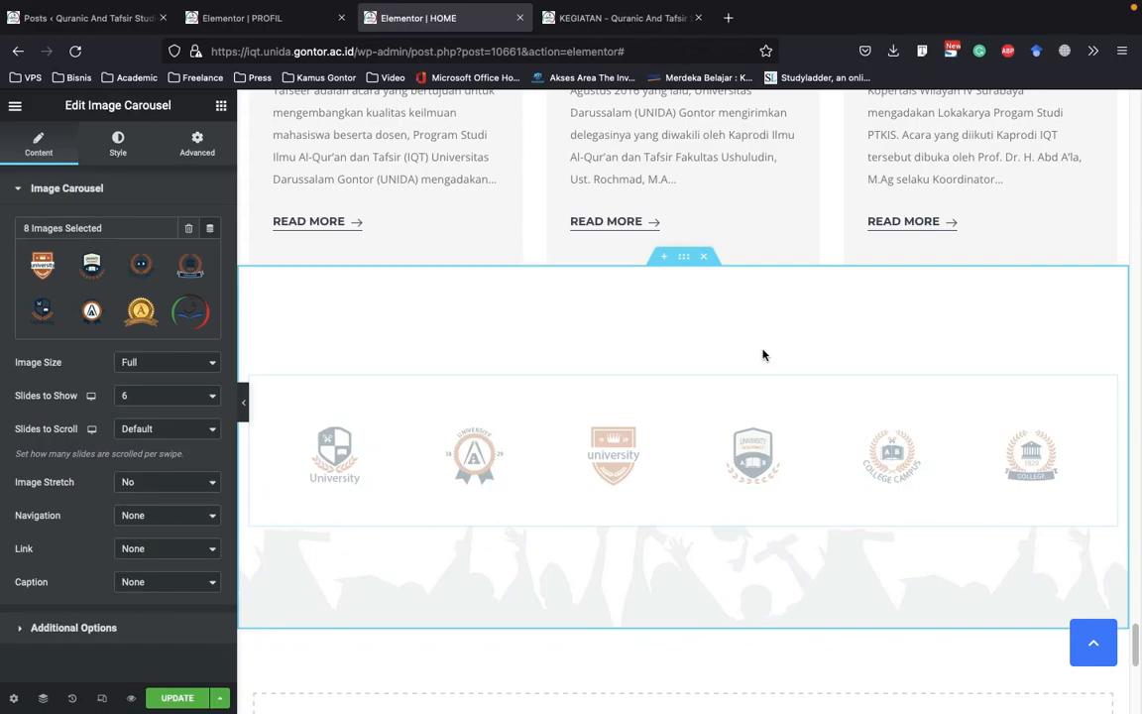
{"action": "scroll", "coordinate": [995, 430], "scroll_direction": "down", "scroll_amount": 1}
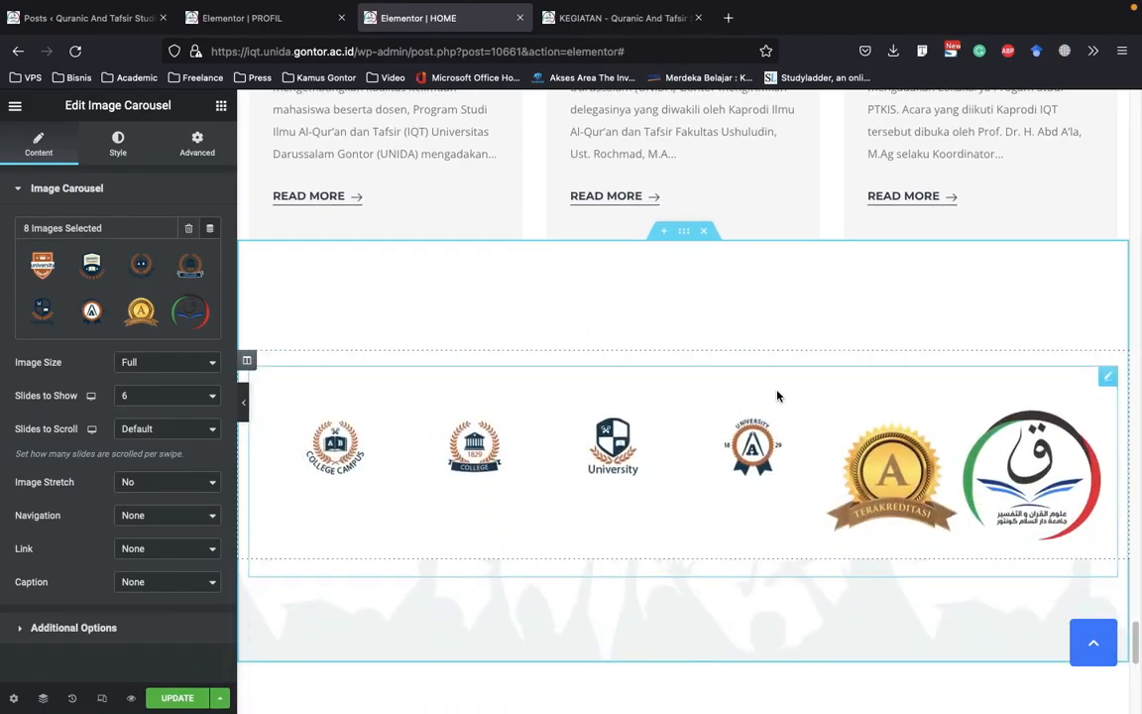
{"action": "scroll", "coordinate": [646, 440], "scroll_direction": "down", "scroll_amount": 1}
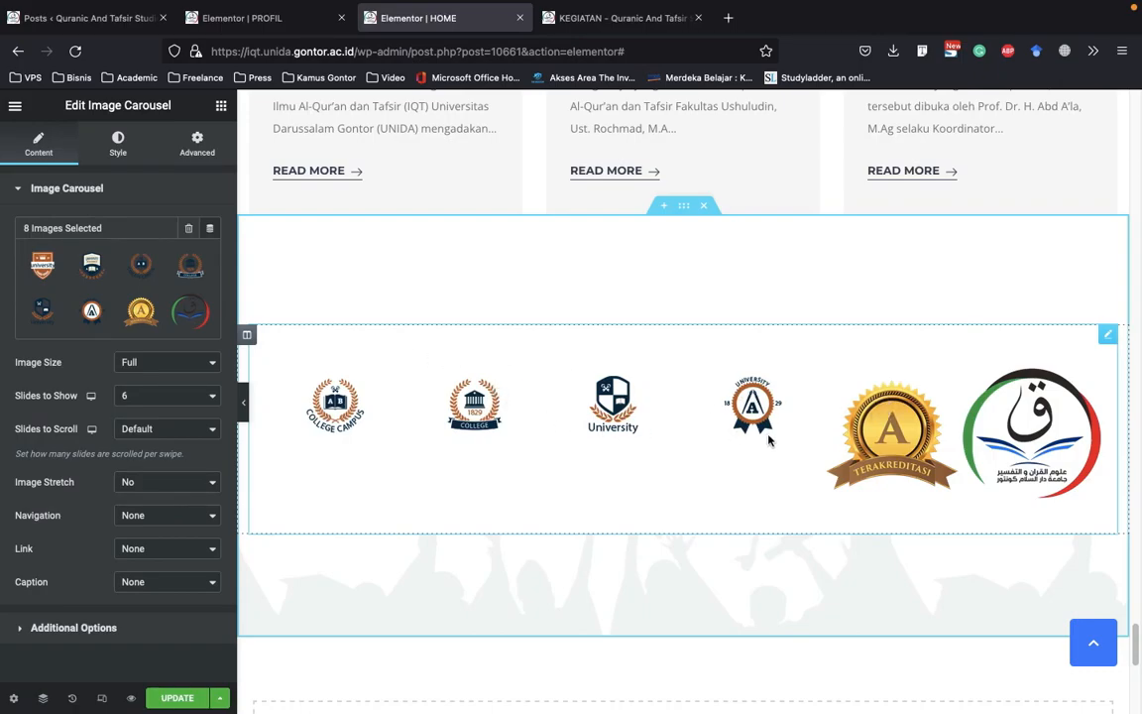
{"action": "scroll", "coordinate": [767, 436], "scroll_direction": "down", "scroll_amount": 1}
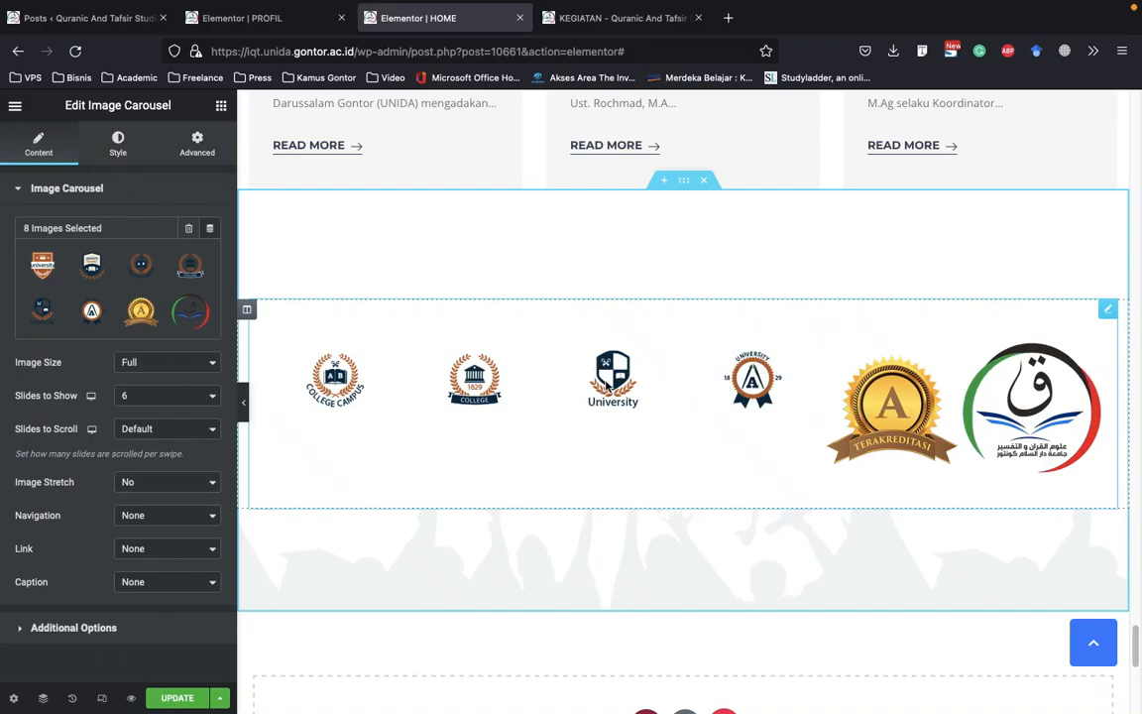
Remove the Terakreditasi badge and the round program logo from the carousel's gallery and insert the updated gallery
{"action": "left_click_drag", "start_coordinate": [576, 372], "coordinate": [502, 339]}
{"action": "left_click", "coordinate": [143, 273]}
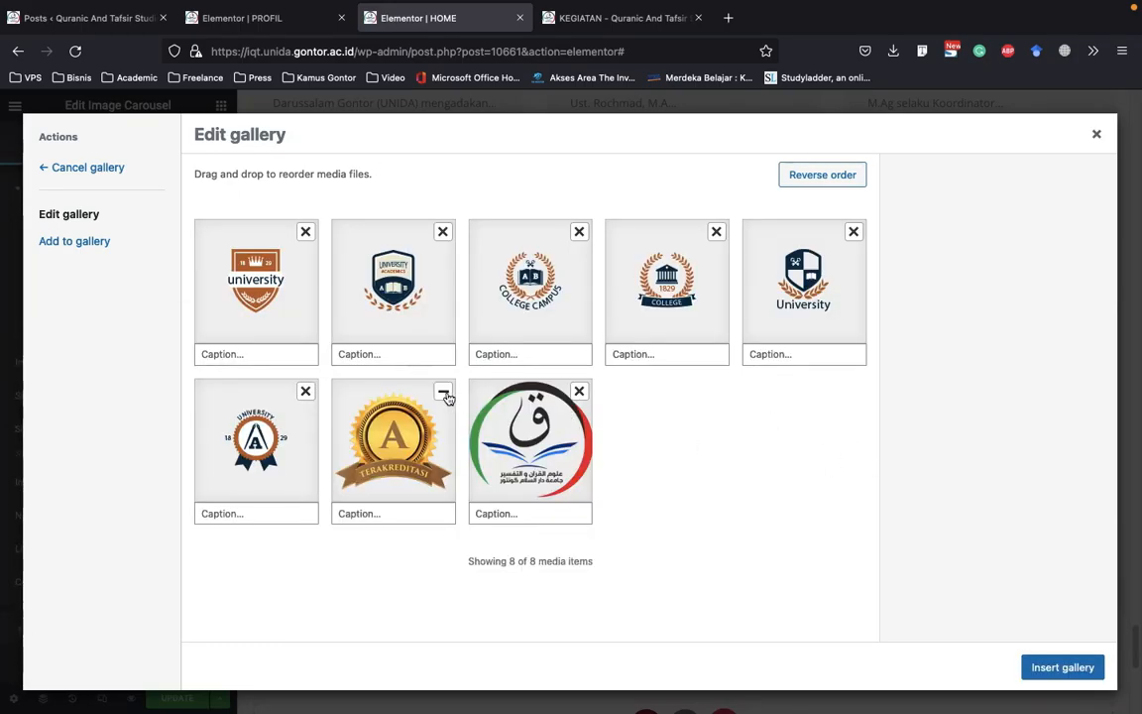
{"action": "left_click", "coordinate": [444, 393]}
{"action": "left_click", "coordinate": [443, 393]}
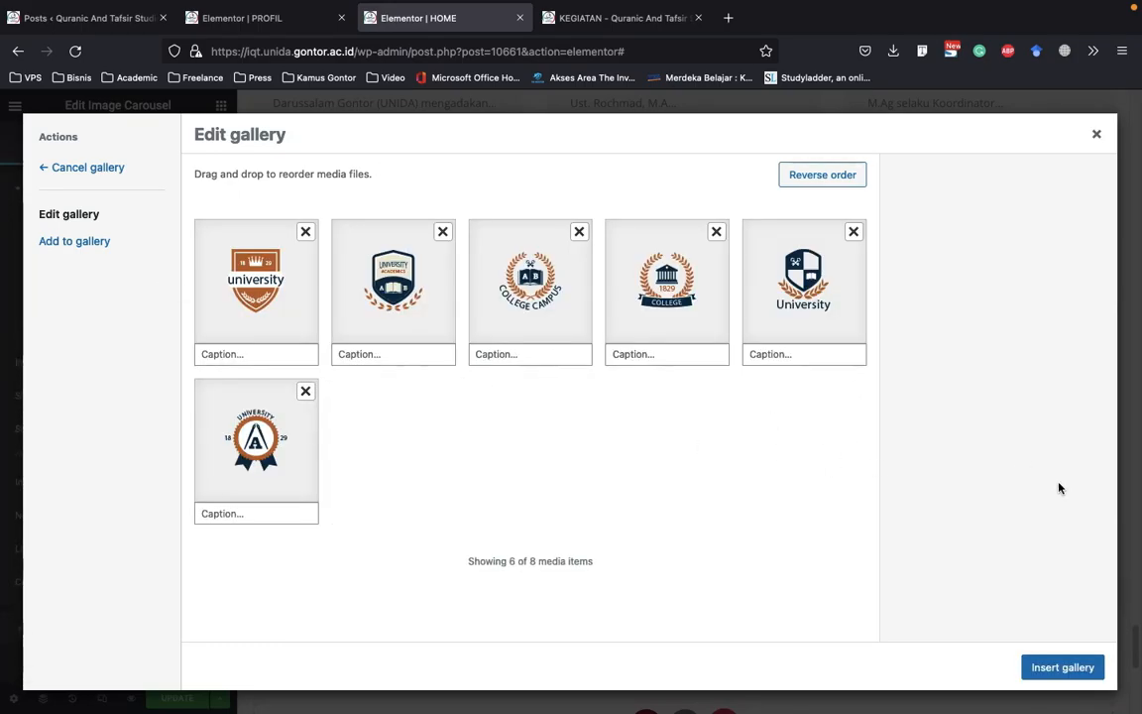
{"action": "left_click", "coordinate": [1063, 667]}
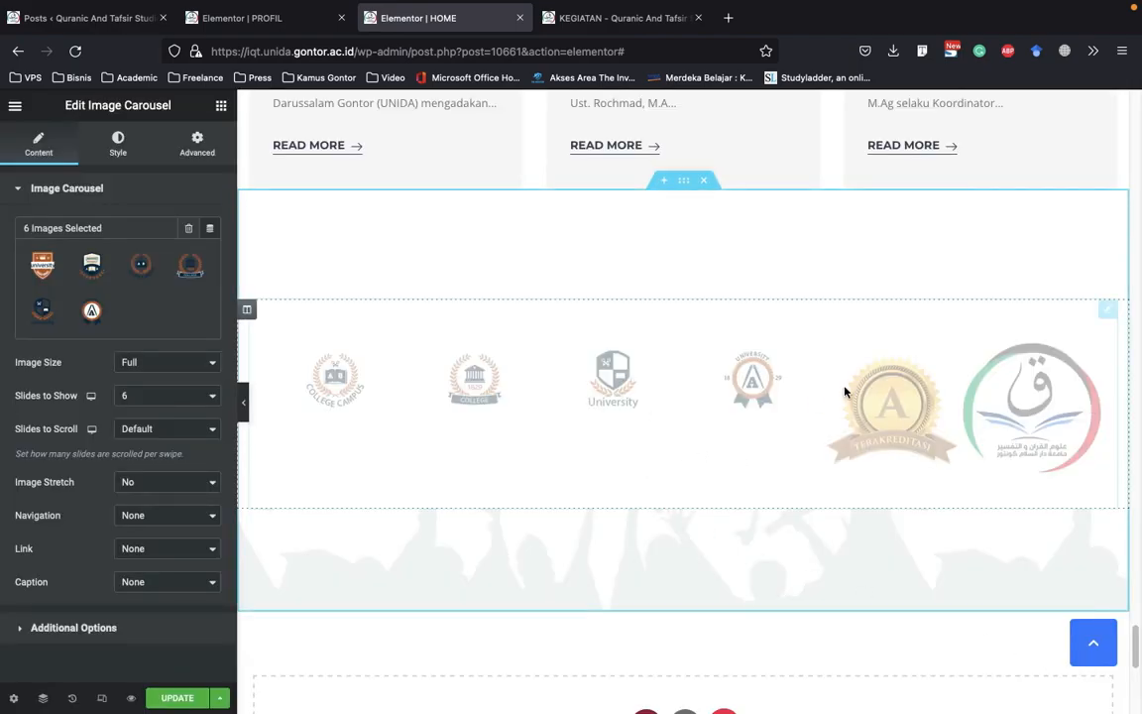
{"action": "scroll", "coordinate": [842, 406], "scroll_direction": "down", "scroll_amount": 3}
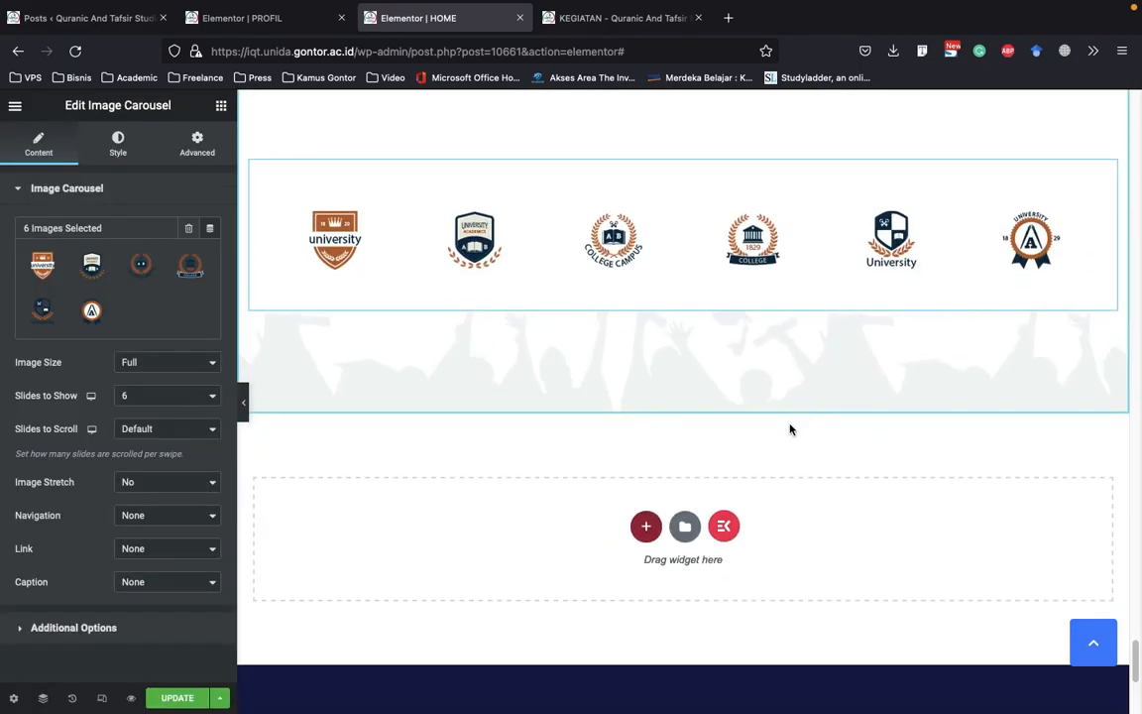
Look over the HOME page sections above the logo carousel, including Fungsionaris Program Studi, Testimonials and Berita Terbaru
{"action": "scroll", "coordinate": [436, 525], "scroll_direction": "up", "scroll_amount": 10}
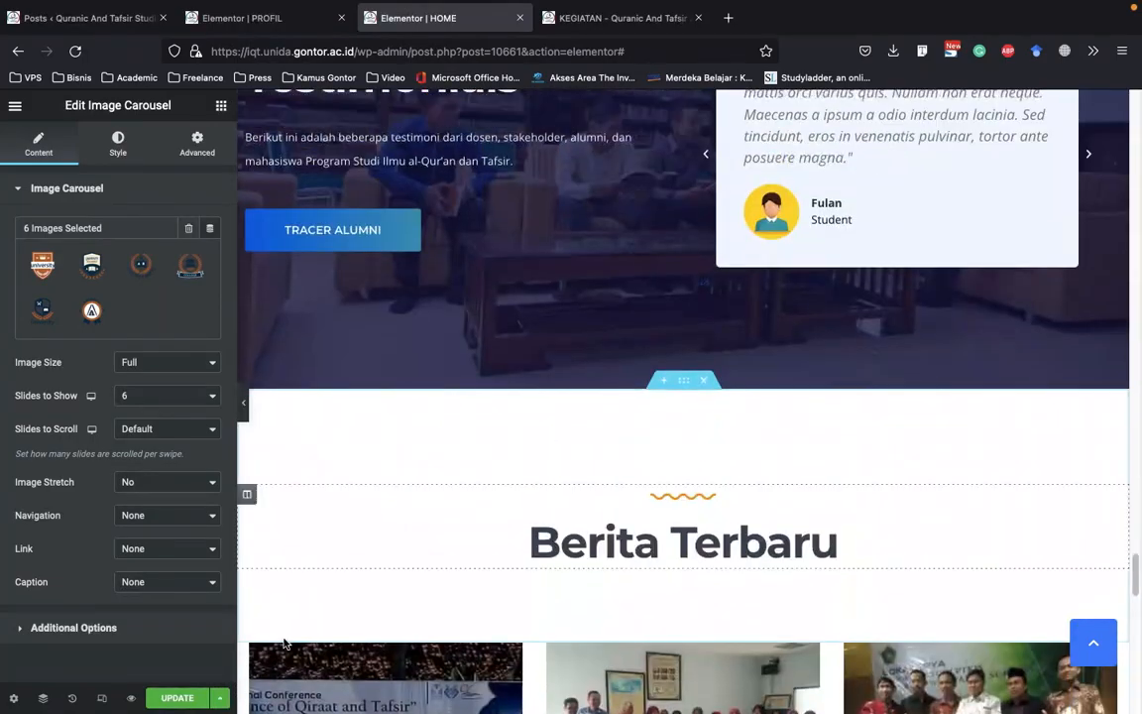
{"action": "scroll", "coordinate": [661, 420], "scroll_direction": "up", "scroll_amount": 5}
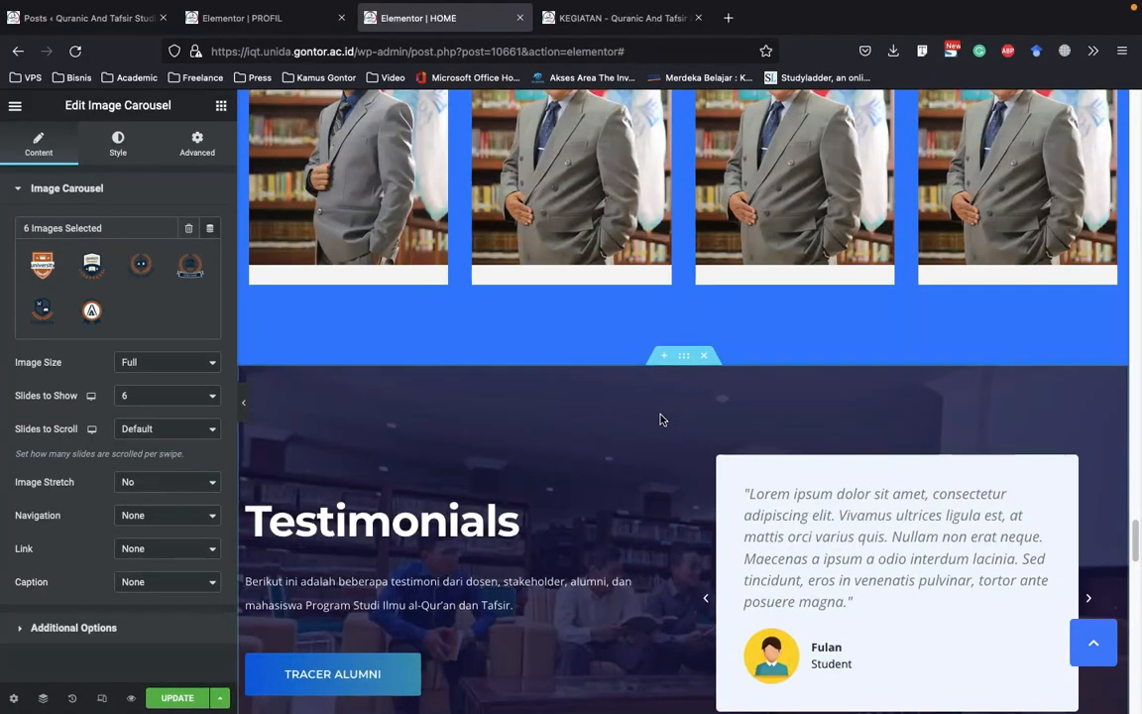
{"action": "scroll", "coordinate": [661, 421], "scroll_direction": "down", "scroll_amount": 10}
{"action": "scroll", "coordinate": [670, 433], "scroll_direction": "up", "scroll_amount": 8}
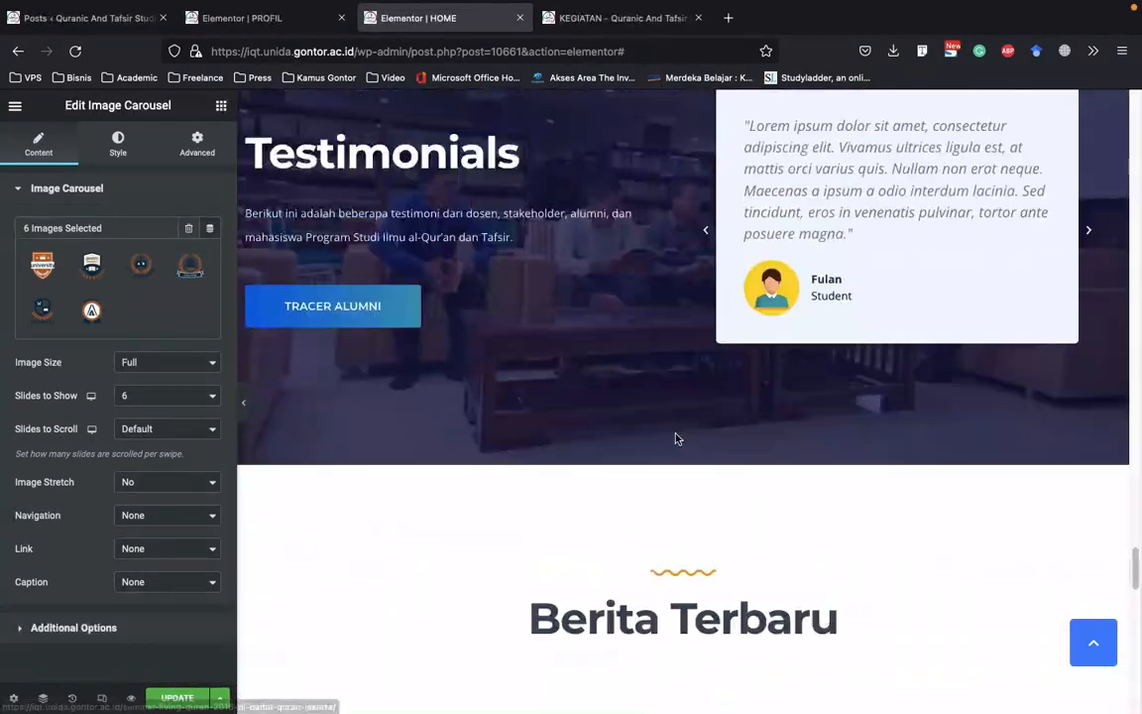
{"action": "scroll", "coordinate": [675, 439], "scroll_direction": "down", "scroll_amount": 10}
{"action": "scroll", "coordinate": [675, 438], "scroll_direction": "up", "scroll_amount": 3}
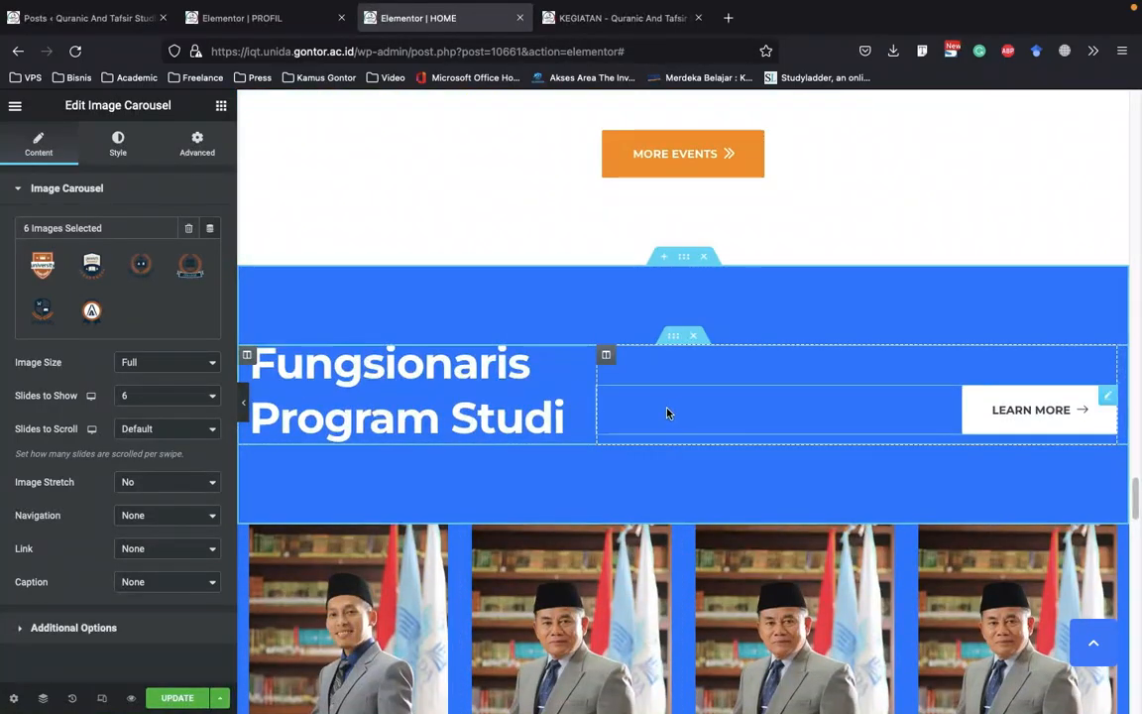
{"action": "scroll", "coordinate": [591, 414], "scroll_direction": "up", "scroll_amount": 4}
{"action": "scroll", "coordinate": [595, 418], "scroll_direction": "down", "scroll_amount": 2}
{"action": "scroll", "coordinate": [634, 357], "scroll_direction": "up", "scroll_amount": 3}
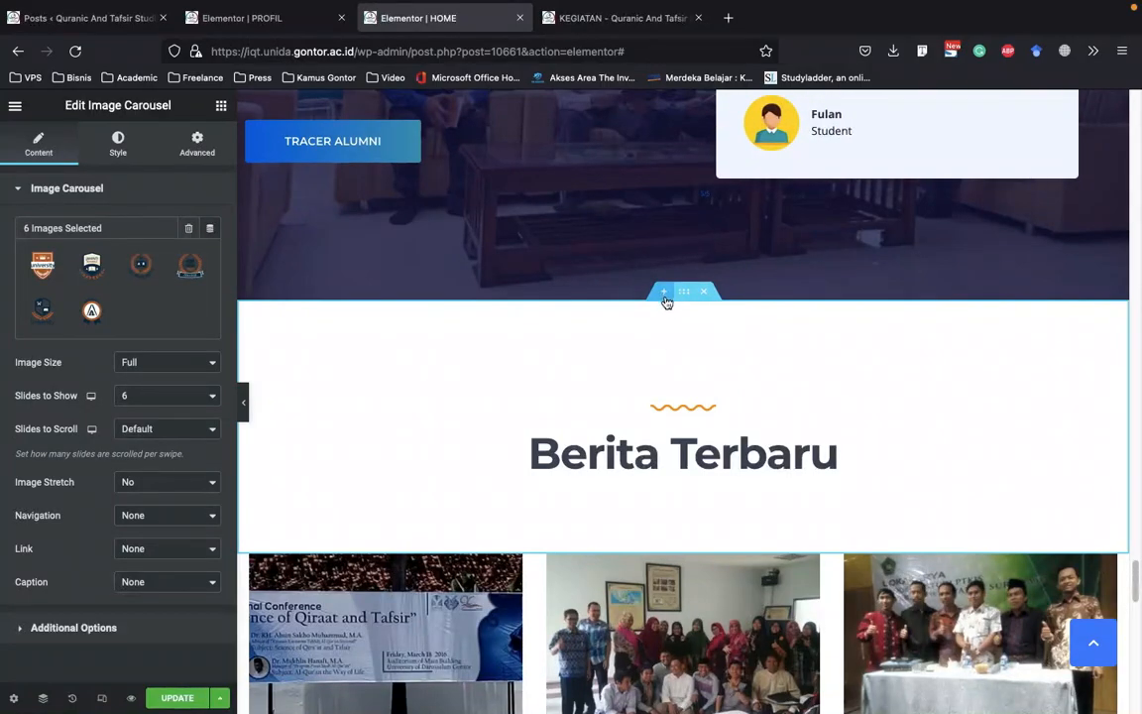
Add a new three-column section between the logo carousel and the footer
{"action": "scroll", "coordinate": [668, 357], "scroll_direction": "down", "scroll_amount": 10}
{"action": "scroll", "coordinate": [704, 397], "scroll_direction": "down", "scroll_amount": 3}
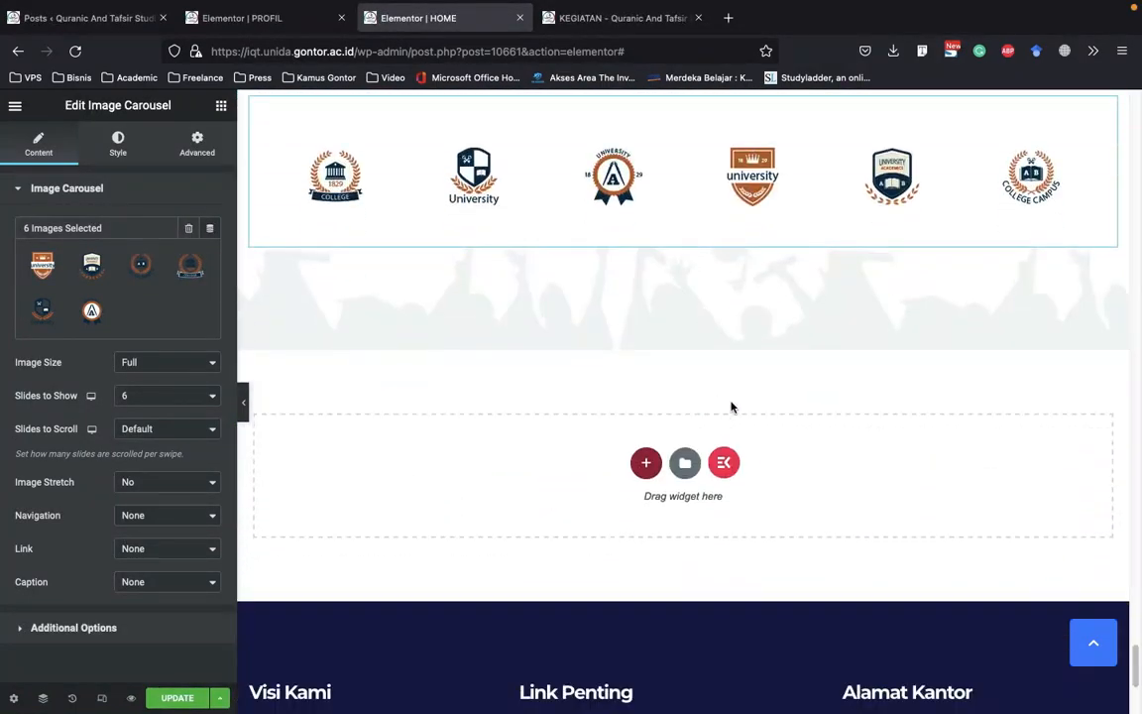
{"action": "scroll", "coordinate": [694, 447], "scroll_direction": "down", "scroll_amount": 1}
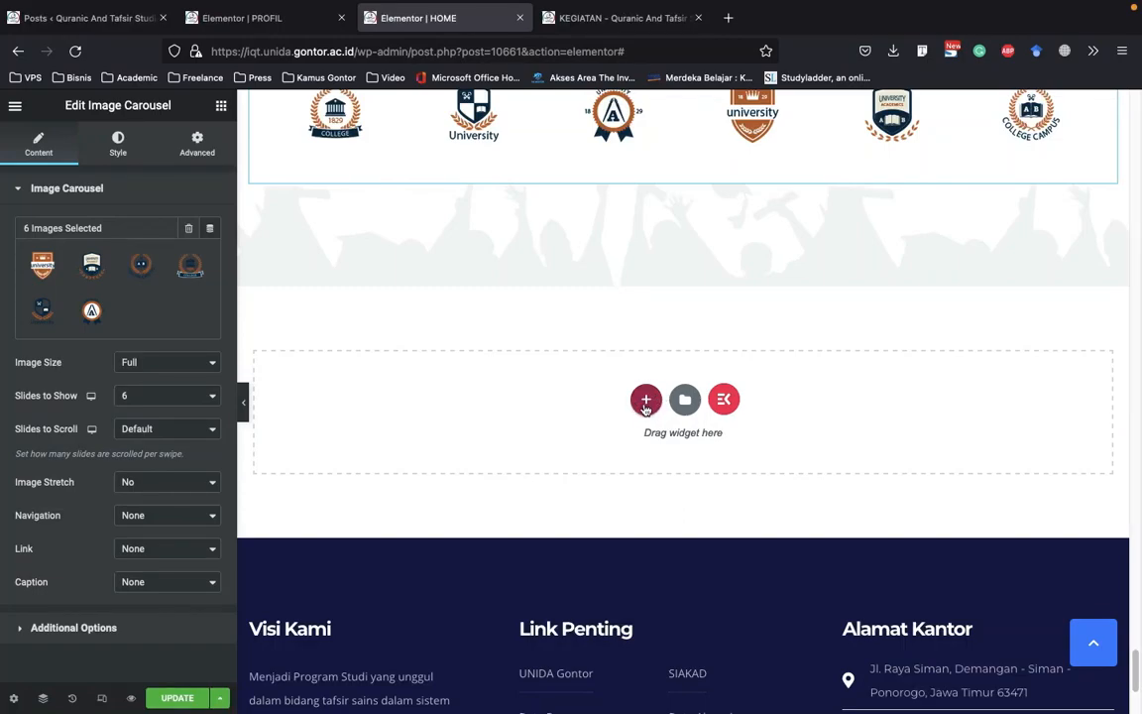
{"action": "left_click", "coordinate": [645, 401]}
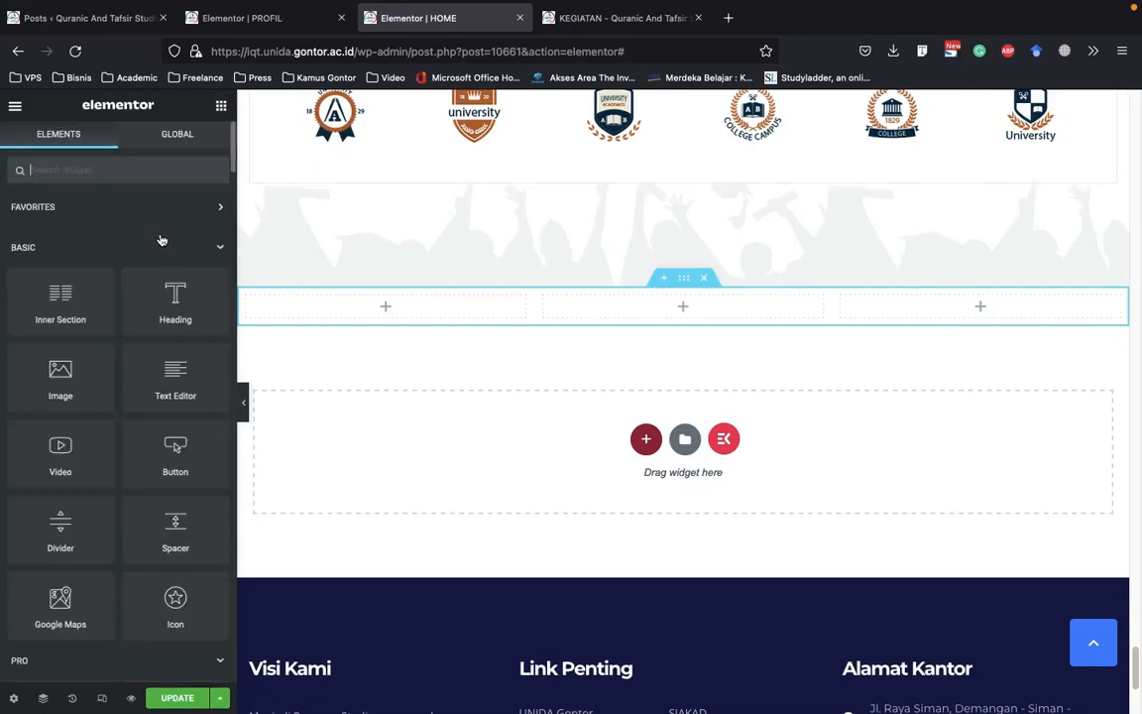
Place a Video widget in the first column of the new section and select its YouTube link
{"action": "scroll", "coordinate": [230, 380], "scroll_direction": "down", "scroll_amount": 1}
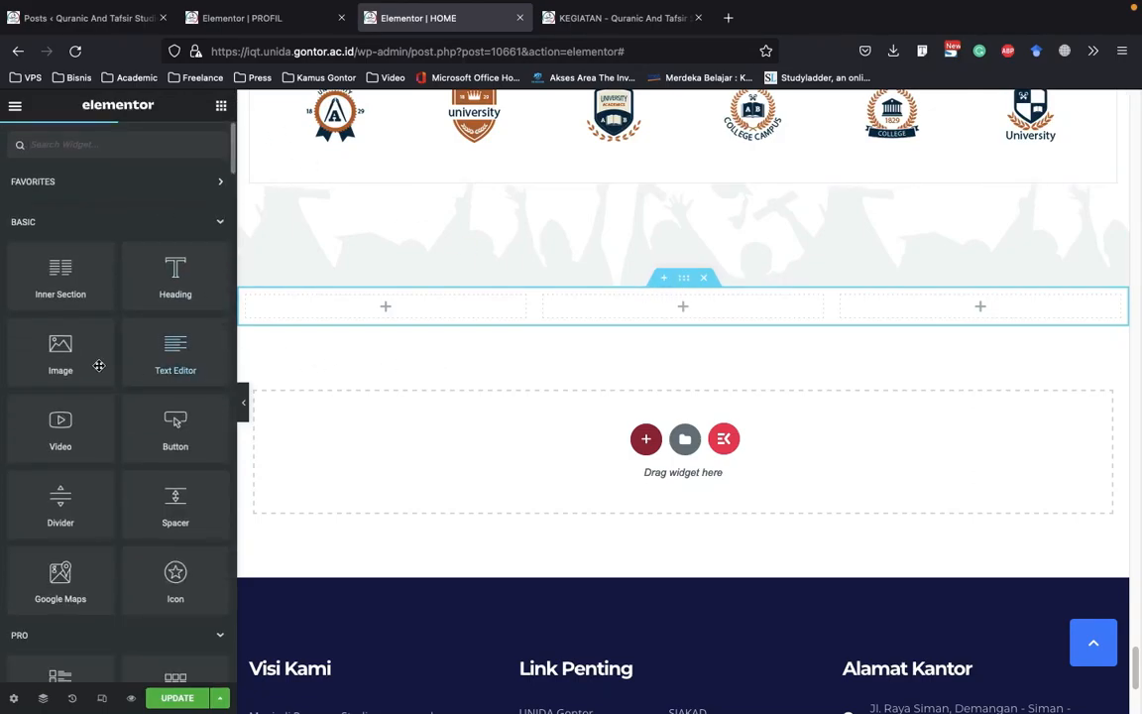
{"action": "left_click_drag", "start_coordinate": [110, 367], "coordinate": [69, 426]}
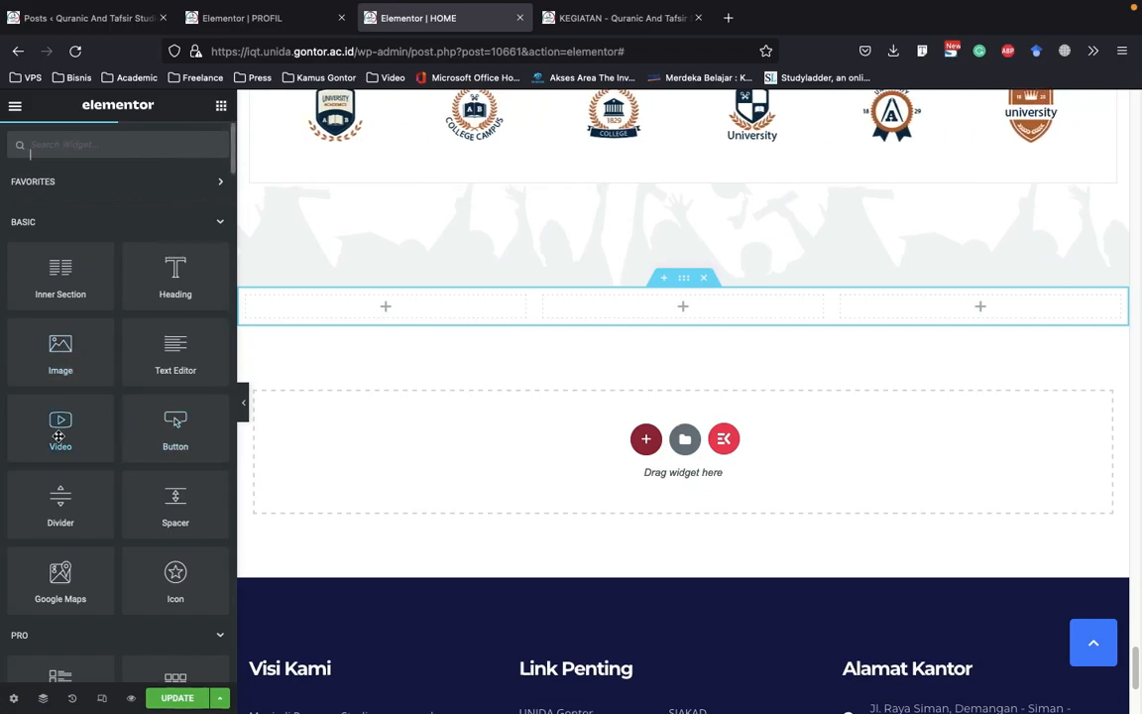
{"action": "scroll", "coordinate": [62, 421], "scroll_direction": "down", "scroll_amount": 20}
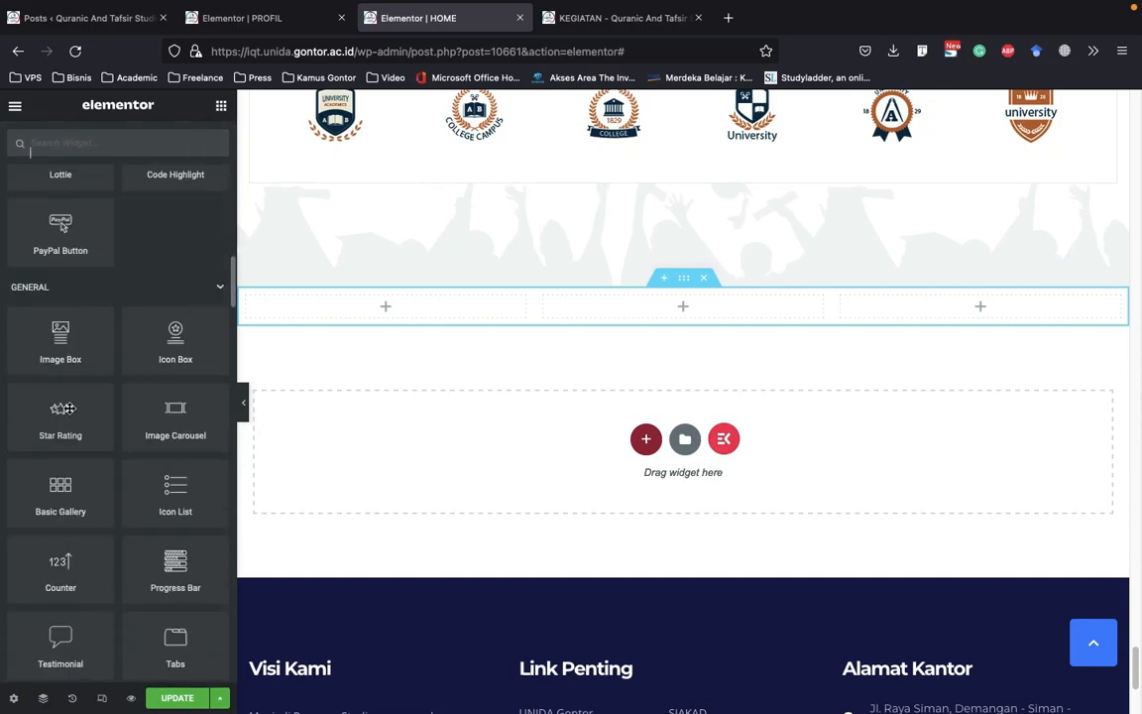
{"action": "scroll", "coordinate": [87, 391], "scroll_direction": "down", "scroll_amount": 4}
{"action": "scroll", "coordinate": [89, 390], "scroll_direction": "up", "scroll_amount": 20}
{"action": "scroll", "coordinate": [90, 390], "scroll_direction": "up", "scroll_amount": 2}
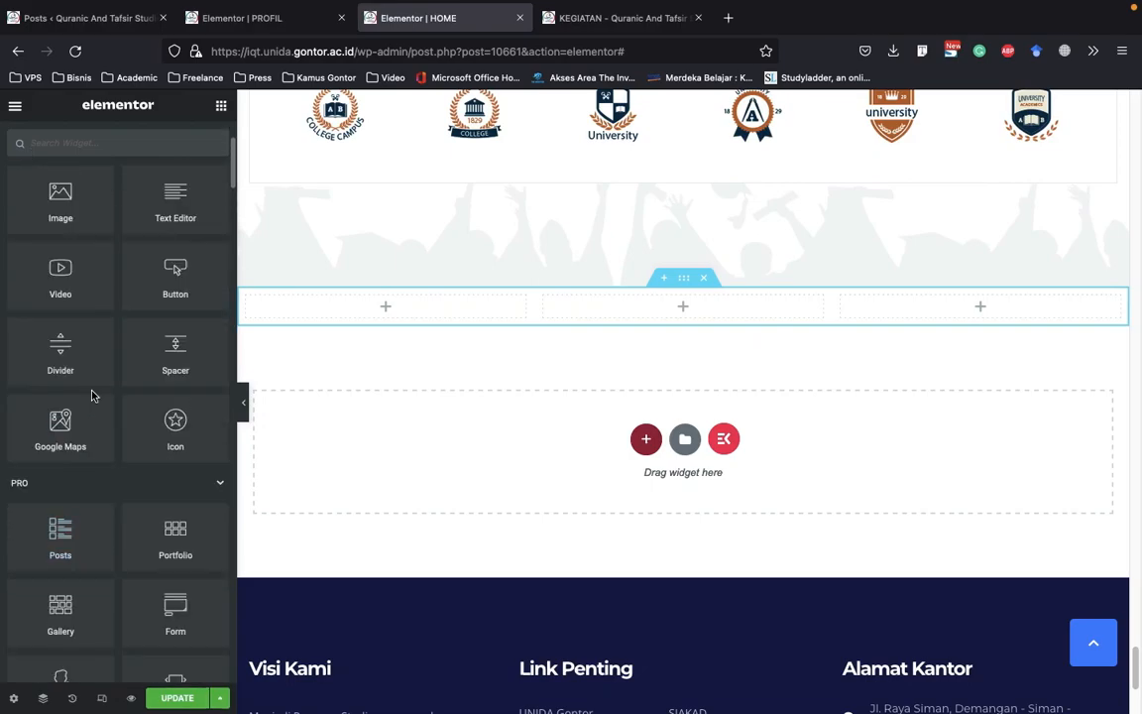
{"action": "left_click_drag", "start_coordinate": [87, 276], "coordinate": [395, 306]}
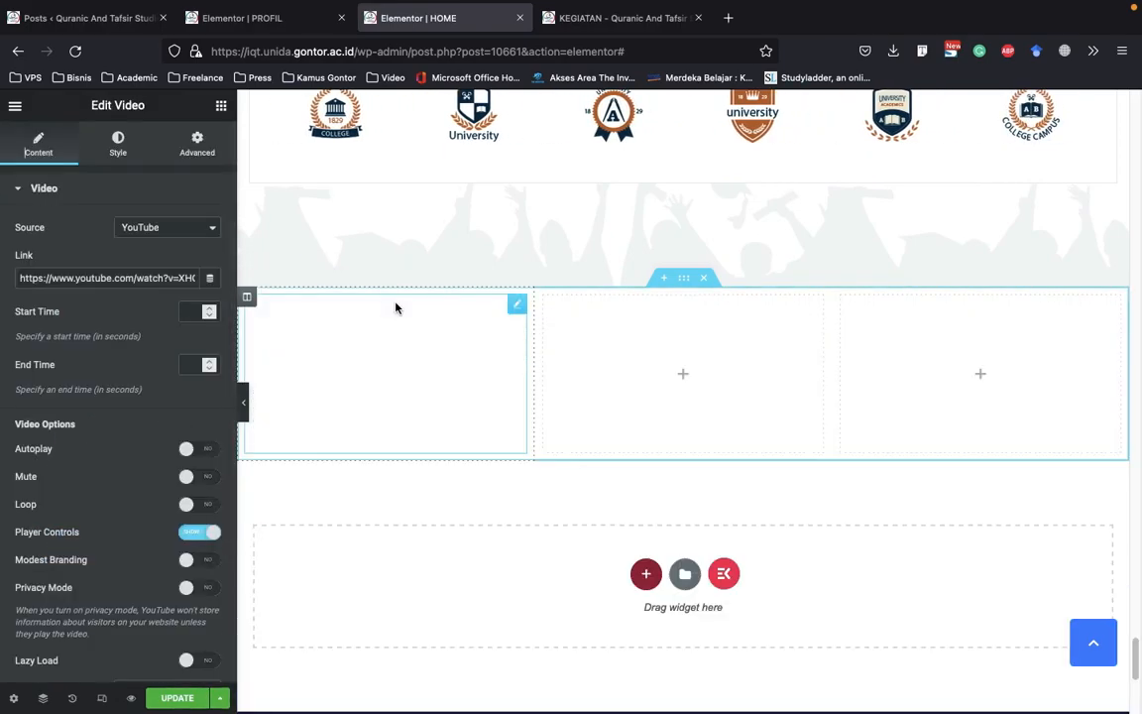
{"action": "left_click_drag", "start_coordinate": [97, 278], "coordinate": [24, 278]}
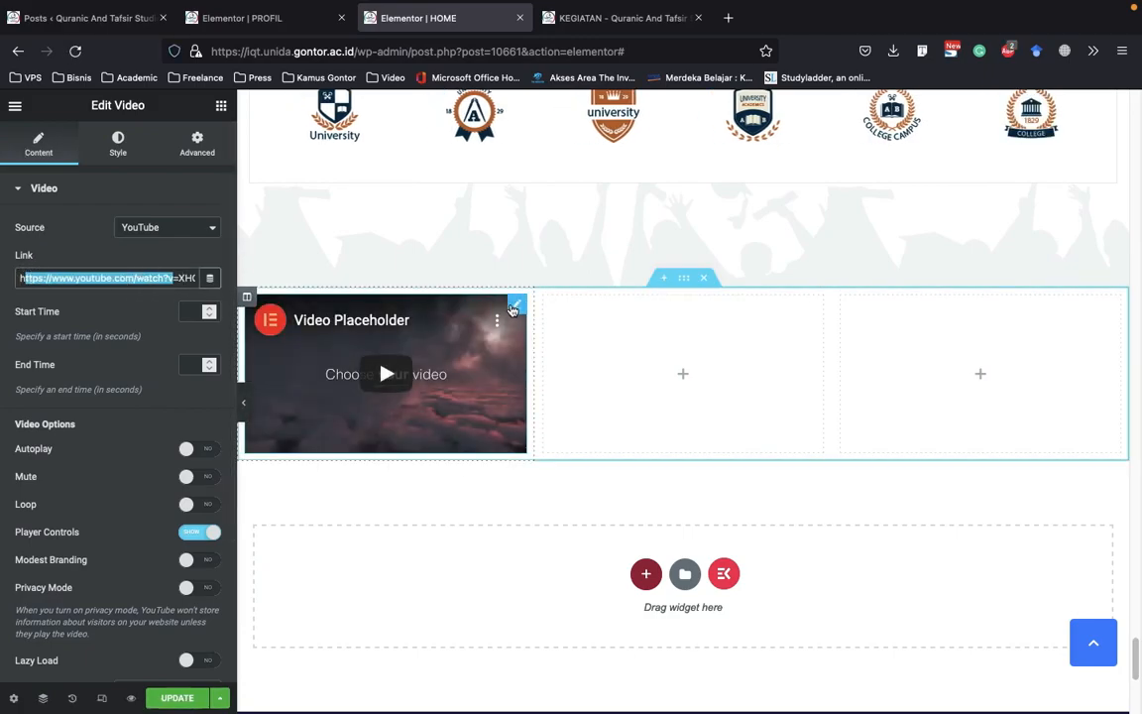
Copy the Video widget into the second and third columns of the section
{"action": "right_click", "coordinate": [510, 315]}
{"action": "left_click", "coordinate": [704, 338]}
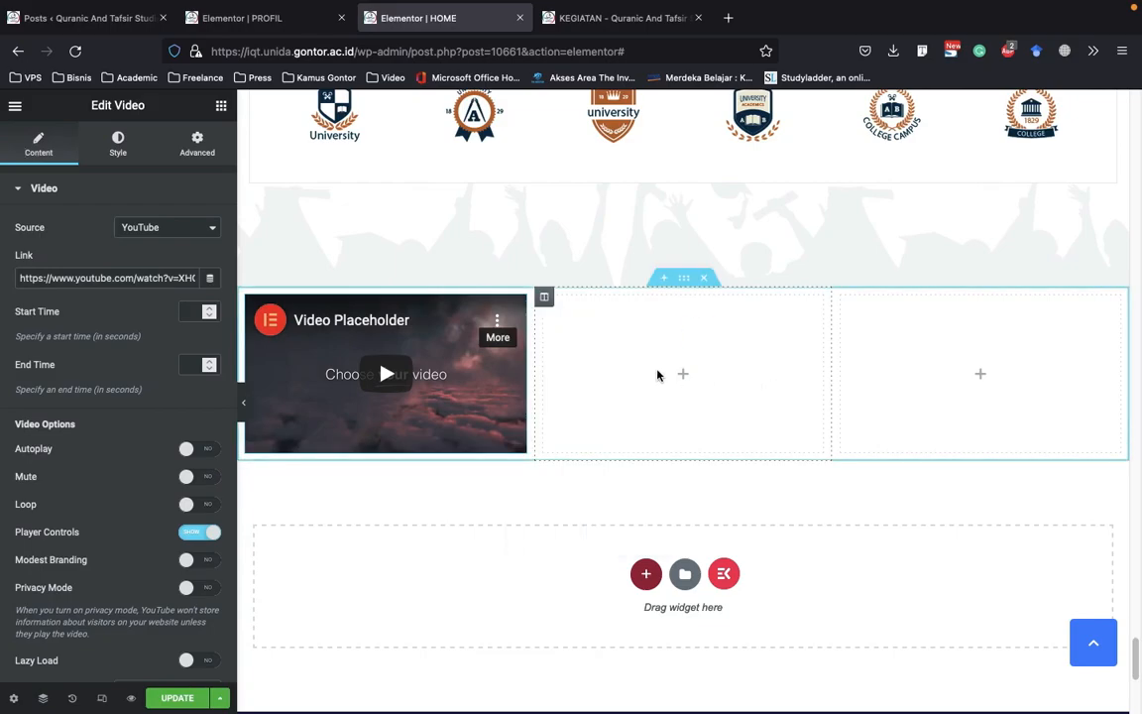
{"action": "right_click", "coordinate": [705, 339]}
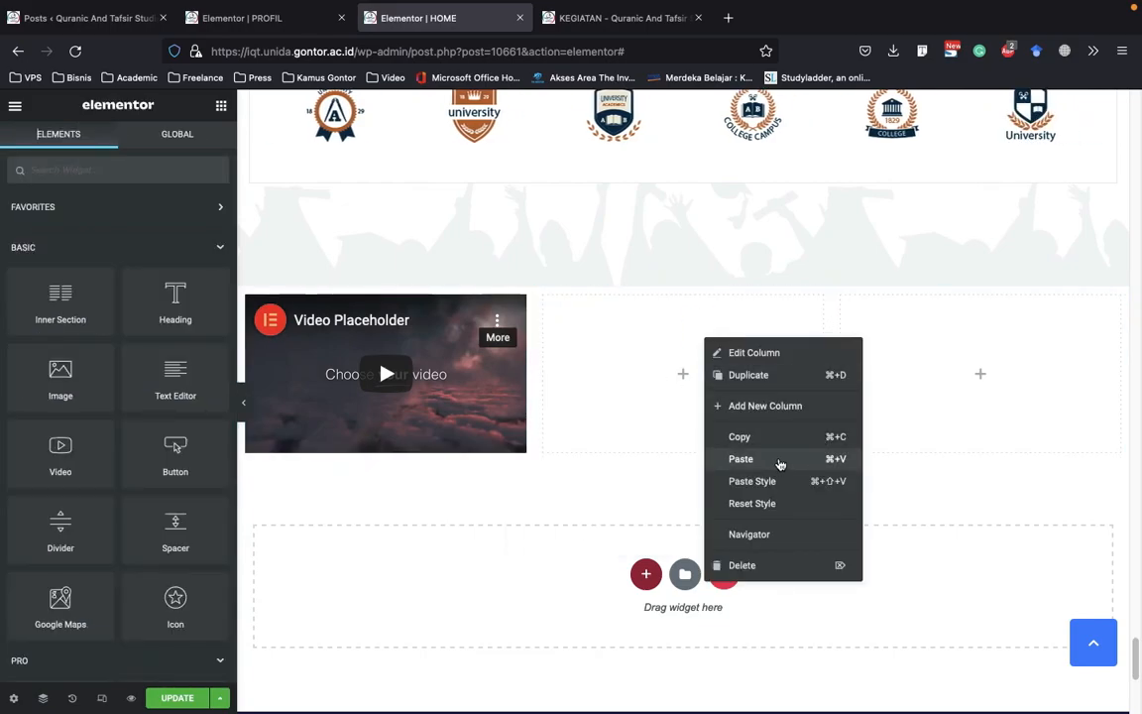
{"action": "key", "text": "super+v"}
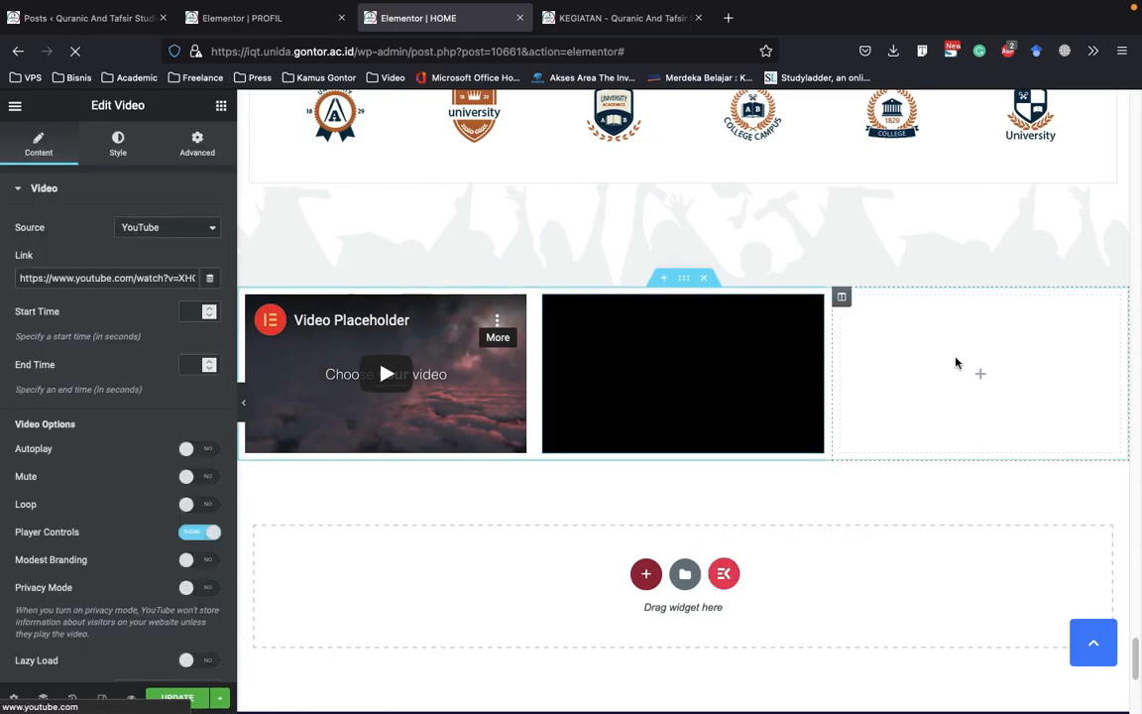
{"action": "right_click", "coordinate": [996, 451]}
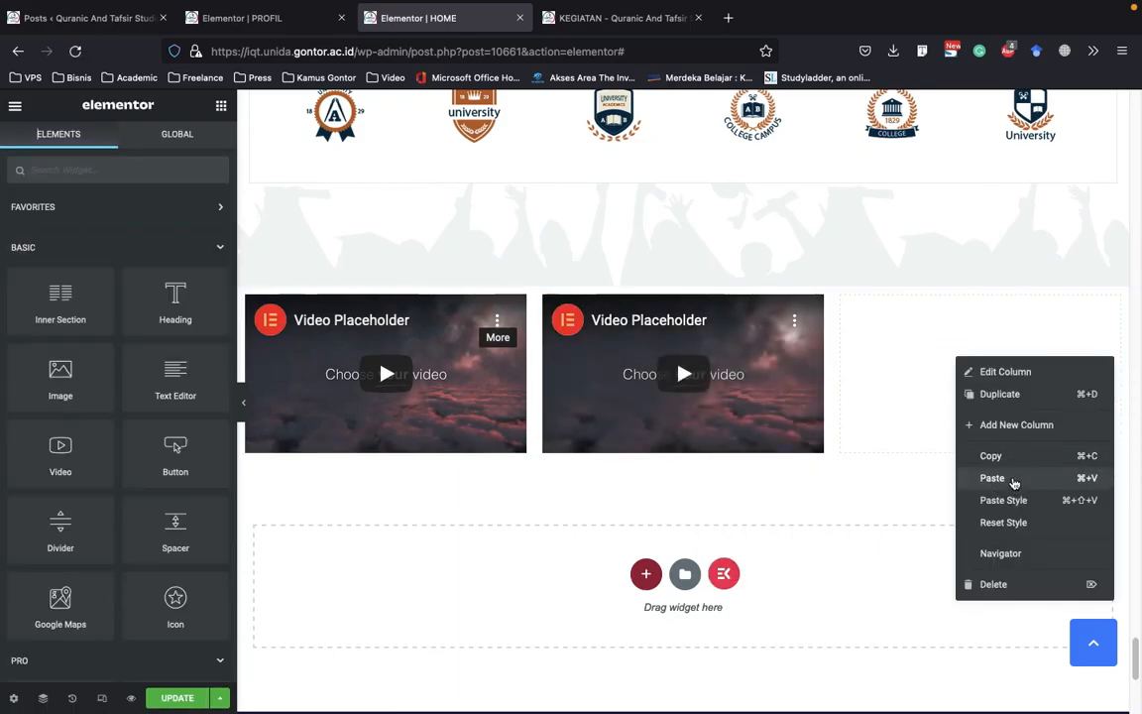
{"action": "key", "text": "super+v"}
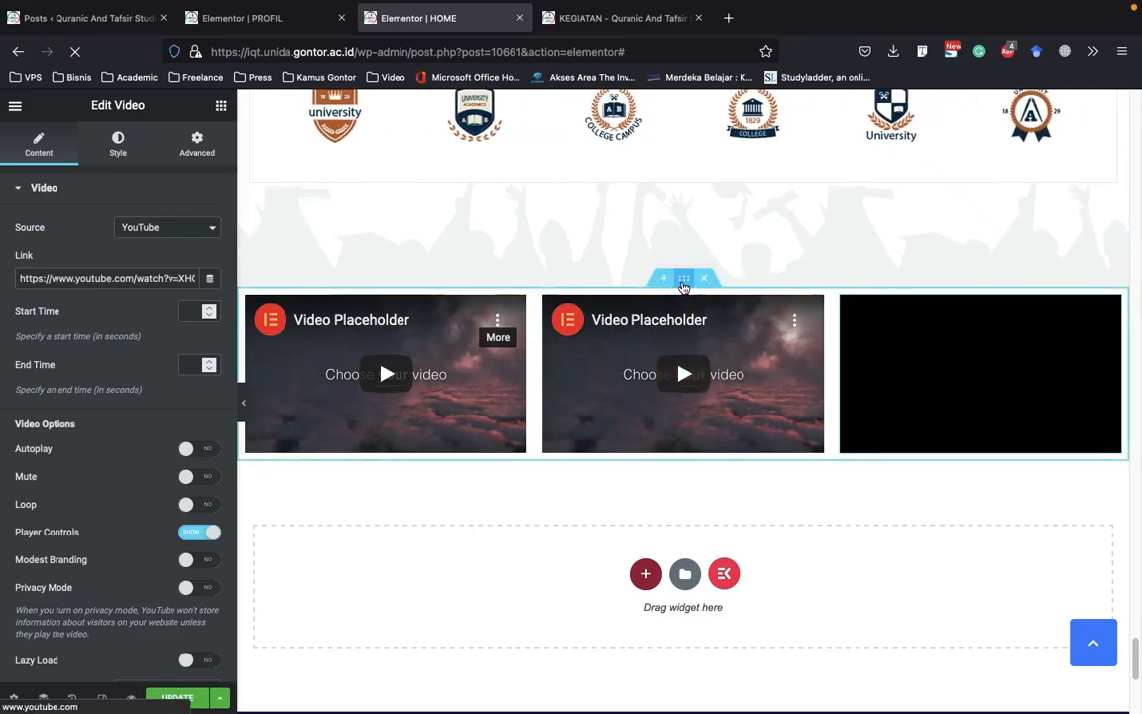
Unlink the video section's margins and set its top and bottom margins to 50 px each
{"action": "right_click", "coordinate": [683, 286]}
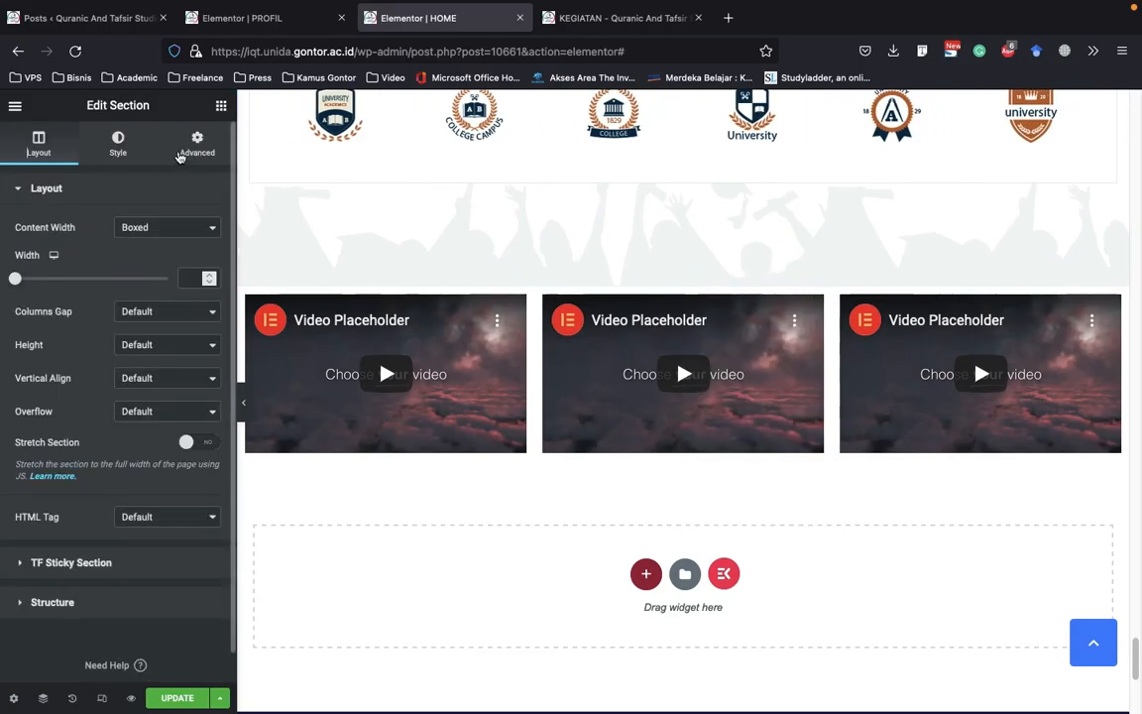
{"action": "left_click", "coordinate": [198, 145]}
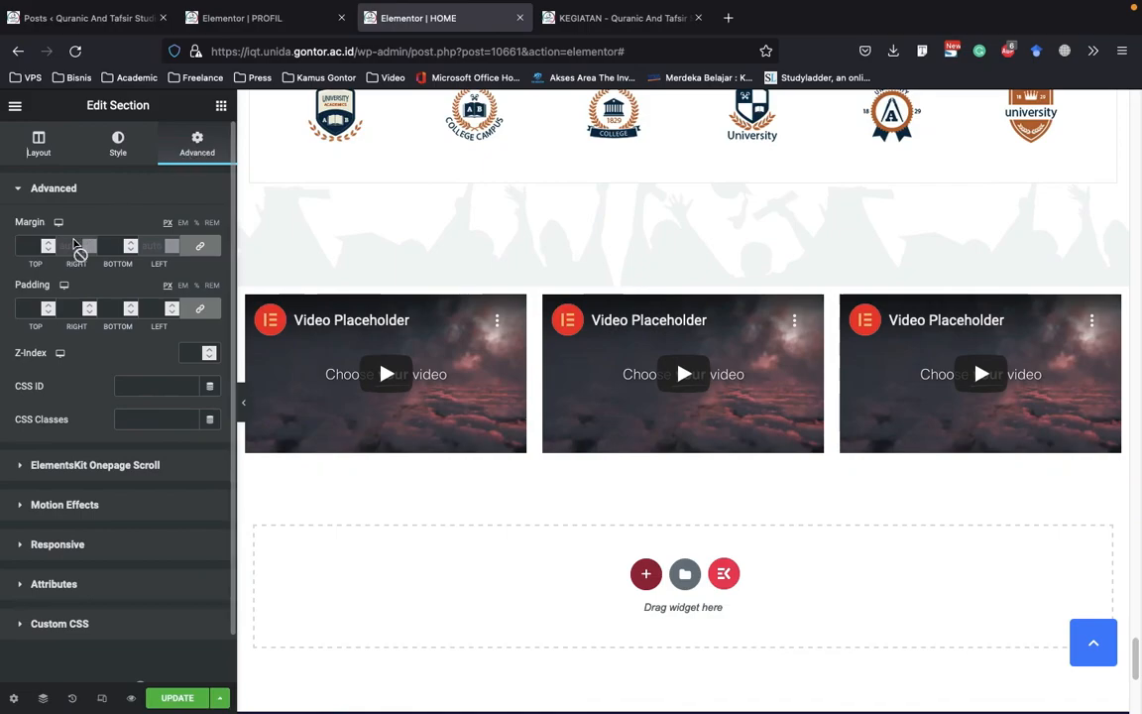
{"action": "left_click", "coordinate": [199, 246]}
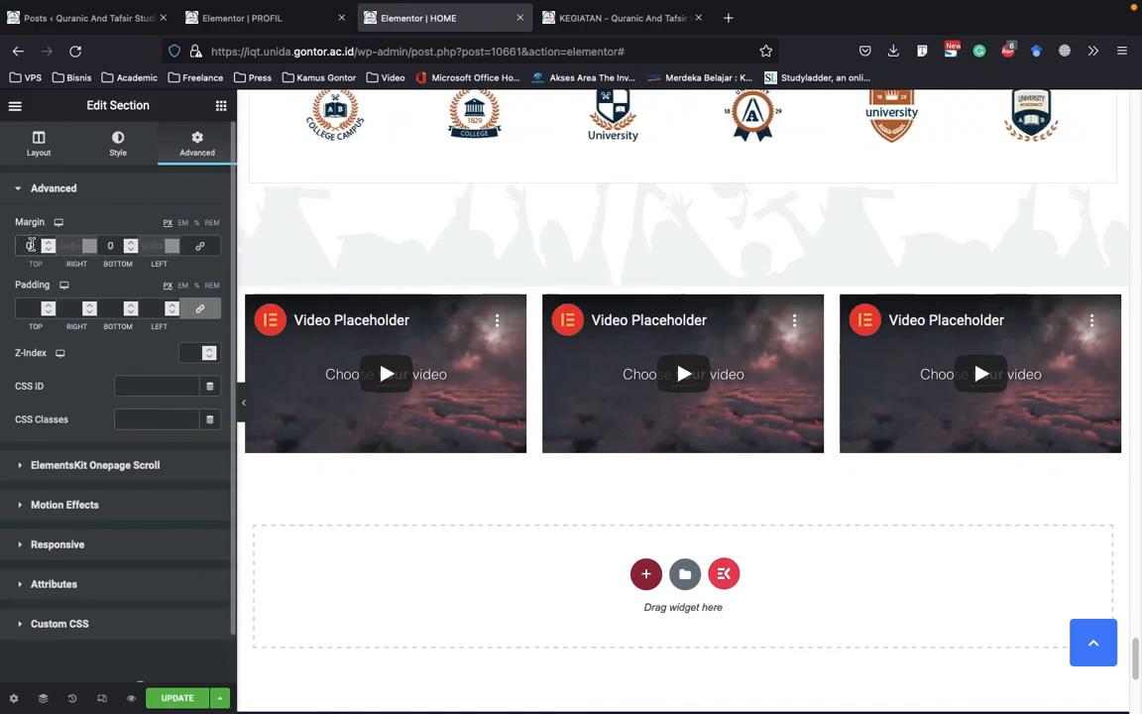
{"action": "left_click_drag", "start_coordinate": [38, 247], "coordinate": [7, 245]}
{"action": "type", "text": "50"}
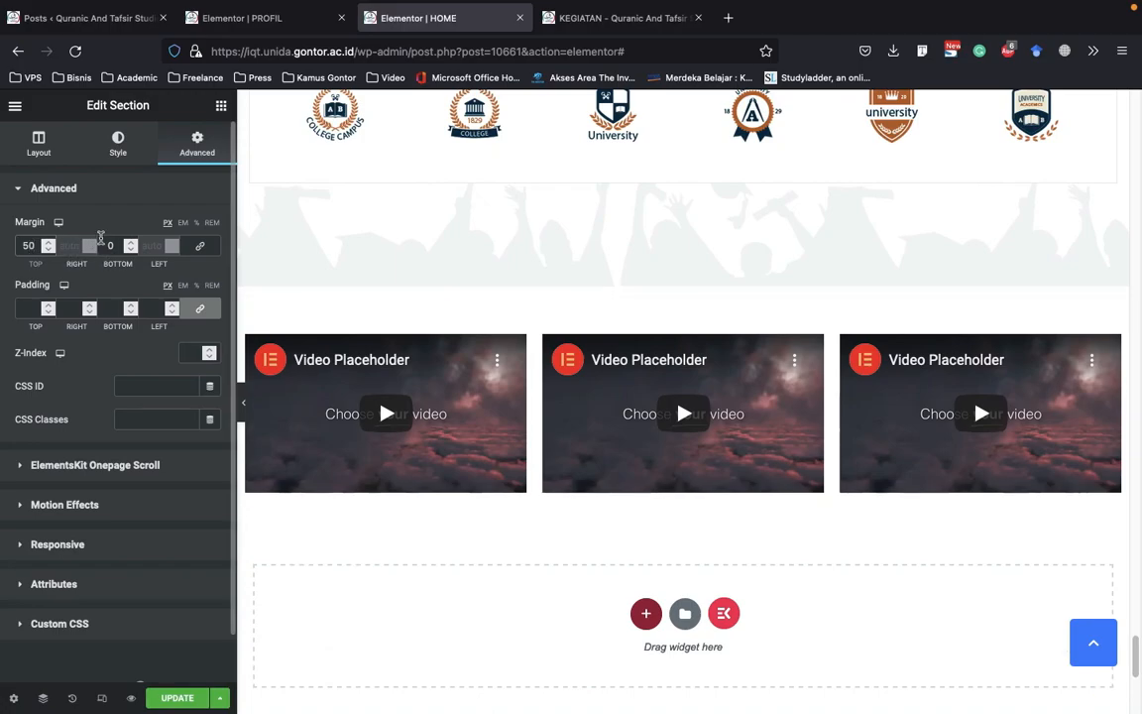
{"action": "left_click", "coordinate": [118, 245]}
{"action": "type", "text": "5"}
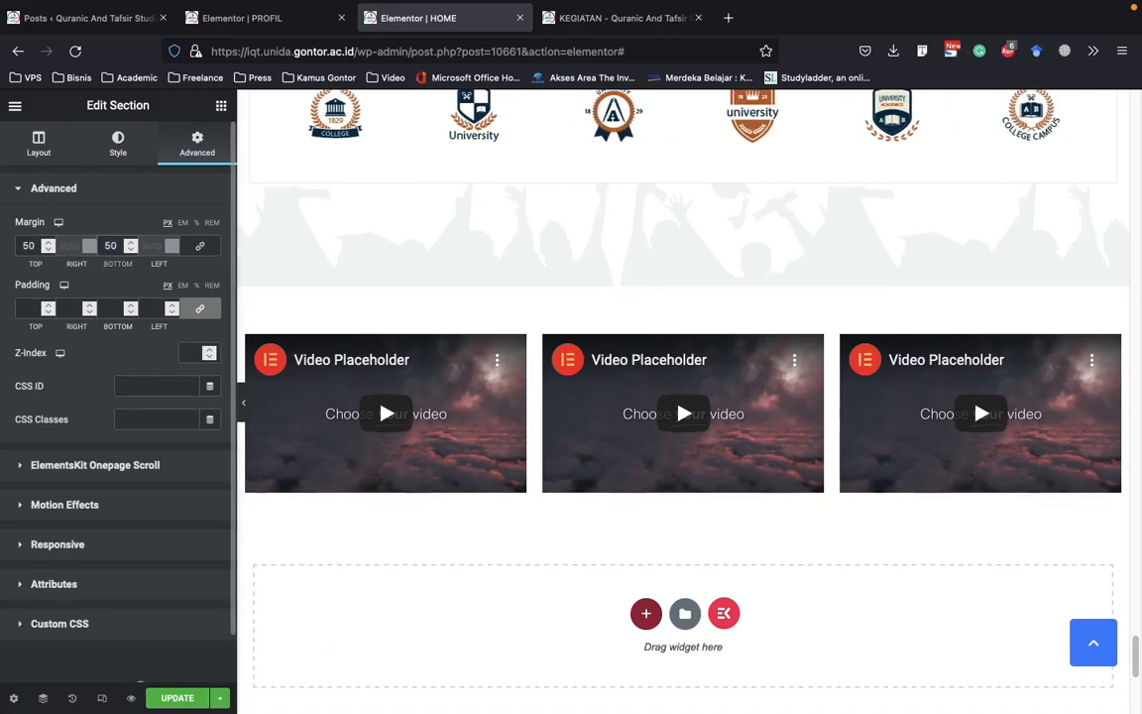
Preview the video section at full page width, restore the editing panel and check its spacing below the logo carousel
{"action": "left_click", "coordinate": [245, 397]}
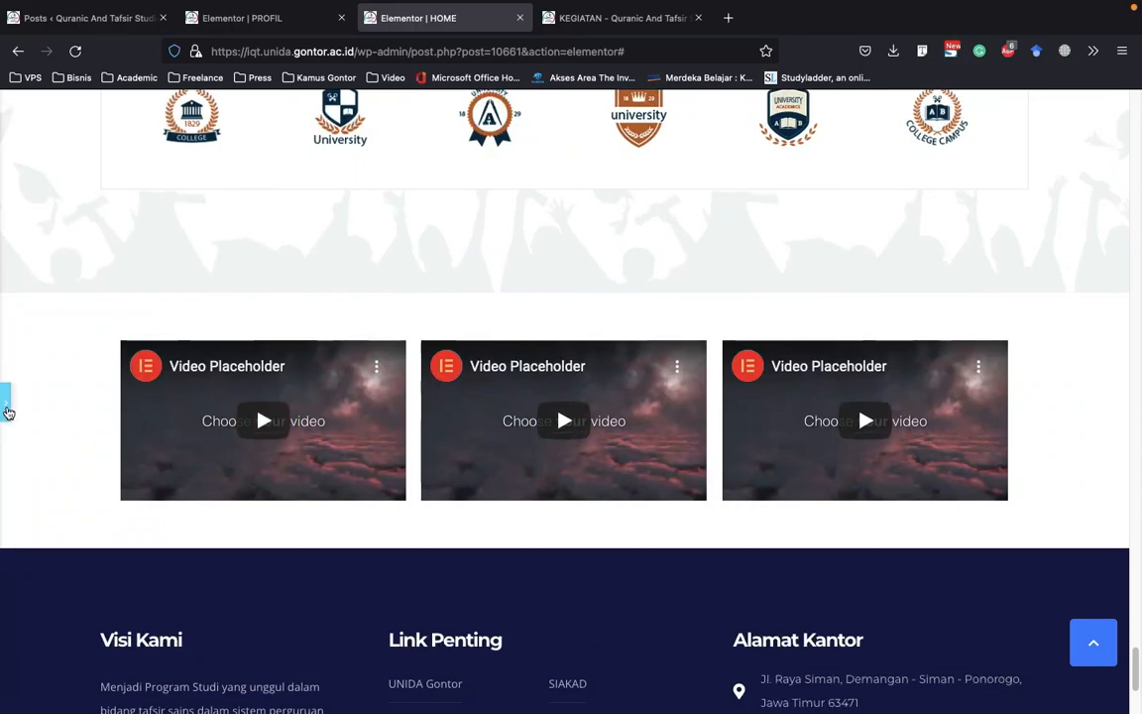
{"action": "left_click", "coordinate": [7, 411]}
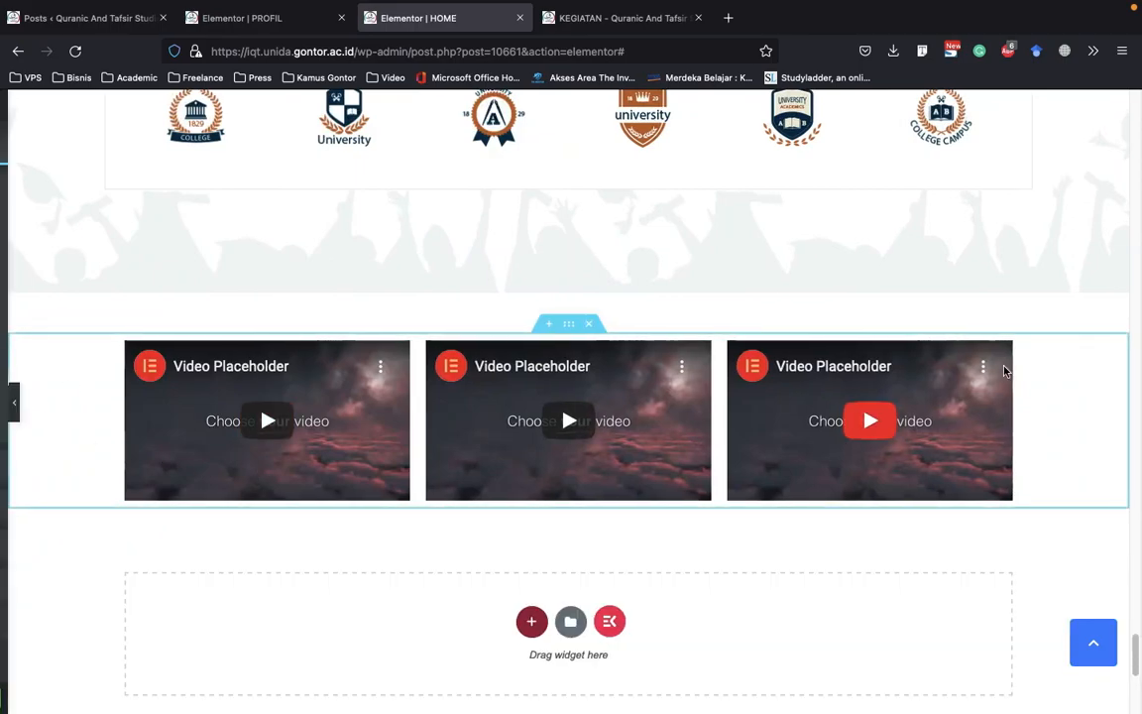
{"action": "scroll", "coordinate": [1005, 373], "scroll_direction": "up", "scroll_amount": 5}
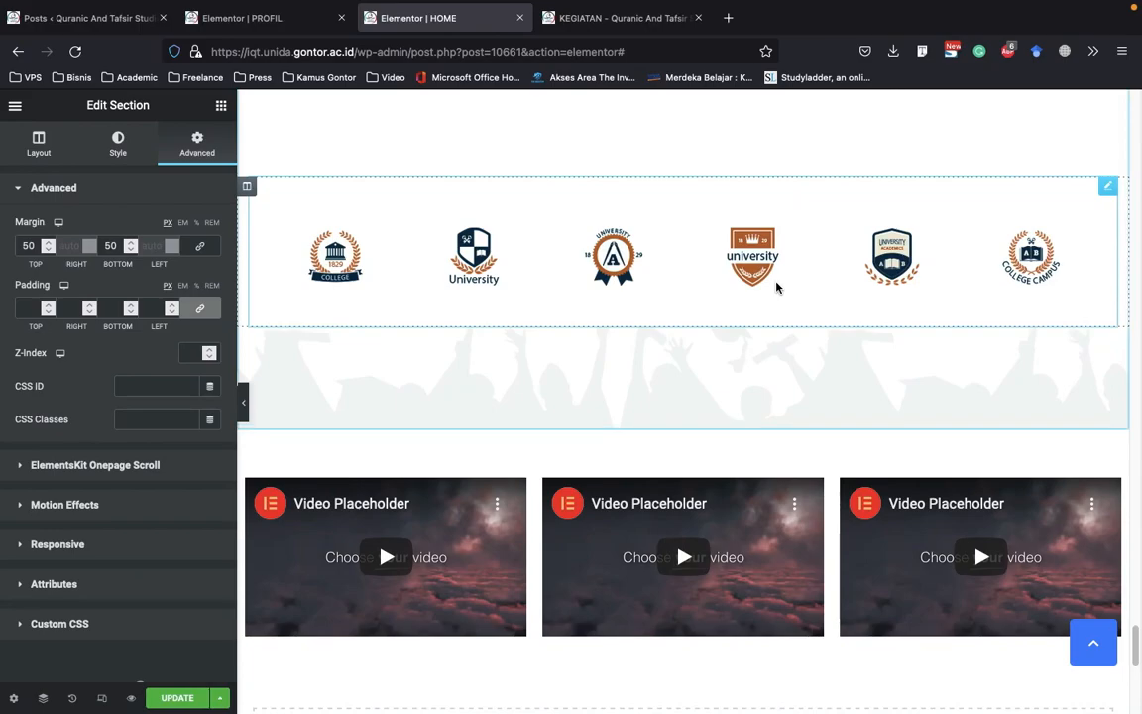
{"action": "scroll", "coordinate": [753, 367], "scroll_direction": "down", "scroll_amount": 4}
{"action": "scroll", "coordinate": [675, 401], "scroll_direction": "up", "scroll_amount": 2}
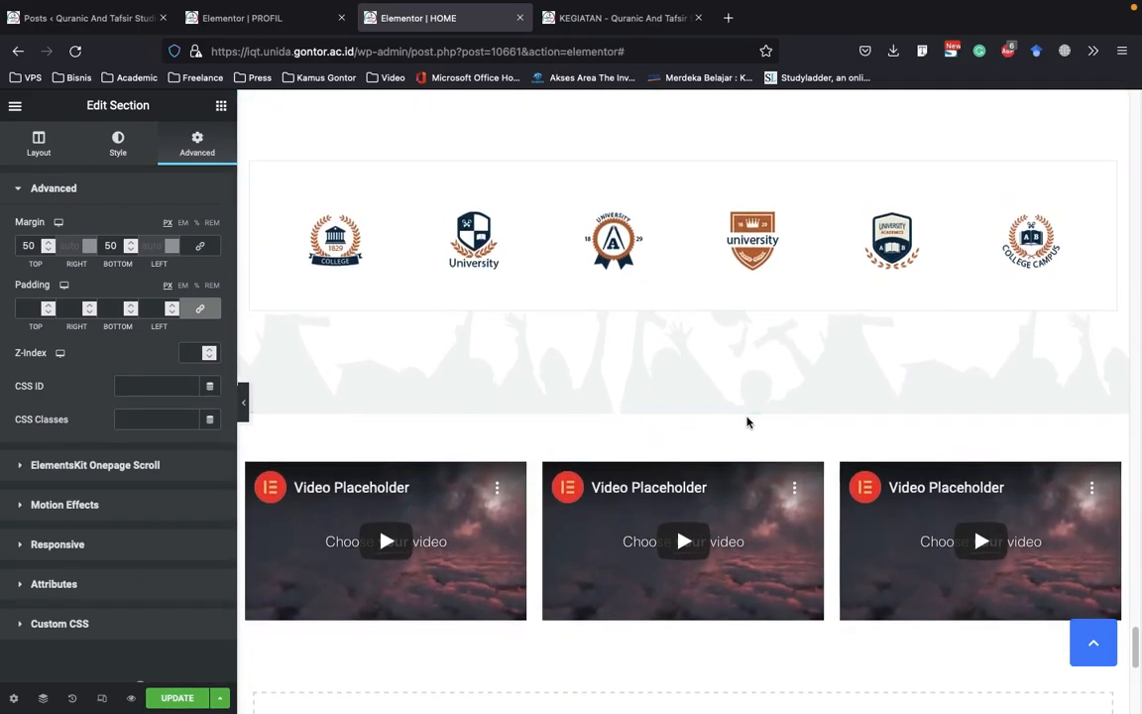
Try to move the three-video section to a different position relative to the logo carousel
{"action": "left_click_drag", "start_coordinate": [683, 495], "coordinate": [688, 464]}
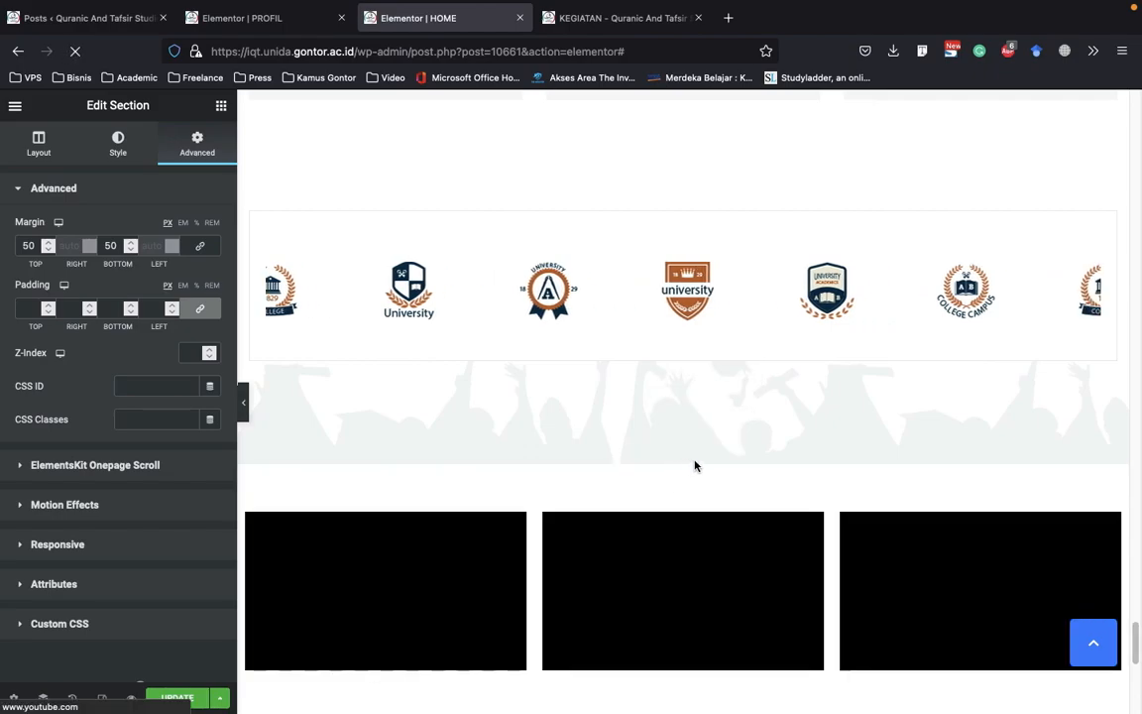
{"action": "scroll", "coordinate": [784, 490], "scroll_direction": "up", "scroll_amount": 3}
{"action": "scroll", "coordinate": [756, 518], "scroll_direction": "down", "scroll_amount": 2}
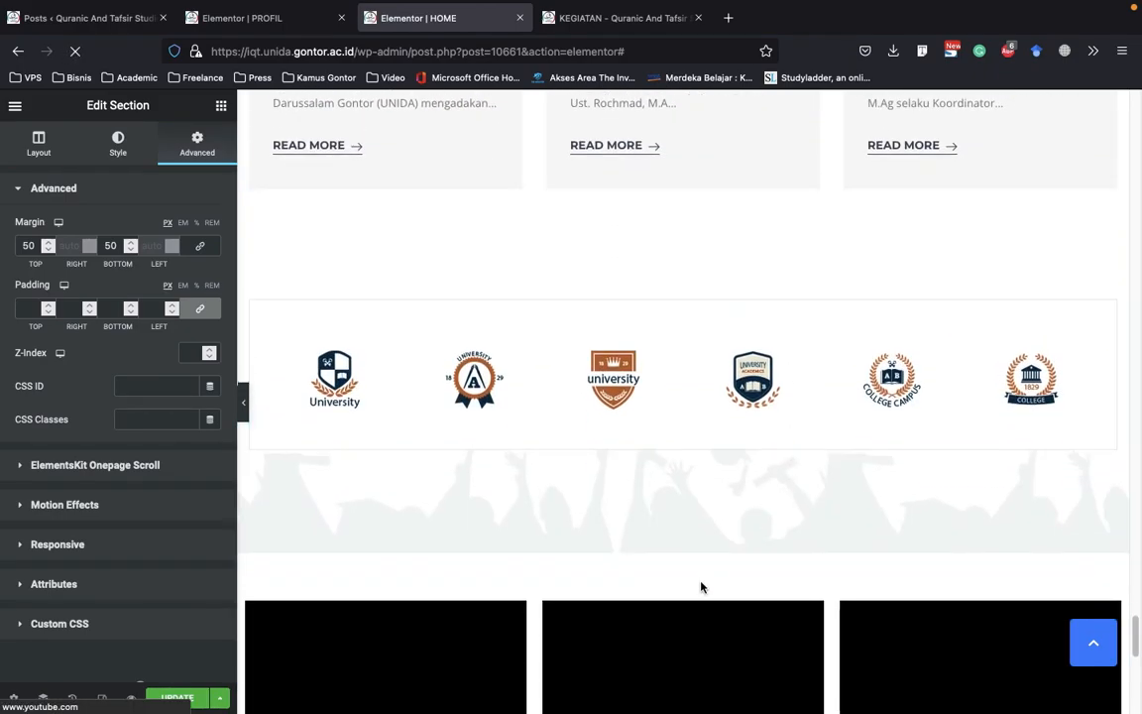
{"action": "scroll", "coordinate": [696, 591], "scroll_direction": "down", "scroll_amount": 1}
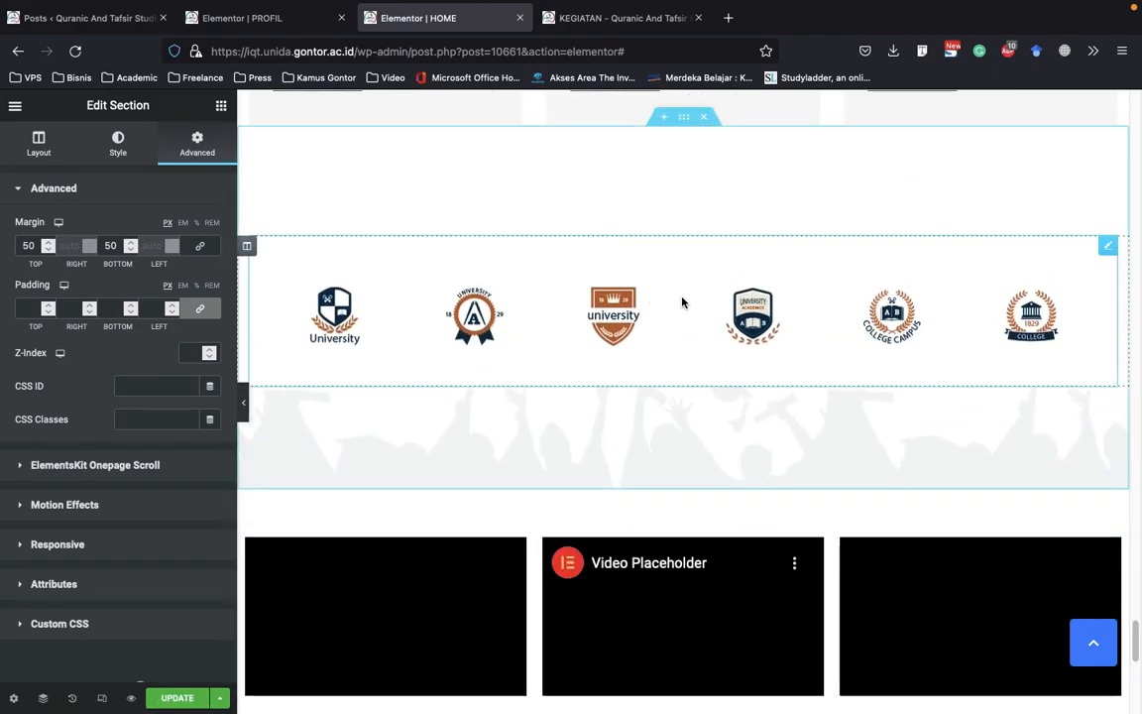
Move the three-video section above the logo carousel, directly below the Berita Terbaru news posts, and check its placement
{"action": "left_click_drag", "start_coordinate": [683, 517], "coordinate": [657, 168]}
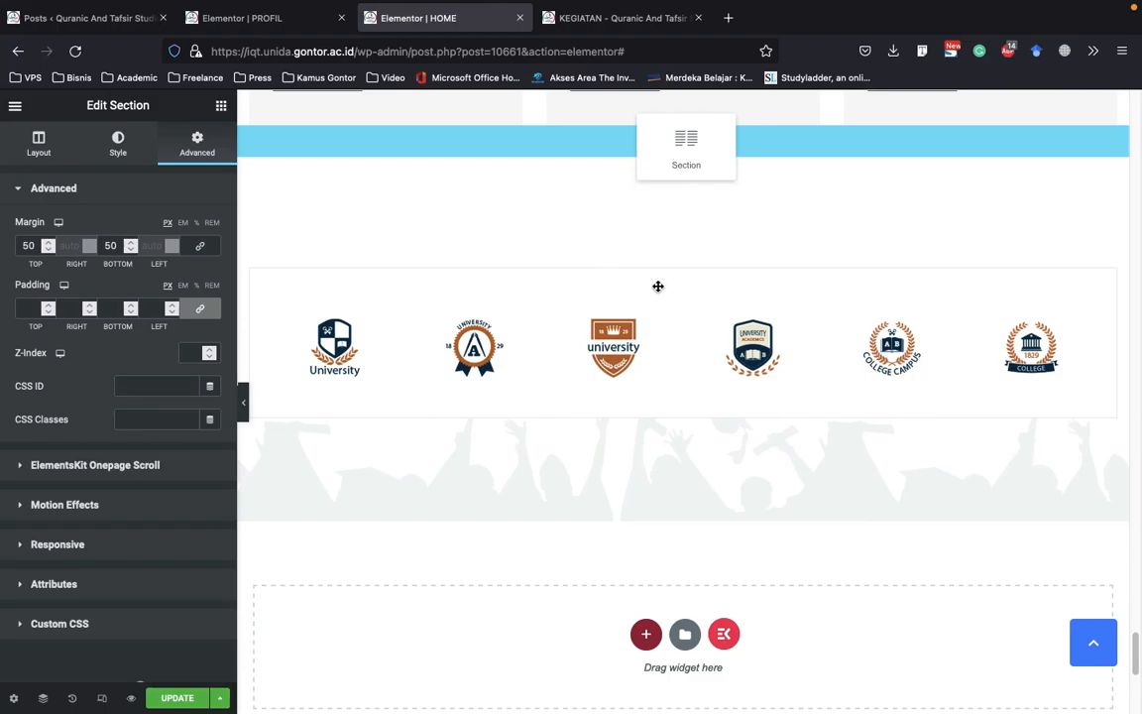
{"action": "scroll", "coordinate": [884, 321], "scroll_direction": "down", "scroll_amount": 3}
{"action": "scroll", "coordinate": [882, 327], "scroll_direction": "up", "scroll_amount": 6}
{"action": "scroll", "coordinate": [877, 342], "scroll_direction": "down", "scroll_amount": 3}
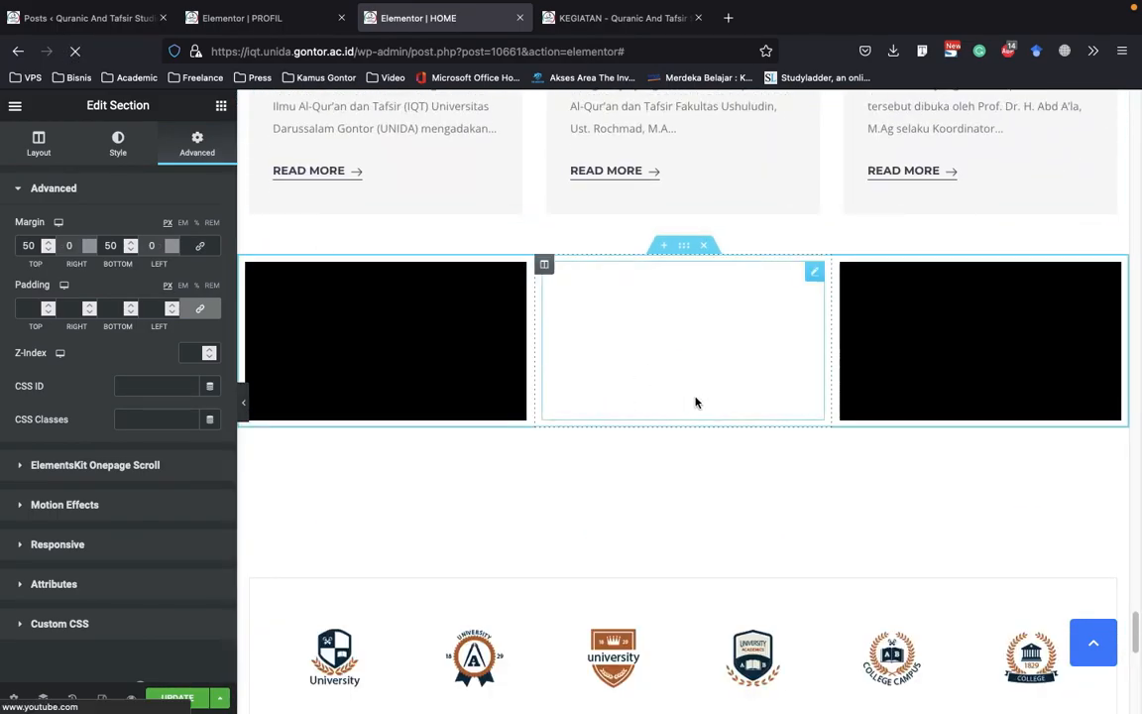
{"action": "scroll", "coordinate": [587, 398], "scroll_direction": "down", "scroll_amount": 1}
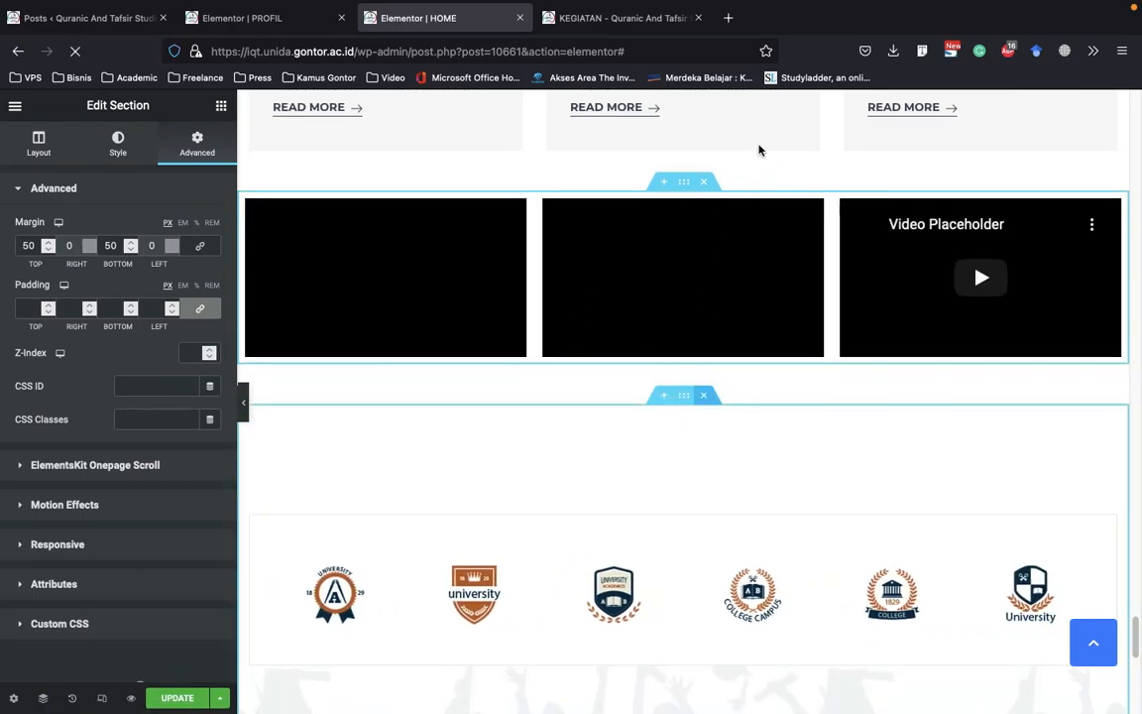
{"action": "scroll", "coordinate": [596, 304], "scroll_direction": "up", "scroll_amount": 5}
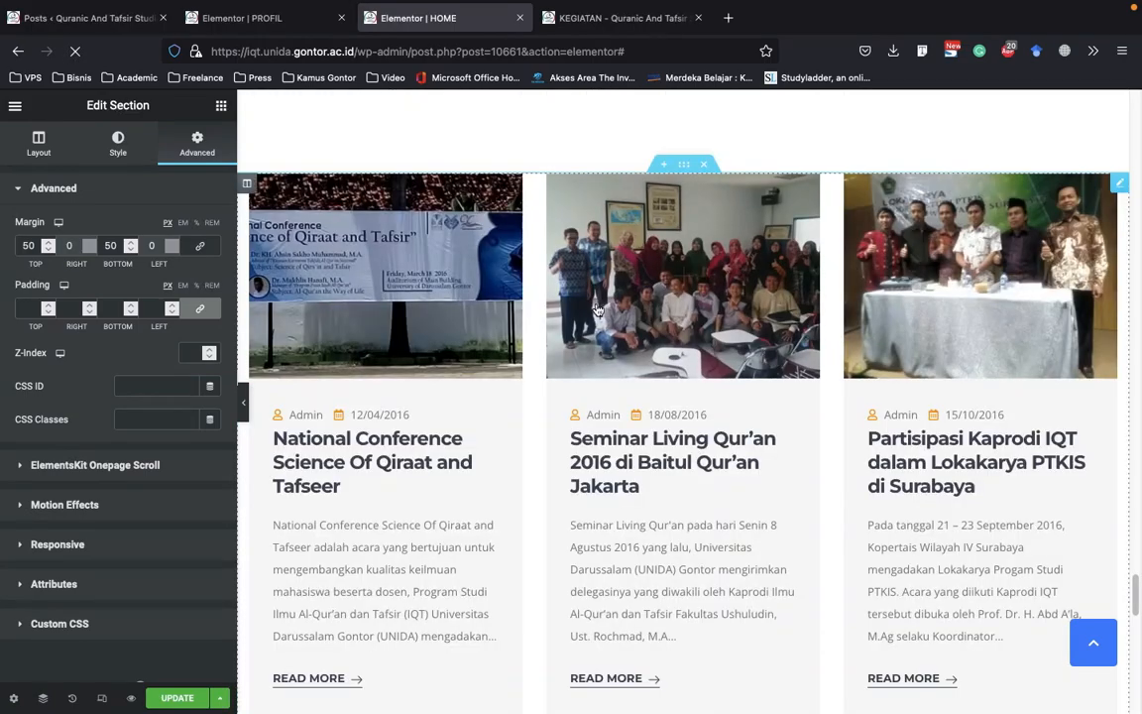
Switch to the PROFIL page's editor and open in turn the settings of the Profil heading, Visi heading, wavy line and building image
{"action": "left_click", "coordinate": [268, 19]}
{"action": "scroll", "coordinate": [461, 208], "scroll_direction": "down", "scroll_amount": 1}
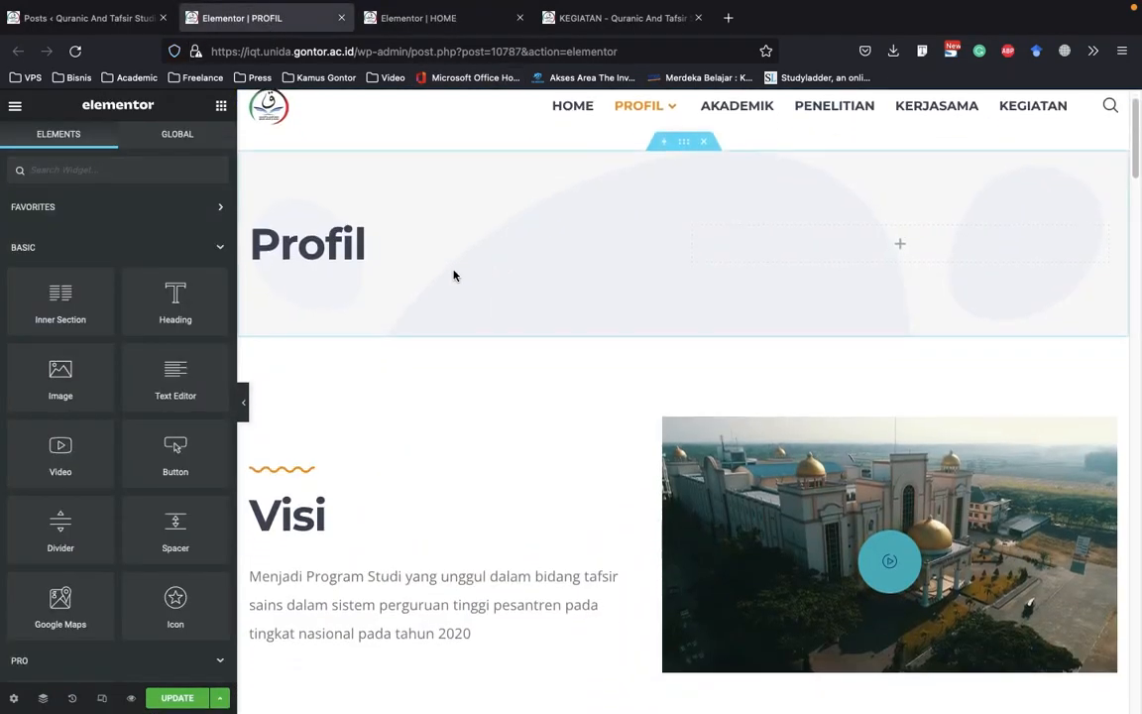
{"action": "left_click", "coordinate": [342, 252]}
{"action": "scroll", "coordinate": [362, 245], "scroll_direction": "down", "scroll_amount": 5}
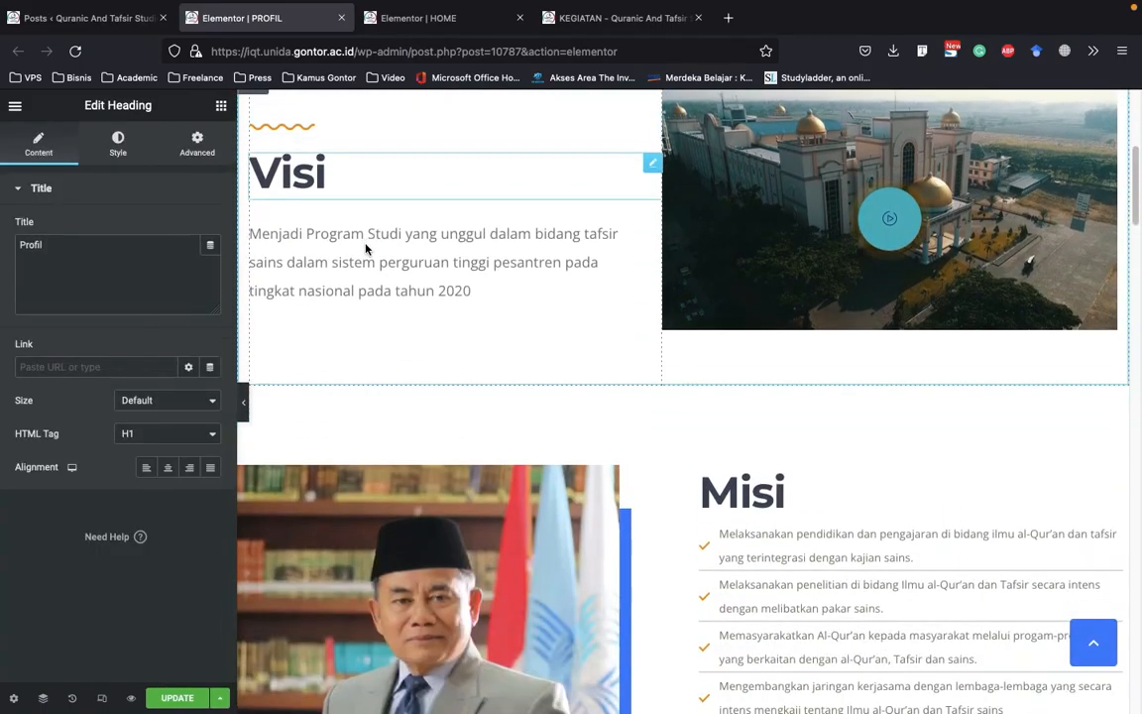
{"action": "left_click", "coordinate": [289, 178]}
{"action": "scroll", "coordinate": [298, 189], "scroll_direction": "up", "scroll_amount": 1}
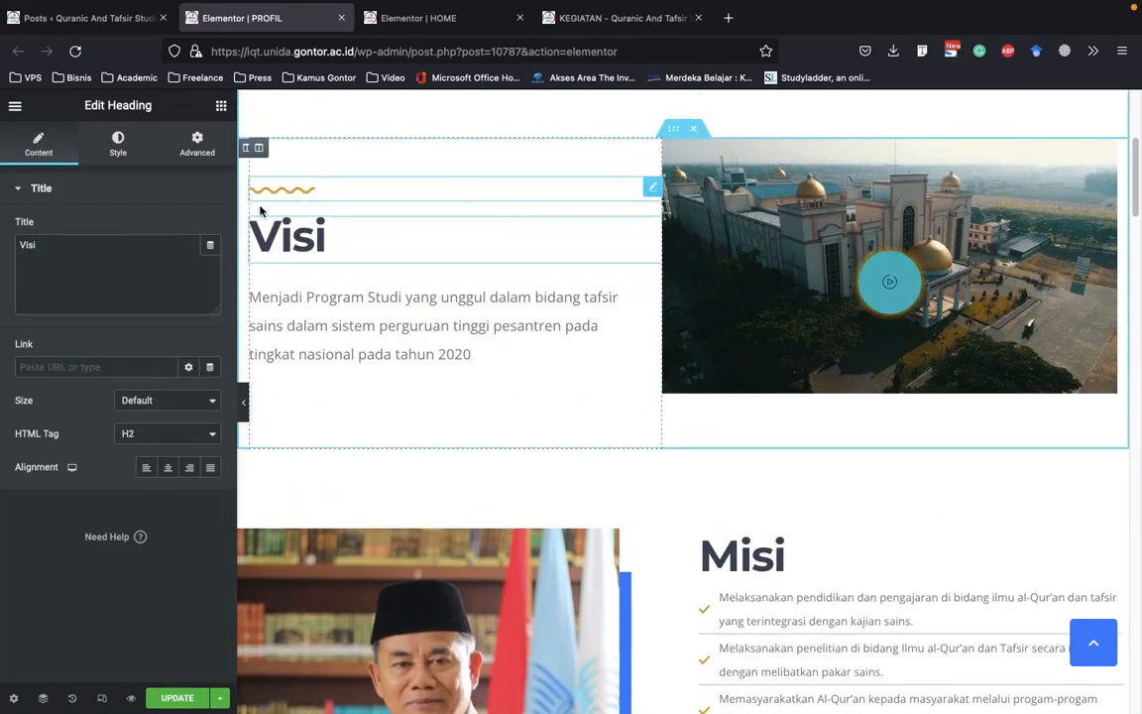
{"action": "left_click", "coordinate": [282, 196]}
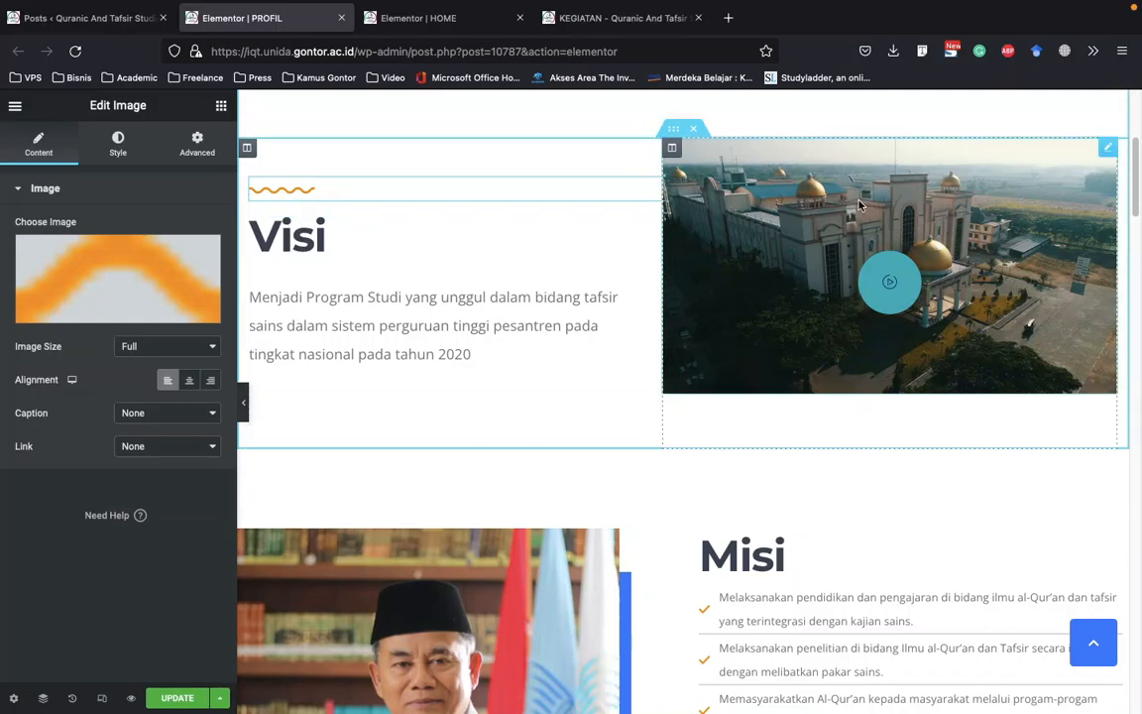
{"action": "left_click", "coordinate": [858, 205]}
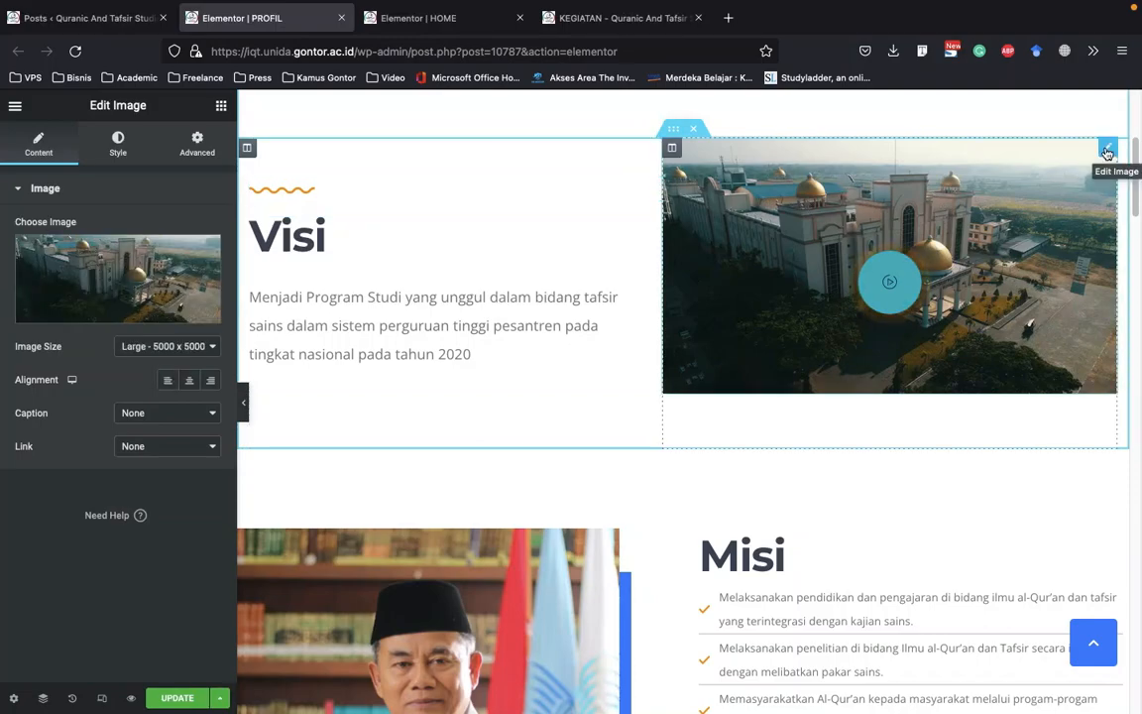
Open the video button over the building image for editing and review its embed URL, playback options and wrapper style
{"action": "right_click", "coordinate": [897, 299]}
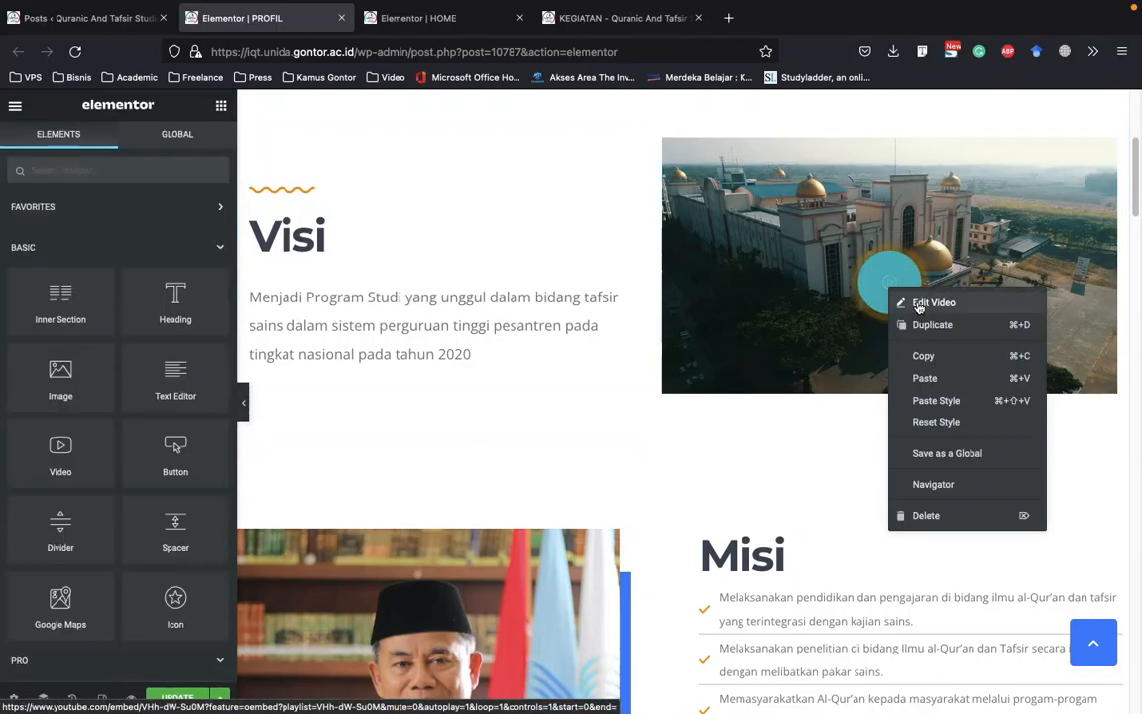
{"action": "left_click", "coordinate": [908, 302]}
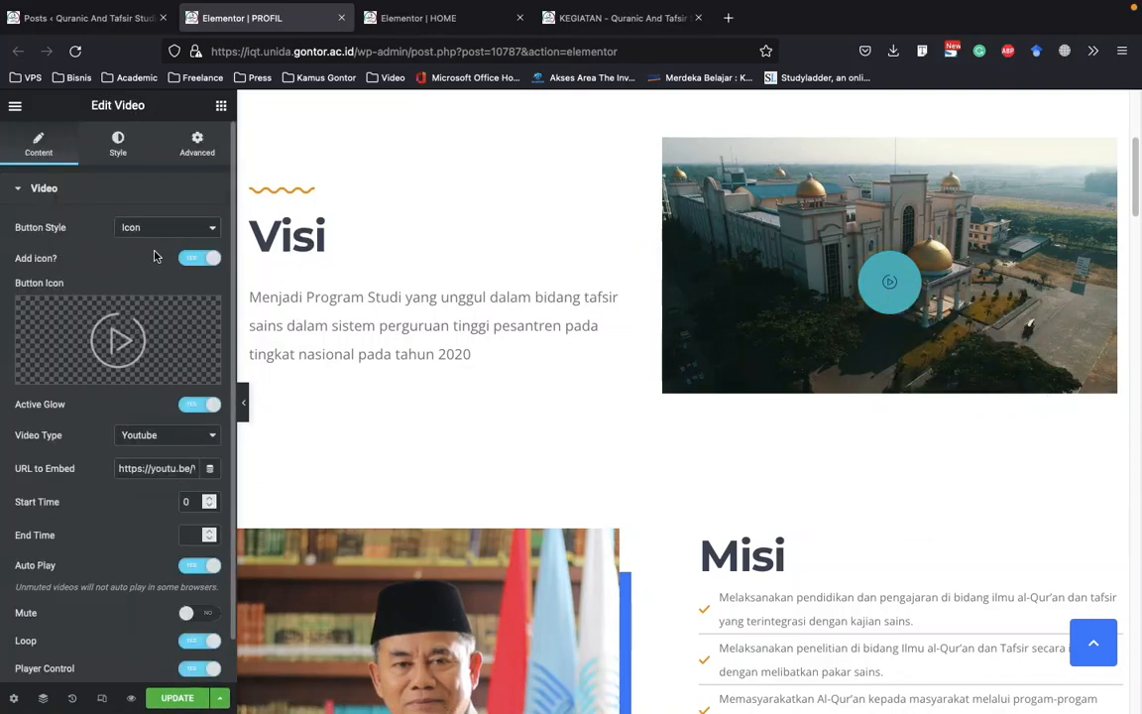
{"action": "left_click_drag", "start_coordinate": [122, 472], "coordinate": [156, 468]}
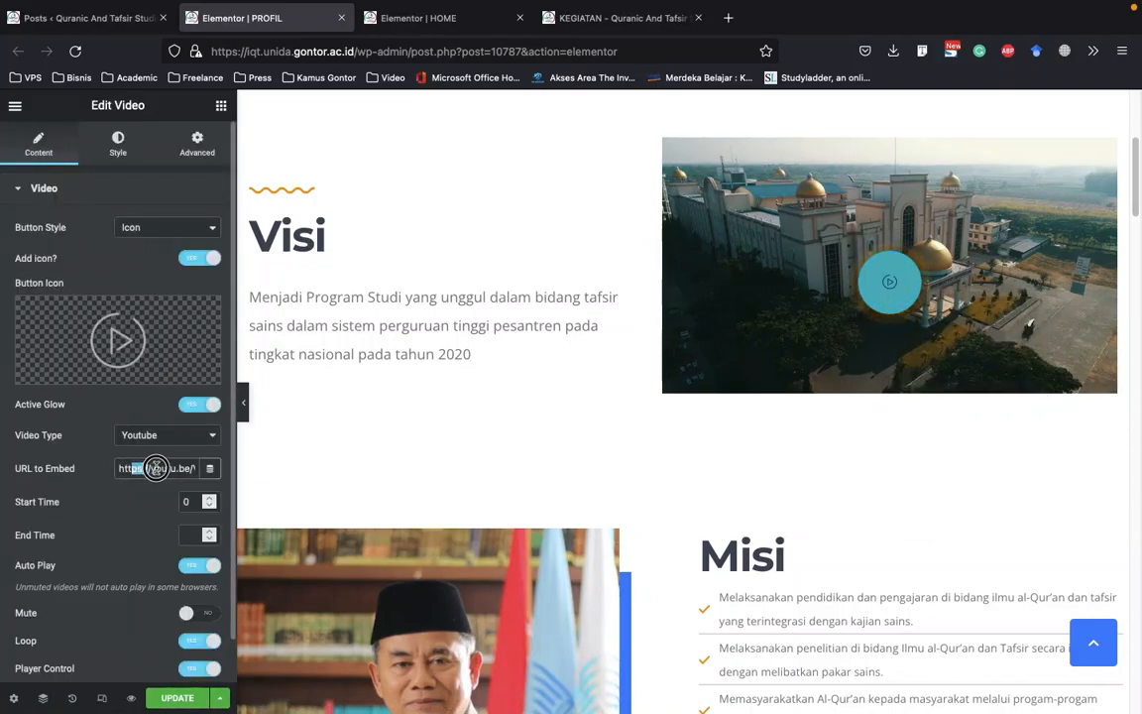
{"action": "scroll", "coordinate": [102, 401], "scroll_direction": "down", "scroll_amount": 1}
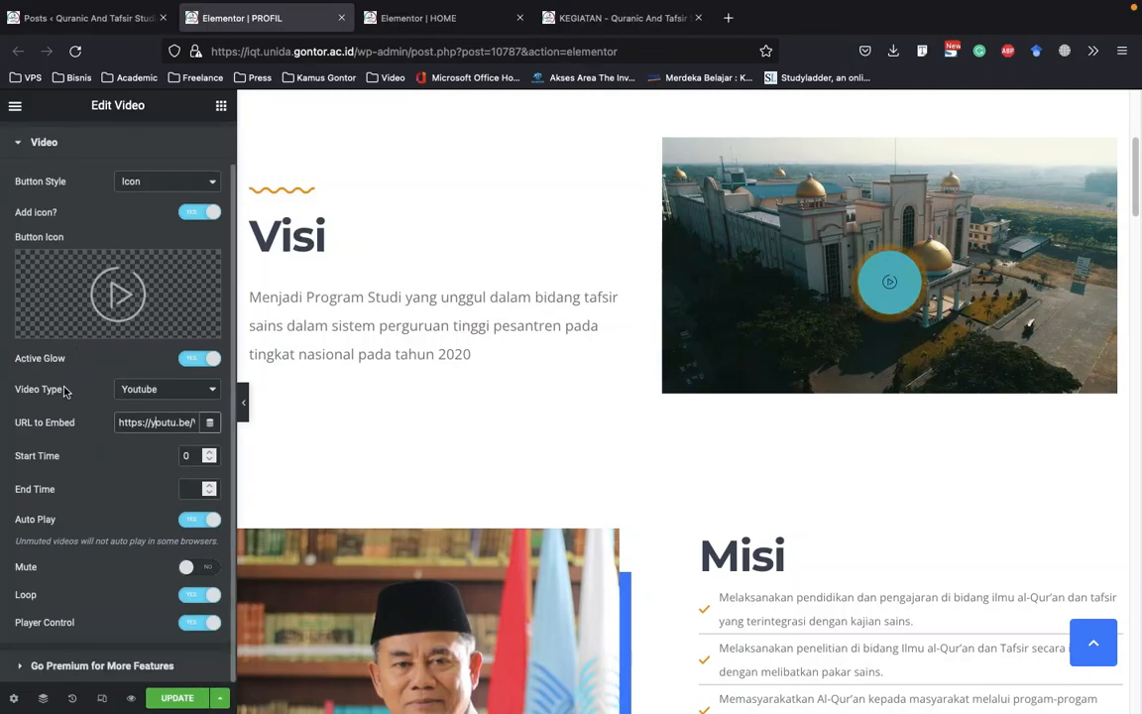
{"action": "scroll", "coordinate": [760, 344], "scroll_direction": "down", "scroll_amount": 3}
{"action": "scroll", "coordinate": [145, 188], "scroll_direction": "up", "scroll_amount": 1}
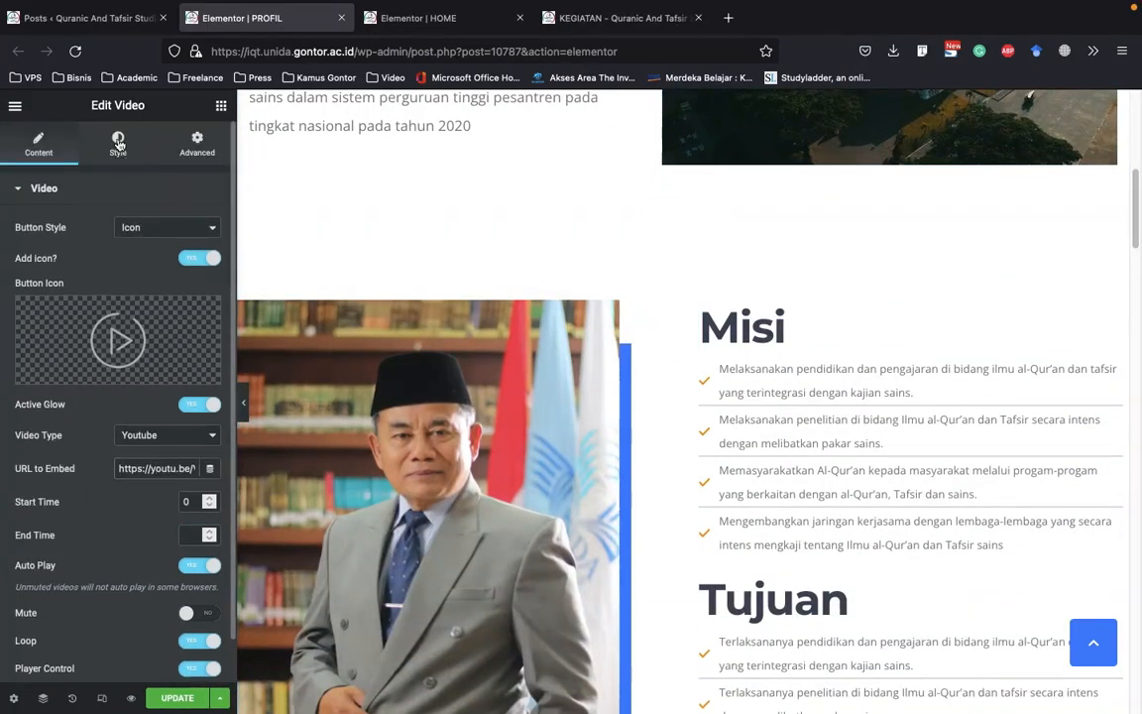
{"action": "left_click", "coordinate": [118, 145]}
{"action": "scroll", "coordinate": [466, 208], "scroll_direction": "down", "scroll_amount": 3}
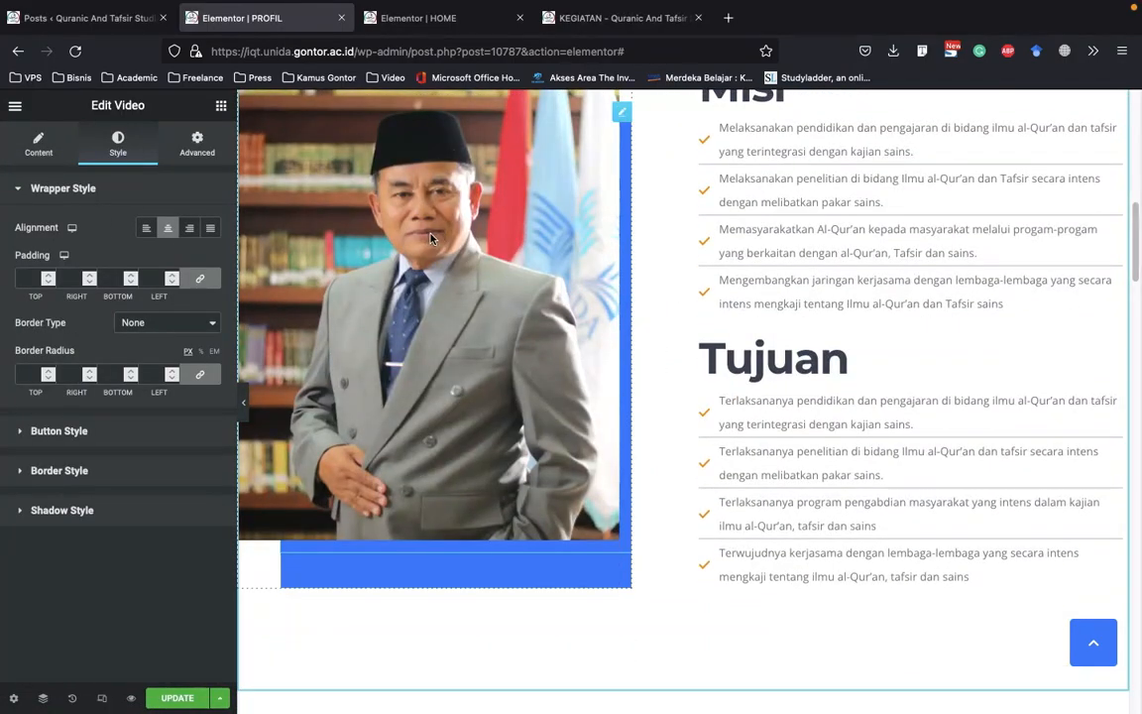
Open the settings of the portrait image beside Misi and of the Misi icon list, and inspect the list's first item
{"action": "right_click", "coordinate": [510, 240]}
{"action": "left_click", "coordinate": [531, 249]}
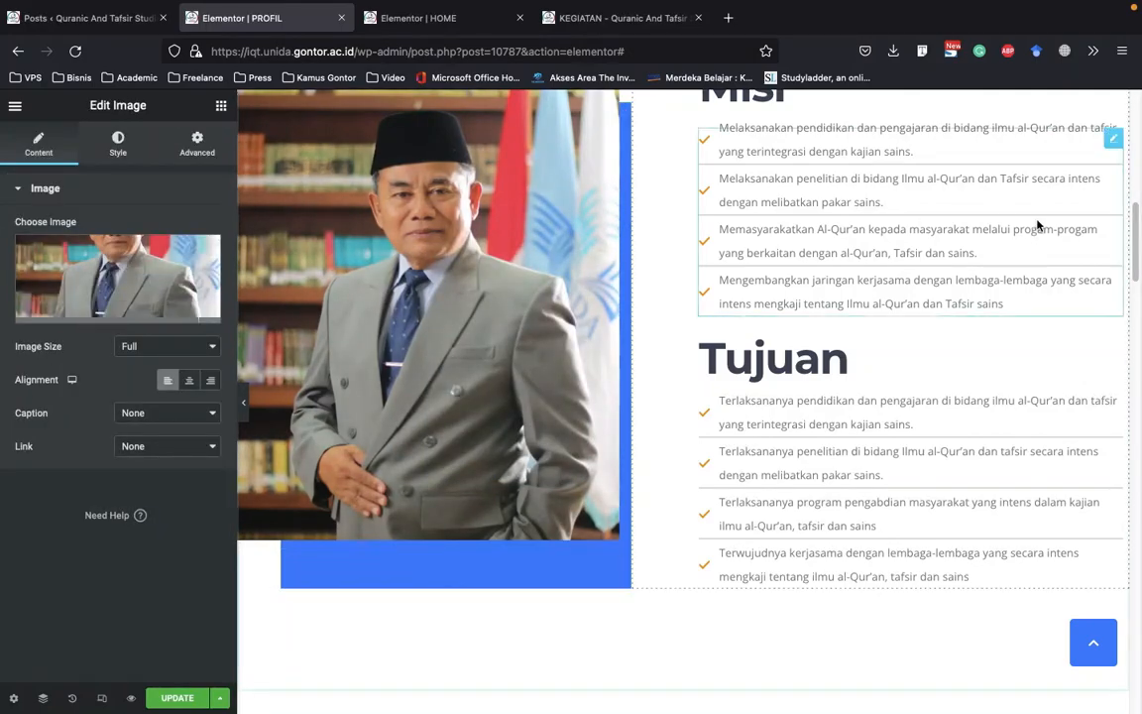
{"action": "scroll", "coordinate": [1038, 226], "scroll_direction": "up", "scroll_amount": 3}
{"action": "left_click", "coordinate": [910, 312]}
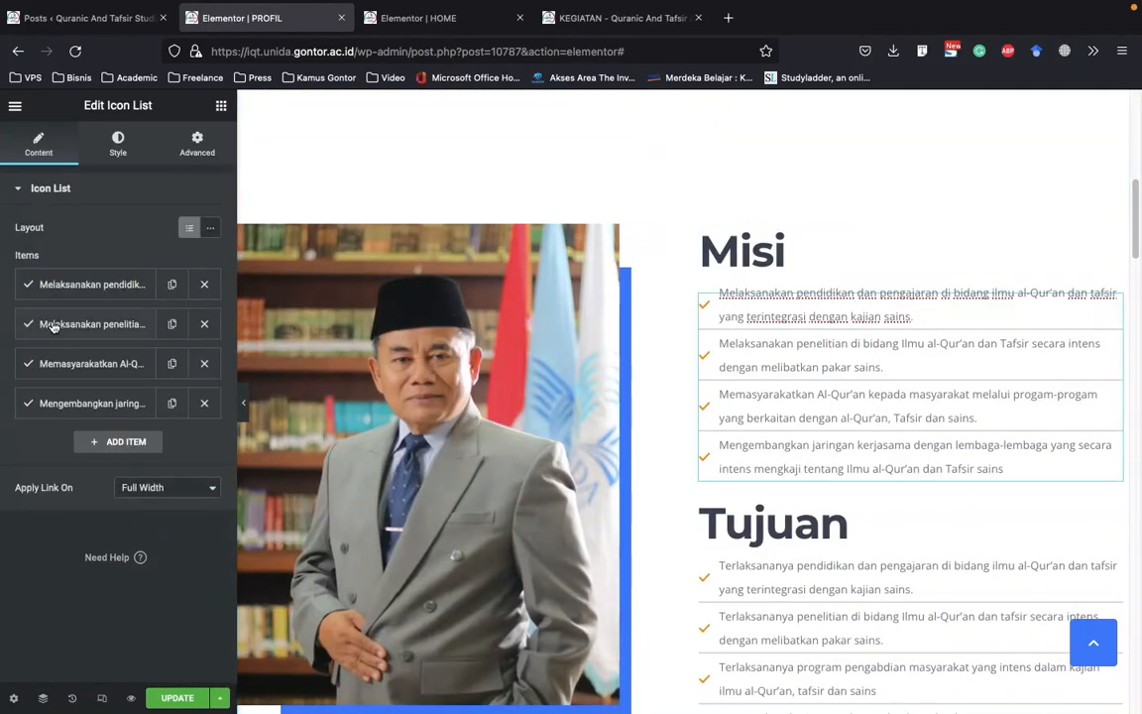
{"action": "left_click", "coordinate": [91, 283]}
{"action": "left_click", "coordinate": [87, 282]}
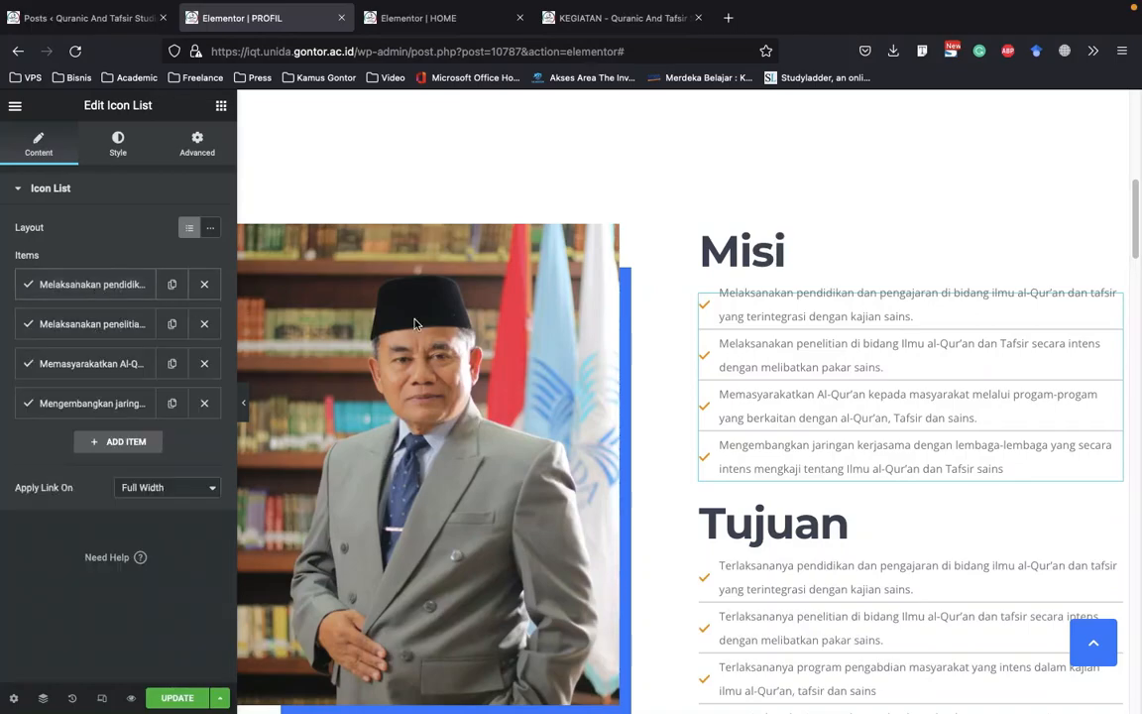
Open the first lecturer card under Dosen Program Studi for editing and view its available team member styles
{"action": "scroll", "coordinate": [359, 321], "scroll_direction": "down", "scroll_amount": 12}
{"action": "scroll", "coordinate": [604, 306], "scroll_direction": "down", "scroll_amount": 3}
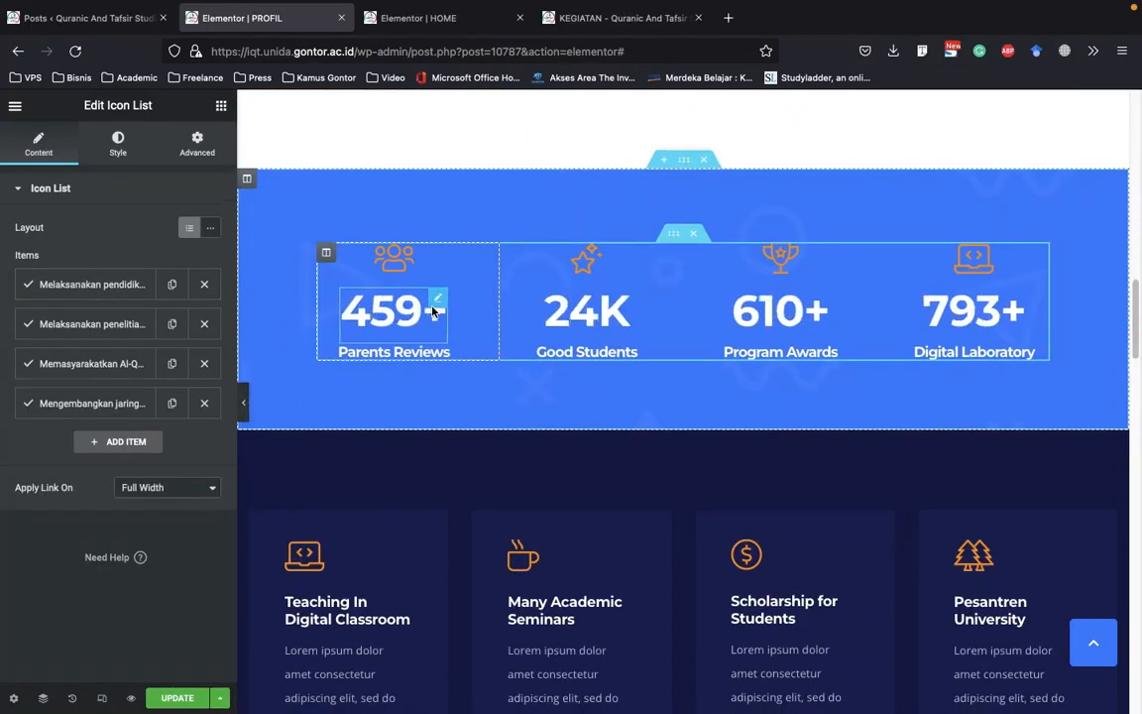
{"action": "scroll", "coordinate": [434, 307], "scroll_direction": "down", "scroll_amount": 10}
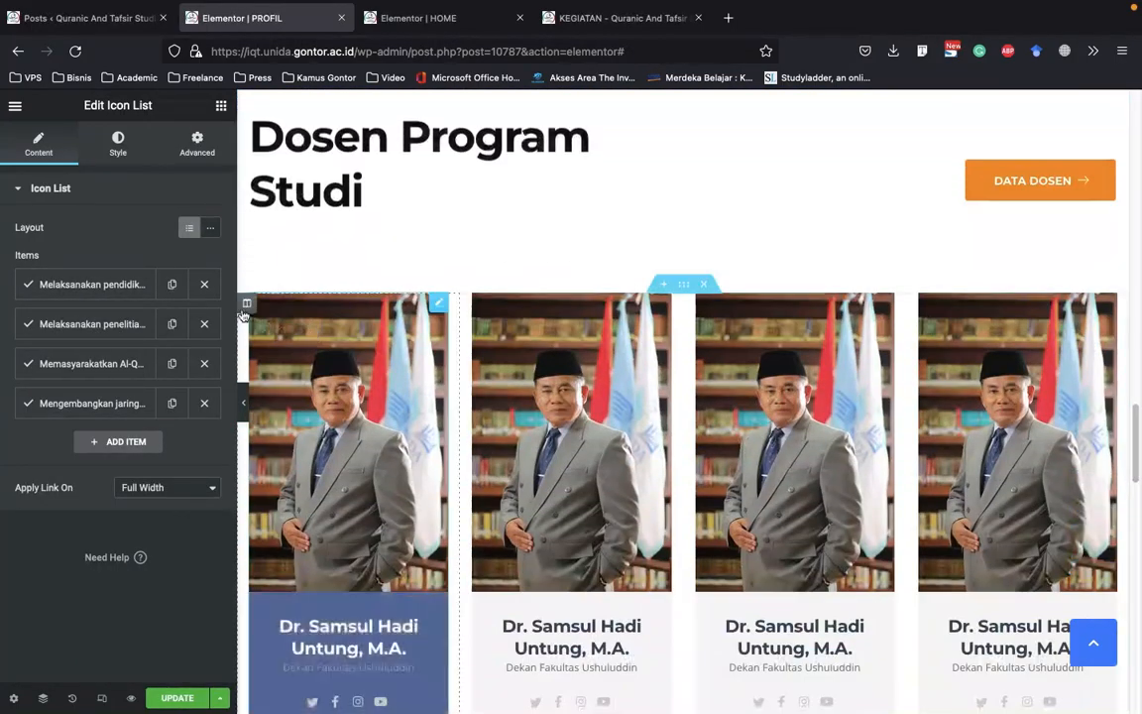
{"action": "scroll", "coordinate": [243, 315], "scroll_direction": "down", "scroll_amount": 4}
{"action": "scroll", "coordinate": [449, 301], "scroll_direction": "up", "scroll_amount": 2}
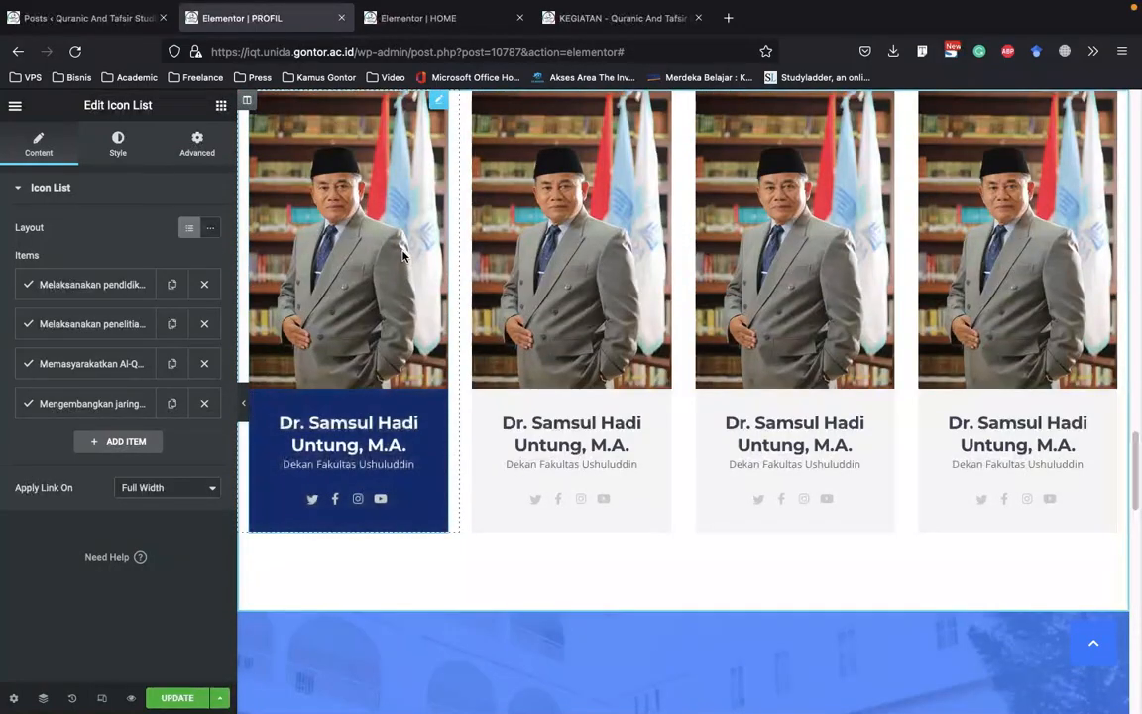
{"action": "scroll", "coordinate": [387, 233], "scroll_direction": "up", "scroll_amount": 1}
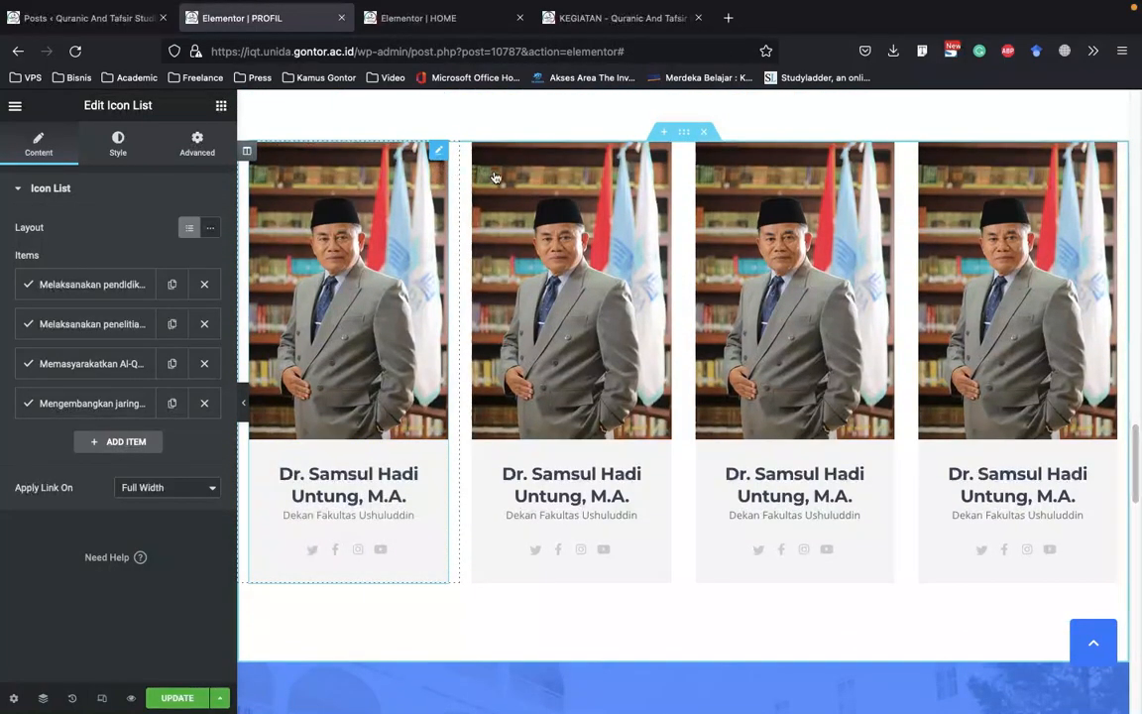
{"action": "right_click", "coordinate": [442, 165]}
{"action": "left_click", "coordinate": [474, 182]}
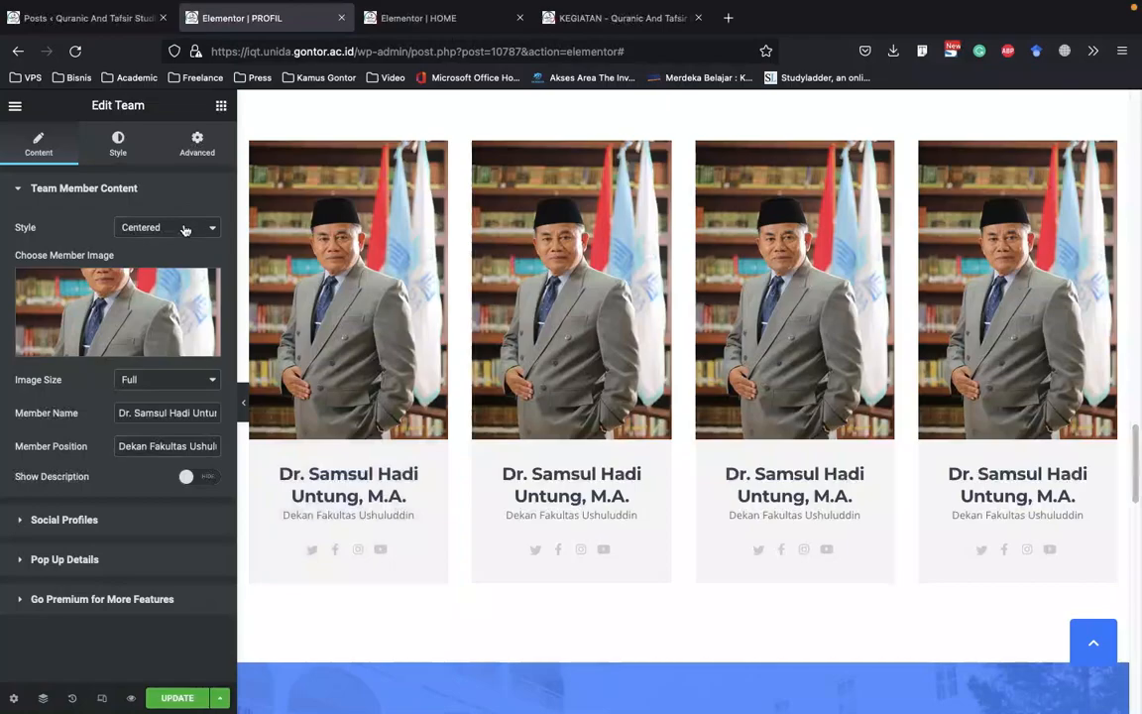
{"action": "left_click", "coordinate": [169, 227]}
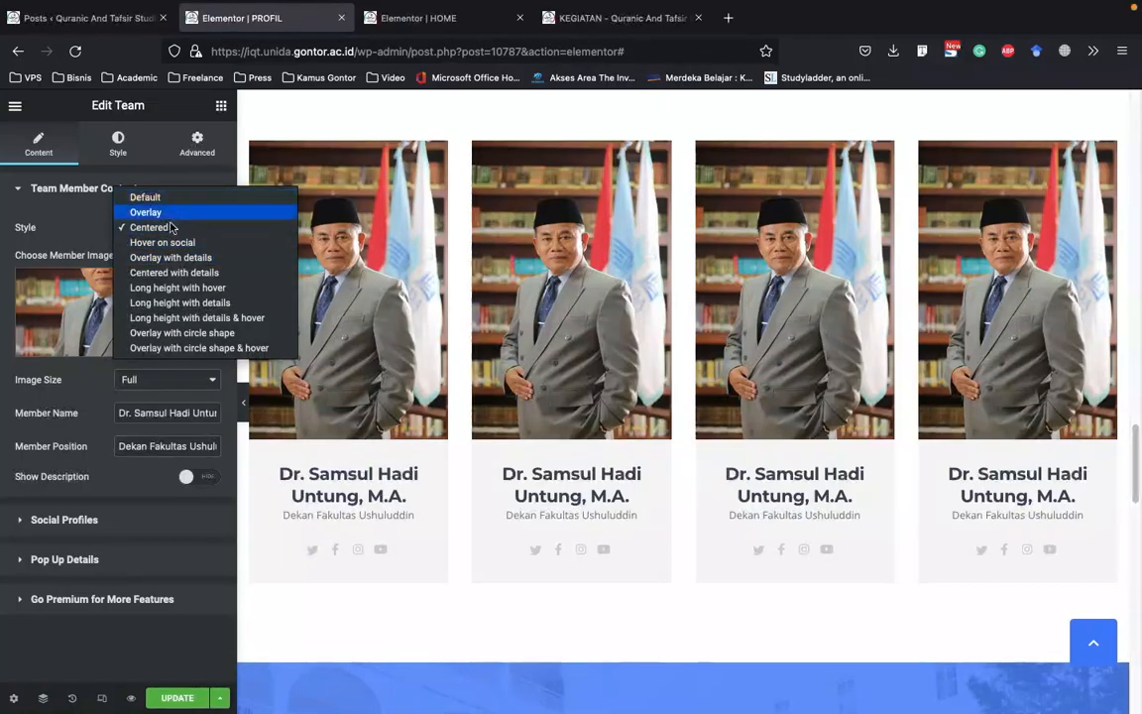
{"action": "left_click", "coordinate": [79, 202]}
Open the settings of the campus tour section's video button and REGISTRATION button, and view the page down to the logo carousel
{"action": "scroll", "coordinate": [648, 274], "scroll_direction": "down", "scroll_amount": 4}
{"action": "scroll", "coordinate": [648, 275], "scroll_direction": "down", "scroll_amount": 2}
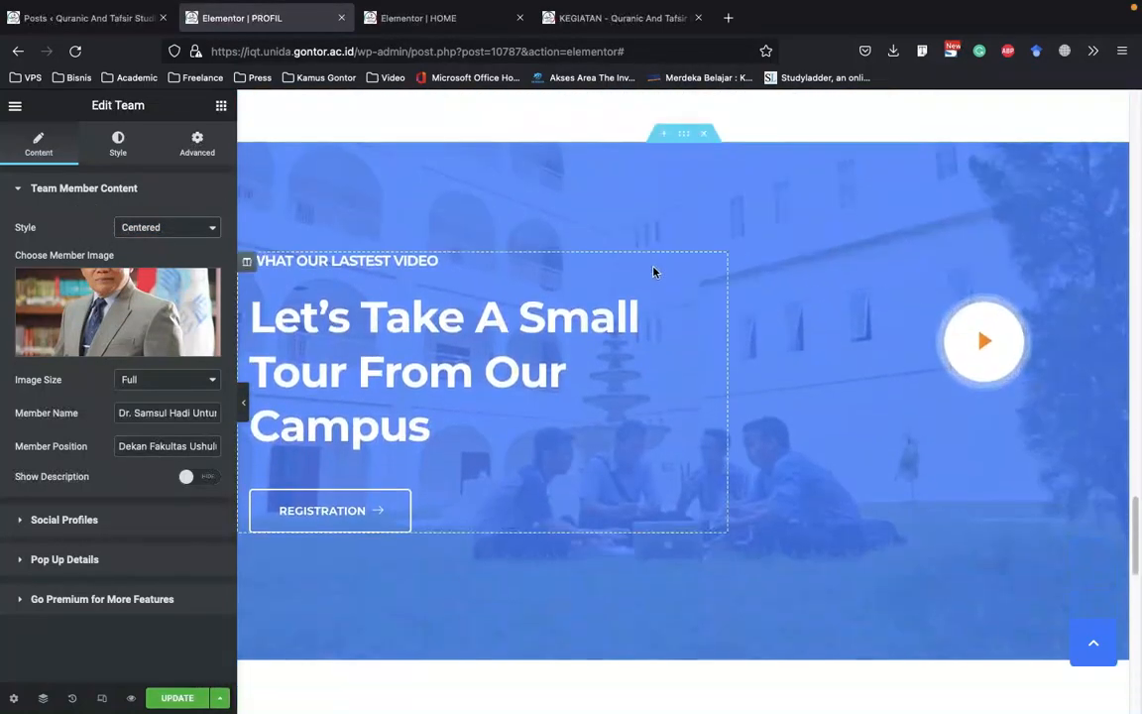
{"action": "left_click", "coordinate": [1001, 301]}
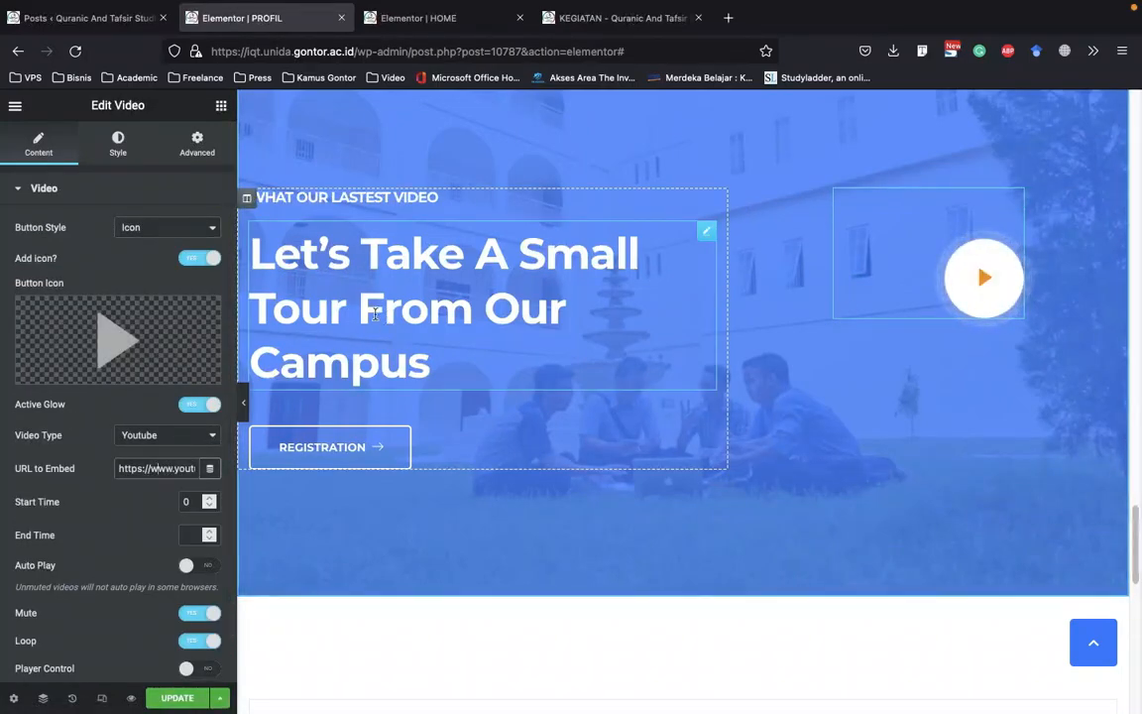
{"action": "left_click", "coordinate": [347, 444]}
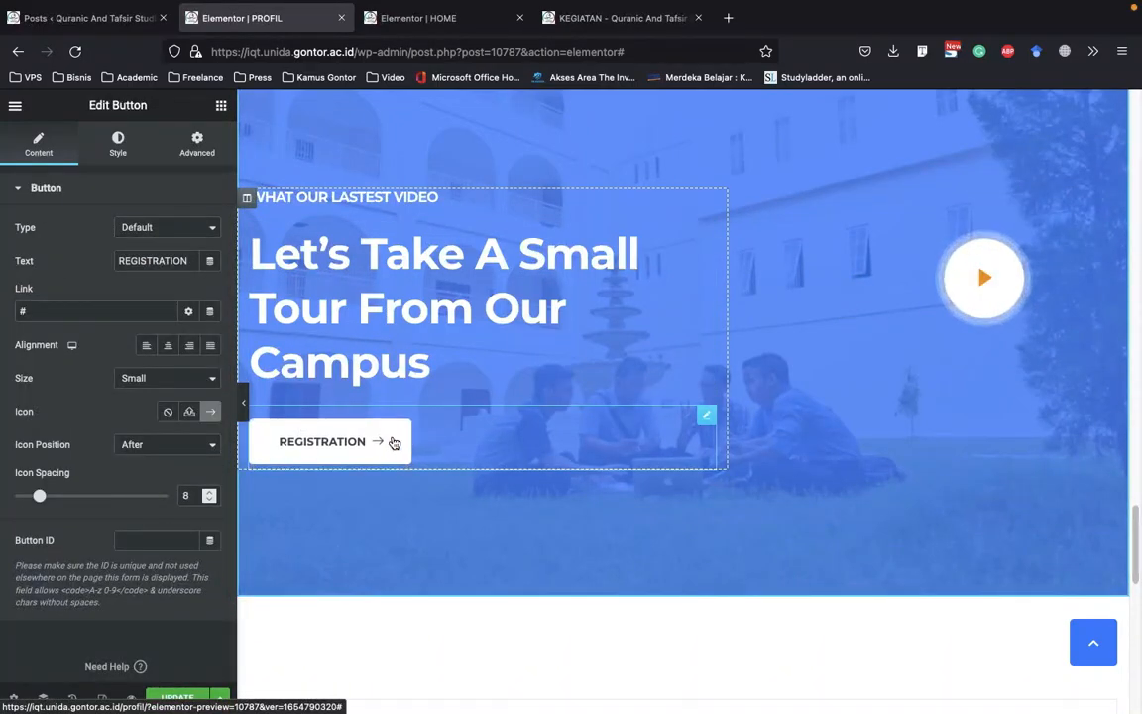
{"action": "scroll", "coordinate": [668, 410], "scroll_direction": "down", "scroll_amount": 2}
{"action": "scroll", "coordinate": [668, 410], "scroll_direction": "down", "scroll_amount": 2}
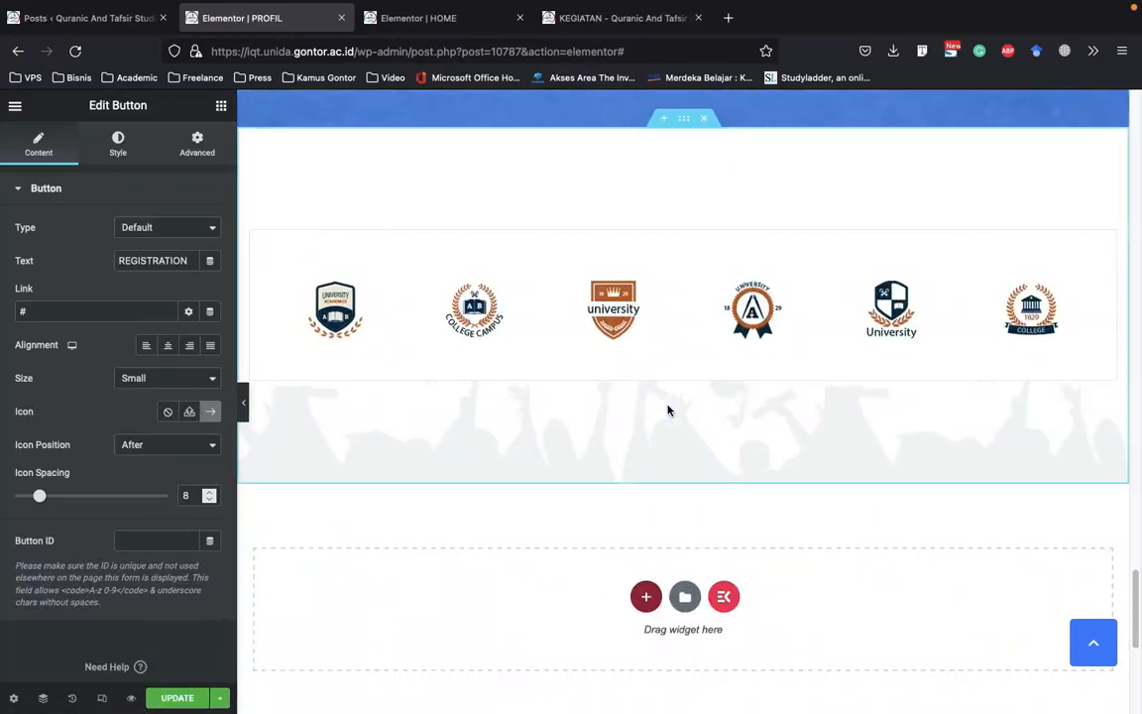
Edit the campus tour section and set its background overlay color to dark blue #10388A
{"action": "scroll", "coordinate": [668, 412], "scroll_direction": "up", "scroll_amount": 6}
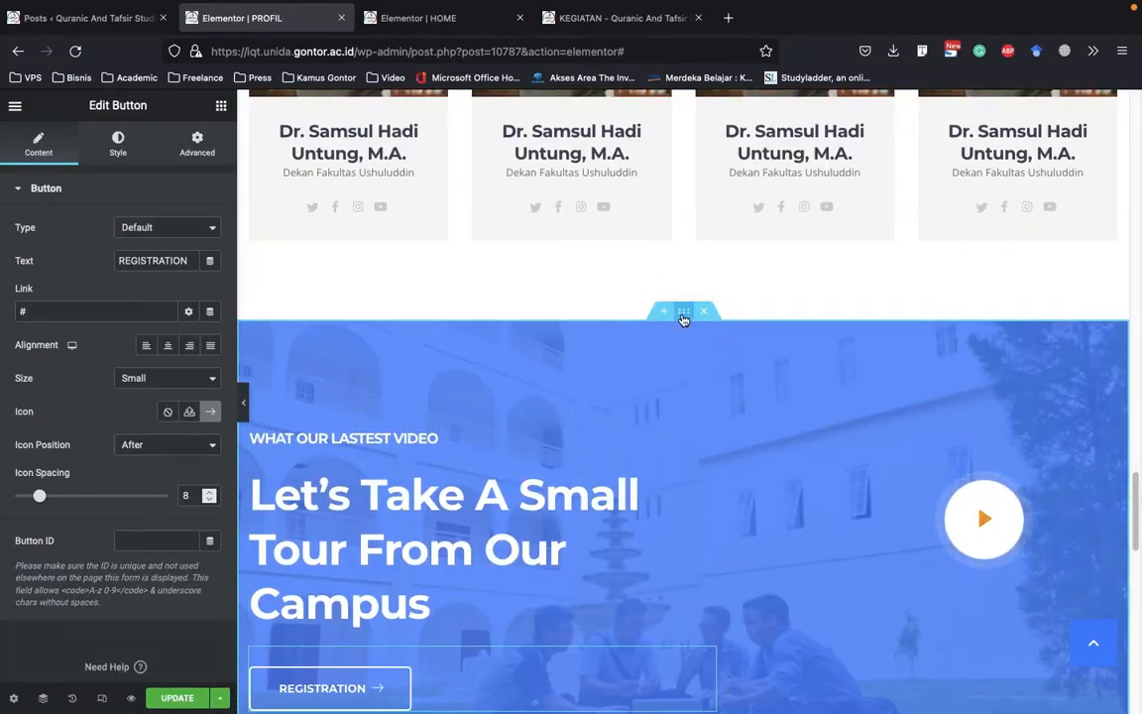
{"action": "right_click", "coordinate": [683, 315]}
{"action": "left_click", "coordinate": [721, 332]}
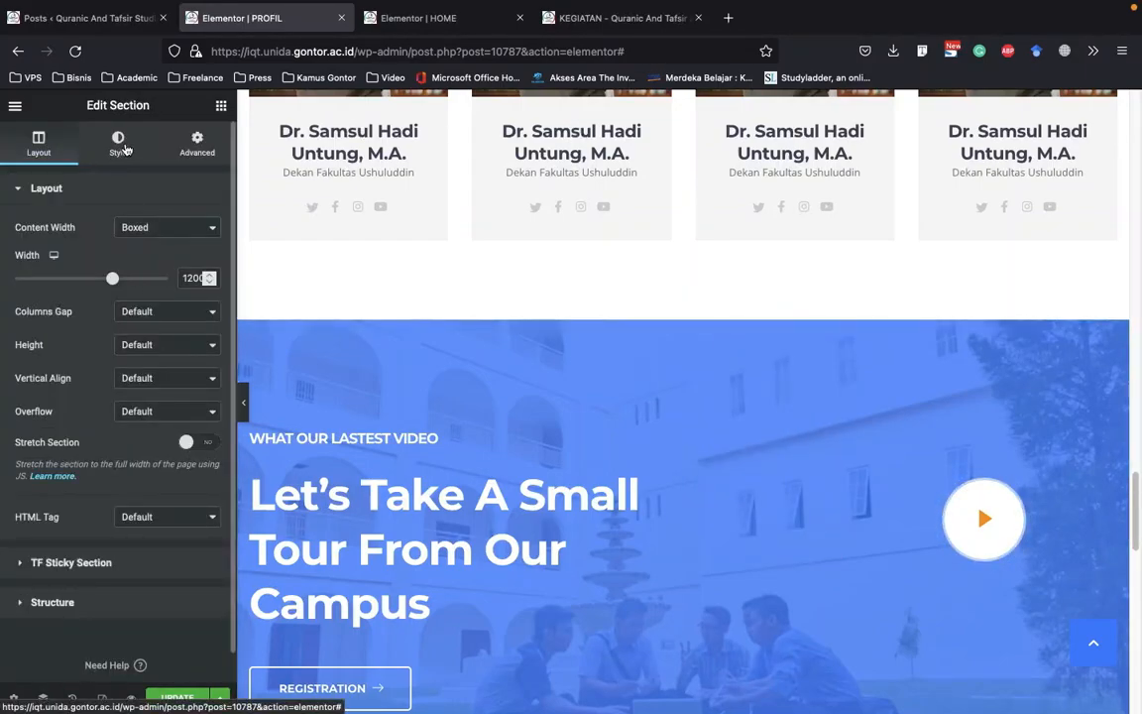
{"action": "left_click", "coordinate": [121, 147]}
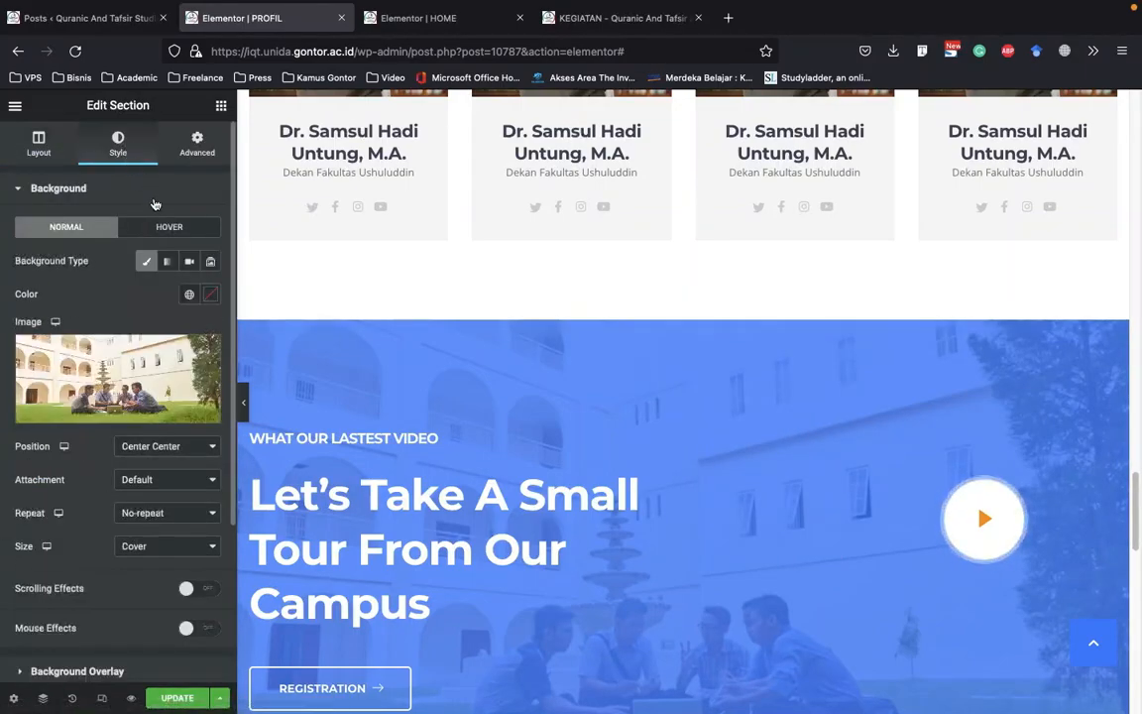
{"action": "left_click", "coordinate": [99, 189]}
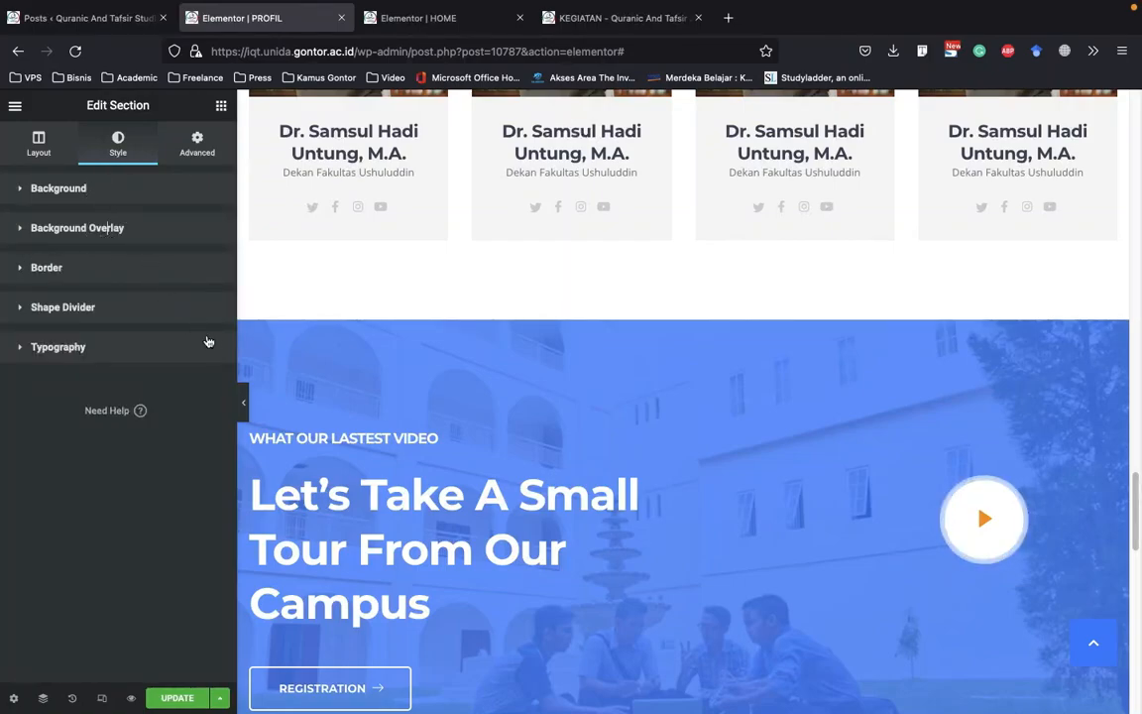
{"action": "left_click", "coordinate": [198, 228]}
{"action": "left_click", "coordinate": [210, 333]}
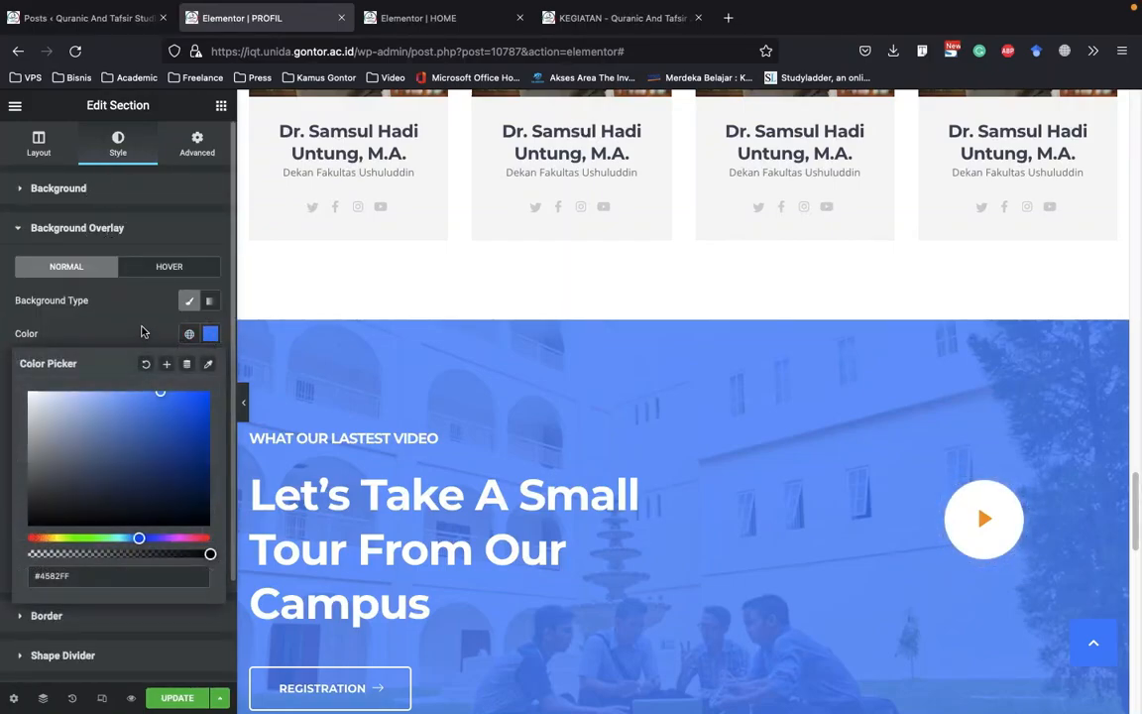
{"action": "left_click", "coordinate": [156, 405]}
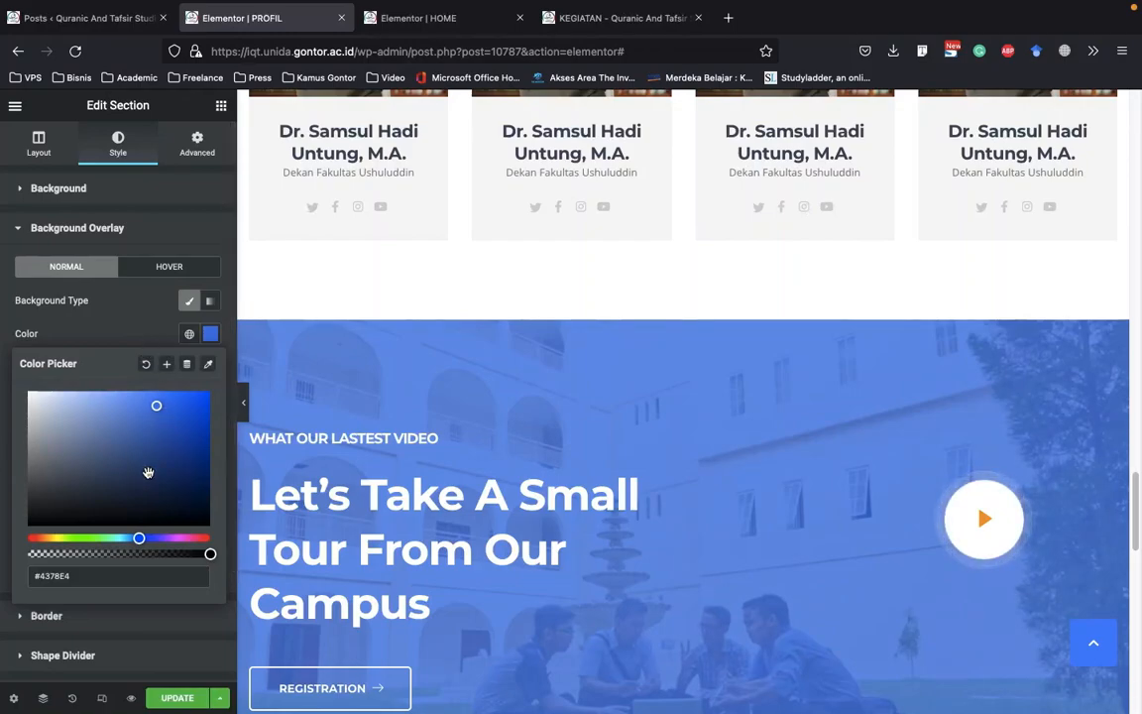
{"action": "left_click", "coordinate": [148, 472]}
{"action": "left_click", "coordinate": [188, 453]}
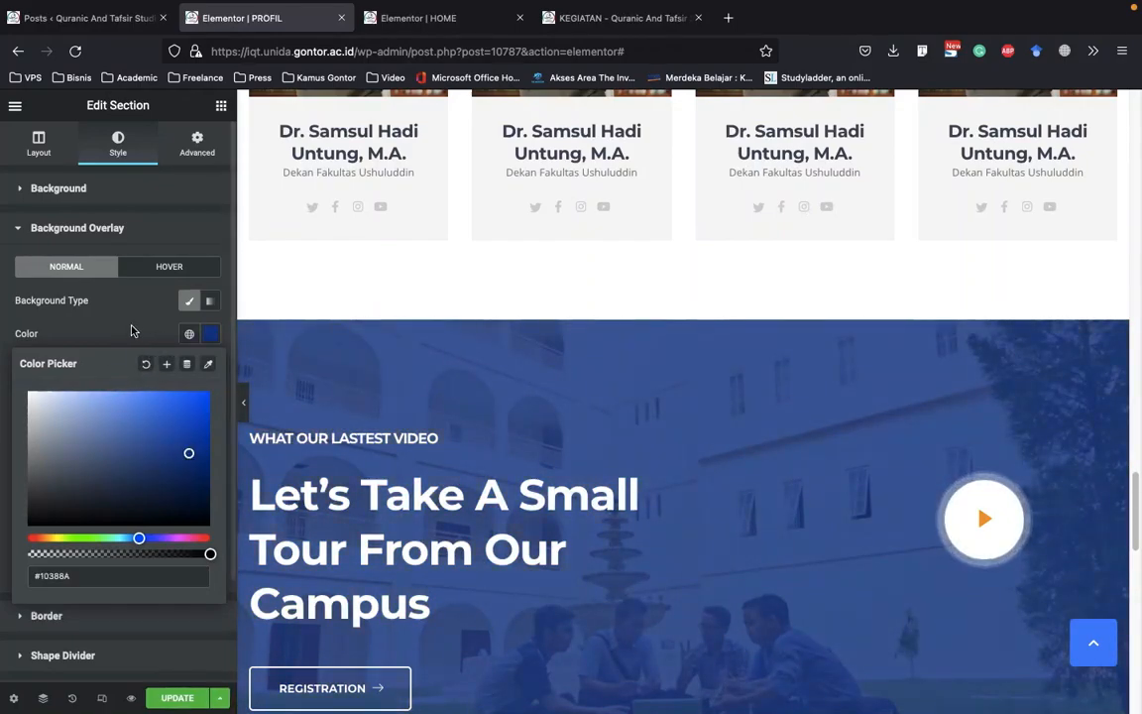
Save the PROFIL page with the dark blue overlay, view down to its logo carousel, and check HOME's editor
{"action": "left_click", "coordinate": [604, 415]}
{"action": "scroll", "coordinate": [604, 416], "scroll_direction": "down", "scroll_amount": 3}
{"action": "scroll", "coordinate": [610, 424], "scroll_direction": "down", "scroll_amount": 3}
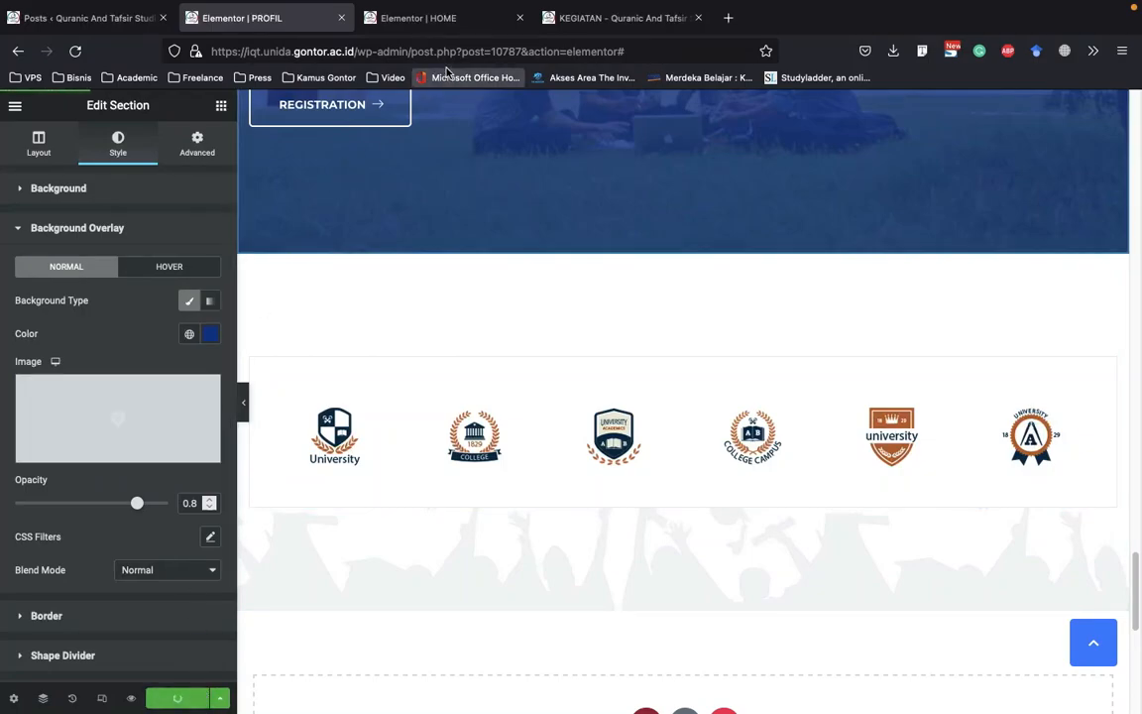
{"action": "left_click", "coordinate": [415, 22]}
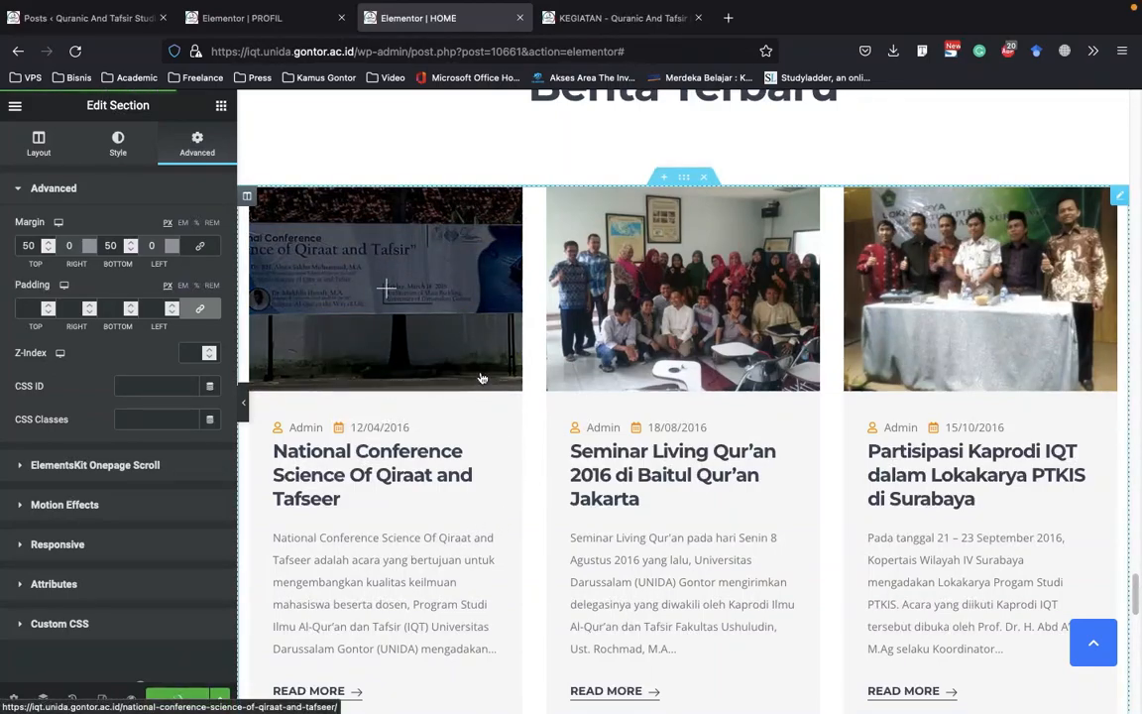
{"action": "left_click", "coordinate": [240, 61]}
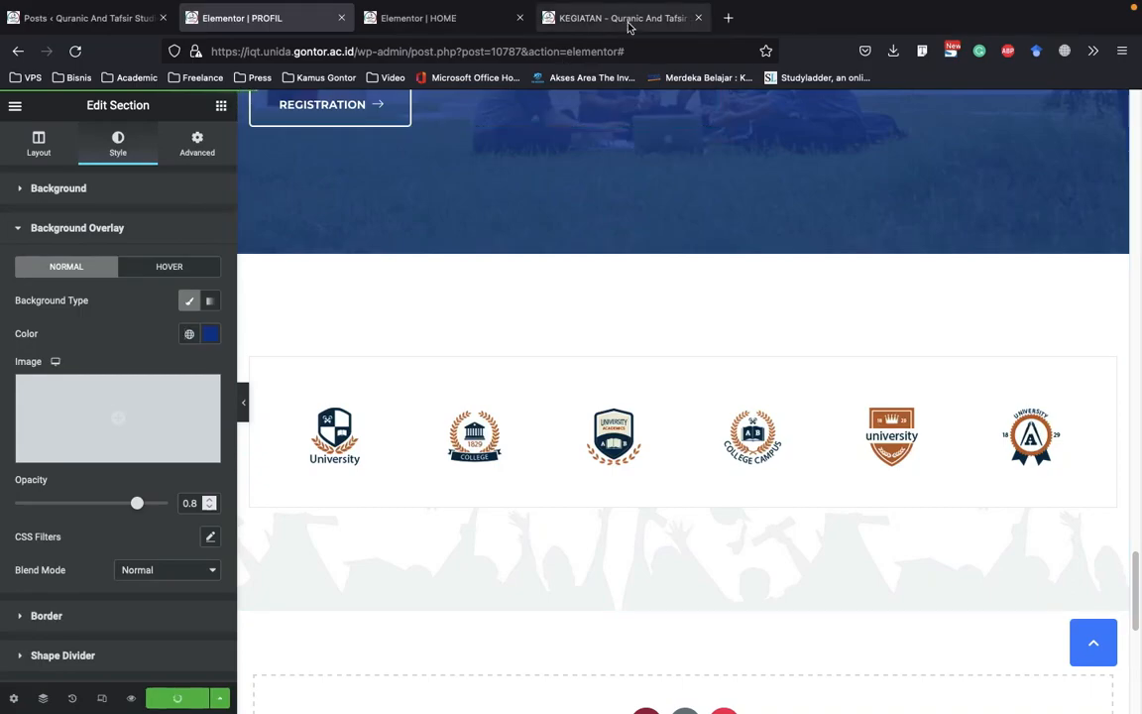
Switch to the live KEGIATAN page and open the site's AKADEMIK page from it
{"action": "left_click", "coordinate": [590, 18]}
{"action": "scroll", "coordinate": [595, 260], "scroll_direction": "up", "scroll_amount": 15}
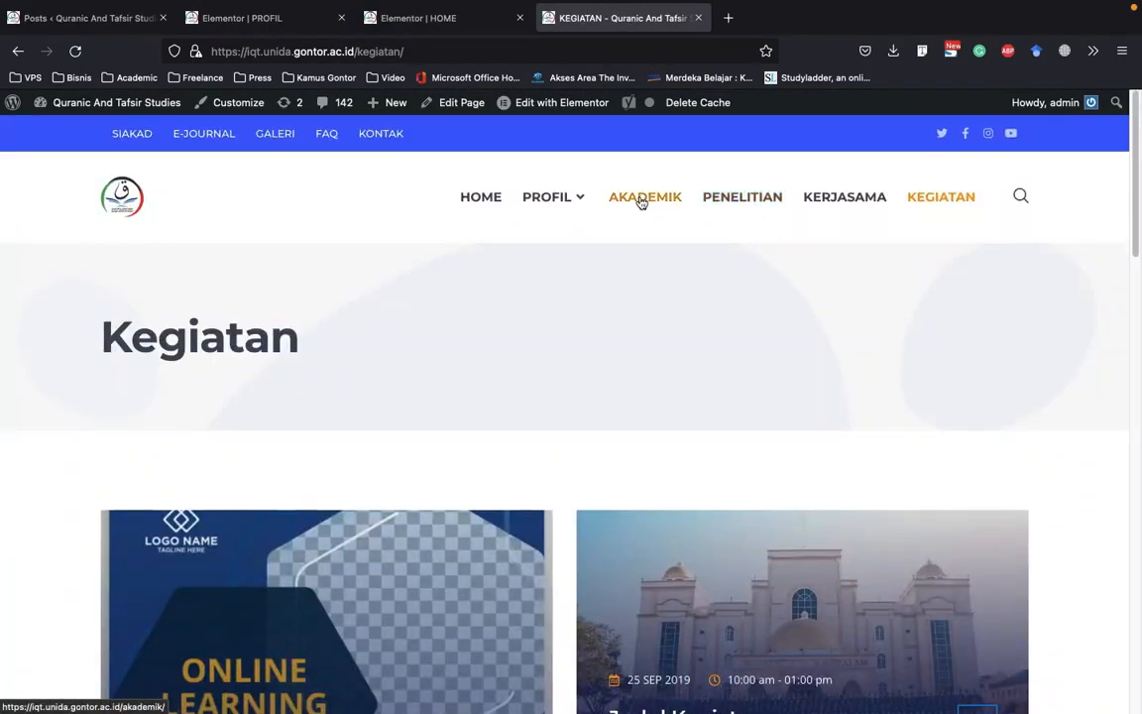
{"action": "left_click", "coordinate": [613, 206]}
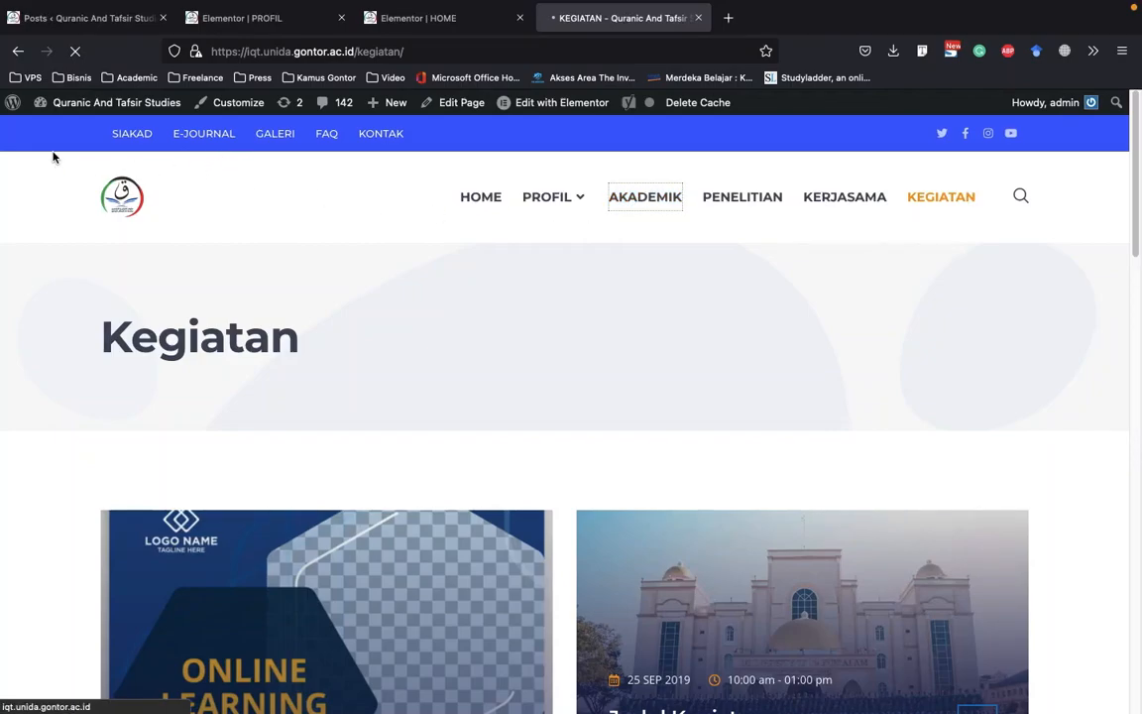
Open the site's list of all pages in the WordPress dashboard and search it for "akademik"
{"action": "left_click", "coordinate": [84, 18]}
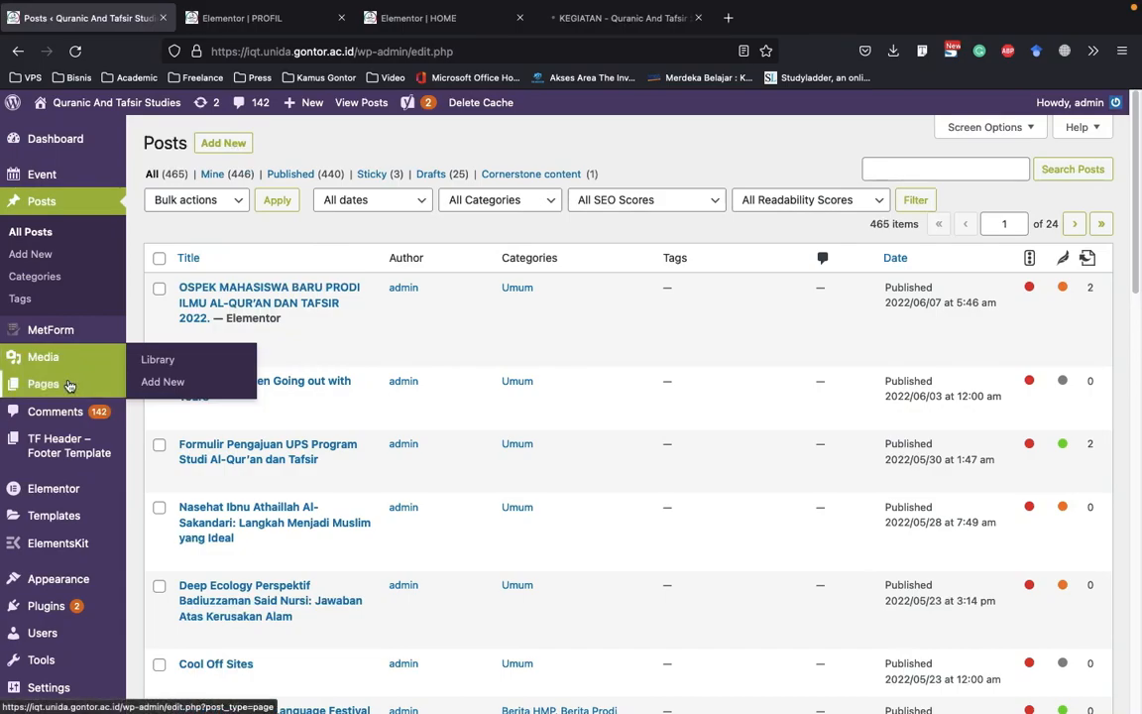
{"action": "left_click", "coordinate": [173, 377]}
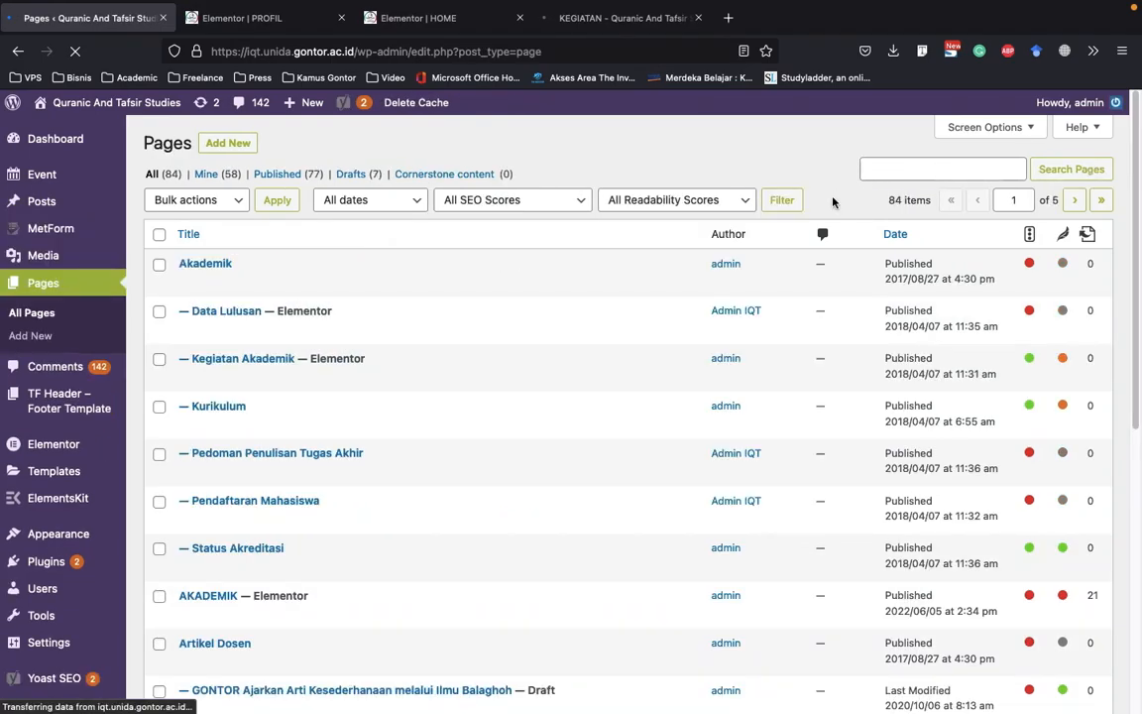
{"action": "type", "text": "akademik"}
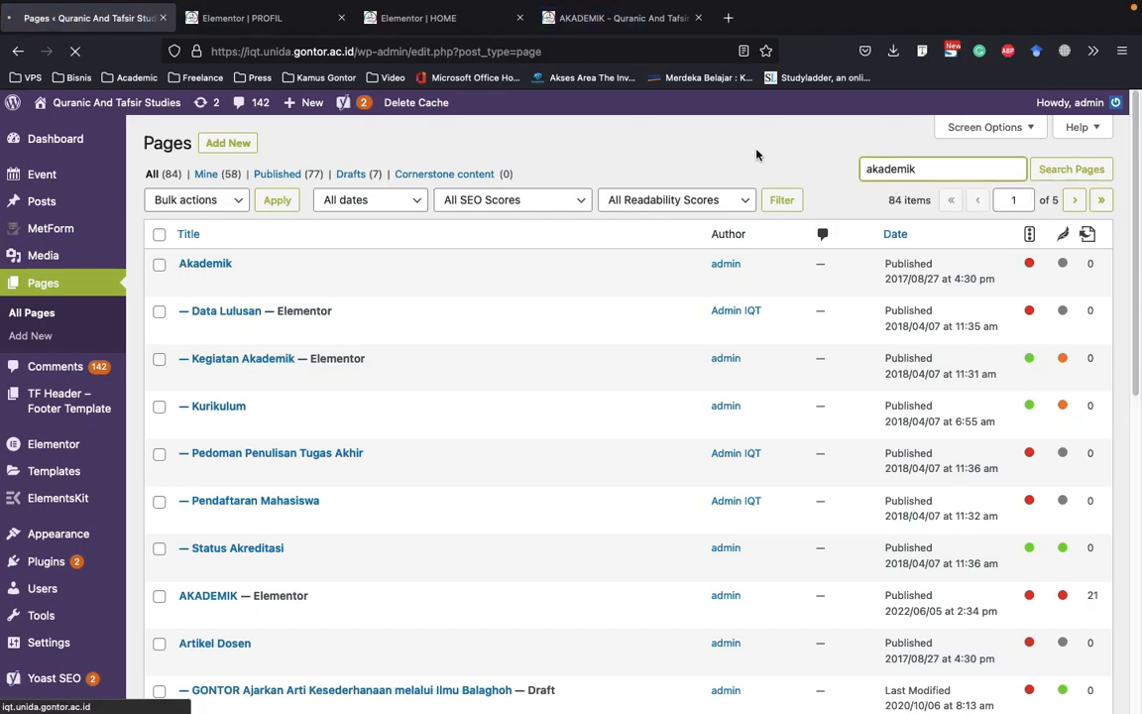
View the live AKADEMIK page from its header down to the We Are Experts Learning Department section
{"action": "left_click", "coordinate": [605, 18]}
{"action": "scroll", "coordinate": [596, 309], "scroll_direction": "down", "scroll_amount": 4}
{"action": "scroll", "coordinate": [597, 308], "scroll_direction": "up", "scroll_amount": 3}
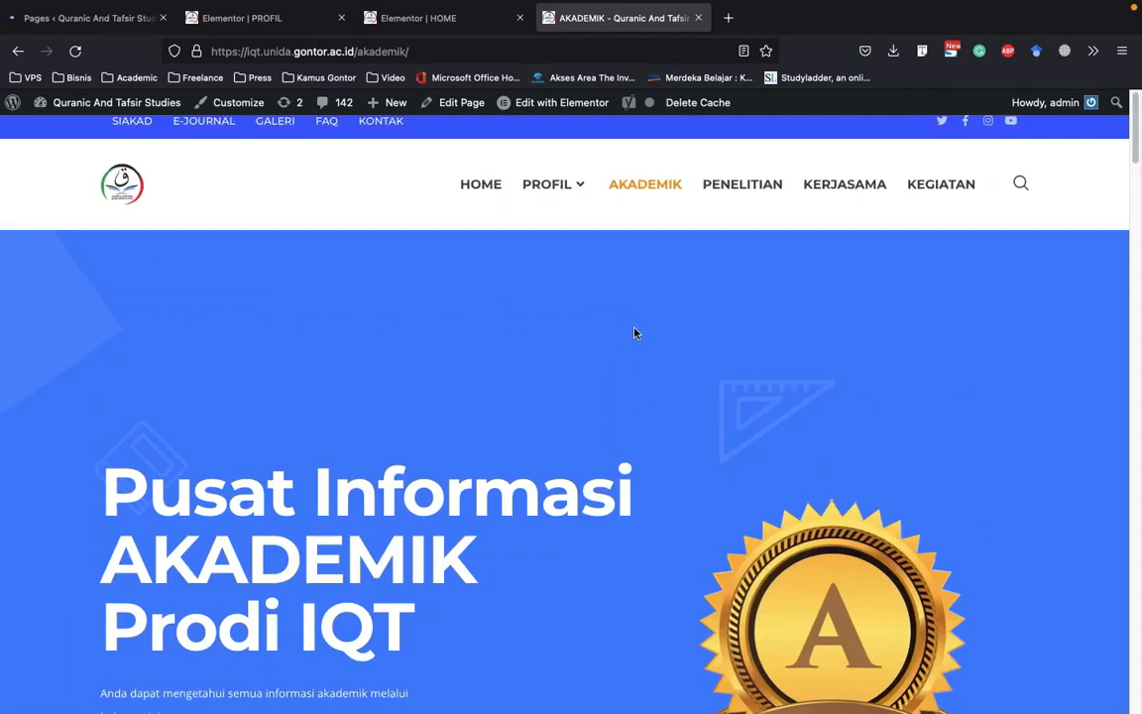
{"action": "scroll", "coordinate": [630, 318], "scroll_direction": "down", "scroll_amount": 10}
{"action": "scroll", "coordinate": [397, 367], "scroll_direction": "down", "scroll_amount": 8}
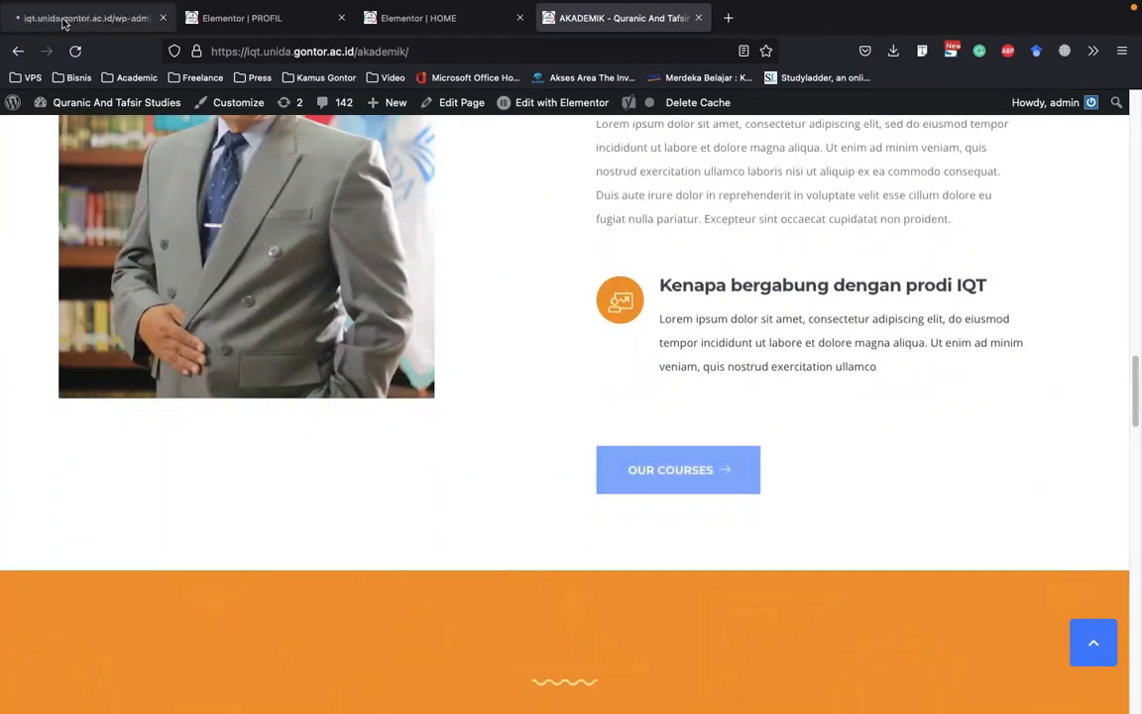
Close the PROFIL editor and try to close HOME's editor, but choose to stay on it while it saves
{"action": "left_click", "coordinate": [63, 22]}
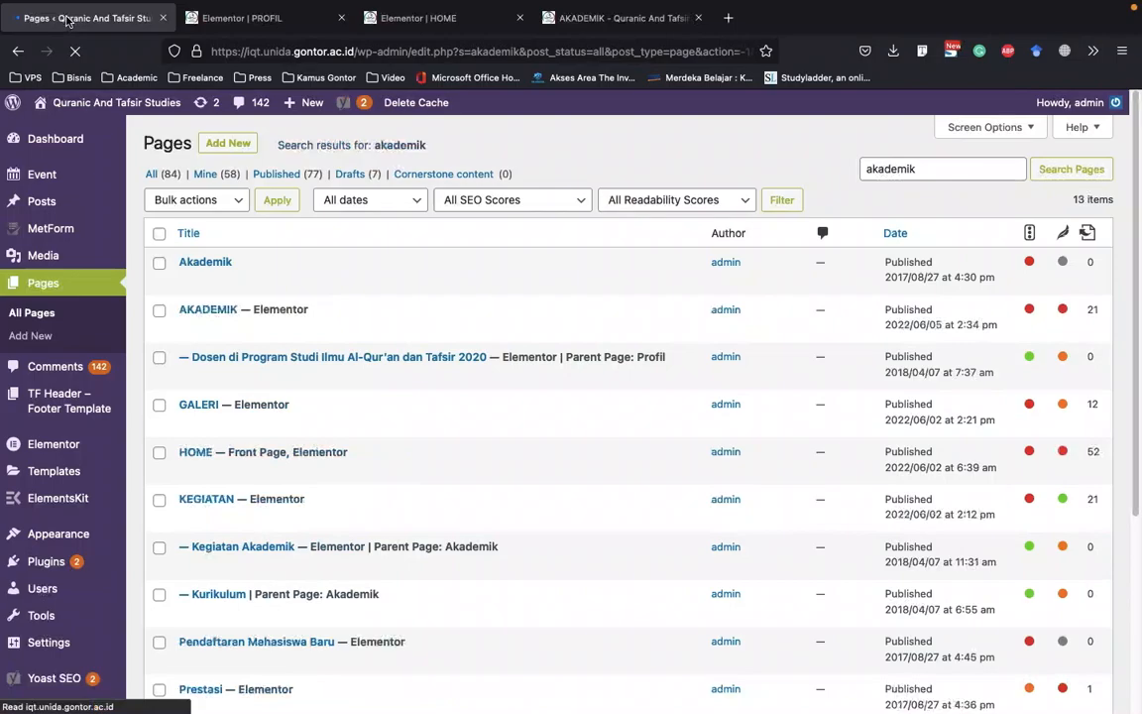
{"action": "left_click", "coordinate": [341, 18]}
{"action": "left_click", "coordinate": [238, 18]}
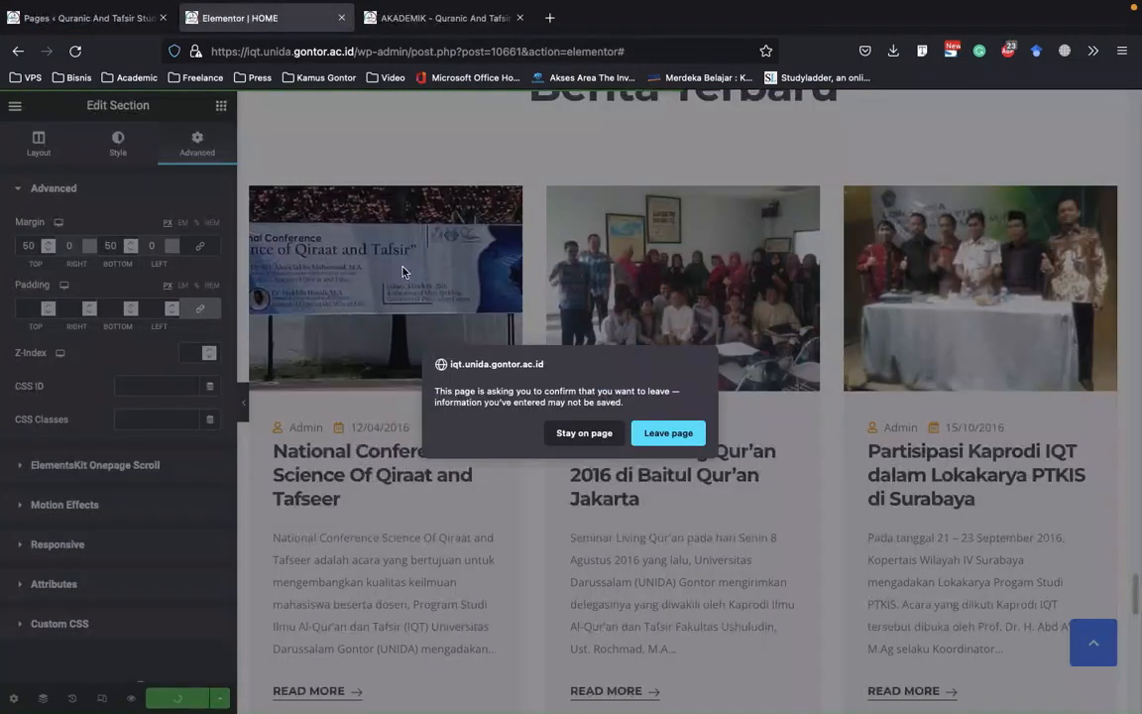
{"action": "left_click", "coordinate": [527, 393]}
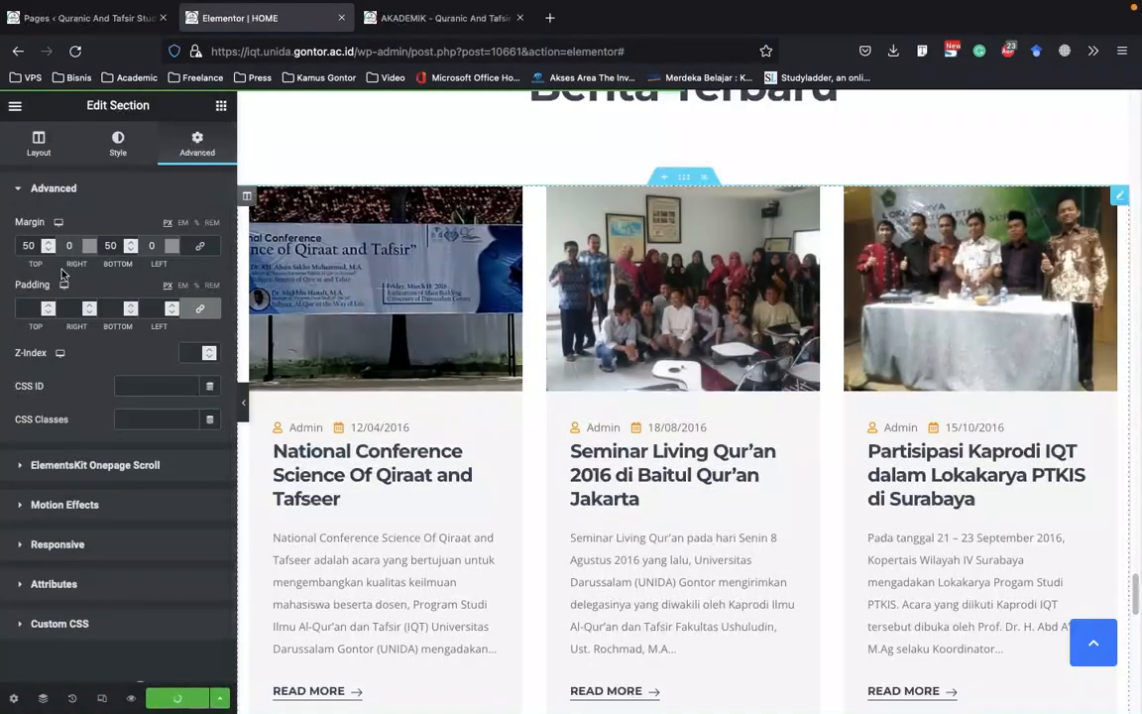
Open the AKADEMIK page with Elementor from the page search results in a new browser tab
{"action": "left_click", "coordinate": [79, 18]}
{"action": "mouse_move", "coordinate": [232, 315]}
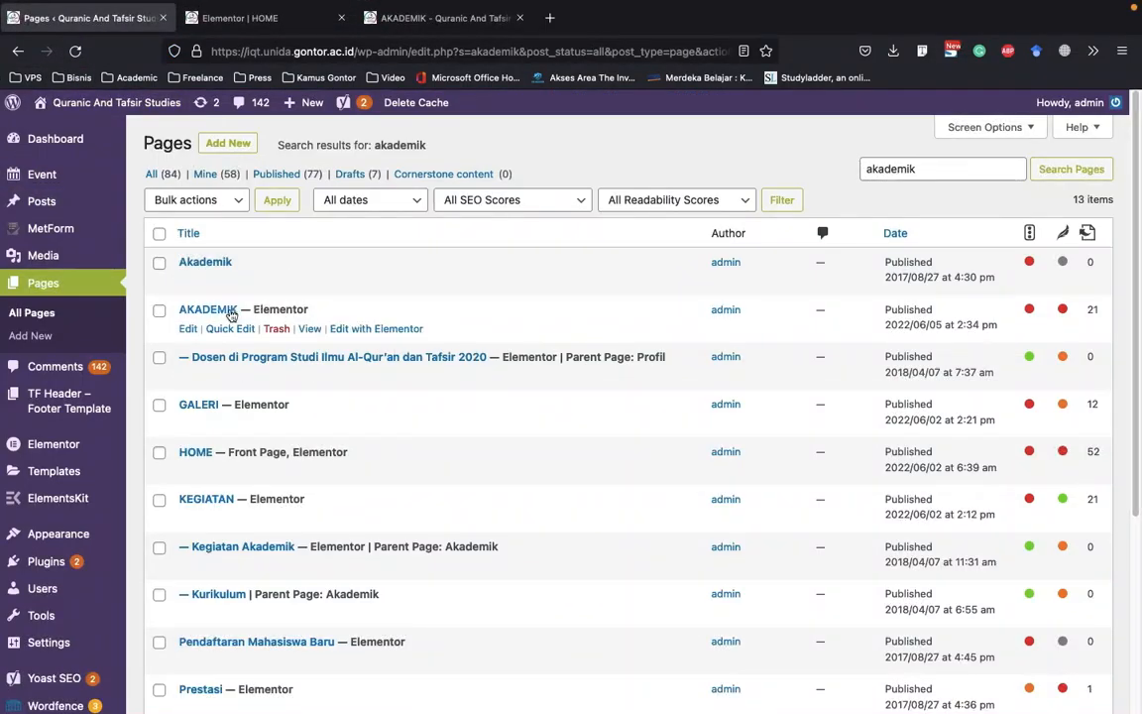
{"action": "right_click", "coordinate": [395, 335]}
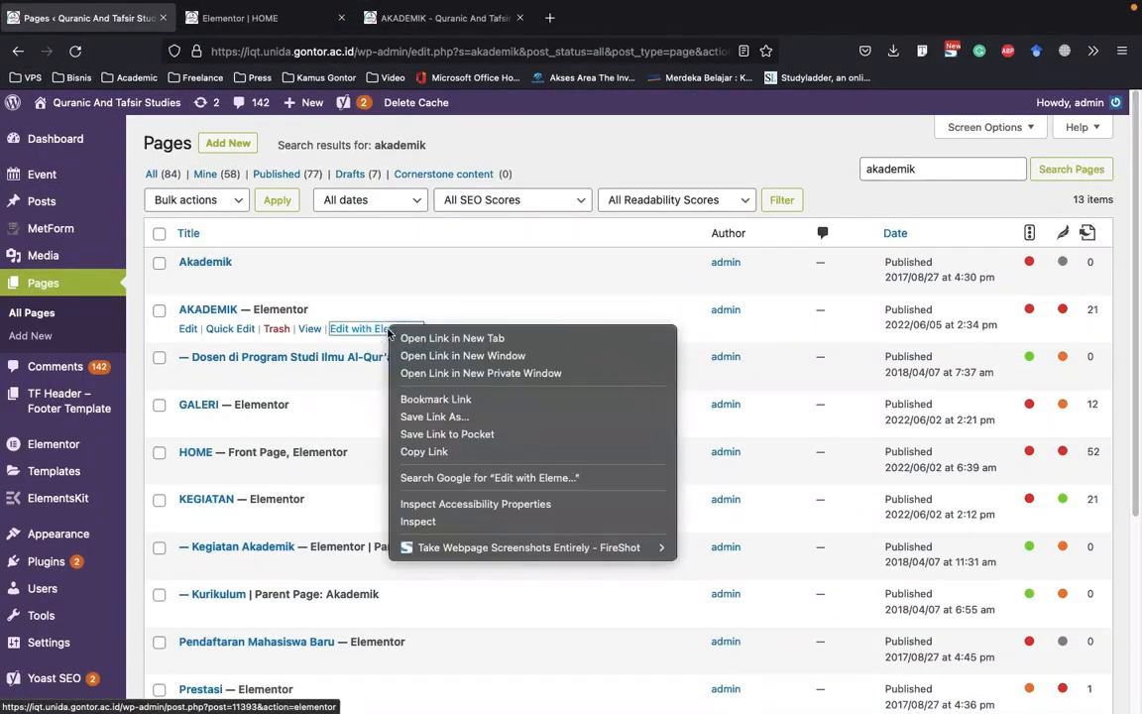
{"action": "left_click", "coordinate": [412, 337]}
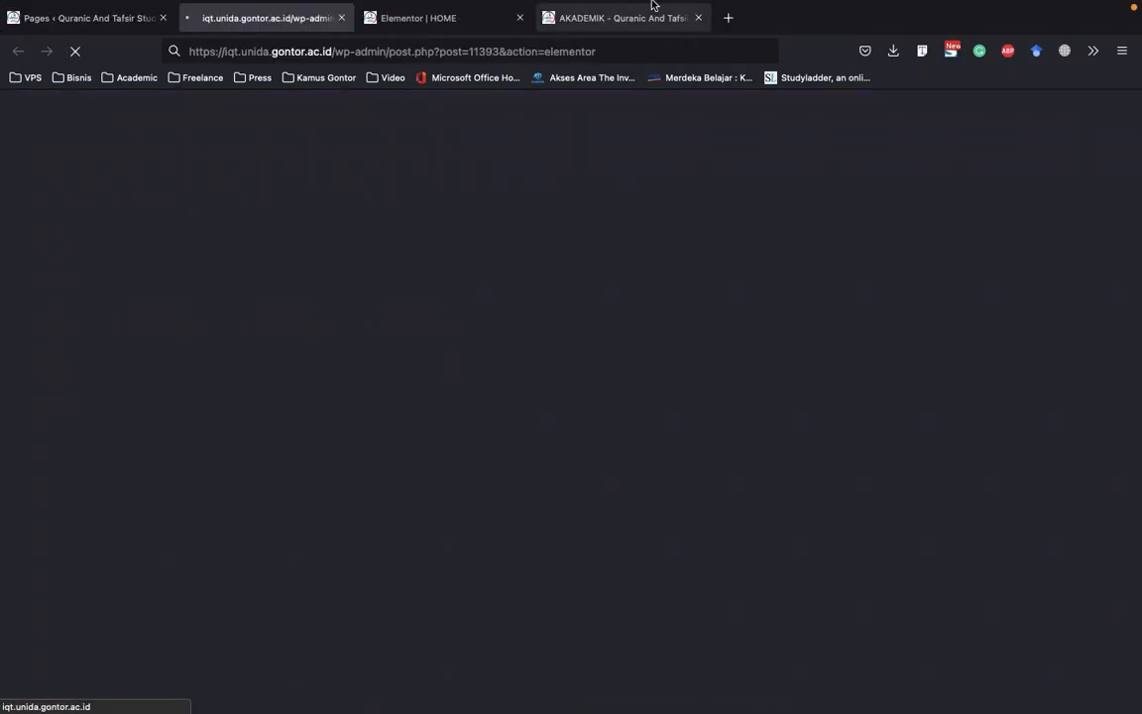
Return to HOME's Elementor editor and close it
{"action": "mouse_move", "coordinate": [652, 6]}
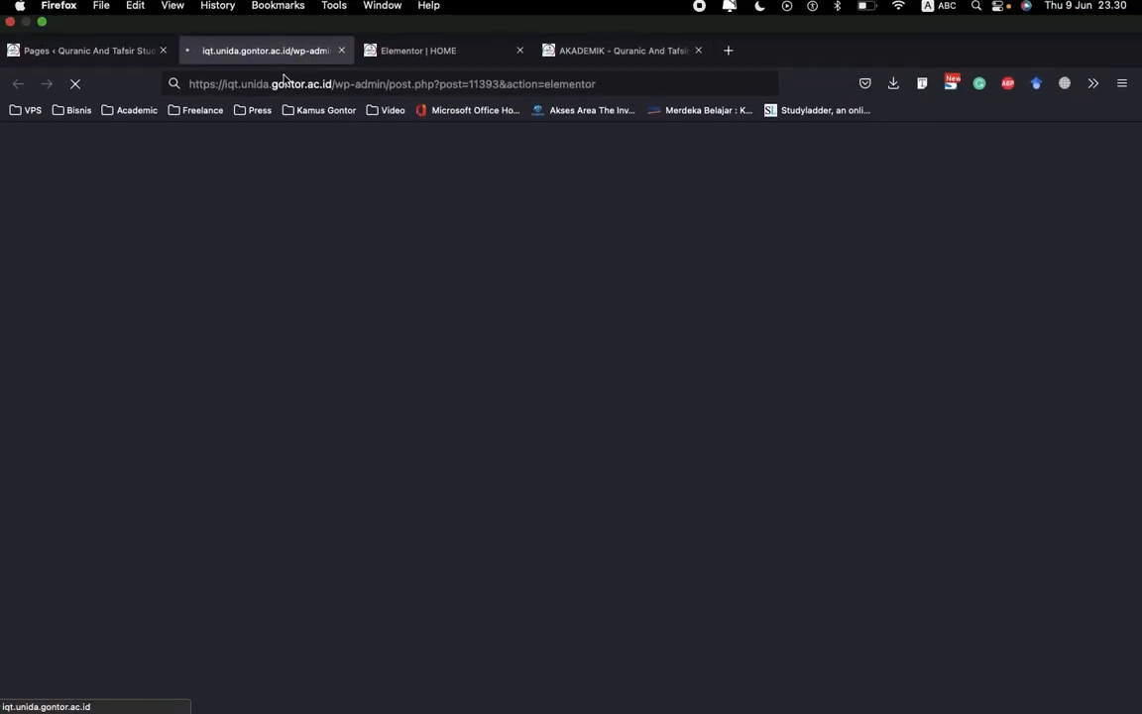
{"action": "left_click", "coordinate": [448, 21]}
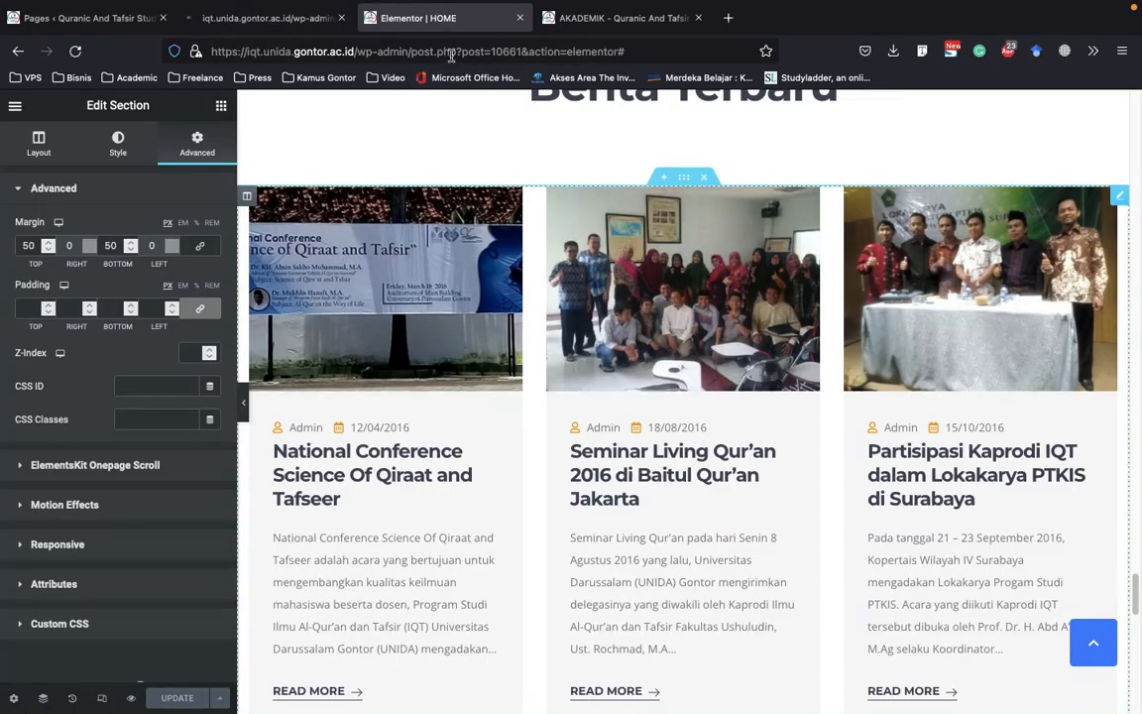
{"action": "left_click", "coordinate": [520, 18]}
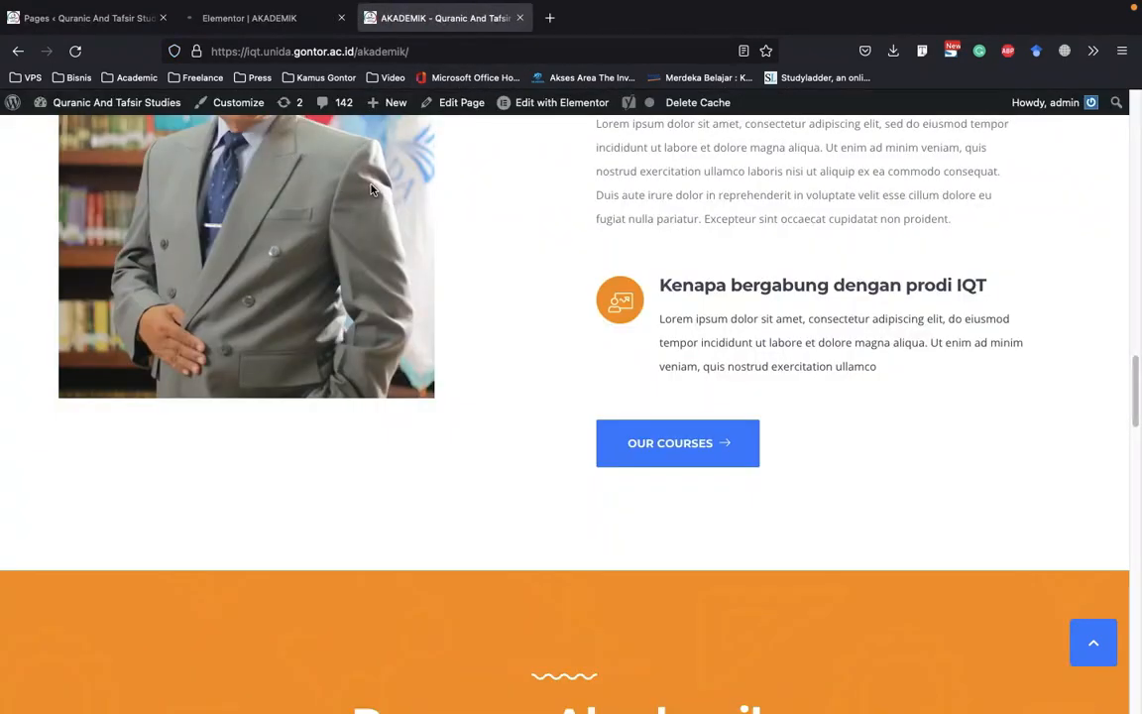
Examine the live AKADEMIK page's banner, its statistics counters and the Fasilitas Akademik grid
{"action": "scroll", "coordinate": [677, 261], "scroll_direction": "up", "scroll_amount": 10}
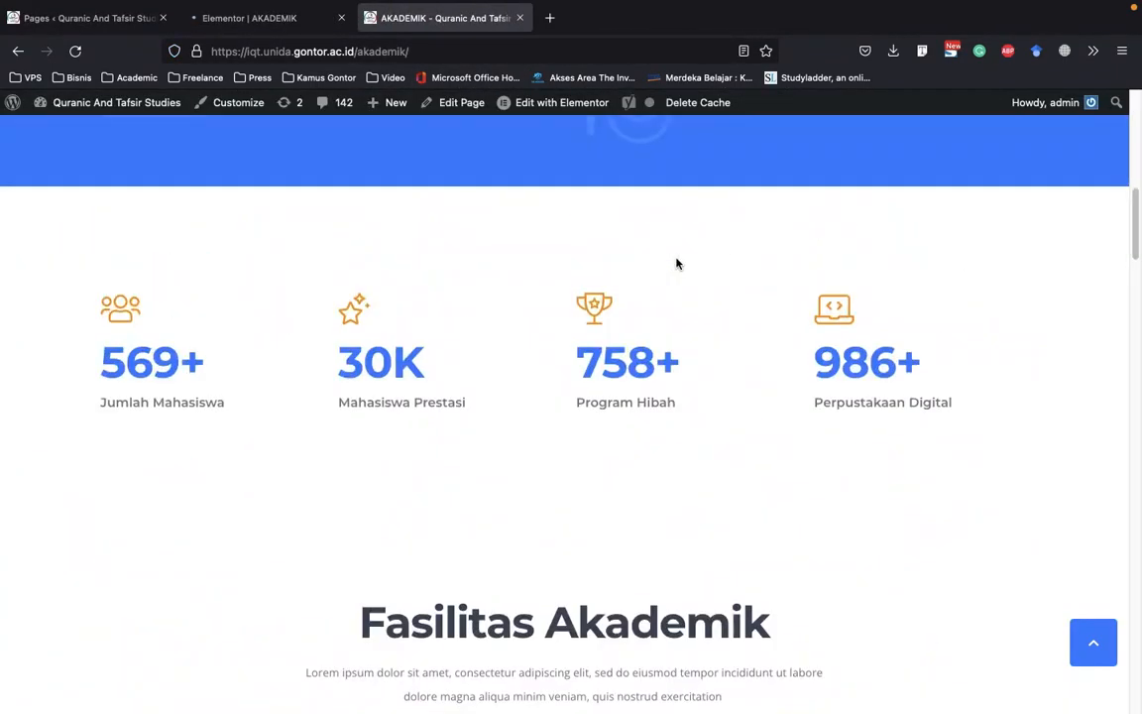
{"action": "scroll", "coordinate": [678, 263], "scroll_direction": "up", "scroll_amount": 10}
{"action": "scroll", "coordinate": [678, 262], "scroll_direction": "down", "scroll_amount": 8}
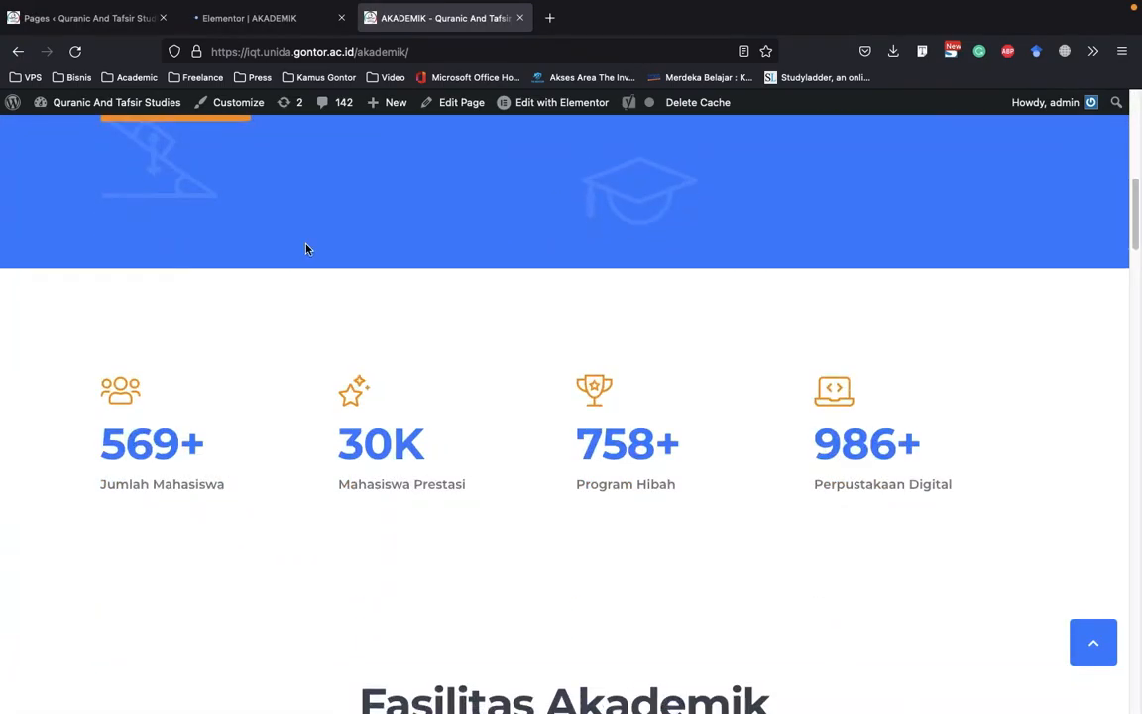
{"action": "scroll", "coordinate": [305, 248], "scroll_direction": "up", "scroll_amount": 8}
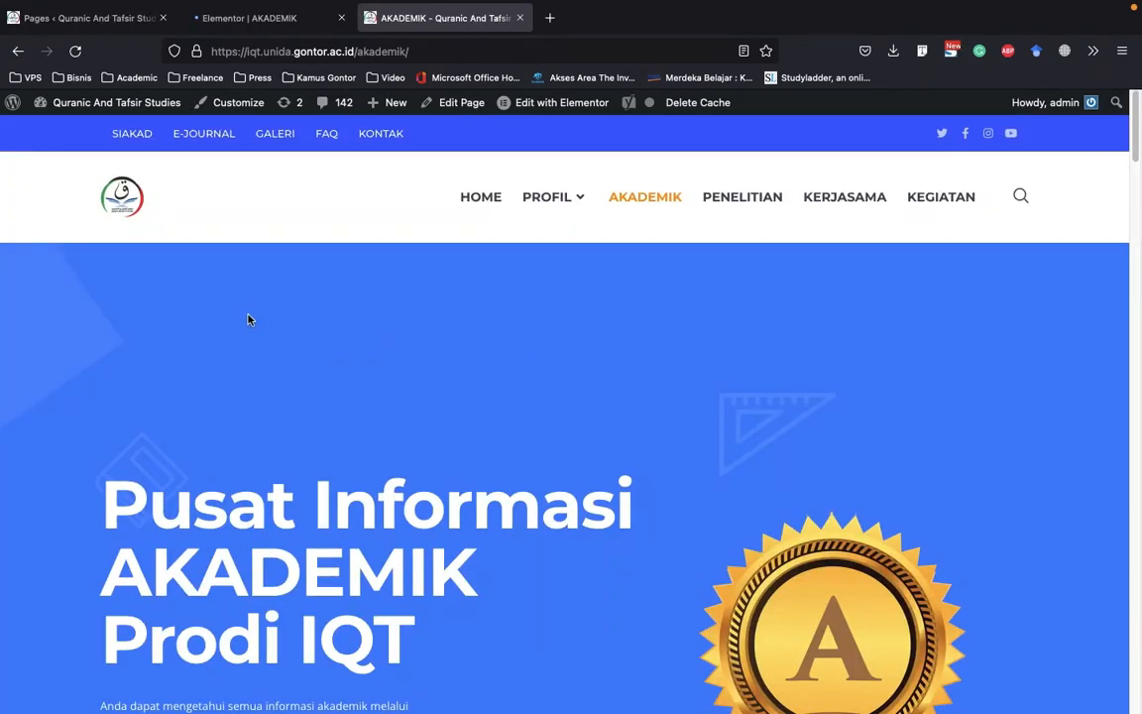
{"action": "scroll", "coordinate": [256, 317], "scroll_direction": "down", "scroll_amount": 8}
{"action": "scroll", "coordinate": [772, 425], "scroll_direction": "down", "scroll_amount": 6}
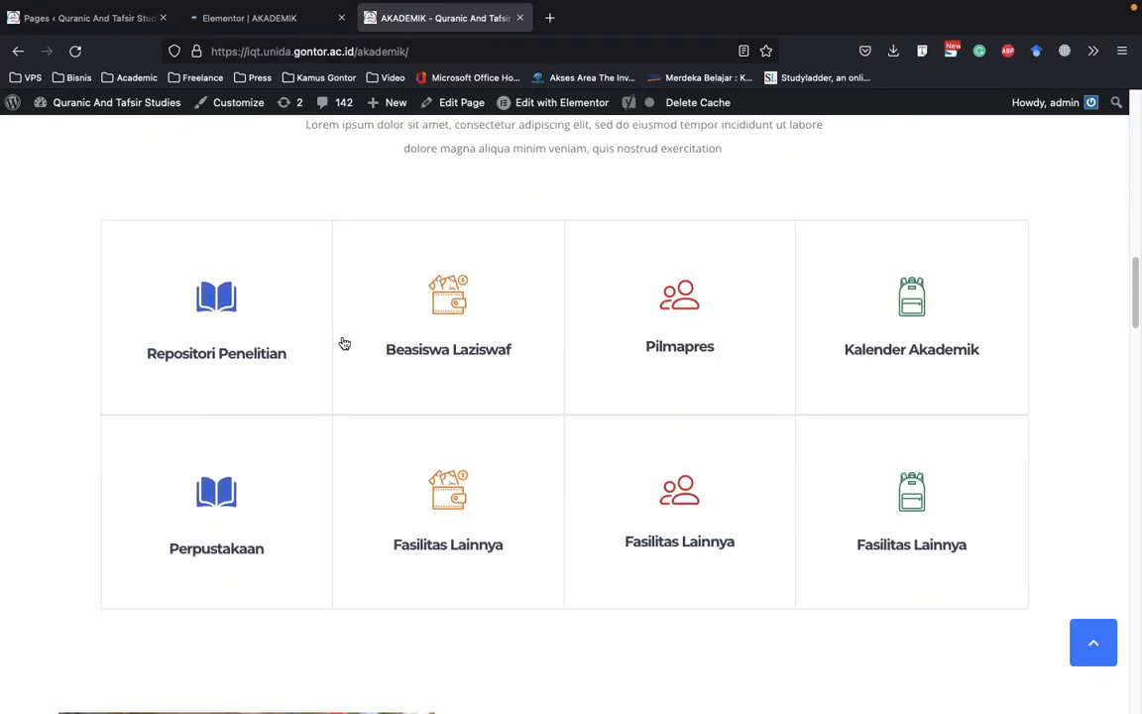
{"action": "scroll", "coordinate": [298, 416], "scroll_direction": "down", "scroll_amount": 2}
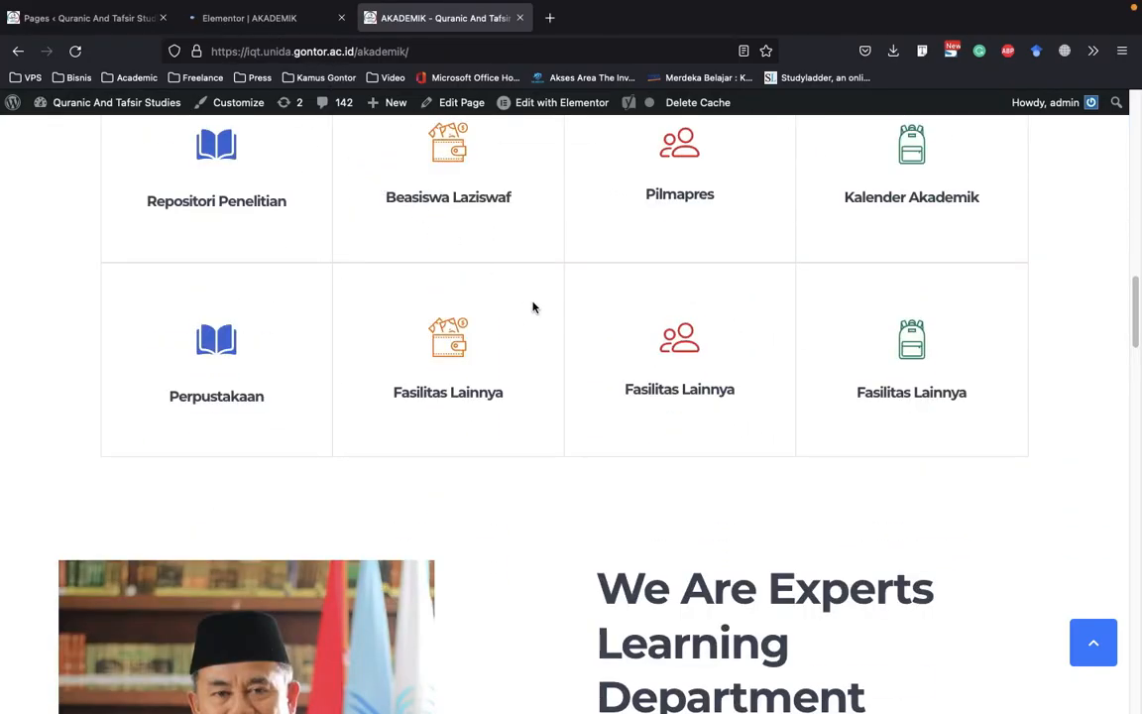
{"action": "scroll", "coordinate": [532, 308], "scroll_direction": "down", "scroll_amount": 1}
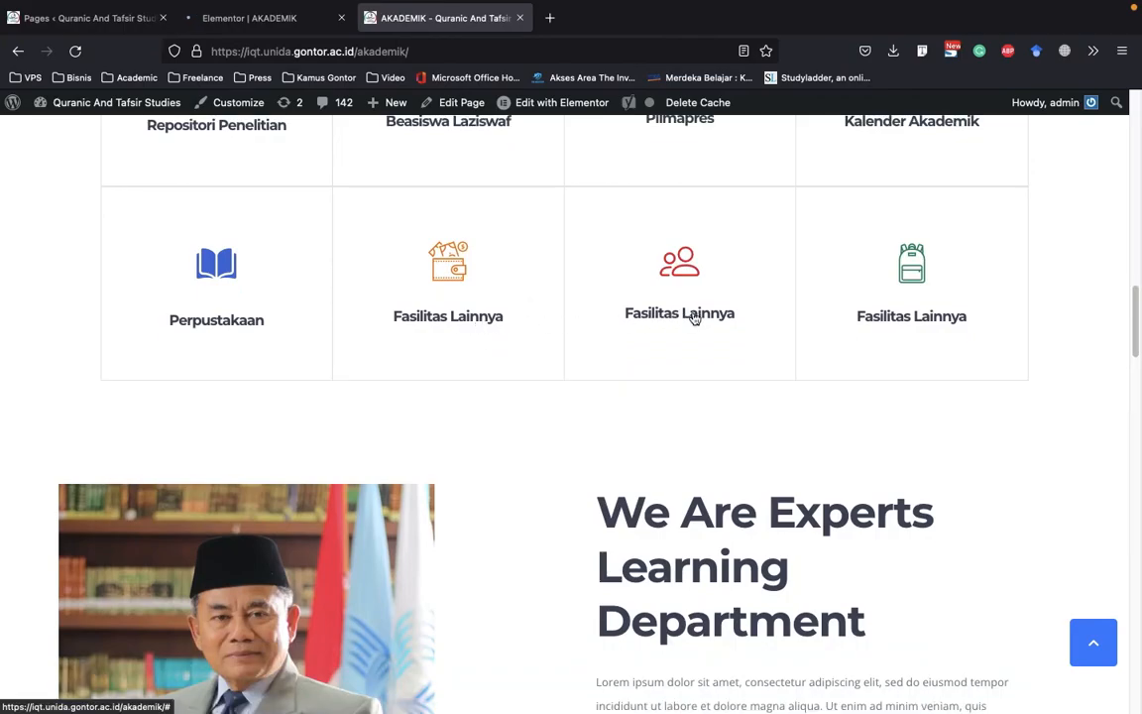
{"action": "scroll", "coordinate": [724, 322], "scroll_direction": "up", "scroll_amount": 2}
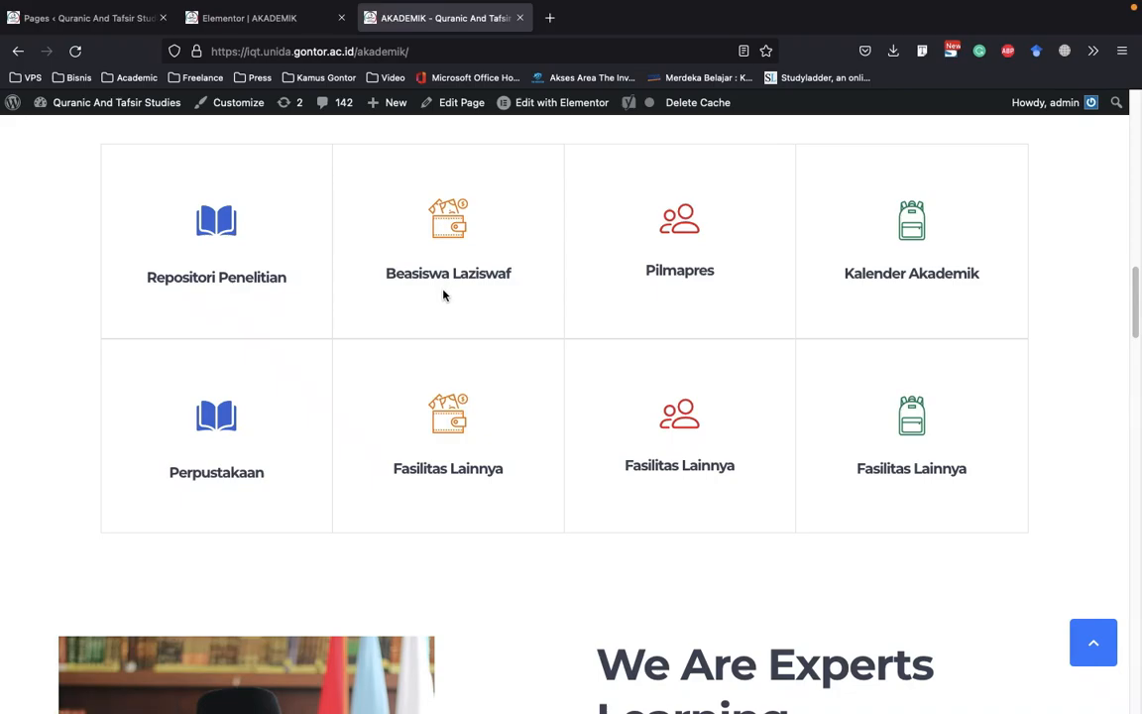
Examine the Program Akademik Terdekat cards, the Why You Learn Al-Qur'an & Tafsir section, the campus tour section and the footer
{"action": "scroll", "coordinate": [446, 296], "scroll_direction": "down", "scroll_amount": 10}
{"action": "scroll", "coordinate": [446, 300], "scroll_direction": "down", "scroll_amount": 3}
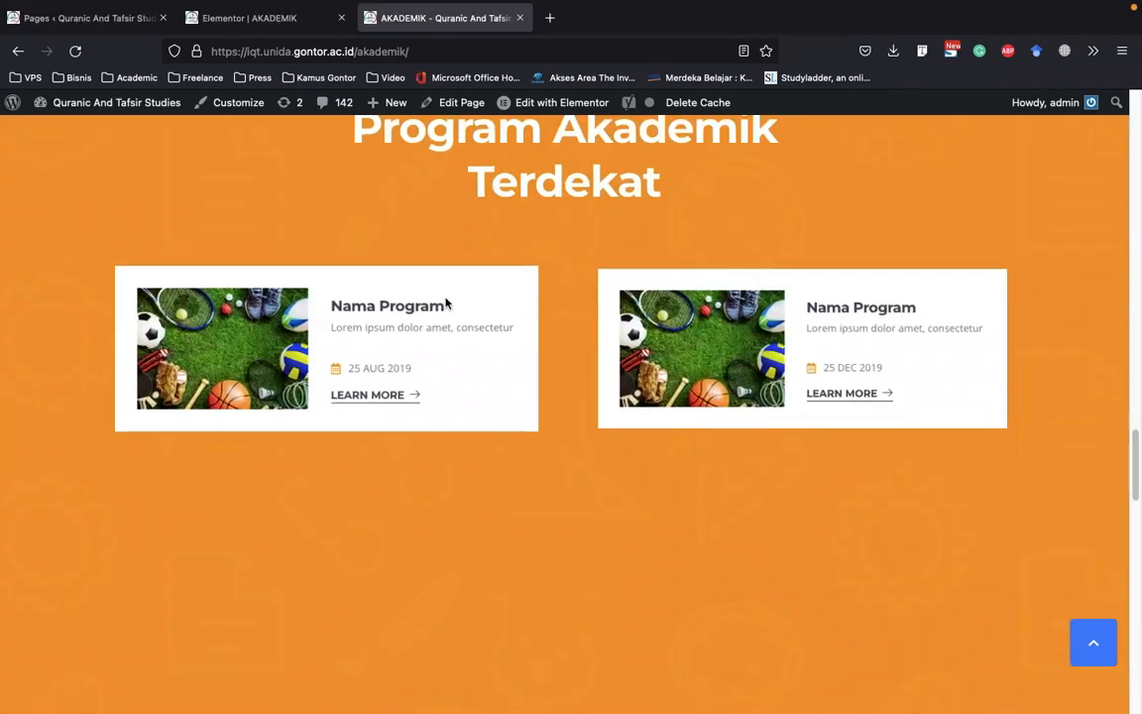
{"action": "scroll", "coordinate": [484, 295], "scroll_direction": "down", "scroll_amount": 3}
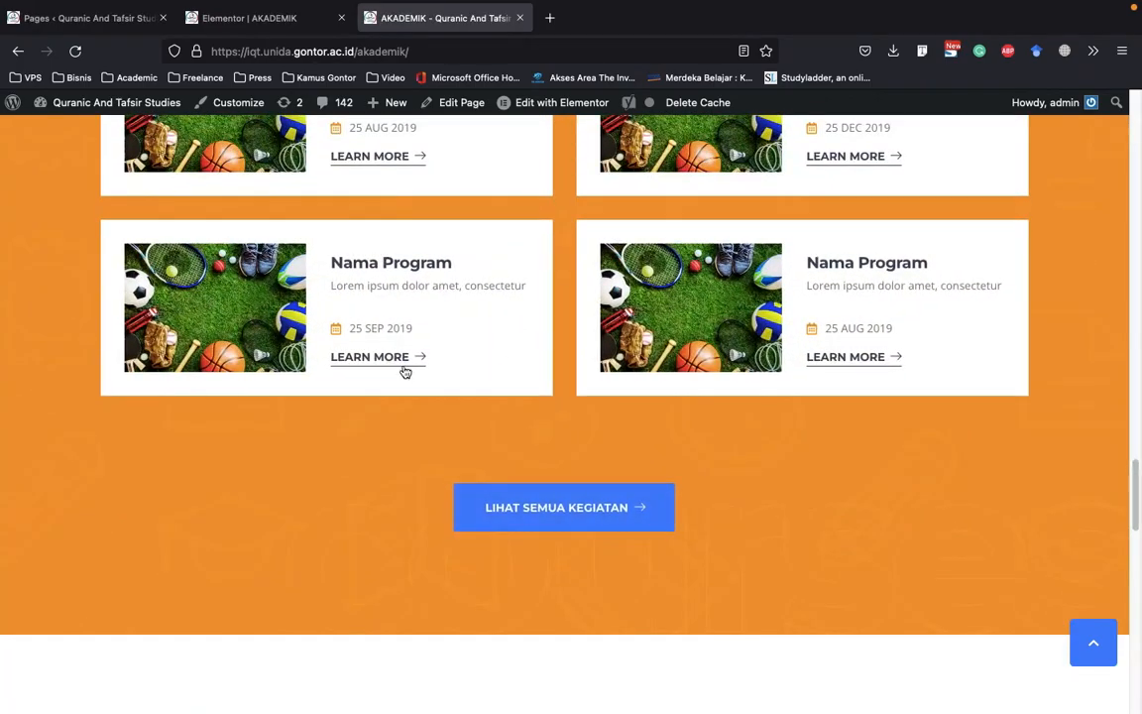
{"action": "scroll", "coordinate": [366, 285], "scroll_direction": "down", "scroll_amount": 5}
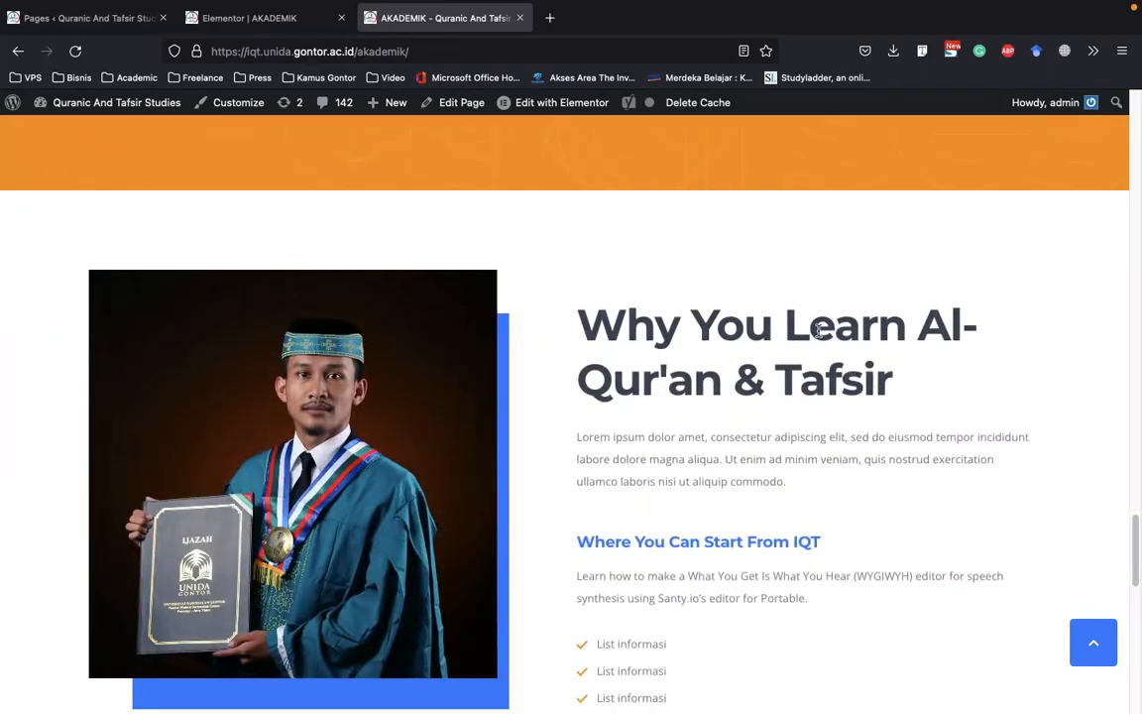
{"action": "scroll", "coordinate": [829, 357], "scroll_direction": "down", "scroll_amount": 5}
{"action": "scroll", "coordinate": [604, 407], "scroll_direction": "down", "scroll_amount": 3}
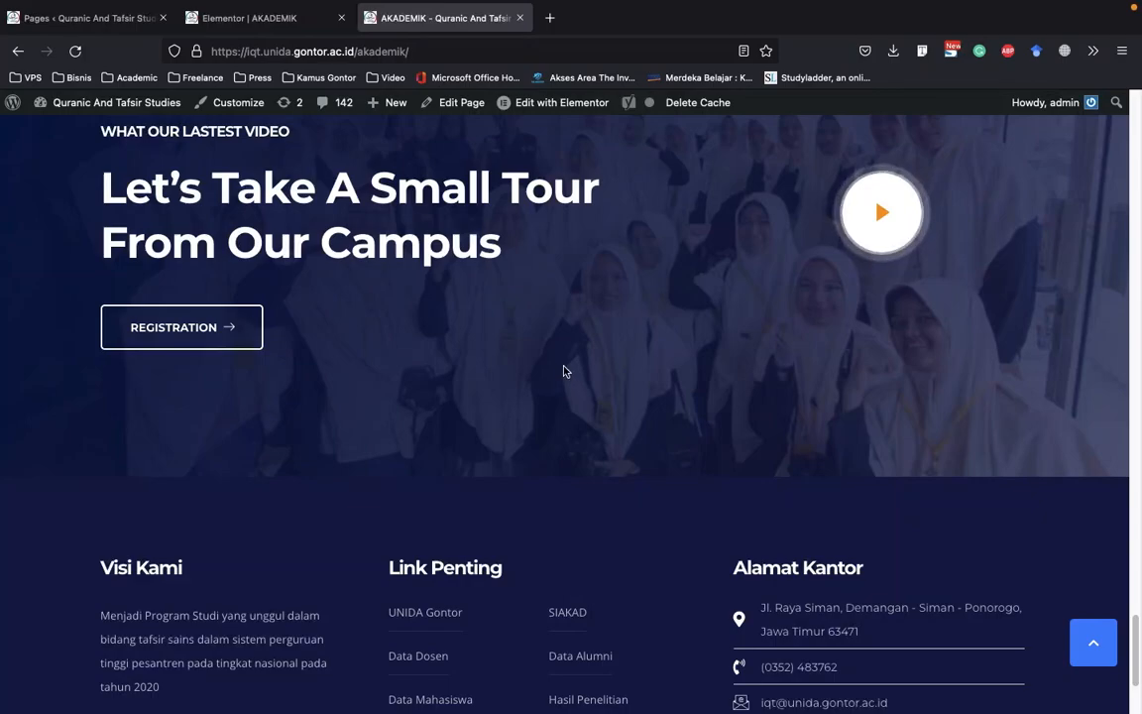
Go back through the AKADEMIK page's sections from the campus tour up to the Pusat Informasi AKADEMIK banner
{"action": "scroll", "coordinate": [571, 378], "scroll_direction": "up", "scroll_amount": 2}
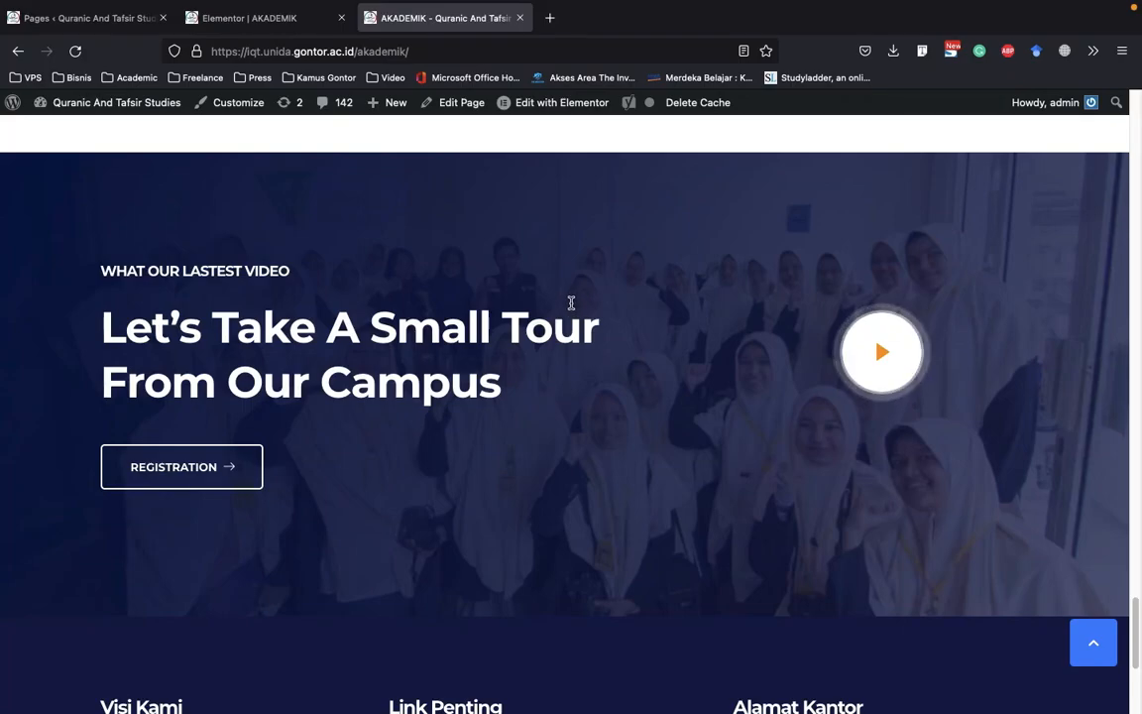
{"action": "scroll", "coordinate": [573, 302], "scroll_direction": "up", "scroll_amount": 10}
{"action": "scroll", "coordinate": [572, 305], "scroll_direction": "down", "scroll_amount": 1}
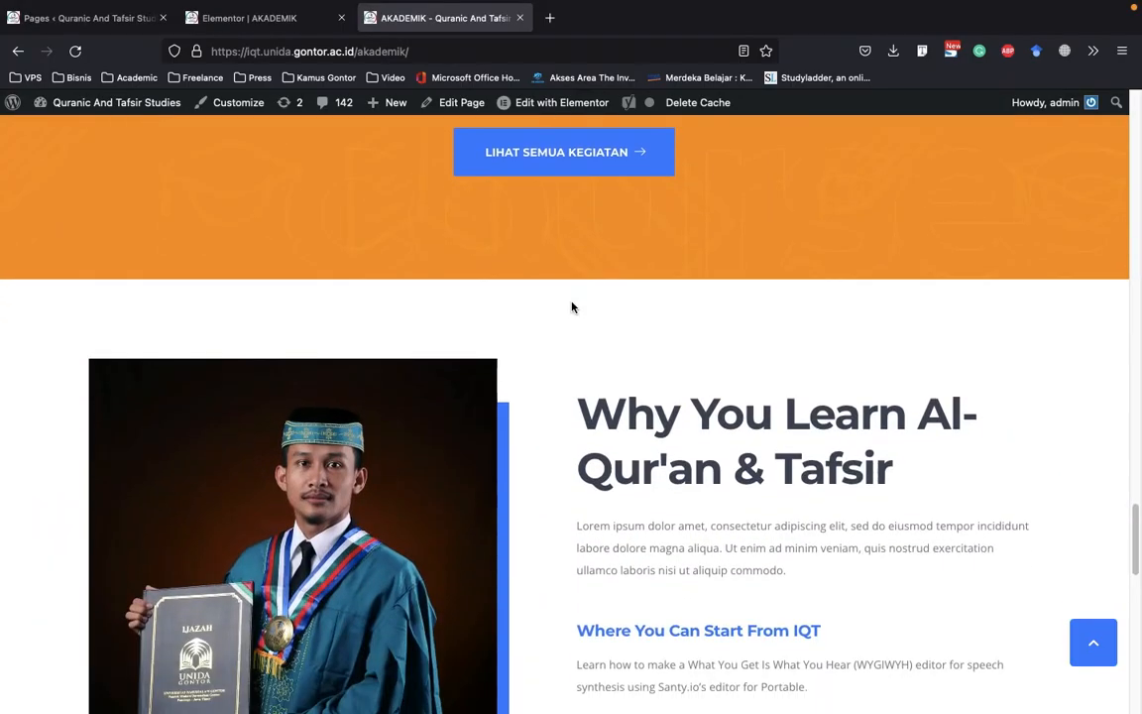
{"action": "scroll", "coordinate": [572, 307], "scroll_direction": "up", "scroll_amount": 15}
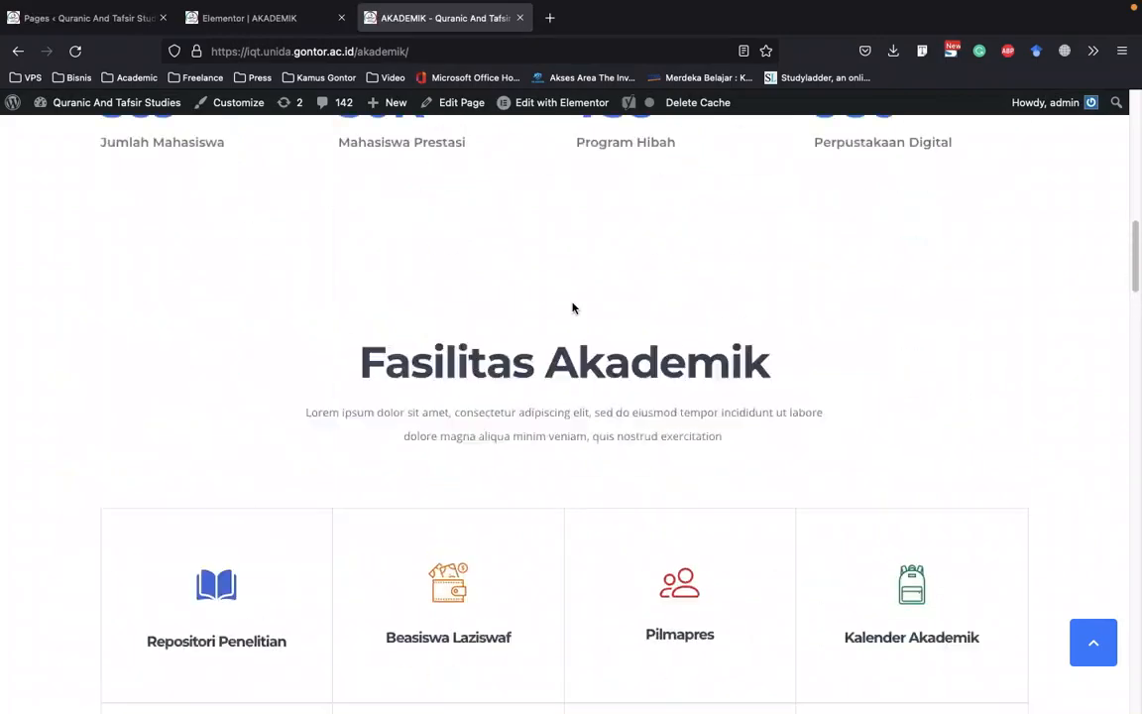
{"action": "scroll", "coordinate": [572, 307], "scroll_direction": "up", "scroll_amount": 10}
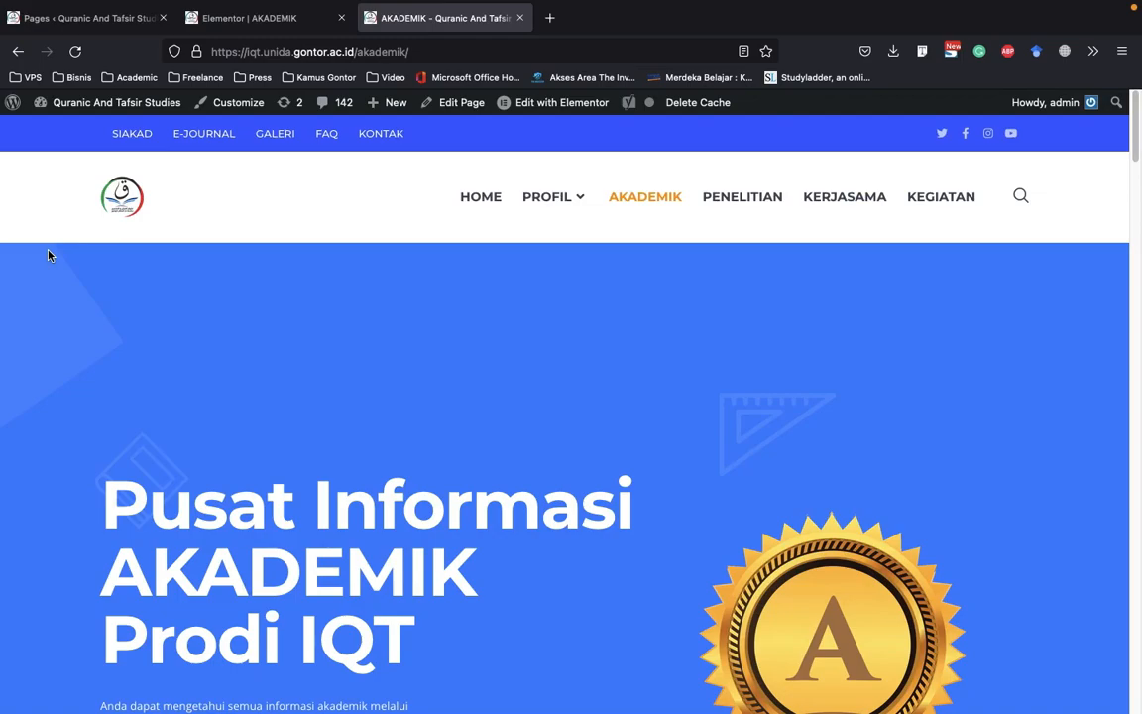
{"action": "scroll", "coordinate": [48, 256], "scroll_direction": "down", "scroll_amount": 3}
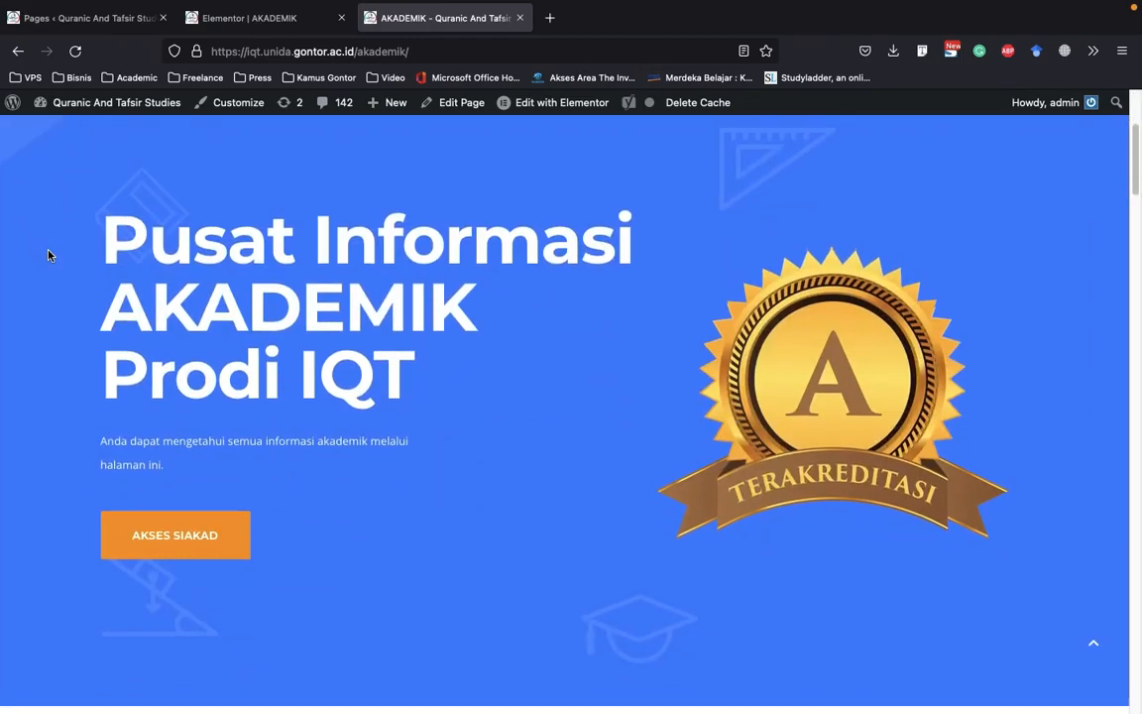
Review the live AKADEMIK page's banner and statistics counters, and return to the page's Elementor editor
{"action": "scroll", "coordinate": [586, 226], "scroll_direction": "up", "scroll_amount": 1}
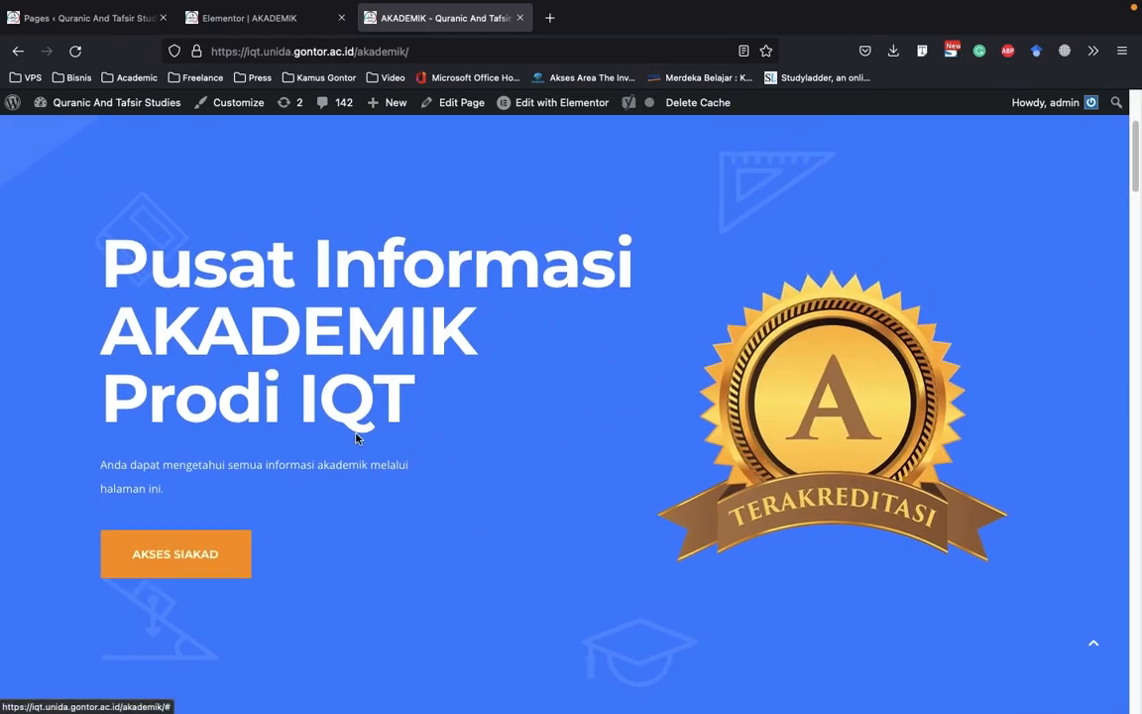
{"action": "scroll", "coordinate": [463, 435], "scroll_direction": "down", "scroll_amount": 6}
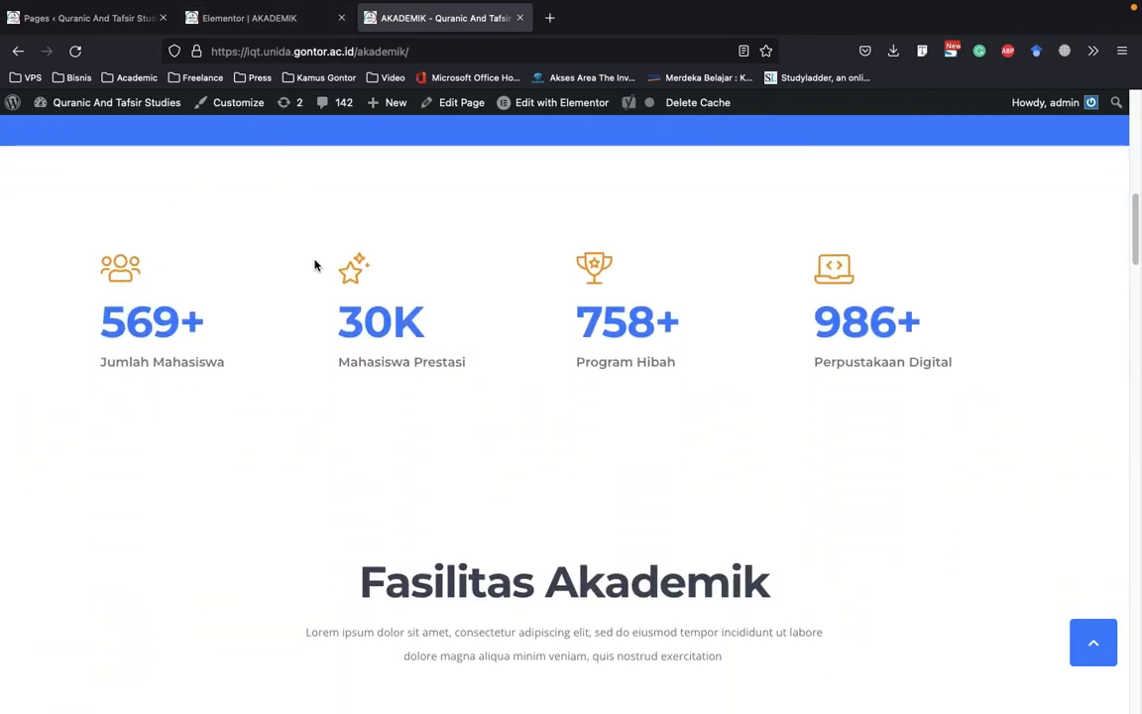
{"action": "scroll", "coordinate": [313, 260], "scroll_direction": "up", "scroll_amount": 7}
{"action": "scroll", "coordinate": [307, 244], "scroll_direction": "up", "scroll_amount": 2}
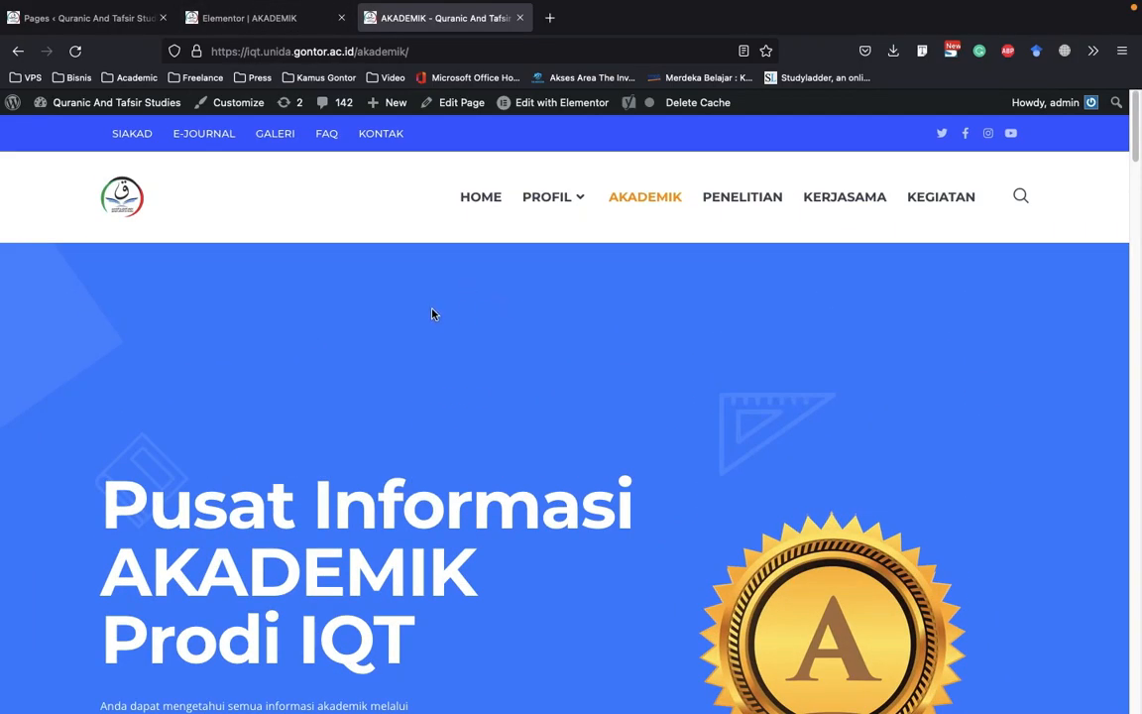
{"action": "left_click", "coordinate": [256, 19]}
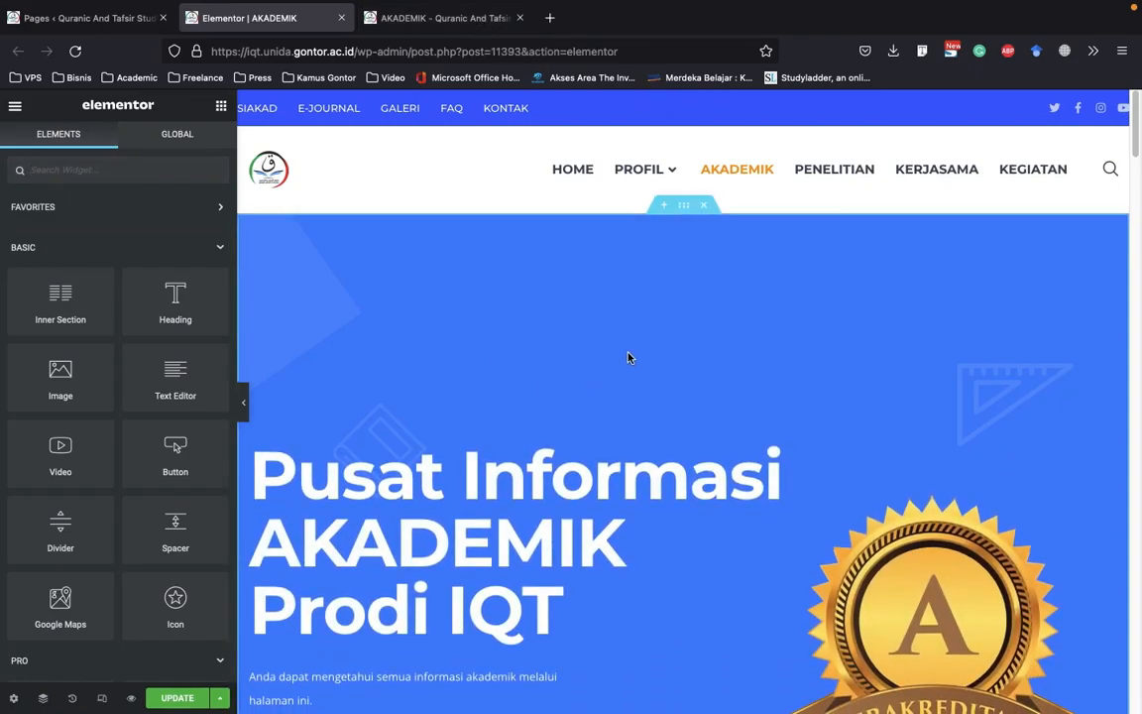
Try a 20 px font size on the banner's Pusat Informasi heading and clear the size again
{"action": "scroll", "coordinate": [573, 349], "scroll_direction": "down", "scroll_amount": 3}
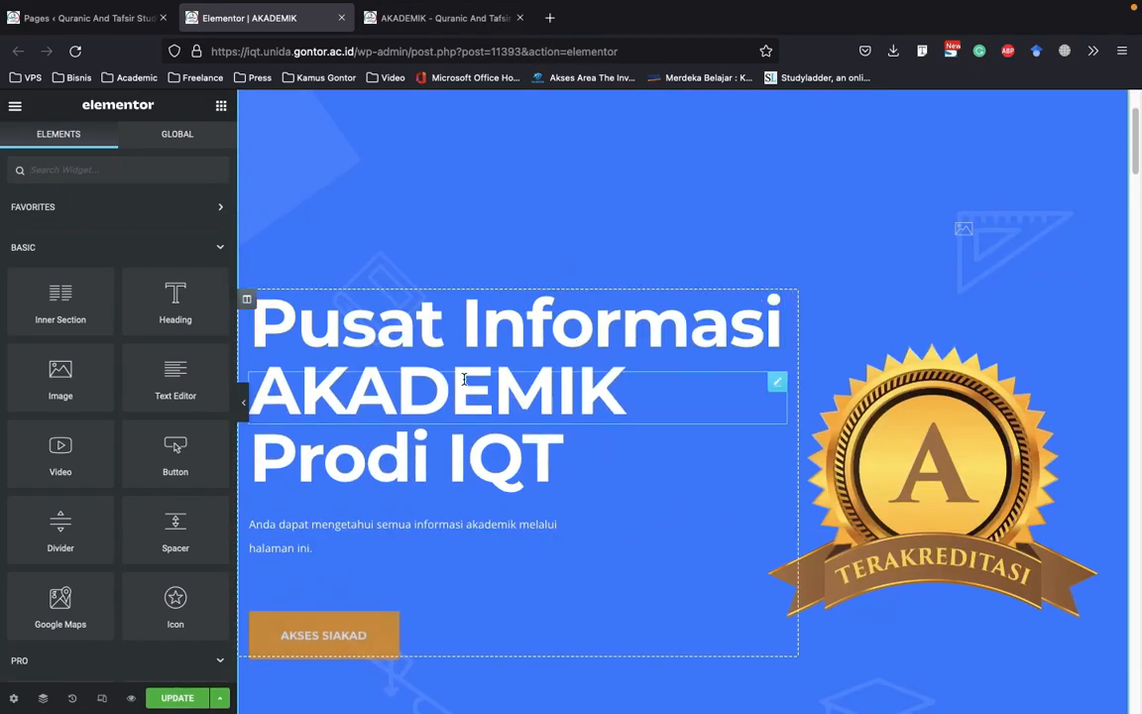
{"action": "left_click", "coordinate": [477, 340]}
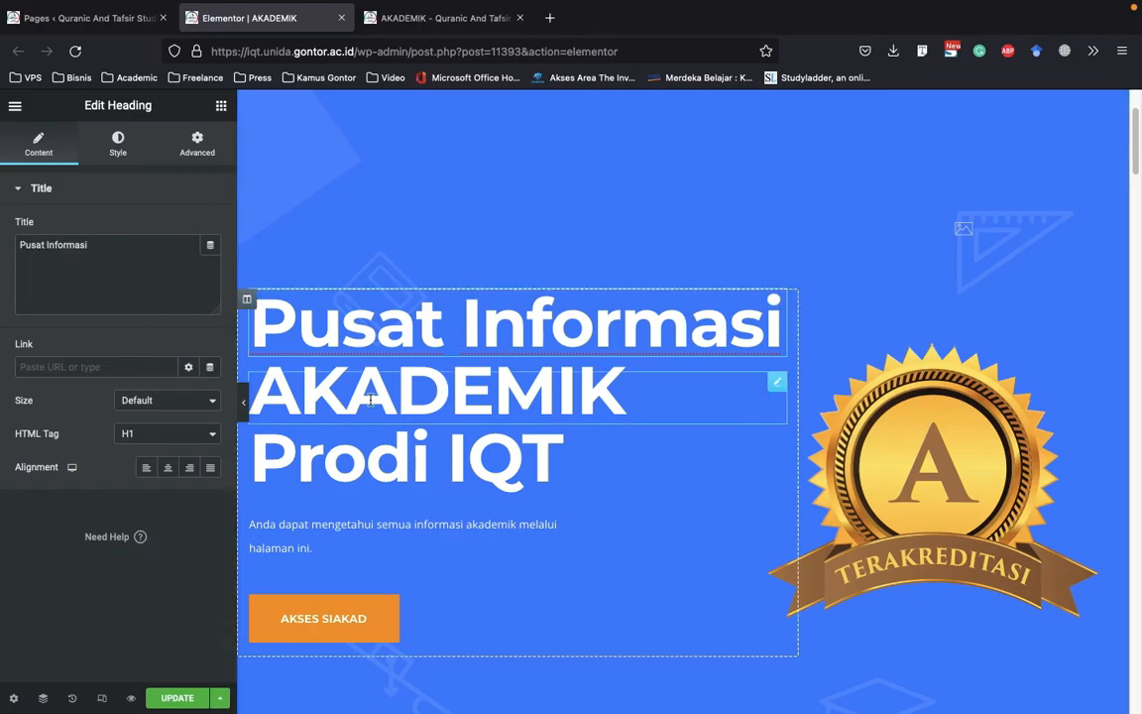
{"action": "left_click", "coordinate": [141, 157]}
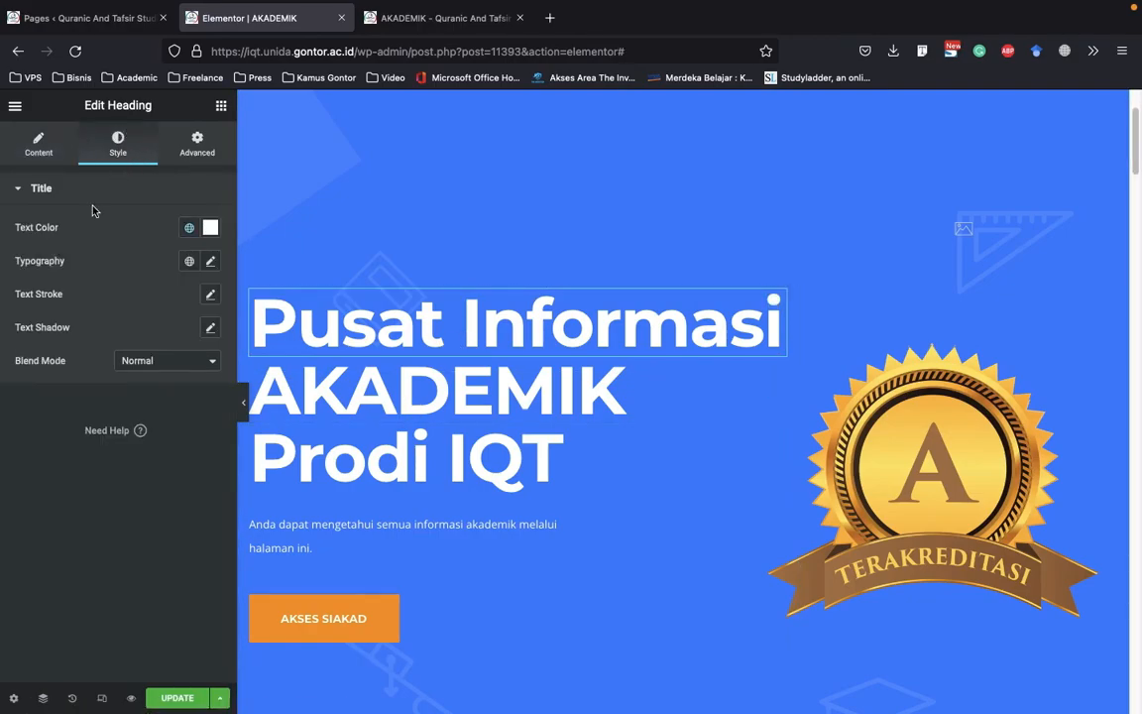
{"action": "left_click", "coordinate": [210, 262]}
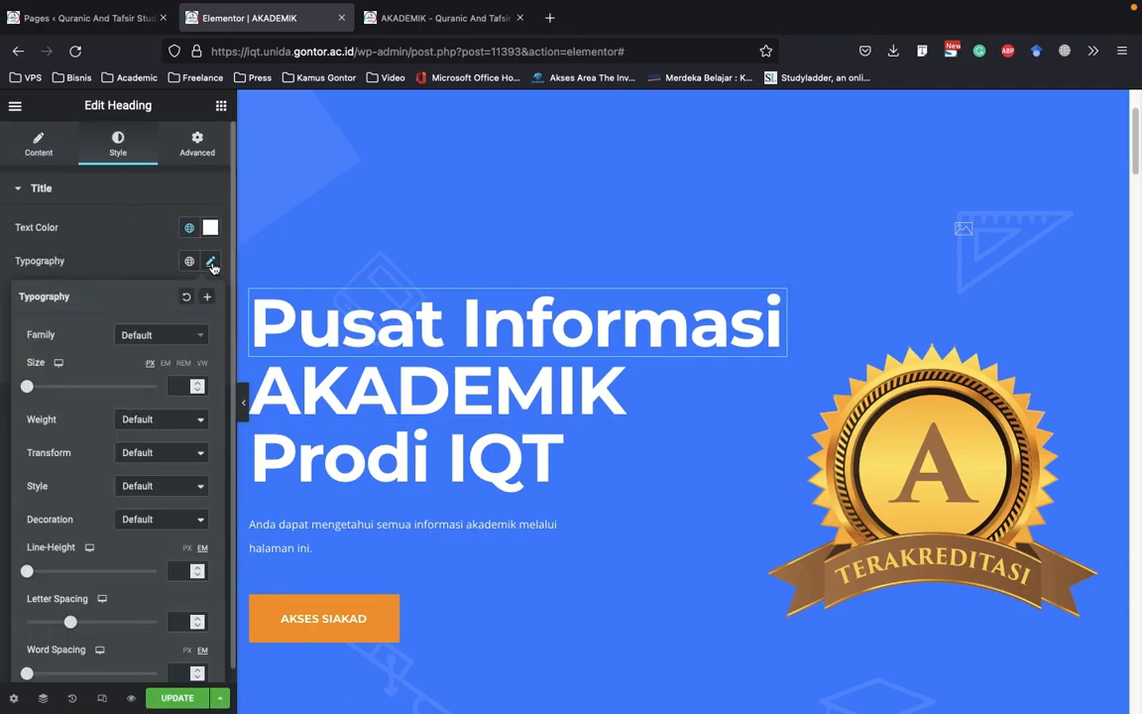
{"action": "left_click", "coordinate": [179, 386]}
{"action": "type", "text": "20"}
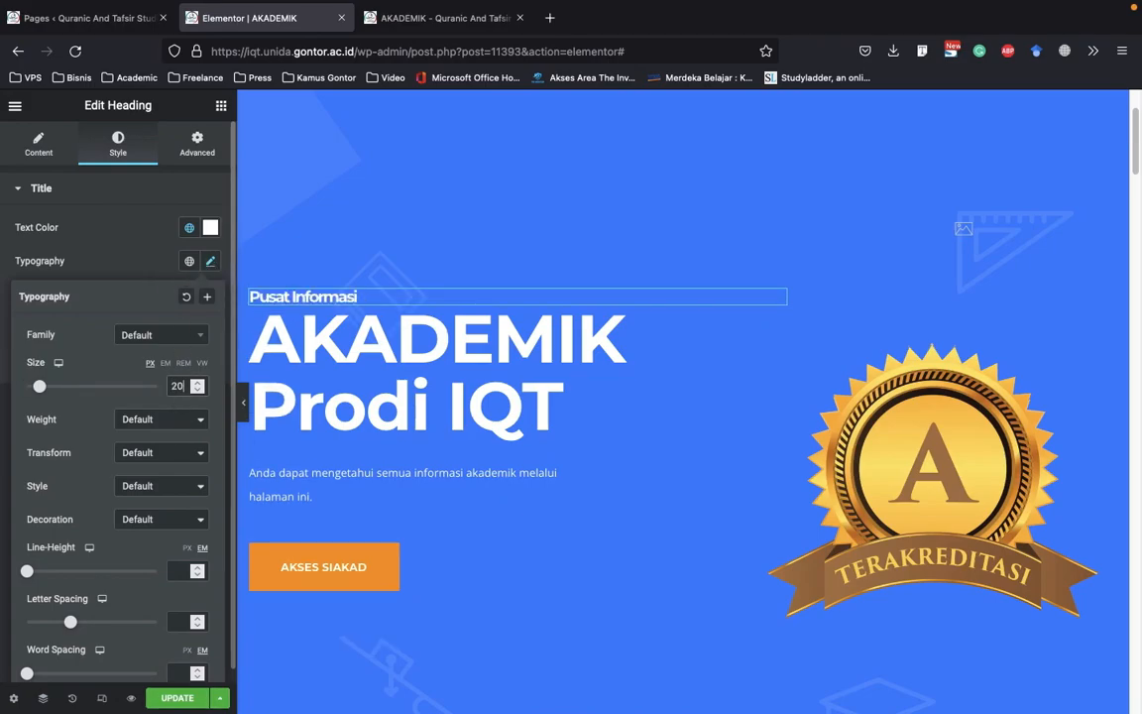
{"action": "key", "text": "BackSpace"}
{"action": "key", "text": "BackSpace"}
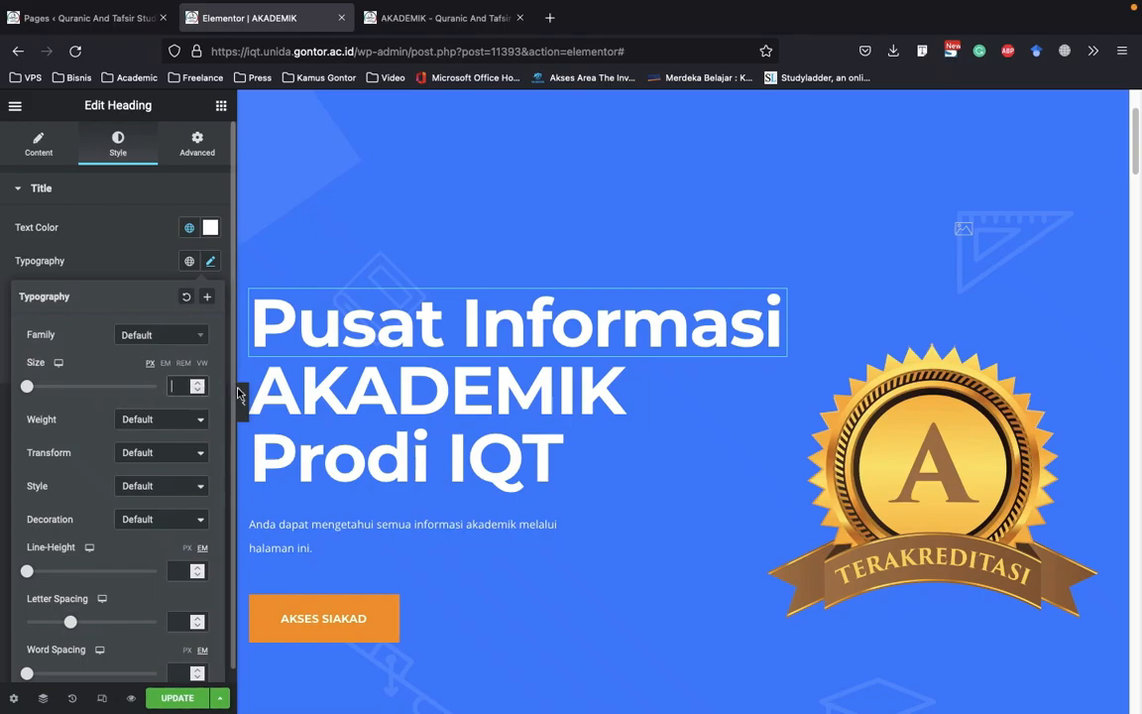
Open the text color picker of the banner's AKADEMIK heading and collapse its title style settings
{"action": "scroll", "coordinate": [524, 313], "scroll_direction": "down", "scroll_amount": 2}
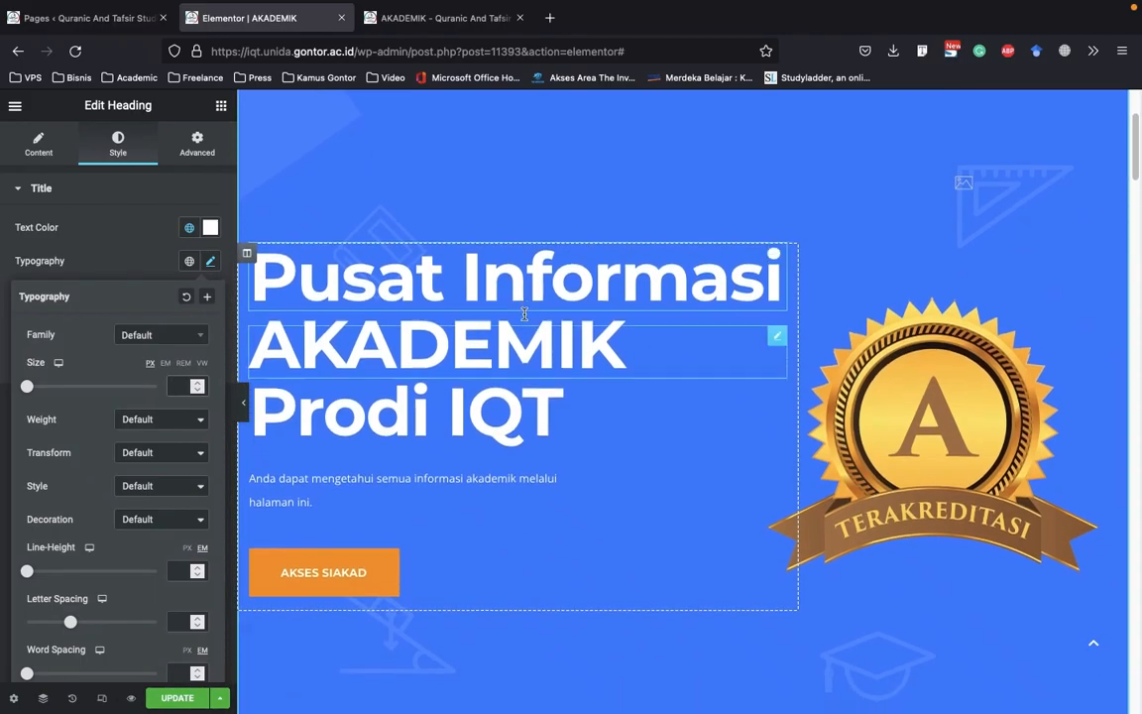
{"action": "left_click", "coordinate": [438, 332]}
{"action": "left_click", "coordinate": [124, 146]}
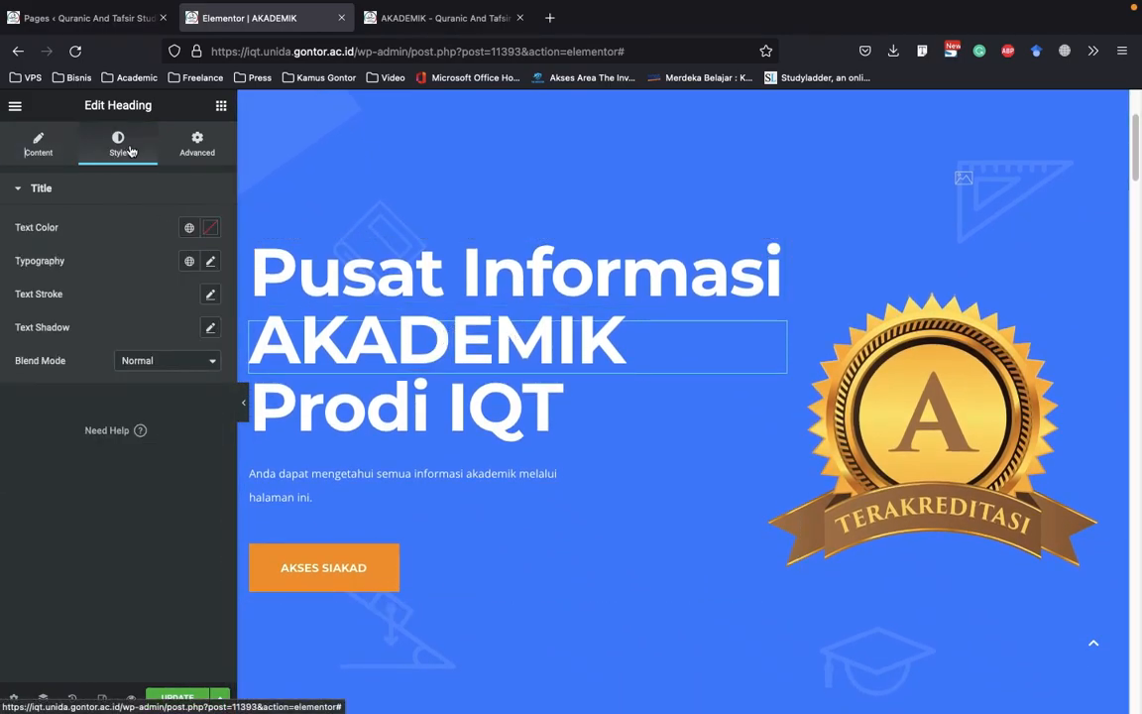
{"action": "left_click", "coordinate": [211, 233]}
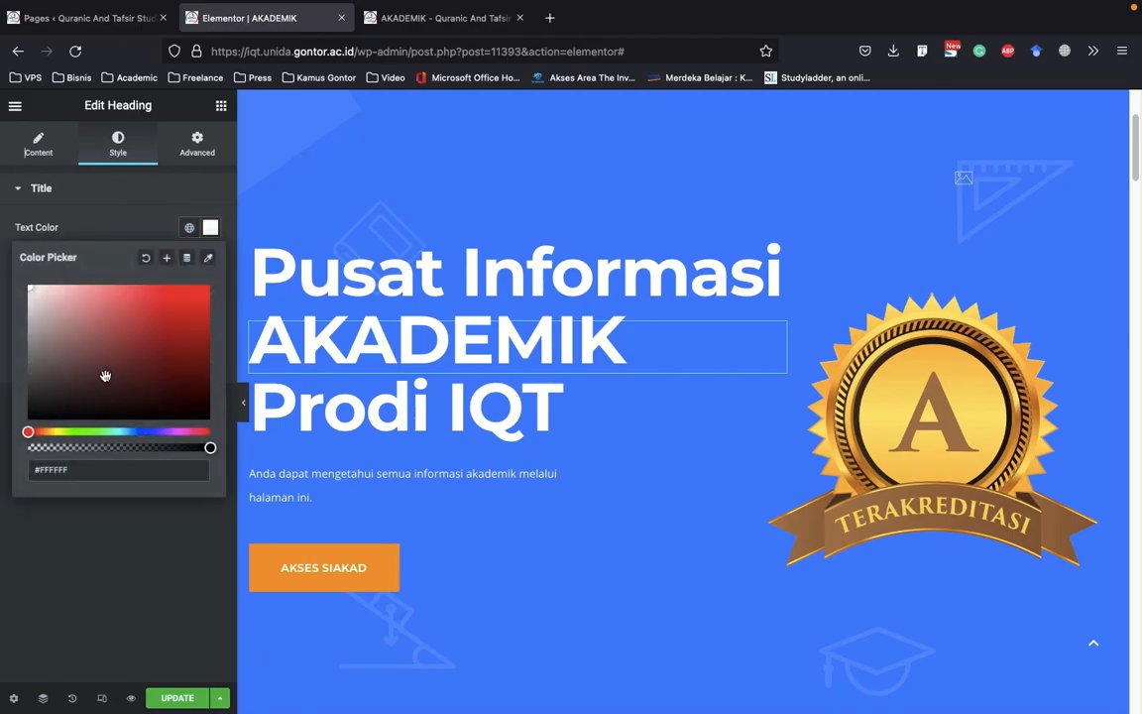
{"action": "left_click", "coordinate": [112, 200]}
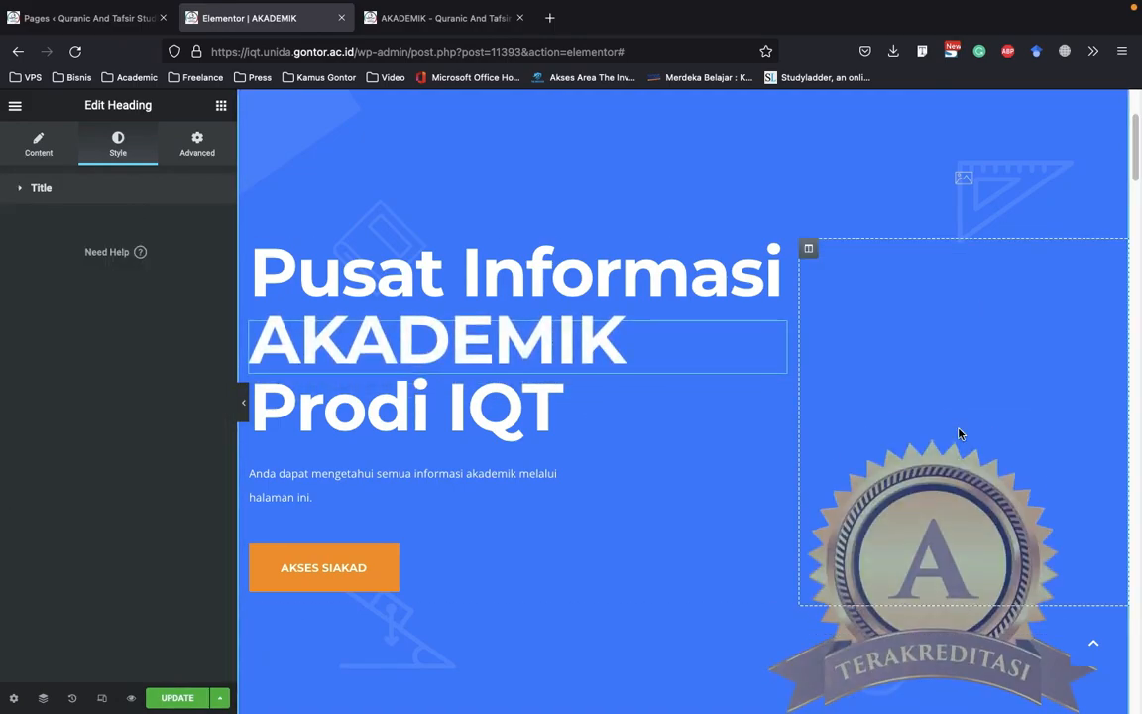
Open the image settings of the banner's TERAKREDITASI badge and look at its image chooser
{"action": "left_click", "coordinate": [970, 452]}
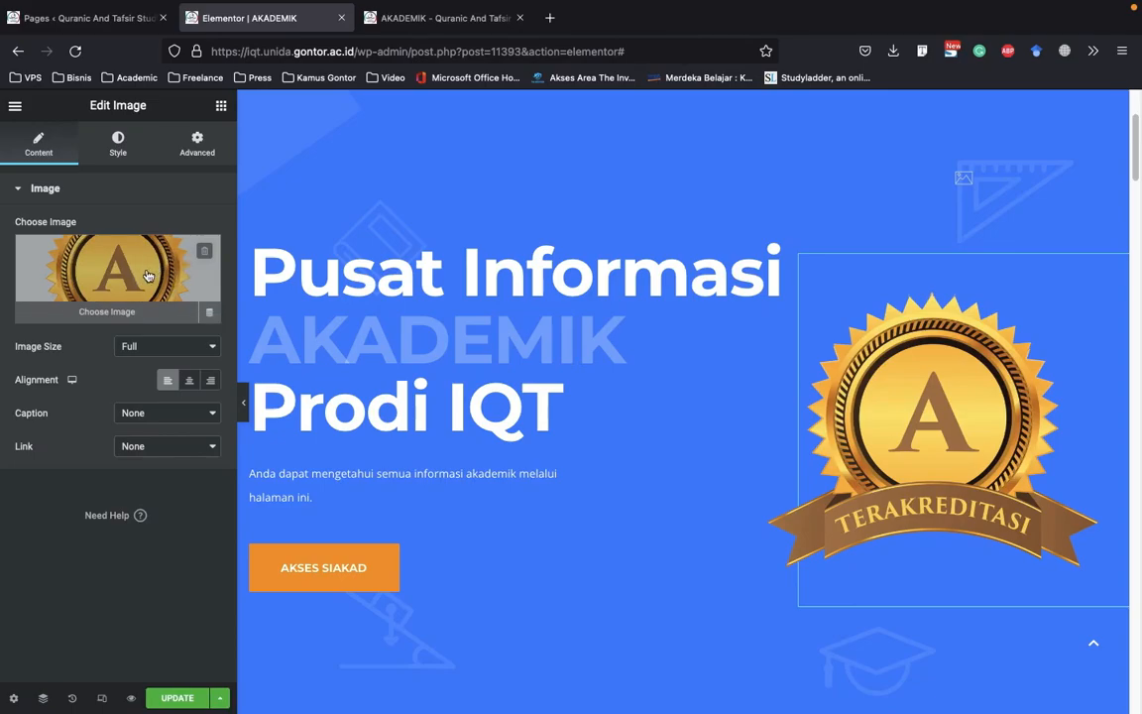
{"action": "scroll", "coordinate": [873, 337], "scroll_direction": "down", "scroll_amount": 1}
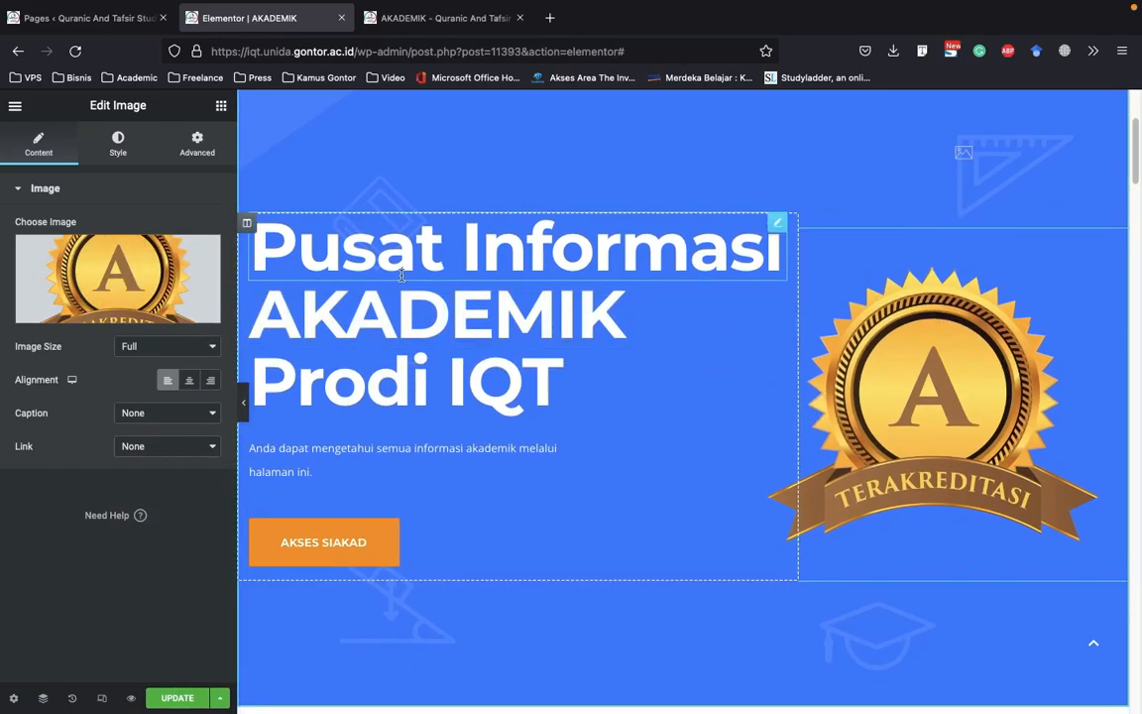
{"action": "mouse_move", "coordinate": [109, 261]}
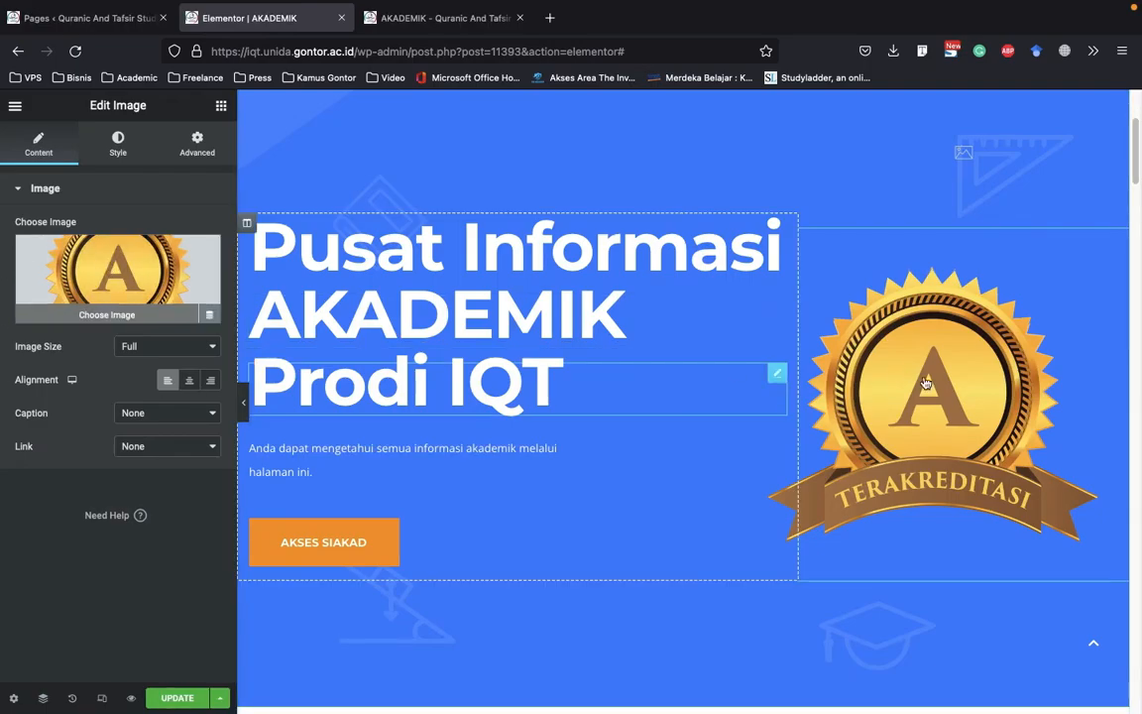
Open the AKSES SIAKAD button's settings and highlight its text and link values
{"action": "scroll", "coordinate": [853, 360], "scroll_direction": "down", "scroll_amount": 3}
{"action": "left_click", "coordinate": [317, 392]}
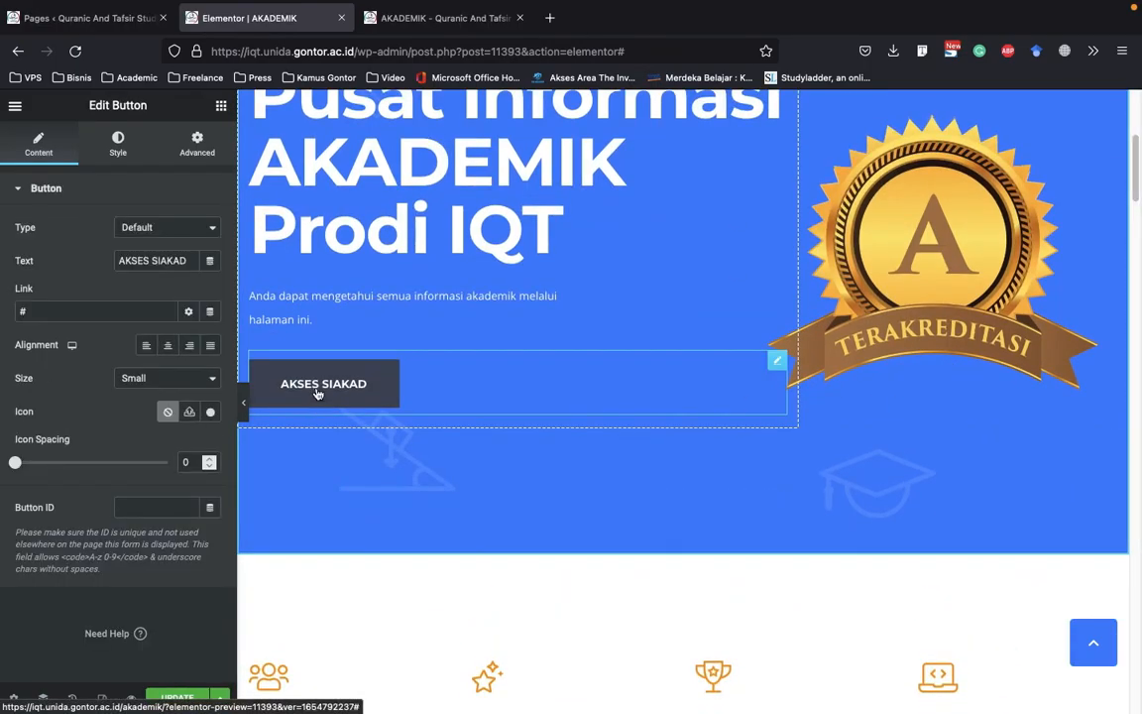
{"action": "left_click_drag", "start_coordinate": [189, 262], "coordinate": [139, 261]}
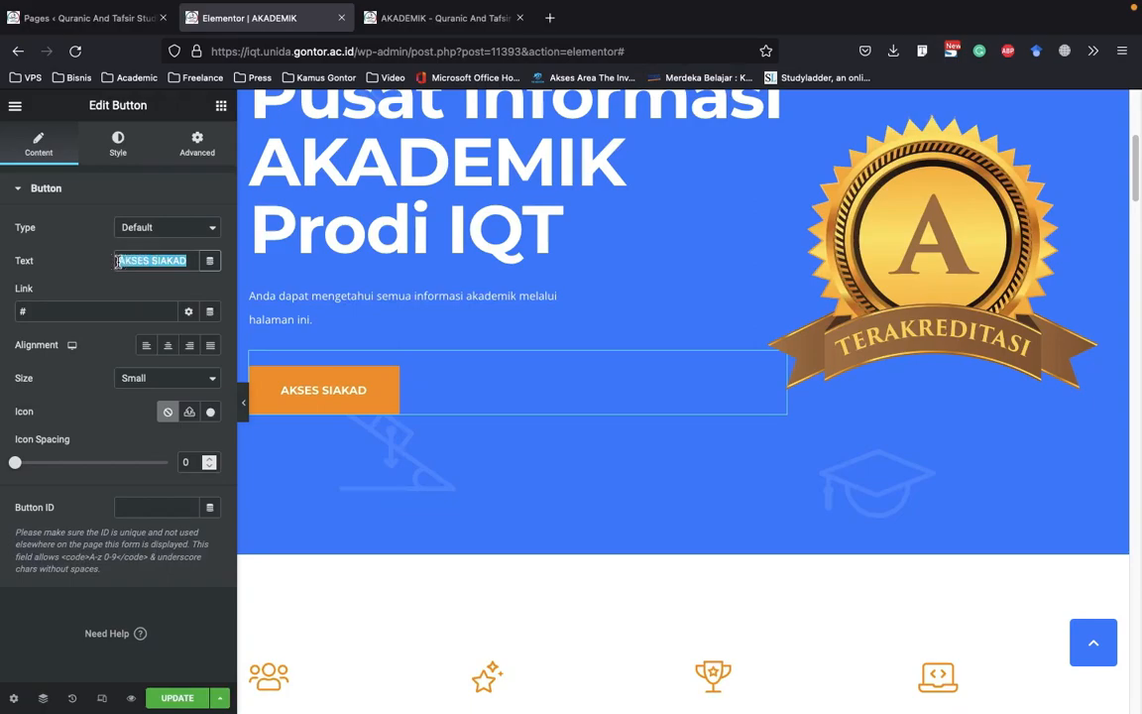
{"action": "scroll", "coordinate": [494, 259], "scroll_direction": "up", "scroll_amount": 3}
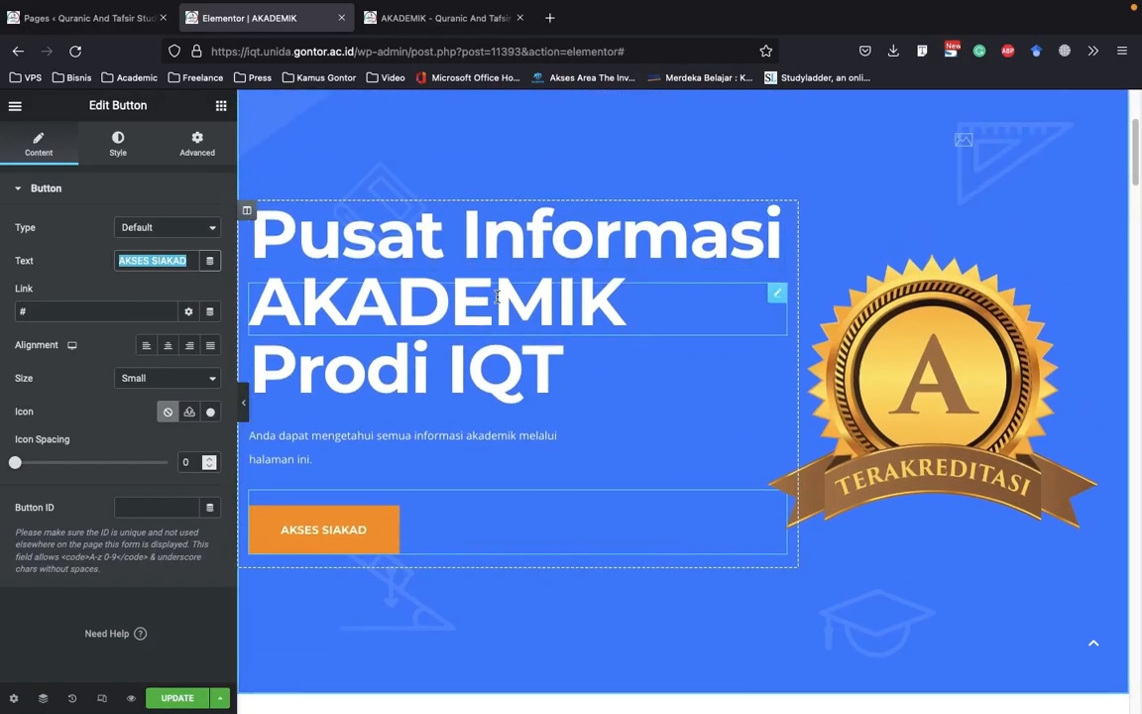
{"action": "scroll", "coordinate": [458, 395], "scroll_direction": "down", "scroll_amount": 1}
{"action": "scroll", "coordinate": [458, 396], "scroll_direction": "down", "scroll_amount": 7}
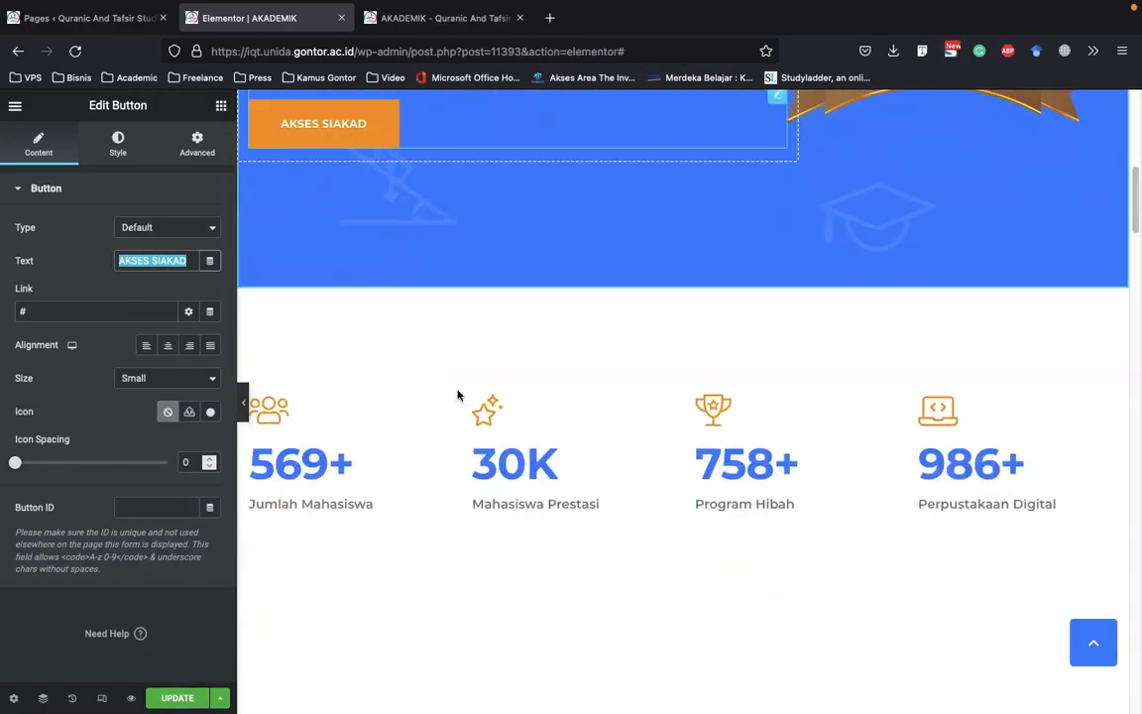
{"action": "left_click", "coordinate": [120, 312]}
Inspect the title and link settings of Repositori Penelitian and Beasiswa Laziswaf in the Fasilitas Akademik grid
{"action": "scroll", "coordinate": [563, 464], "scroll_direction": "down", "scroll_amount": 4}
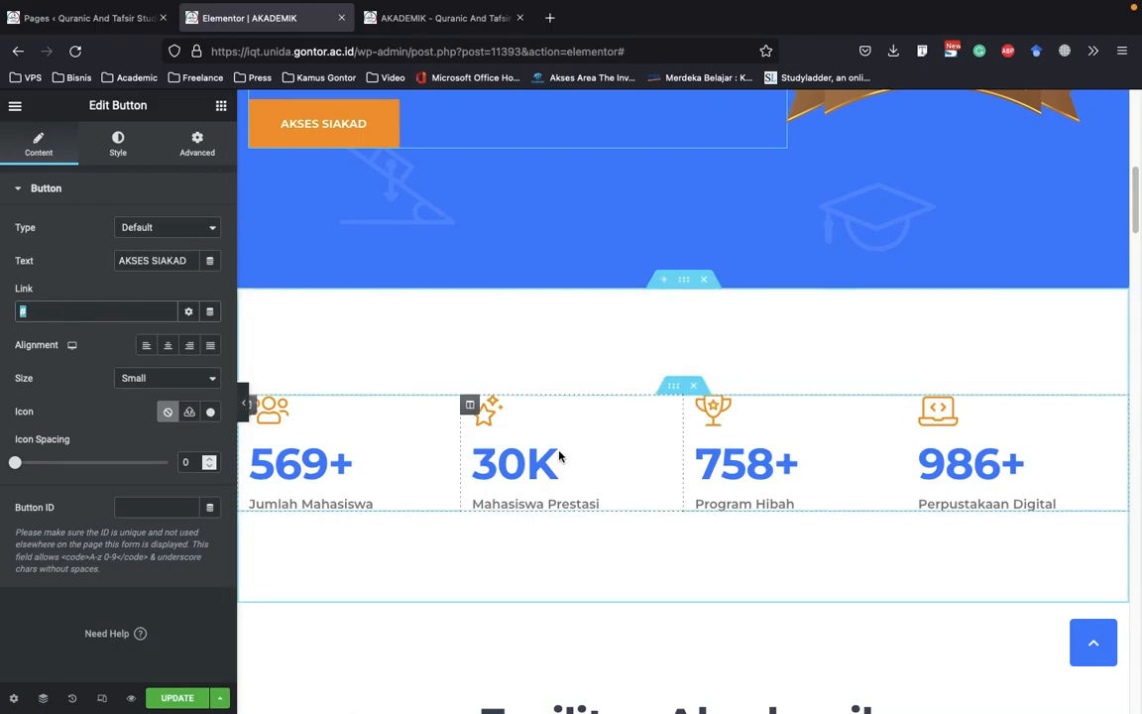
{"action": "scroll", "coordinate": [526, 314], "scroll_direction": "down", "scroll_amount": 8}
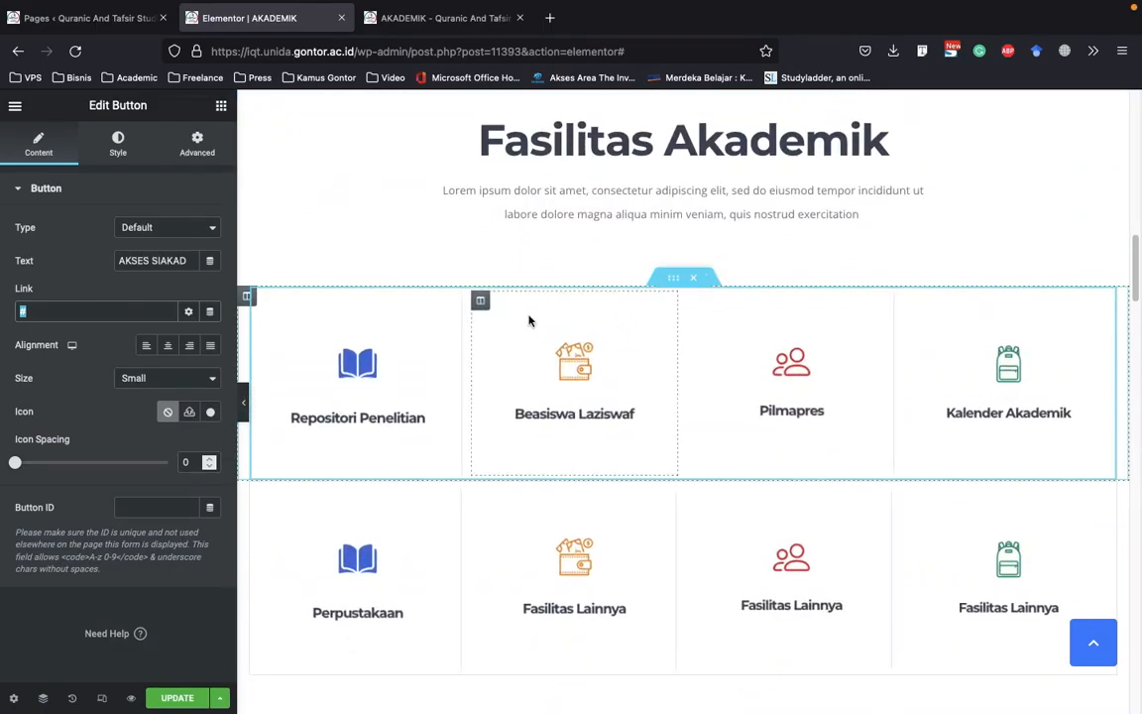
{"action": "scroll", "coordinate": [564, 340], "scroll_direction": "down", "scroll_amount": 1}
{"action": "left_click", "coordinate": [349, 399]}
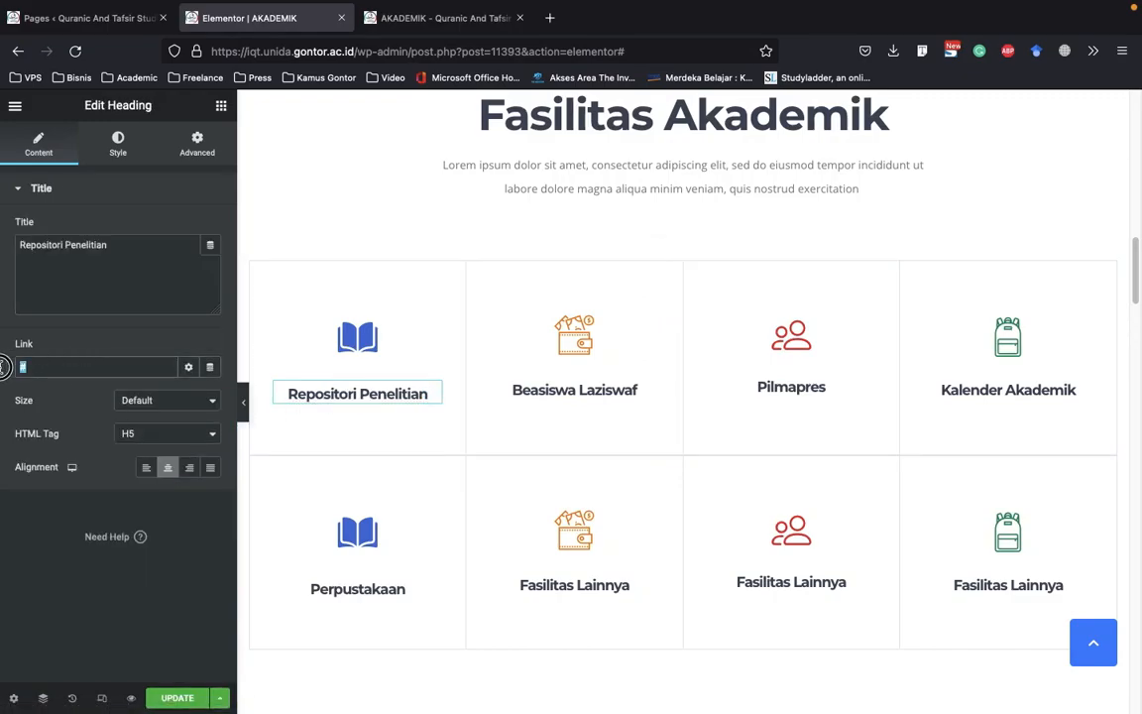
{"action": "left_click", "coordinate": [546, 394]}
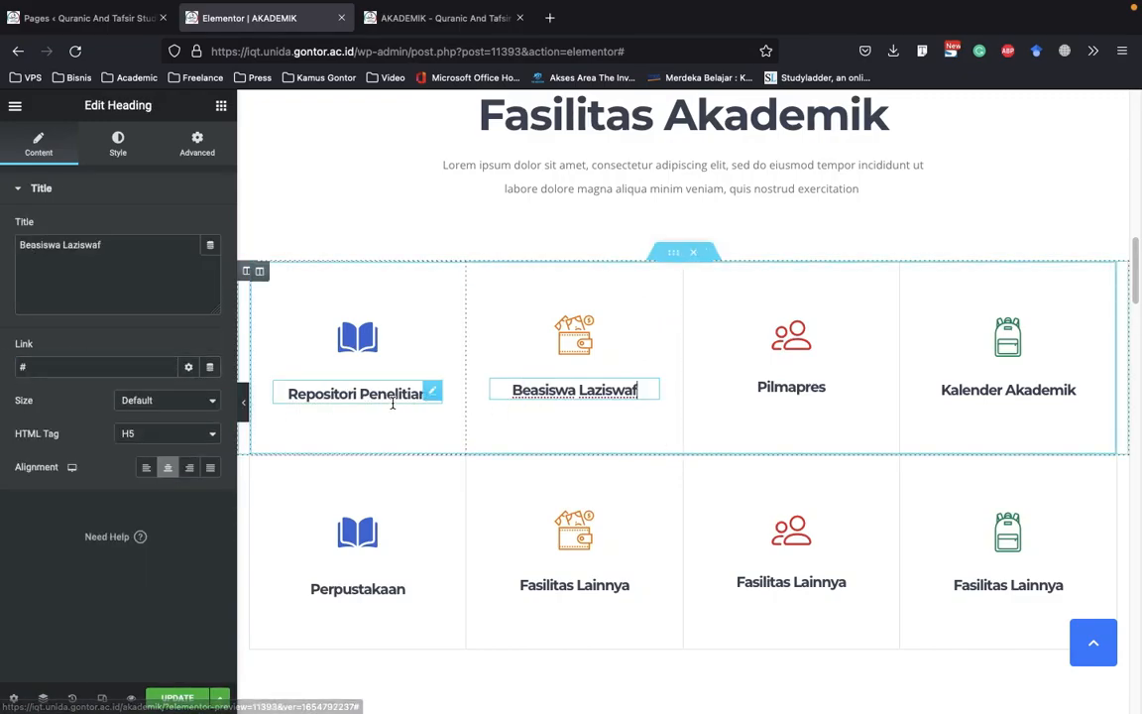
Duplicate the first row of the Fasilitas Akademik grid
{"action": "scroll", "coordinate": [714, 467], "scroll_direction": "down", "scroll_amount": 2}
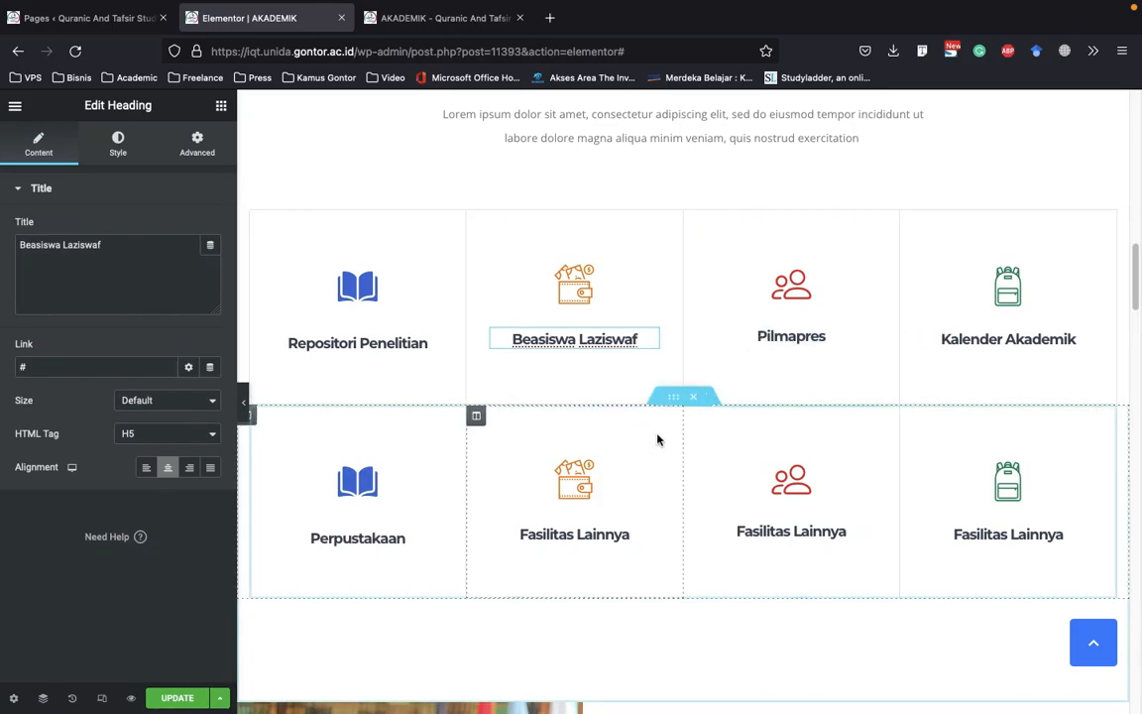
{"action": "scroll", "coordinate": [675, 429], "scroll_direction": "down", "scroll_amount": 2}
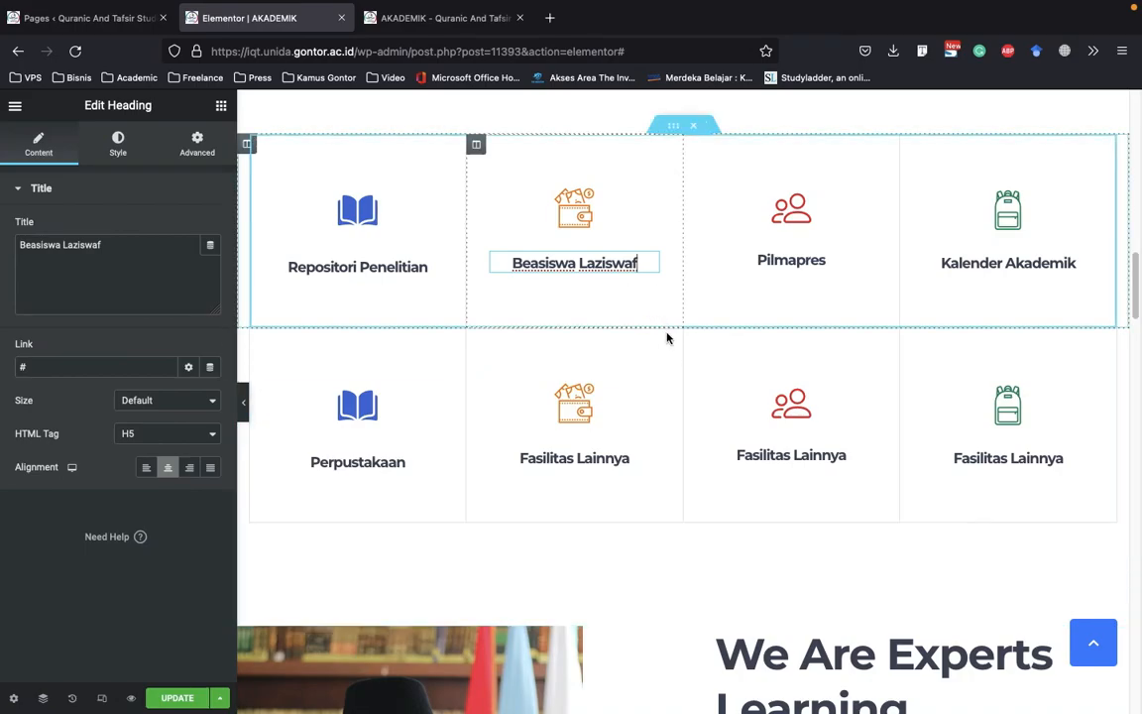
{"action": "right_click", "coordinate": [683, 130]}
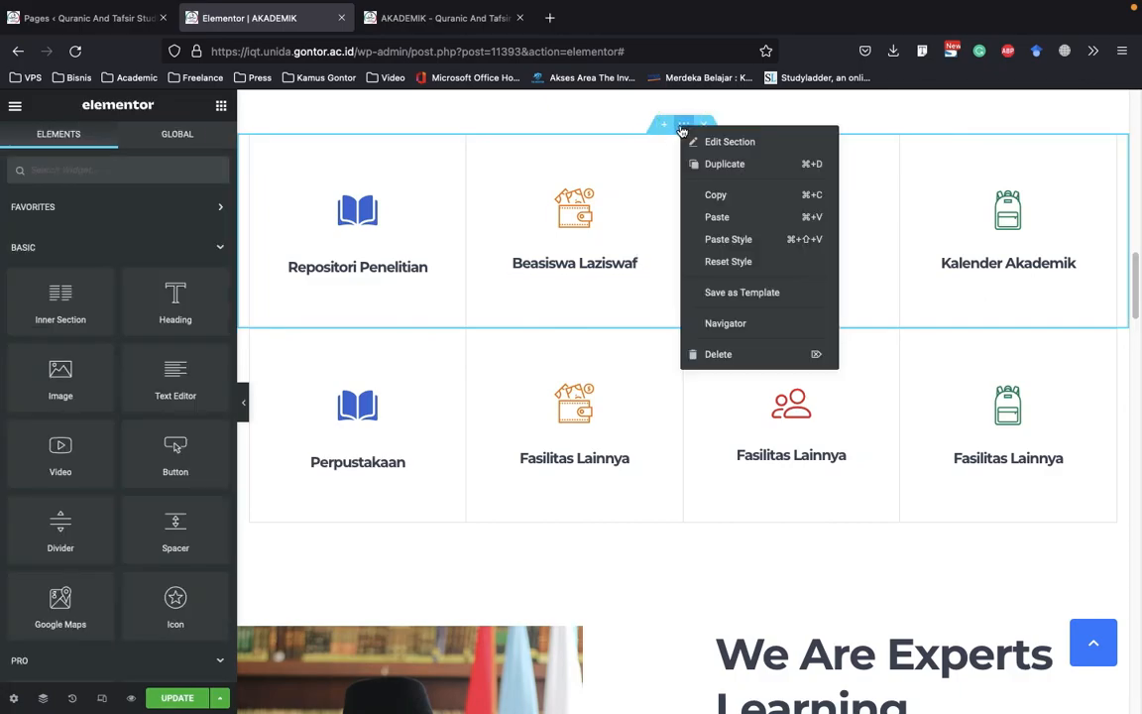
{"action": "left_click", "coordinate": [737, 165]}
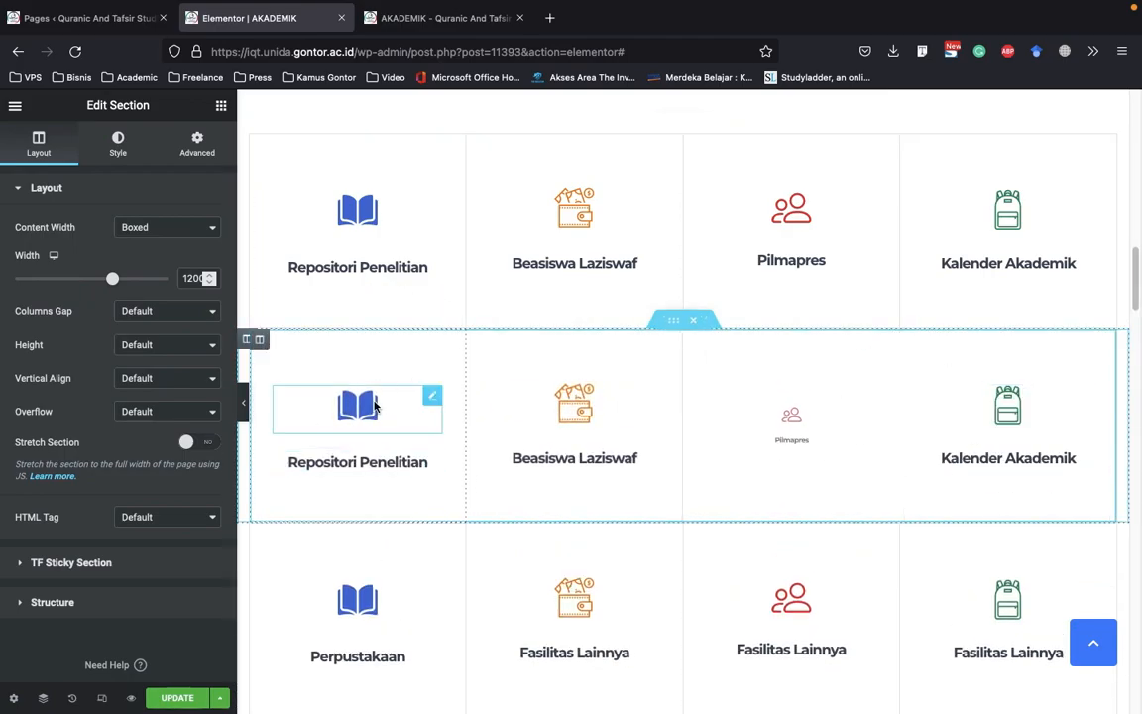
Check the icon and link settings of the duplicated row's Repositori Penelitian item, and delete the duplicated row
{"action": "left_click", "coordinate": [375, 409]}
{"action": "left_click", "coordinate": [396, 464]}
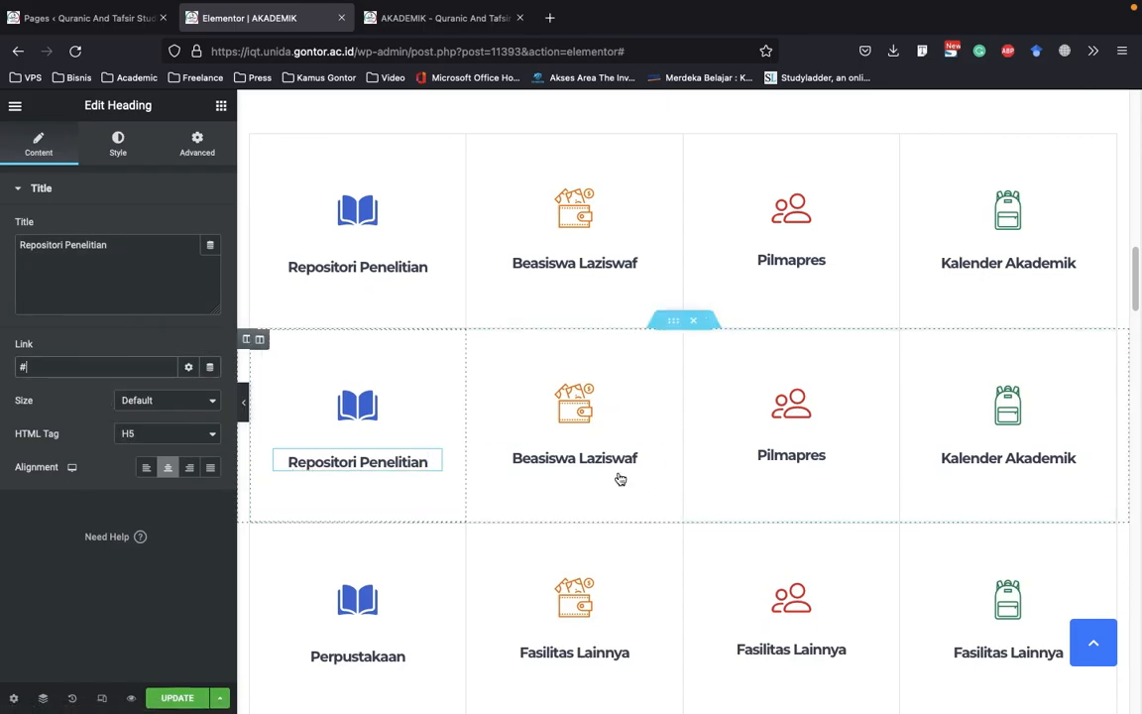
{"action": "left_click", "coordinate": [703, 324]}
{"action": "scroll", "coordinate": [634, 377], "scroll_direction": "up", "scroll_amount": 1}
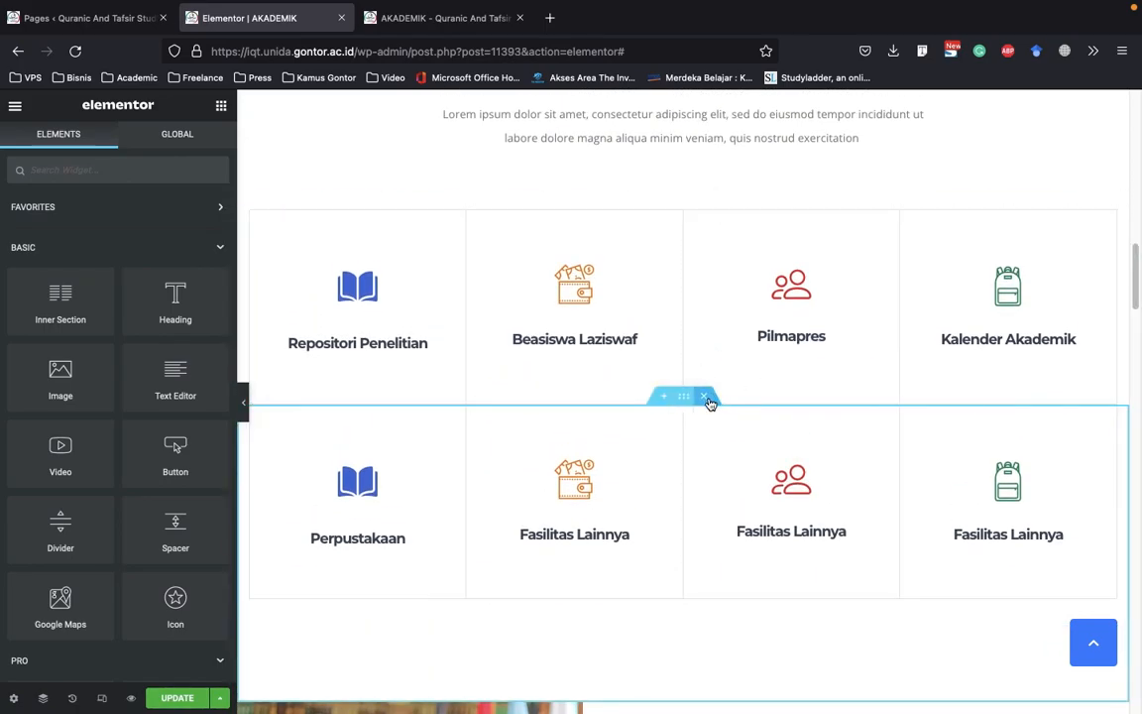
Open the settings of the Kenapa bergabung dengan prodi IQT icon box in the We Are Experts Learning Department section
{"action": "scroll", "coordinate": [710, 403], "scroll_direction": "down", "scroll_amount": 3}
{"action": "scroll", "coordinate": [843, 417], "scroll_direction": "down", "scroll_amount": 4}
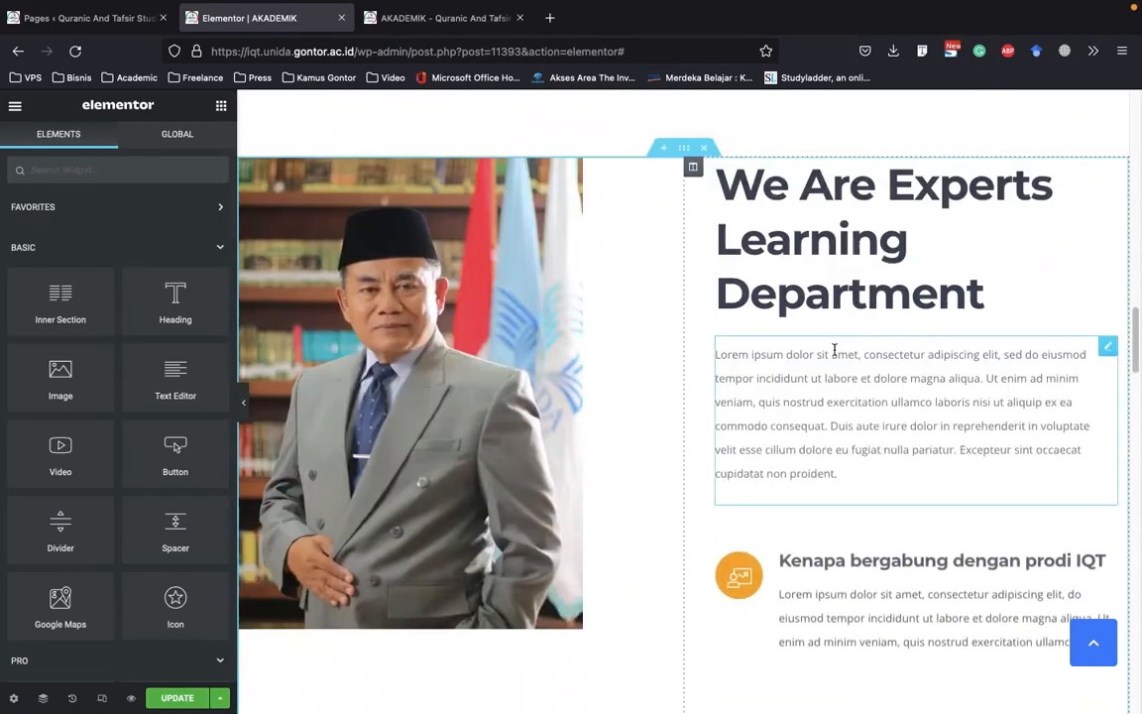
{"action": "scroll", "coordinate": [861, 236], "scroll_direction": "down", "scroll_amount": 3}
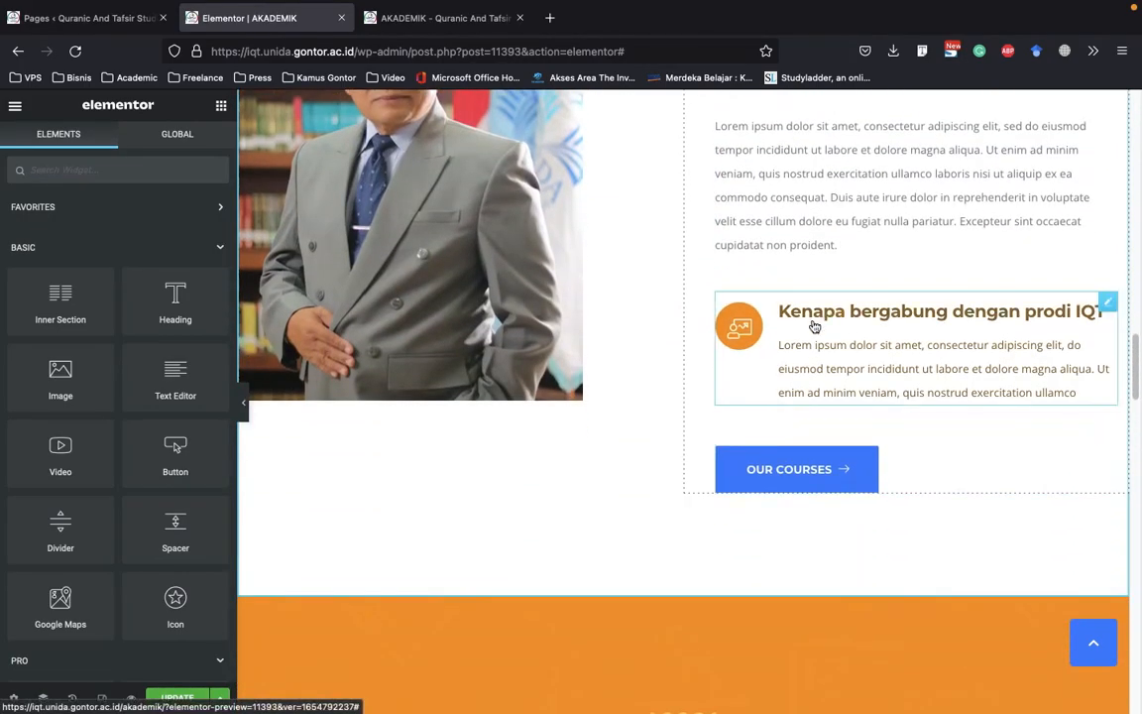
{"action": "left_click", "coordinate": [920, 364]}
{"action": "scroll", "coordinate": [965, 321], "scroll_direction": "down", "scroll_amount": 2}
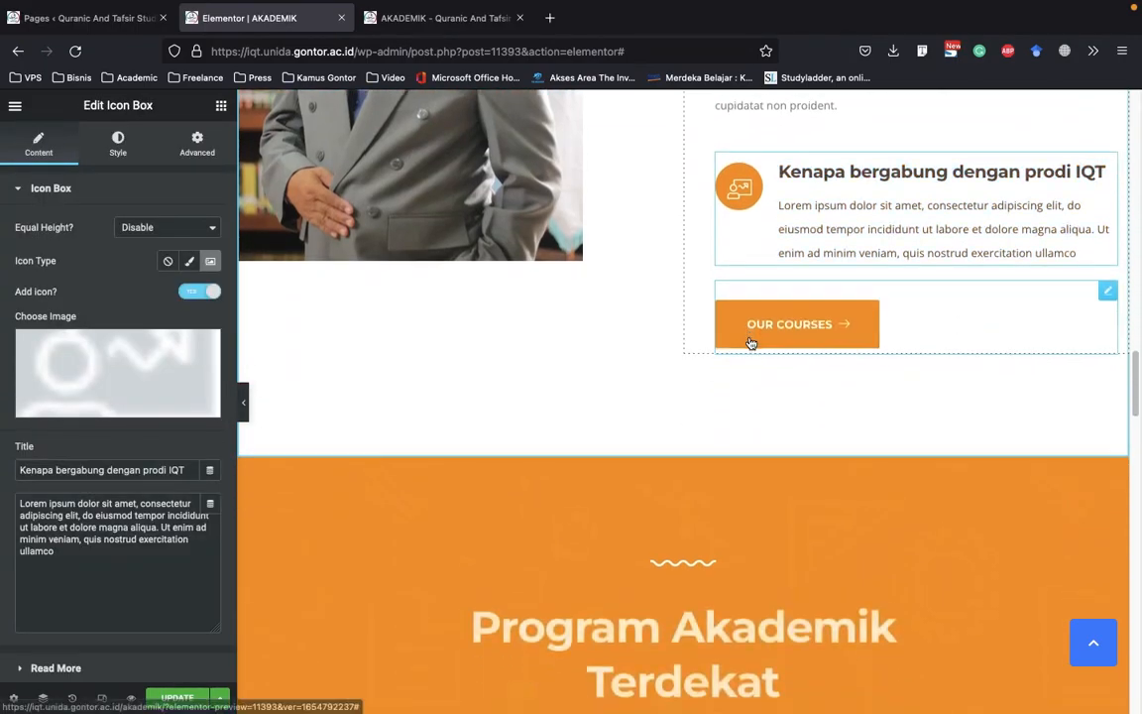
Open the Program Akademik Terdekat heading's settings and look at the program cards below it
{"action": "scroll", "coordinate": [751, 342], "scroll_direction": "down", "scroll_amount": 5}
{"action": "left_click", "coordinate": [581, 282]}
{"action": "scroll", "coordinate": [581, 282], "scroll_direction": "down", "scroll_amount": 2}
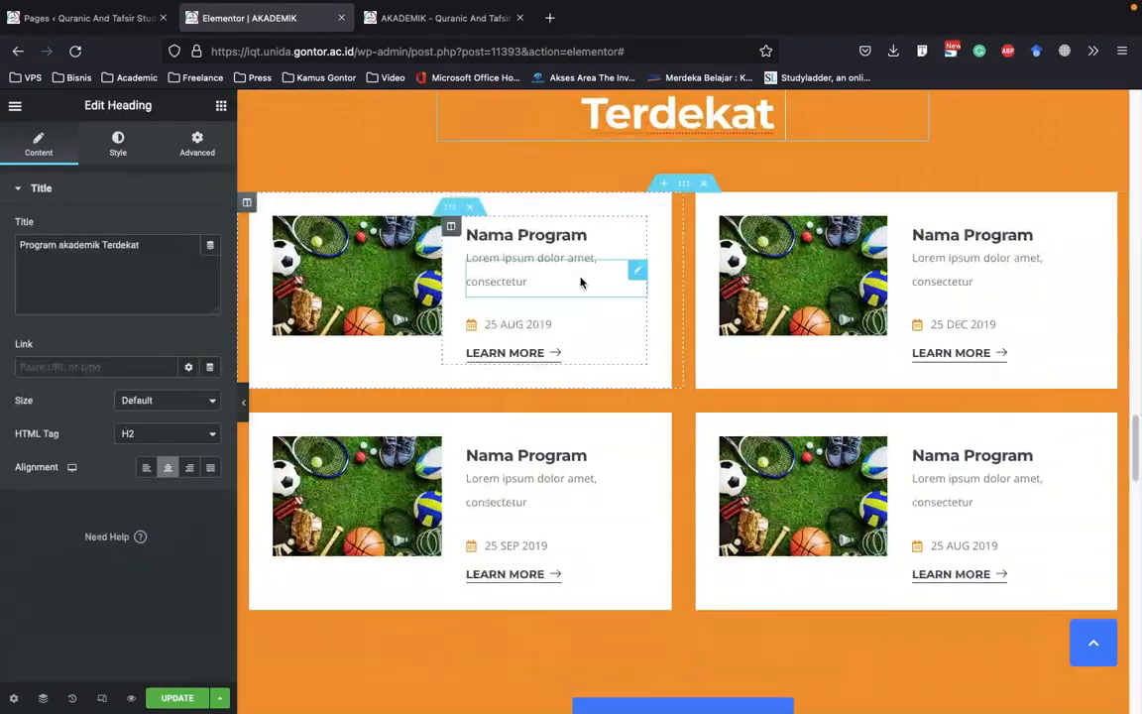
Open the settings of the Nama Program title in the first program card under Program Akademik Terdekat
{"action": "scroll", "coordinate": [581, 283], "scroll_direction": "down", "scroll_amount": 2}
{"action": "scroll", "coordinate": [508, 248], "scroll_direction": "up", "scroll_amount": 1}
{"action": "left_click", "coordinate": [533, 158]}
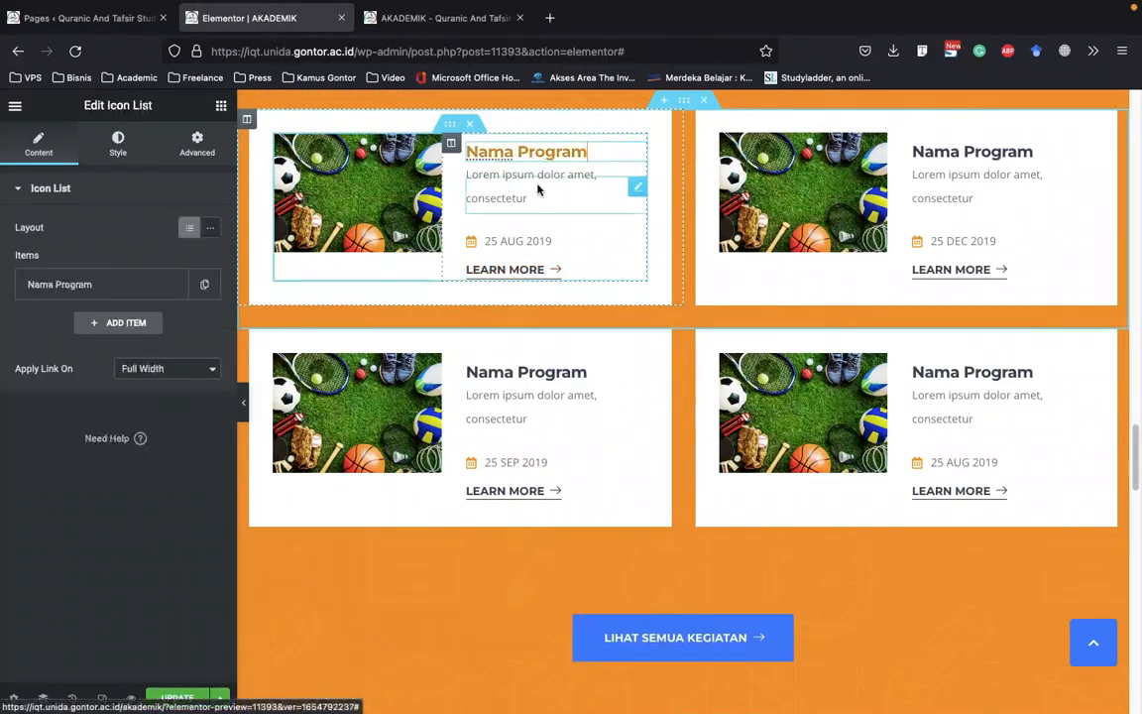
{"action": "scroll", "coordinate": [555, 260], "scroll_direction": "up", "scroll_amount": 1}
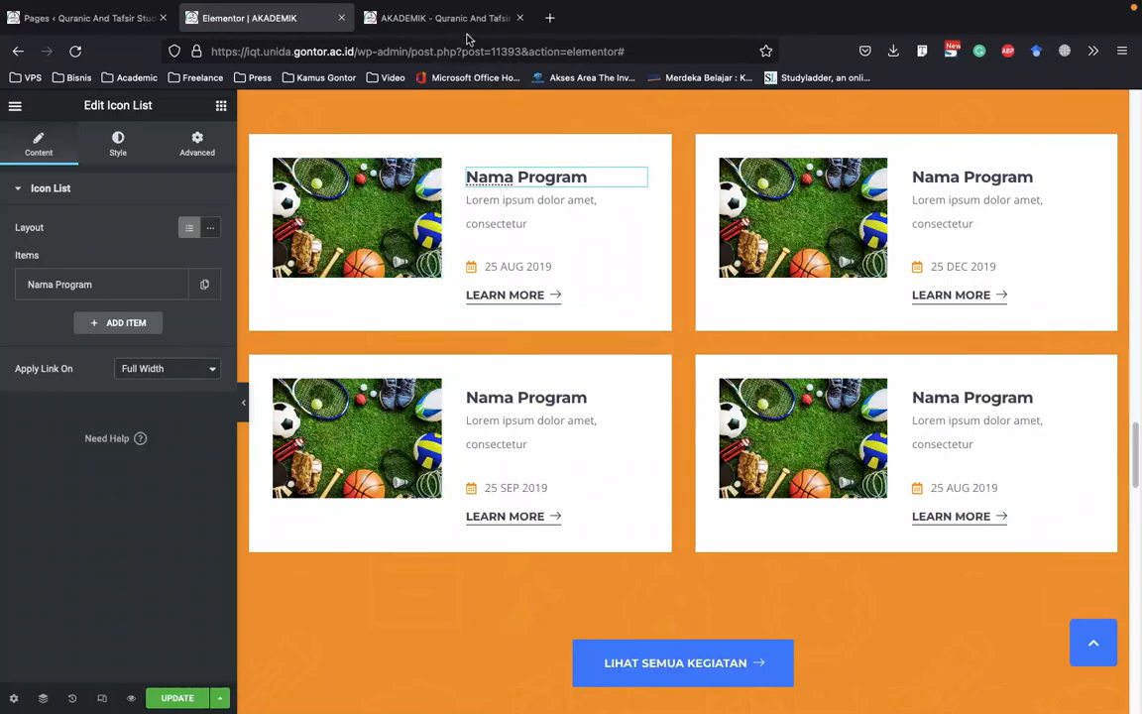
Switch to the live site, open the Kegiatan page and go to its Upcoming Events section
{"action": "left_click", "coordinate": [402, 21]}
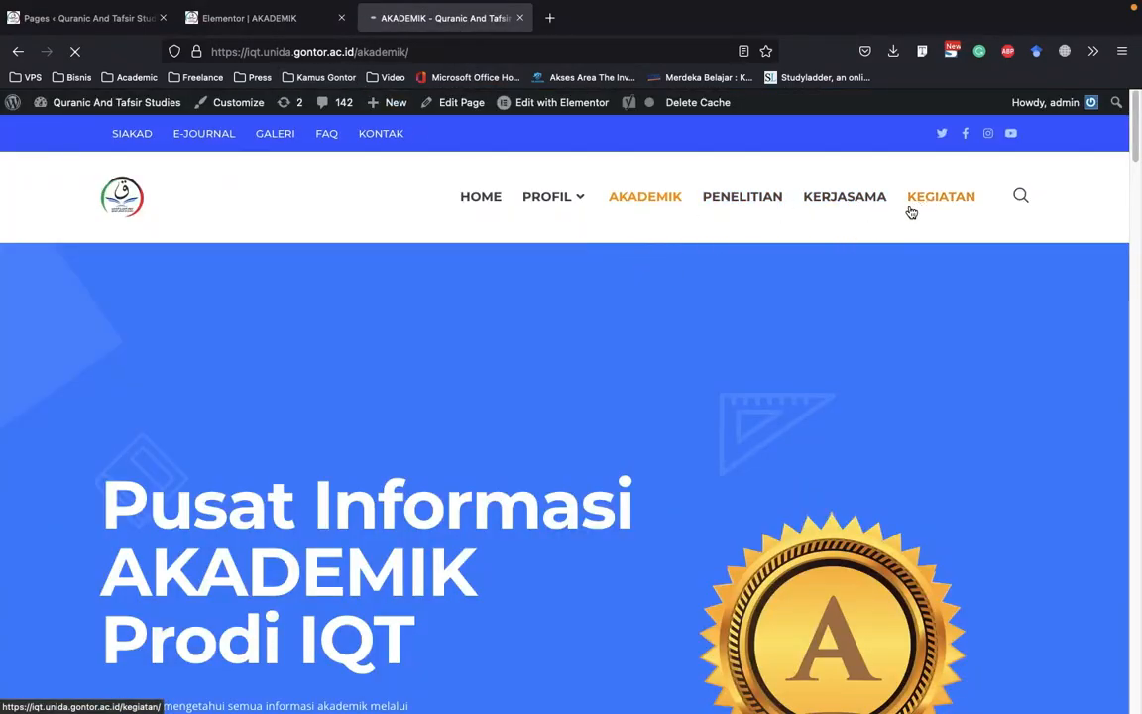
{"action": "left_click", "coordinate": [232, 26]}
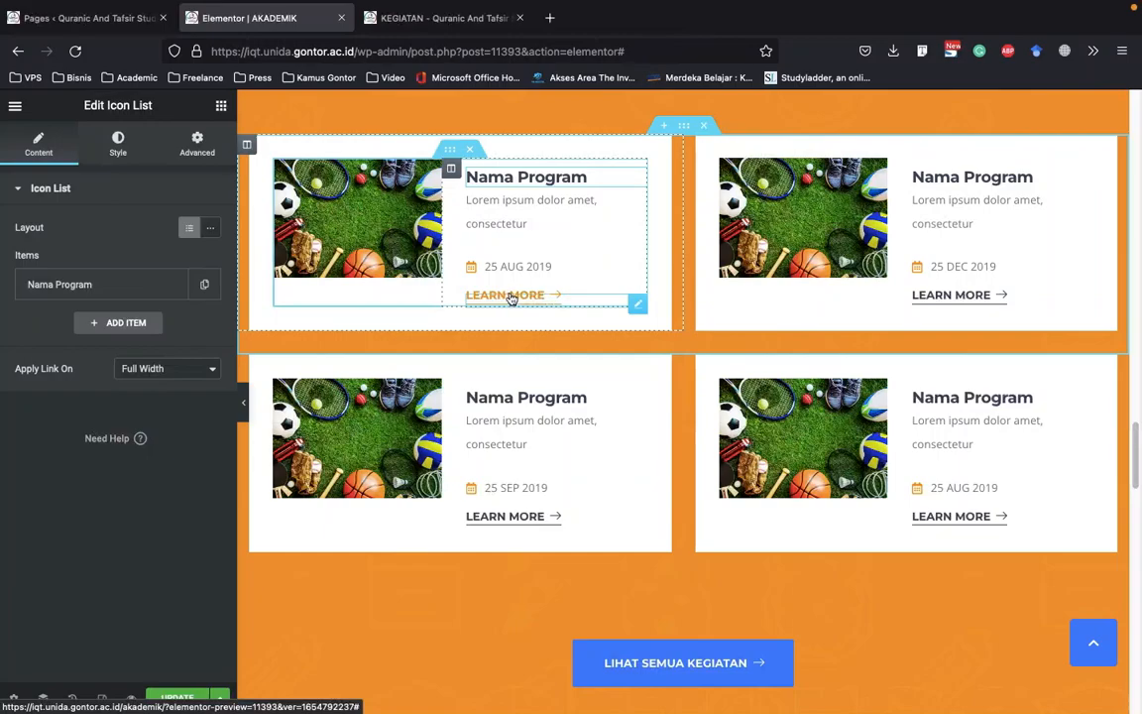
{"action": "left_click", "coordinate": [442, 18]}
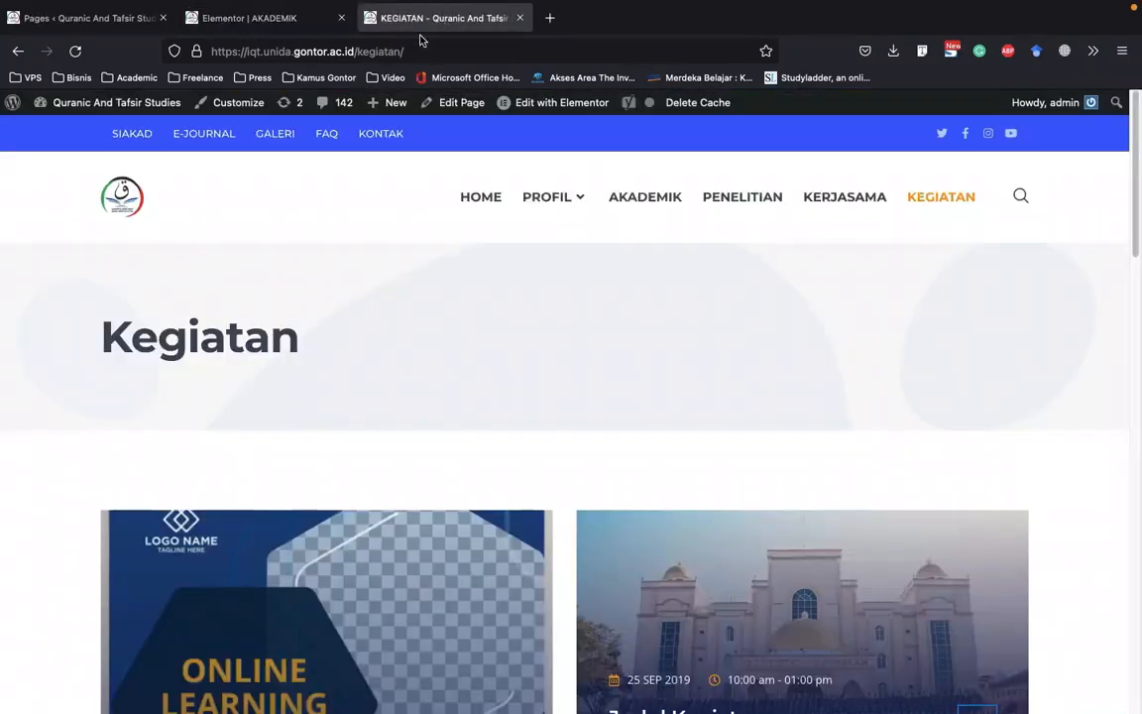
{"action": "scroll", "coordinate": [748, 386], "scroll_direction": "down", "scroll_amount": 5}
{"action": "scroll", "coordinate": [731, 405], "scroll_direction": "down", "scroll_amount": 5}
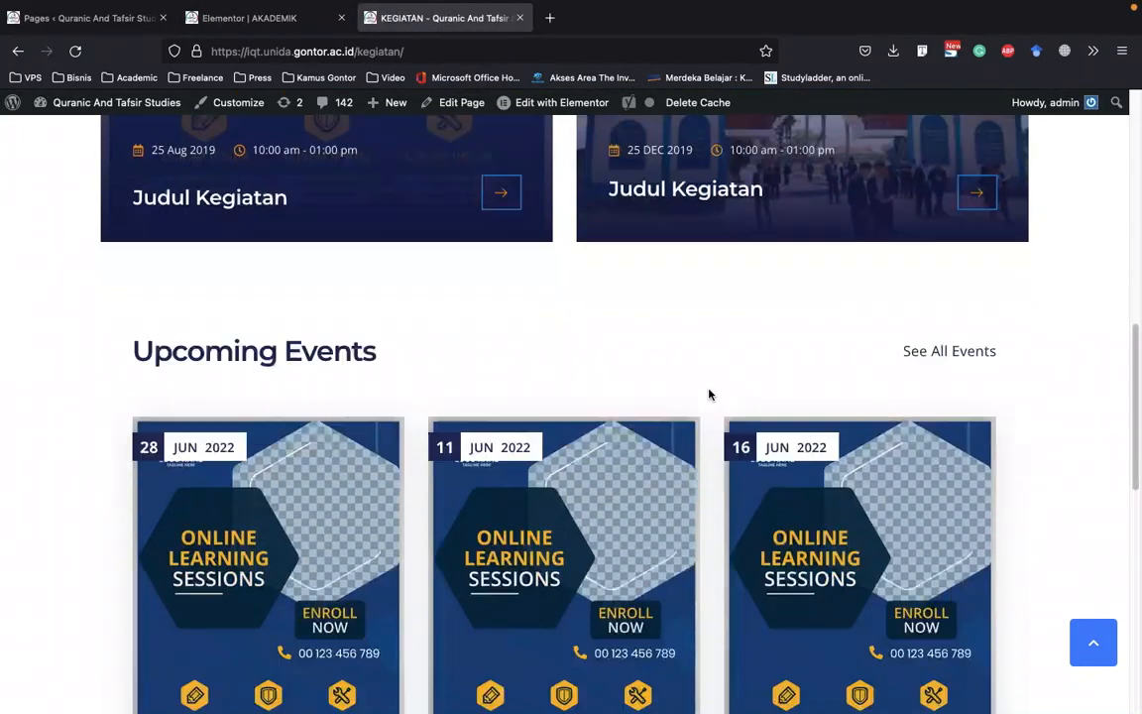
Open the Judul Kegiatan C event page and look through its poster, description and contact details
{"action": "left_click", "coordinate": [243, 563]}
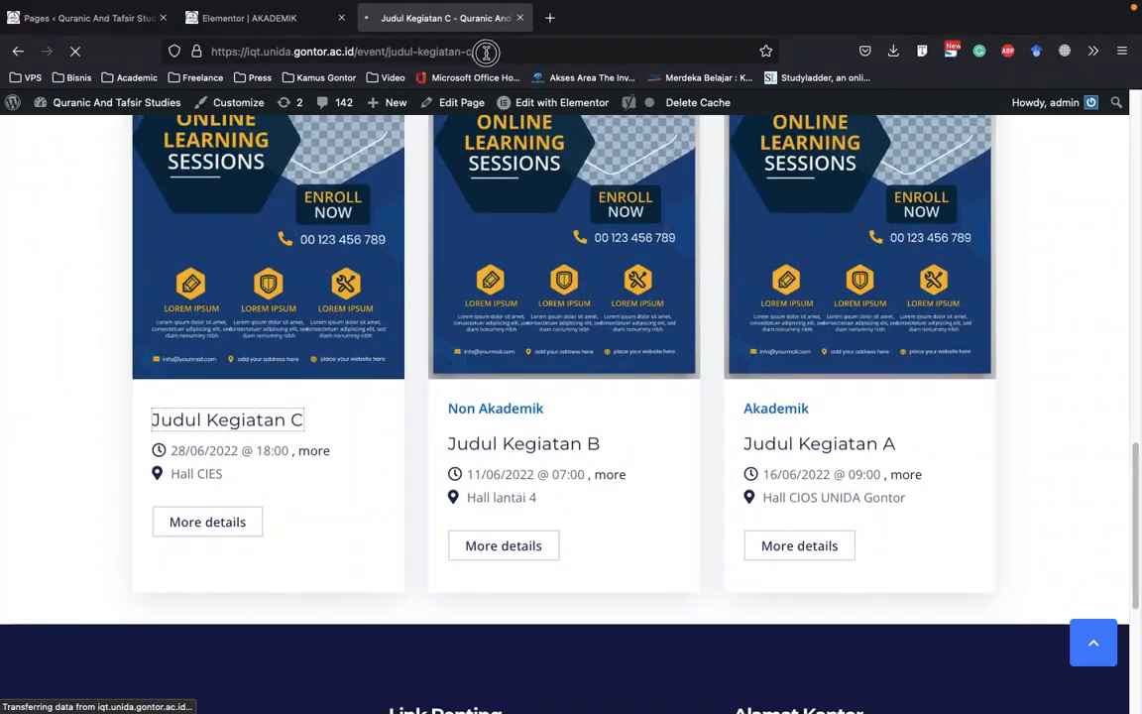
{"action": "left_click", "coordinate": [486, 52]}
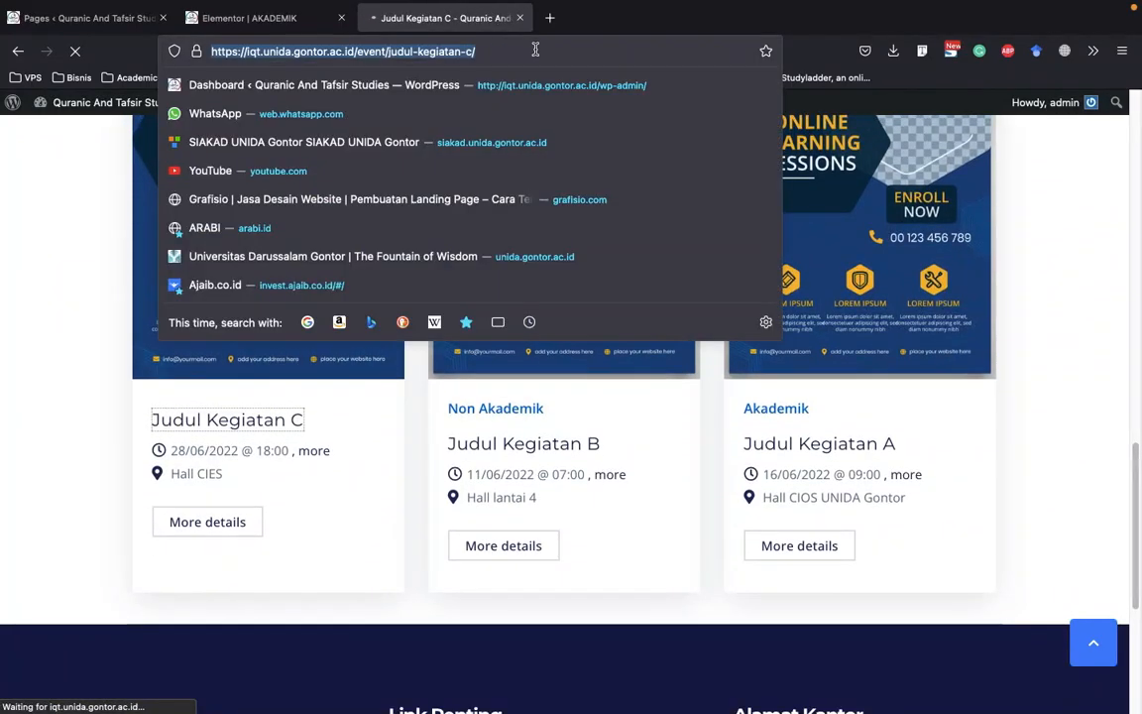
{"action": "left_click", "coordinate": [40, 280]}
{"action": "scroll", "coordinate": [31, 288], "scroll_direction": "down", "scroll_amount": 5}
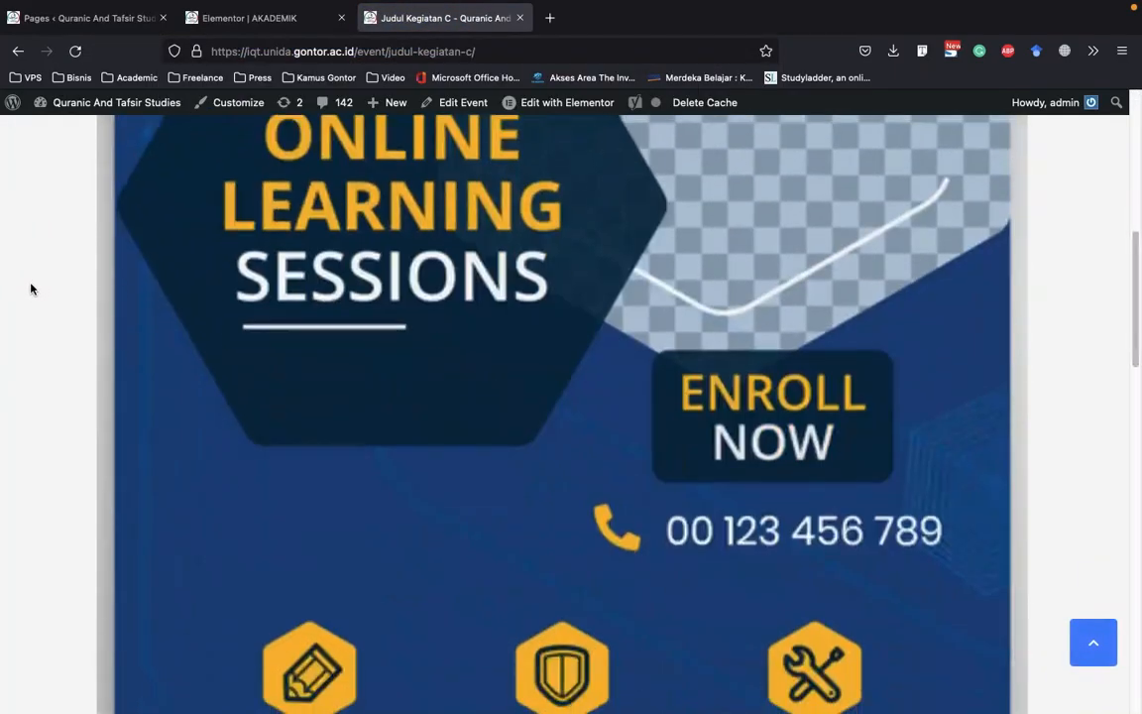
{"action": "scroll", "coordinate": [31, 292], "scroll_direction": "down", "scroll_amount": 10}
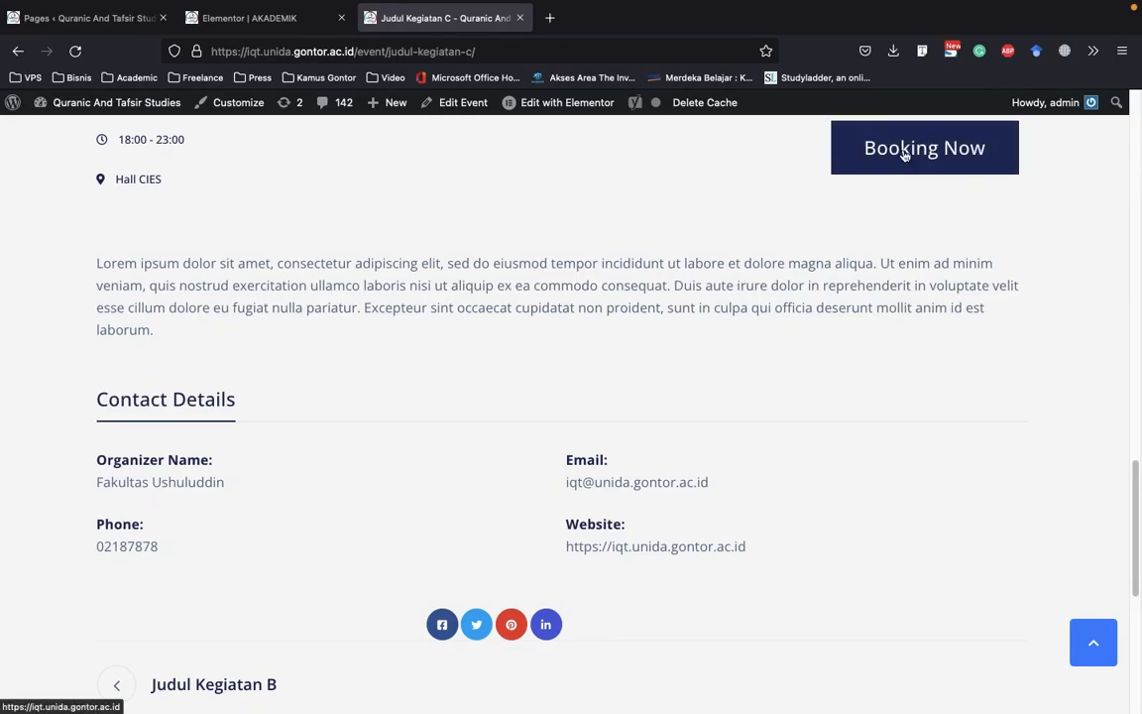
Copy the address of the Judul Kegiatan C event page and return to the AKADEMIK page in the Elementor editor
{"action": "left_click", "coordinate": [266, 21]}
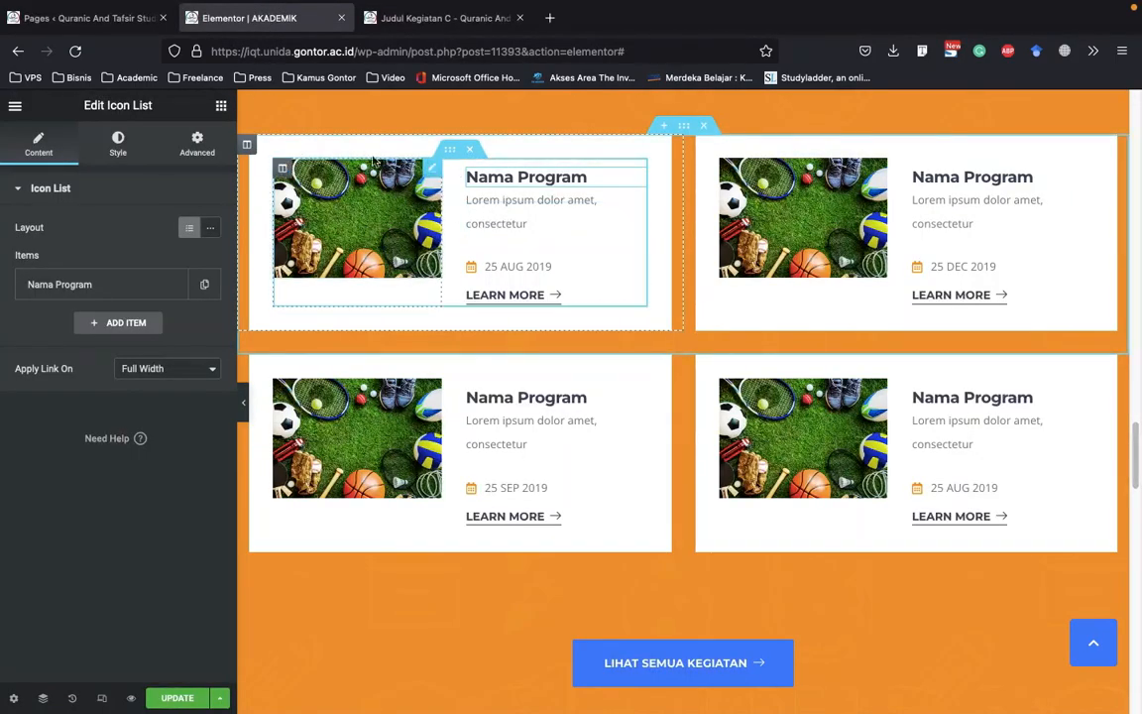
{"action": "left_click", "coordinate": [441, 18]}
{"action": "left_click", "coordinate": [406, 51]}
{"action": "right_click", "coordinate": [448, 58]}
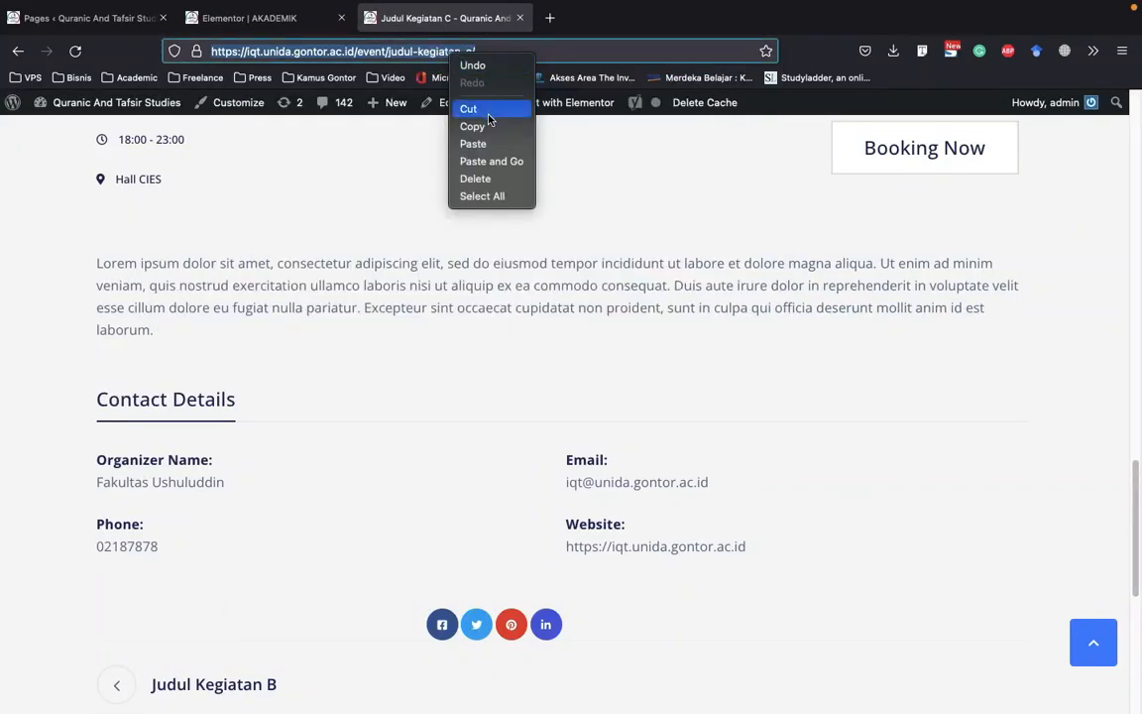
{"action": "left_click", "coordinate": [281, 25]}
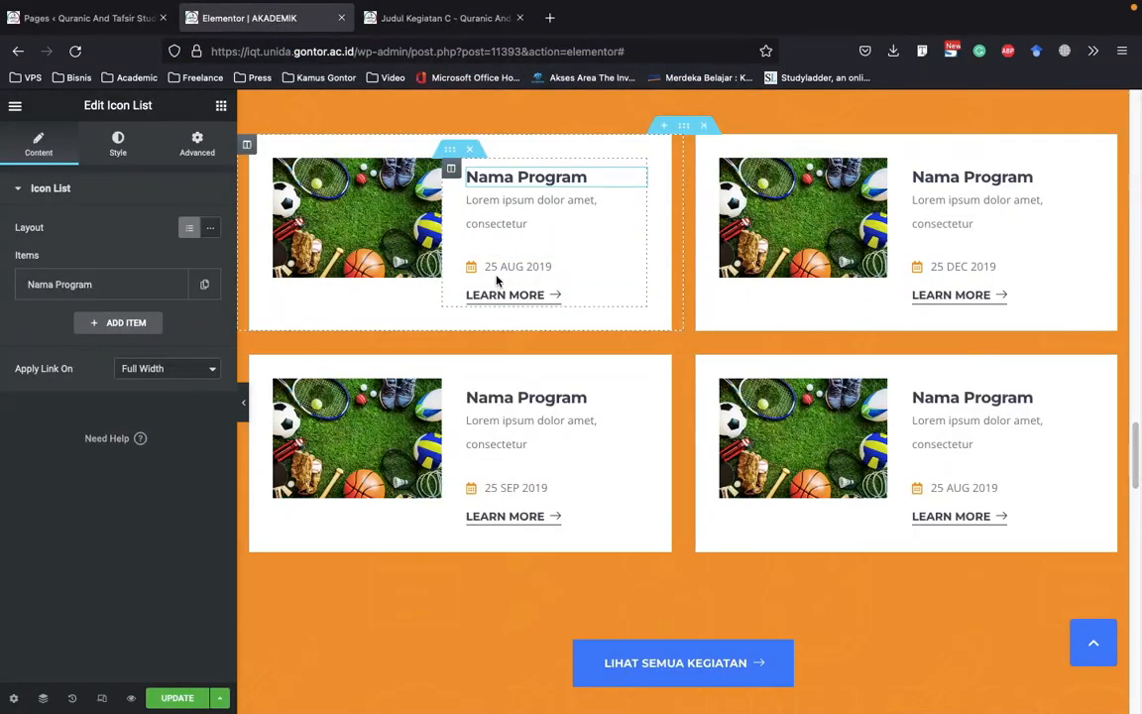
{"action": "left_click", "coordinate": [96, 287]}
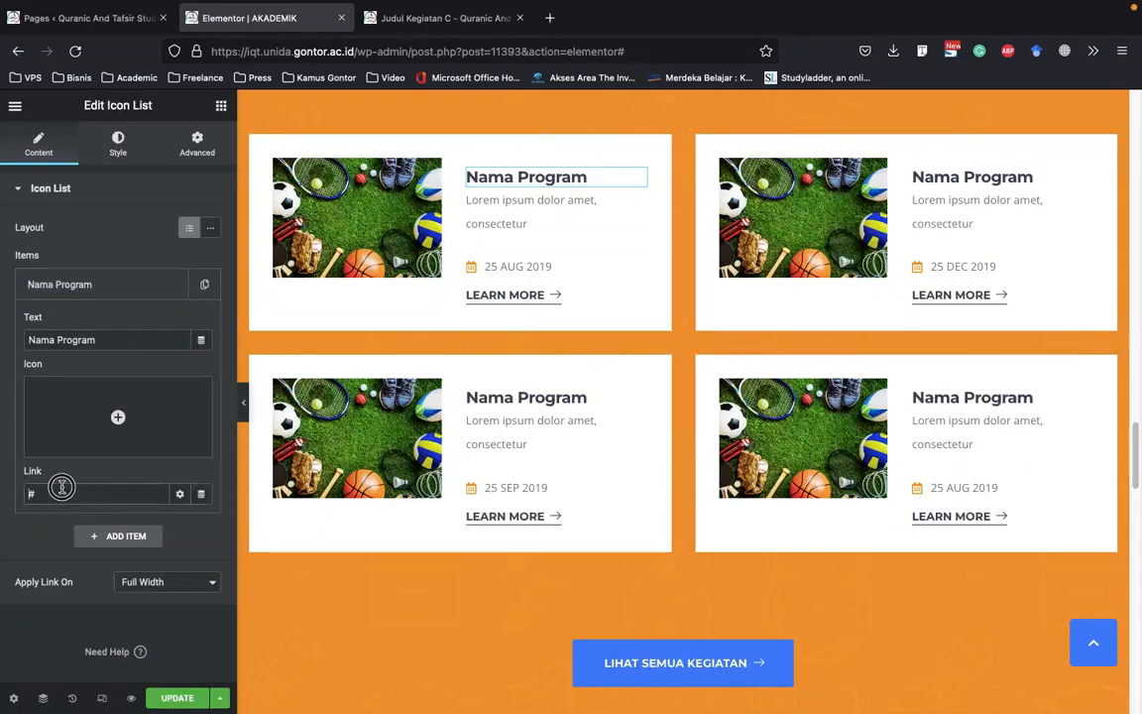
{"action": "right_click", "coordinate": [28, 494]}
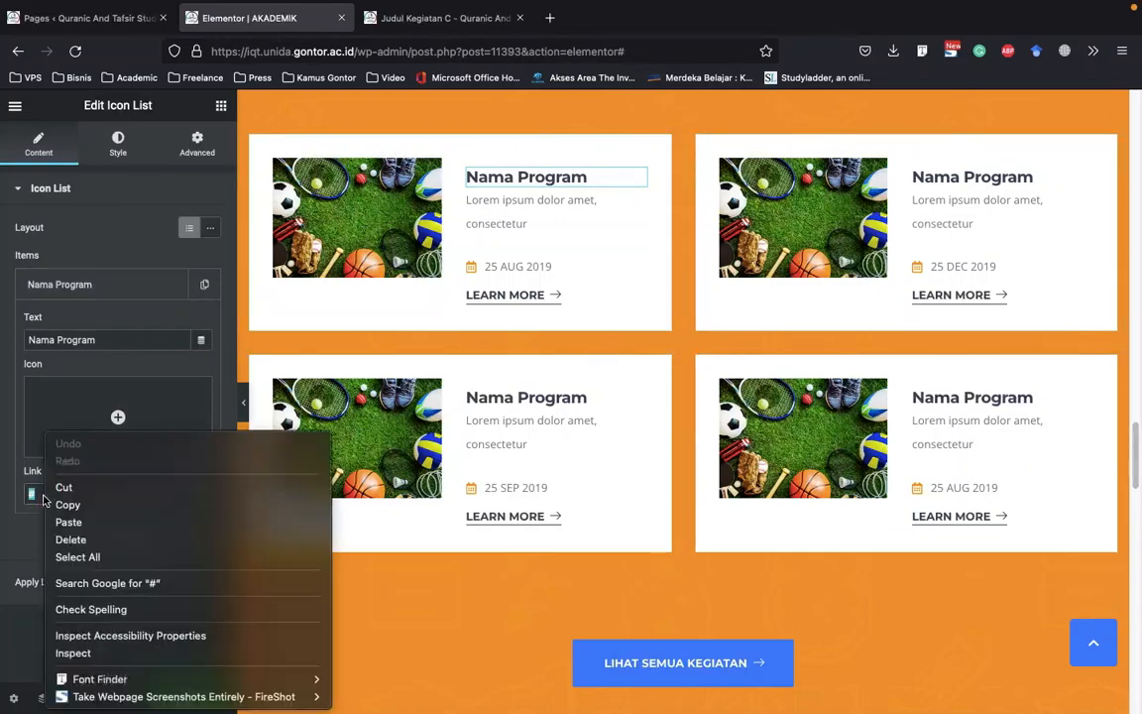
{"action": "left_click", "coordinate": [98, 523]}
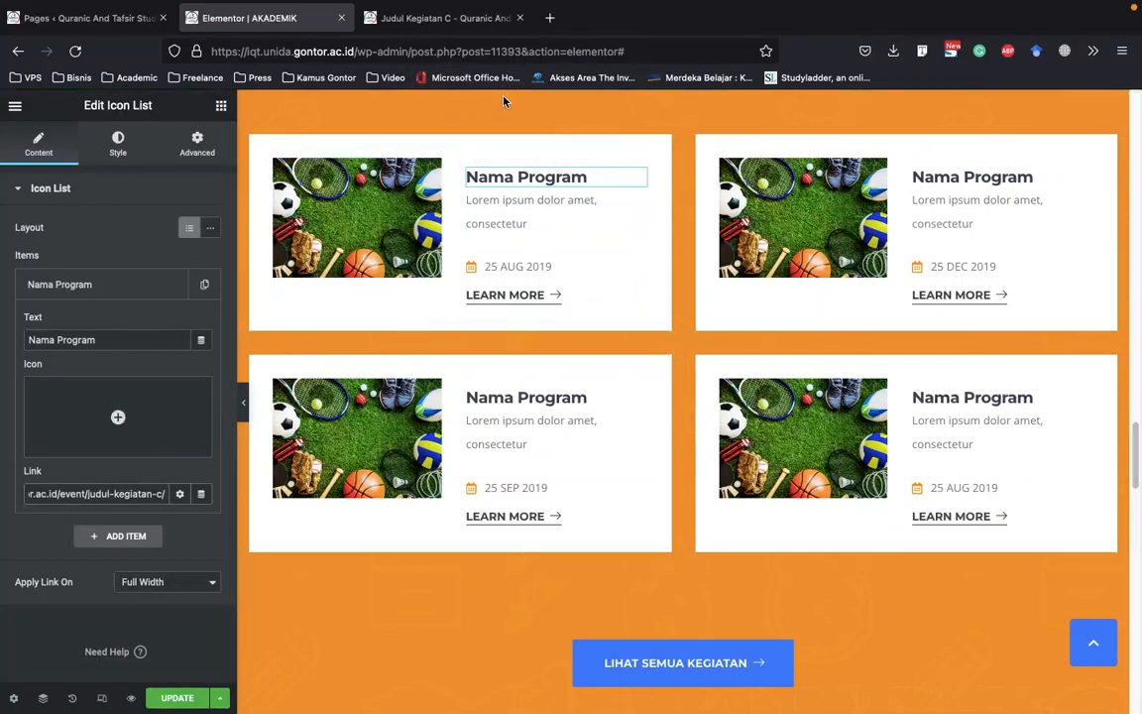
{"action": "left_click", "coordinate": [179, 494]}
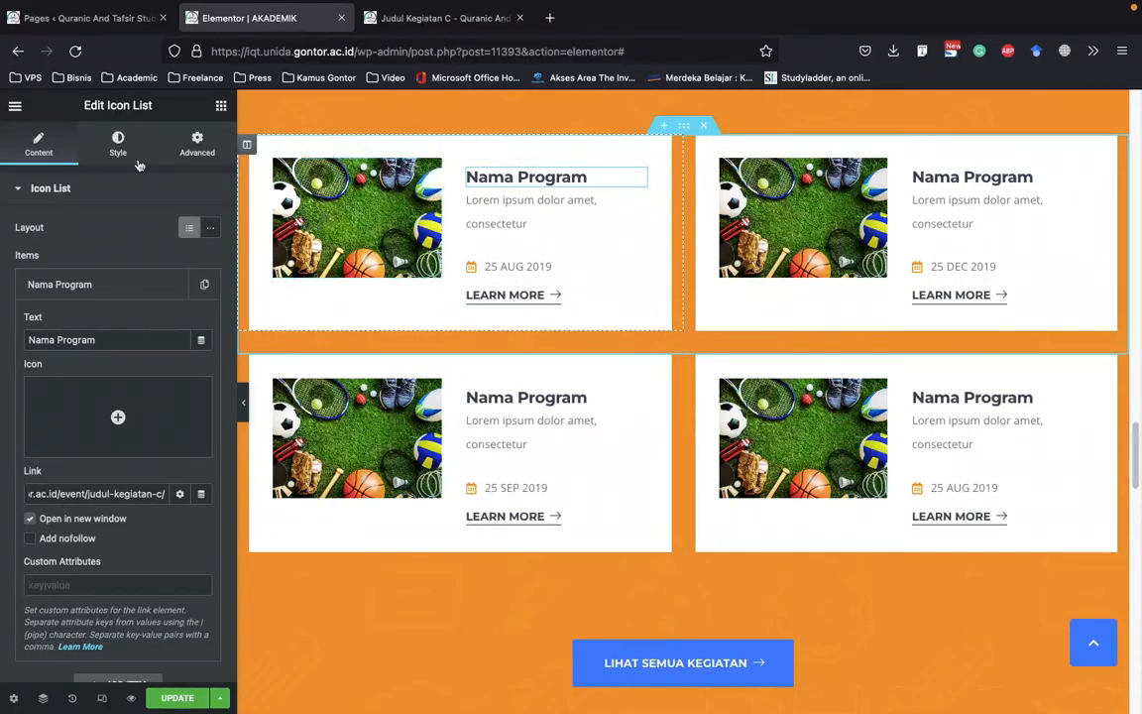
{"action": "left_click", "coordinate": [135, 297]}
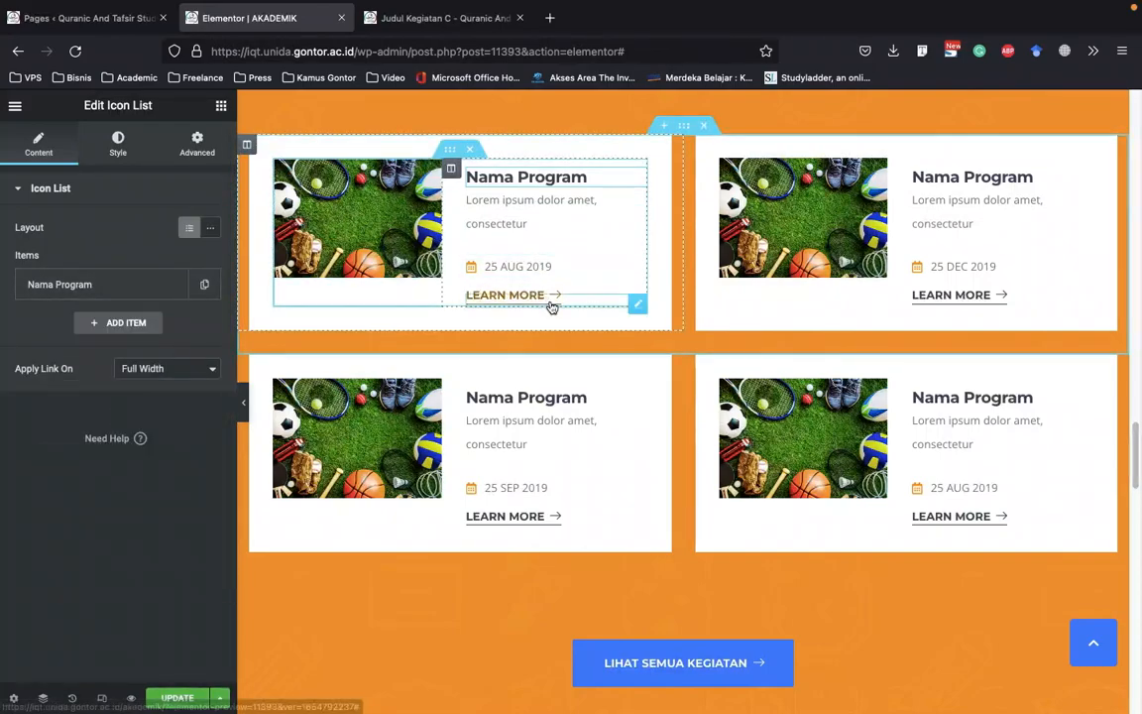
Open the date item of the first program card and check its text, icon and link settings
{"action": "scroll", "coordinate": [522, 287], "scroll_direction": "down", "scroll_amount": 3}
{"action": "scroll", "coordinate": [505, 396], "scroll_direction": "up", "scroll_amount": 3}
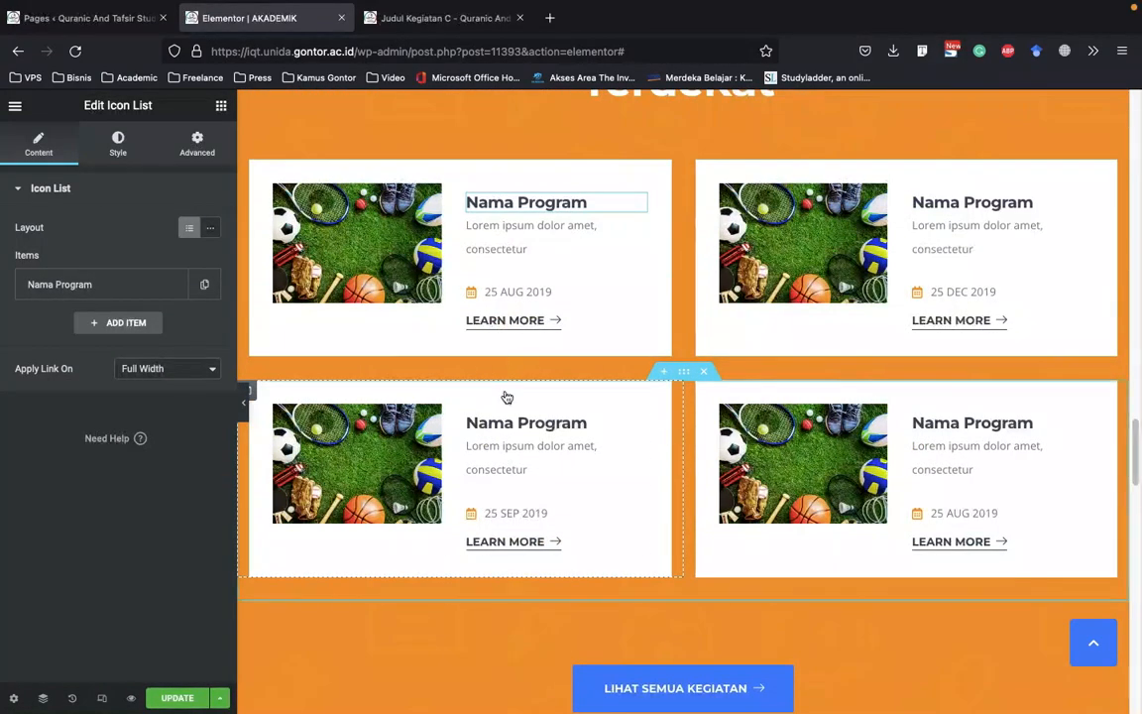
{"action": "left_click", "coordinate": [531, 331]}
{"action": "left_click", "coordinate": [536, 291]}
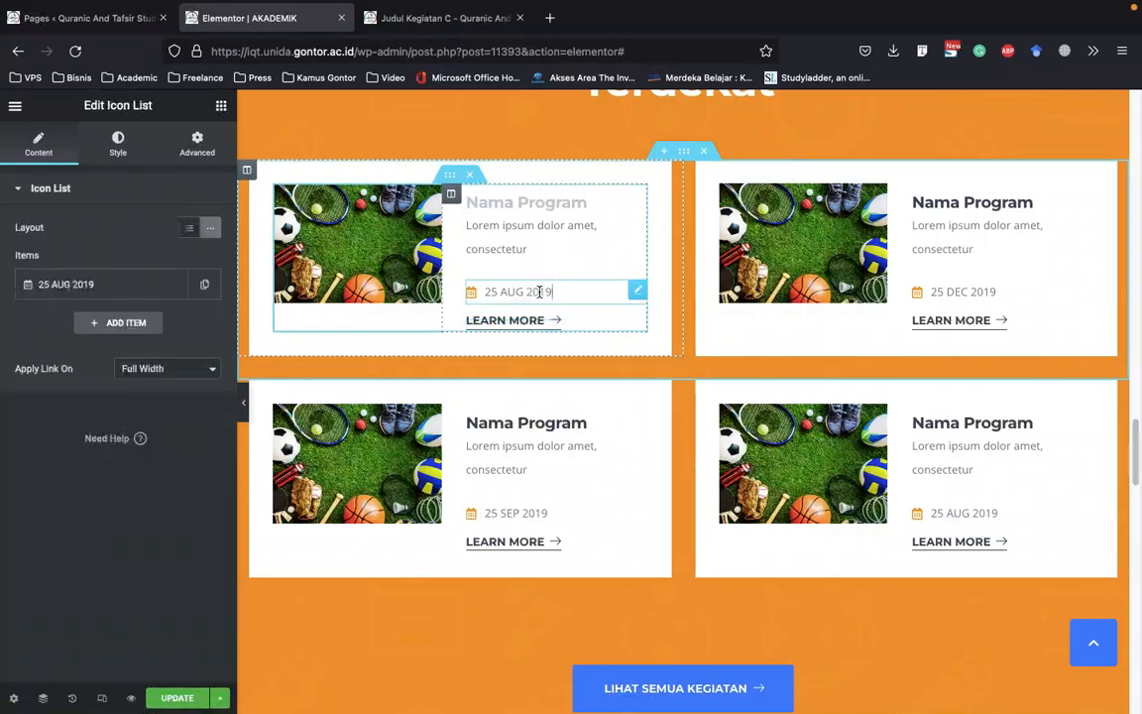
{"action": "left_click", "coordinate": [60, 287]}
{"action": "left_click", "coordinate": [61, 288]}
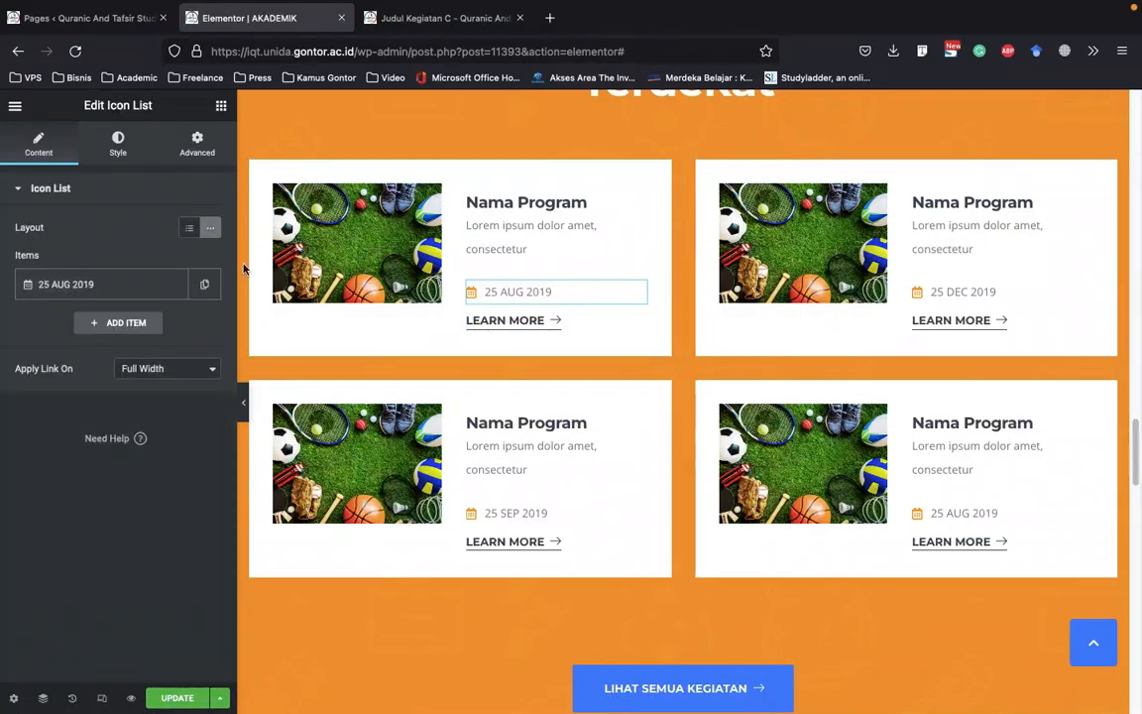
{"action": "left_click", "coordinate": [30, 289]}
{"action": "mouse_move", "coordinate": [106, 426]}
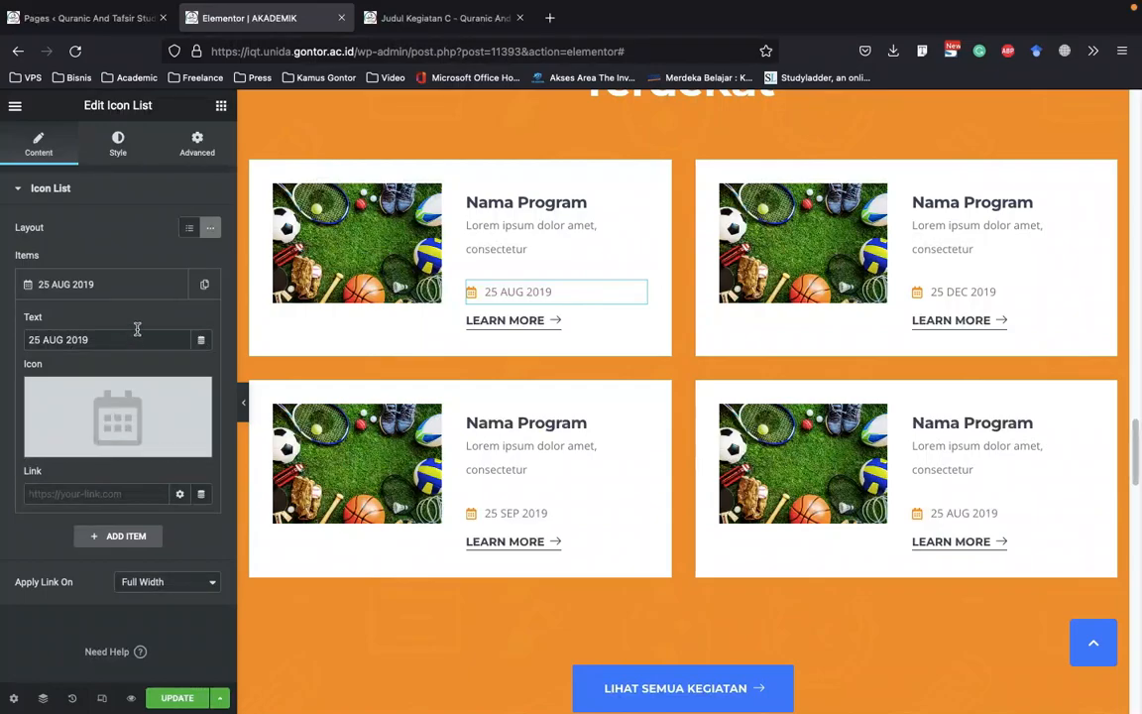
{"action": "left_click", "coordinate": [144, 288]}
Open the LIHAT SEMUA KEGIATAN button's settings, and copy the Kegiatan page's address from the live site
{"action": "scroll", "coordinate": [853, 370], "scroll_direction": "down", "scroll_amount": 3}
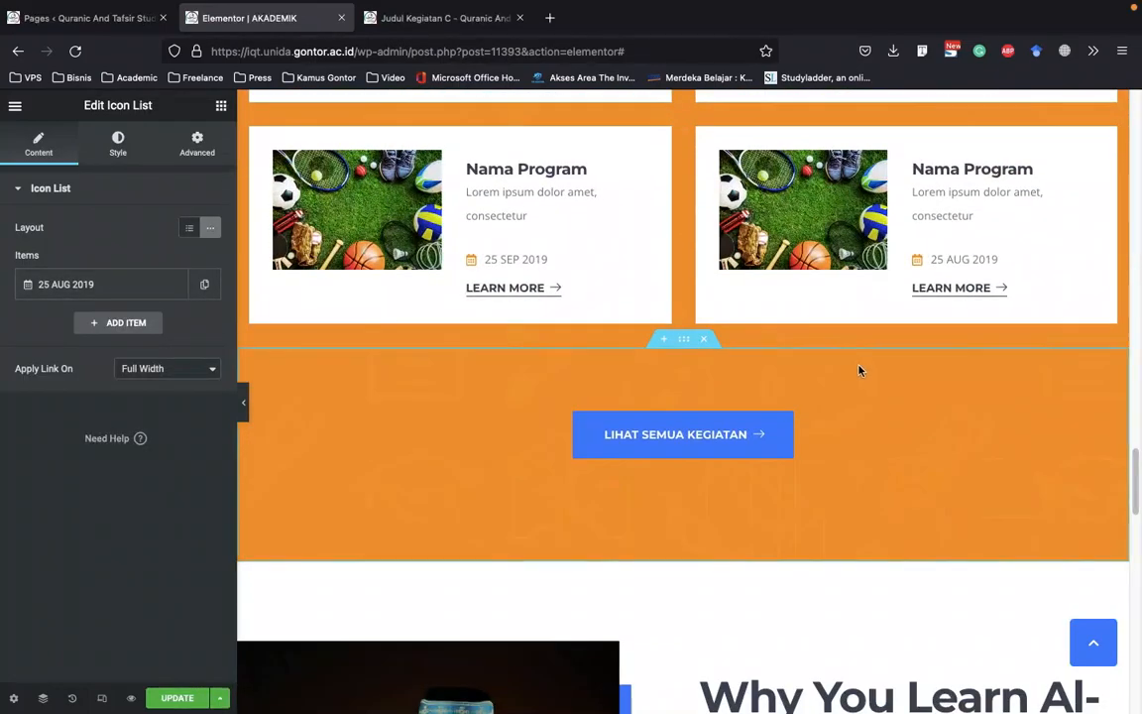
{"action": "scroll", "coordinate": [856, 366], "scroll_direction": "down", "scroll_amount": 1}
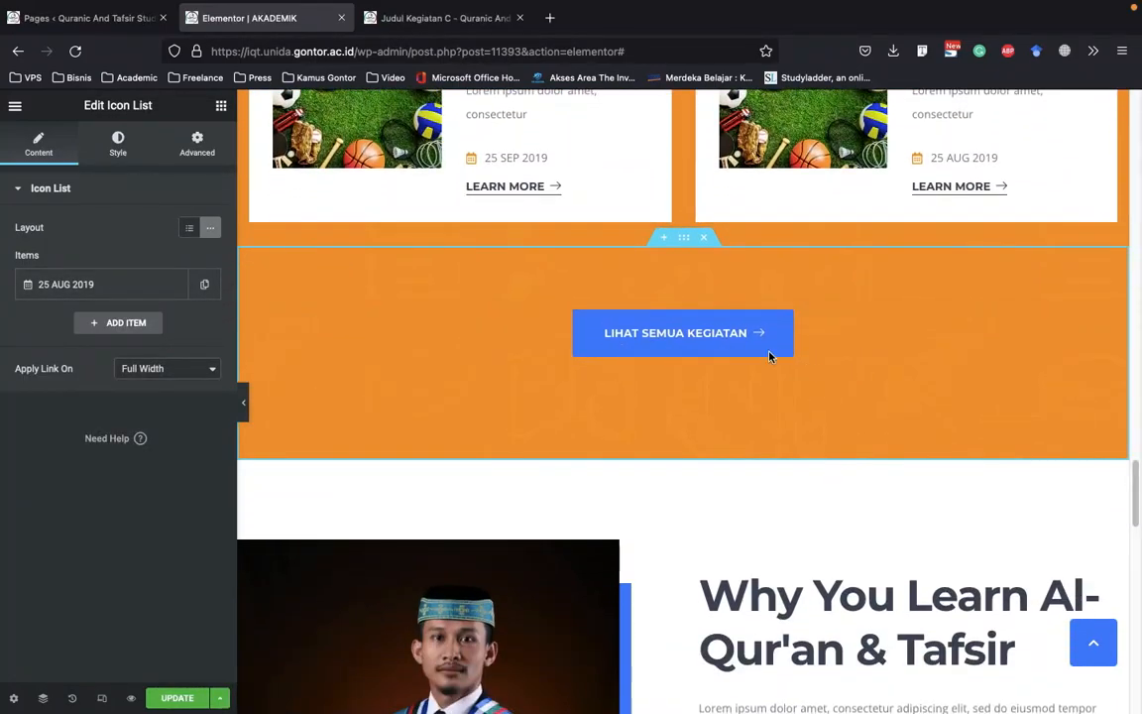
{"action": "left_click", "coordinate": [701, 334]}
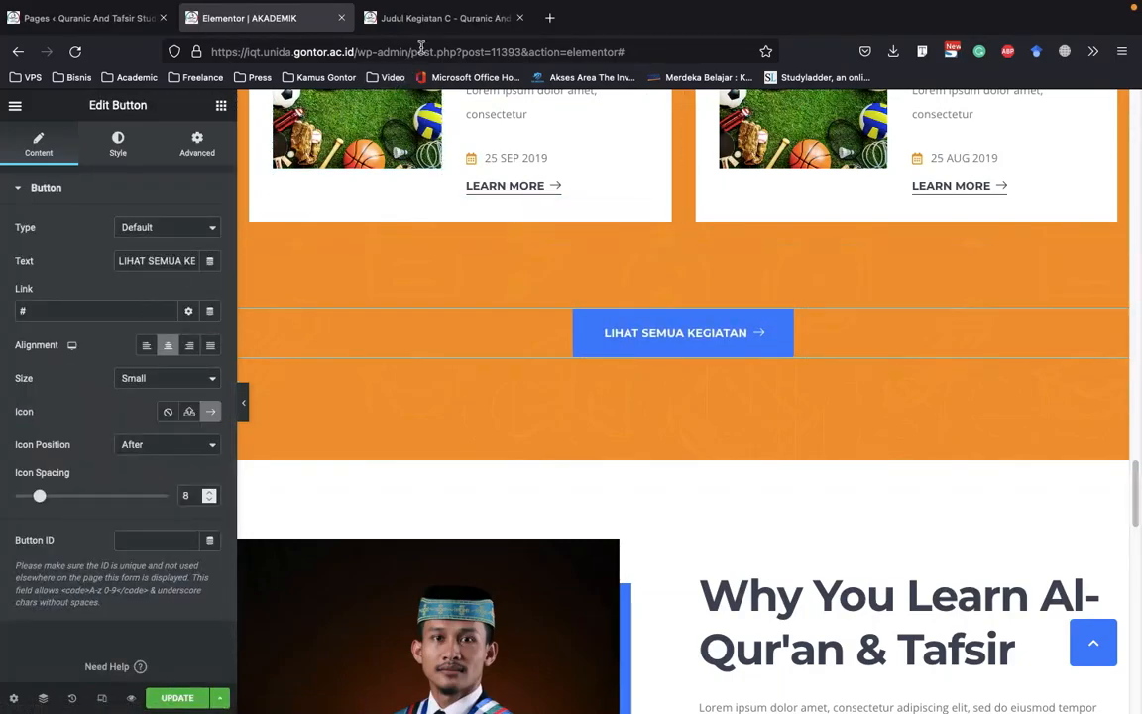
{"action": "left_click", "coordinate": [436, 18]}
{"action": "scroll", "coordinate": [321, 184], "scroll_direction": "up", "scroll_amount": 10}
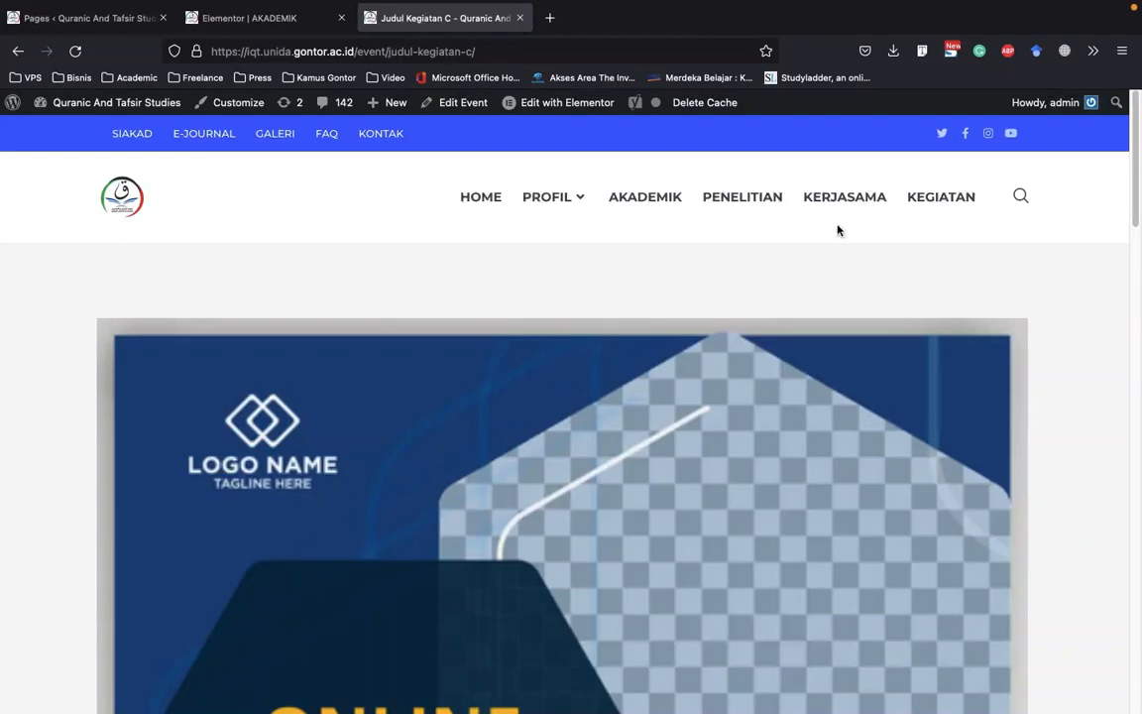
{"action": "left_click", "coordinate": [947, 196]}
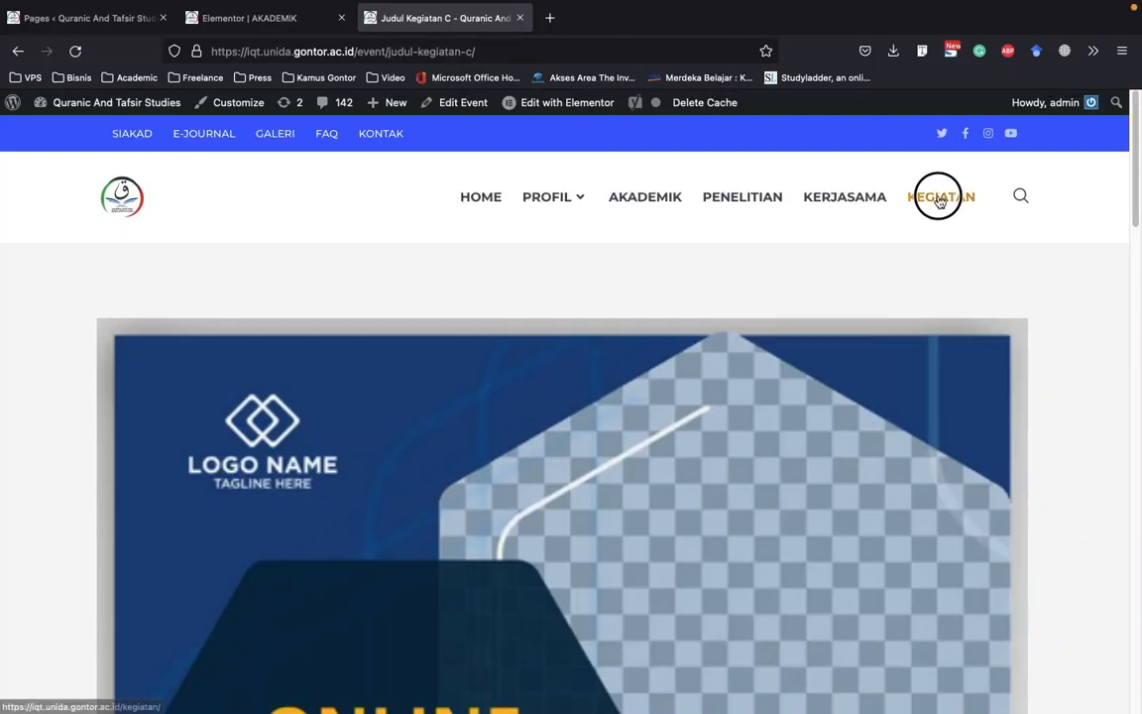
{"action": "left_click", "coordinate": [472, 52]}
{"action": "key", "text": "super+c"}
{"action": "right_click", "coordinate": [364, 49]}
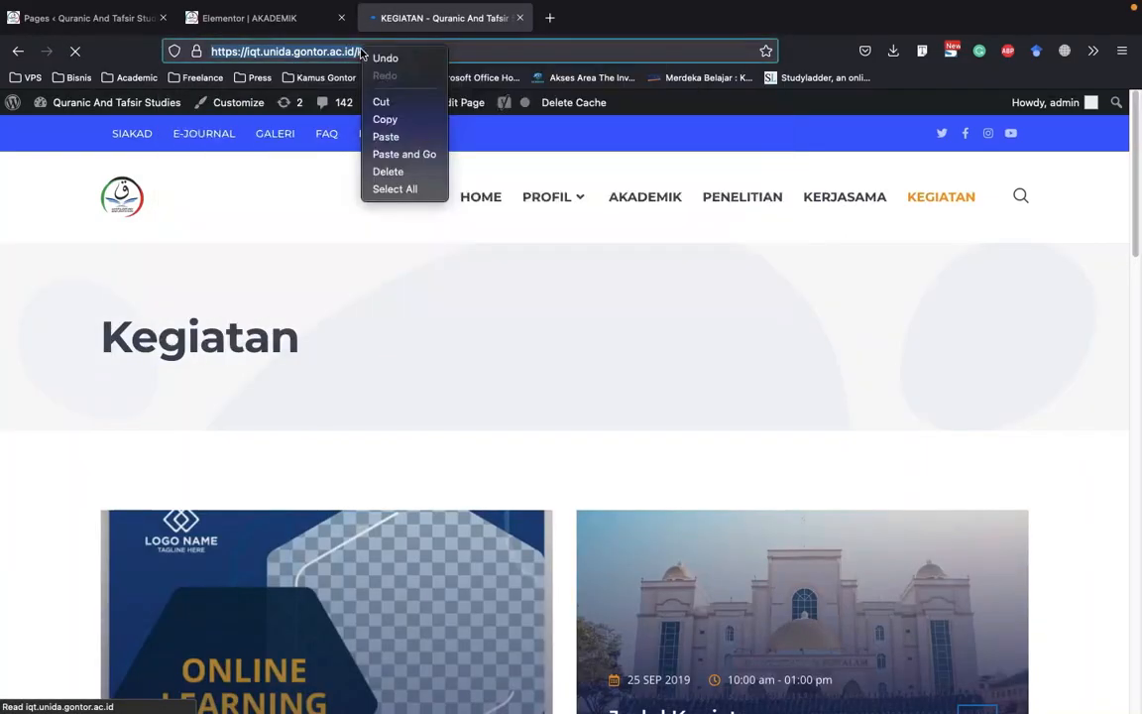
{"action": "left_click", "coordinate": [389, 119]}
{"action": "left_click", "coordinate": [253, 17]}
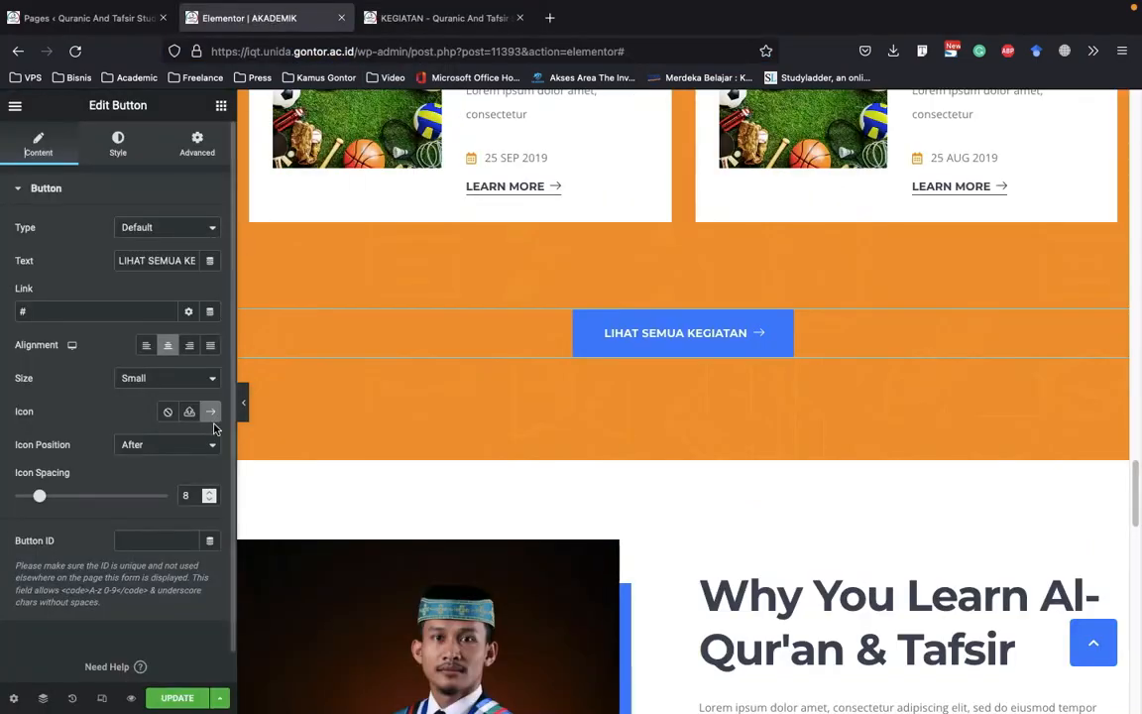
{"action": "right_click", "coordinate": [38, 313]}
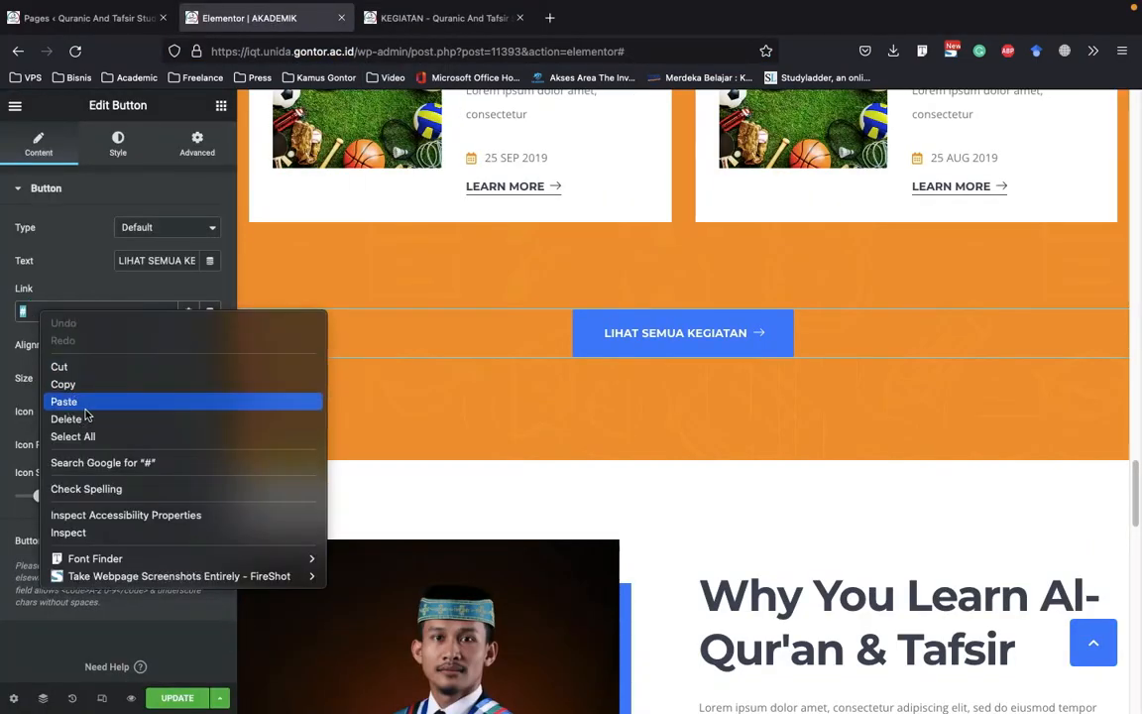
{"action": "left_click", "coordinate": [89, 400]}
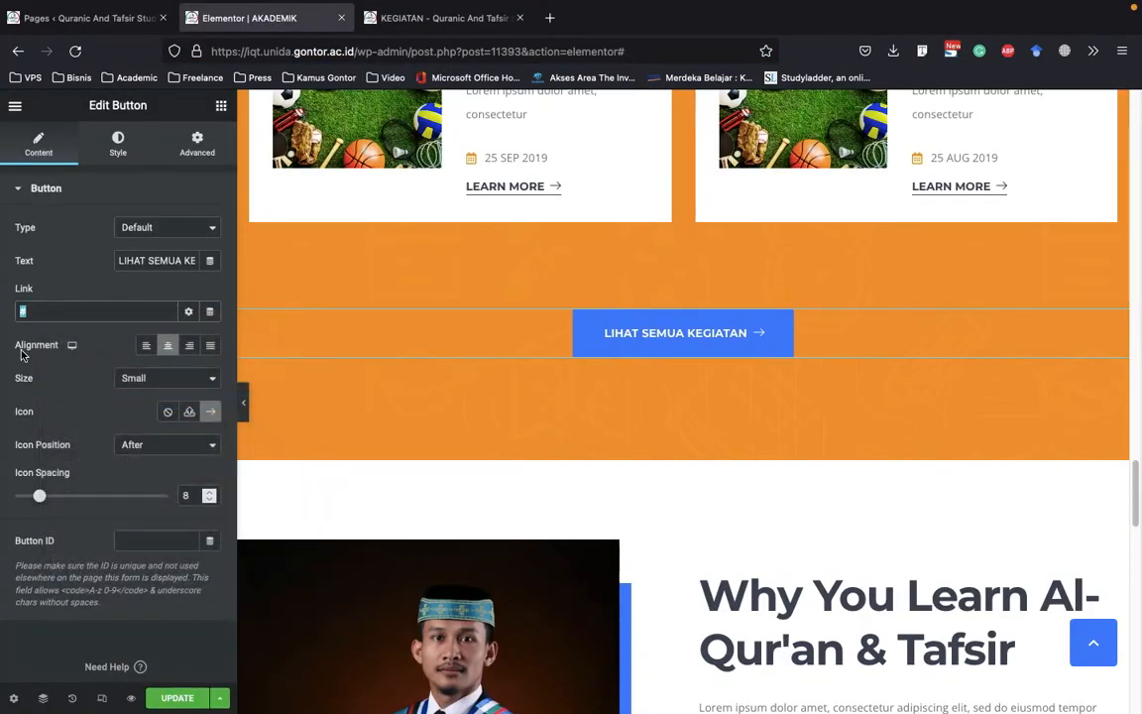
{"action": "left_click", "coordinate": [189, 312]}
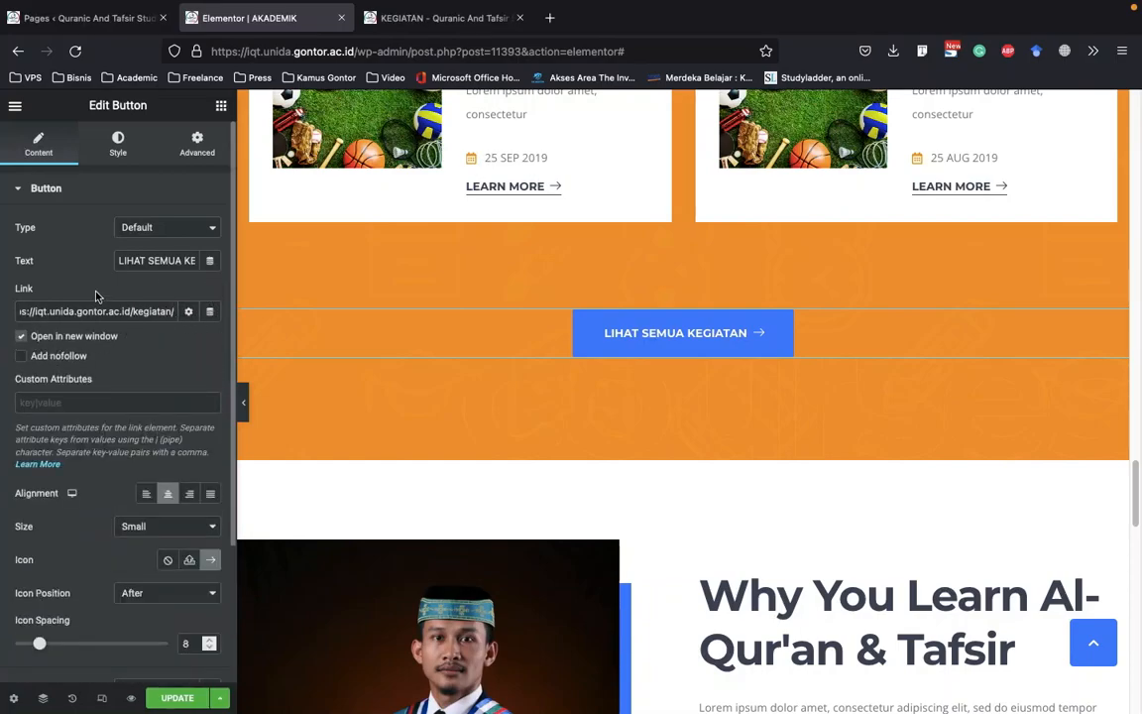
{"action": "left_click", "coordinate": [187, 312]}
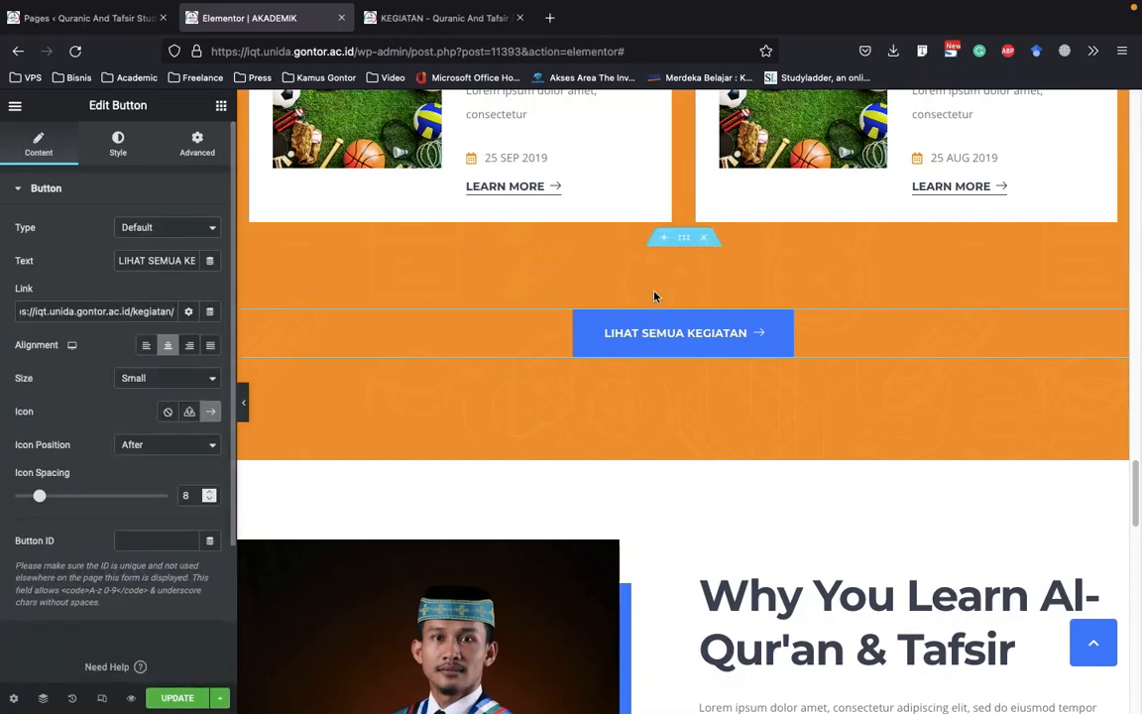
Open the style settings of the Program Akademik Terdekat section to view its background image options
{"action": "scroll", "coordinate": [623, 362], "scroll_direction": "down", "scroll_amount": 3}
{"action": "scroll", "coordinate": [627, 362], "scroll_direction": "up", "scroll_amount": 10}
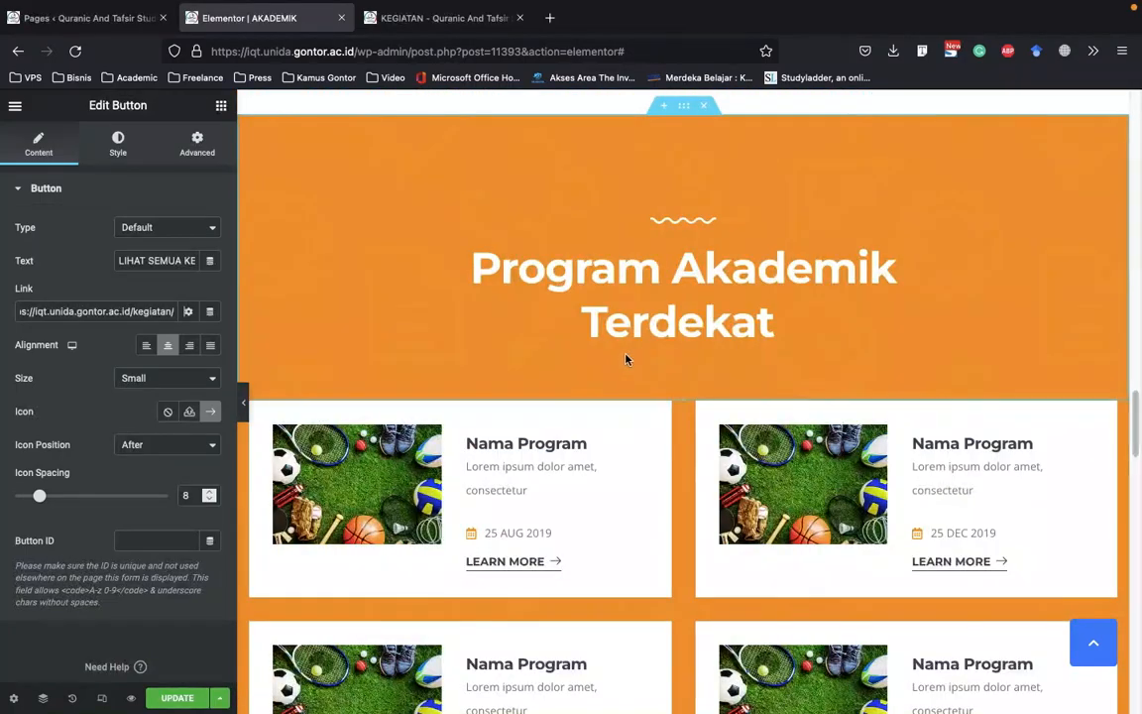
{"action": "right_click", "coordinate": [686, 115]}
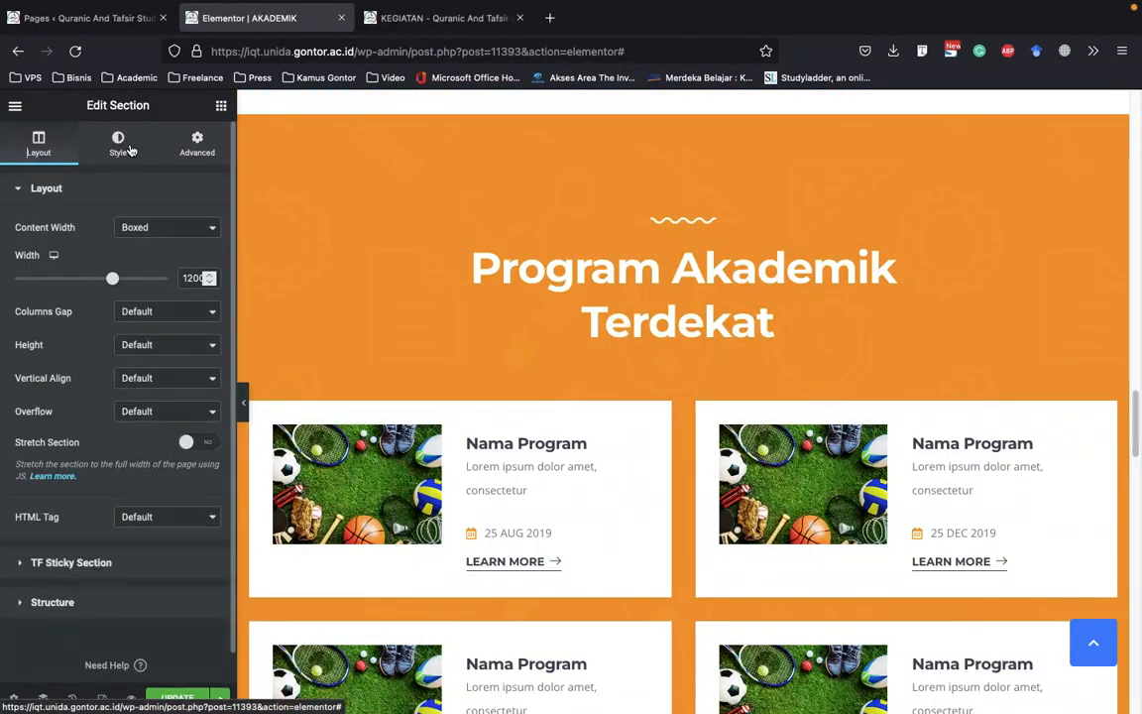
{"action": "left_click", "coordinate": [119, 144]}
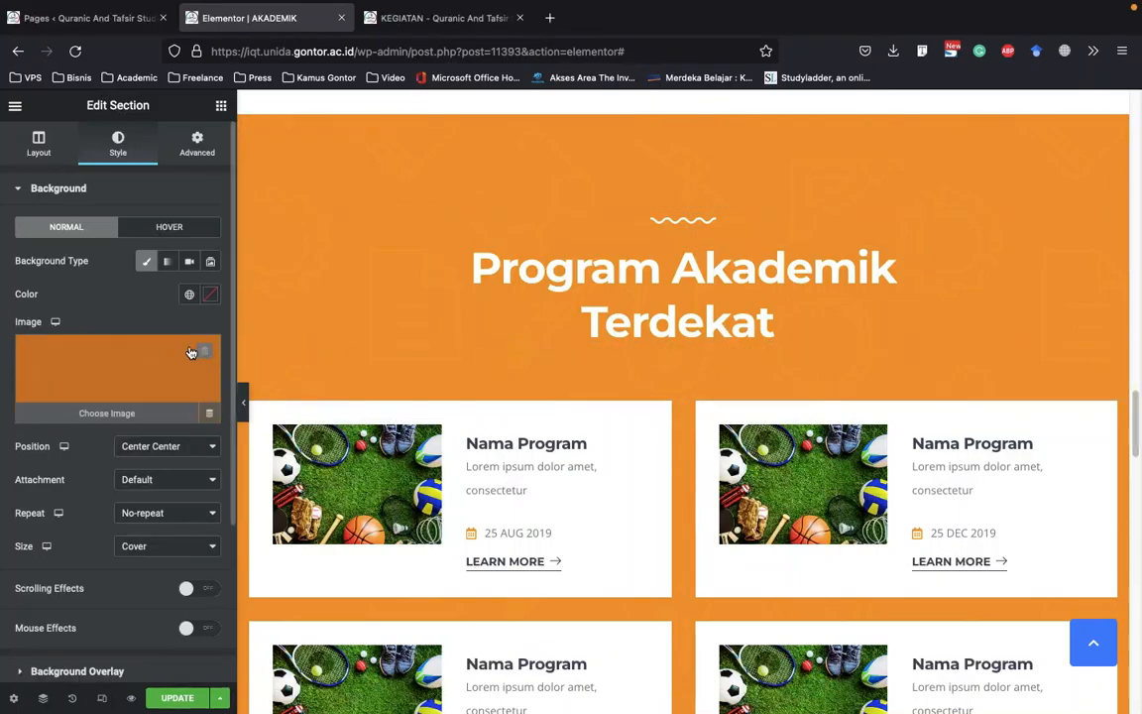
Remove the background image of the Program Akademik Terdekat heading section and set its background color to orange #FF7C14
{"action": "left_click", "coordinate": [199, 351]}
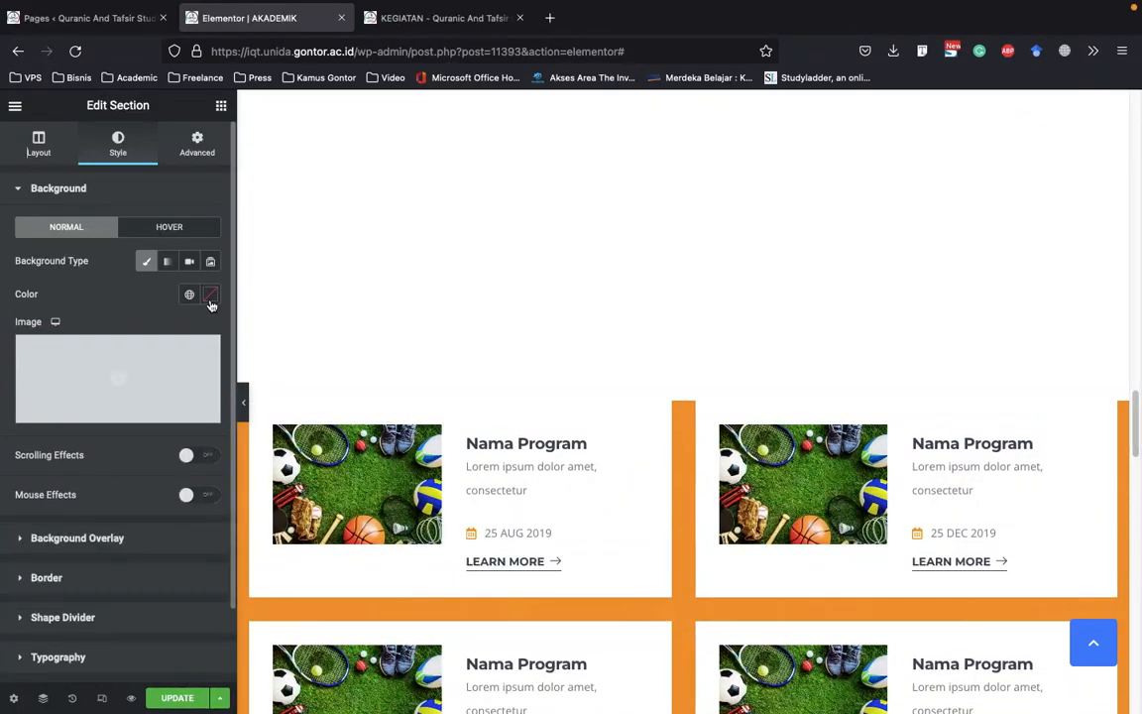
{"action": "left_click", "coordinate": [210, 301]}
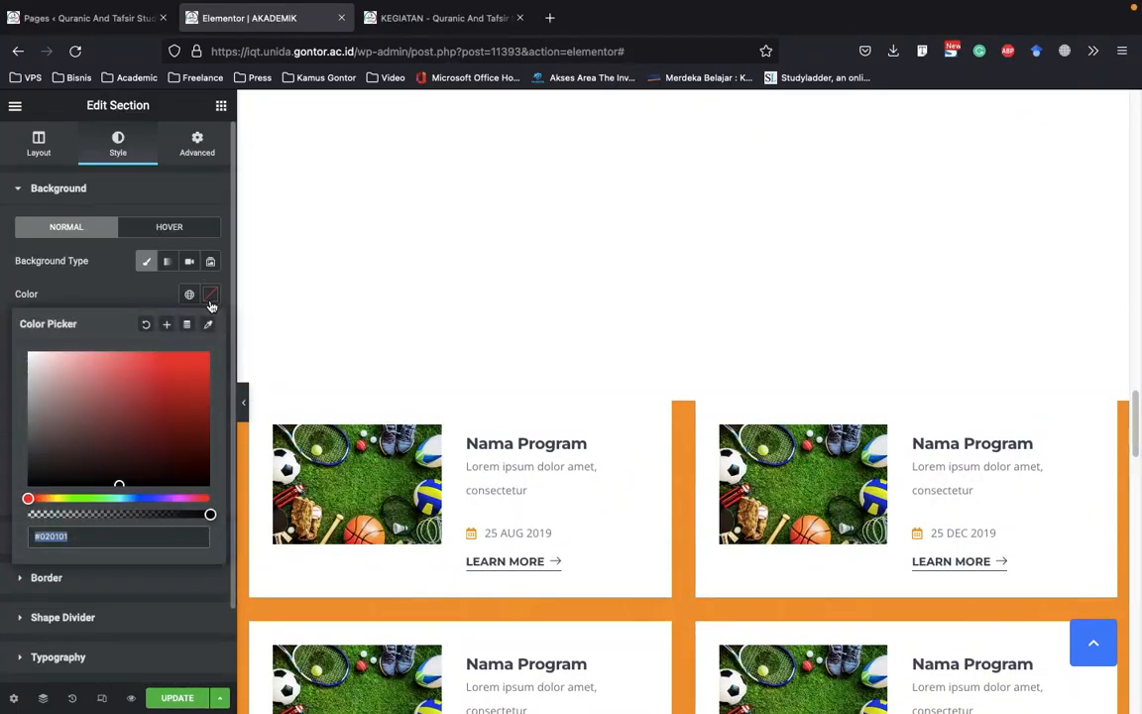
{"action": "left_click", "coordinate": [47, 498]}
{"action": "left_click", "coordinate": [155, 396]}
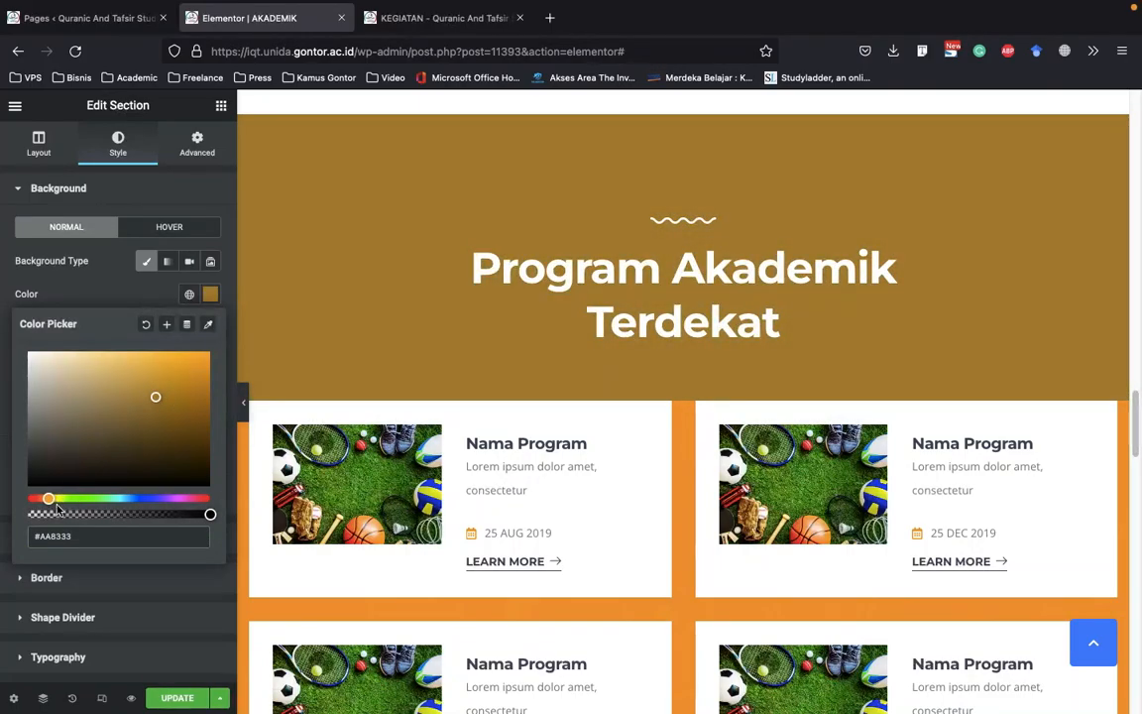
{"action": "mouse_move", "coordinate": [46, 498]}
{"action": "left_mouse_down"}
{"action": "mouse_move", "coordinate": [59, 499]}
{"action": "mouse_move", "coordinate": [41, 498]}
{"action": "left_mouse_up"}
{"action": "left_click", "coordinate": [206, 382]}
{"action": "left_click_drag", "start_coordinate": [193, 377], "coordinate": [200, 351]}
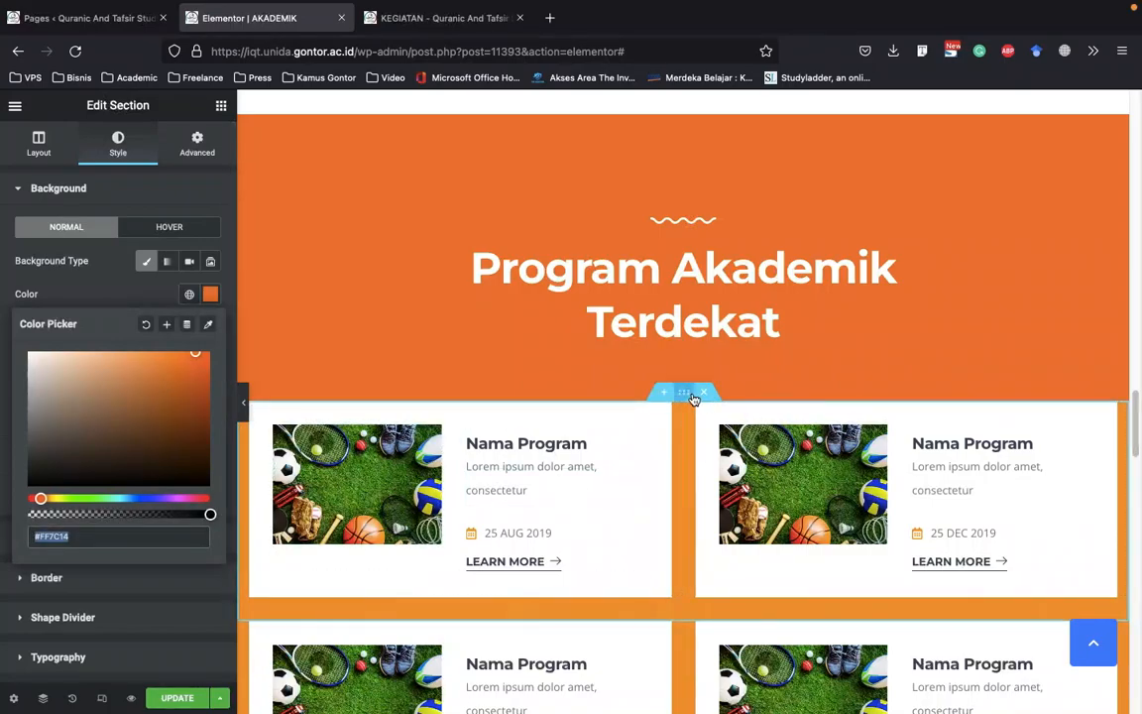
Replace the background image of the first program card row's section with the solid color #FF7C14
{"action": "right_click", "coordinate": [691, 397]}
{"action": "left_click", "coordinate": [704, 408]}
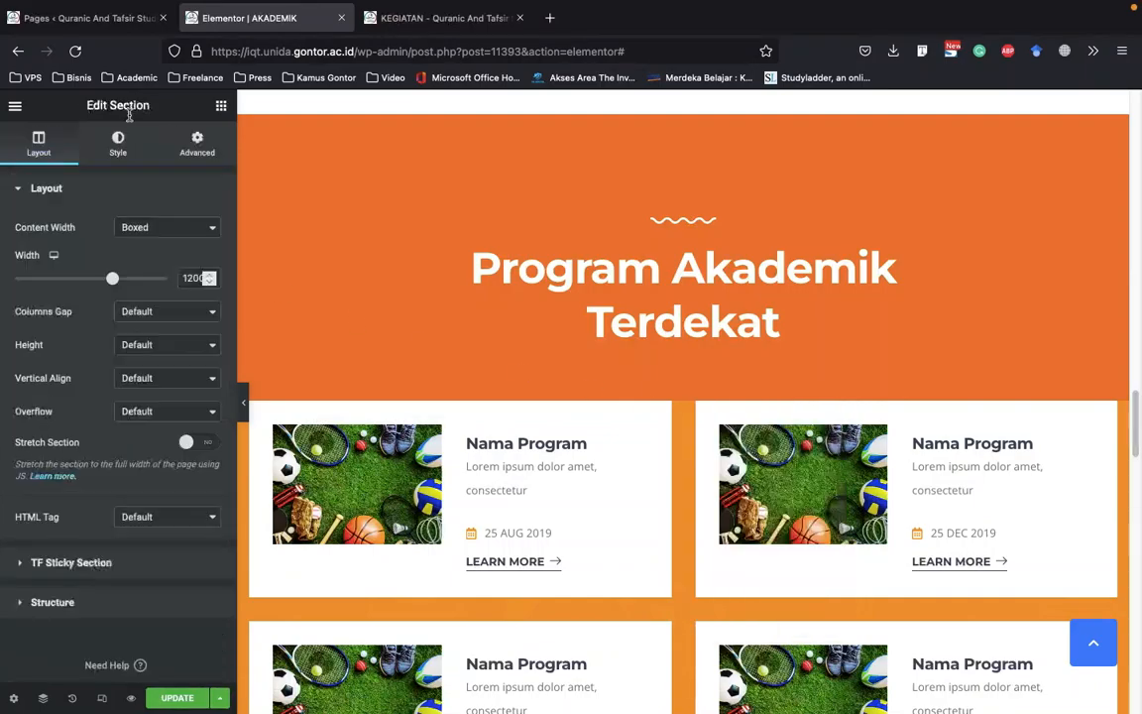
{"action": "left_click", "coordinate": [118, 145]}
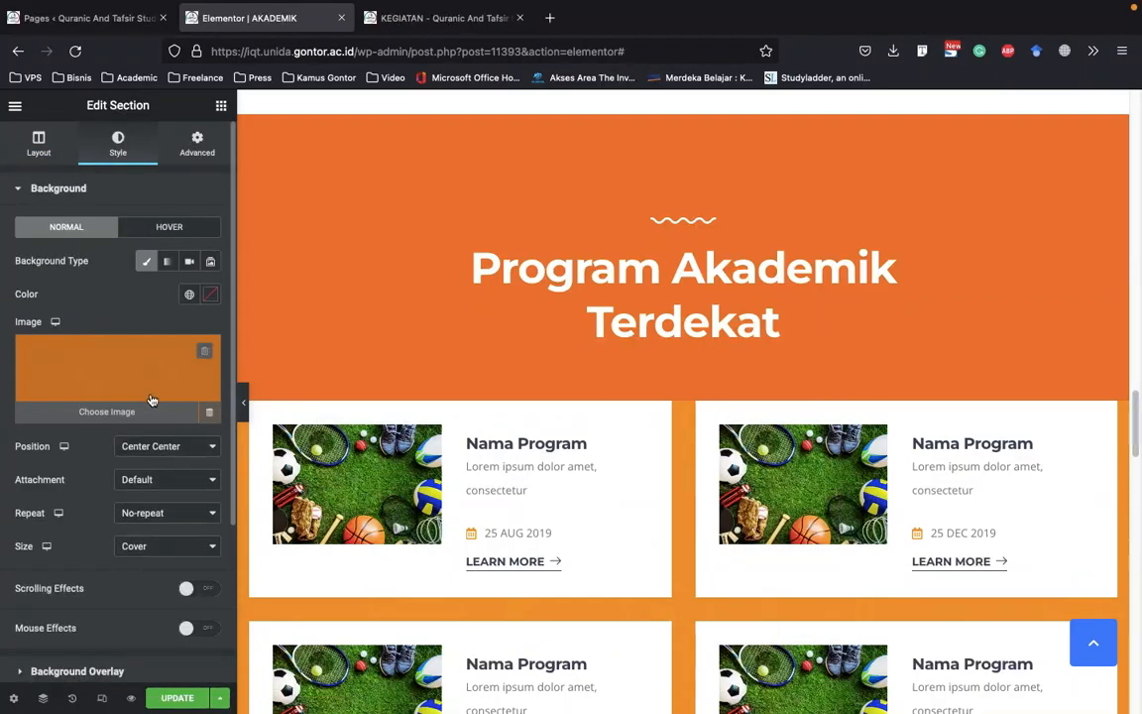
{"action": "left_click", "coordinate": [204, 351]}
{"action": "left_click", "coordinate": [210, 294]}
{"action": "left_click", "coordinate": [119, 484]}
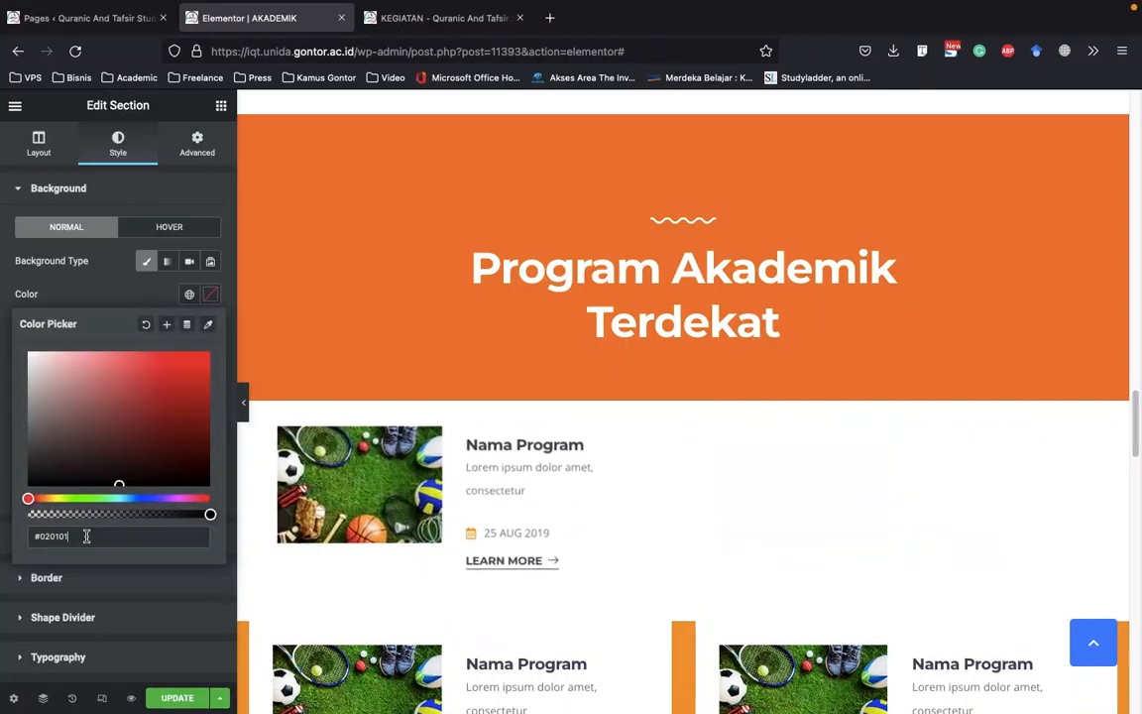
{"action": "triple_click", "coordinate": [86, 536]}
{"action": "type", "text": "#FF7C14"}
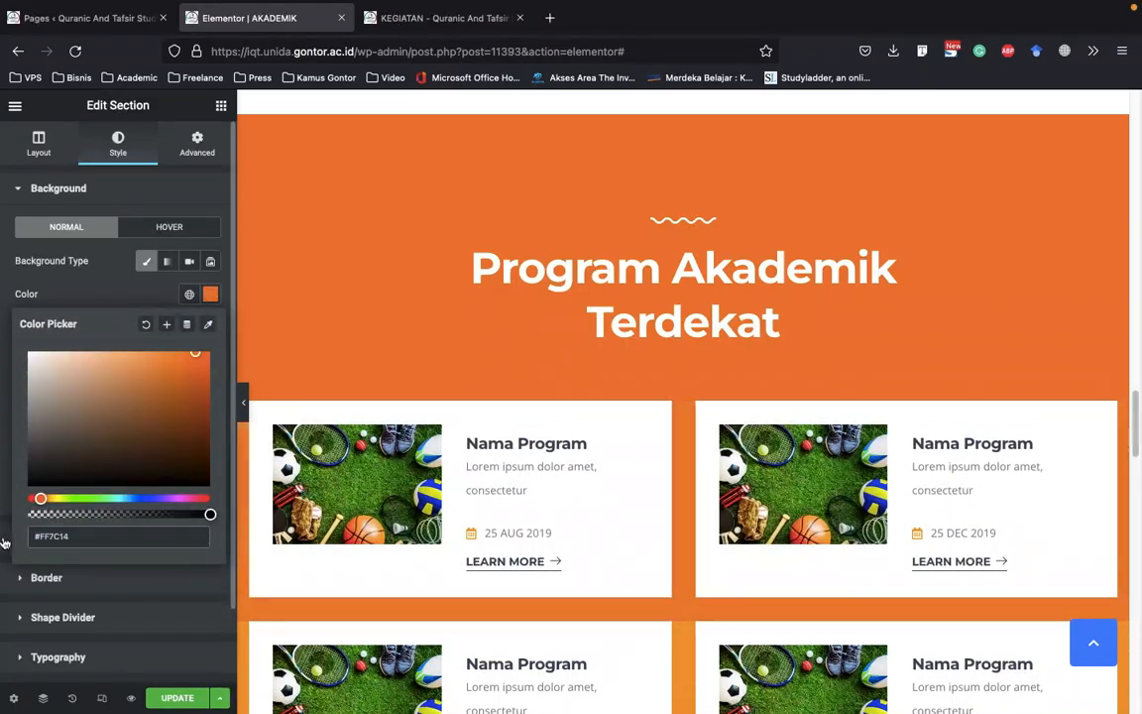
Set the second program card row's section background color to #FF7C14 and delete its background image
{"action": "scroll", "coordinate": [640, 382], "scroll_direction": "down", "scroll_amount": 5}
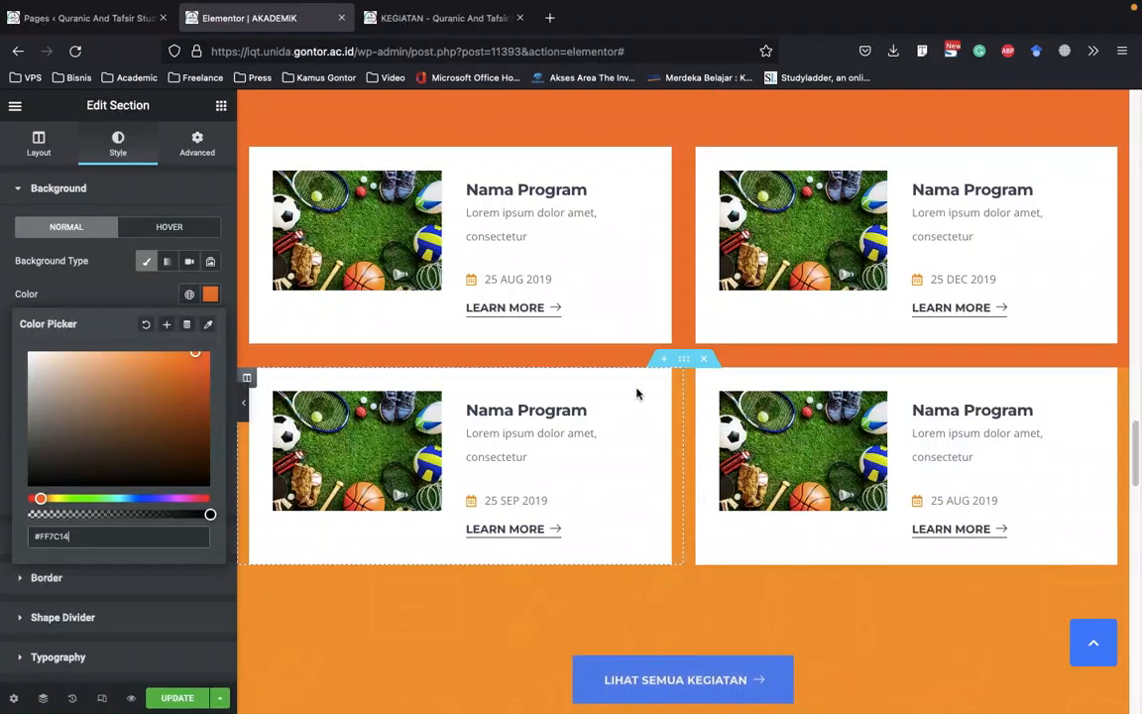
{"action": "right_click", "coordinate": [685, 363]}
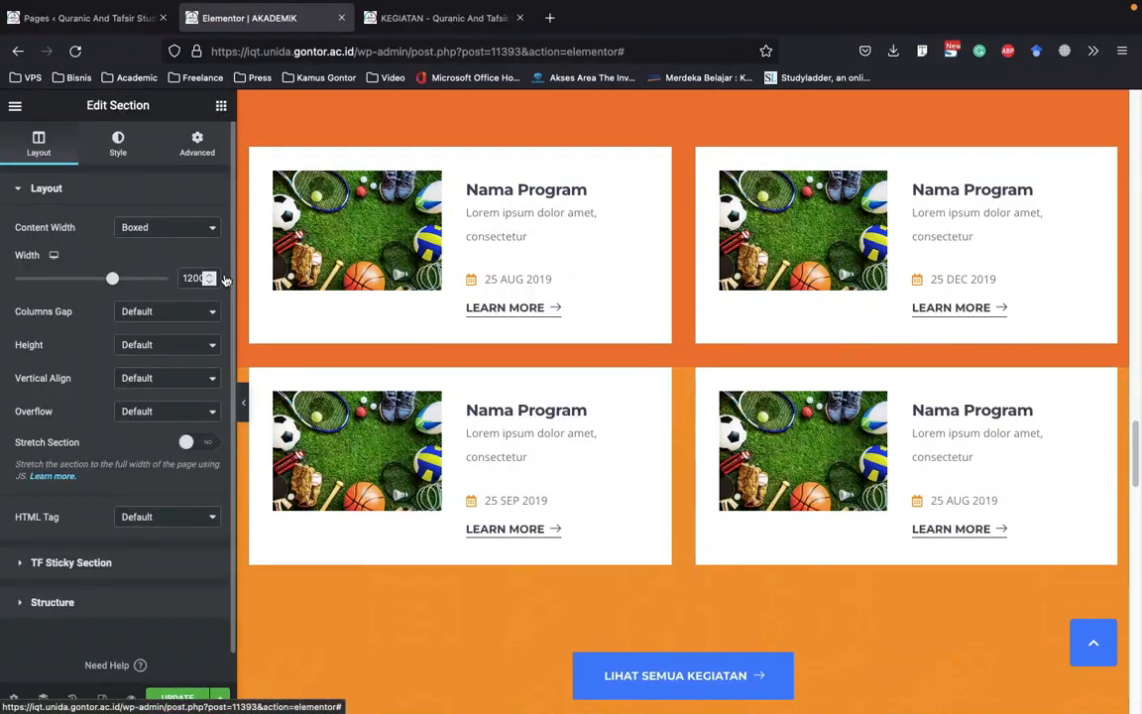
{"action": "left_click", "coordinate": [118, 144]}
{"action": "left_click", "coordinate": [211, 298]}
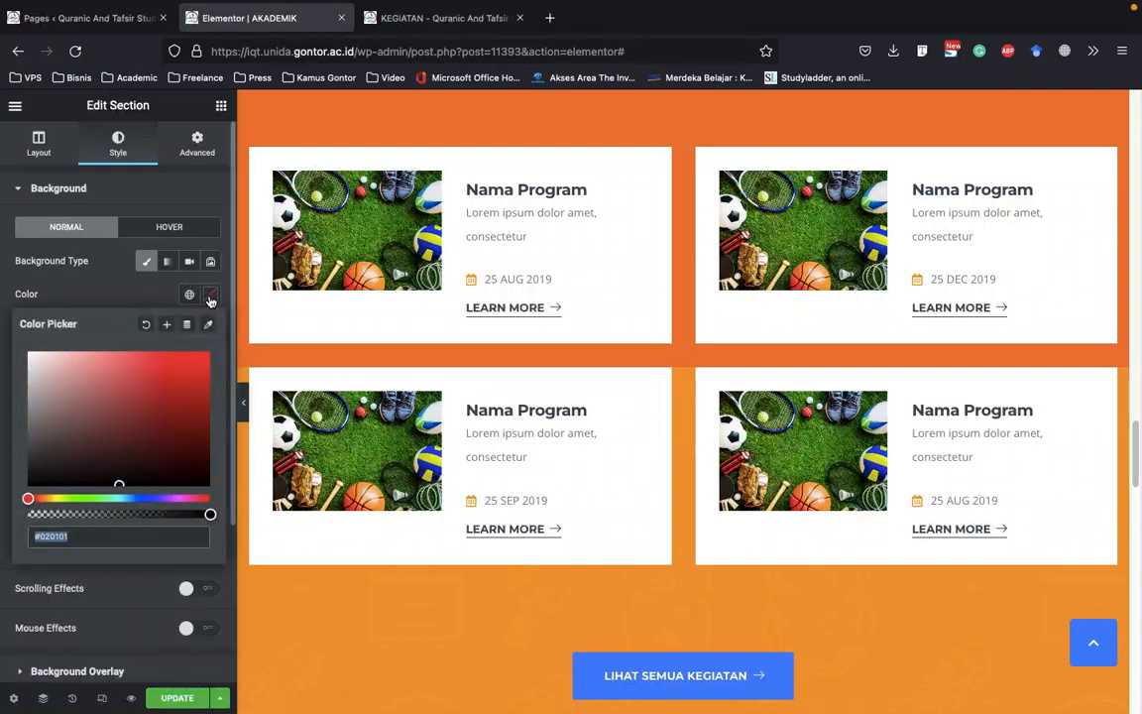
{"action": "key", "text": "ctrl+v"}
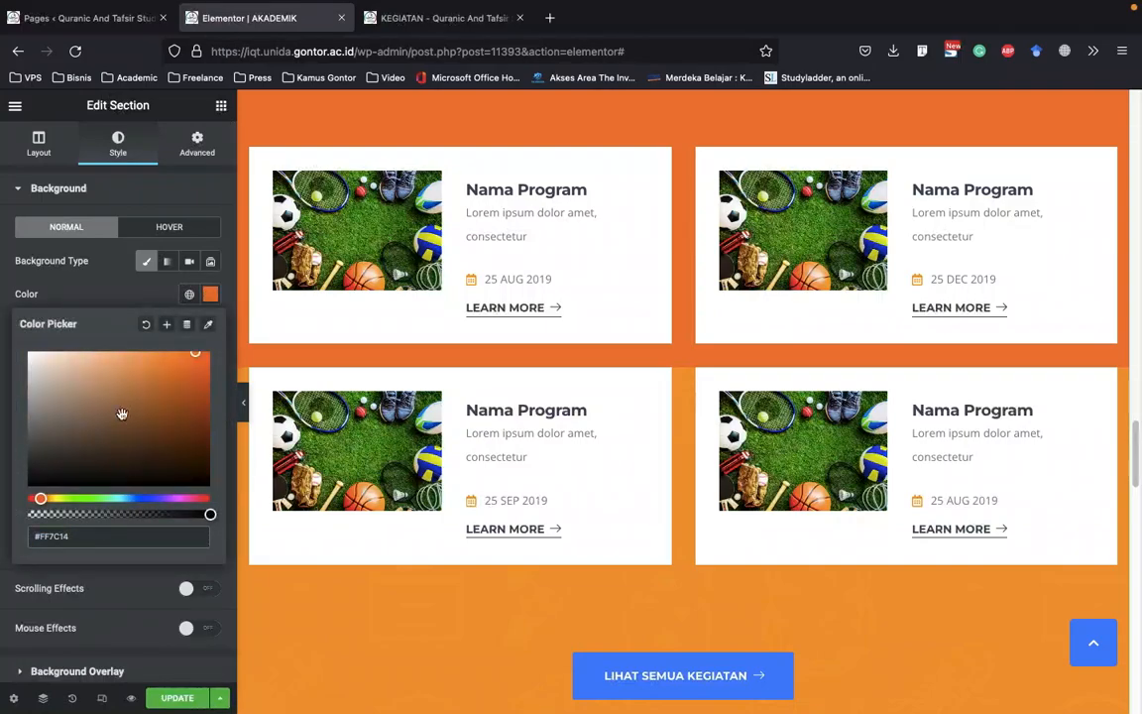
{"action": "left_click", "coordinate": [143, 286]}
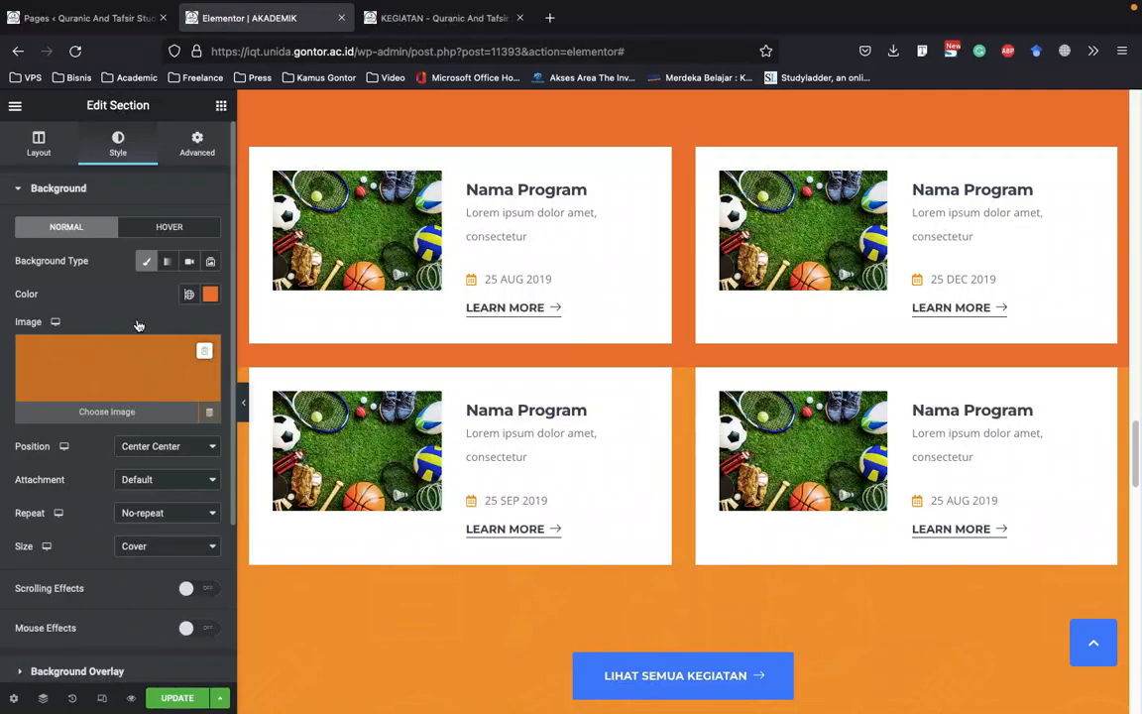
Remove the background image behind the LIHAT SEMUA KEGIATAN button and set that section's background color to #FF7C14
{"action": "scroll", "coordinate": [570, 390], "scroll_direction": "down", "scroll_amount": 4}
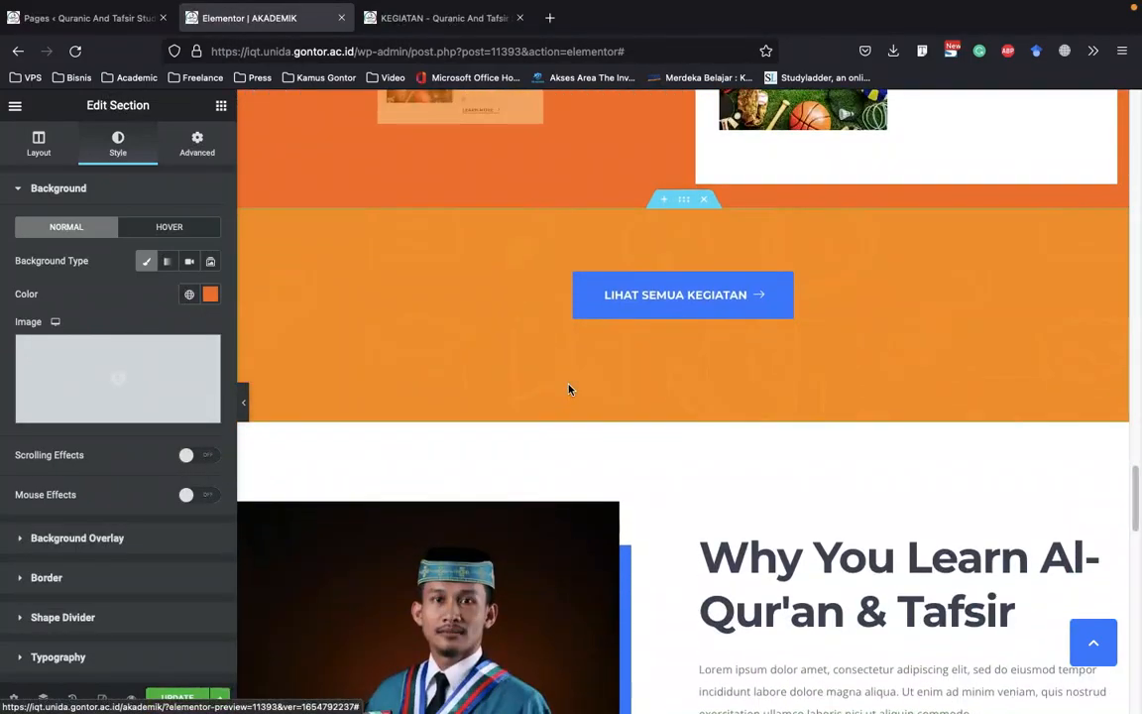
{"action": "scroll", "coordinate": [599, 326], "scroll_direction": "up", "scroll_amount": 1}
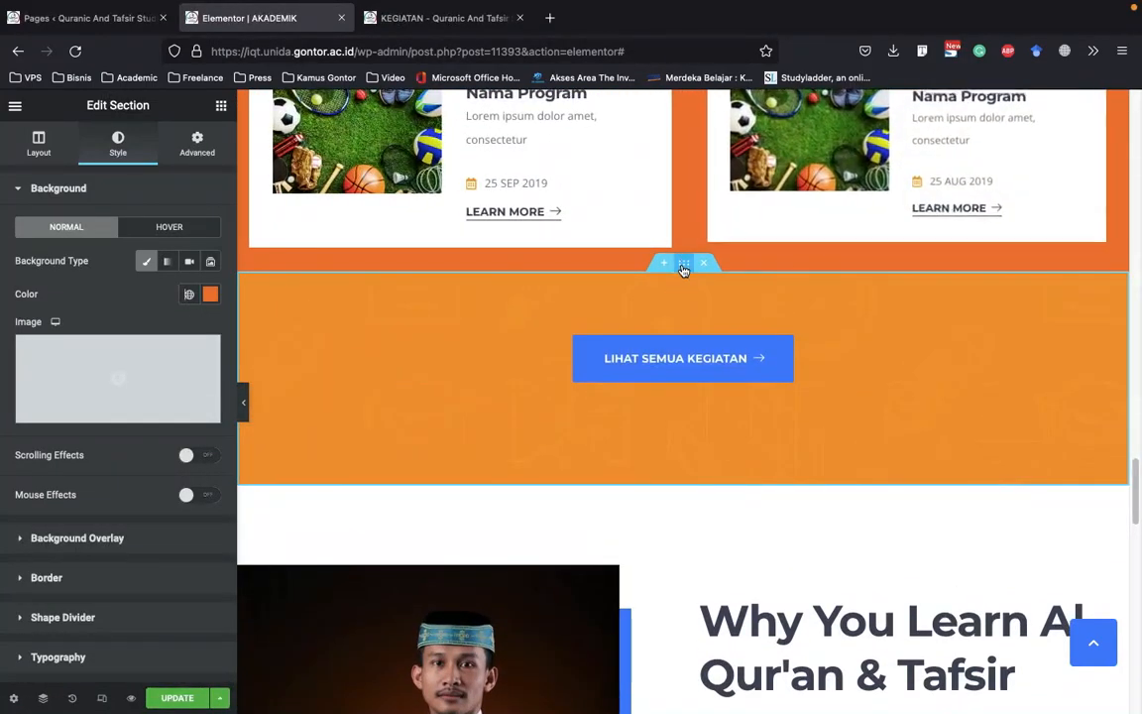
{"action": "right_click", "coordinate": [683, 270]}
{"action": "left_click", "coordinate": [734, 283]}
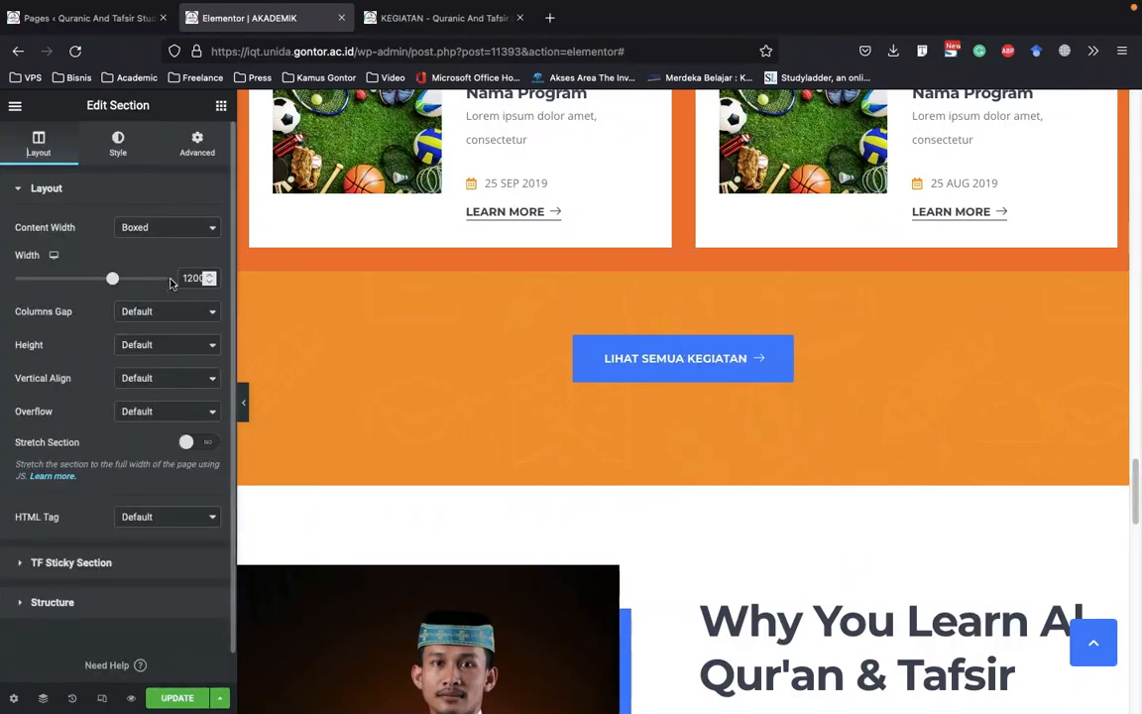
{"action": "left_click", "coordinate": [118, 144]}
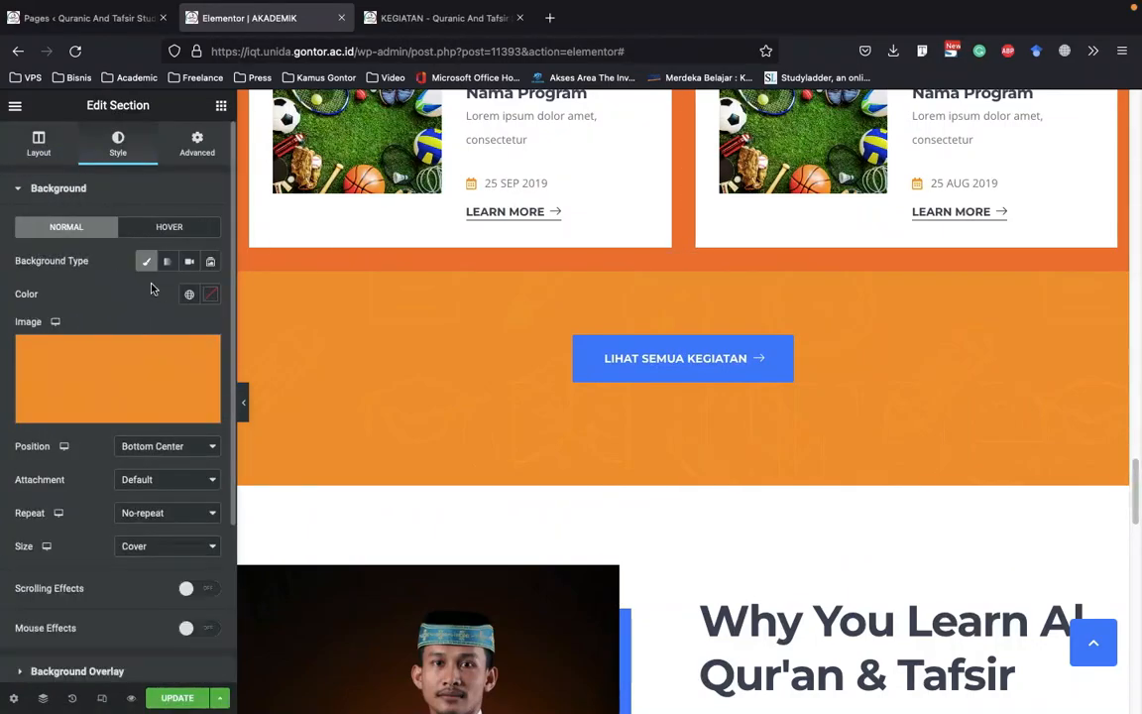
{"action": "left_click", "coordinate": [203, 353]}
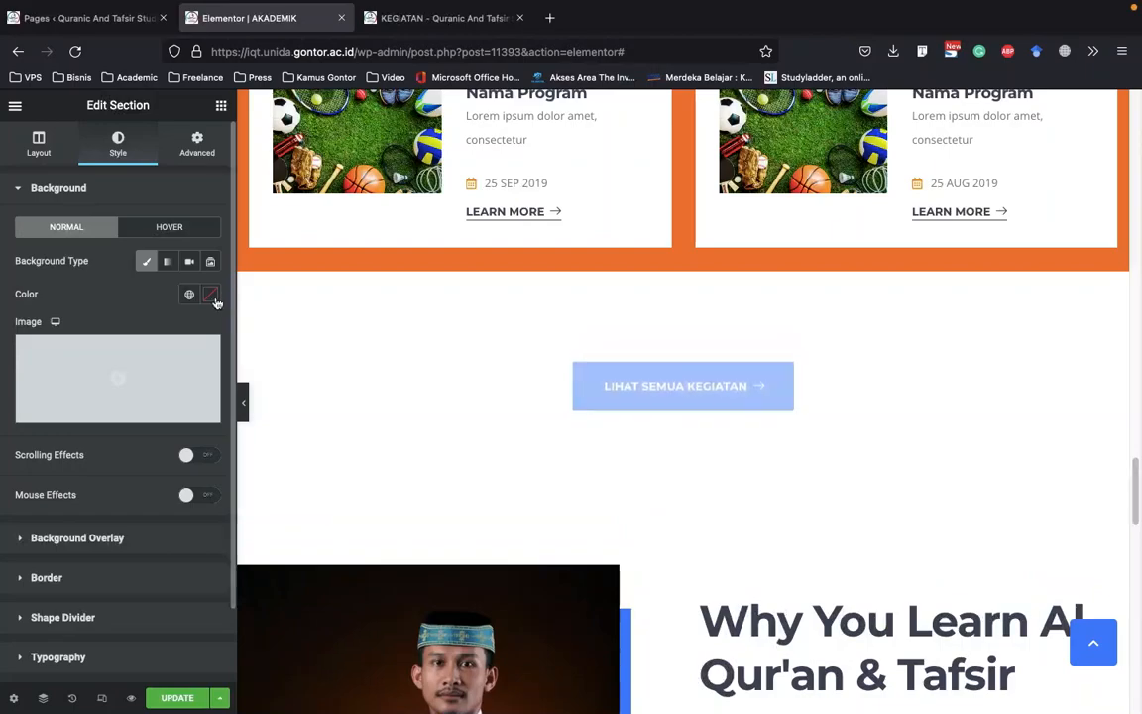
{"action": "left_click", "coordinate": [210, 294]}
{"action": "left_click", "coordinate": [144, 537]}
{"action": "type", "text": "#FF7C14"}
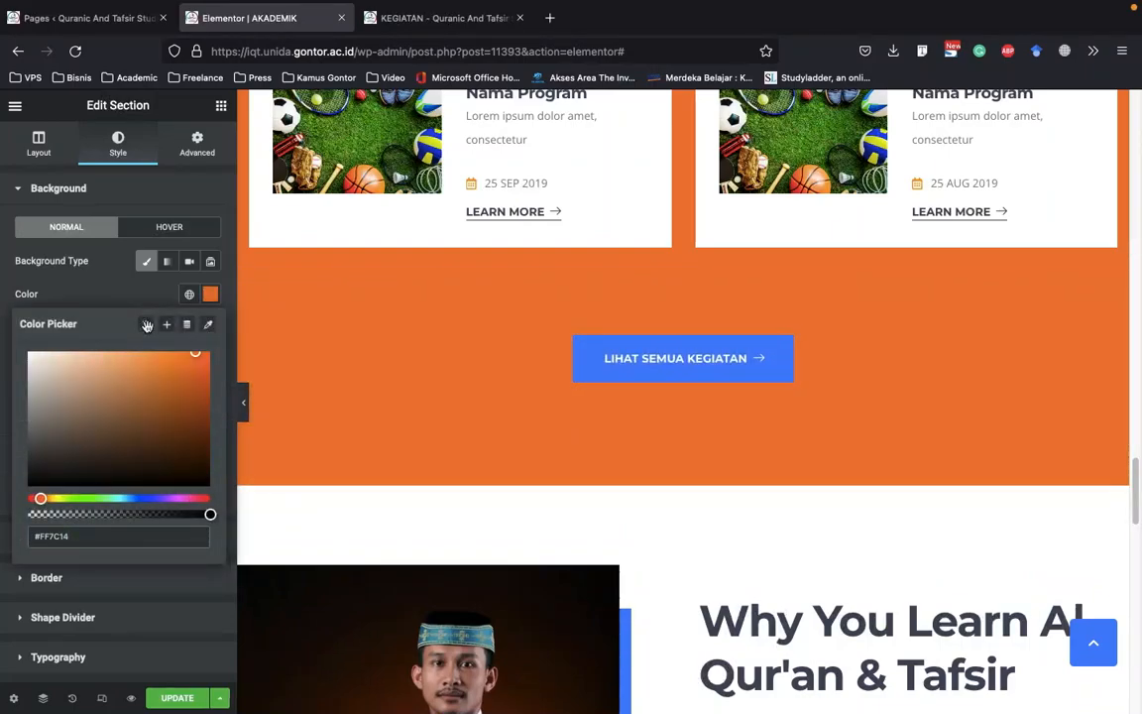
{"action": "left_click", "coordinate": [125, 300]}
Look over the recolored program sections and open the image settings of the graduate photo beside Why You Learn Al-Qur'an & Tafsir
{"action": "scroll", "coordinate": [849, 362], "scroll_direction": "up", "scroll_amount": 6}
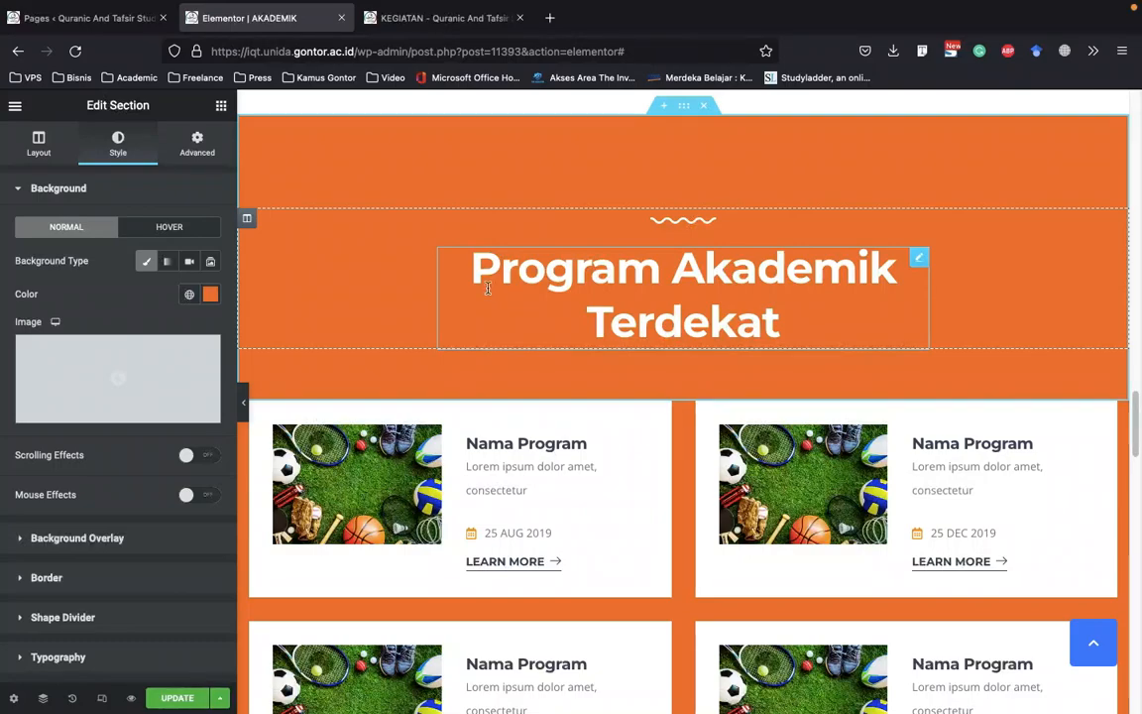
{"action": "scroll", "coordinate": [533, 263], "scroll_direction": "down", "scroll_amount": 5}
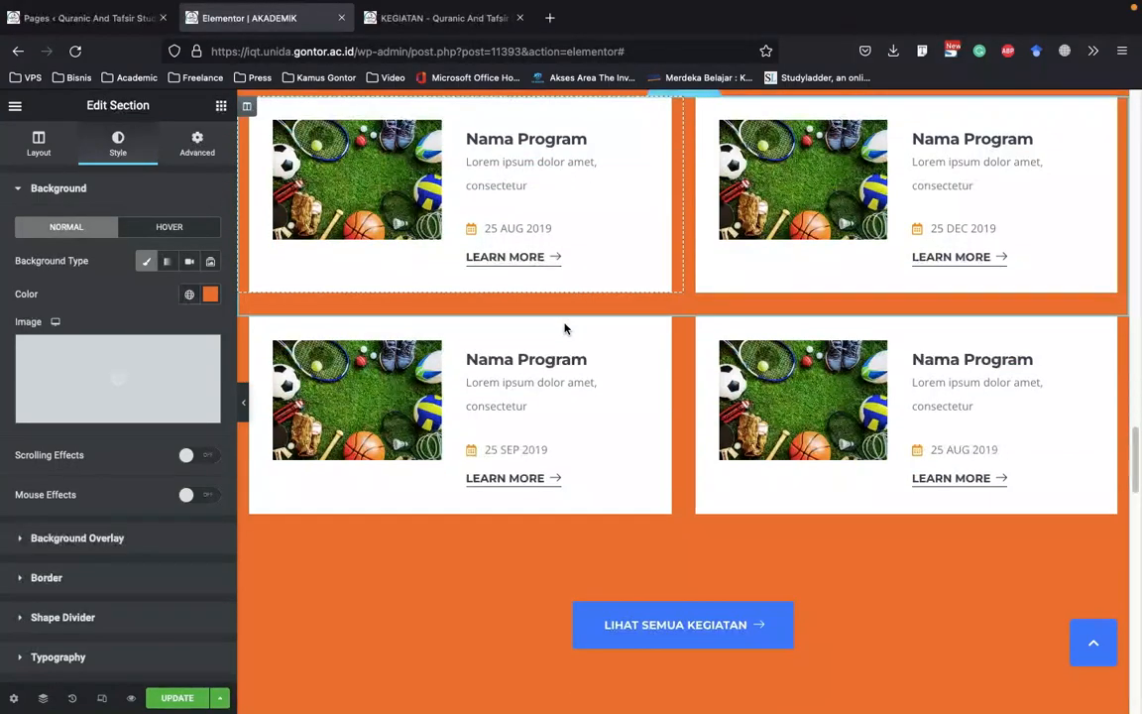
{"action": "scroll", "coordinate": [694, 367], "scroll_direction": "down", "scroll_amount": 1}
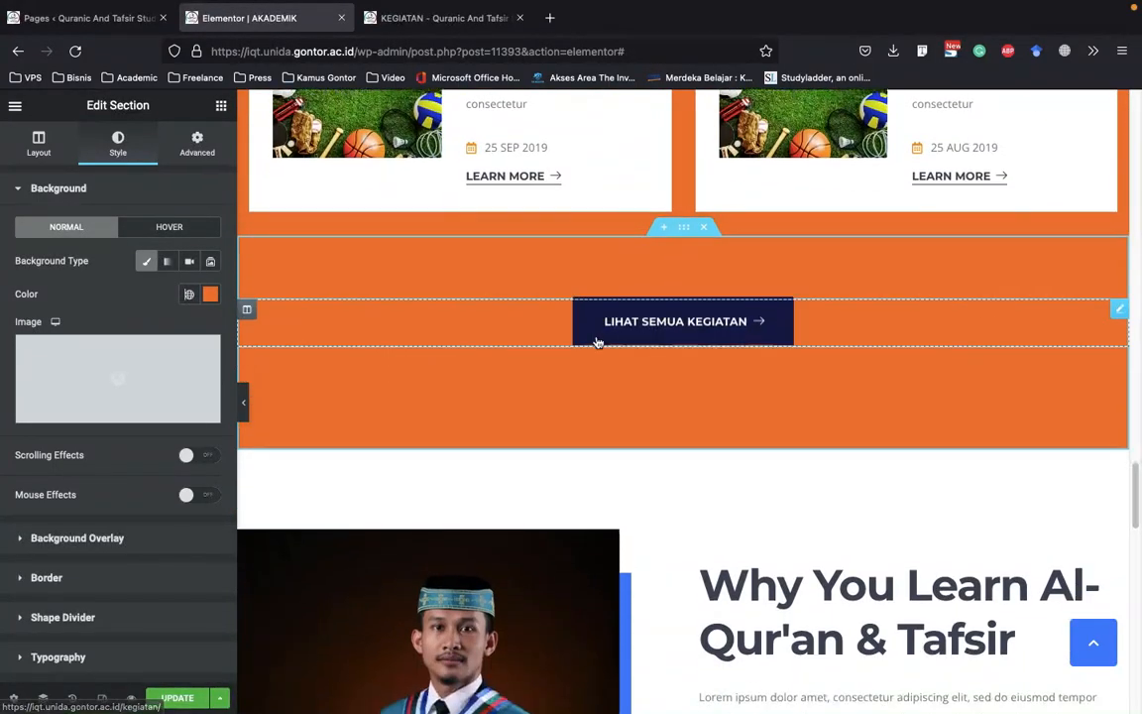
{"action": "scroll", "coordinate": [490, 337], "scroll_direction": "down", "scroll_amount": 4}
{"action": "scroll", "coordinate": [446, 322], "scroll_direction": "down", "scroll_amount": 2}
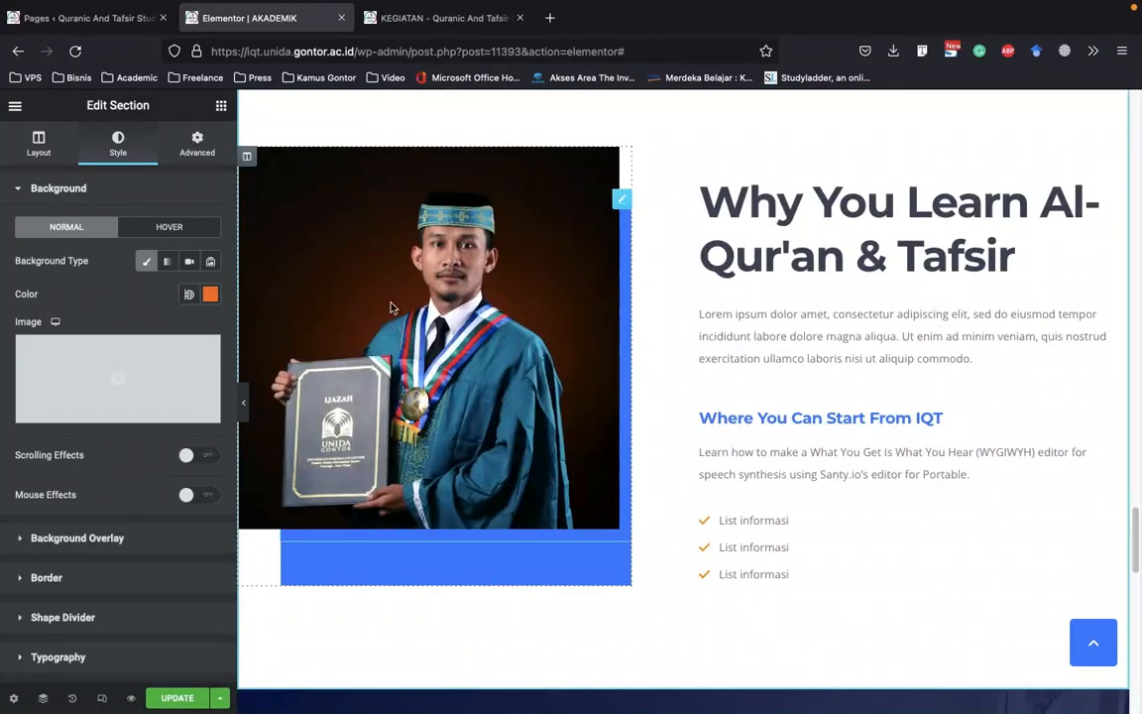
{"action": "left_click", "coordinate": [459, 208]}
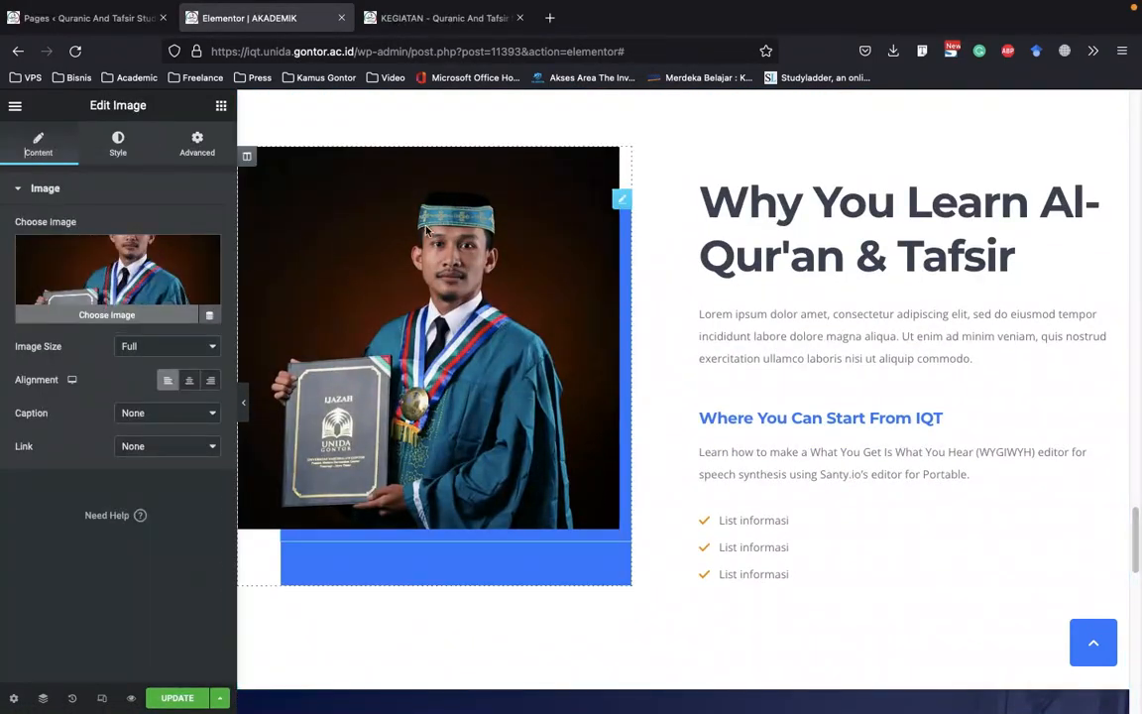
View the background style settings of the graduate photo's column and the text settings of the paragraph under Why You Learn Al-Qur'an & Tafsir
{"action": "right_click", "coordinate": [496, 583]}
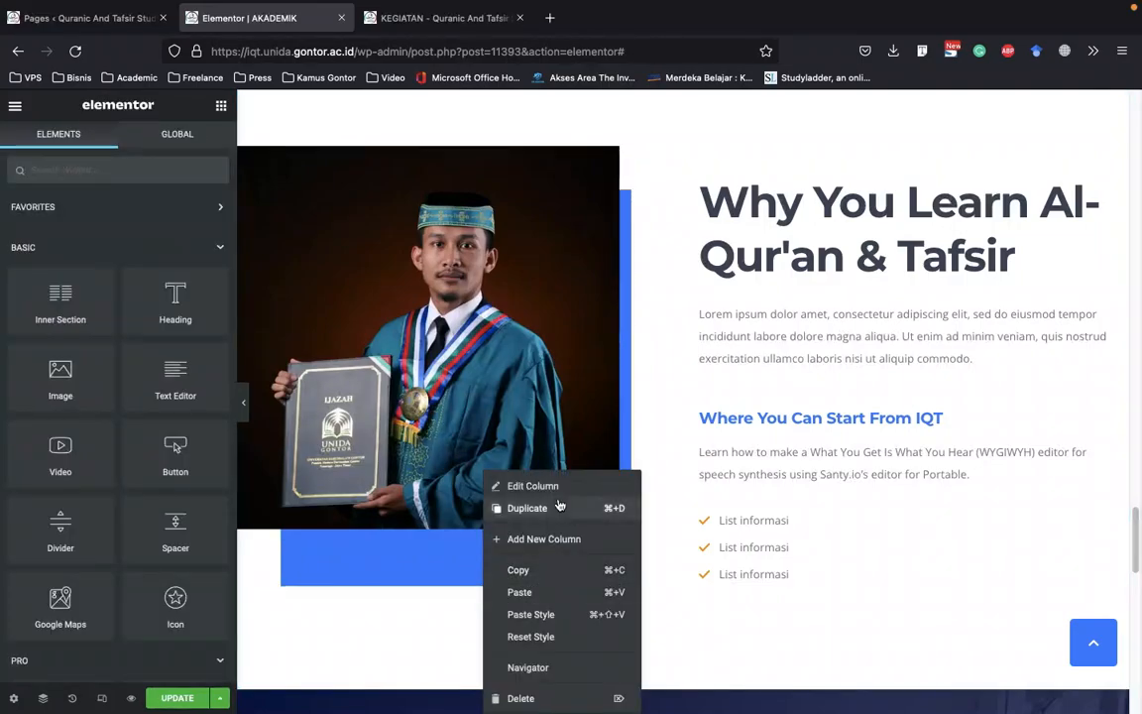
{"action": "left_click", "coordinate": [558, 484]}
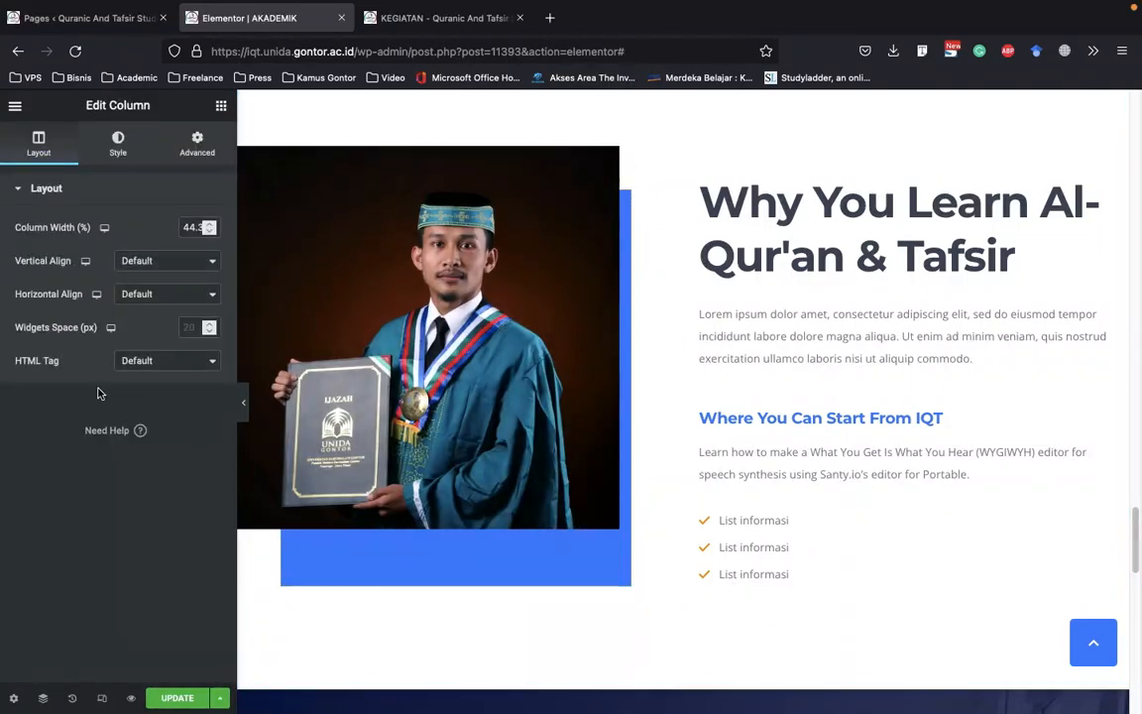
{"action": "left_click", "coordinate": [118, 144]}
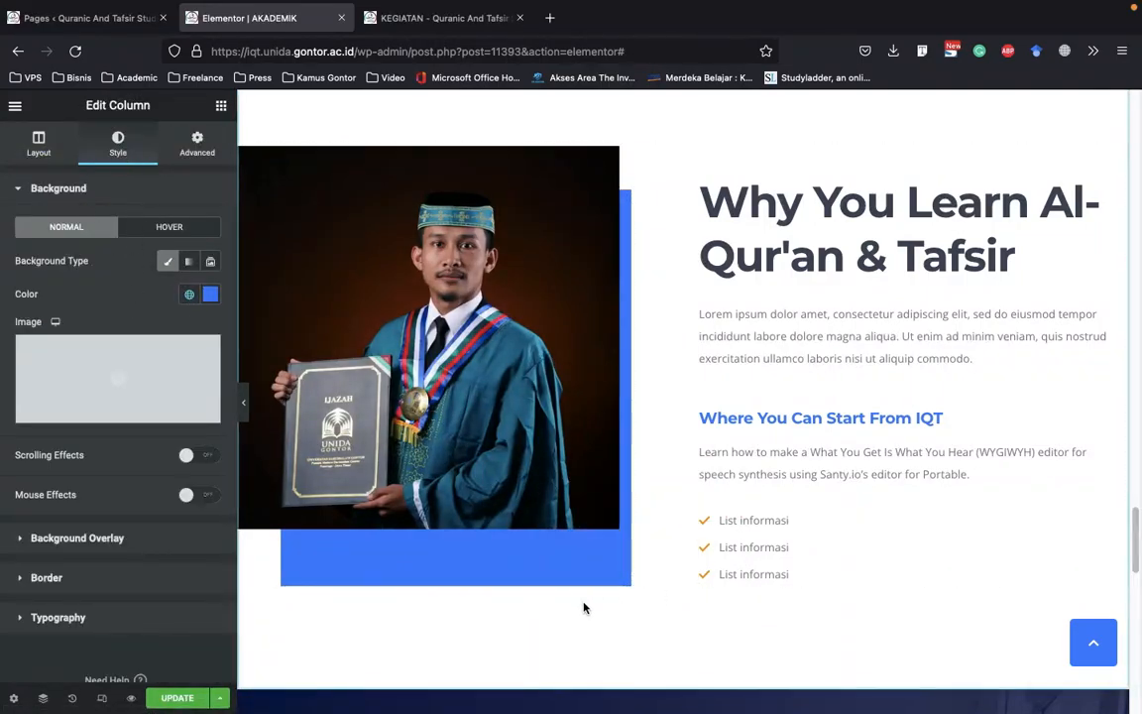
{"action": "right_click", "coordinate": [571, 566]}
{"action": "left_click", "coordinate": [898, 354]}
Change the first gradient color of the campus tour video section's background overlay to a slightly brighter, more saturated blue
{"action": "scroll", "coordinate": [918, 418], "scroll_direction": "down", "scroll_amount": 7}
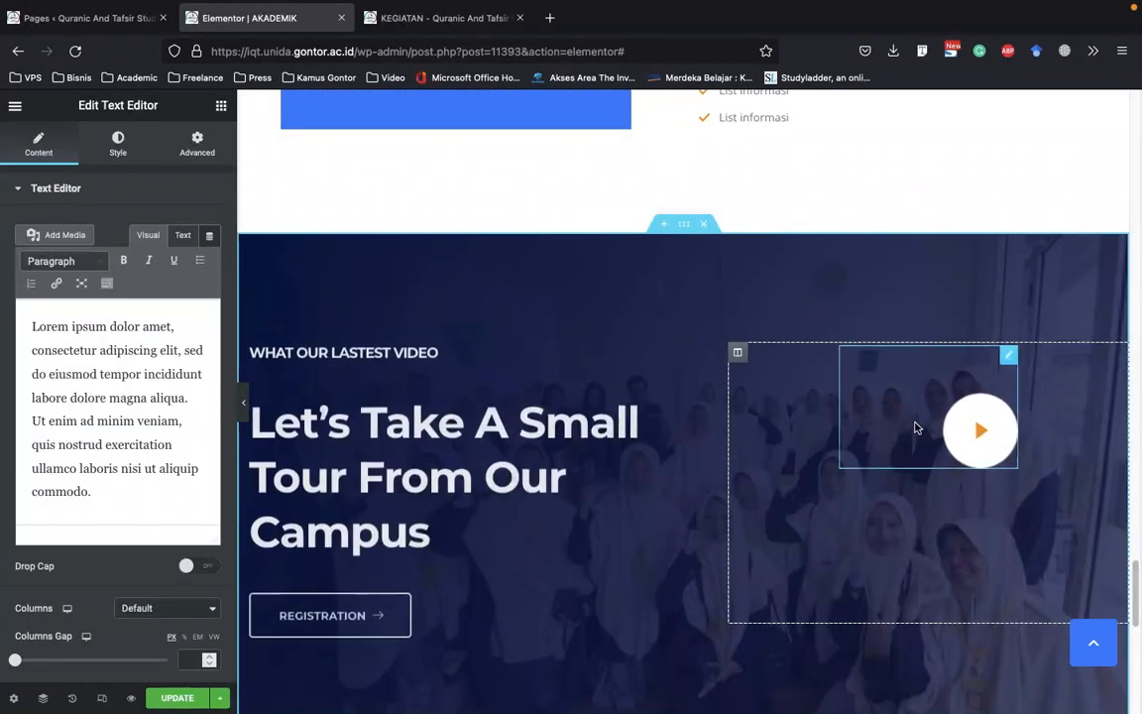
{"action": "scroll", "coordinate": [582, 427], "scroll_direction": "up", "scroll_amount": 15}
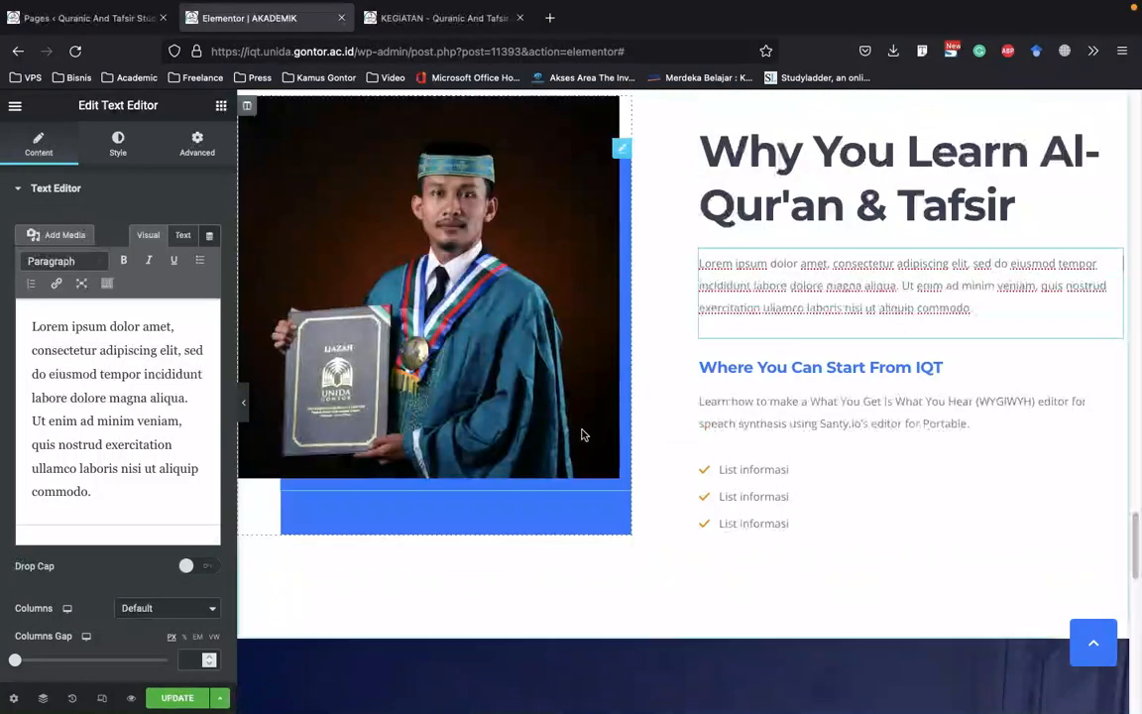
{"action": "scroll", "coordinate": [581, 433], "scroll_direction": "down", "scroll_amount": 10}
{"action": "scroll", "coordinate": [587, 441], "scroll_direction": "down", "scroll_amount": 1}
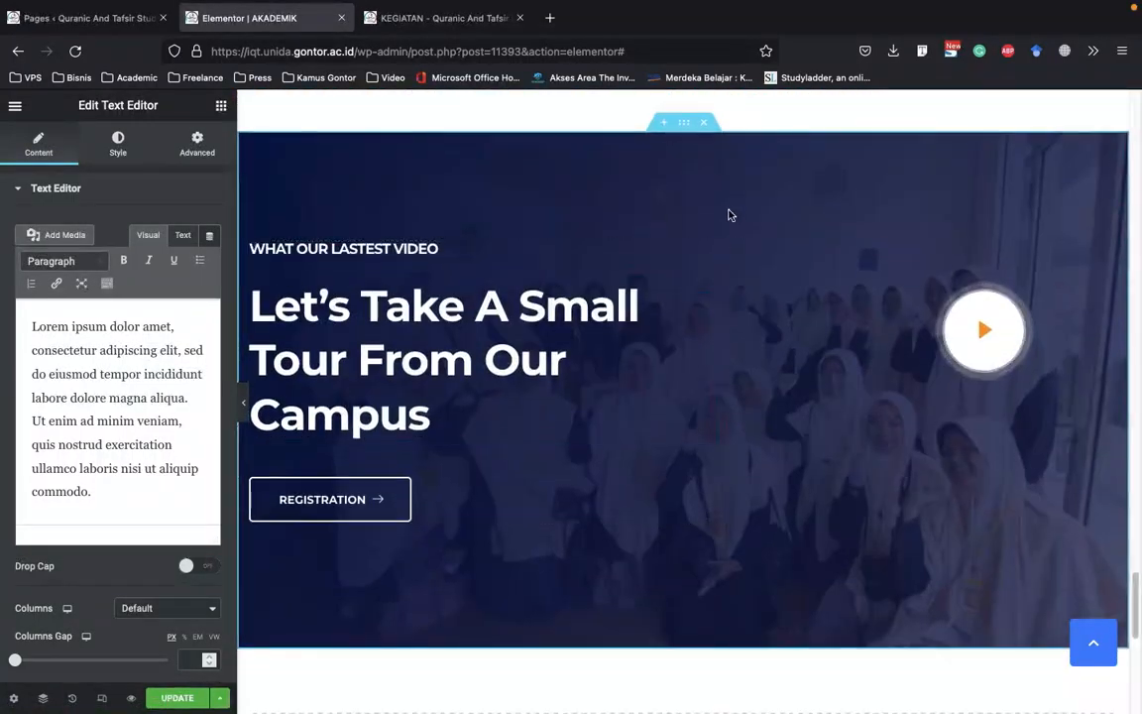
{"action": "right_click", "coordinate": [734, 147]}
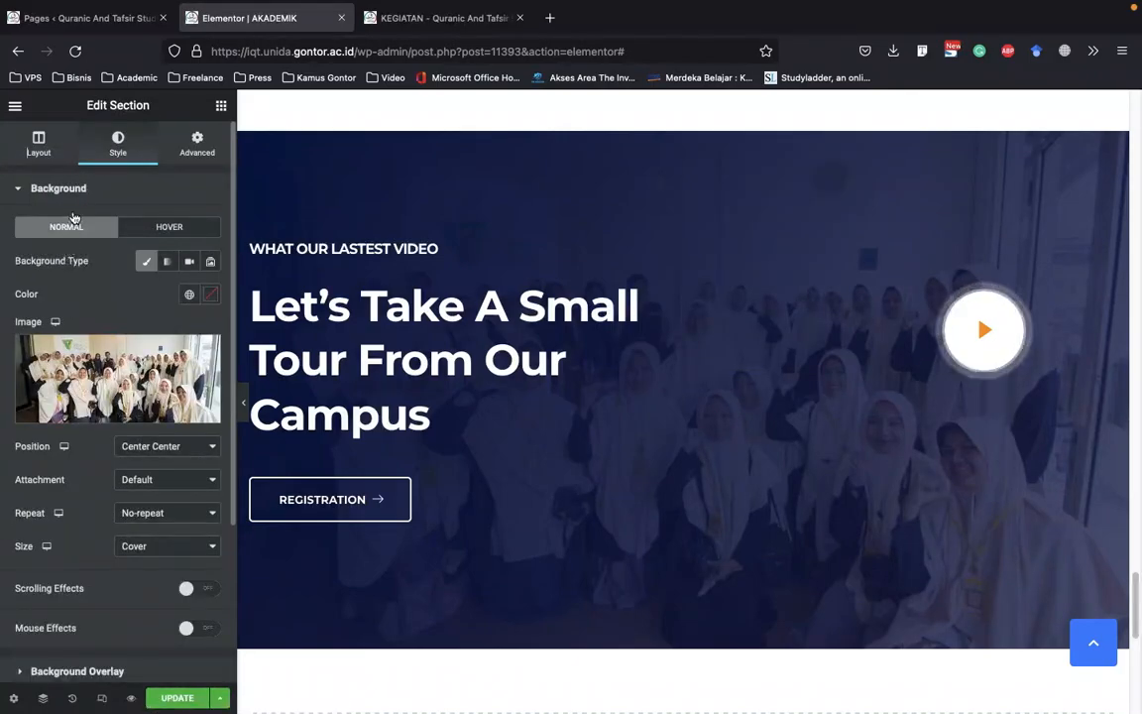
{"action": "left_click", "coordinate": [83, 191]}
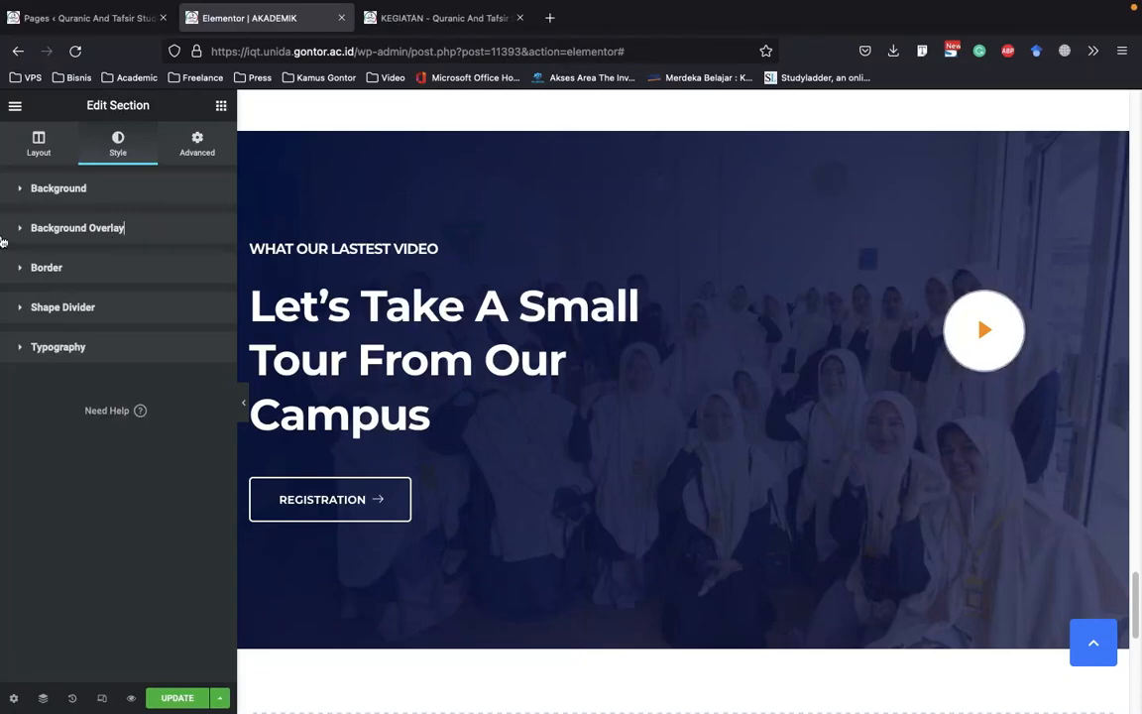
{"action": "left_click", "coordinate": [78, 228]}
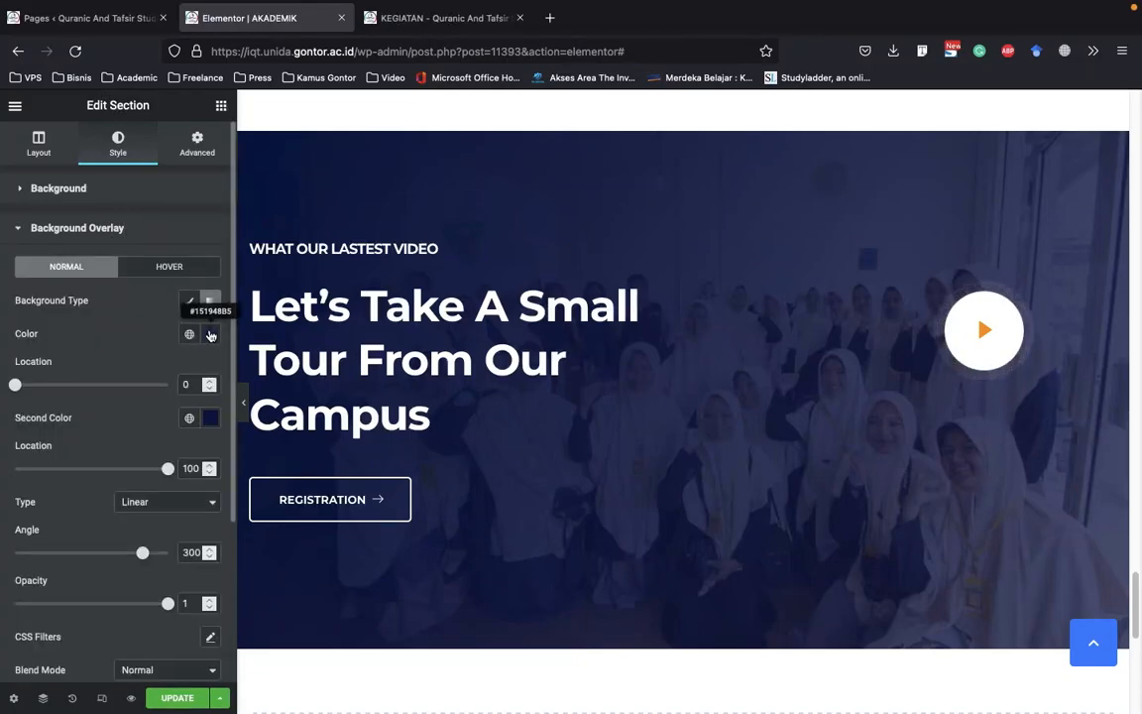
{"action": "left_click", "coordinate": [210, 333]}
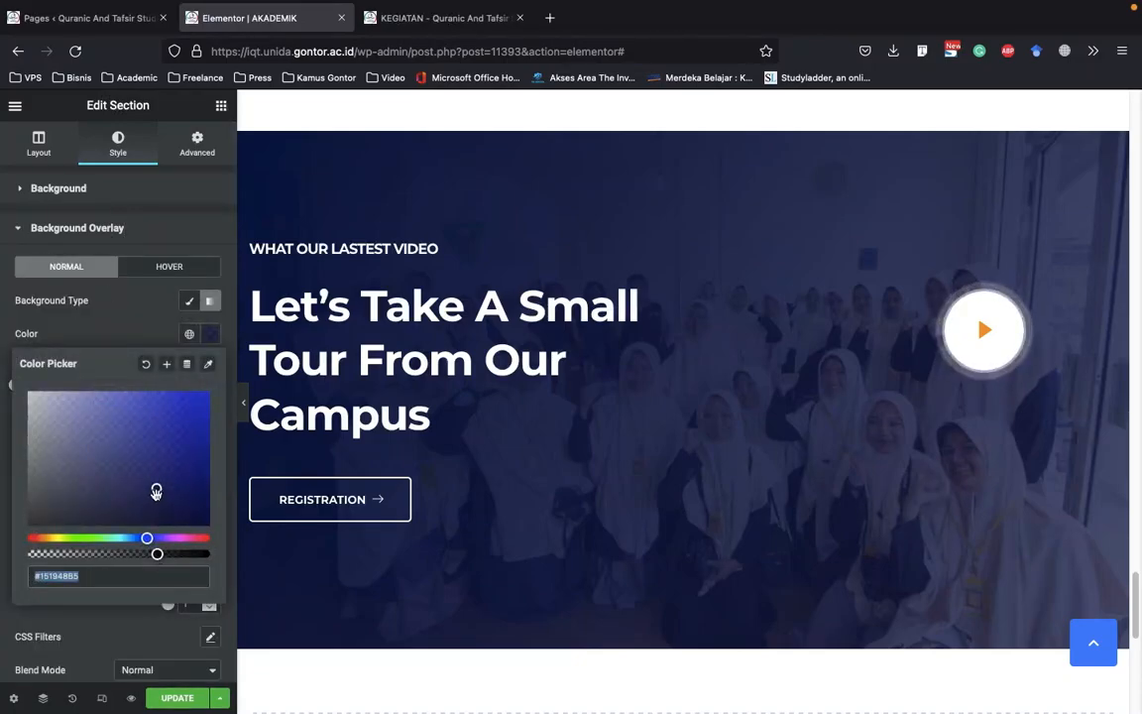
{"action": "mouse_move", "coordinate": [157, 491]}
{"action": "left_mouse_down"}
{"action": "mouse_move", "coordinate": [205, 490]}
{"action": "mouse_move", "coordinate": [56, 461]}
{"action": "mouse_move", "coordinate": [171, 482]}
{"action": "left_mouse_up"}
{"action": "left_click", "coordinate": [144, 337]}
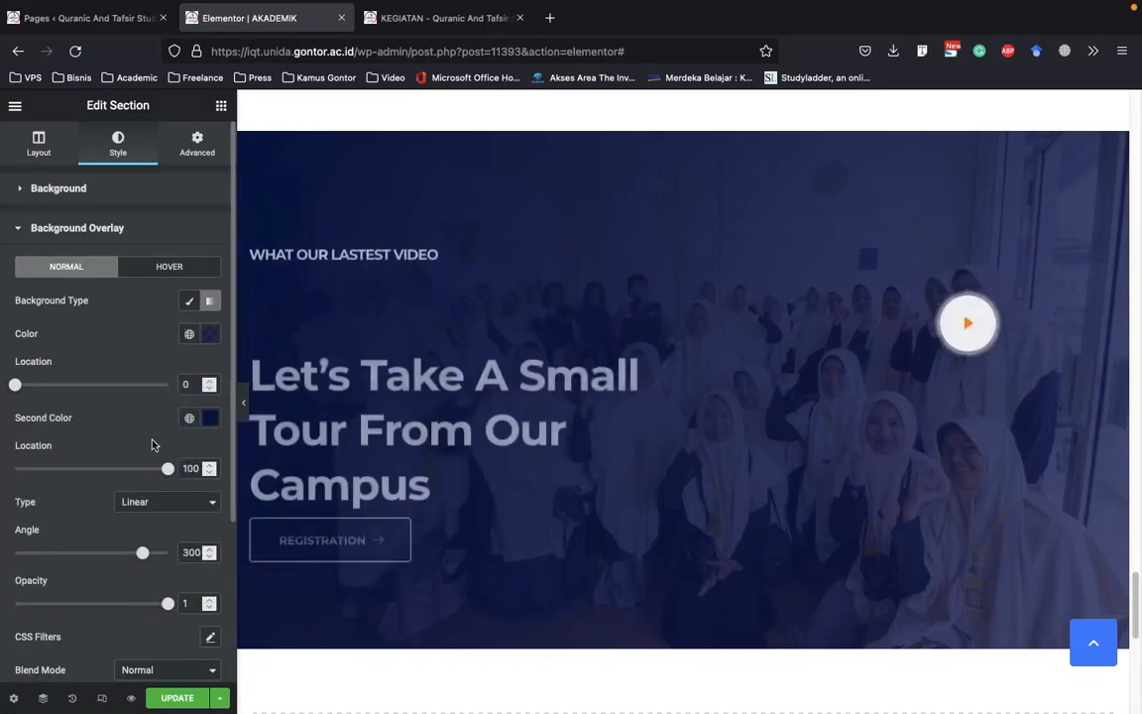
Open the content settings of the REGISTRATION button in the campus tour section and save the updated AKADEMIK page
{"action": "scroll", "coordinate": [148, 438], "scroll_direction": "down", "scroll_amount": 2}
{"action": "scroll", "coordinate": [518, 420], "scroll_direction": "down", "scroll_amount": 3}
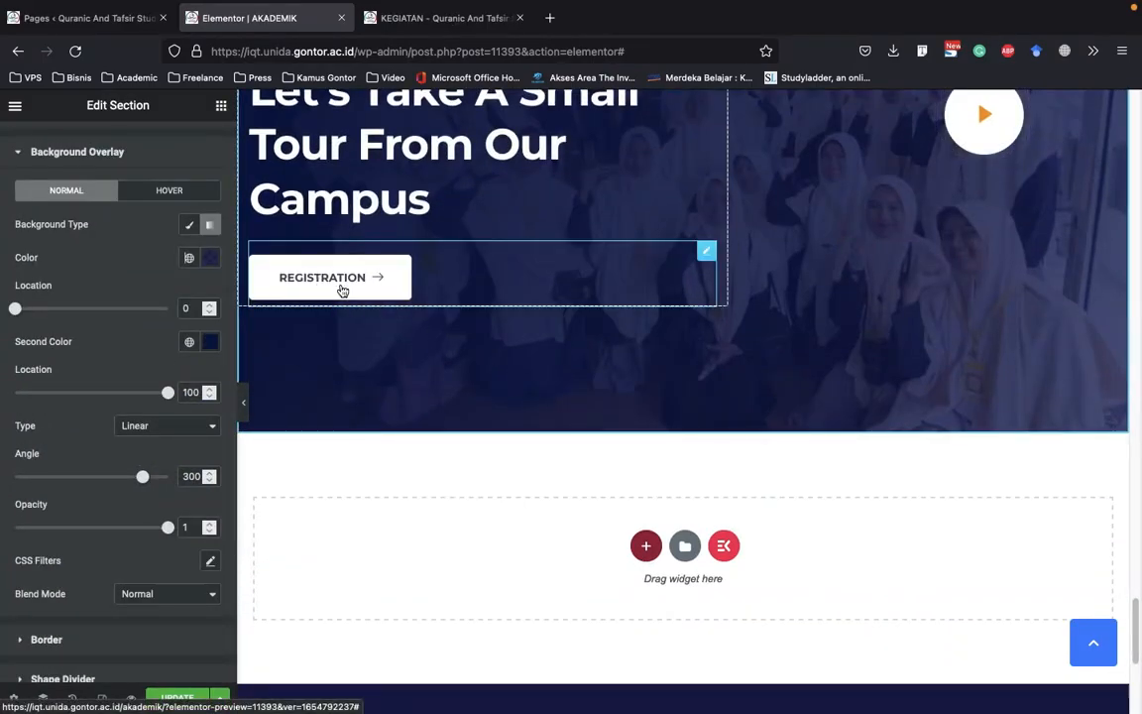
{"action": "left_click", "coordinate": [337, 287]}
{"action": "left_click", "coordinate": [171, 697]}
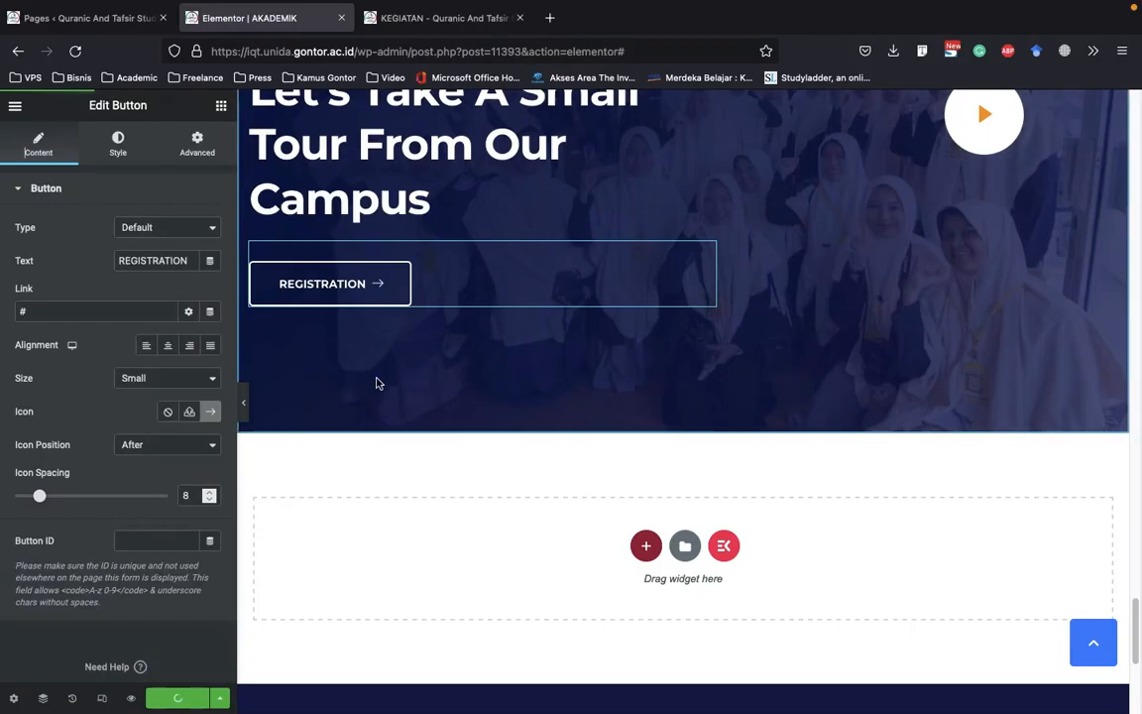
Look over the live KEGIATAN page and its event cards, and close the AKADEMIK page editor
{"action": "left_click", "coordinate": [426, 22]}
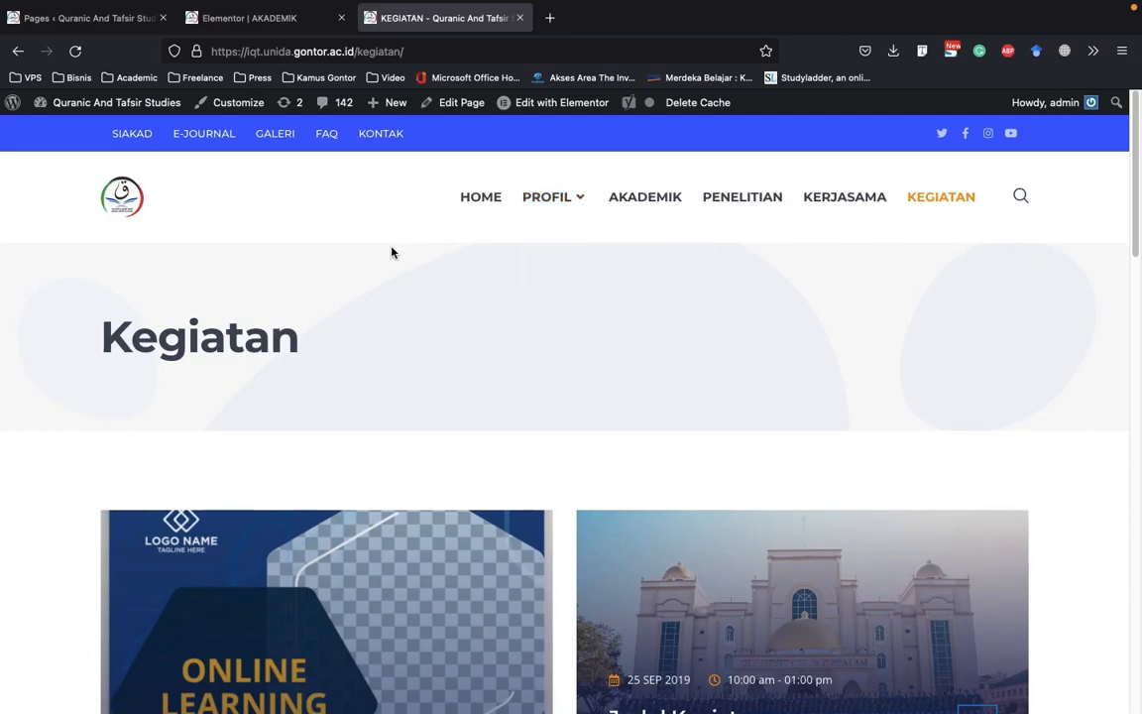
{"action": "scroll", "coordinate": [614, 272], "scroll_direction": "down", "scroll_amount": 3}
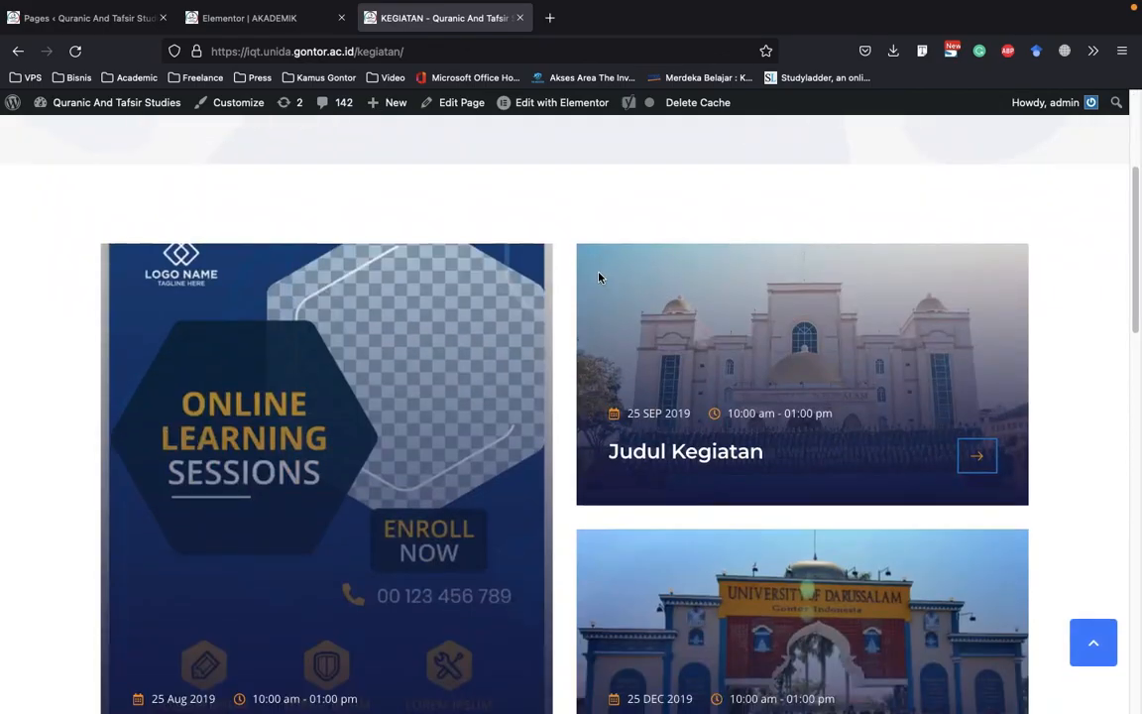
{"action": "left_click", "coordinate": [80, 24]}
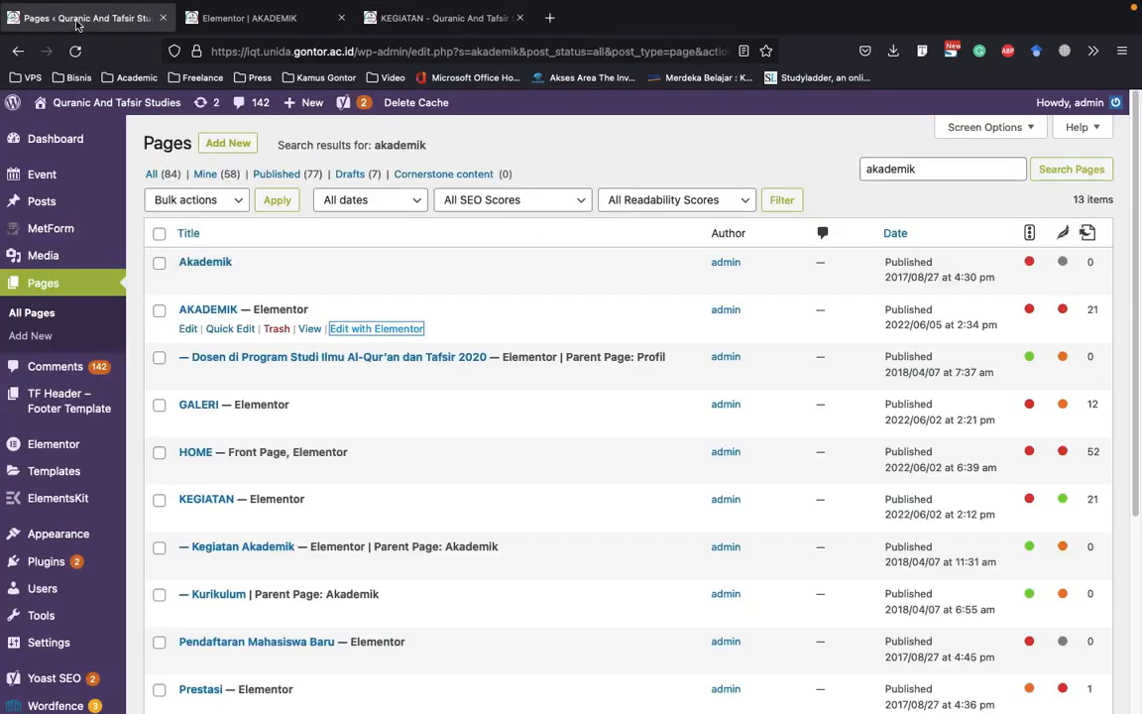
{"action": "left_click", "coordinate": [261, 20]}
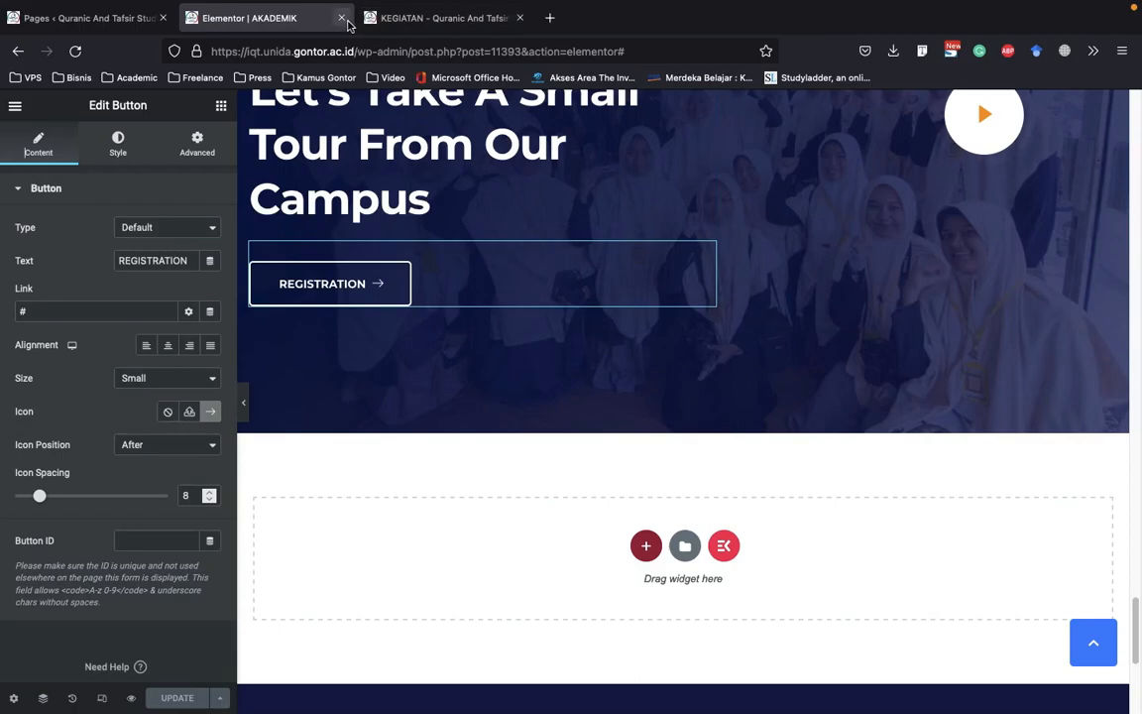
{"action": "left_click", "coordinate": [341, 18]}
{"action": "left_click", "coordinate": [34, 20]}
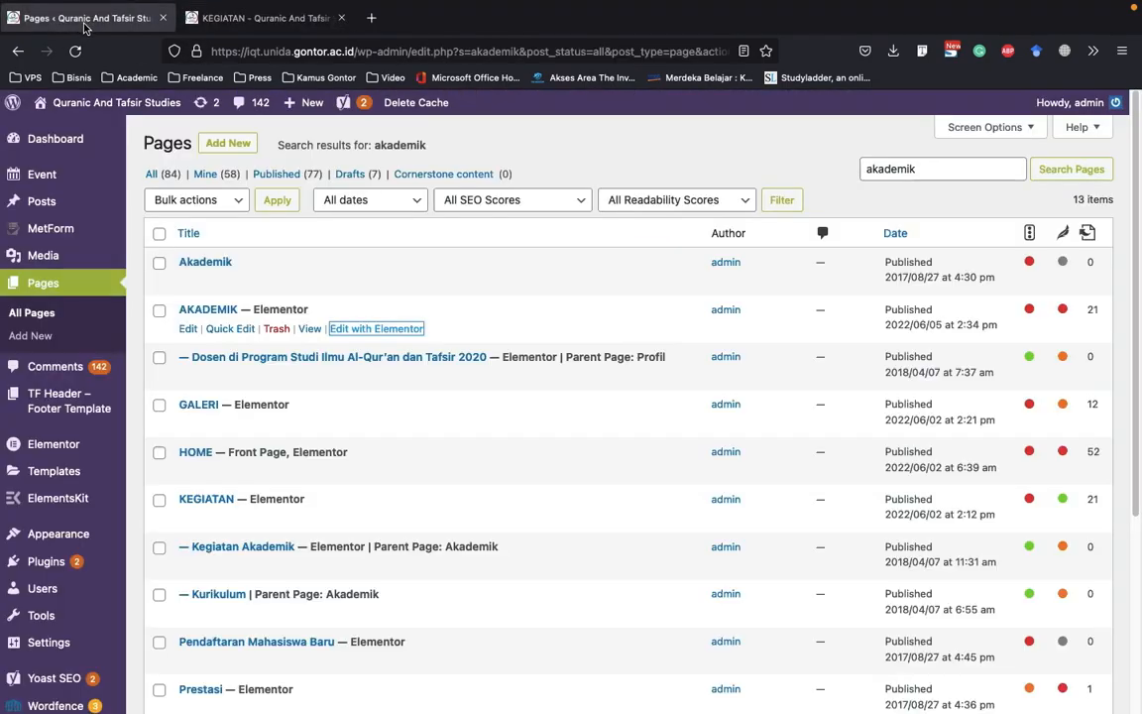
{"action": "left_click", "coordinate": [260, 18]}
{"action": "scroll", "coordinate": [387, 201], "scroll_direction": "up", "scroll_amount": 3}
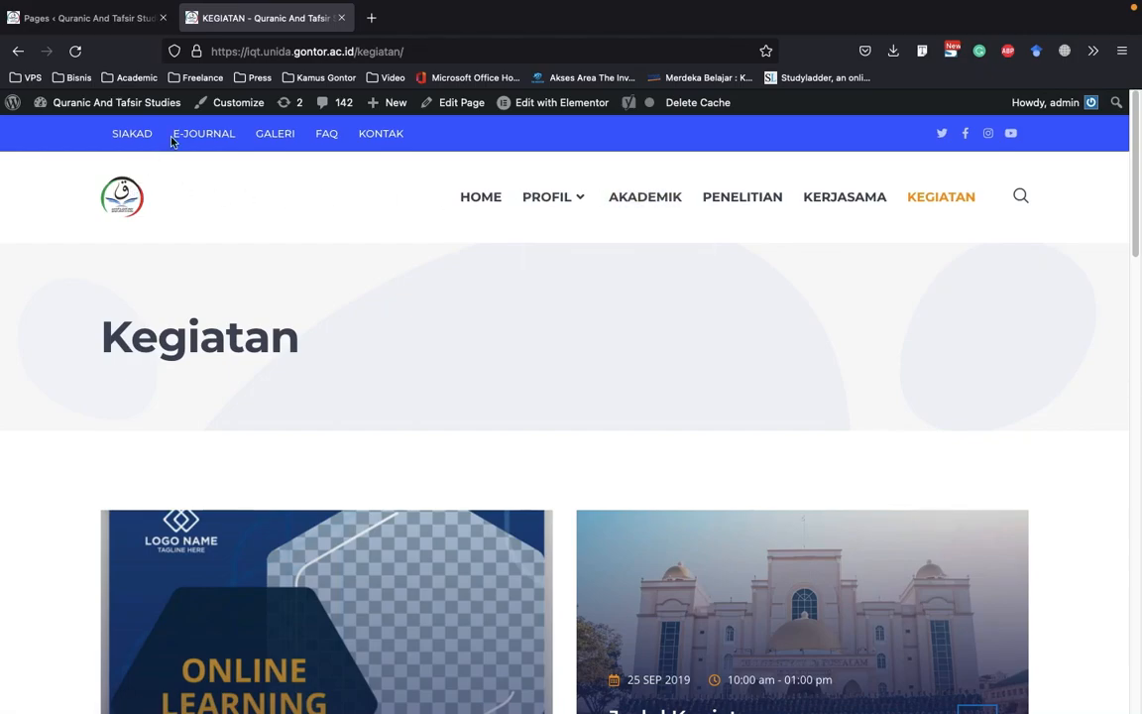
{"action": "left_click", "coordinate": [89, 18]}
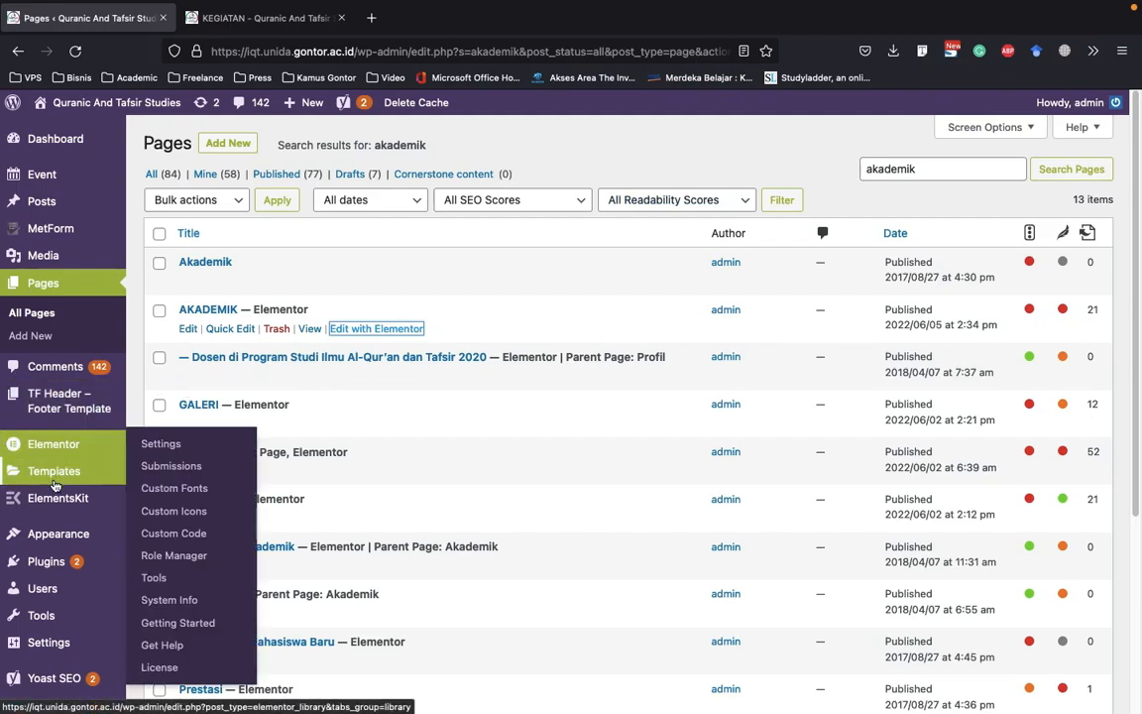
{"action": "mouse_move", "coordinate": [54, 485]}
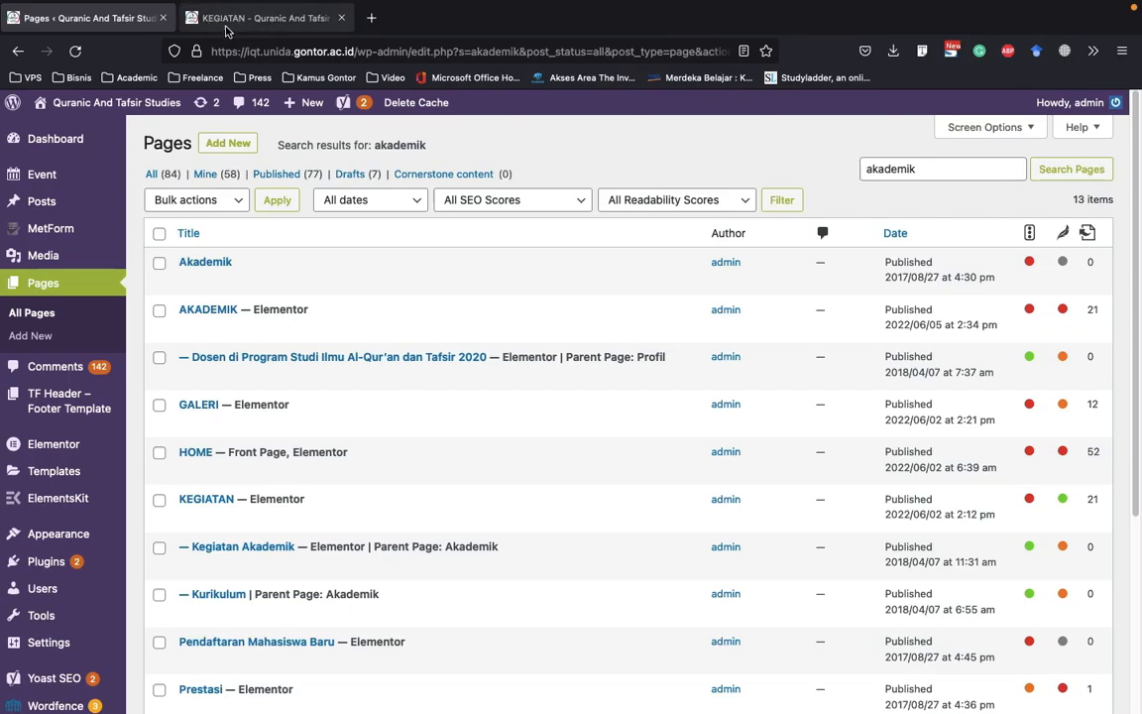
Go from the live KEGIATAN page to the site's KONTAK page and open it for editing with Elementor
{"action": "left_click", "coordinate": [297, 20]}
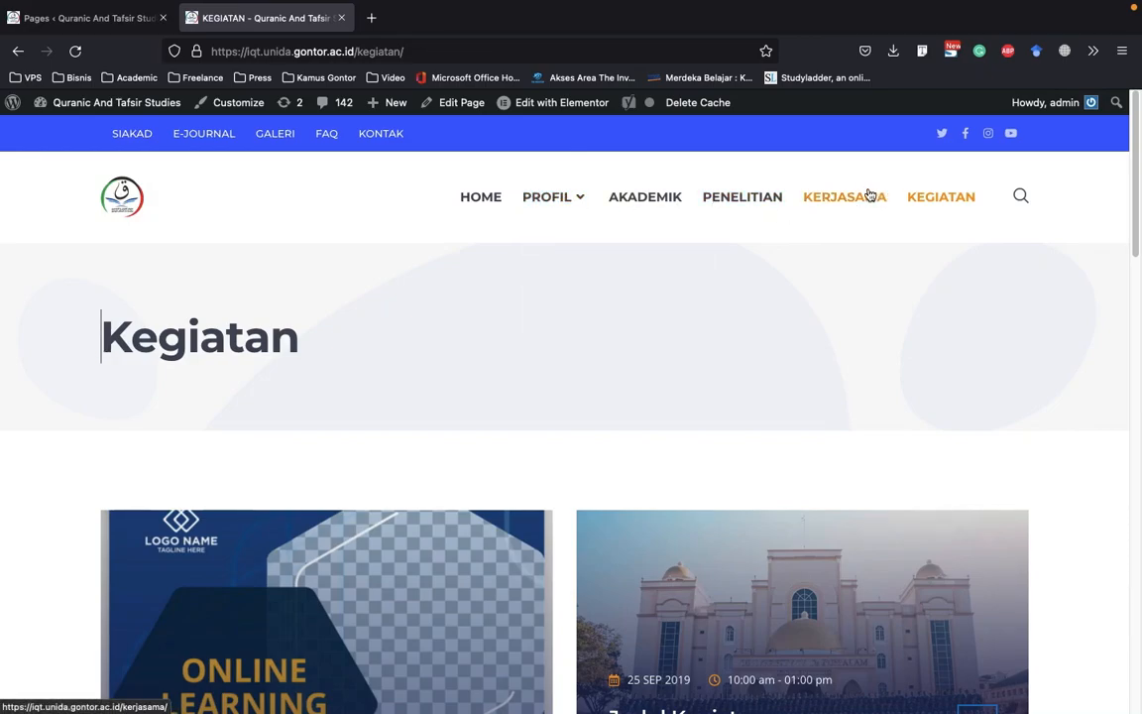
{"action": "left_click", "coordinate": [439, 230]}
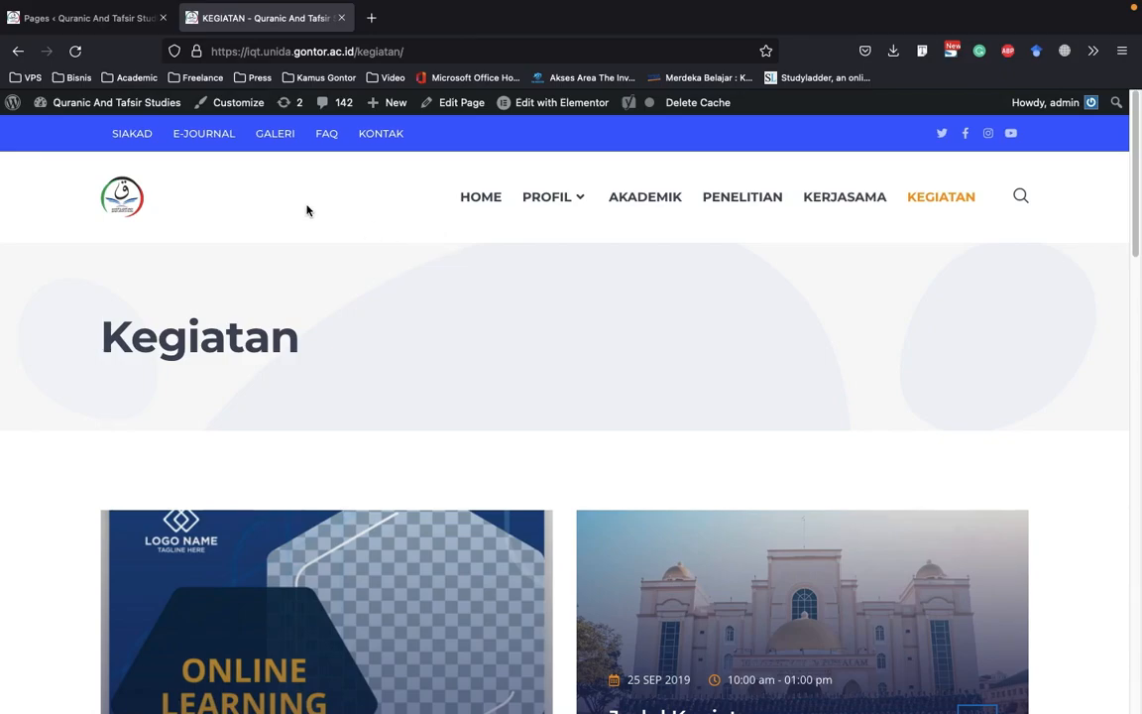
{"action": "left_click", "coordinate": [396, 137]}
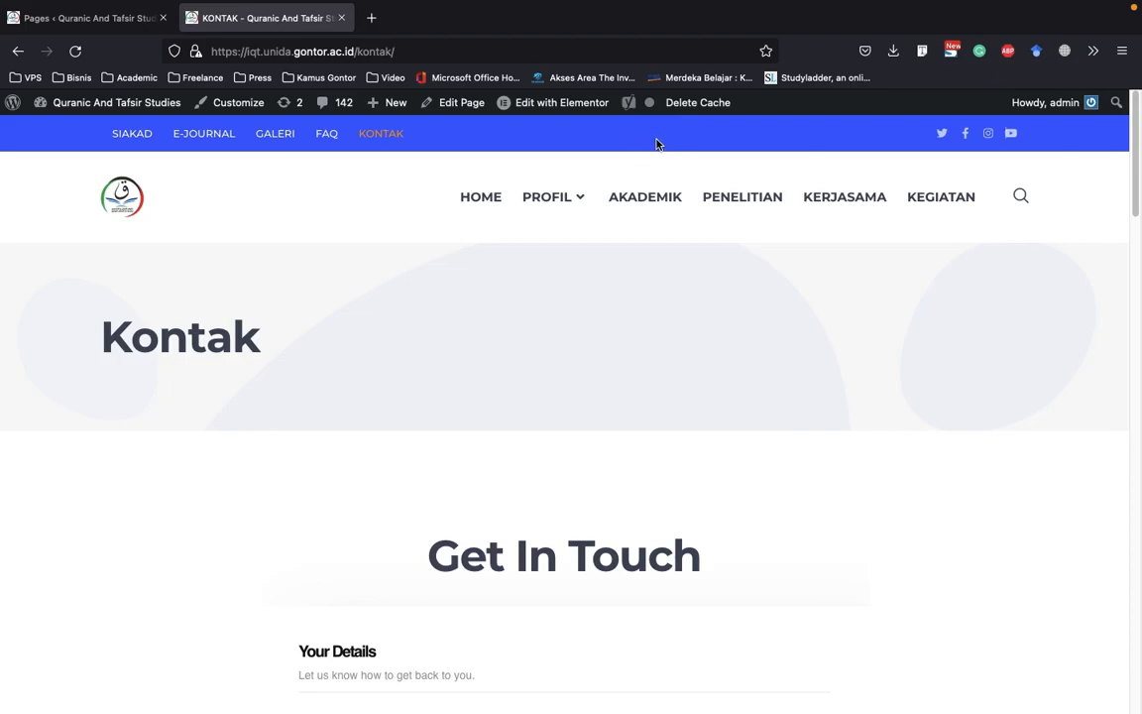
{"action": "left_click", "coordinate": [537, 103]}
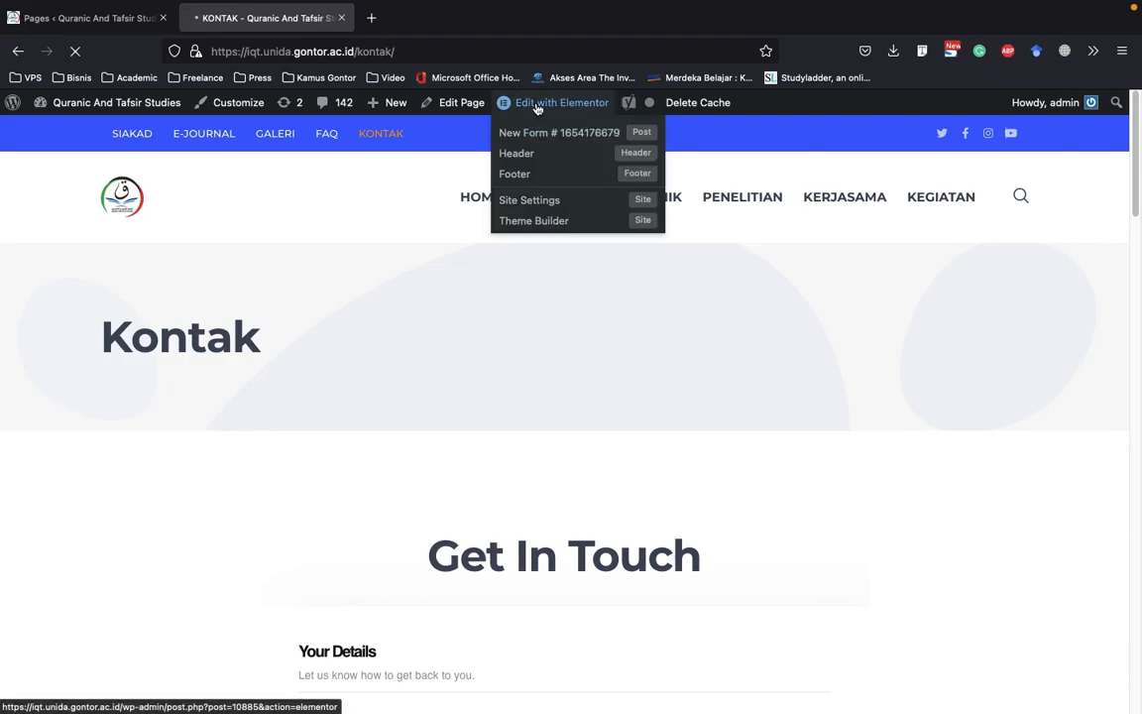
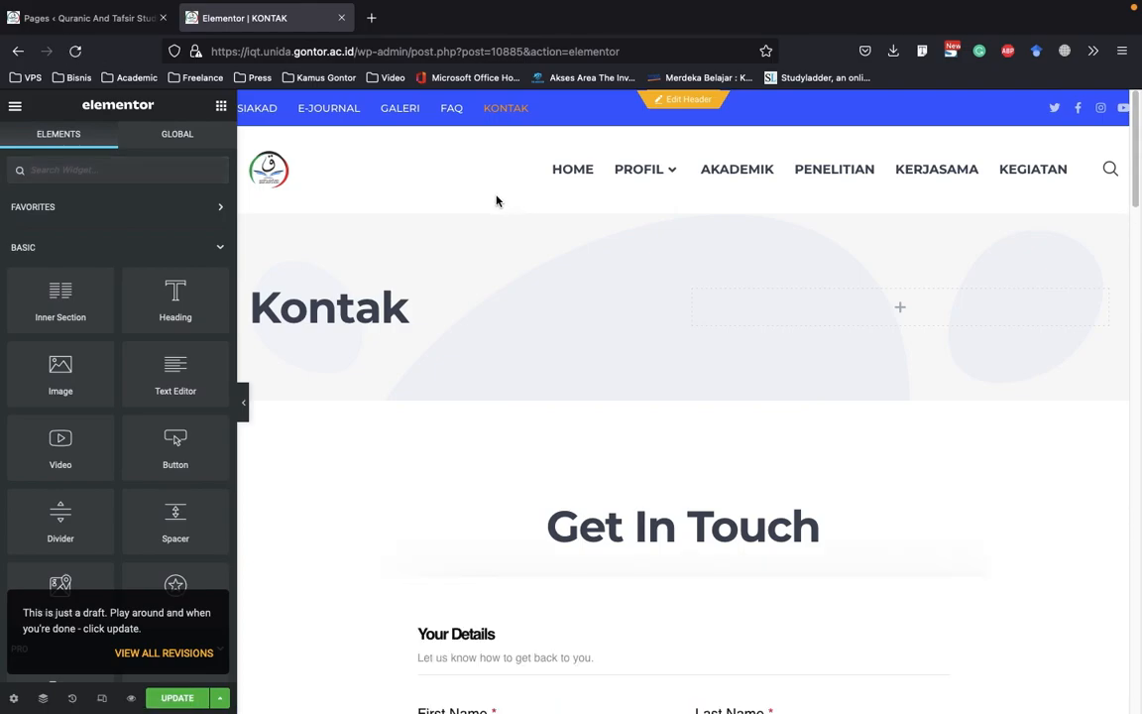
Review the KONTAK page's heading settings and its Get In Touch contact form, and close the page editor, leaving it without saving
{"action": "scroll", "coordinate": [495, 199], "scroll_direction": "down", "scroll_amount": 1}
{"action": "left_click", "coordinate": [362, 243]}
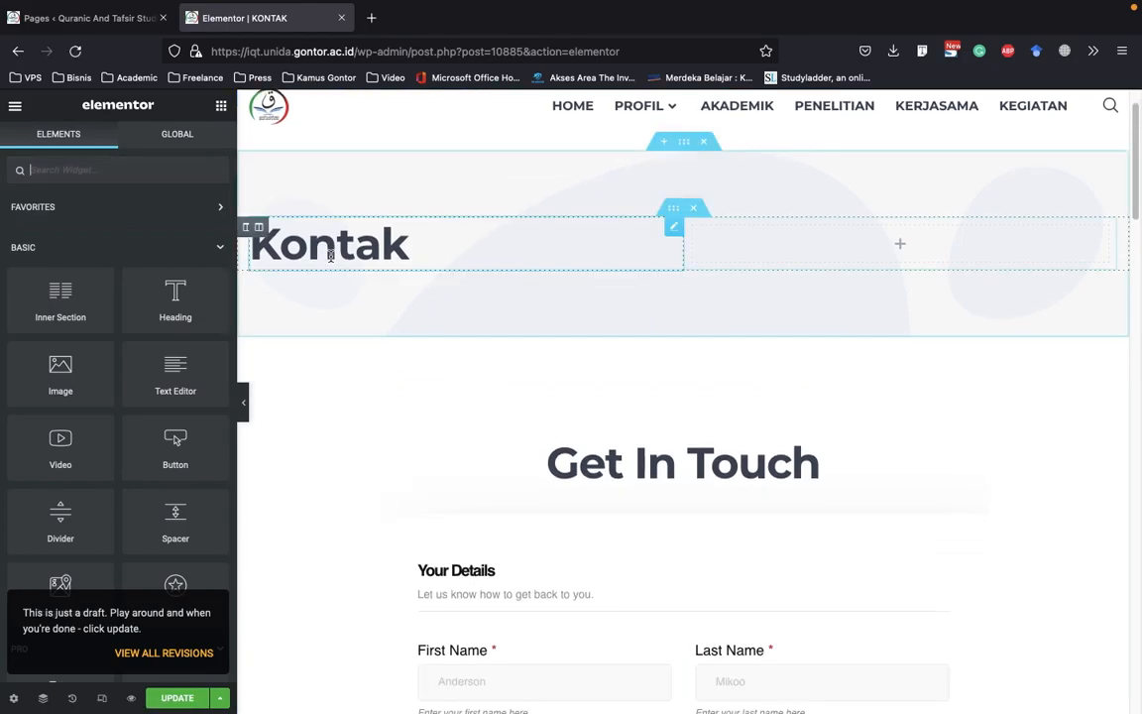
{"action": "scroll", "coordinate": [669, 375], "scroll_direction": "down", "scroll_amount": 4}
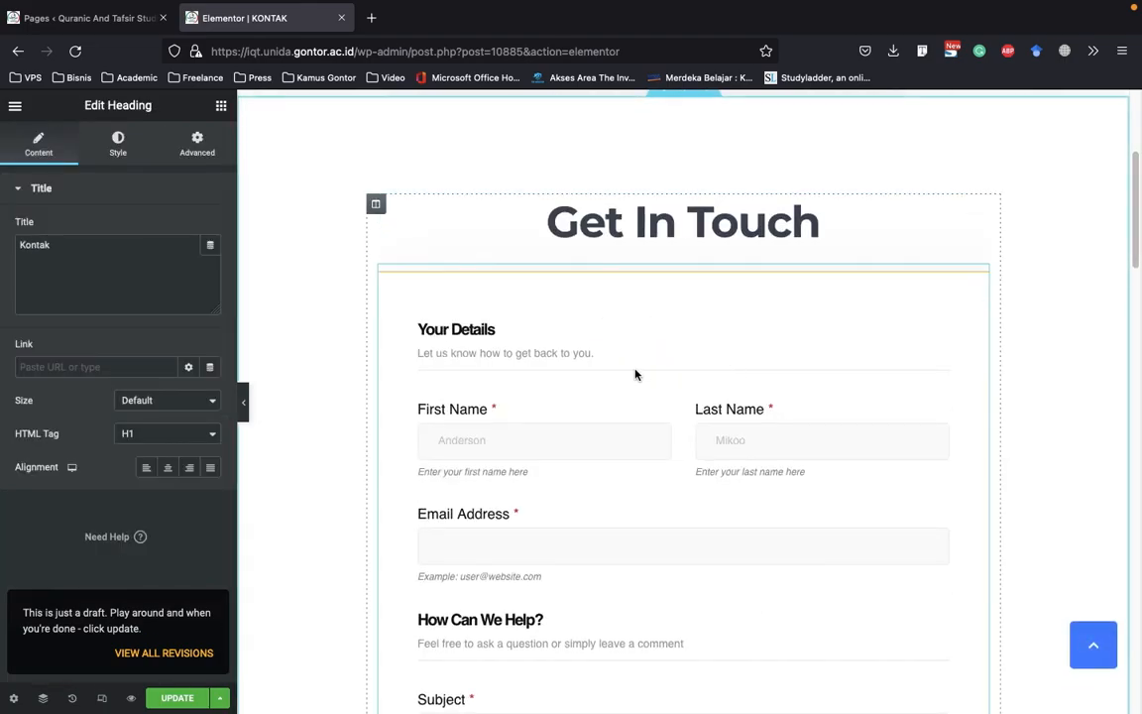
{"action": "scroll", "coordinate": [570, 294], "scroll_direction": "down", "scroll_amount": 1}
{"action": "left_click", "coordinate": [571, 294]}
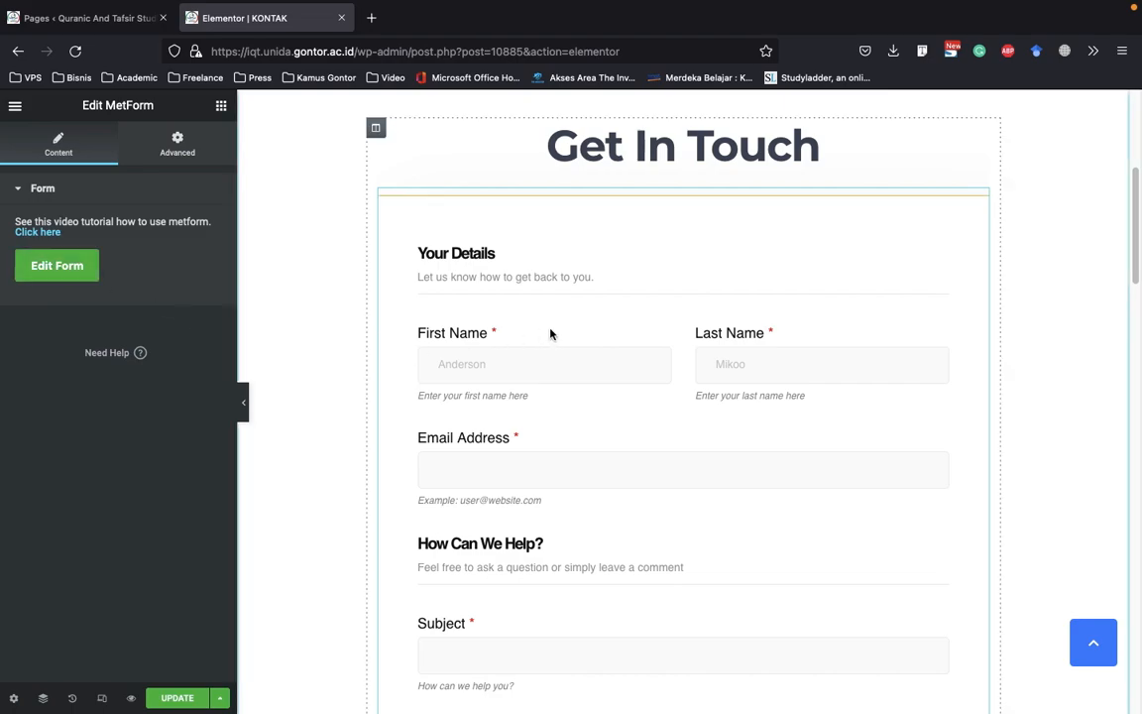
{"action": "scroll", "coordinate": [450, 315], "scroll_direction": "down", "scroll_amount": 3}
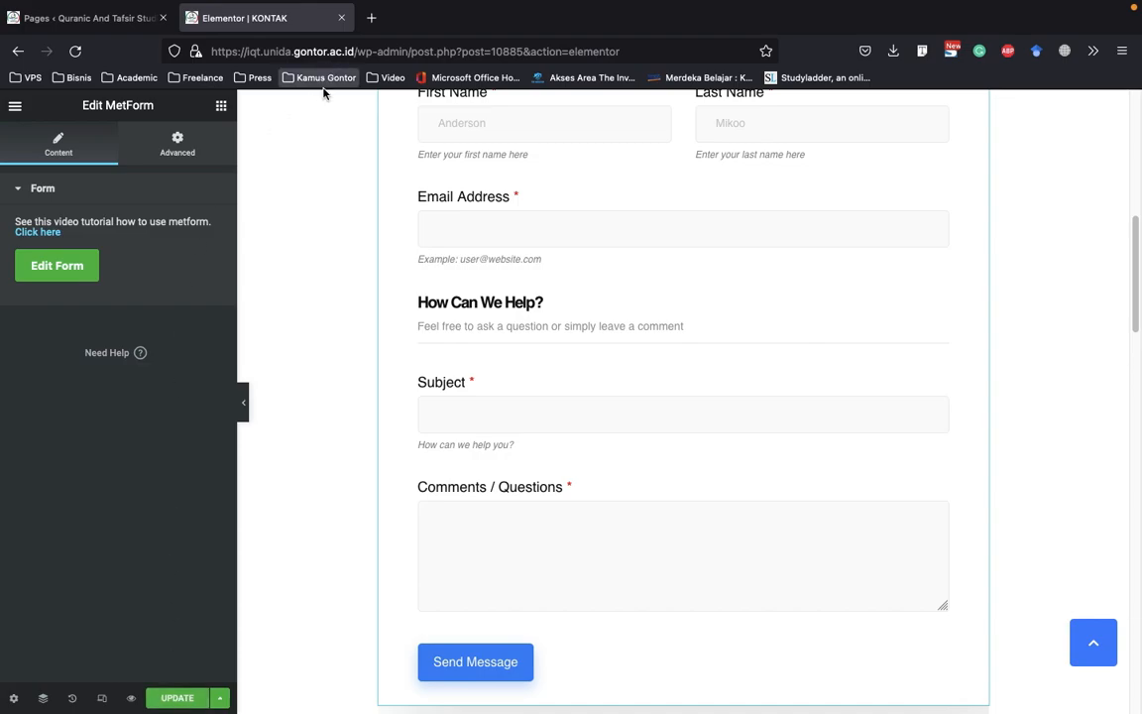
{"action": "scroll", "coordinate": [327, 169], "scroll_direction": "up", "scroll_amount": 8}
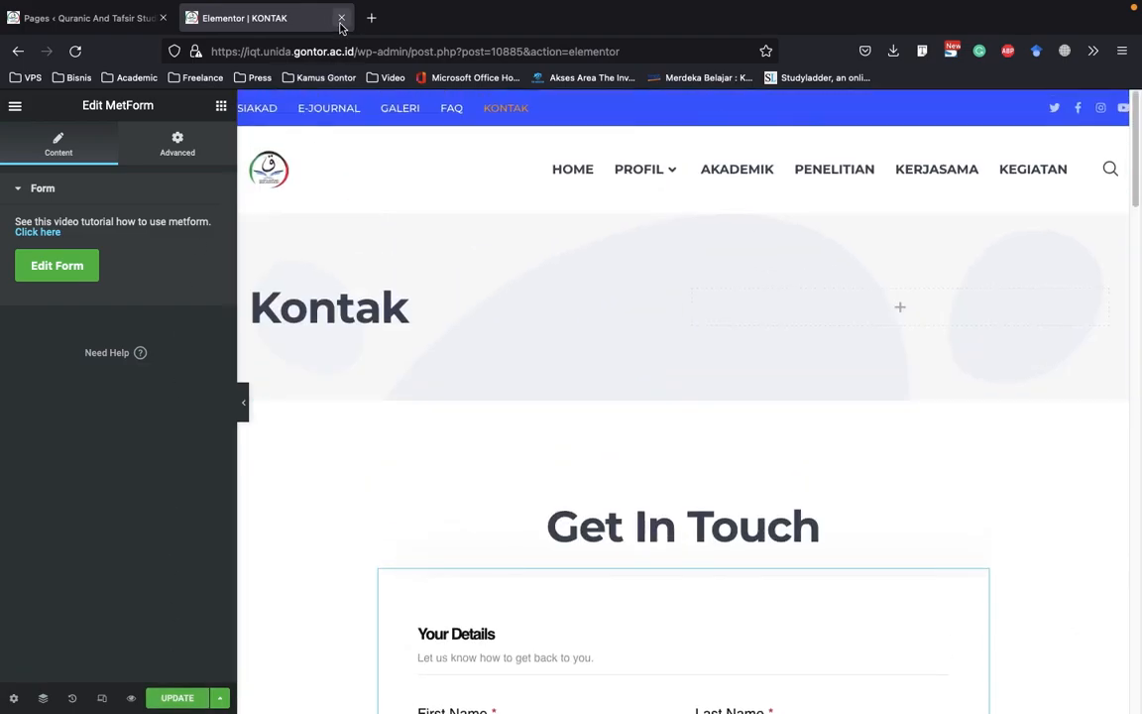
{"action": "left_click", "coordinate": [342, 19]}
{"action": "left_click", "coordinate": [696, 443]}
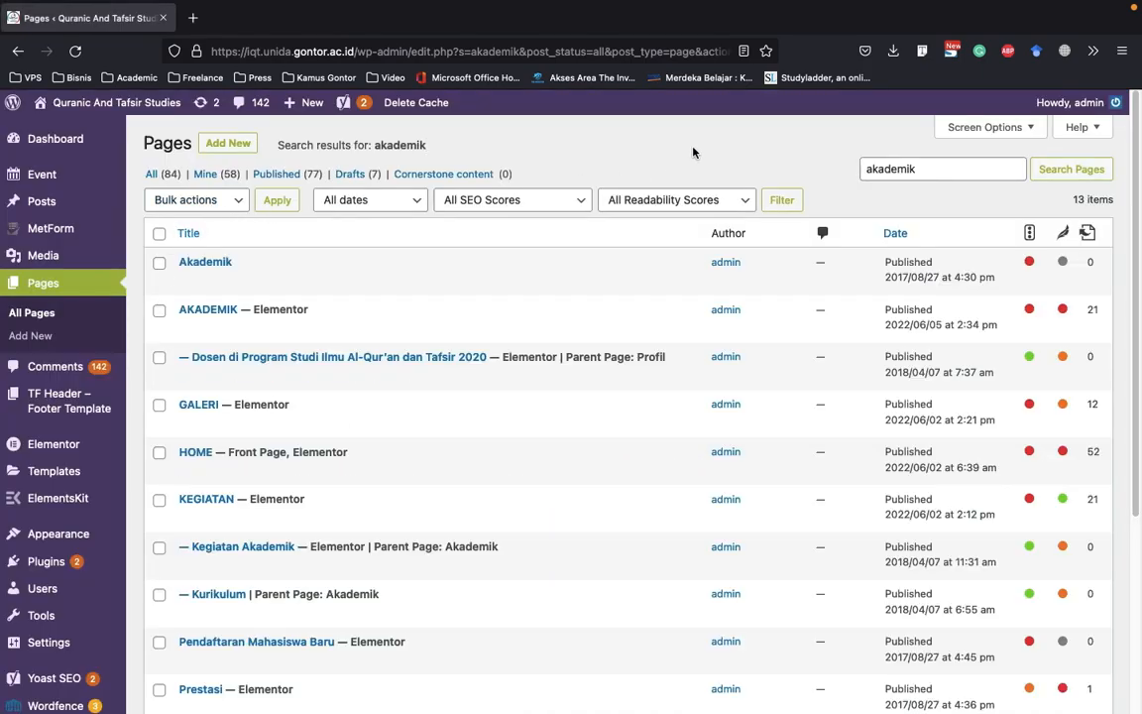
Open the live site's home page in a separate browser tab and return to the WordPress pages list
{"action": "mouse_move", "coordinate": [109, 102]}
{"action": "right_click", "coordinate": [109, 124]}
{"action": "left_click", "coordinate": [117, 132]}
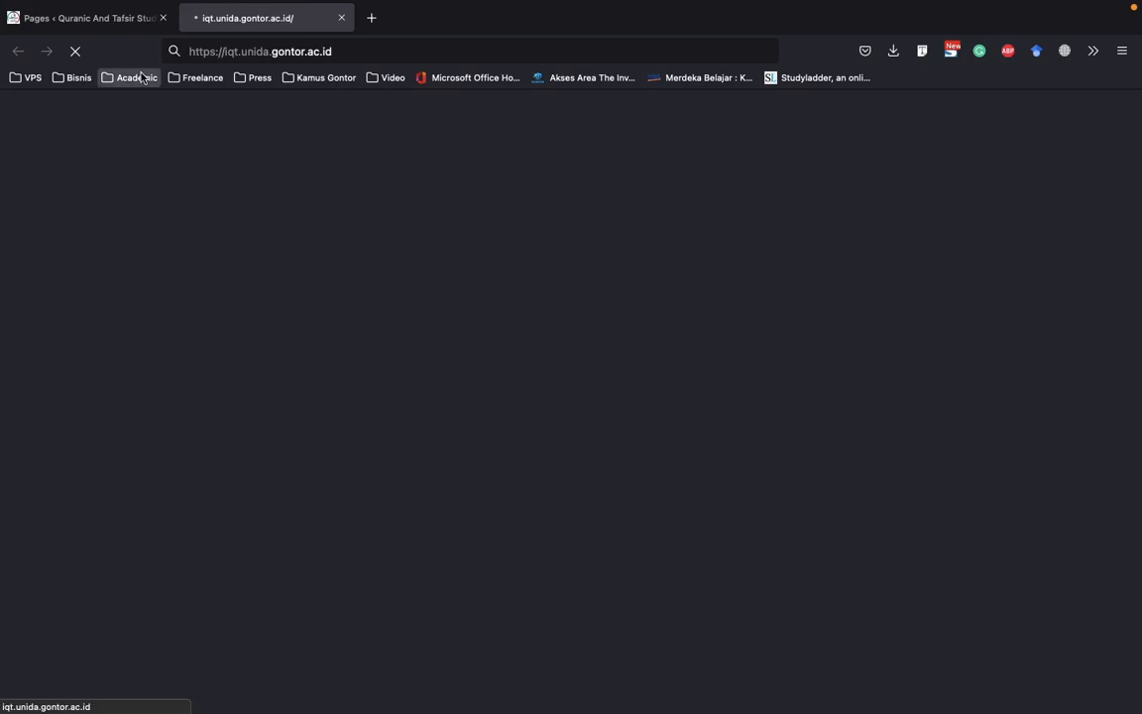
{"action": "left_click", "coordinate": [74, 20]}
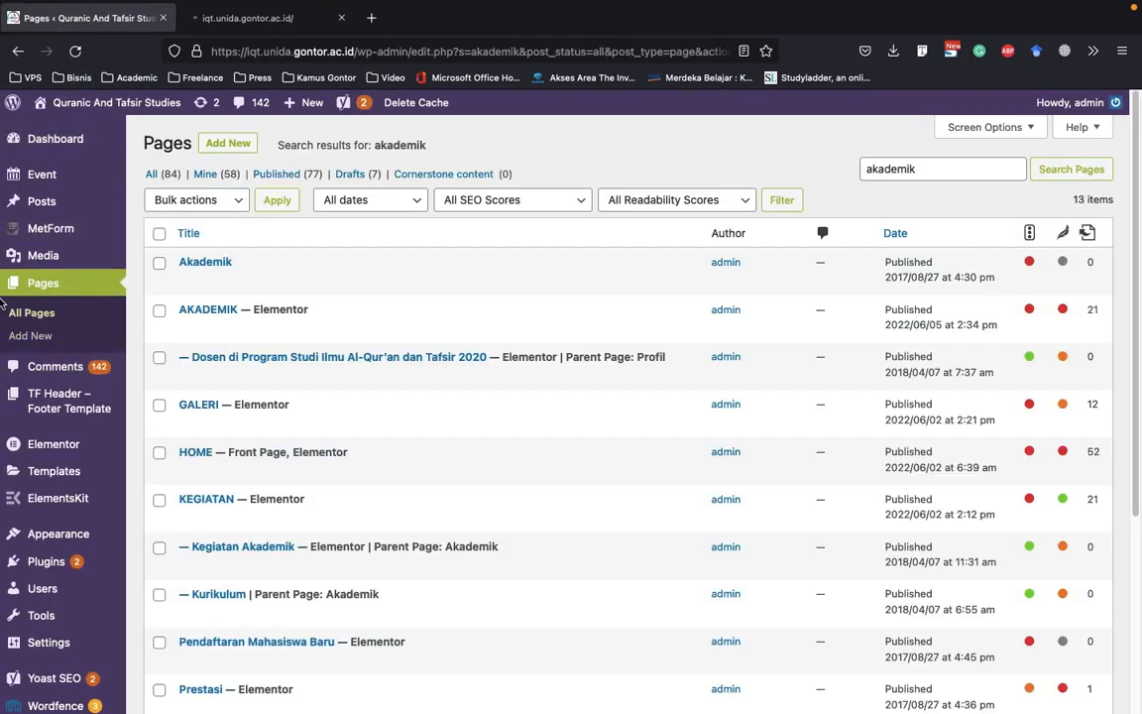
Show the header templates in Elementor's Theme Builder and open the Header template used on the entire site with Elementor in a new tab
{"action": "scroll", "coordinate": [224, 321], "scroll_direction": "down", "scroll_amount": 5}
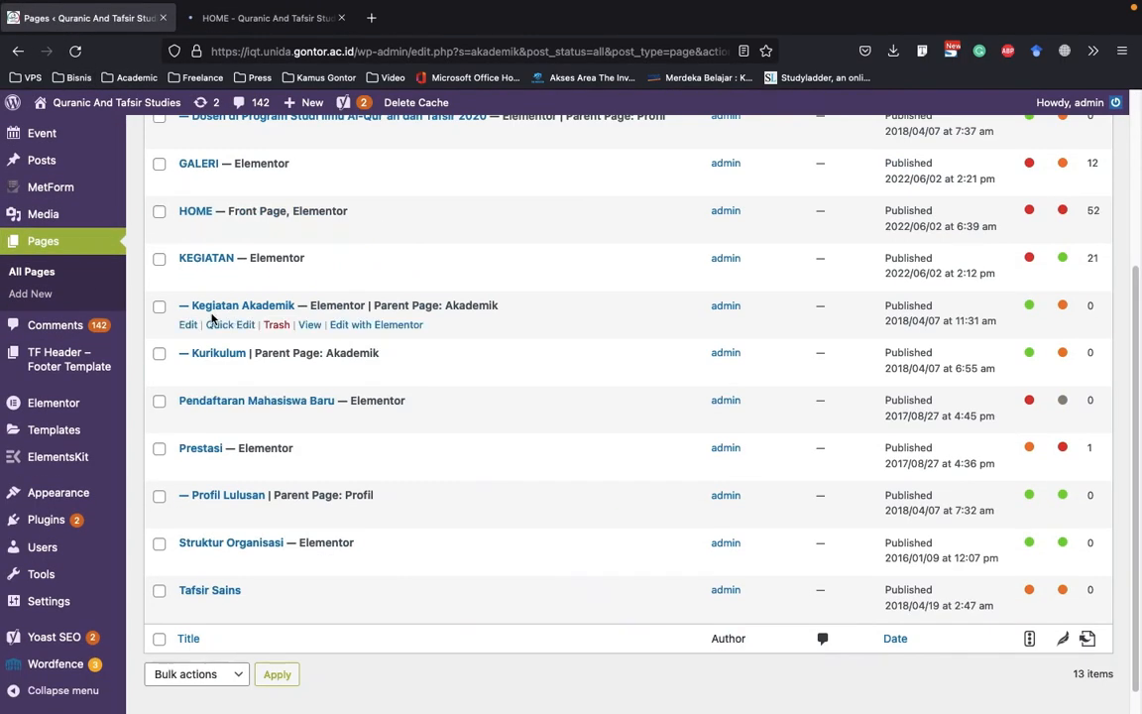
{"action": "scroll", "coordinate": [211, 317], "scroll_direction": "down", "scroll_amount": 1}
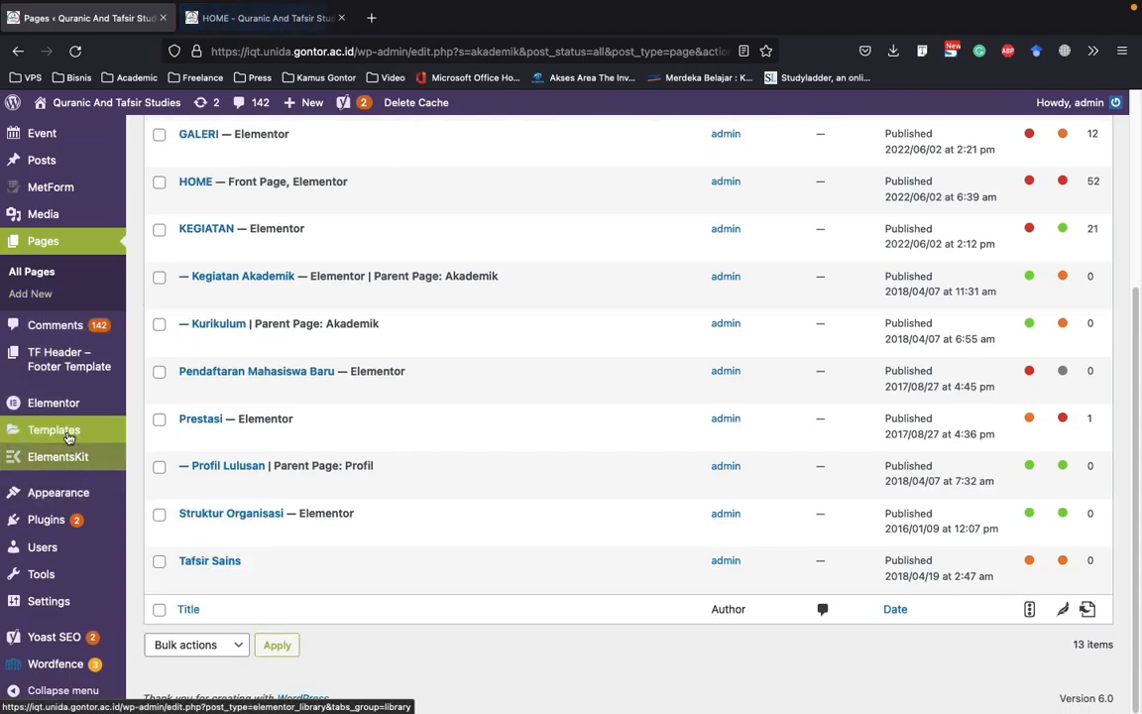
{"action": "mouse_move", "coordinate": [59, 430]}
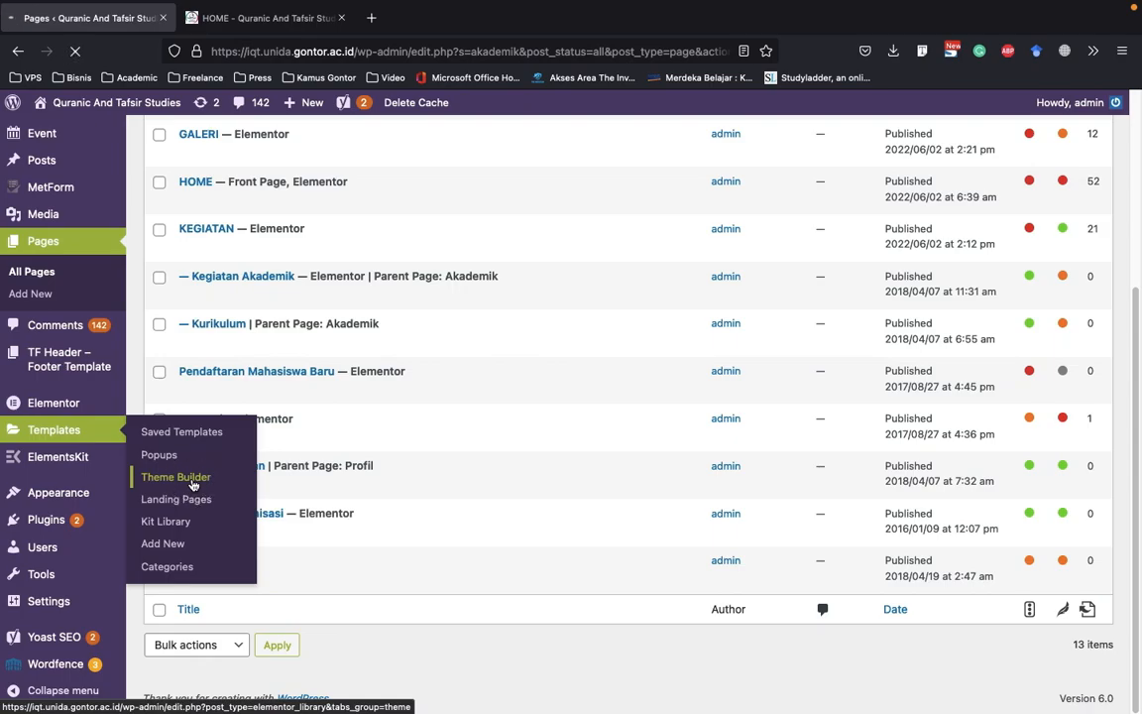
{"action": "left_click", "coordinate": [193, 480]}
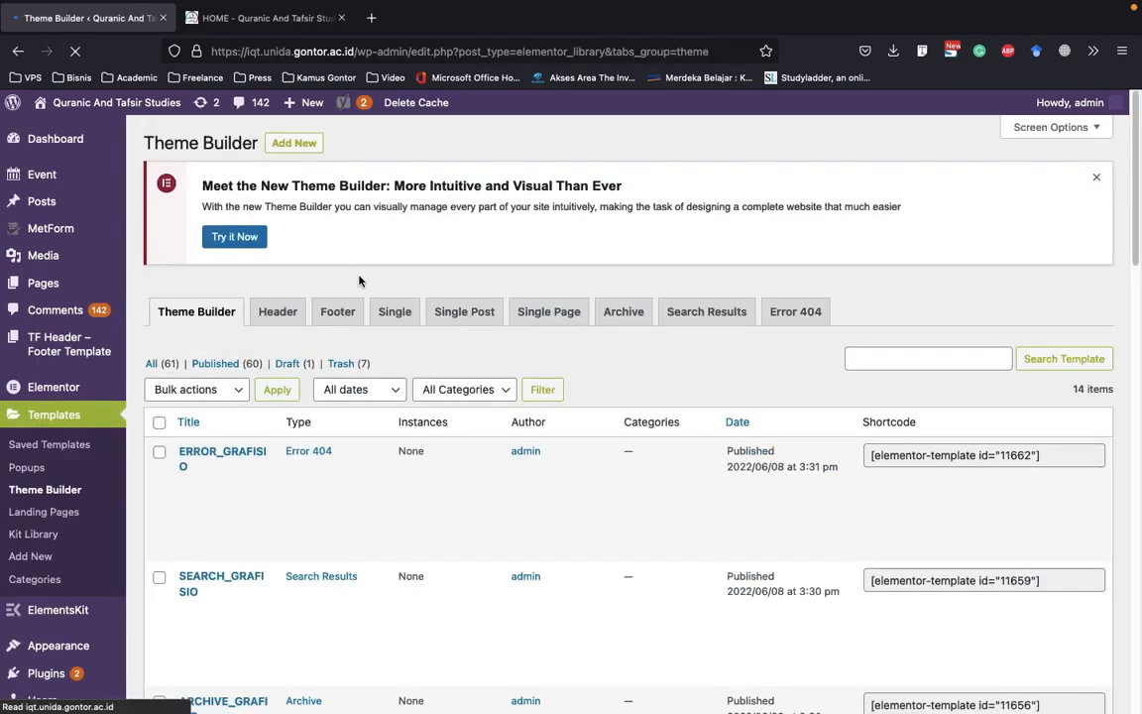
{"action": "scroll", "coordinate": [359, 282], "scroll_direction": "down", "scroll_amount": 3}
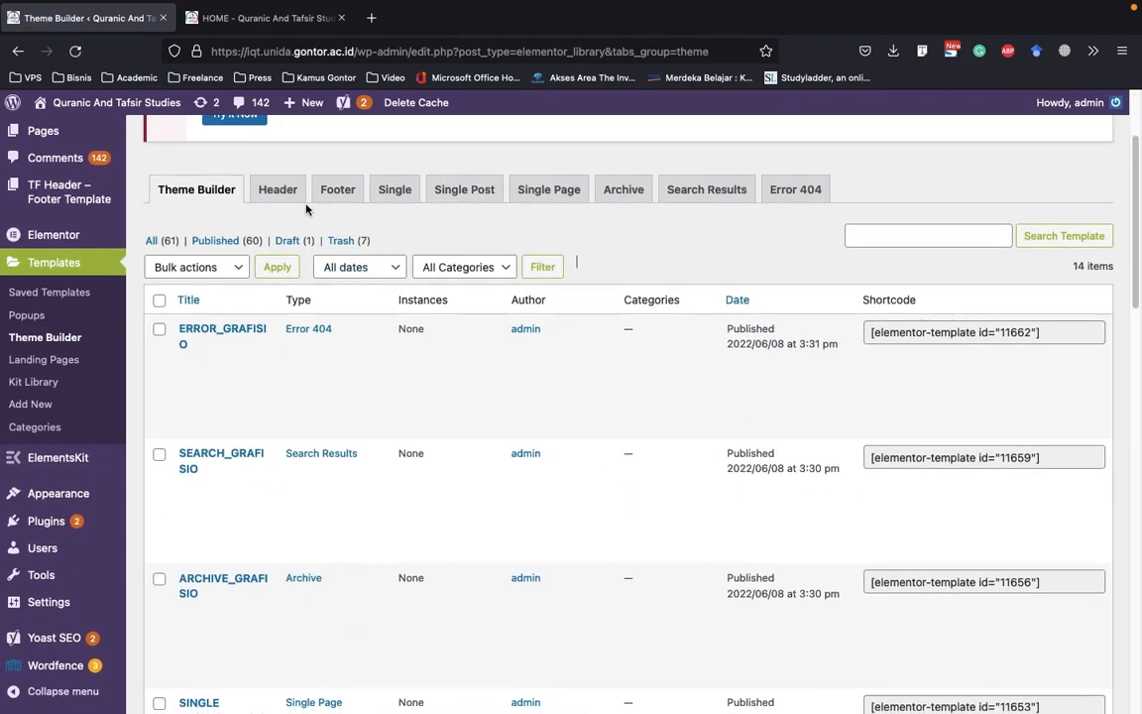
{"action": "left_click", "coordinate": [294, 199]}
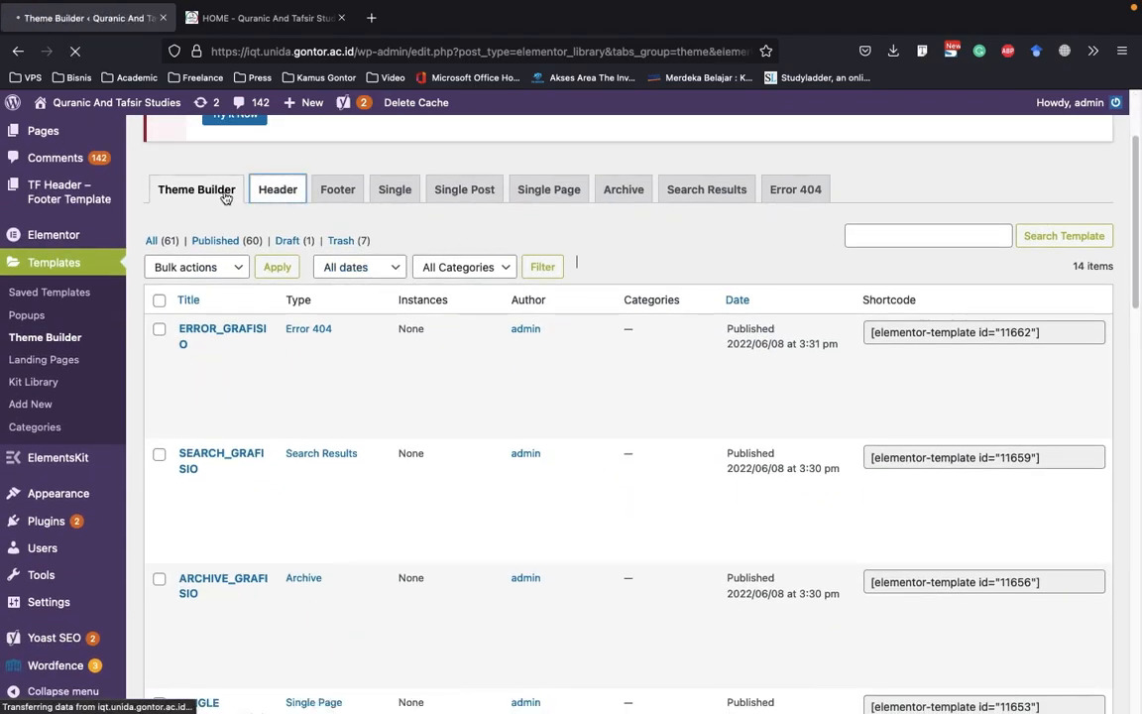
{"action": "scroll", "coordinate": [302, 256], "scroll_direction": "down", "scroll_amount": 3}
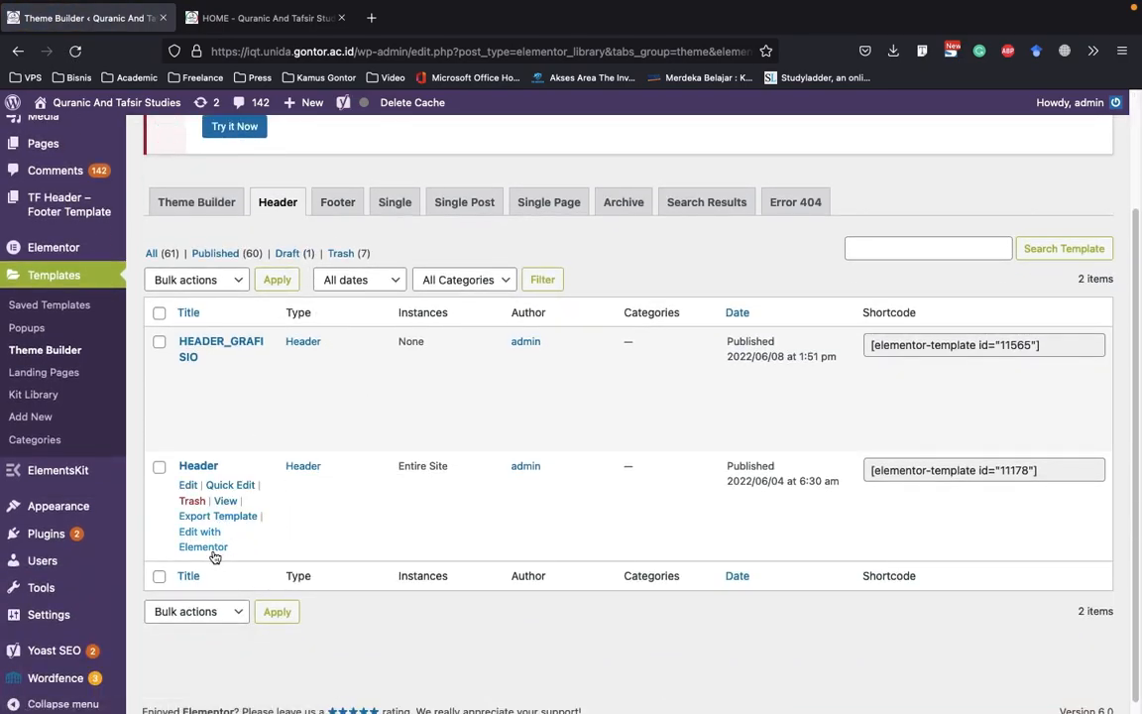
{"action": "right_click", "coordinate": [212, 551]}
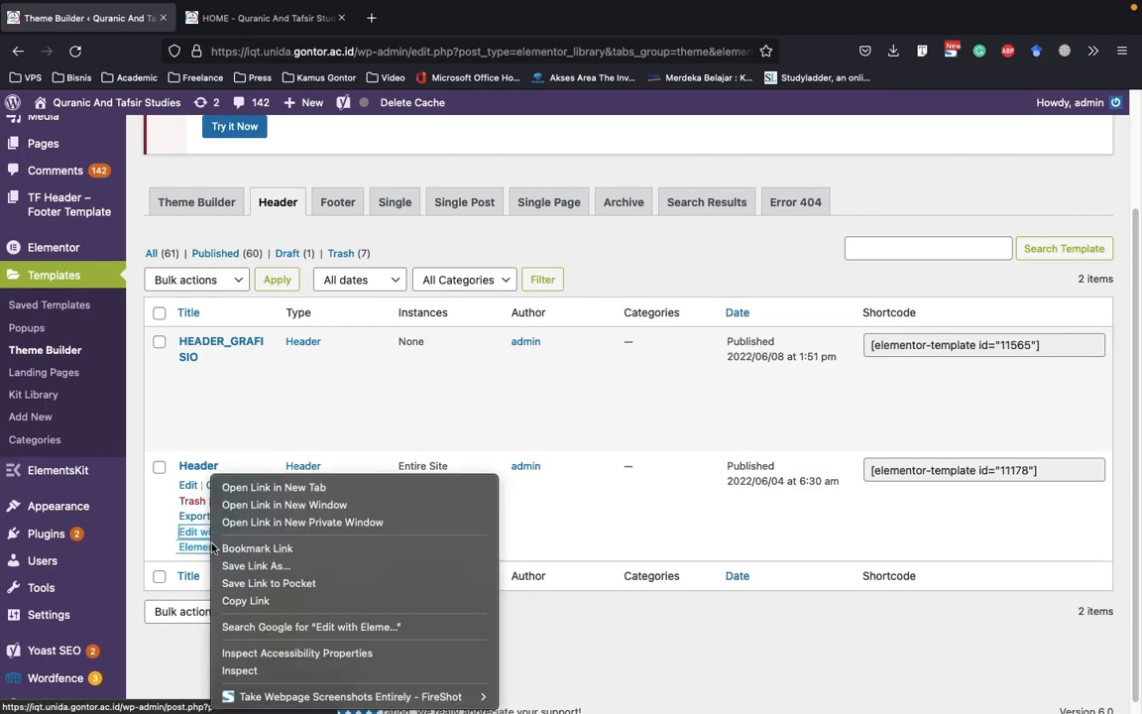
{"action": "left_click", "coordinate": [226, 485]}
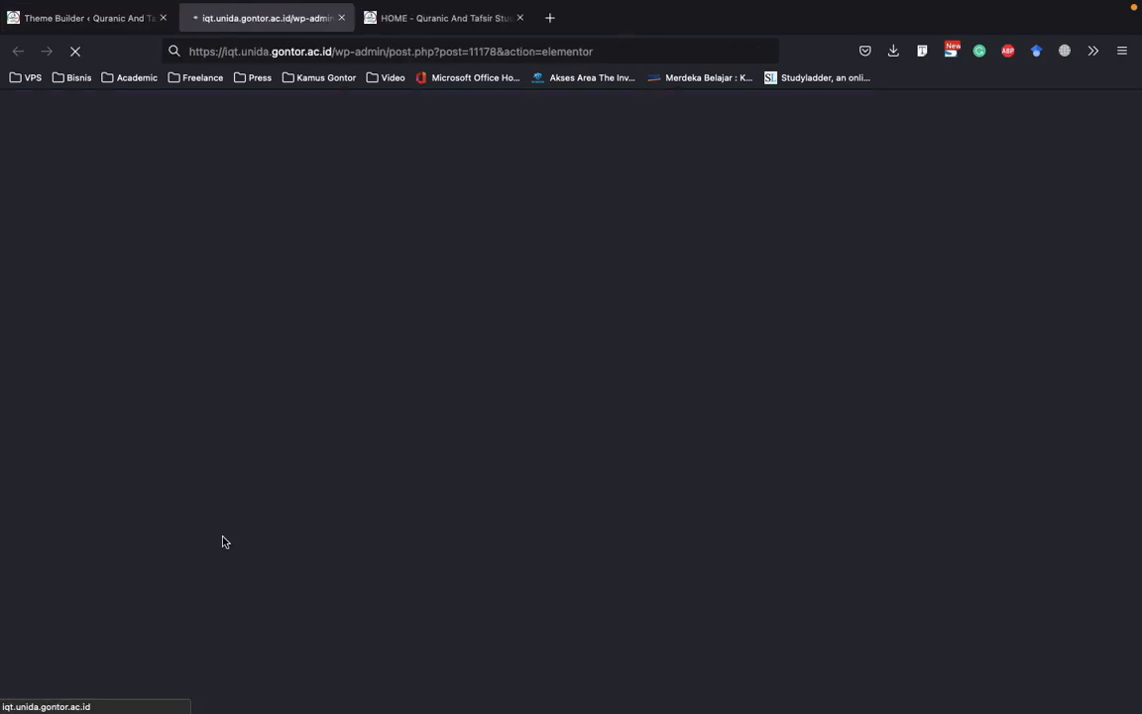
Check the header and its search overlay on the live home page, and return to the Header template editor
{"action": "left_click", "coordinate": [446, 20]}
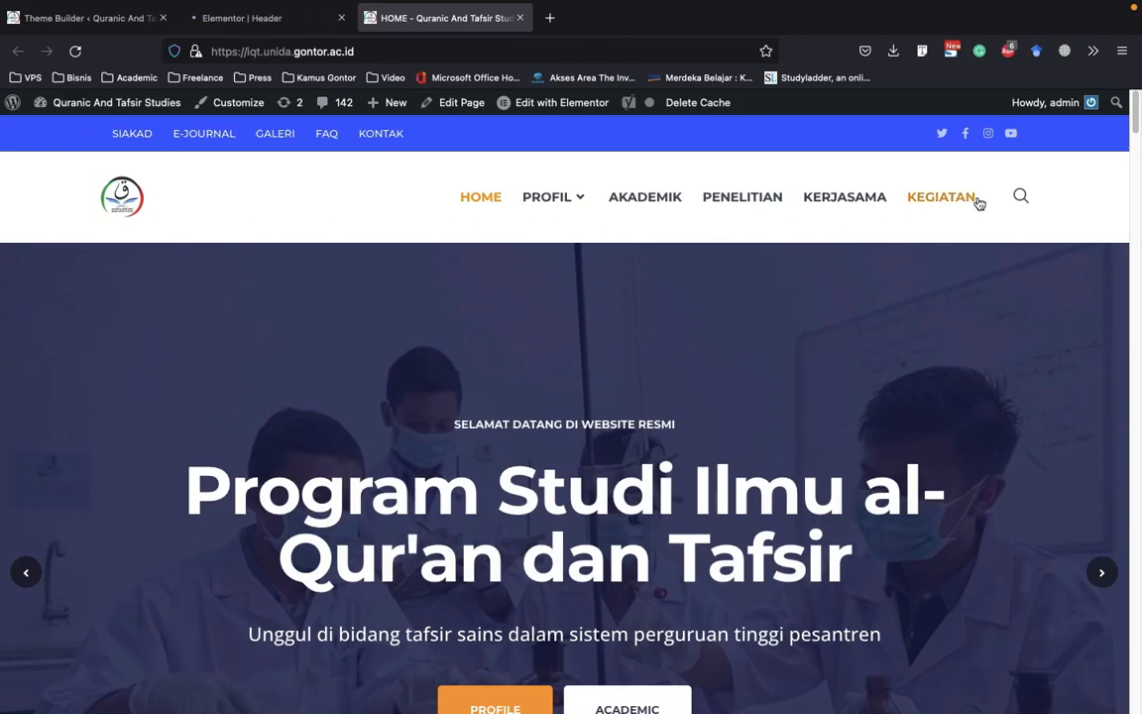
{"action": "left_click", "coordinate": [1023, 197]}
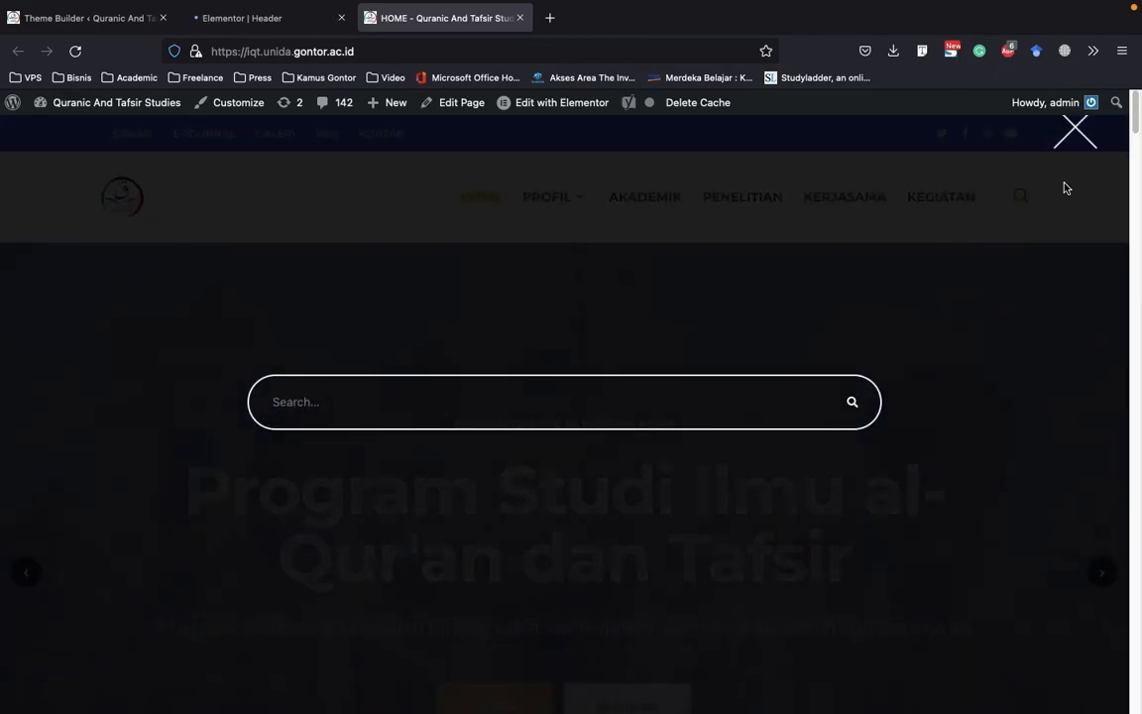
{"action": "left_click", "coordinate": [1041, 138]}
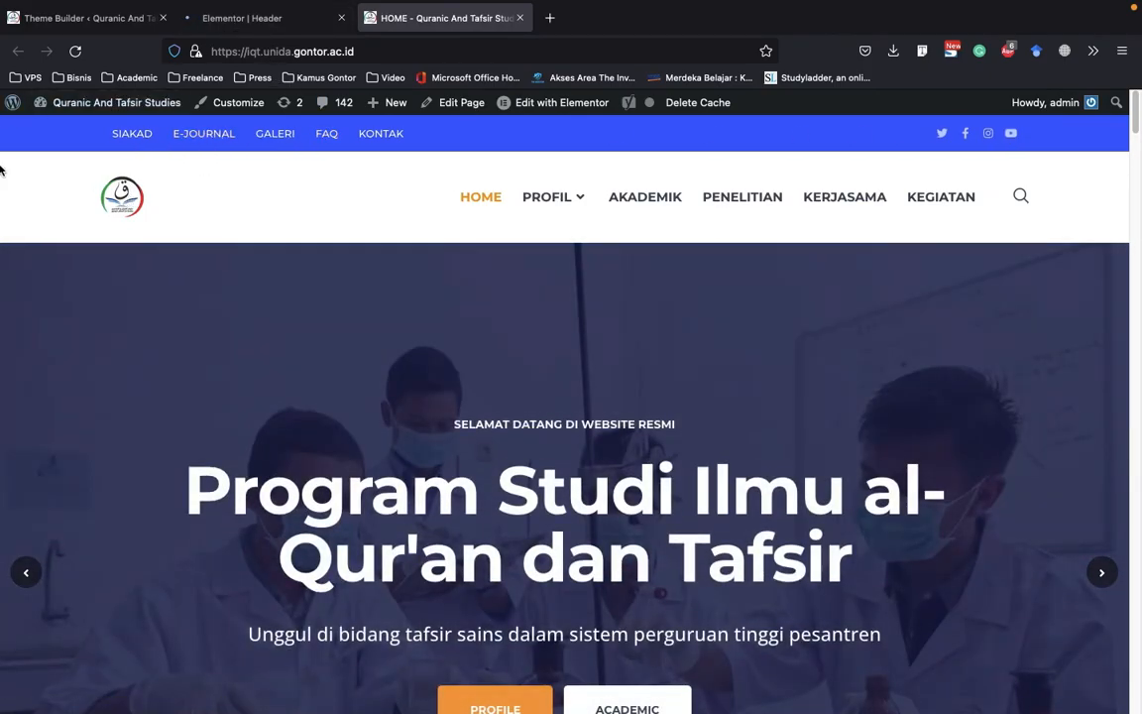
{"action": "scroll", "coordinate": [445, 210], "scroll_direction": "down", "scroll_amount": 3}
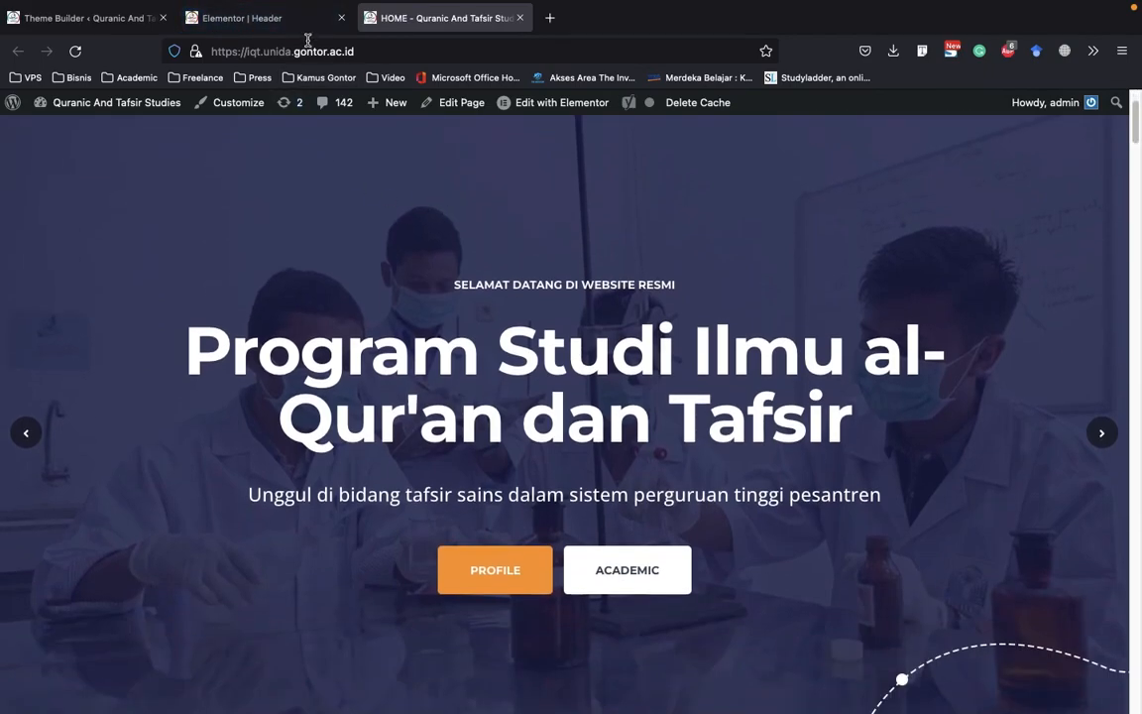
{"action": "left_click", "coordinate": [282, 20]}
{"action": "left_click", "coordinate": [40, 18]}
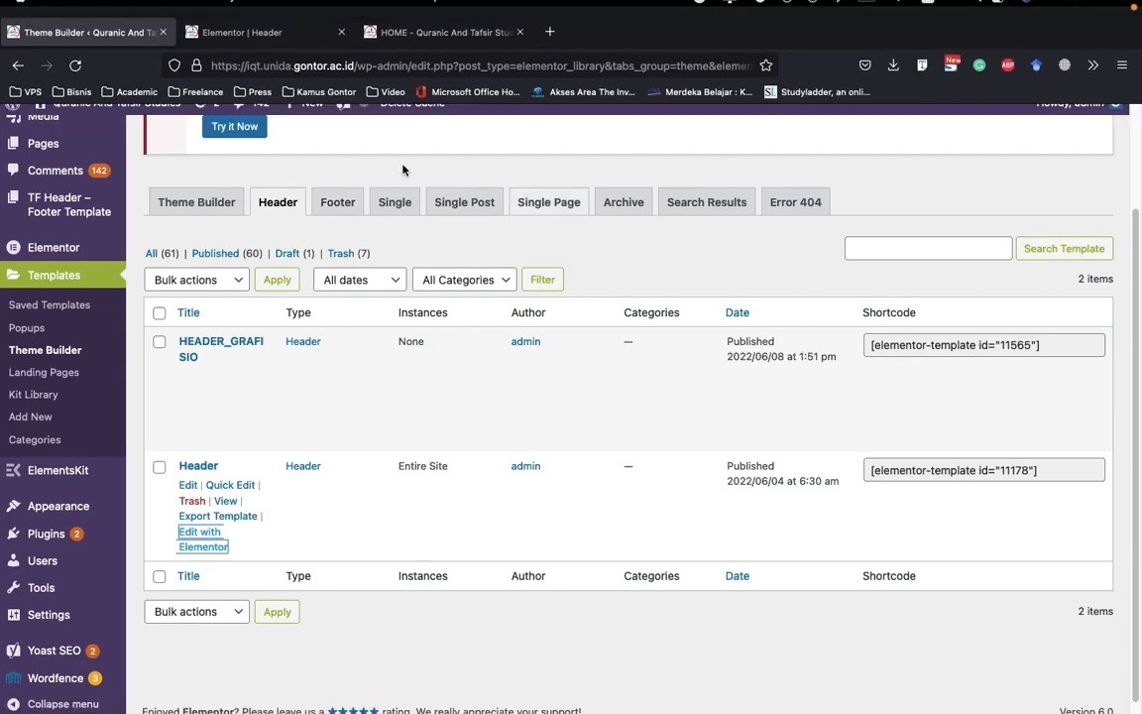
{"action": "left_click", "coordinate": [288, 20]}
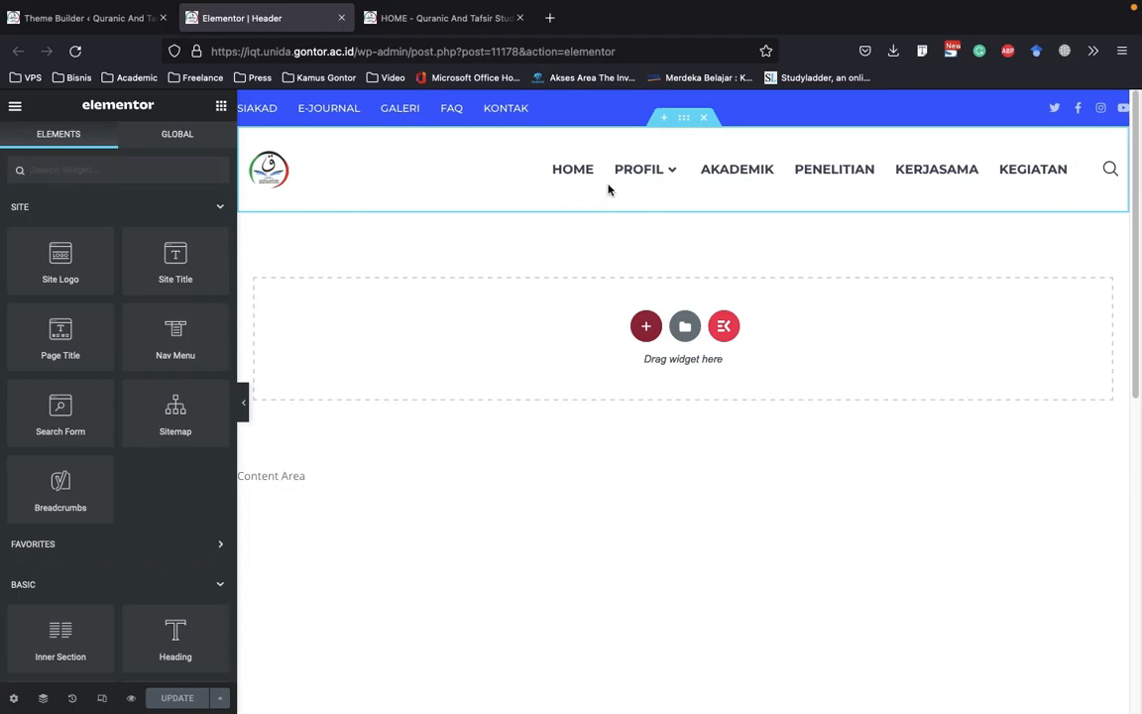
Examine the header navigation menu's source menu choices, main menu typography and mobile logo settings
{"action": "left_click", "coordinate": [632, 179]}
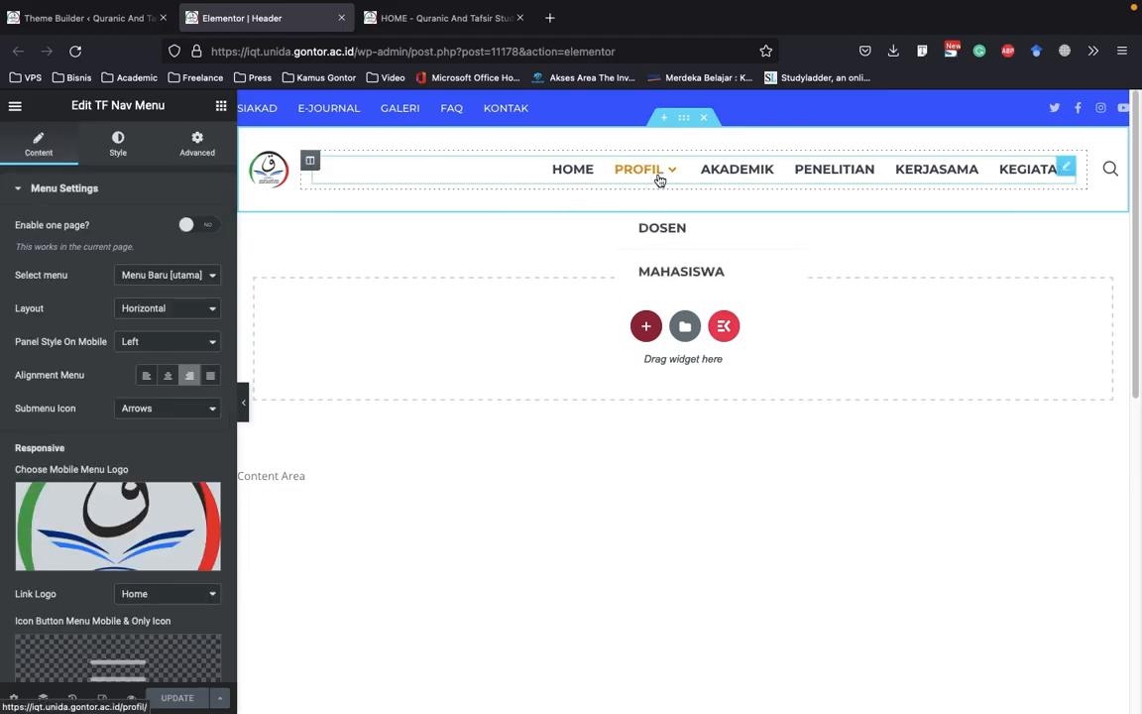
{"action": "left_click", "coordinate": [198, 275]}
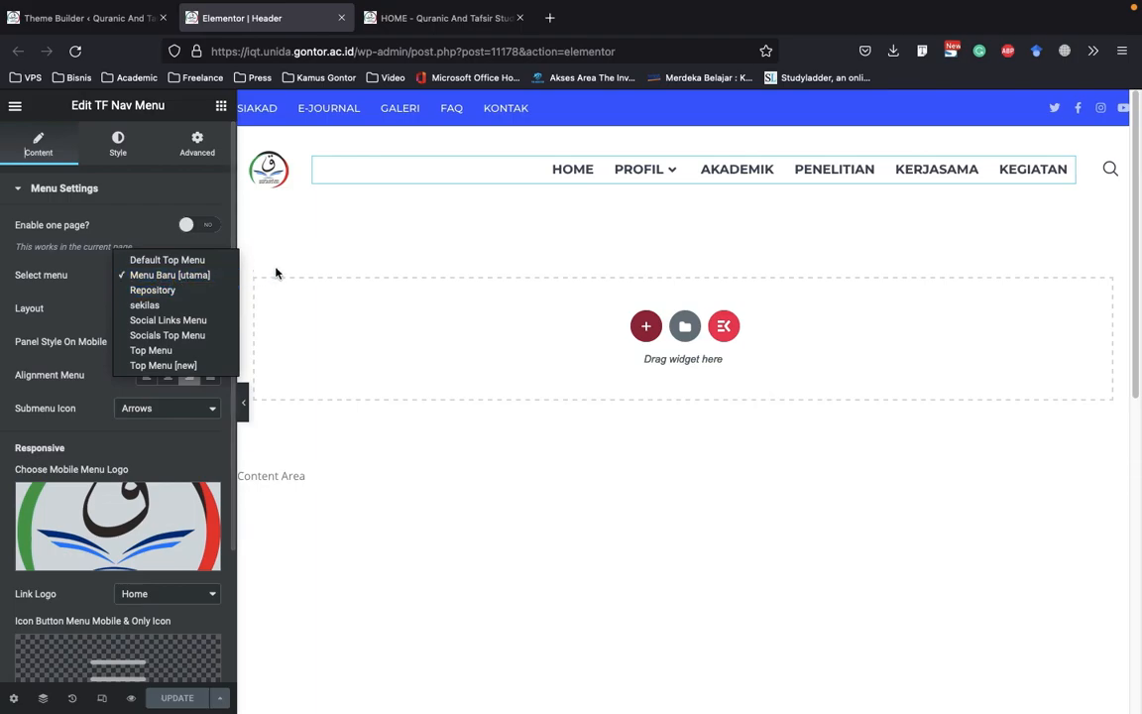
{"action": "left_click", "coordinate": [141, 235]}
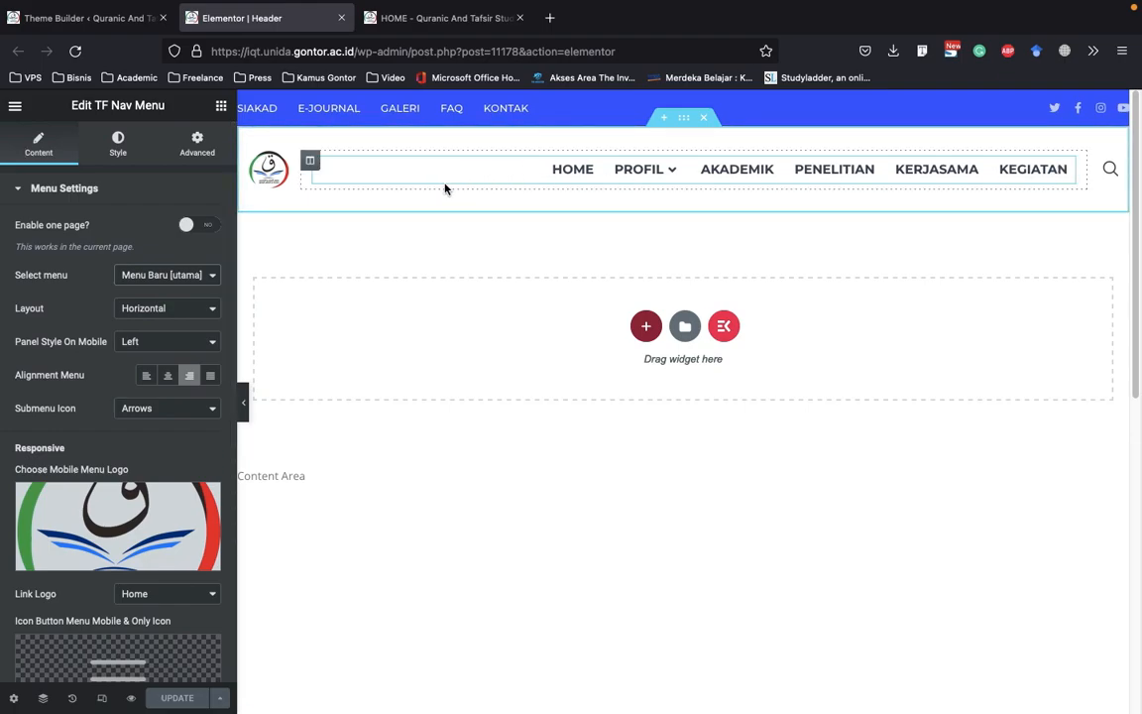
{"action": "left_click", "coordinate": [118, 148]}
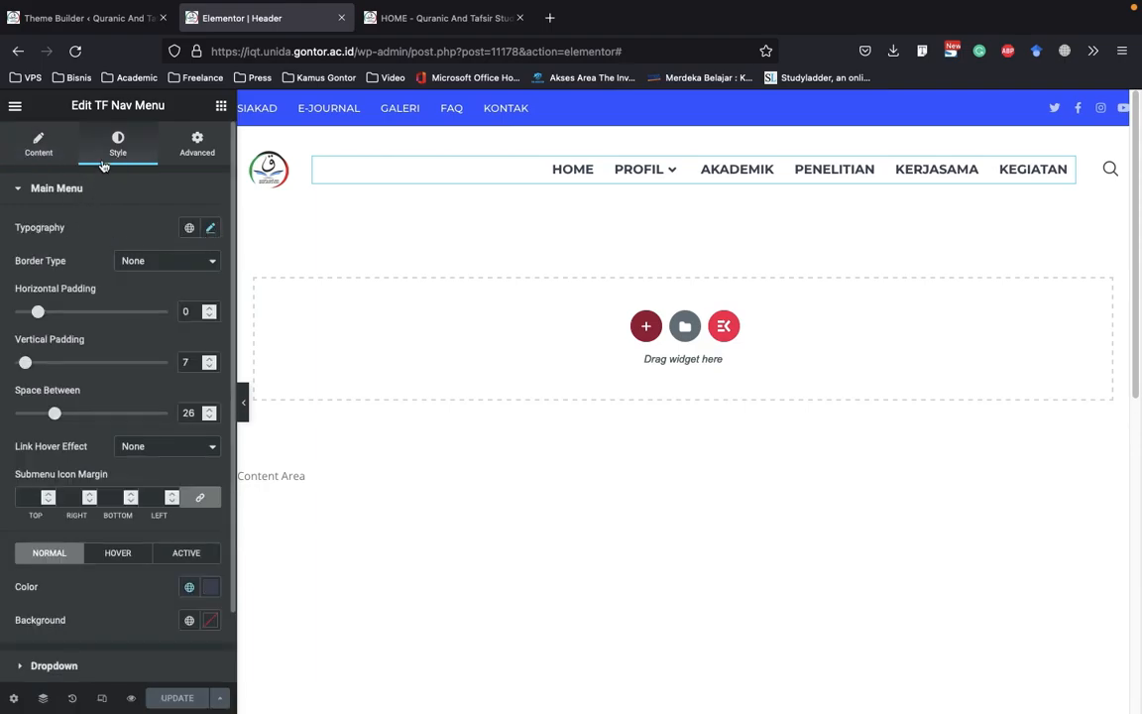
{"action": "left_click", "coordinate": [209, 229]}
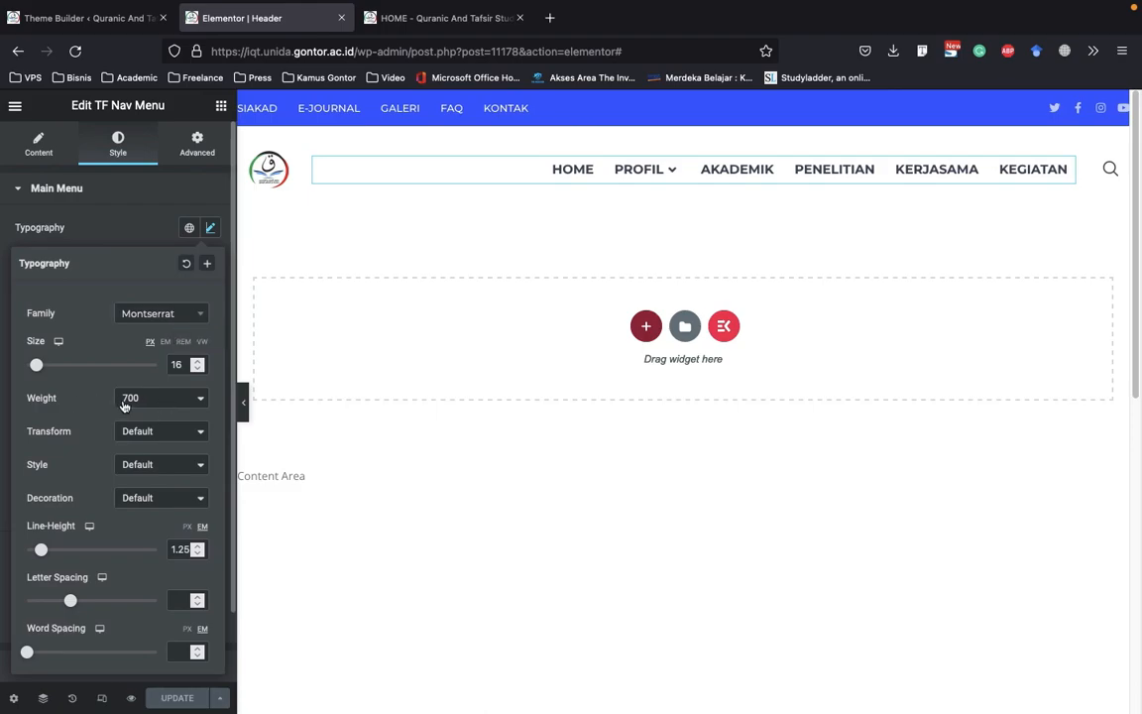
{"action": "left_click", "coordinate": [40, 145]}
{"action": "scroll", "coordinate": [97, 339], "scroll_direction": "down", "scroll_amount": 3}
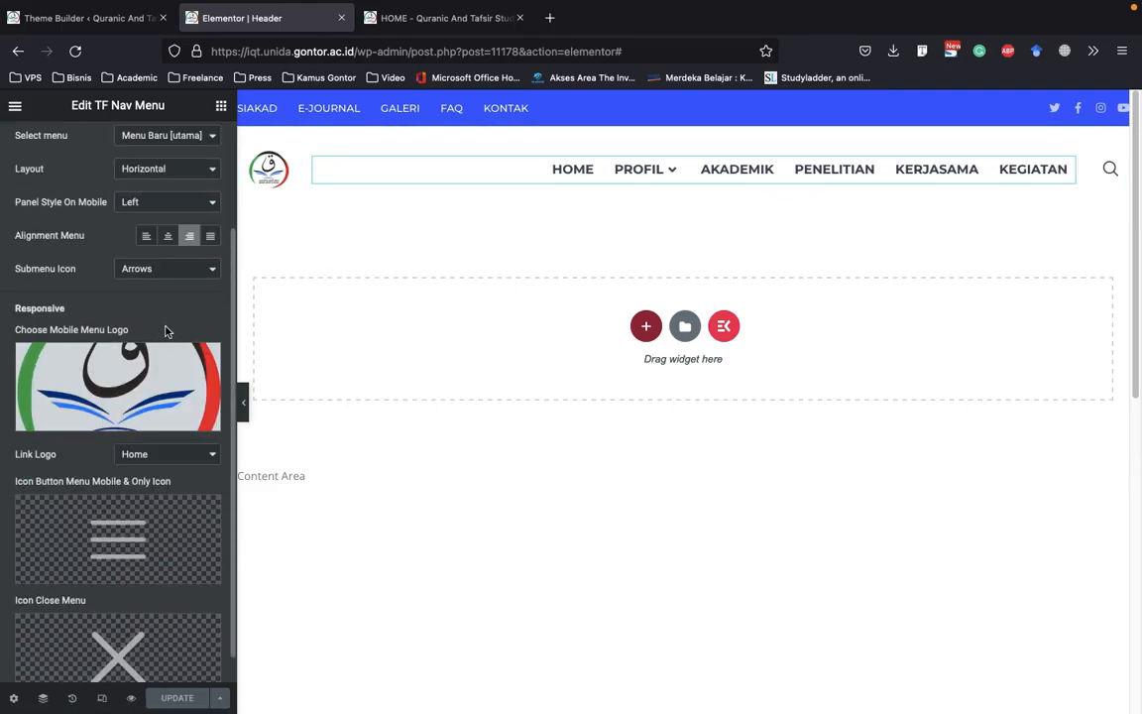
{"action": "mouse_move", "coordinate": [73, 390]}
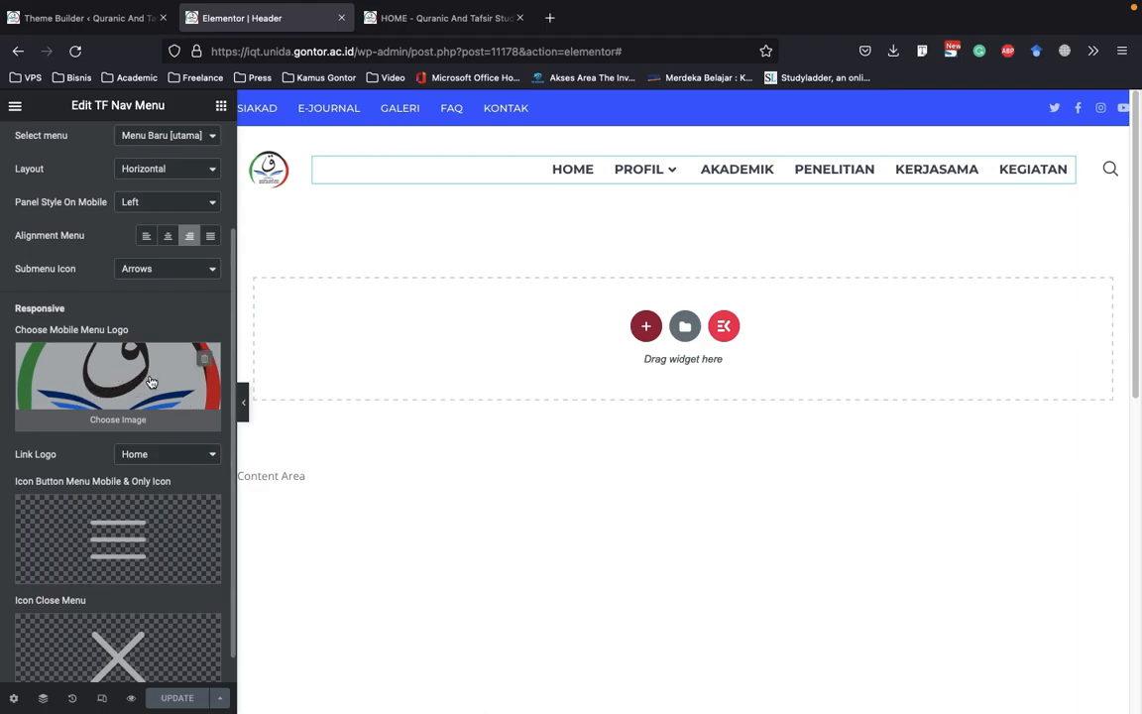
Preview the header in mobile view with the editing panel hidden, and open and close the top bar's mobile menu
{"action": "left_click", "coordinate": [103, 700]}
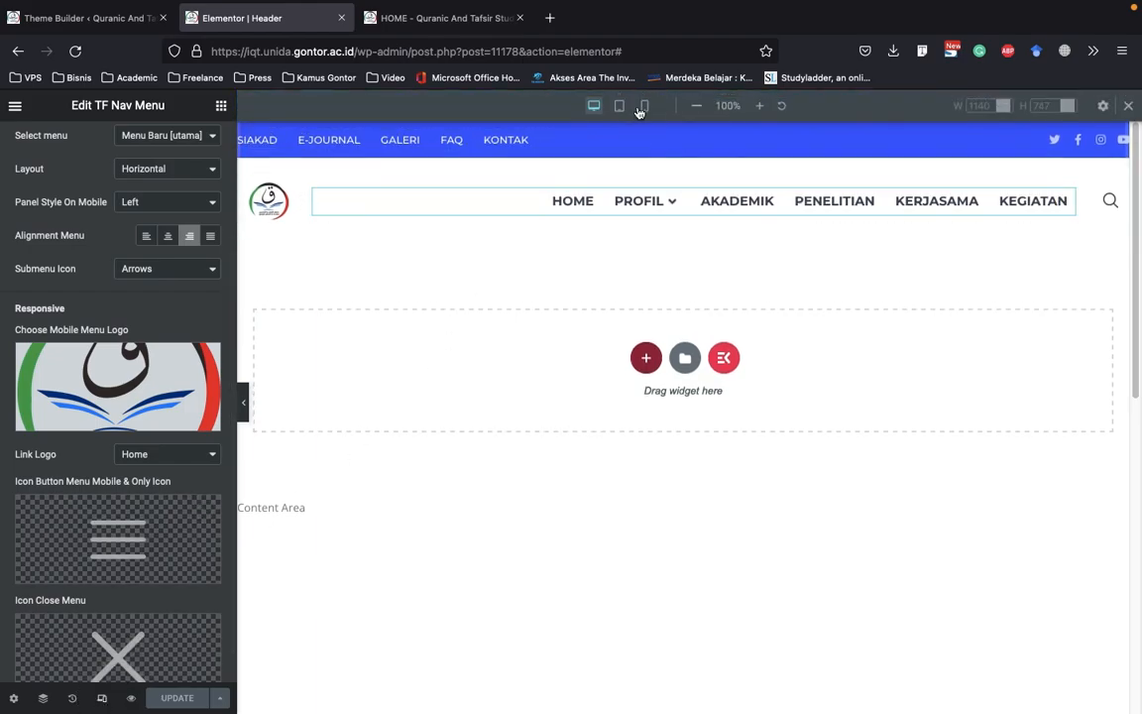
{"action": "left_click", "coordinate": [645, 106]}
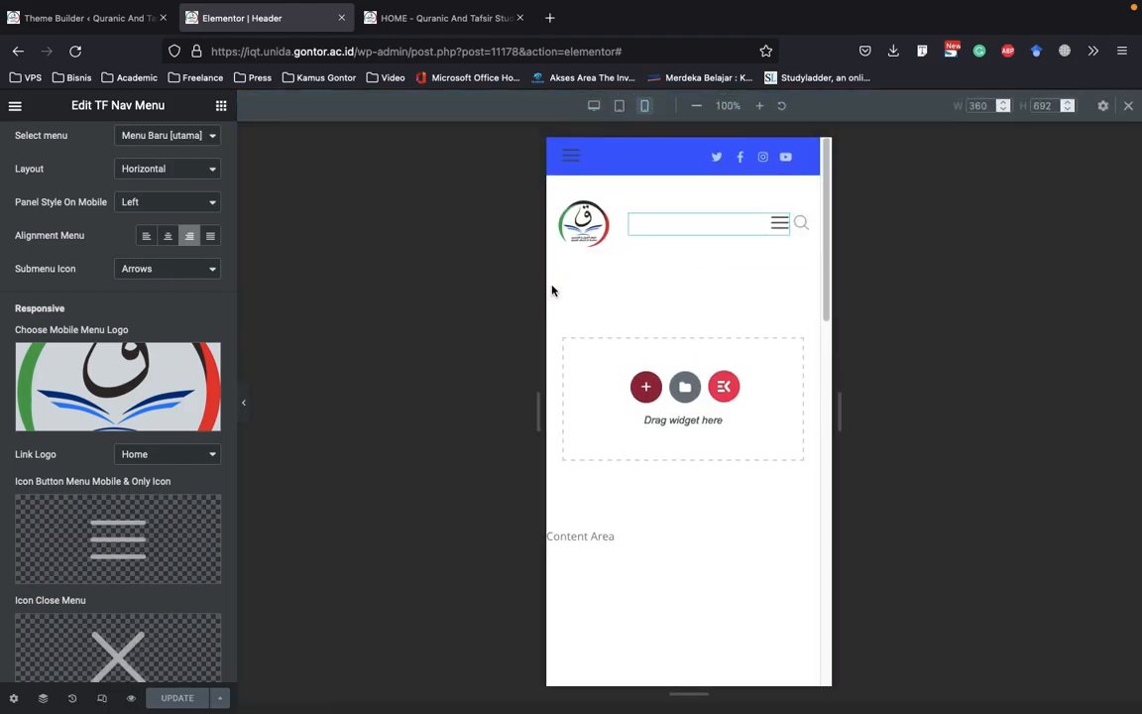
{"action": "left_click", "coordinate": [244, 405]}
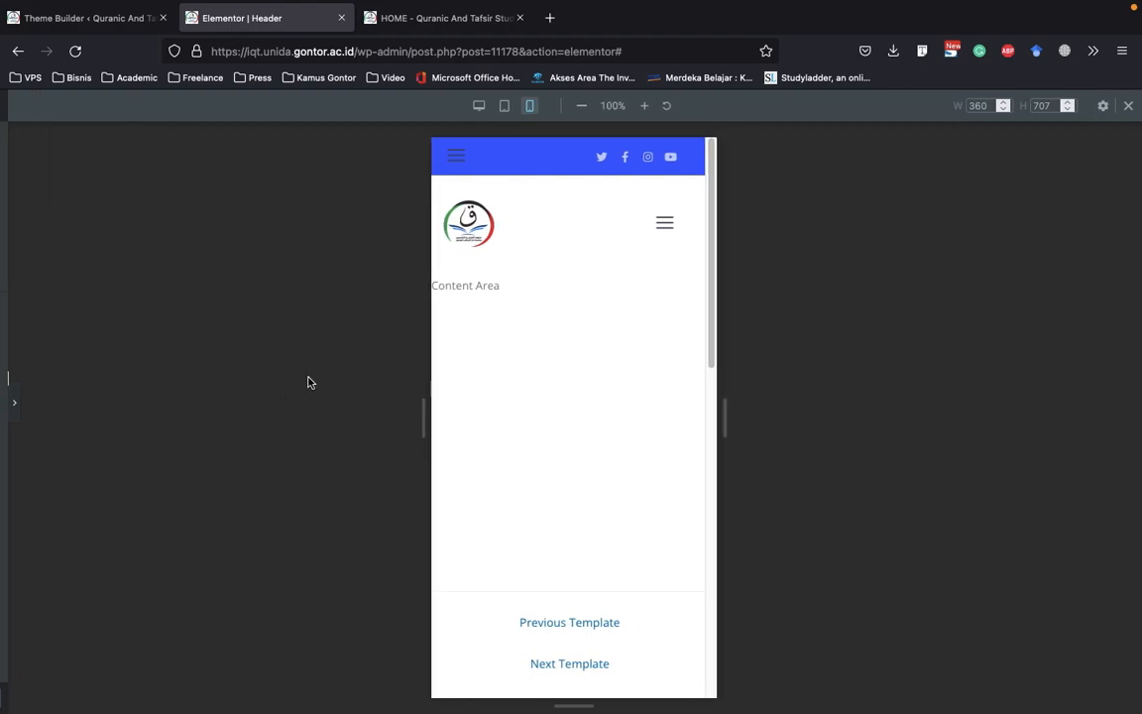
{"action": "left_click", "coordinate": [456, 160]}
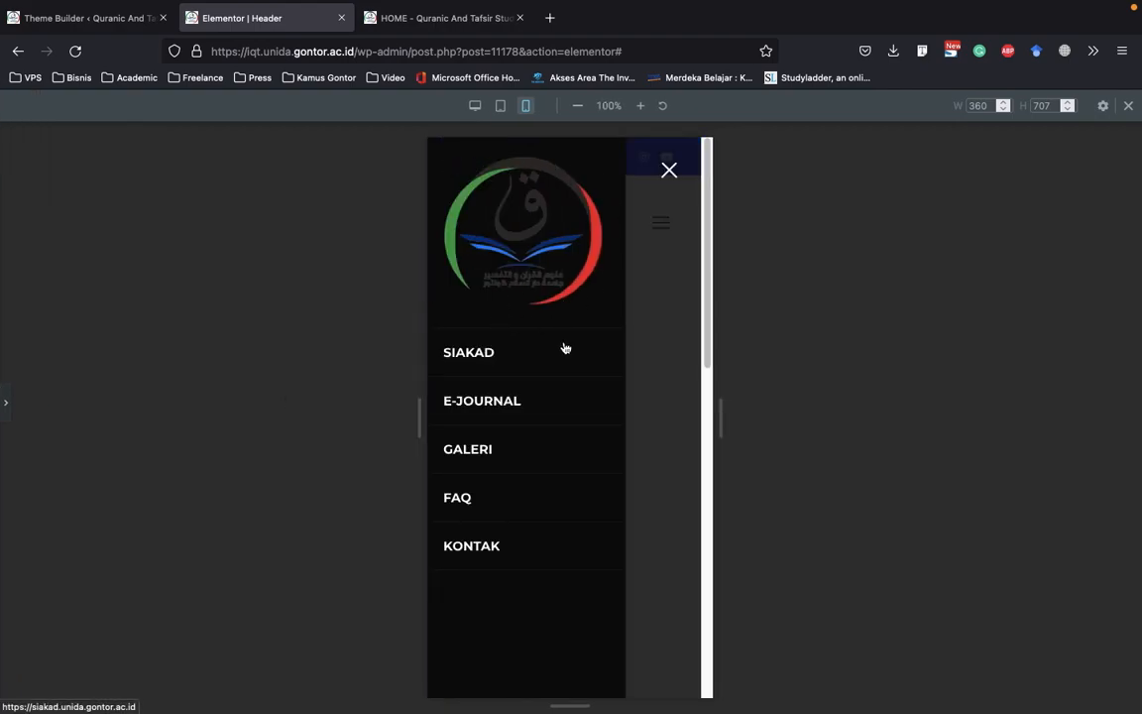
{"action": "left_click", "coordinate": [669, 170]}
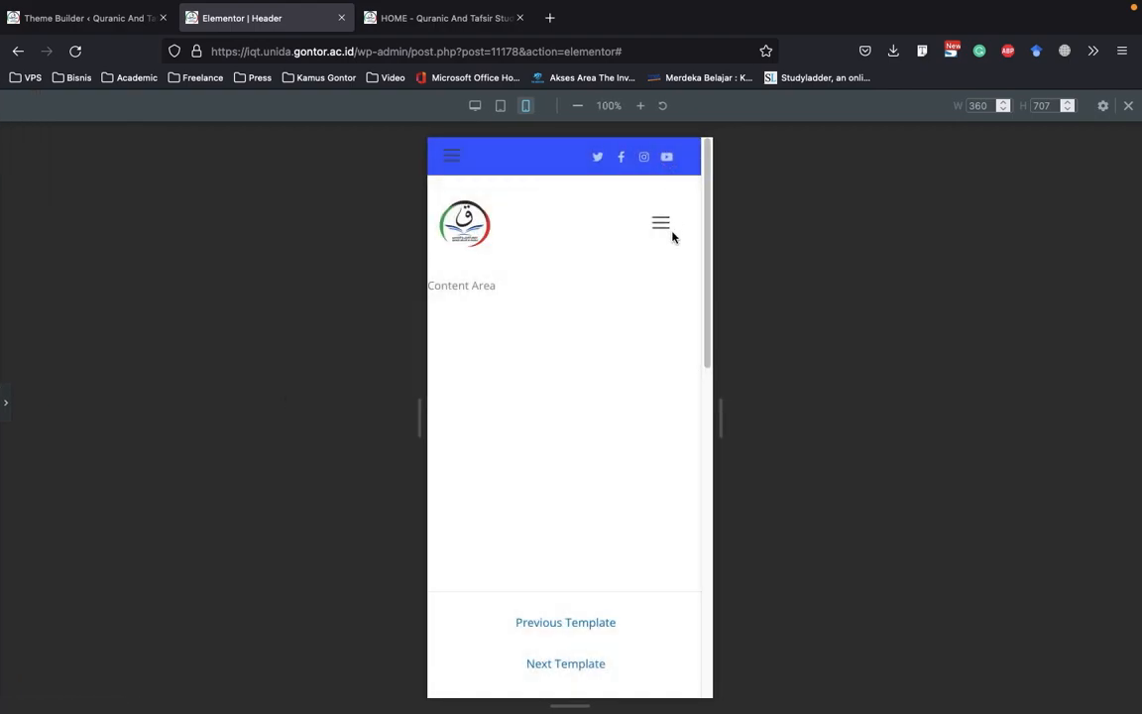
Preview the main navigation's mobile menu, expand its PROFIL submenu, and close the menu again
{"action": "left_click", "coordinate": [661, 225]}
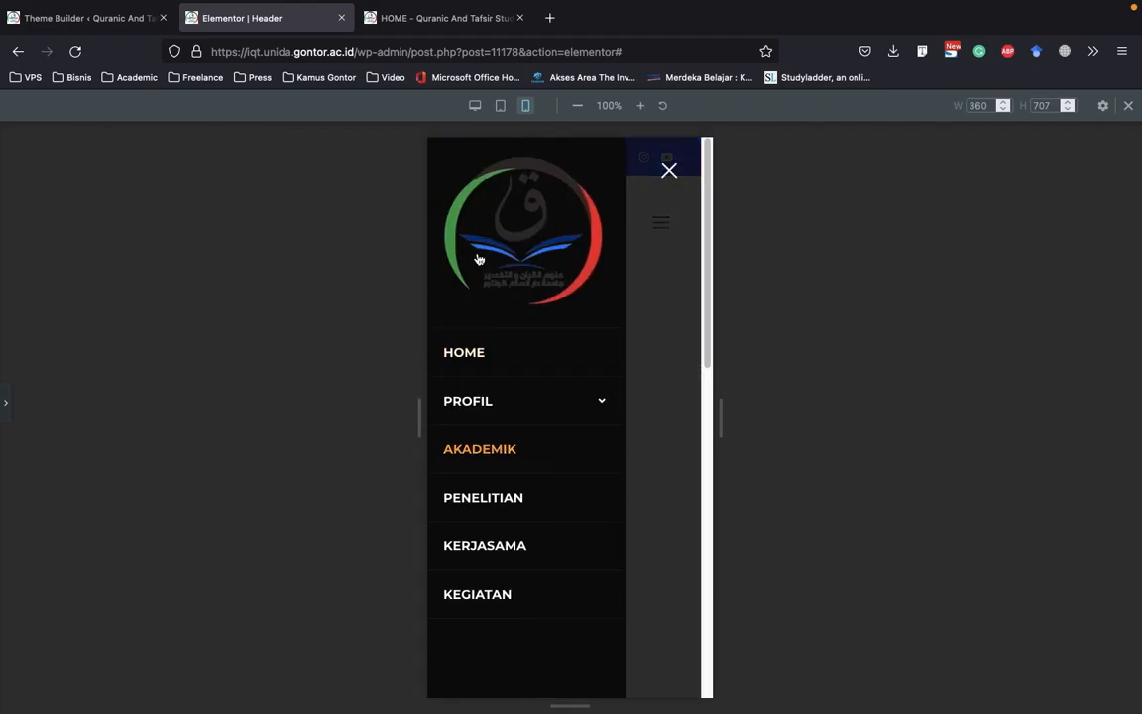
{"action": "left_click", "coordinate": [595, 402]}
{"action": "left_click", "coordinate": [602, 401]}
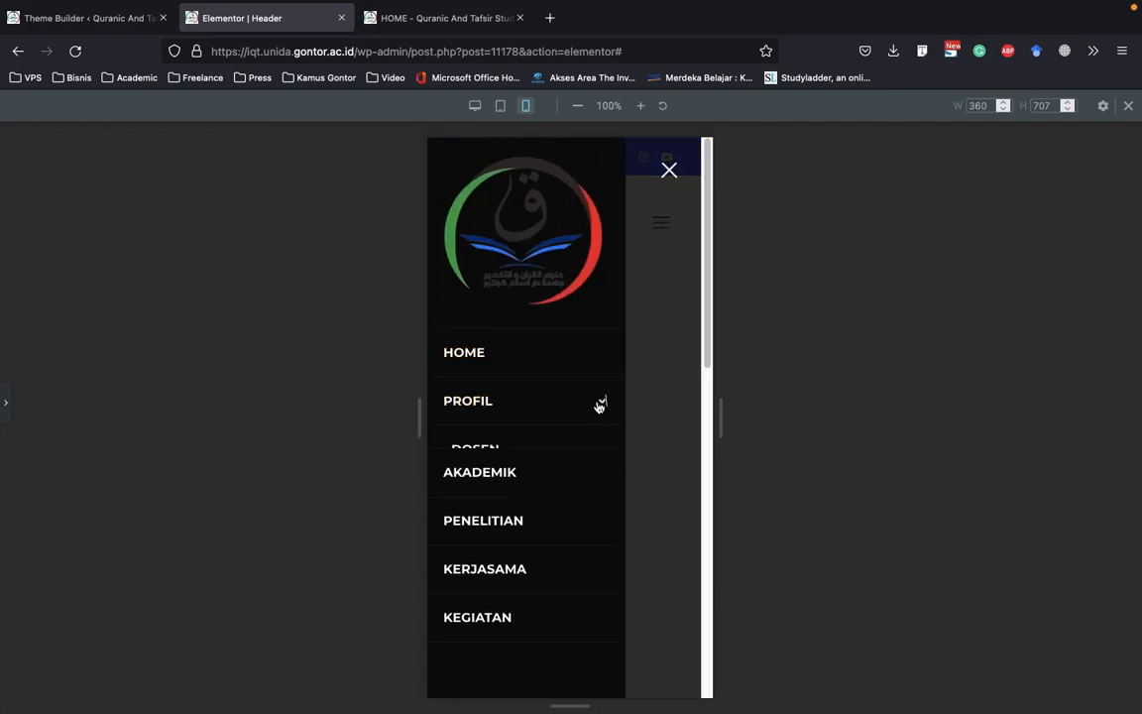
{"action": "left_click", "coordinate": [674, 168]}
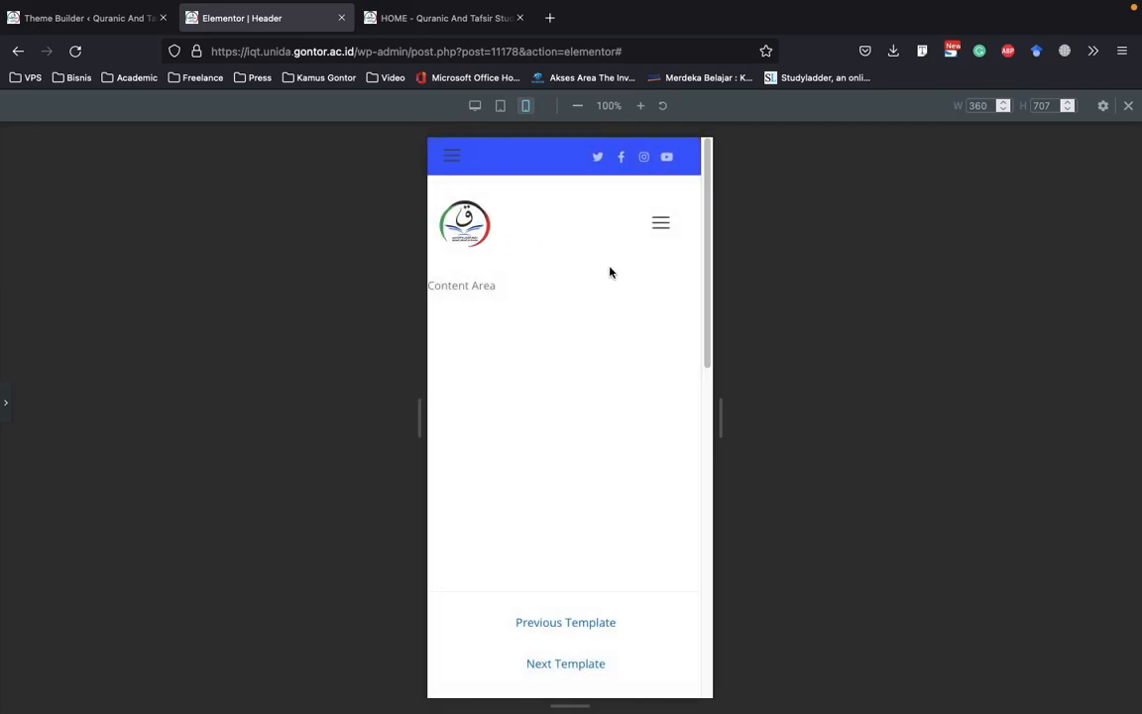
{"action": "scroll", "coordinate": [610, 272], "scroll_direction": "down", "scroll_amount": 3}
{"action": "scroll", "coordinate": [614, 276], "scroll_direction": "up", "scroll_amount": 3}
Bring back the editing panel and return the Header template to desktop view
{"action": "left_click", "coordinate": [5, 406]}
{"action": "scroll", "coordinate": [171, 341], "scroll_direction": "up", "scroll_amount": 1}
{"action": "scroll", "coordinate": [171, 341], "scroll_direction": "up", "scroll_amount": 1}
{"action": "left_click", "coordinate": [594, 106]}
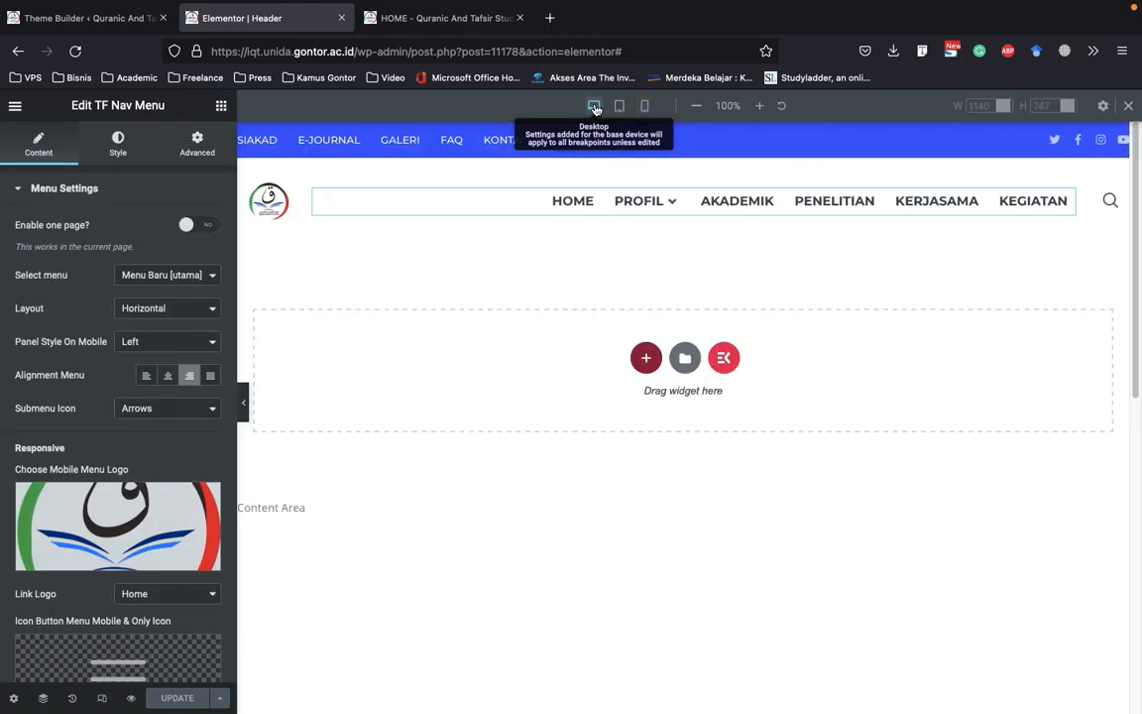
Select the header logo image and widen its column slightly to enlarge the logo, previewing the header without the editing panel
{"action": "left_click", "coordinate": [288, 208]}
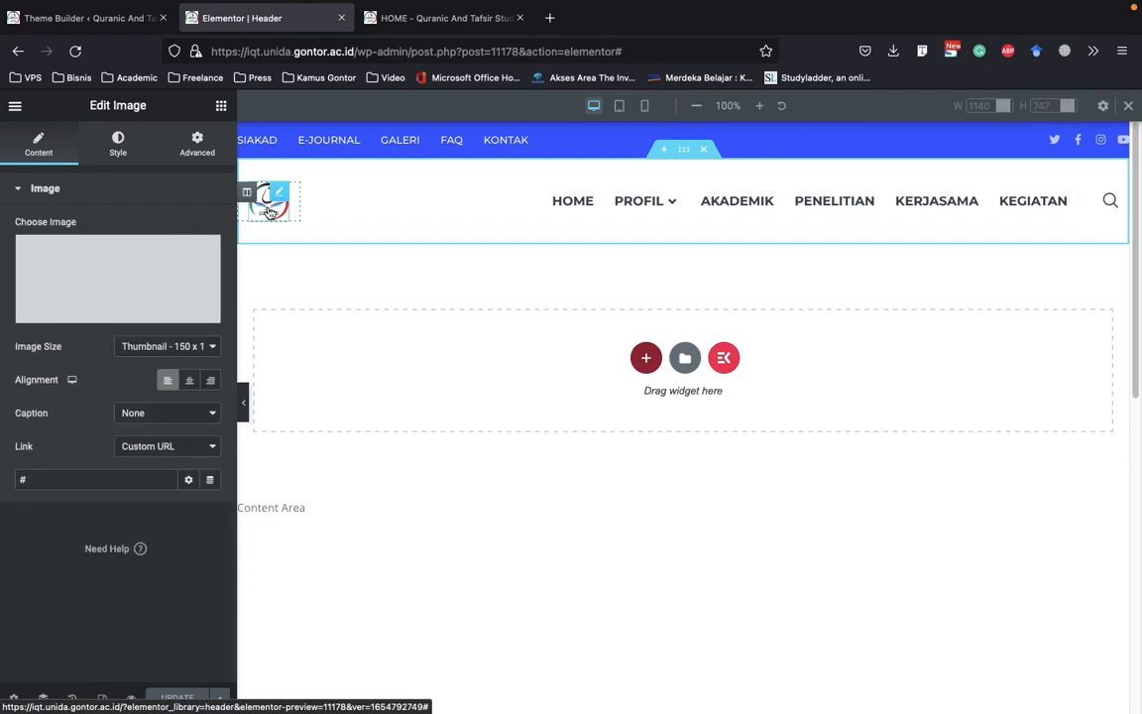
{"action": "mouse_move", "coordinate": [291, 210]}
{"action": "left_mouse_down"}
{"action": "mouse_move", "coordinate": [306, 199]}
{"action": "mouse_move", "coordinate": [337, 208]}
{"action": "mouse_move", "coordinate": [298, 211]}
{"action": "mouse_move", "coordinate": [337, 211]}
{"action": "mouse_move", "coordinate": [294, 209]}
{"action": "left_mouse_up"}
{"action": "mouse_move", "coordinate": [657, 204]}
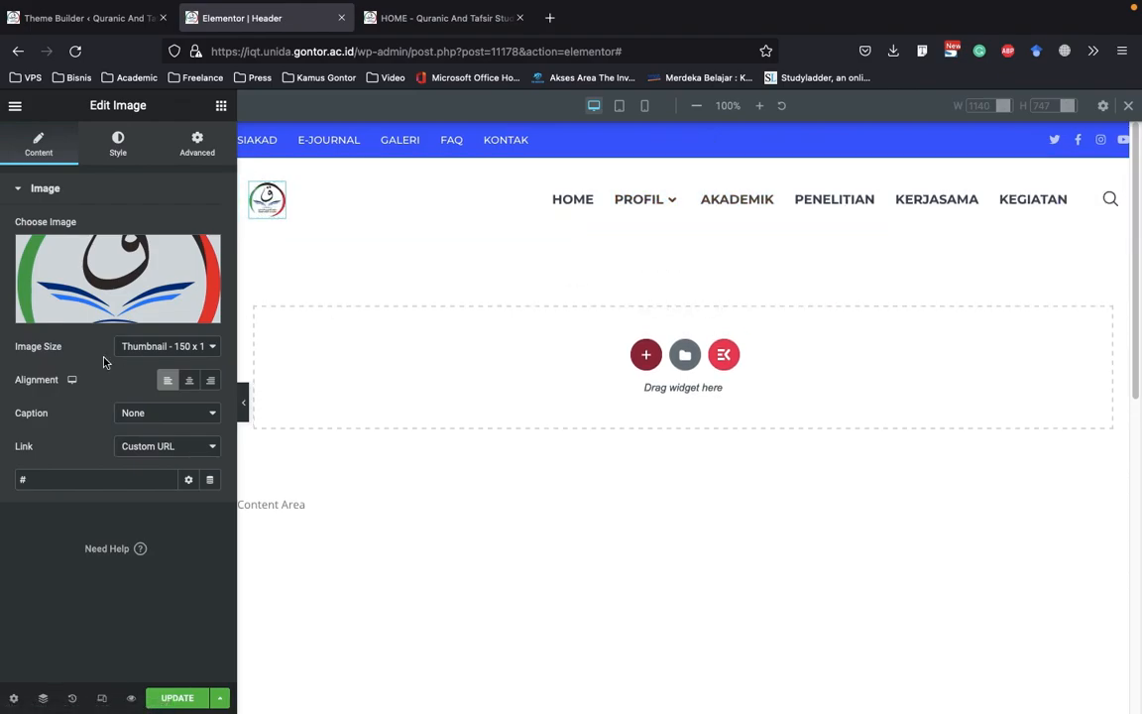
{"action": "left_click", "coordinate": [244, 400]}
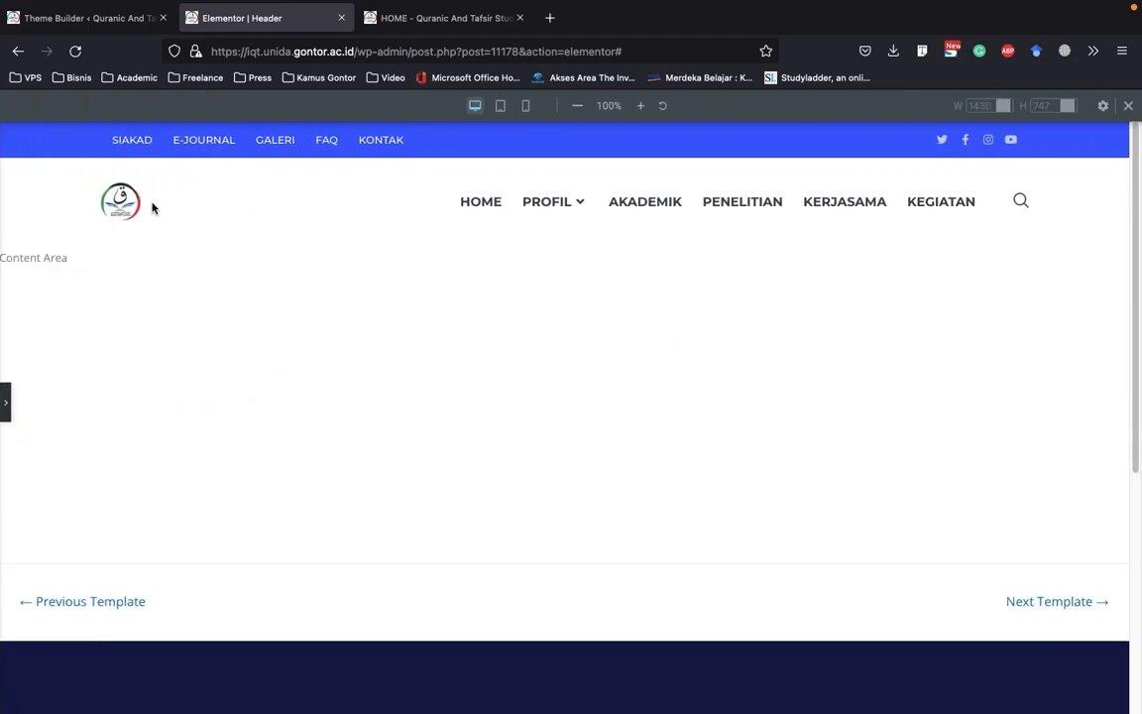
{"action": "left_click", "coordinate": [7, 402]}
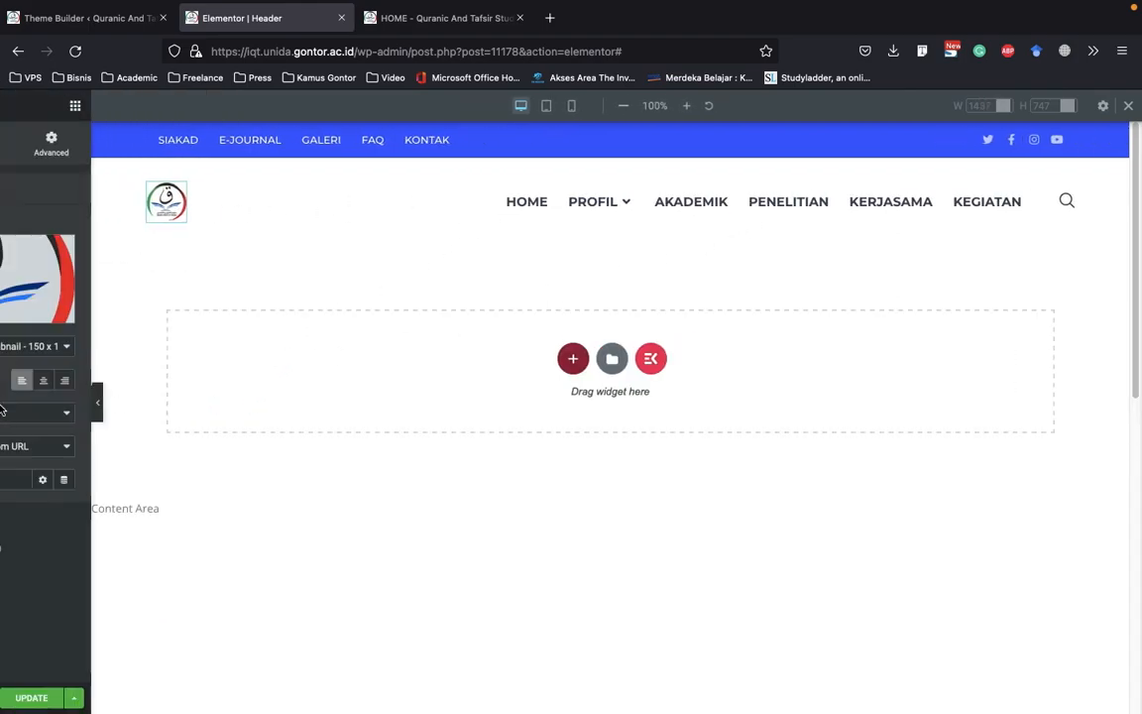
{"action": "left_click", "coordinate": [294, 206]}
{"action": "left_click_drag", "start_coordinate": [300, 202], "coordinate": [309, 200]}
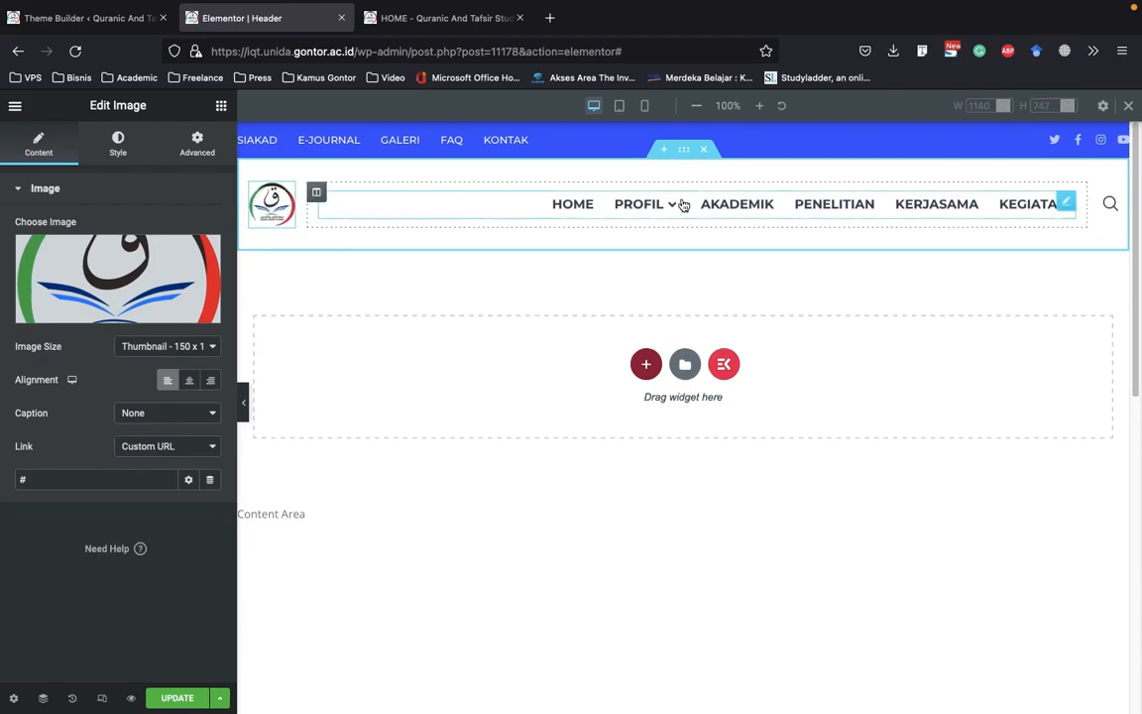
{"action": "left_click", "coordinate": [243, 412]}
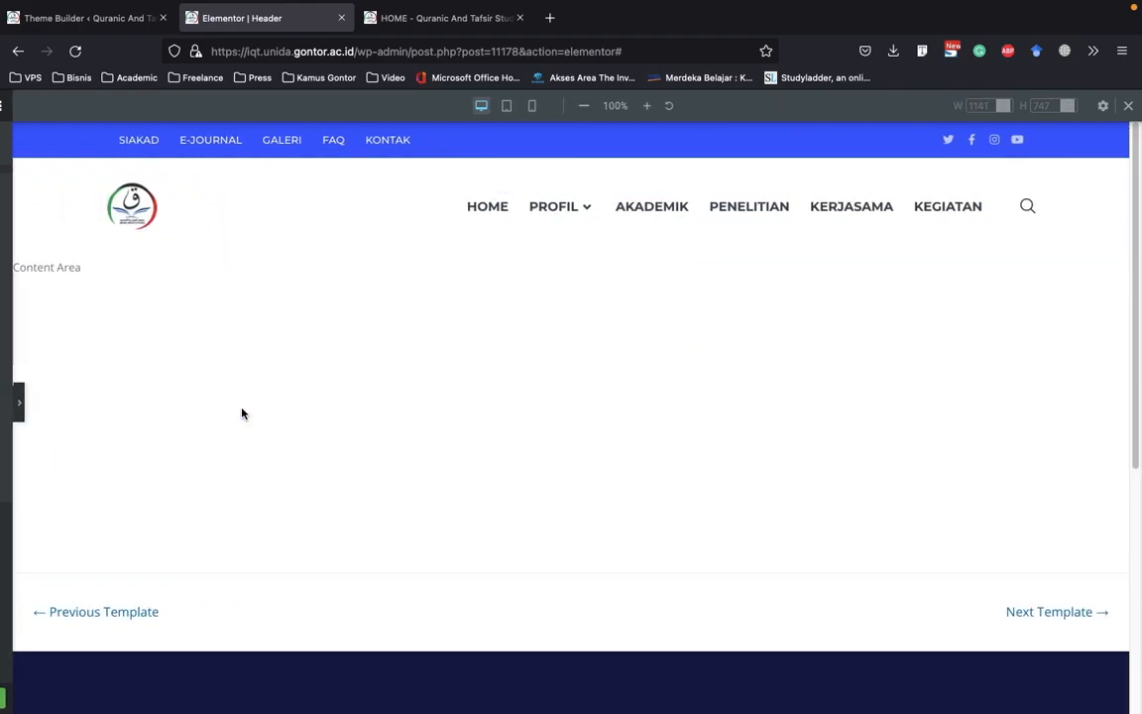
{"action": "left_click", "coordinate": [5, 406]}
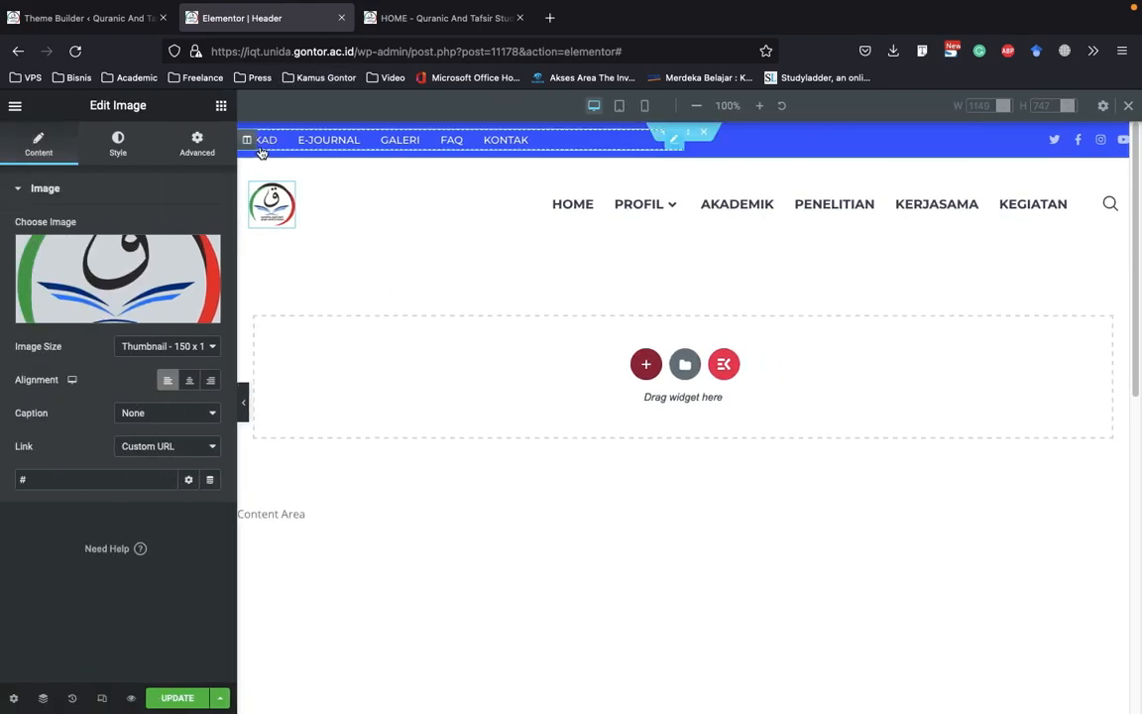
Select the top bar's navigation menu to check its source menu, and open the WordPress Menus page in the Theme Builder tab
{"action": "left_click", "coordinate": [261, 151]}
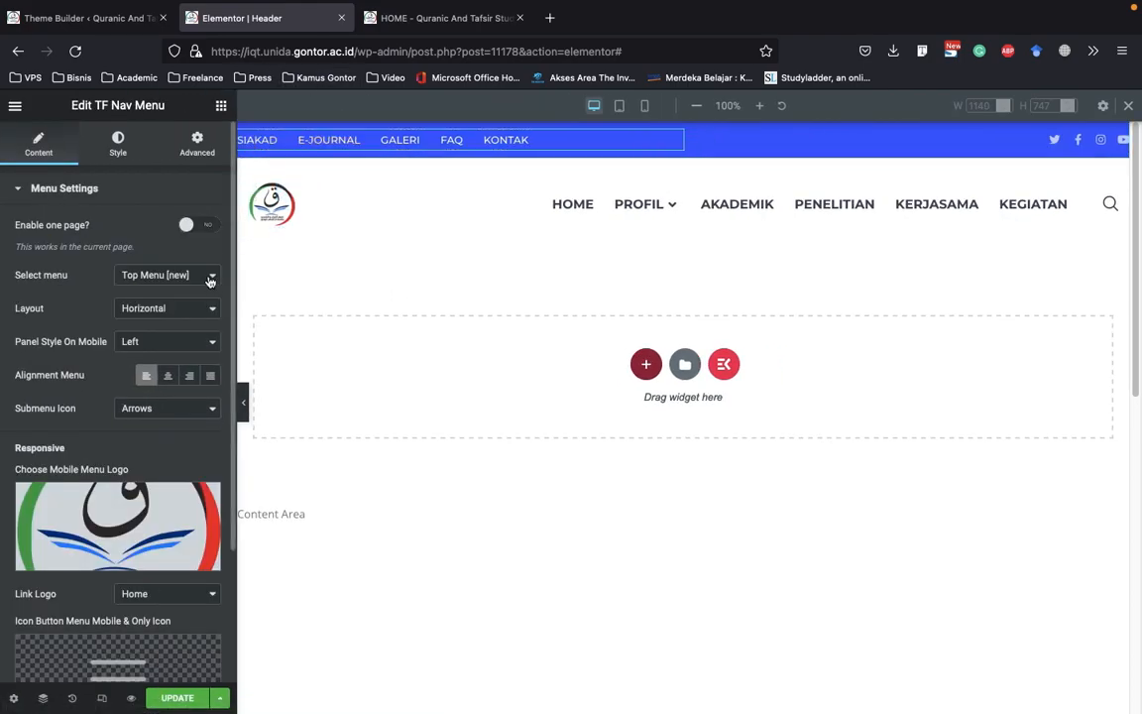
{"action": "left_click", "coordinate": [40, 18]}
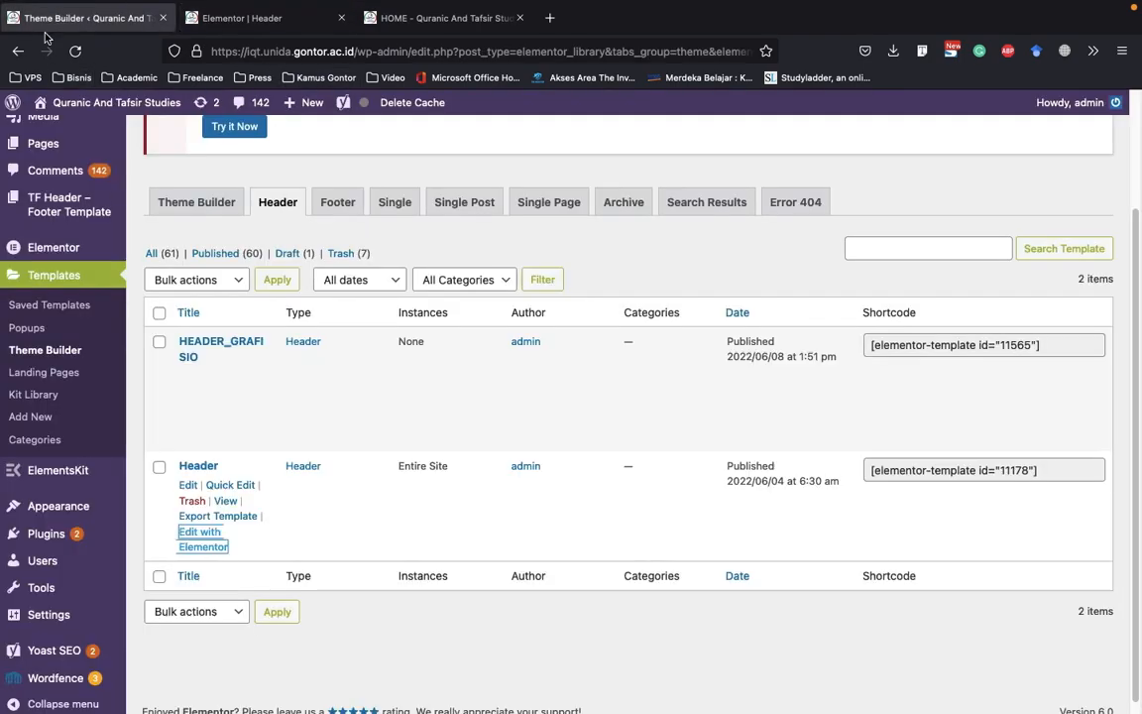
{"action": "scroll", "coordinate": [102, 446], "scroll_direction": "down", "scroll_amount": 1}
{"action": "mouse_move", "coordinate": [61, 504]}
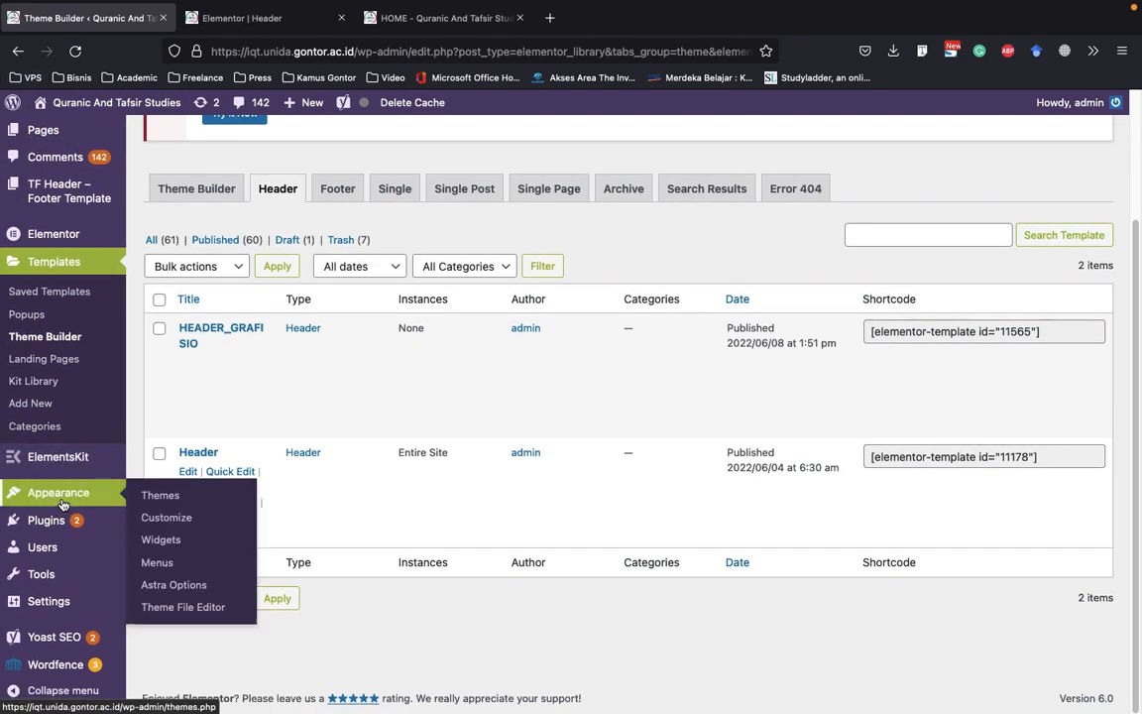
{"action": "left_click", "coordinate": [158, 571]}
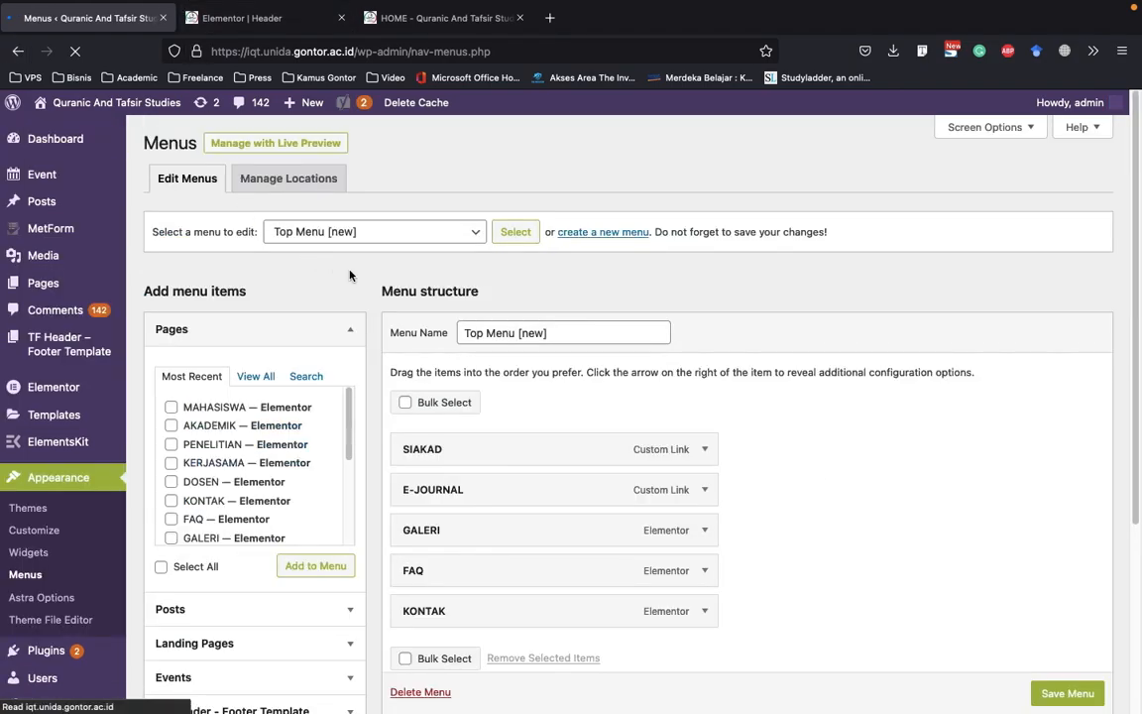
Review the items of Top Menu [new] and compare them with the top bar in the Header template editor
{"action": "left_click_drag", "start_coordinate": [583, 336], "coordinate": [454, 359]}
{"action": "left_click", "coordinate": [456, 360]}
{"action": "scroll", "coordinate": [462, 362], "scroll_direction": "down", "scroll_amount": 2}
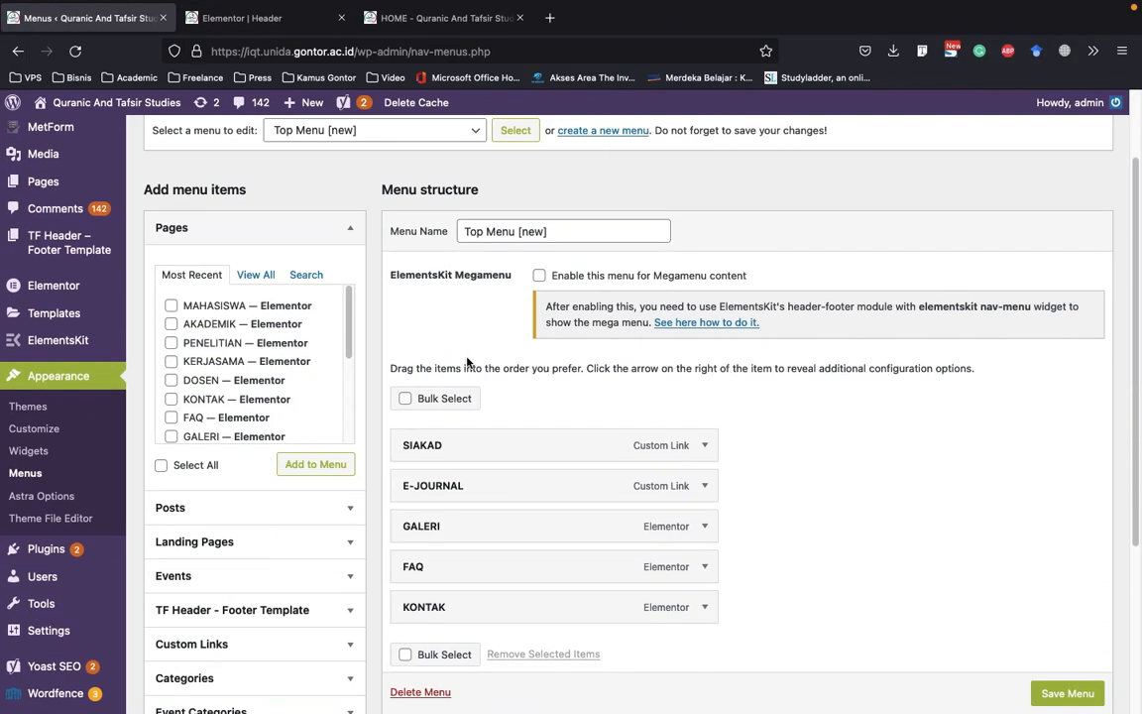
{"action": "scroll", "coordinate": [397, 258], "scroll_direction": "up", "scroll_amount": 1}
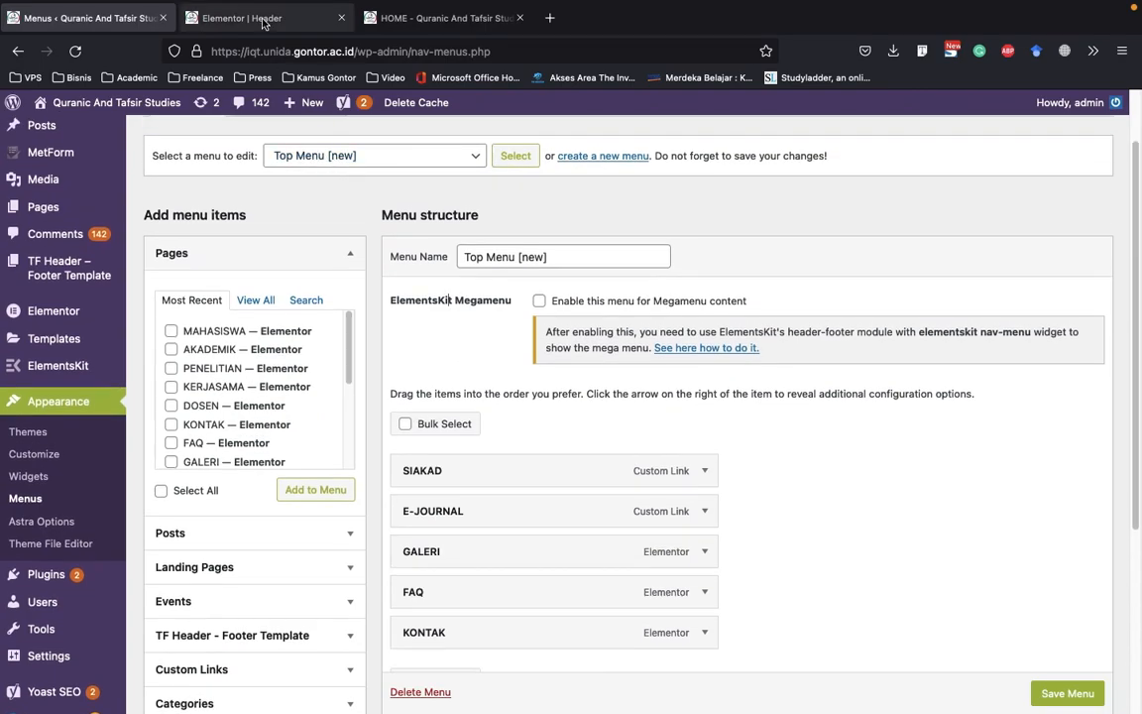
{"action": "left_click", "coordinate": [226, 24]}
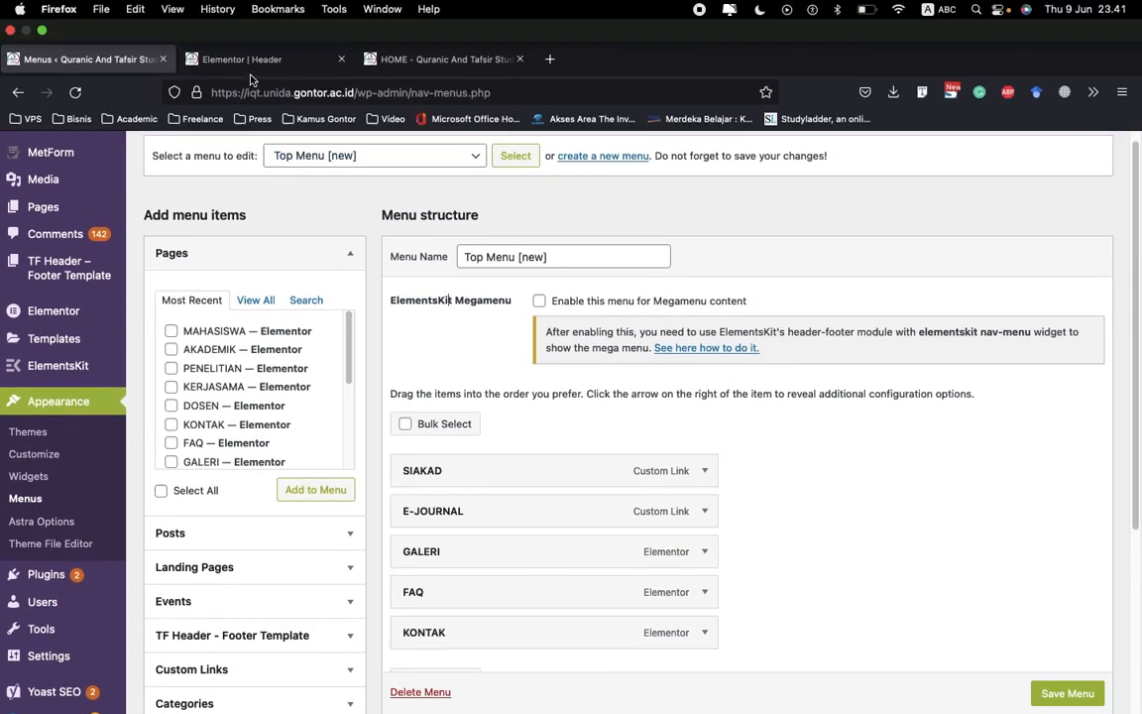
{"action": "left_click", "coordinate": [246, 62]}
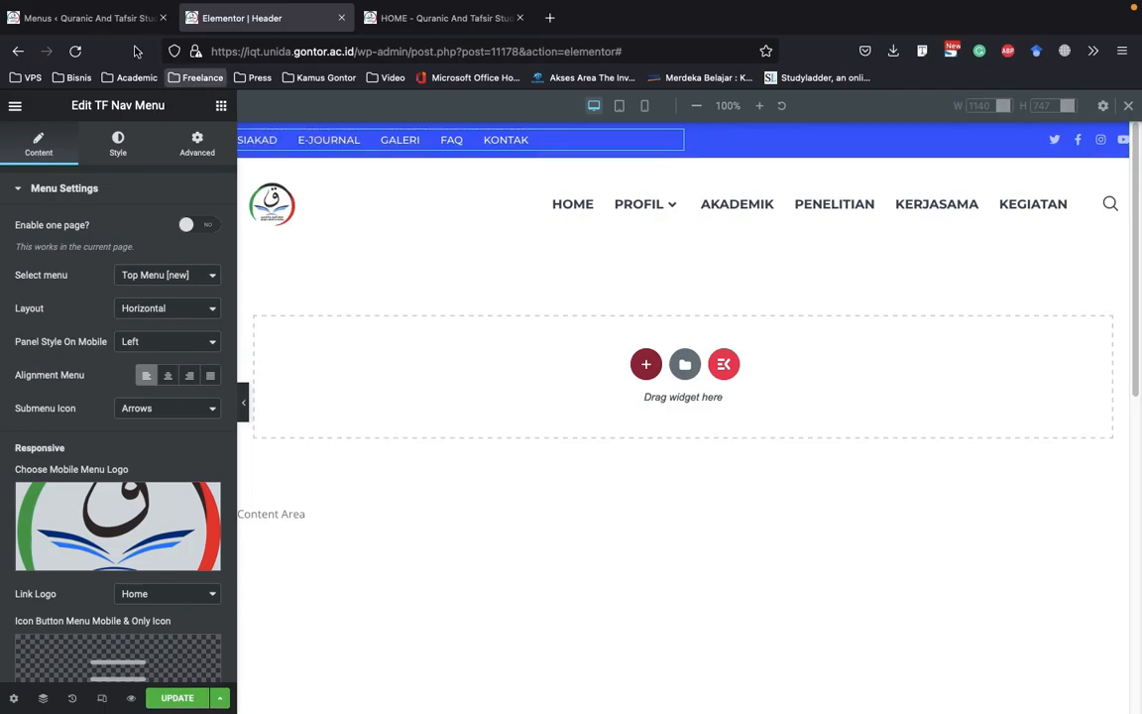
{"action": "left_click", "coordinate": [85, 18]}
Add a custom link with the URL # and the link text UNIDA to Top Menu [new]
{"action": "scroll", "coordinate": [655, 360], "scroll_direction": "down", "scroll_amount": 5}
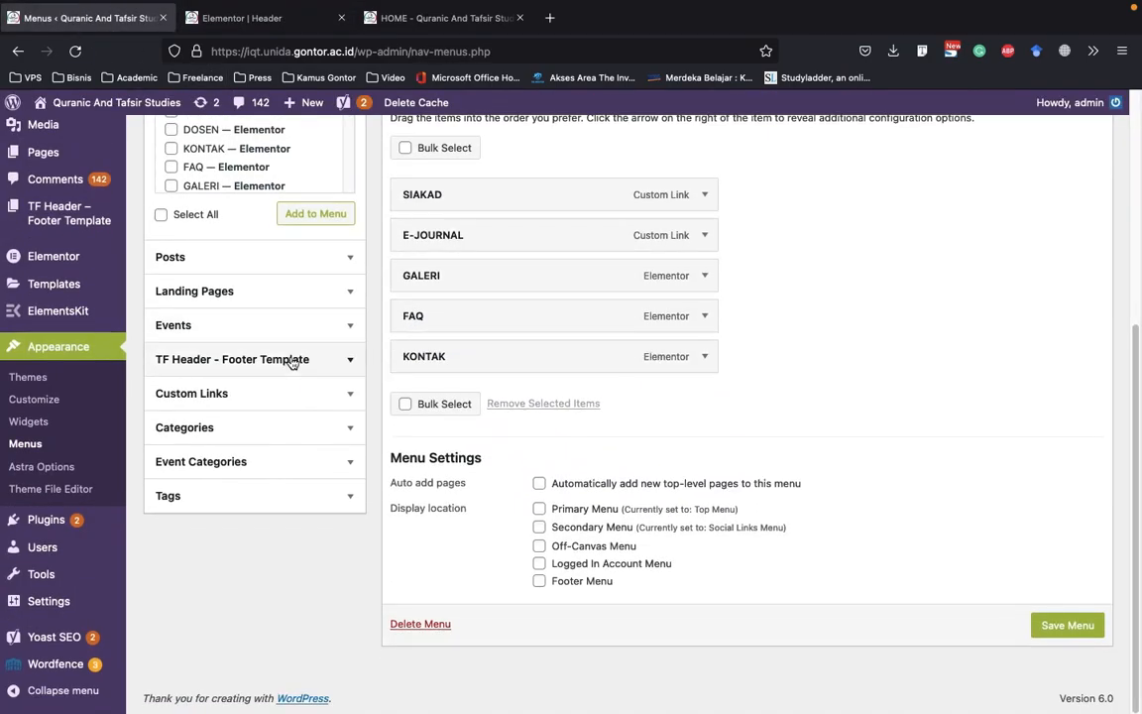
{"action": "left_click", "coordinate": [339, 393]}
{"action": "left_click", "coordinate": [298, 305]}
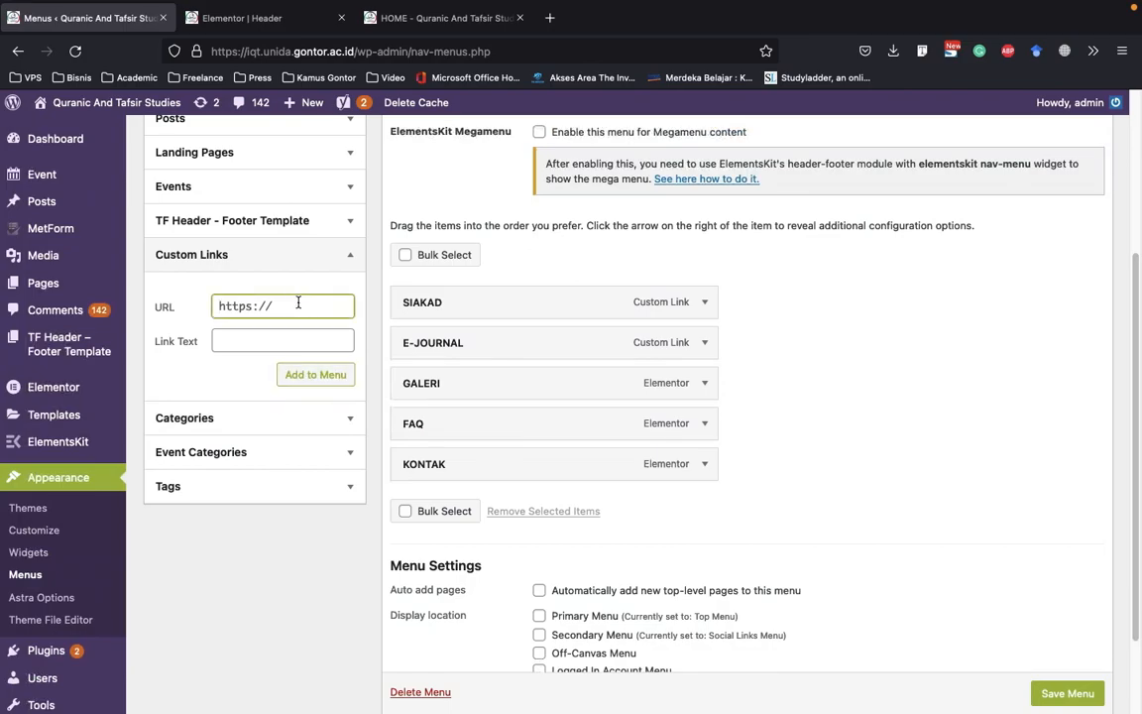
{"action": "left_click", "coordinate": [265, 341]}
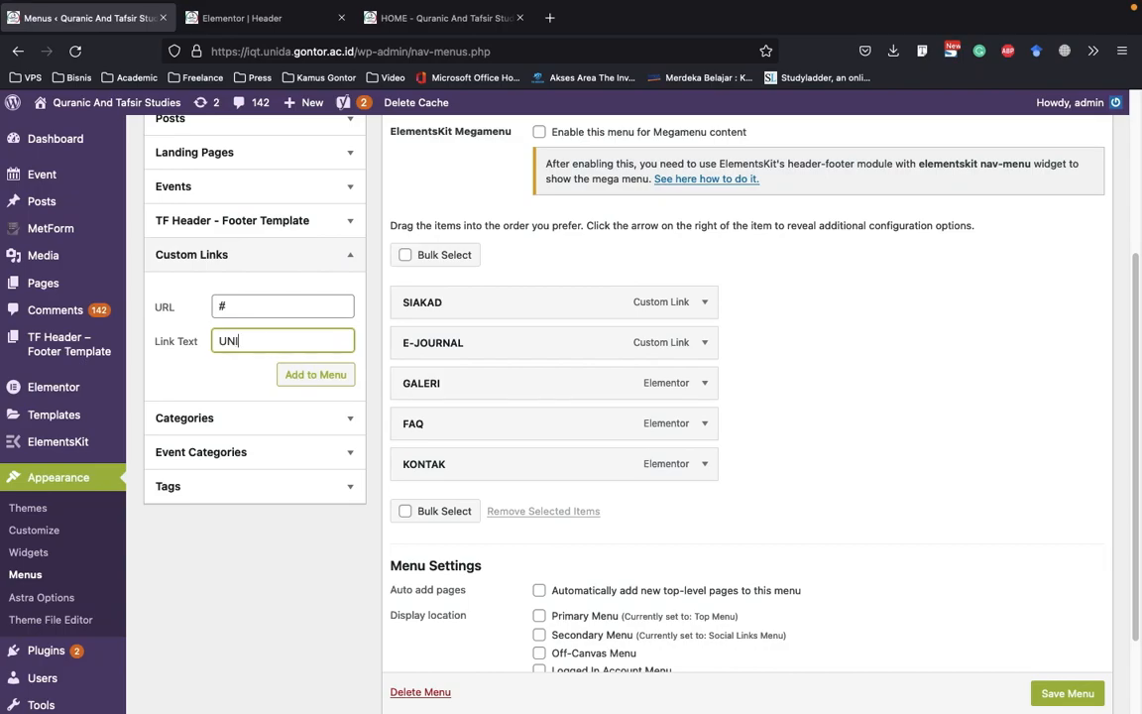
{"action": "left_click", "coordinate": [314, 374]}
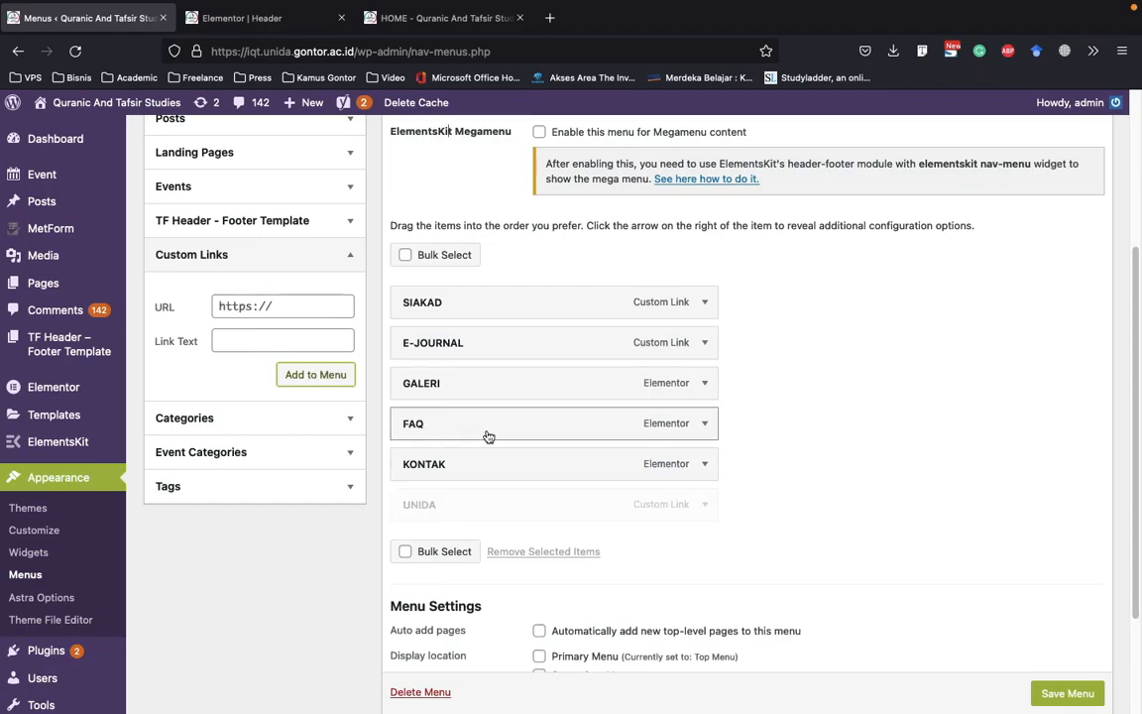
Move the UNIDA item above SIAKAD as the first menu item and save the menu
{"action": "left_click_drag", "start_coordinate": [541, 515], "coordinate": [531, 300]}
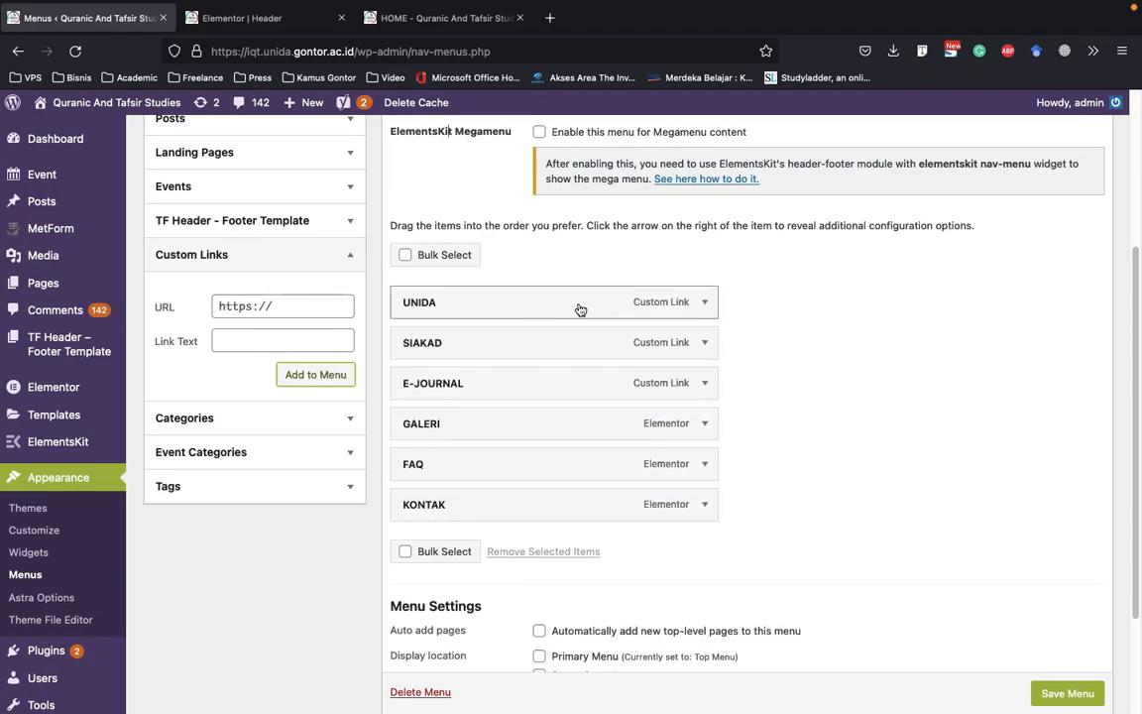
{"action": "scroll", "coordinate": [1076, 700], "scroll_direction": "down", "scroll_amount": 2}
{"action": "left_click", "coordinate": [1071, 641]}
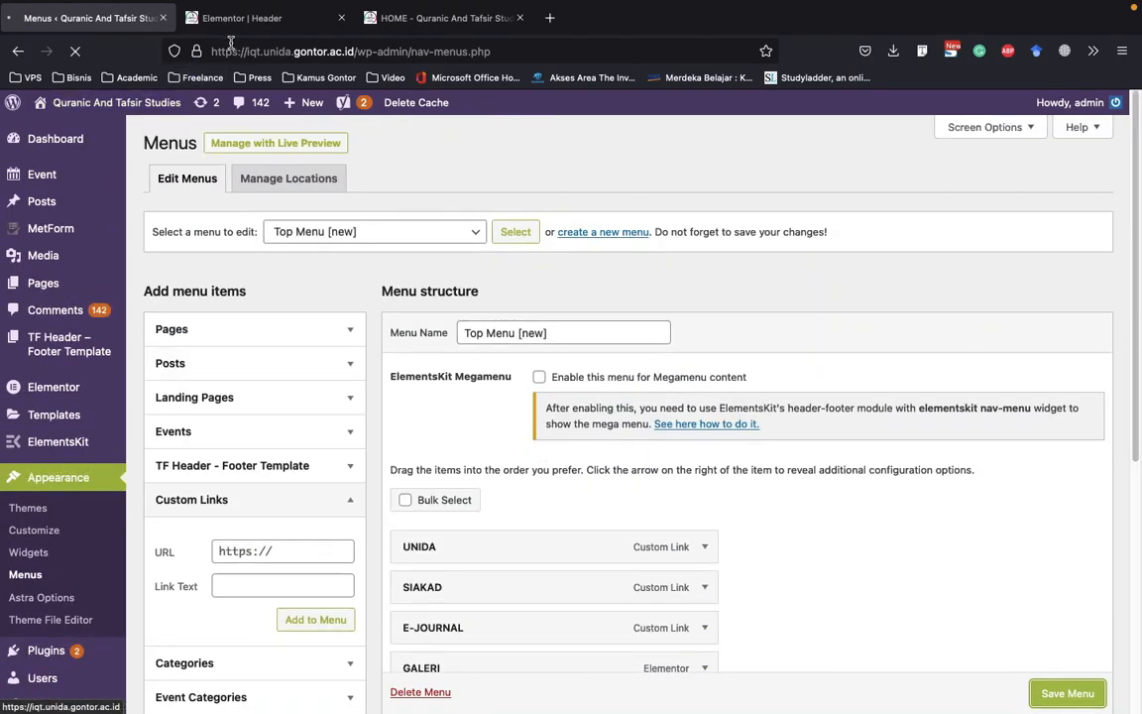
Reload the live home page to check its top bar, and view the main navigation's source menu choices in the Header editor
{"action": "left_click", "coordinate": [448, 18]}
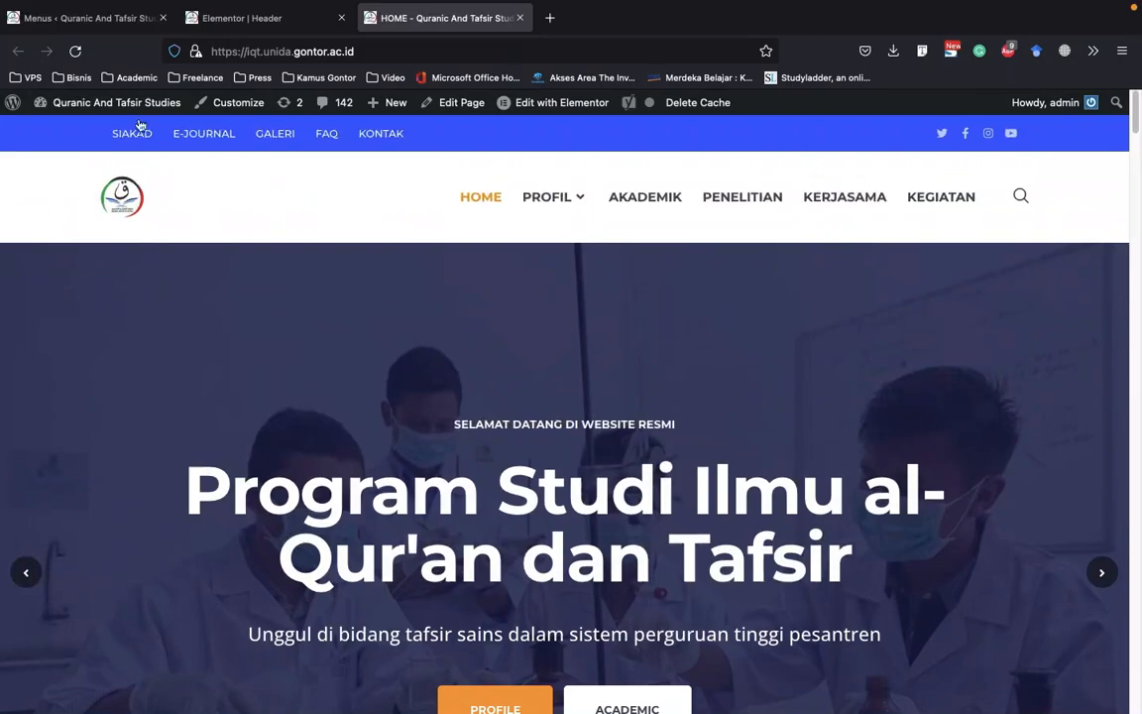
{"action": "left_click", "coordinate": [74, 50]}
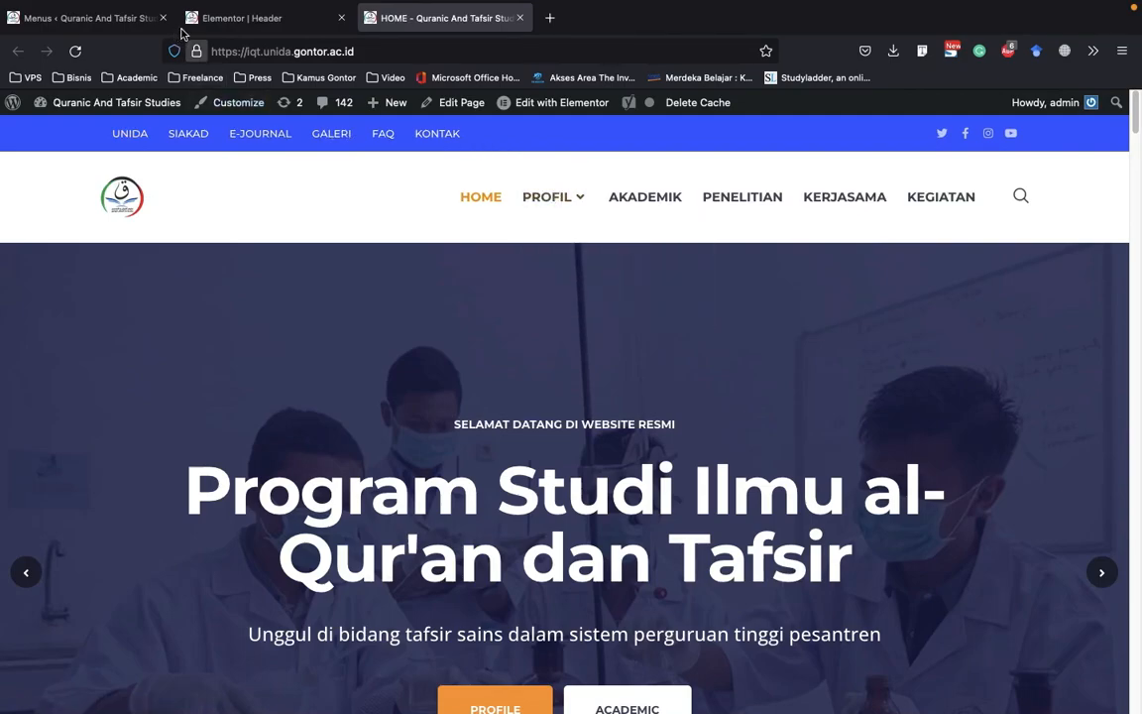
{"action": "left_click", "coordinate": [238, 18]}
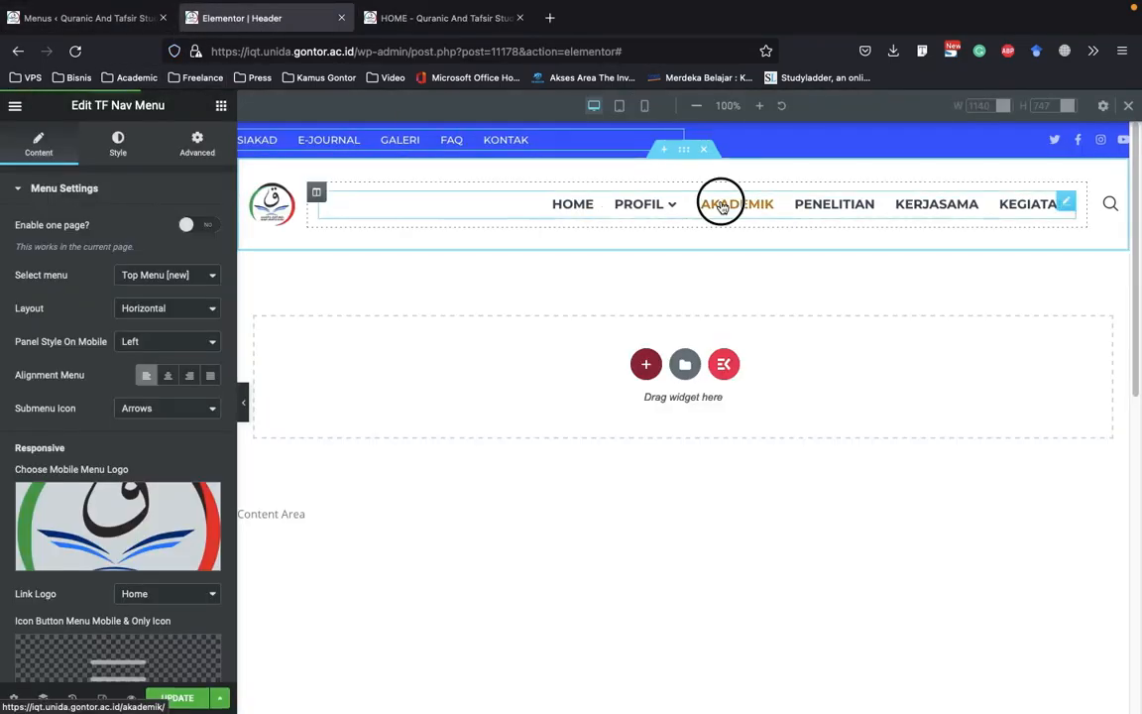
{"action": "left_click", "coordinate": [203, 276]}
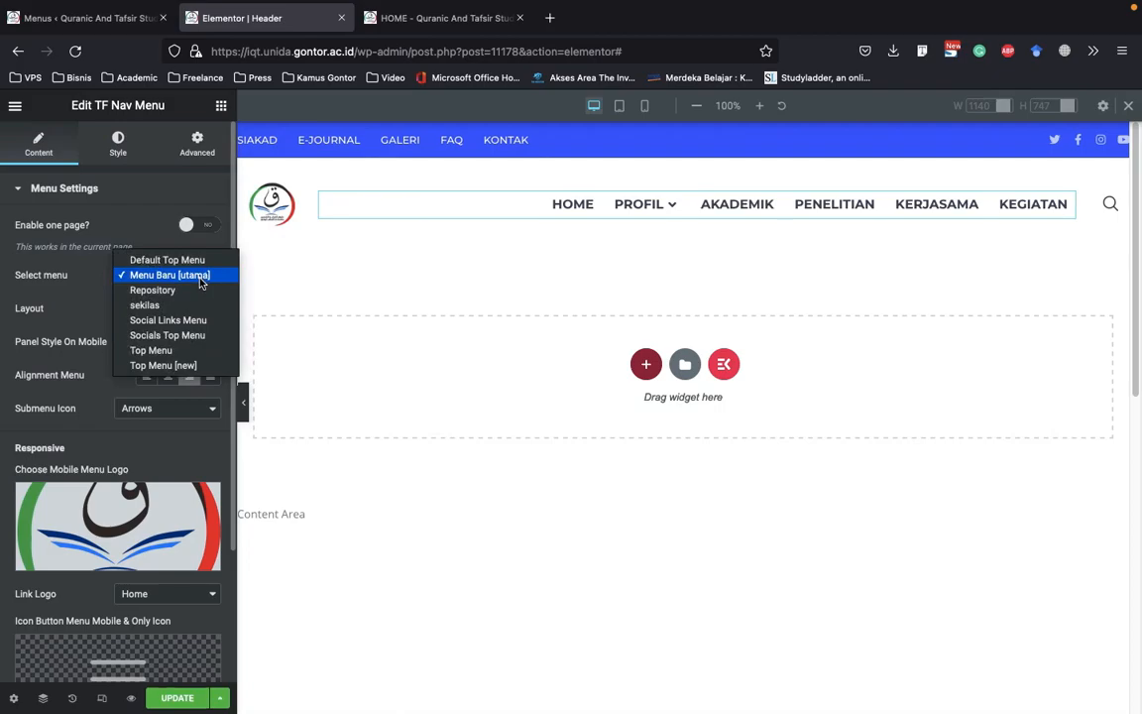
{"action": "left_click", "coordinate": [101, 26]}
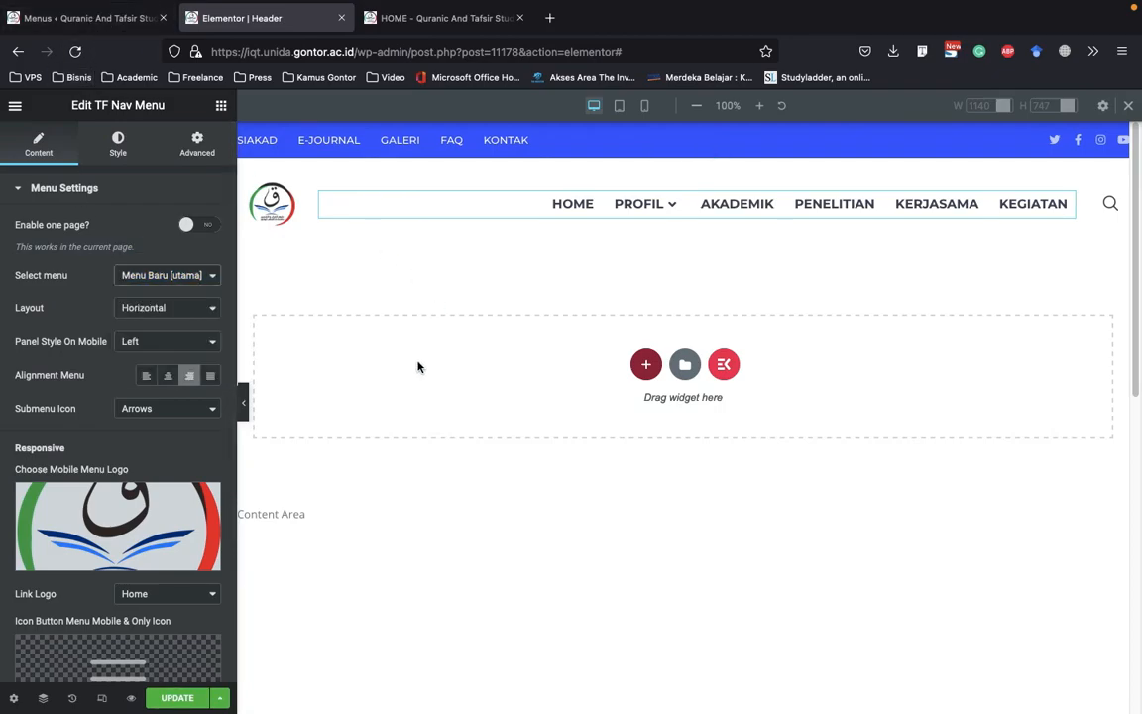
Select Menu Baru [utama] for editing on the WordPress Menus page and examine its menu structure
{"action": "left_click", "coordinate": [68, 26]}
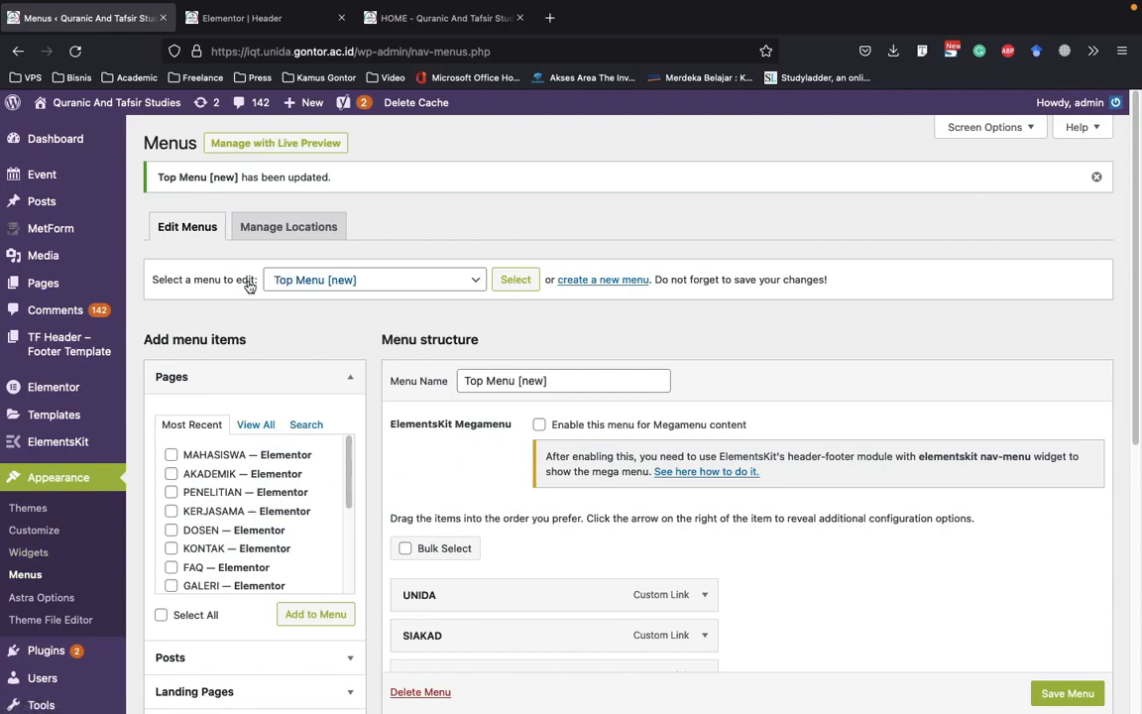
{"action": "left_click", "coordinate": [332, 282]}
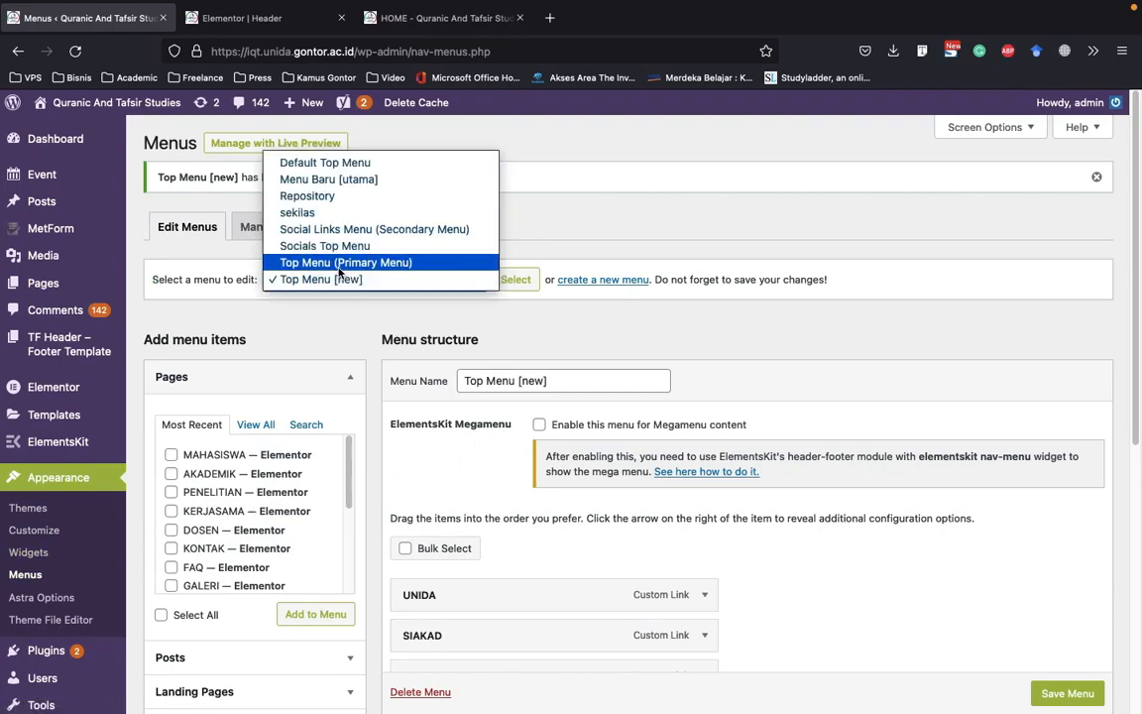
{"action": "left_click", "coordinate": [404, 182]}
{"action": "left_click", "coordinate": [511, 283]}
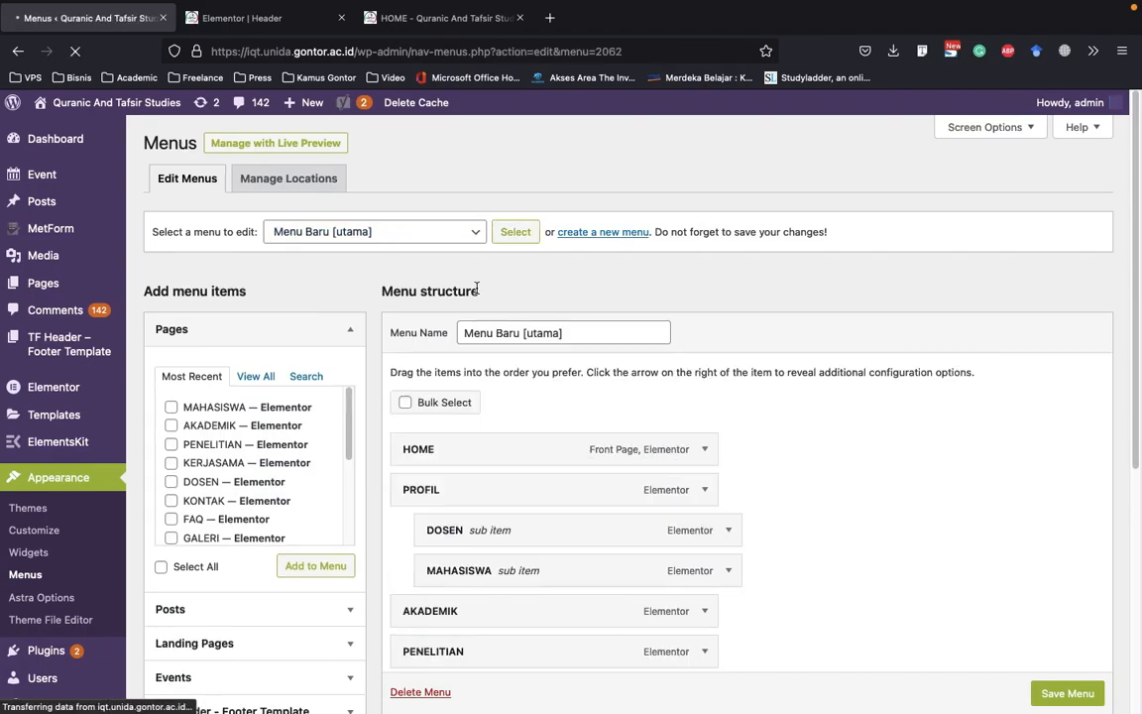
{"action": "scroll", "coordinate": [430, 254], "scroll_direction": "down", "scroll_amount": 3}
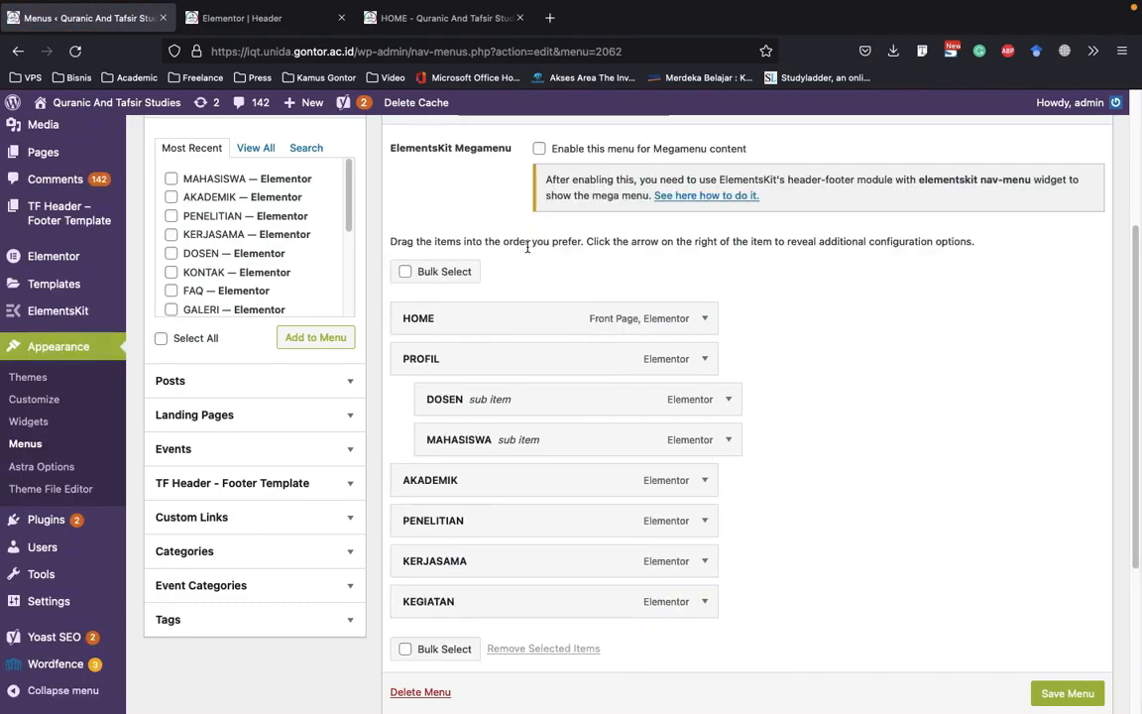
{"action": "scroll", "coordinate": [883, 347], "scroll_direction": "down", "scroll_amount": 3}
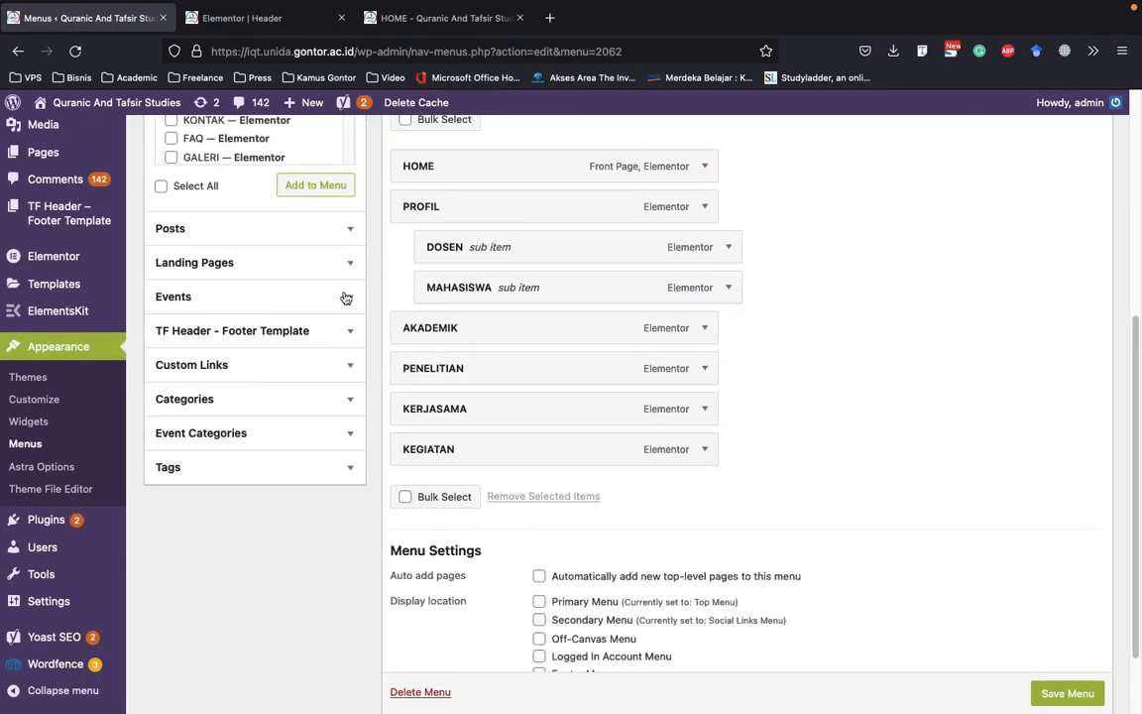
Preview the Header template without the editing panel, compare it with the Menu Baru [utama] structure, and restore the panel
{"action": "left_click", "coordinate": [314, 25]}
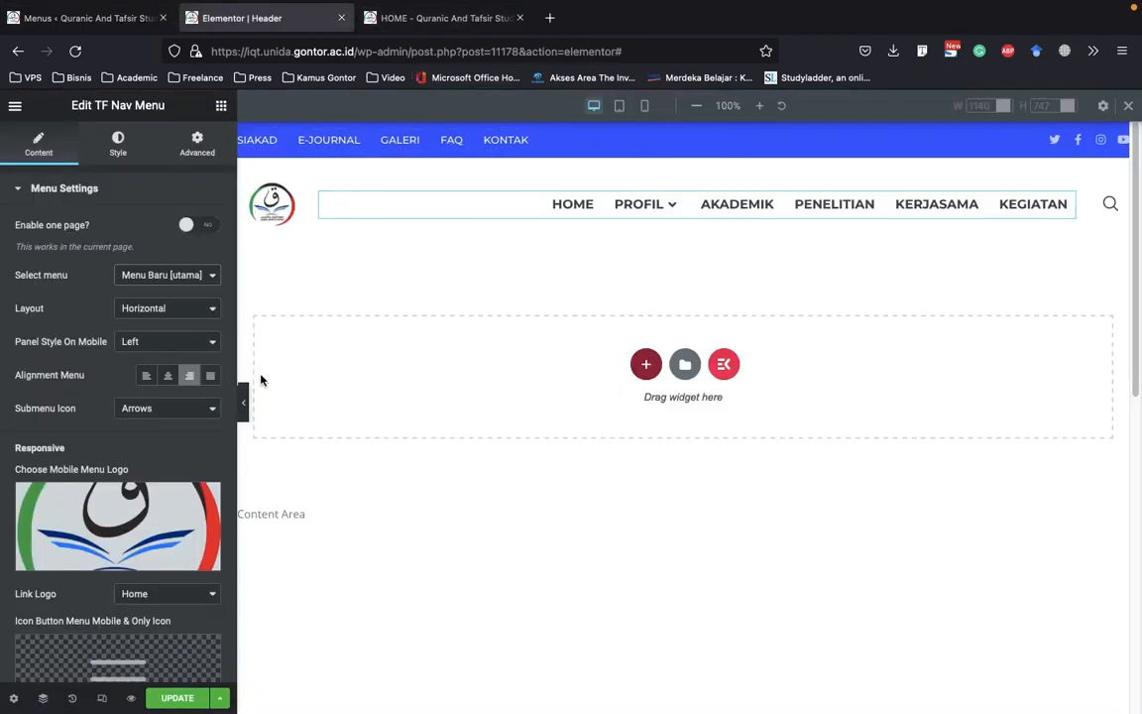
{"action": "left_click", "coordinate": [245, 406]}
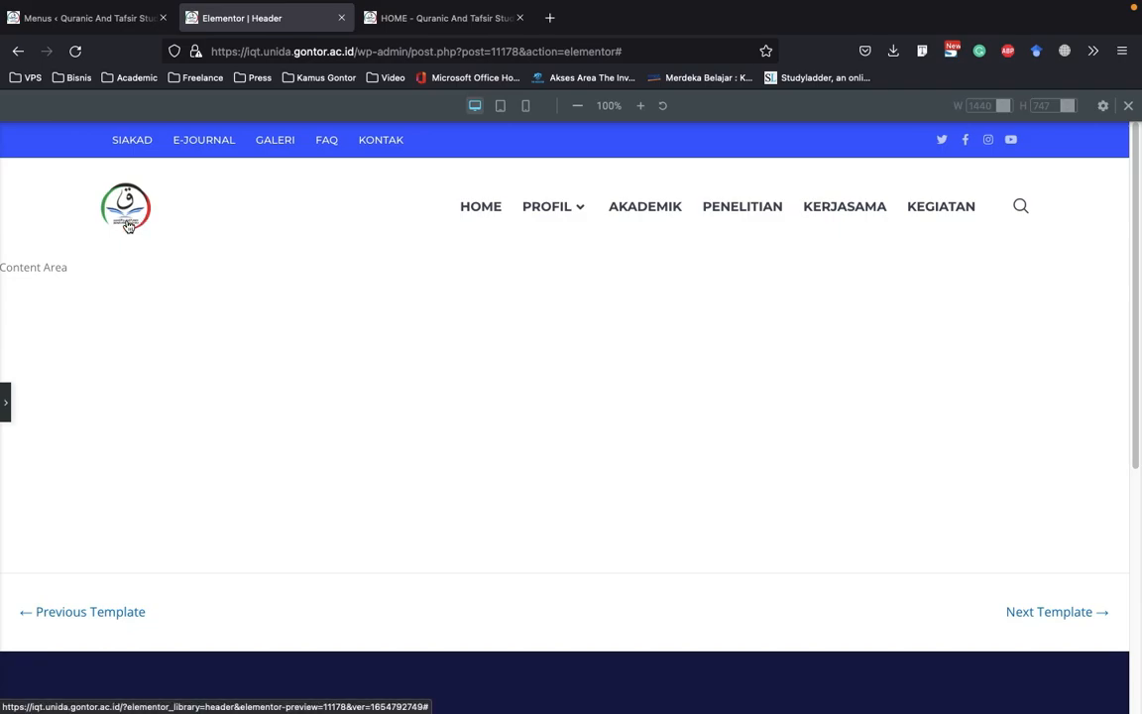
{"action": "left_click", "coordinate": [97, 20]}
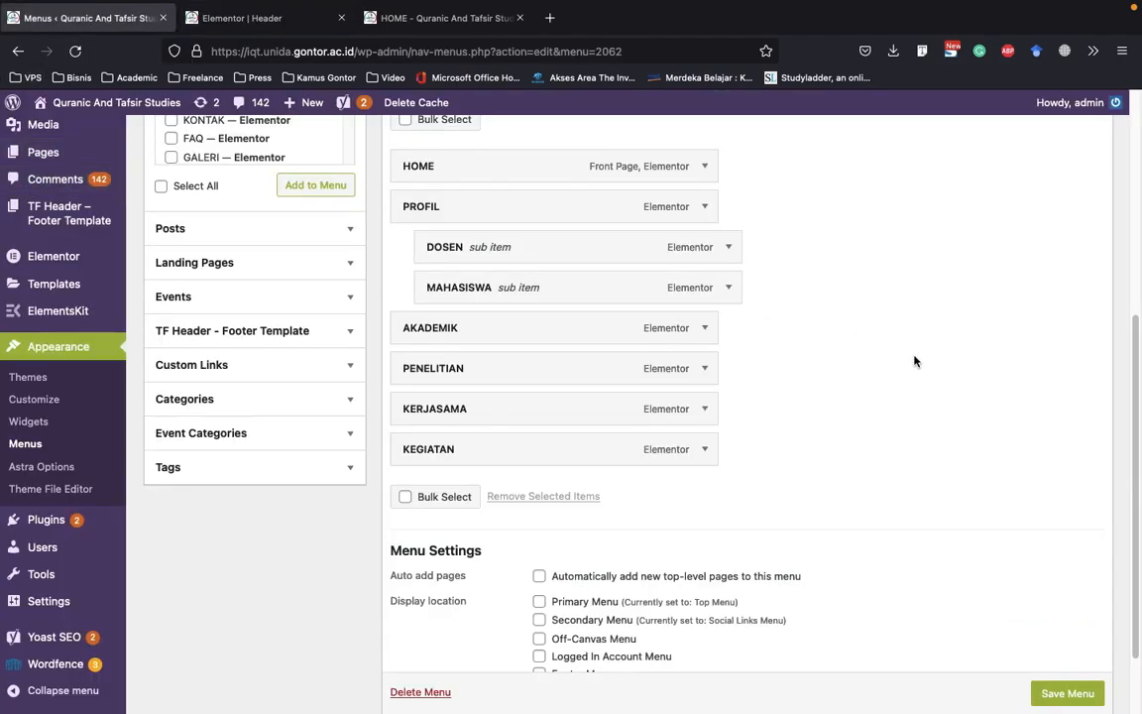
{"action": "key", "text": "ctrl+Tab"}
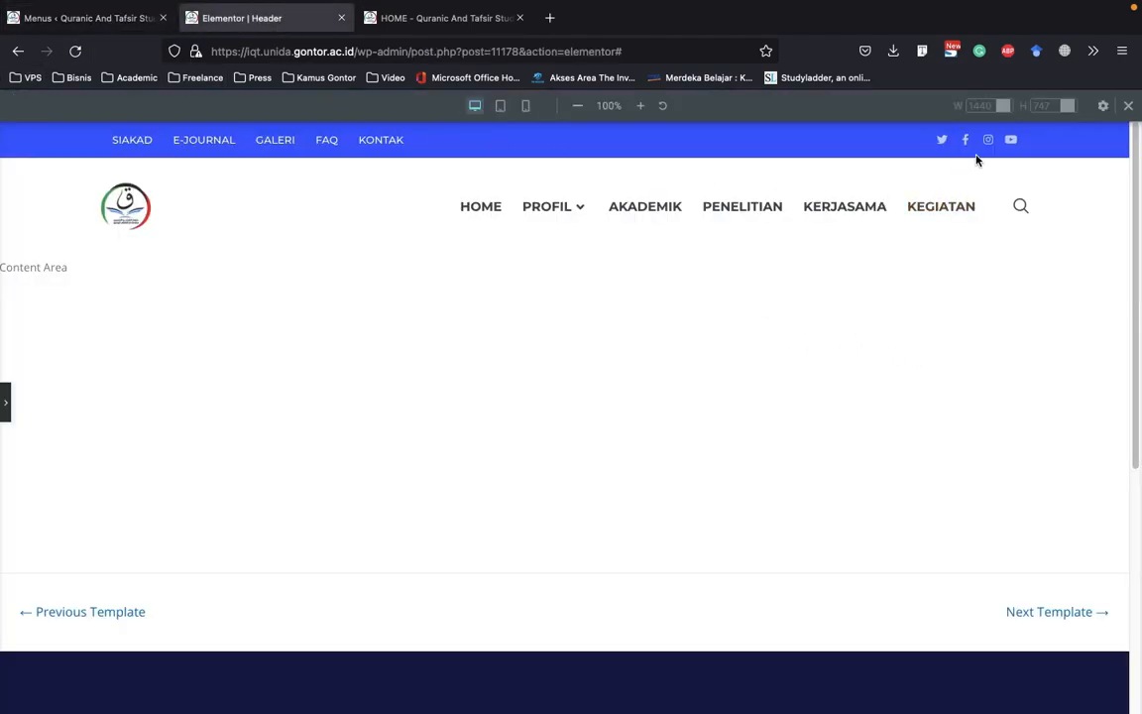
{"action": "left_click", "coordinate": [6, 402]}
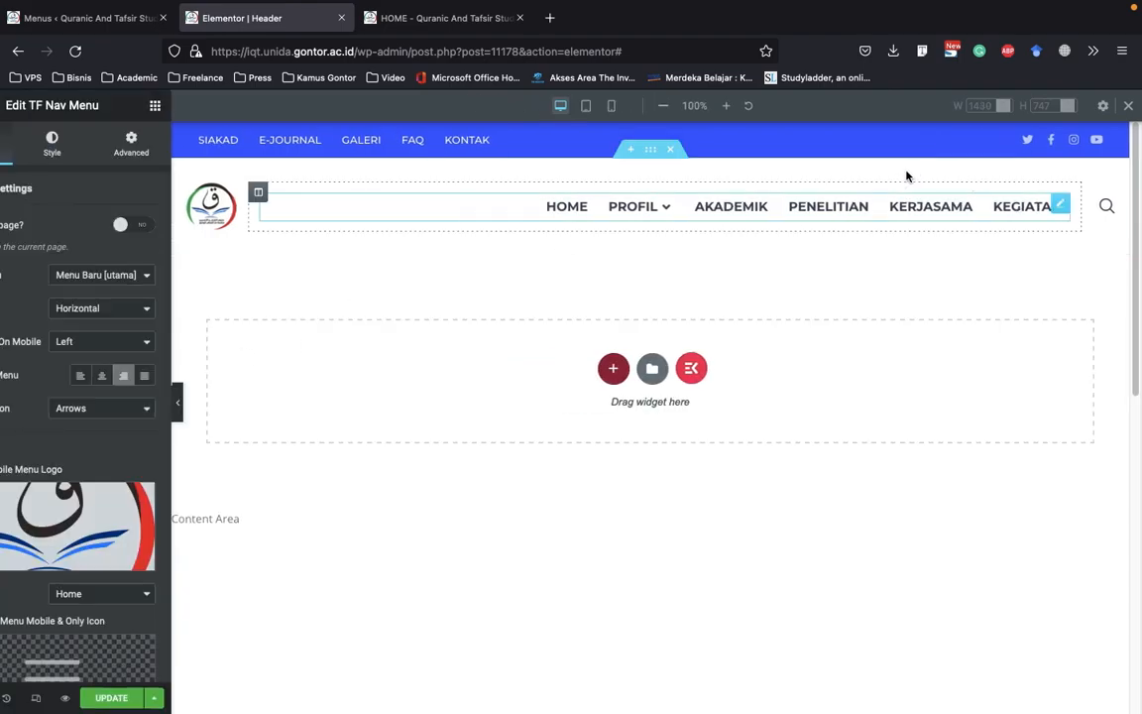
Review the link settings of the header's Twitter, Facebook, Instagram and YouTube social icons and update the Header template
{"action": "left_click", "coordinate": [1074, 144]}
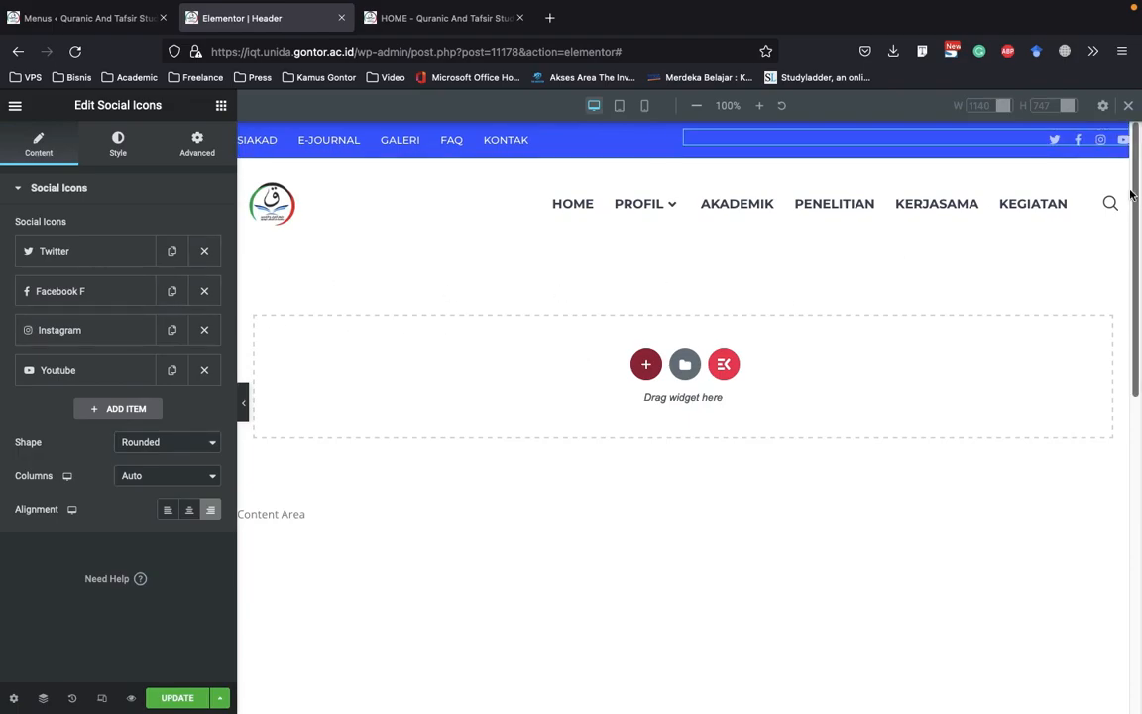
{"action": "left_click", "coordinate": [74, 255]}
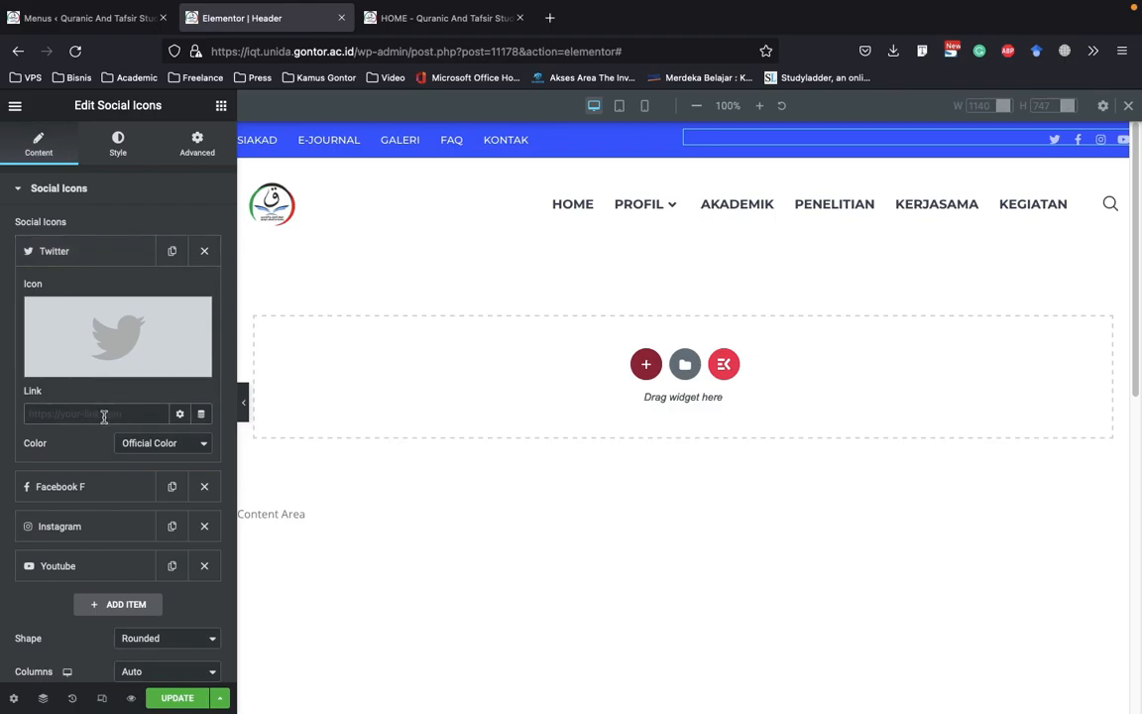
{"action": "left_click", "coordinate": [93, 251]}
{"action": "left_click", "coordinate": [111, 292]}
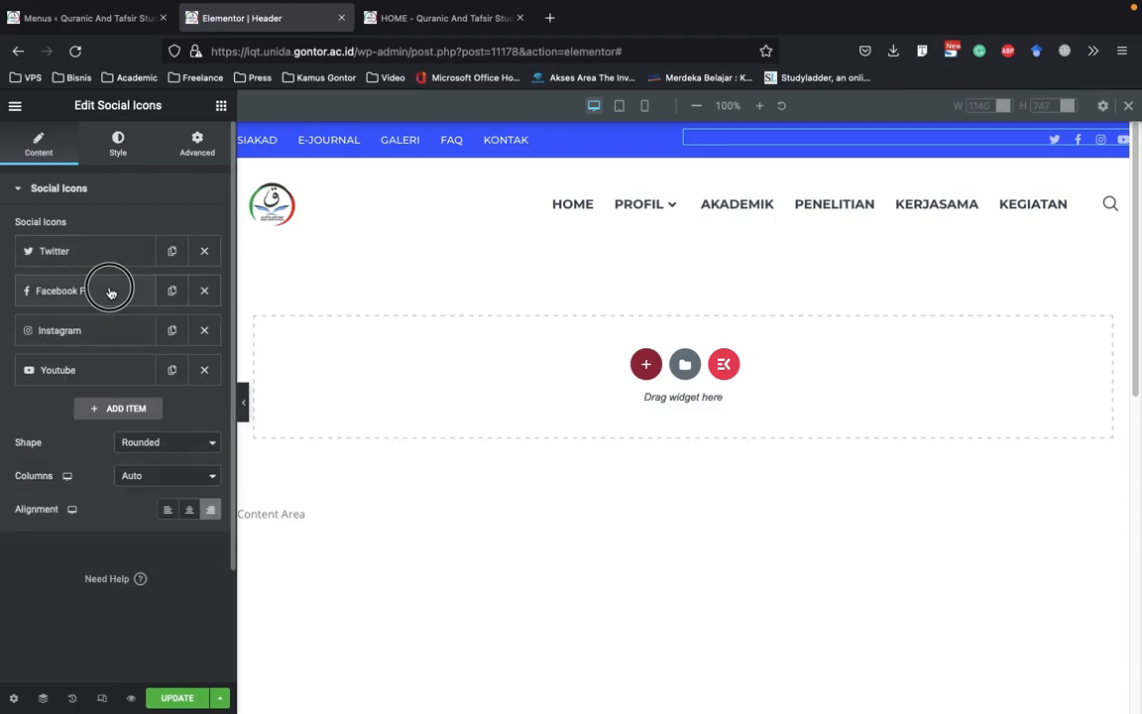
{"action": "left_click", "coordinate": [72, 451]}
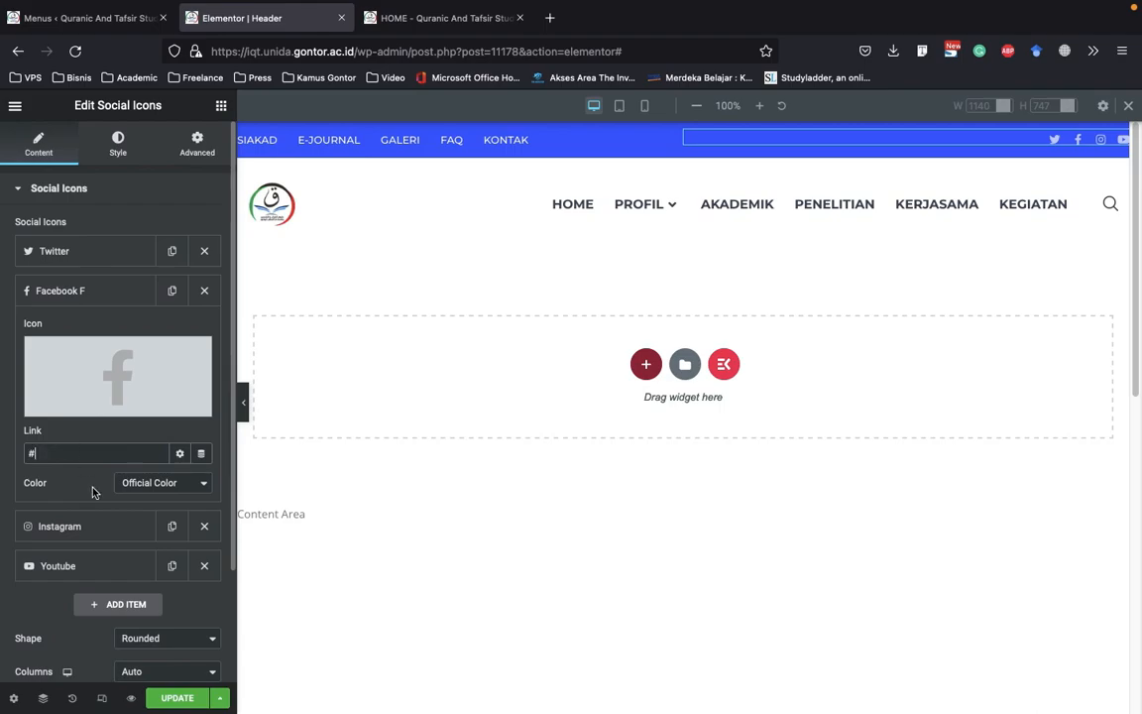
{"action": "left_click", "coordinate": [103, 529]}
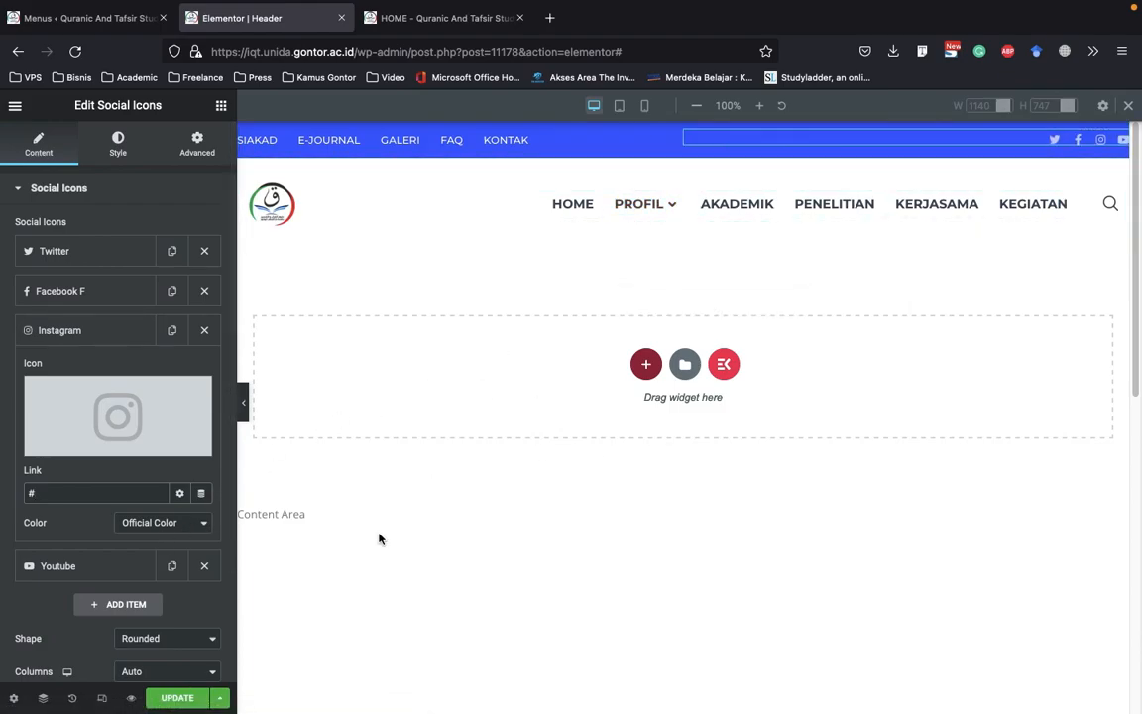
{"action": "left_click", "coordinate": [119, 330]}
{"action": "left_click", "coordinate": [115, 367]}
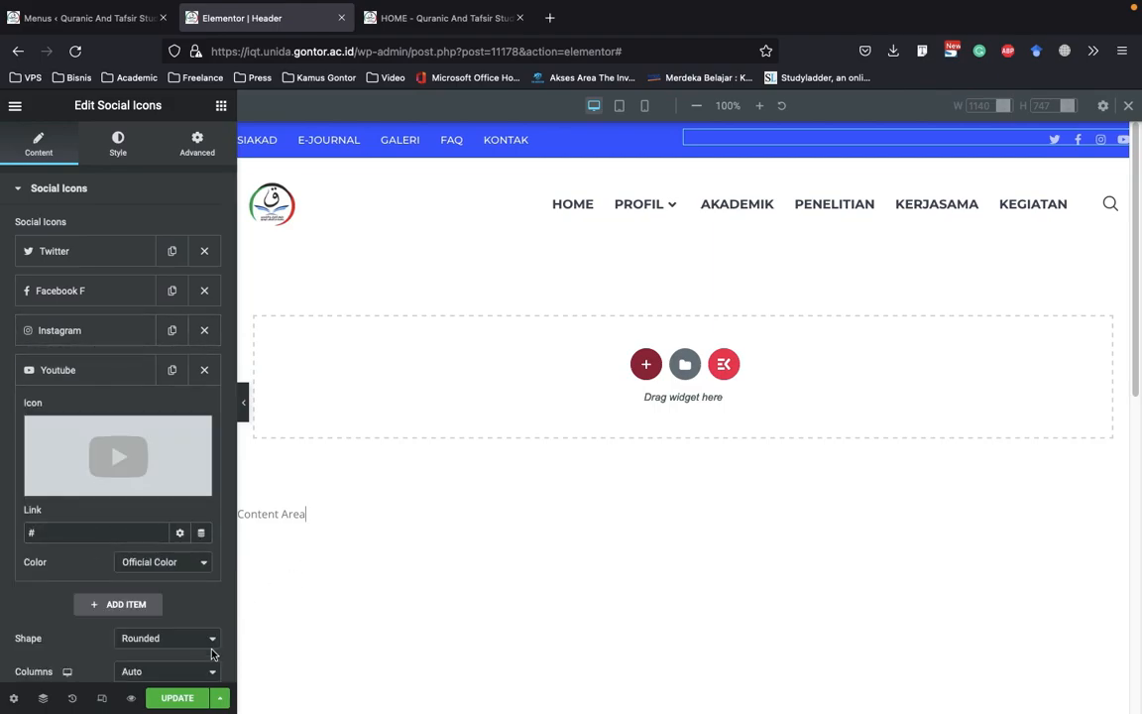
{"action": "left_click", "coordinate": [170, 698]}
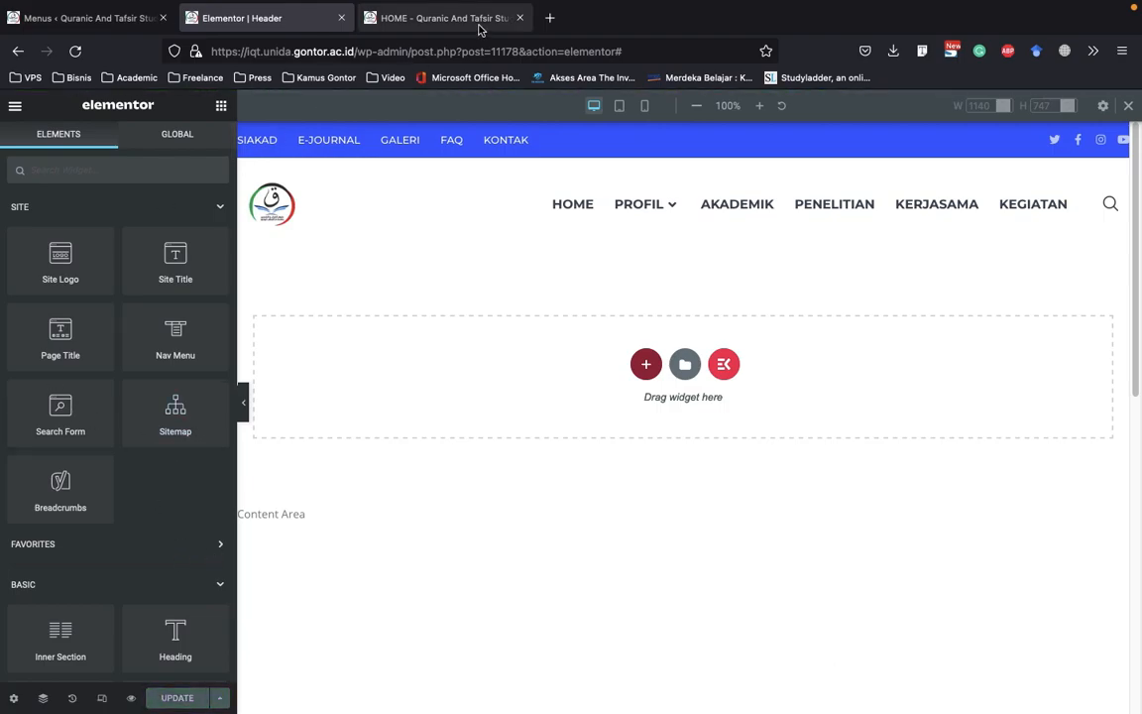
Open the Footer template list of the Theme Builder in the WordPress dashboard
{"action": "left_click", "coordinate": [48, 16]}
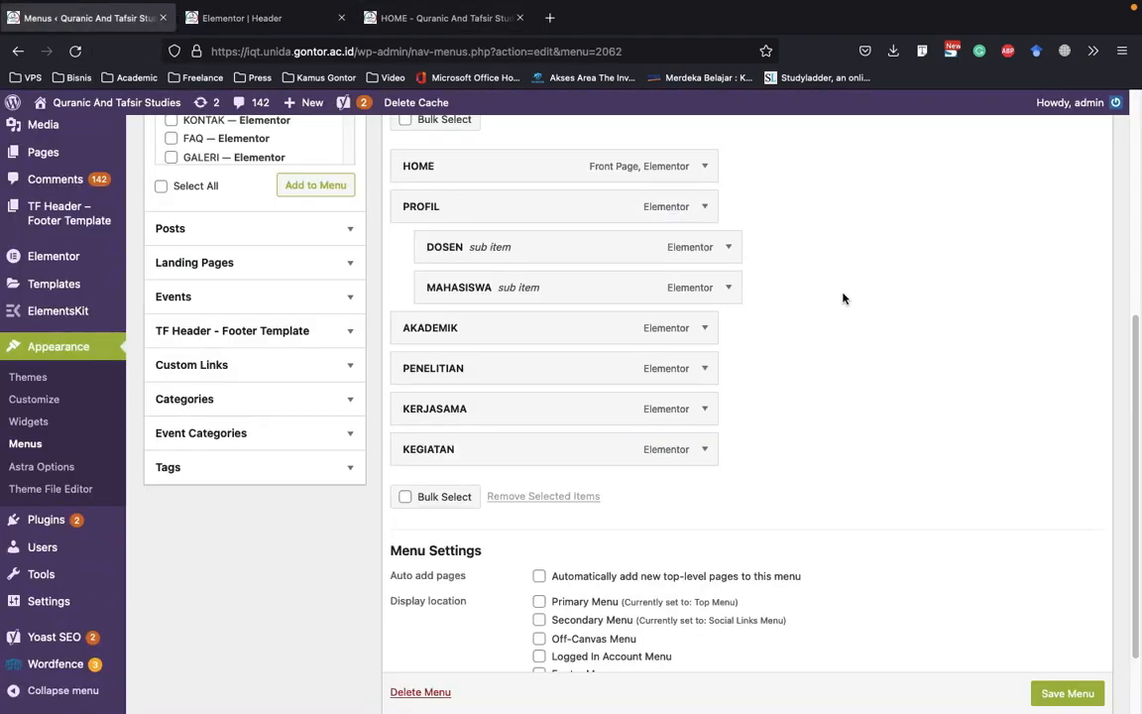
{"action": "mouse_move", "coordinate": [60, 281]}
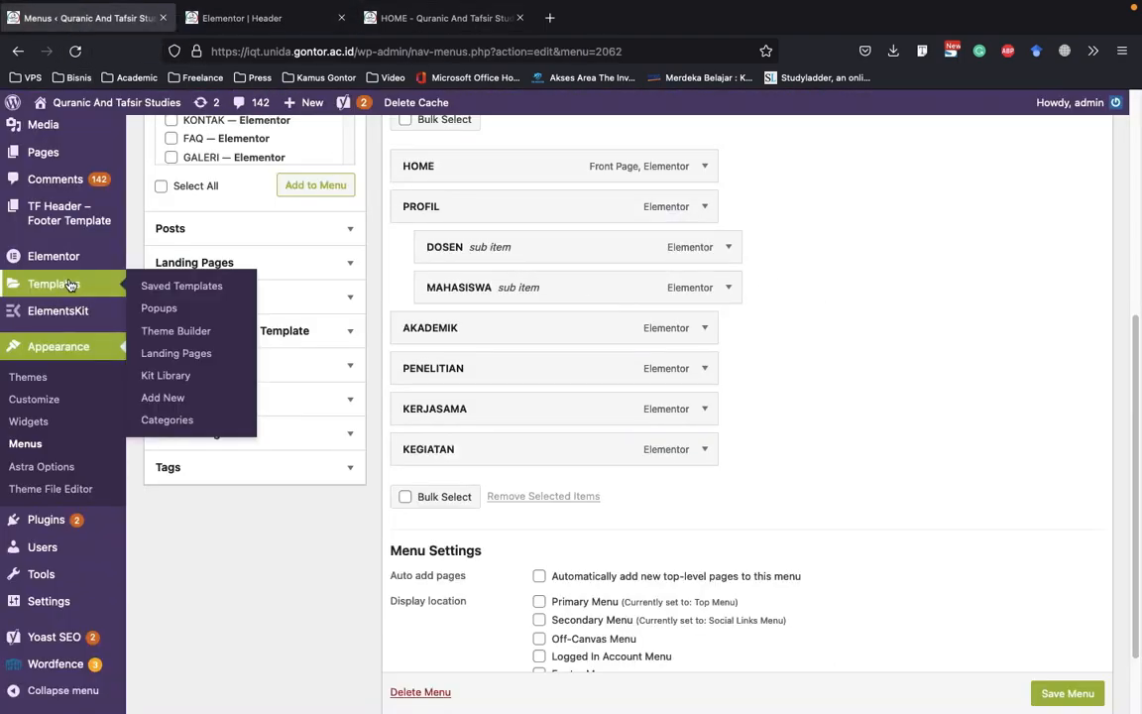
{"action": "left_click", "coordinate": [196, 331]}
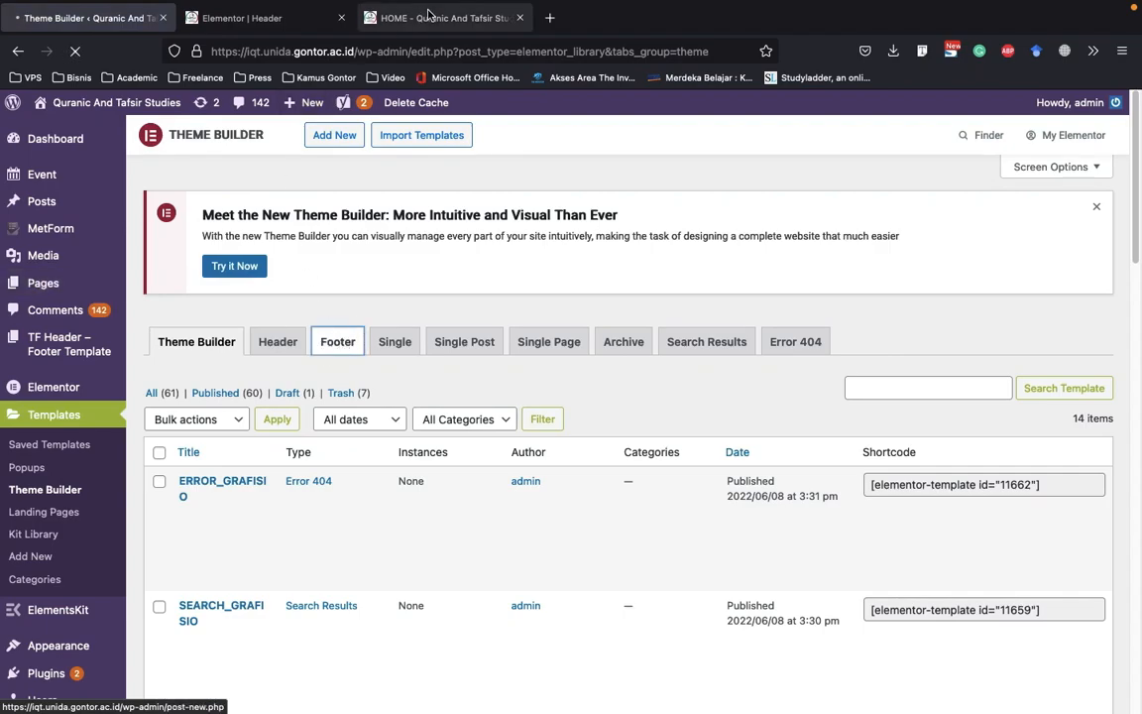
Examine the live home page down to its footer with the vision, important links and office address columns
{"action": "left_click", "coordinate": [446, 18]}
{"action": "scroll", "coordinate": [517, 286], "scroll_direction": "down", "scroll_amount": 20}
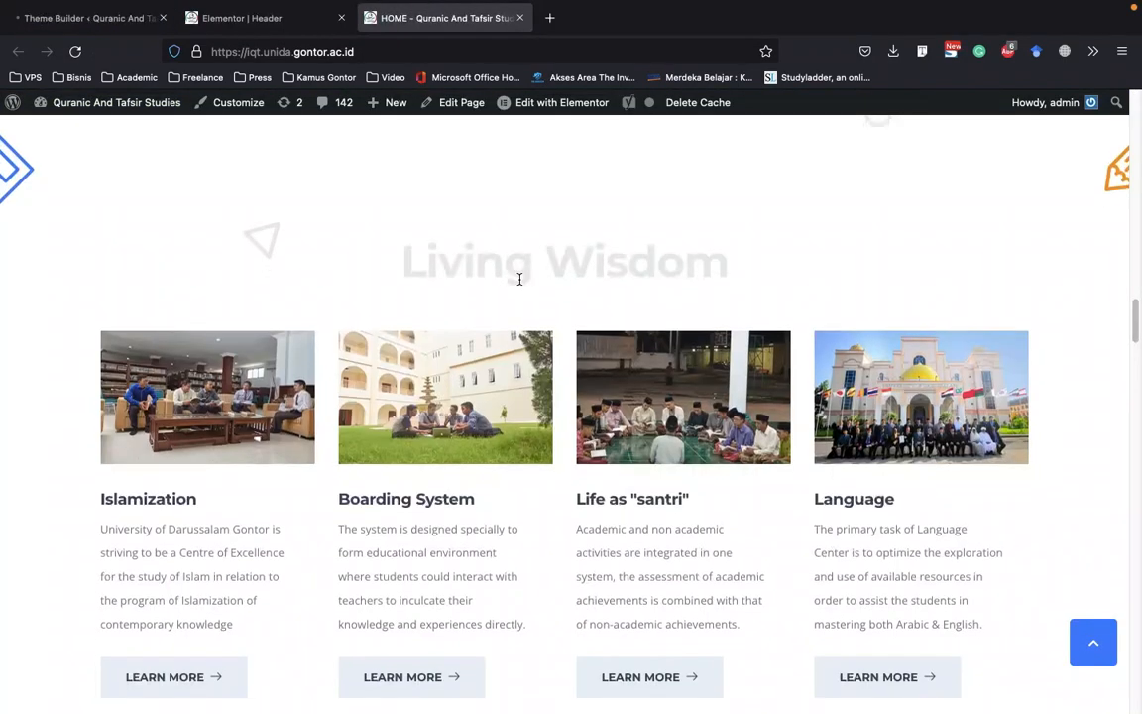
{"action": "scroll", "coordinate": [696, 352], "scroll_direction": "down", "scroll_amount": 20}
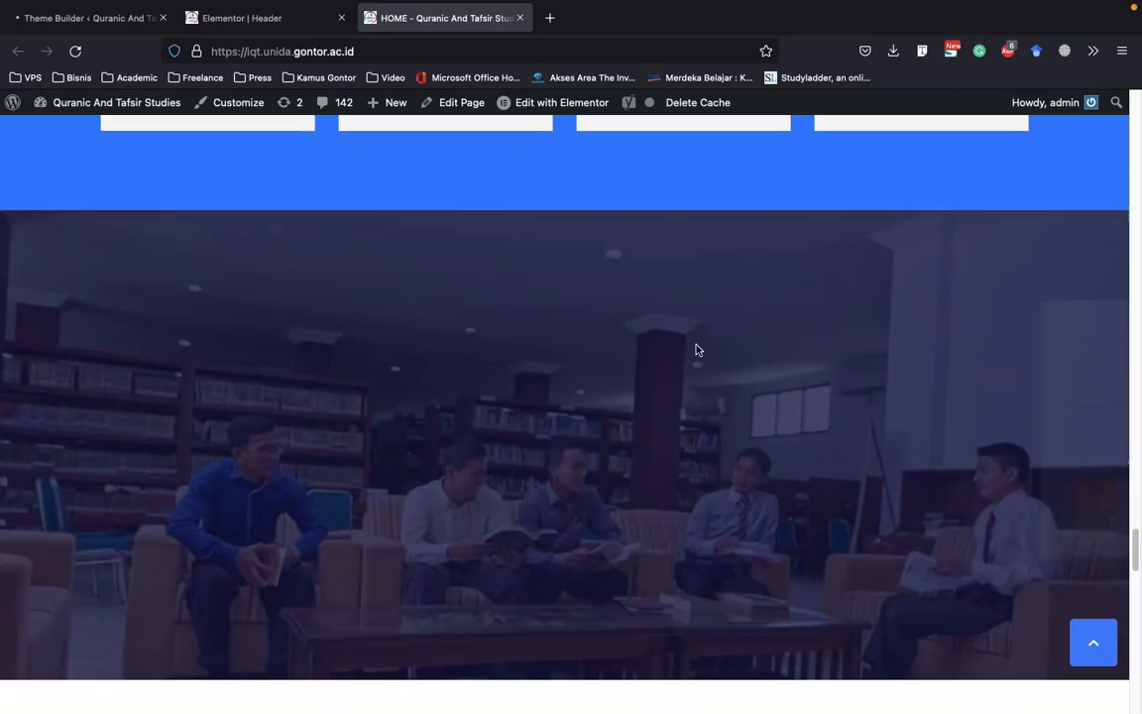
{"action": "scroll", "coordinate": [689, 341], "scroll_direction": "down", "scroll_amount": 2}
{"action": "scroll", "coordinate": [689, 341], "scroll_direction": "up", "scroll_amount": 6}
{"action": "scroll", "coordinate": [690, 340], "scroll_direction": "down", "scroll_amount": 8}
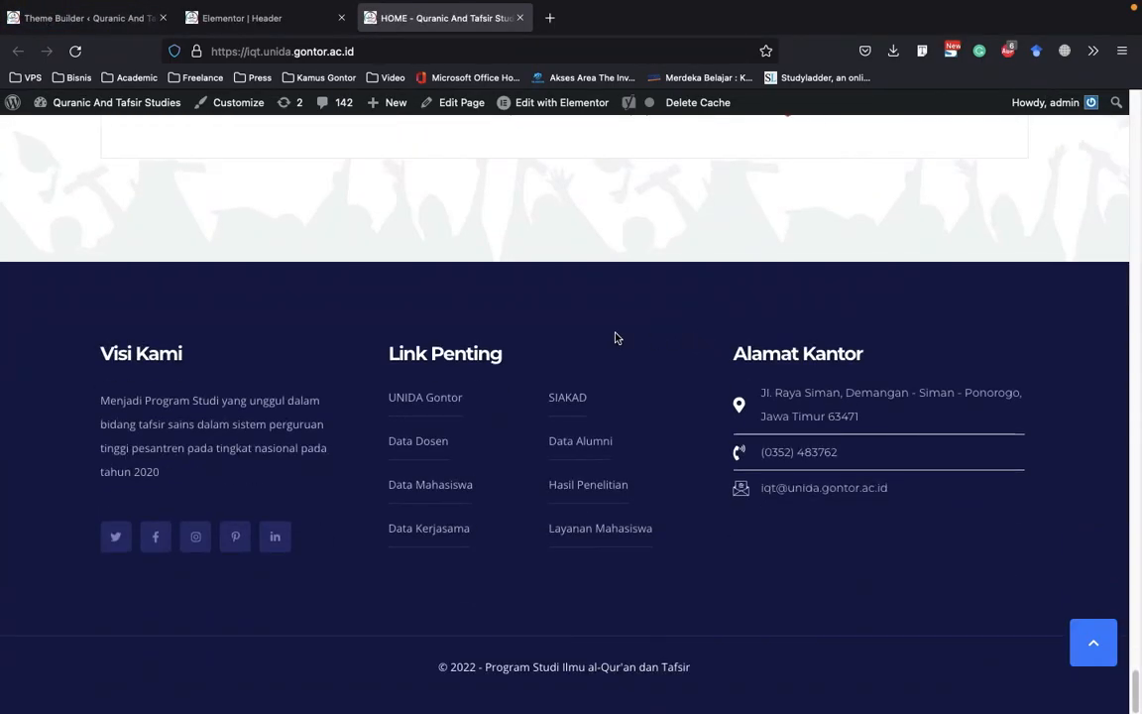
{"action": "scroll", "coordinate": [360, 375], "scroll_direction": "up", "scroll_amount": 6}
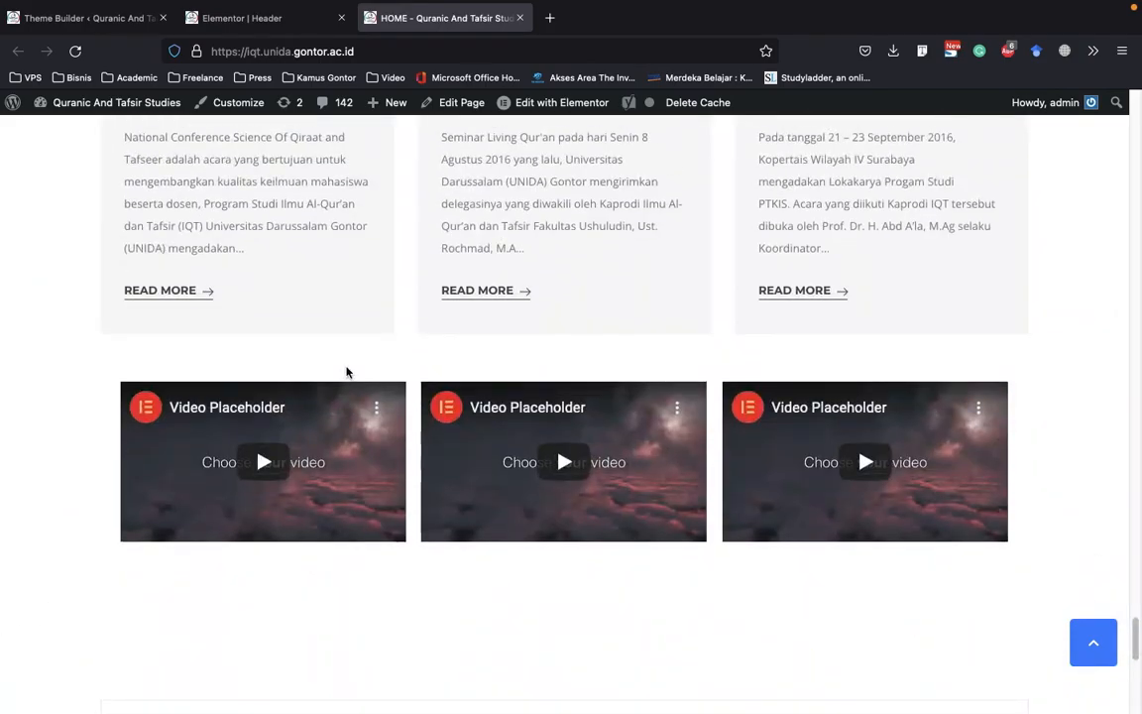
{"action": "scroll", "coordinate": [348, 371], "scroll_direction": "down", "scroll_amount": 4}
{"action": "scroll", "coordinate": [350, 373], "scroll_direction": "down", "scroll_amount": 3}
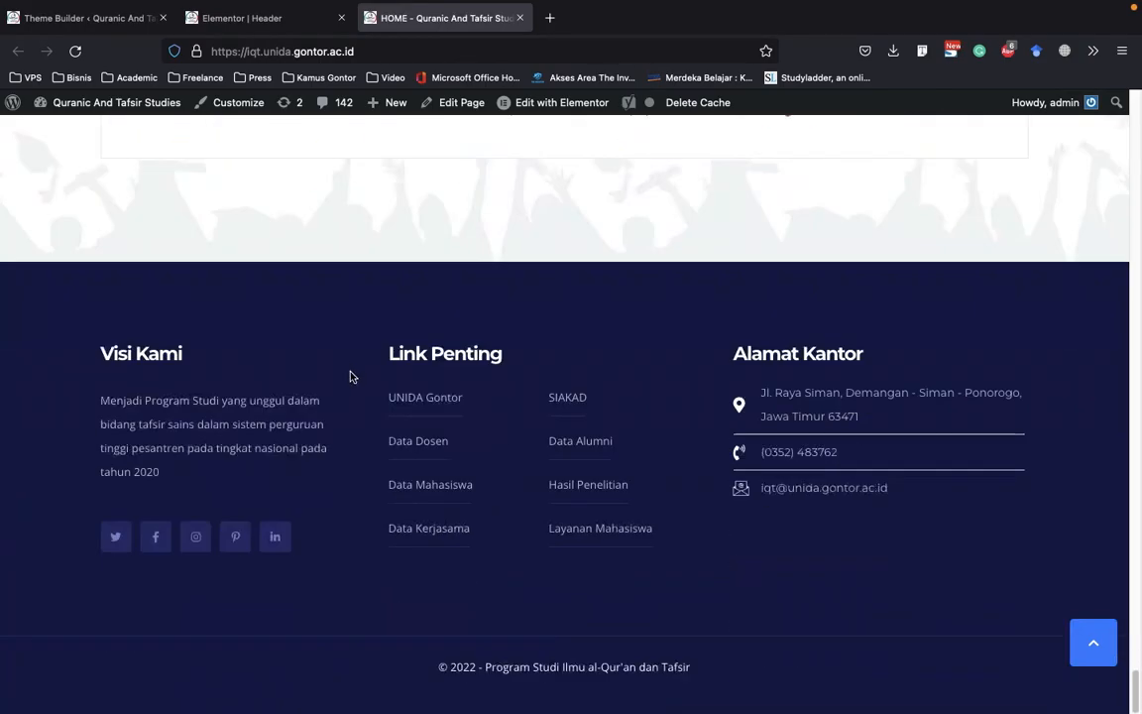
Close the Header editor and open the home page for editing with Elementor
{"action": "left_click", "coordinate": [298, 26]}
{"action": "left_click", "coordinate": [342, 18]}
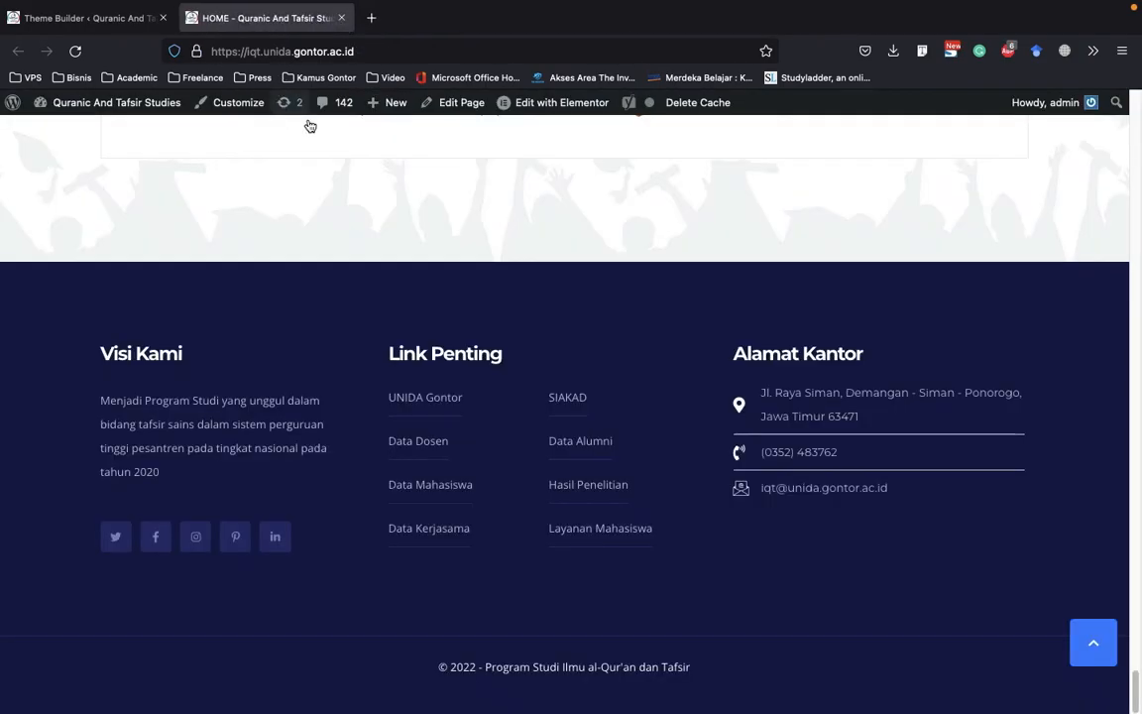
{"action": "mouse_move", "coordinate": [536, 103]}
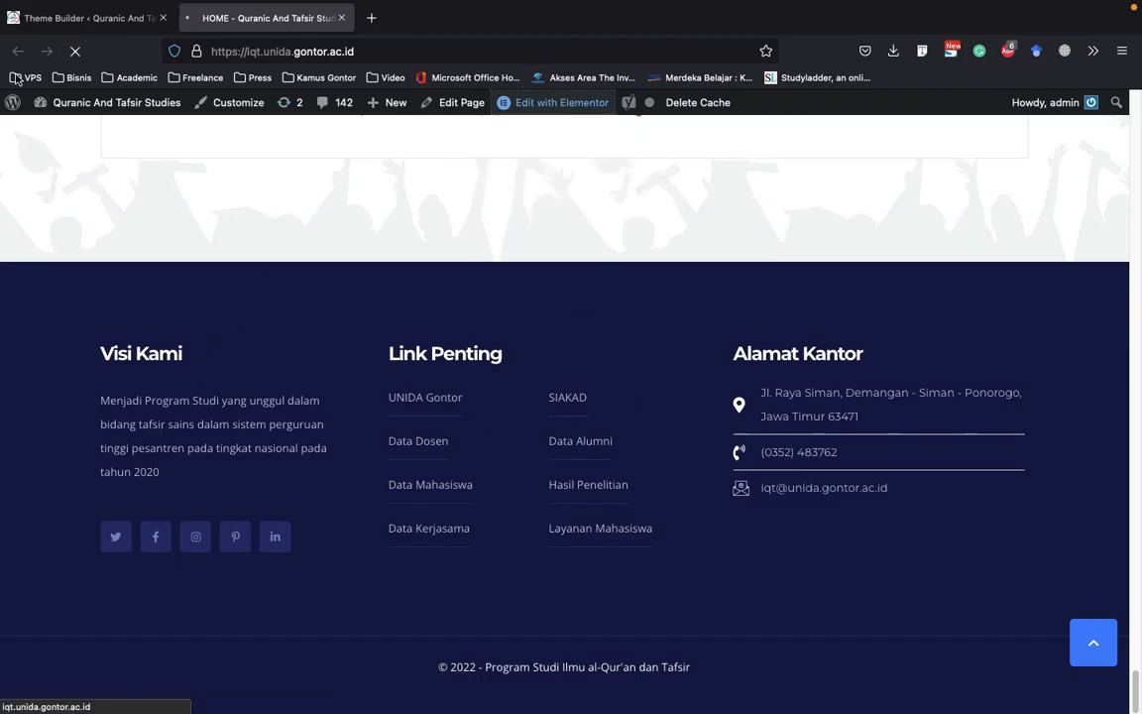
Open the Footer template assigned to Entire Site for editing with Elementor in a new browser tab
{"action": "left_click", "coordinate": [59, 18]}
{"action": "scroll", "coordinate": [536, 323], "scroll_direction": "down", "scroll_amount": 3}
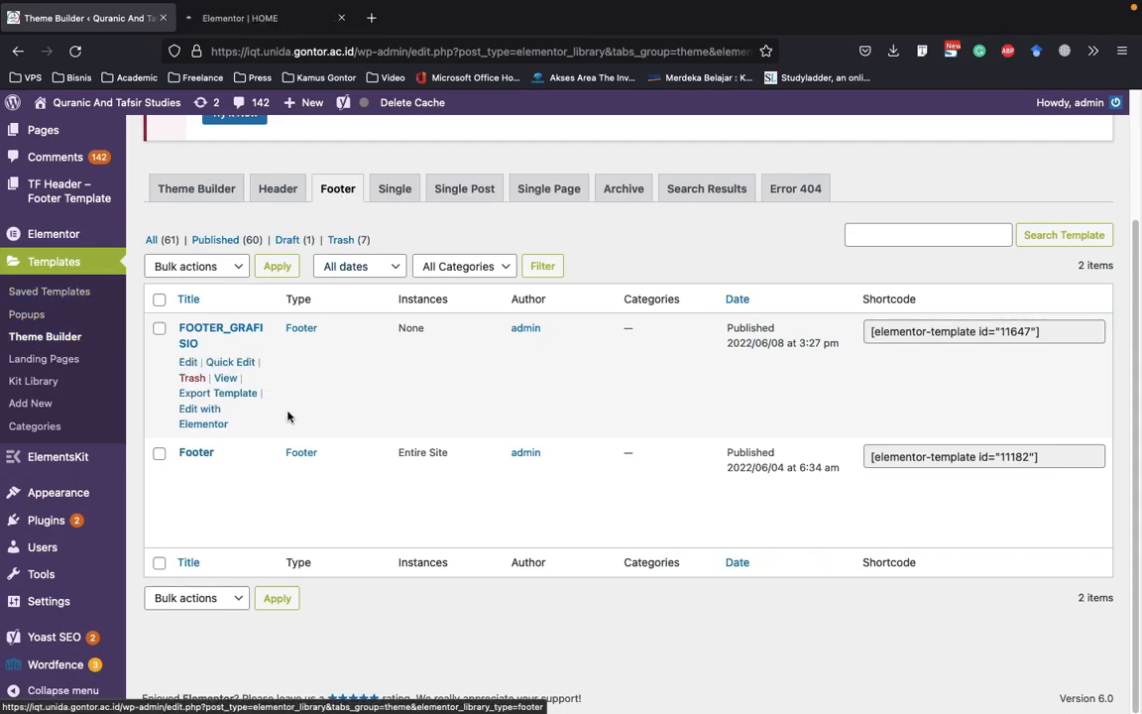
{"action": "mouse_move", "coordinate": [205, 473]}
{"action": "right_click", "coordinate": [210, 536]}
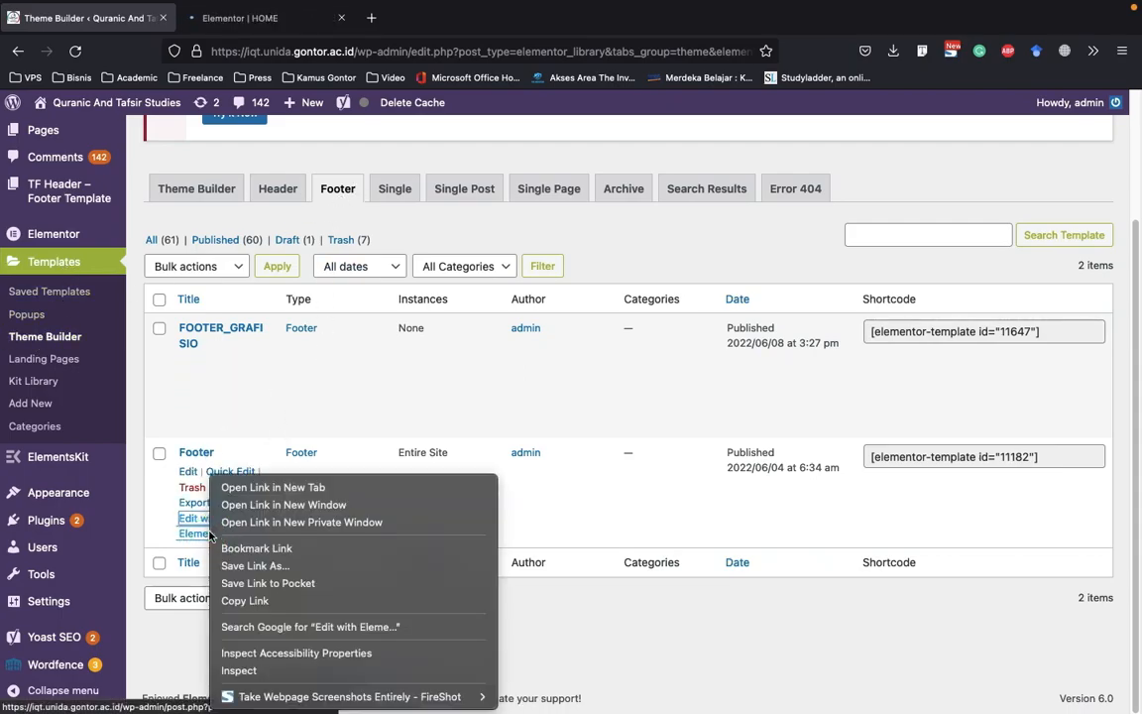
{"action": "left_click", "coordinate": [251, 486]}
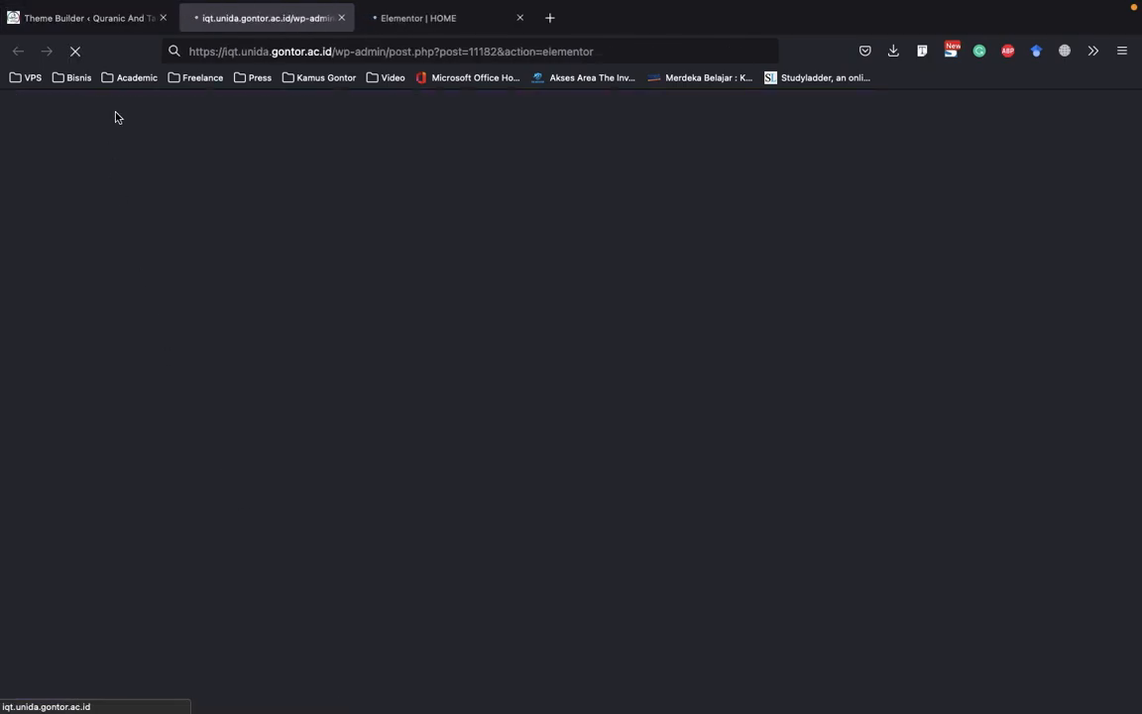
{"action": "left_click", "coordinate": [464, 22]}
{"action": "left_click", "coordinate": [290, 26]}
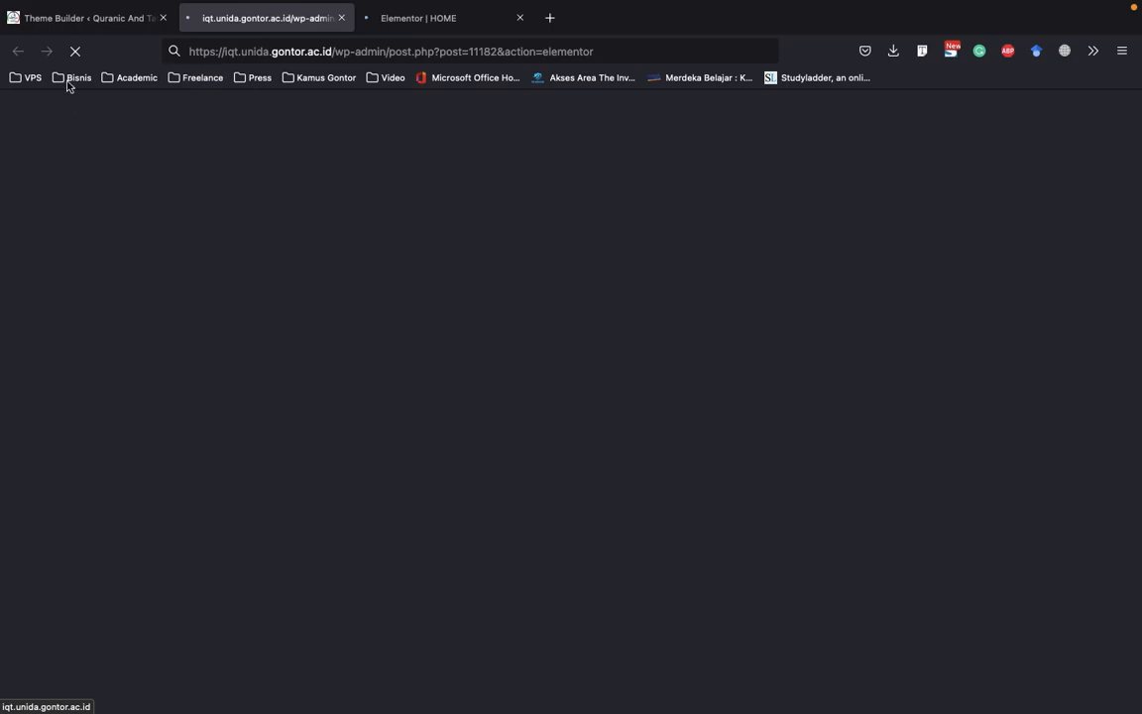
{"action": "left_click", "coordinate": [92, 20]}
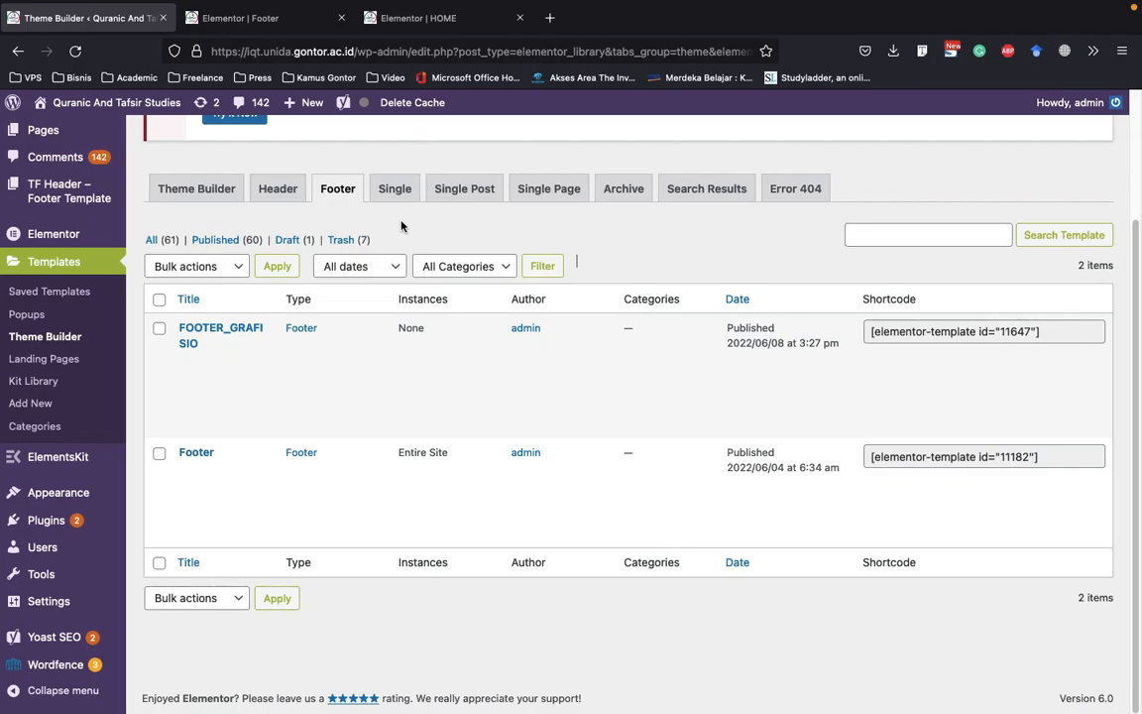
{"action": "left_click", "coordinate": [286, 20]}
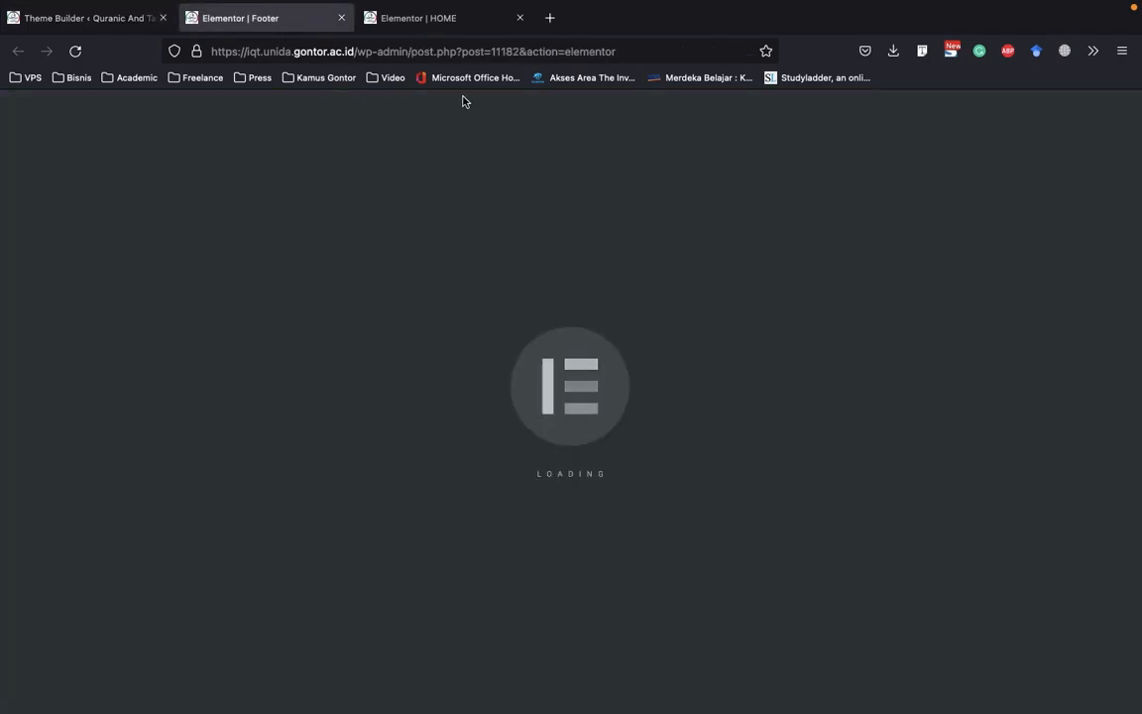
{"action": "left_click", "coordinate": [438, 24]}
{"action": "left_click", "coordinate": [242, 25]}
{"action": "left_click", "coordinate": [129, 26]}
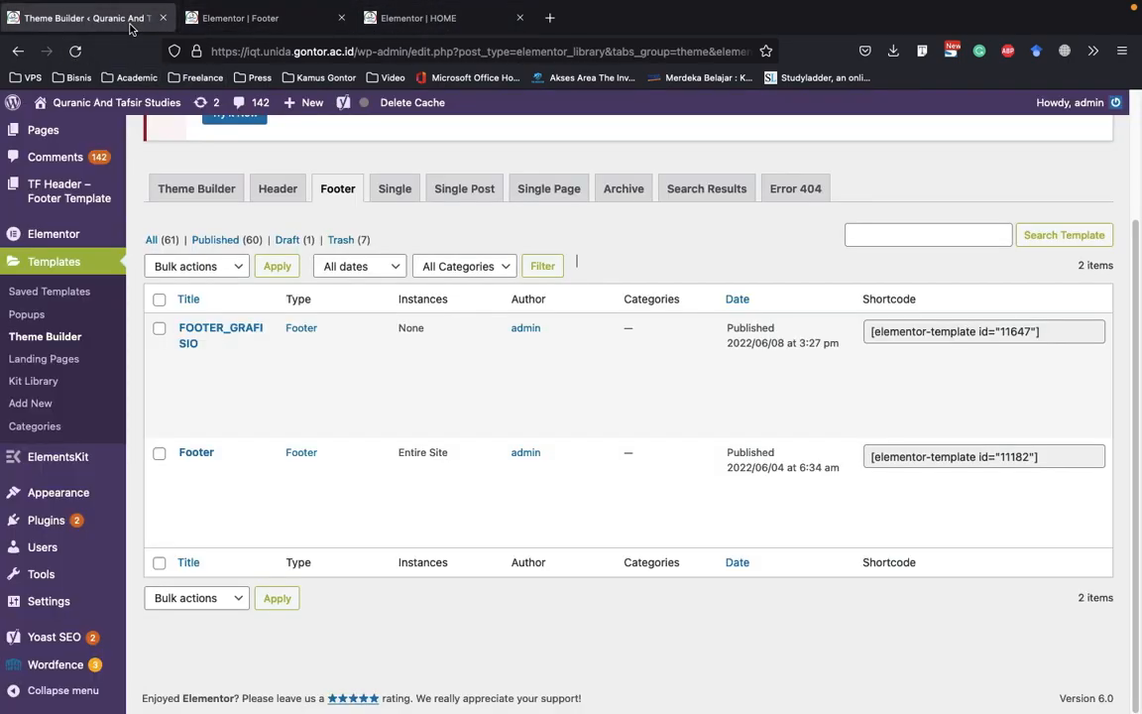
{"action": "left_click", "coordinate": [399, 29]}
In the Footer editor, inspect the settings of the Visi Kami heading, its description text and the Twitter social icon's link
{"action": "left_click", "coordinate": [250, 22]}
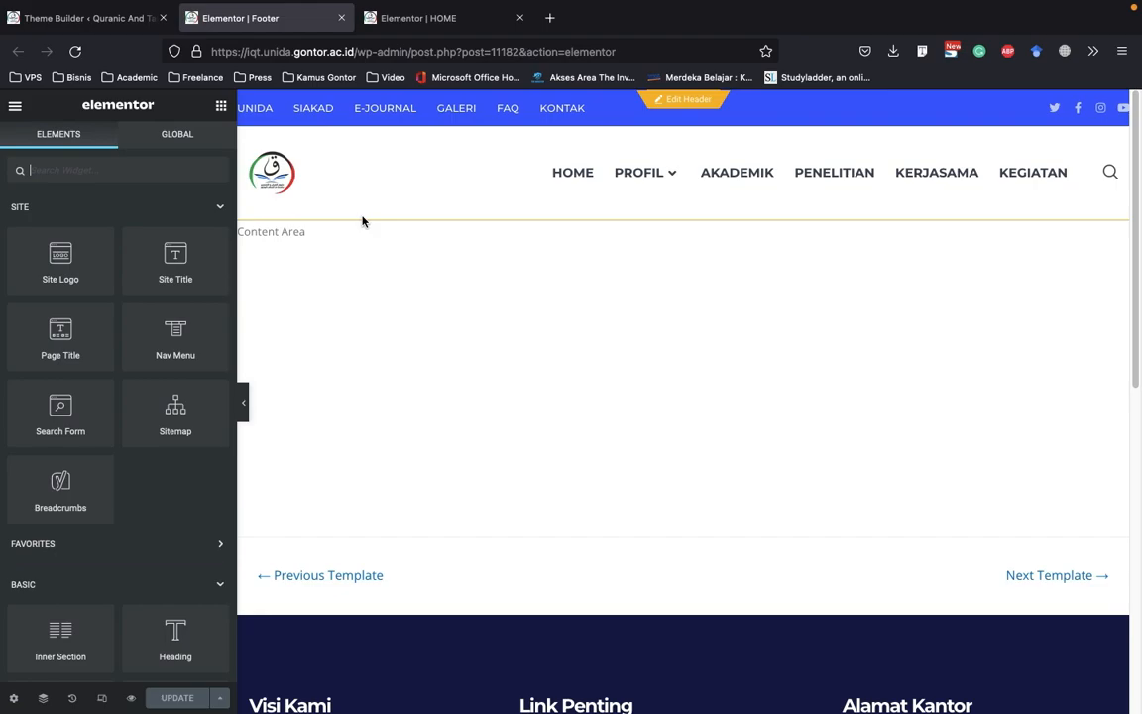
{"action": "scroll", "coordinate": [357, 223], "scroll_direction": "down", "scroll_amount": 5}
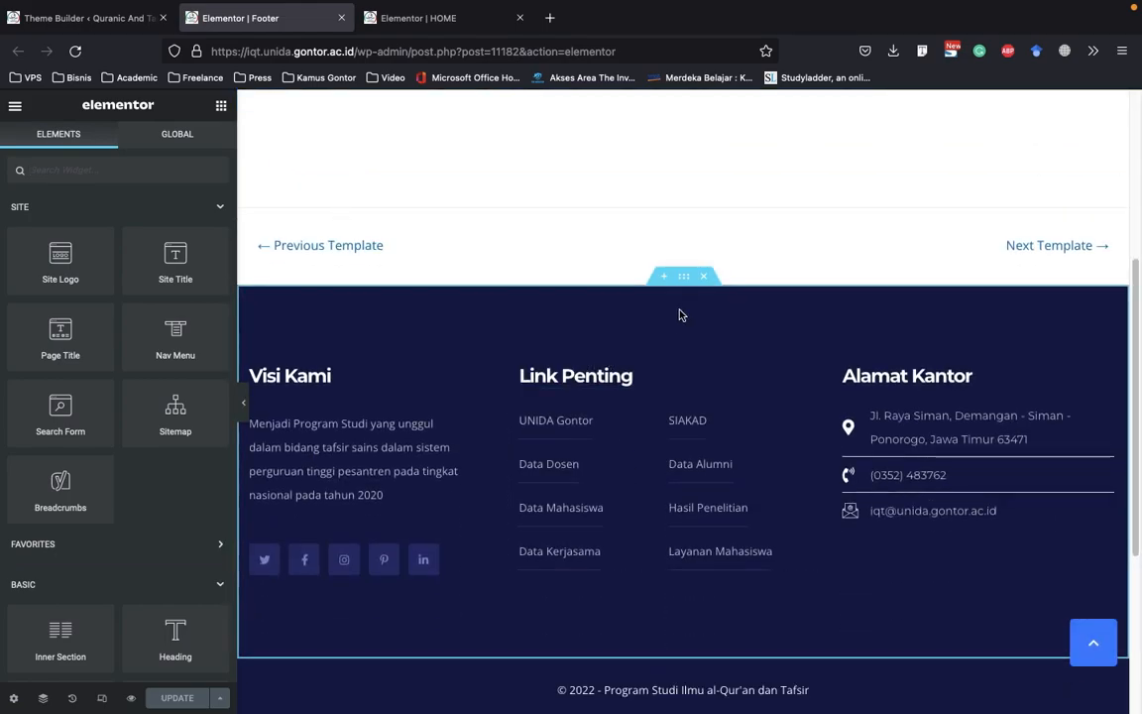
{"action": "left_click", "coordinate": [324, 369]}
{"action": "left_click", "coordinate": [347, 418]}
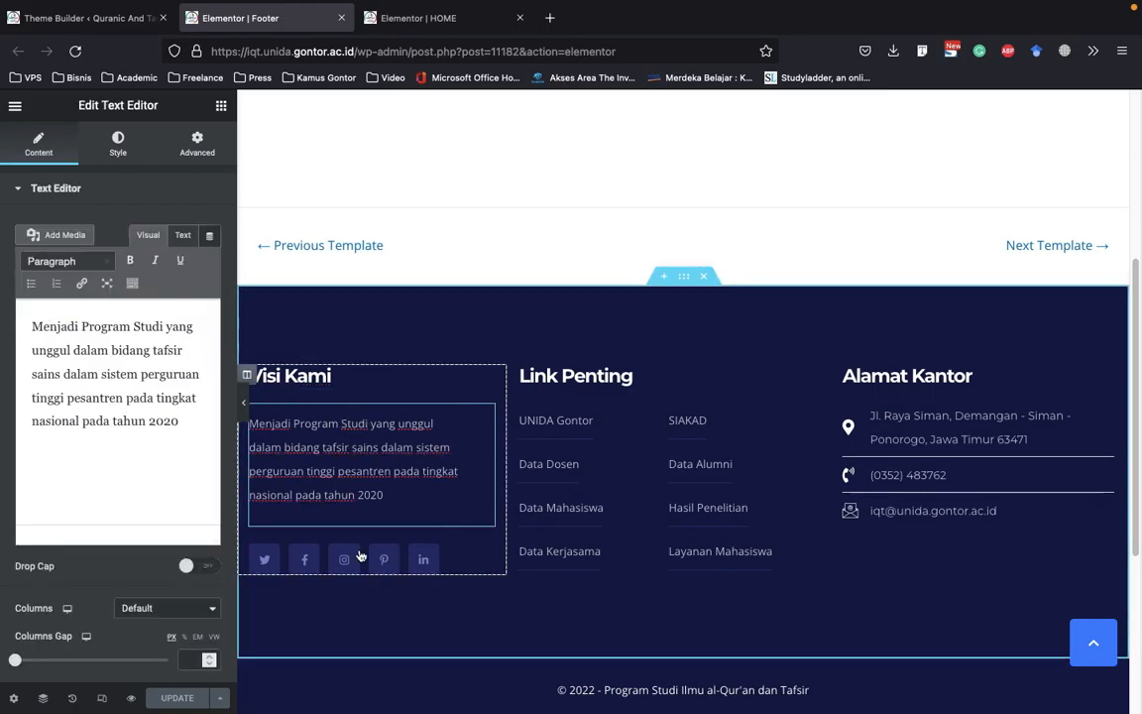
{"action": "left_click", "coordinate": [265, 557]}
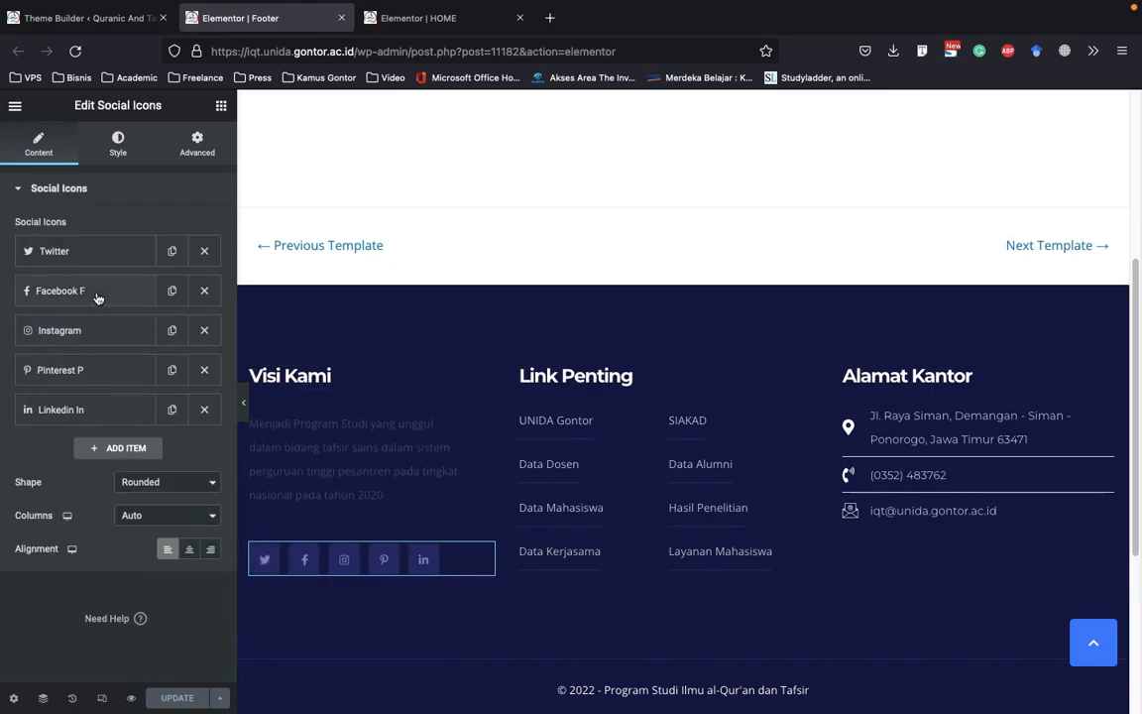
{"action": "left_click", "coordinate": [114, 255]}
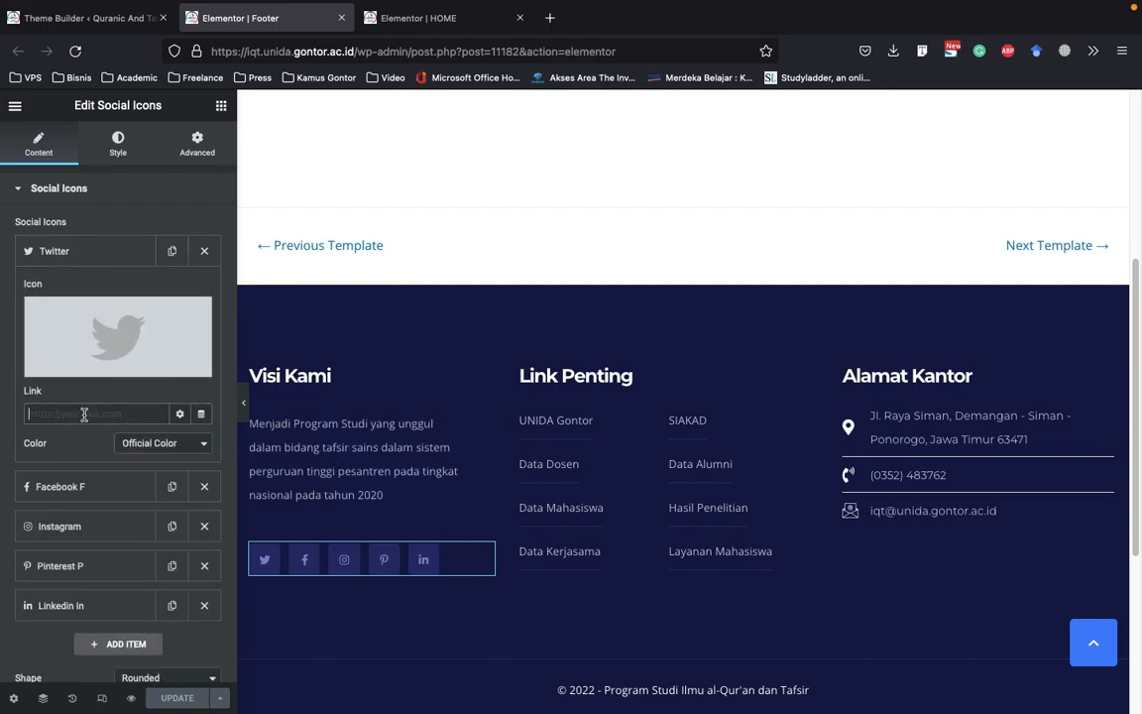
{"action": "left_click", "coordinate": [105, 255]}
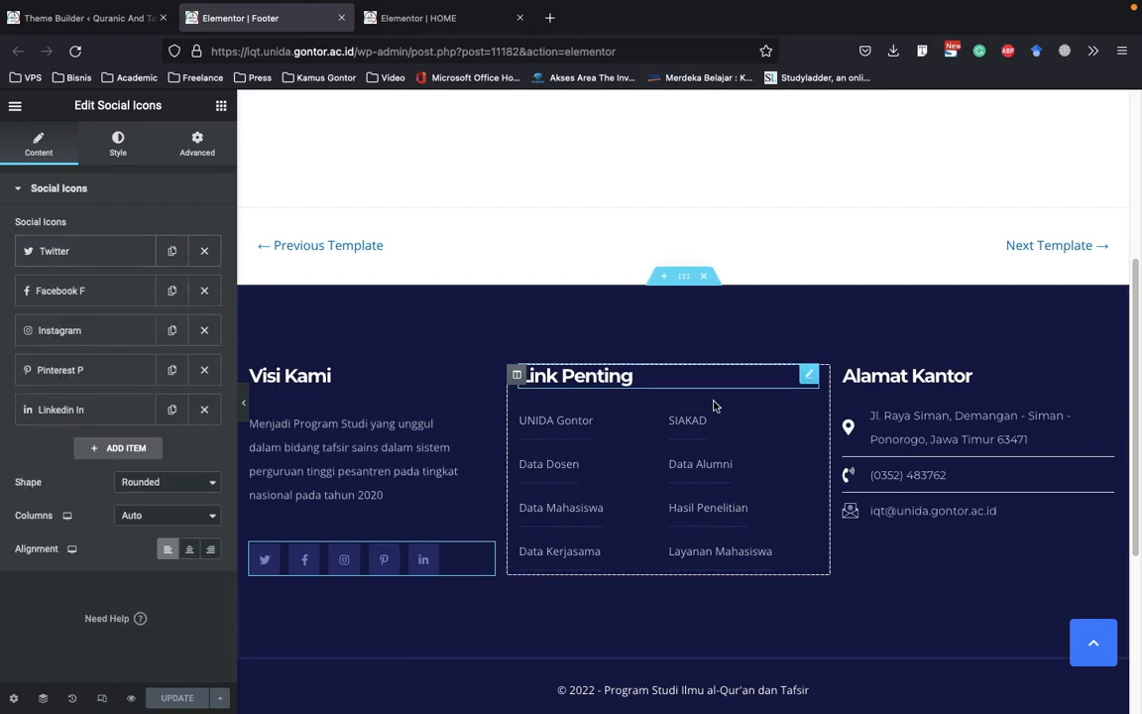
{"action": "left_click", "coordinate": [595, 381]}
{"action": "left_click", "coordinate": [567, 436]}
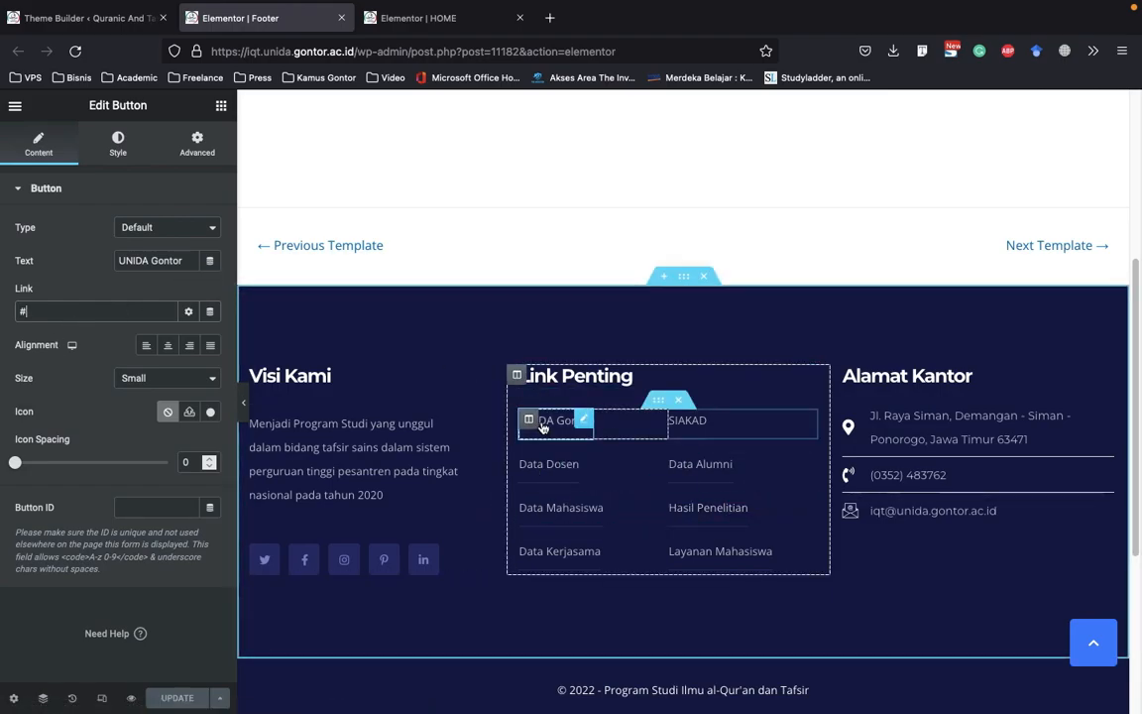
{"action": "left_click", "coordinate": [137, 316]}
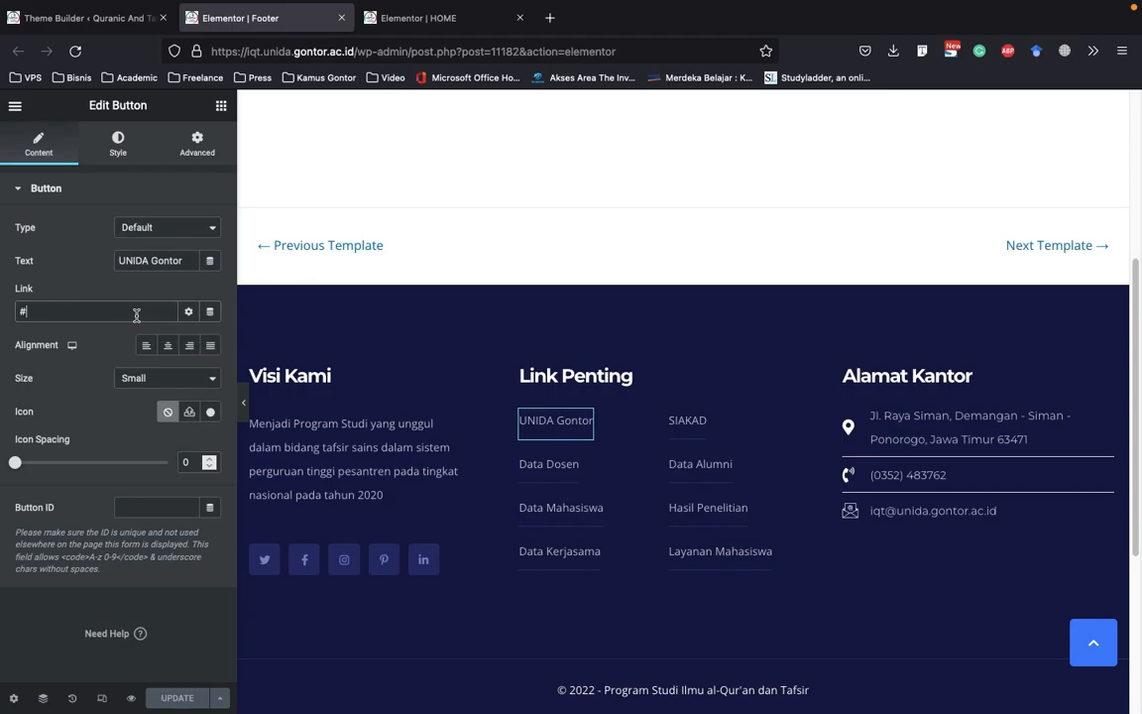
{"action": "type", "text": "https://unida.gontor.ac.id"}
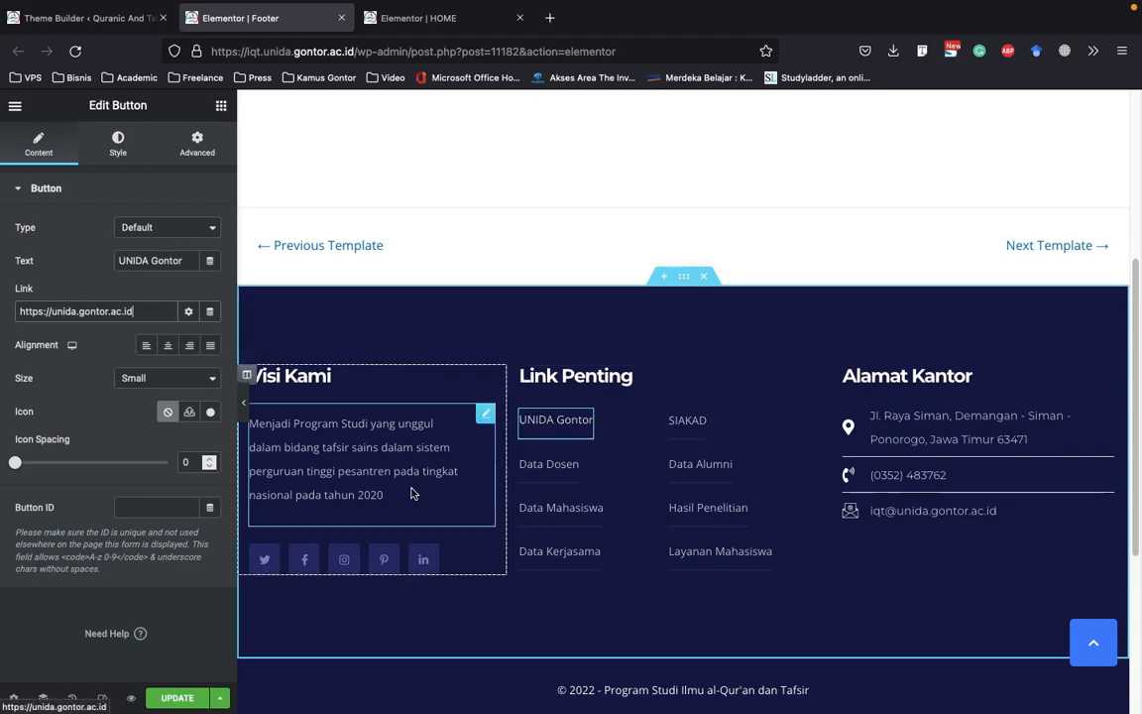
Inspect the address, phone and e-mail items of the icon list under Alamat Kantor
{"action": "left_click", "coordinate": [849, 421]}
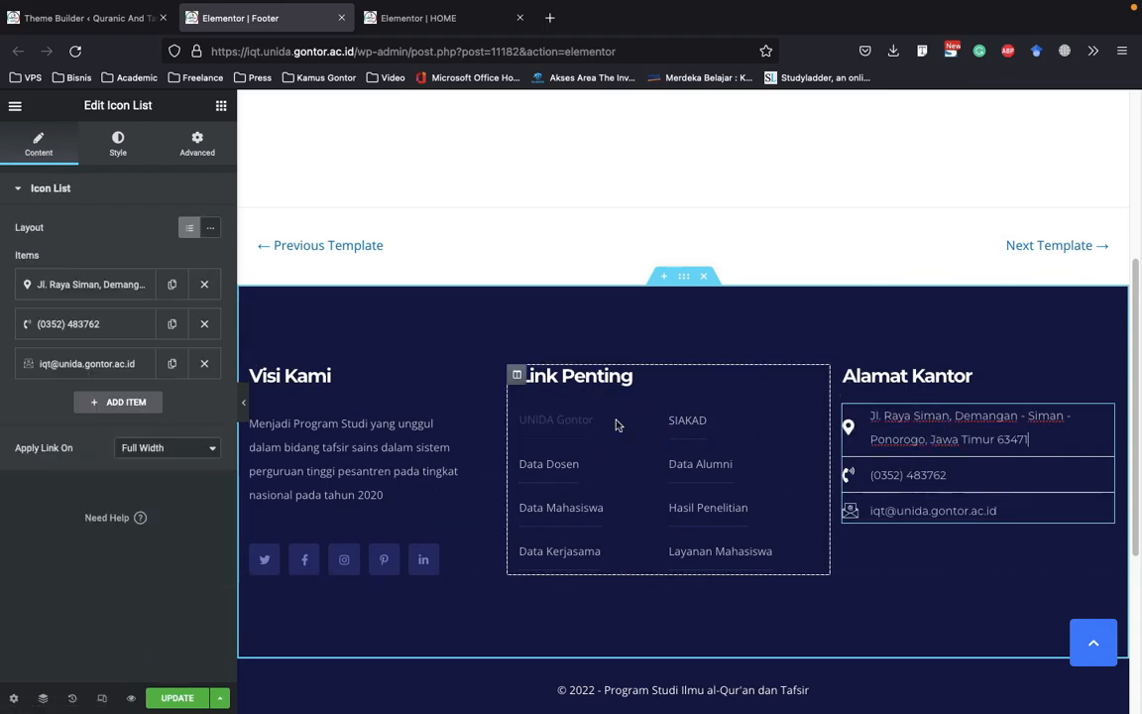
{"action": "left_click", "coordinate": [86, 284]}
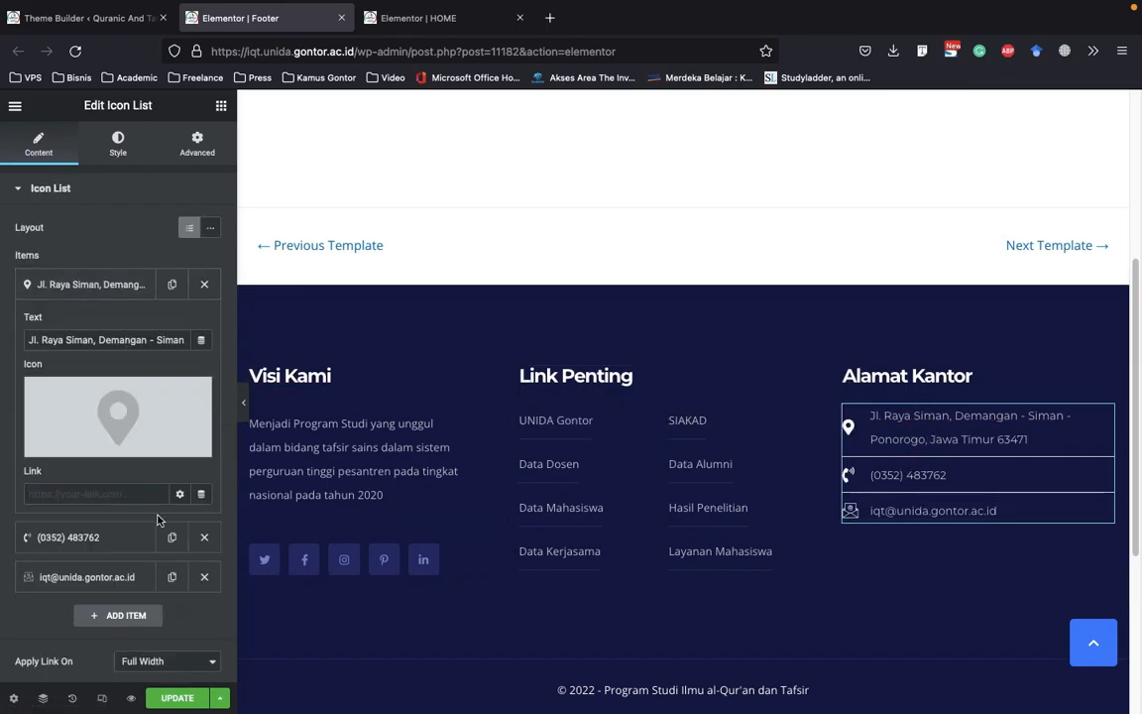
{"action": "left_click", "coordinate": [82, 285]}
{"action": "left_click", "coordinate": [80, 323]}
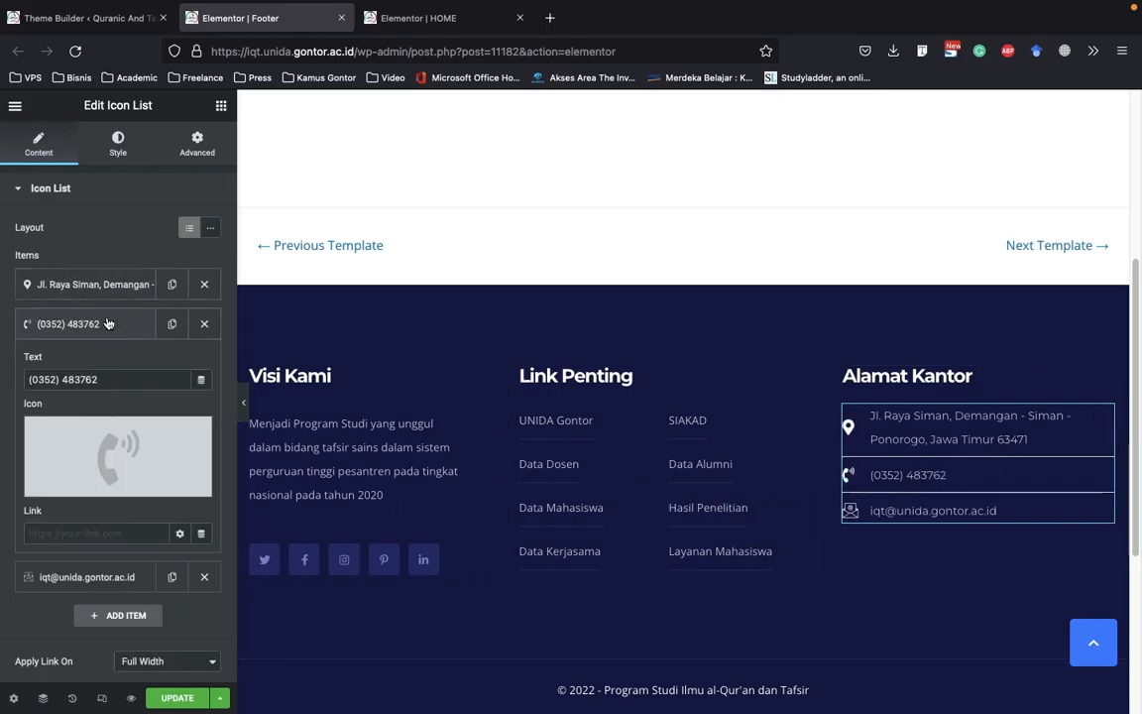
{"action": "left_click", "coordinate": [108, 324]}
{"action": "left_click", "coordinate": [97, 363]}
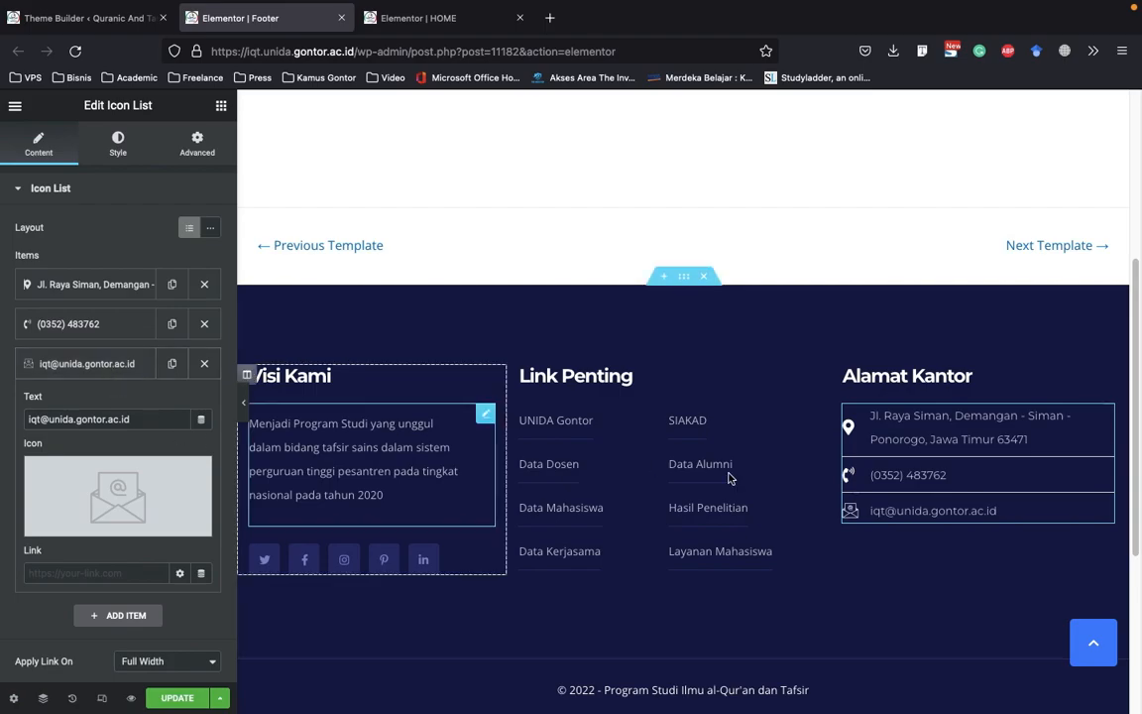
{"action": "left_click", "coordinate": [114, 369]}
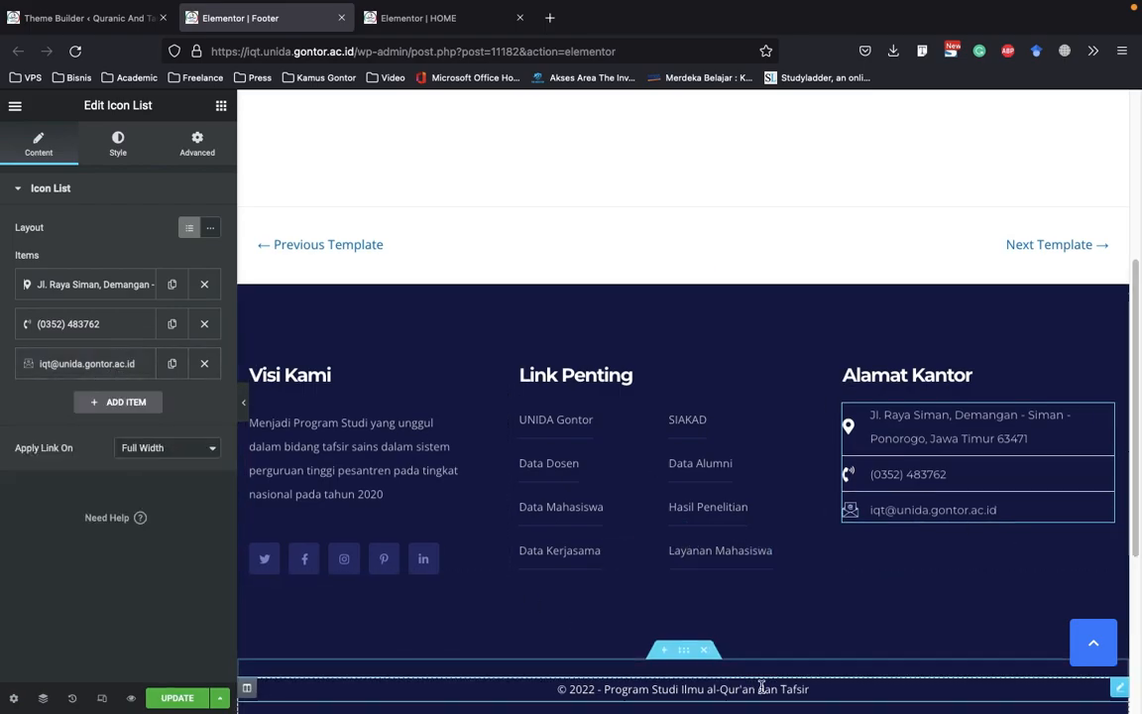
Try to extend the year in the footer's copyright heading to 2011-2022 and remove the addition
{"action": "scroll", "coordinate": [694, 664], "scroll_direction": "down", "scroll_amount": 1}
{"action": "left_click", "coordinate": [617, 626]}
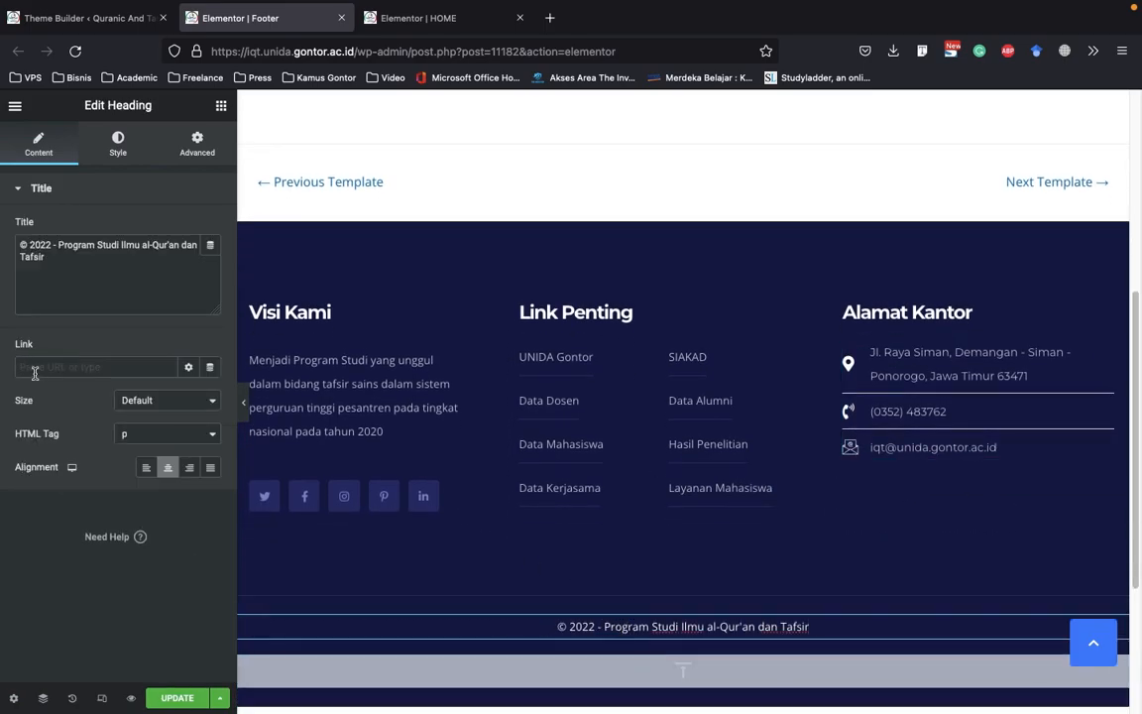
{"action": "left_click", "coordinate": [28, 245]}
{"action": "type", "text": "2011-"}
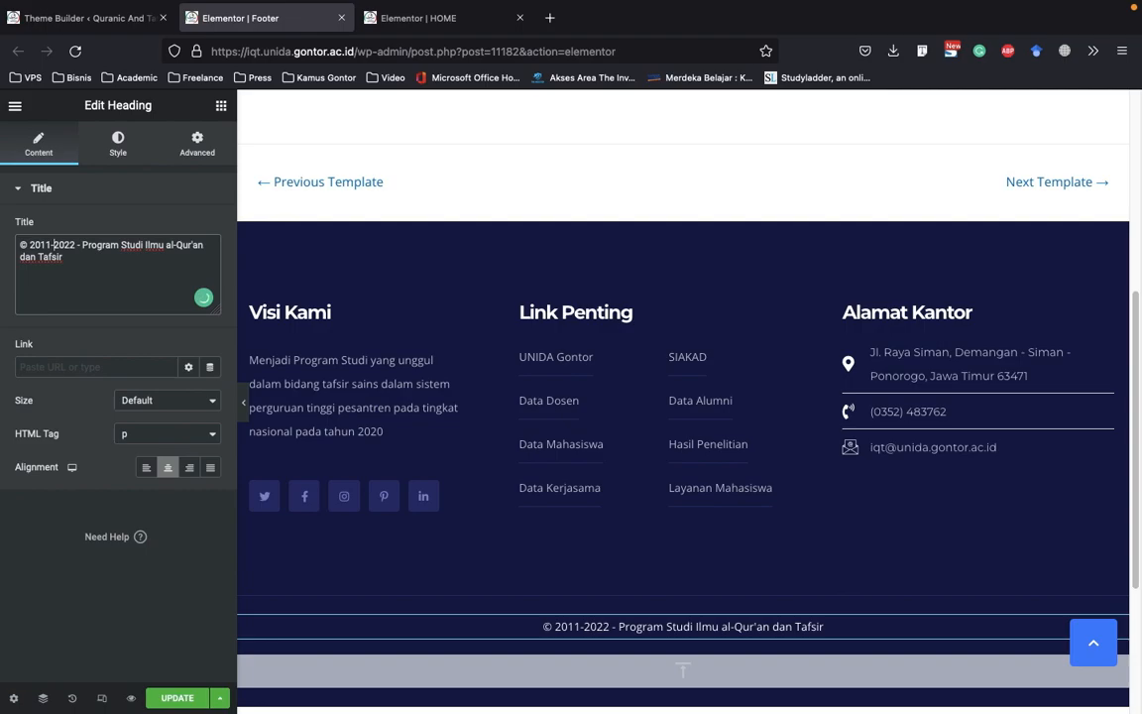
{"action": "key", "text": "BackSpace"}
{"action": "key", "text": "BackSpace"}
{"action": "key", "text": "BackSpace"}
{"action": "key", "text": "BackSpace"}
{"action": "key", "text": "BackSpace"}
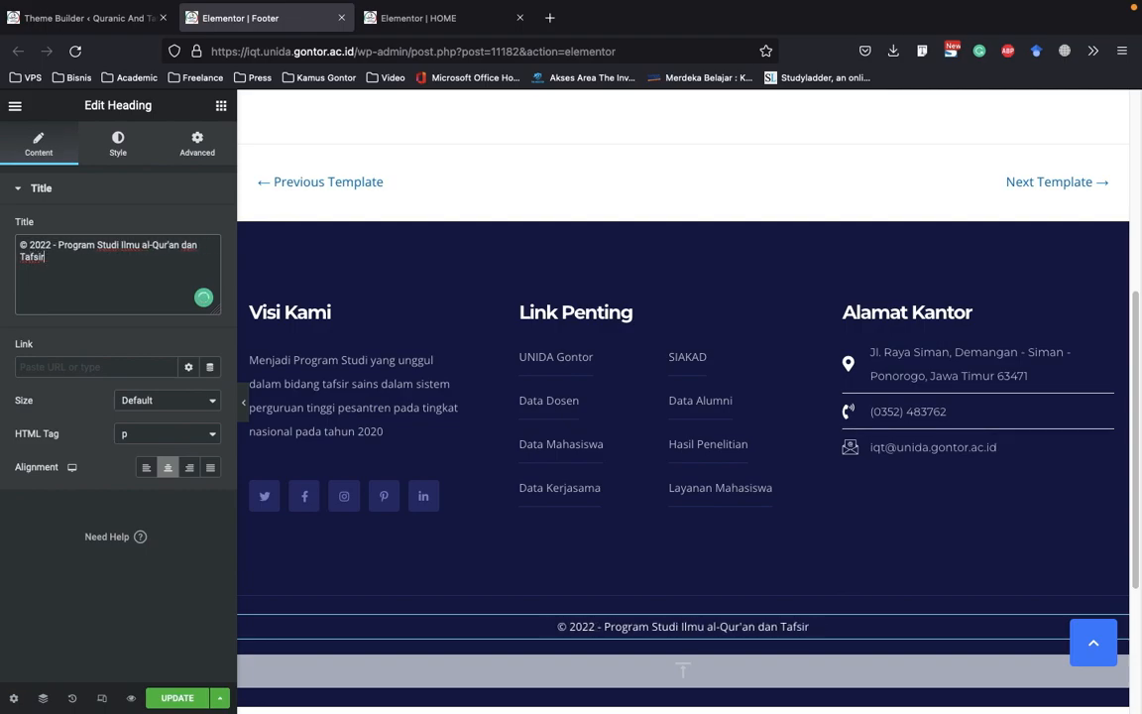
Append "- Fakultas Ushuluddin" to the footer's copyright title and update the Footer template
{"action": "type", "text": "-"}
{"action": "type", "text": " Fak"}
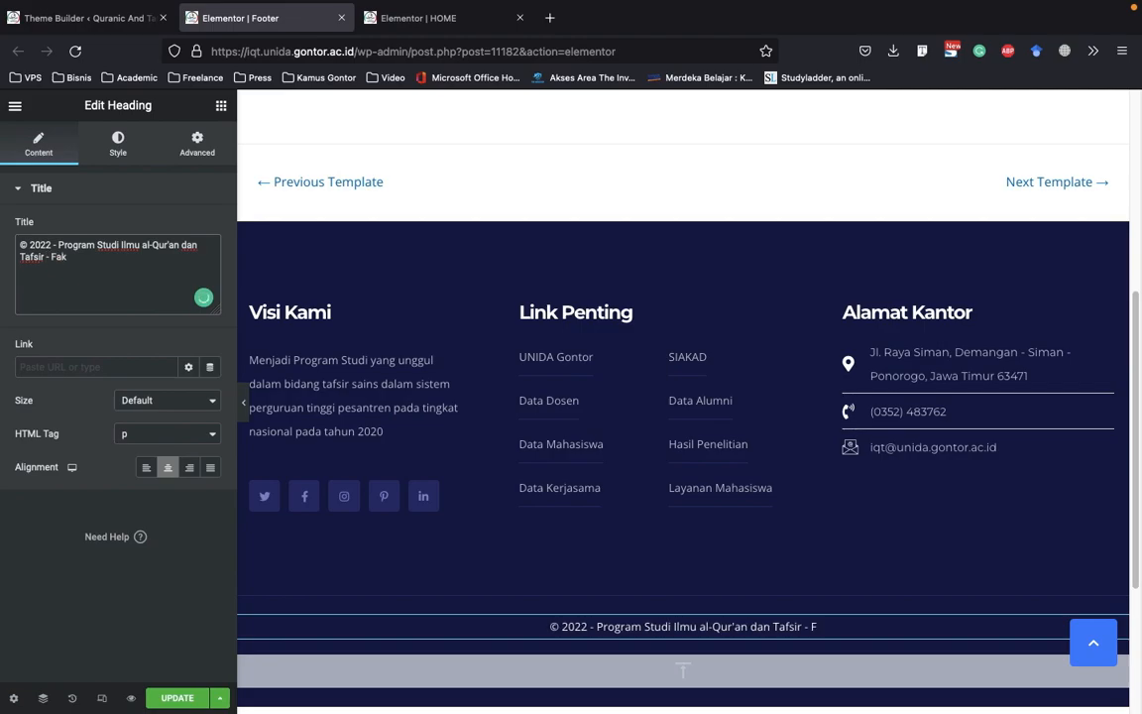
{"action": "type", "text": "ultas Ushuluddin"}
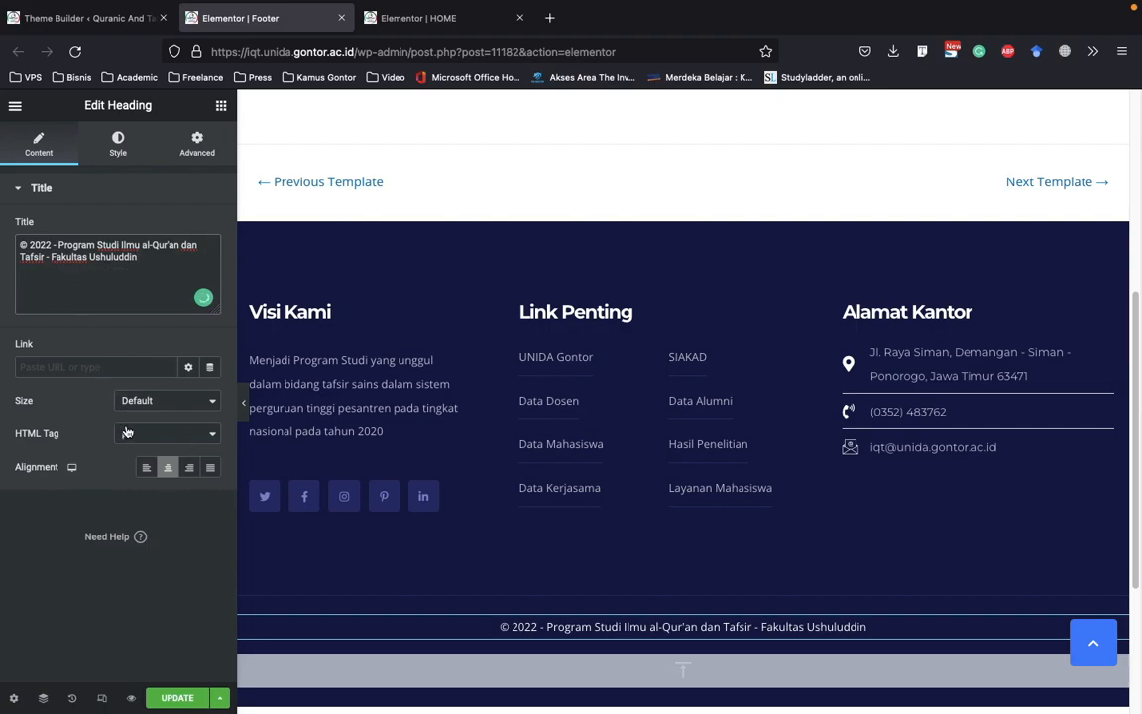
{"action": "left_click", "coordinate": [177, 697]}
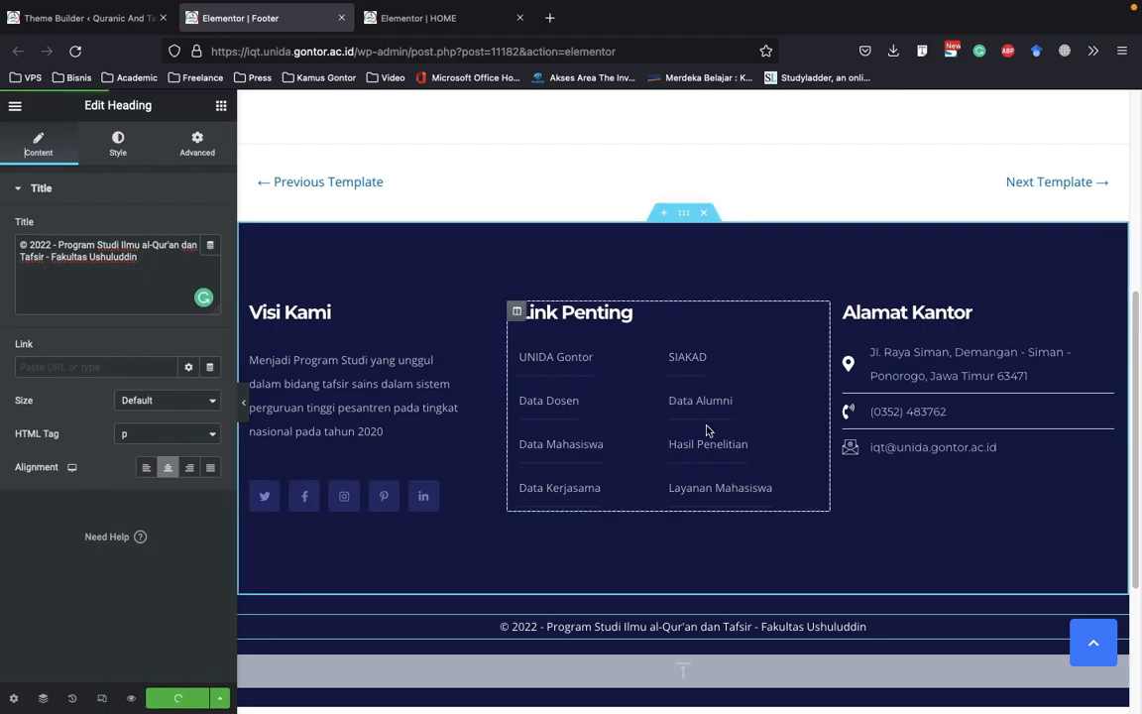
Look through the open browser tabs and close the home page's Elementor editor
{"action": "left_click", "coordinate": [424, 20]}
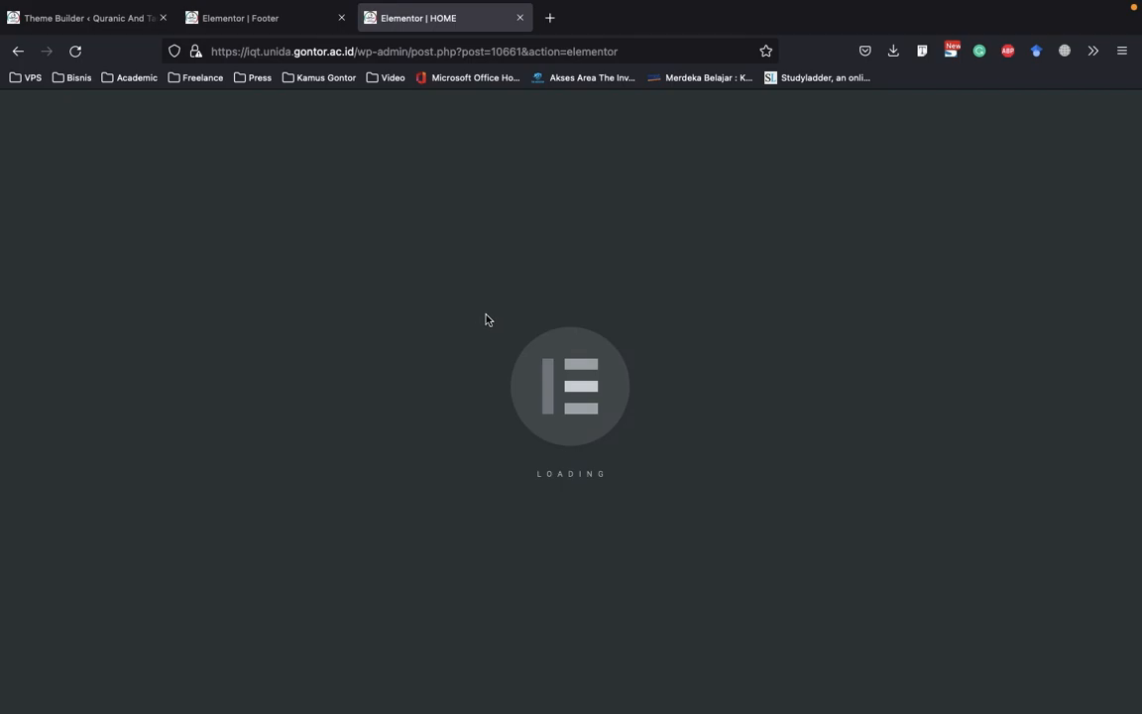
{"action": "left_click", "coordinate": [55, 8]}
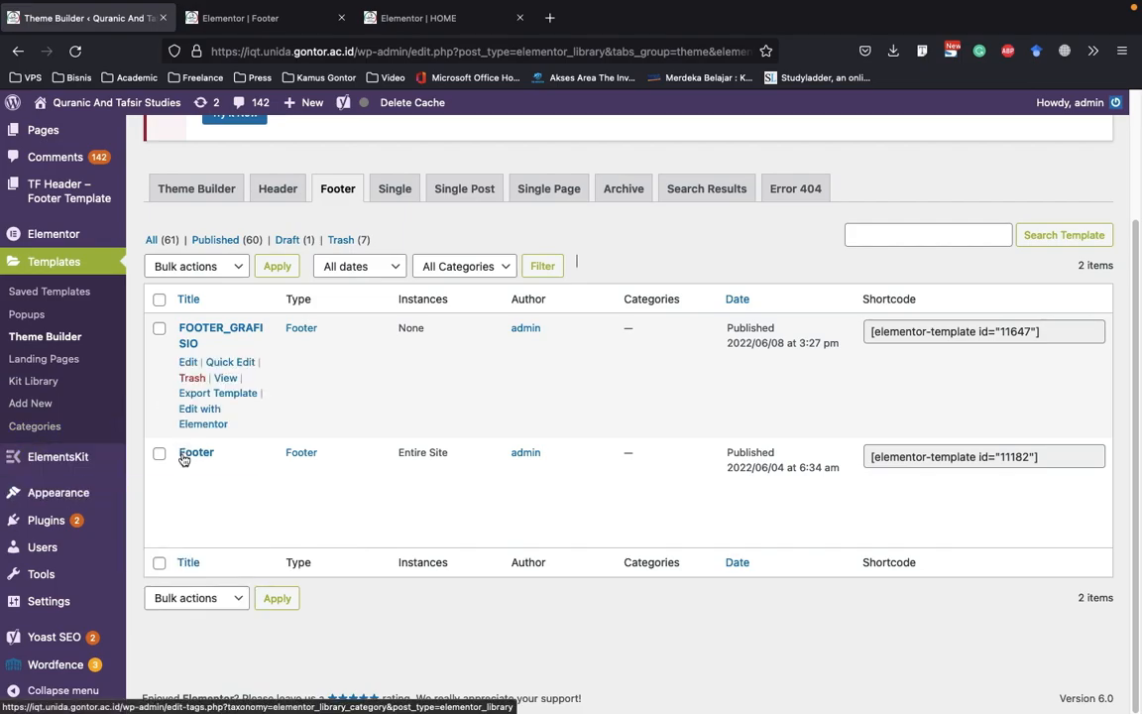
{"action": "left_click", "coordinate": [248, 20]}
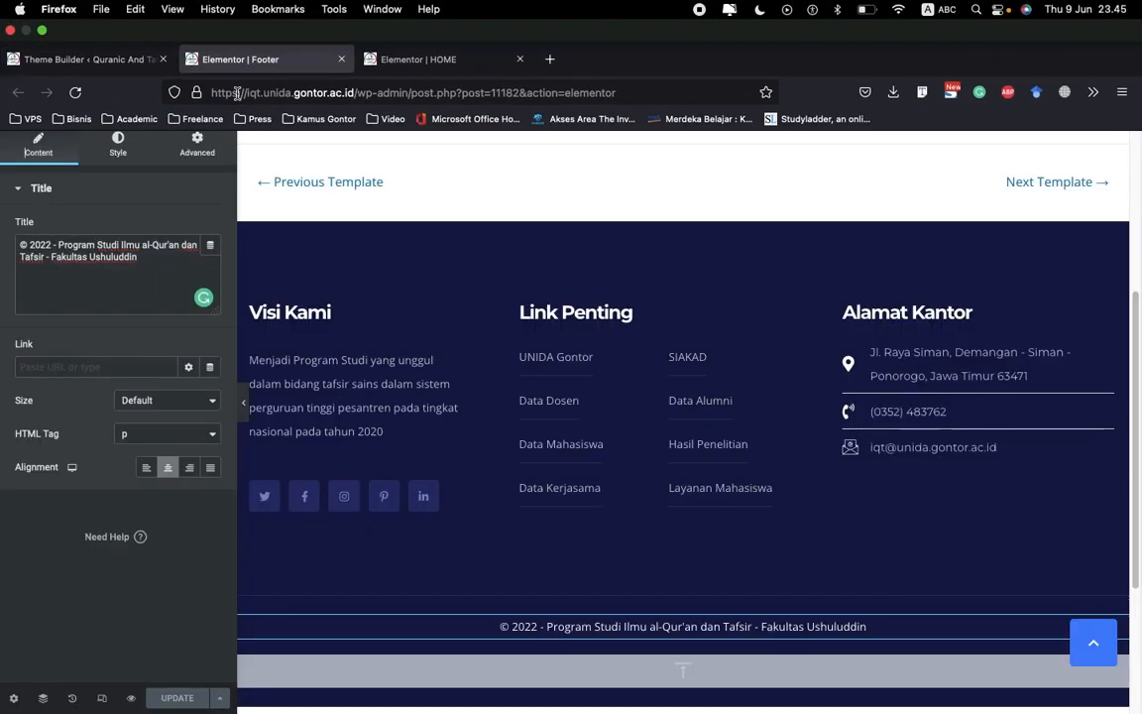
{"action": "left_click", "coordinate": [455, 20]}
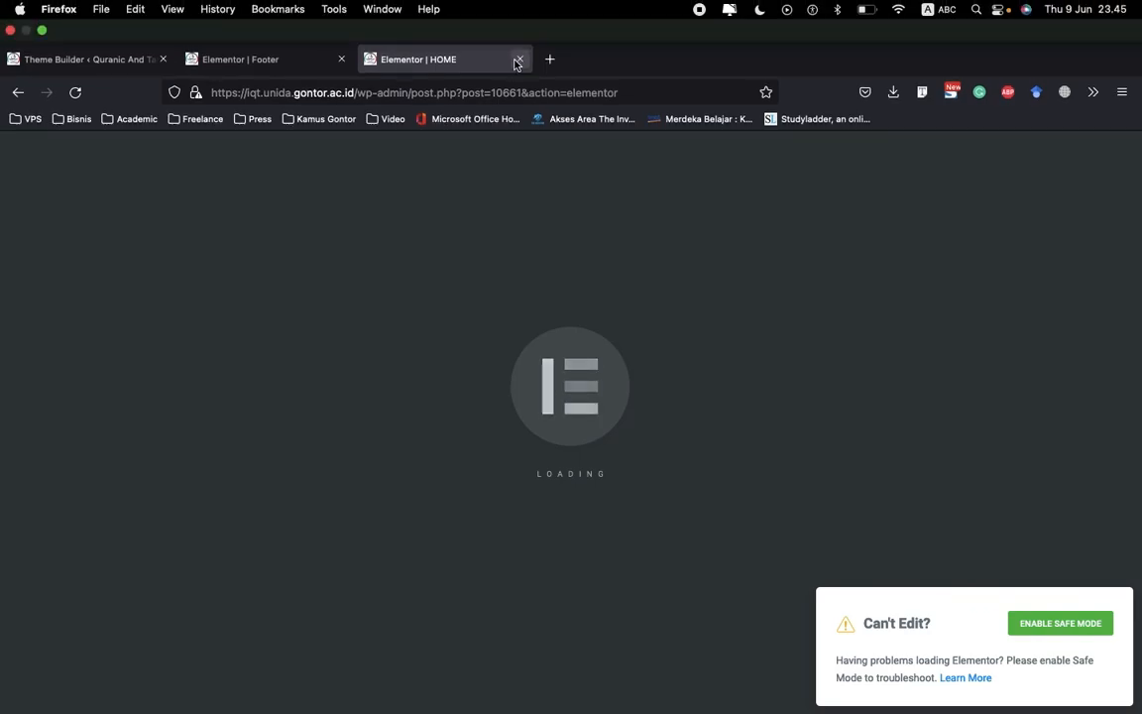
{"action": "left_click", "coordinate": [520, 59]}
Open the installed themes page in the WordPress dashboard and look over the themes
{"action": "left_click", "coordinate": [113, 20]}
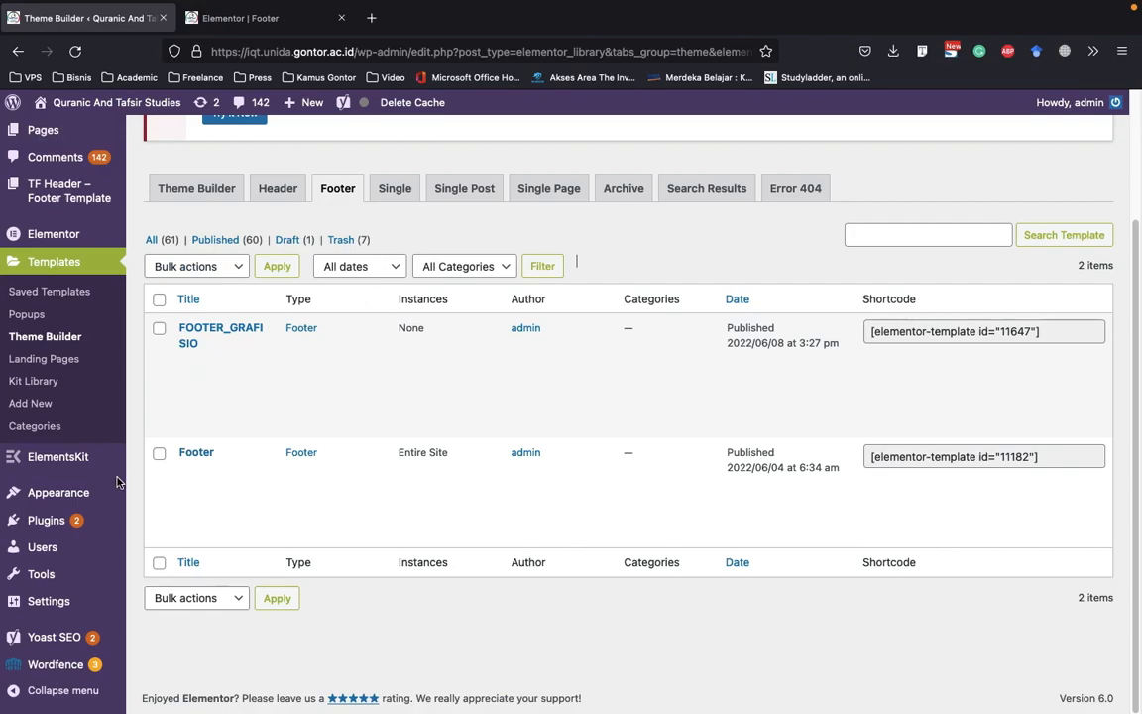
{"action": "mouse_move", "coordinate": [74, 508]}
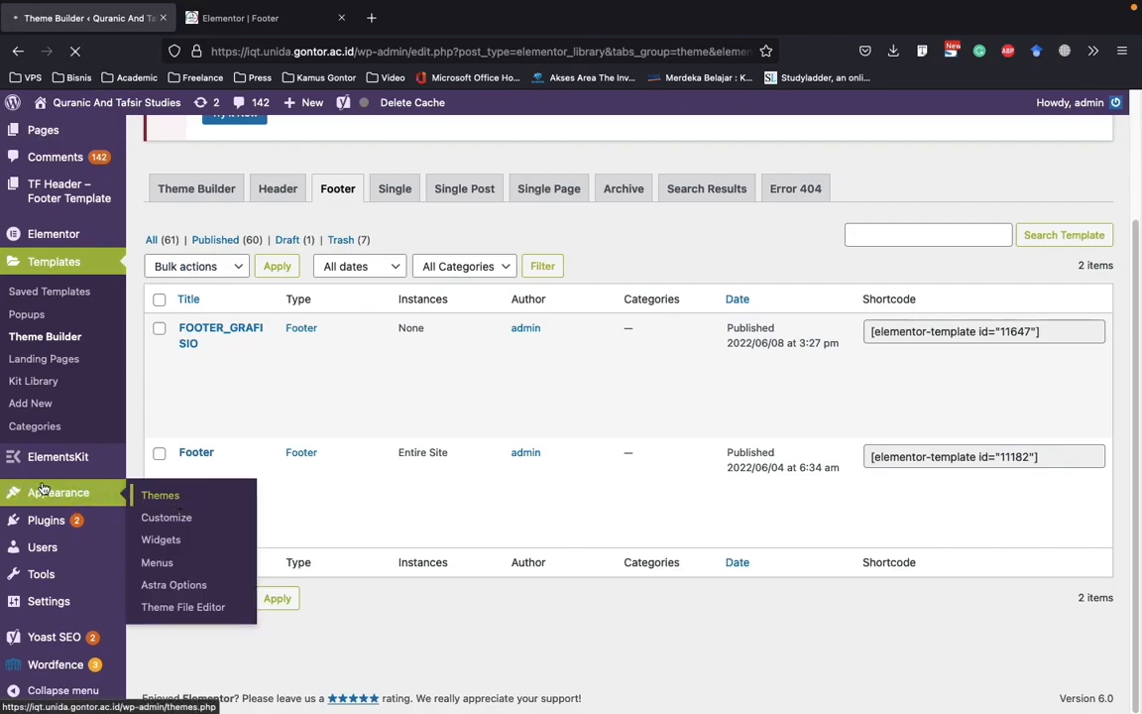
{"action": "left_click", "coordinate": [62, 505]}
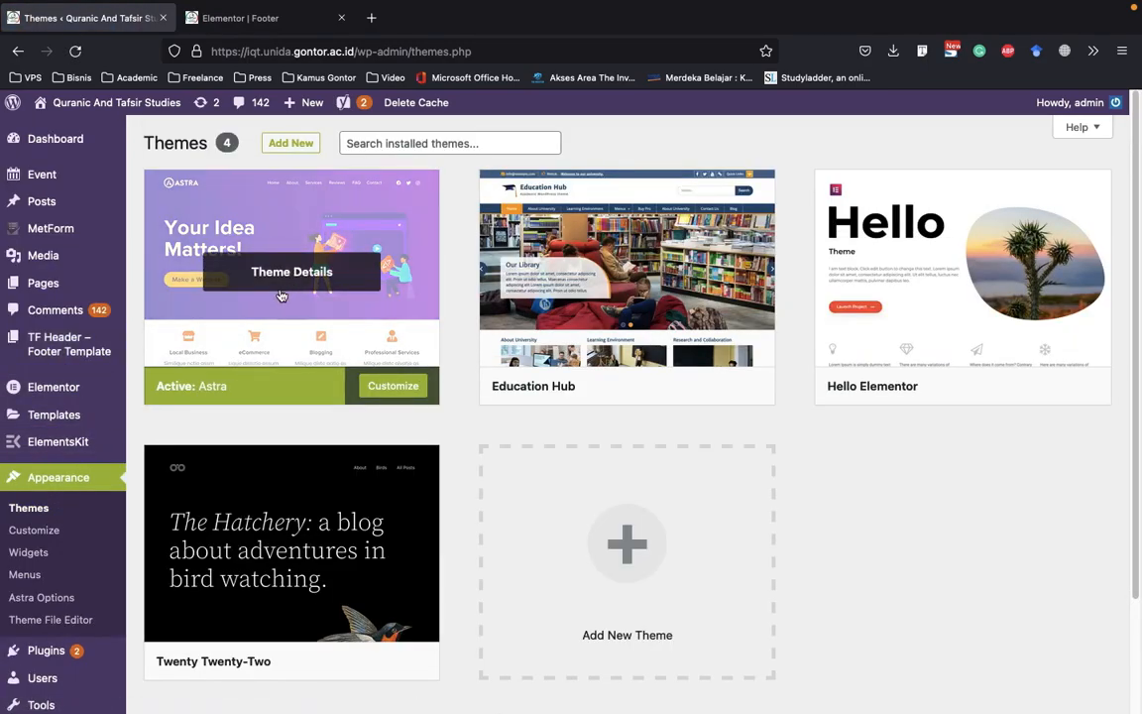
{"action": "scroll", "coordinate": [280, 296], "scroll_direction": "down", "scroll_amount": 1}
{"action": "scroll", "coordinate": [260, 260], "scroll_direction": "up", "scroll_amount": 1}
Load the live site's home page, iqt.unida.gontor.ac.id, in the browser tab of the Footer editor
{"action": "left_click", "coordinate": [238, 24]}
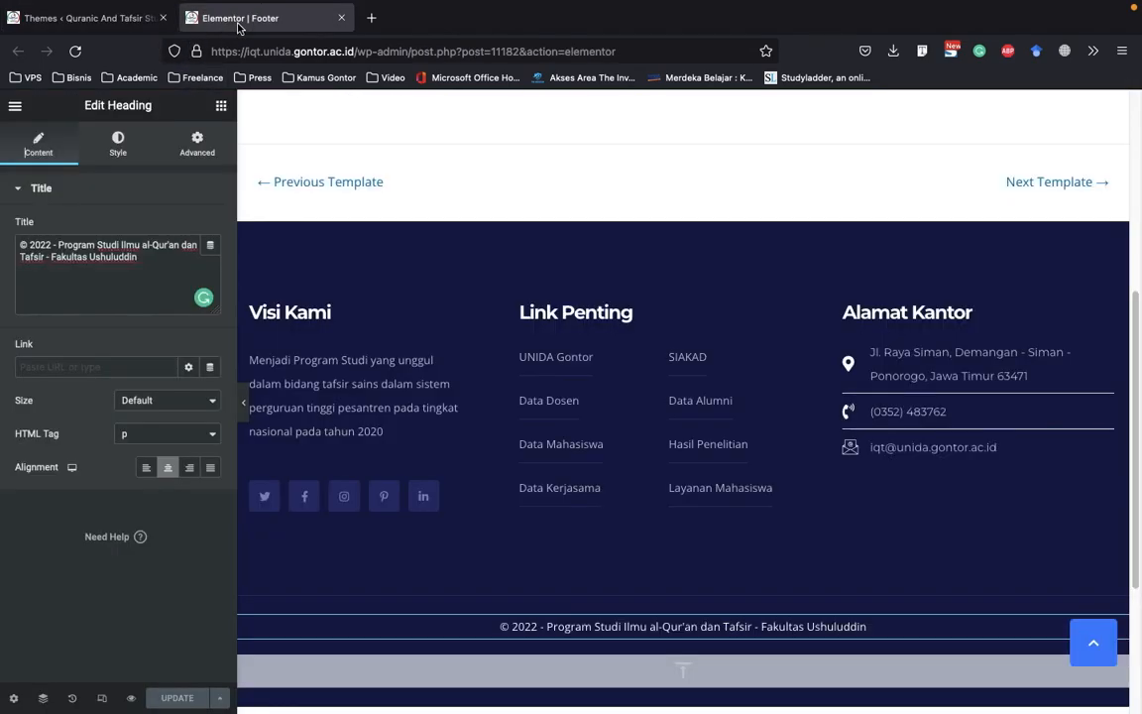
{"action": "scroll", "coordinate": [394, 146], "scroll_direction": "up", "scroll_amount": 4}
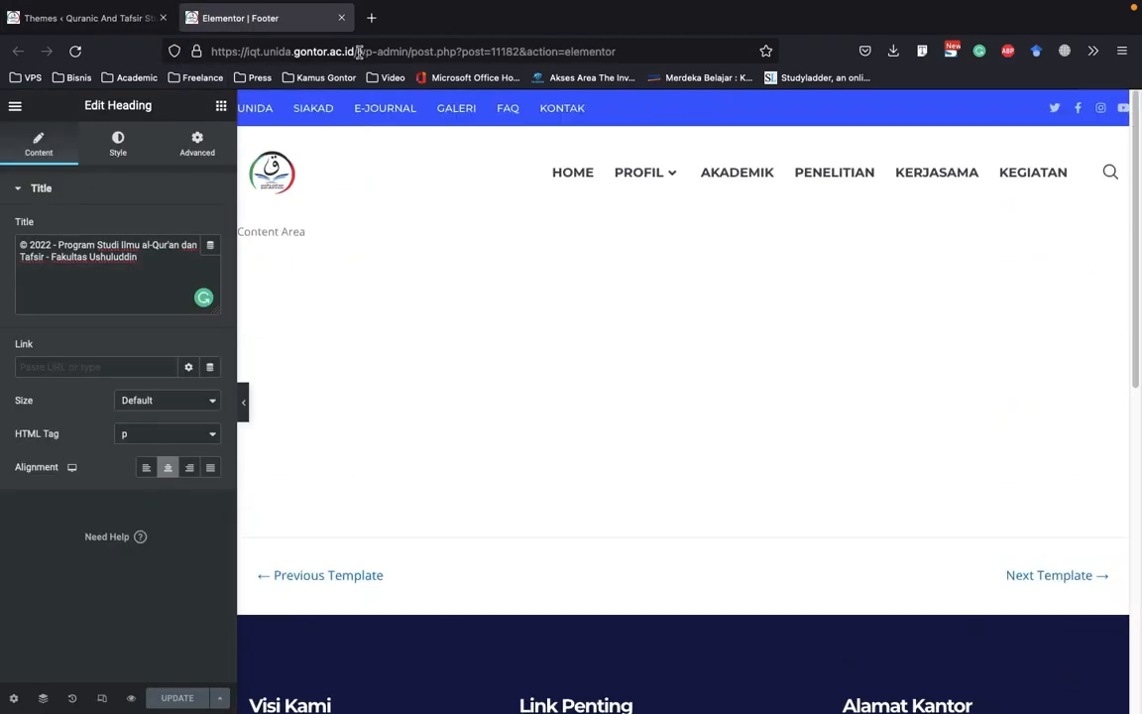
{"action": "left_click_drag", "start_coordinate": [359, 52], "coordinate": [626, 51]}
{"action": "key", "text": "BackSpace"}
{"action": "key", "text": "Return"}
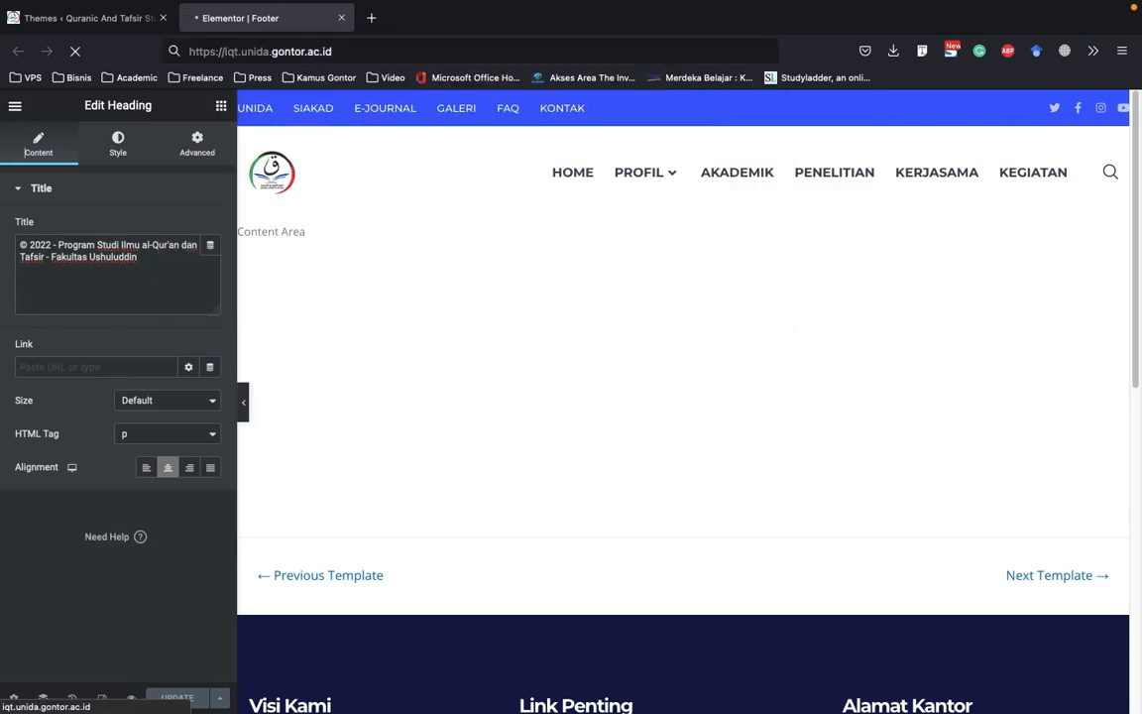
Return to the WordPress dashboard and open the installed plugins page
{"action": "left_click", "coordinate": [109, 18]}
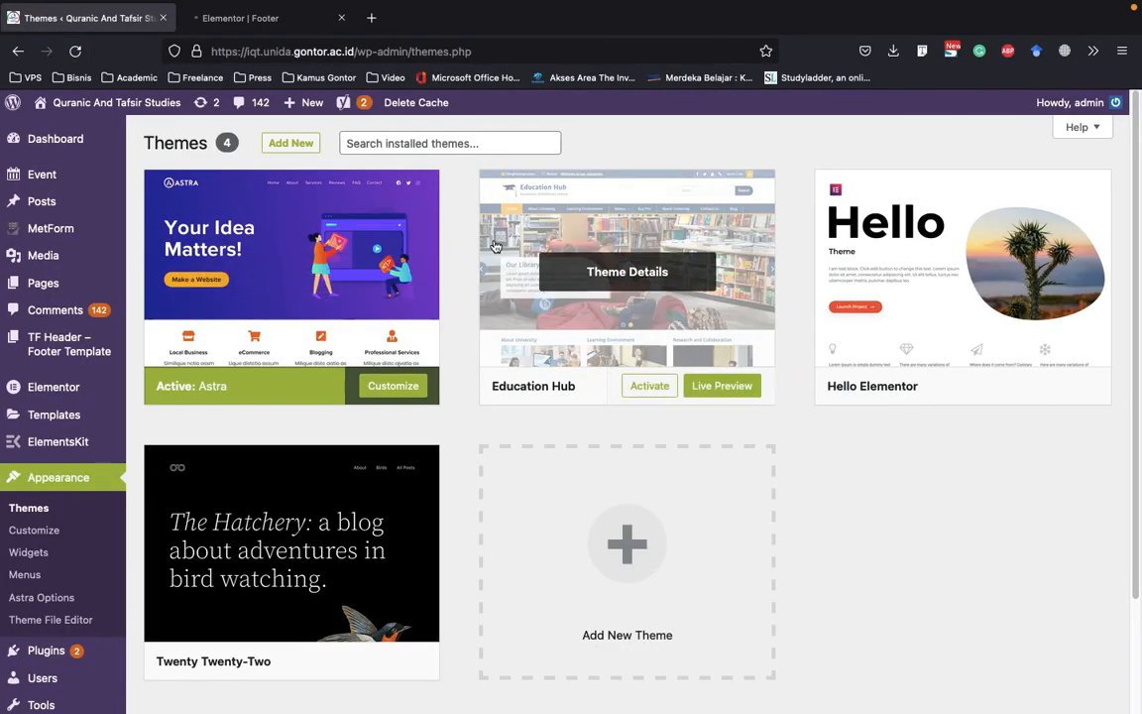
{"action": "mouse_move", "coordinate": [115, 374]}
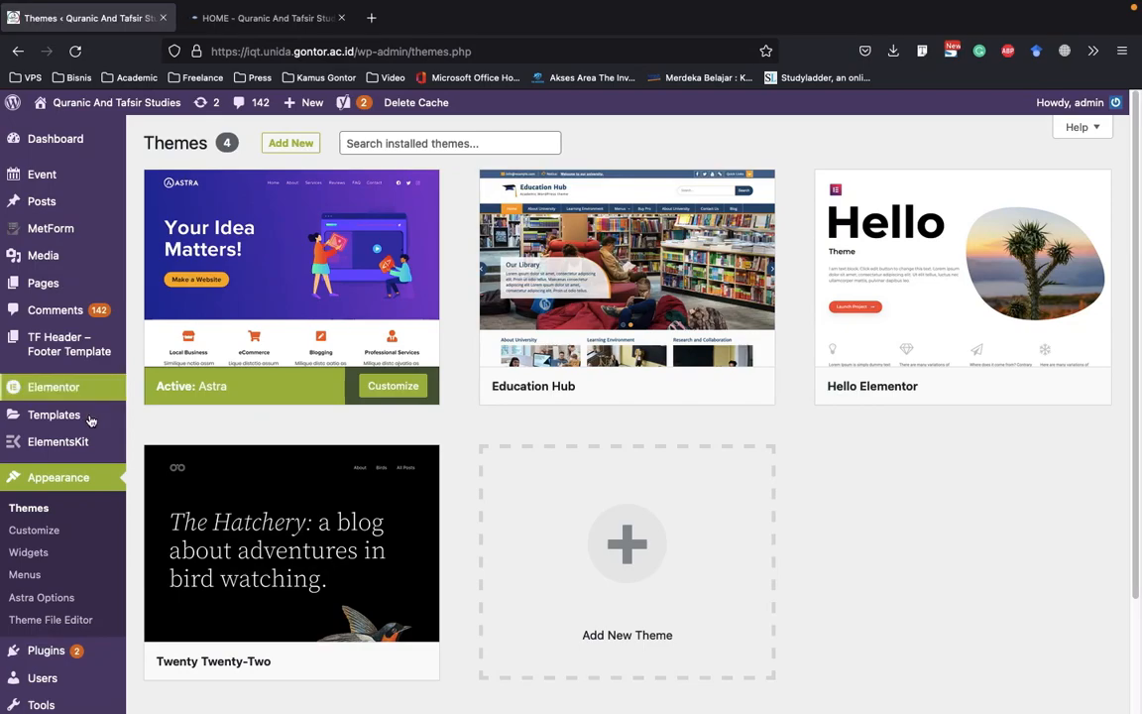
{"action": "mouse_move", "coordinate": [80, 280]}
{"action": "scroll", "coordinate": [81, 377], "scroll_direction": "down", "scroll_amount": 3}
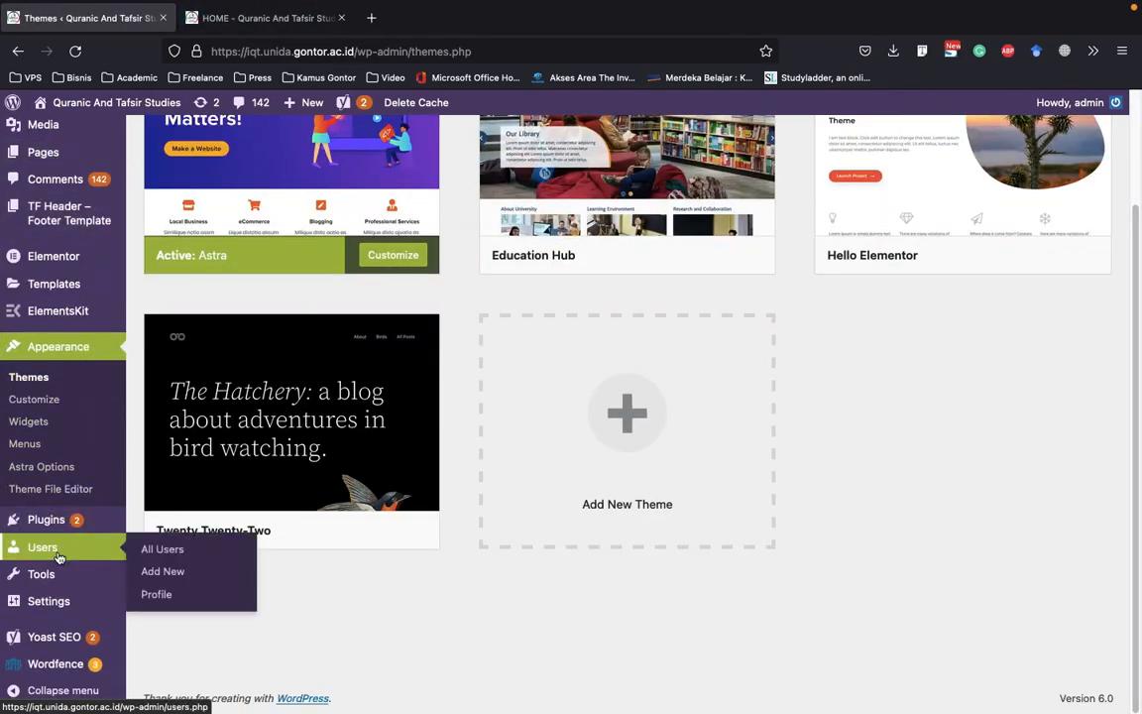
{"action": "mouse_move", "coordinate": [128, 528]}
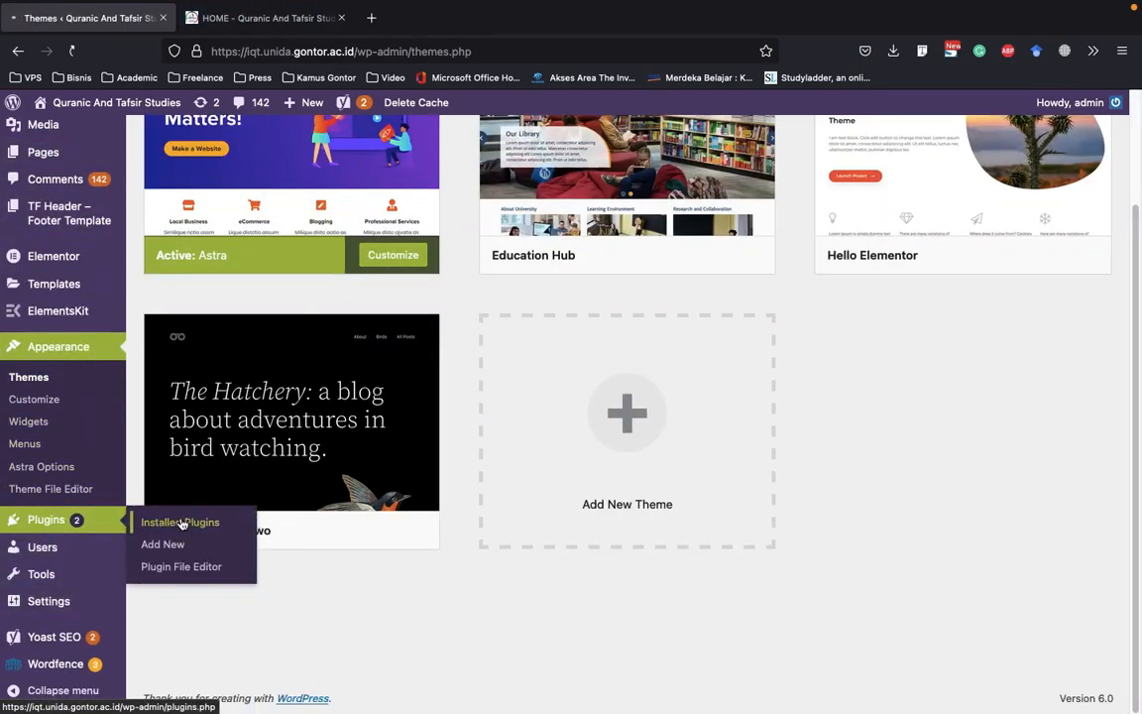
Check the updated footer and its copyright line on the live home page, along with the sections above it
{"action": "left_click", "coordinate": [261, 17]}
{"action": "scroll", "coordinate": [1035, 211], "scroll_direction": "down", "scroll_amount": 10}
{"action": "scroll", "coordinate": [1056, 571], "scroll_direction": "down", "scroll_amount": 15}
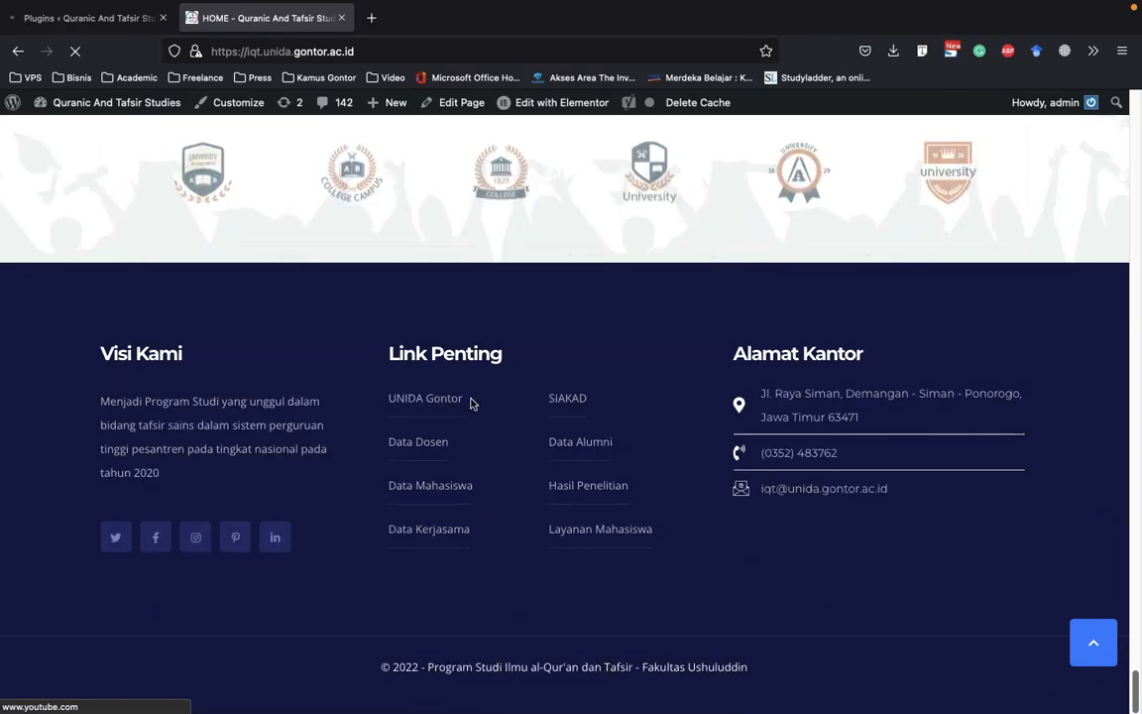
{"action": "scroll", "coordinate": [476, 402], "scroll_direction": "up", "scroll_amount": 5}
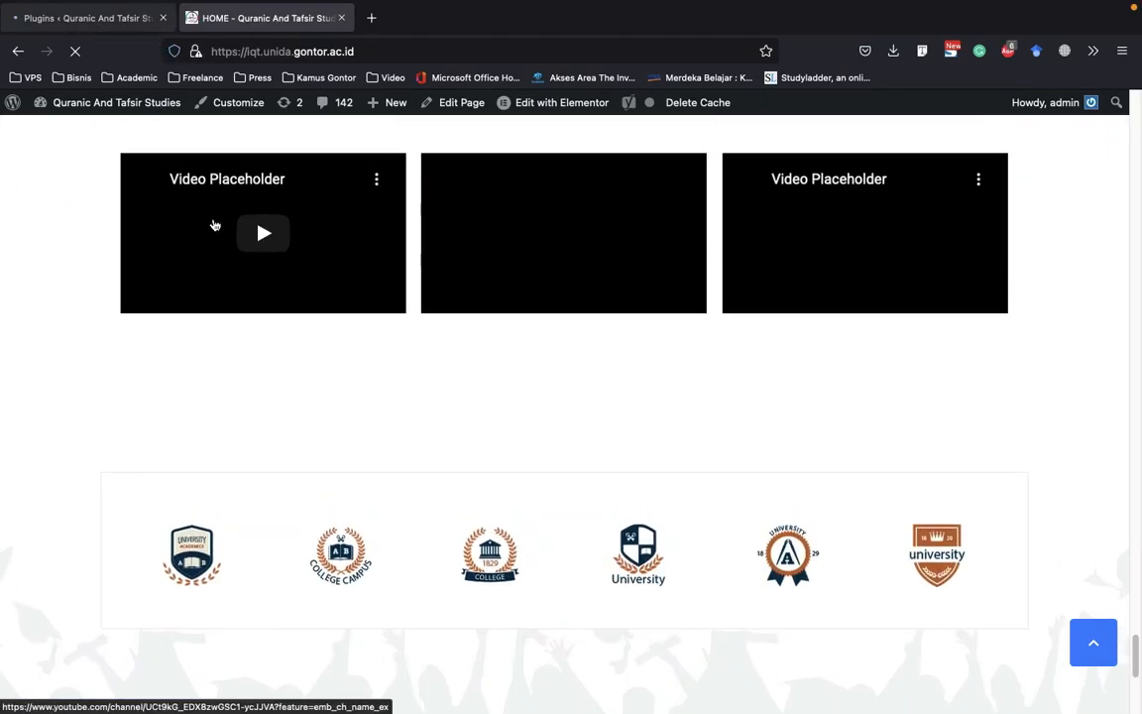
{"action": "scroll", "coordinate": [213, 225], "scroll_direction": "up", "scroll_amount": 3}
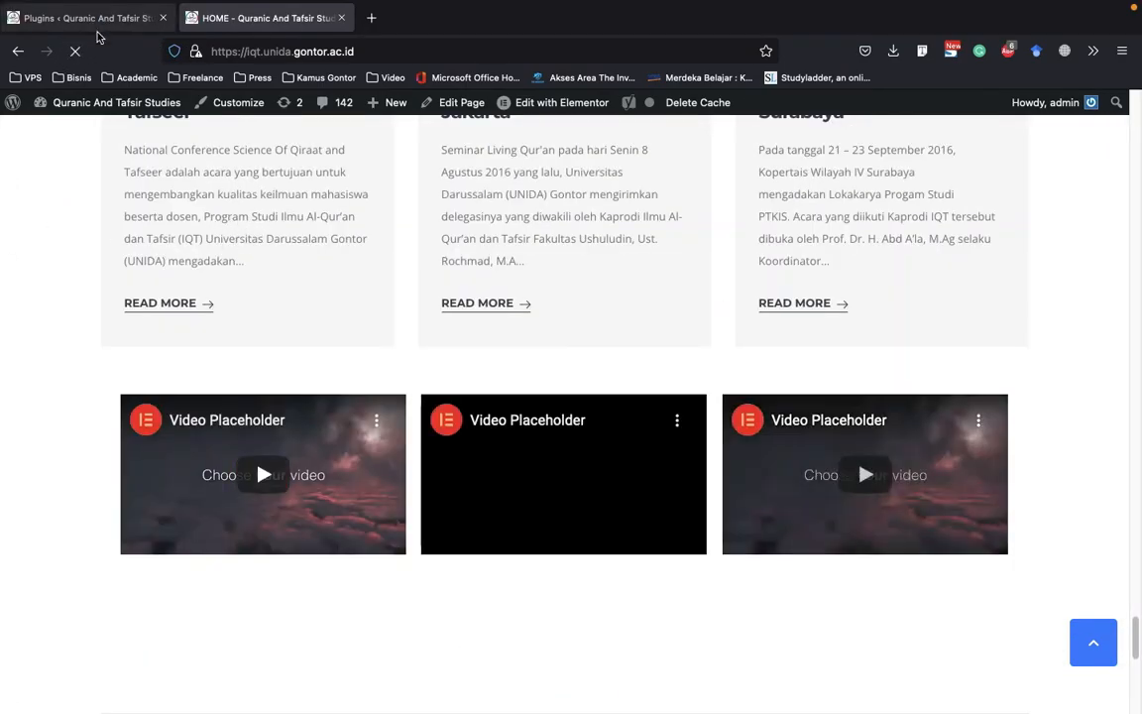
{"action": "mouse_move", "coordinate": [584, 110]}
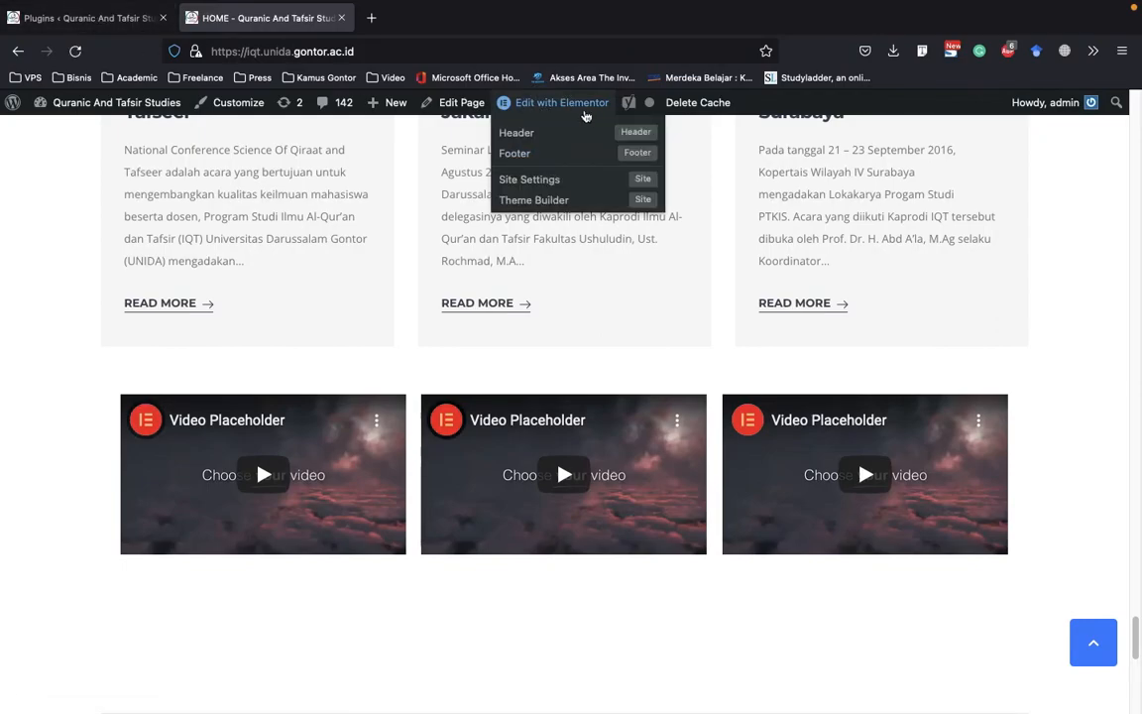
Return to the installed plugins page and delete the Envato Elements plugin along with its data
{"action": "left_click", "coordinate": [119, 18]}
{"action": "scroll", "coordinate": [559, 385], "scroll_direction": "down", "scroll_amount": 5}
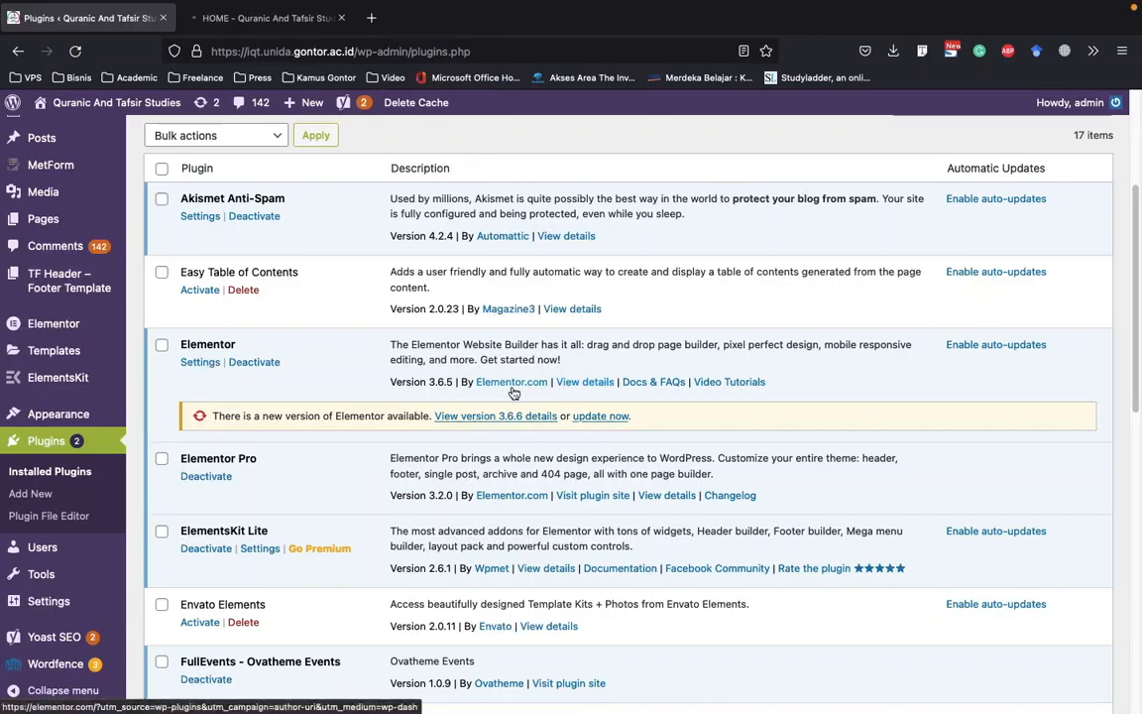
{"action": "scroll", "coordinate": [258, 350], "scroll_direction": "down", "scroll_amount": 3}
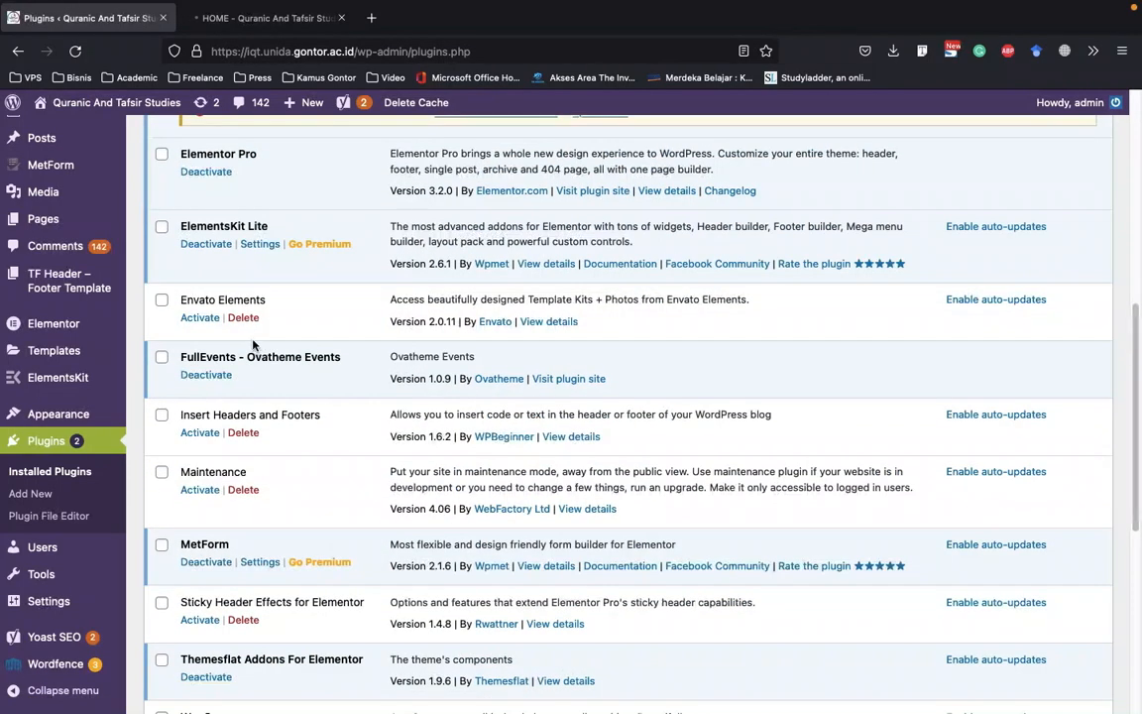
{"action": "scroll", "coordinate": [322, 483], "scroll_direction": "down", "scroll_amount": 1}
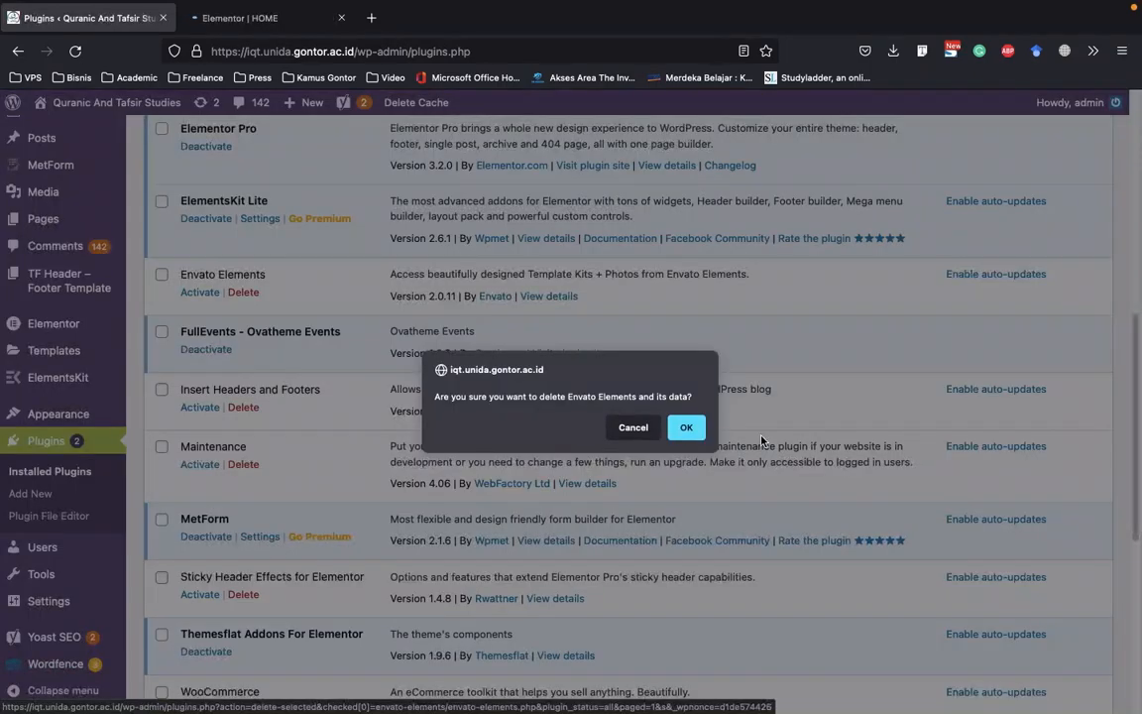
{"action": "left_click", "coordinate": [686, 427]}
{"action": "scroll", "coordinate": [412, 429], "scroll_direction": "down", "scroll_amount": 1}
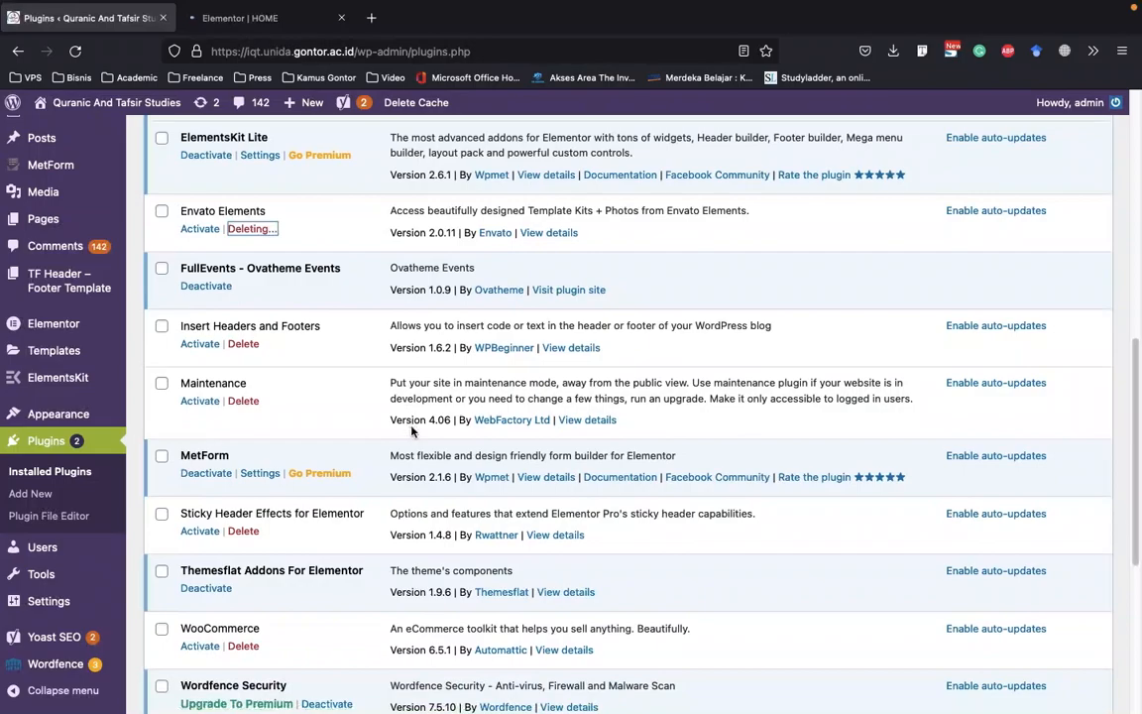
Delete the inactive WooCommerce and WP File Manager plugins from the installed plugins list
{"action": "scroll", "coordinate": [287, 408], "scroll_direction": "down", "scroll_amount": 1}
{"action": "scroll", "coordinate": [233, 362], "scroll_direction": "down", "scroll_amount": 1}
{"action": "scroll", "coordinate": [245, 380], "scroll_direction": "down", "scroll_amount": 1}
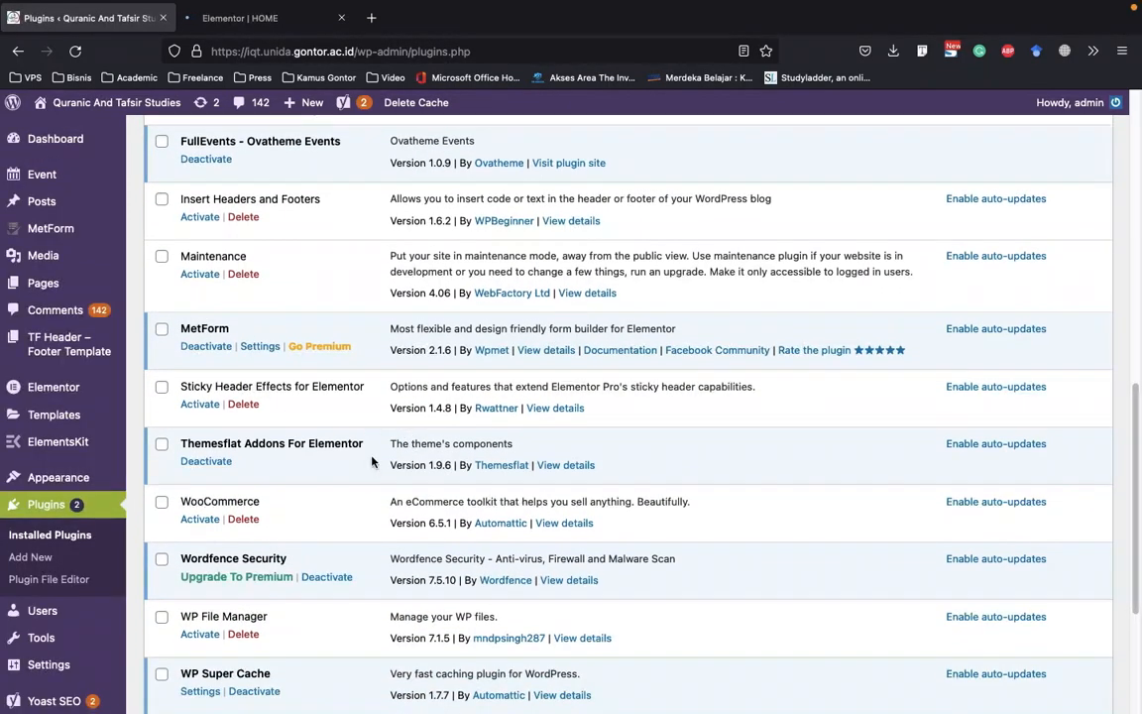
{"action": "scroll", "coordinate": [372, 462], "scroll_direction": "down", "scroll_amount": 1}
{"action": "left_click", "coordinate": [243, 442]}
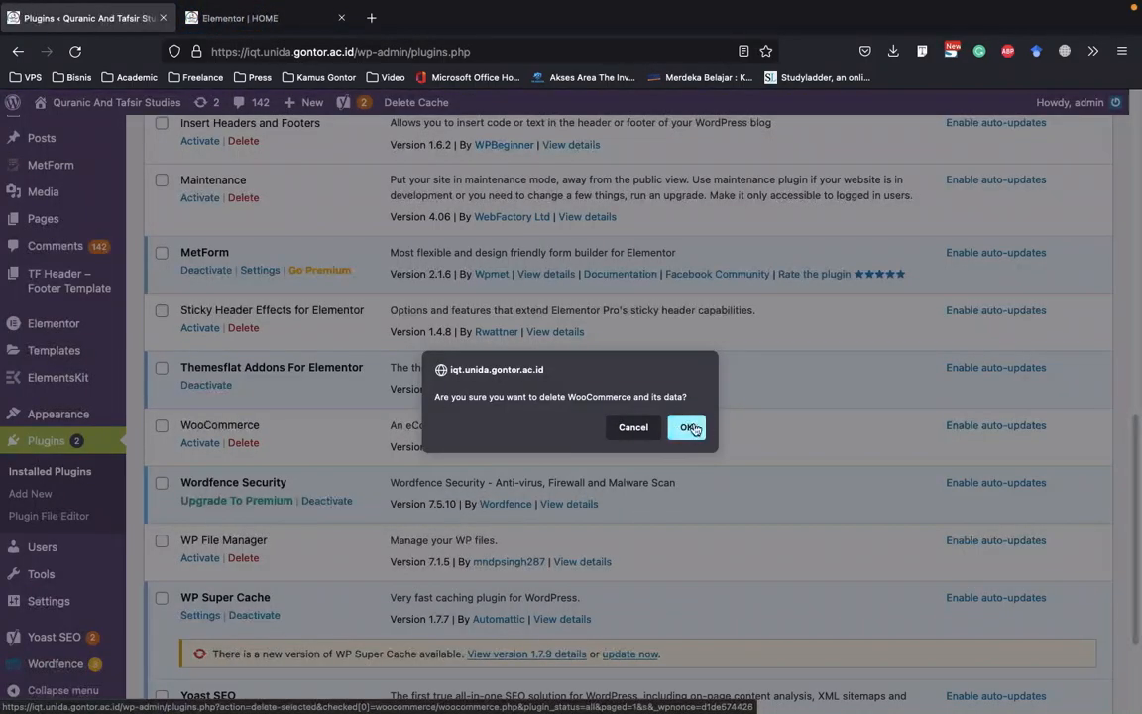
{"action": "left_click", "coordinate": [691, 428]}
{"action": "scroll", "coordinate": [425, 398], "scroll_direction": "down", "scroll_amount": 2}
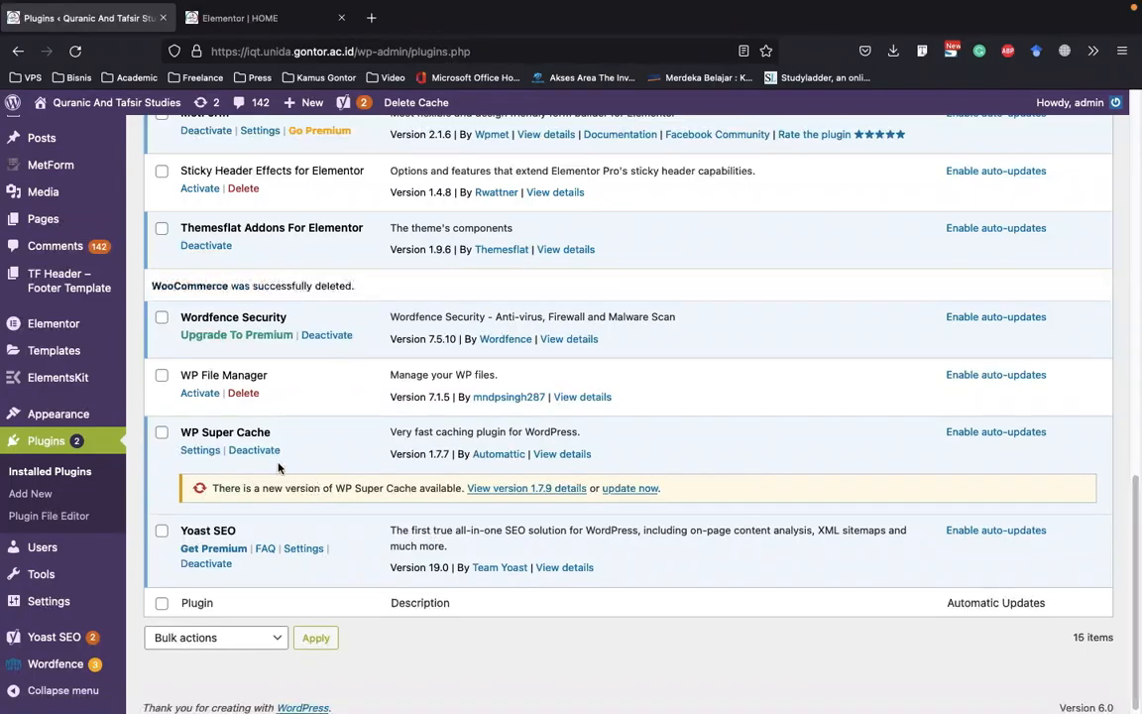
{"action": "left_click", "coordinate": [243, 393]}
{"action": "left_click", "coordinate": [683, 428]}
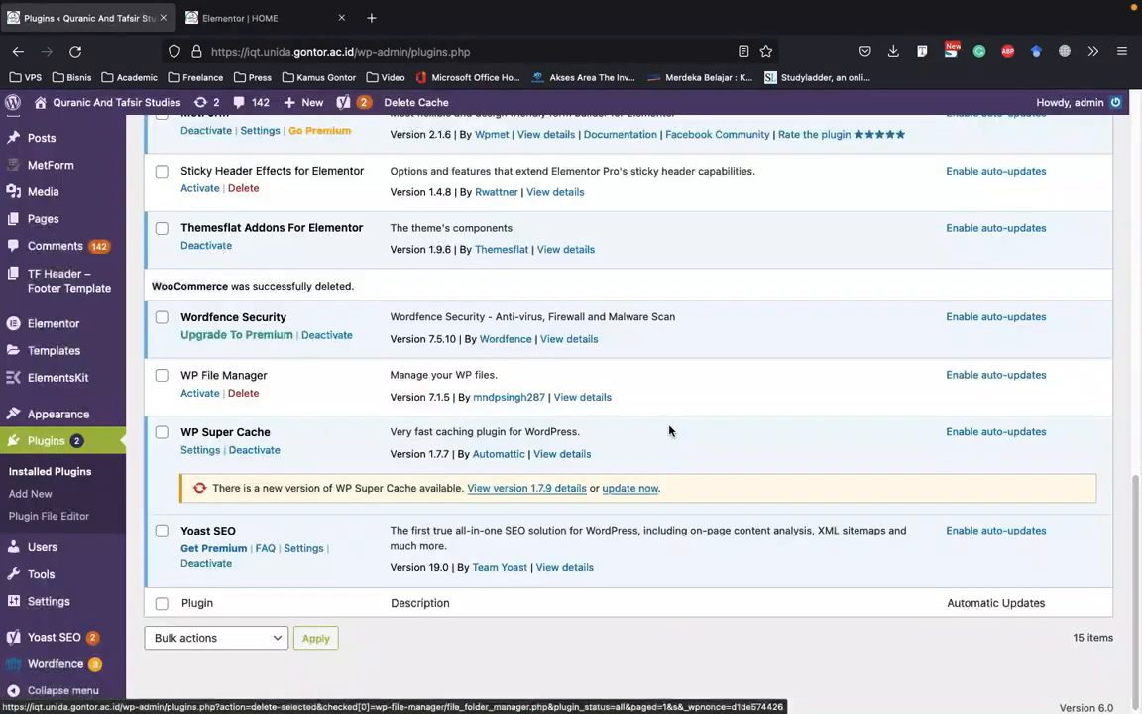
Delete the inactive Sticky Header Effects for Elementor plugin
{"action": "scroll", "coordinate": [209, 364], "scroll_direction": "up", "scroll_amount": 3}
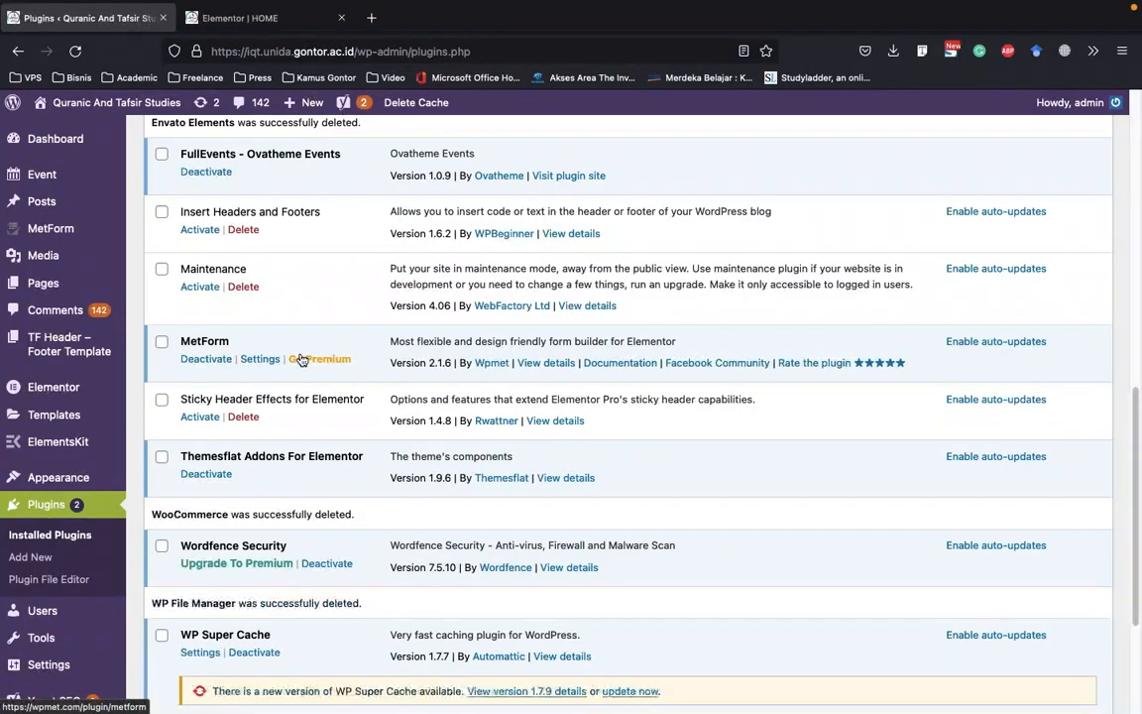
{"action": "left_click", "coordinate": [245, 417]}
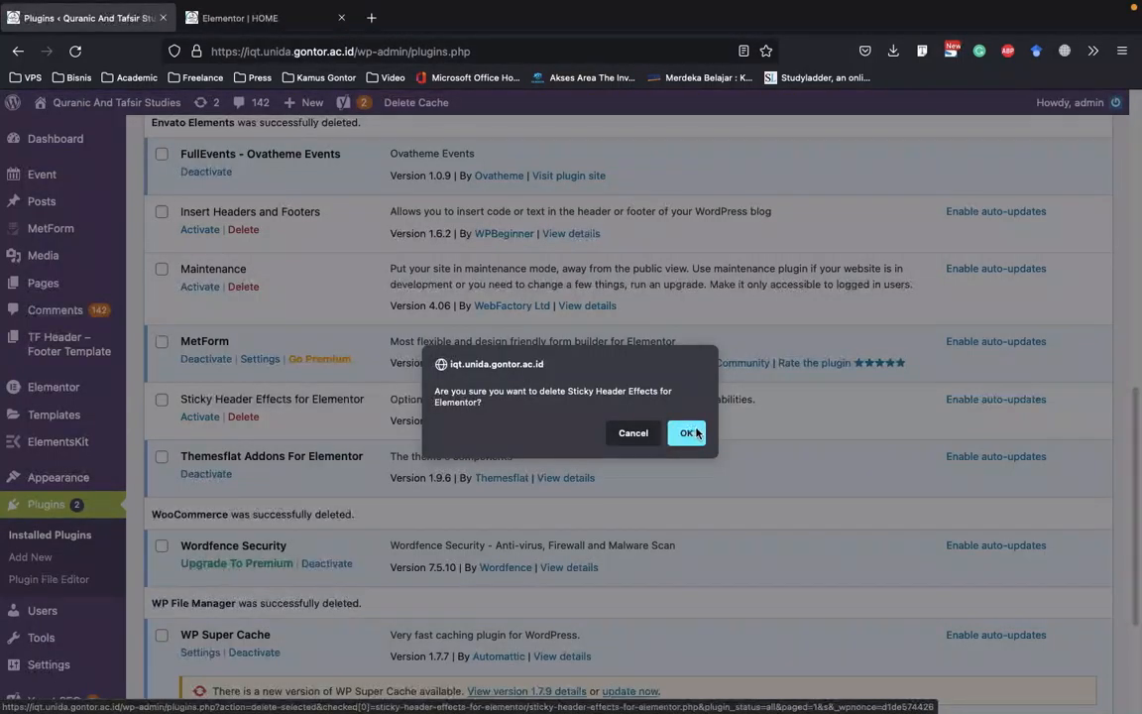
{"action": "left_click", "coordinate": [685, 430]}
{"action": "scroll", "coordinate": [294, 397], "scroll_direction": "up", "scroll_amount": 2}
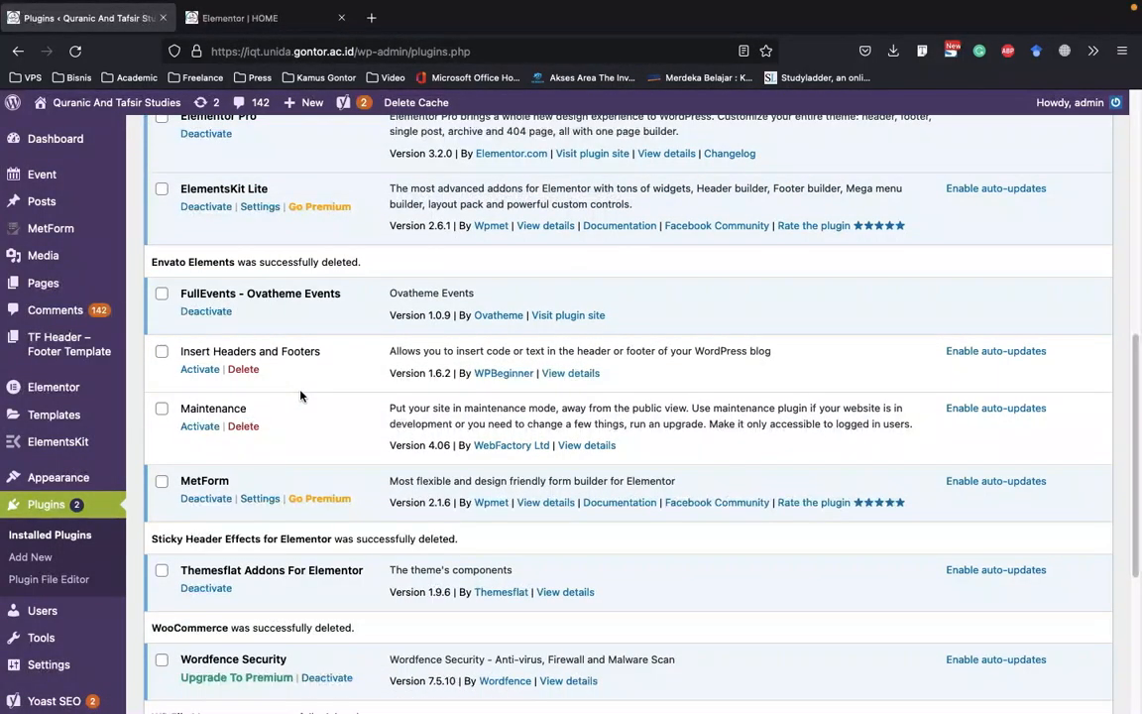
Delete the Maintenance plugin and the Insert Headers and Footers plugin
{"action": "left_click", "coordinate": [242, 427]}
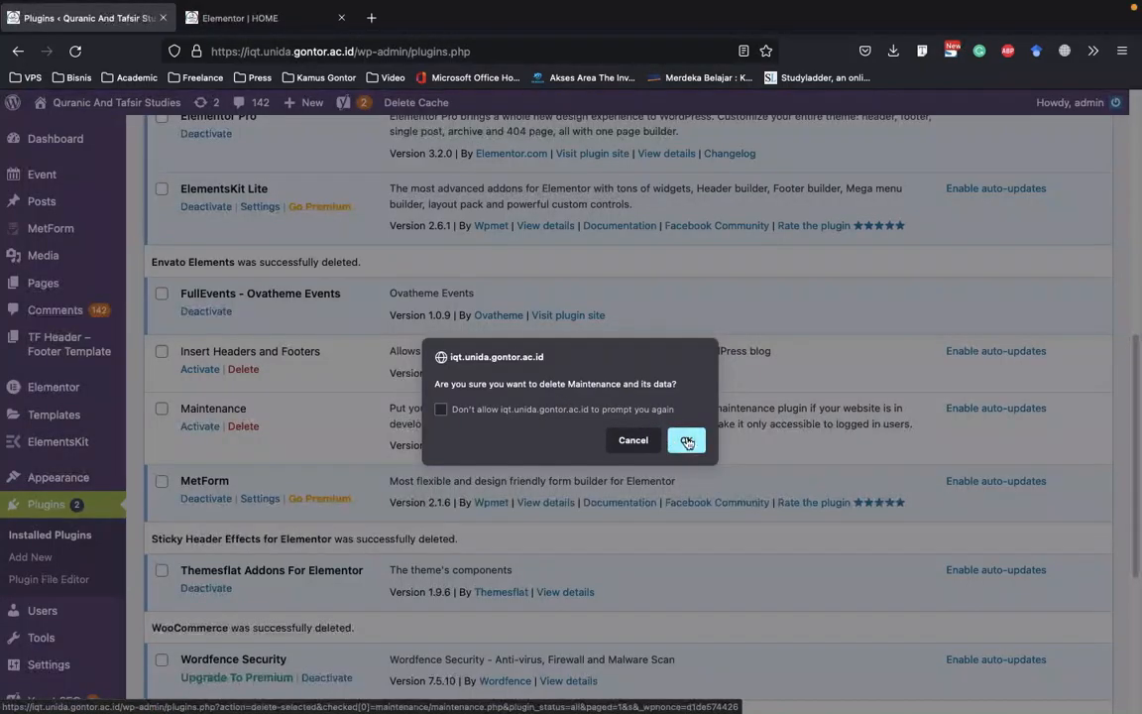
{"action": "left_click", "coordinate": [684, 438]}
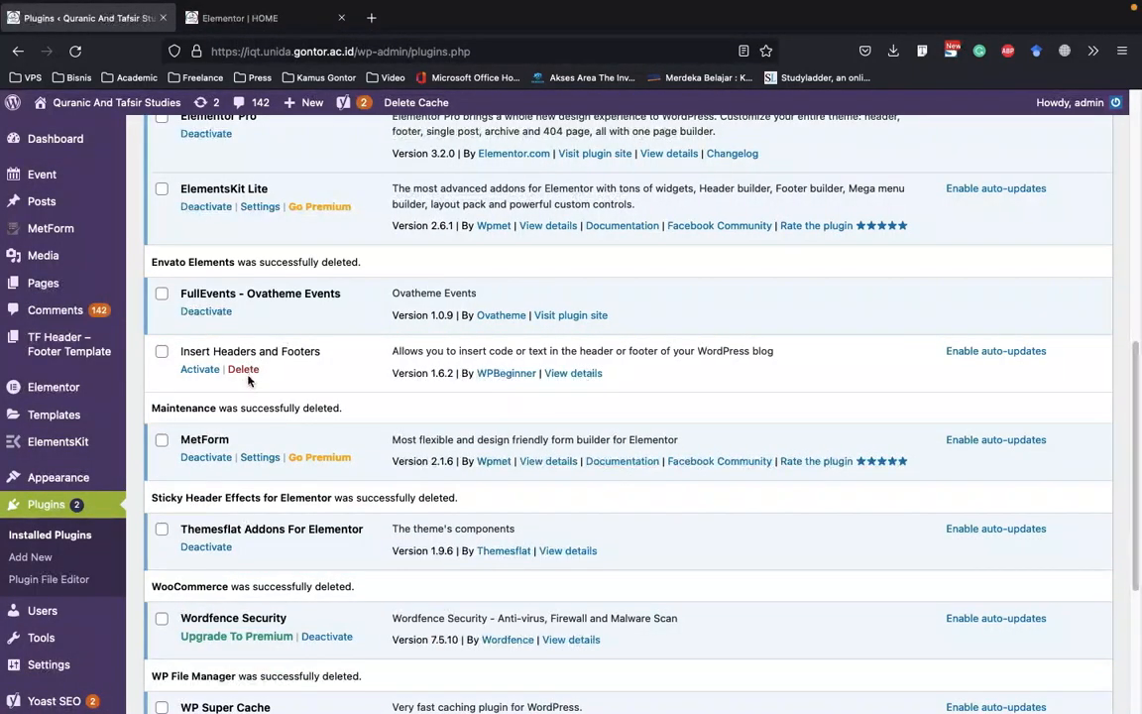
{"action": "left_click", "coordinate": [243, 369]}
{"action": "left_click", "coordinate": [684, 439]}
Start the update of the Elementor plugin to version 3.6.6
{"action": "scroll", "coordinate": [477, 390], "scroll_direction": "up", "scroll_amount": 5}
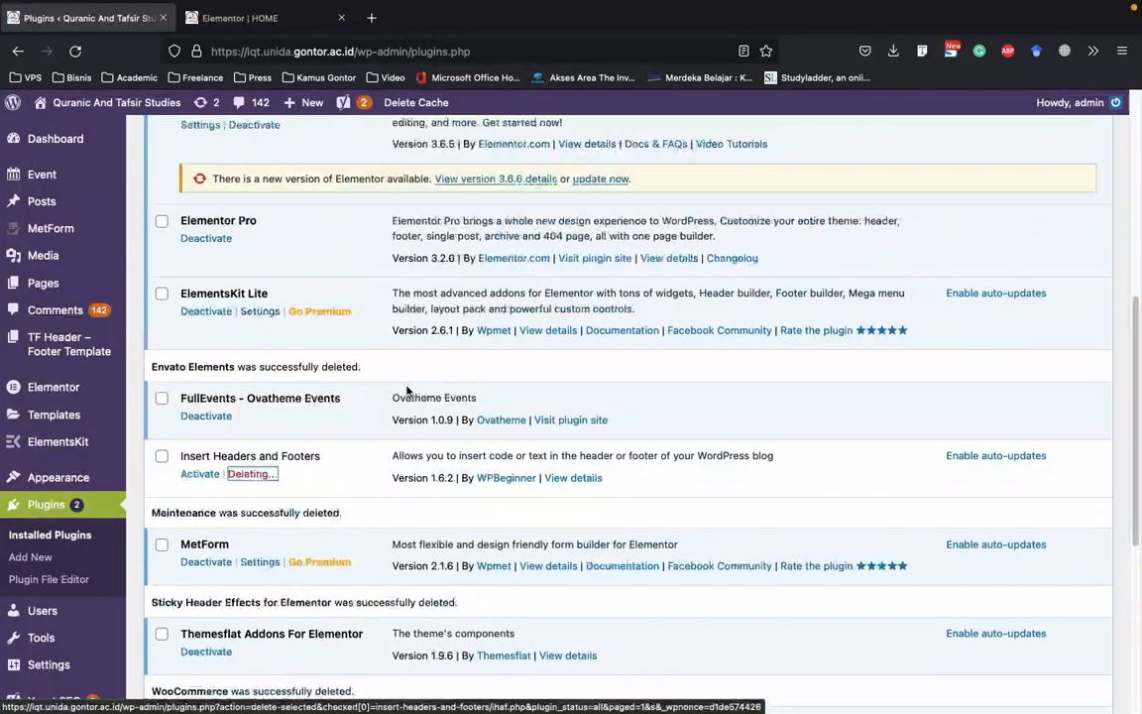
{"action": "scroll", "coordinate": [415, 393], "scroll_direction": "up", "scroll_amount": 2}
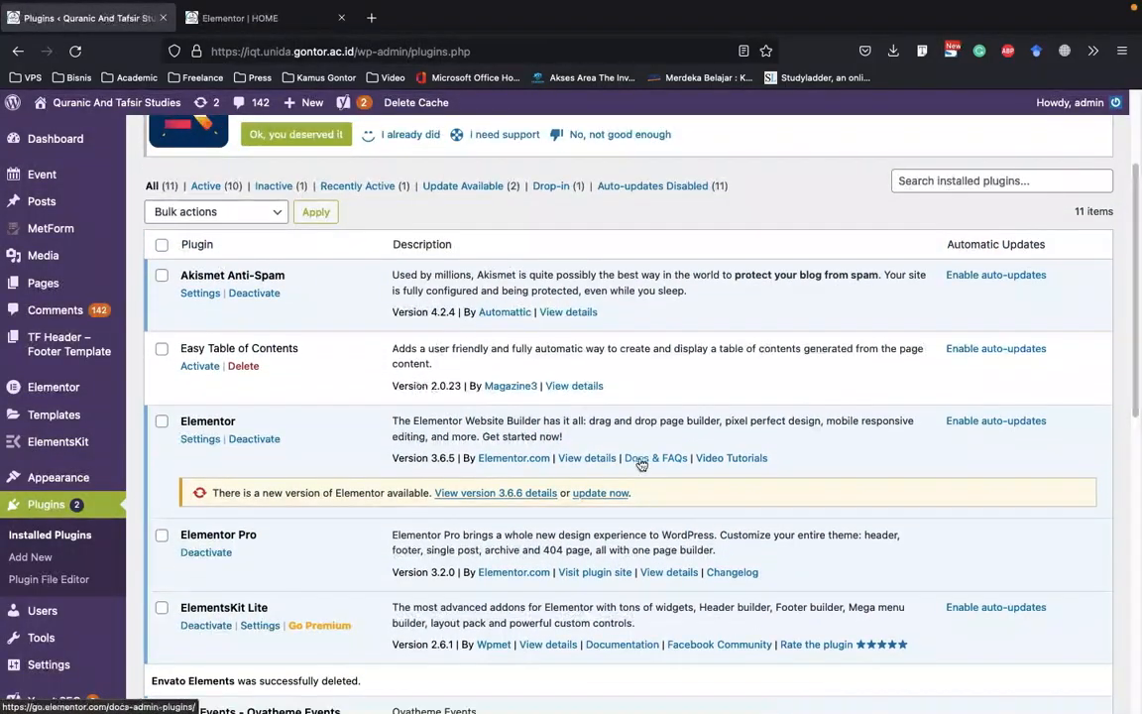
{"action": "left_click", "coordinate": [606, 494]}
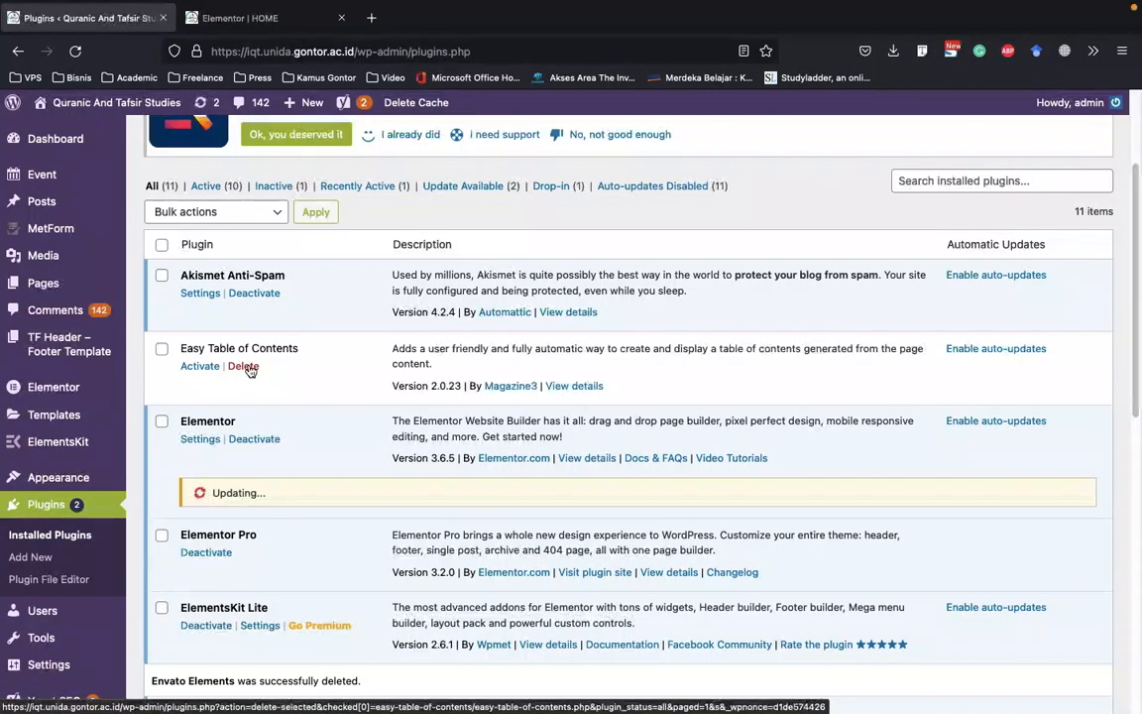
Check the browser tab with the HOME page's Elementor editor and close that tab
{"action": "scroll", "coordinate": [250, 370], "scroll_direction": "down", "scroll_amount": 10}
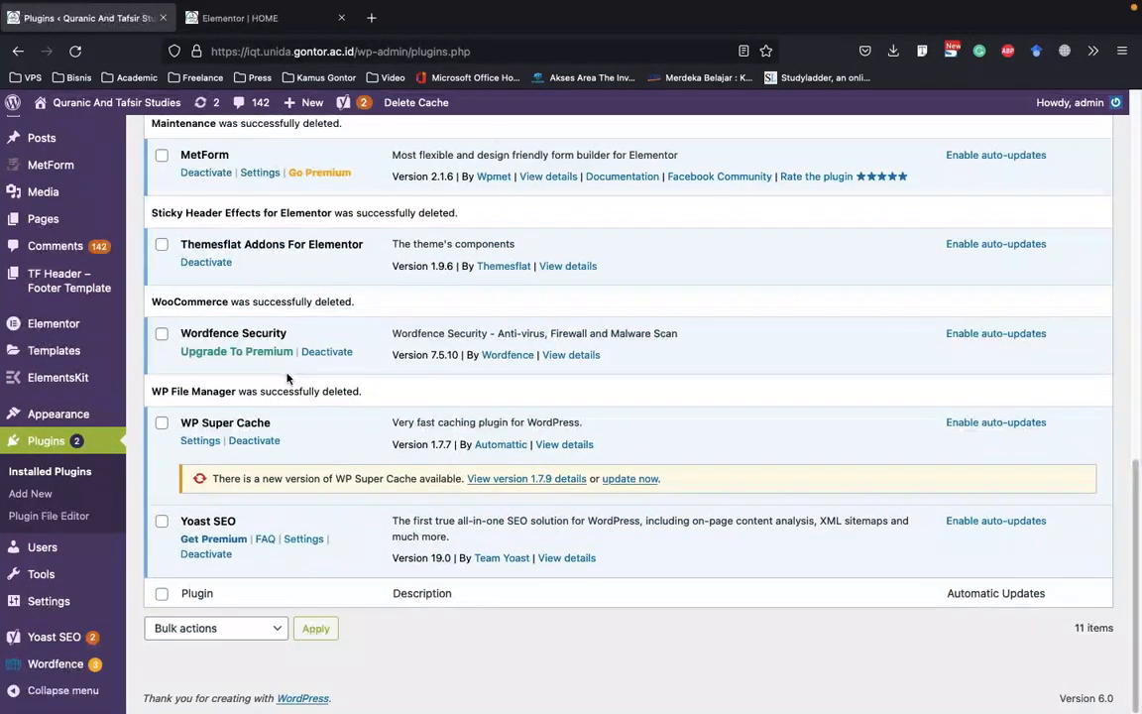
{"action": "left_click", "coordinate": [286, 18]}
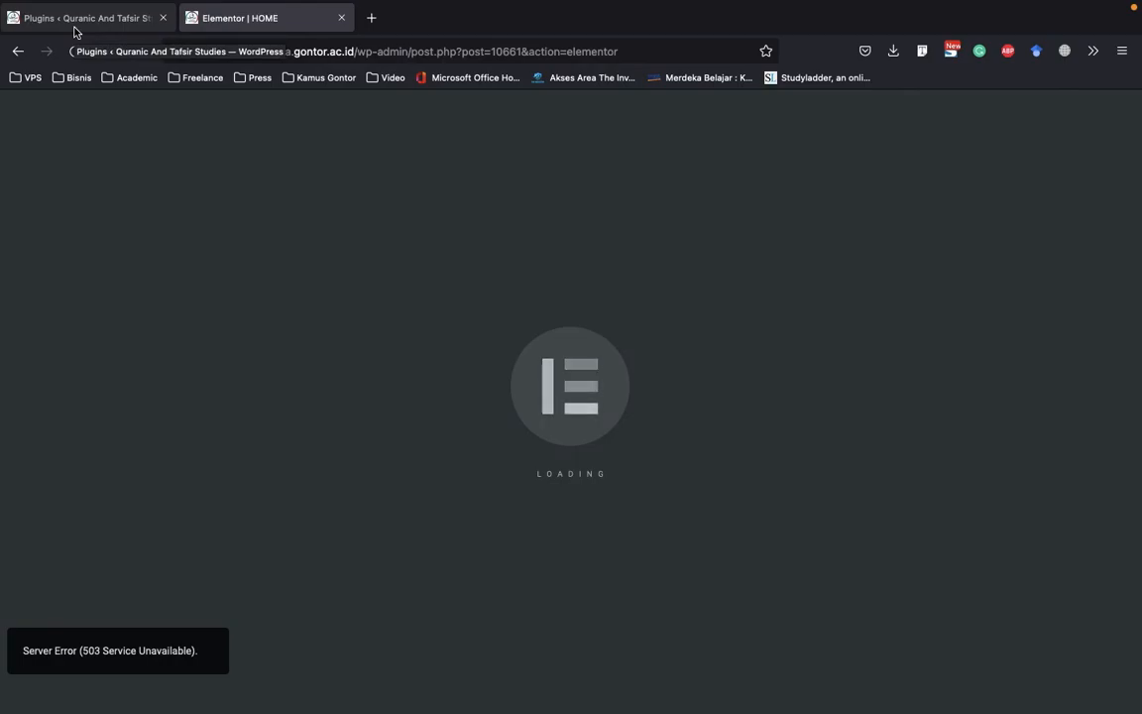
{"action": "left_click", "coordinate": [342, 18]}
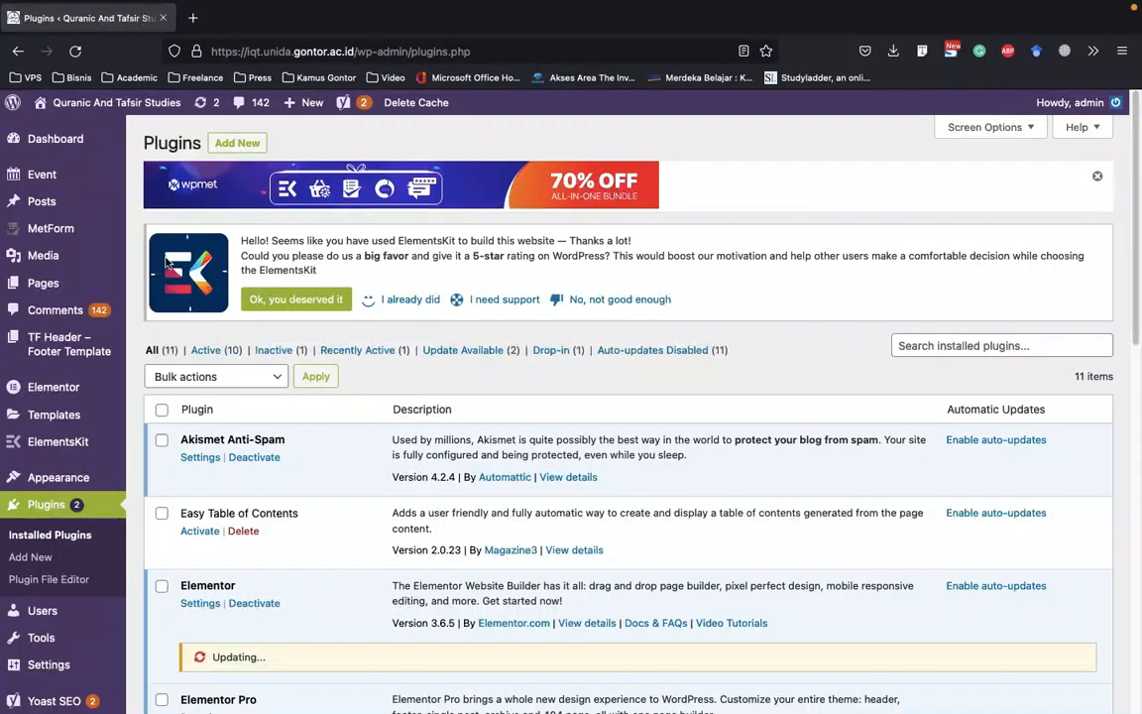
Stay on the plugins page while Elementor updates and dismiss the Wpmet promotional banner
{"action": "left_click", "coordinate": [57, 139]}
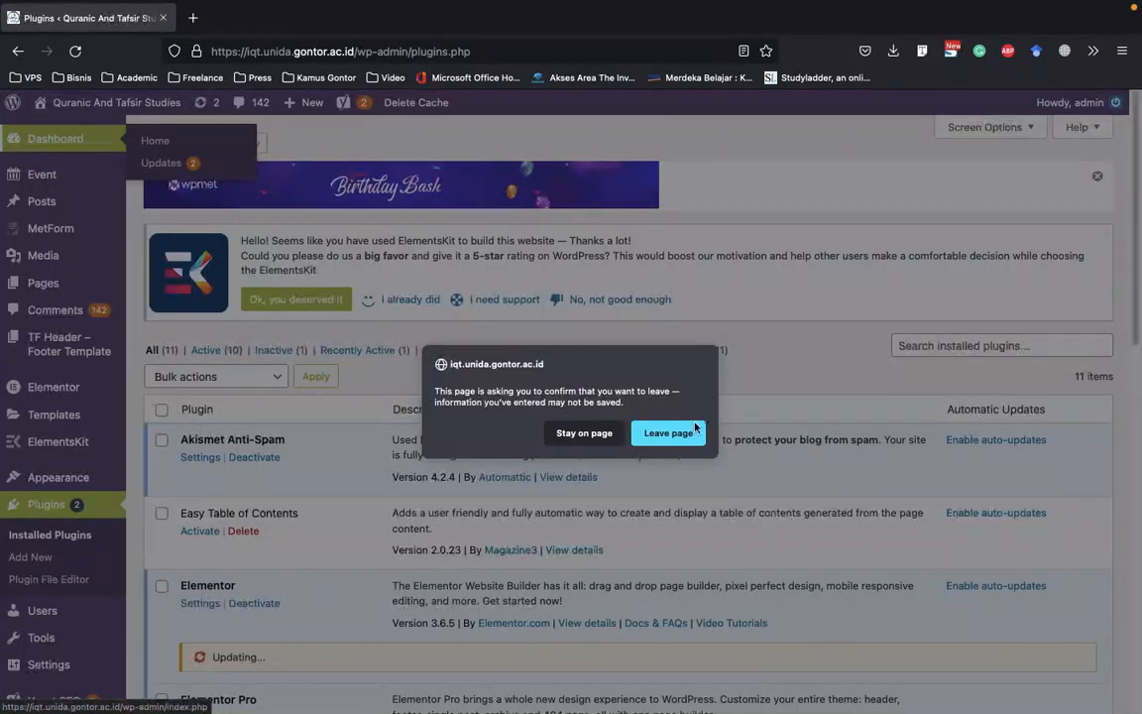
{"action": "left_click", "coordinate": [601, 434]}
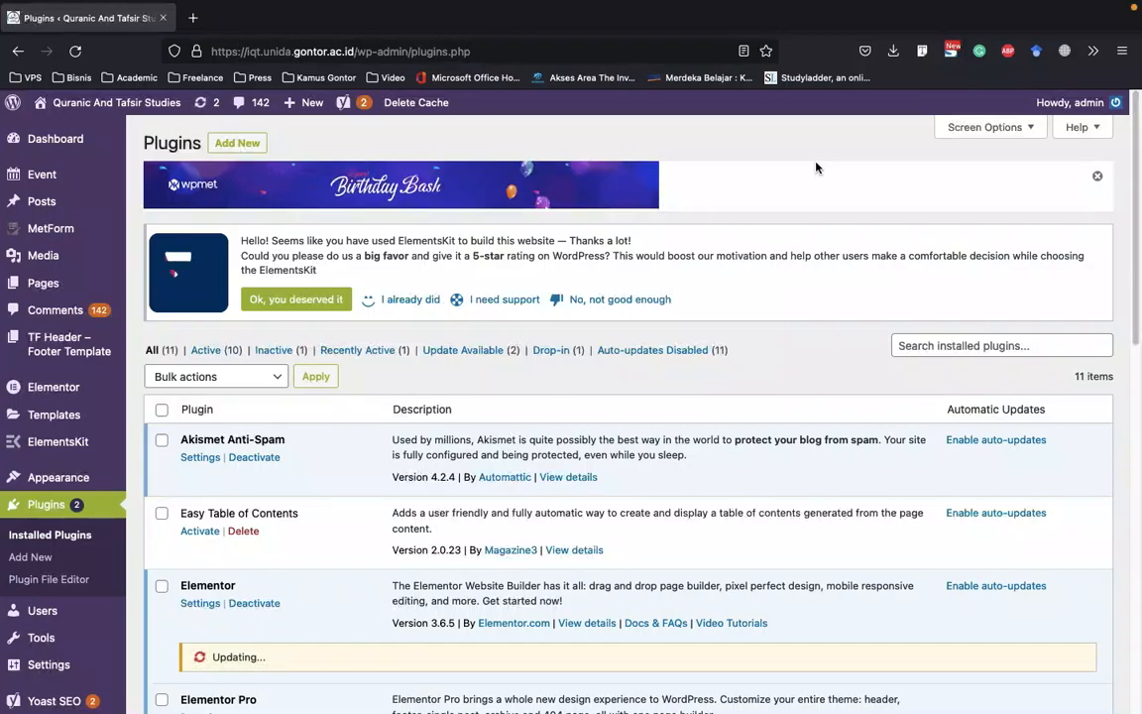
{"action": "left_click", "coordinate": [1095, 178]}
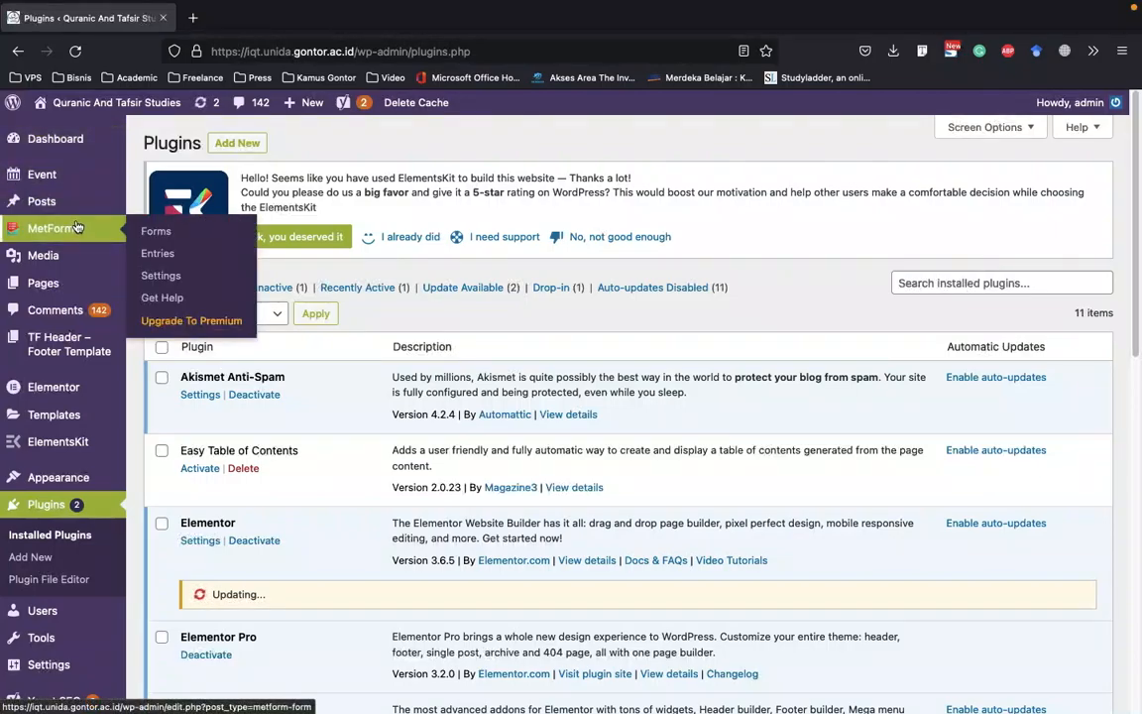
Try to open the All Events list, including in a new browser tab, and close that tab
{"action": "mouse_move", "coordinate": [47, 231]}
{"action": "mouse_move", "coordinate": [45, 181]}
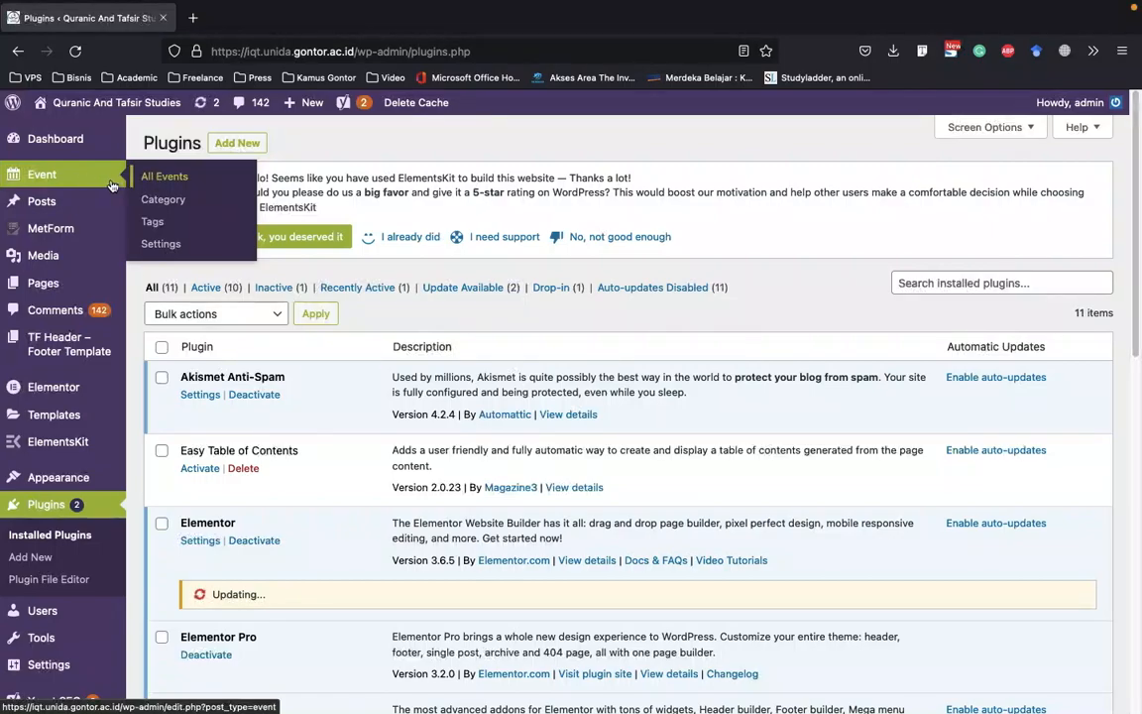
{"action": "left_click", "coordinate": [194, 182]}
{"action": "left_click", "coordinate": [587, 434]}
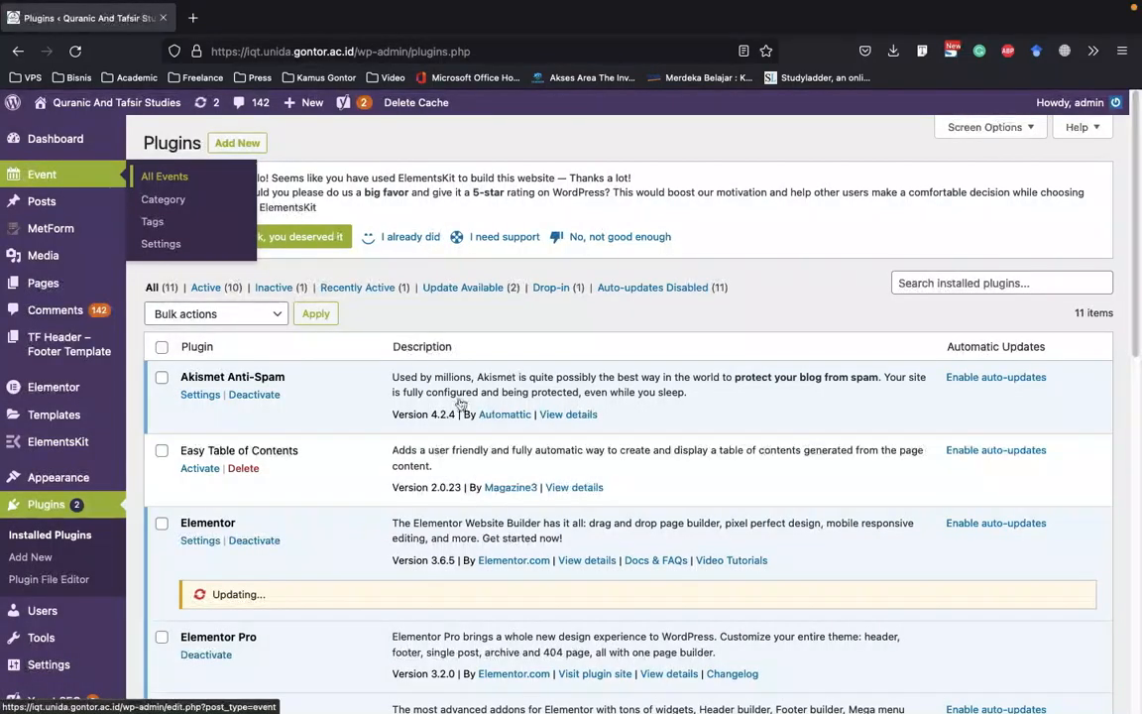
{"action": "right_click", "coordinate": [159, 179]}
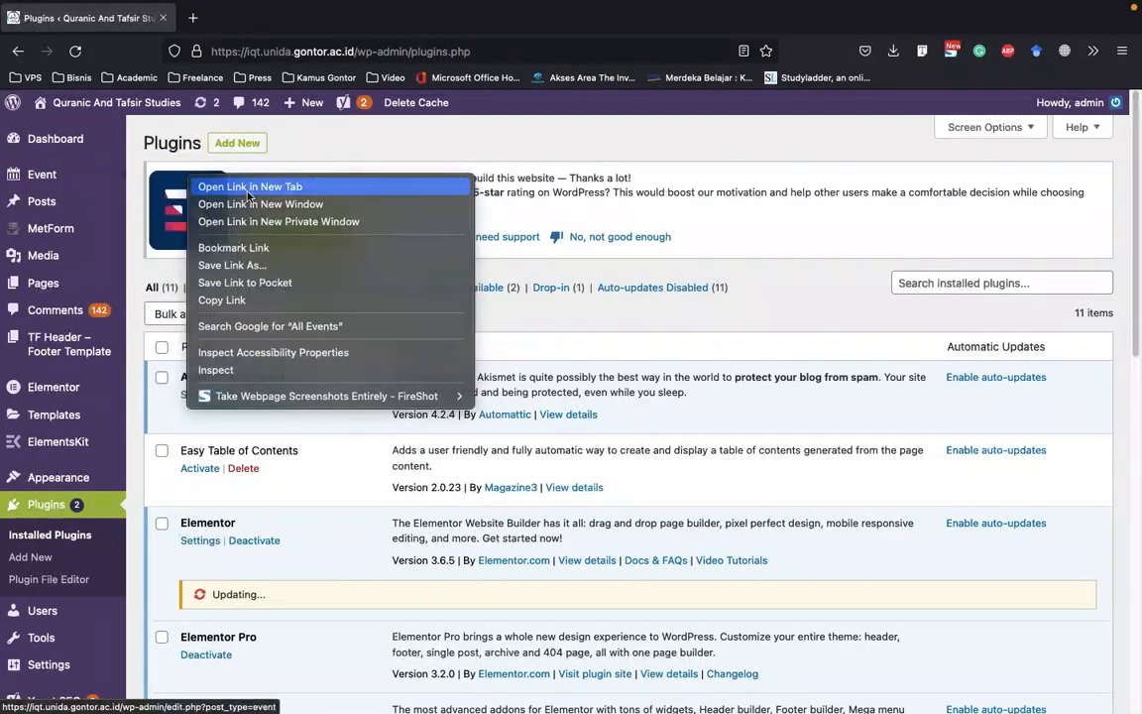
{"action": "left_click", "coordinate": [226, 185]}
{"action": "left_click", "coordinate": [88, 19]}
{"action": "left_click", "coordinate": [323, 24]}
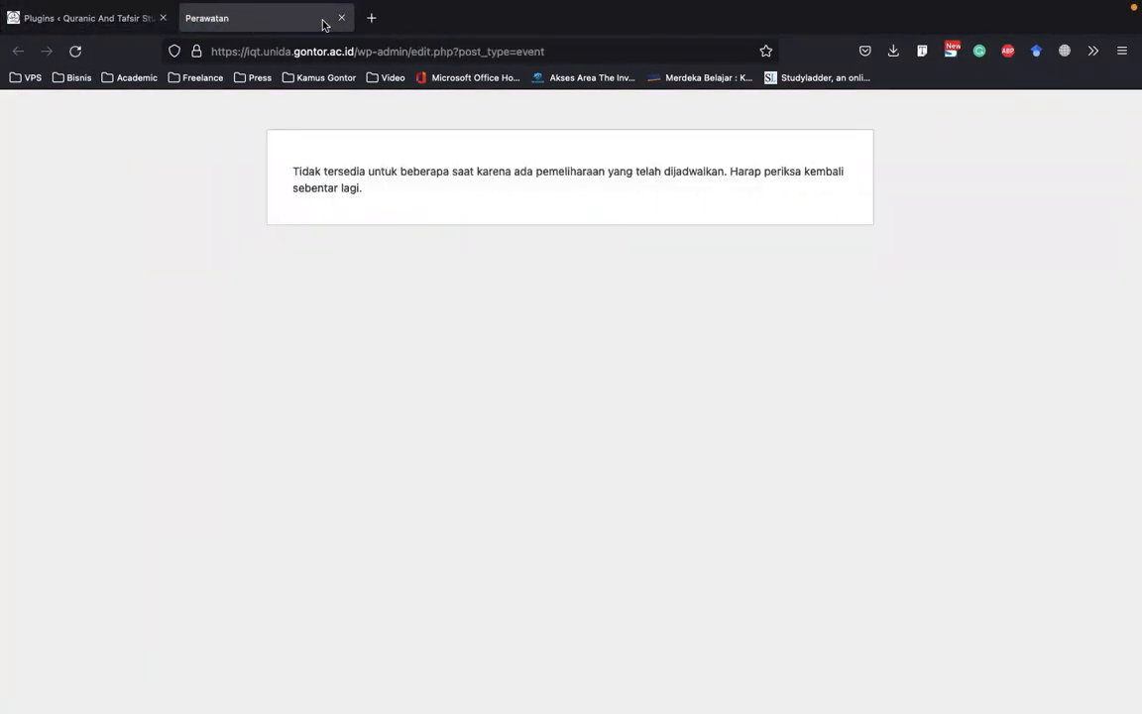
{"action": "left_click", "coordinate": [340, 19]}
Look over the dashboard's MetForm, Appearance and ElementsKit submenus and the plugin list, checking the Elementor update status
{"action": "scroll", "coordinate": [299, 455], "scroll_direction": "down", "scroll_amount": 1}
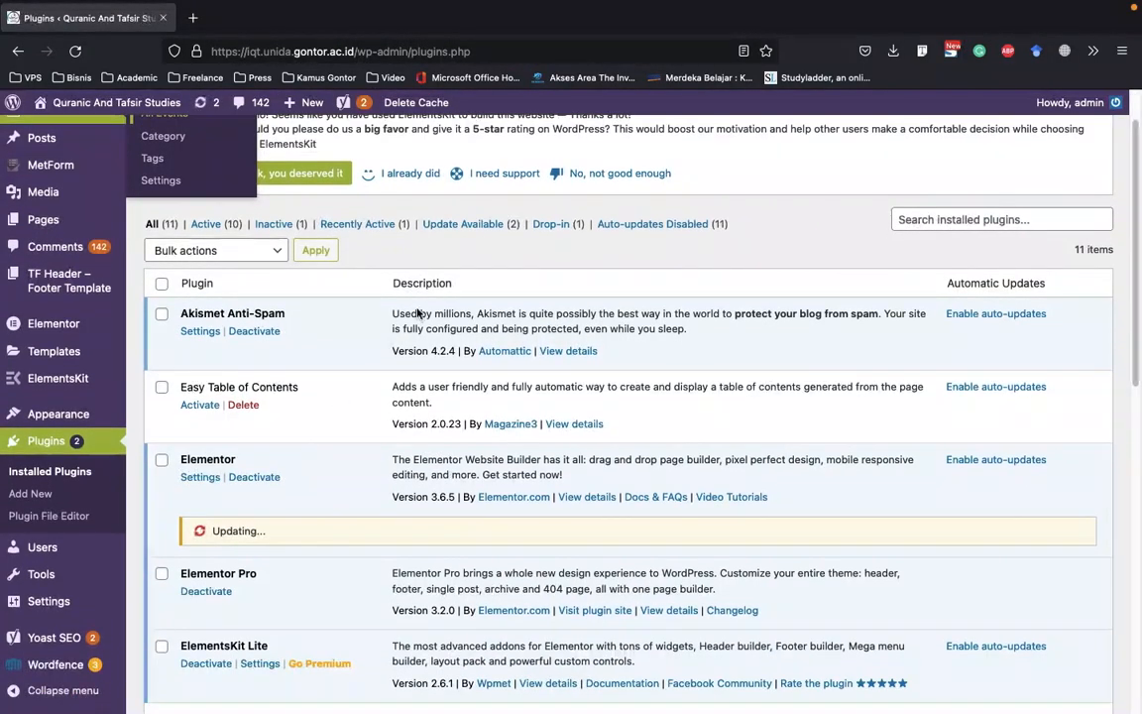
{"action": "scroll", "coordinate": [169, 177], "scroll_direction": "up", "scroll_amount": 1}
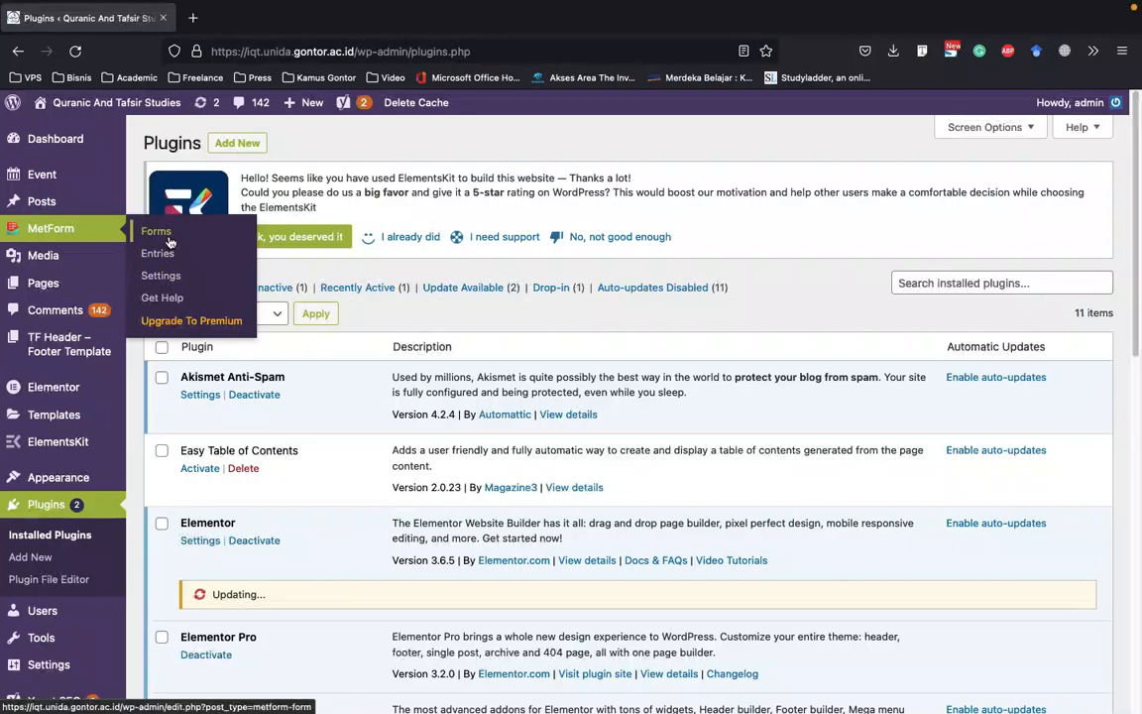
{"action": "scroll", "coordinate": [168, 241], "scroll_direction": "down", "scroll_amount": 1}
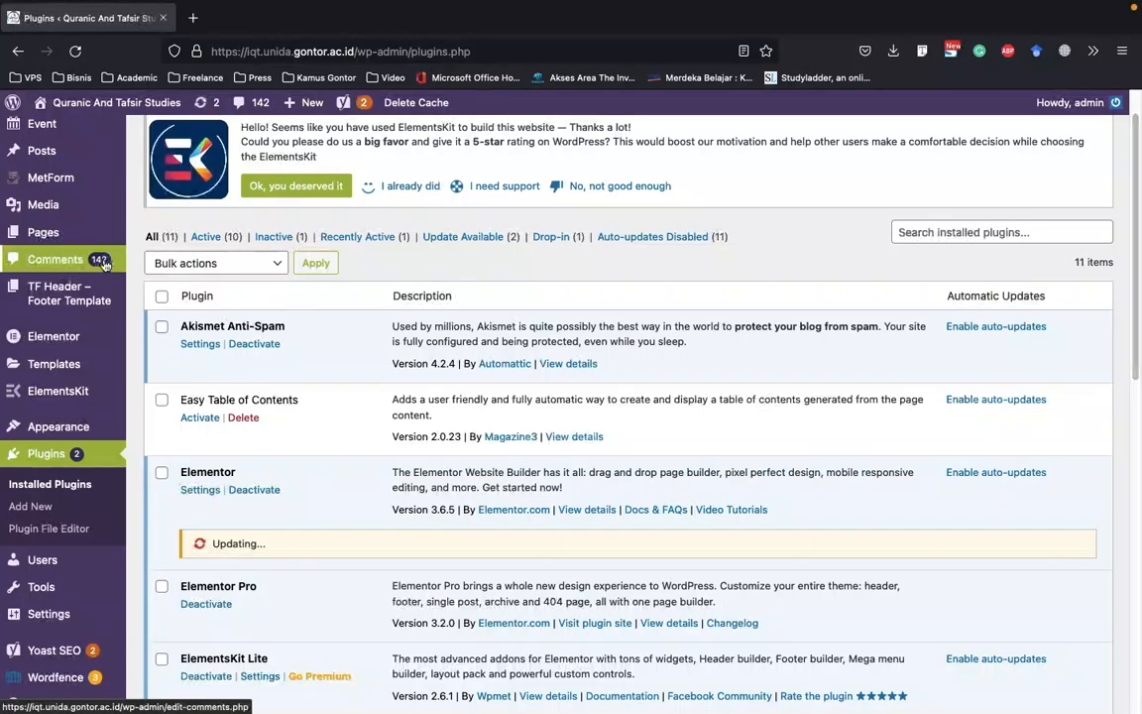
{"action": "mouse_move", "coordinate": [95, 293]}
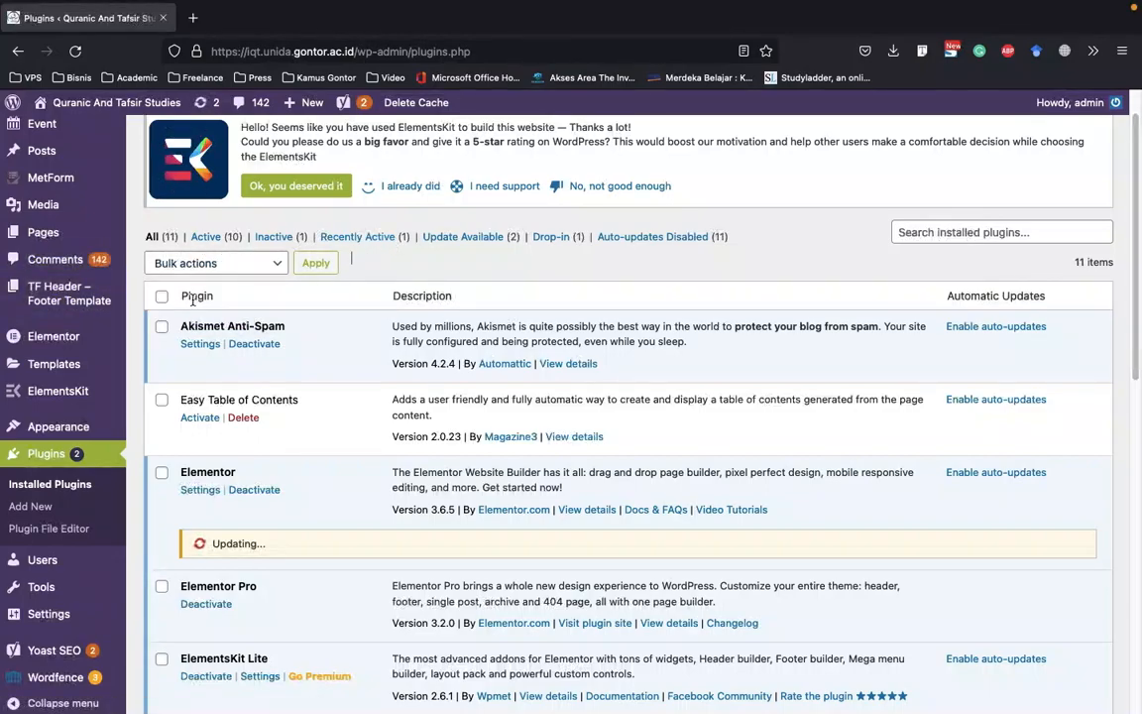
{"action": "scroll", "coordinate": [190, 300], "scroll_direction": "down", "scroll_amount": 1}
{"action": "mouse_move", "coordinate": [105, 409]}
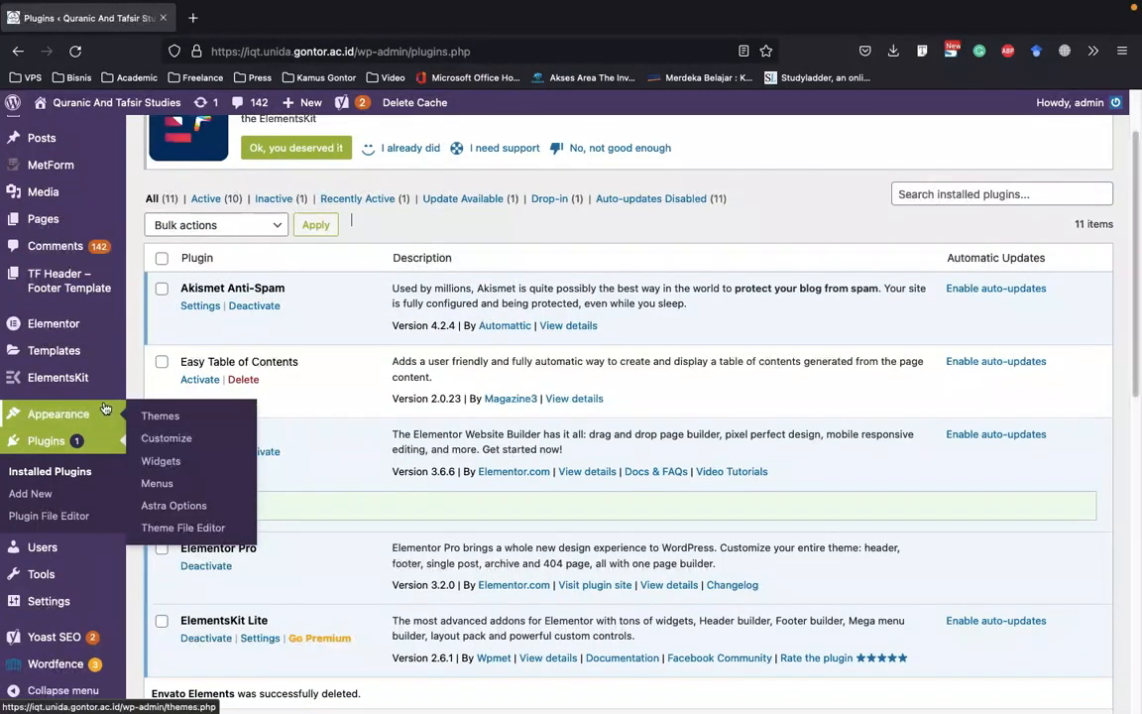
{"action": "scroll", "coordinate": [105, 409], "scroll_direction": "down", "scroll_amount": 3}
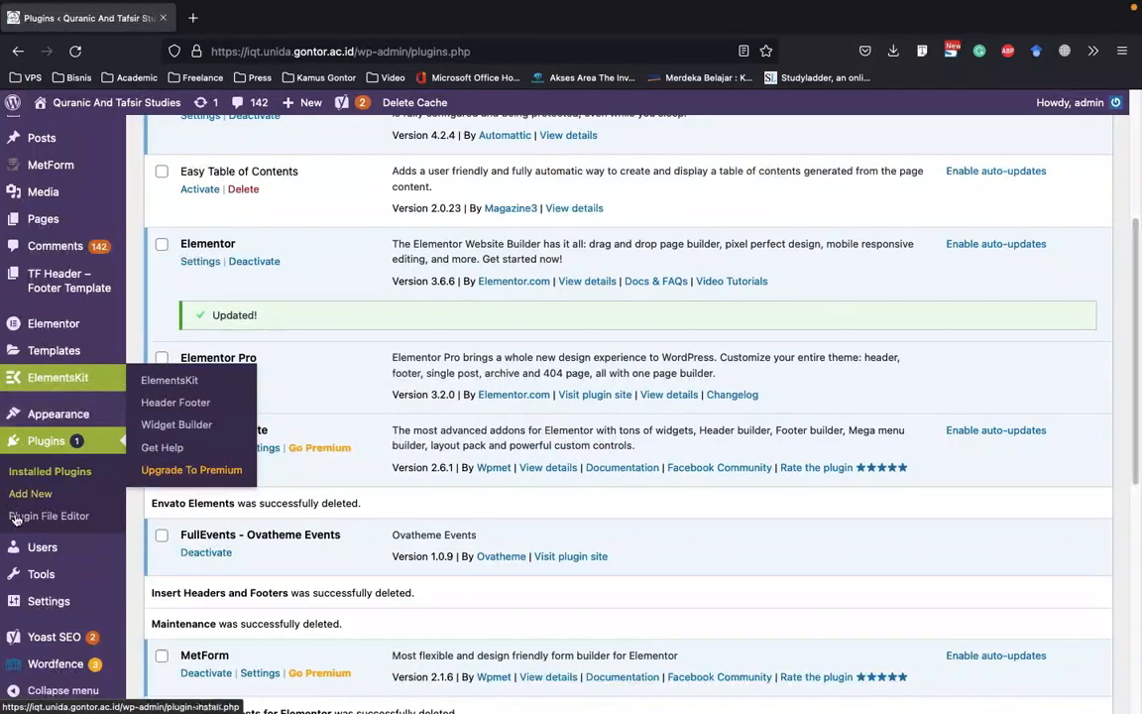
{"action": "mouse_move", "coordinate": [17, 598]}
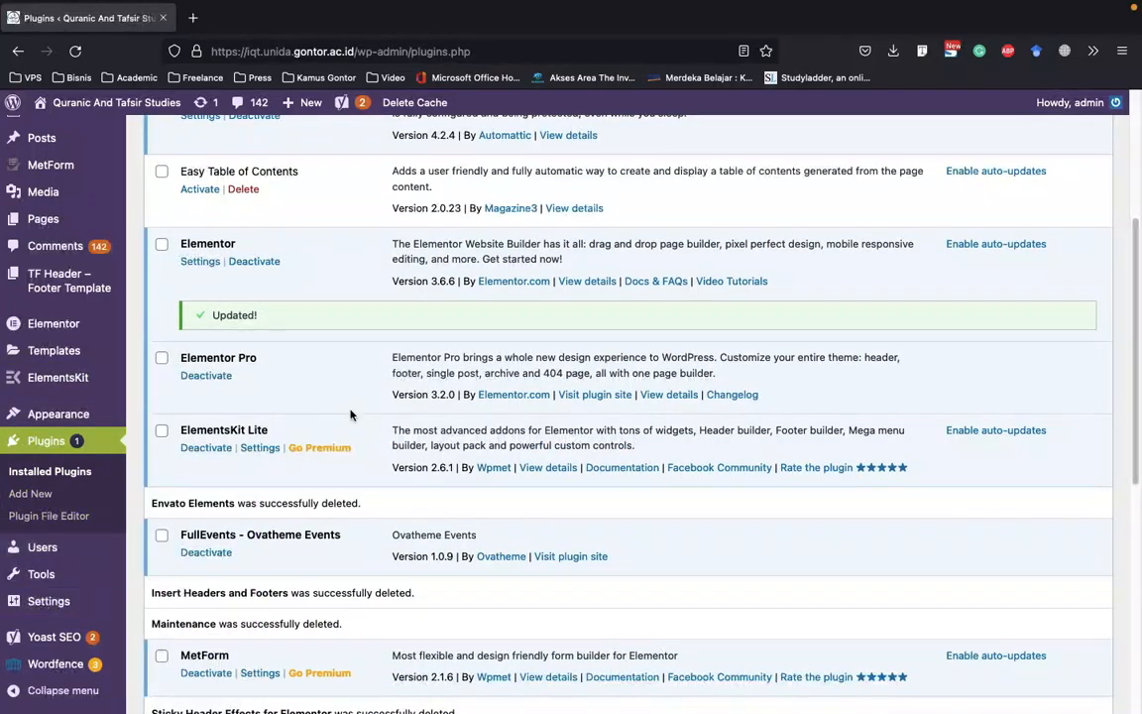
{"action": "scroll", "coordinate": [351, 414], "scroll_direction": "down", "scroll_amount": 4}
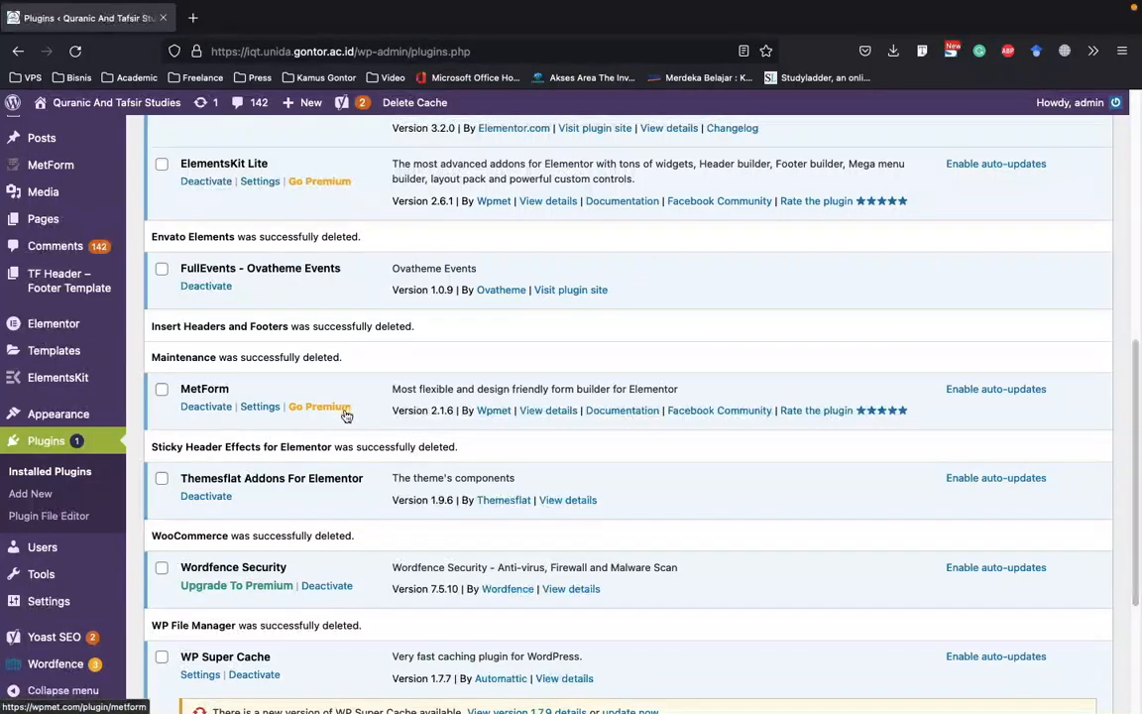
{"action": "scroll", "coordinate": [338, 417], "scroll_direction": "up", "scroll_amount": 15}
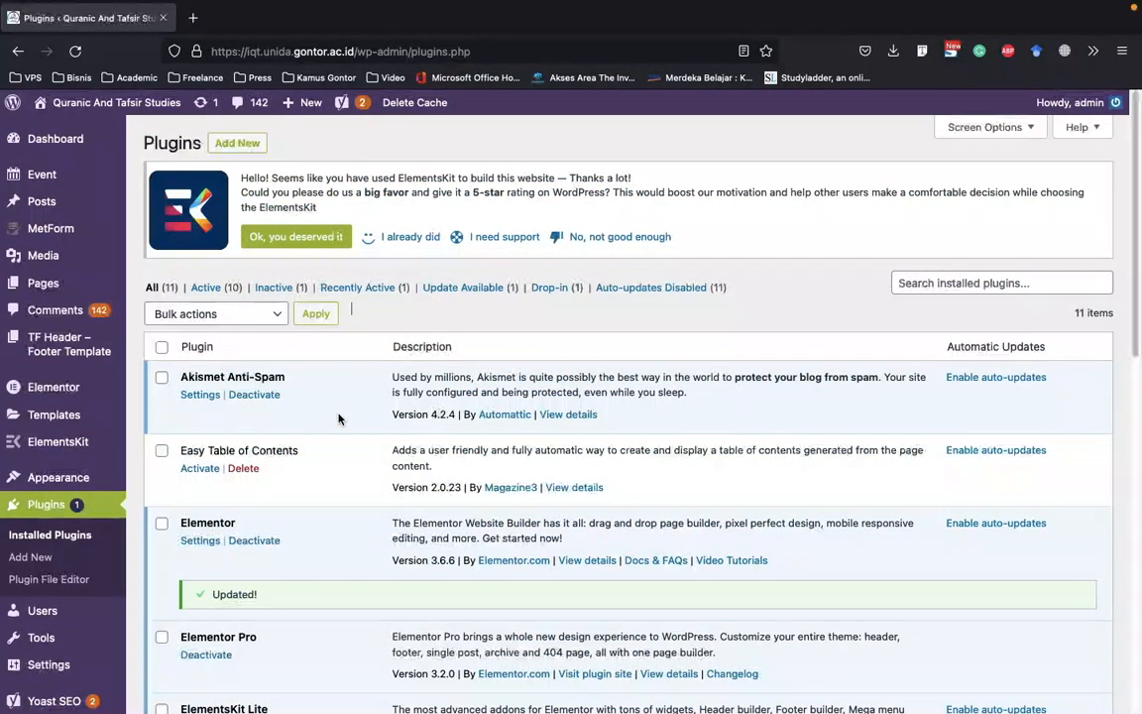
Open the dashboard home page and dismiss the Wpmet birthday sale notice
{"action": "left_click", "coordinate": [43, 143]}
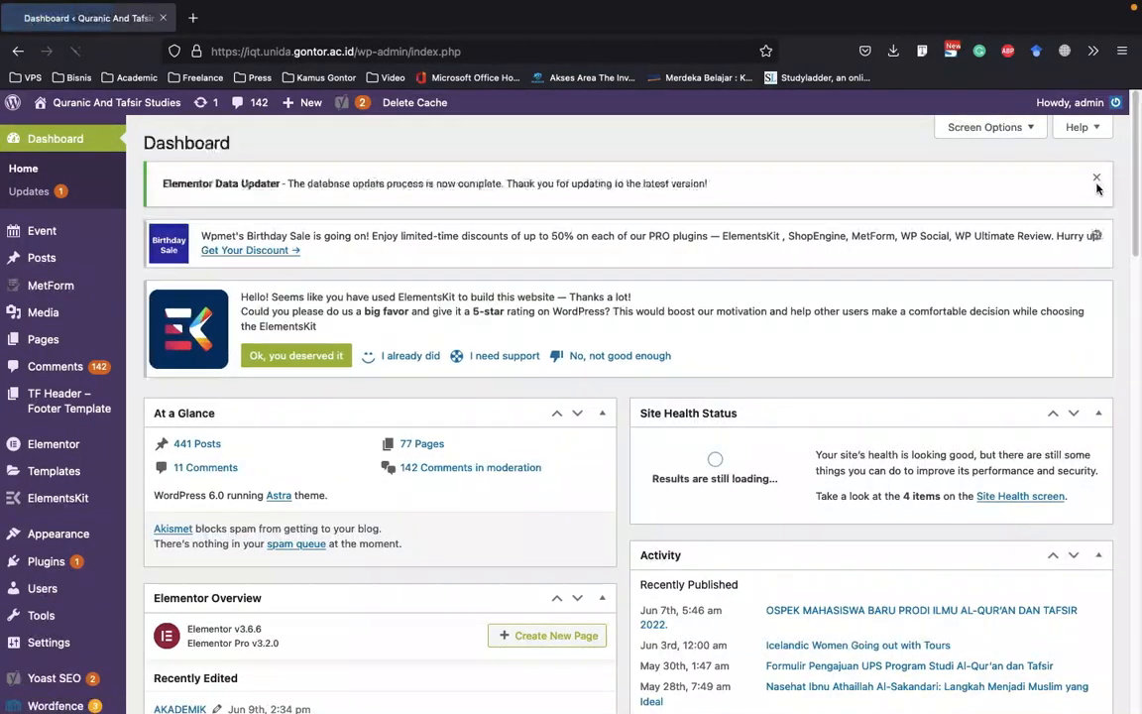
{"action": "left_click", "coordinate": [1096, 180]}
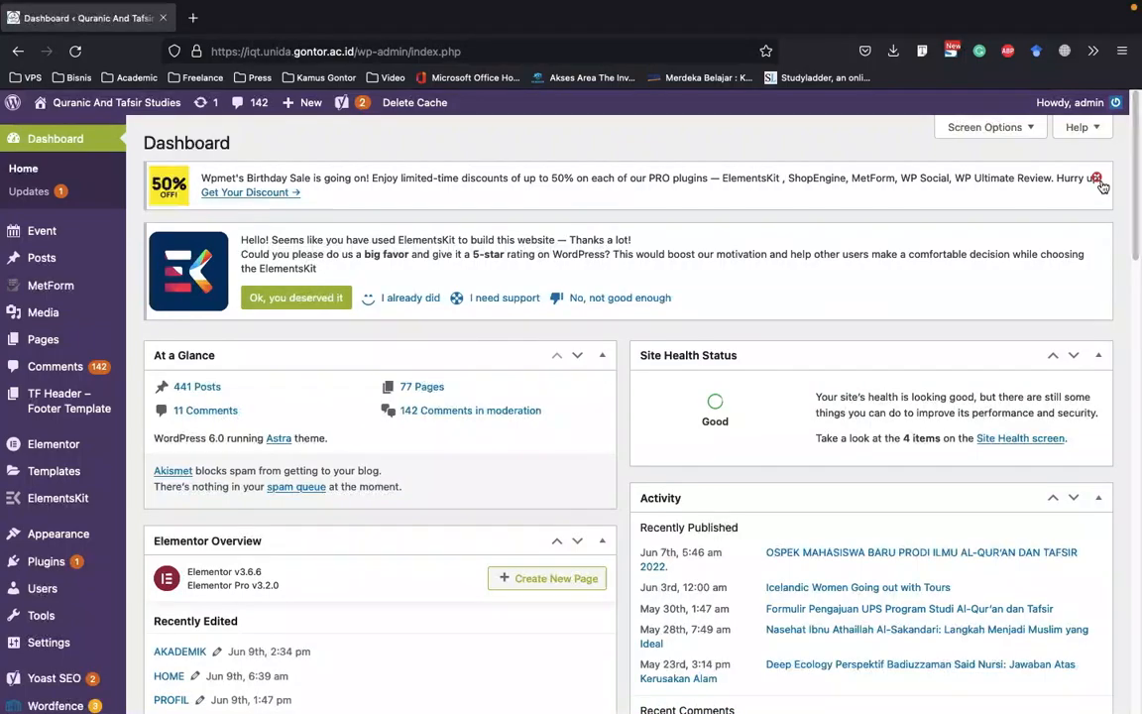
{"action": "left_click", "coordinate": [1097, 185]}
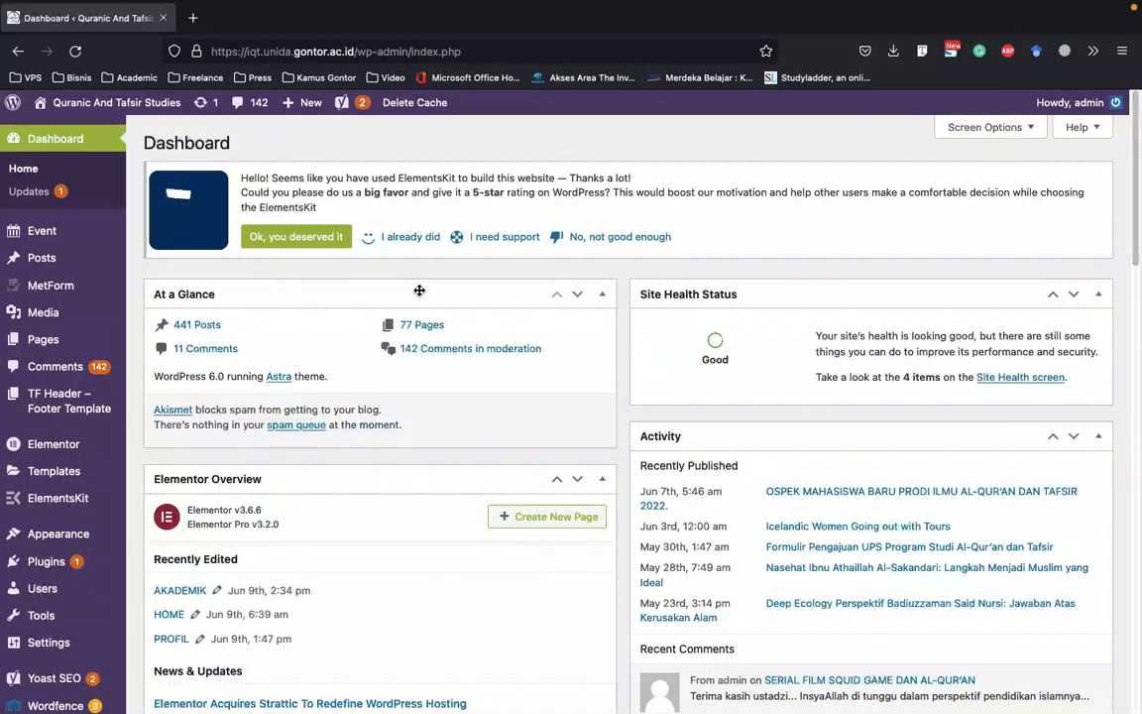
Visit the live Quranic And Tafsir Studies site from the dashboard
{"action": "left_click", "coordinate": [101, 134]}
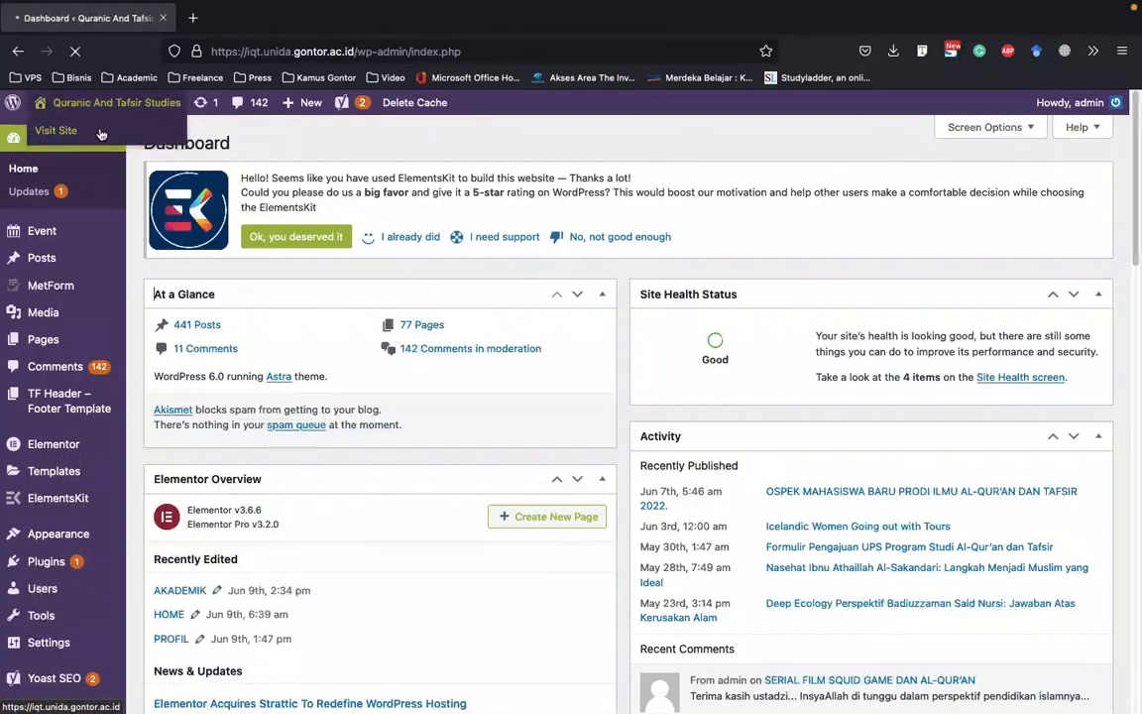